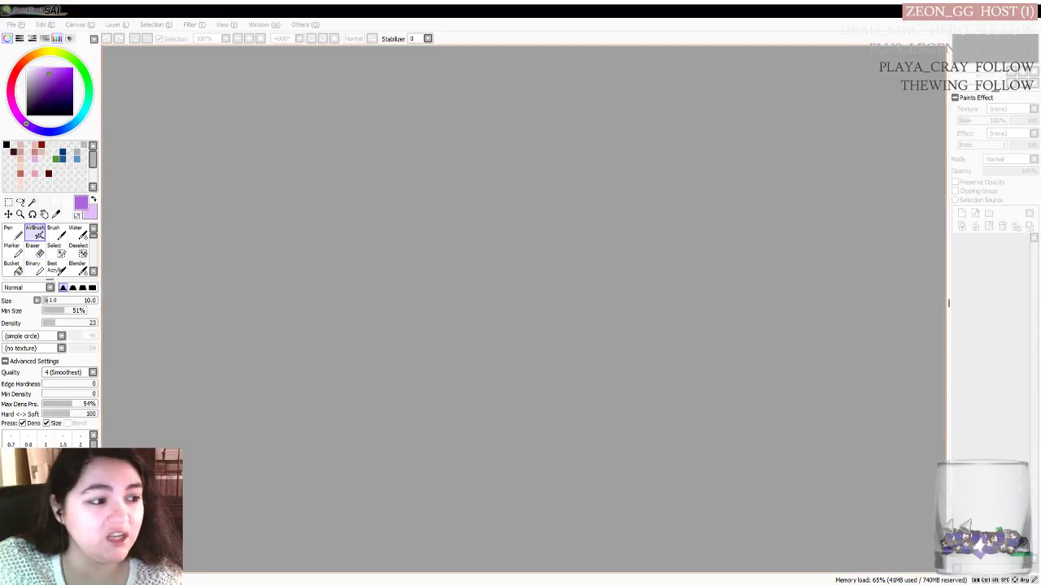
Create a new blank canvas and undo the test dab made on it
left_click(425, 235)
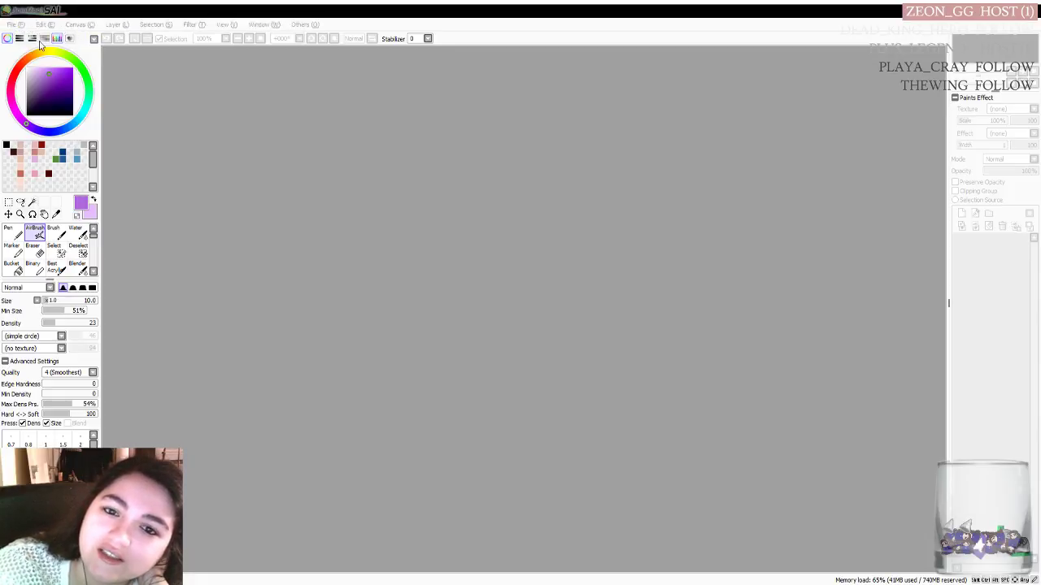
key("Return")
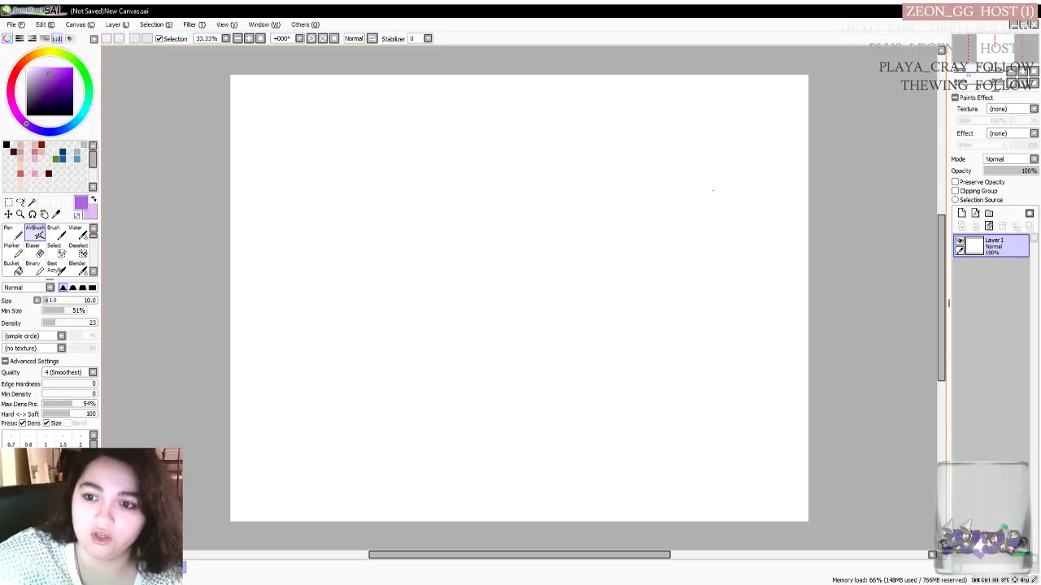
left_click(707, 201)
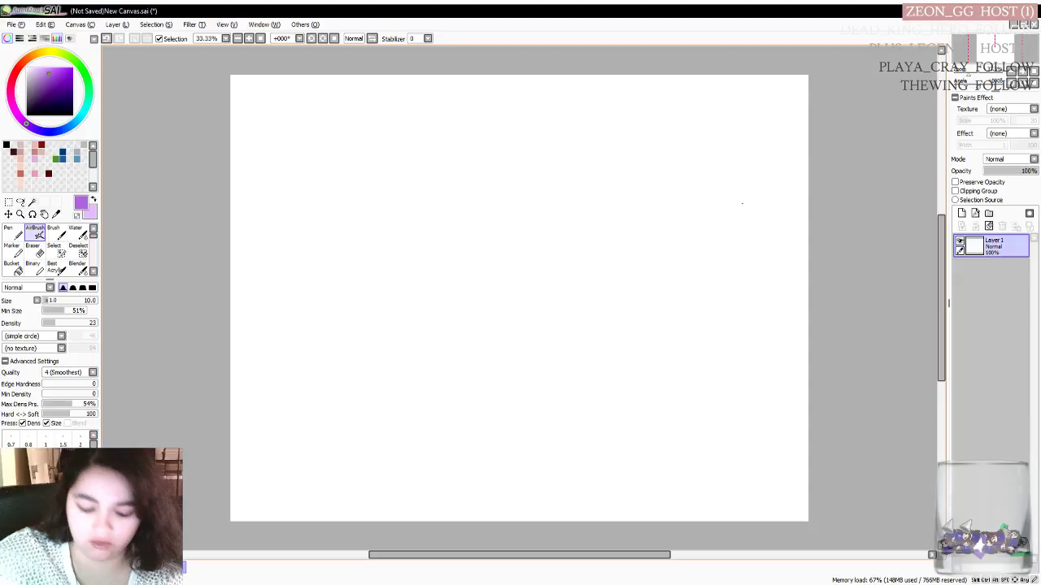
key("ctrl+z")
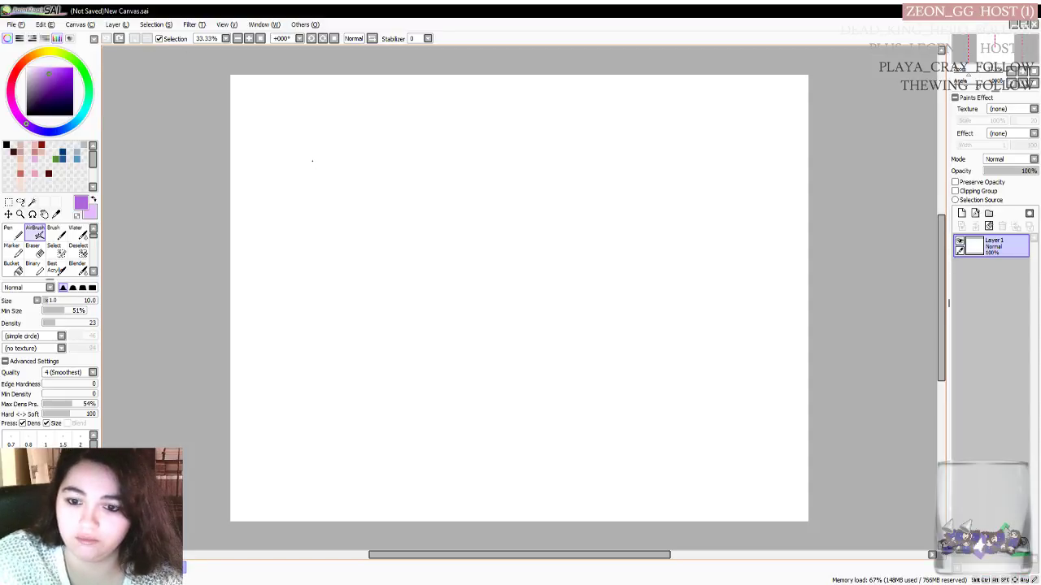
Set the airbrush colour to the light grey swatch
scroll(320, 165, "up", 5)
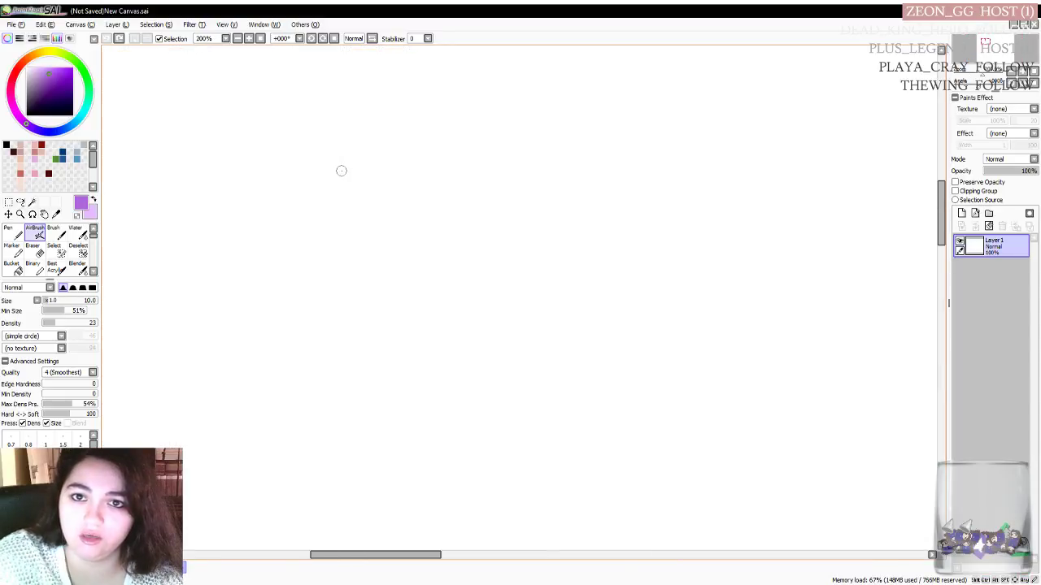
scroll(395, 189, "down", 2)
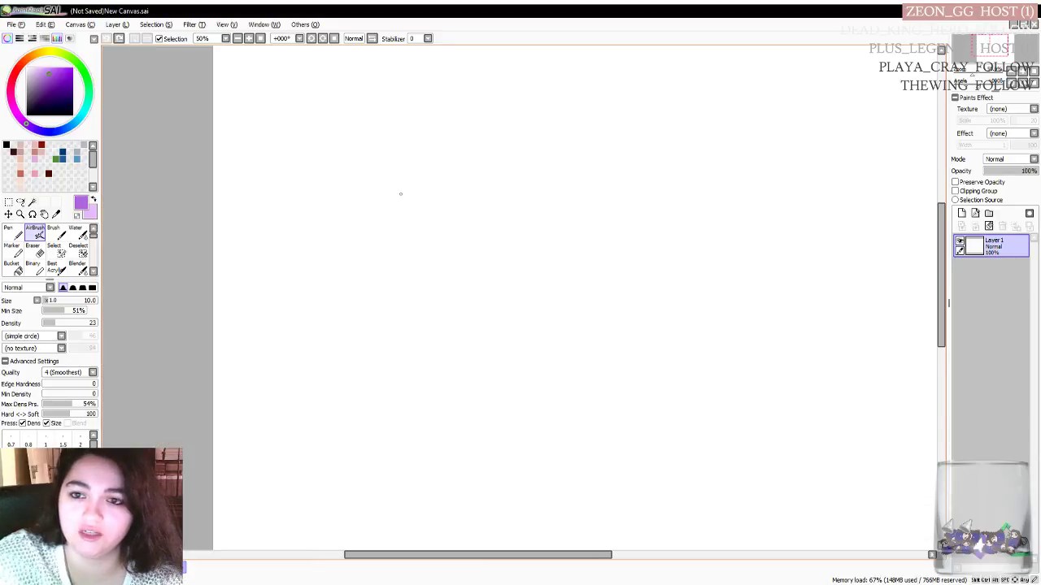
scroll(399, 193, "up", 1)
scroll(400, 193, "down", 1)
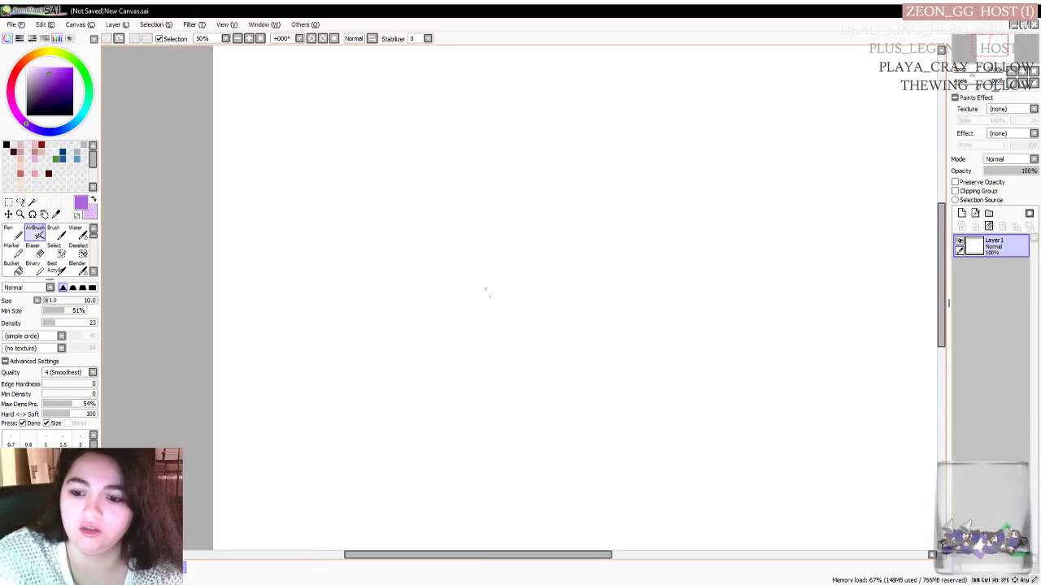
left_click_drag(418, 556, 465, 554)
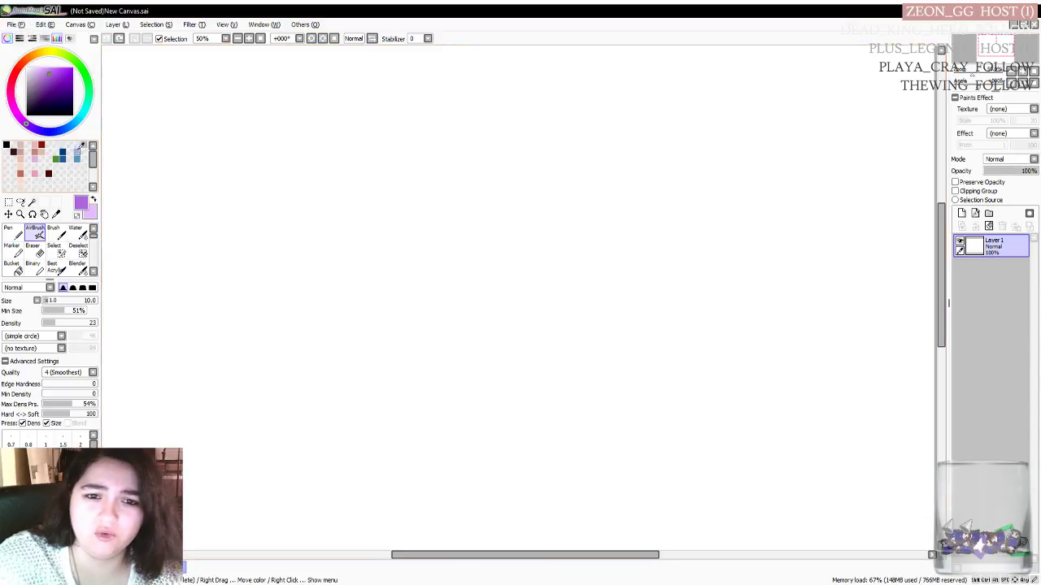
left_click(84, 154)
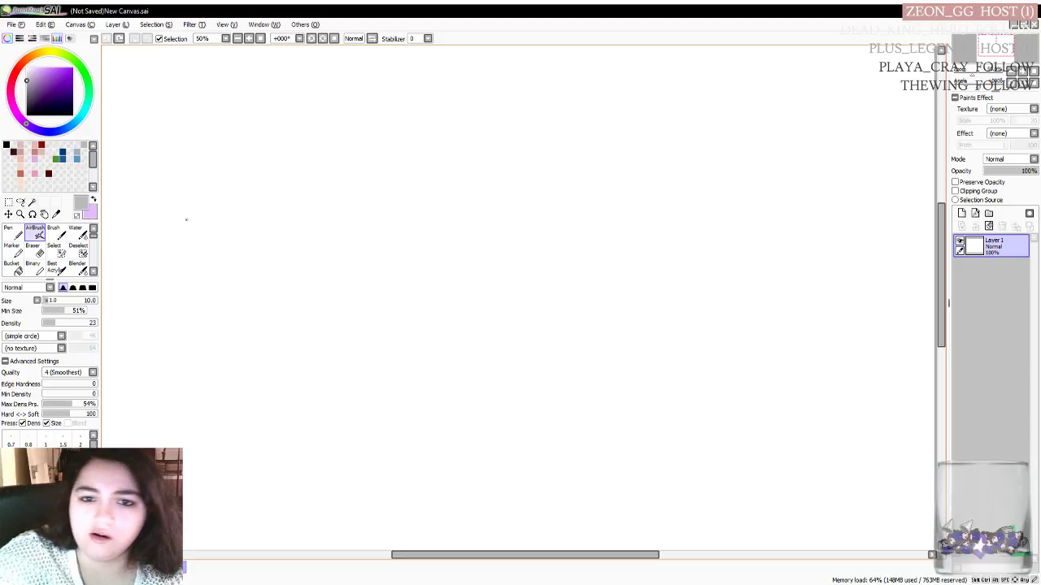
Sketch a faint grey oval for the head in the upper-left area of the blank canvas
left_click_drag(206, 206, 153, 206)
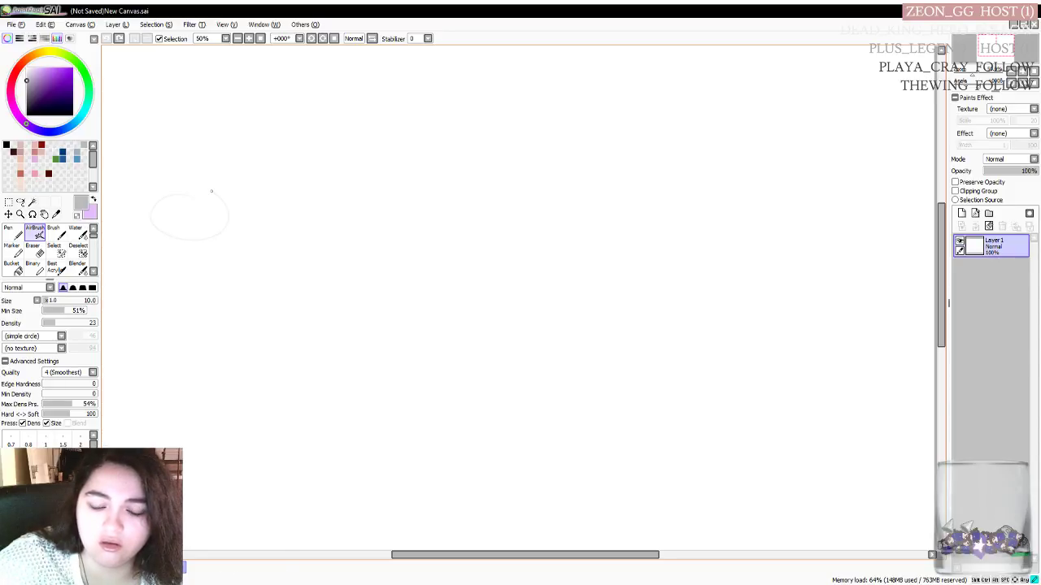
left_click(212, 191)
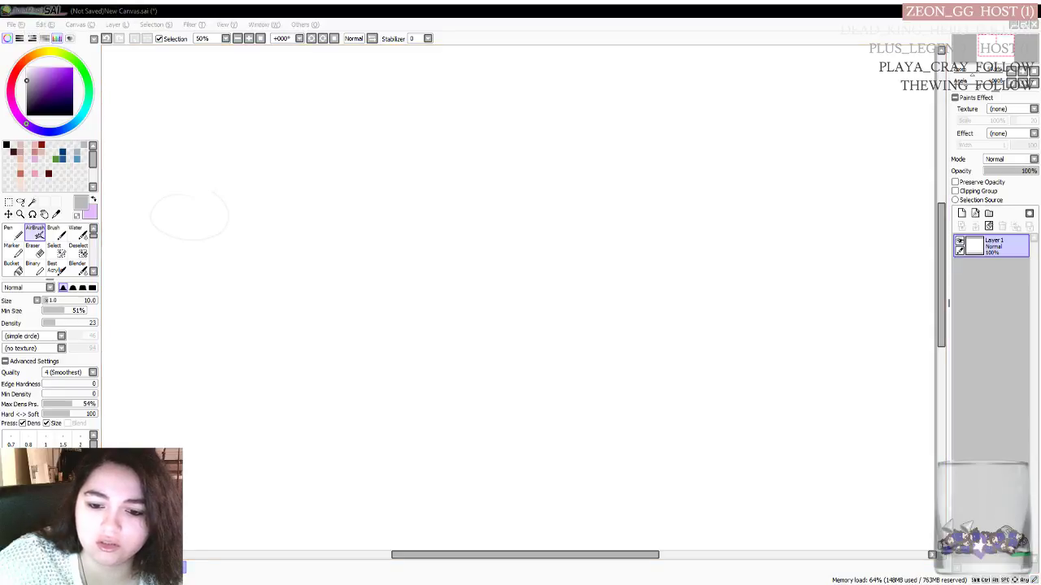
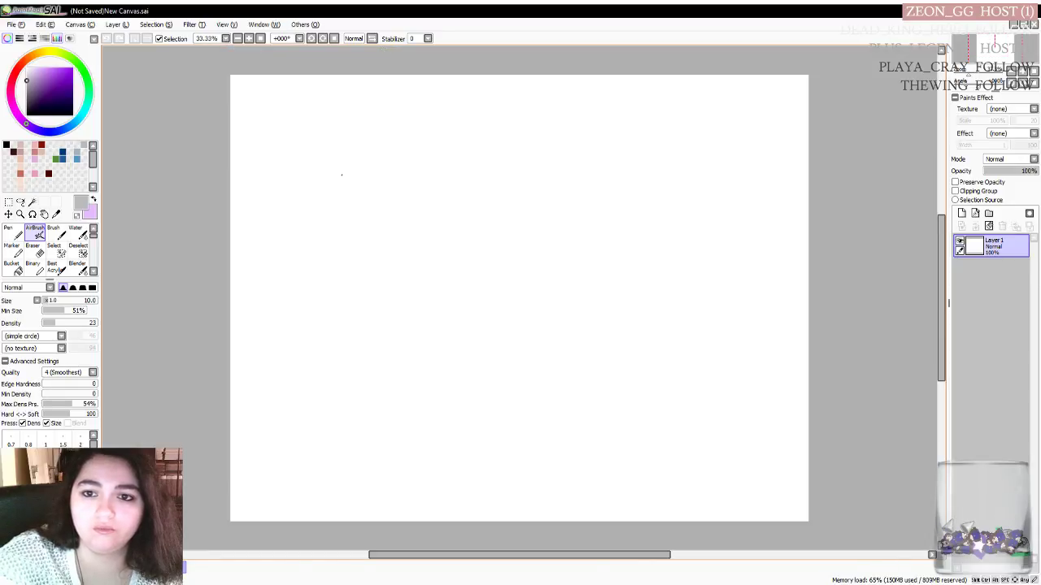
scroll(342, 175, "up", 1)
mouse_move(249, 174)
left_mouse_down()
mouse_move(225, 187)
mouse_move(254, 207)
left_mouse_up()
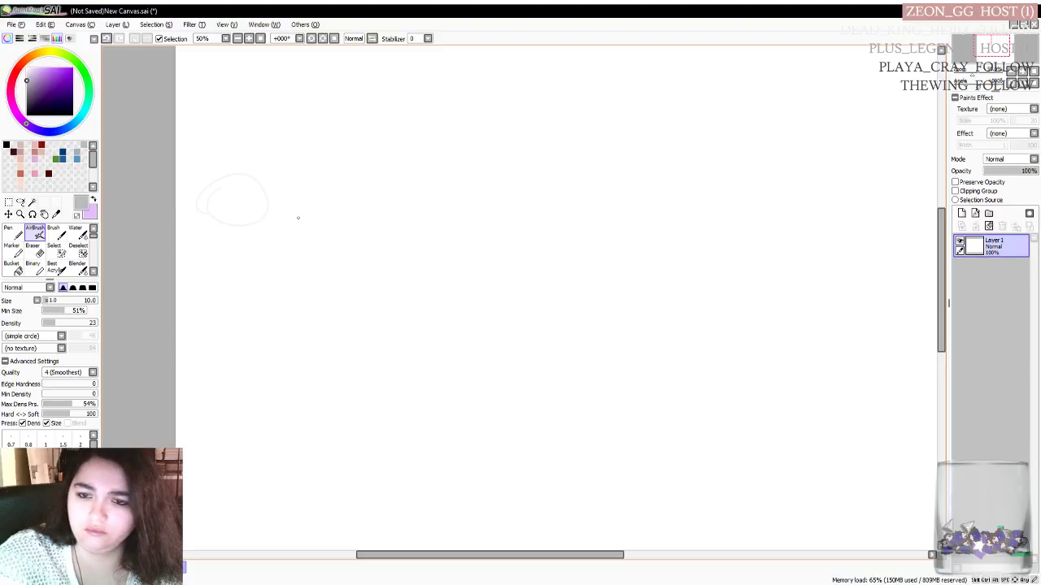
key("ctrl+z")
key("ctrl+y")
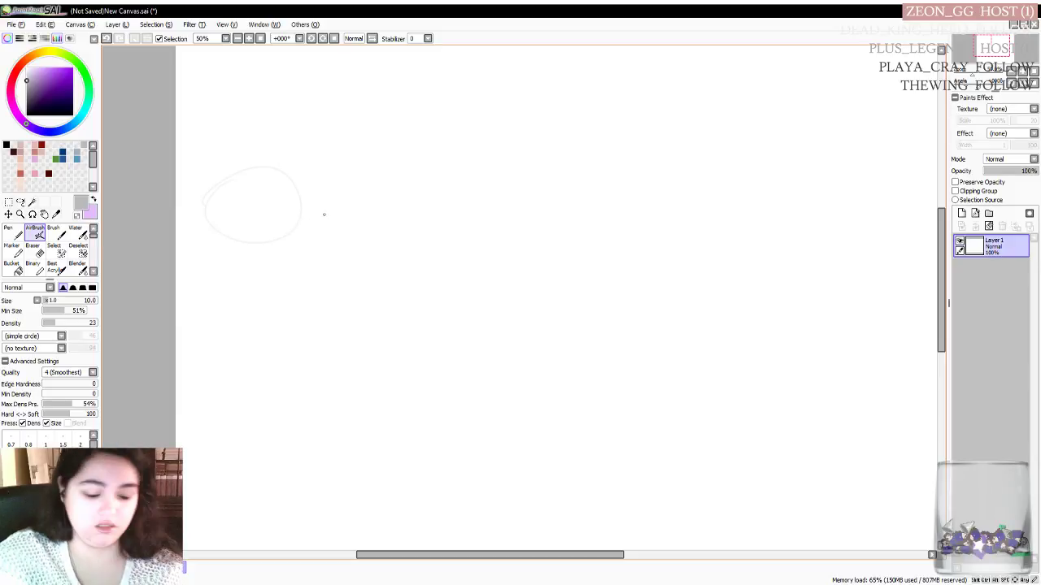
Sketch the side contour of the face and a curved jaw line beneath the head oval, redrawing the jaw until it fits
left_click_drag(395, 557, 418, 558)
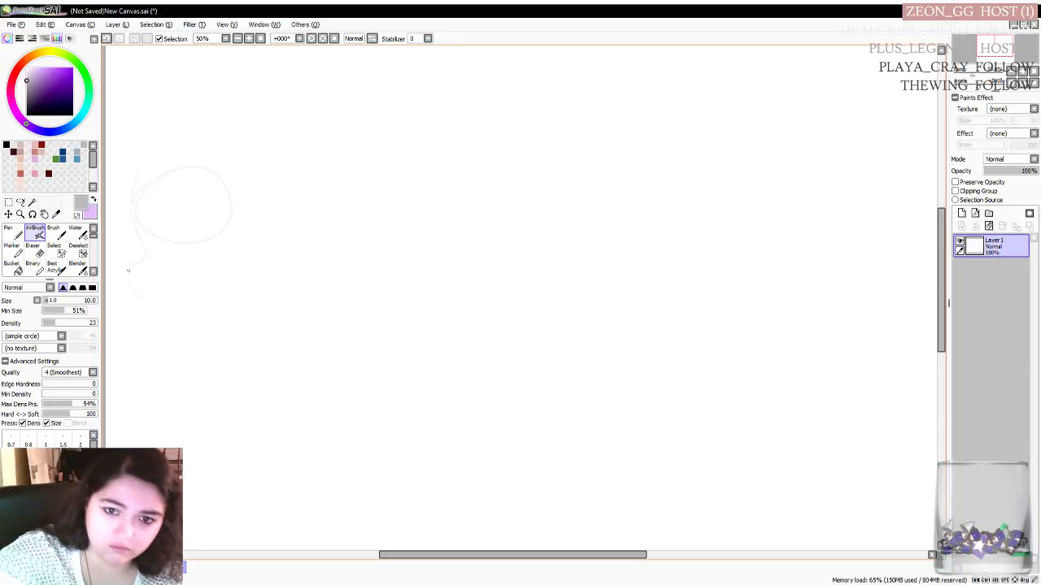
mouse_move(129, 265)
left_mouse_down()
mouse_move(161, 320)
mouse_move(232, 309)
left_mouse_up()
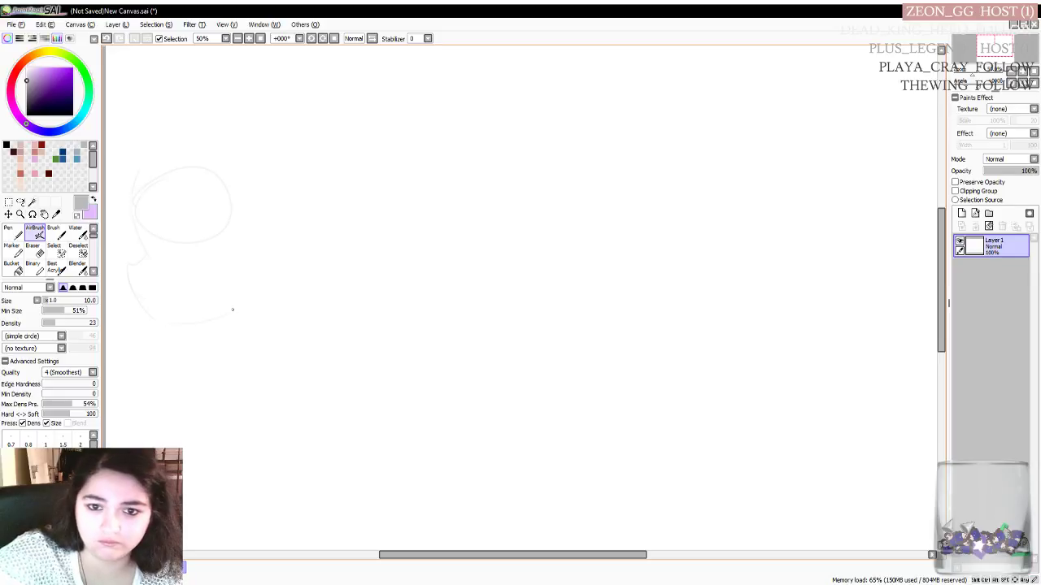
key("ctrl+z")
key("ctrl+z")
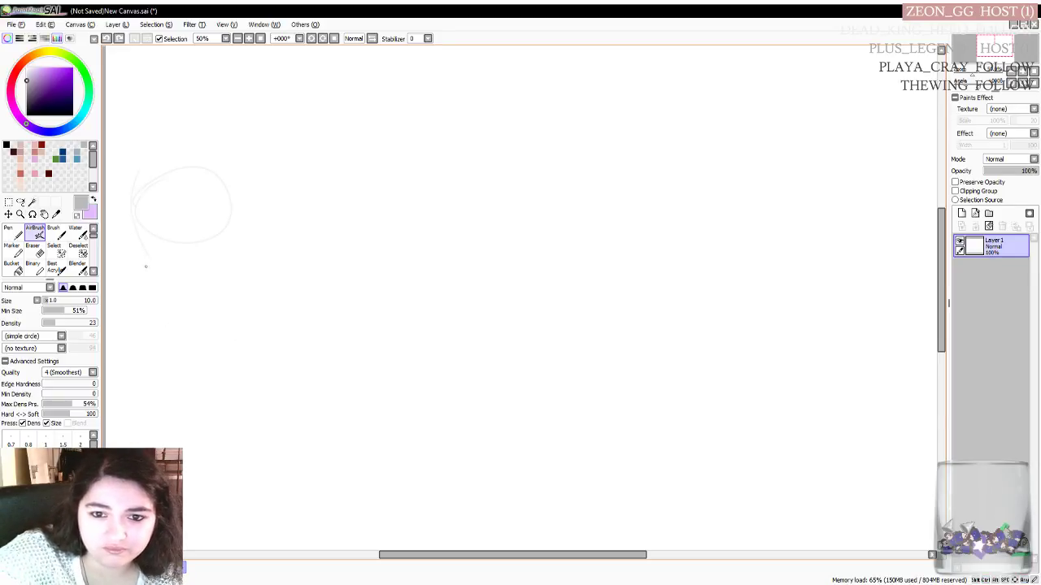
left_click_drag(134, 274, 187, 304)
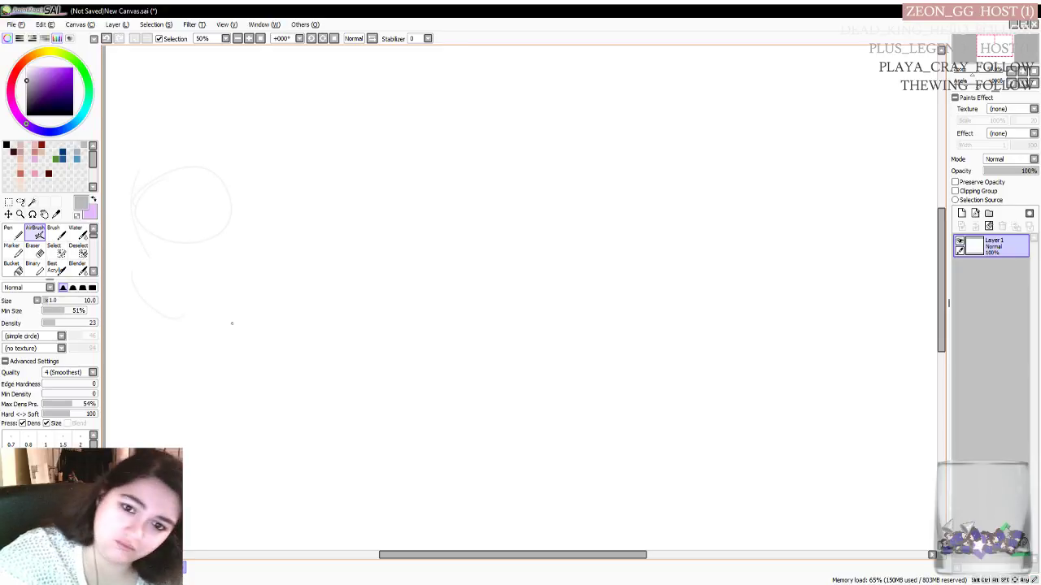
key("ctrl+z")
left_click_drag(133, 274, 166, 315)
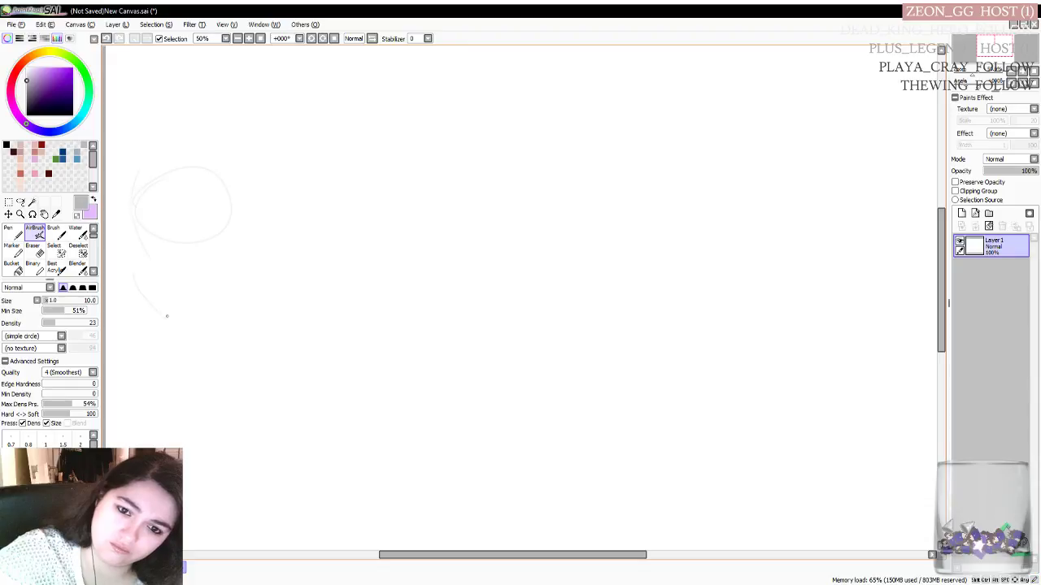
key("ctrl+z")
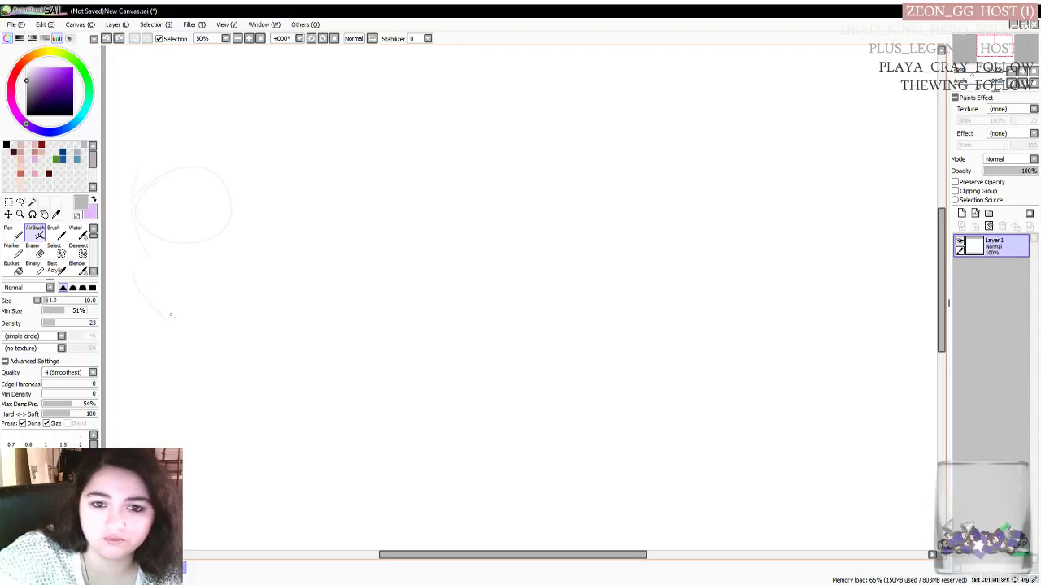
left_click_drag(165, 317, 203, 309)
Sketch the outer skull outline around the head oval and the two neck lines extending toward the canvas centre
mouse_move(163, 167)
left_mouse_down()
mouse_move(214, 162)
mouse_move(248, 183)
mouse_move(231, 239)
left_mouse_up()
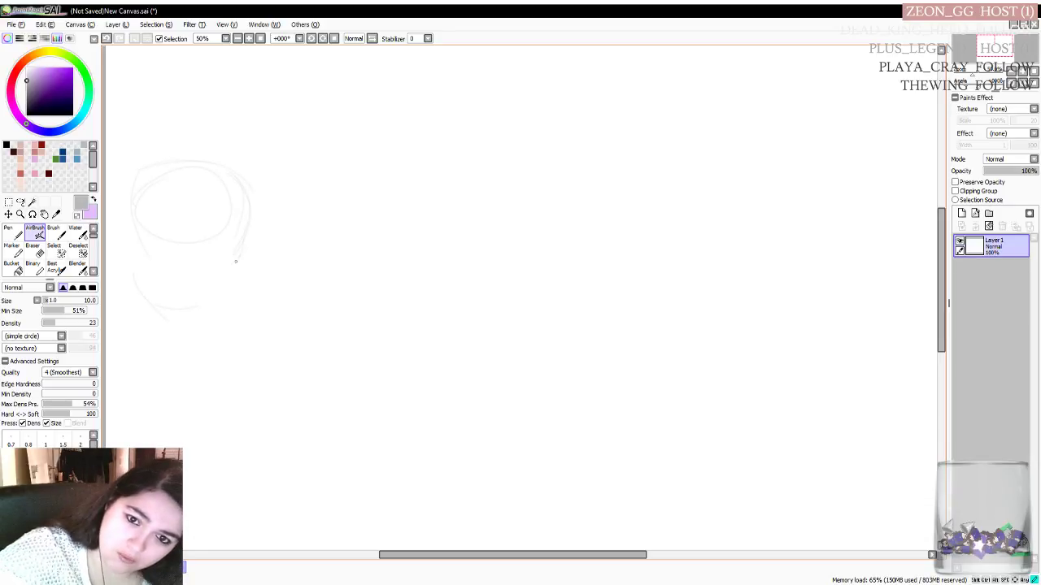
left_click_drag(218, 325, 219, 330)
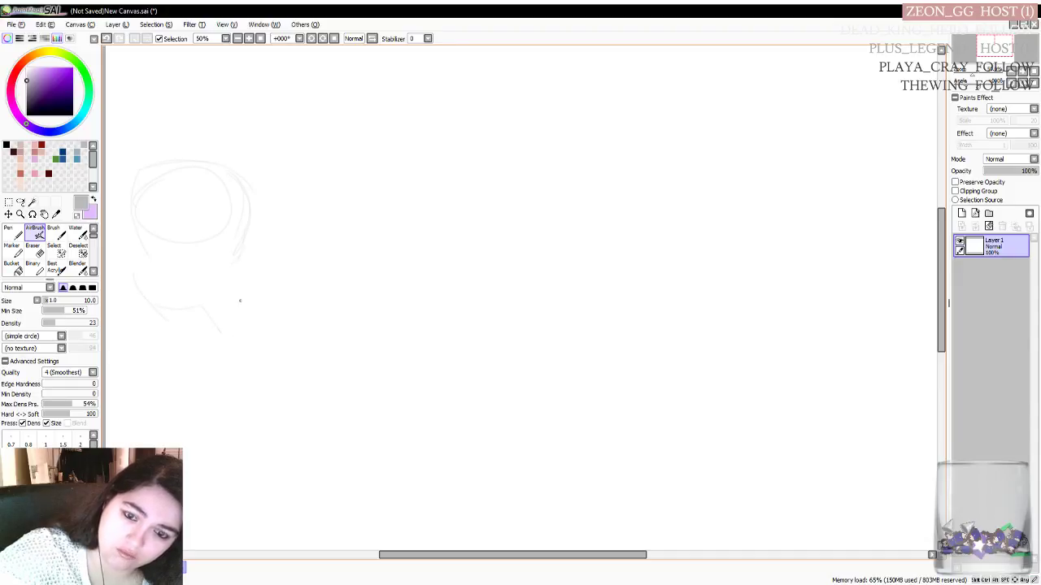
left_click_drag(209, 306, 248, 323)
left_click_drag(246, 263, 292, 267)
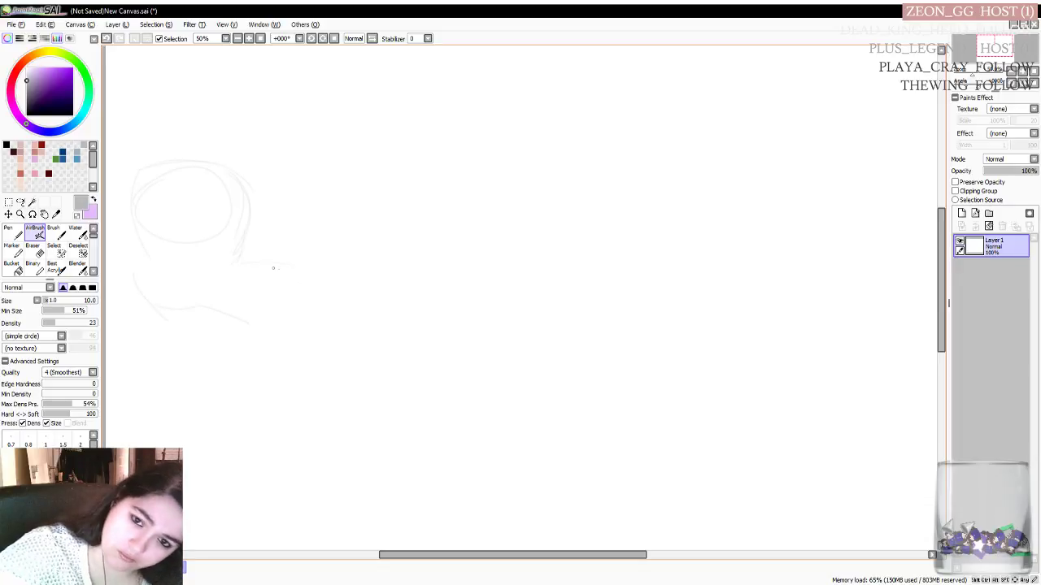
left_click_drag(248, 261, 311, 267)
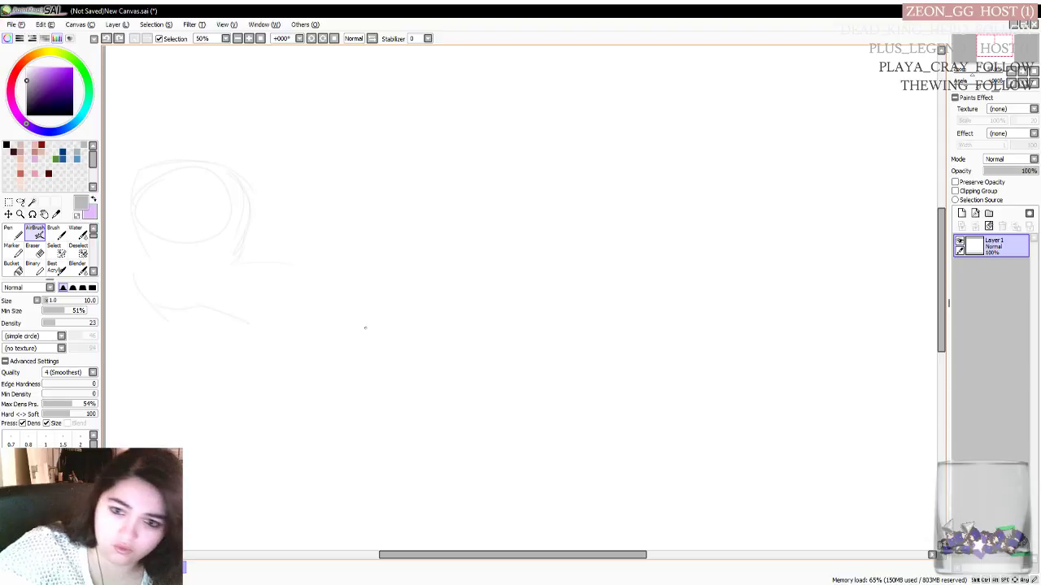
Extend the neck lines into the upper and lower contours of a horizontal torso, narrowing at the waist
left_click_drag(230, 319, 247, 329)
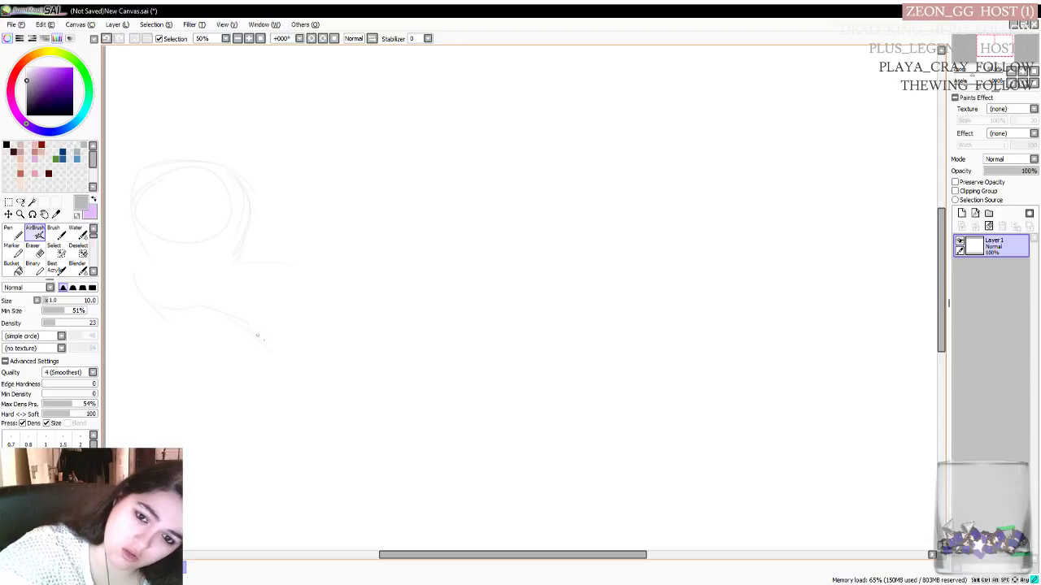
mouse_move(397, 381)
left_mouse_down()
mouse_move(337, 373)
mouse_move(436, 377)
left_mouse_up()
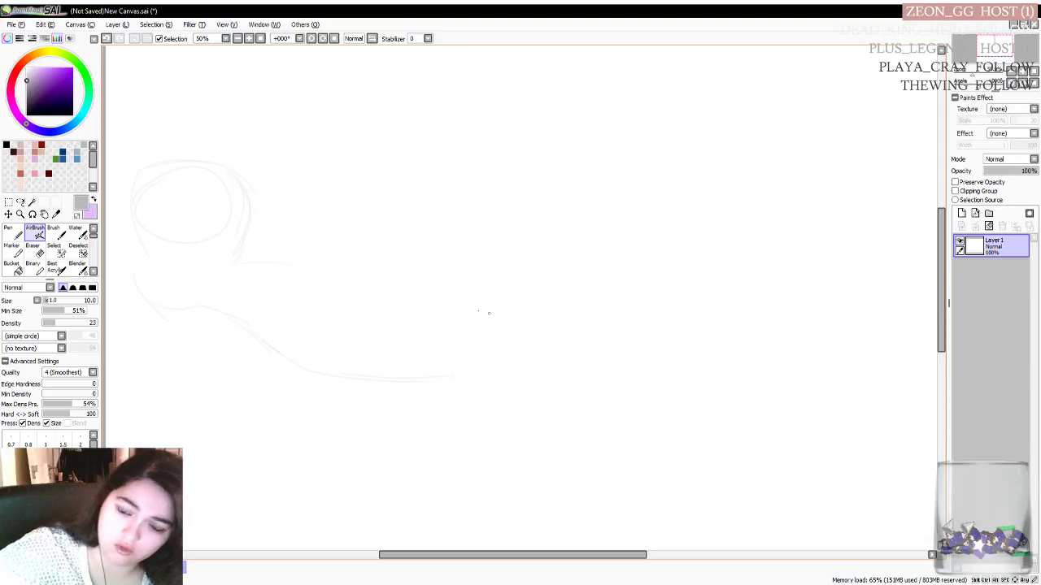
mouse_move(244, 262)
left_mouse_down()
mouse_move(332, 261)
mouse_move(447, 296)
left_mouse_up()
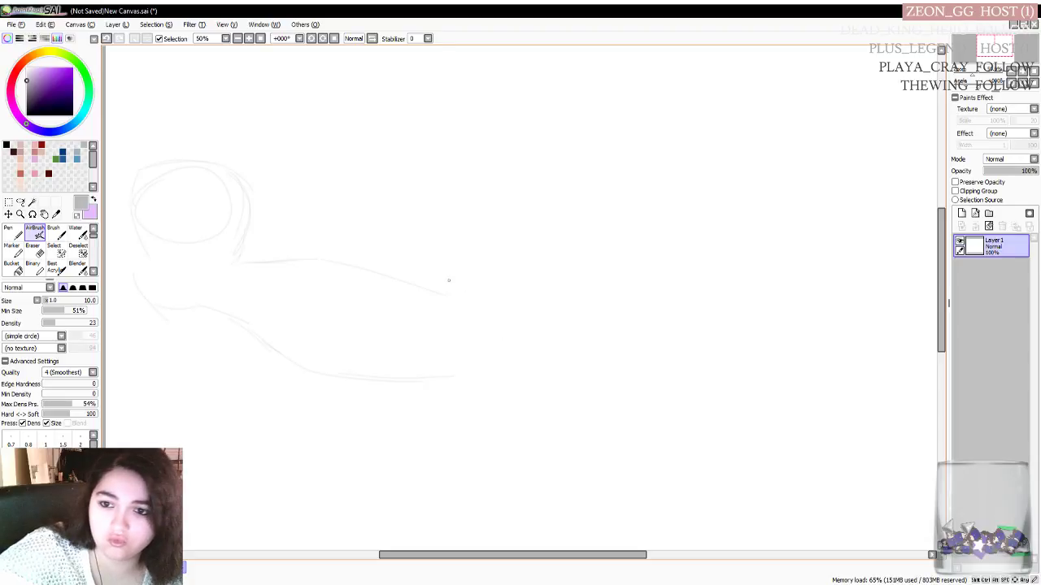
Continue both body contours from the waist over the hips, tapering toward the right edge of the canvas
mouse_move(439, 554)
left_mouse_down()
mouse_move(477, 553)
mouse_move(423, 561)
mouse_move(439, 556)
left_mouse_up()
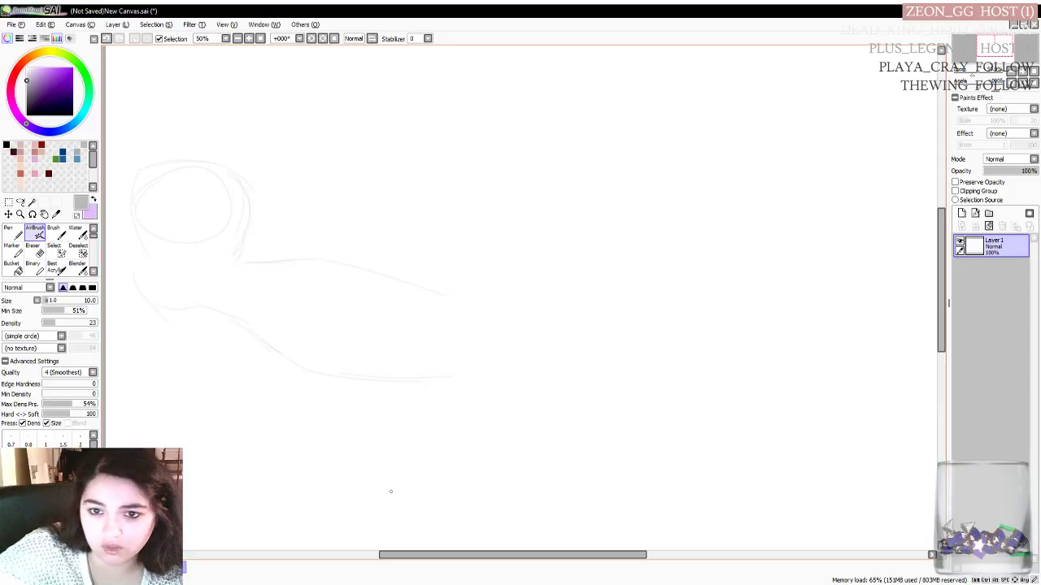
left_click_drag(397, 556, 407, 556)
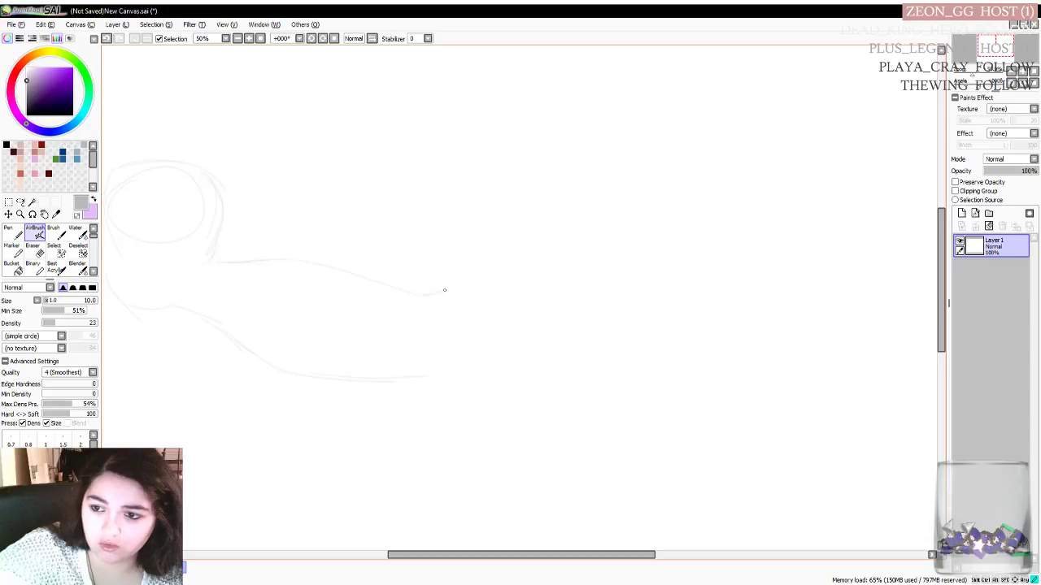
left_click_drag(528, 278, 627, 306)
left_click_drag(422, 381, 471, 389)
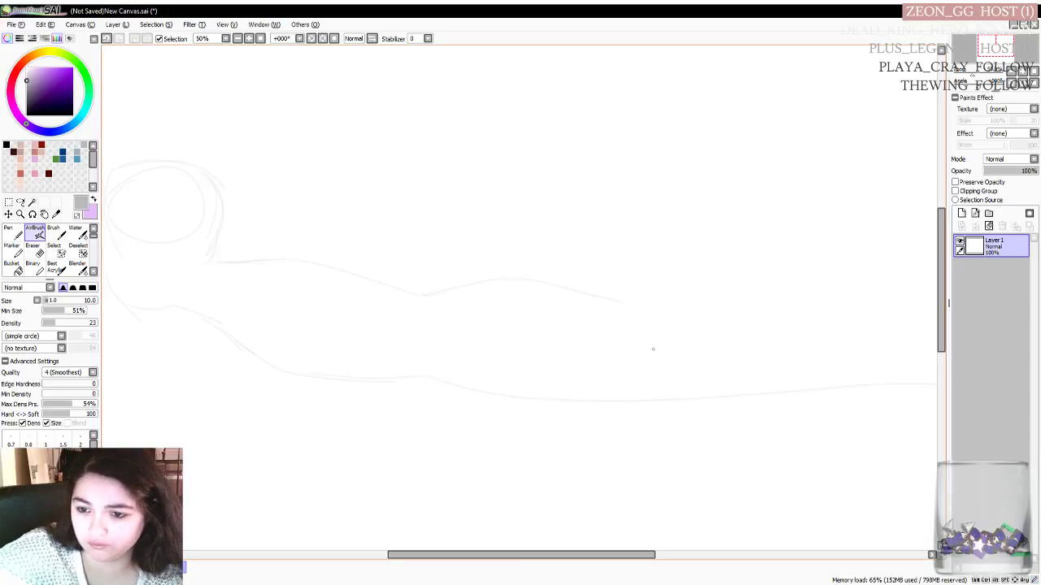
left_click_drag(641, 304, 943, 370)
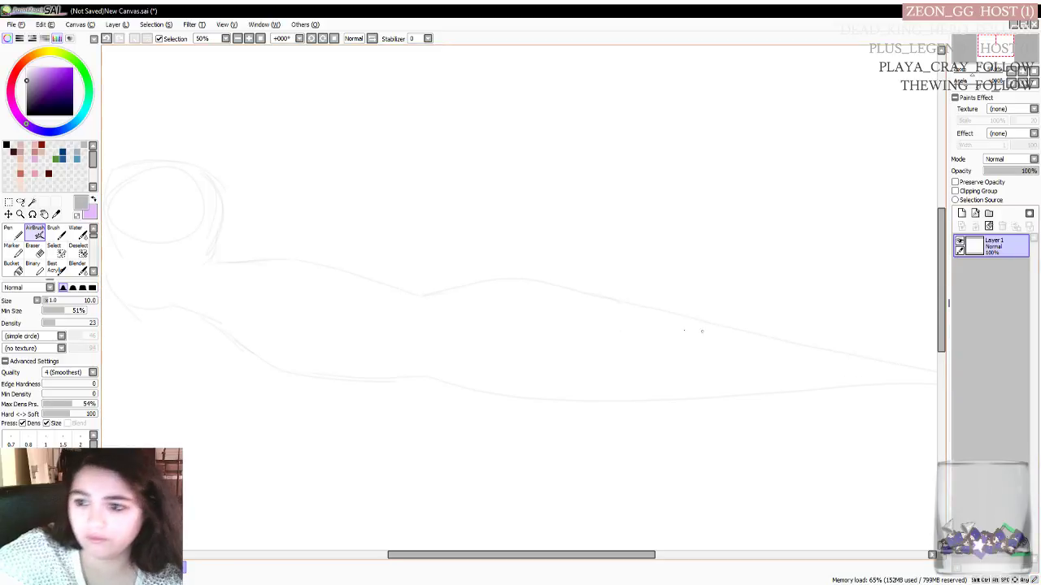
Select the whole figure sketch with a rectangular selection, scale it down against the canvas's left edge, and clear the selection
mouse_move(411, 554)
left_mouse_down()
mouse_move(448, 555)
mouse_move(396, 555)
left_mouse_up()
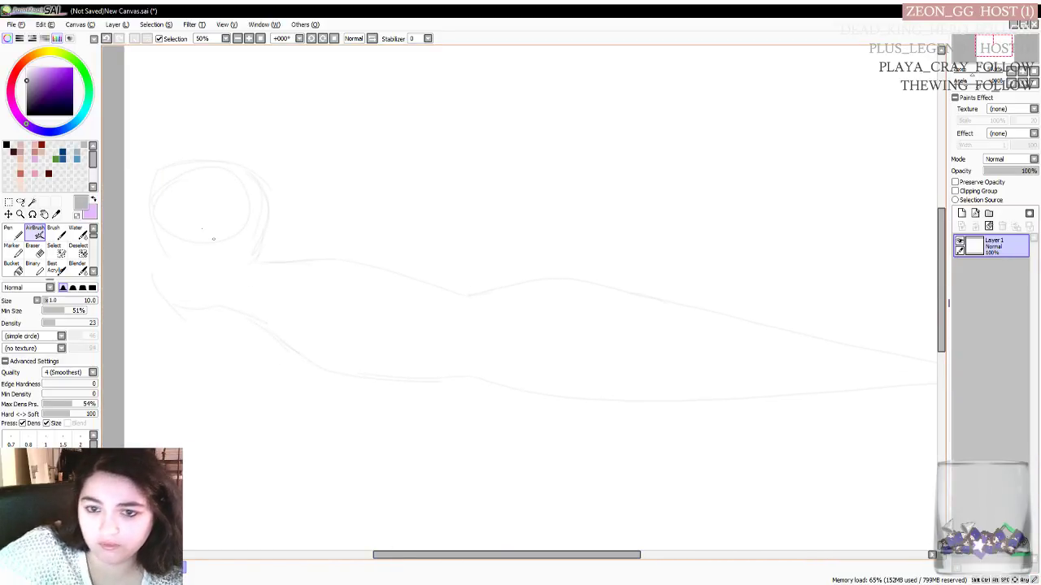
left_click(8, 202)
left_click_drag(137, 167, 810, 479)
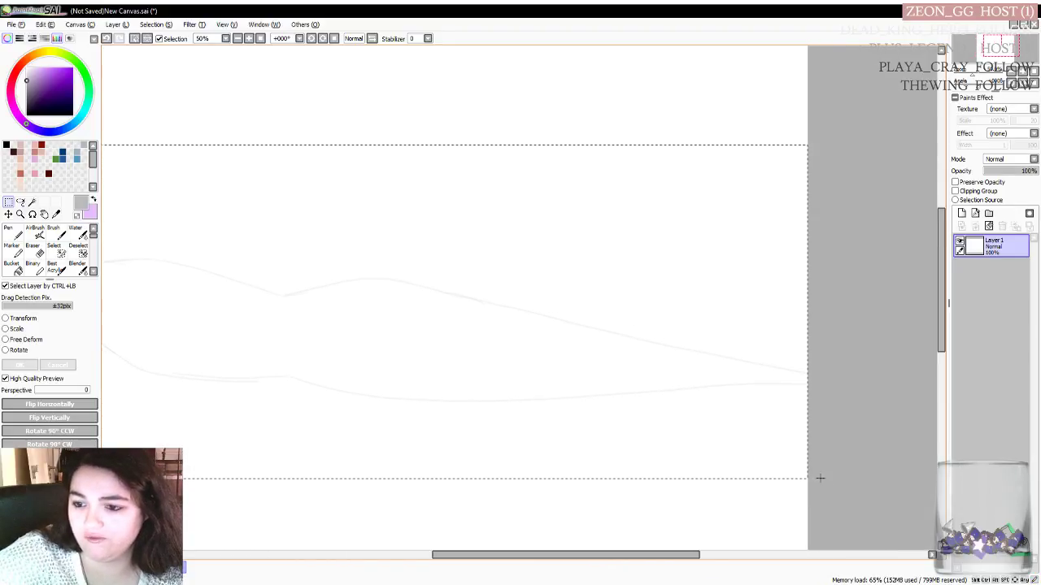
left_click_drag(451, 560, 388, 560)
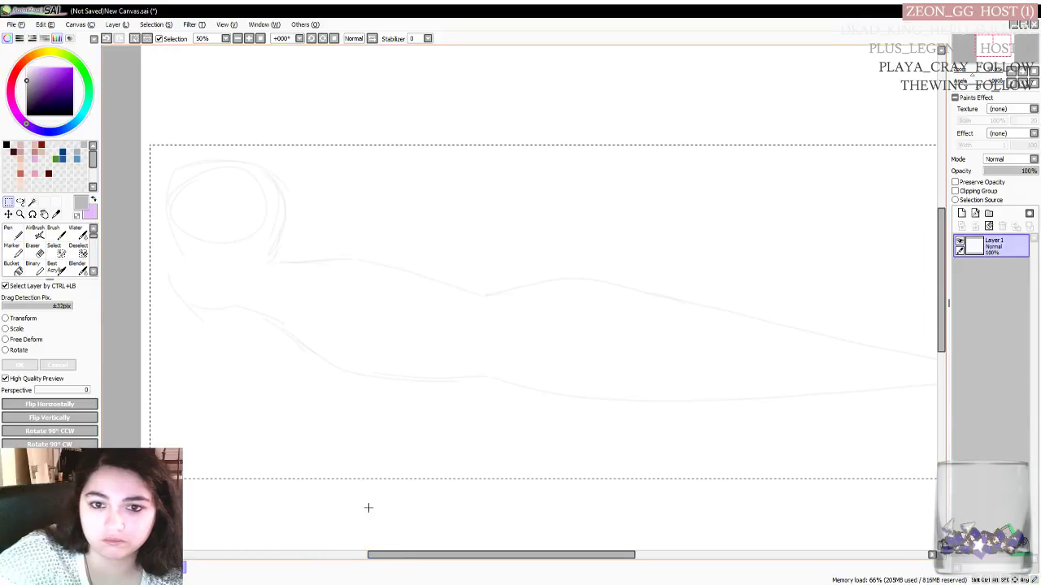
left_click(6, 329)
left_click_drag(164, 157, 285, 213)
left_click_drag(488, 274, 342, 232)
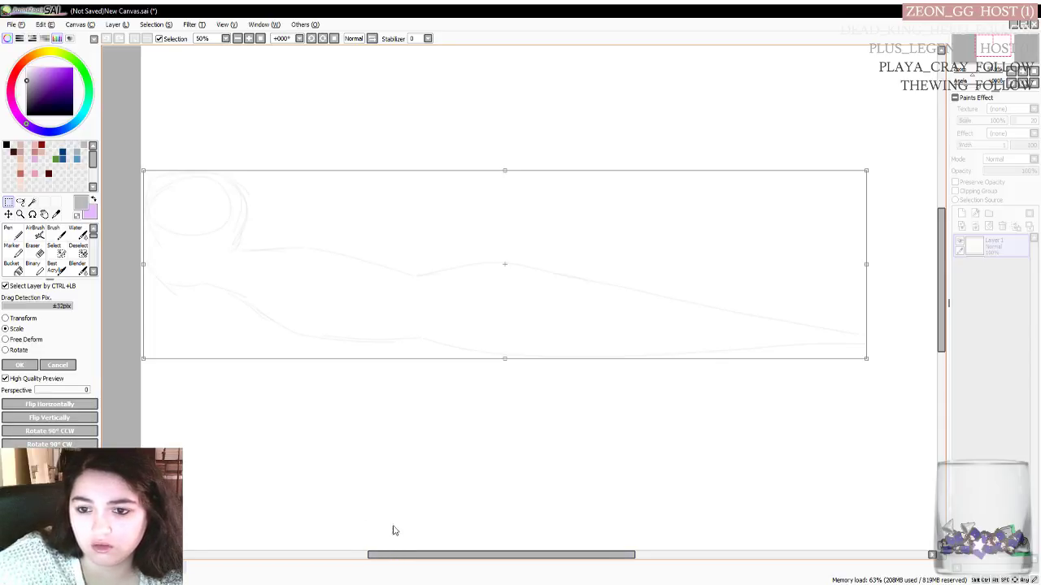
left_click_drag(385, 556, 403, 556)
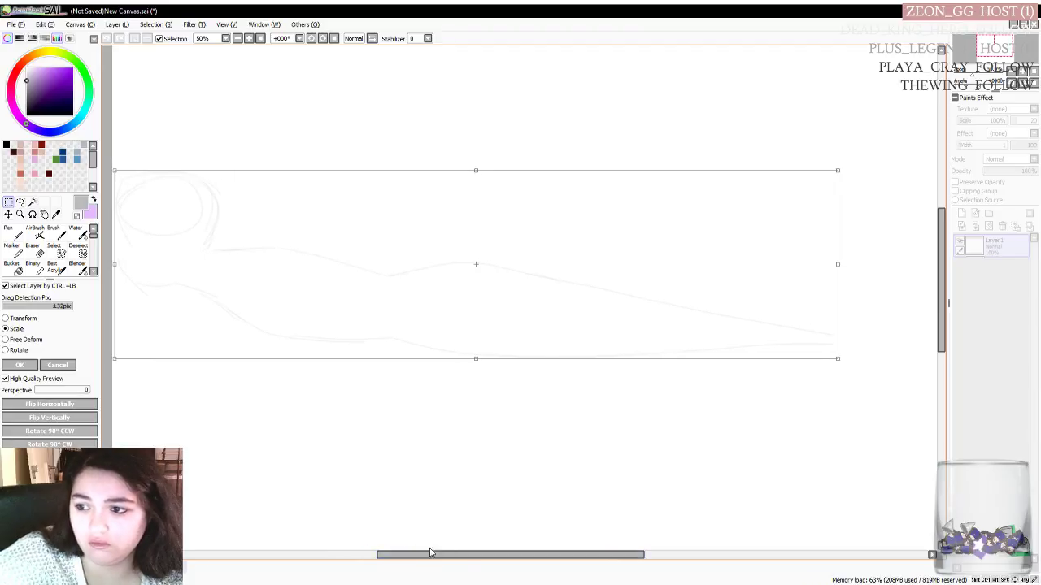
left_click(19, 365)
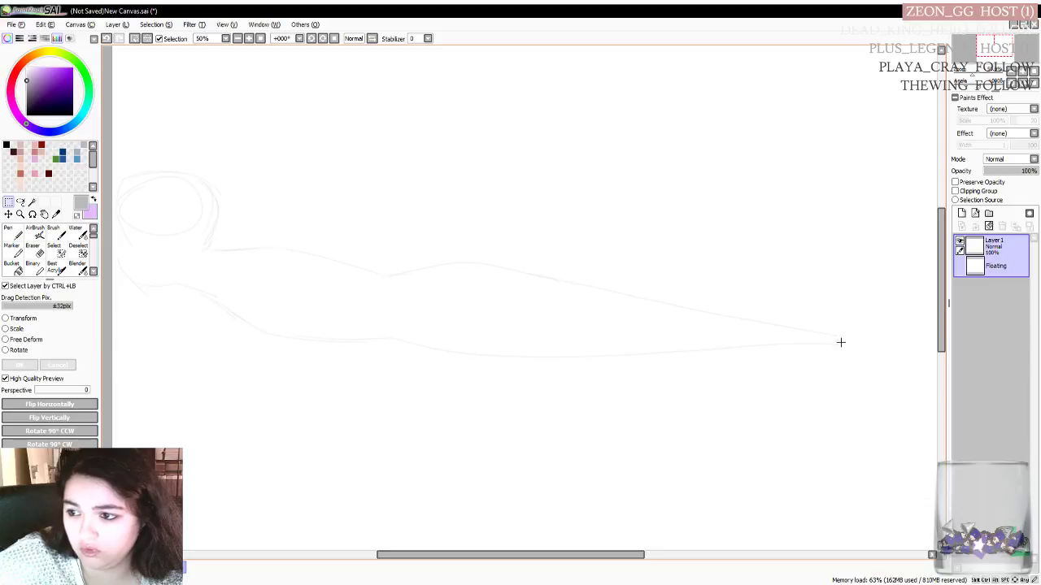
key("Return")
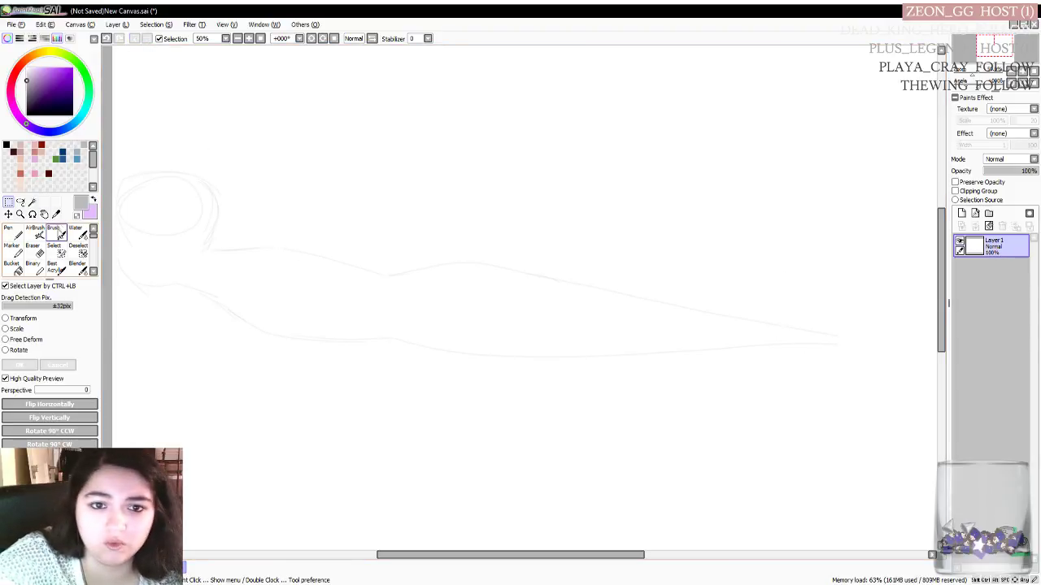
With the AirBrush, sketch two flaring contours from the figure's tapered end to the canvas edge and a curved line inside the upper torso
left_click(34, 231)
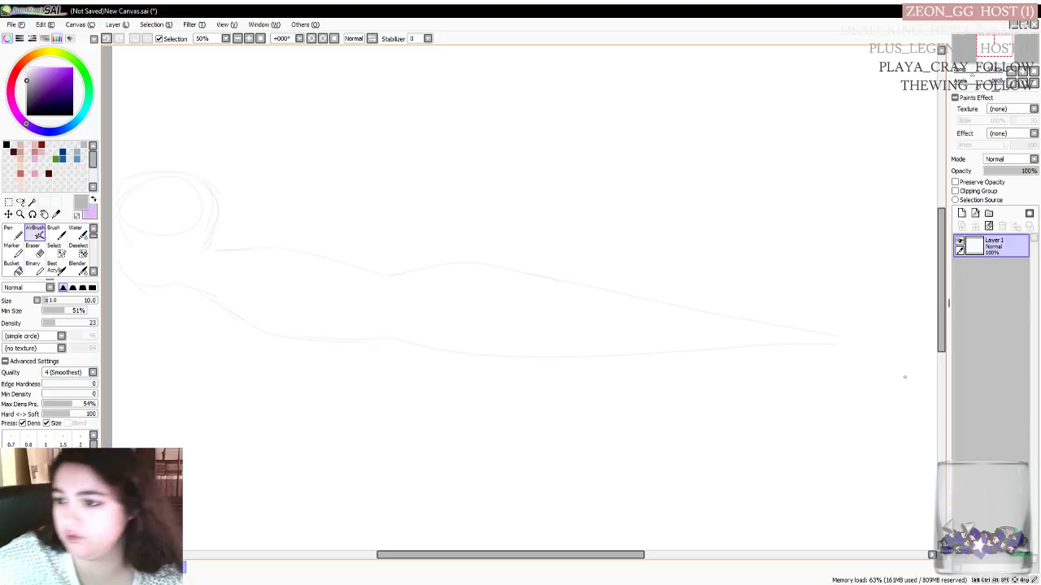
mouse_move(513, 556)
left_mouse_down()
mouse_move(581, 555)
mouse_move(547, 555)
left_mouse_up()
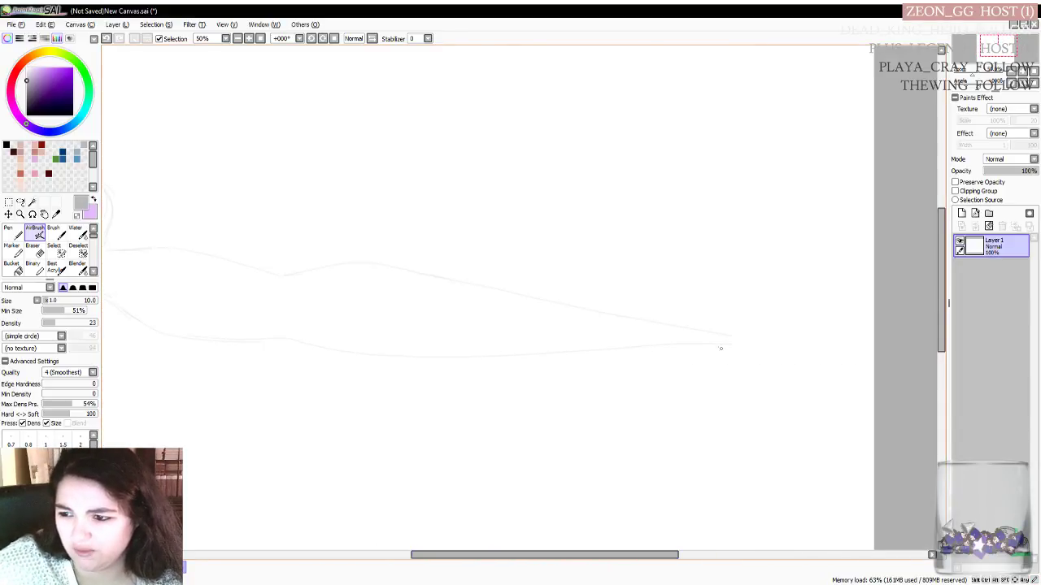
left_click_drag(708, 341, 862, 359)
left_click_drag(713, 338, 870, 325)
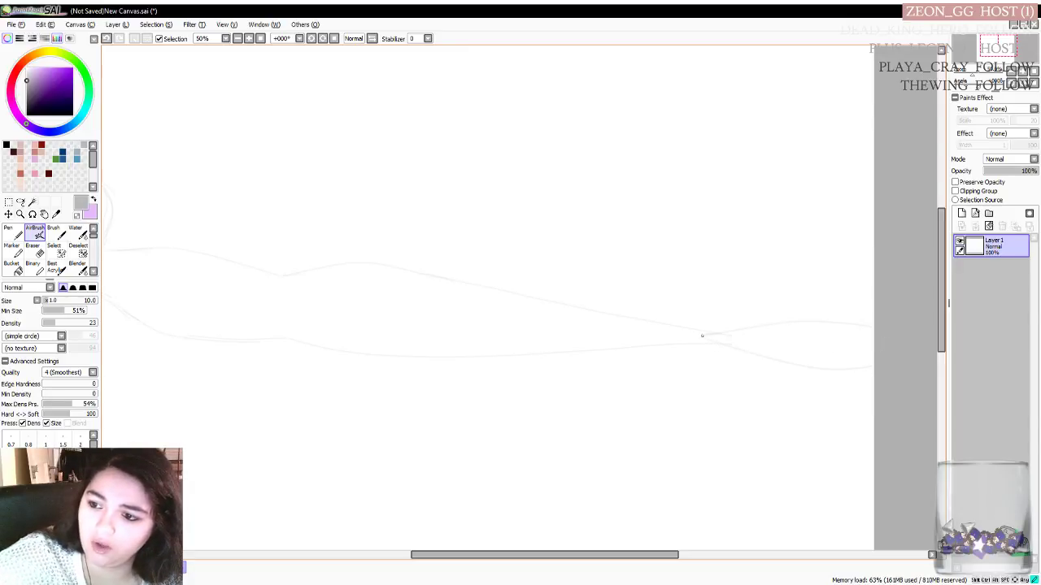
mouse_move(545, 558)
left_mouse_down()
mouse_move(609, 558)
mouse_move(467, 559)
mouse_move(534, 557)
mouse_move(495, 553)
mouse_move(512, 551)
left_mouse_up()
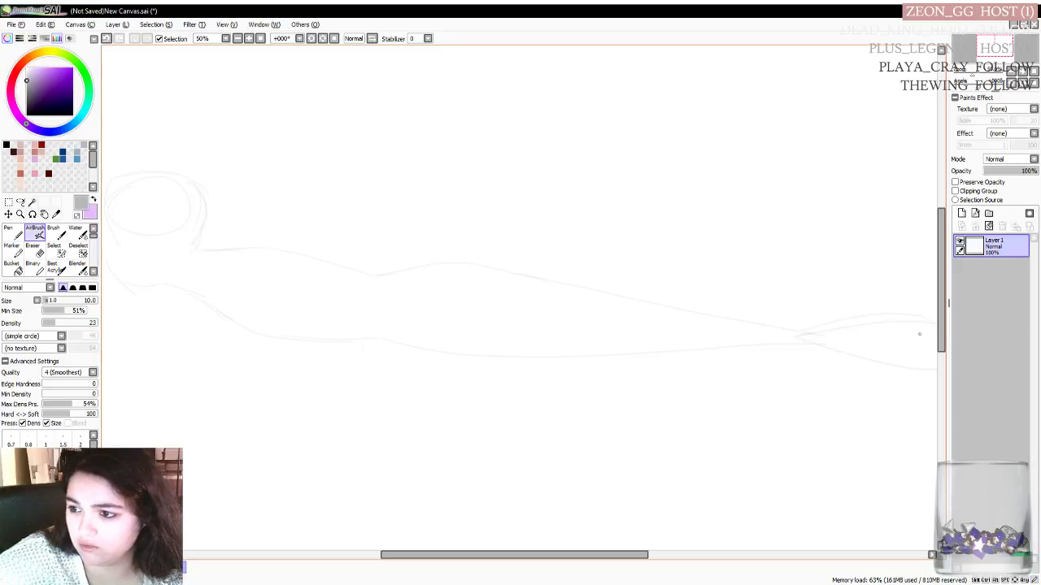
left_click_drag(798, 331, 935, 333)
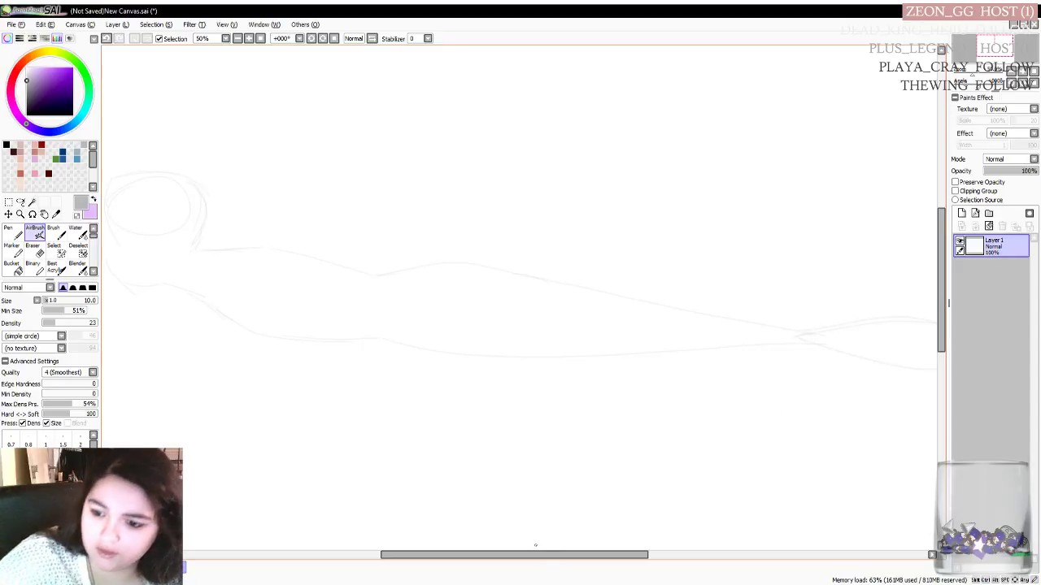
mouse_move(550, 554)
left_mouse_down()
mouse_move(507, 555)
mouse_move(549, 555)
left_mouse_up()
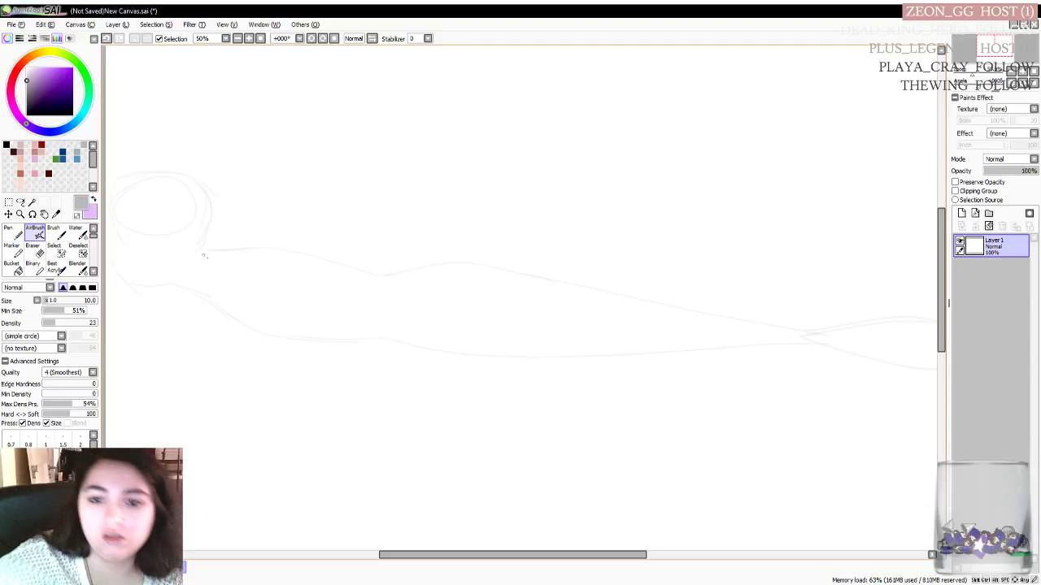
left_click_drag(223, 276, 265, 311)
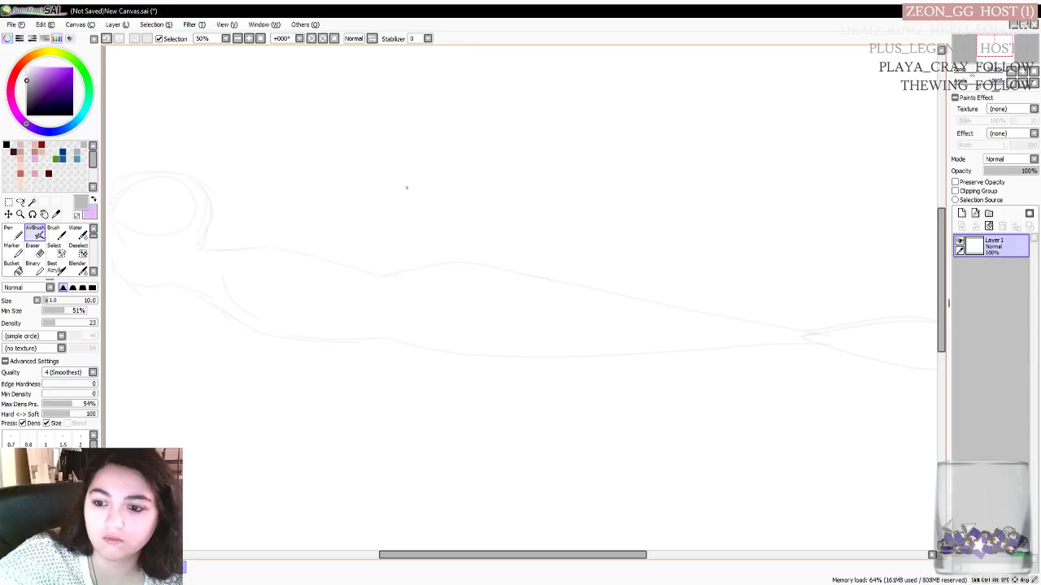
Close the current sketch without saving and create a new blank canvas with the preset settings
left_click(16, 24)
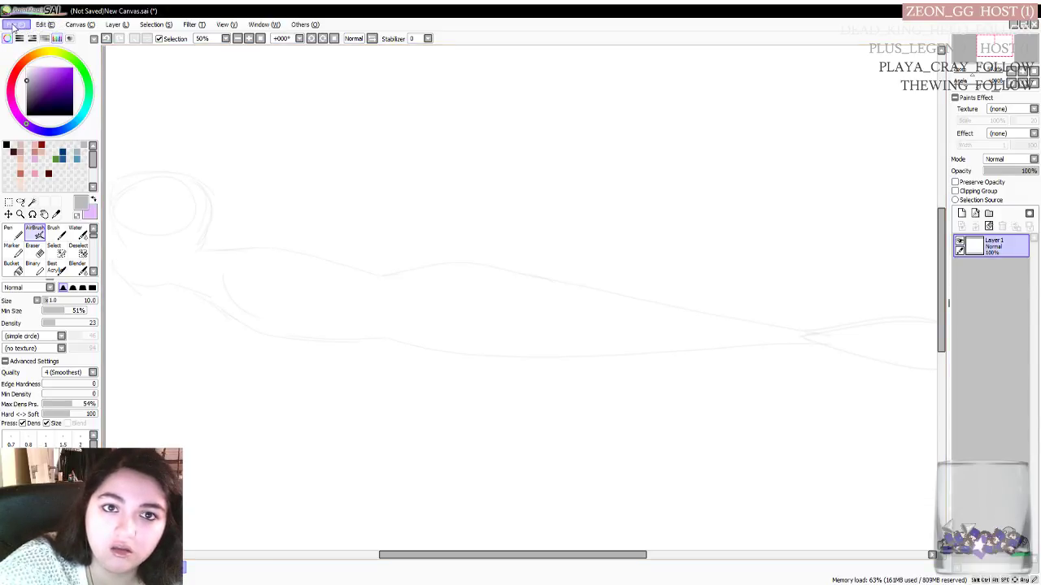
left_click(30, 202)
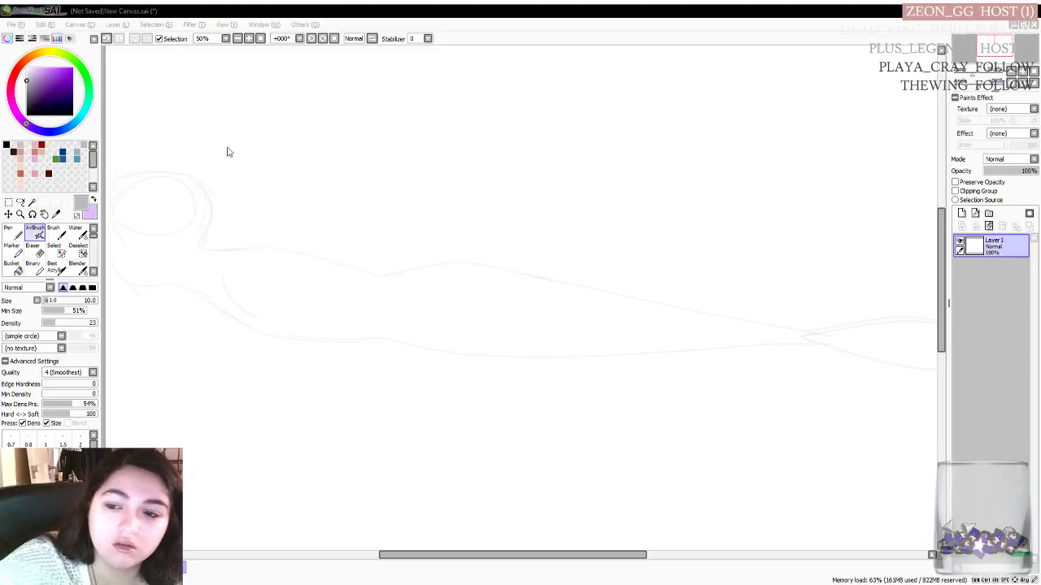
left_click(524, 344)
left_click(16, 24)
left_click(25, 57)
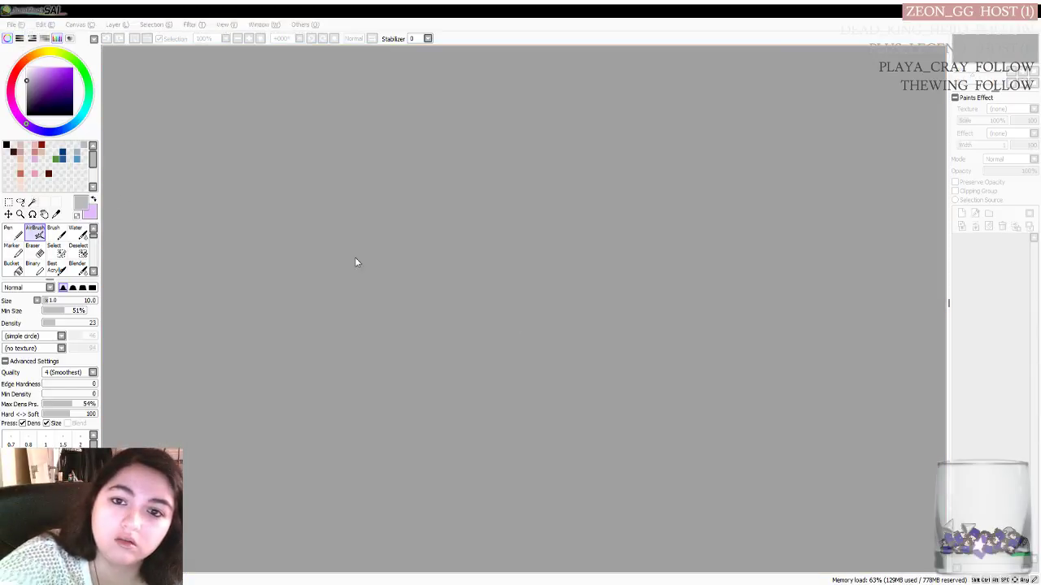
left_click(16, 24)
left_click(26, 44)
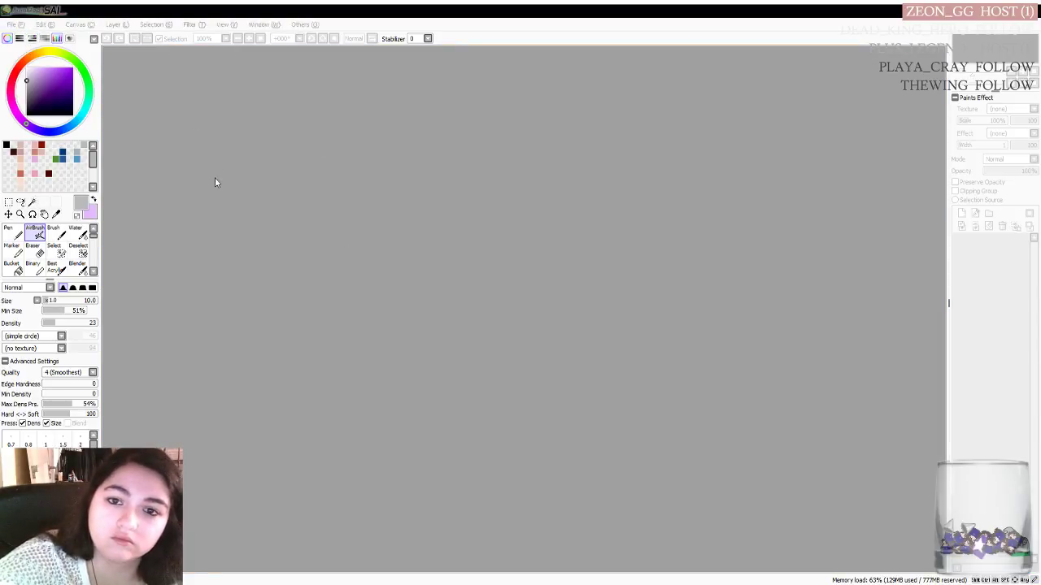
key("Return")
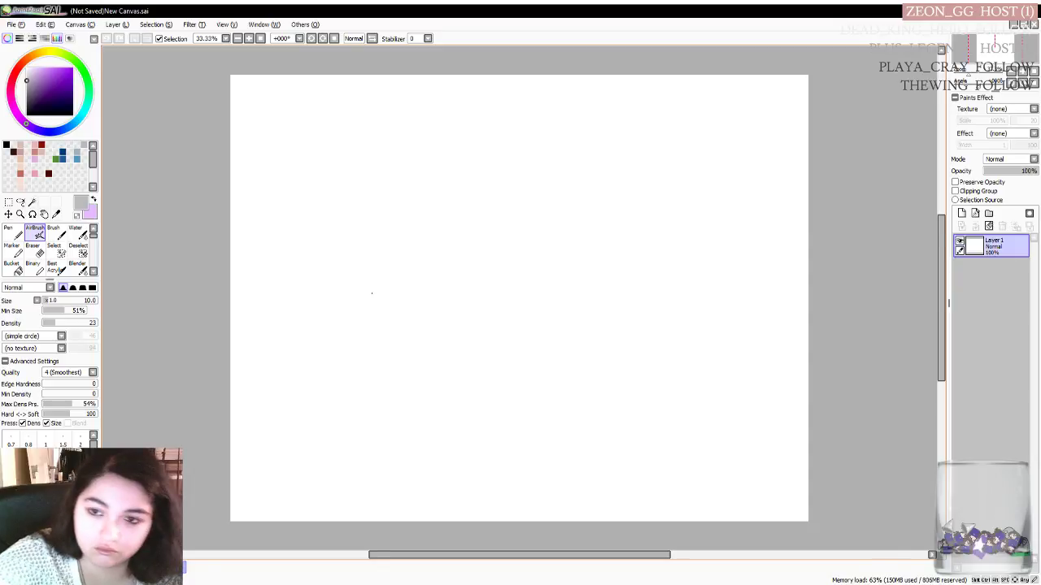
Sketch a small light grey oval for the head near the left side of the canvas, undoing stray strokes
scroll(401, 291, "up", 3)
scroll(366, 289, "down", 1)
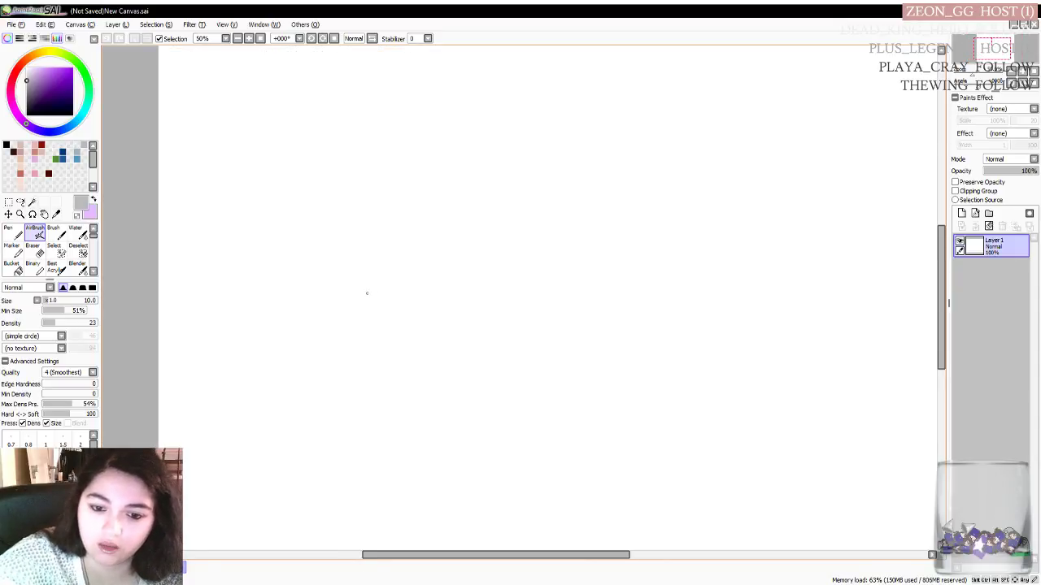
left_click_drag(381, 556, 404, 556)
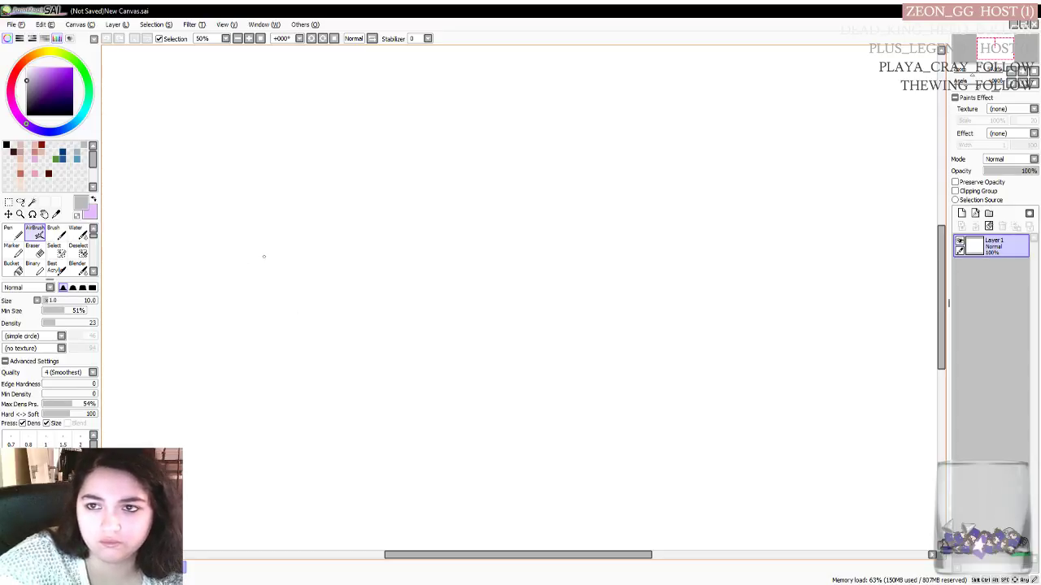
mouse_move(244, 234)
left_mouse_down()
mouse_move(274, 269)
mouse_move(266, 277)
mouse_move(220, 230)
mouse_move(258, 252)
mouse_move(249, 250)
left_mouse_up()
key("ctrl+z")
key("ctrl+z")
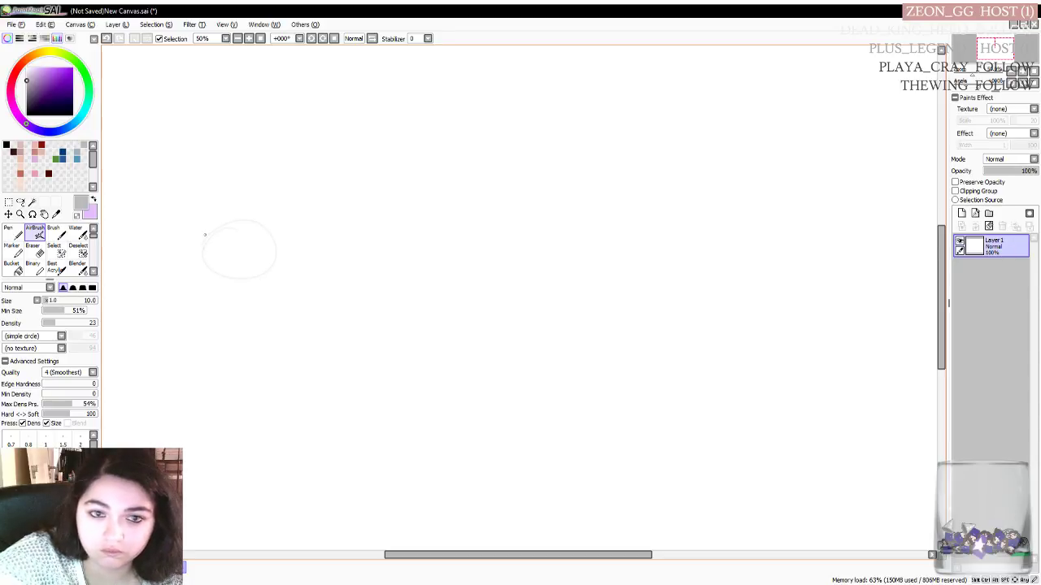
Sketch the face contour, the curved jaw line beneath the head oval, and the top of the skull above it
mouse_move(209, 225)
left_mouse_down()
mouse_move(198, 261)
mouse_move(205, 290)
left_mouse_up()
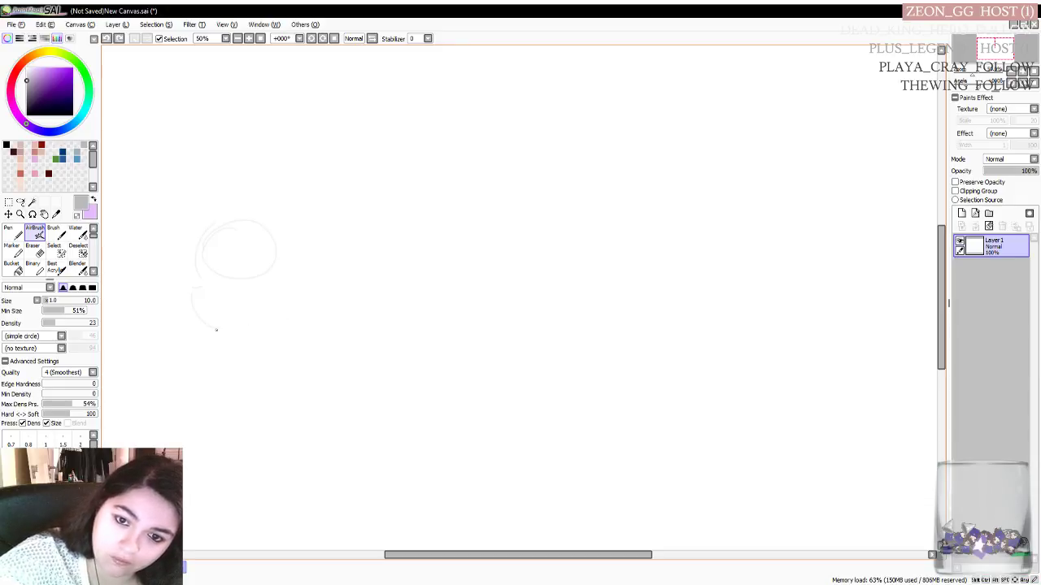
left_click_drag(216, 326, 260, 326)
mouse_move(199, 242)
left_mouse_down()
mouse_move(293, 232)
mouse_move(277, 225)
mouse_move(292, 235)
mouse_move(283, 281)
left_mouse_up()
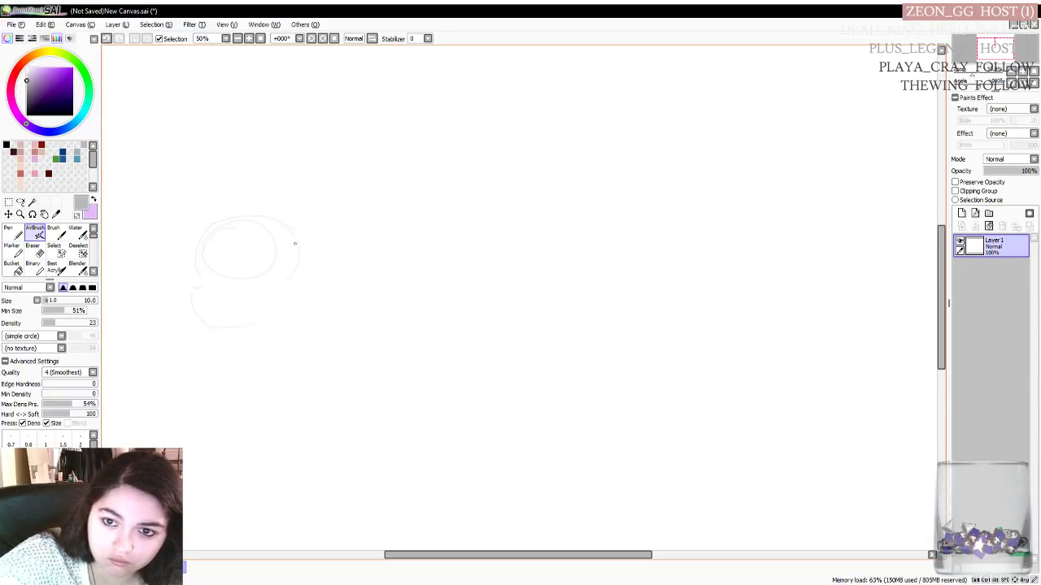
Sketch the rounded back of the head, redraw it as a wider curve, and retrace the jaw line
left_click_drag(295, 237, 305, 295)
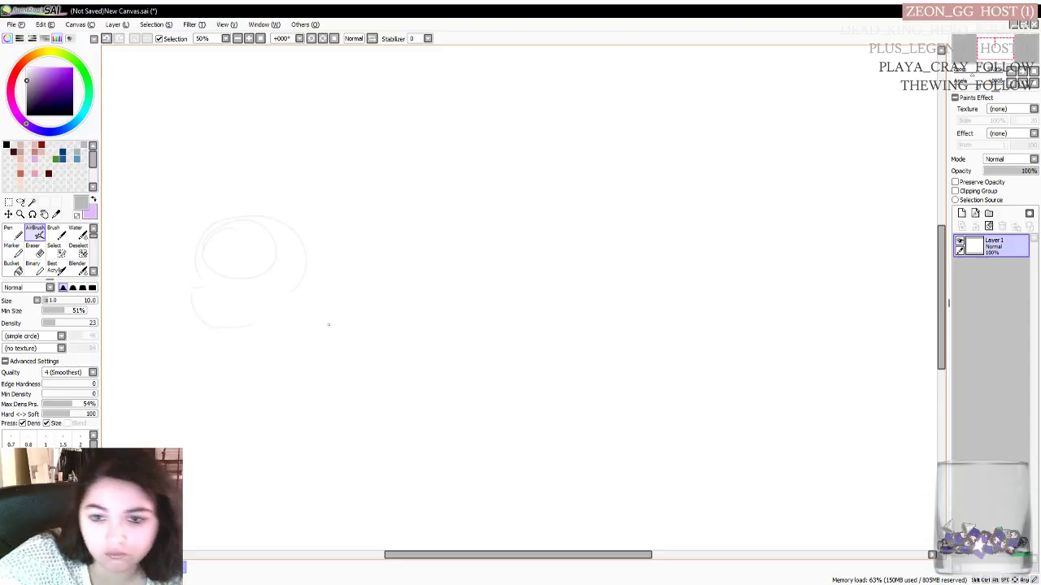
key("ctrl+z")
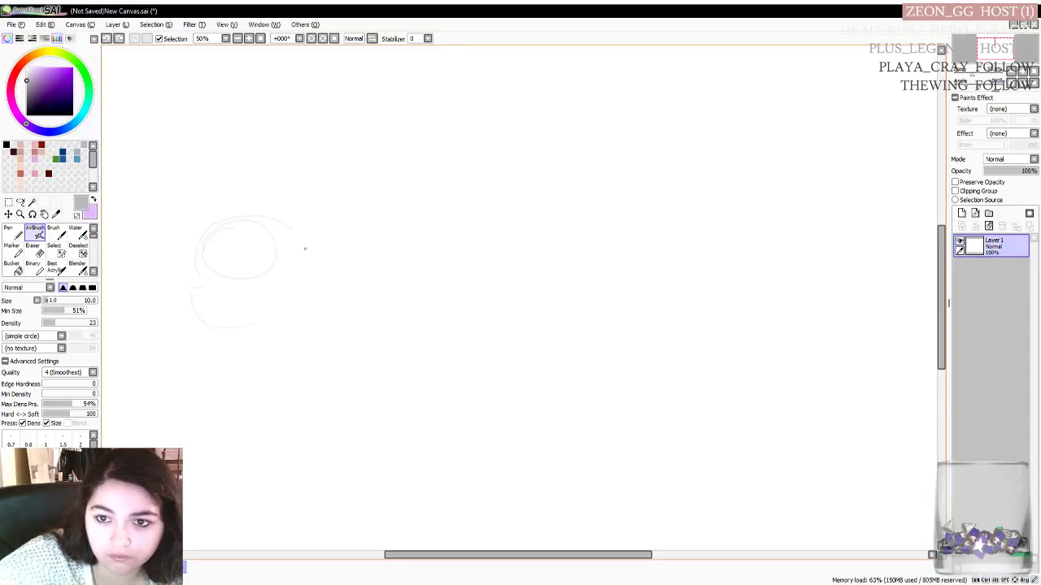
mouse_move(295, 232)
left_mouse_down()
mouse_move(310, 259)
mouse_move(303, 295)
left_mouse_up()
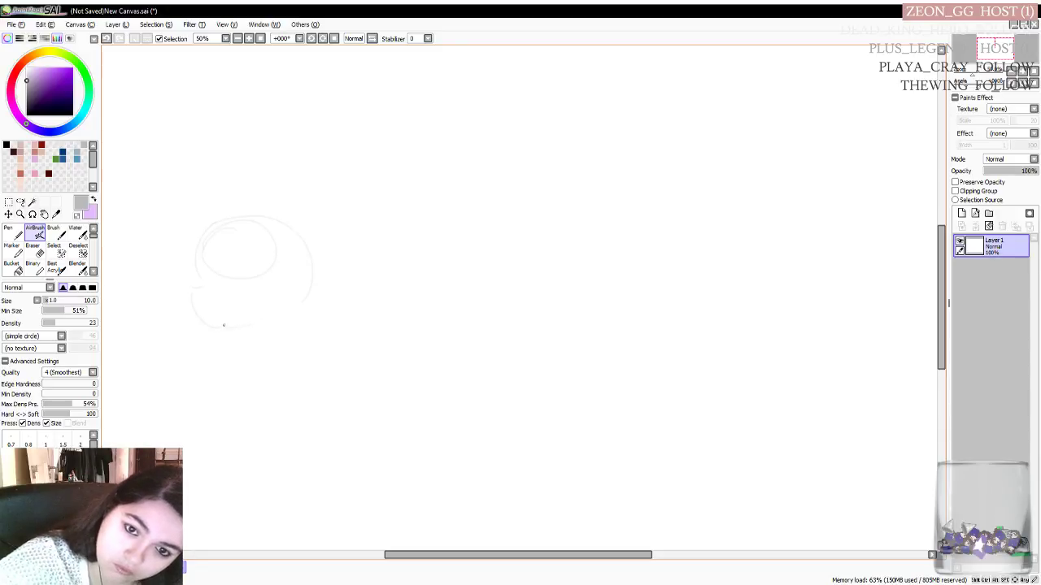
left_click_drag(216, 328, 257, 325)
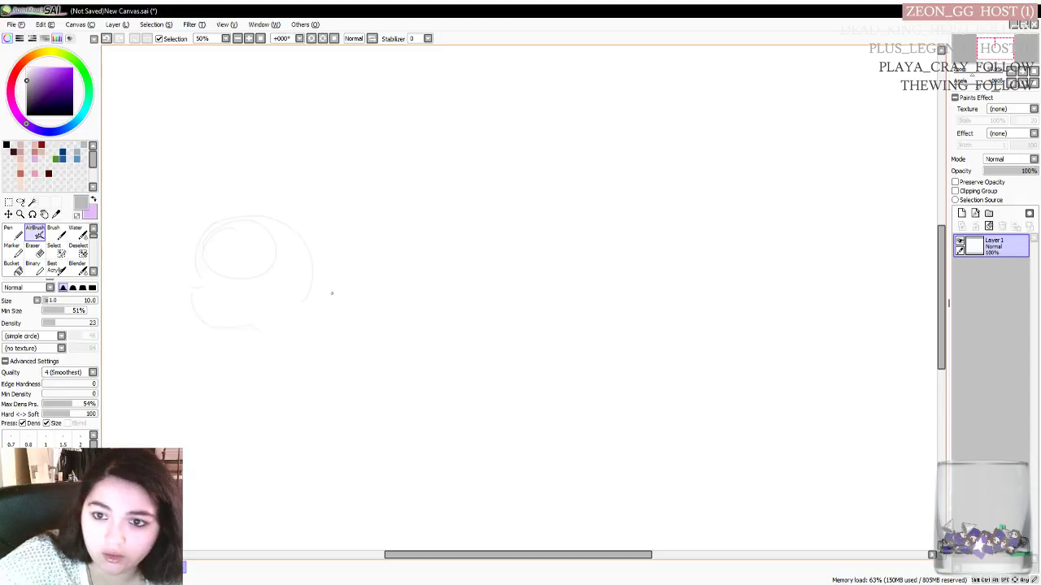
Sketch a small spiral circle to the right of the head and a small oval lower down on the canvas
mouse_move(371, 273)
left_mouse_down()
mouse_move(381, 258)
mouse_move(403, 282)
left_mouse_up()
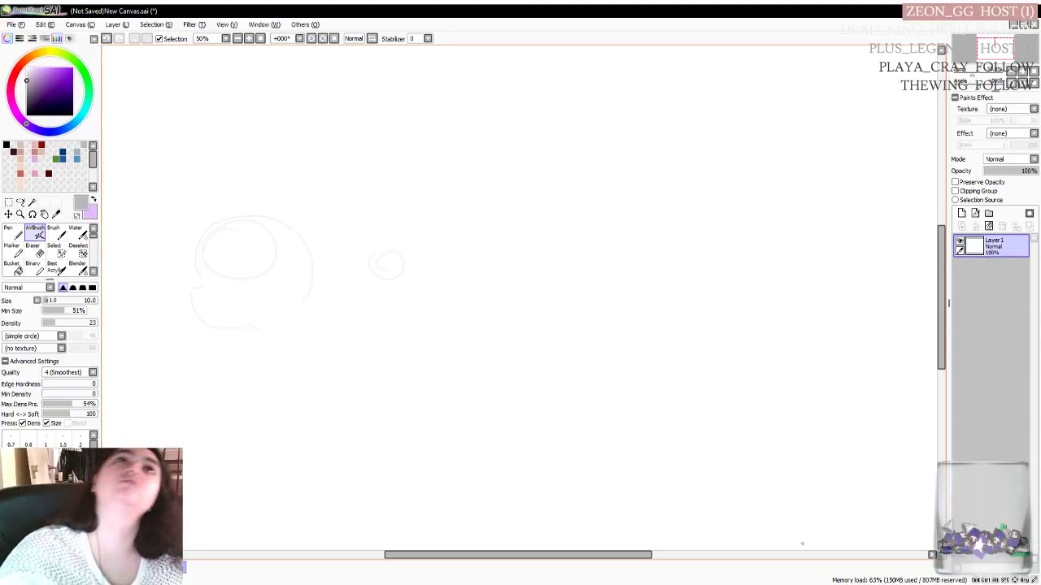
key("e")
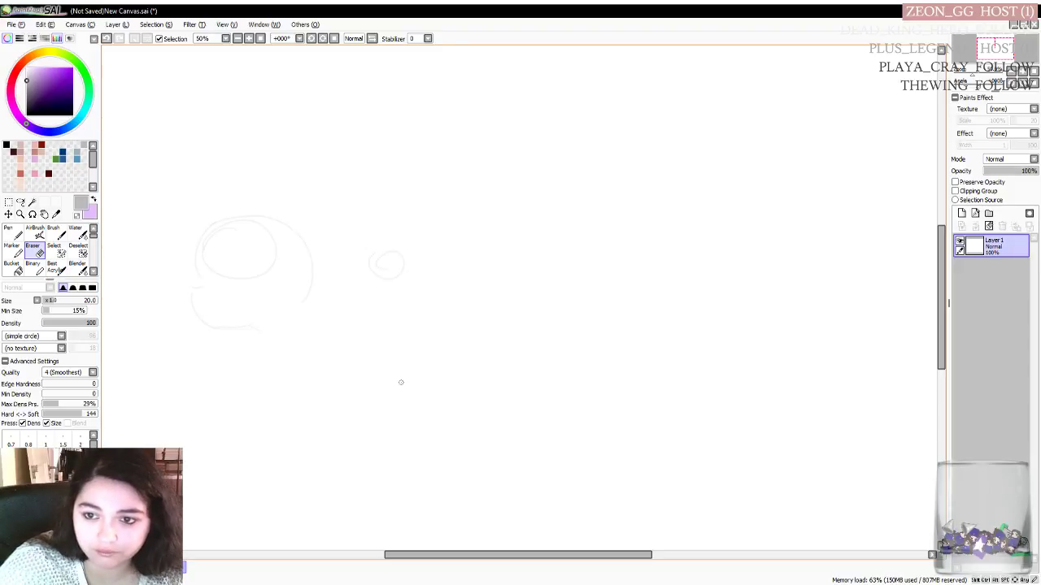
key("v")
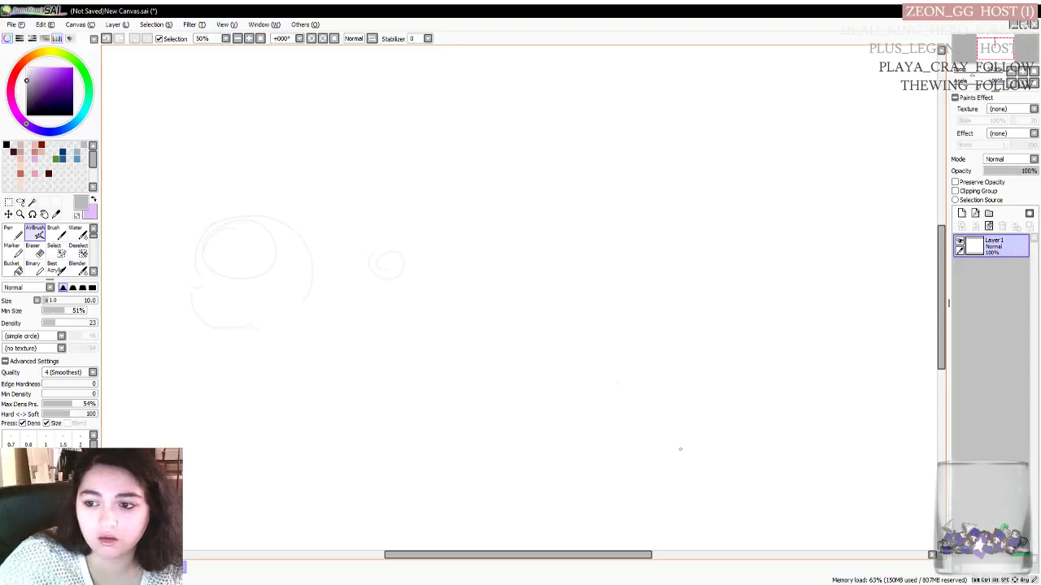
left_click_drag(672, 404, 673, 410)
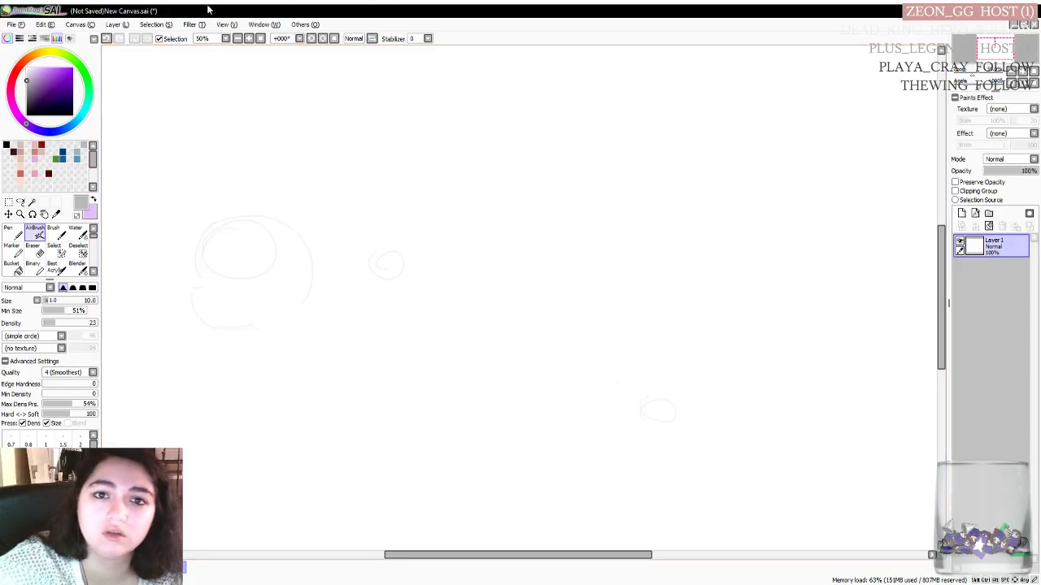
Undo the two small circles, the jaw retrace and the back-of-head curve
left_click(106, 39)
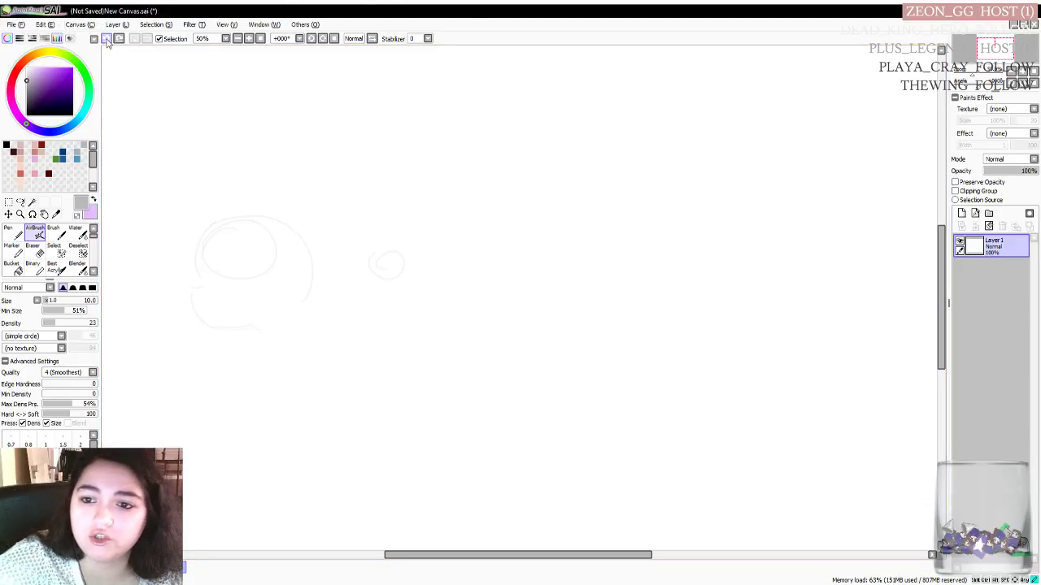
left_click(106, 39)
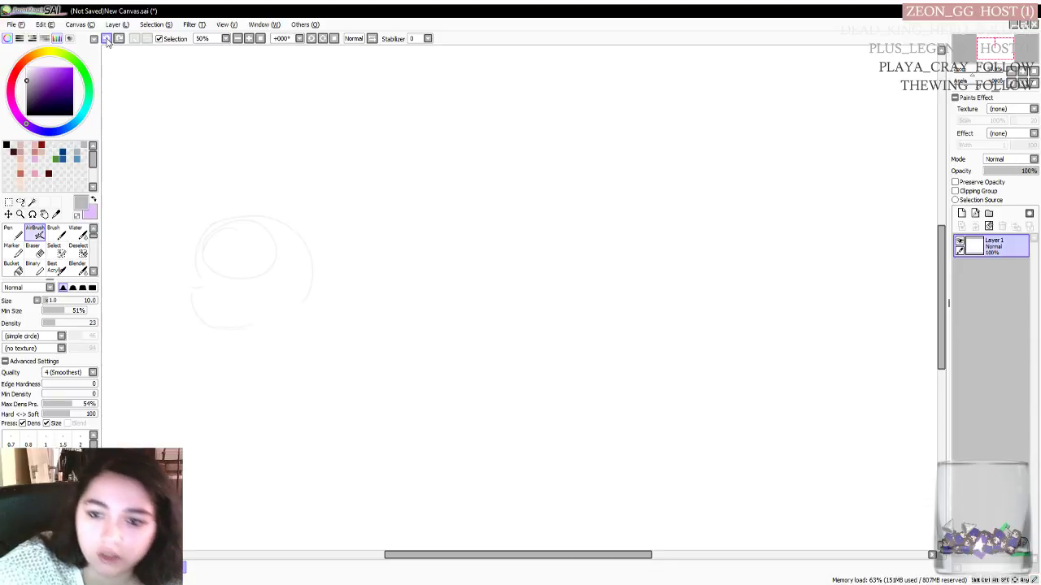
left_click(105, 39)
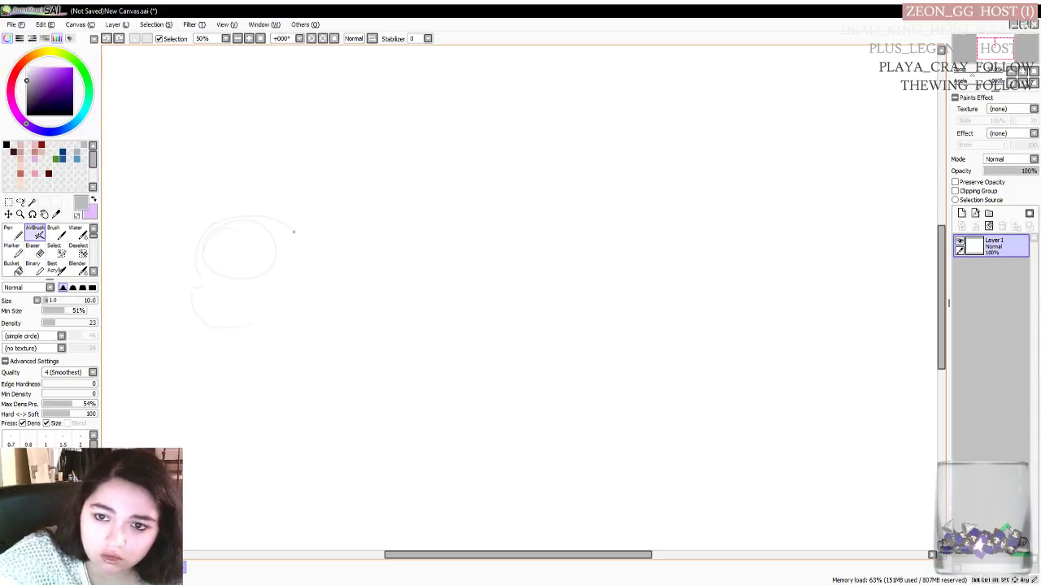
Redraw the rounded back-of-head curve, continuing the top of the skull down toward the nape
left_click_drag(292, 232, 299, 275)
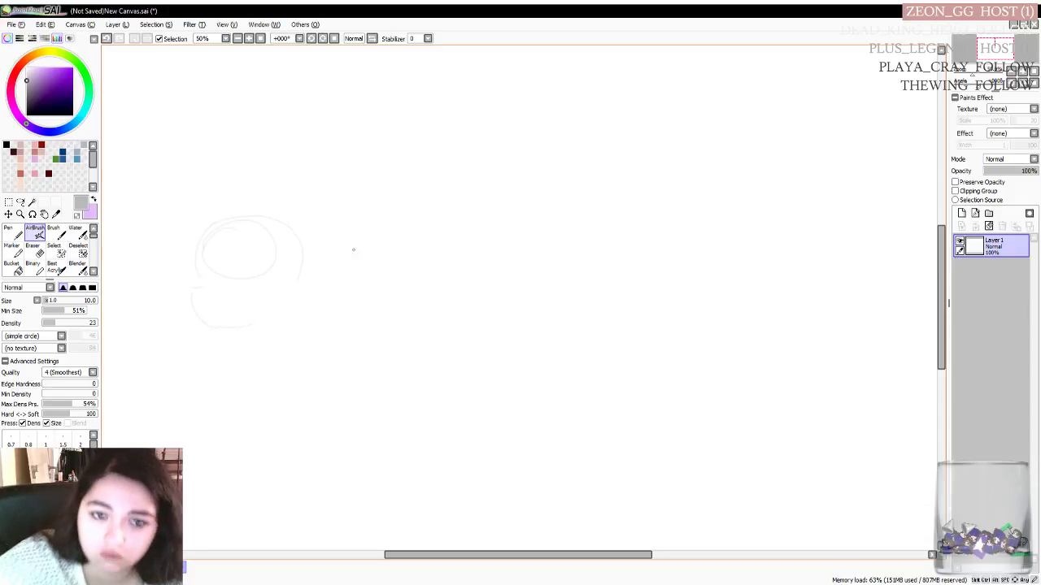
key("ctrl+z")
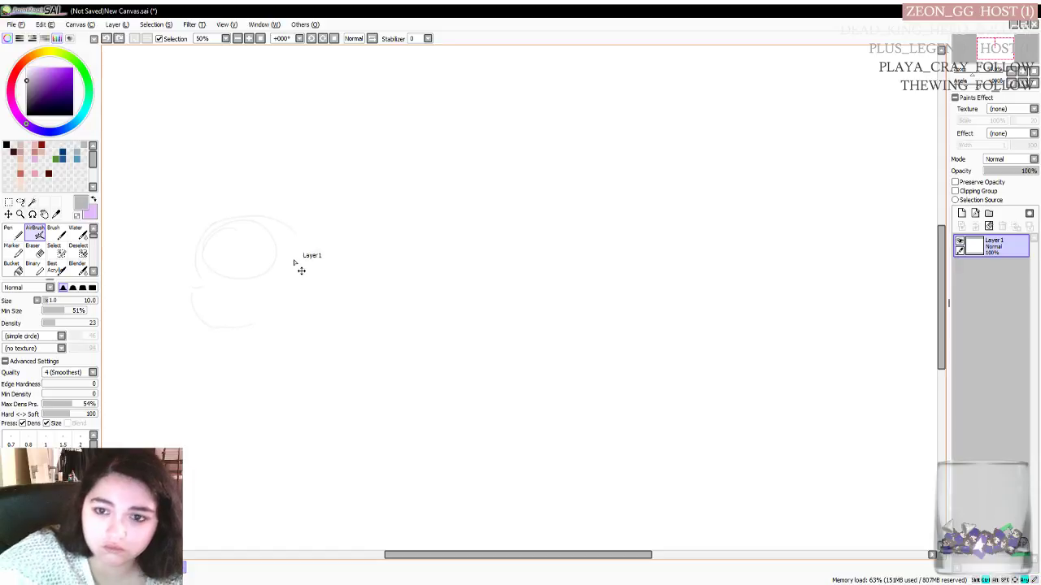
left_click_drag(292, 230, 289, 295)
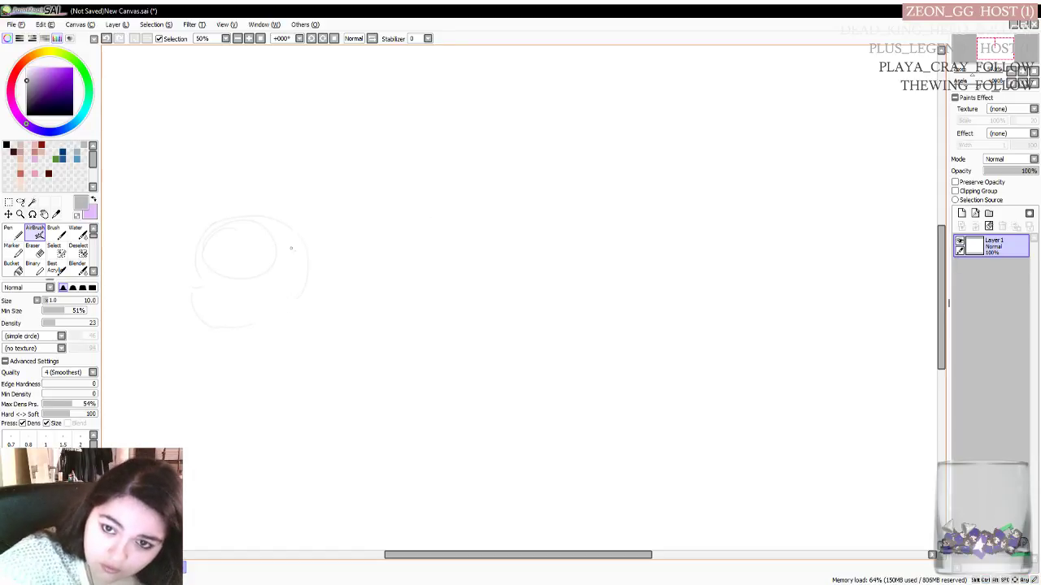
key("ctrl+z")
left_click_drag(295, 235, 302, 280)
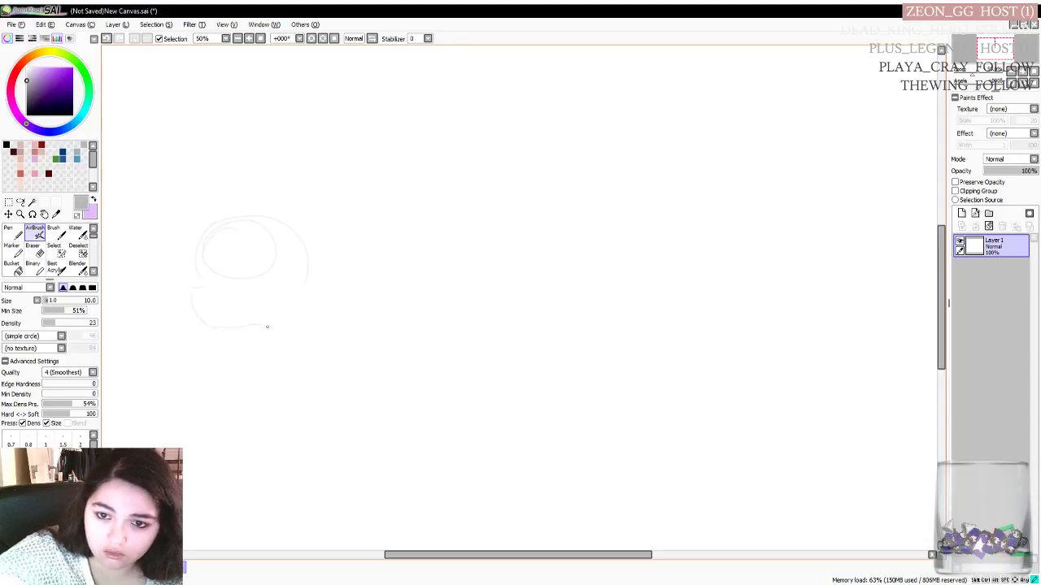
Sketch the neck line sloping down from the jaw toward the chest, and try a short upper neck line
left_click_drag(298, 341, 335, 345)
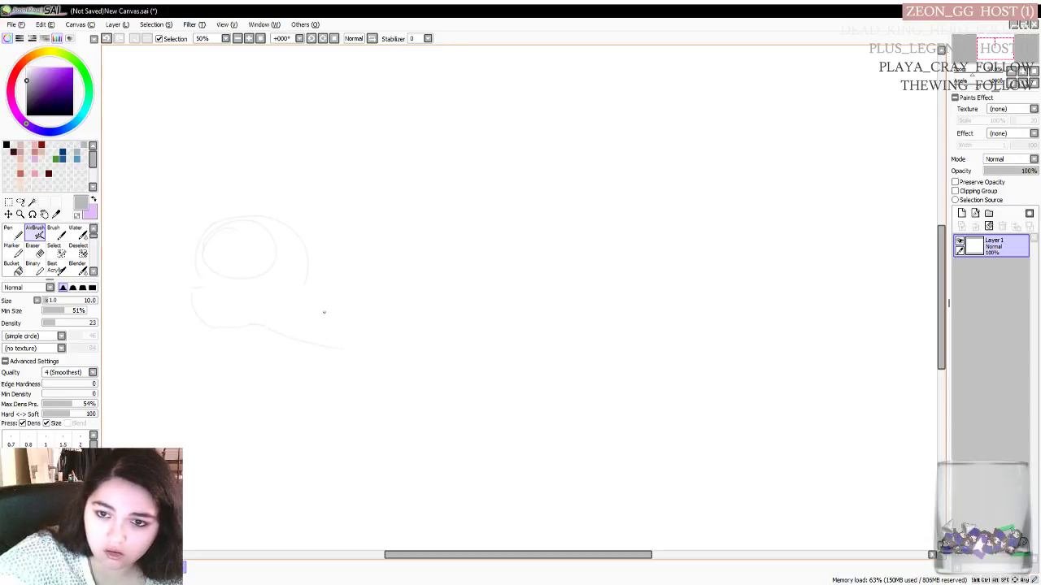
key("ctrl+z")
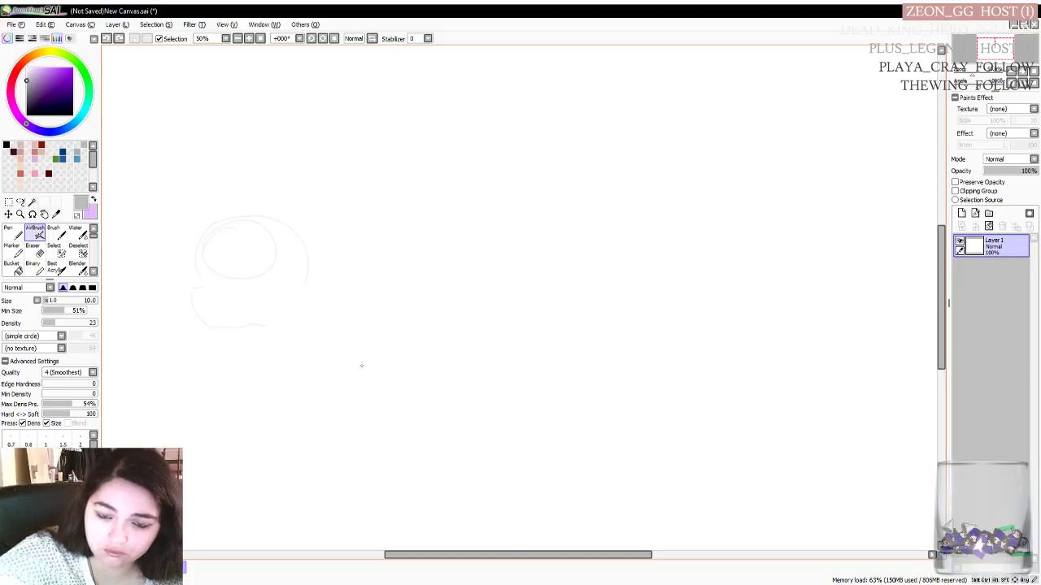
left_click_drag(272, 330, 310, 355)
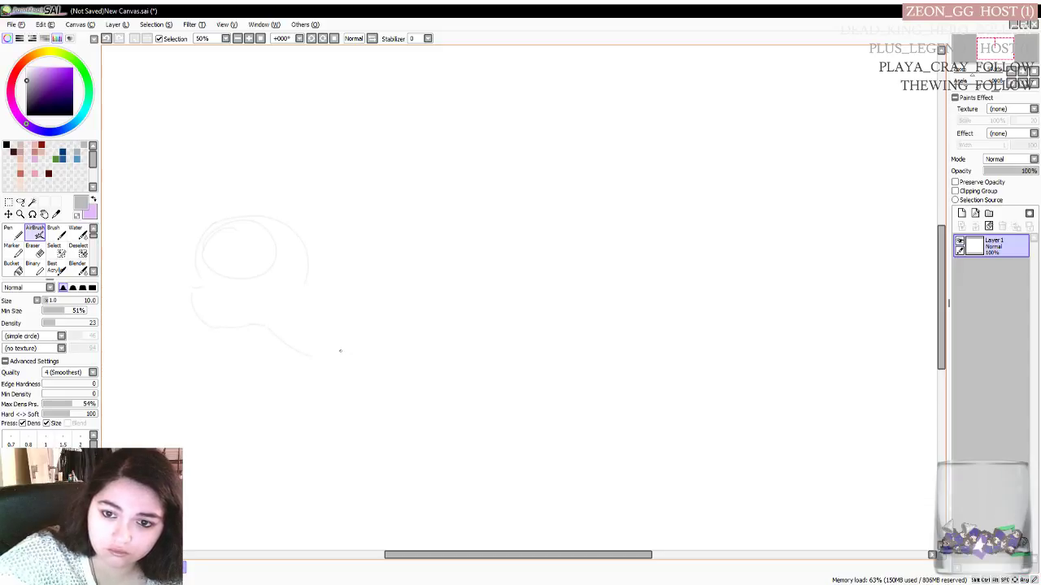
left_click_drag(302, 287, 342, 290)
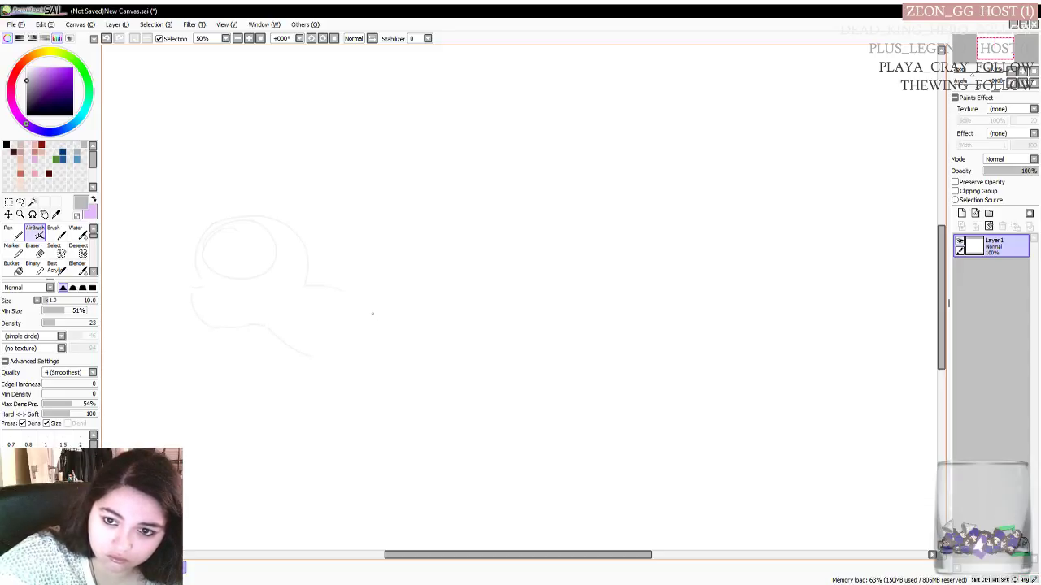
key("ctrl+z")
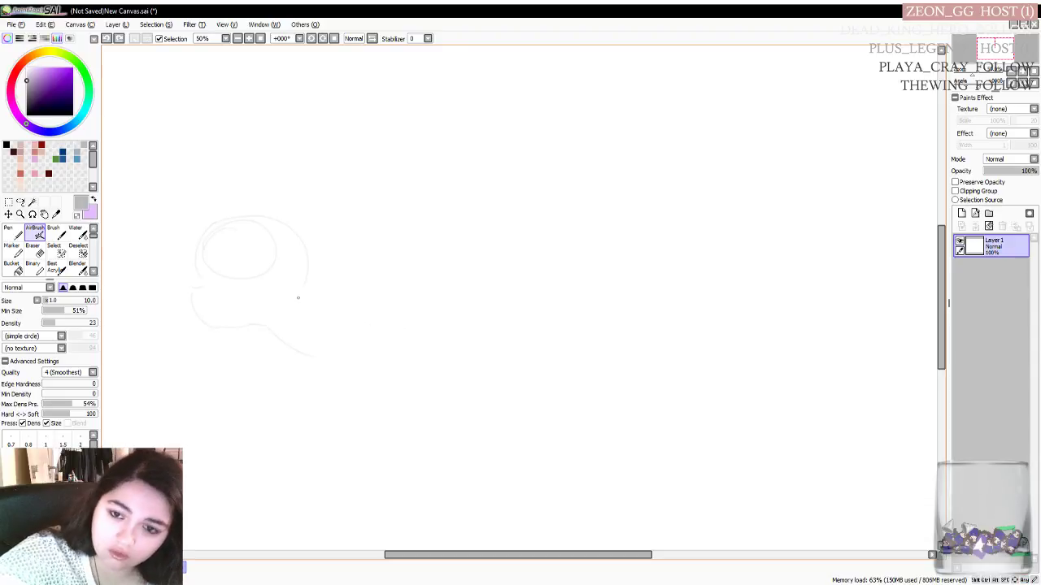
Extend the back-of-head curve inward to the nape and sketch the short shoulder line leading away from it
left_click(297, 291)
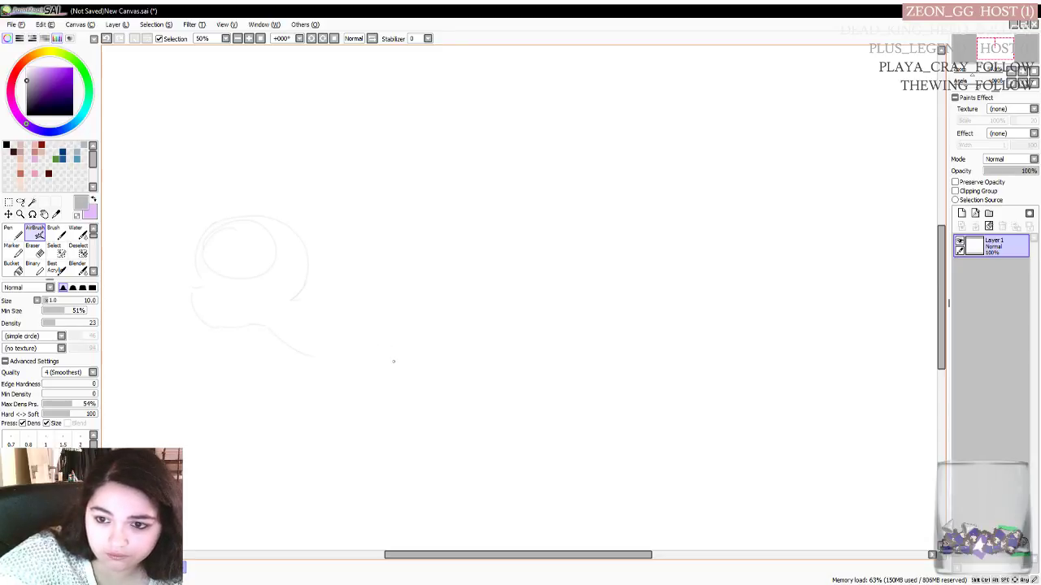
mouse_move(291, 299)
left_mouse_down()
mouse_move(341, 298)
mouse_move(324, 297)
mouse_move(396, 319)
left_mouse_up()
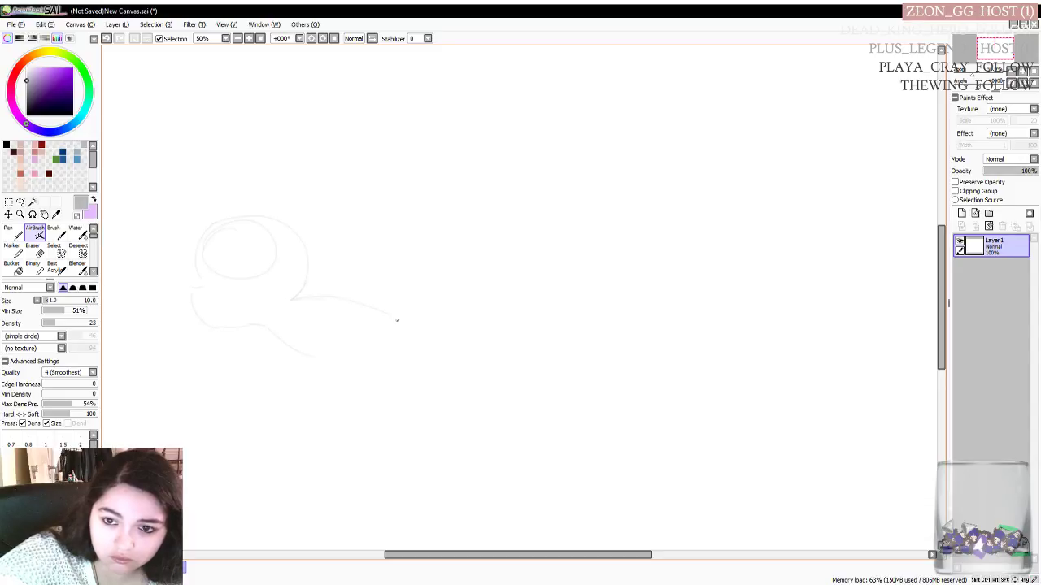
key("ctrl+z")
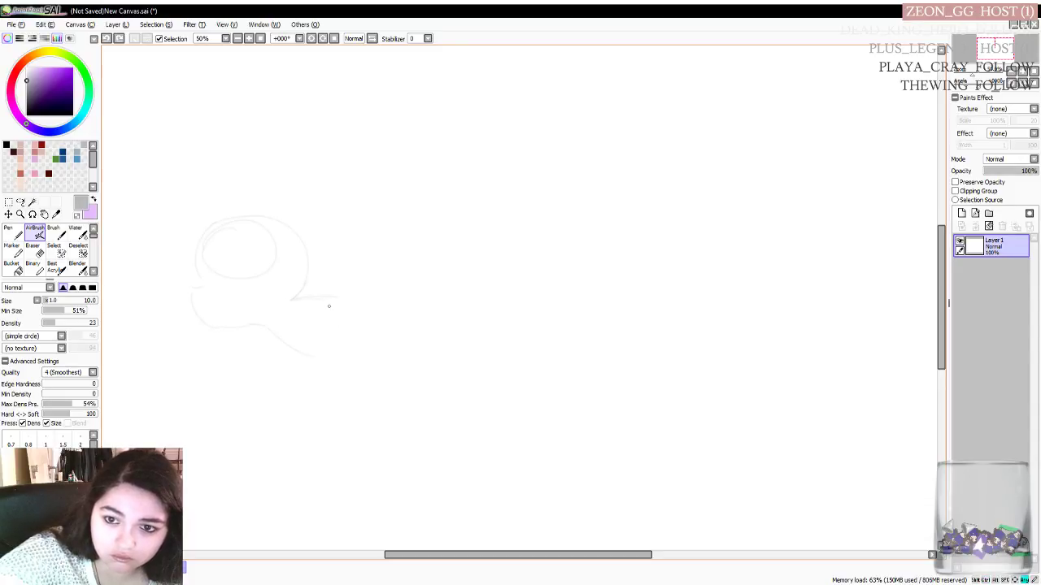
key("ctrl+z")
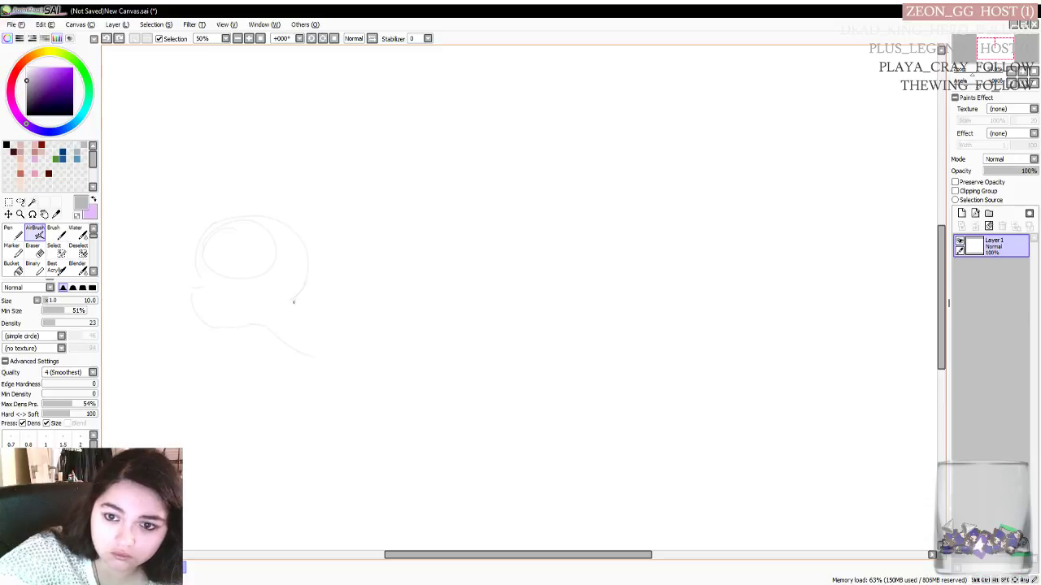
mouse_move(292, 299)
left_mouse_down()
mouse_move(338, 296)
mouse_move(362, 309)
left_mouse_up()
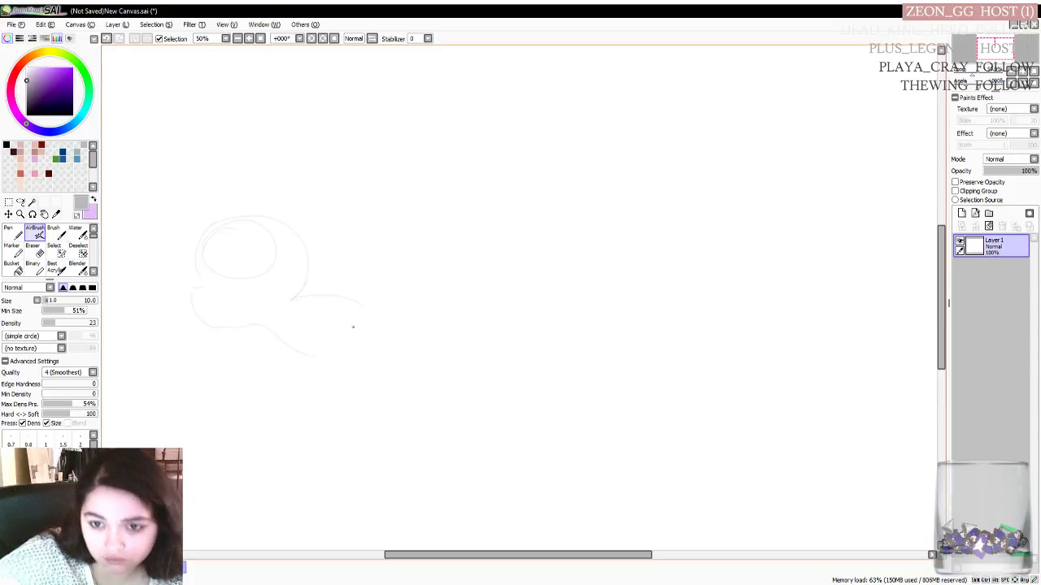
Sketch the long wavy underside of the body from the chest, and the back line dipping at the waist and tapering rearward
left_click_drag(309, 356, 396, 376)
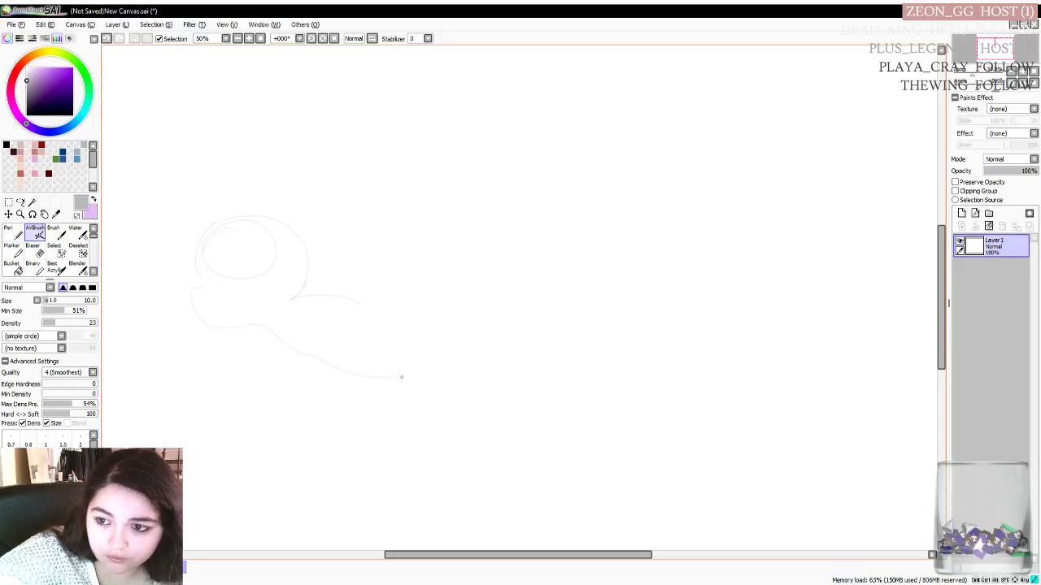
left_click_drag(537, 362, 615, 355)
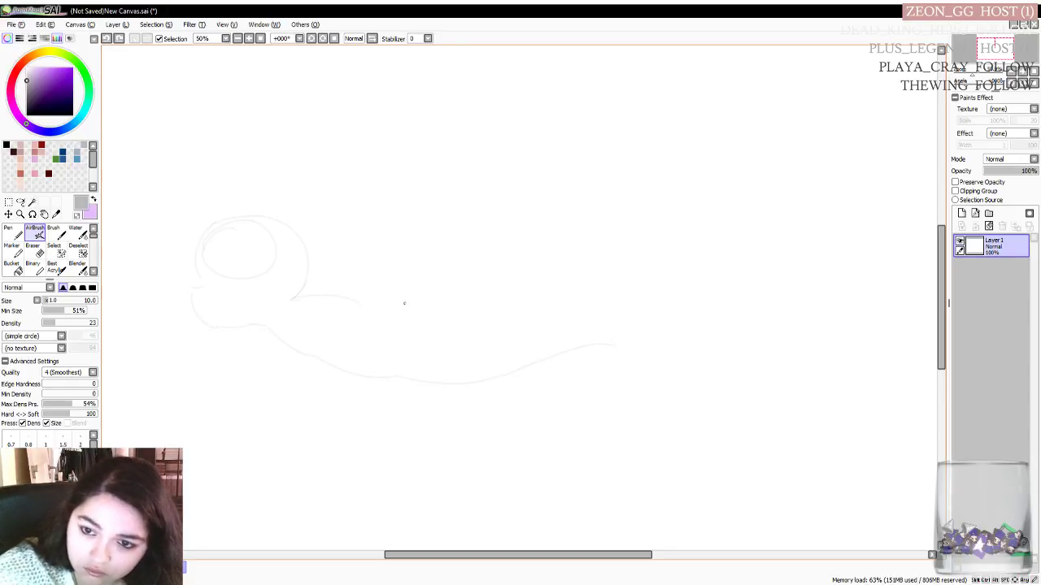
left_click_drag(386, 323, 349, 293)
key("ctrl+z")
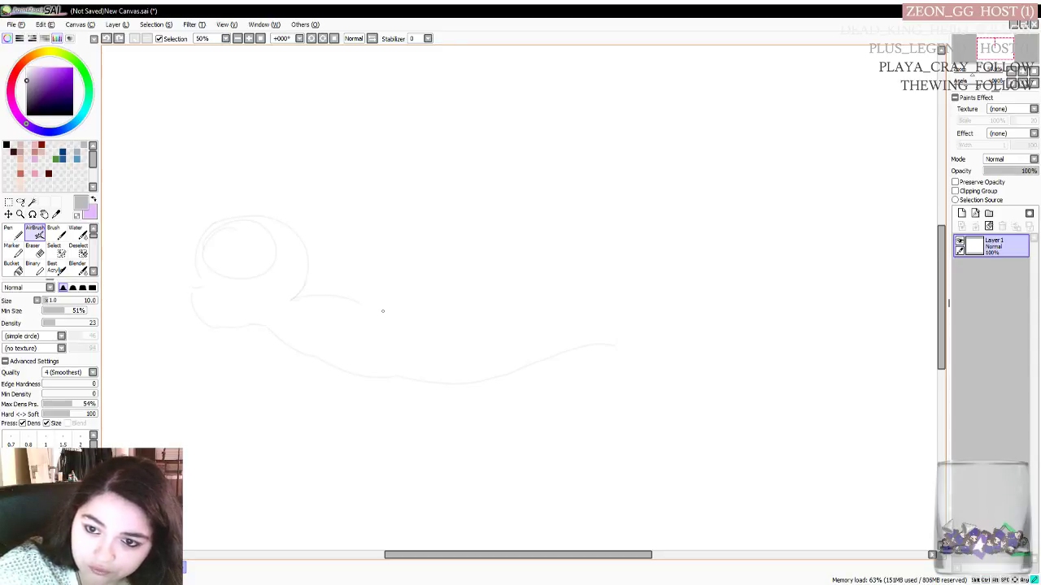
key("ctrl+y")
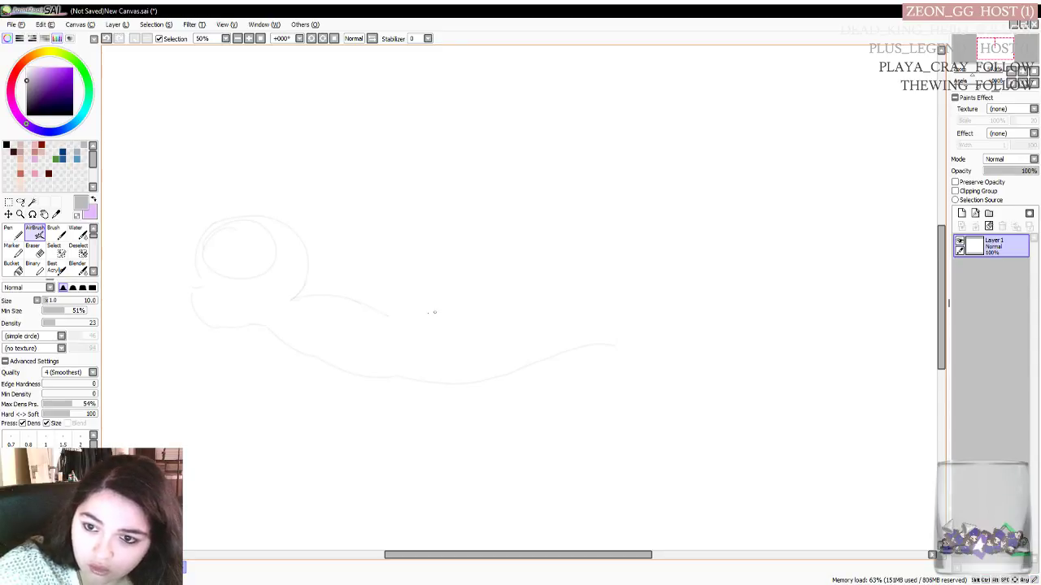
mouse_move(391, 316)
left_mouse_down()
mouse_move(455, 302)
mouse_move(553, 306)
mouse_move(628, 344)
left_mouse_up()
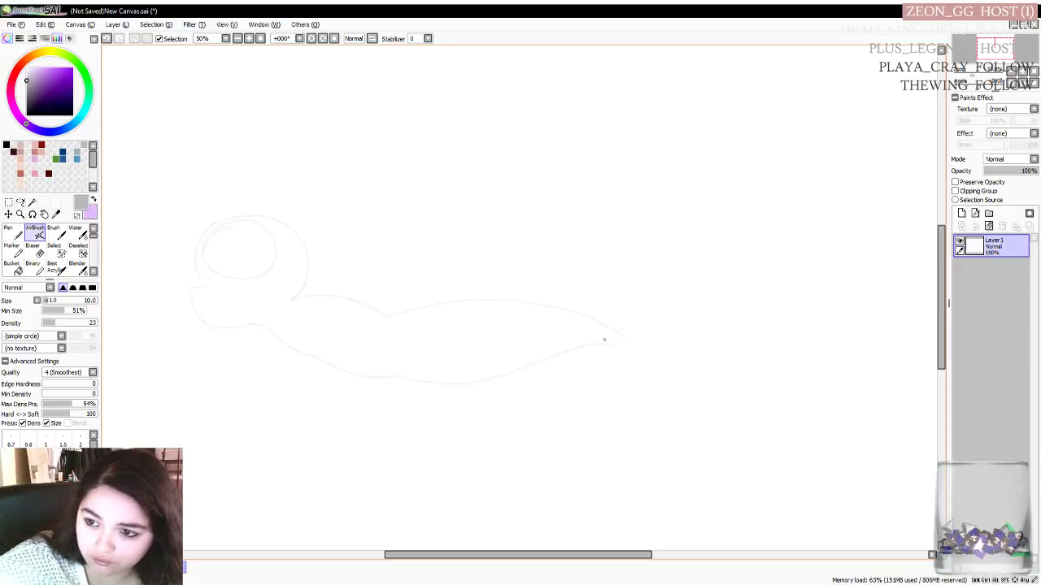
Sketch two overlapping, elongated pointed shapes extending from the tapered rear end of the body
mouse_move(605, 340)
left_mouse_down()
mouse_move(641, 361)
mouse_move(691, 368)
left_mouse_up()
mouse_move(599, 336)
left_mouse_down()
mouse_move(672, 339)
mouse_move(752, 373)
left_mouse_up()
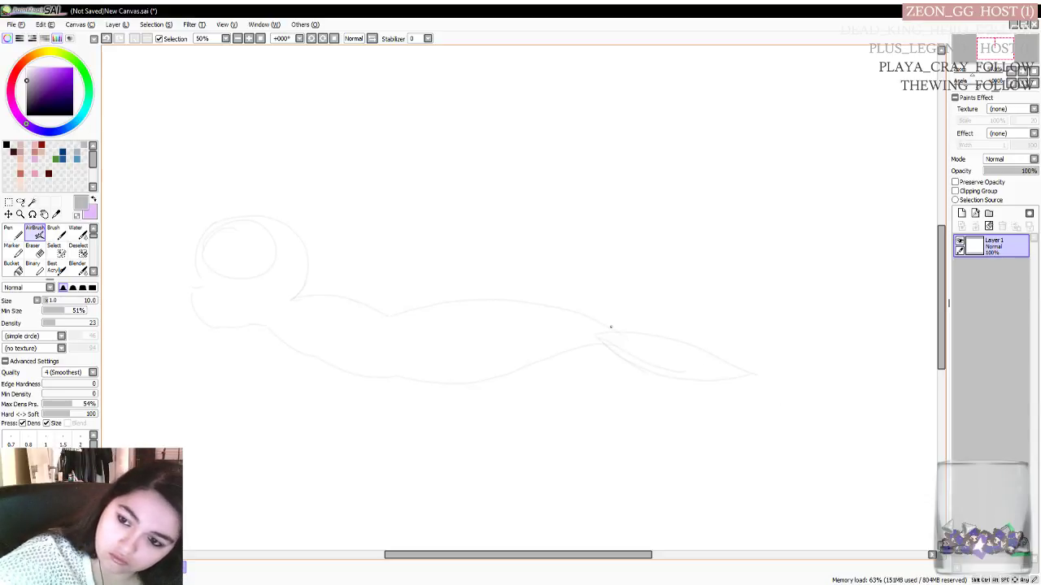
mouse_move(606, 325)
left_mouse_down()
mouse_move(721, 339)
mouse_move(757, 364)
left_mouse_up()
key("ctrl+z")
left_click_drag(600, 322, 755, 363)
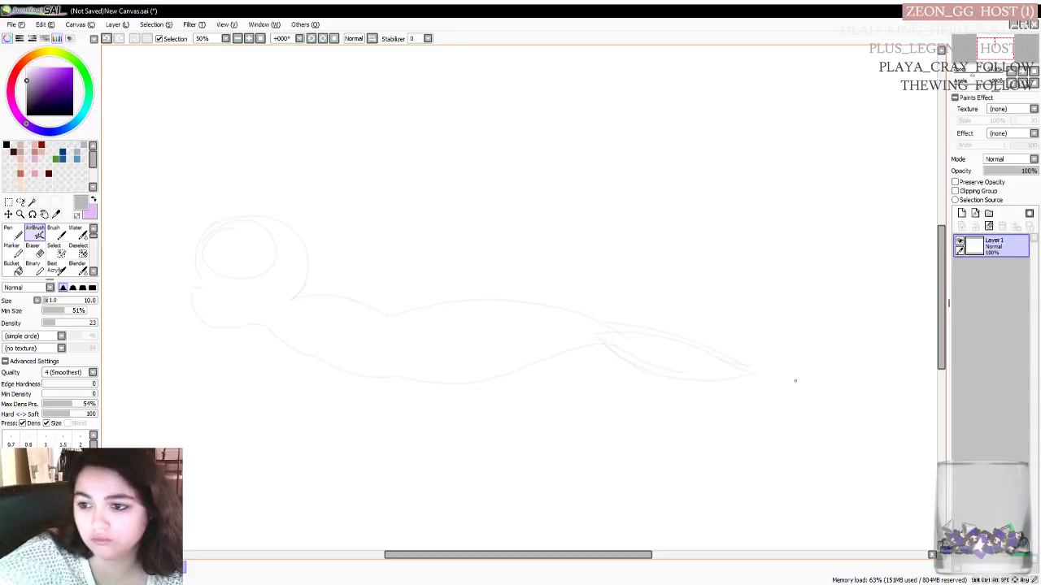
key("ctrl+z")
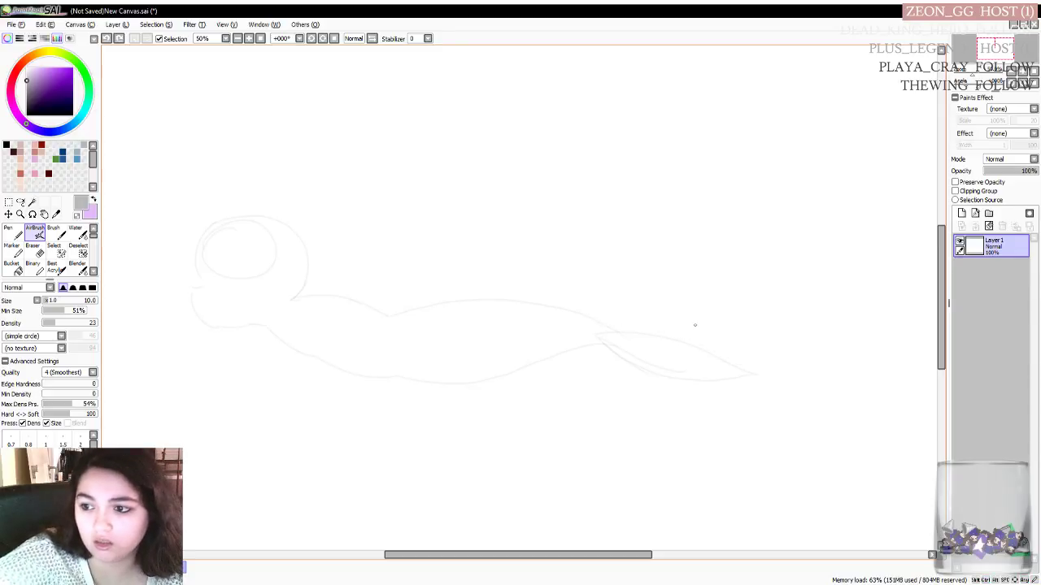
mouse_move(608, 324)
left_mouse_down()
mouse_move(660, 328)
mouse_move(757, 363)
left_mouse_up()
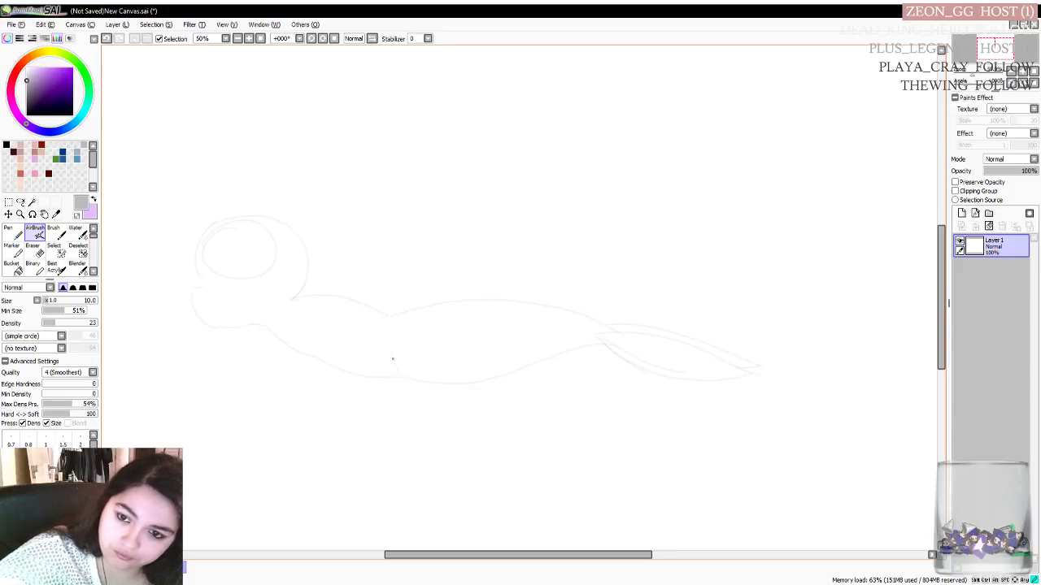
Sketch a narrow band of two curved lines across the waist, where the back line dips
key("ctrl+z")
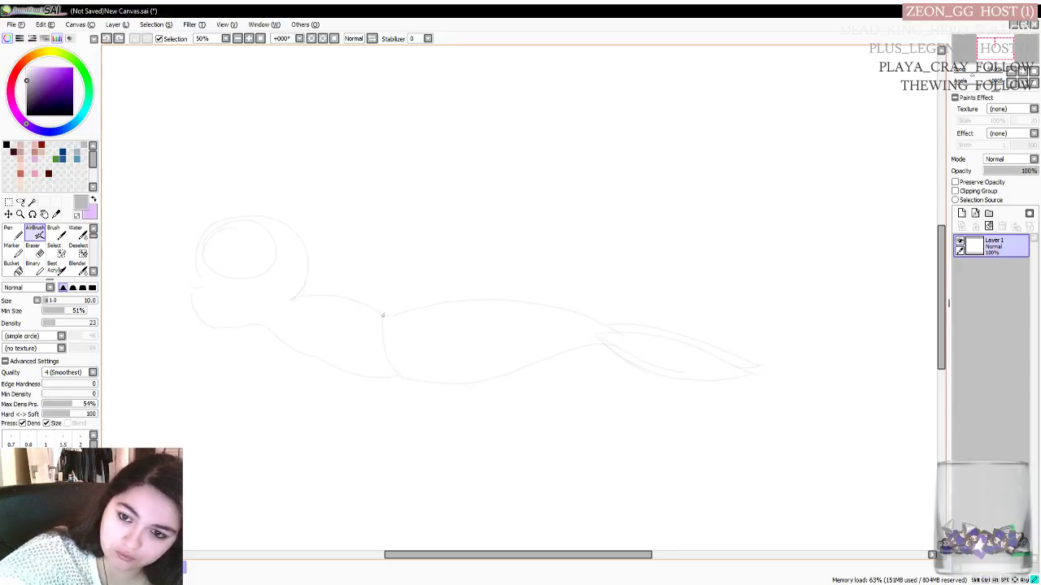
key("ctrl+z")
left_click_drag(405, 379, 400, 316)
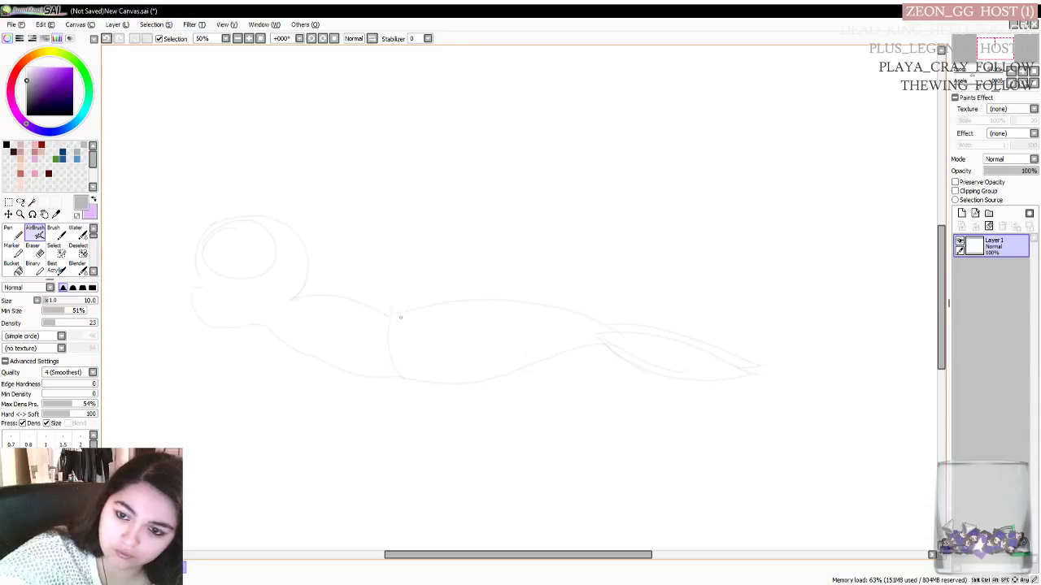
key("ctrl+z")
left_click_drag(405, 377, 409, 320)
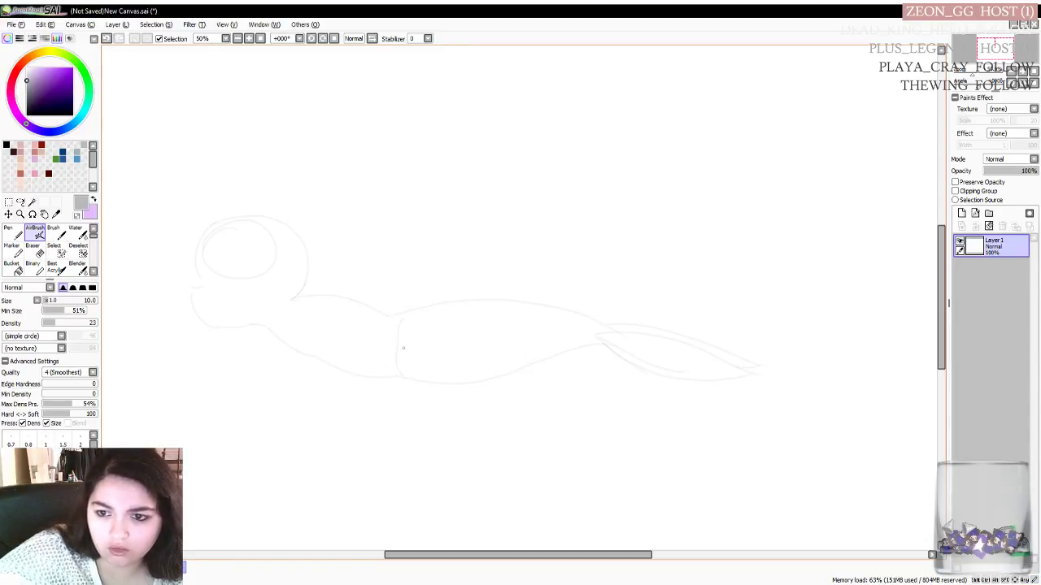
key("ctrl+z")
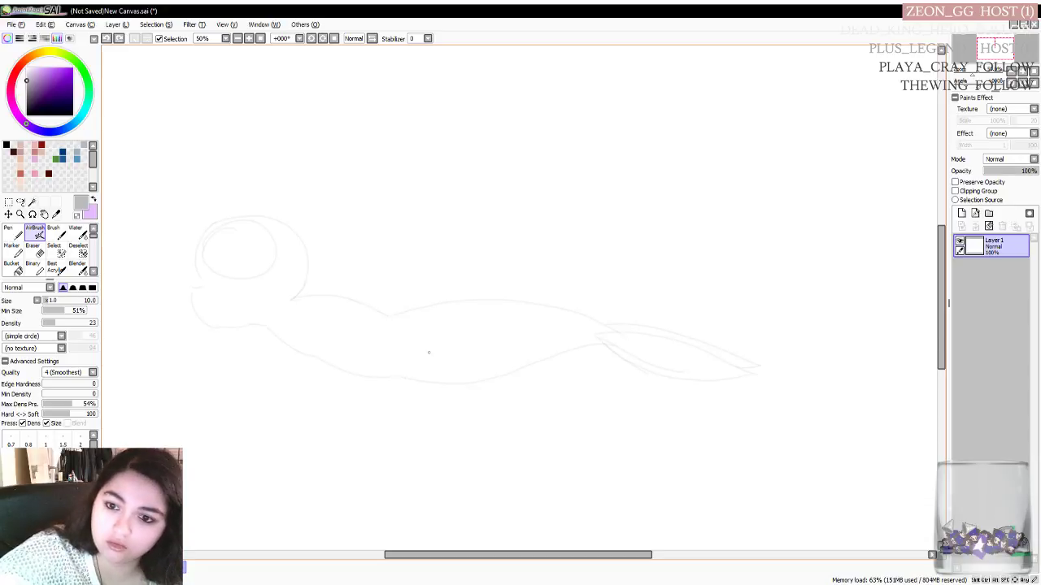
mouse_move(399, 374)
left_mouse_down()
mouse_move(402, 316)
mouse_move(409, 377)
left_mouse_up()
key("ctrl+z")
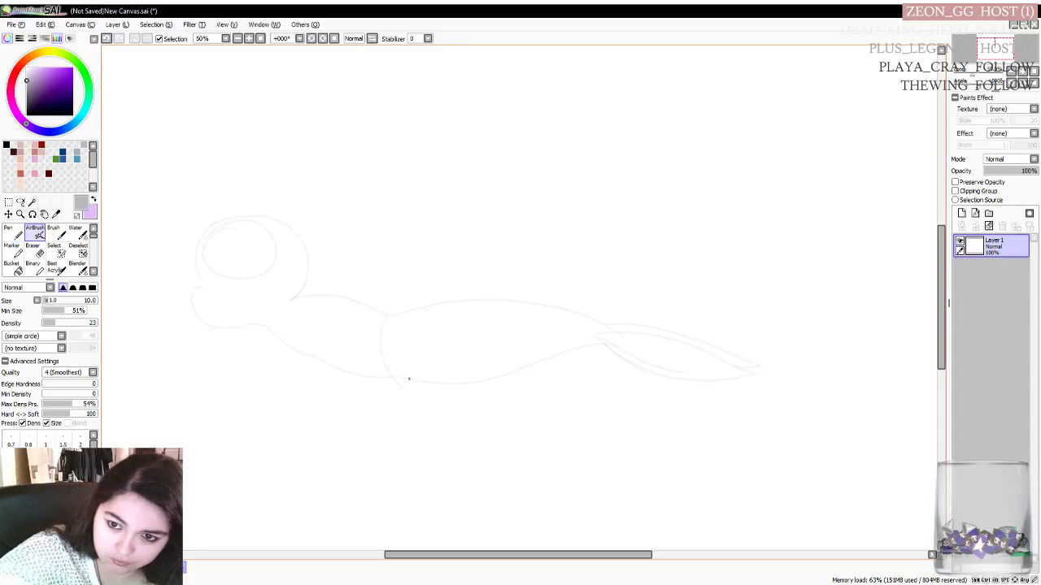
key("ctrl+z")
mouse_move(390, 309)
left_mouse_down()
mouse_move(395, 365)
mouse_move(414, 378)
left_mouse_up()
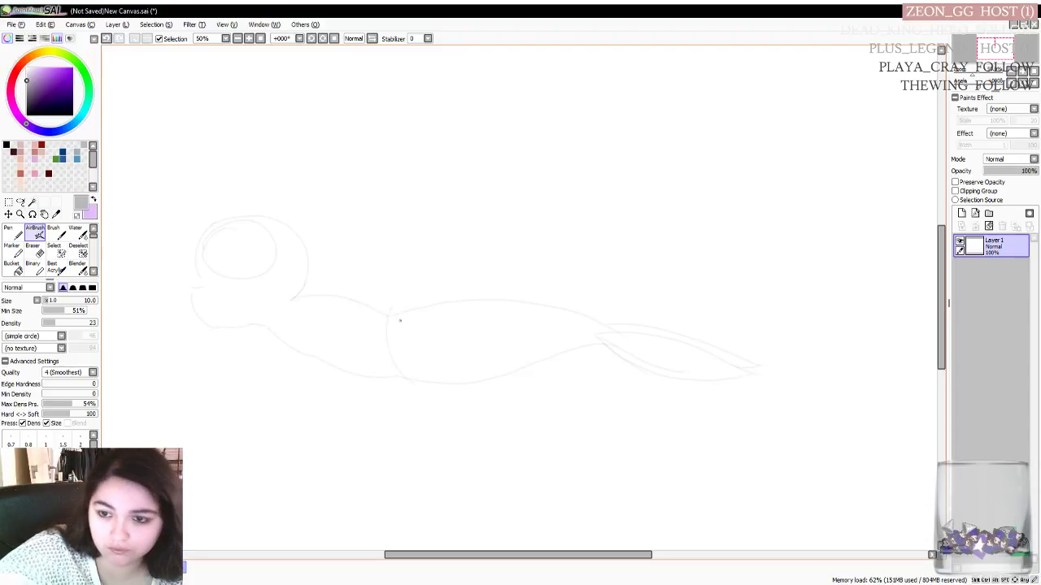
mouse_move(394, 306)
left_mouse_down()
mouse_move(419, 320)
mouse_move(404, 312)
mouse_move(402, 321)
mouse_move(414, 375)
left_mouse_up()
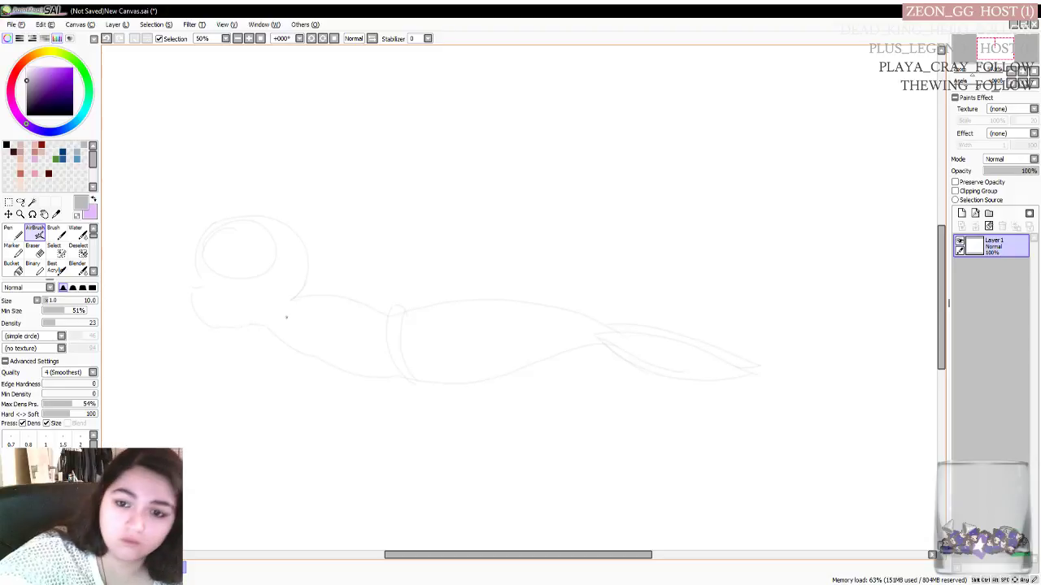
Sketch a tapered arm running from the shoulder area down across the torso to just below the waist band
mouse_move(308, 320)
left_mouse_down()
mouse_move(288, 324)
mouse_move(330, 350)
left_mouse_up()
key("ctrl+z")
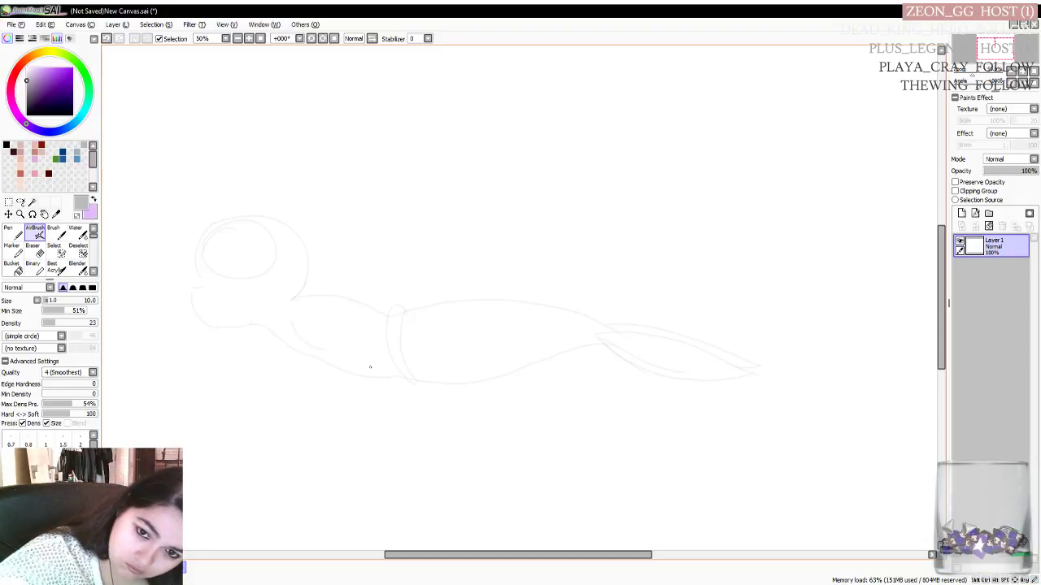
left_click_drag(332, 353, 438, 399)
key("ctrl+z")
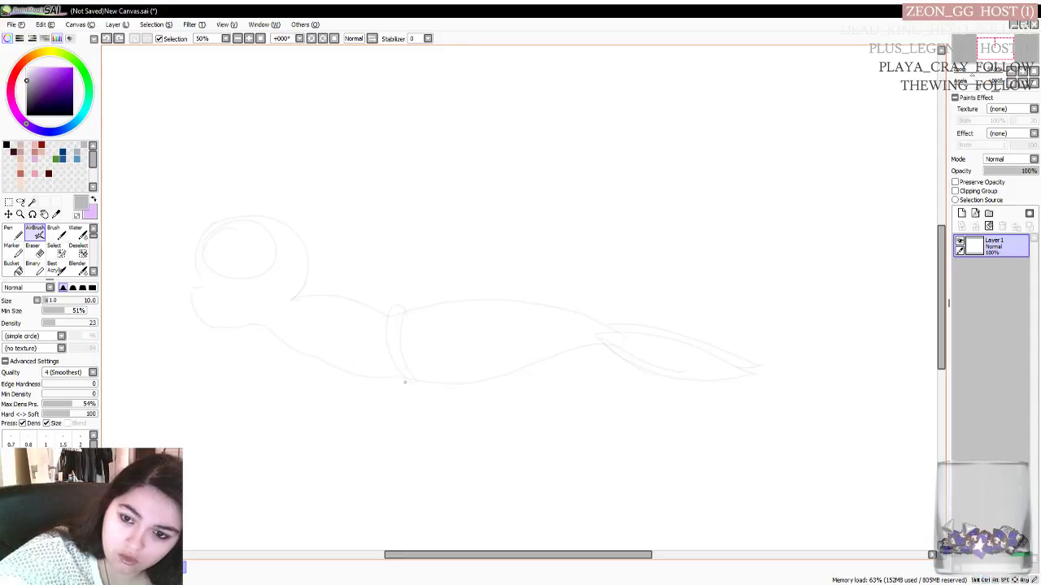
key("ctrl+y")
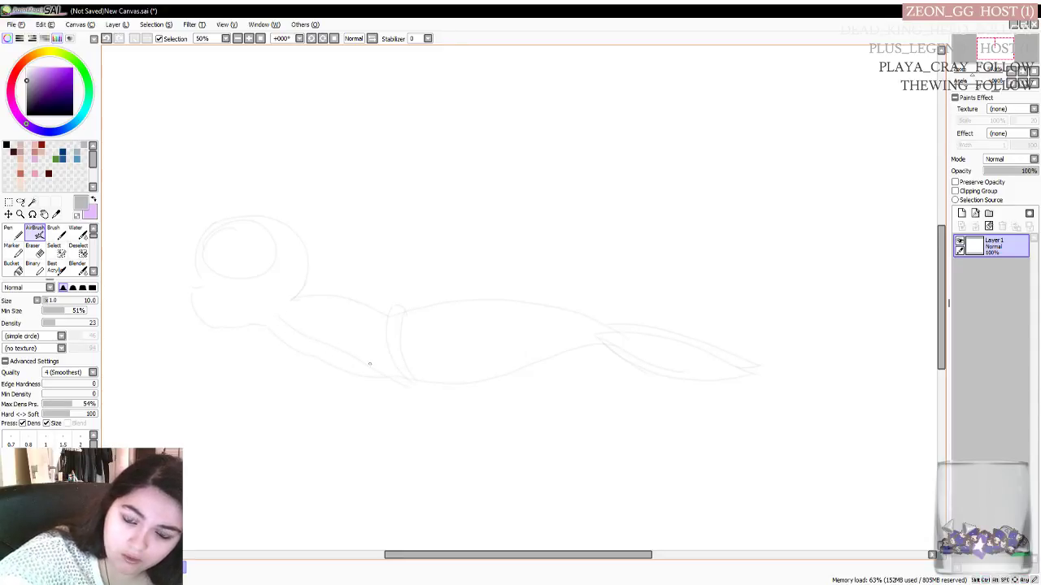
key("ctrl+z")
left_click_drag(434, 399, 398, 391)
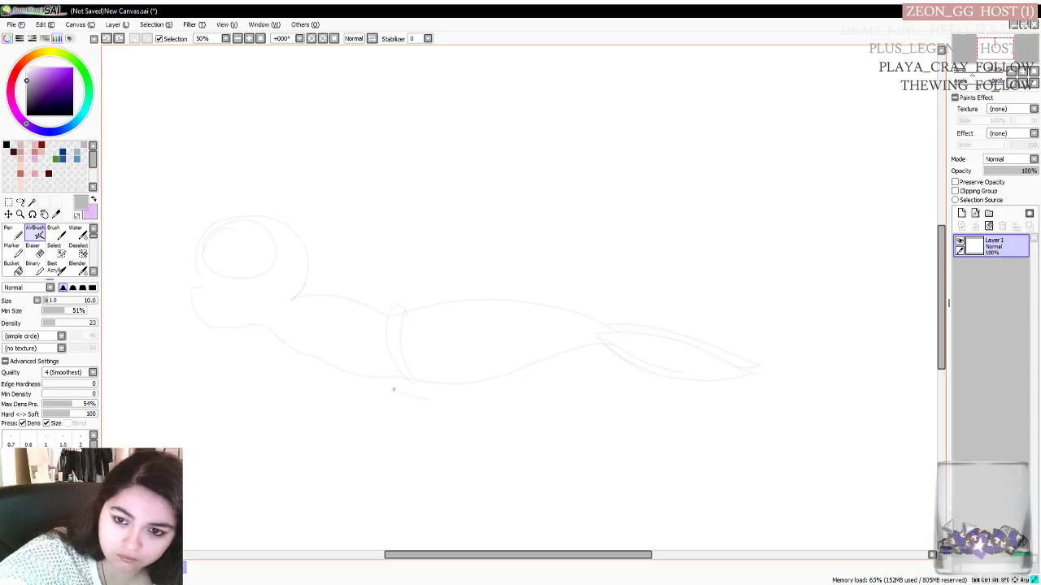
mouse_move(330, 356)
left_mouse_down()
mouse_move(299, 321)
mouse_move(335, 312)
mouse_move(317, 303)
left_mouse_up()
key("ctrl+z")
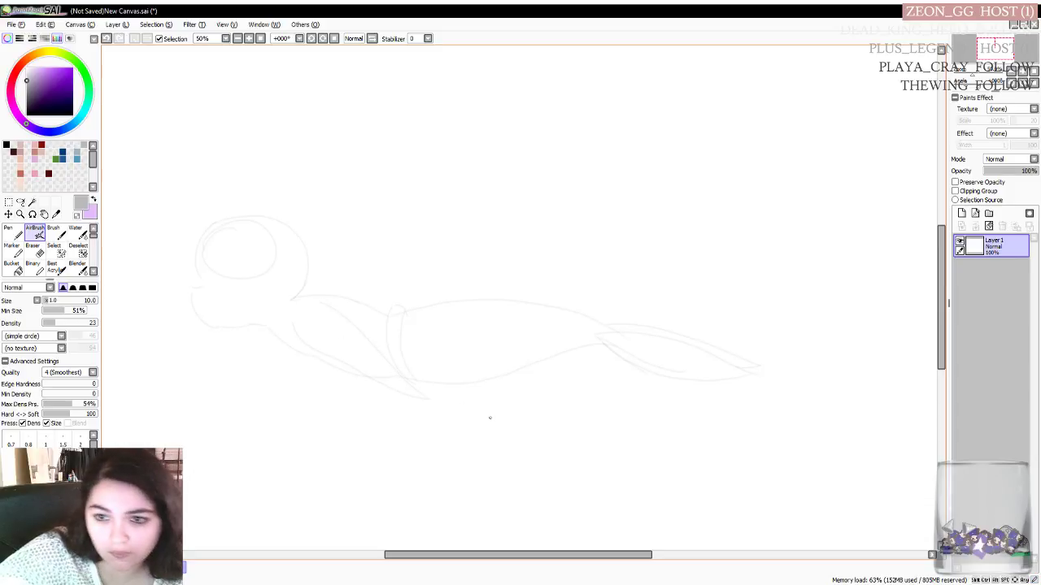
key("ctrl+z")
left_click_drag(468, 402, 488, 402)
key("ctrl+z")
left_click(472, 416)
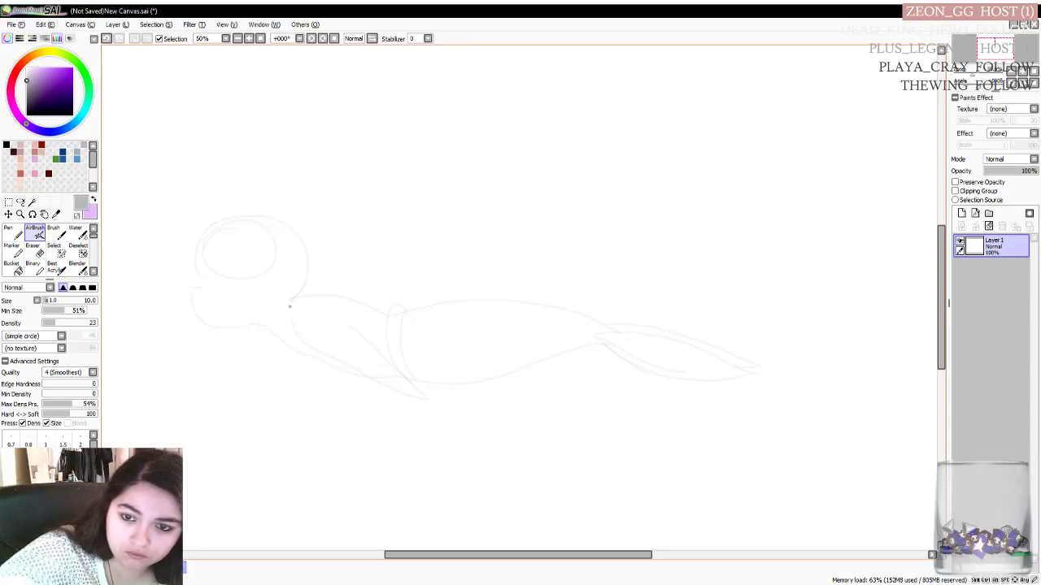
left_click_drag(292, 301, 311, 342)
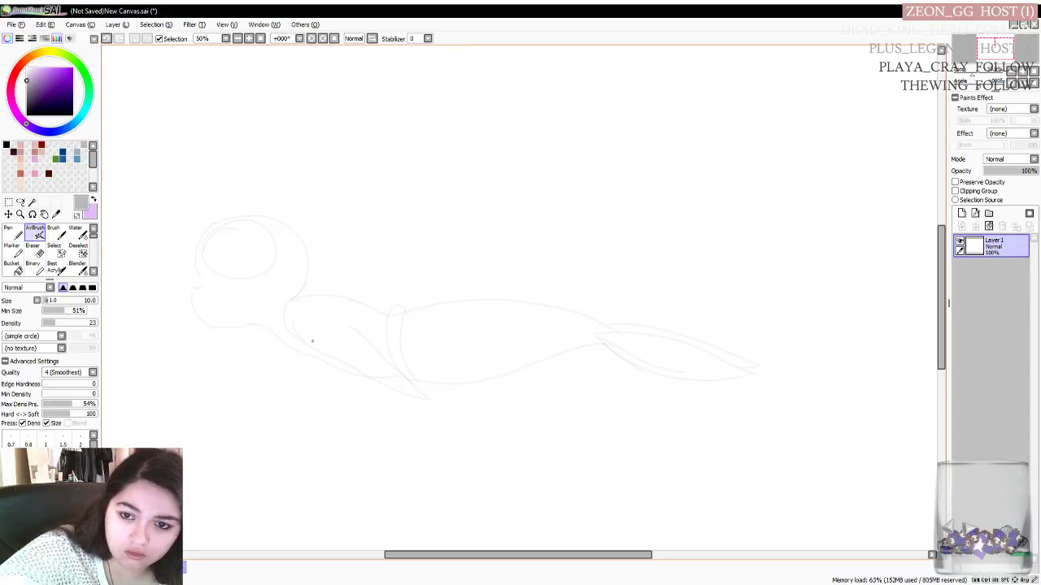
key("ctrl+z")
left_click_drag(290, 304, 316, 342)
key("ctrl+z")
left_click_drag(290, 300, 471, 258)
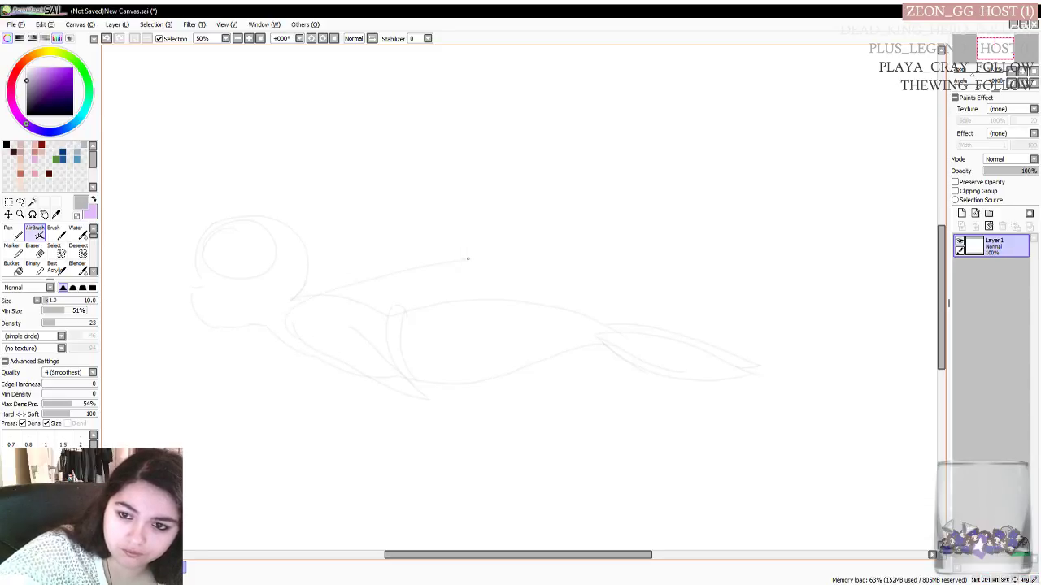
key("ctrl+z")
left_click_drag(291, 298, 398, 287)
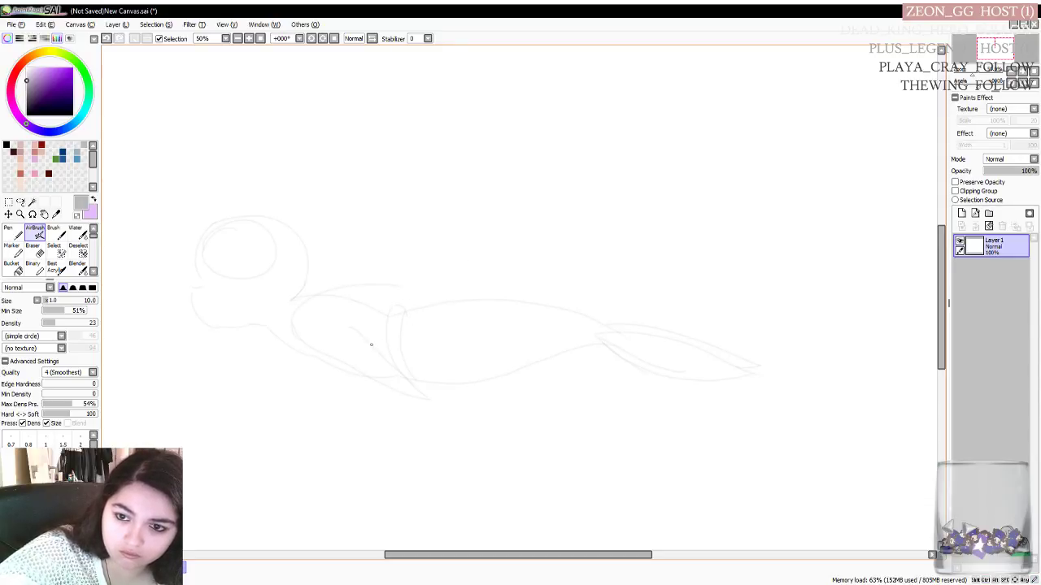
key("ctrl+z")
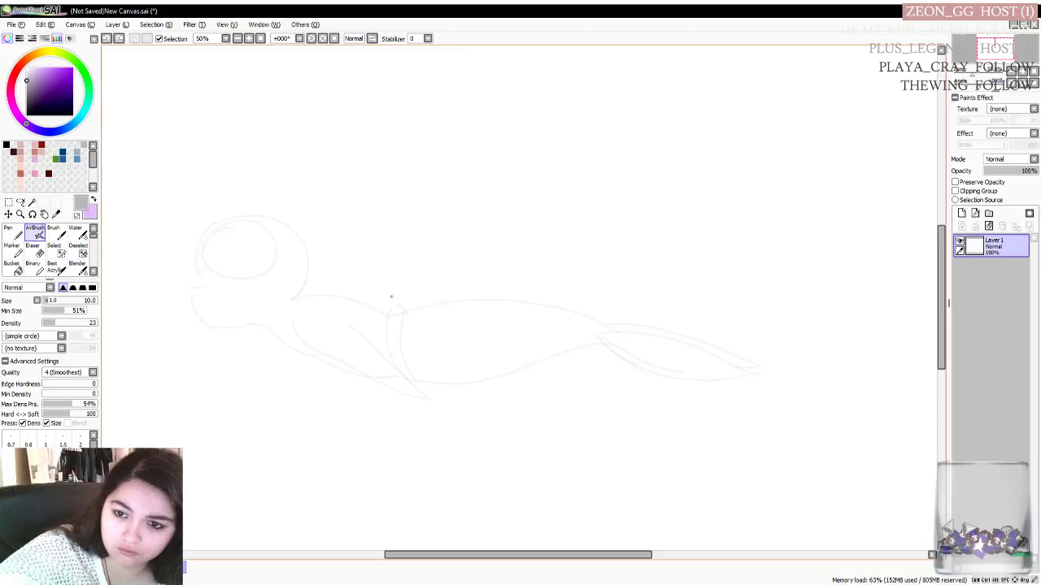
Sketch a second arm reaching rearward from the shoulder over the waist, with a slanted end, and reinforce its shoulder curve
left_click_drag(291, 299, 423, 296)
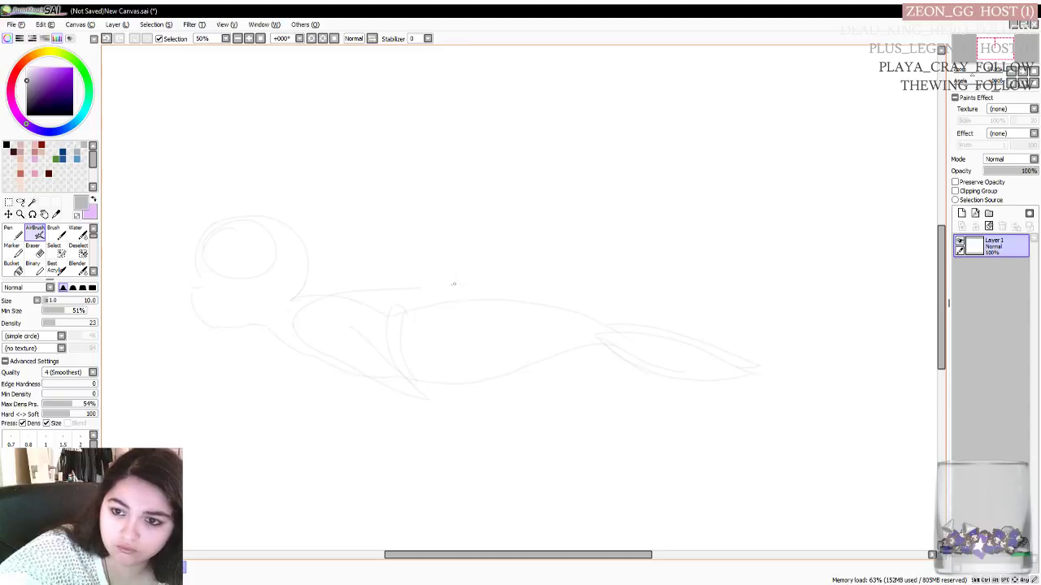
left_click_drag(372, 344, 424, 309)
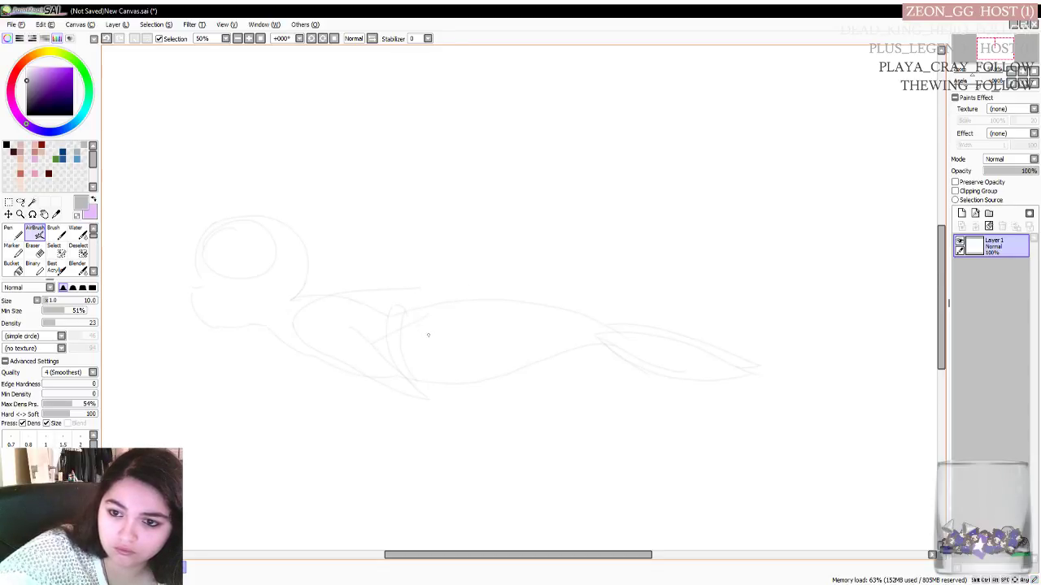
key("ctrl+z")
left_click_drag(368, 342, 444, 312)
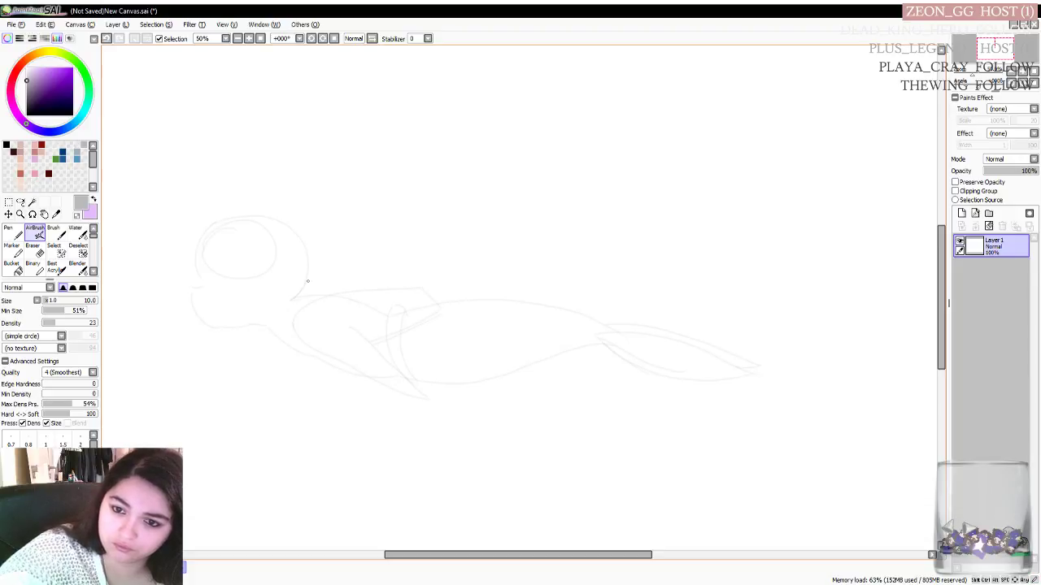
mouse_move(289, 315)
left_mouse_down()
mouse_move(352, 287)
mouse_move(331, 292)
mouse_move(415, 289)
left_mouse_up()
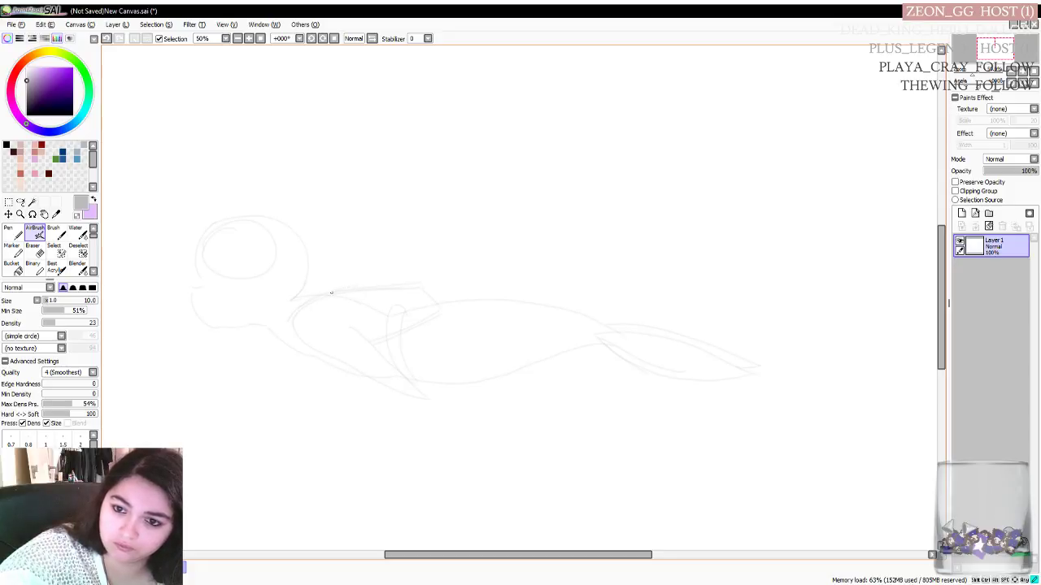
left_click_drag(288, 320, 322, 351)
key("ctrl+z")
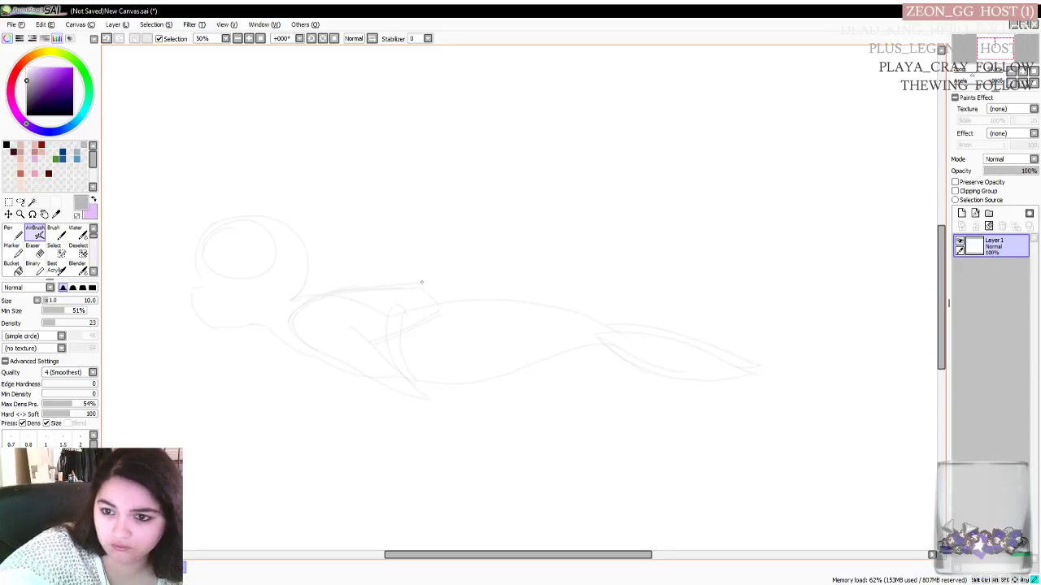
Sketch a large rounded, leaf-like shape sweeping up and rearward from the upper arm's end, and small hand details inside that end
left_click_drag(421, 282, 512, 255)
left_click_drag(439, 313, 516, 259)
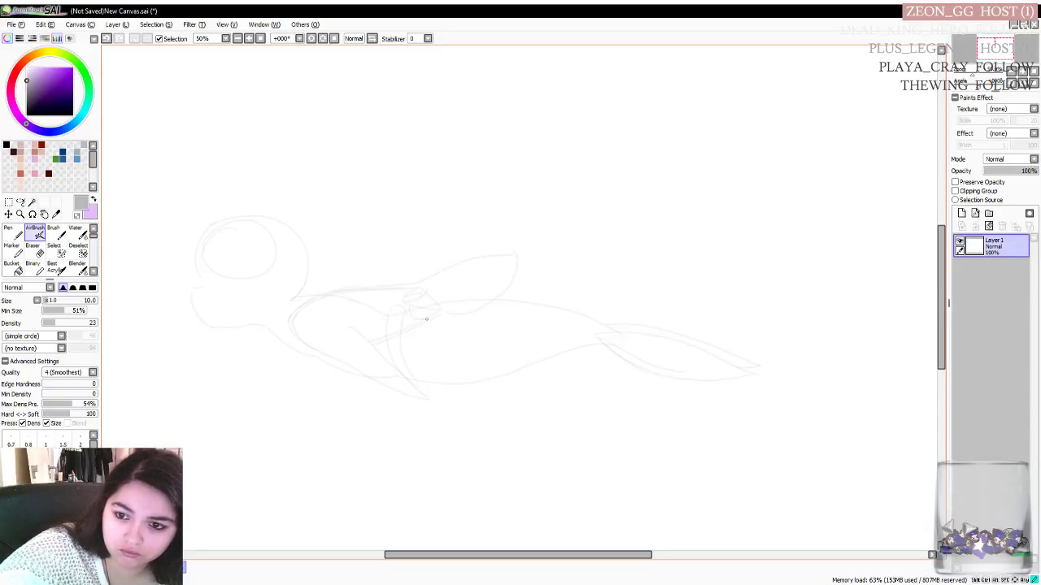
key("ctrl+z")
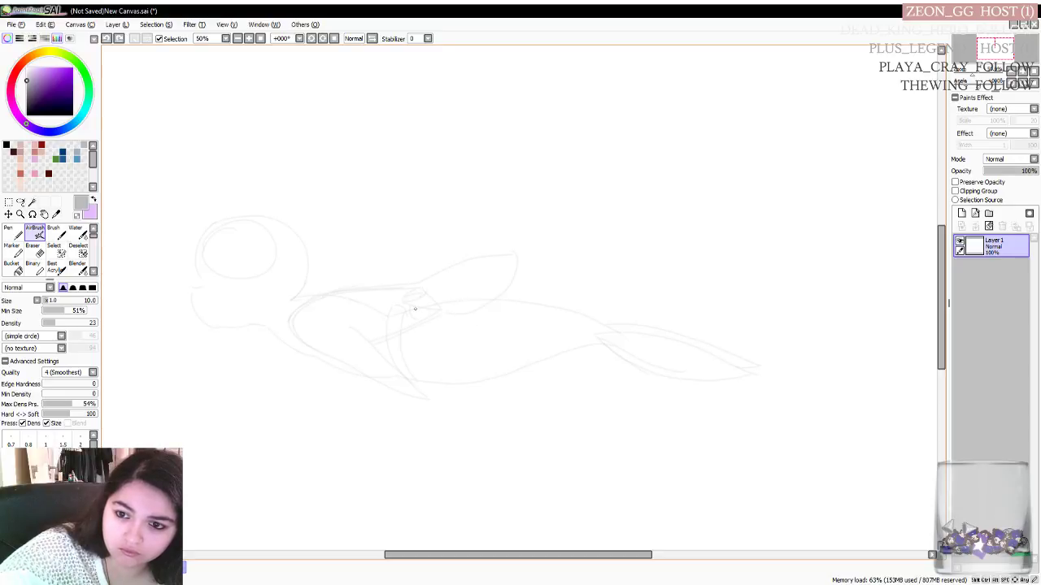
left_click_drag(412, 318, 450, 317)
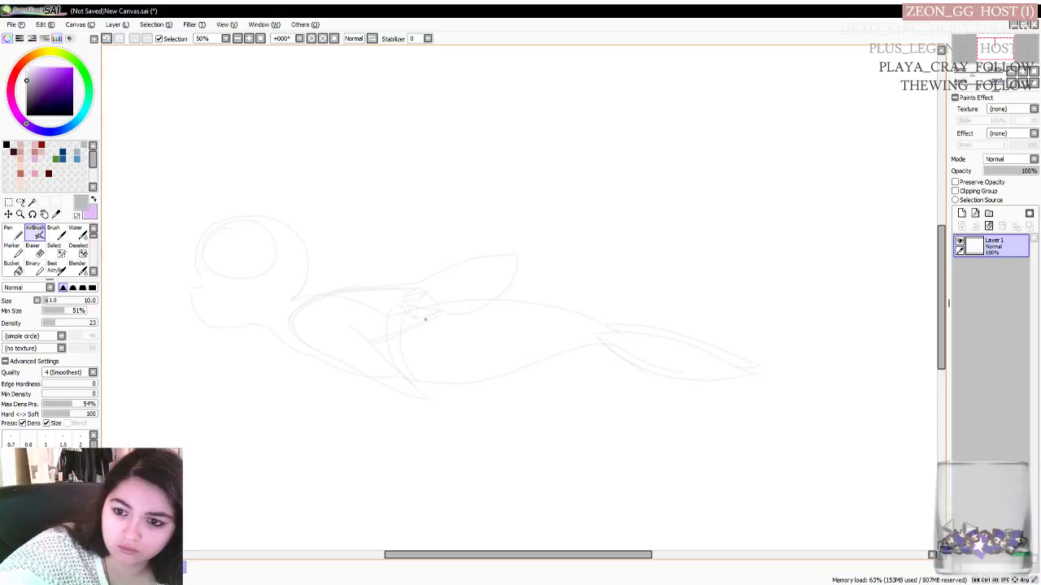
left_click_drag(413, 304, 442, 324)
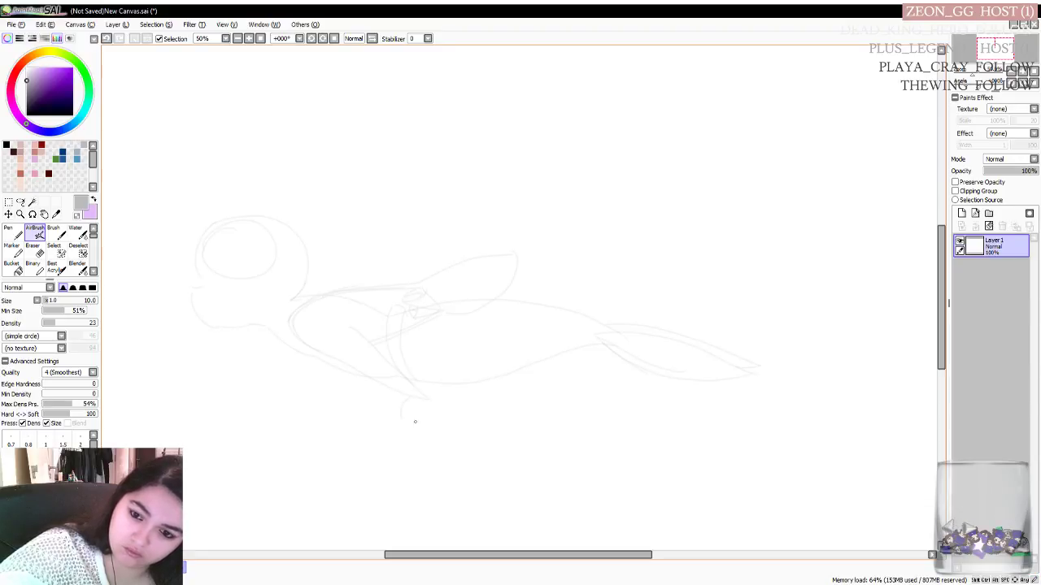
Sketch a rounded flap and a small hand at the lower arm's tip, and add inner lines along the tail's pointed shapes
mouse_move(437, 423)
left_mouse_down()
mouse_move(433, 384)
mouse_move(419, 387)
mouse_move(464, 389)
mouse_move(432, 399)
left_mouse_up()
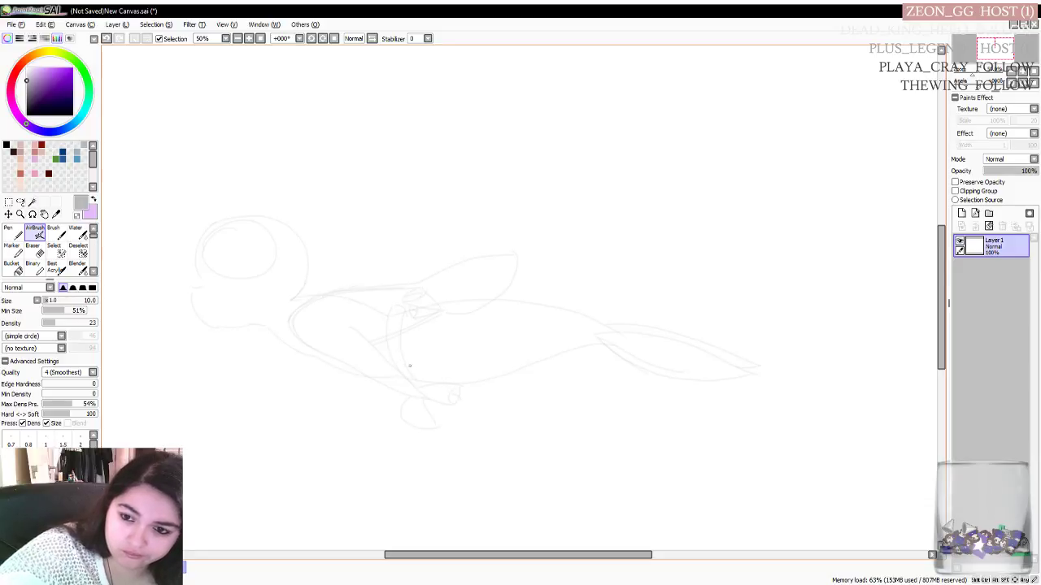
left_click_drag(389, 311, 452, 344)
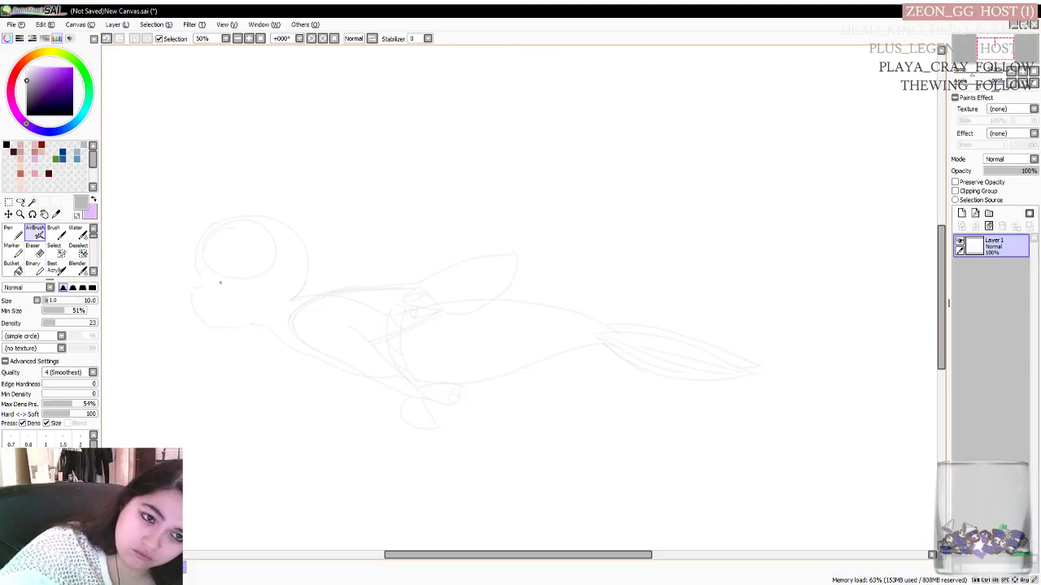
scroll(189, 271, "up", 2)
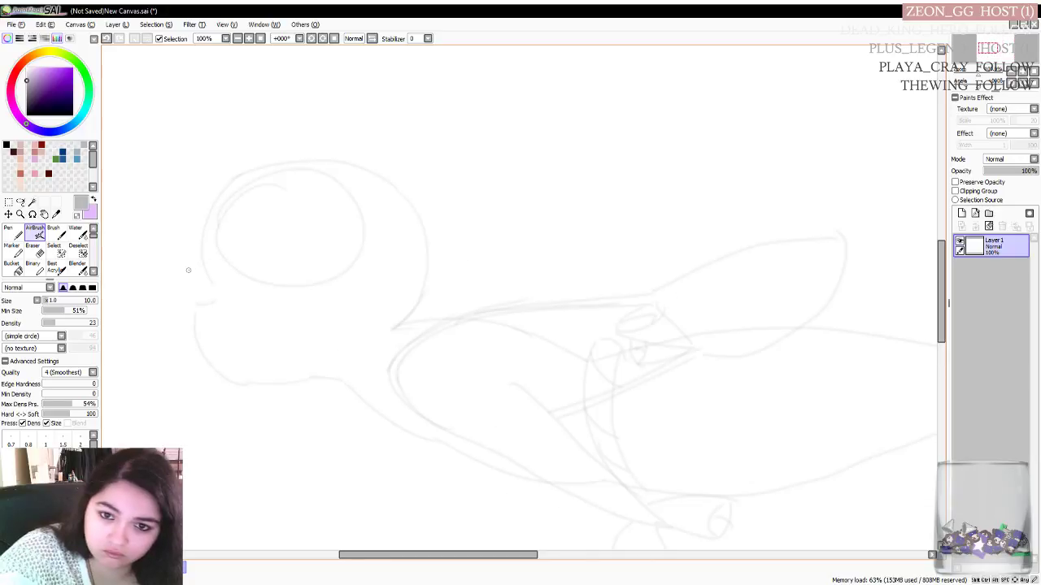
scroll(199, 268, "down", 1)
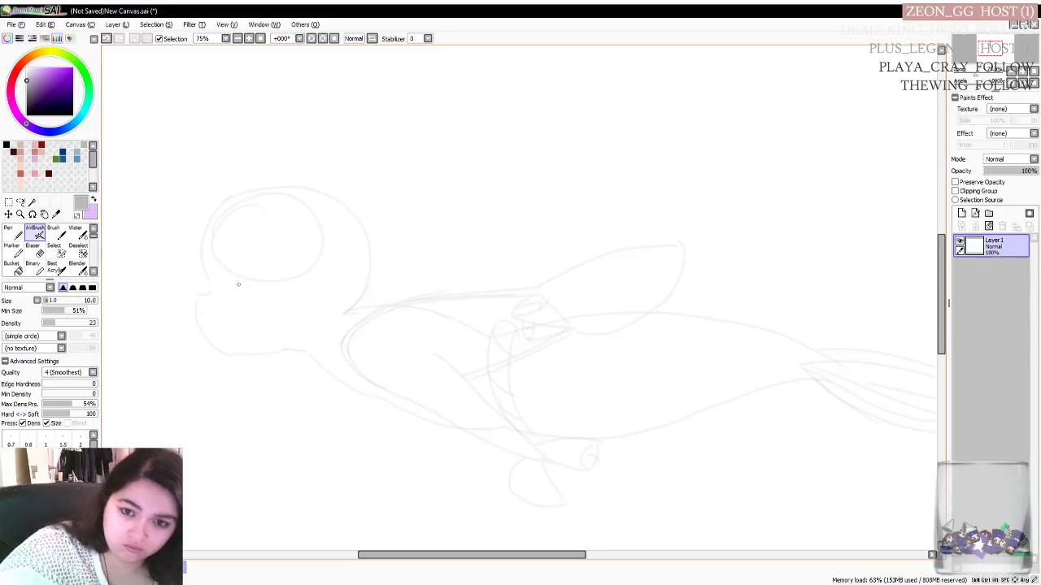
left_click_drag(234, 290, 249, 286)
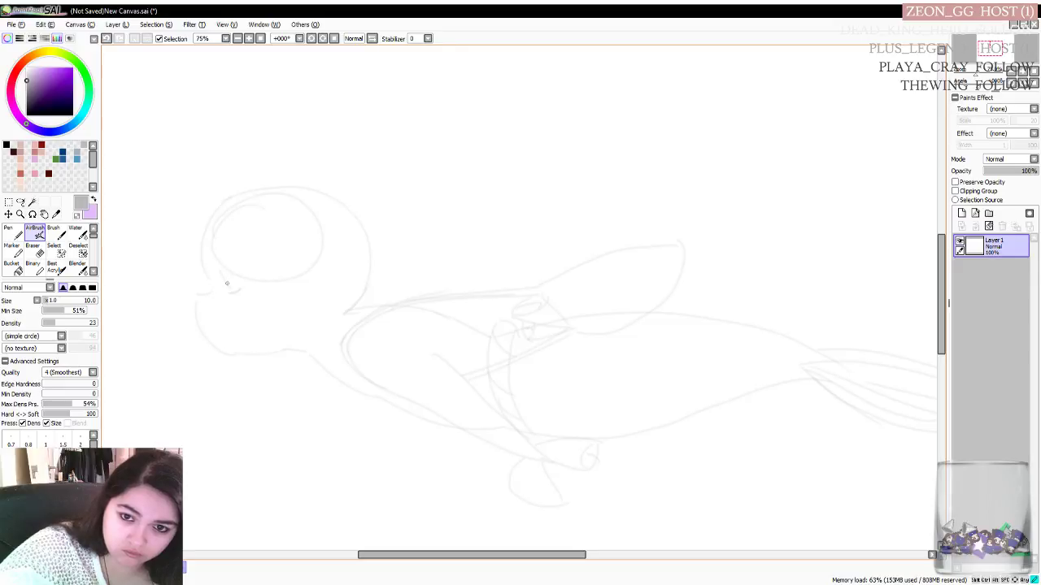
key("ctrl")
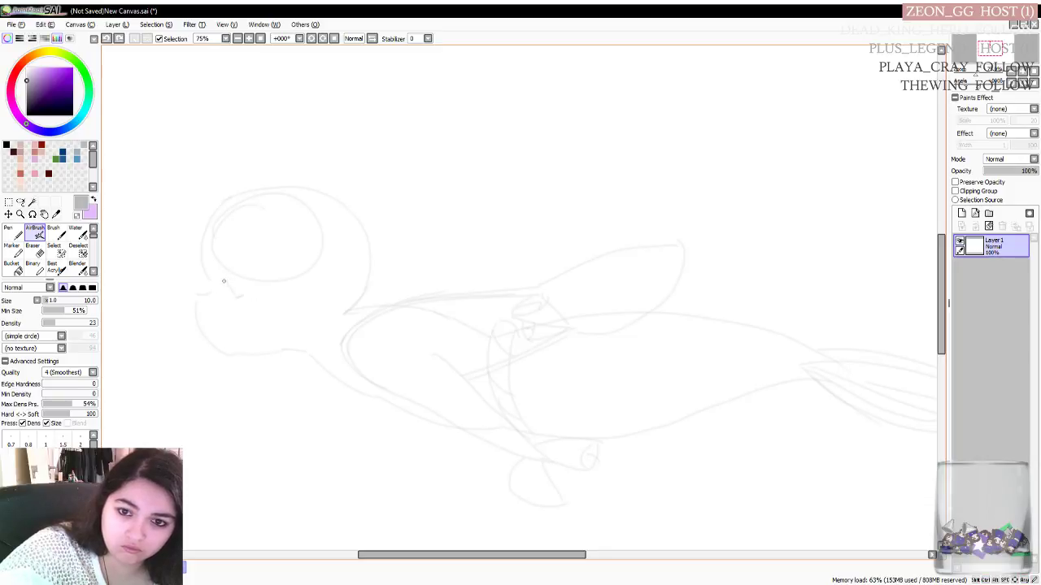
left_click_drag(249, 282, 238, 282)
key("ctrl+z")
left_click_drag(235, 286, 229, 278)
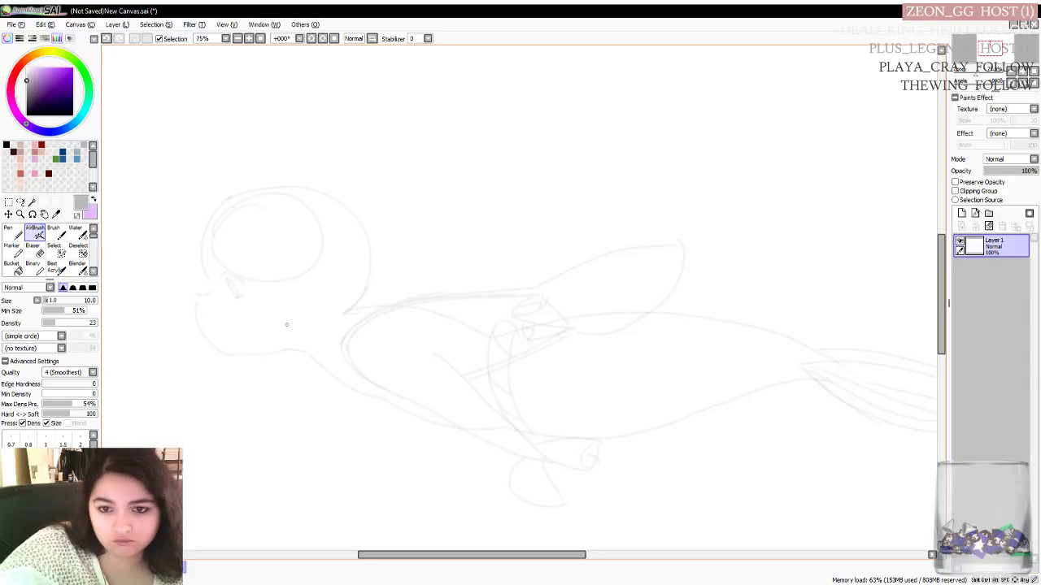
key("ctrl+z")
mouse_move(227, 275)
left_mouse_down()
mouse_move(240, 289)
mouse_move(248, 280)
mouse_move(232, 273)
left_mouse_up()
key("ctrl+z")
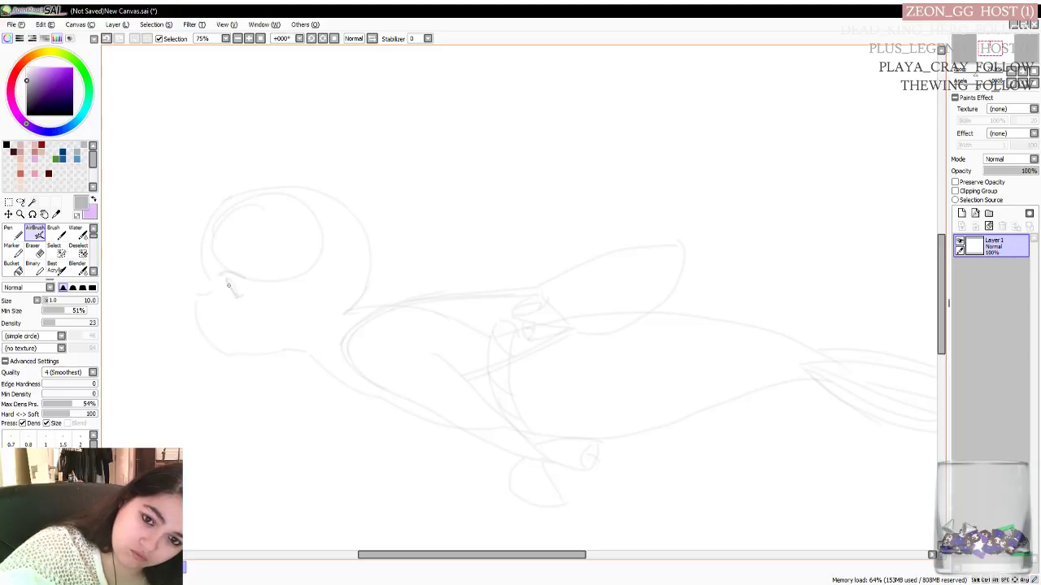
left_click_drag(225, 281, 237, 296)
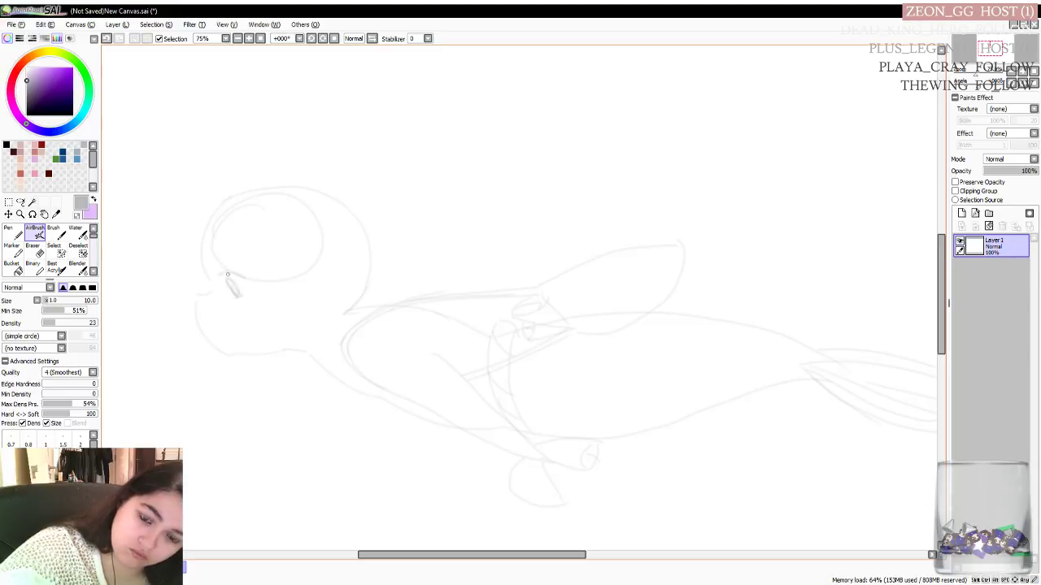
key("ctrl+z")
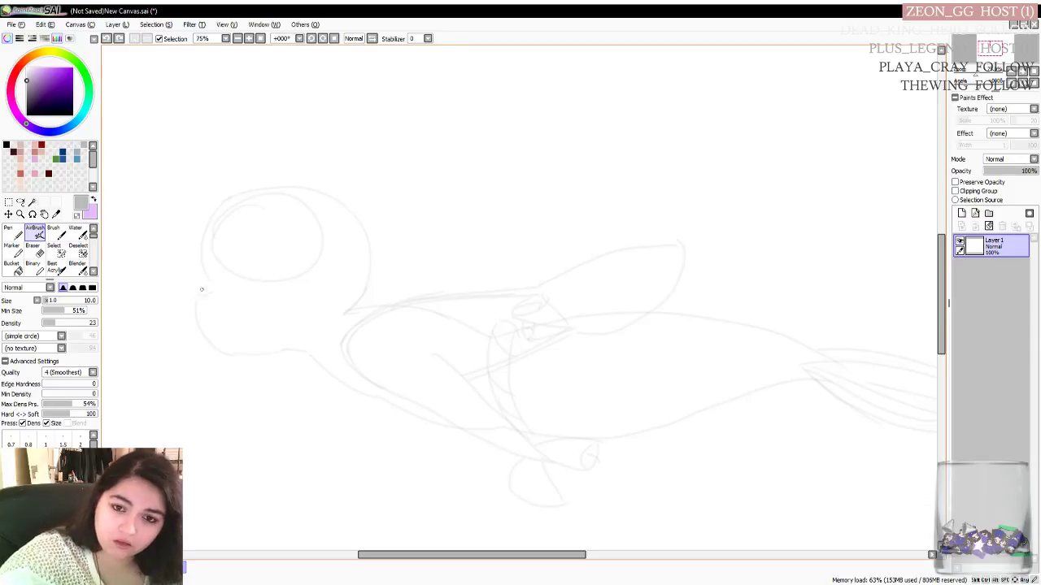
Retrace the lower face, chin and front of the neck with a slightly darker contour
left_click_drag(195, 295, 225, 342)
key("ctrl+z")
left_click_drag(195, 297, 224, 344)
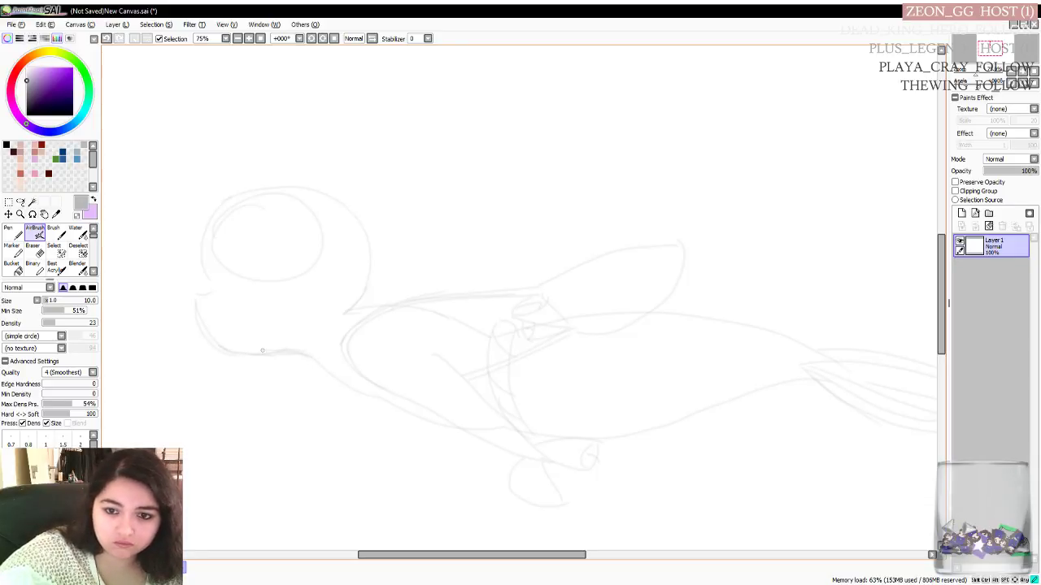
left_click_drag(308, 363, 345, 386)
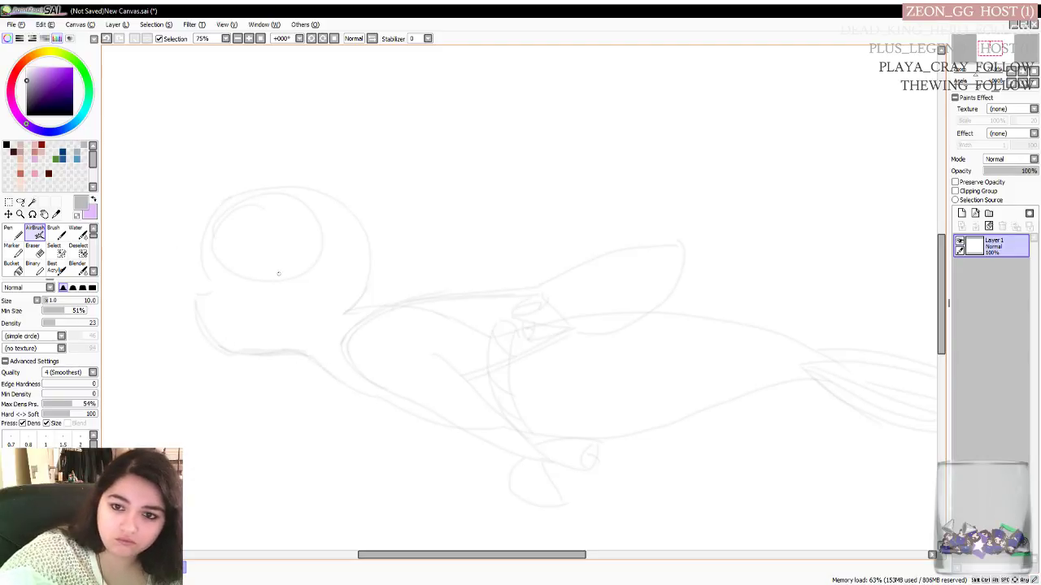
Sketch a narrow side-view eye near the front of the face and a curved eyebrow above it
mouse_move(227, 277)
left_mouse_down()
mouse_move(238, 294)
mouse_move(229, 271)
left_mouse_up()
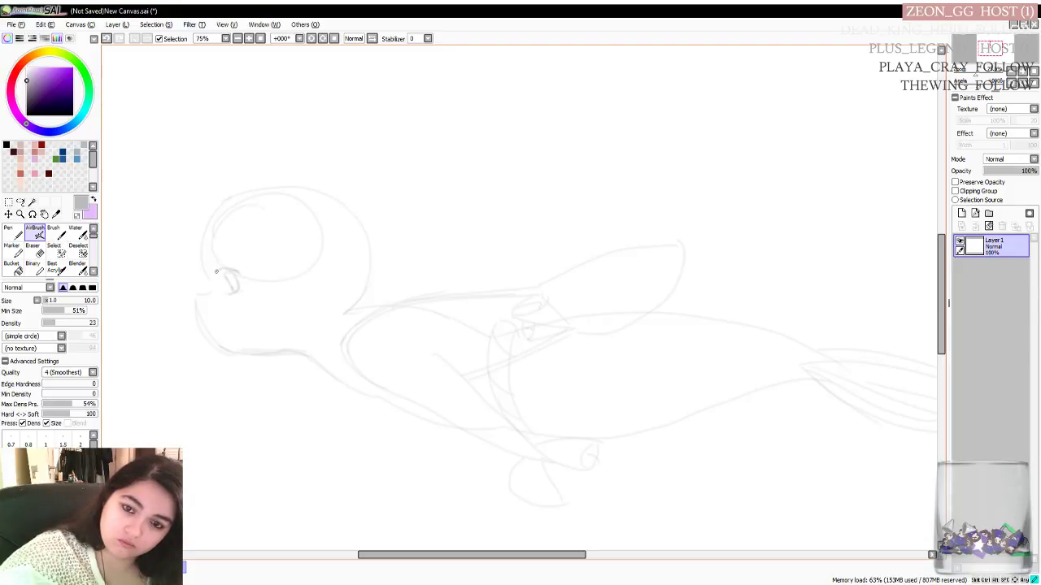
left_click_drag(233, 288, 231, 270)
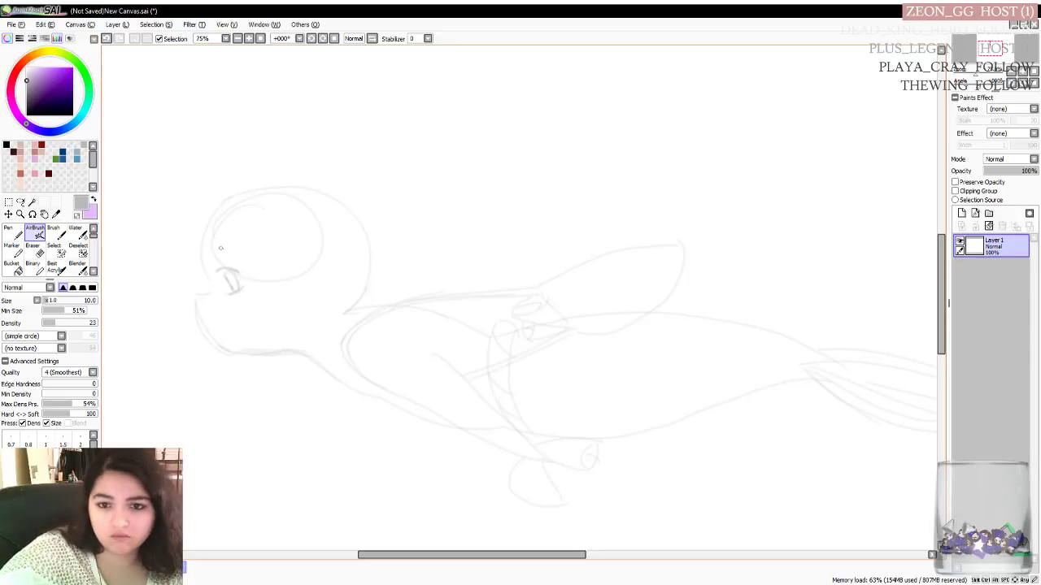
left_click_drag(214, 252, 239, 251)
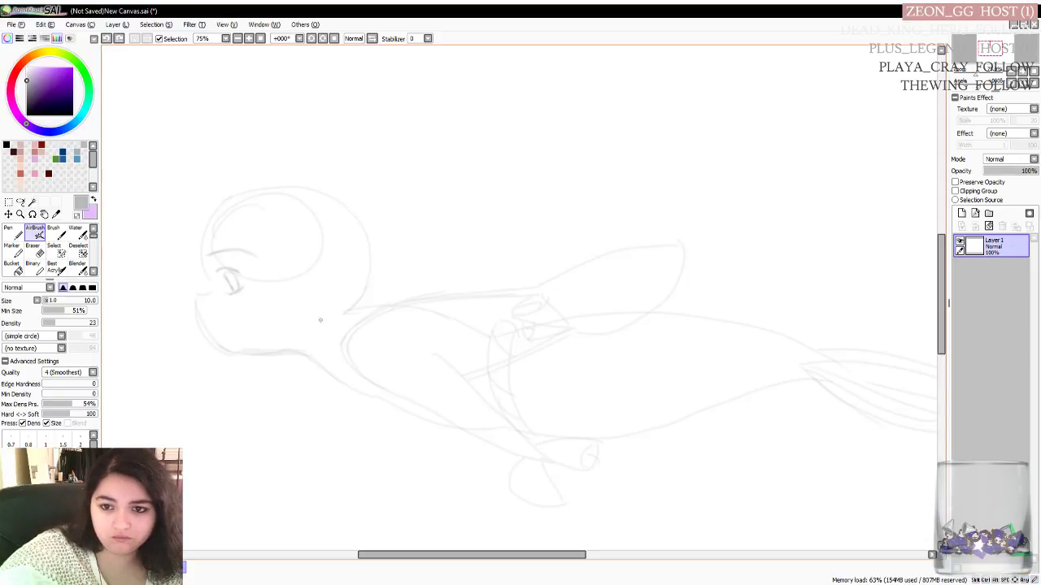
Sketch a small rounded ear with inner detail toward the back of the head, just below the inner head oval
left_click_drag(300, 301, 314, 298)
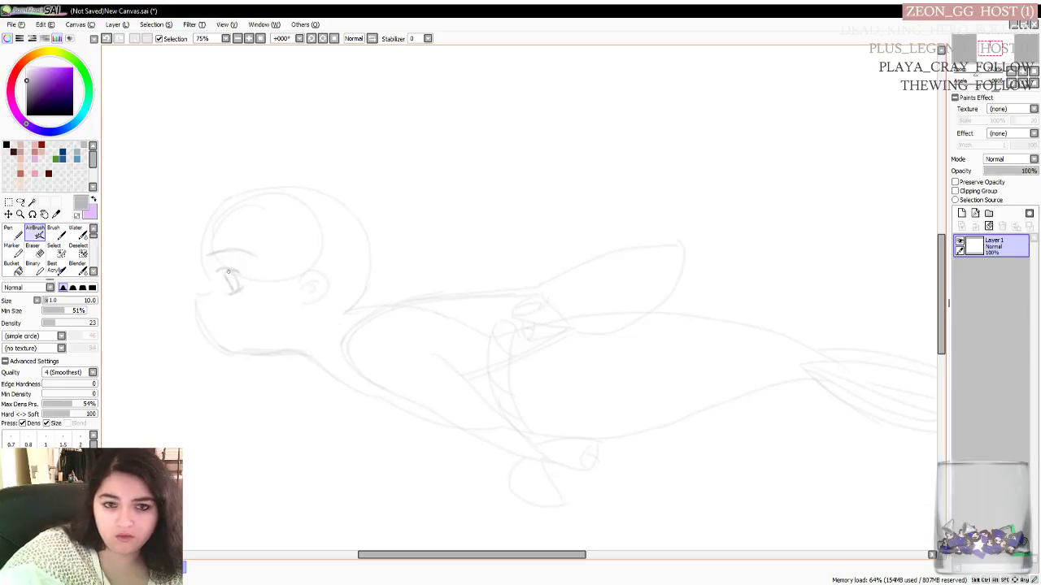
left_click_drag(312, 291, 309, 296)
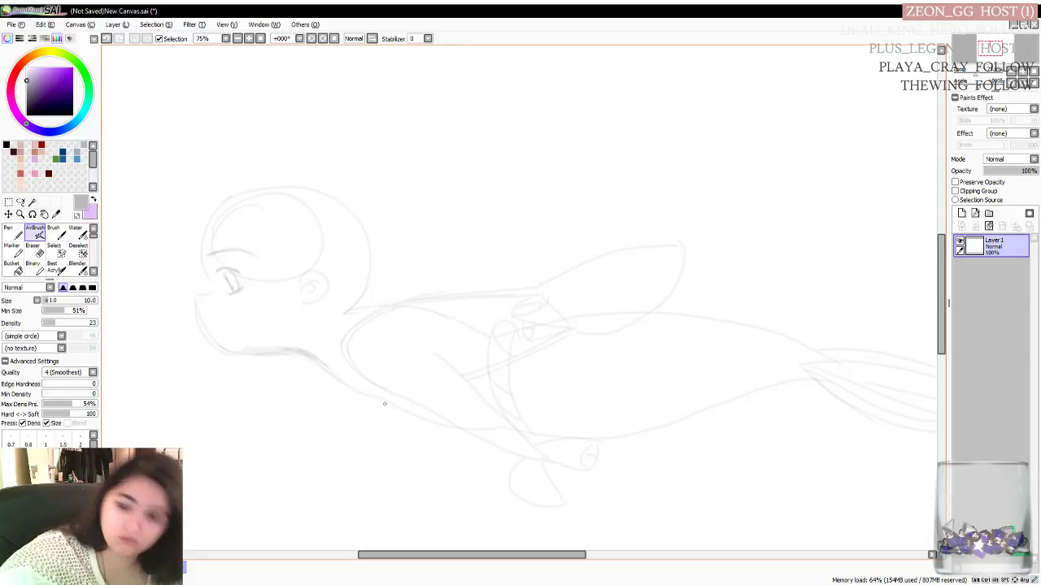
key("ctrl+z")
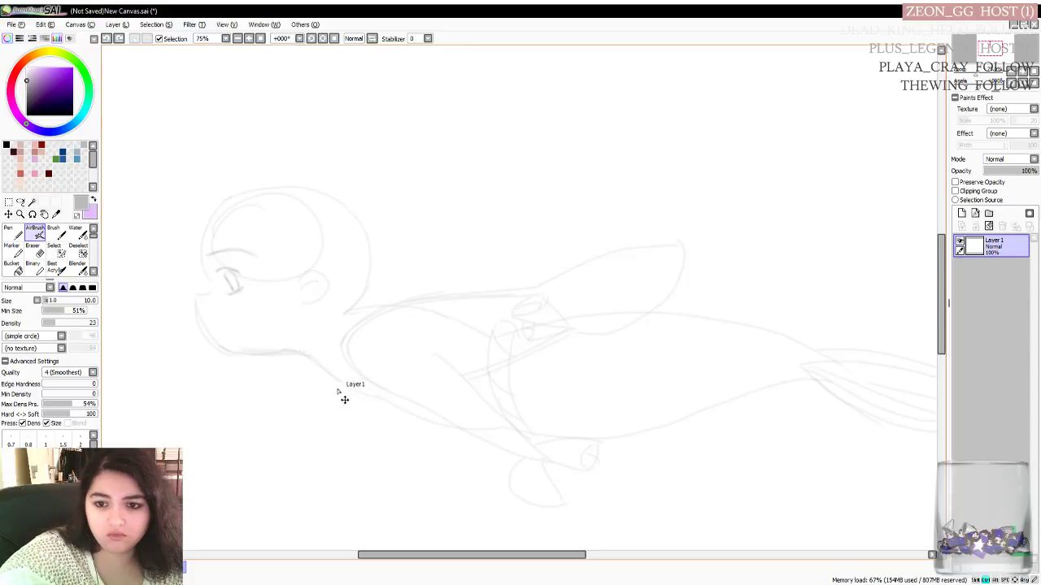
left_click_drag(284, 349, 376, 402)
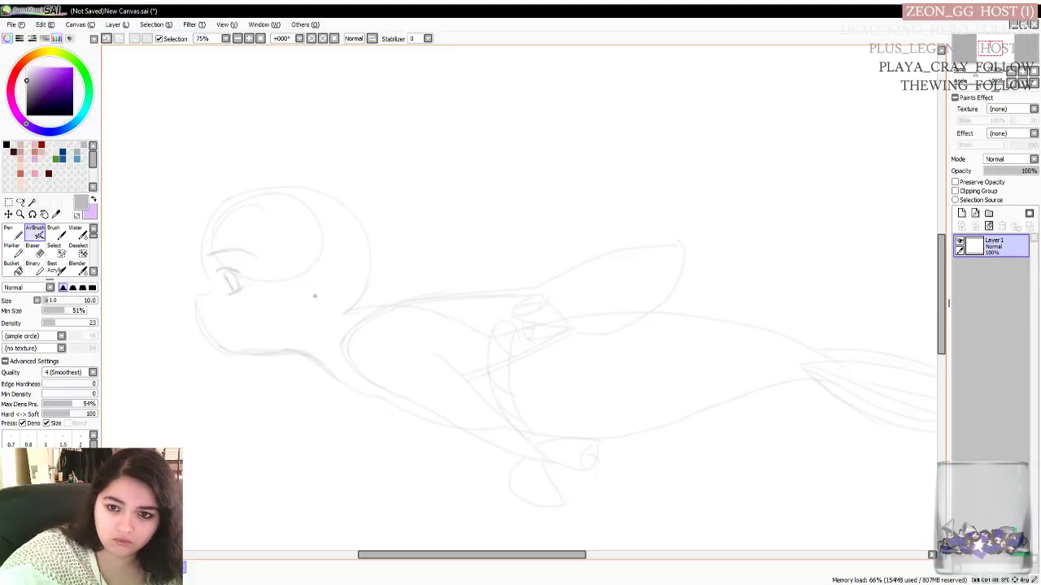
key("ctrl+z")
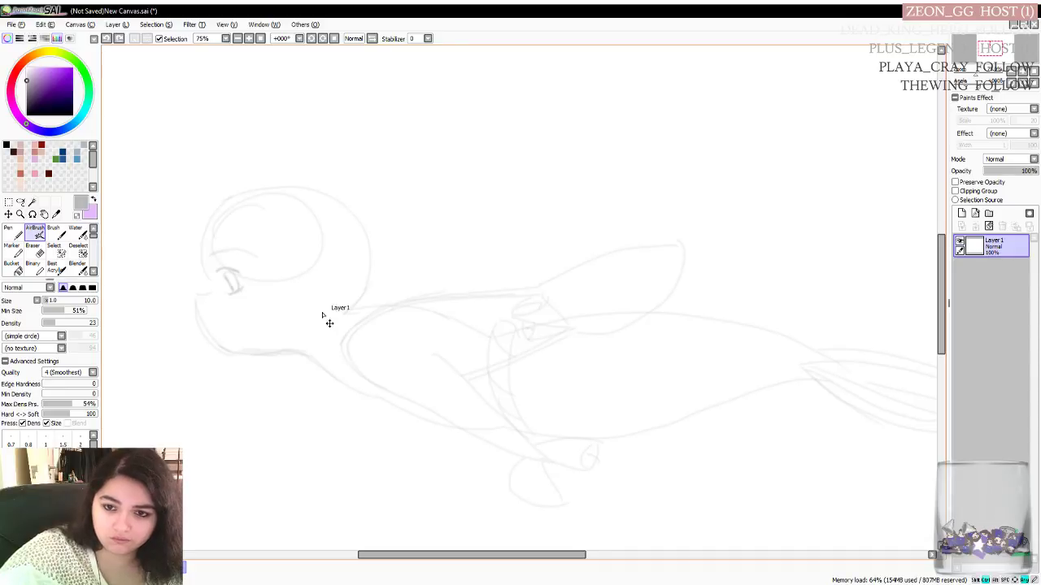
left_click_drag(319, 282, 310, 295)
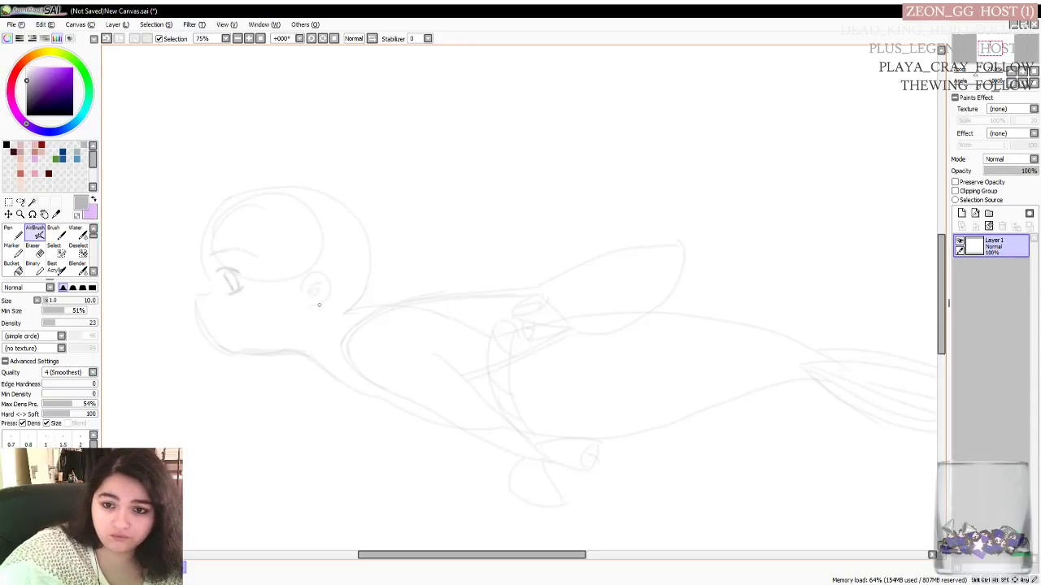
Sketch the hairline from pointed tufts at the nape, around the front of the ear as a sideburn, up to the temple
left_click_drag(317, 304, 344, 312)
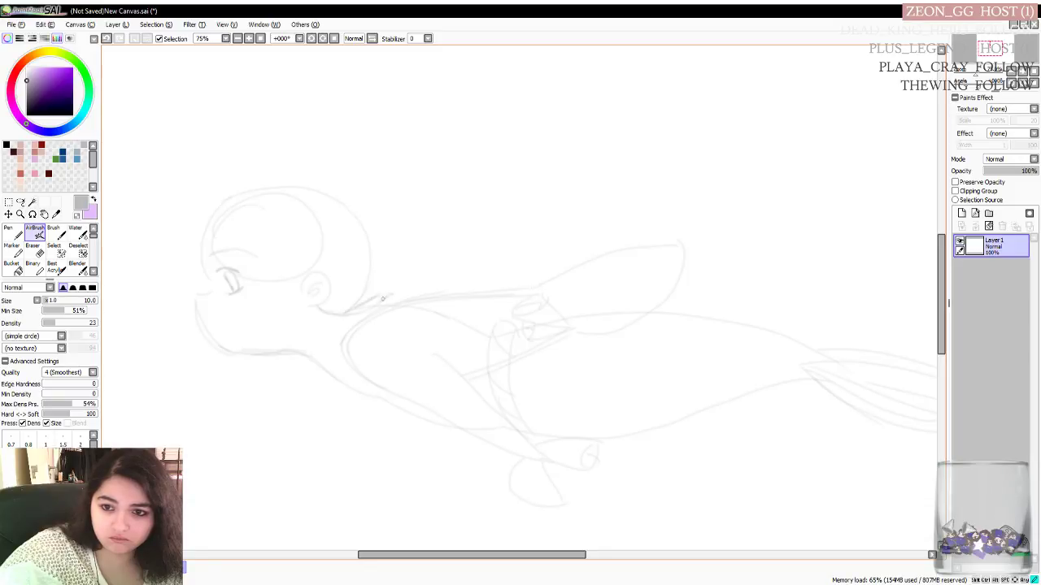
left_click_drag(388, 287, 396, 282)
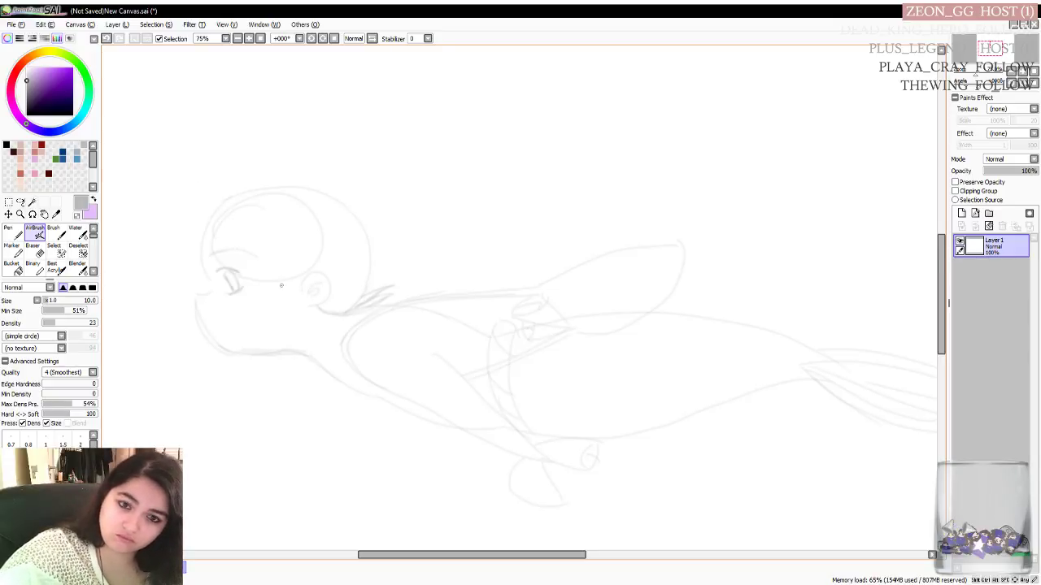
left_click_drag(302, 279, 310, 313)
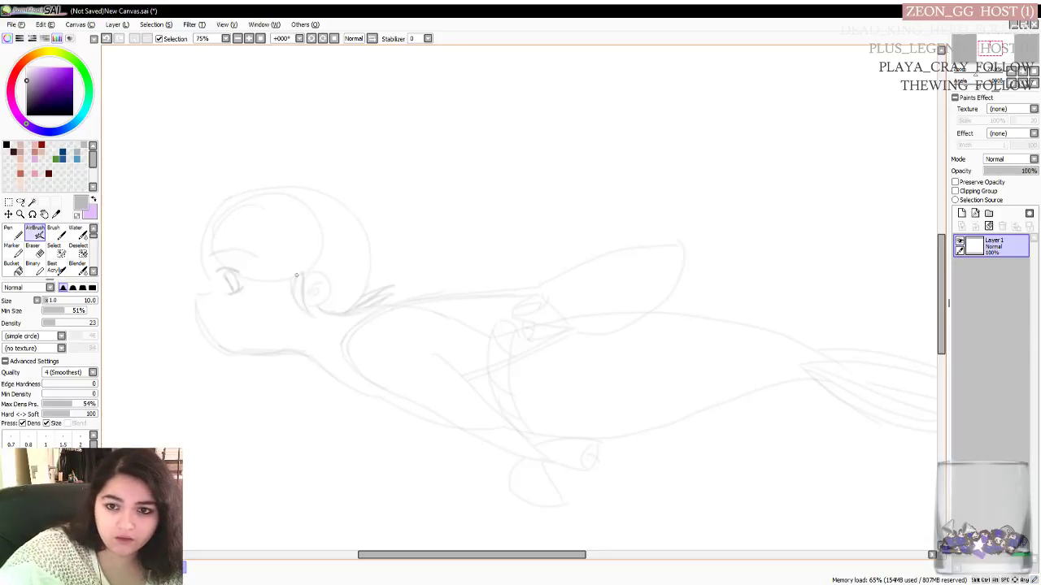
mouse_move(274, 244)
left_mouse_down()
mouse_move(272, 258)
mouse_move(299, 276)
left_mouse_up()
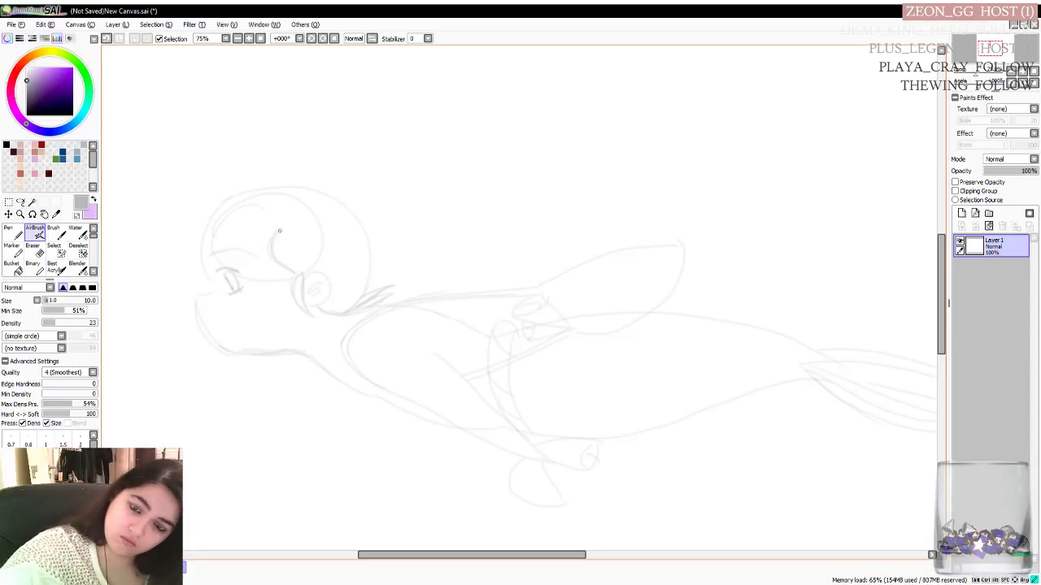
left_click_drag(293, 282, 309, 307)
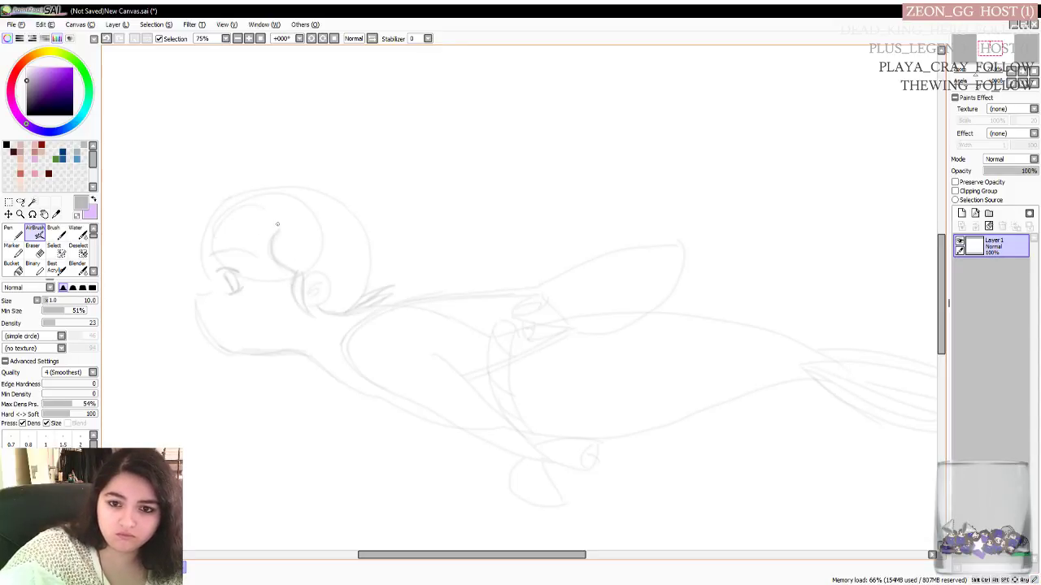
left_click_drag(265, 227, 275, 250)
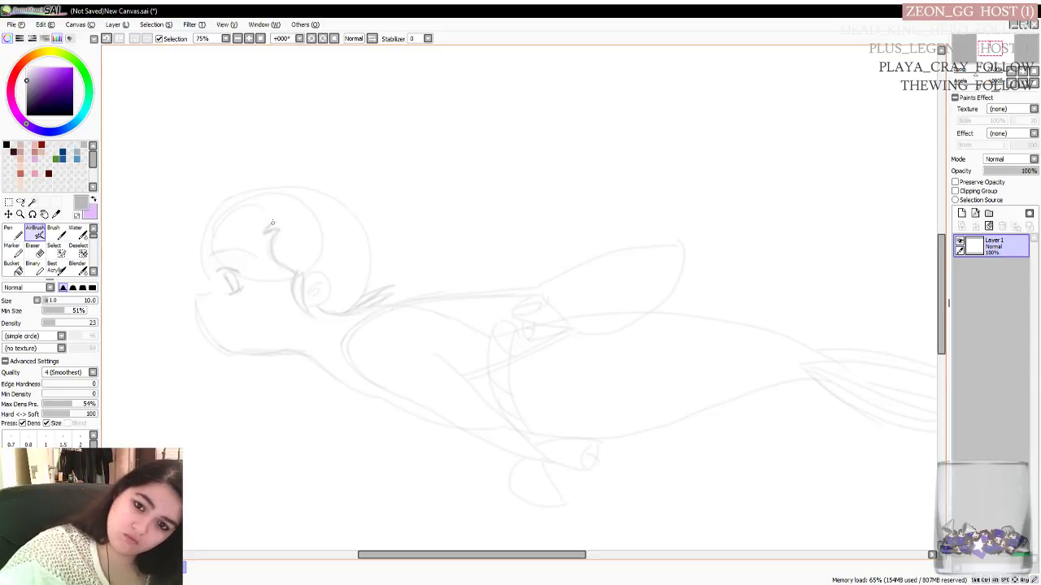
left_click_drag(277, 216, 268, 224)
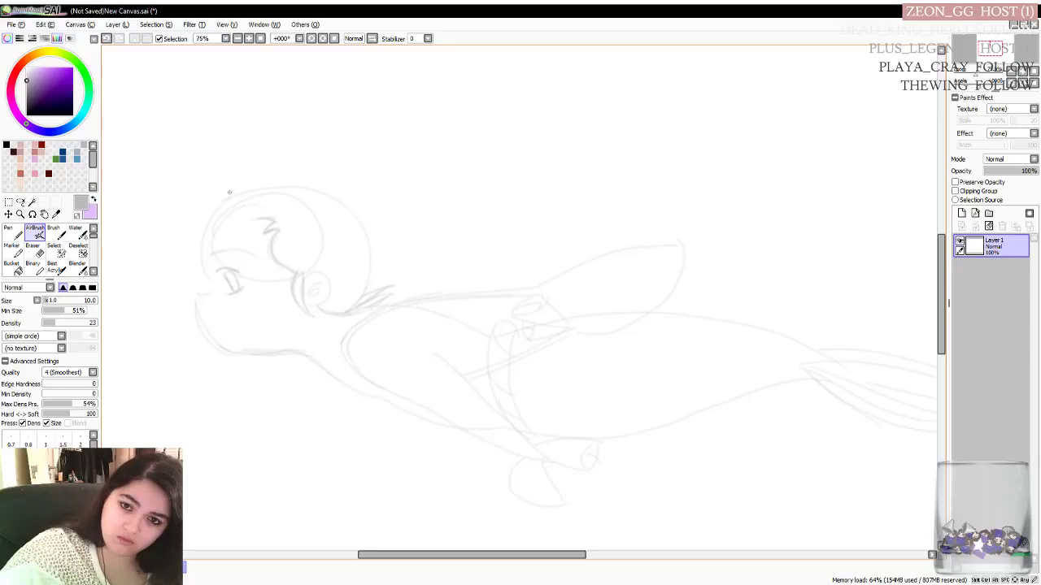
Sketch a swept-up quiff of curved, pointed tufts above the forehead and join it to the hairline
left_click_drag(242, 174, 222, 198)
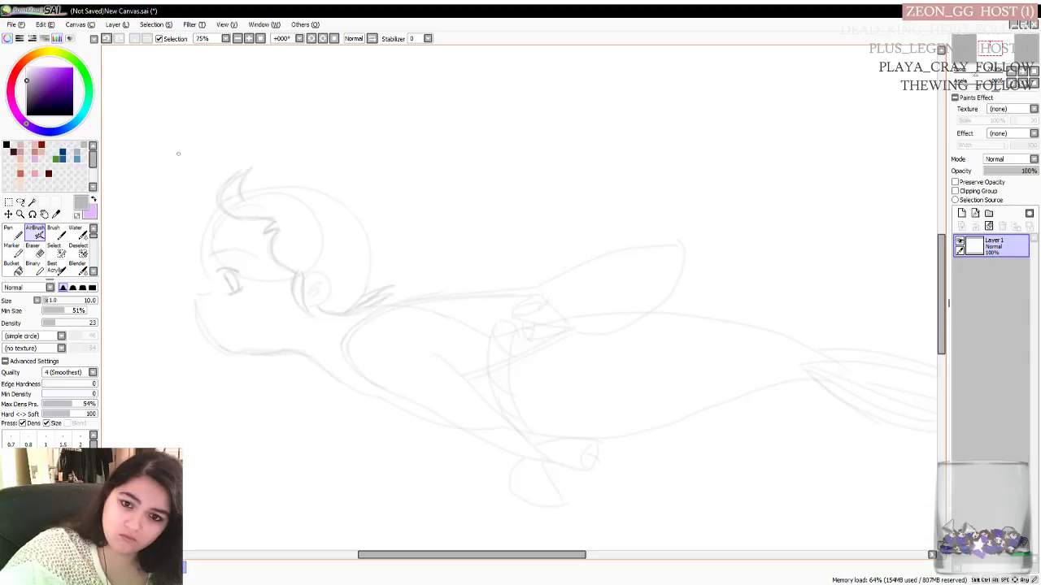
left_click_drag(196, 210, 218, 174)
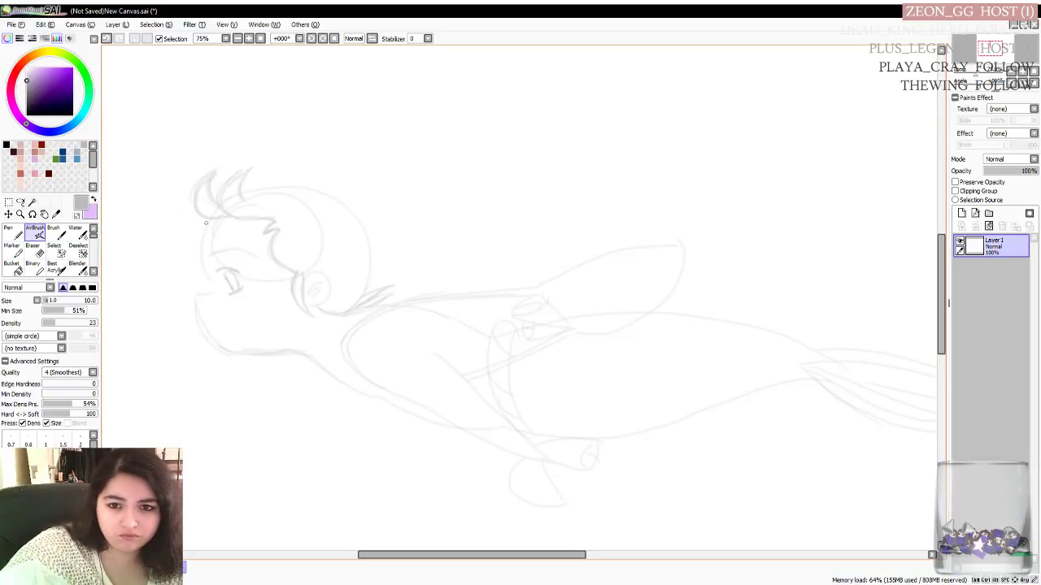
left_click_drag(199, 225, 182, 226)
key("ctrl+z")
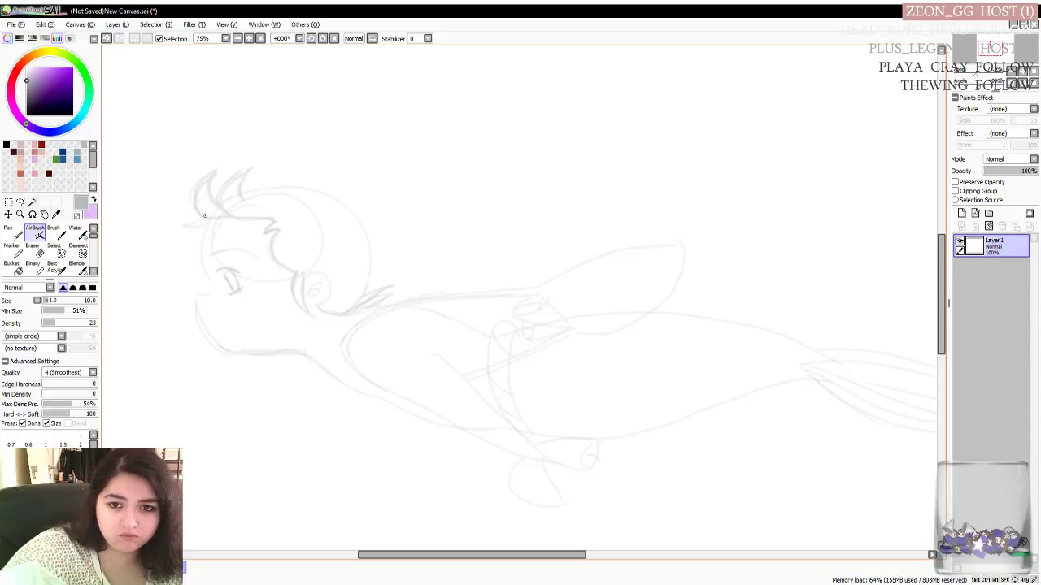
left_click_drag(184, 208, 178, 180)
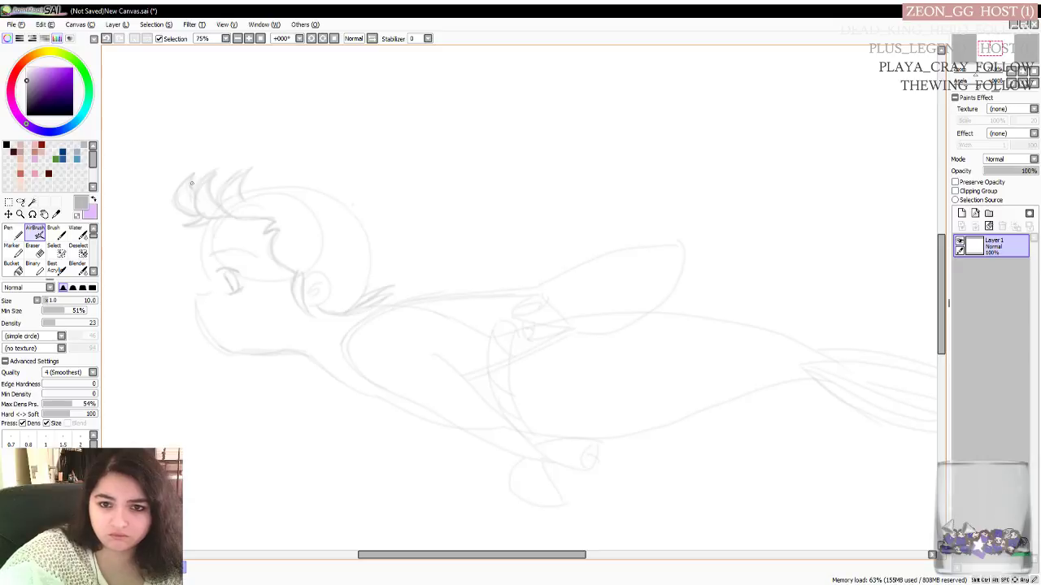
left_click_drag(191, 183, 223, 161)
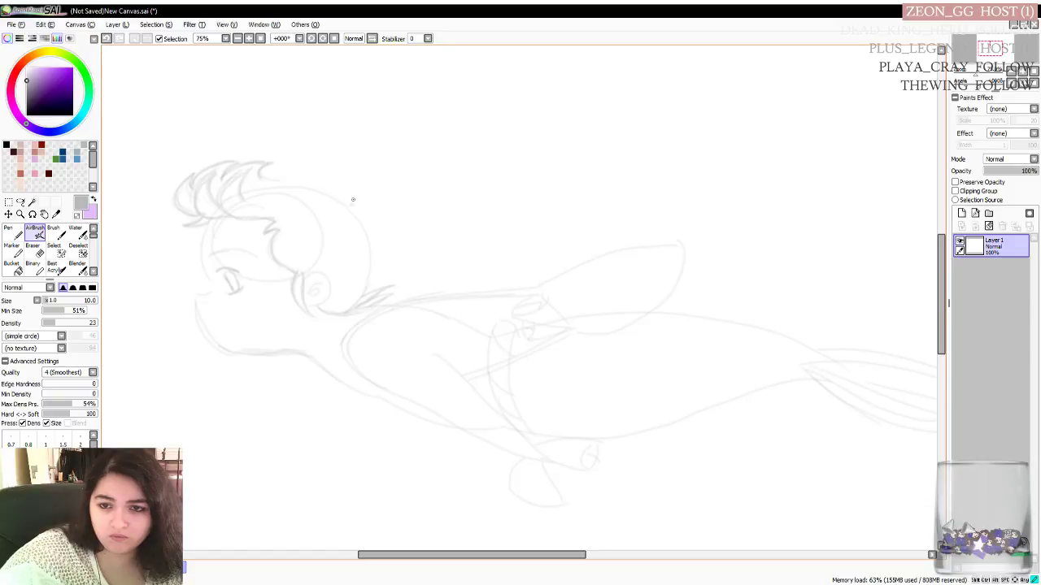
Sketch the hair's outer contour over the crown and down the back of the head, with spiky tufts reaching the nape
left_click_drag(342, 187, 328, 177)
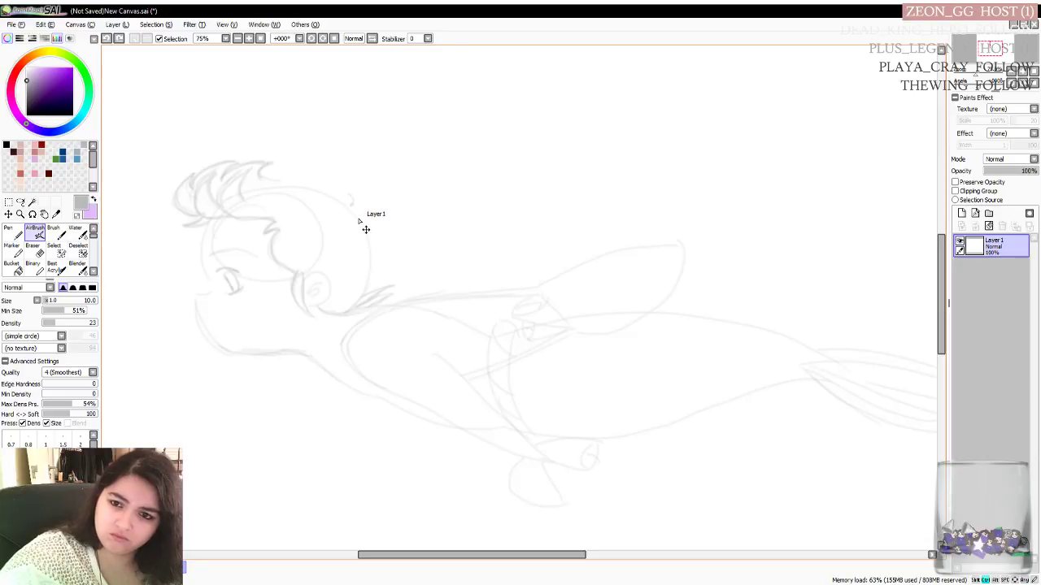
left_click_drag(260, 171, 335, 184)
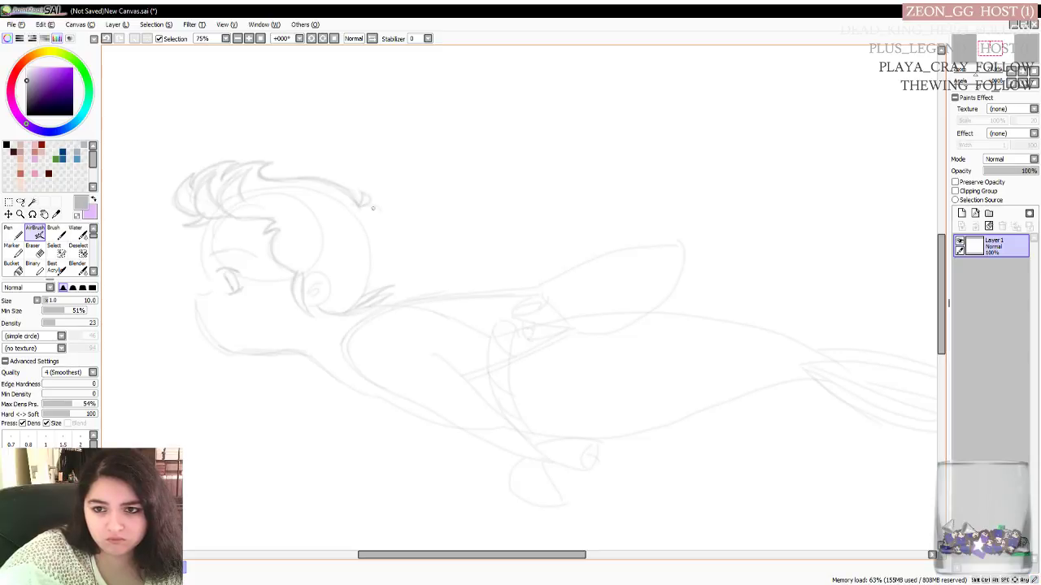
key("ctrl+z")
mouse_move(384, 214)
left_mouse_down()
mouse_move(401, 209)
mouse_move(368, 207)
left_mouse_up()
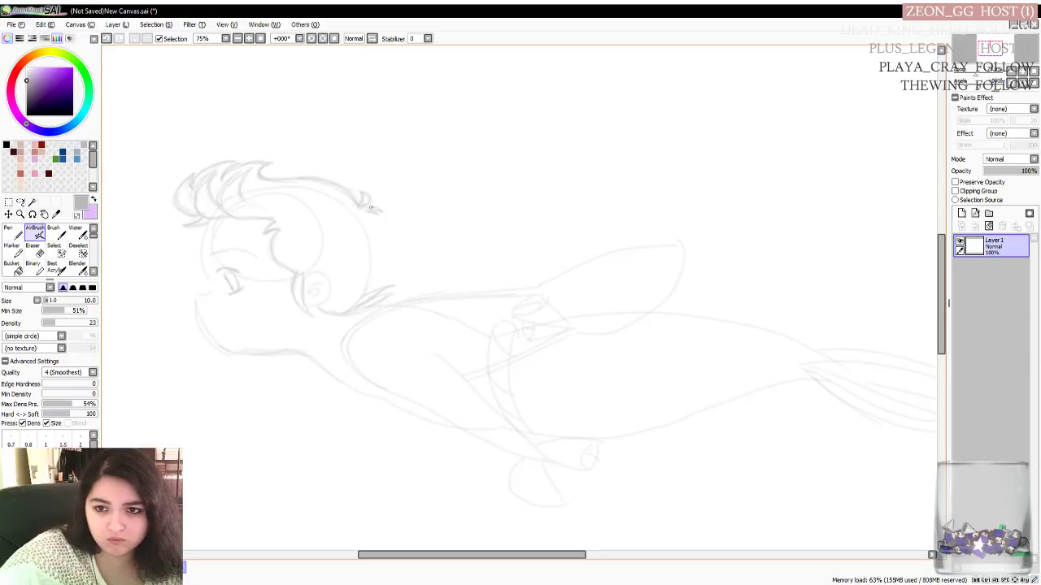
left_click_drag(371, 208, 381, 213)
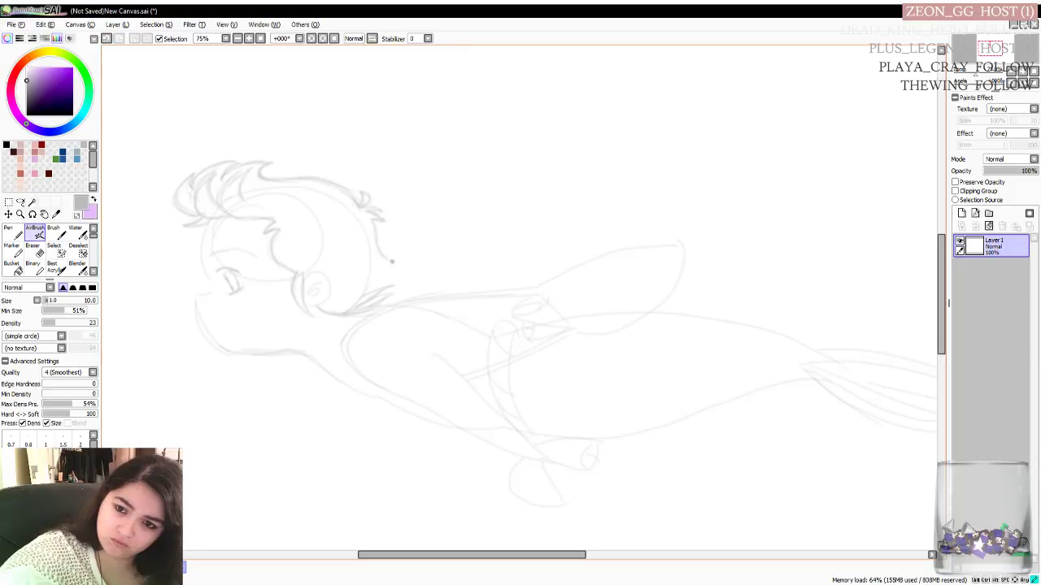
left_click_drag(384, 261, 395, 262)
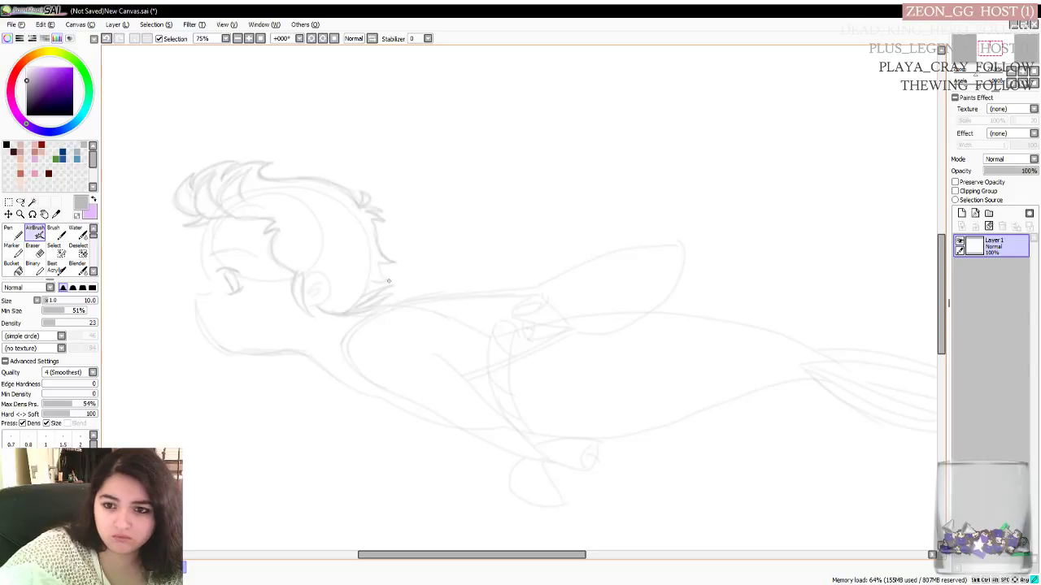
left_click_drag(378, 258, 380, 270)
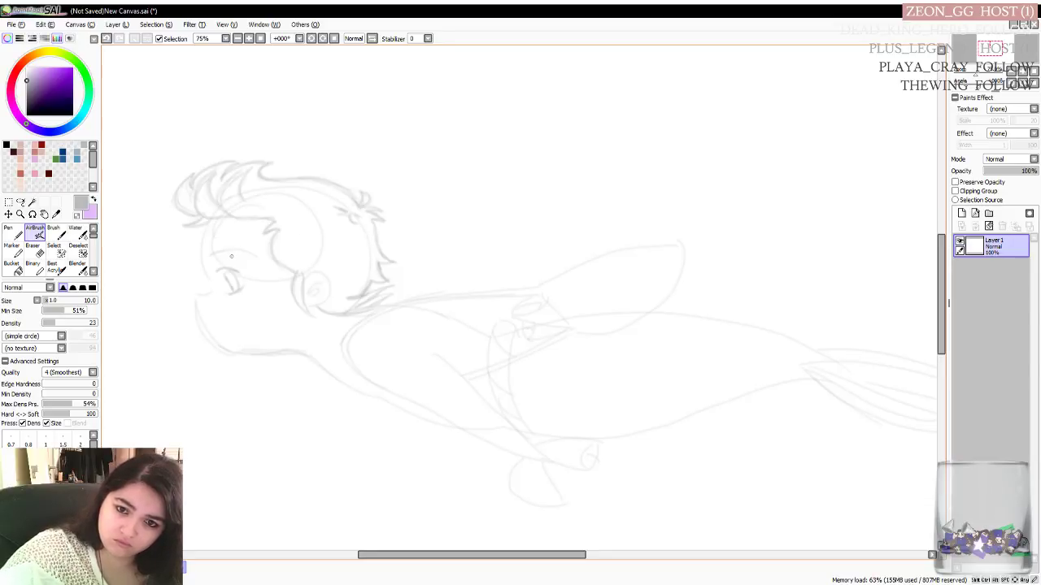
Retrace the eyebrow, face profile, ear, and the neck and chest contour with darker lines
left_click_drag(228, 253, 244, 251)
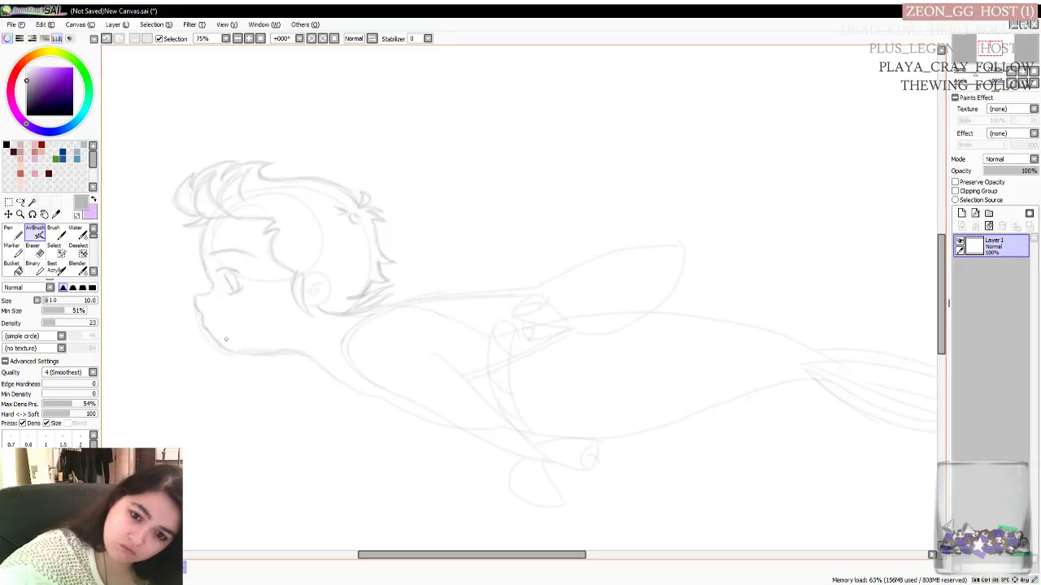
left_click_drag(232, 350, 248, 353)
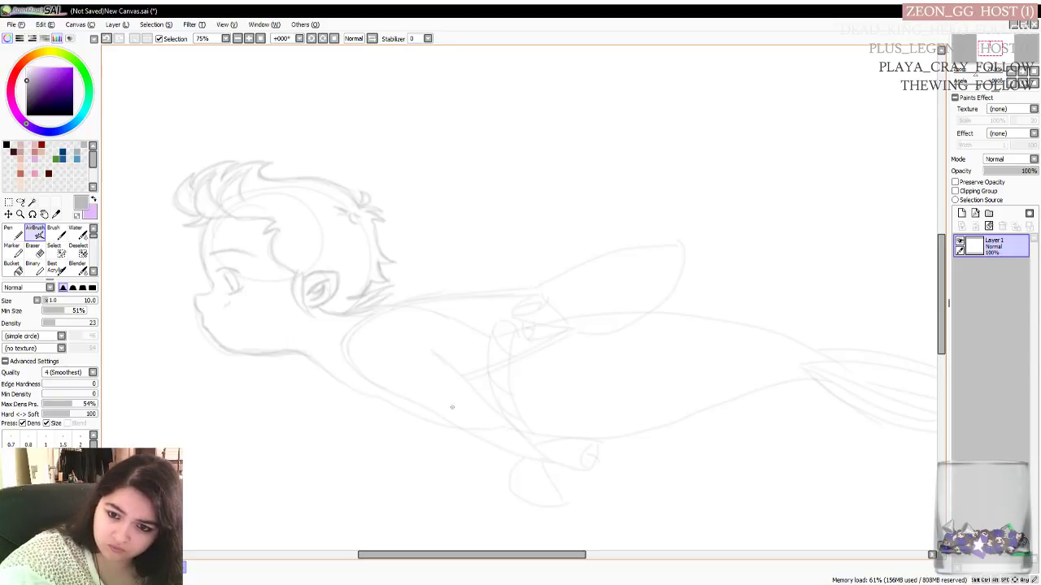
left_click_drag(307, 357, 382, 396)
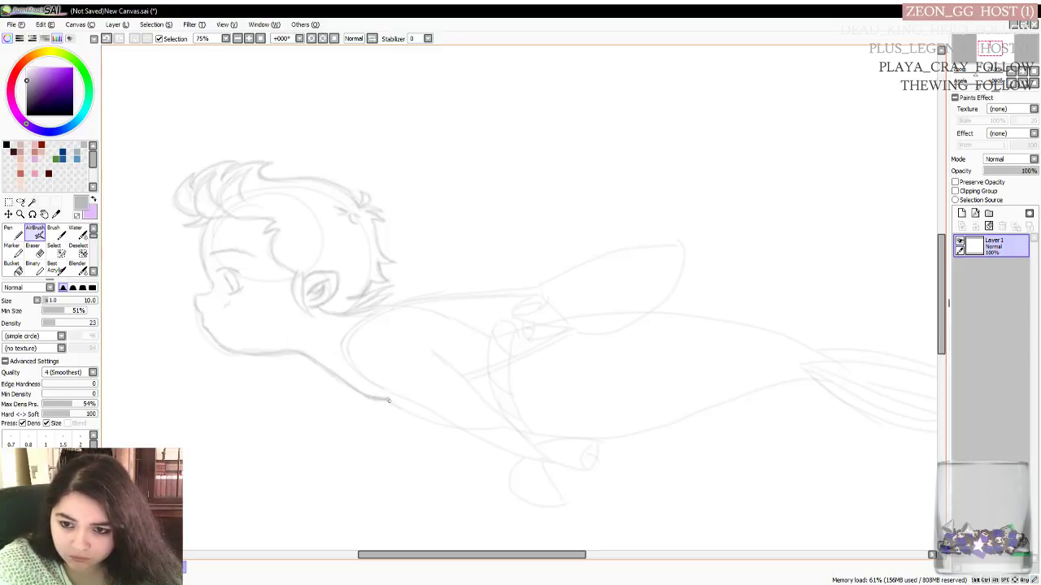
mouse_move(389, 399)
left_mouse_down()
mouse_move(440, 426)
mouse_move(428, 419)
mouse_move(521, 431)
left_mouse_up()
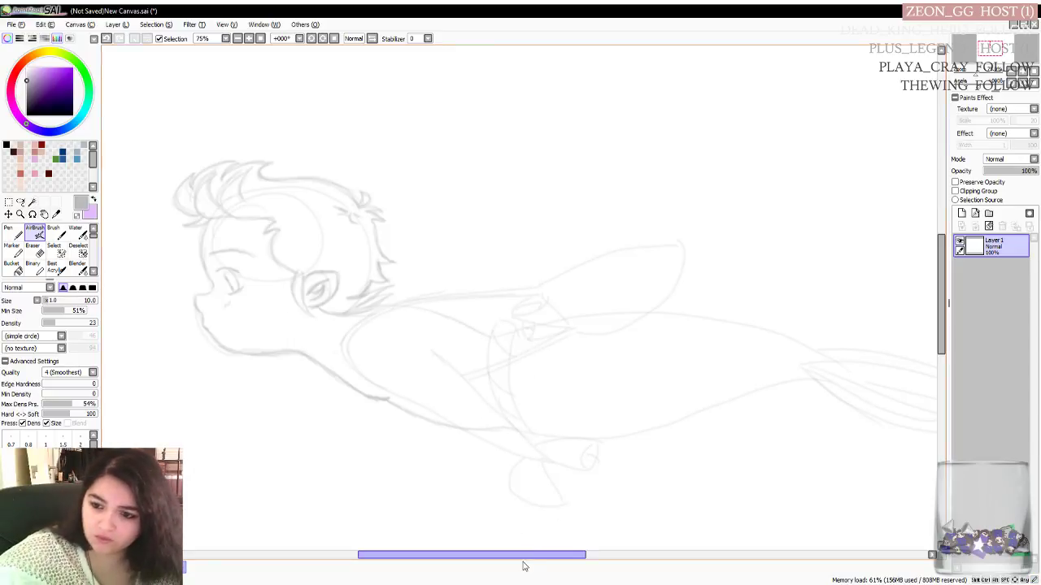
Add a small mark near the upper flap's tip and erase the construction lines inside the head and overlapping the arms
left_click_drag(525, 558, 542, 558)
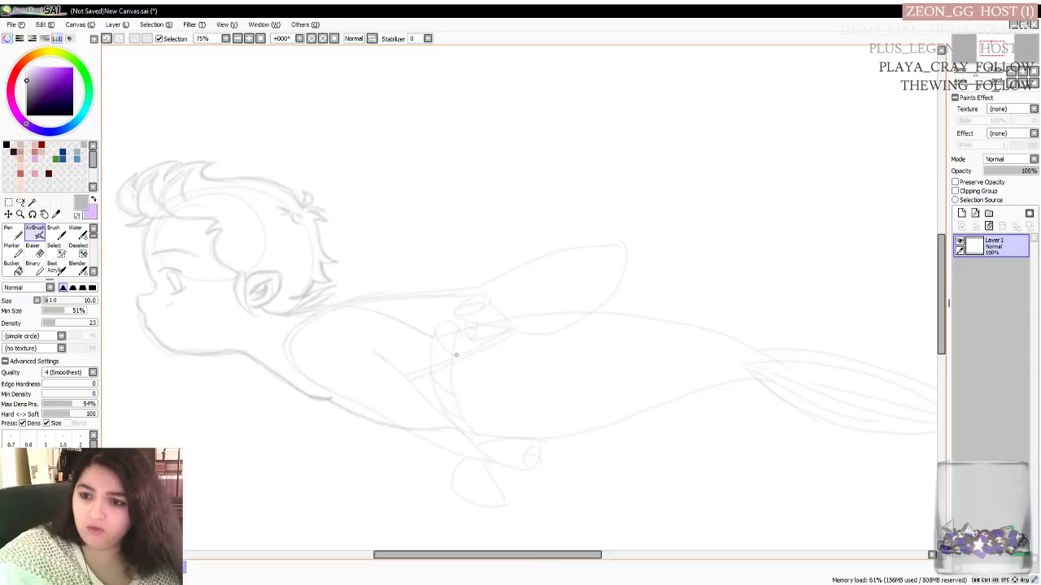
left_click_drag(598, 283, 589, 296)
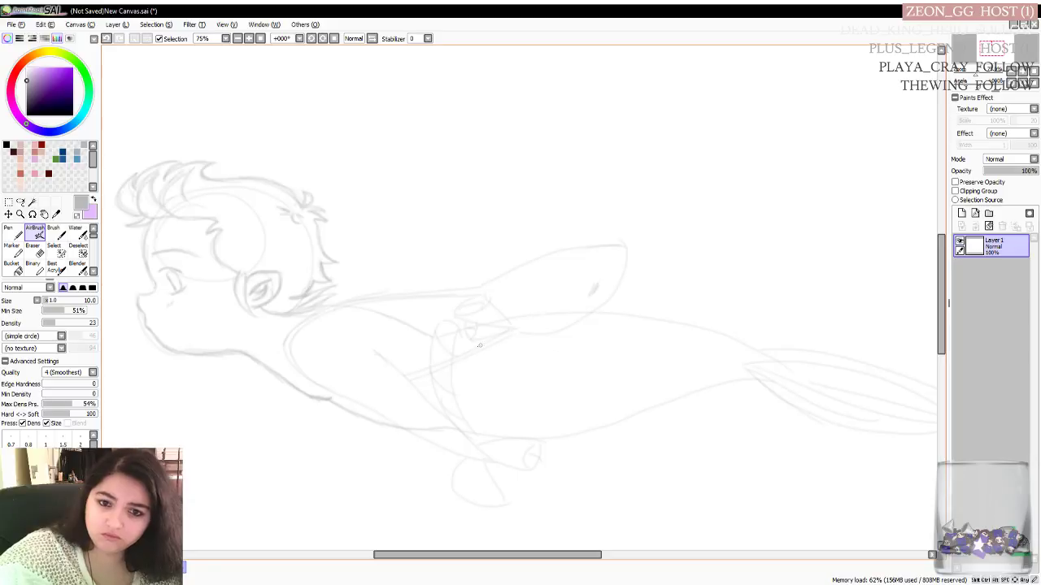
mouse_move(414, 557)
left_mouse_down()
mouse_move(477, 558)
mouse_move(409, 561)
mouse_move(428, 549)
left_mouse_up()
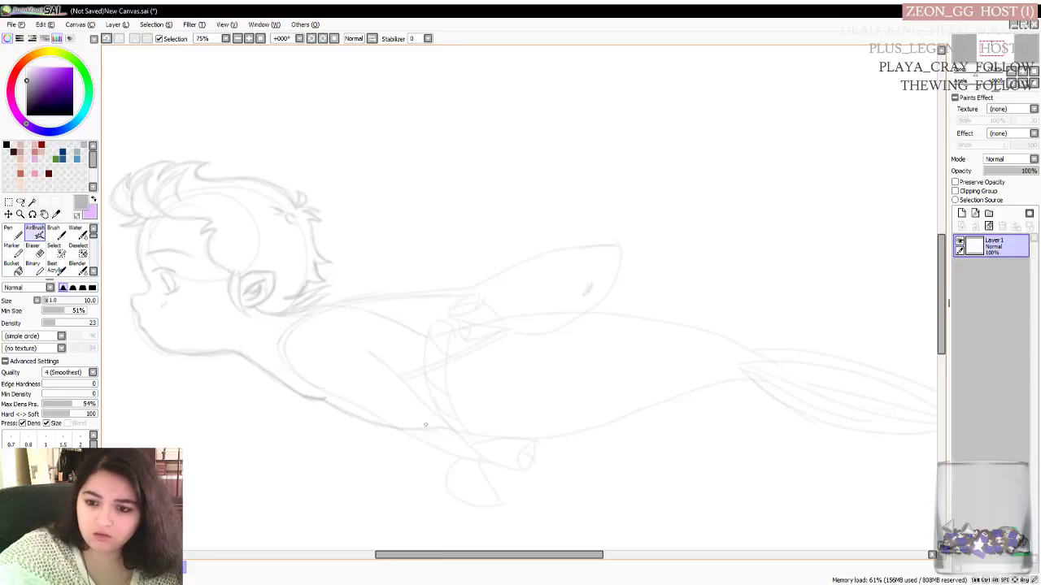
key("e")
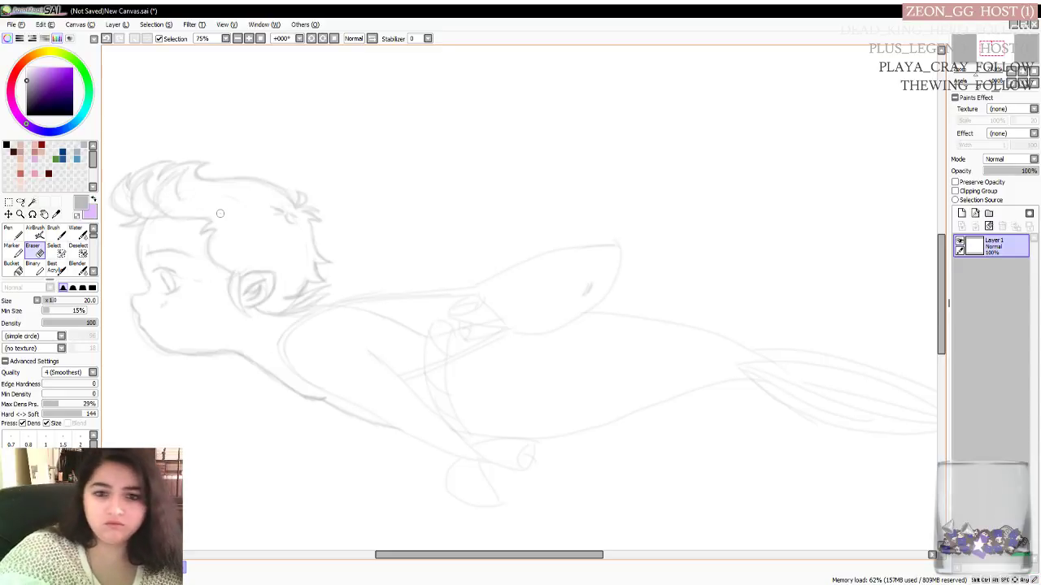
key("v")
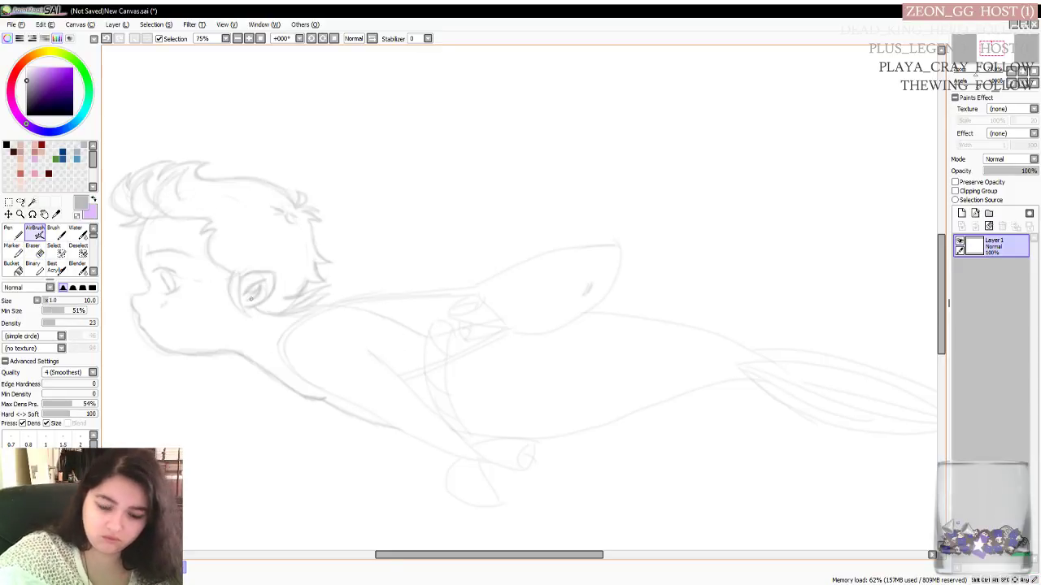
scroll(277, 293, "down", 2)
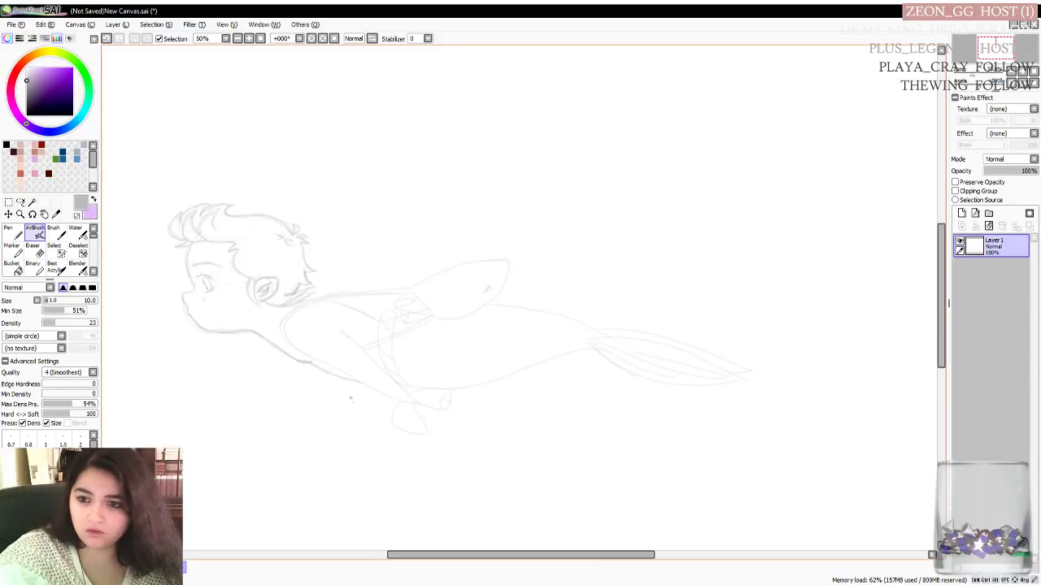
left_click_drag(414, 558, 405, 558)
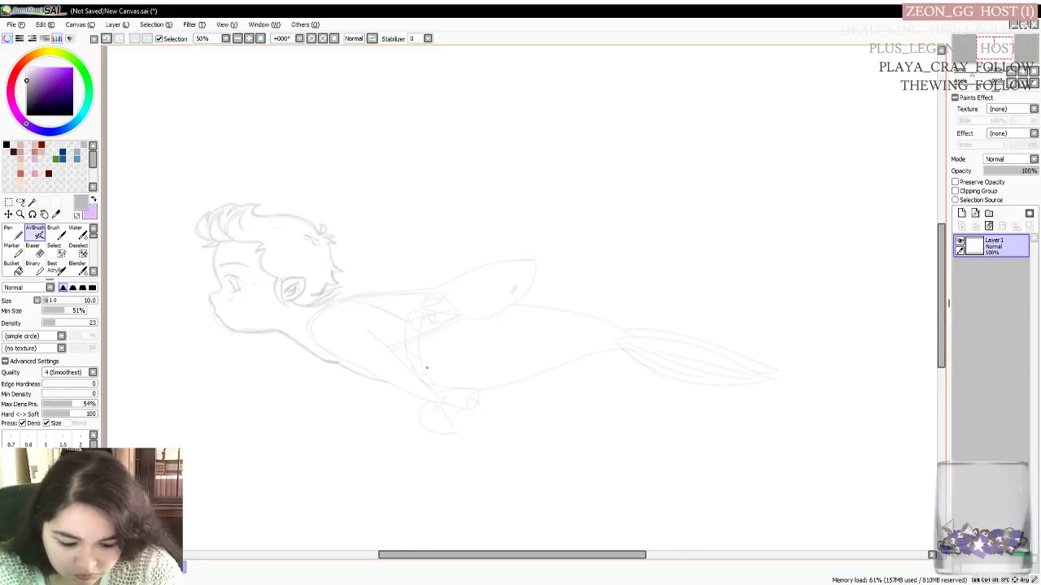
scroll(426, 368, "down", 1)
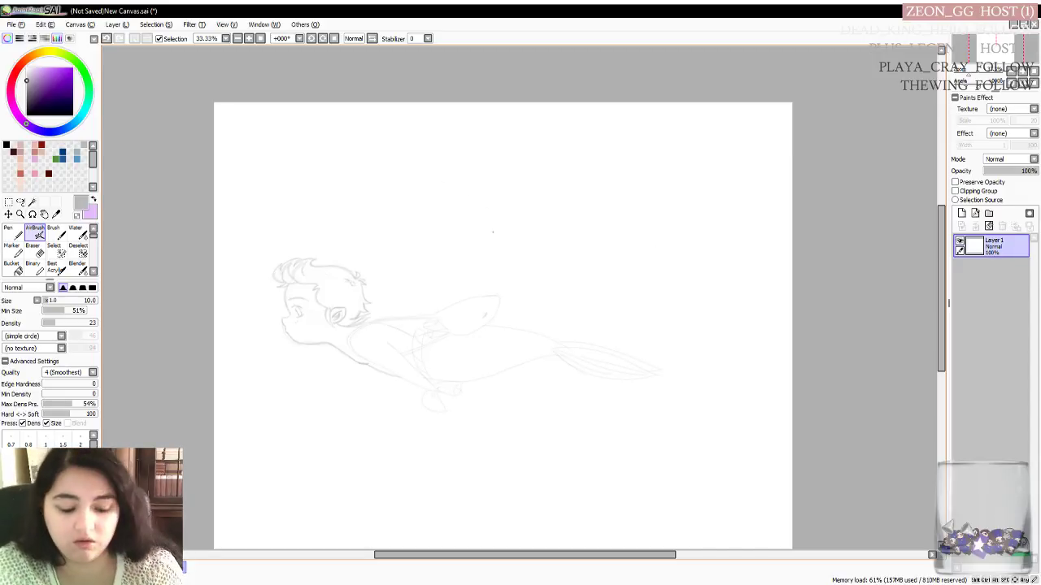
scroll(502, 229, "up", 1)
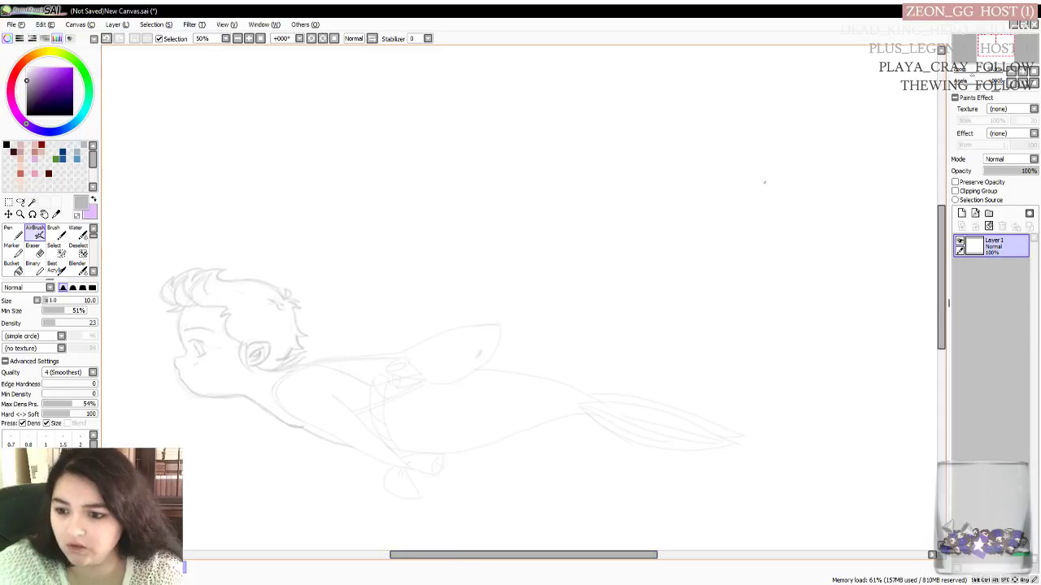
Rename the drawing's layer to Sketch and add a new layer above it
left_click(1008, 246)
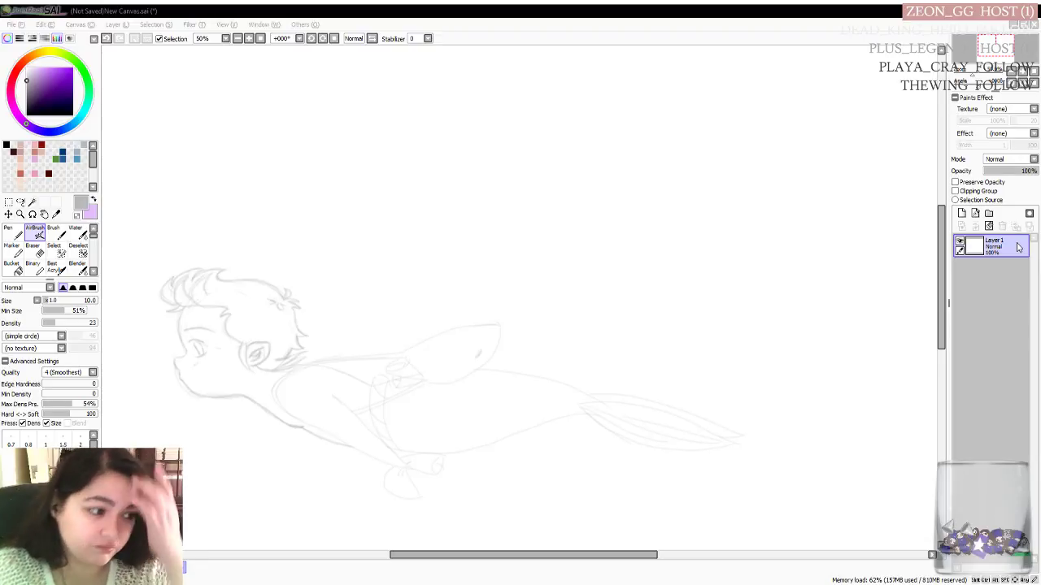
left_click(1016, 247)
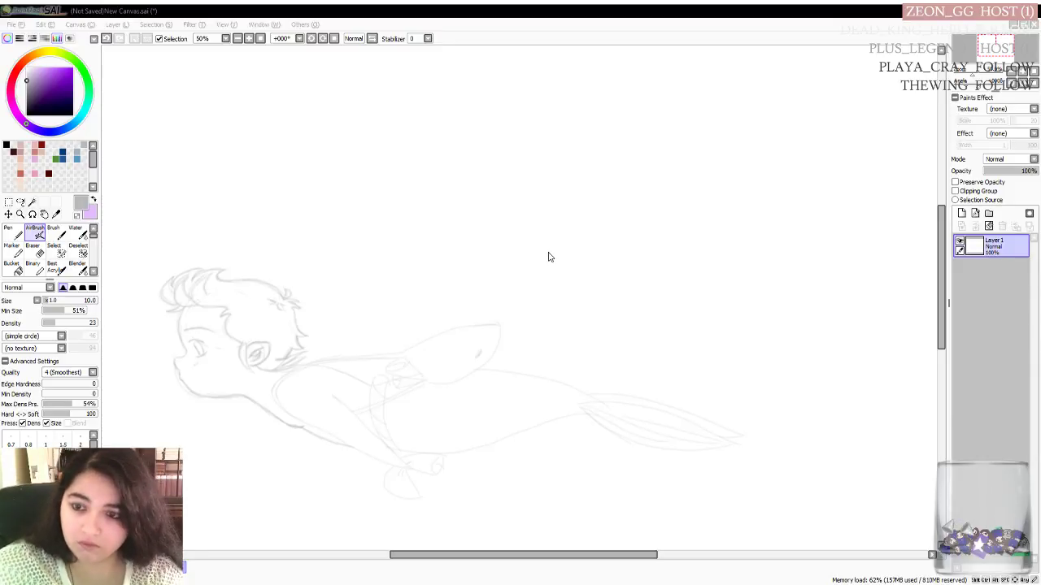
key("Return")
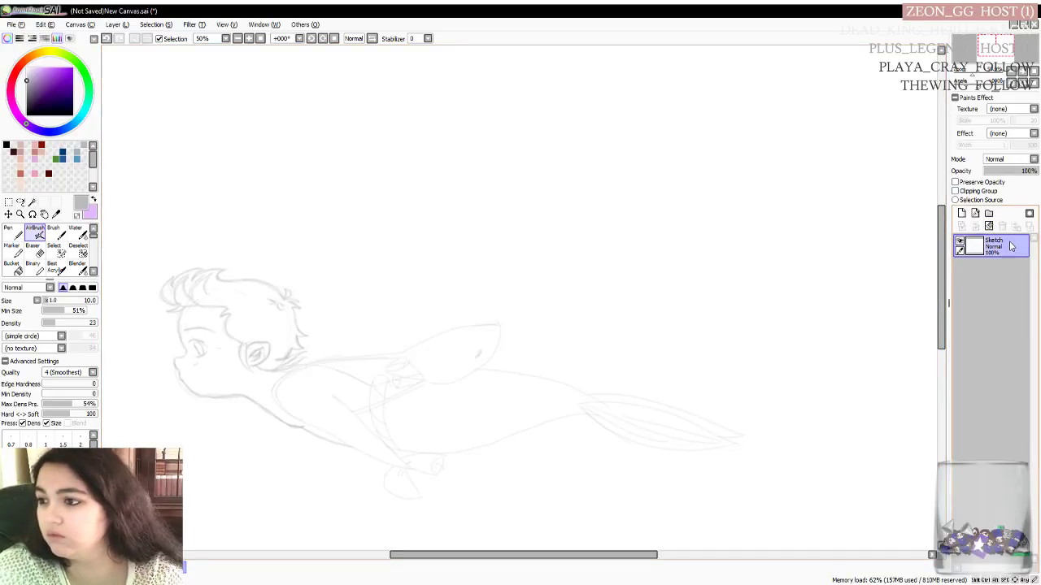
left_click(961, 213)
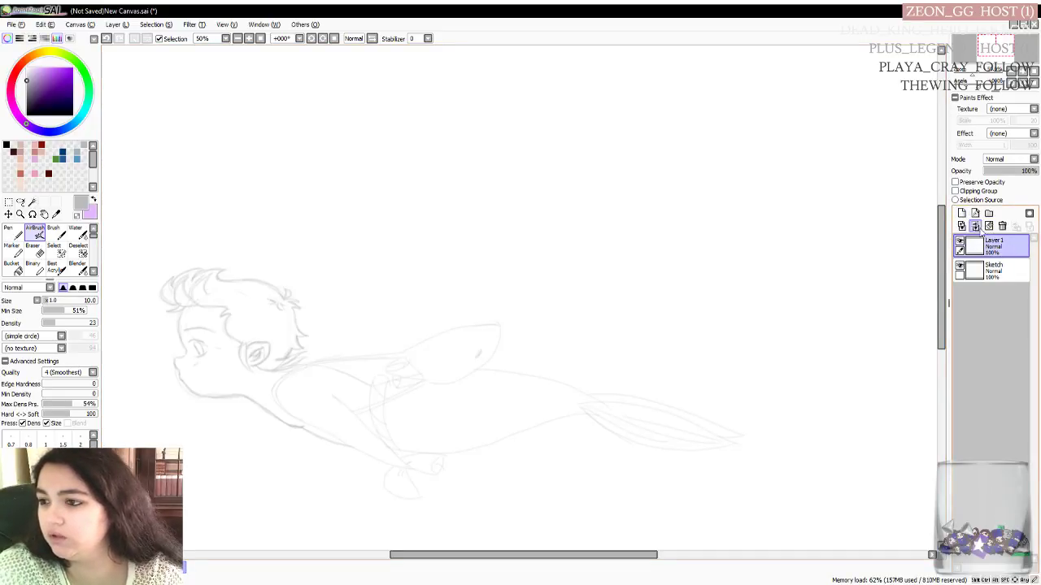
Move the new layer below the Sketch layer and rename it Outline
left_click_drag(1017, 277, 1015, 274)
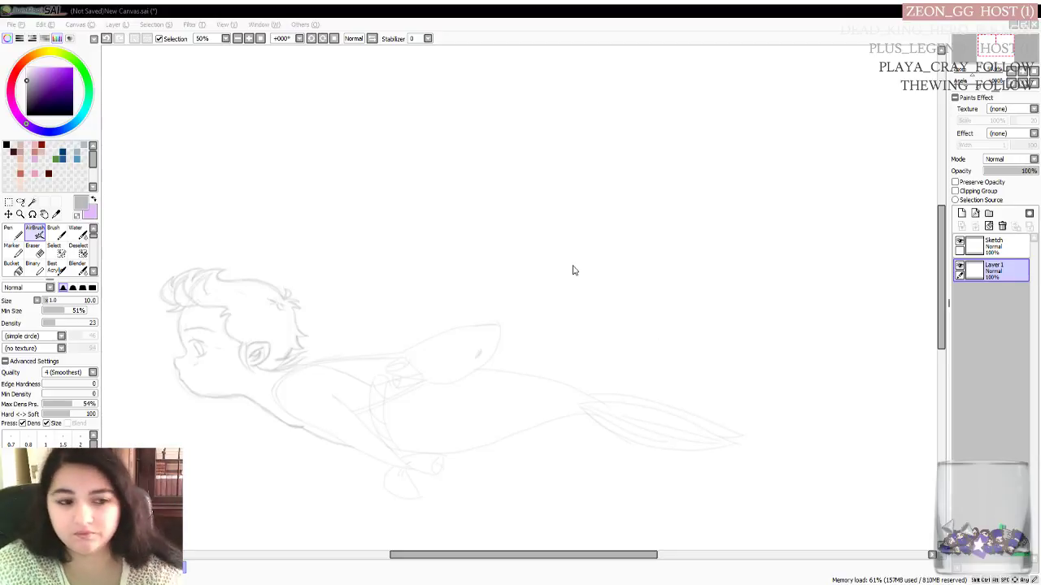
key("Return")
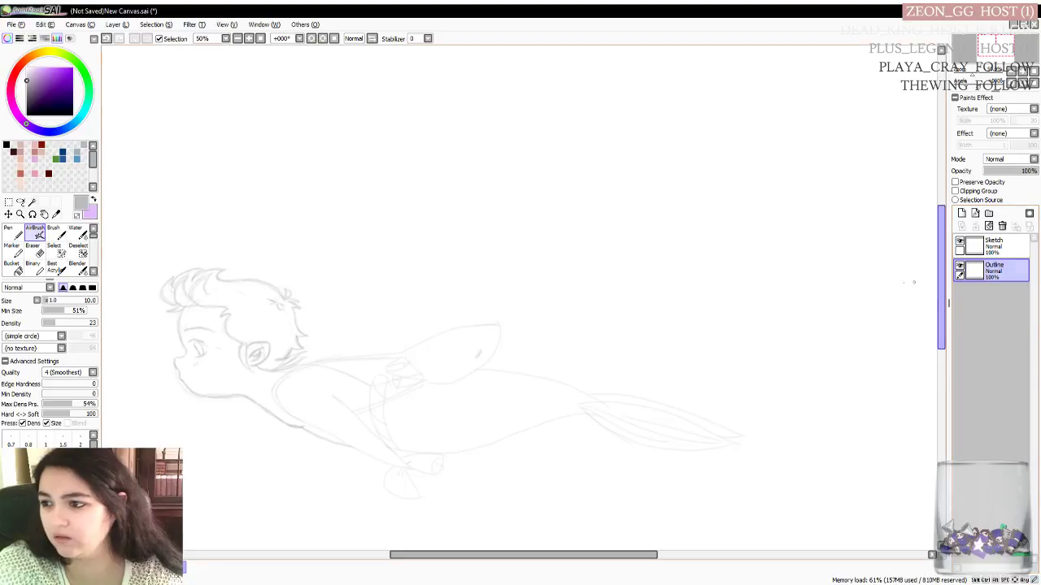
Set up the Pen tool with black as the colour and the stabilizer at S-3
left_click(11, 148)
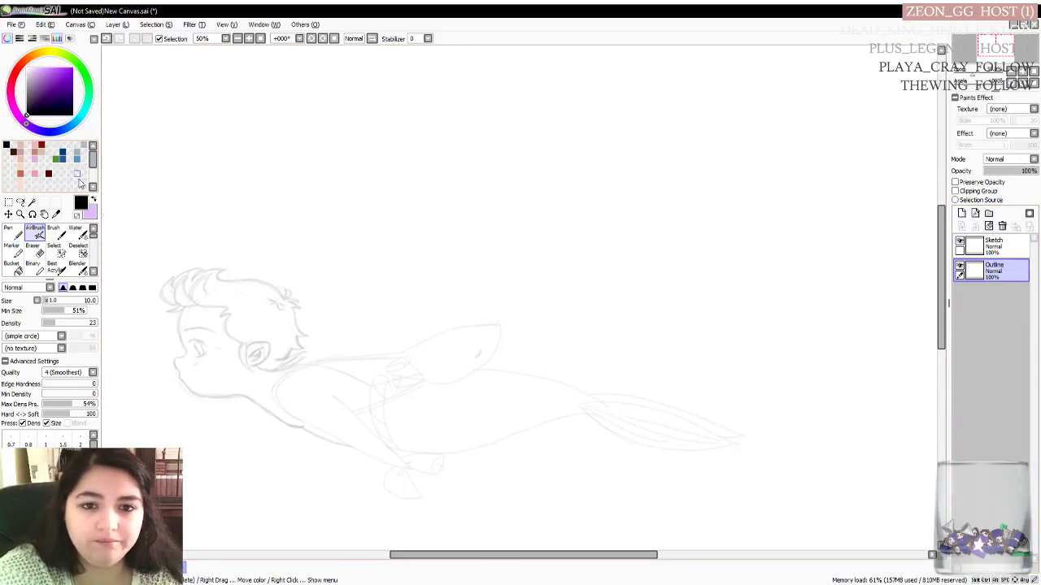
left_click(13, 232)
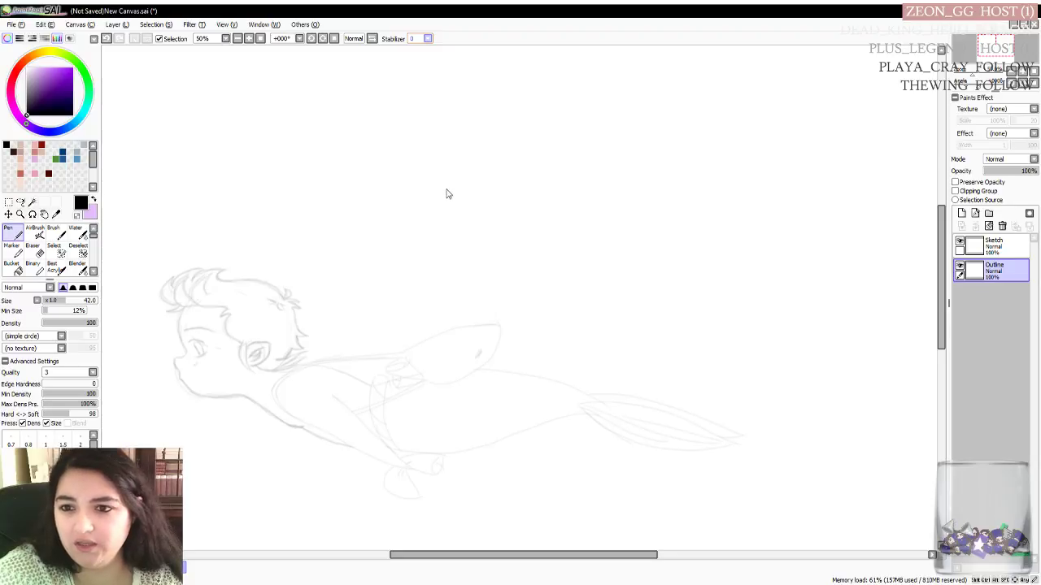
scroll(418, 204, "down", 5)
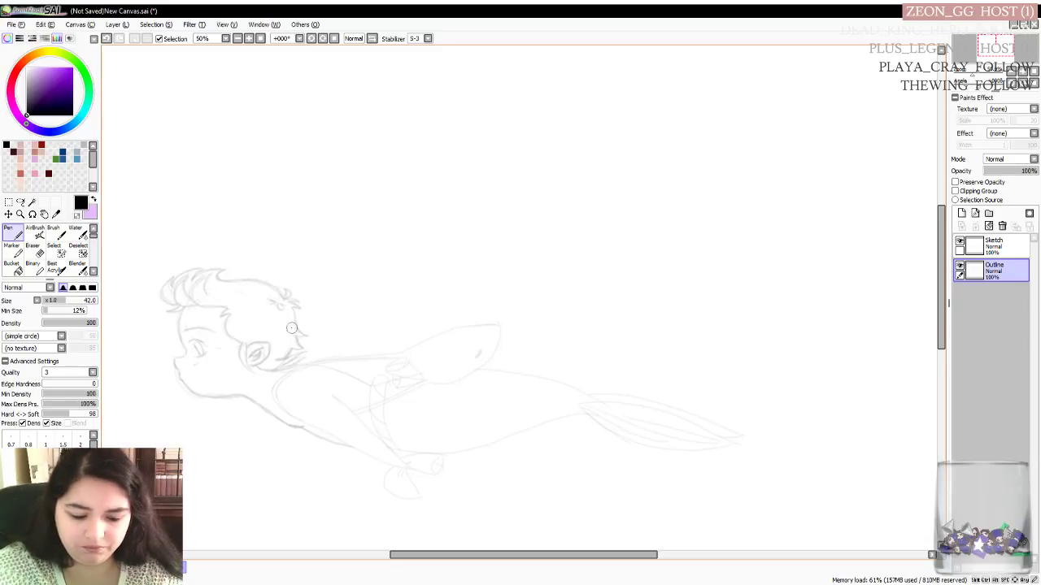
Lower the Sketch layer's opacity to 58%
scroll(293, 331, "up", 3)
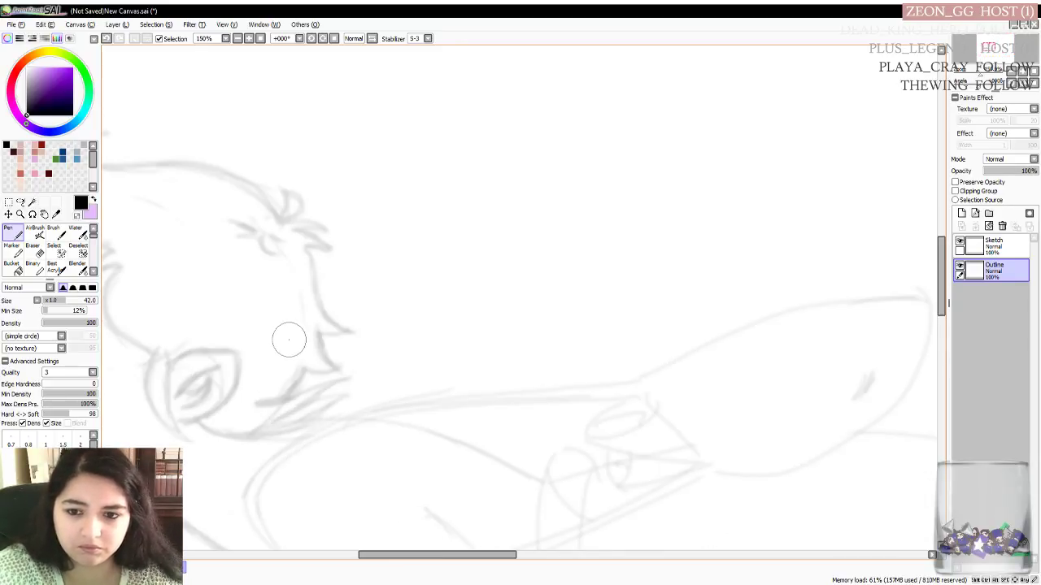
left_click_drag(425, 560, 379, 560)
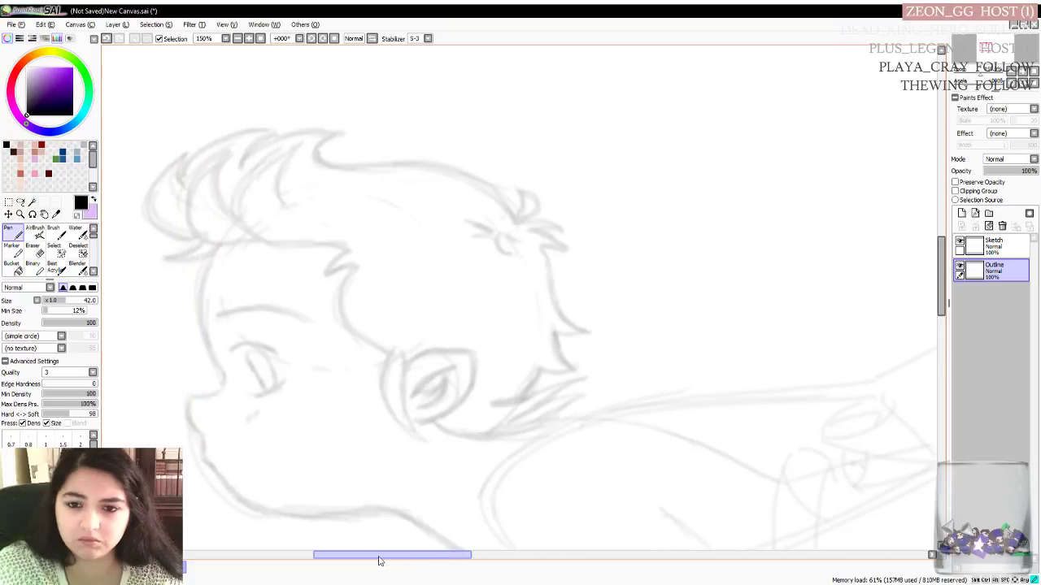
scroll(330, 356, "down", 2)
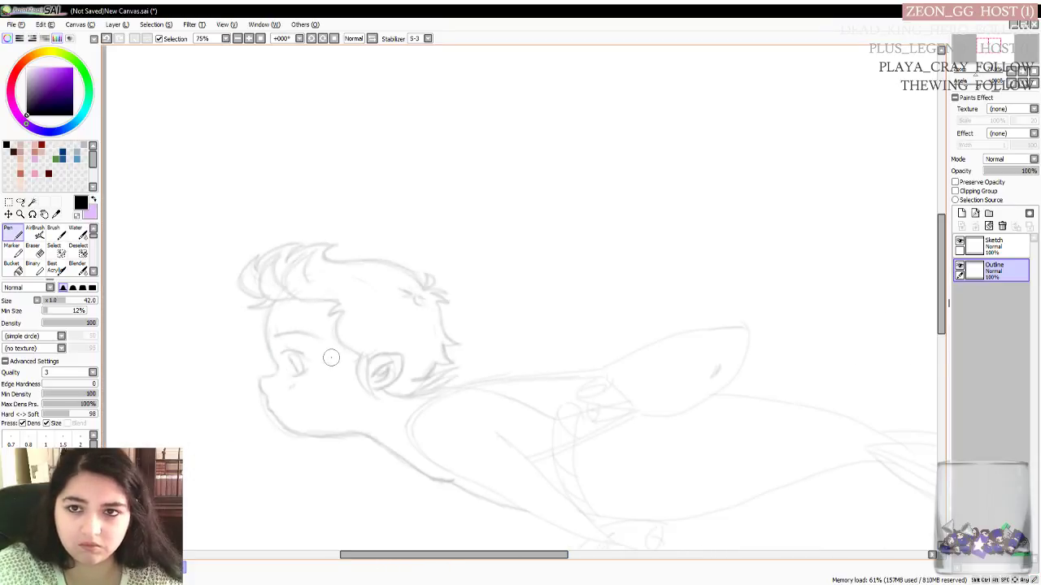
scroll(328, 359, "up", 1)
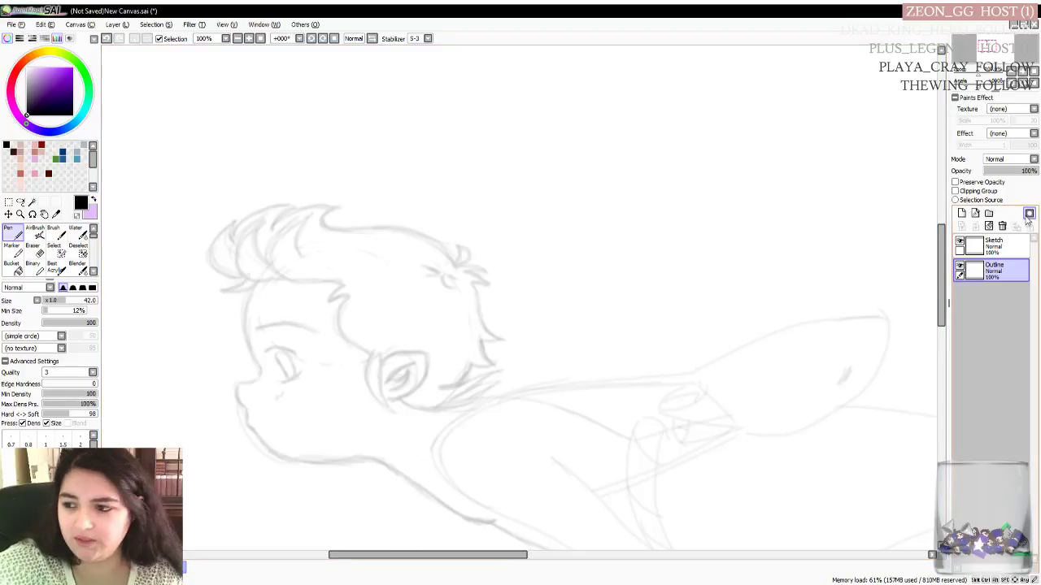
left_click_drag(942, 238, 941, 255)
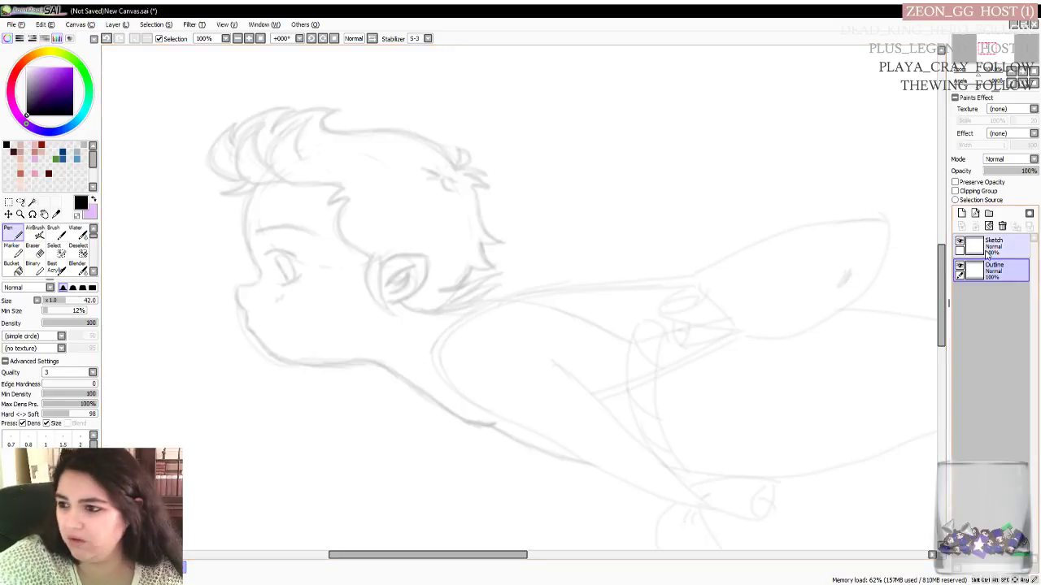
left_click(1013, 246)
left_click_drag(1026, 171, 1018, 173)
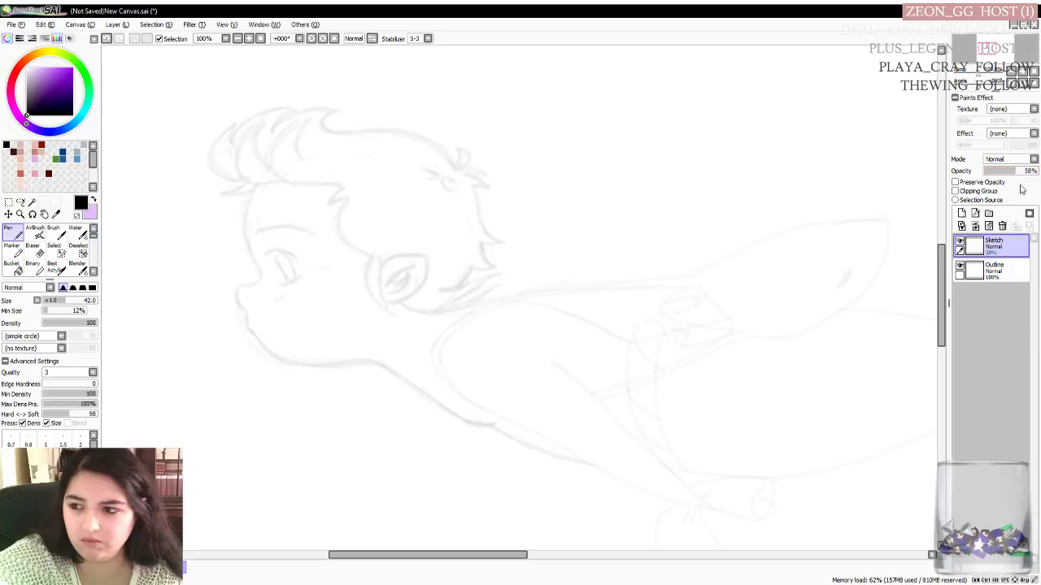
Make the Outline layer active and reduce the pen size to 12
left_click(1008, 271)
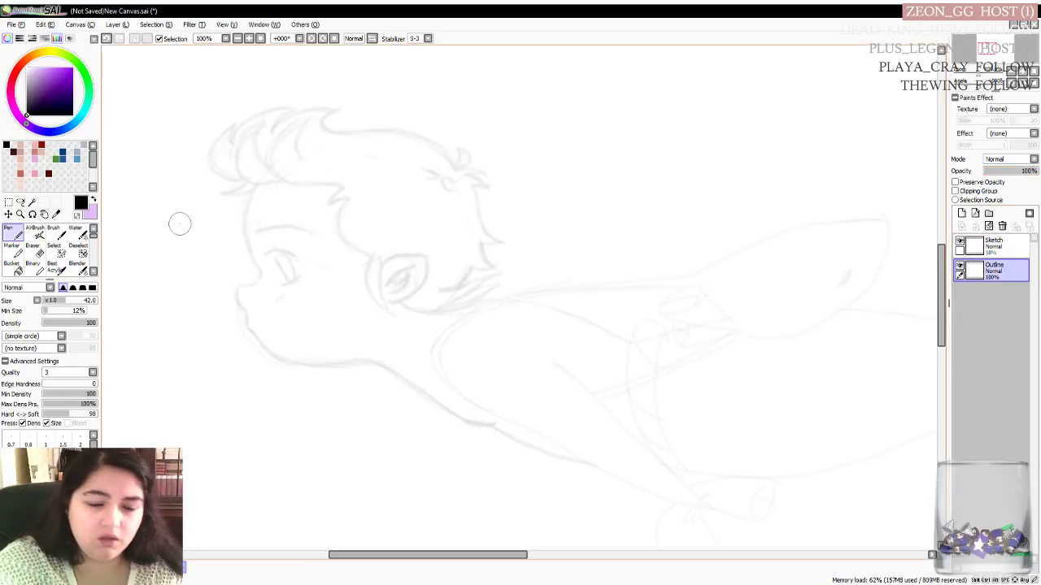
key("bracketleft")
key("bracketleft")
key("bracketleft")
key("bracketleft")
key("bracketleft")
key("bracketleft")
key("bracketleft")
key("bracketleft")
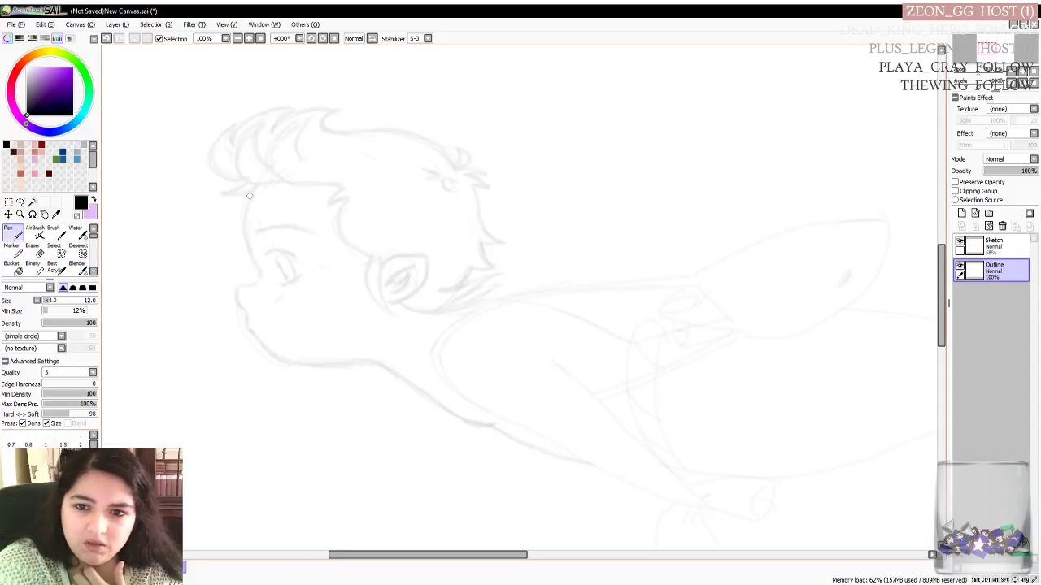
Ink the forehead contour from the hairline down to the nose bridge, redrawing the stroke until it follows the sketch
left_click_drag(254, 187, 246, 237)
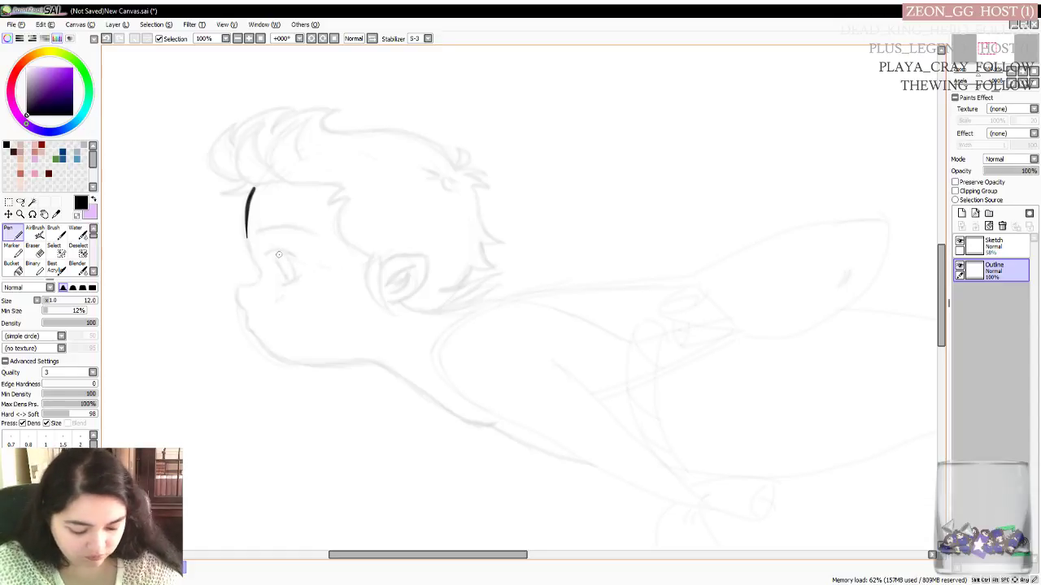
key("ctrl+z")
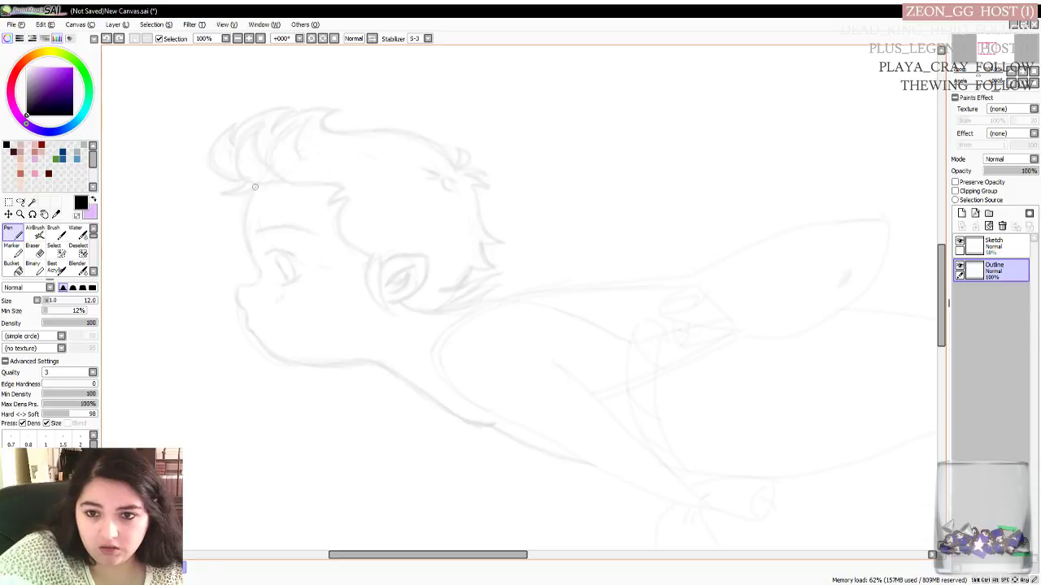
mouse_move(255, 185)
left_mouse_down()
mouse_move(247, 238)
mouse_move(267, 268)
left_mouse_up()
key("ctrl+z")
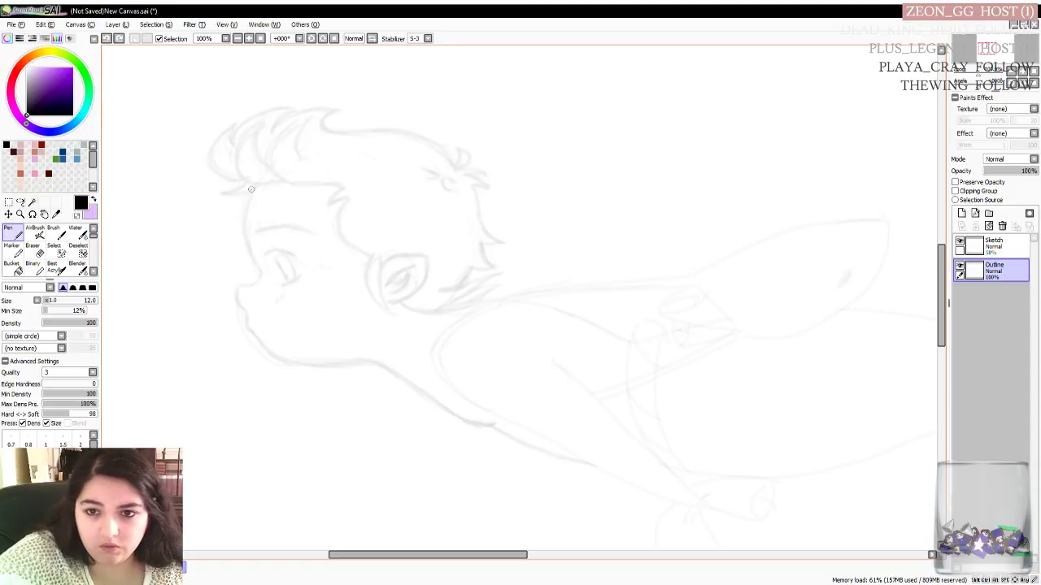
mouse_move(257, 186)
left_mouse_down()
mouse_move(246, 211)
mouse_move(266, 276)
left_mouse_up()
key("ctrl+z")
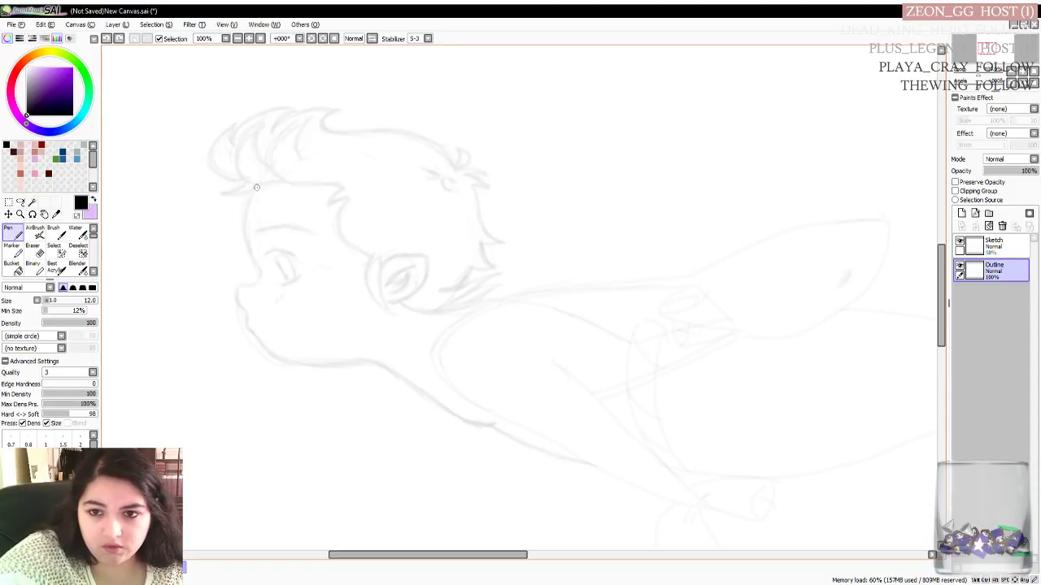
mouse_move(255, 186)
left_mouse_down()
mouse_move(243, 219)
mouse_move(256, 260)
left_mouse_up()
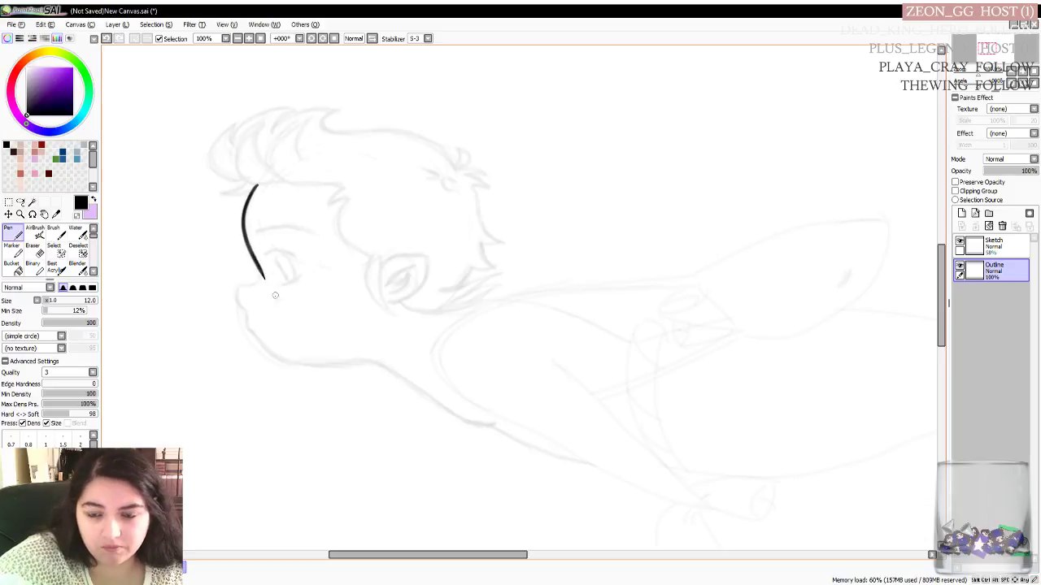
key("ctrl+z")
mouse_move(256, 186)
left_mouse_down()
mouse_move(238, 229)
mouse_move(261, 277)
left_mouse_up()
key("ctrl+z")
mouse_move(257, 184)
left_mouse_down()
mouse_move(244, 234)
mouse_move(259, 275)
left_mouse_up()
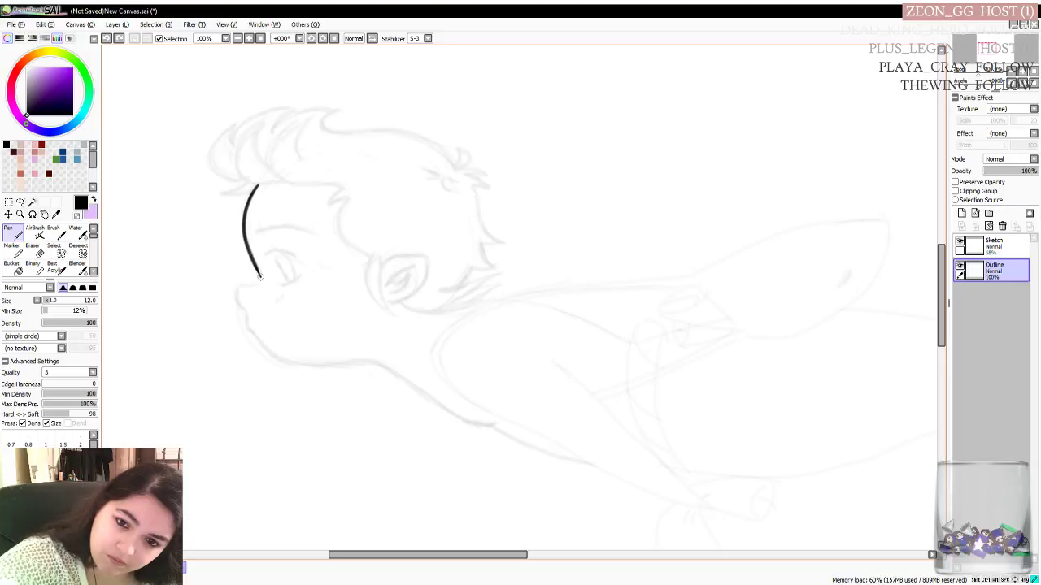
Ink the nose from its bridge out around the rounded tip and back to the upper lip
left_click_drag(260, 275, 239, 285)
key("ctrl+z")
key("ctrl+z")
key("ctrl+z")
key("ctrl+z")
key("ctrl+z")
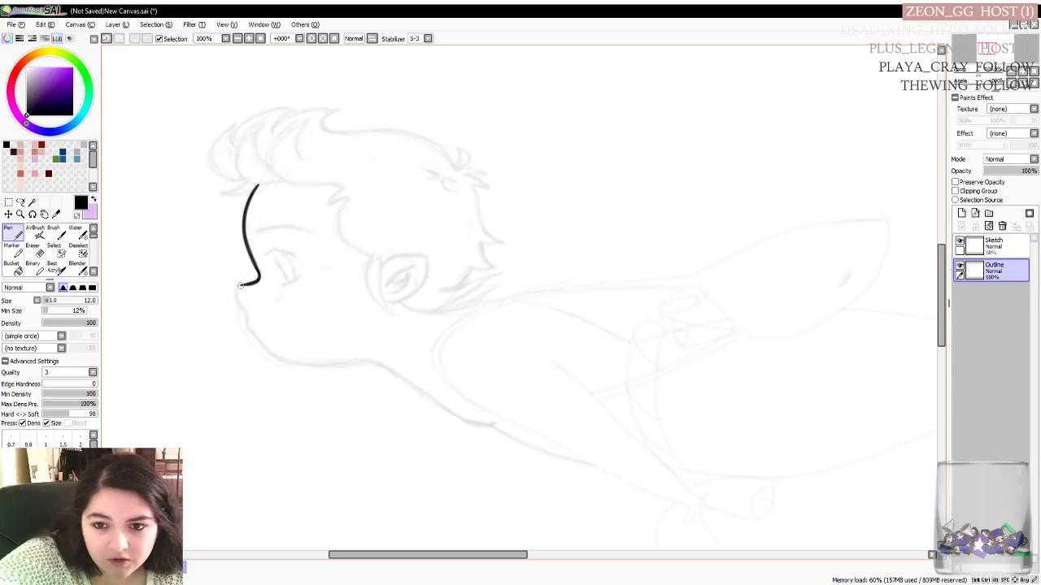
left_click_drag(240, 286, 249, 309)
key("ctrl+z")
key("ctrl+z")
key("ctrl+z")
key("ctrl+z")
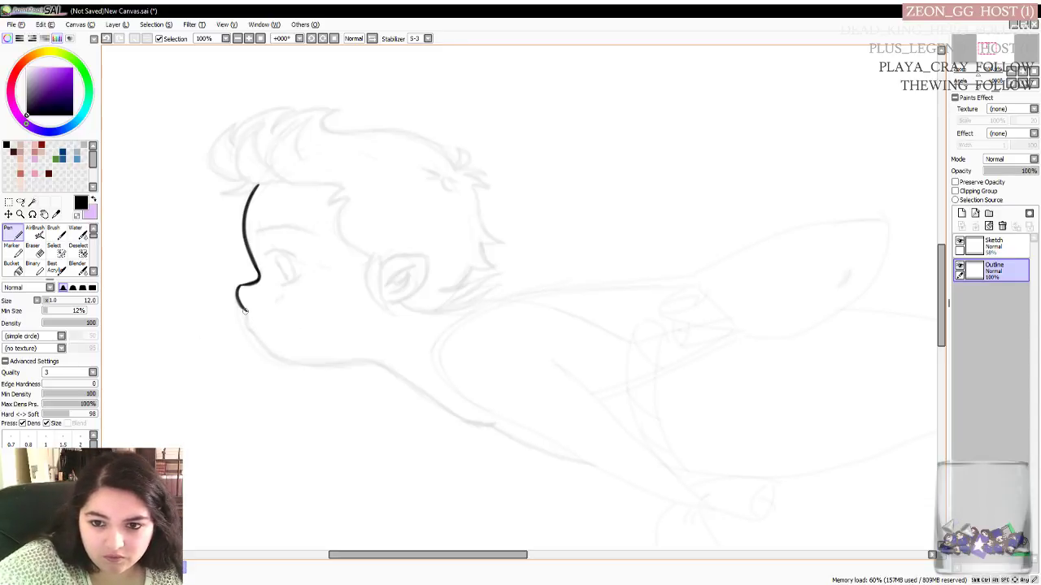
Ink the lips from below the nose to the top of the chin, replacing unsatisfactory strokes
left_click_drag(245, 313, 258, 334)
key("ctrl+z")
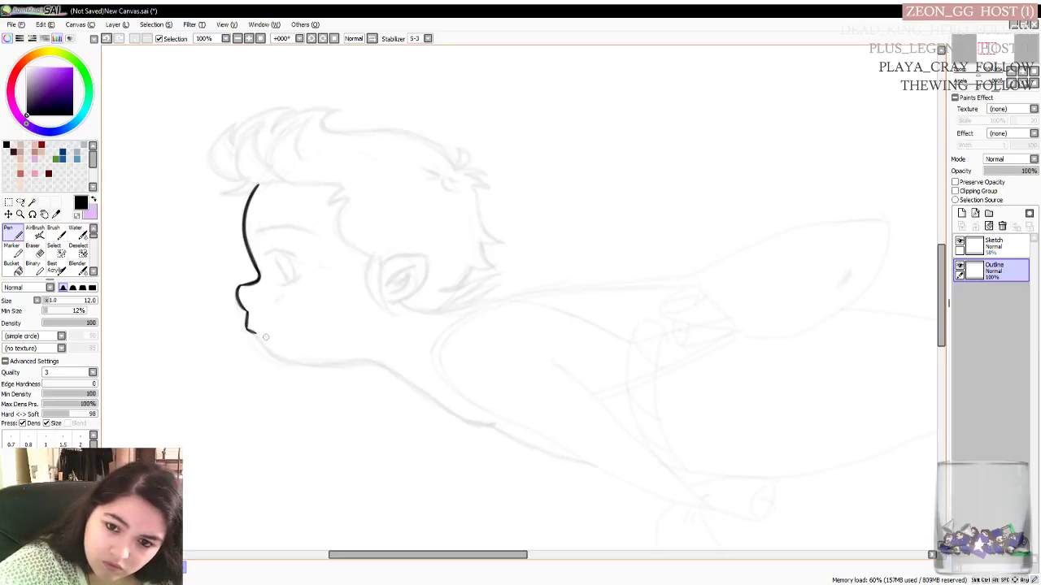
key("ctrl+z")
left_click_drag(248, 326, 254, 333)
key("ctrl+z")
left_click_drag(244, 307, 249, 322)
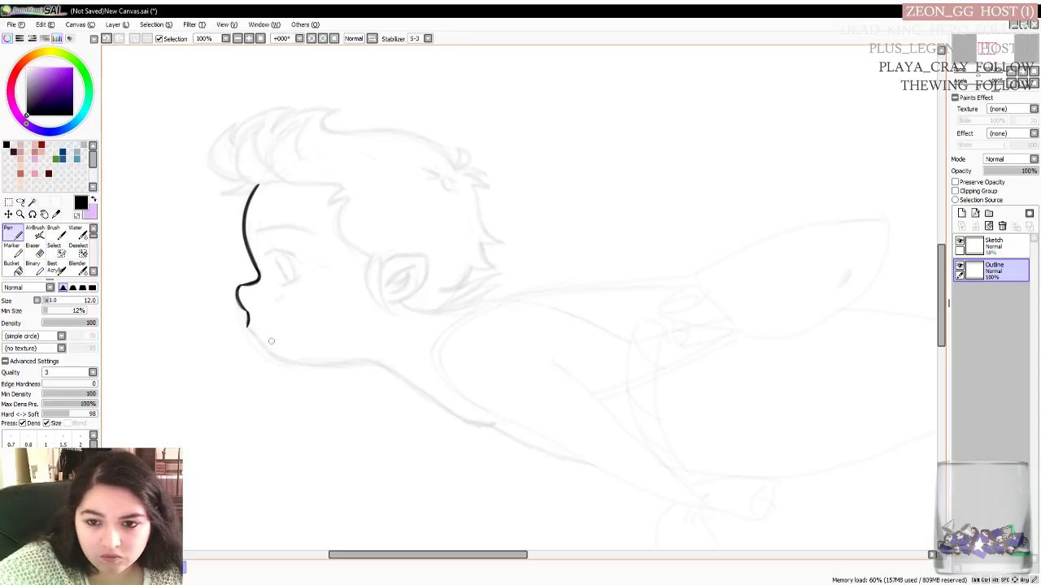
left_click_drag(247, 325, 258, 334)
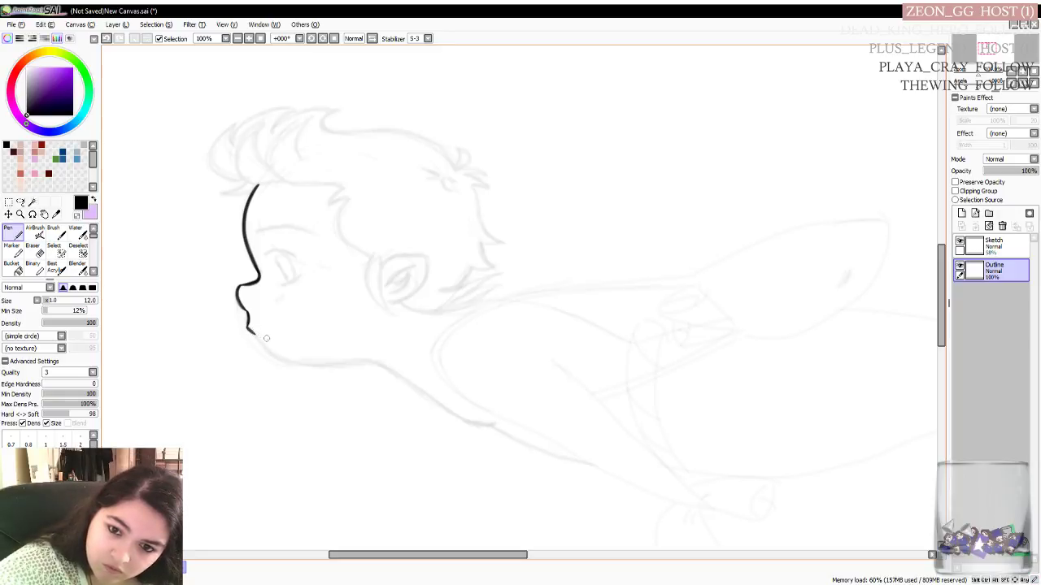
key("ctrl+z")
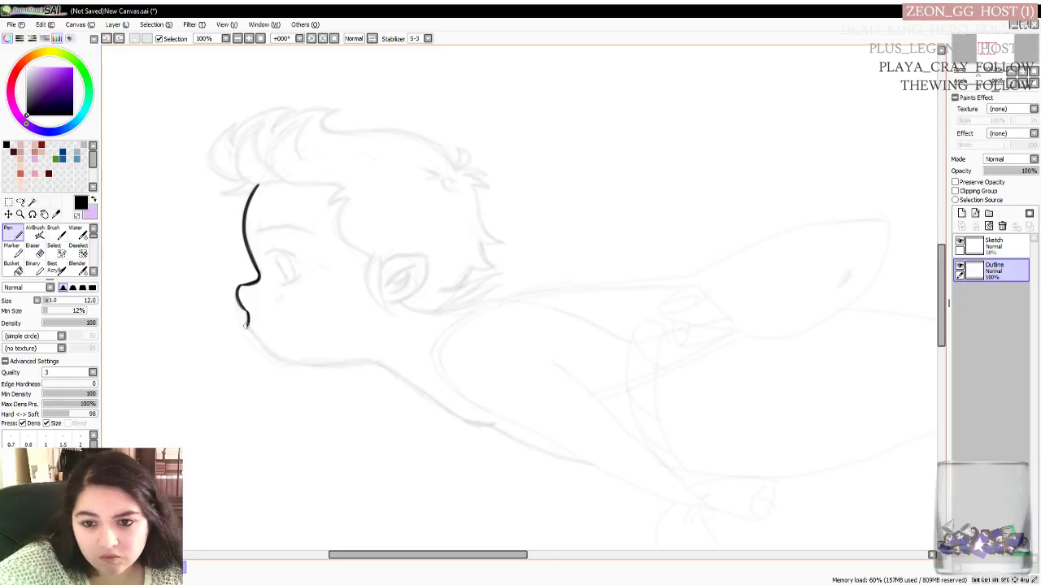
key("ctrl+y")
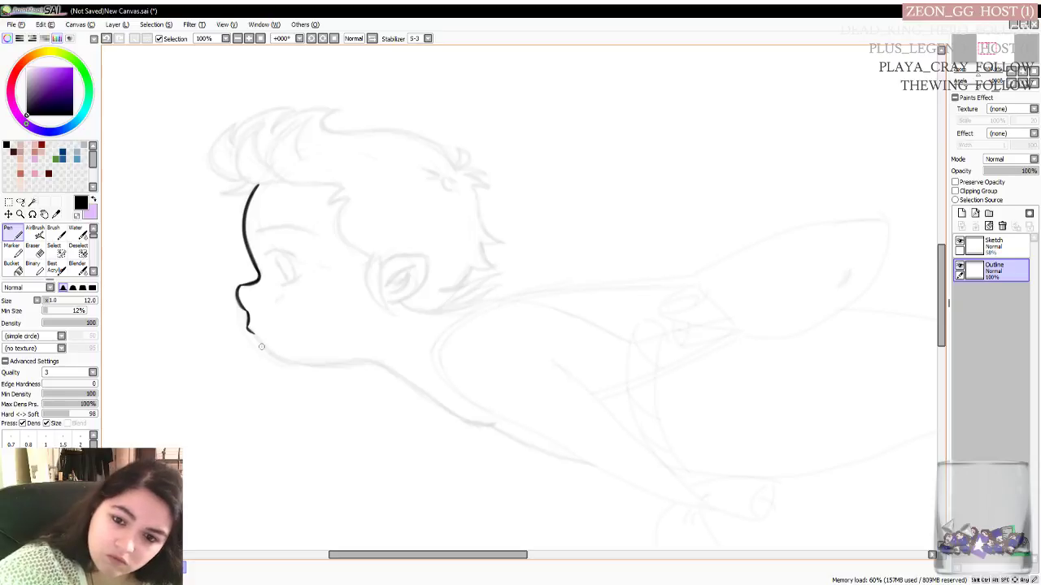
key("ctrl+z")
key("ctrl+z")
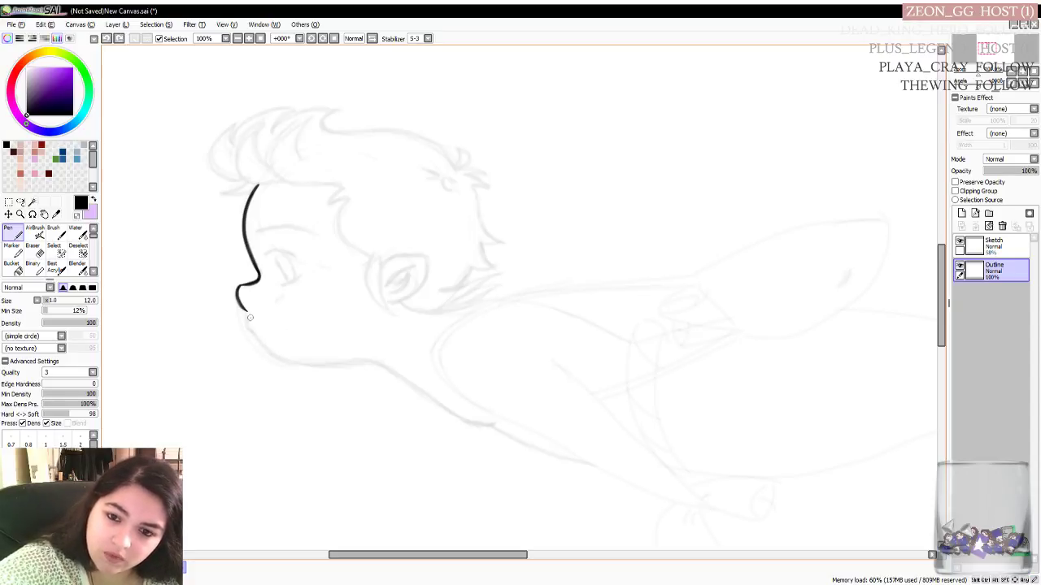
left_click_drag(246, 311, 256, 332)
key("ctrl+z")
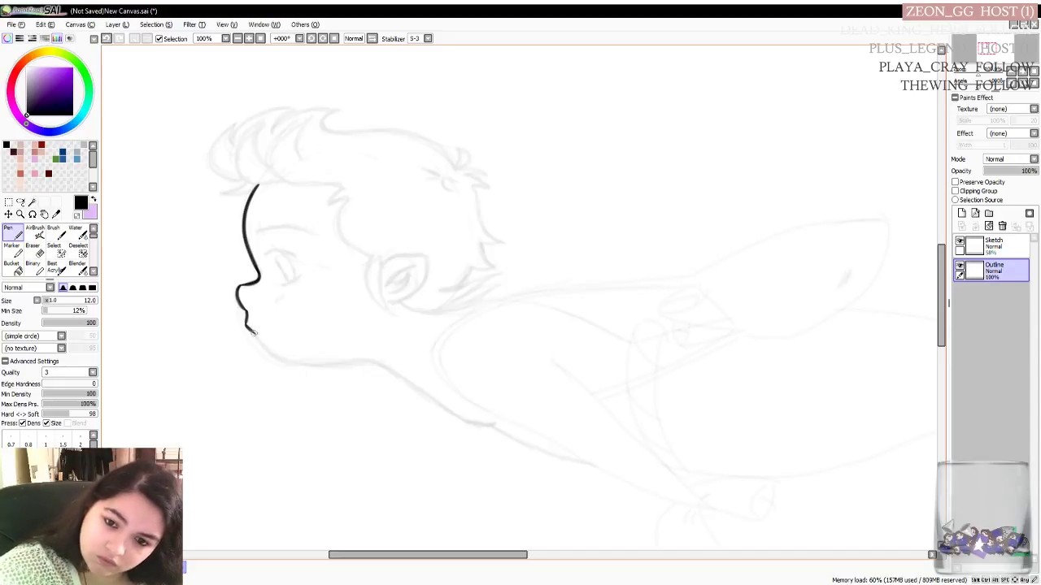
Ink the chin and jaw in one smooth curve from below the lips to the start of the neck
left_click_drag(253, 333, 296, 366)
key("ctrl+z")
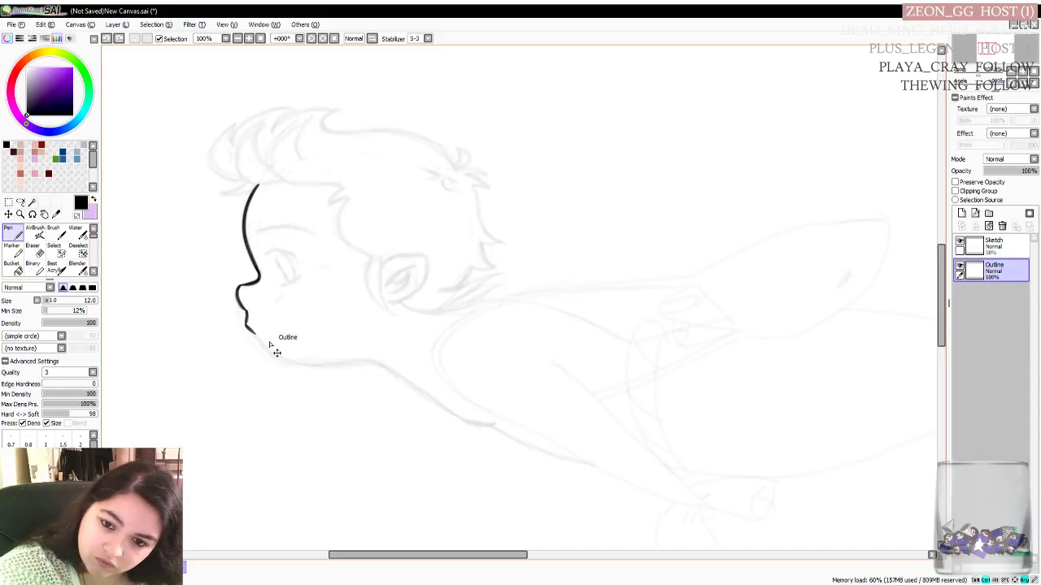
mouse_move(254, 333)
left_mouse_down()
mouse_move(291, 366)
mouse_move(351, 372)
left_mouse_up()
key("ctrl+z")
mouse_move(253, 333)
left_mouse_down()
mouse_move(307, 364)
mouse_move(379, 372)
left_mouse_up()
key("ctrl+z")
mouse_move(254, 334)
left_mouse_down()
mouse_move(279, 357)
mouse_move(378, 371)
left_mouse_up()
key("ctrl+z")
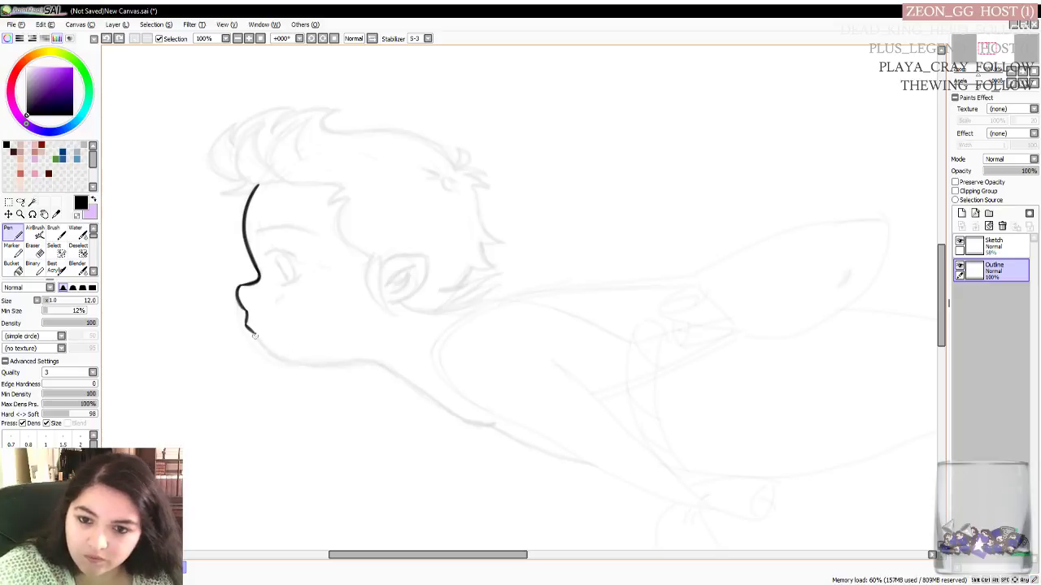
mouse_move(254, 333)
left_mouse_down()
mouse_move(289, 359)
mouse_move(342, 362)
left_mouse_up()
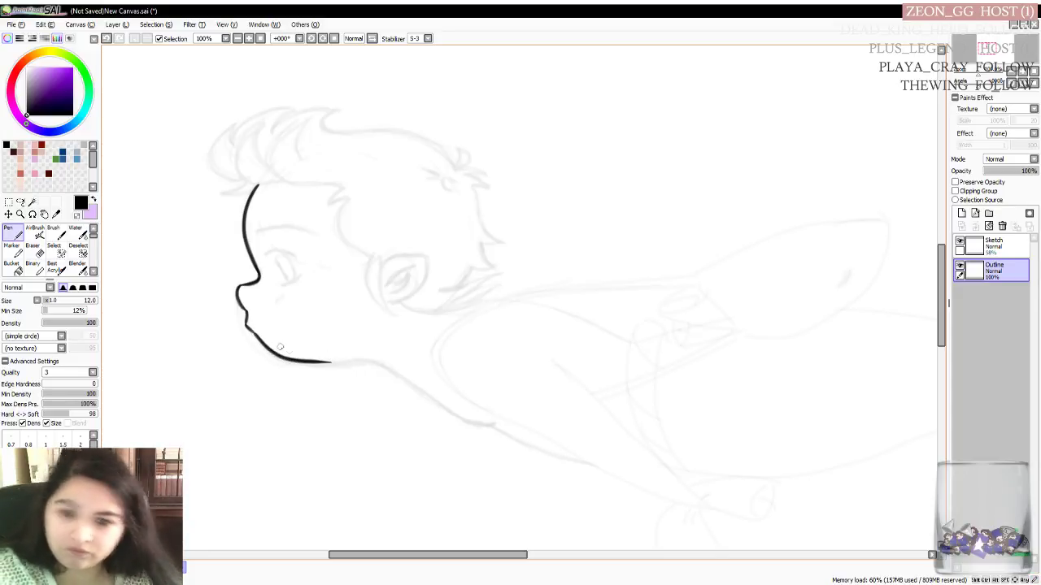
key("ctrl+z")
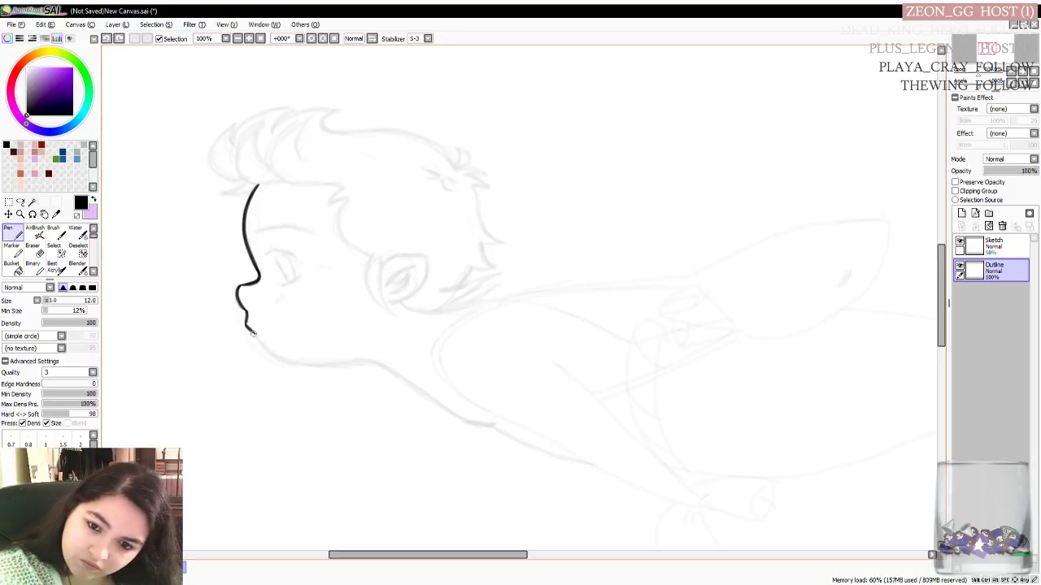
mouse_move(252, 333)
left_mouse_down()
mouse_move(279, 360)
mouse_move(267, 352)
mouse_move(307, 365)
mouse_move(382, 366)
left_mouse_up()
key("ctrl+z")
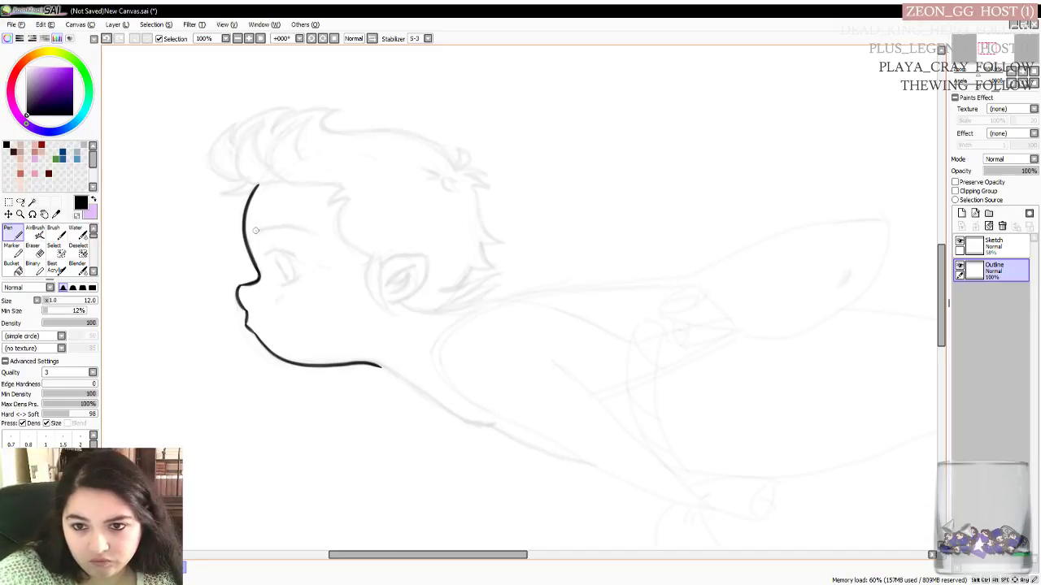
Ink the eyebrow as a closed tapered arch above the eye, replacing the first stroke with a shorter one
left_click_drag(256, 230, 317, 231)
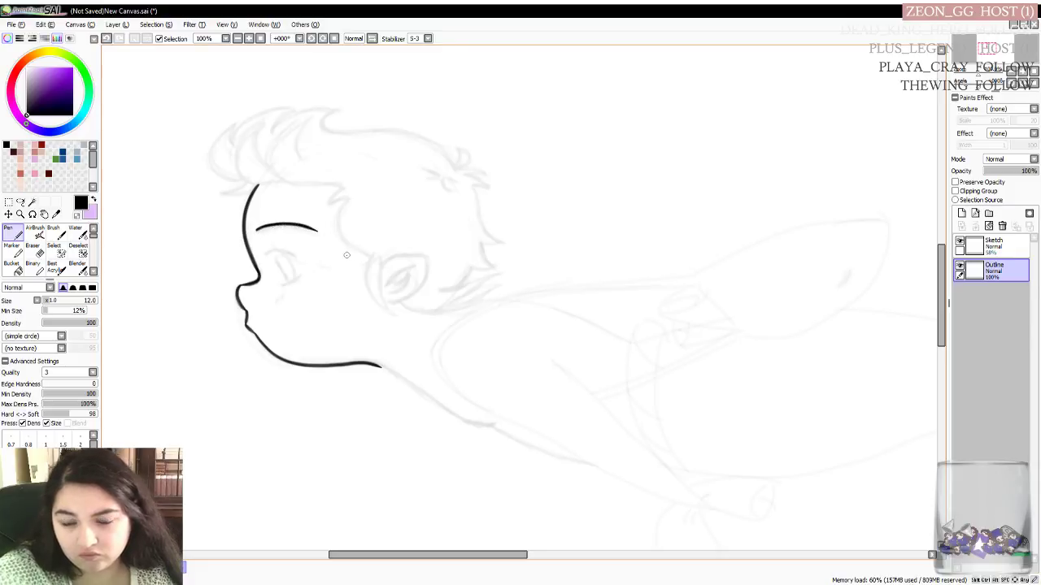
key("ctrl+z")
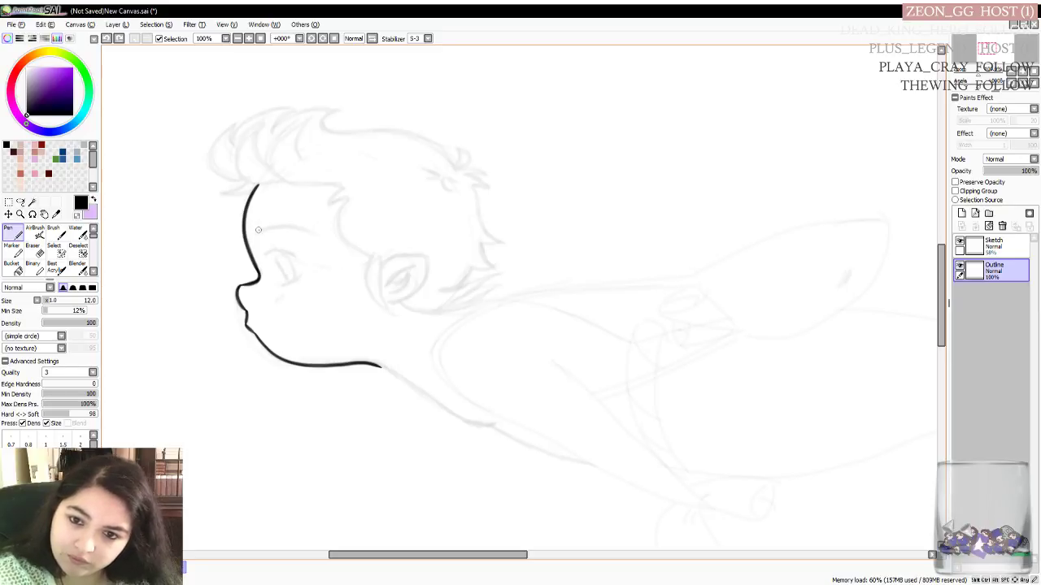
left_click_drag(255, 230, 309, 232)
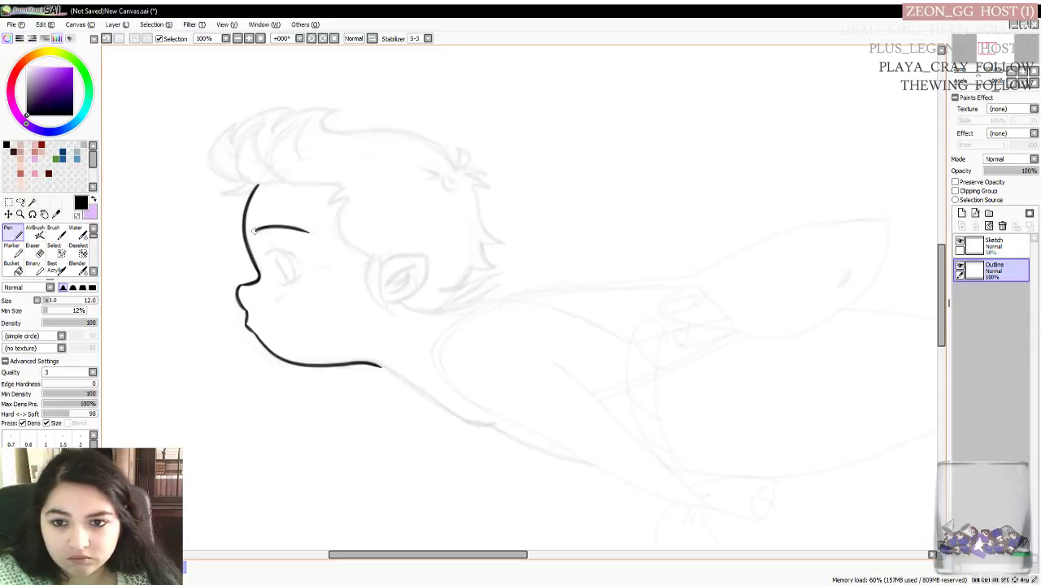
mouse_move(255, 231)
left_mouse_down()
mouse_move(307, 221)
mouse_move(309, 232)
left_mouse_up()
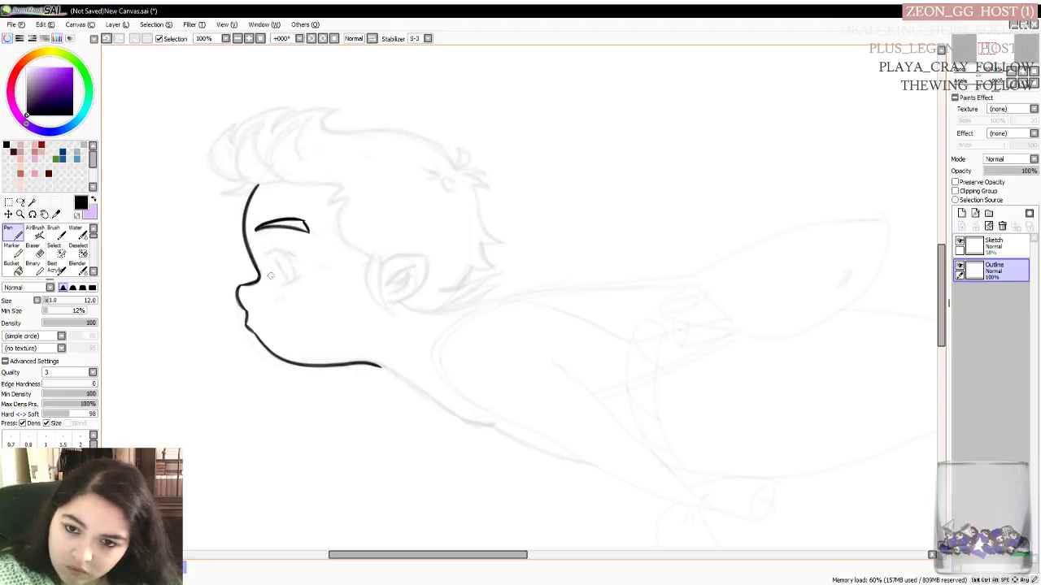
Ink the iris as a narrow slanted oval, redrawing its outer curve until it follows the sketch
mouse_move(275, 258)
left_mouse_down()
mouse_move(297, 282)
mouse_move(286, 278)
left_mouse_up()
key("ctrl+z")
key("ctrl+z")
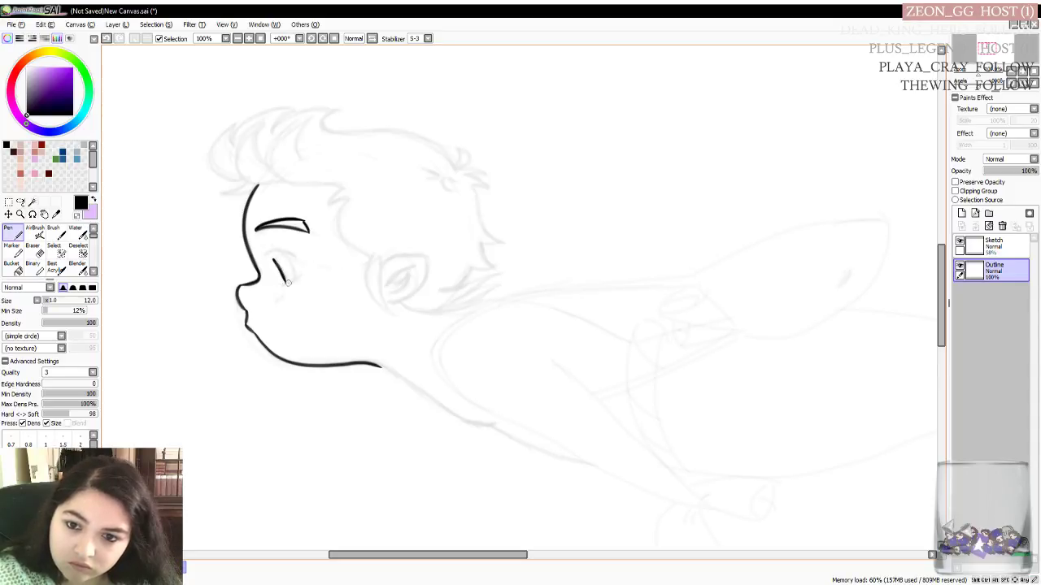
left_click_drag(273, 254, 295, 273)
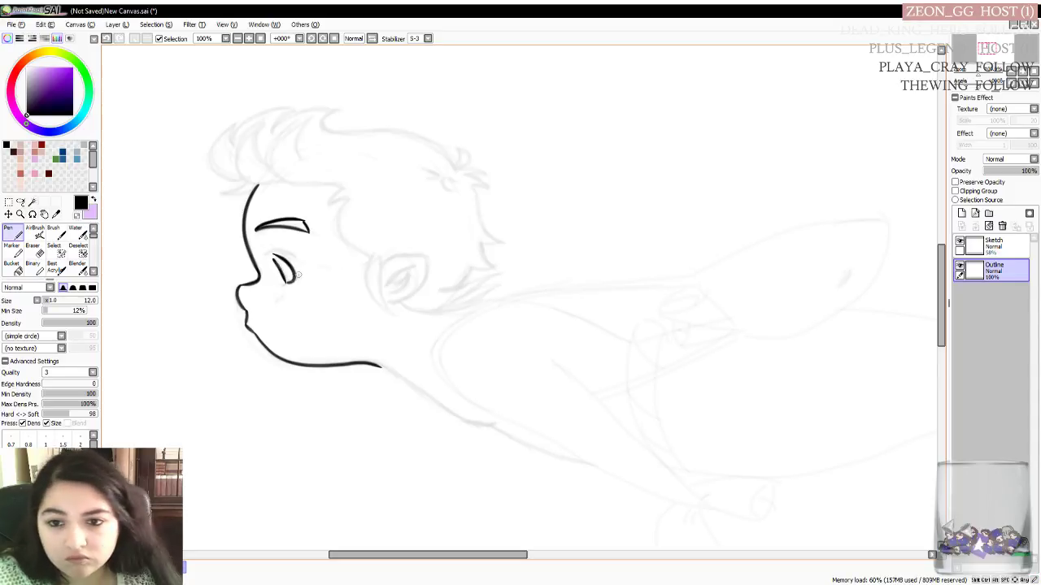
key("ctrl+z")
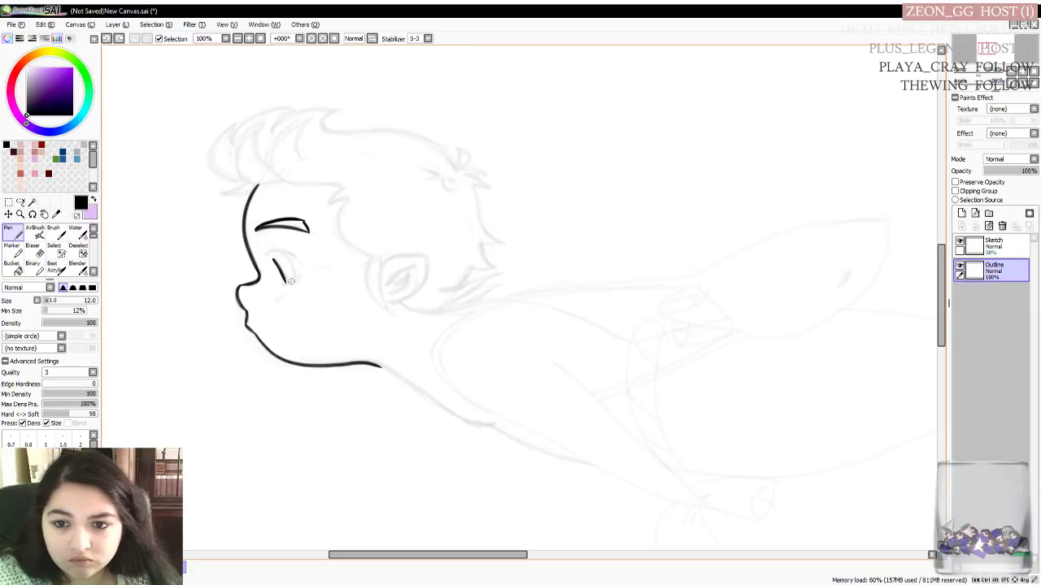
left_click_drag(271, 253, 293, 276)
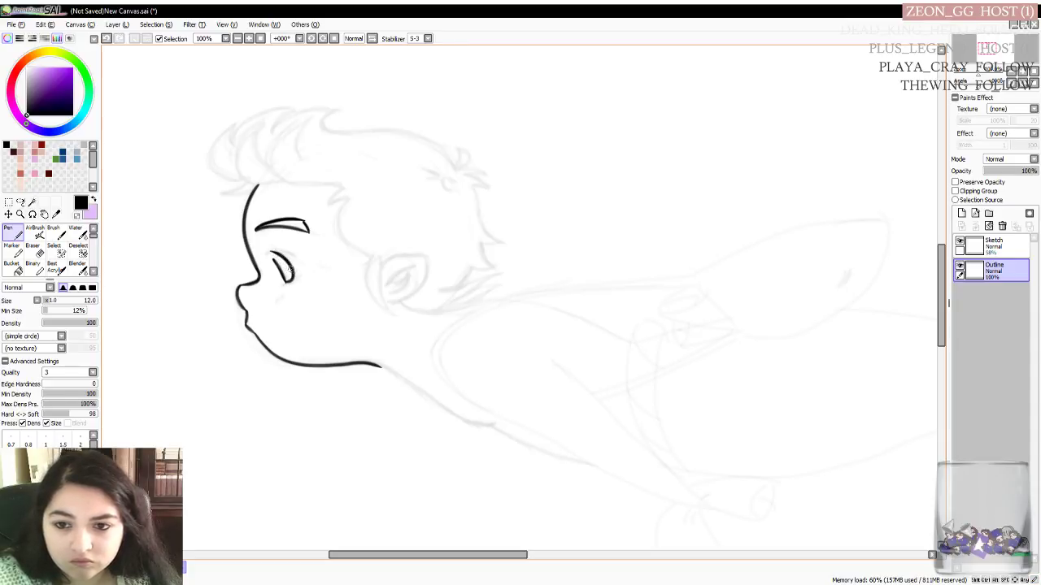
key("ctrl+z")
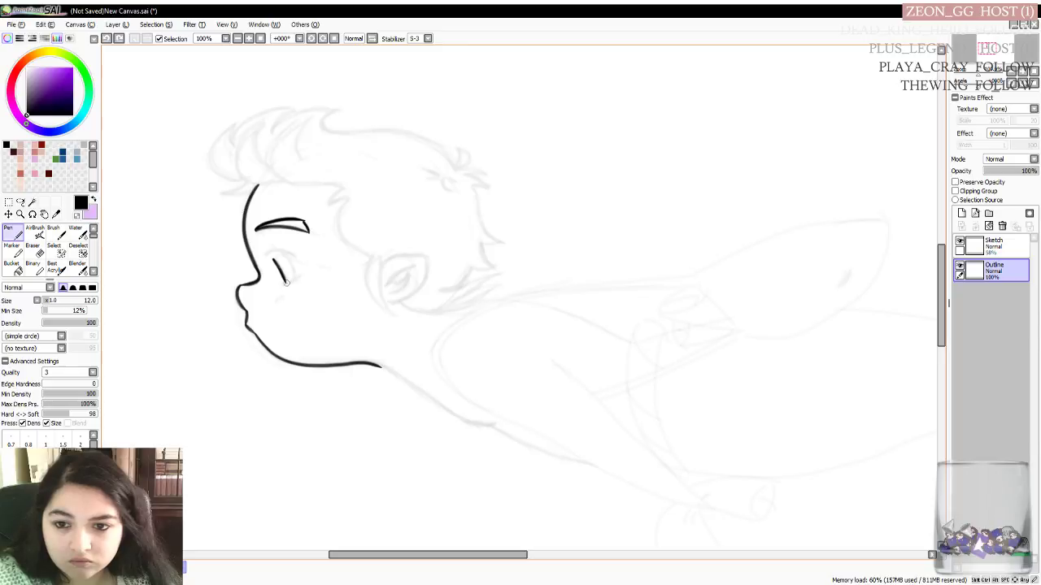
left_click_drag(273, 254, 294, 277)
key("ctrl+z")
left_click_drag(286, 281, 279, 257)
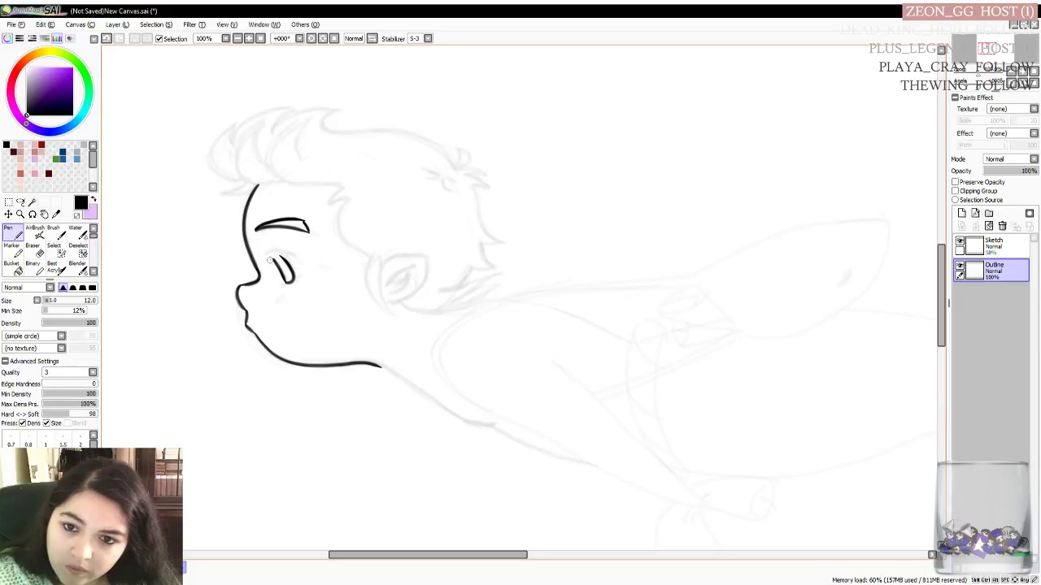
Close the top of the iris and ink a thin arched upper eyelid over it, replacing unsatisfactory strokes
mouse_move(266, 256)
left_mouse_down()
mouse_move(297, 259)
mouse_move(277, 256)
mouse_move(289, 255)
left_mouse_up()
key("ctrl+z")
key("ctrl+z")
key("ctrl+z")
key("ctrl+z")
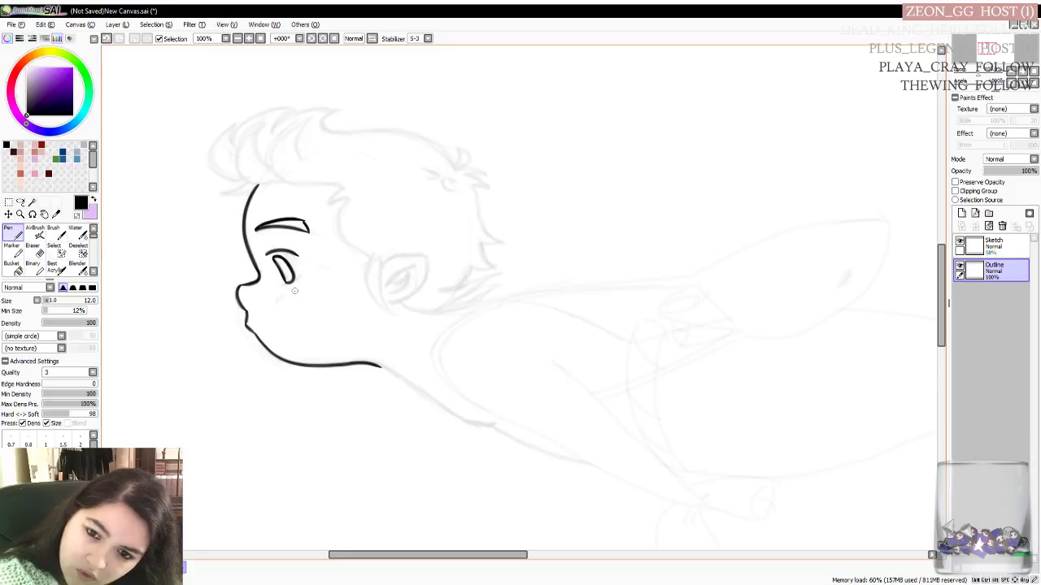
Ink the short lower eyelid line beneath the iris, extending it slightly past the outer corner
left_click_drag(281, 286, 294, 276)
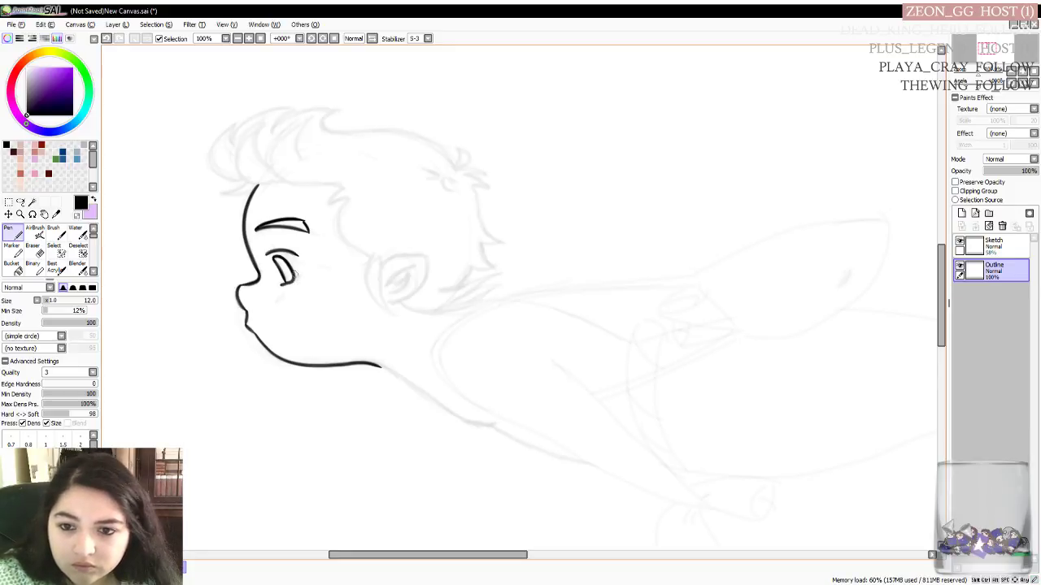
key("ctrl+z")
key("ctrl+y")
key("ctrl+z")
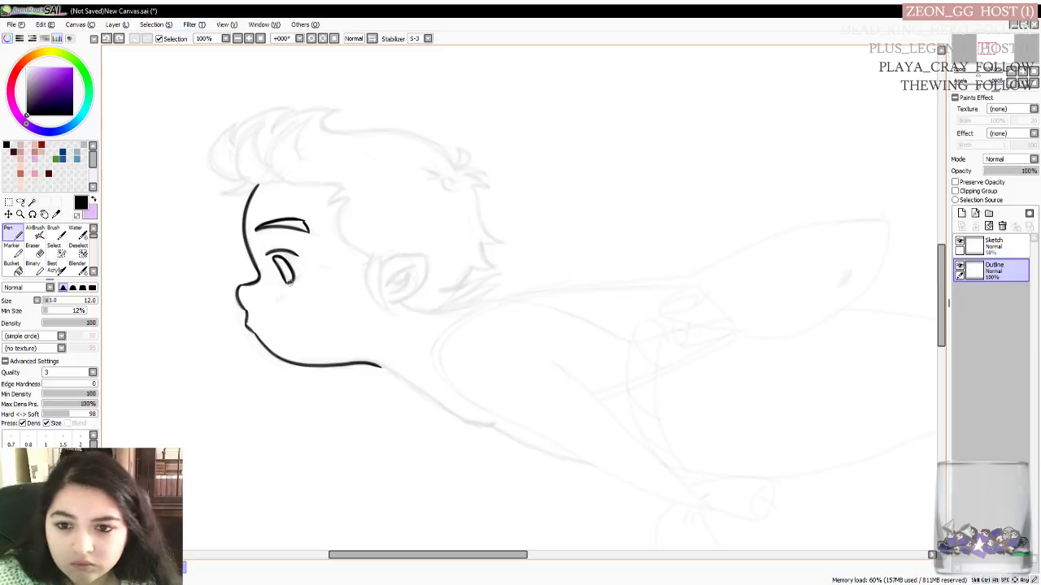
key("ctrl+y")
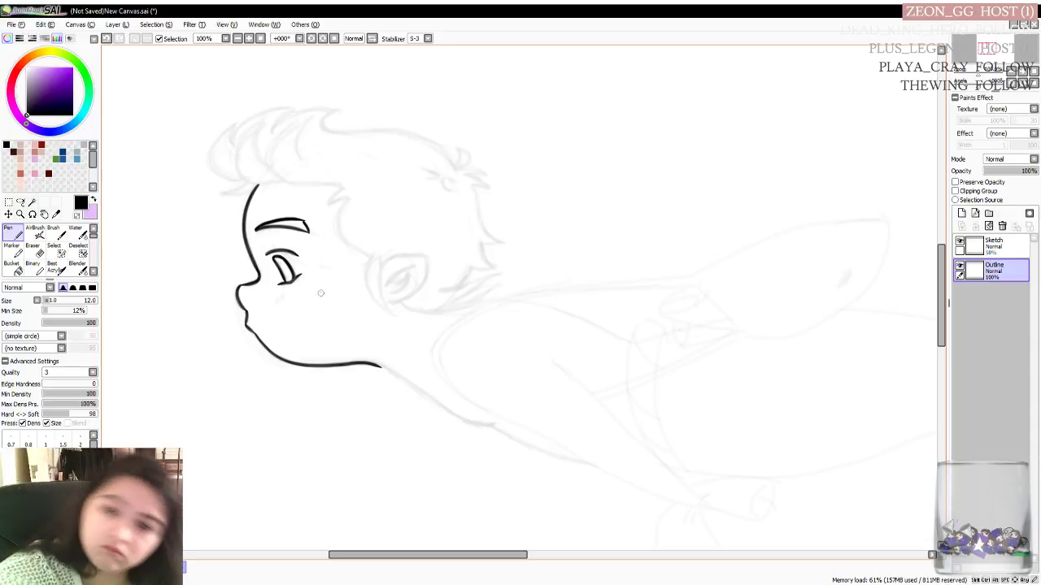
Thicken the upper eyelid into a bold tapered lash line, redoing strokes until the arch is smooth
left_click_drag(294, 253, 303, 264)
key("ctrl+z")
left_click_drag(265, 254, 278, 252)
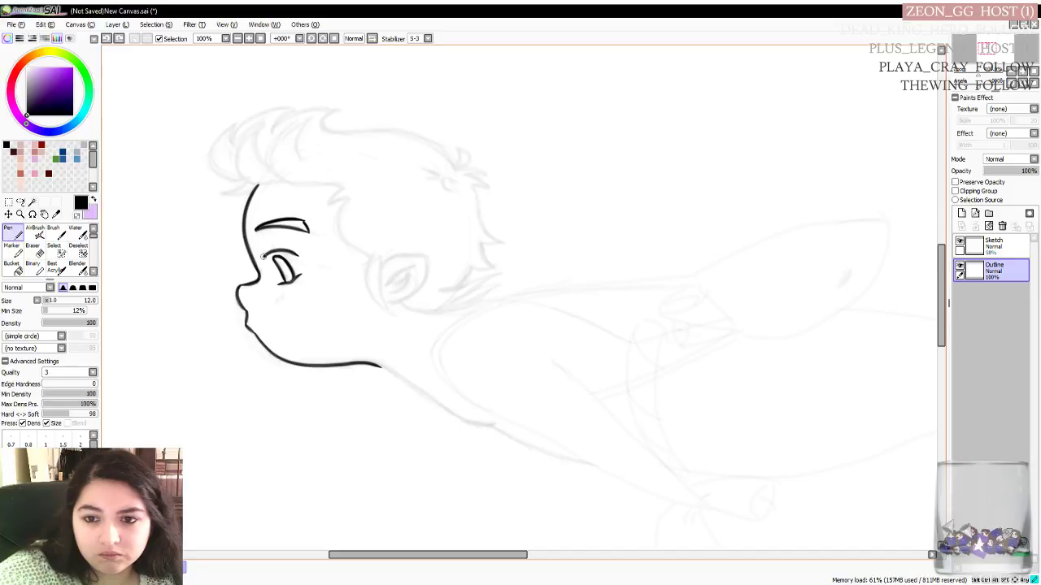
key("ctrl+z")
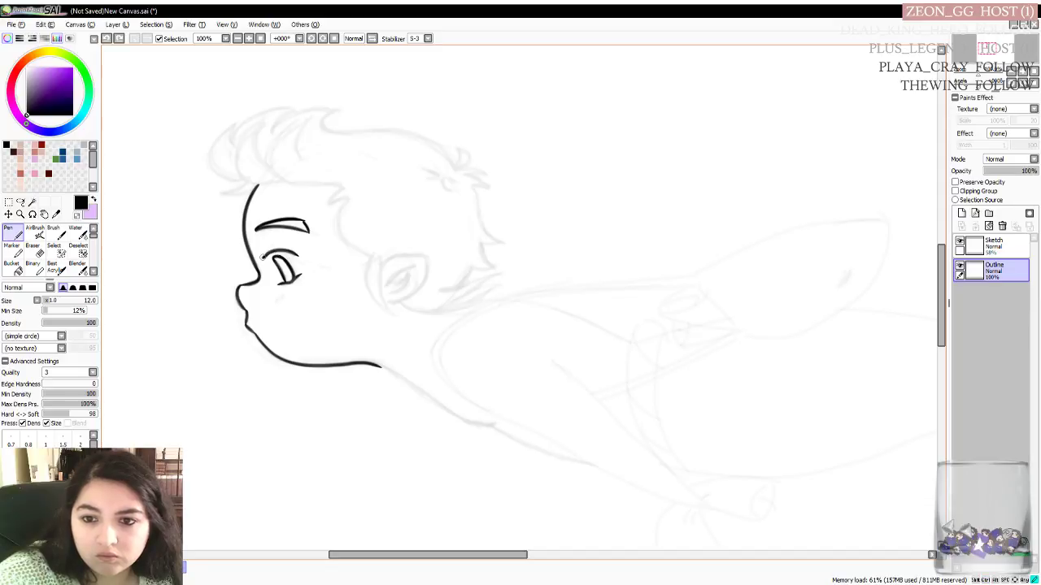
left_click_drag(262, 257, 298, 254)
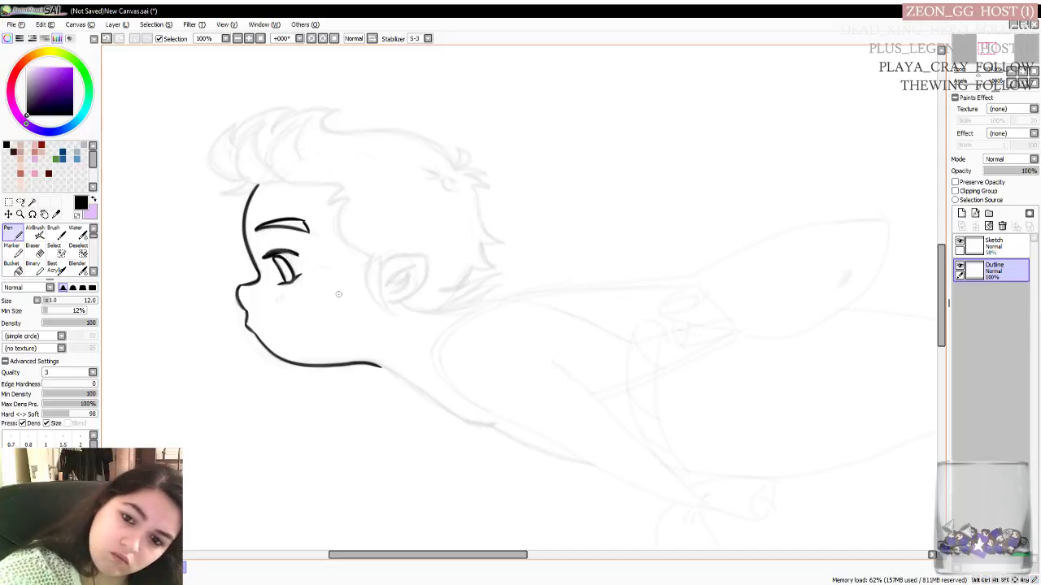
key("ctrl+z")
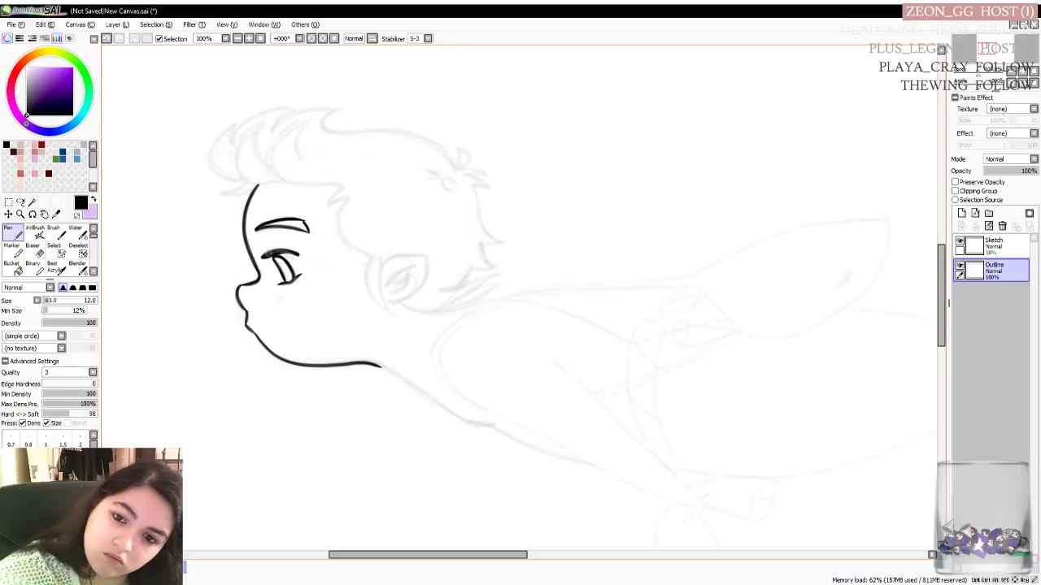
left_click_drag(266, 253, 295, 254)
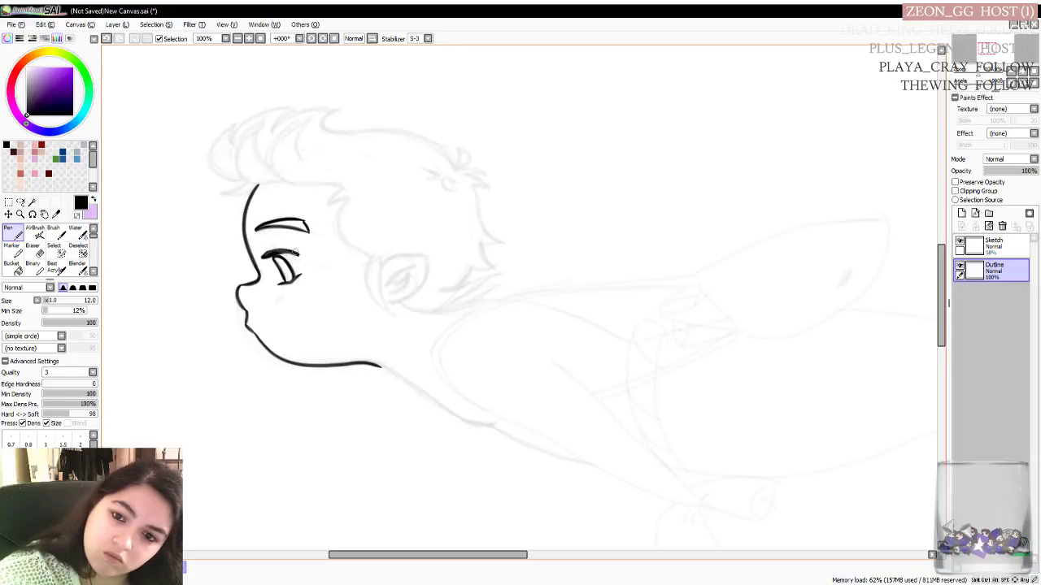
left_click_drag(272, 253, 296, 253)
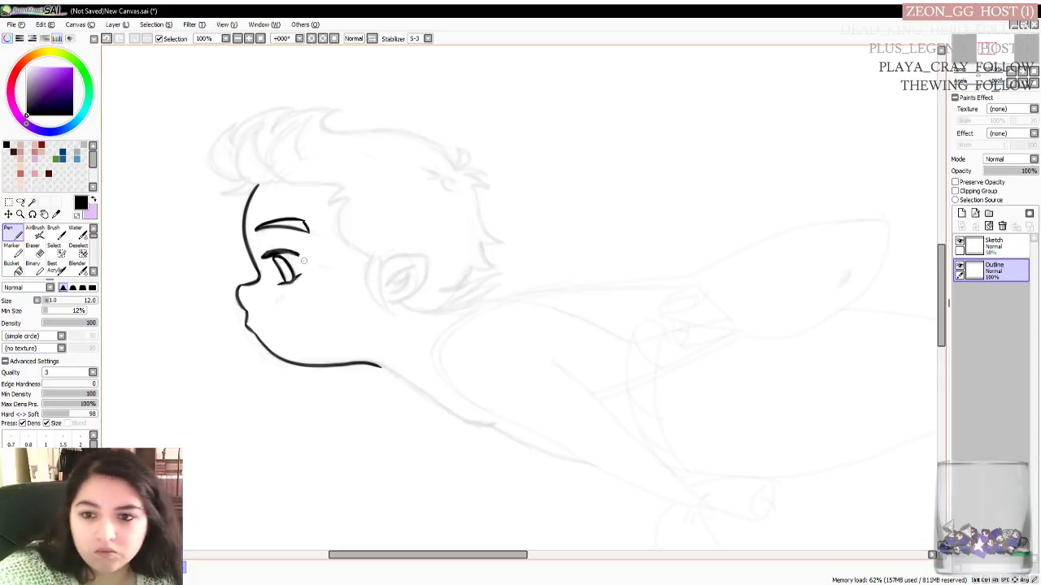
key("ctrl+shift")
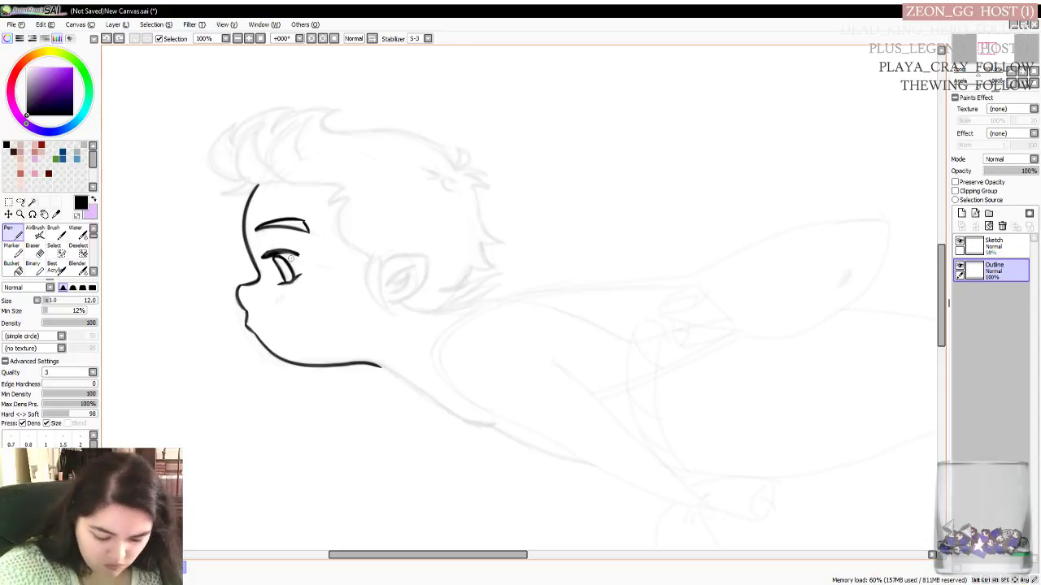
key("ctrl+z")
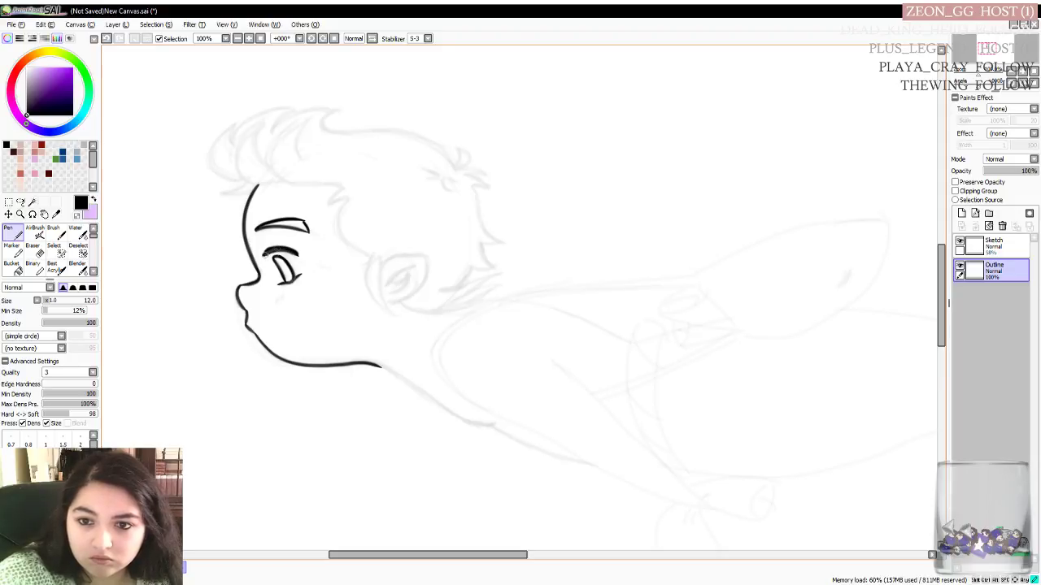
left_click_drag(264, 254, 303, 254)
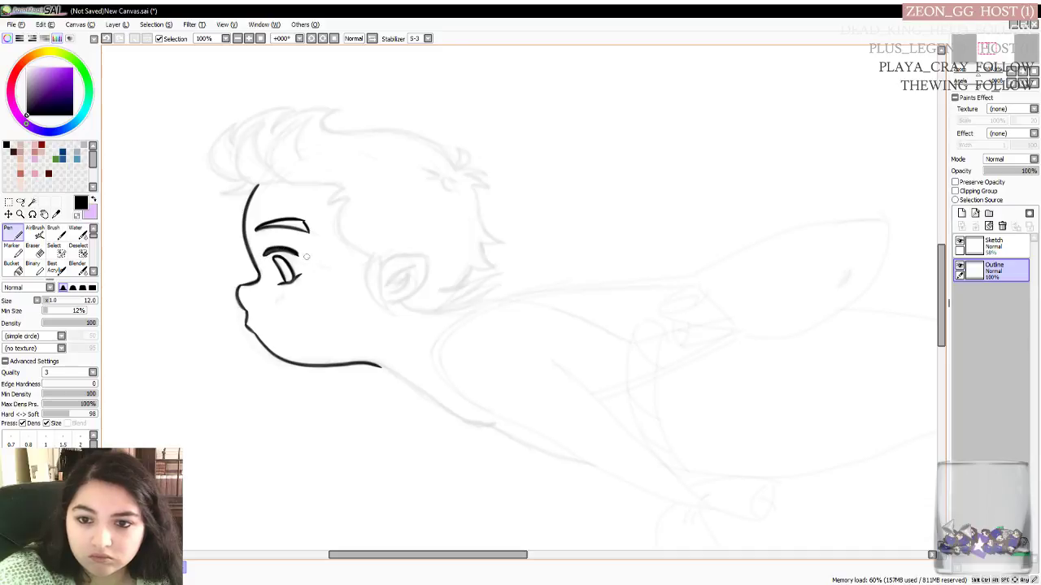
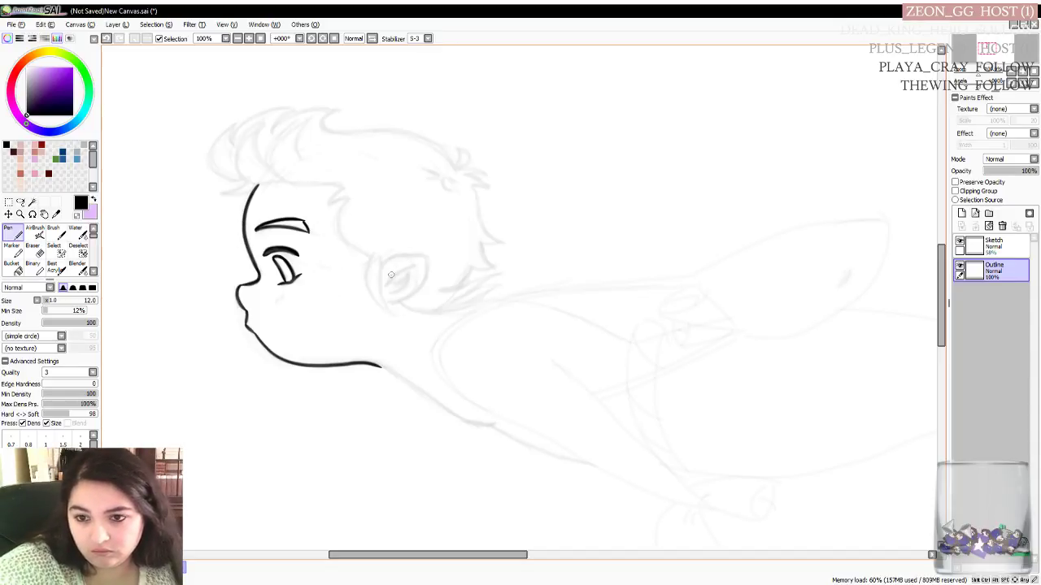
Ink the ear's outer contour from its upper front edge to the pointed tip and back down to the lobe
left_click_drag(420, 556, 441, 556)
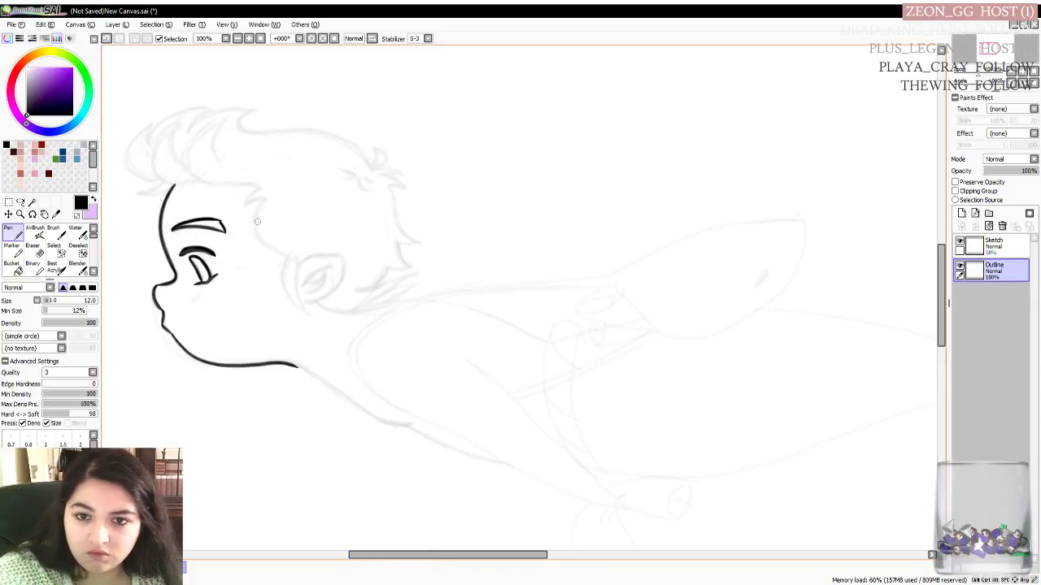
mouse_move(293, 272)
left_mouse_down()
mouse_move(304, 260)
mouse_move(346, 257)
left_mouse_up()
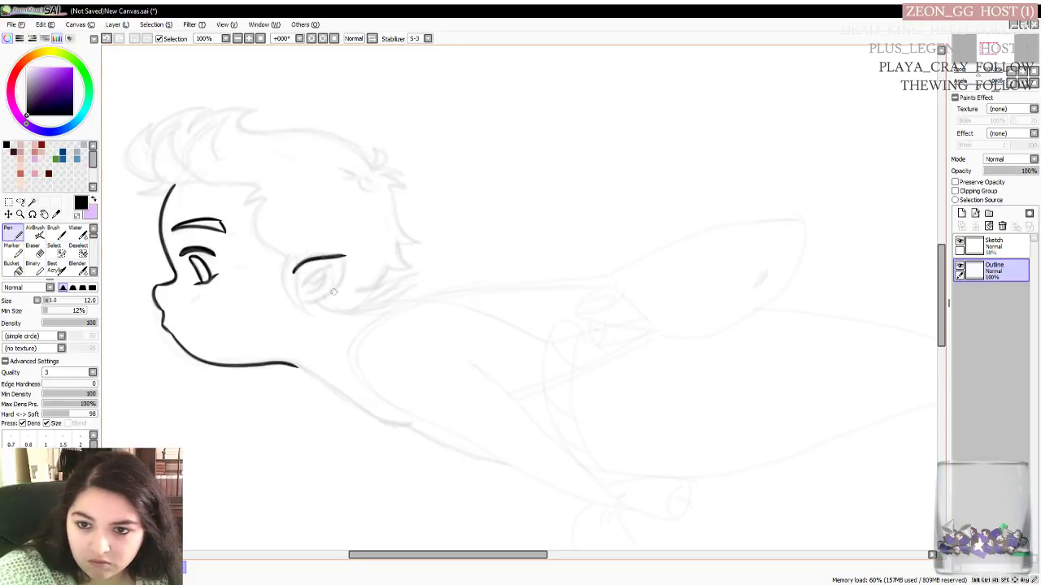
left_click_drag(304, 300, 315, 299)
mouse_move(342, 277)
left_mouse_down()
mouse_move(345, 256)
mouse_move(338, 284)
mouse_move(301, 303)
left_mouse_up()
key("ctrl+z")
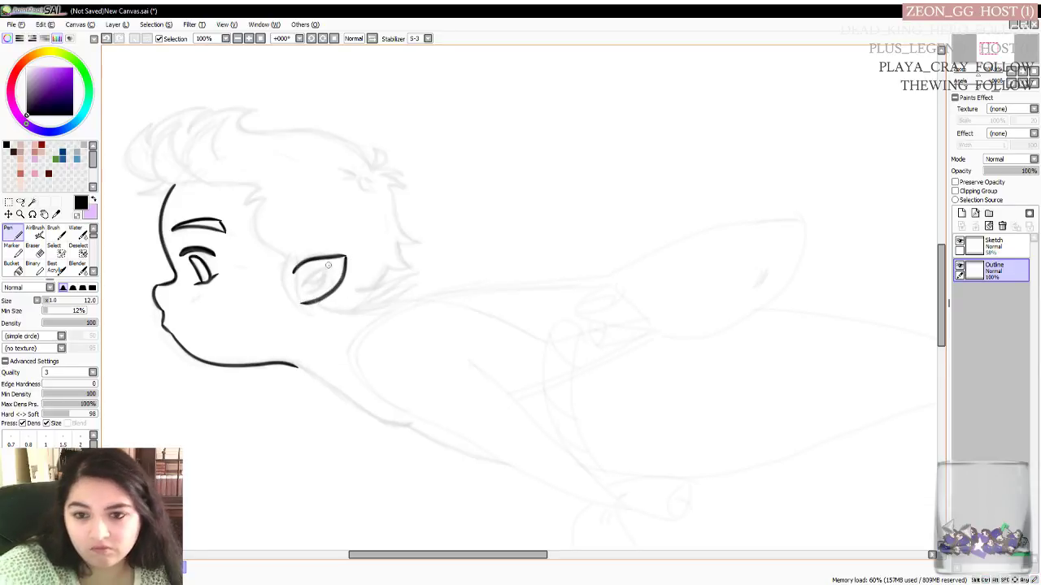
key("ctrl+z")
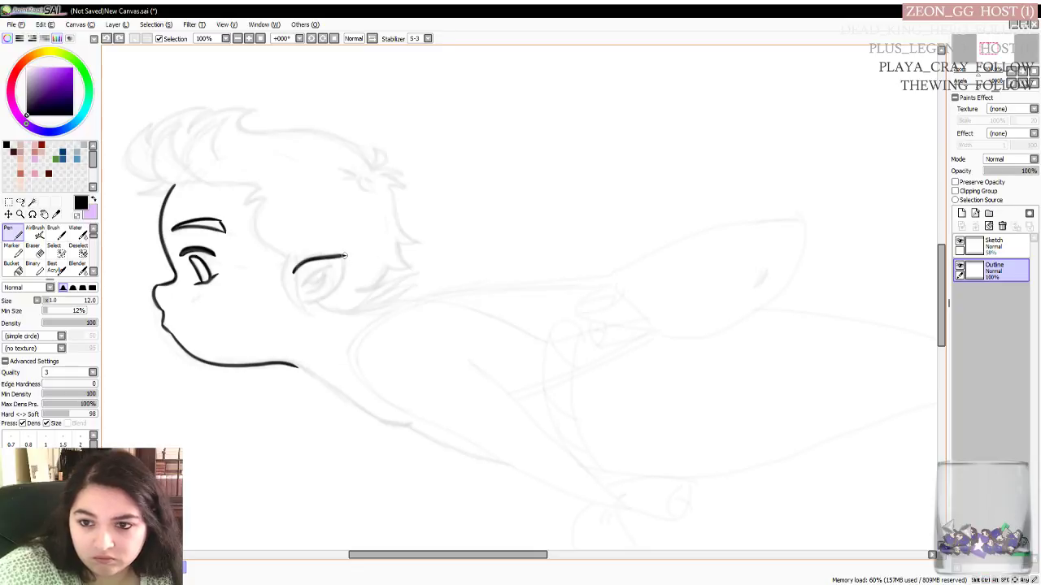
mouse_move(345, 256)
left_mouse_down()
mouse_move(325, 297)
mouse_move(301, 304)
left_mouse_up()
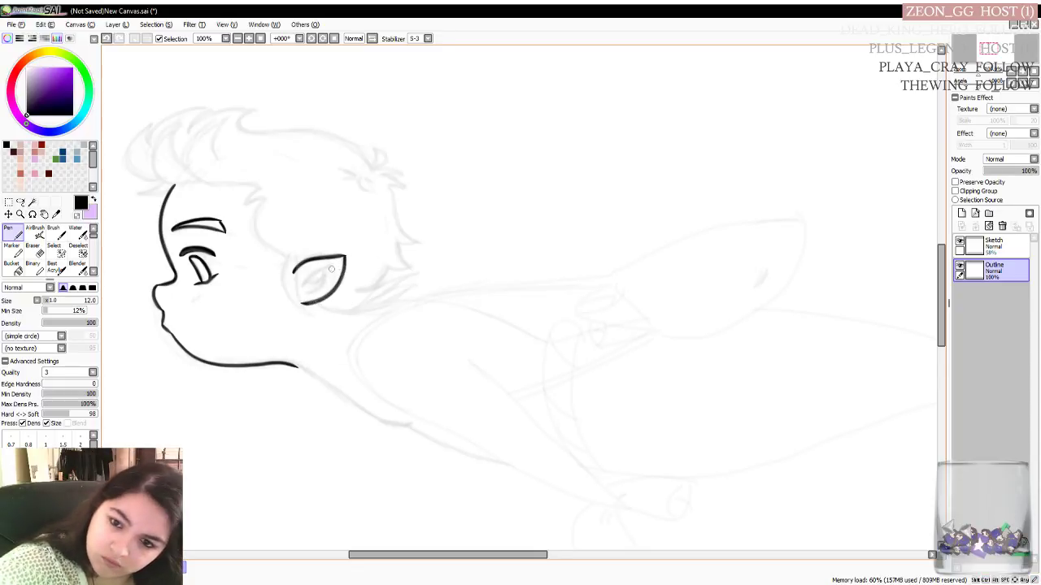
Ink the curved inner folds of the ear inside its outline, replacing unsatisfactory strokes
mouse_move(299, 286)
left_mouse_down()
mouse_move(345, 262)
mouse_move(351, 286)
mouse_move(327, 267)
mouse_move(301, 296)
mouse_move(329, 290)
mouse_move(327, 268)
left_mouse_up()
key("ctrl+z")
key("ctrl+z")
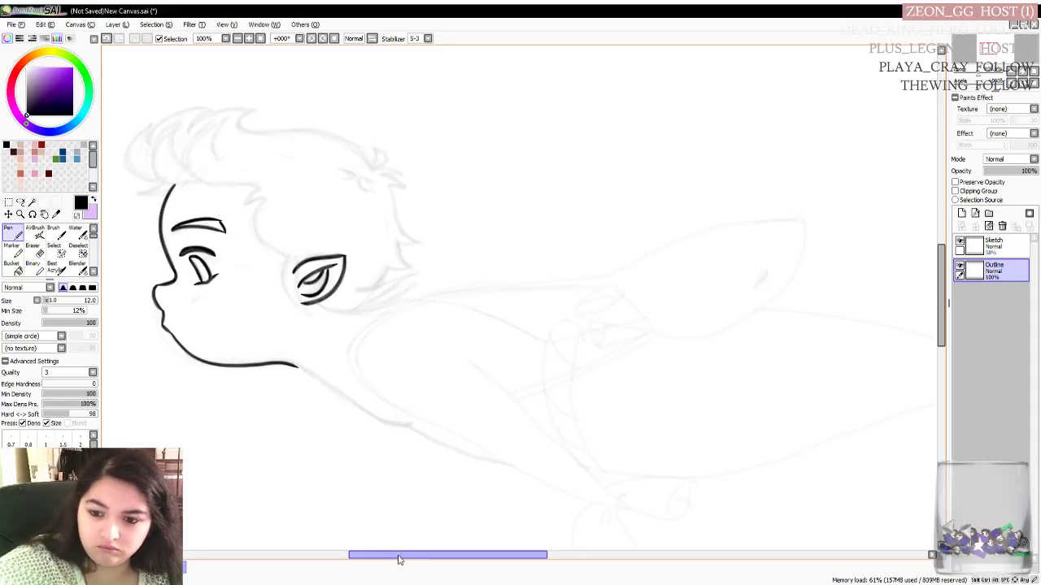
Ink the front of the neck in one smooth line from the end of the jaw down to the chest
scroll(935, 261, "down", 2)
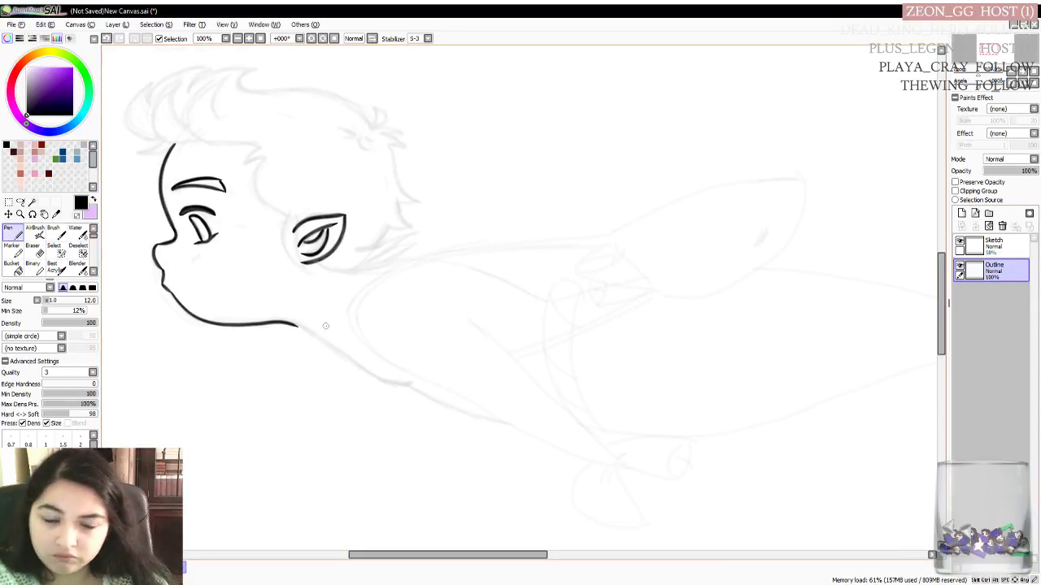
mouse_move(294, 324)
left_mouse_down()
mouse_move(383, 379)
mouse_move(419, 387)
left_mouse_up()
key("ctrl+z")
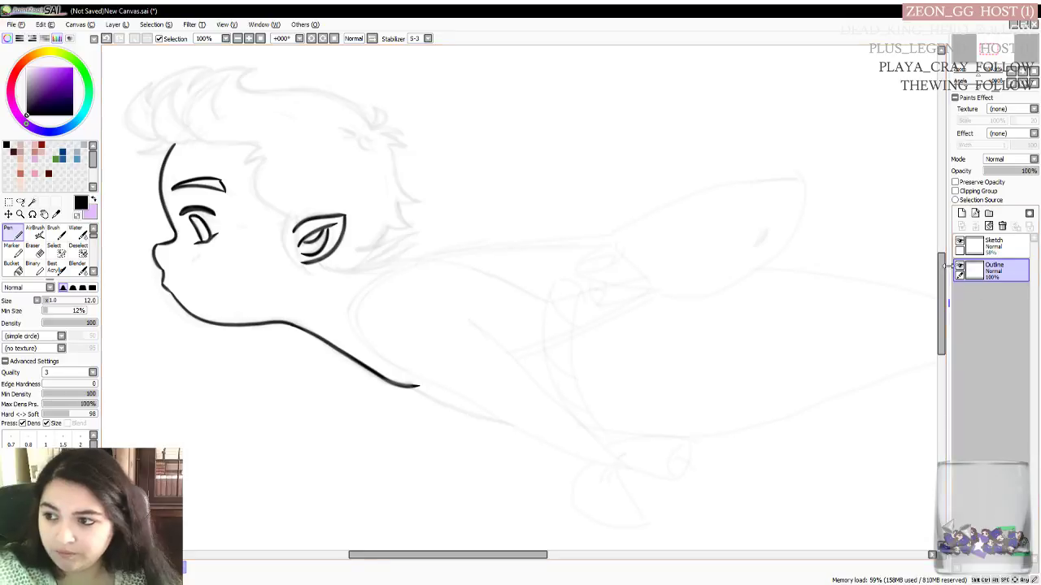
Add a new layer above the Outline layer and ink the sideburn's back edge as a curve across the front of the ear
mouse_move(941, 262)
left_mouse_down()
mouse_move(941, 285)
mouse_move(941, 259)
left_mouse_up()
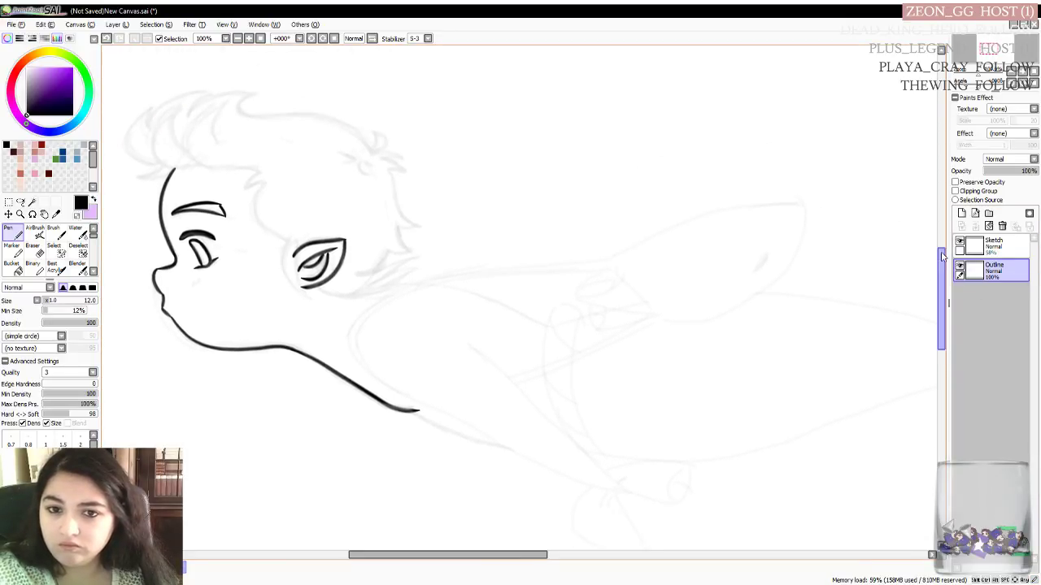
left_click(962, 213)
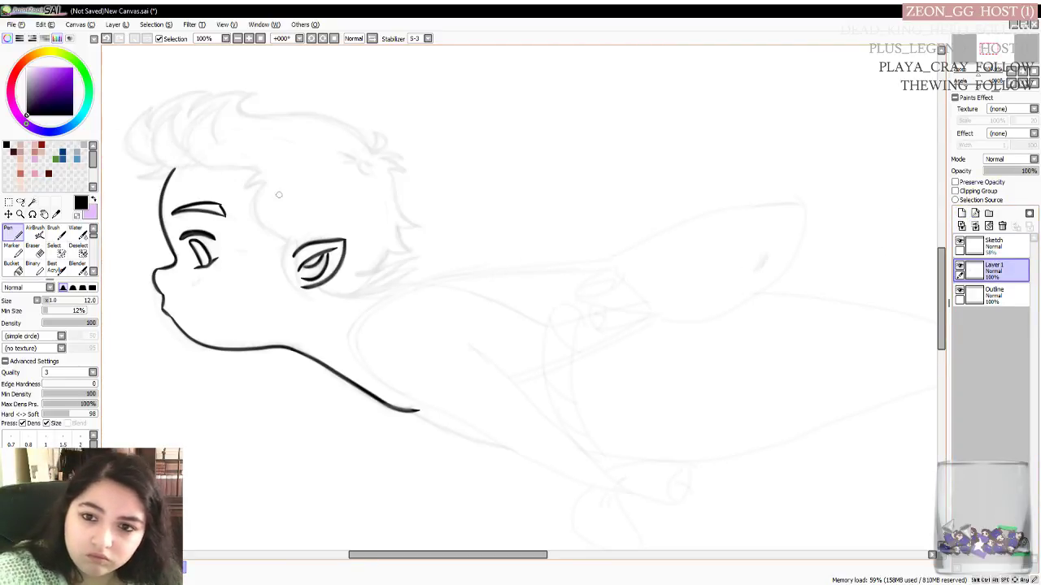
left_click_drag(296, 239, 318, 299)
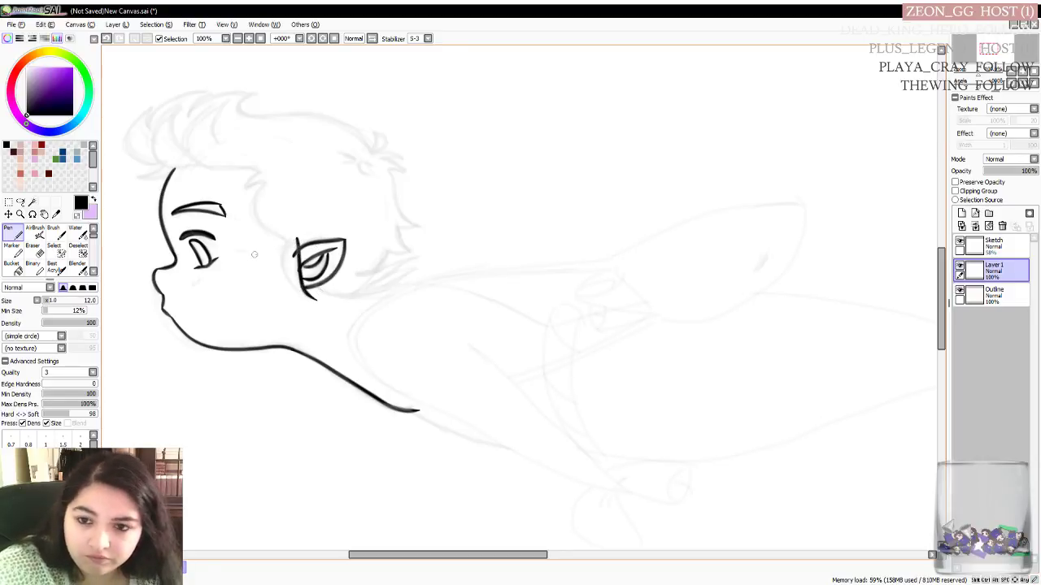
key("ctrl+z")
mouse_move(298, 235)
left_mouse_down()
mouse_move(296, 270)
mouse_move(317, 306)
left_mouse_up()
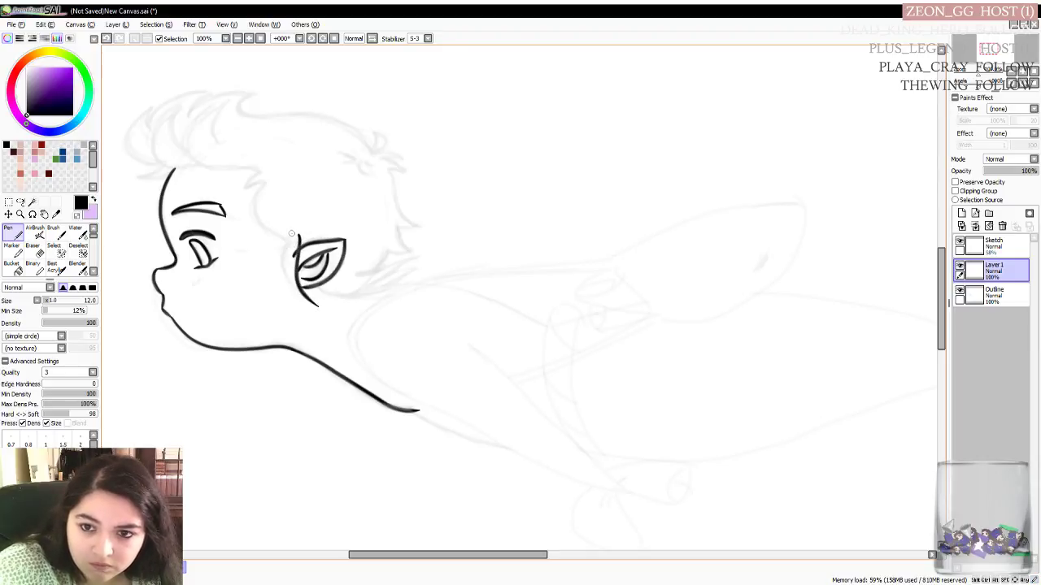
Ink the sideburn's front edge as a curve bowing ahead of the ear and meeting the first line below it, replacing unsatisfactory strokes
mouse_move(287, 237)
left_mouse_down()
mouse_move(283, 263)
mouse_move(317, 300)
left_mouse_up()
key("ctrl+z")
mouse_move(291, 233)
left_mouse_down()
mouse_move(282, 260)
mouse_move(316, 307)
left_mouse_up()
key("ctrl+z")
key("ctrl+z")
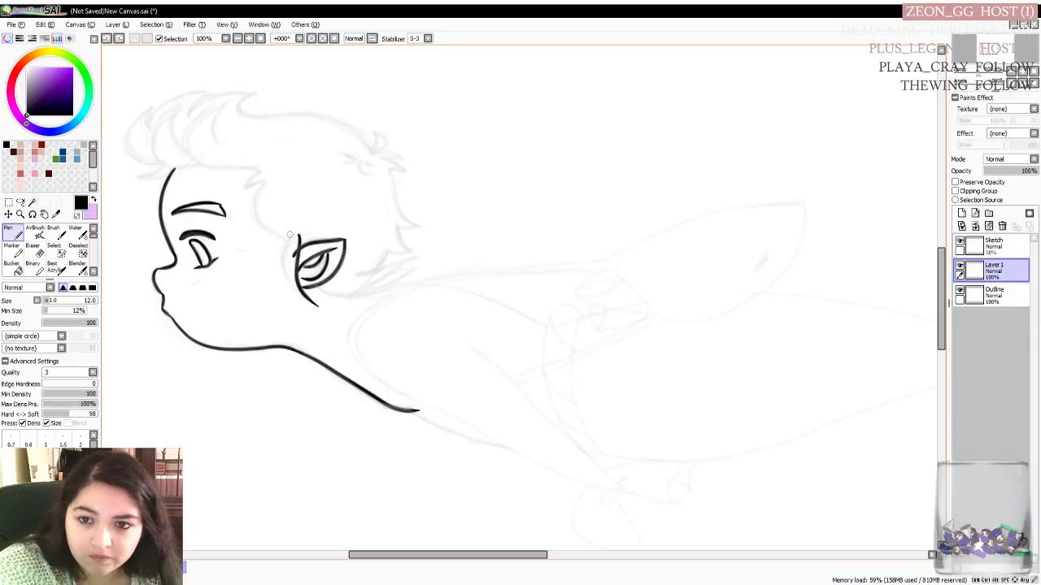
mouse_move(286, 237)
left_mouse_down()
mouse_move(283, 268)
mouse_move(317, 308)
left_mouse_up()
key("ctrl+z")
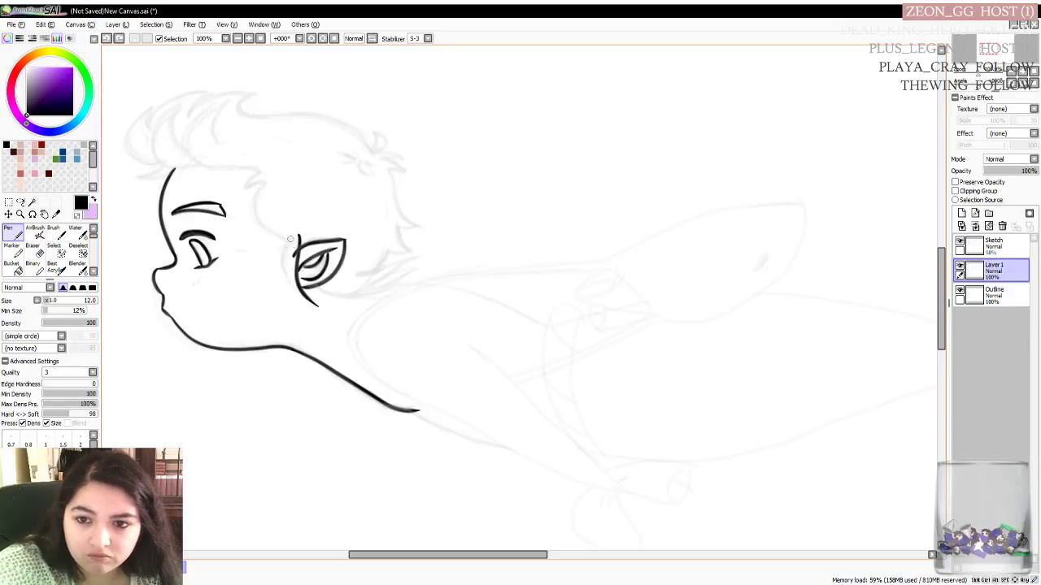
mouse_move(290, 232)
left_mouse_down()
mouse_move(288, 282)
mouse_move(319, 307)
left_mouse_up()
key("ctrl+z")
mouse_move(284, 241)
left_mouse_down()
mouse_move(283, 260)
mouse_move(319, 305)
left_mouse_up()
key("ctrl+z")
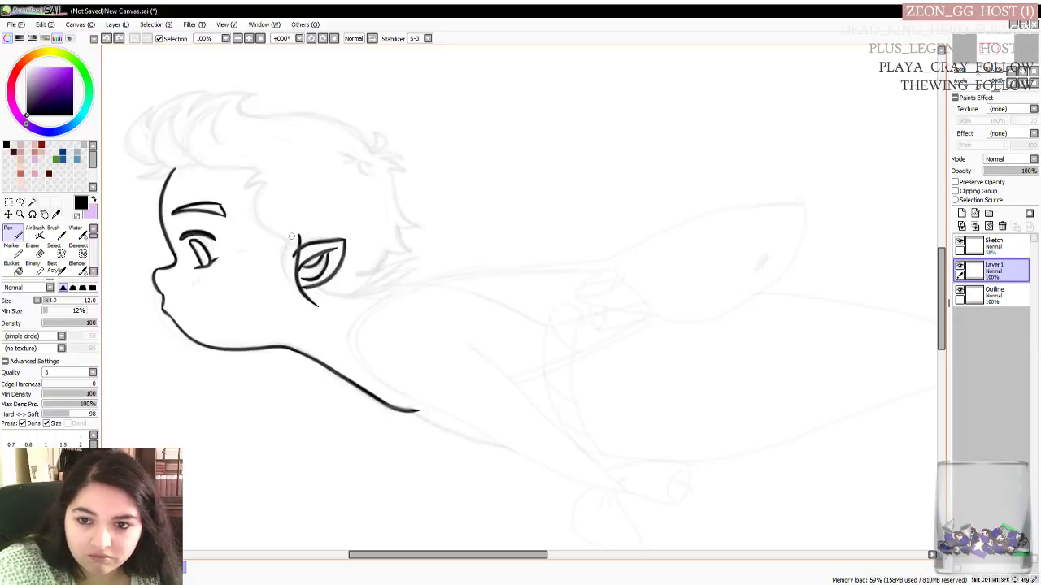
left_click_drag(290, 239, 317, 305)
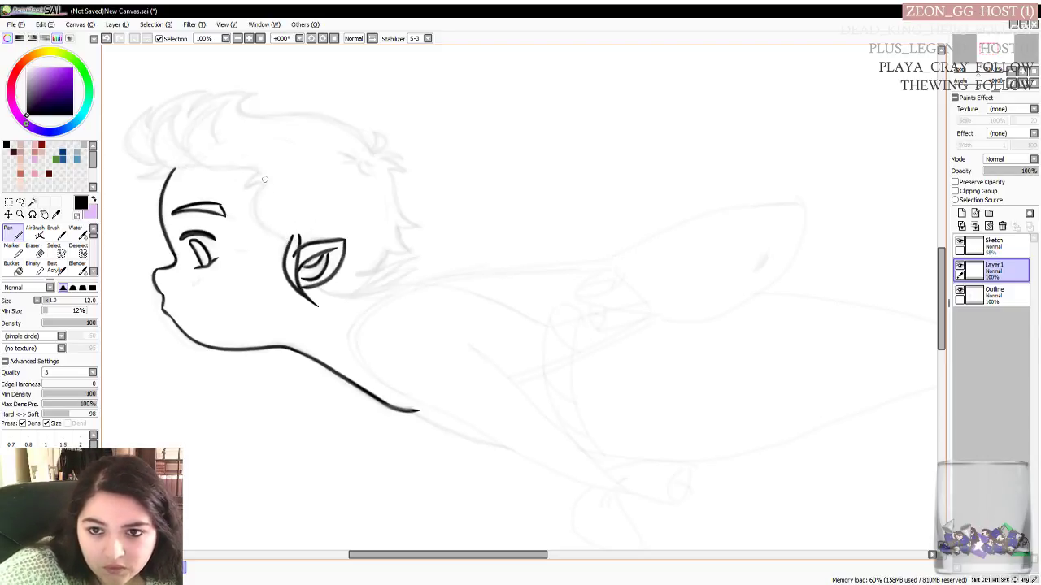
Ink the side hairline from the top of the sideburn up to the temple, finishing with a small pointed strand
mouse_move(264, 179)
left_mouse_down()
mouse_move(255, 211)
mouse_move(293, 243)
mouse_move(252, 210)
mouse_move(274, 177)
left_mouse_up()
key("ctrl+z")
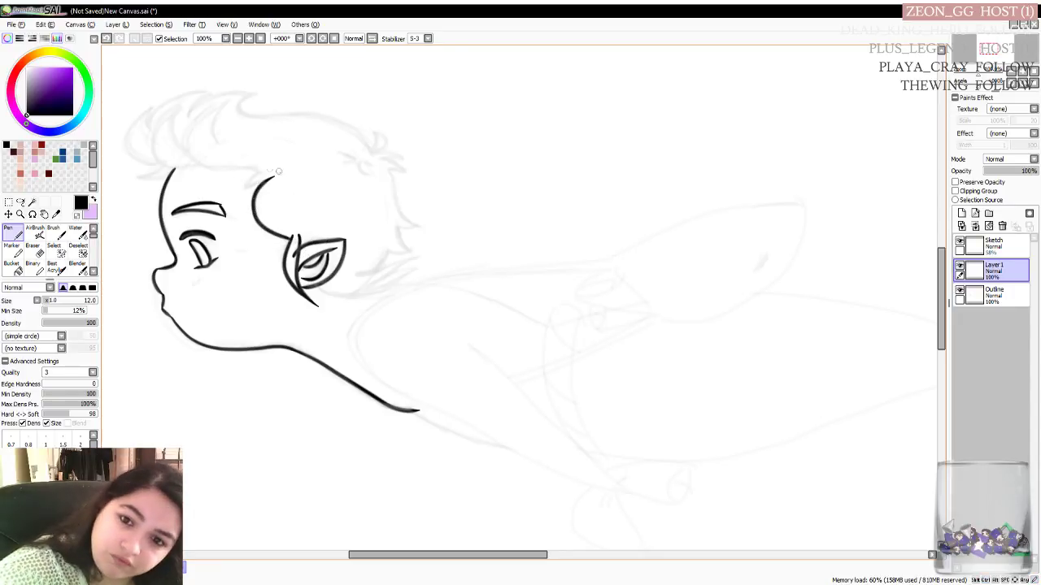
mouse_move(267, 179)
left_mouse_down()
mouse_move(246, 185)
mouse_move(276, 182)
mouse_move(245, 187)
mouse_move(275, 175)
left_mouse_up()
key("ctrl+z")
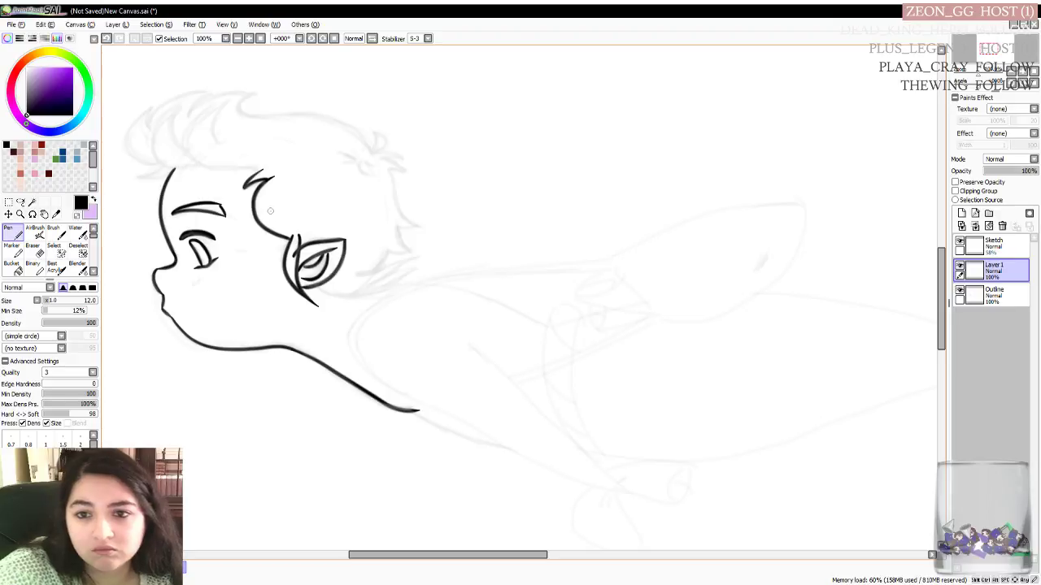
key("ctrl+z")
mouse_move(257, 189)
left_mouse_down()
mouse_move(274, 176)
mouse_move(247, 187)
mouse_move(273, 172)
left_mouse_up()
key("ctrl+z")
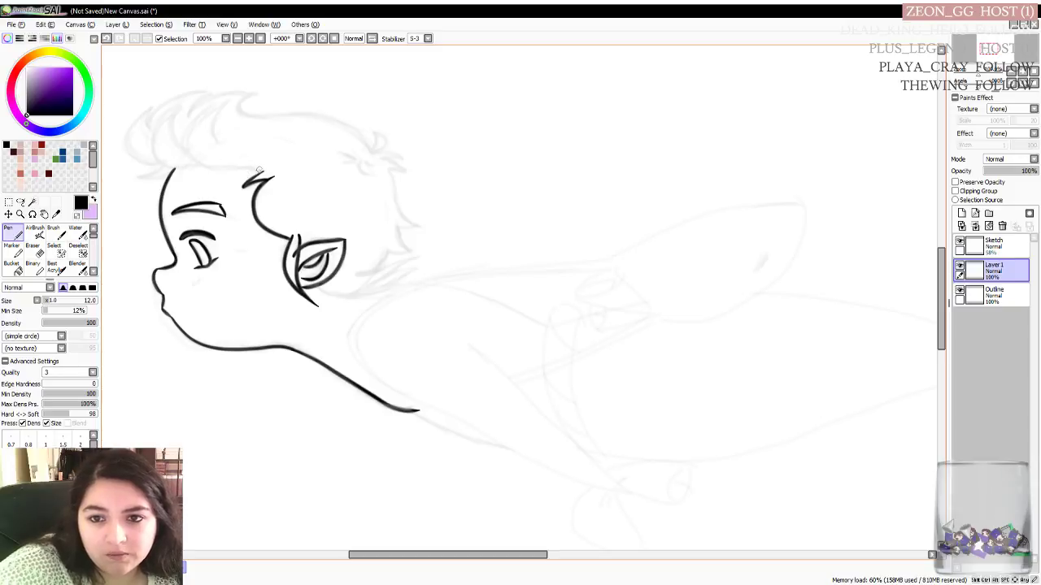
Ink the forehead hairline from the temple forward, sweeping it up into a pointed lock with a short strand line inside
mouse_move(257, 170)
left_mouse_down()
mouse_move(195, 157)
mouse_move(232, 106)
left_mouse_up()
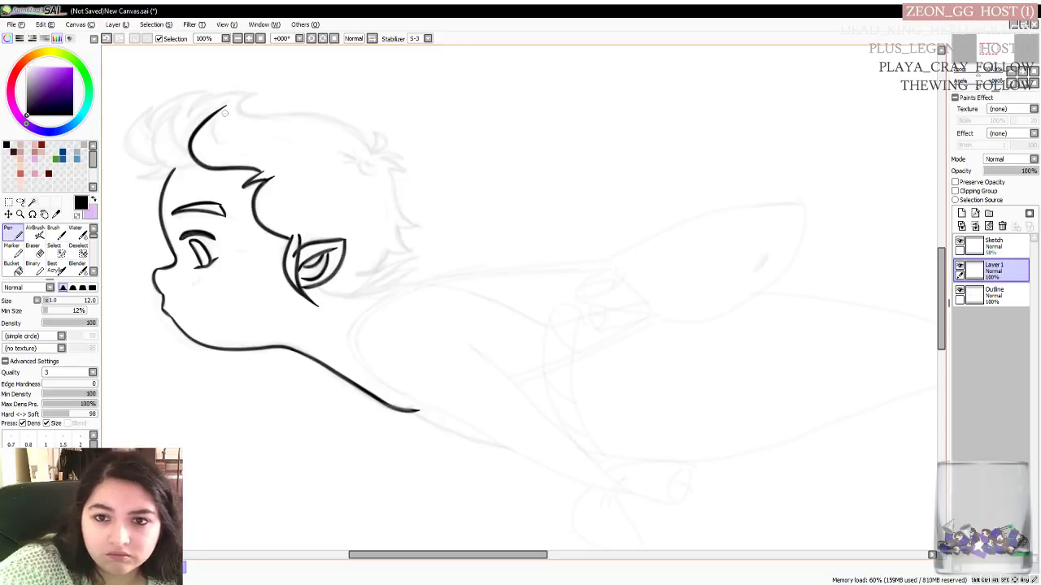
left_click_drag(222, 107, 238, 149)
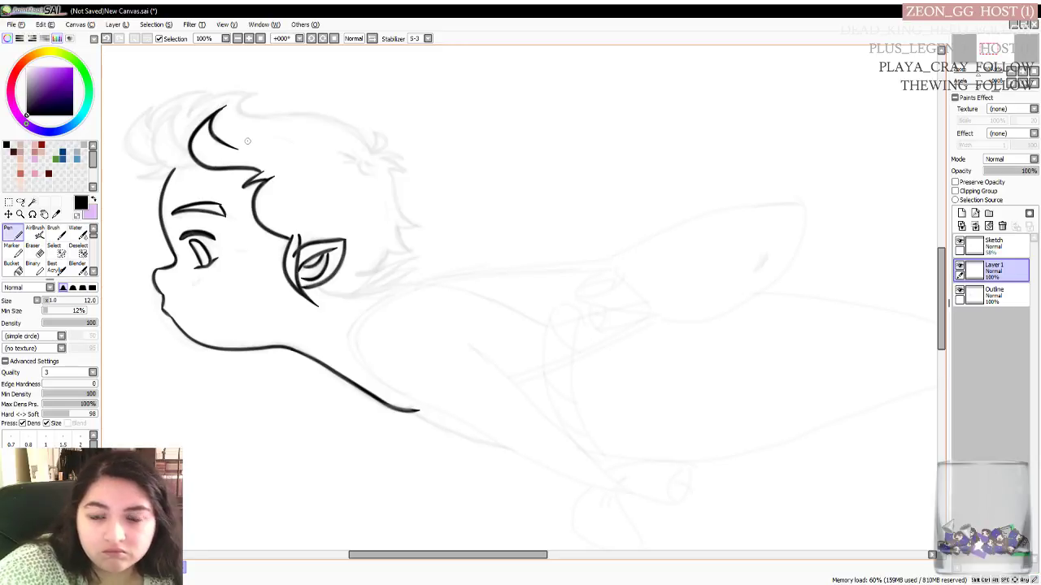
key("ctrl+z")
left_click_drag(216, 114, 236, 151)
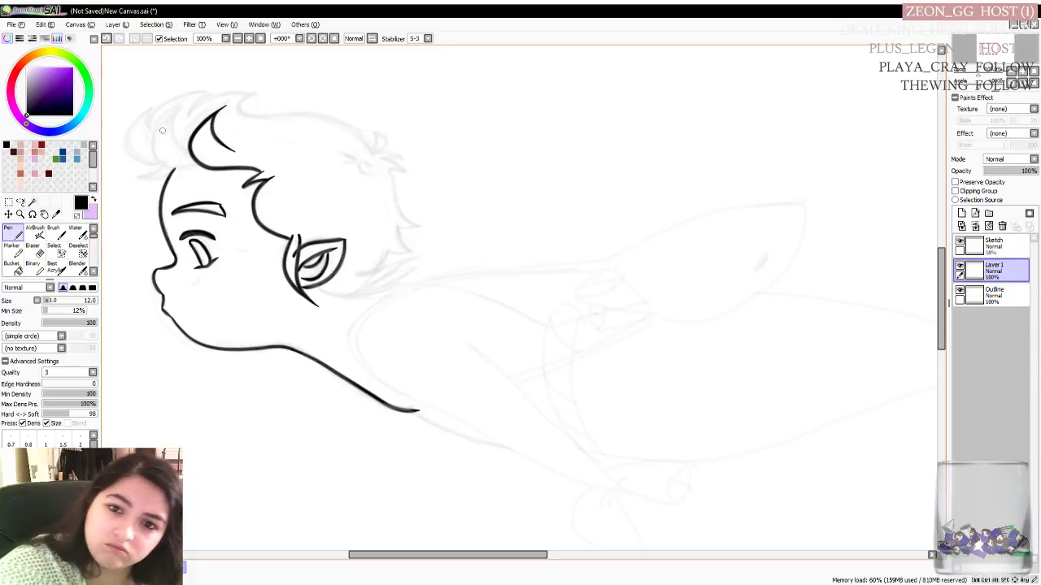
Ink two more upswept curved locks at the front of the quiff, overlapping towards the forehead's front edge
mouse_move(198, 165)
left_mouse_down()
mouse_move(161, 158)
mouse_move(176, 105)
left_mouse_up()
key("ctrl+z")
mouse_move(200, 167)
left_mouse_down()
mouse_move(151, 155)
mouse_move(172, 104)
mouse_move(168, 145)
mouse_move(195, 152)
left_mouse_up()
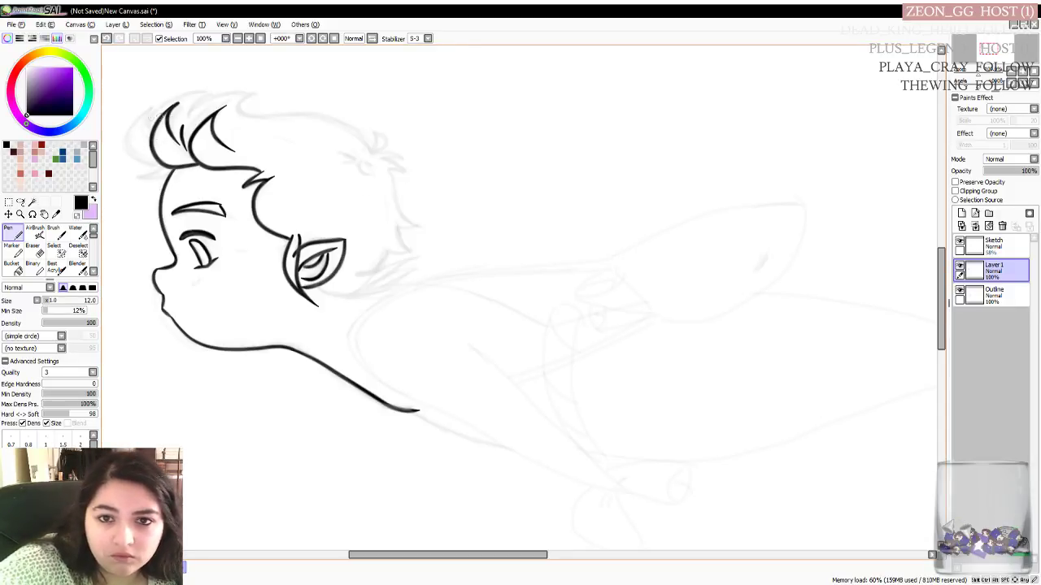
mouse_move(156, 101)
left_mouse_down()
mouse_move(144, 138)
mouse_move(161, 95)
left_mouse_up()
key("ctrl+z")
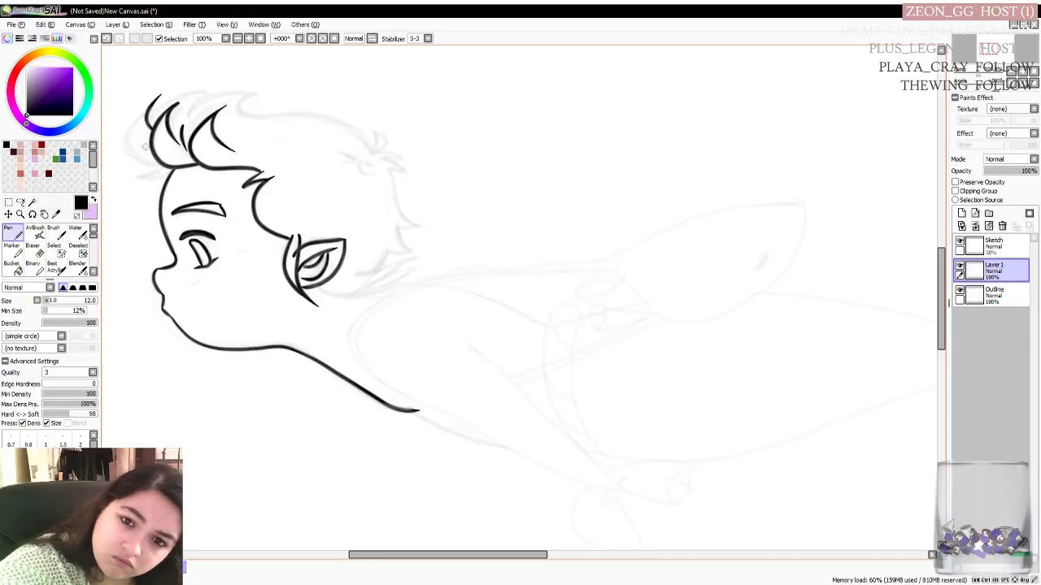
mouse_move(156, 164)
left_mouse_down()
mouse_move(127, 145)
mouse_move(161, 104)
left_mouse_up()
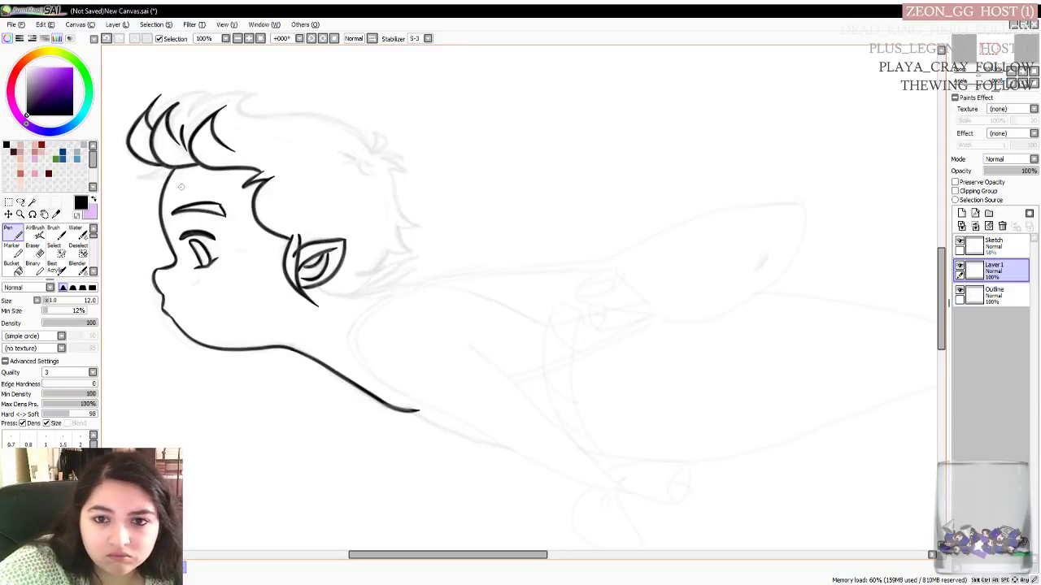
Ink a small pointed strand beneath the frontmost lock where it meets the forehead, comparing and redoing the stroke
left_click_drag(162, 166, 139, 172)
key("ctrl+z")
key("ctrl+z")
key("ctrl+z")
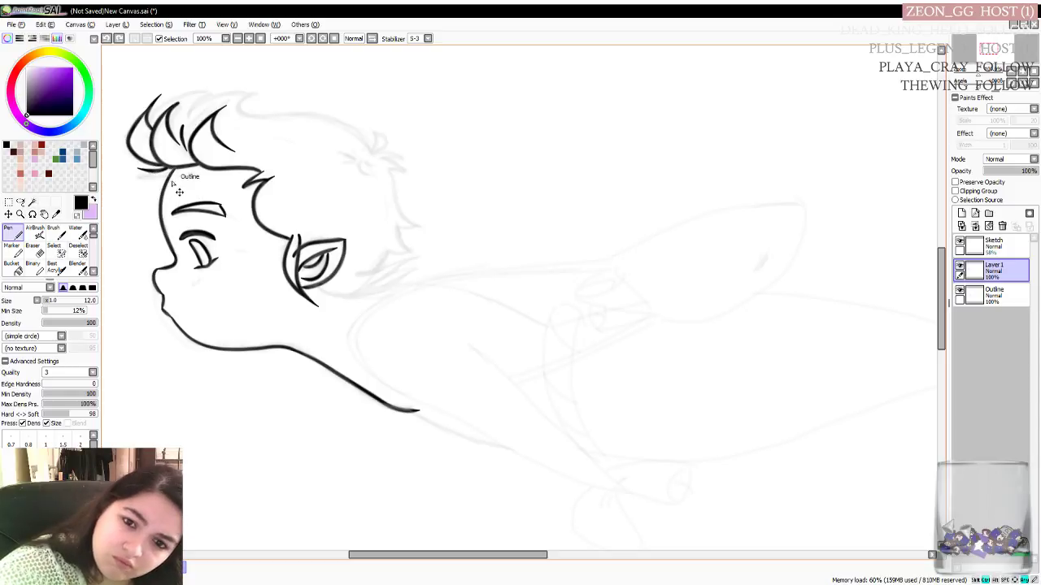
key("ctrl+z")
key("ctrl+y")
key("ctrl+z")
key("ctrl+y")
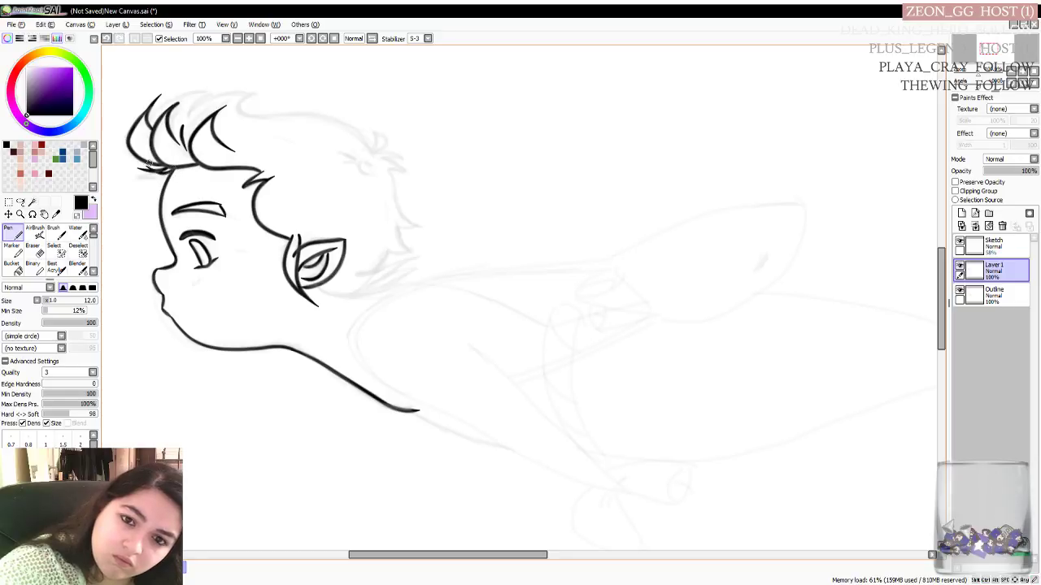
key("ctrl+z")
key("ctrl+y")
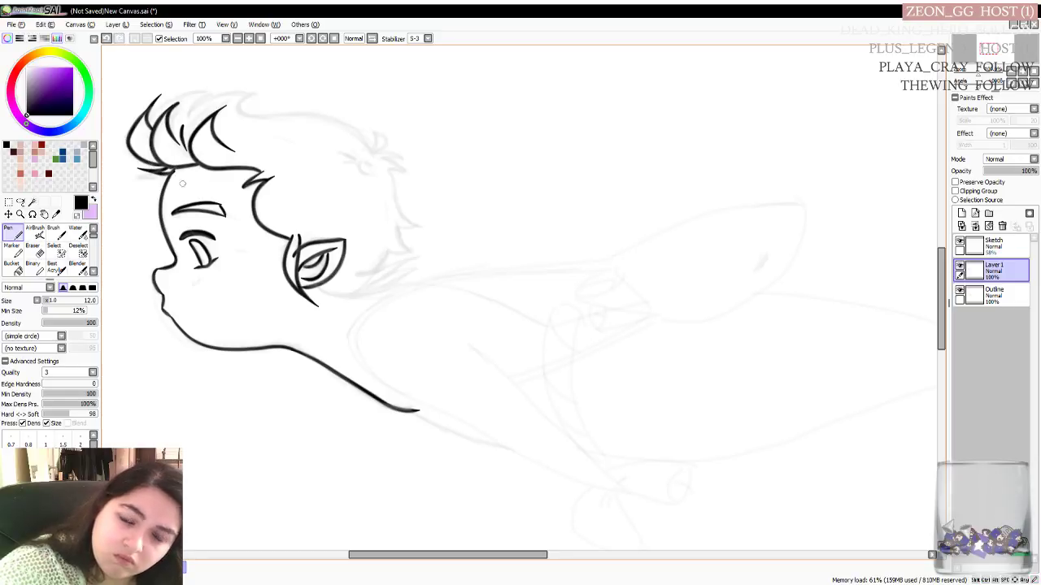
key("ctrl+z")
key("ctrl+y")
key("ctrl+z")
key("ctrl+y")
key("ctrl+z")
key("ctrl+y")
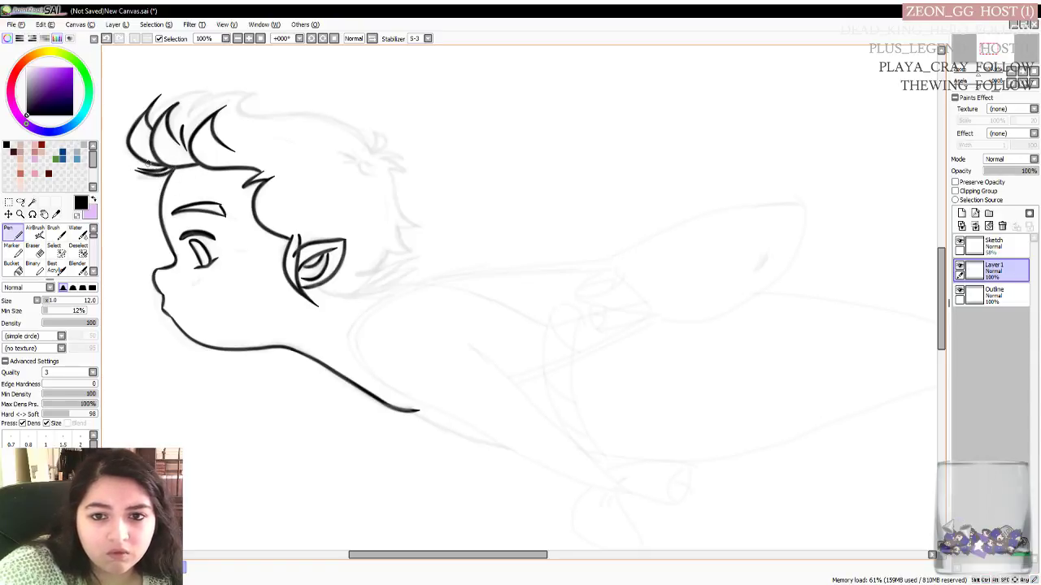
key("ctrl+z")
key("ctrl+y")
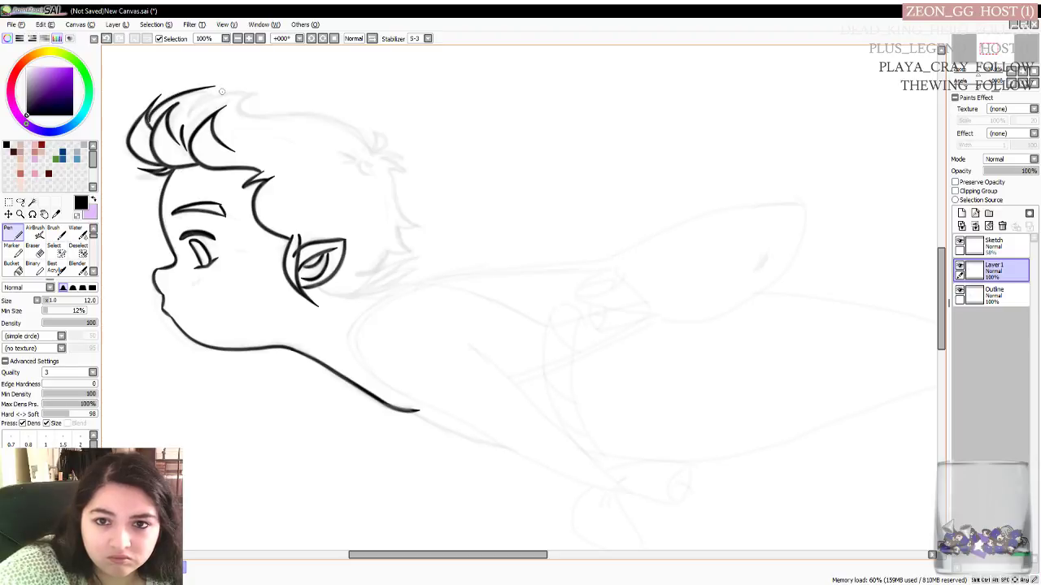
Ink the top contour of the quiff with overlapping, backward-sweeping pointed strands
left_click_drag(151, 114, 217, 87)
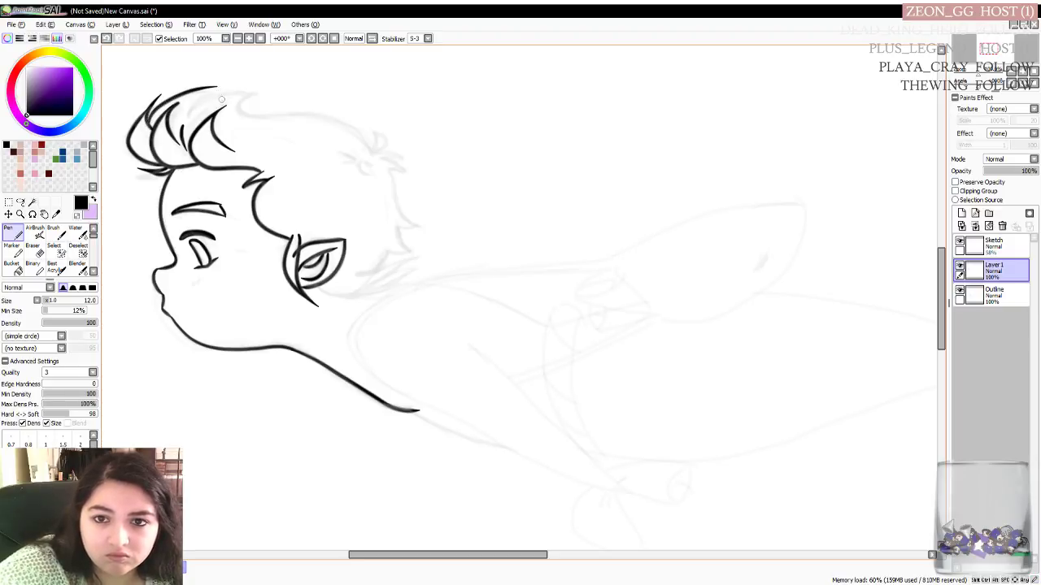
key("ctrl+z")
left_click_drag(150, 122, 212, 90)
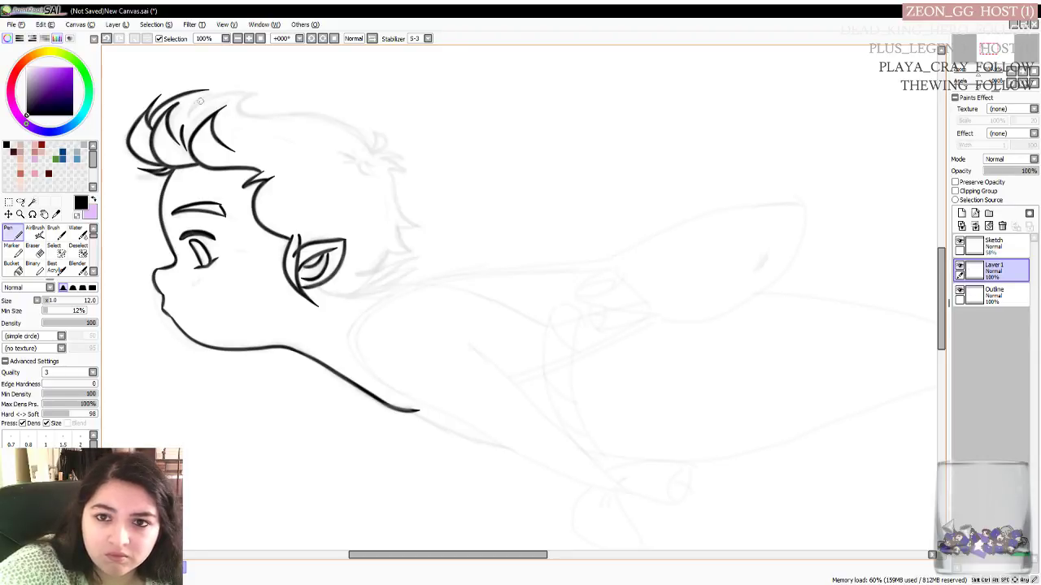
left_click_drag(188, 116, 224, 85)
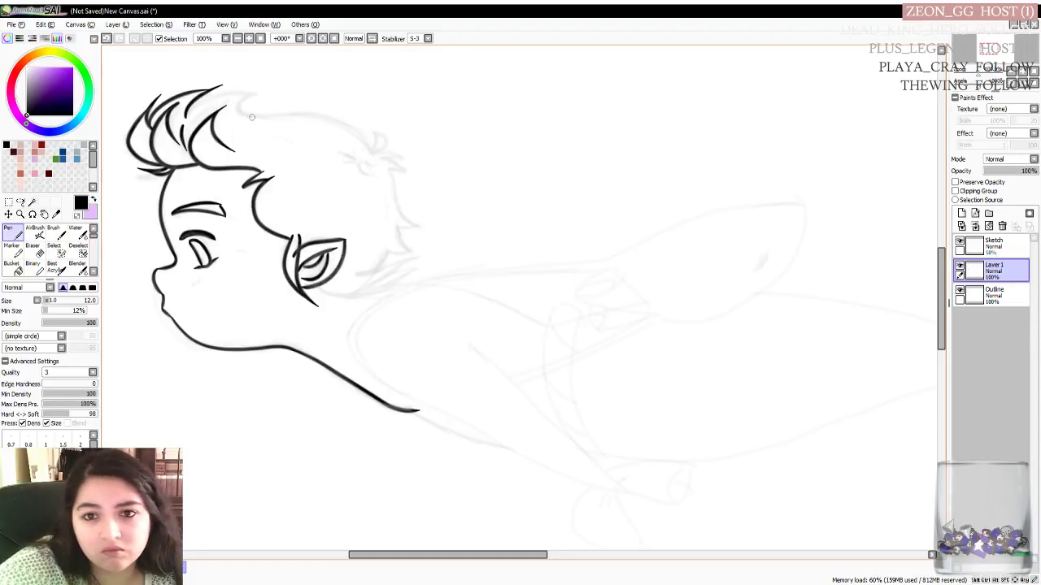
mouse_move(186, 116)
left_mouse_down()
mouse_move(238, 94)
mouse_move(262, 93)
left_mouse_up()
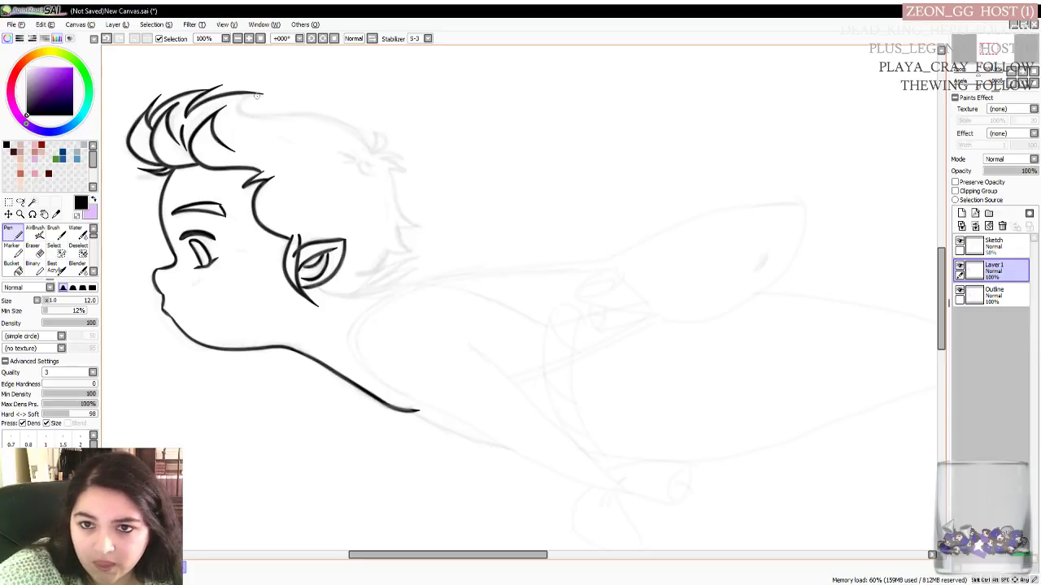
Ink the notch behind the quiff's last pointed strand with short curved strokes leading back towards the crown
left_click_drag(254, 94, 237, 126)
key("ctrl+z")
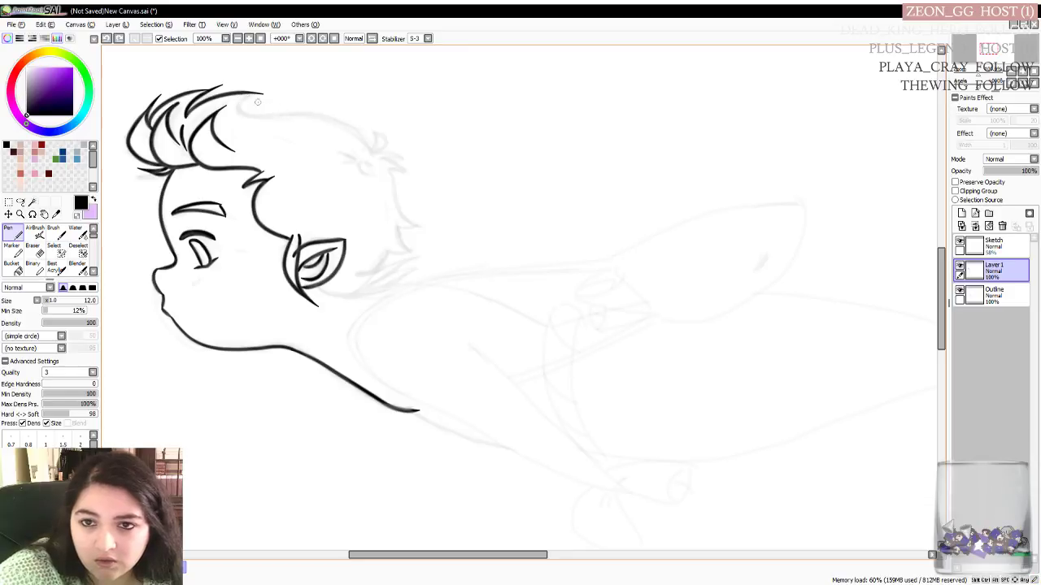
key("ctrl+z")
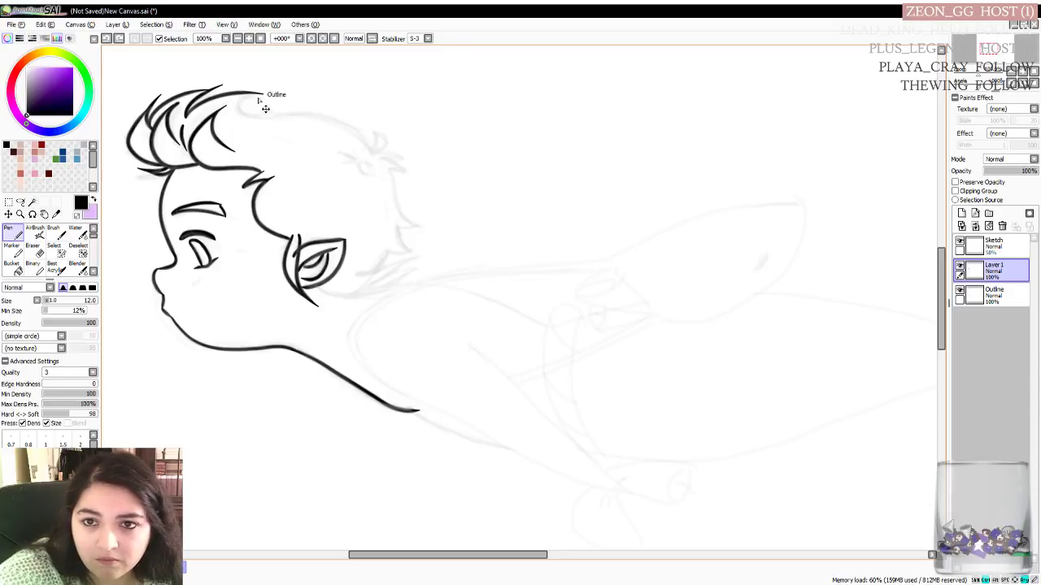
left_click_drag(262, 94, 239, 126)
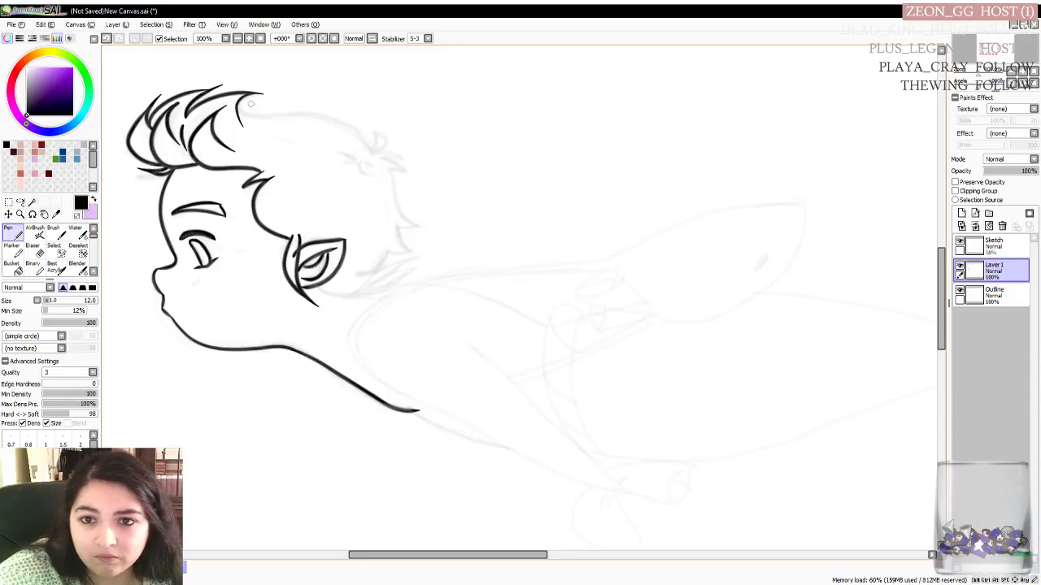
left_click_drag(237, 101, 276, 120)
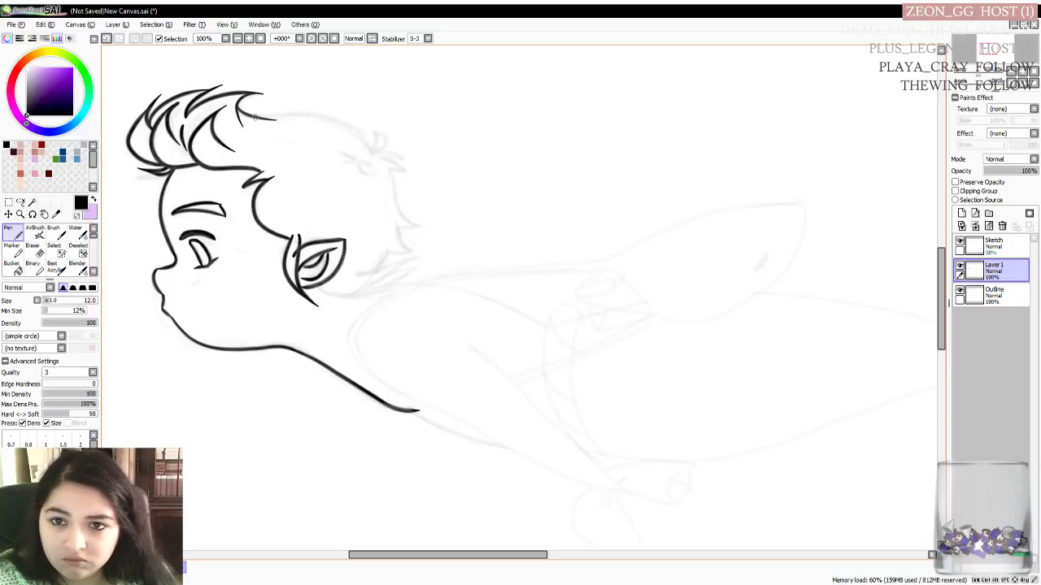
Ink the top of the head from the quiff's notch back over the crown, ending in a small spiky tuft
mouse_move(244, 112)
left_mouse_down()
mouse_move(333, 117)
mouse_move(373, 152)
left_mouse_up()
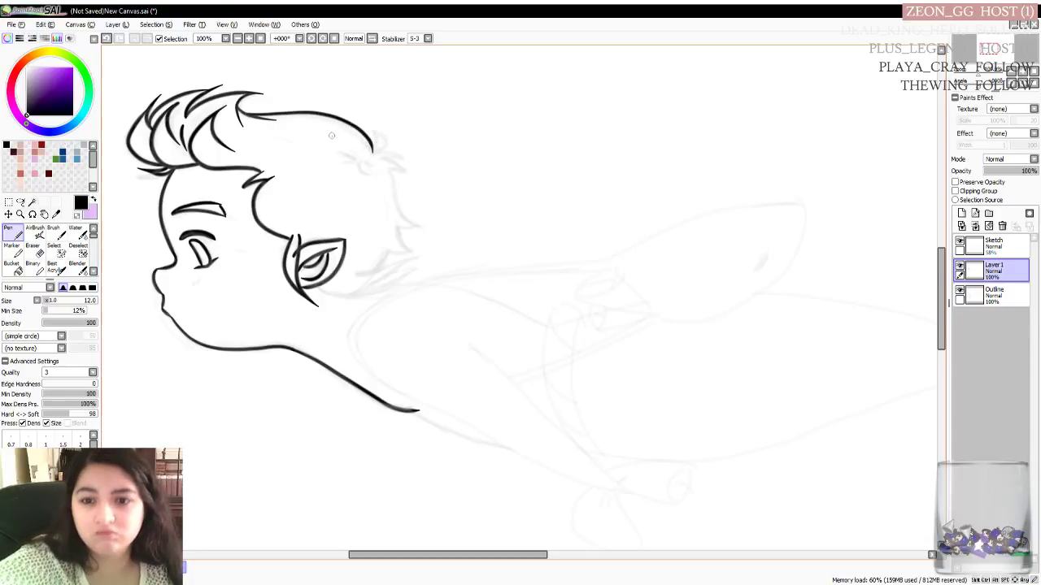
mouse_move(371, 151)
left_mouse_down()
mouse_move(349, 137)
mouse_move(378, 151)
left_mouse_up()
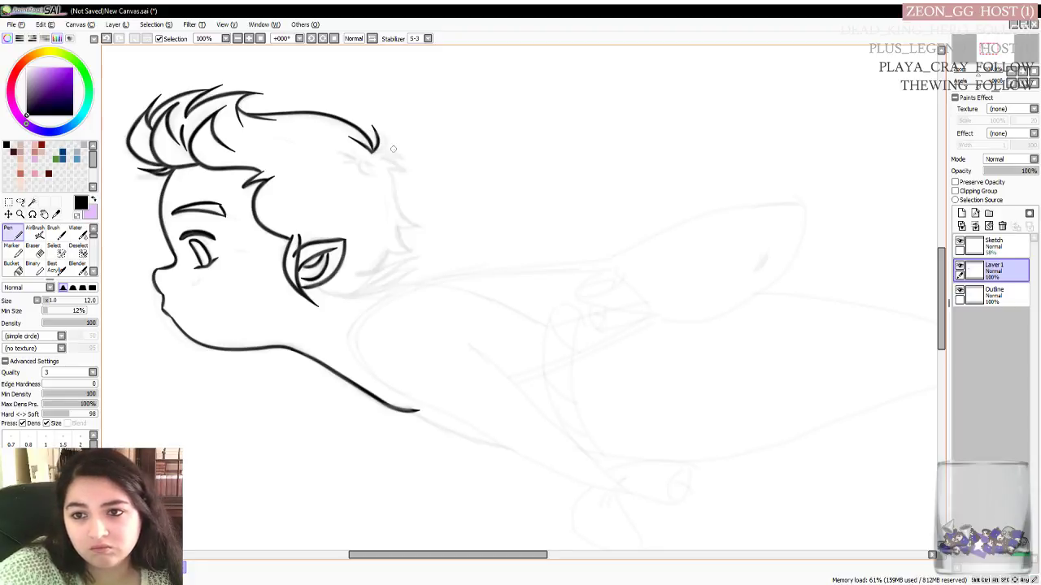
key("ctrl+z")
left_click_drag(374, 127, 387, 150)
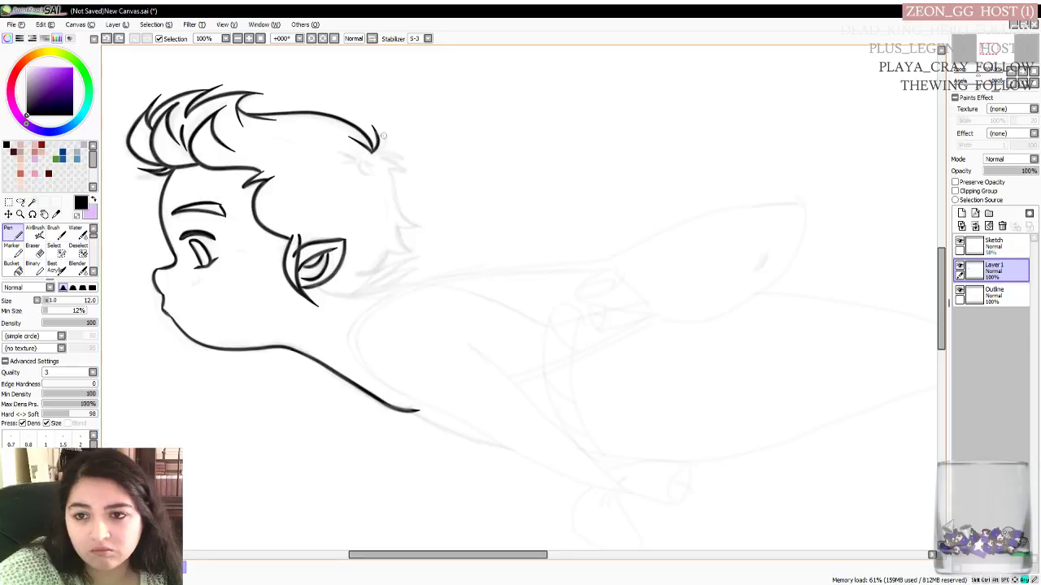
key("ctrl+z")
left_click_drag(375, 128, 389, 151)
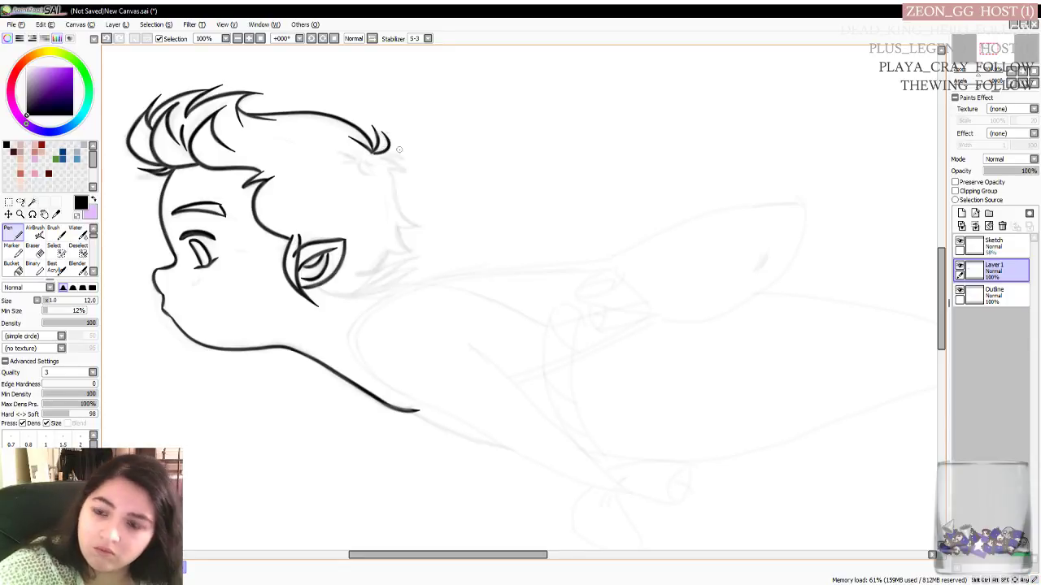
key("ctrl+z")
left_click_drag(374, 128, 386, 150)
key("ctrl+z")
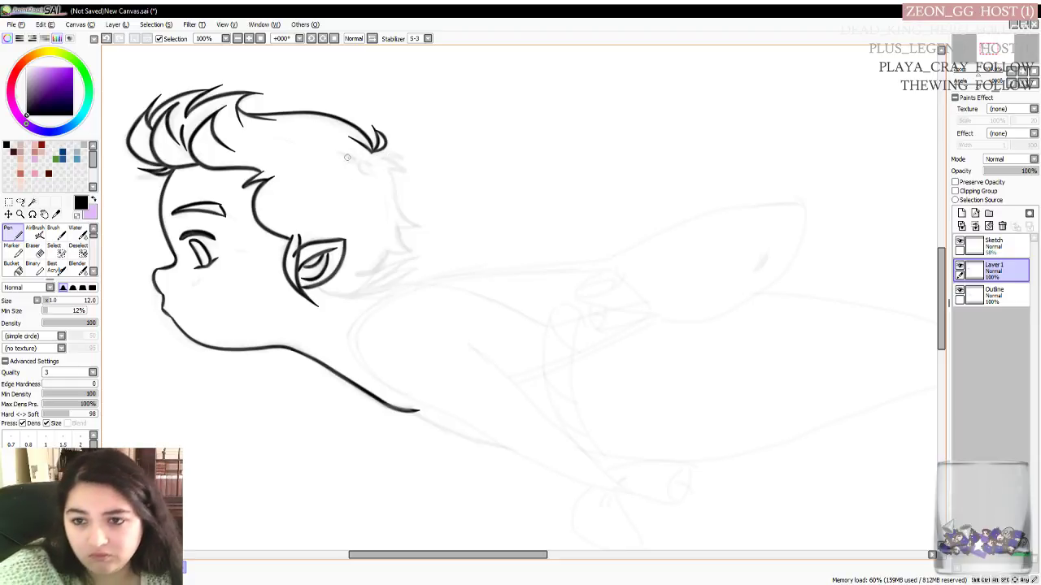
Ink a small hooked curl beneath the crown tuft and a pointed strand sweeping backward from the tuft's base
mouse_move(364, 156)
left_mouse_down()
mouse_move(354, 171)
mouse_move(379, 169)
left_mouse_up()
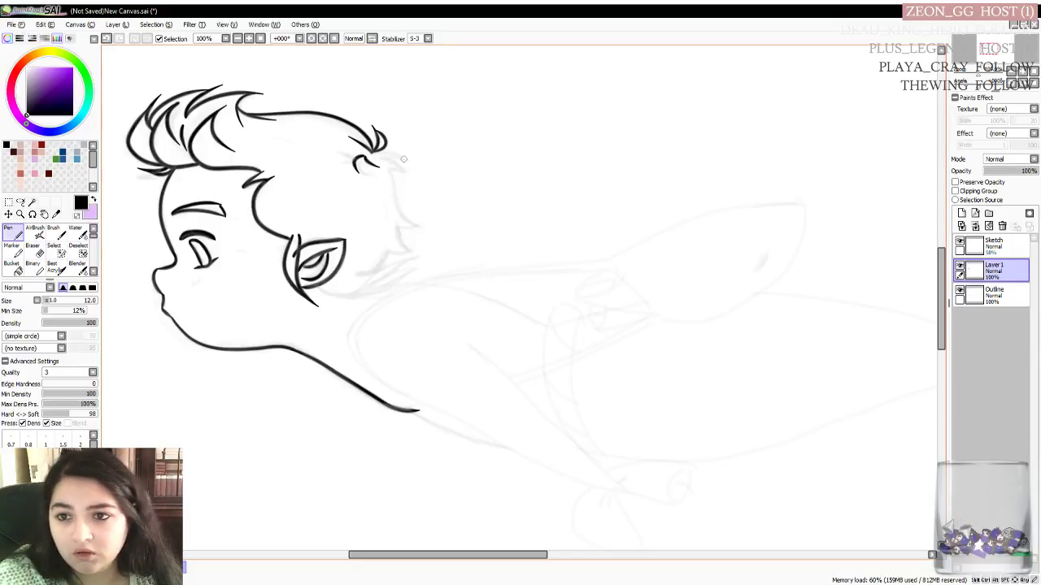
left_click_drag(376, 151, 402, 157)
key("ctrl+z")
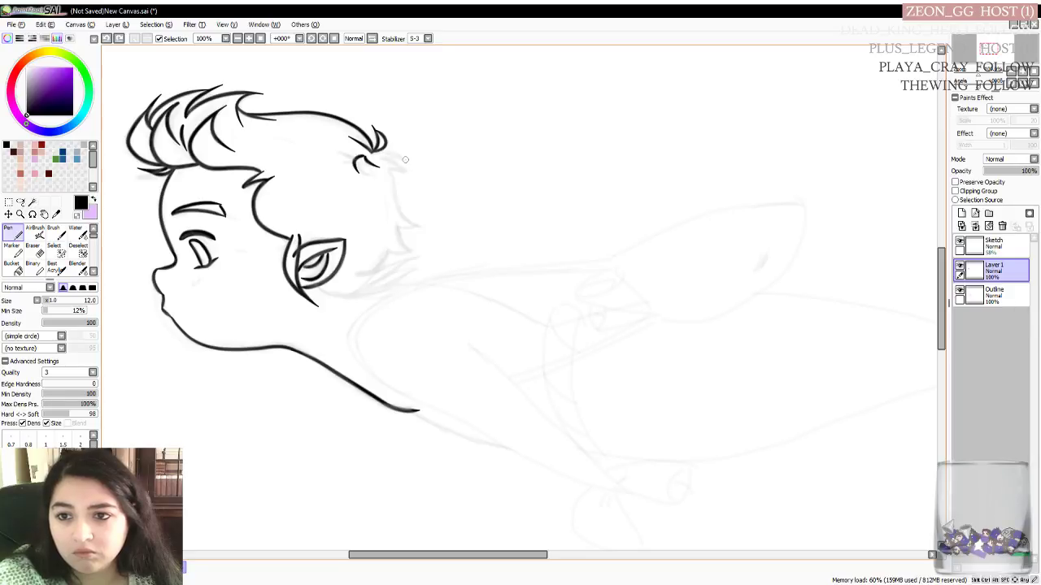
key("ctrl+y")
key("ctrl+z")
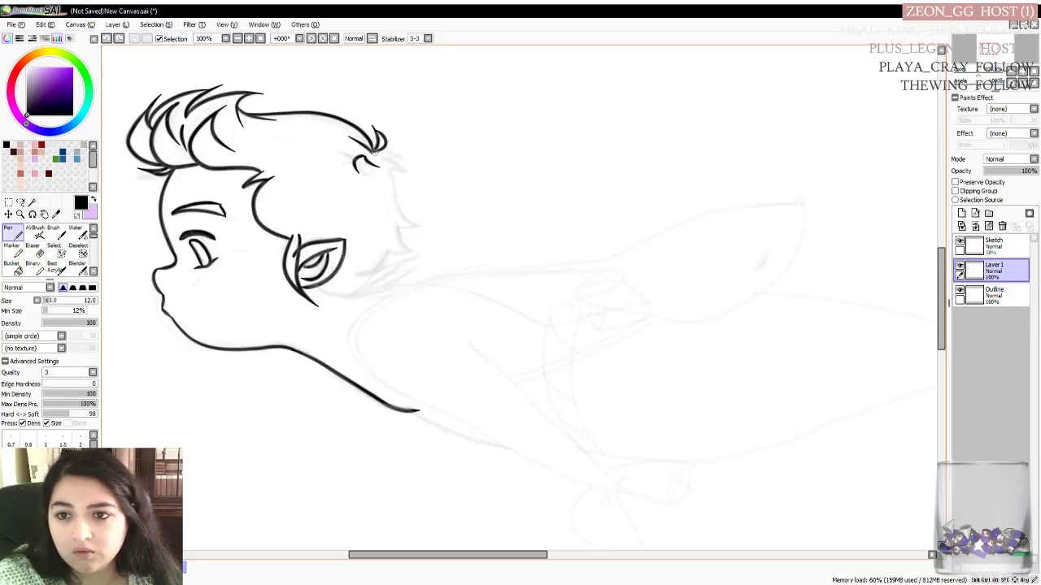
key("ctrl+y")
key("ctrl+z")
mouse_move(372, 152)
left_mouse_down()
mouse_move(415, 160)
mouse_move(412, 173)
left_mouse_up()
key("ctrl+z")
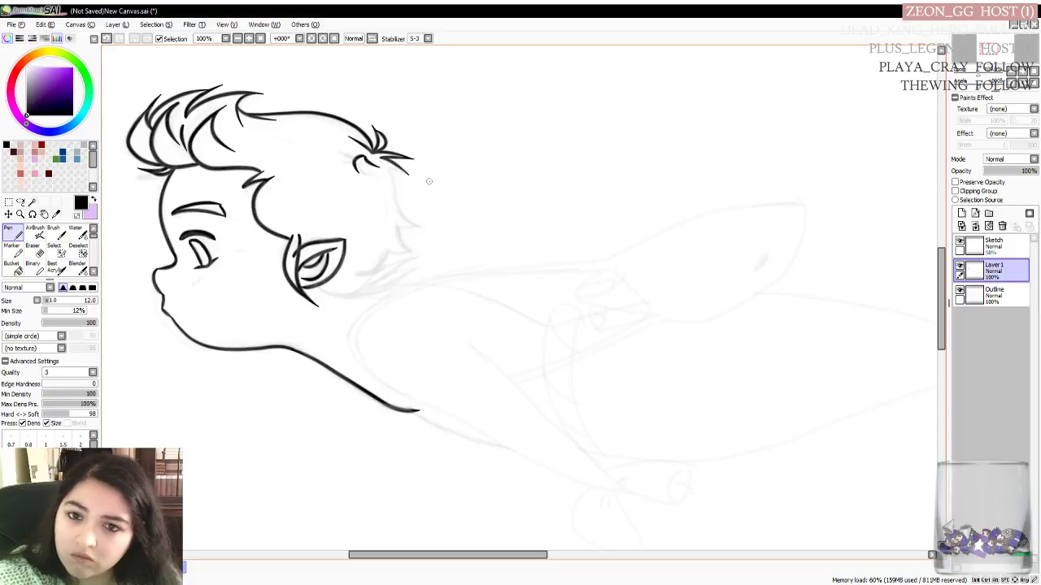
Ink a second, shorter pointed strand just beneath the backward-sweeping one, redoing the stroke until its angle fits
key("ctrl+z")
left_click_drag(383, 159, 405, 172)
key("ctrl+z")
key("ctrl+z")
key("ctrl+z")
key("ctrl+z")
key("ctrl+z")
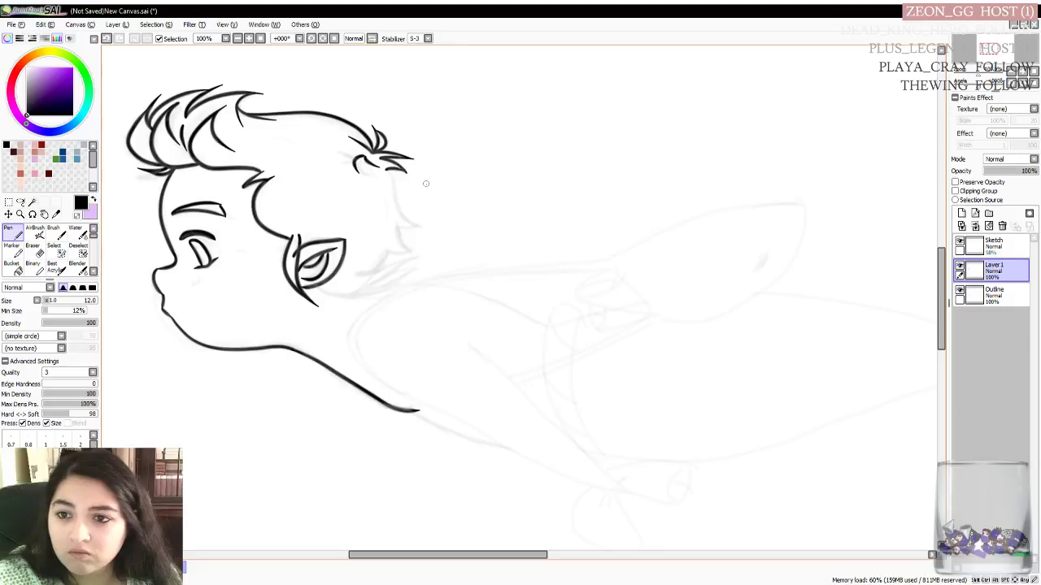
key("ctrl+z")
left_click_drag(386, 168, 406, 172)
key("ctrl+z")
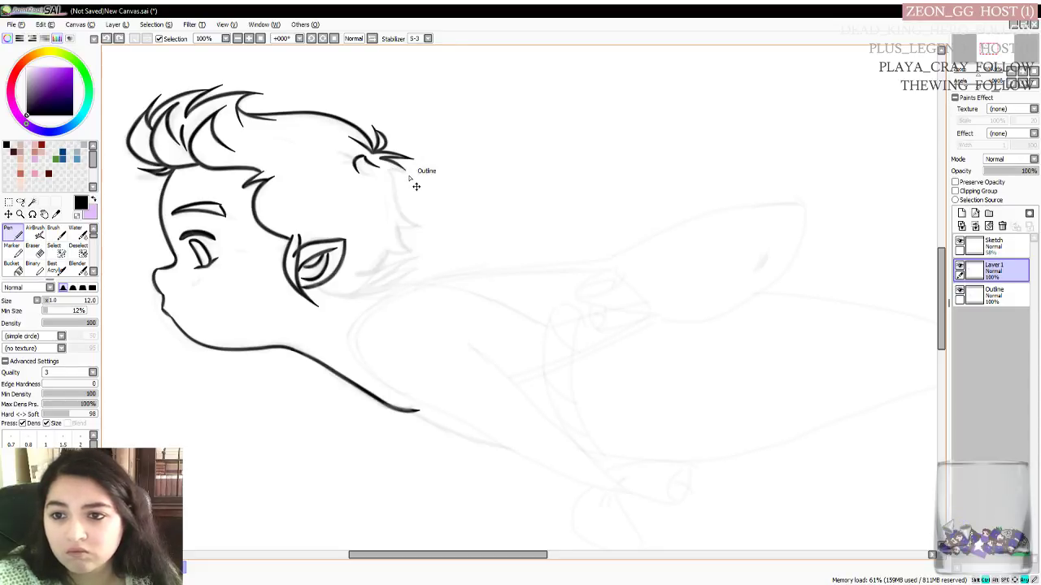
left_click_drag(386, 168, 408, 173)
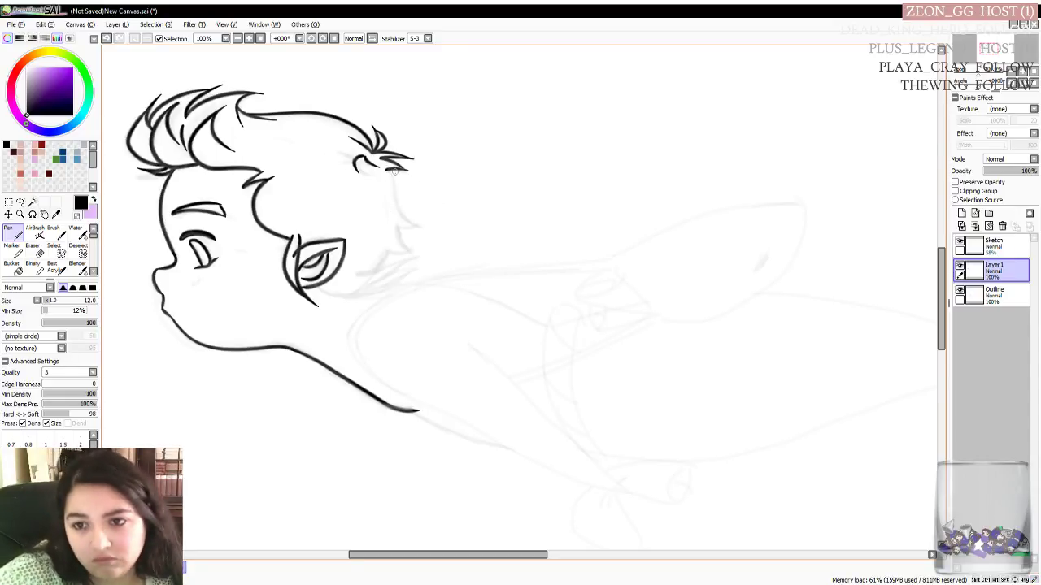
Ink the back of the head down from the crown strands, ending in two pointed tips and a short inward stroke
left_click_drag(387, 169, 423, 226)
key("ctrl+z")
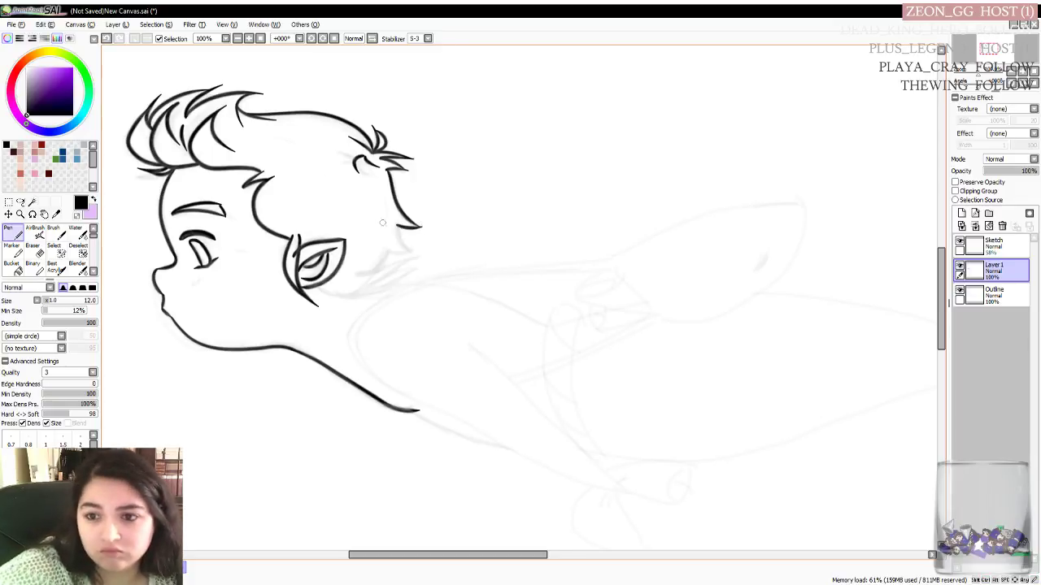
left_click_drag(396, 226, 429, 253)
key("ctrl+z")
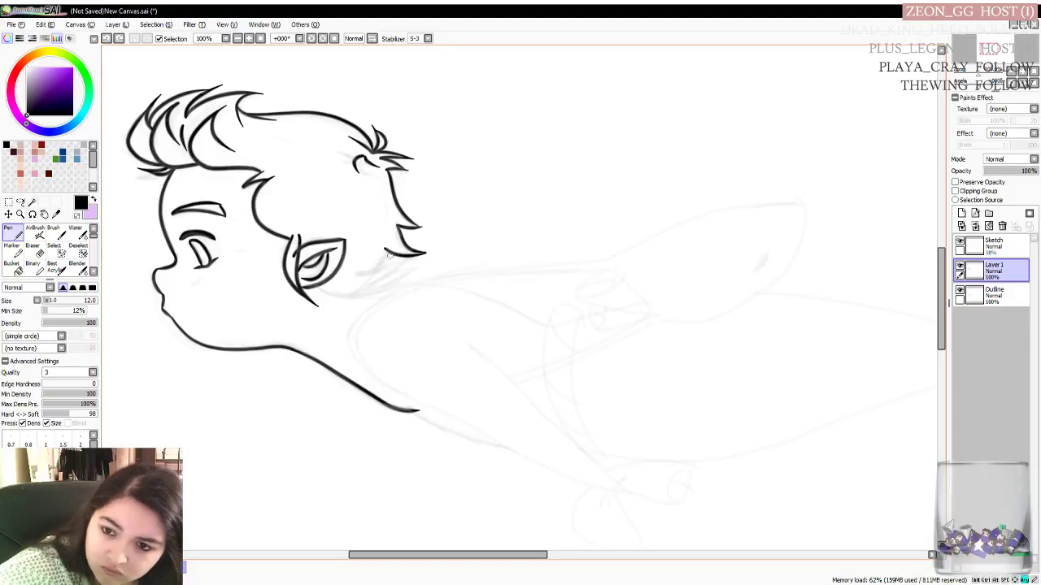
left_click_drag(387, 255, 374, 269)
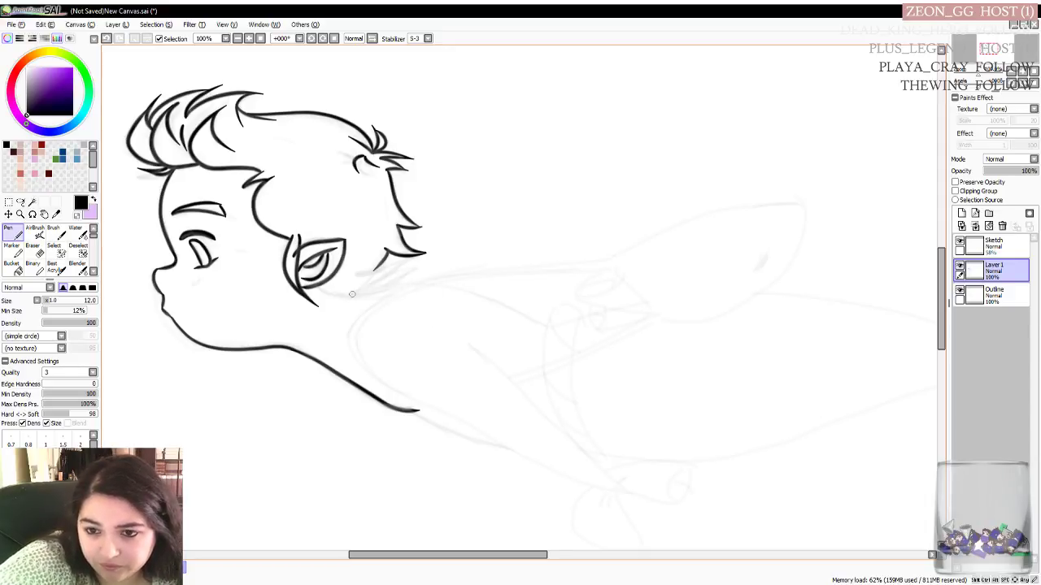
Ink the lower hairline at the nape as one curve from behind the ear, sweeping up to a point
mouse_move(317, 288)
left_mouse_down()
mouse_move(392, 293)
mouse_move(437, 277)
left_mouse_up()
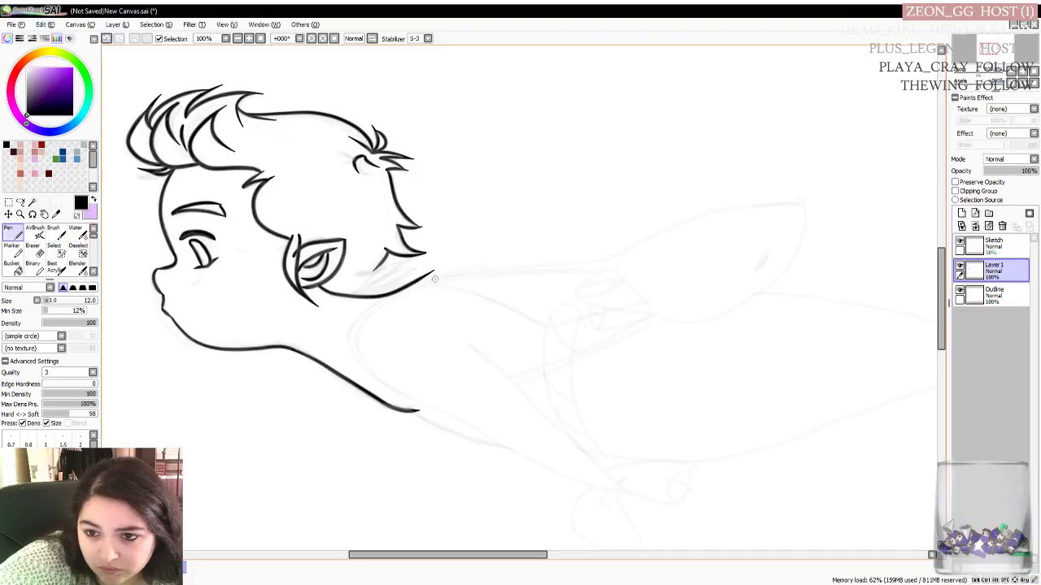
key("ctrl+z")
mouse_move(319, 284)
left_mouse_down()
mouse_move(367, 293)
mouse_move(427, 268)
left_mouse_up()
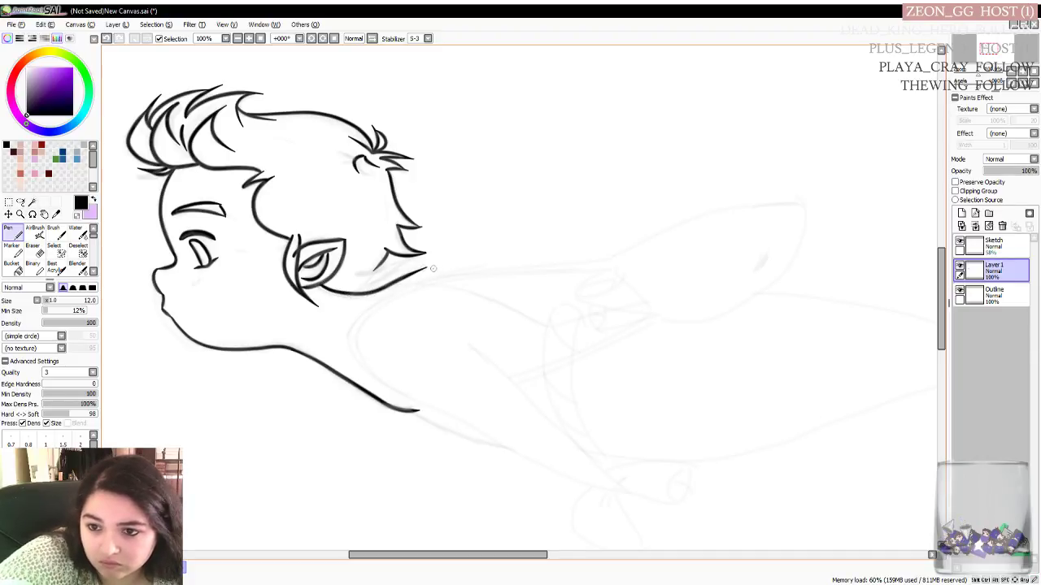
Try several pointed, backward-sweeping strands above the nape's lower hairline
left_click_drag(362, 286, 427, 268)
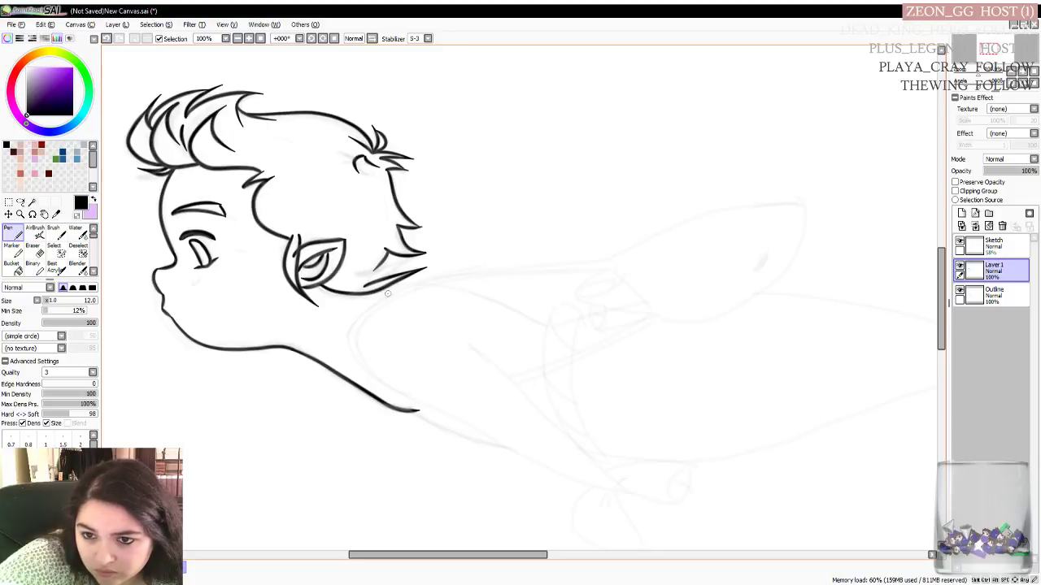
left_click_drag(355, 273, 419, 261)
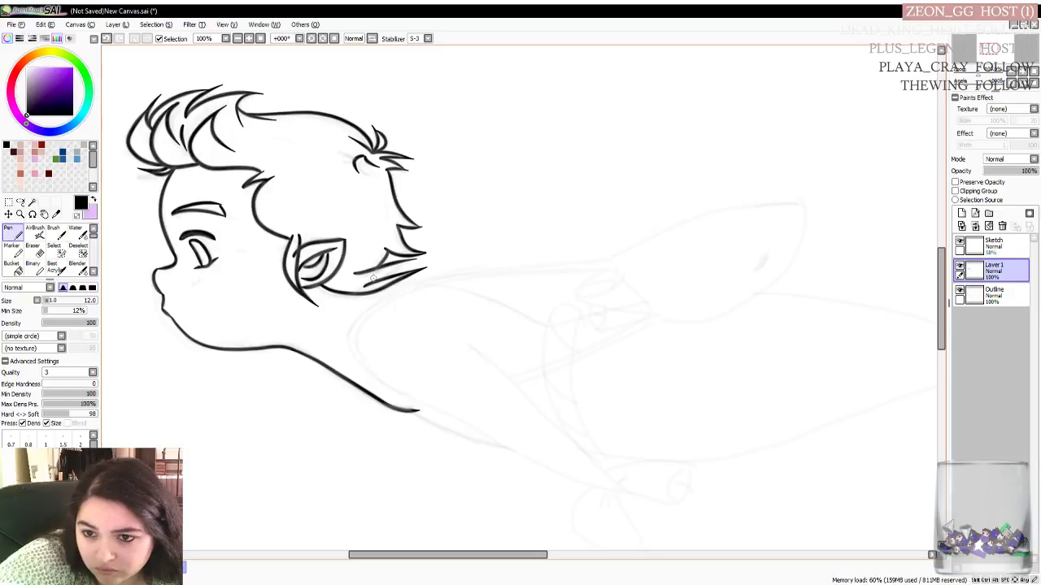
mouse_move(371, 283)
left_mouse_down()
mouse_move(418, 267)
mouse_move(396, 281)
mouse_move(369, 283)
mouse_move(419, 261)
left_mouse_up()
key("ctrl+z")
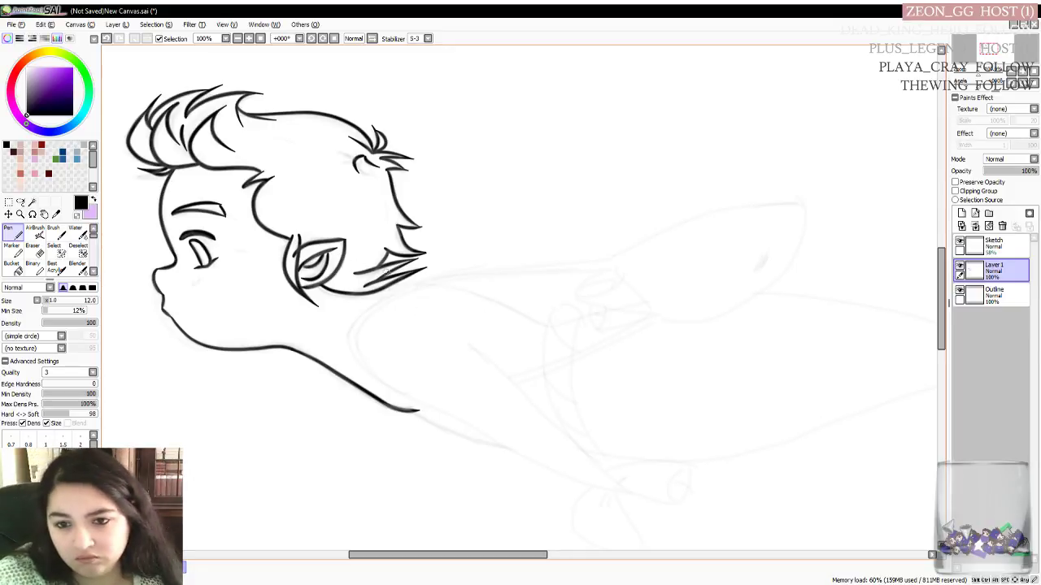
key("ctrl+z")
key("ctrl+z")
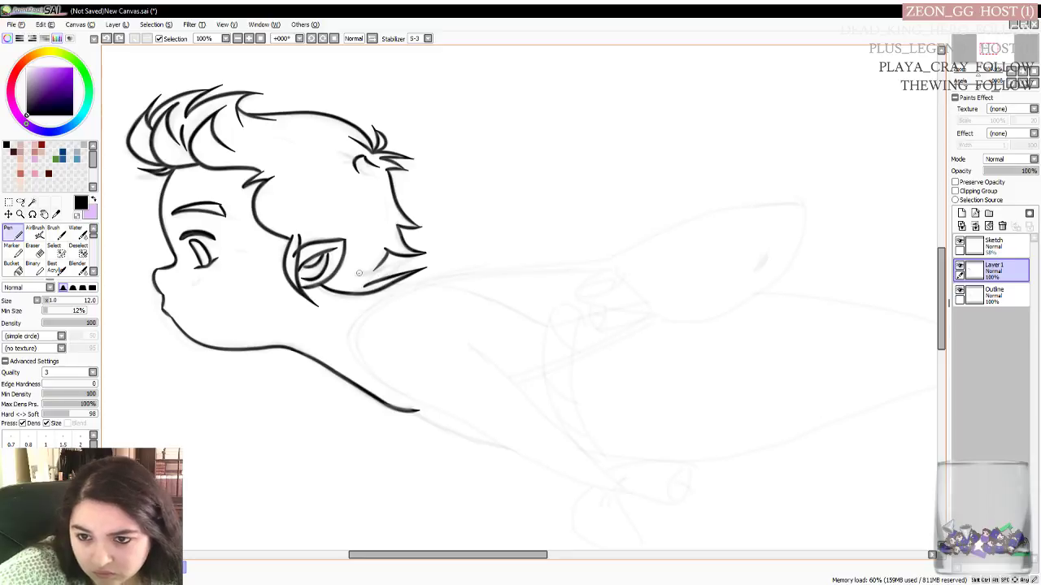
left_click_drag(352, 273, 424, 261)
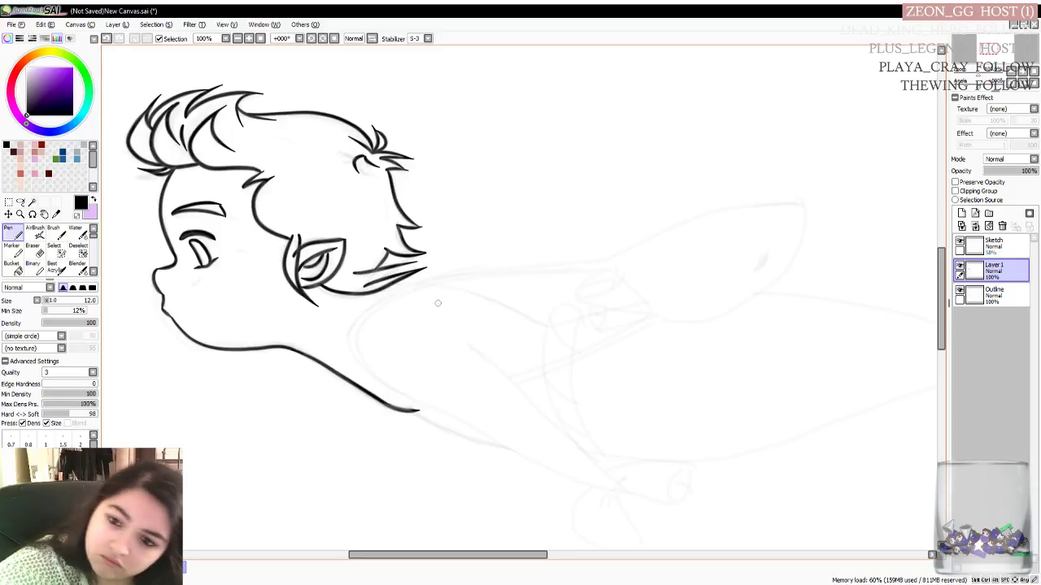
left_click_drag(379, 278, 425, 262)
key("ctrl+z")
mouse_move(379, 280)
left_mouse_down()
mouse_move(423, 261)
mouse_move(434, 284)
mouse_move(404, 294)
mouse_move(379, 279)
mouse_move(431, 258)
left_mouse_up()
key("ctrl+z")
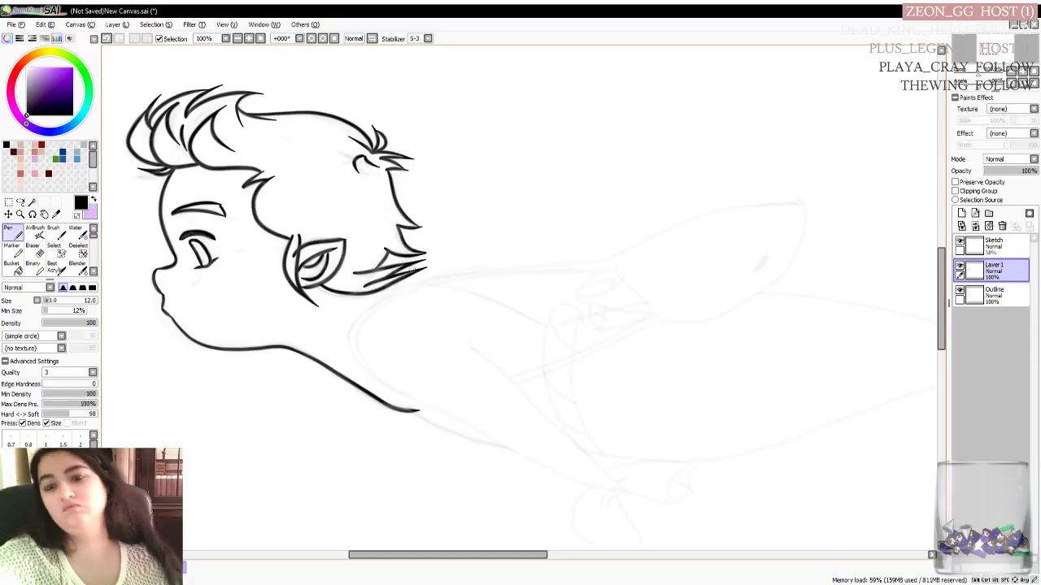
key("ctrl+z")
key("ctrl+z")
key("ctrl+z")
key("ctrl+z")
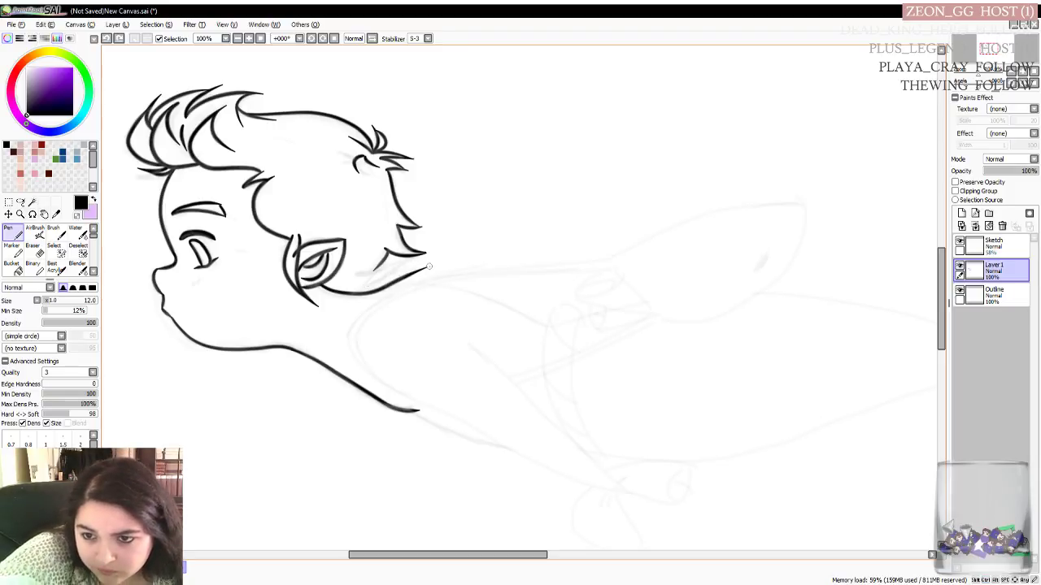
Ink layered pointed strands at the nape, closing the gap between the lower hairline and the back of the head
left_click_drag(431, 265, 360, 281)
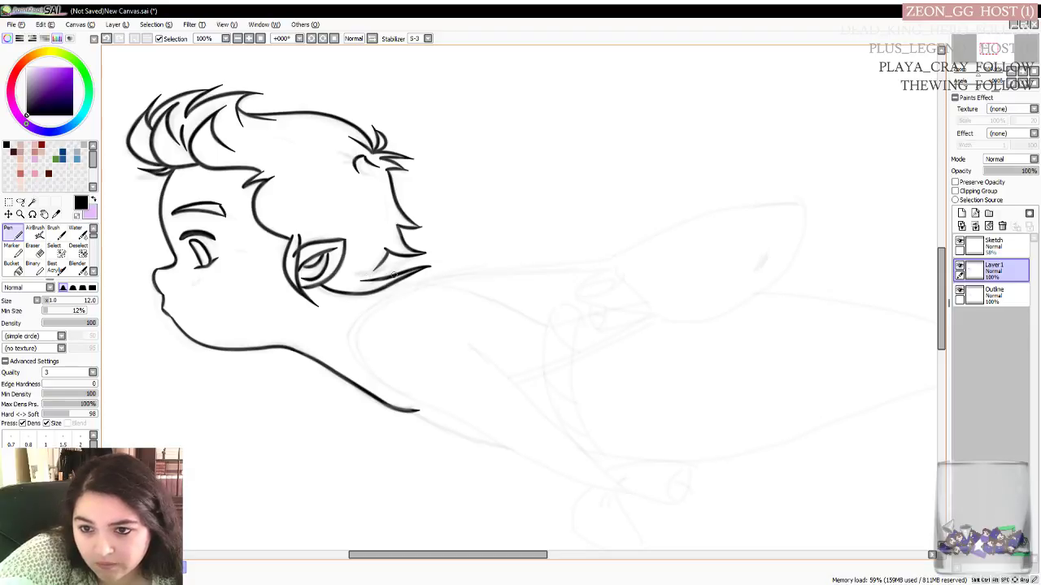
mouse_move(355, 273)
left_mouse_down()
mouse_move(435, 264)
mouse_move(379, 276)
mouse_move(388, 273)
left_mouse_up()
key("ctrl+z")
key("ctrl+z")
key("ctrl+z")
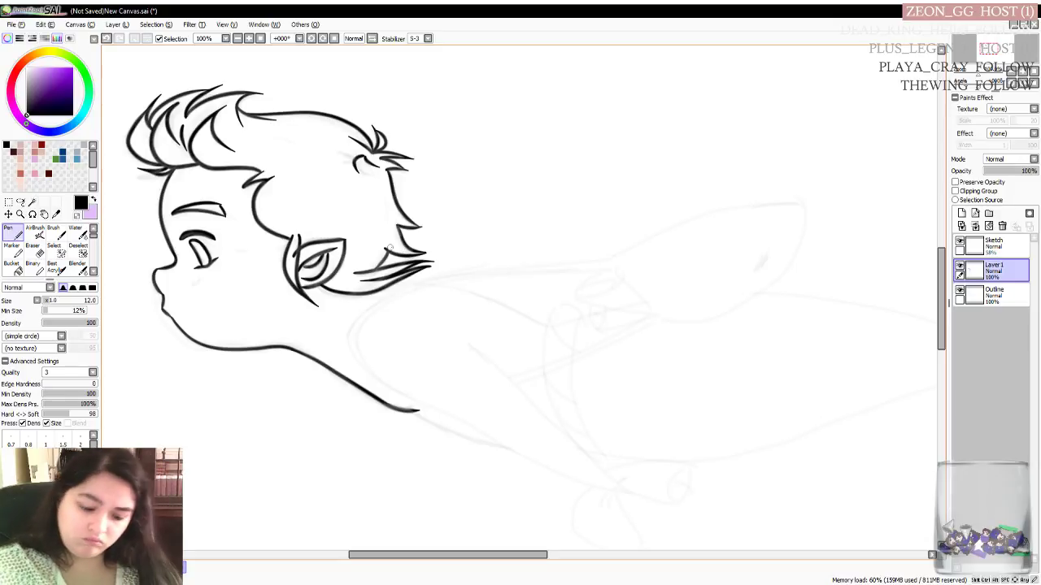
Ink the two short slanted marks on the cheek below the eye
scroll(385, 247, "down", 1)
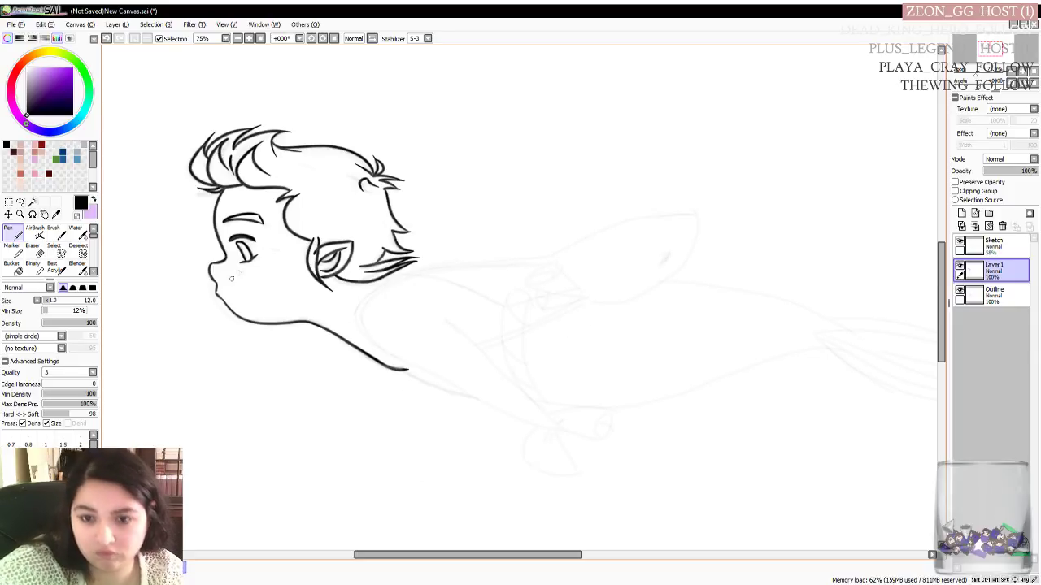
left_click_drag(237, 270, 238, 274)
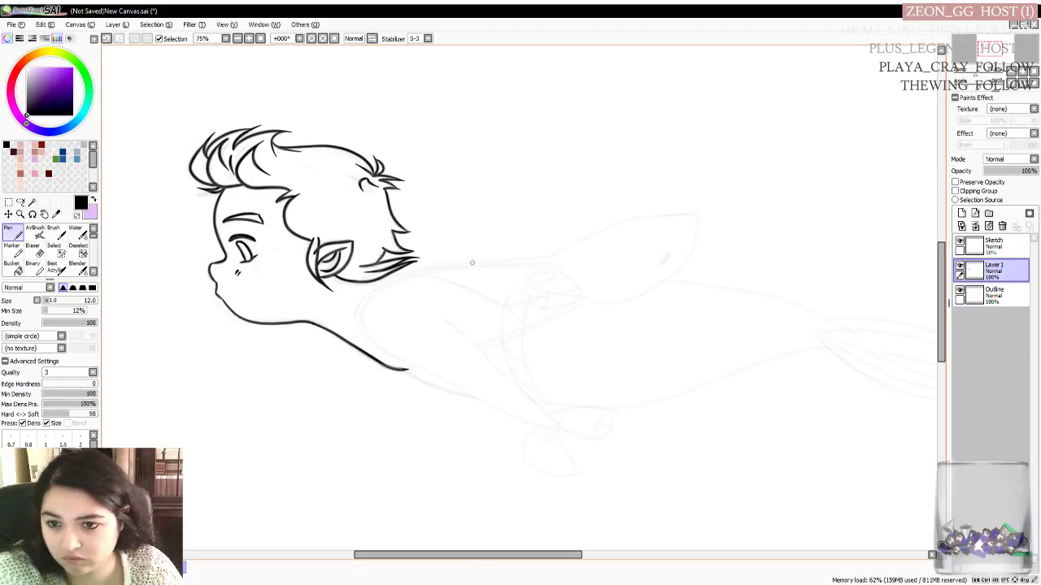
Raise the Sketch layer's opacity to 86% and make the Outline layer active for the body
left_click_drag(454, 557, 477, 556)
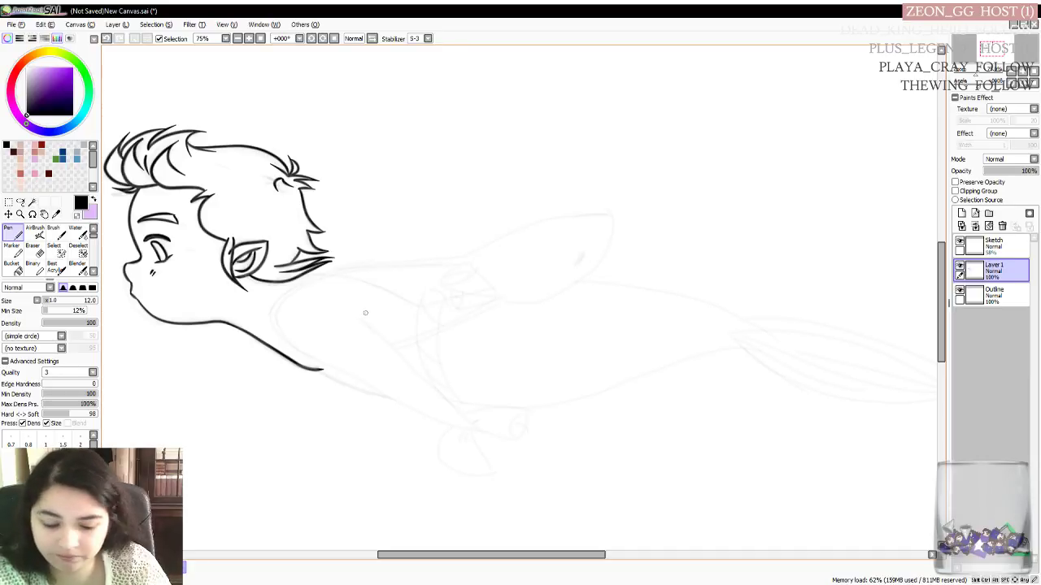
scroll(357, 314, "up", 1)
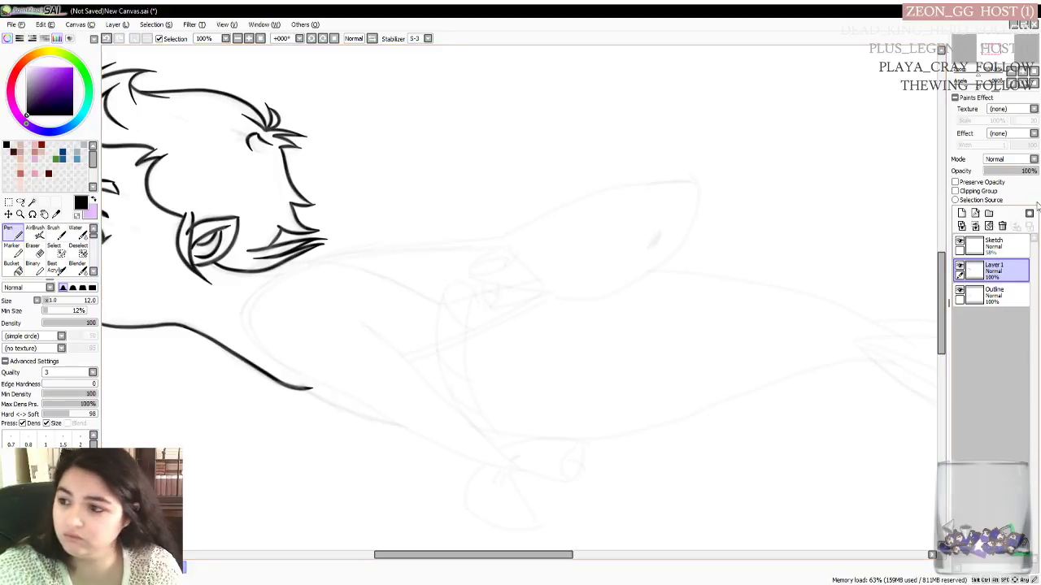
left_click(1009, 248)
mouse_move(1017, 174)
left_mouse_down()
mouse_move(1037, 189)
mouse_move(1031, 175)
left_mouse_up()
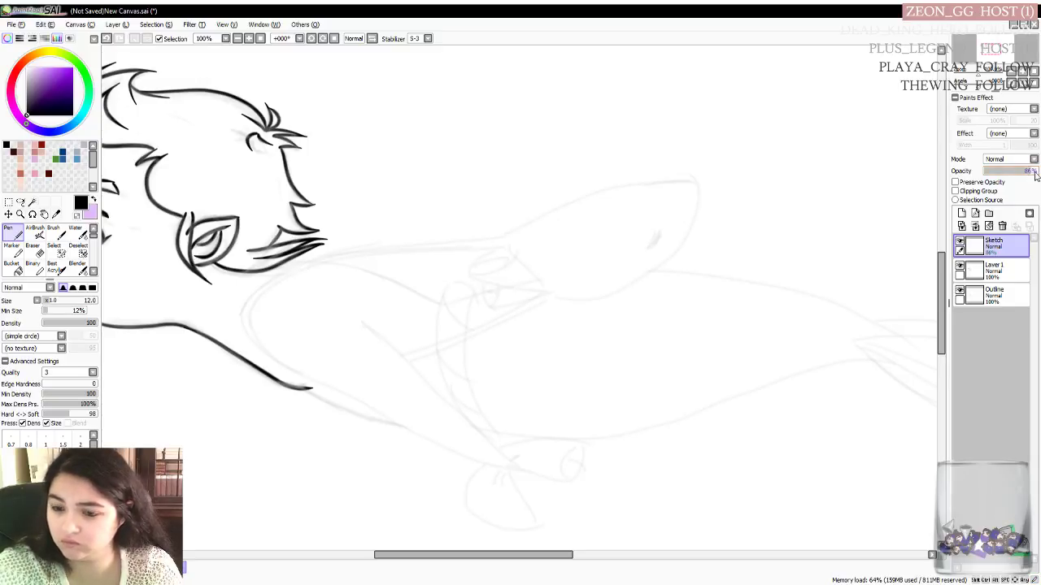
left_click(1007, 296)
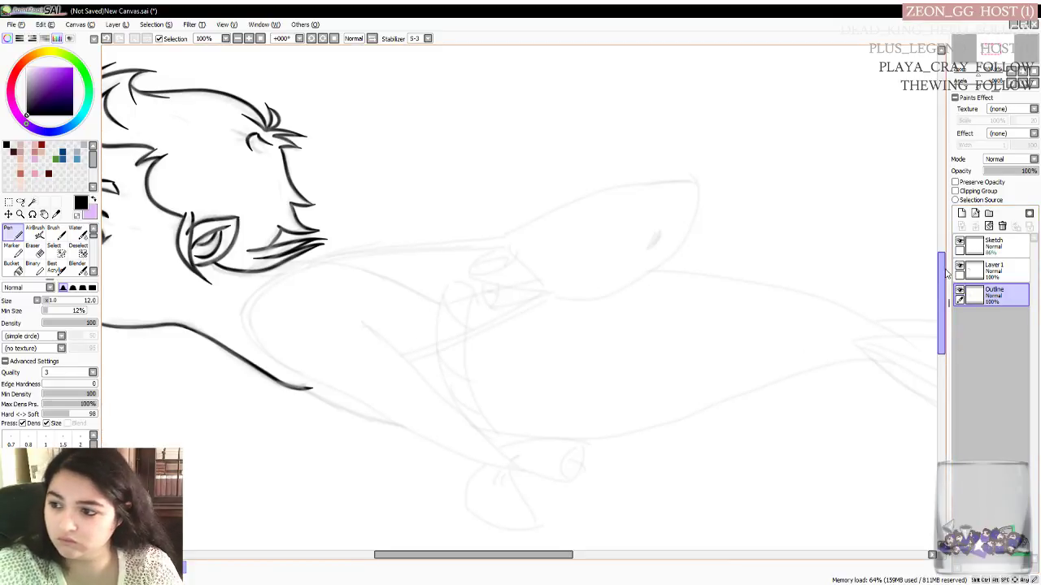
Ink the forearm's contour over the sketch from the wrist up towards the elbow, redoing the first stroke longer
scroll(813, 309, "down", 2)
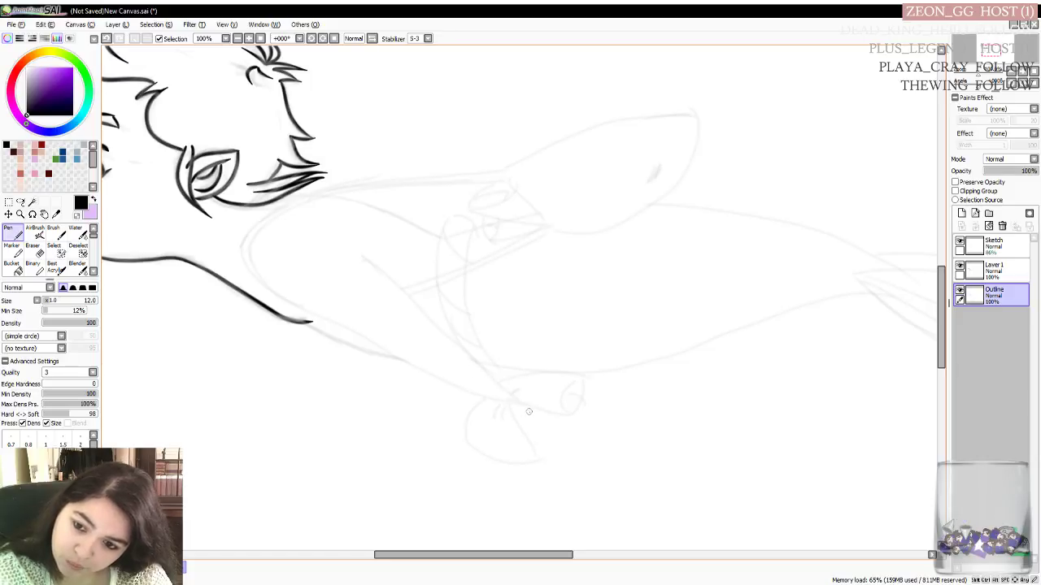
left_click_drag(520, 402, 407, 353)
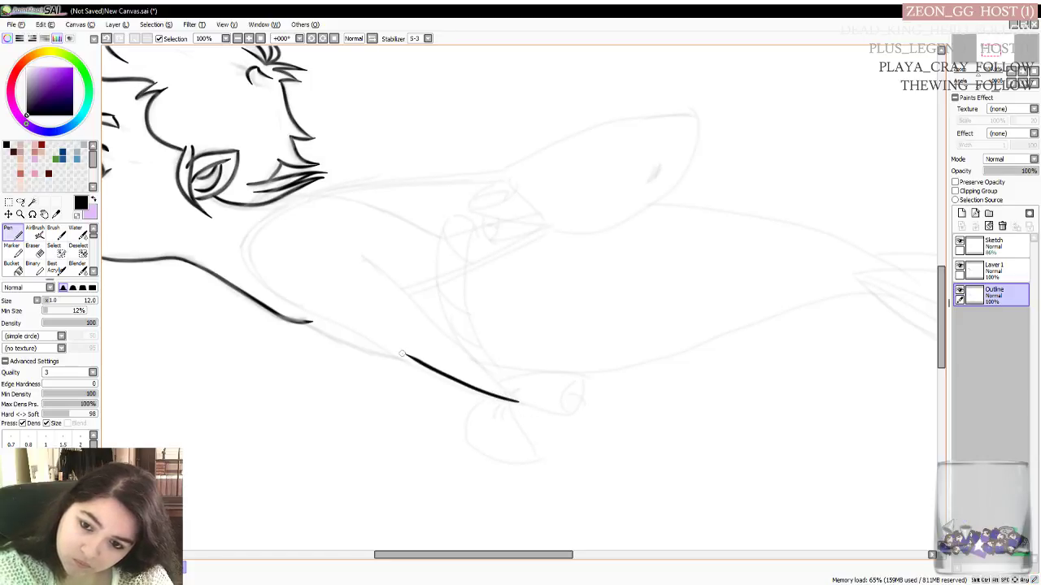
key("ctrl+z")
mouse_move(515, 400)
left_mouse_down()
mouse_move(435, 376)
mouse_move(361, 332)
left_mouse_up()
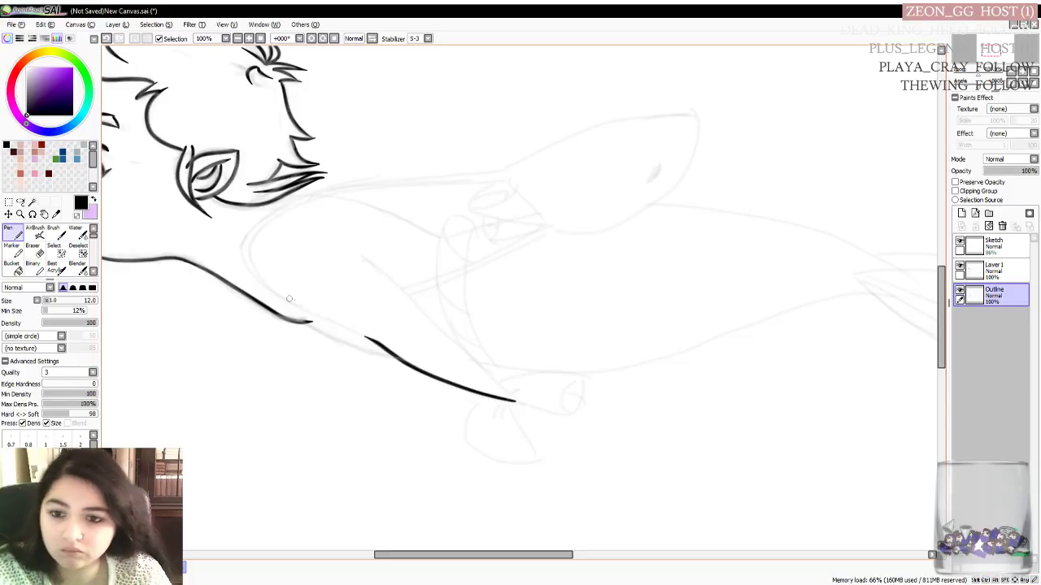
Ink the upper arm's contour curving up to the shoulder, and extend the throat line backward to meet the arm
mouse_move(367, 340)
left_mouse_down()
mouse_move(270, 291)
mouse_move(241, 248)
left_mouse_up()
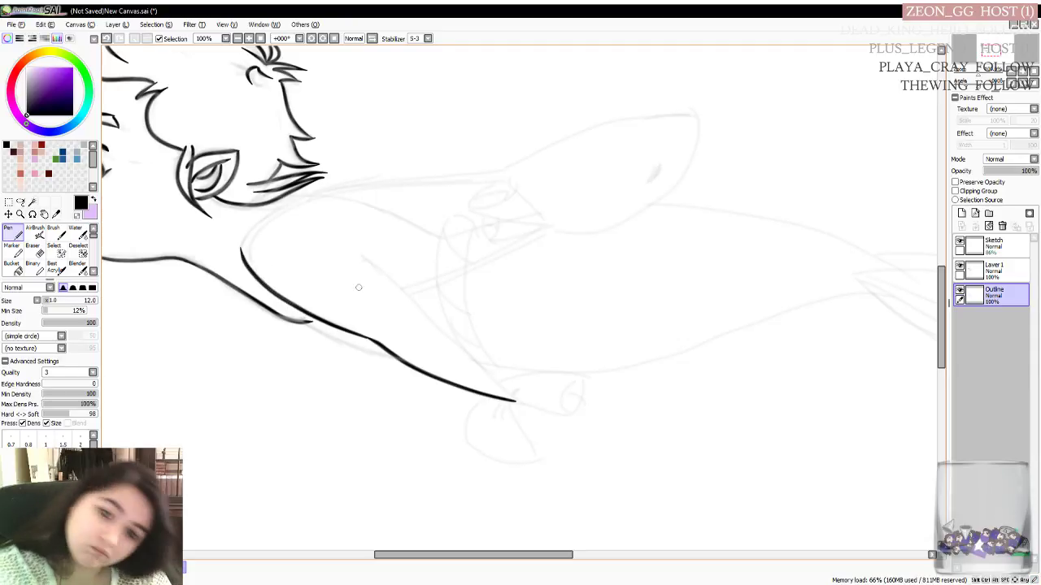
key("ctrl+z")
mouse_move(368, 340)
left_mouse_down()
mouse_move(284, 299)
mouse_move(245, 237)
left_mouse_up()
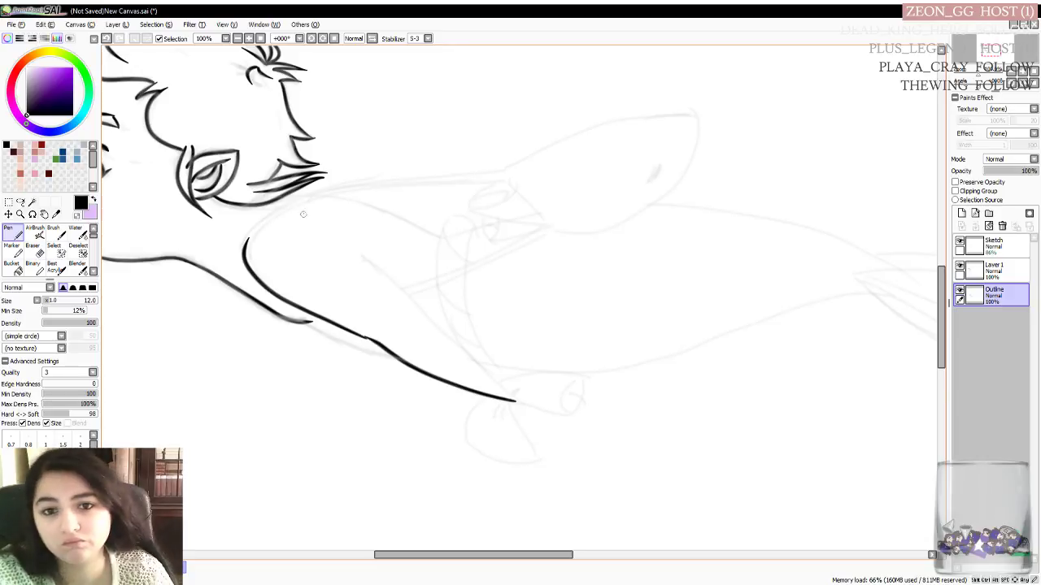
key("ctrl+z")
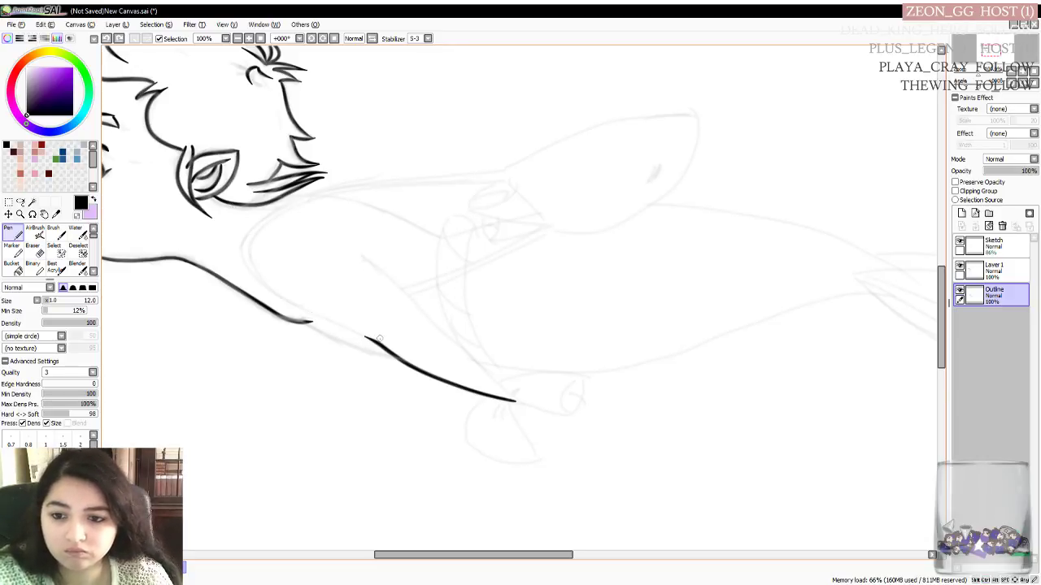
mouse_move(368, 340)
left_mouse_down()
mouse_move(275, 286)
mouse_move(257, 255)
mouse_move(260, 228)
left_mouse_up()
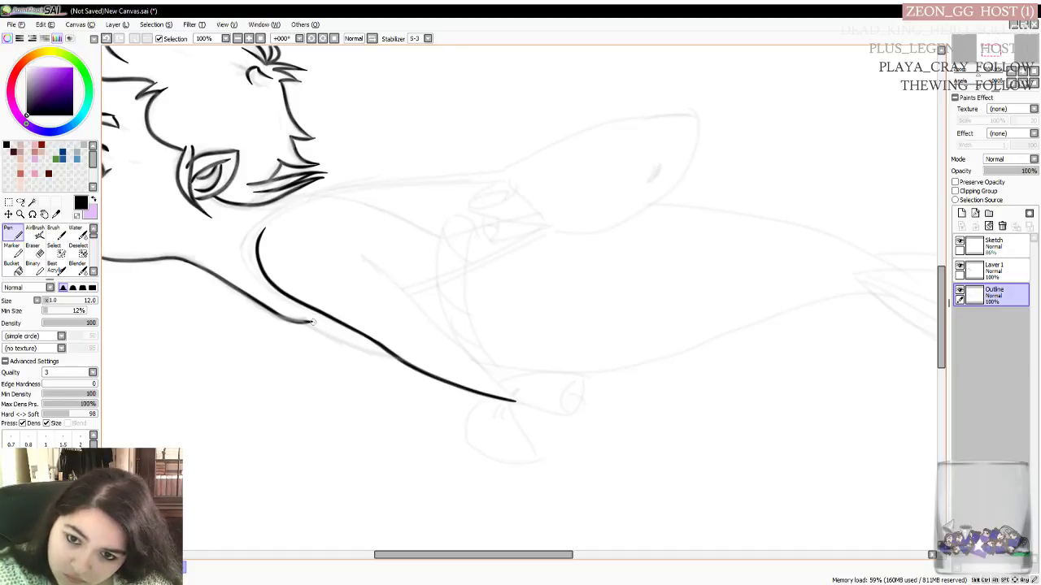
mouse_move(309, 322)
left_mouse_down()
mouse_move(348, 344)
mouse_move(429, 366)
left_mouse_up()
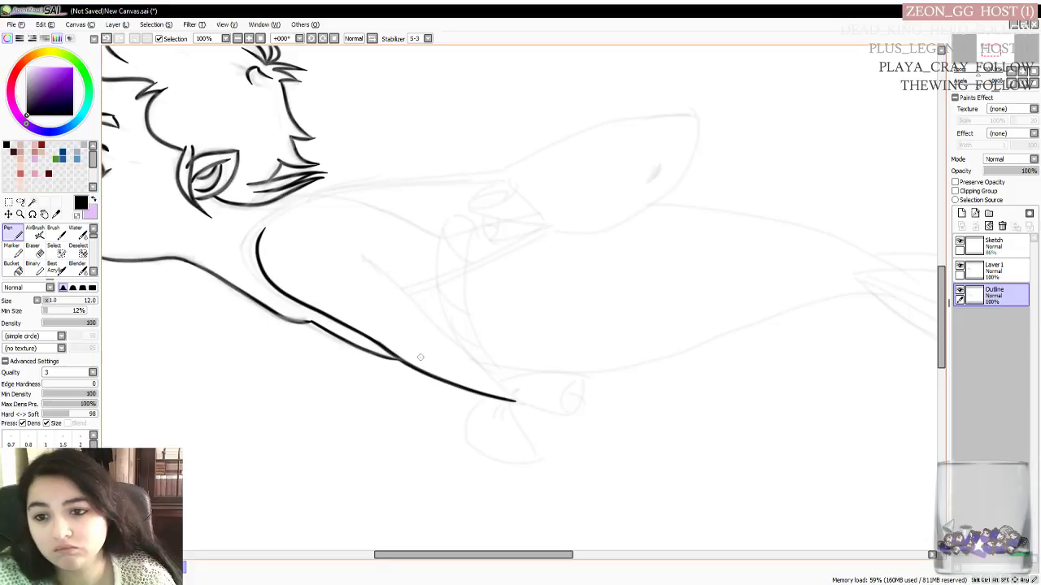
Redo the short chest line that joins the end of the throat line to the underside of the arm
key("ctrl+z")
left_click_drag(311, 321, 379, 348)
key("ctrl+z")
left_click_drag(310, 322, 407, 362)
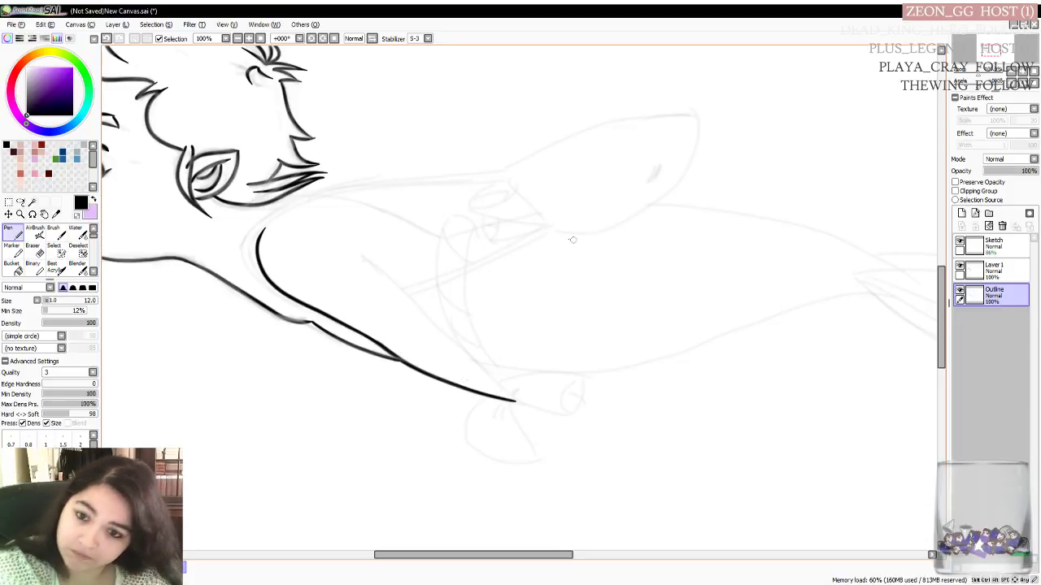
Ink the arm's opposite contour from the wrist up towards the shoulder in two strokes, redrawing the upper stroke to join the lower one smoothly
left_click_drag(517, 402, 435, 320)
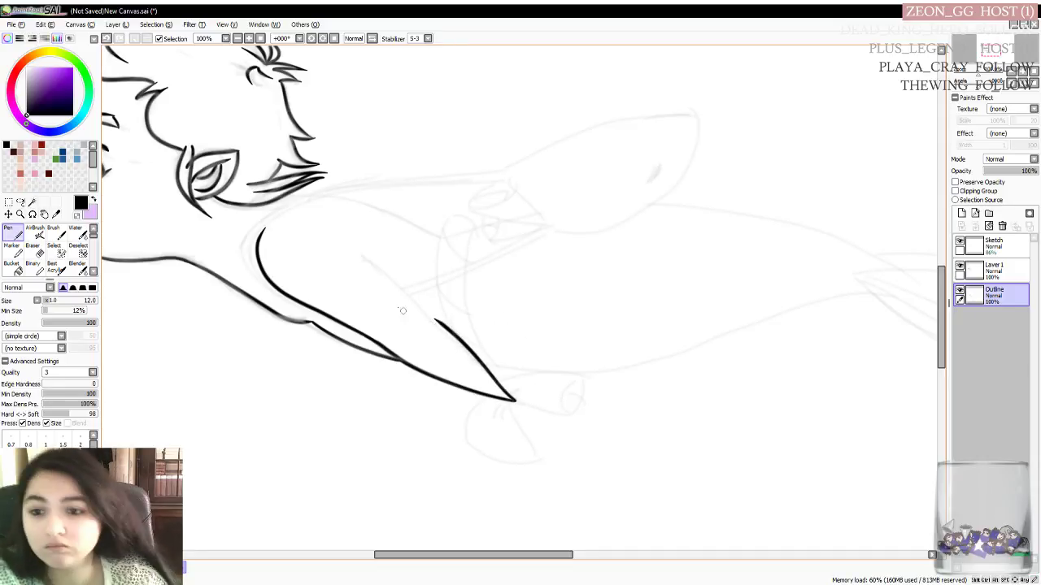
left_click_drag(436, 322, 354, 244)
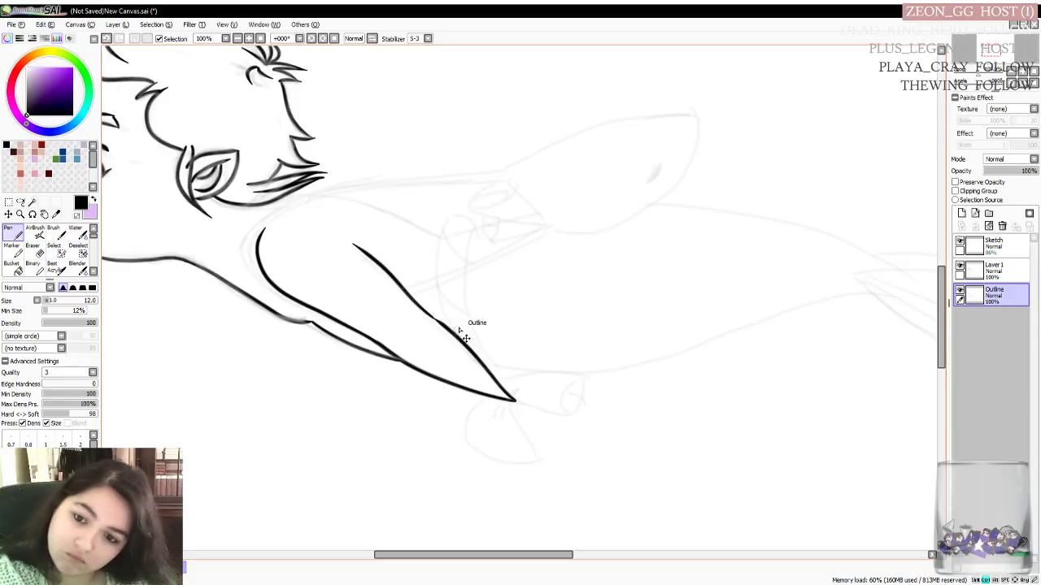
key("ctrl+z")
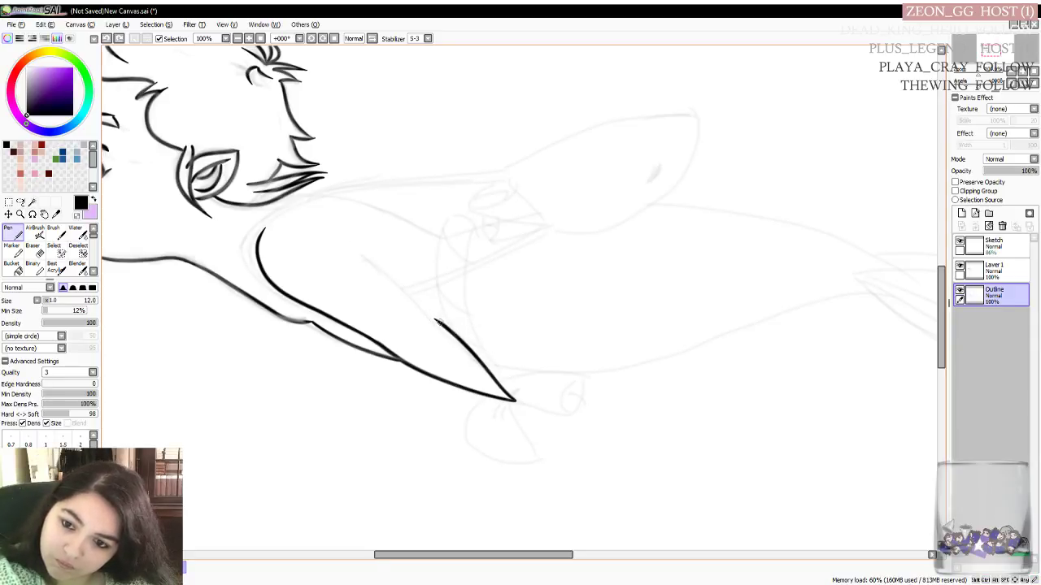
mouse_move(441, 324)
left_mouse_down()
mouse_move(419, 307)
mouse_move(470, 346)
mouse_move(353, 244)
left_mouse_up()
key("ctrl+z")
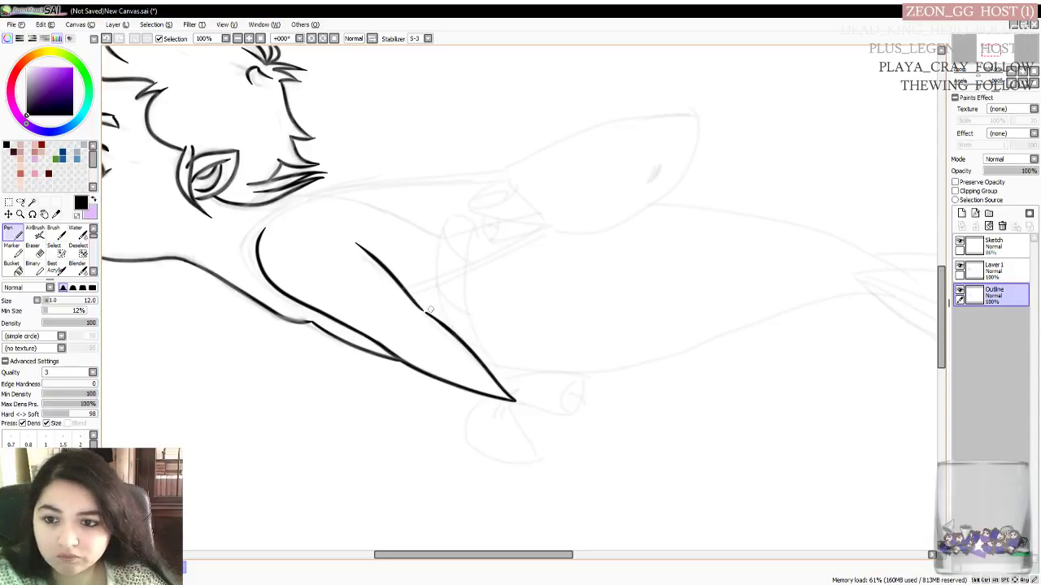
key("ctrl+z")
left_click_drag(426, 314, 349, 245)
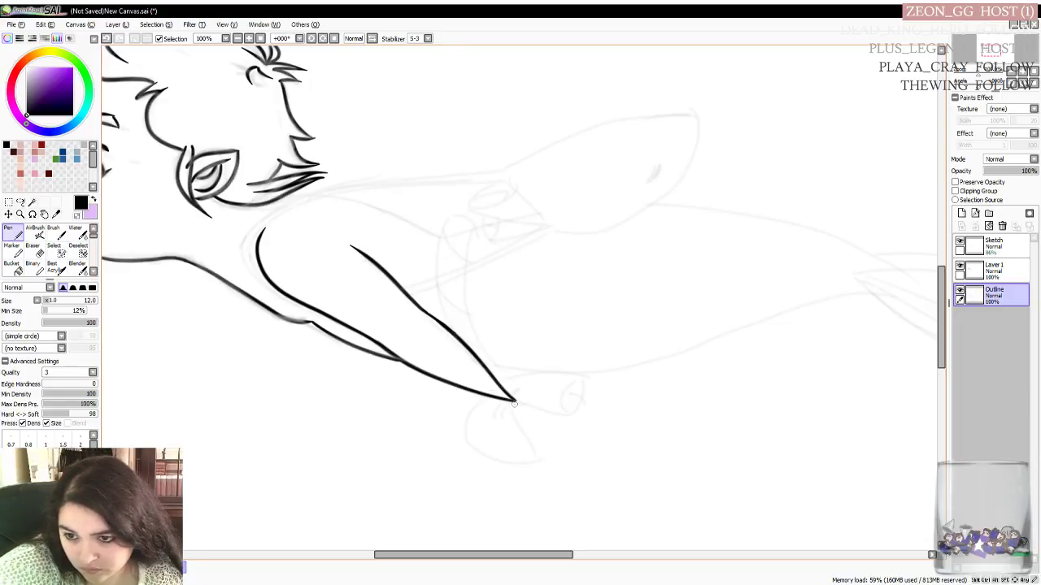
Begin the hand's outline with a short curved stroke running down from the wrist over the sketch
left_click_drag(512, 401, 533, 452)
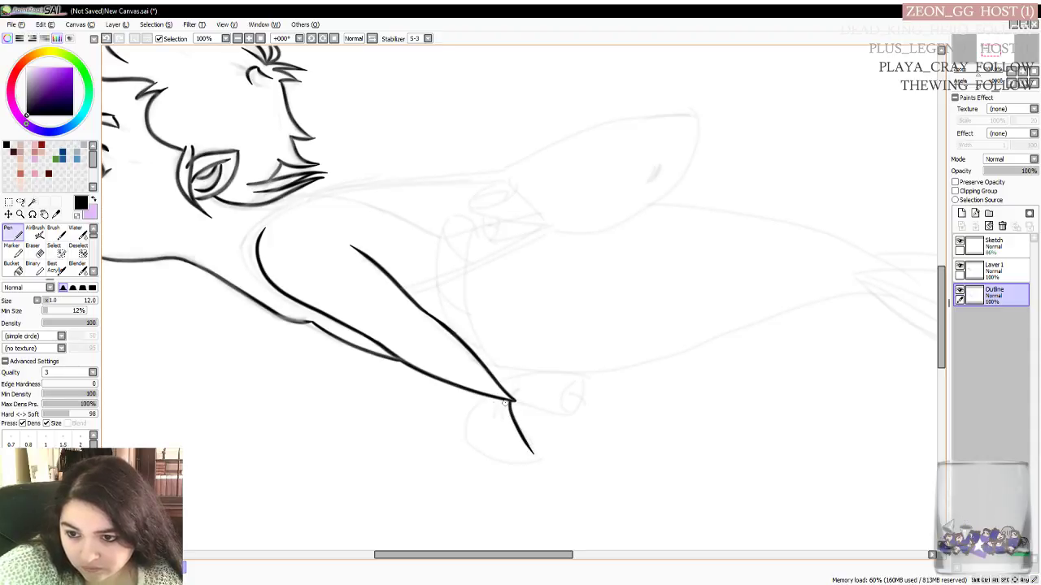
Ink short crease marks at the tip of the arm and the curved left side of the lobe hanging below it
left_click_drag(509, 399, 487, 416)
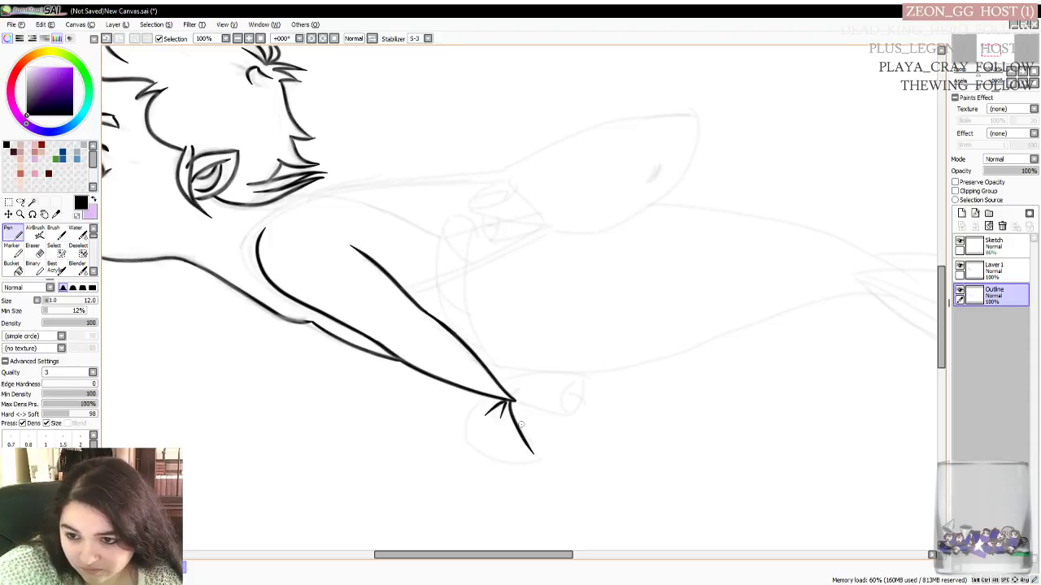
mouse_move(488, 396)
left_mouse_down()
mouse_move(471, 405)
mouse_move(465, 443)
mouse_move(540, 457)
left_mouse_up()
key("ctrl+z")
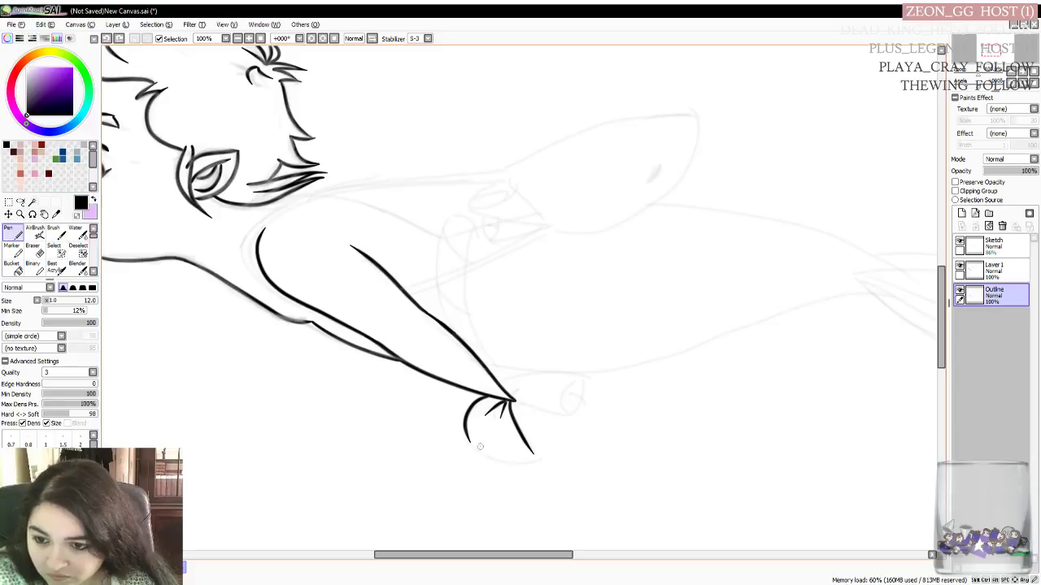
Close the lower edge of the hanging lobe with a curve joining its left side to the end of its right side
mouse_move(469, 442)
left_mouse_down()
mouse_move(527, 463)
mouse_move(541, 457)
left_mouse_up()
key("ctrl+z")
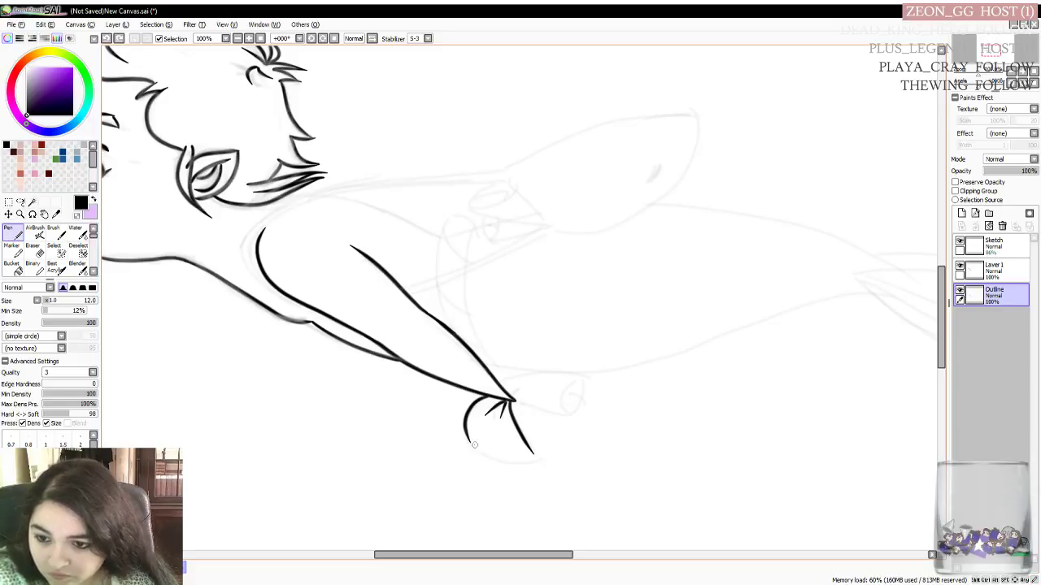
mouse_move(467, 441)
left_mouse_down()
mouse_move(535, 454)
mouse_move(466, 441)
left_mouse_up()
key("ctrl+z")
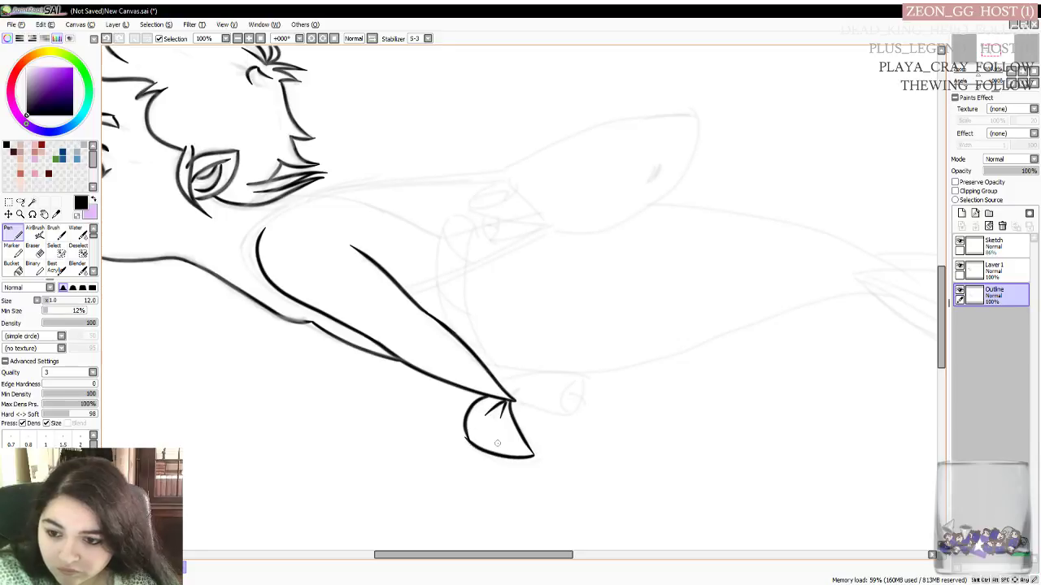
key("ctrl+z")
key("ctrl+y")
key("ctrl+z")
mouse_move(530, 455)
left_mouse_down()
mouse_move(491, 454)
mouse_move(468, 440)
left_mouse_up()
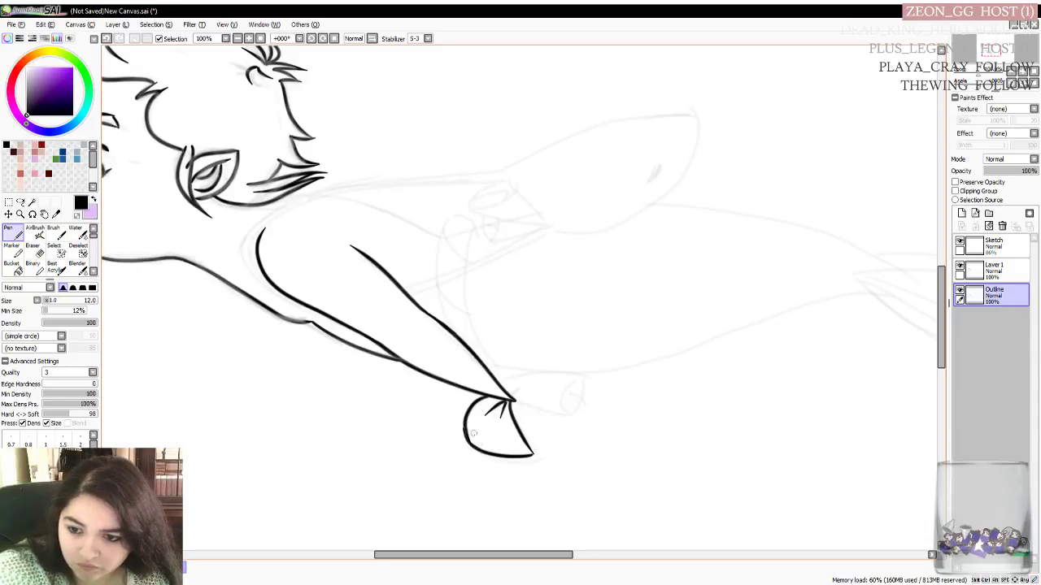
Add a small pointed stroke at the lower-left corner of the hanging lobe
mouse_move(468, 445)
left_mouse_down()
mouse_move(463, 421)
mouse_move(468, 436)
left_mouse_up()
key("ctrl+z")
key("ctrl+z")
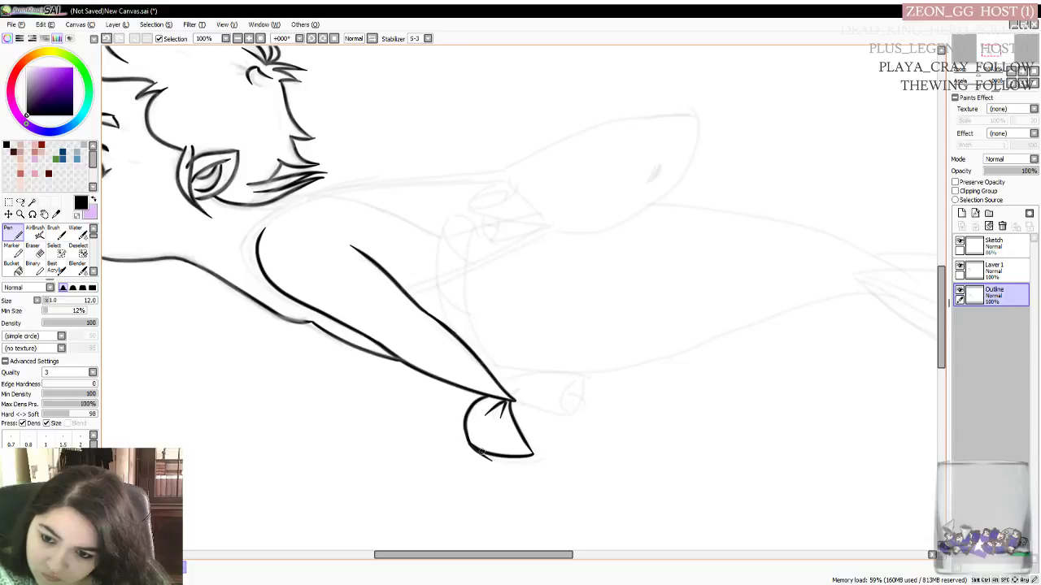
left_click_drag(469, 444, 498, 460)
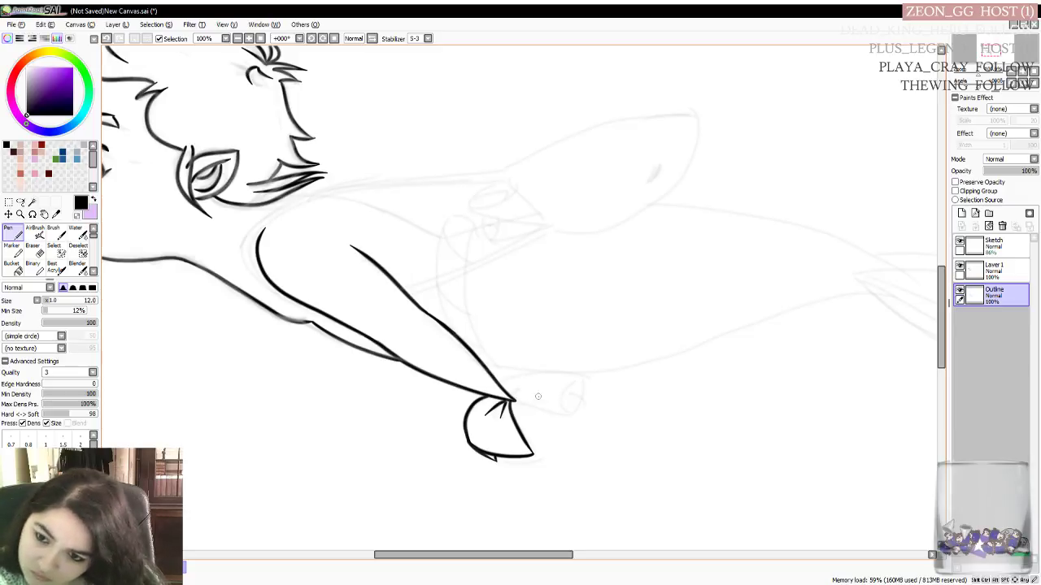
Ink a short crease and the upper and lower edges of the second lobe extending right from the arm's tip
left_click_drag(510, 398, 529, 389)
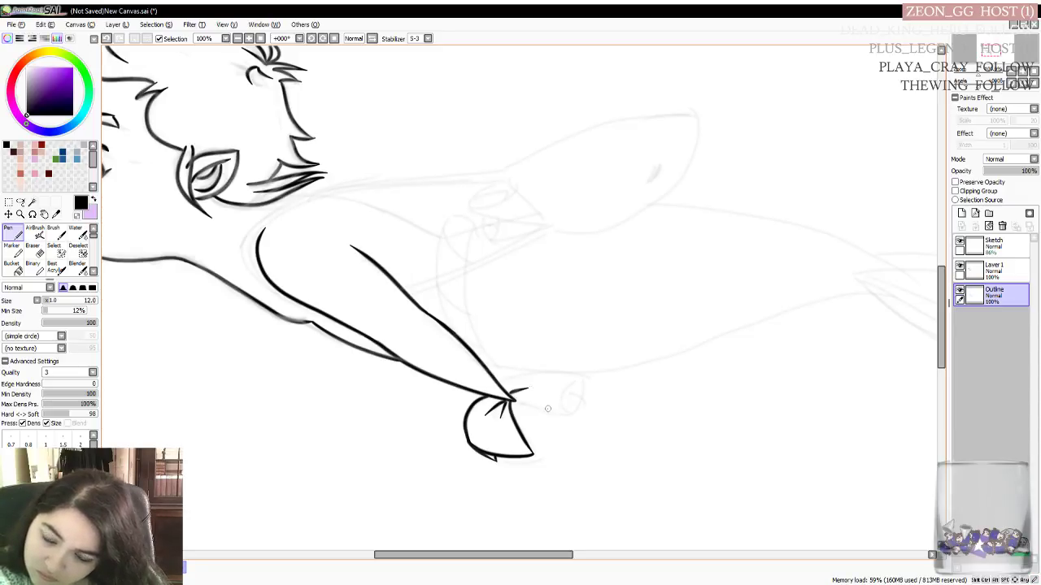
key("ctrl+z")
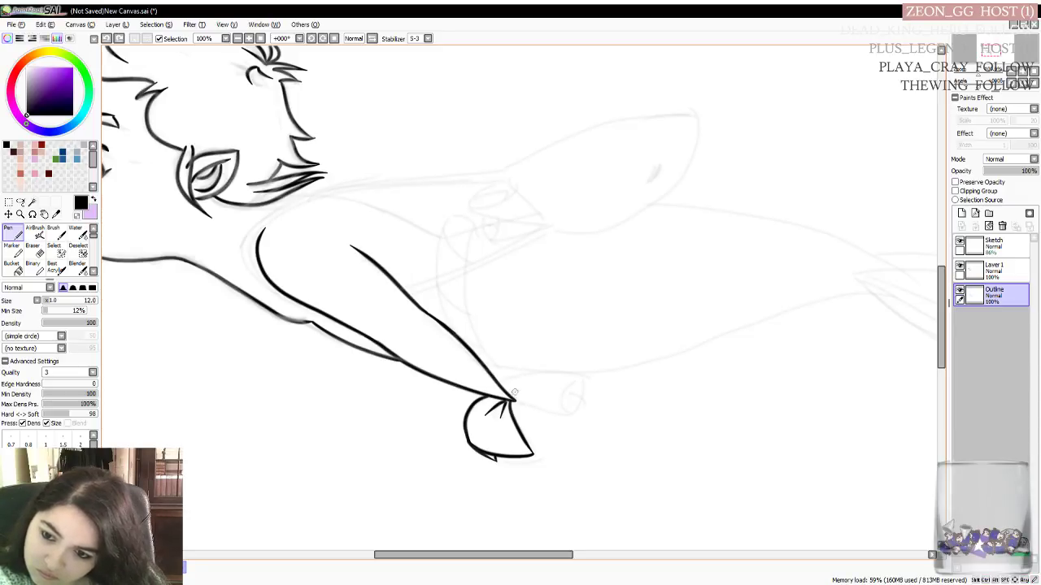
mouse_move(510, 397)
left_mouse_down()
mouse_move(528, 390)
mouse_move(573, 415)
left_mouse_up()
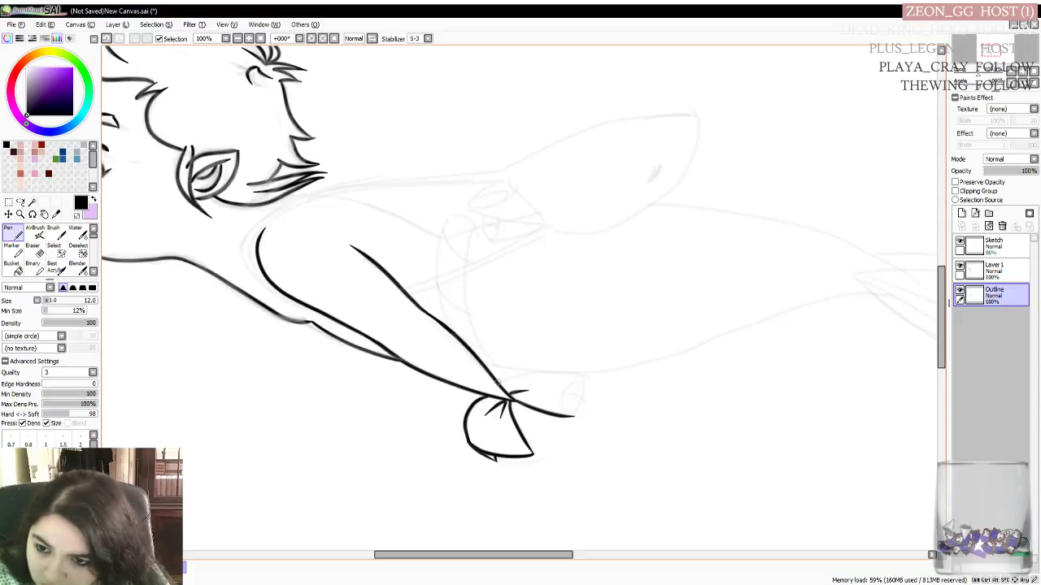
left_click_drag(497, 381, 582, 382)
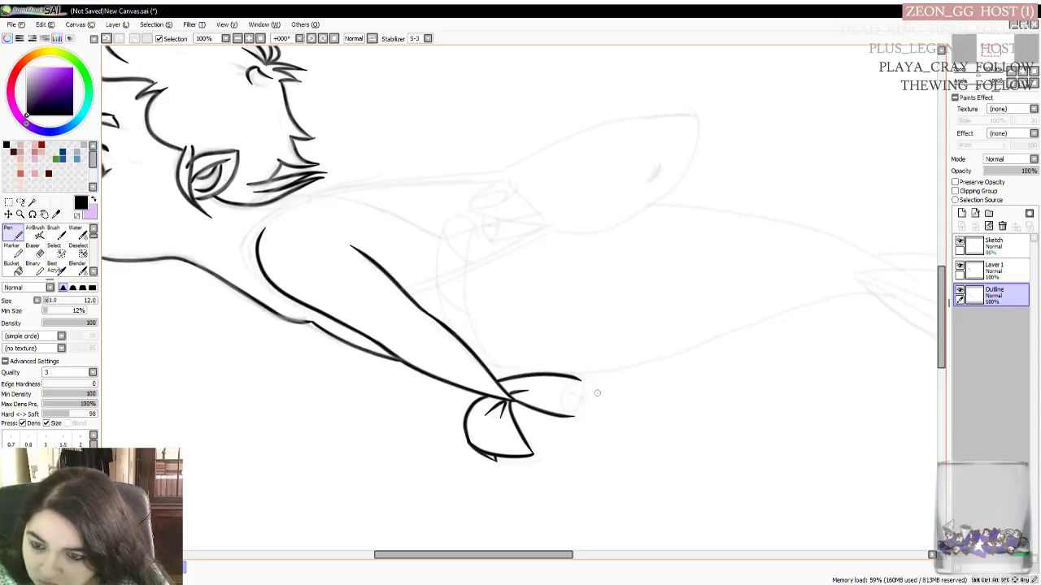
key("ctrl+z")
left_click_drag(499, 385, 588, 379)
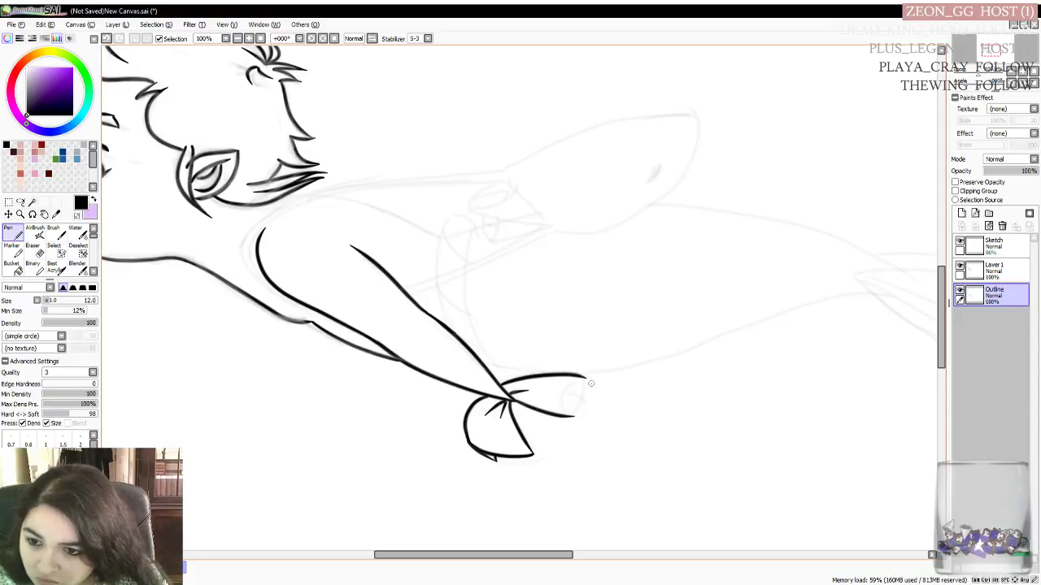
key("ctrl+z")
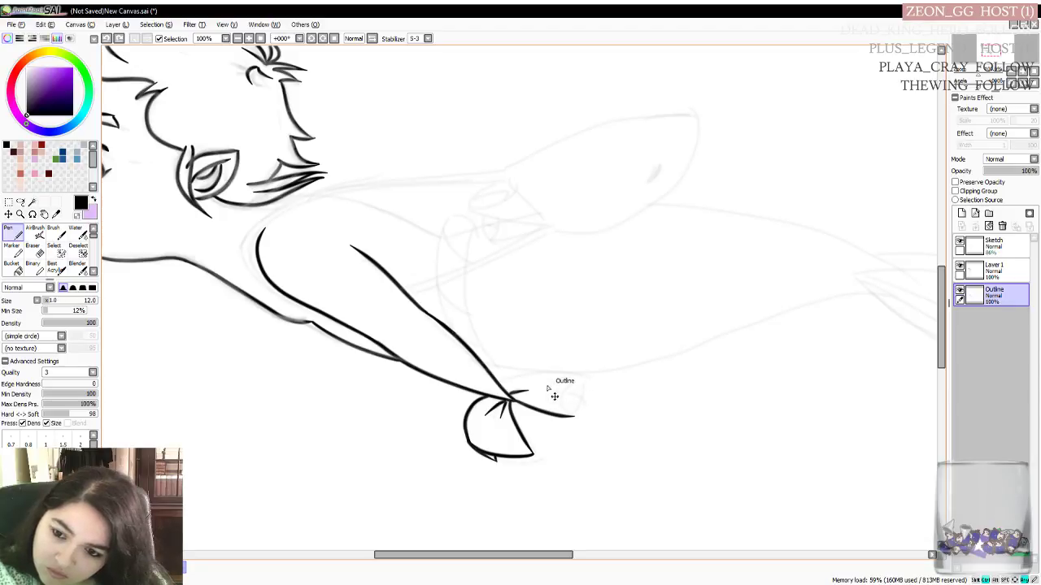
left_click_drag(500, 384, 594, 378)
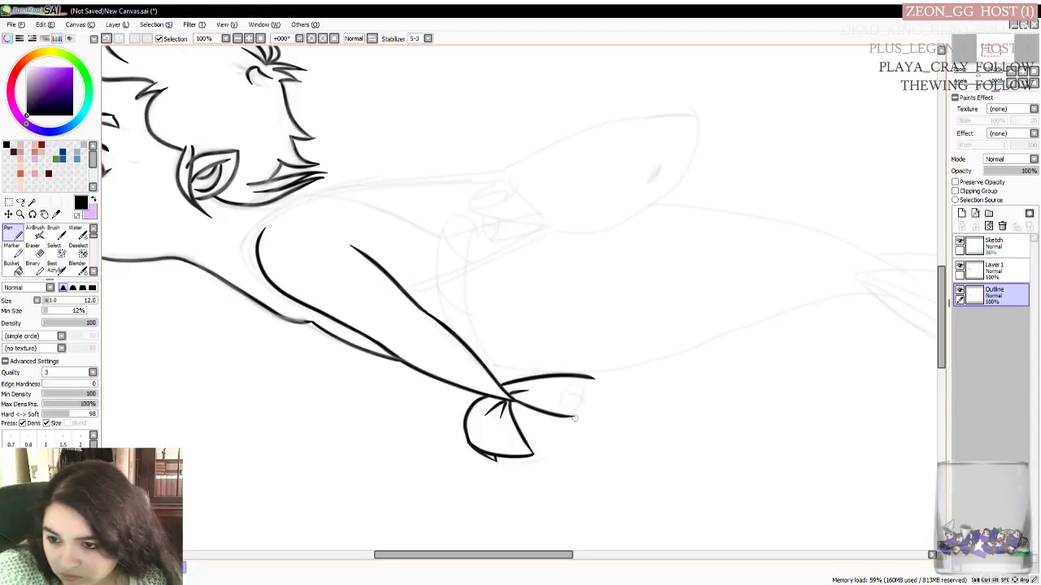
Close the right end of the second lobe with a rounded curve
mouse_move(571, 417)
left_mouse_down()
mouse_move(596, 380)
mouse_move(569, 416)
left_mouse_up()
key("ctrl+z")
key("ctrl+z")
key("ctrl+z")
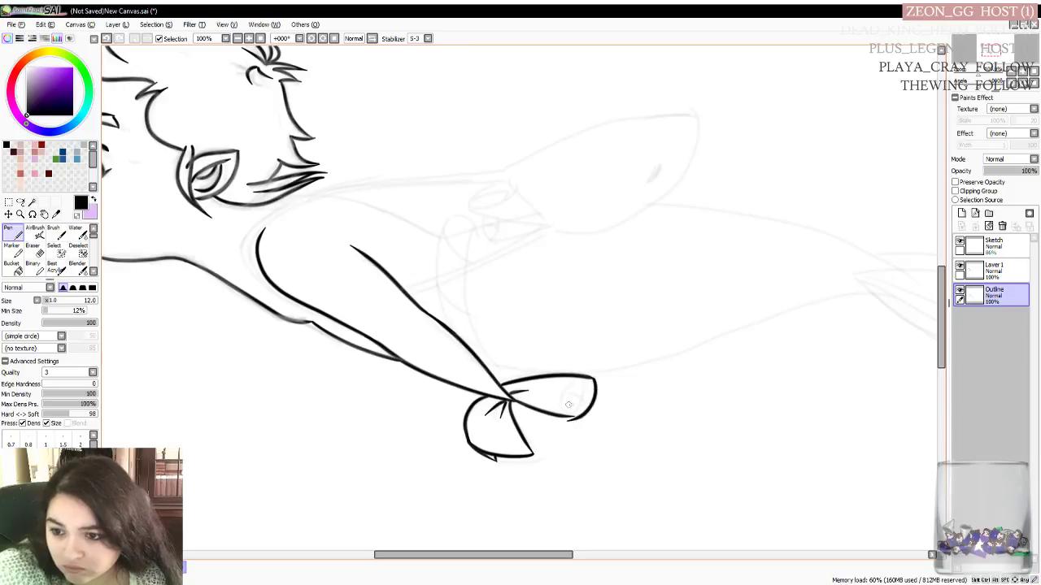
key("ctrl+z")
left_click_drag(595, 383, 571, 415)
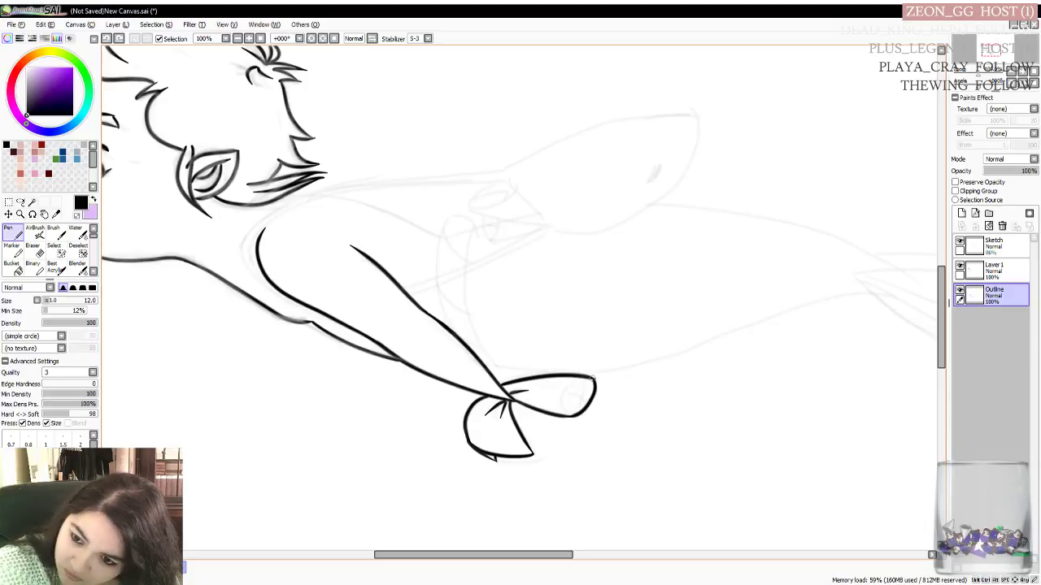
Draw the oval opening at the end of the second lobe and add curved fold lines inside it
left_click_drag(567, 386, 573, 415)
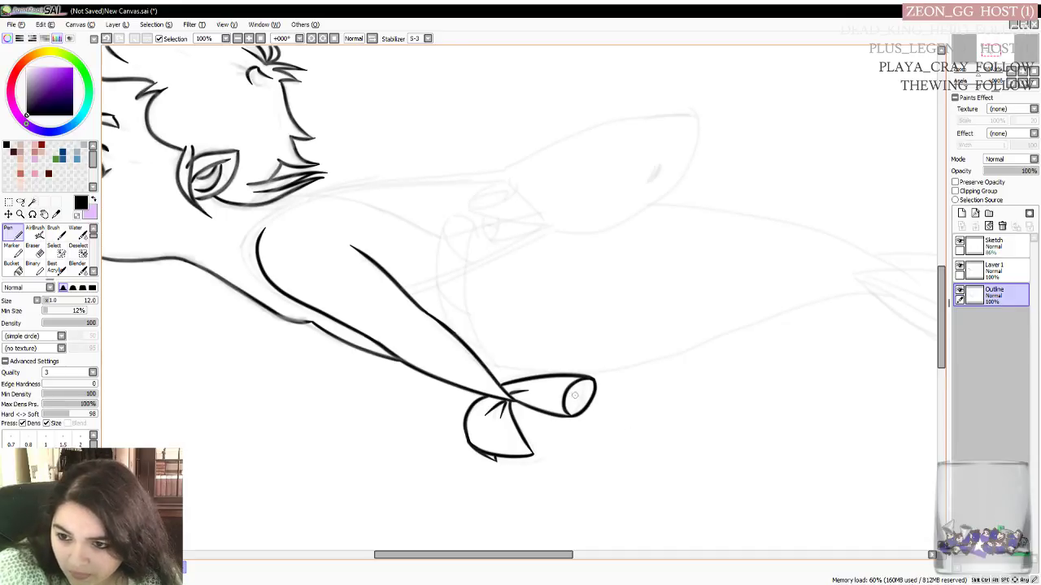
left_click_drag(580, 404, 591, 377)
key("ctrl+z")
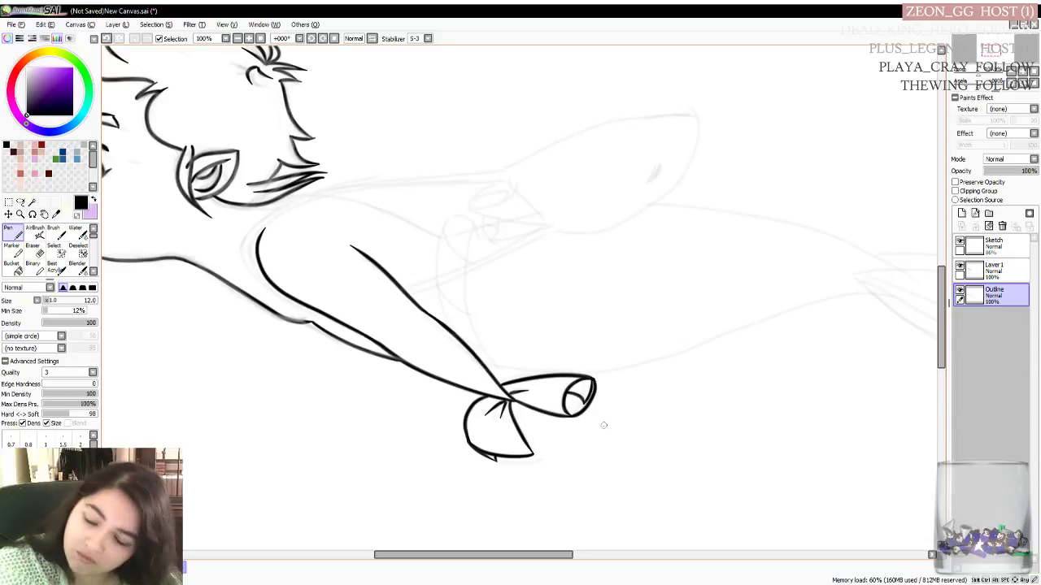
left_click_drag(578, 396, 566, 412)
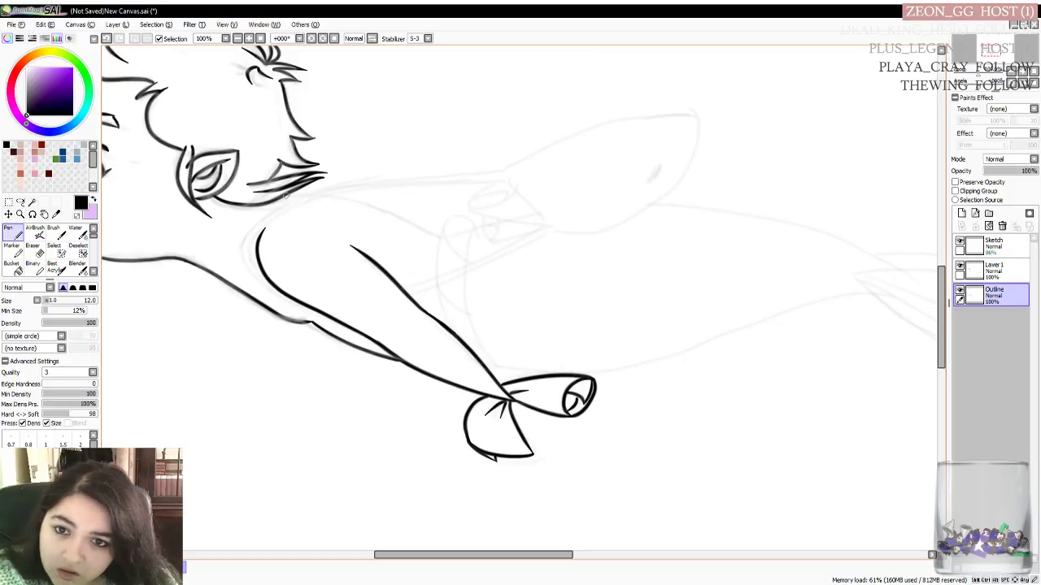
Ink the back contour from beneath the head down toward the waist and thicken its start
left_click_drag(285, 195, 448, 237)
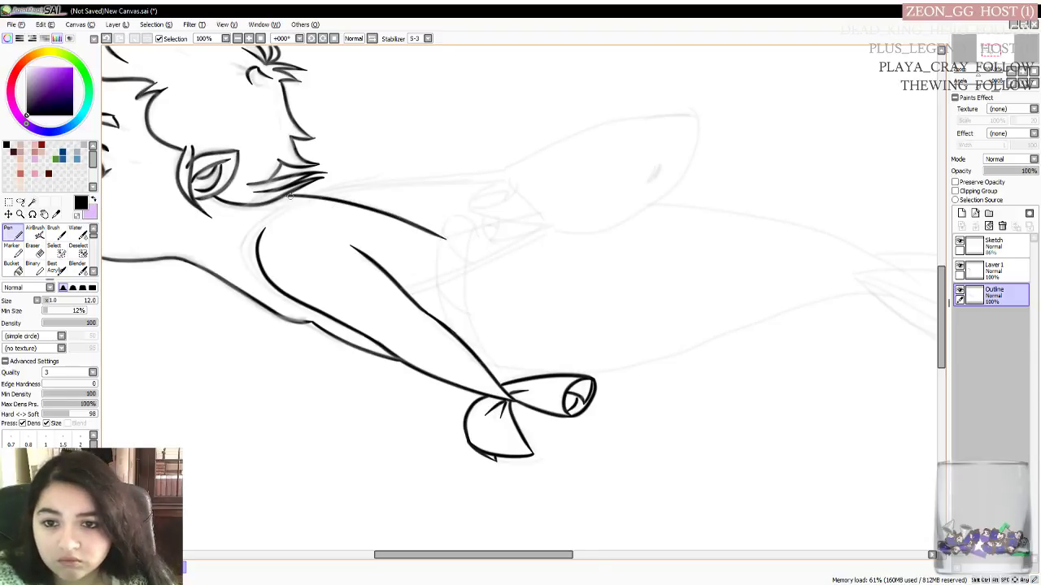
left_click_drag(283, 196, 367, 216)
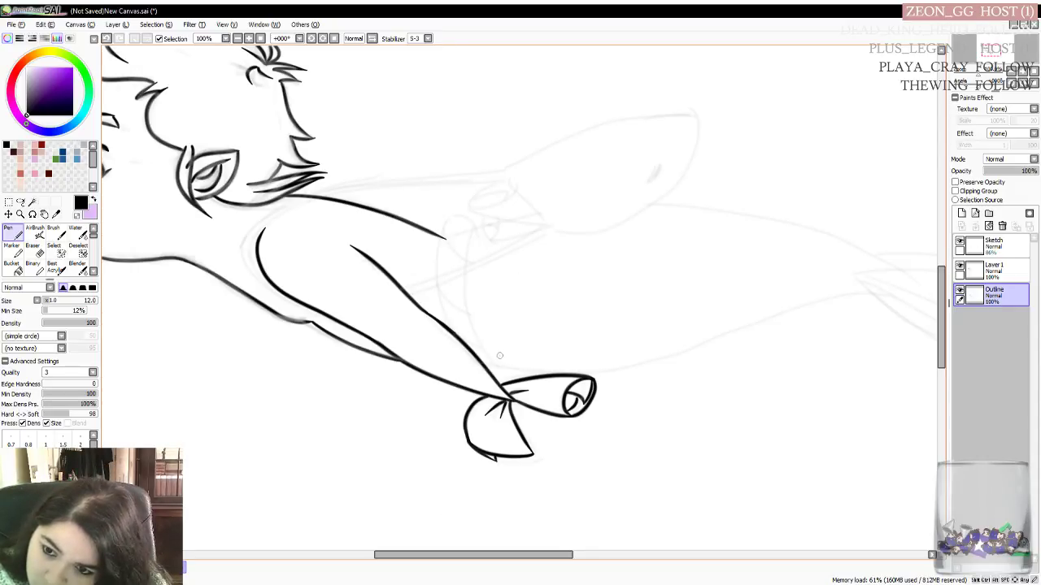
Ink the lower contour of the tail as one long curve from the forearm to the base of the sketched fin
left_click_drag(479, 556, 534, 555)
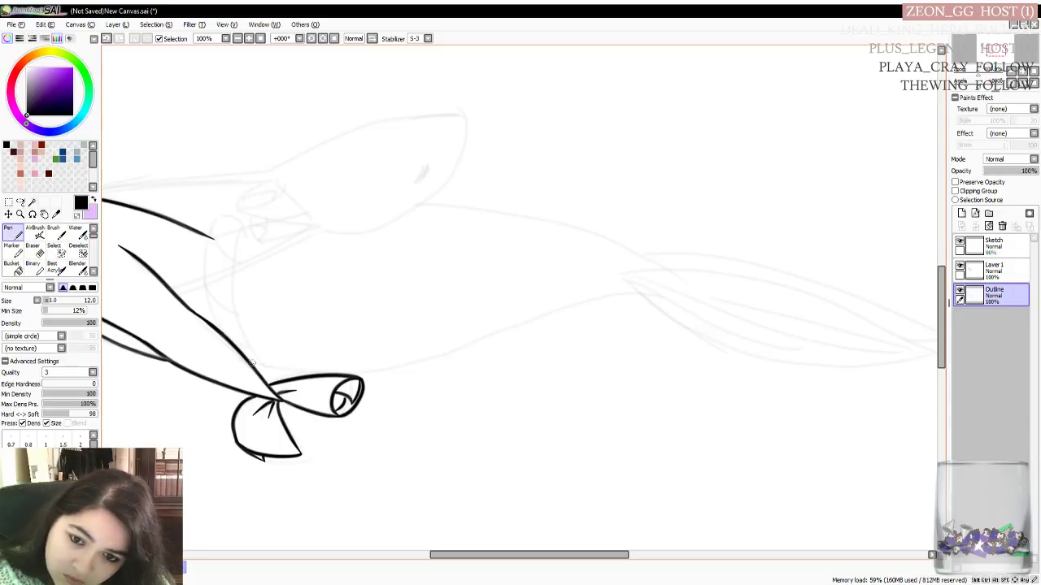
left_click_drag(253, 364, 327, 374)
key("ctrl+z")
mouse_move(250, 363)
left_mouse_down()
mouse_move(319, 376)
mouse_move(411, 368)
left_mouse_up()
key("ctrl+z")
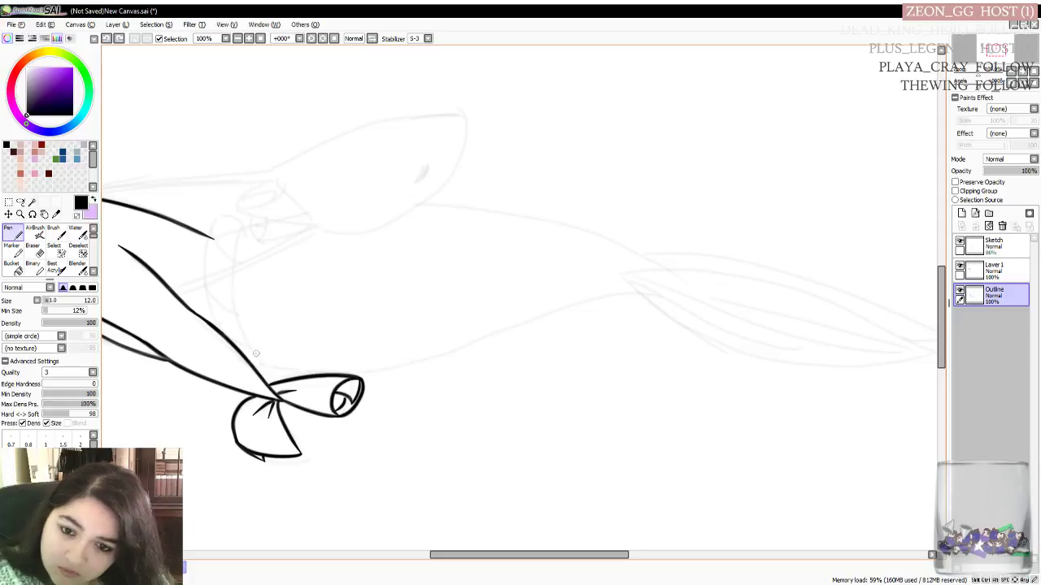
mouse_move(252, 363)
left_mouse_down()
mouse_move(366, 371)
mouse_move(727, 303)
left_mouse_up()
key("ctrl+z")
mouse_move(249, 363)
left_mouse_down()
mouse_move(297, 365)
mouse_move(399, 349)
mouse_move(537, 308)
mouse_move(721, 275)
left_mouse_up()
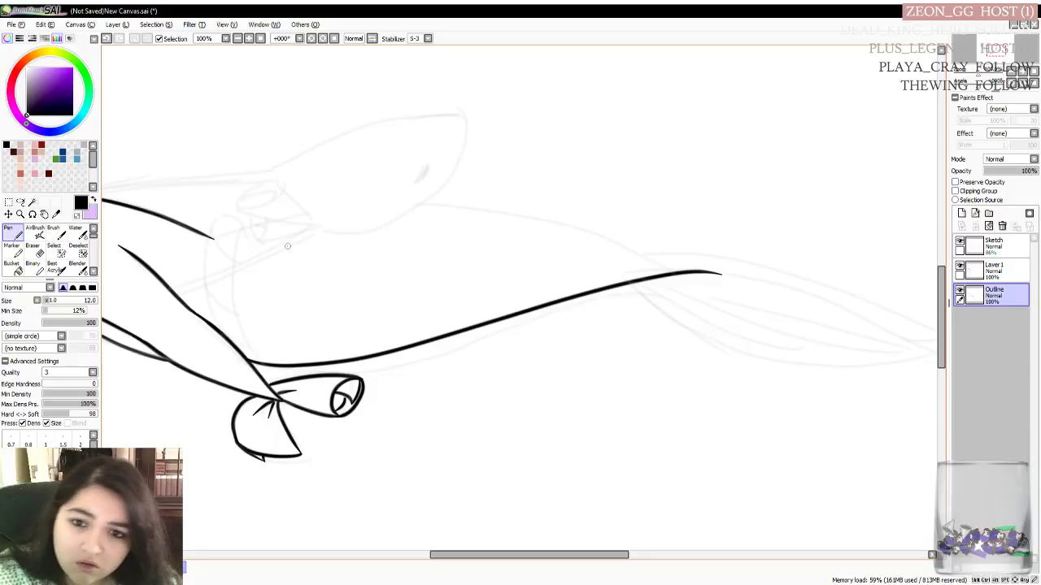
Ink the upper contour of the tail from the waist to the fin base and add a short downward stroke at the waist
left_click_drag(213, 238, 430, 215)
key("ctrl+z")
mouse_move(213, 239)
left_mouse_down()
mouse_move(390, 188)
mouse_move(511, 188)
mouse_move(706, 252)
left_mouse_up()
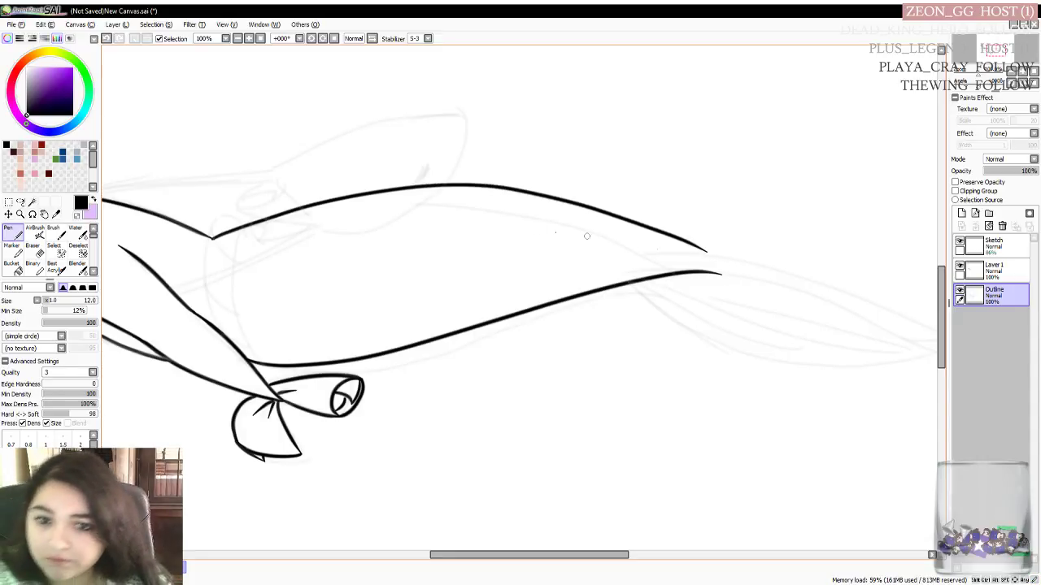
key("ctrl+z")
left_click_drag(213, 238, 291, 219)
key("ctrl+z")
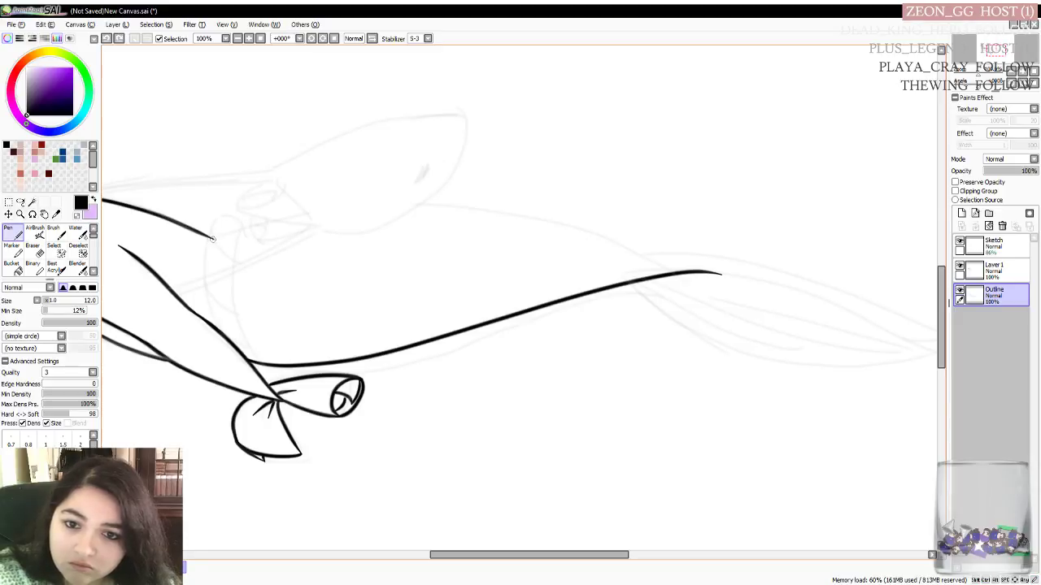
mouse_move(213, 239)
left_mouse_down()
mouse_move(321, 213)
mouse_move(484, 203)
mouse_move(615, 218)
mouse_move(742, 266)
left_mouse_up()
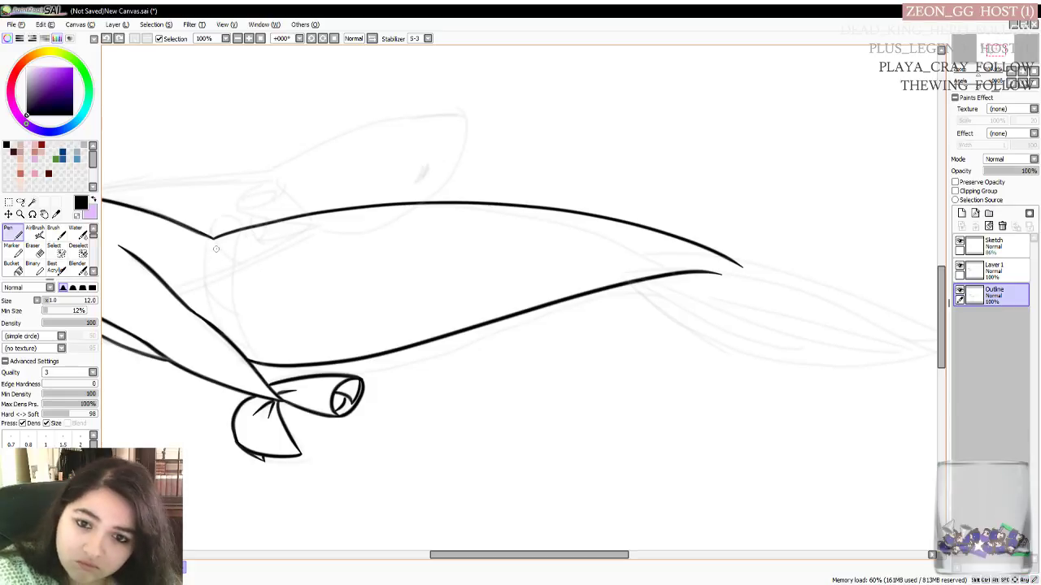
left_click_drag(213, 238, 209, 266)
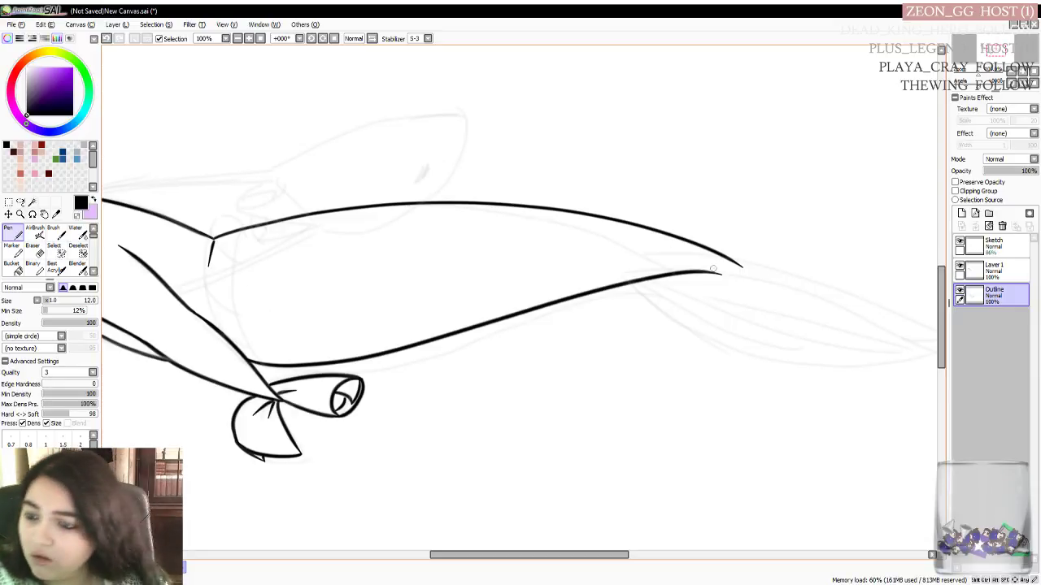
scroll(919, 342, "down", 2)
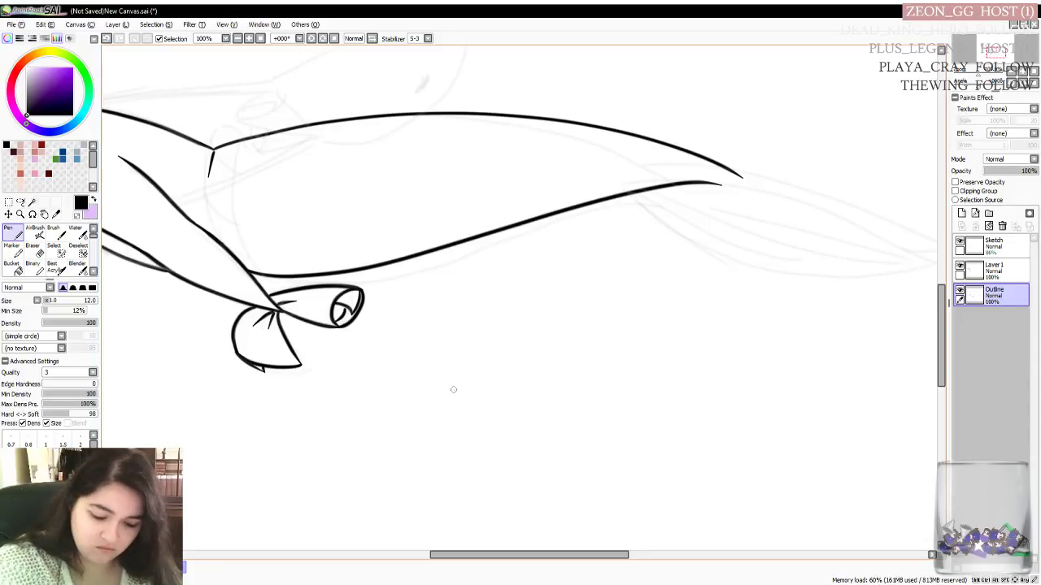
scroll(447, 399, "down", 1)
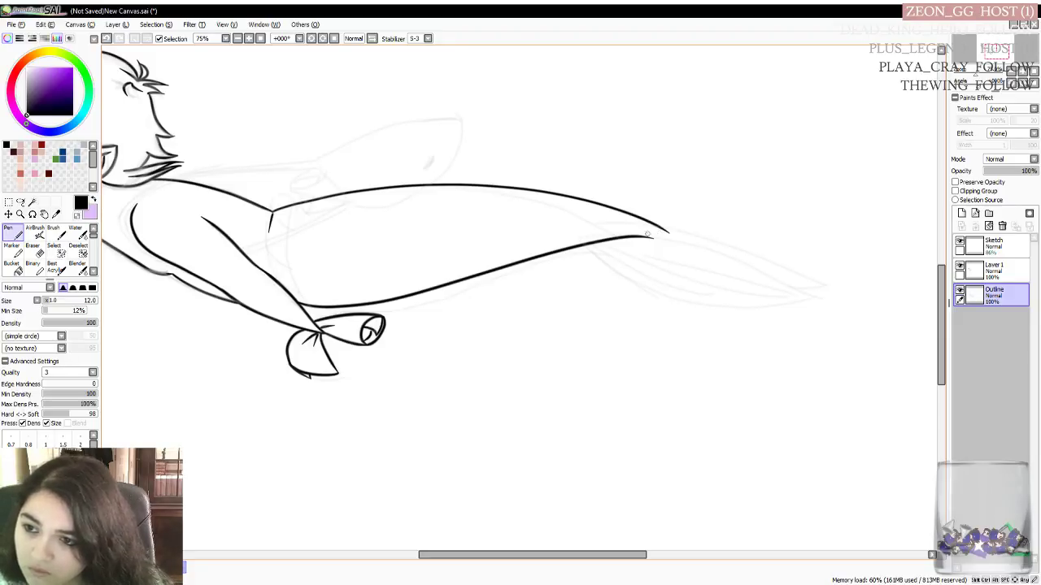
mouse_move(639, 229)
left_mouse_down()
mouse_move(714, 243)
mouse_move(816, 317)
left_mouse_up()
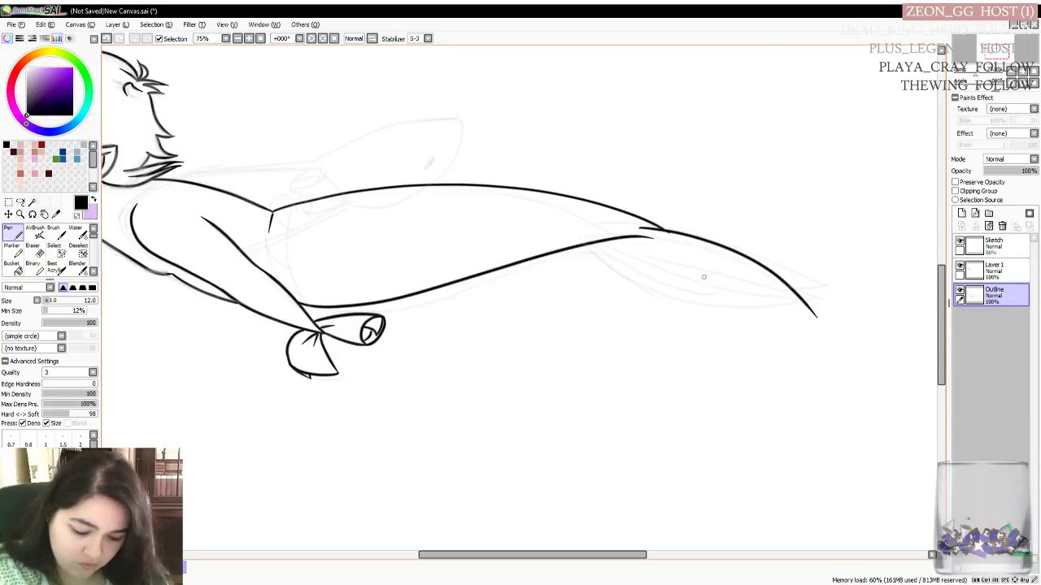
key("ctrl")
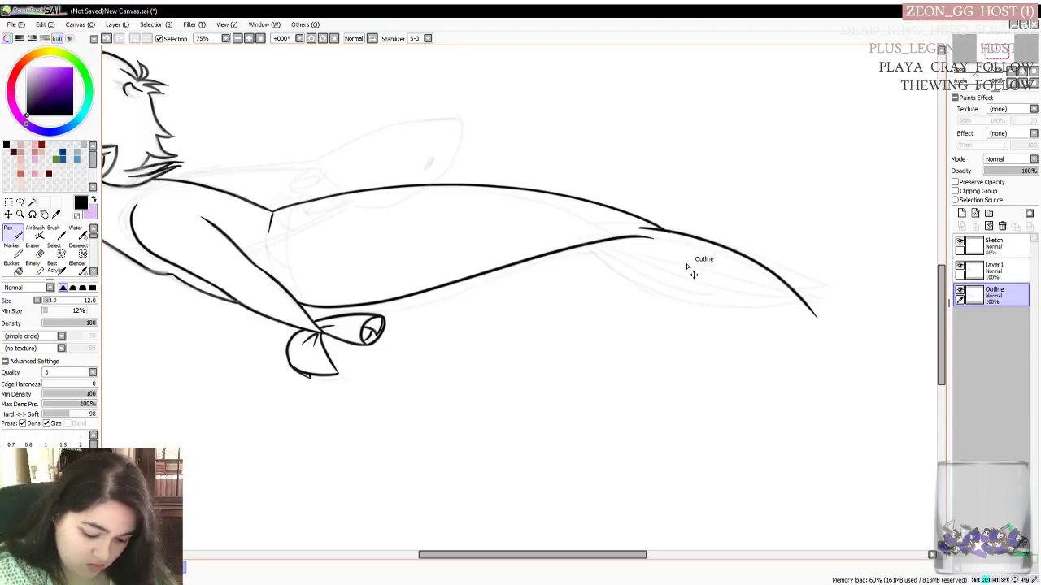
key("ctrl+z")
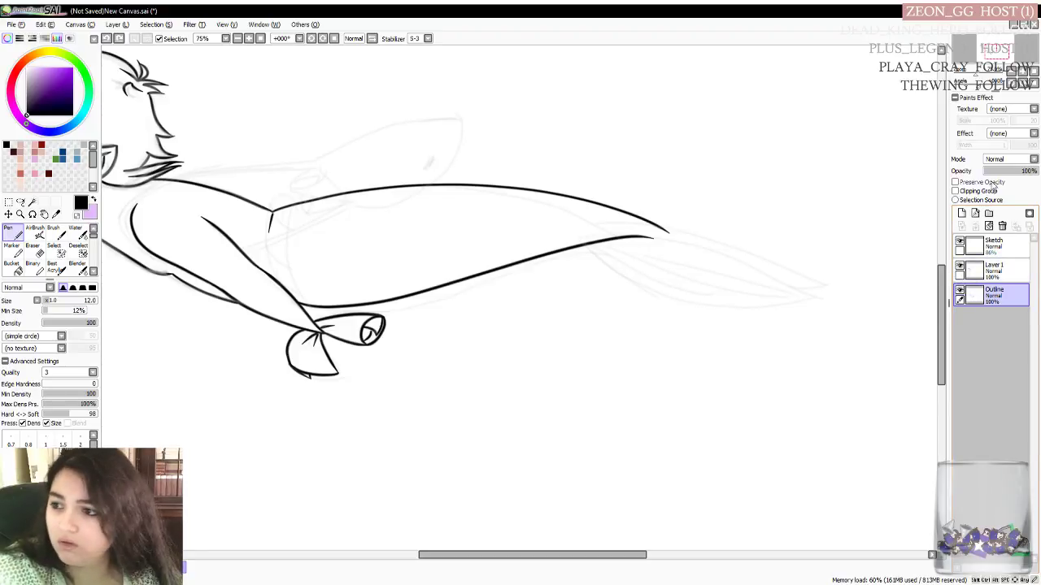
Add a new layer above the Outline layer and draw a curved line across the waist between the tail's two contours
left_click(961, 213)
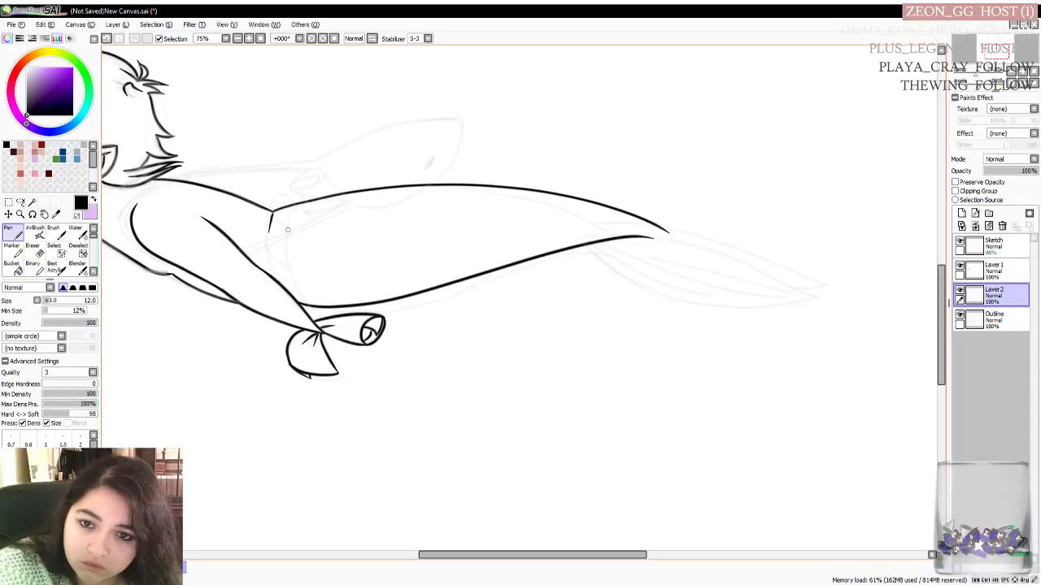
mouse_move(294, 203)
left_mouse_down()
mouse_move(288, 242)
mouse_move(312, 296)
left_mouse_up()
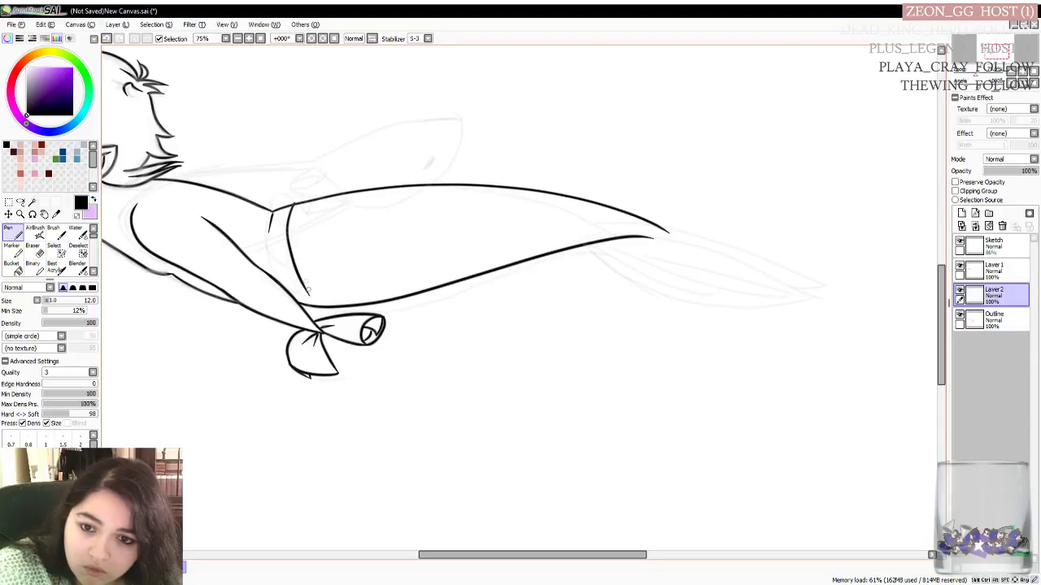
Redraw the curved line across the waist with a size 9 pen, running from the tail's upper contour down to the forearm
key("ctrl+z")
left_click_drag(295, 204, 290, 298)
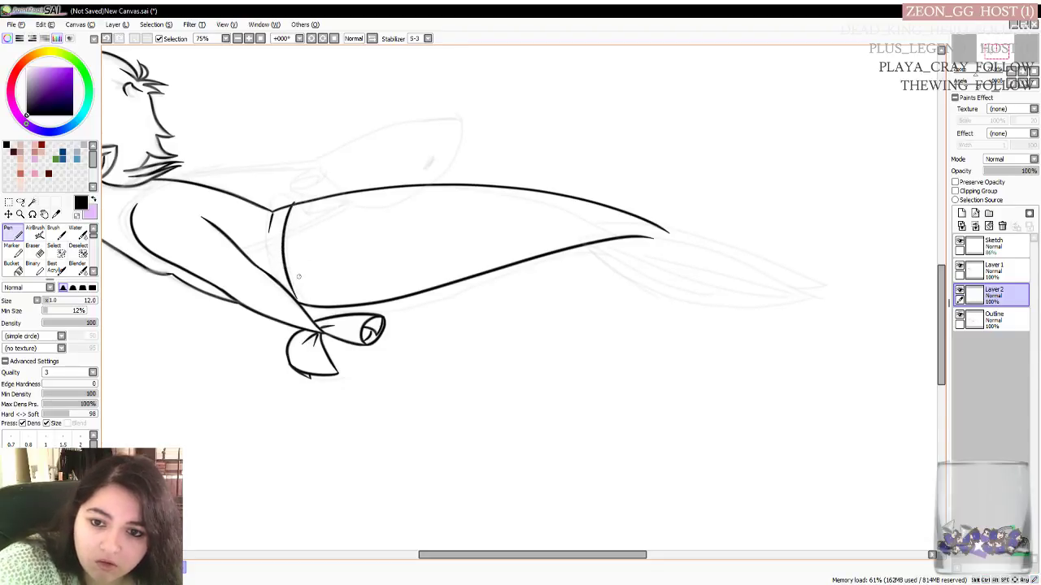
key("ctrl+z")
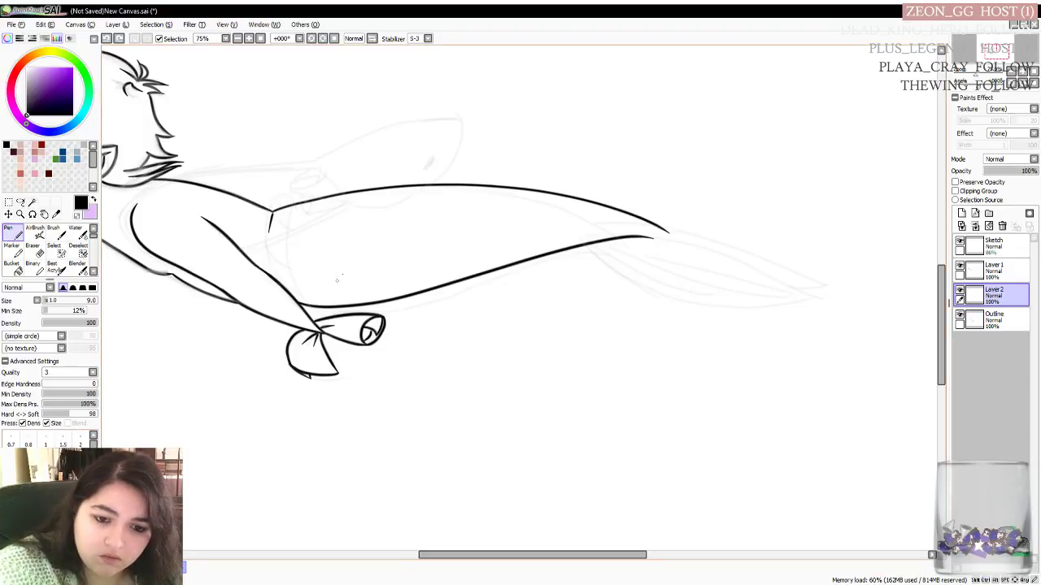
left_click_drag(293, 203, 298, 298)
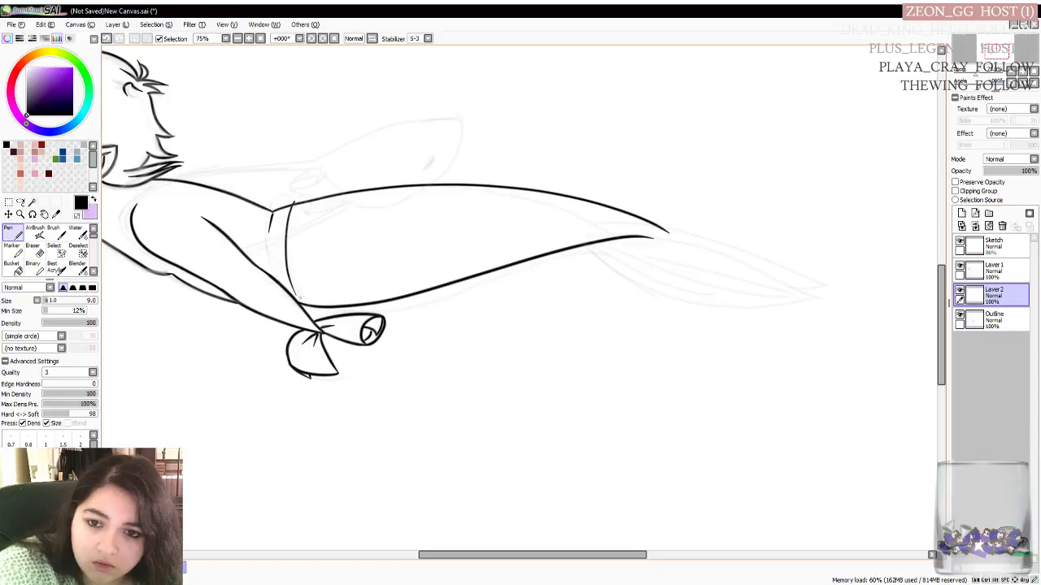
key("ctrl+z")
left_click_drag(292, 201, 297, 305)
key("ctrl+z")
left_click_drag(287, 206, 297, 302)
key("ctrl+z")
left_click_drag(285, 207, 301, 305)
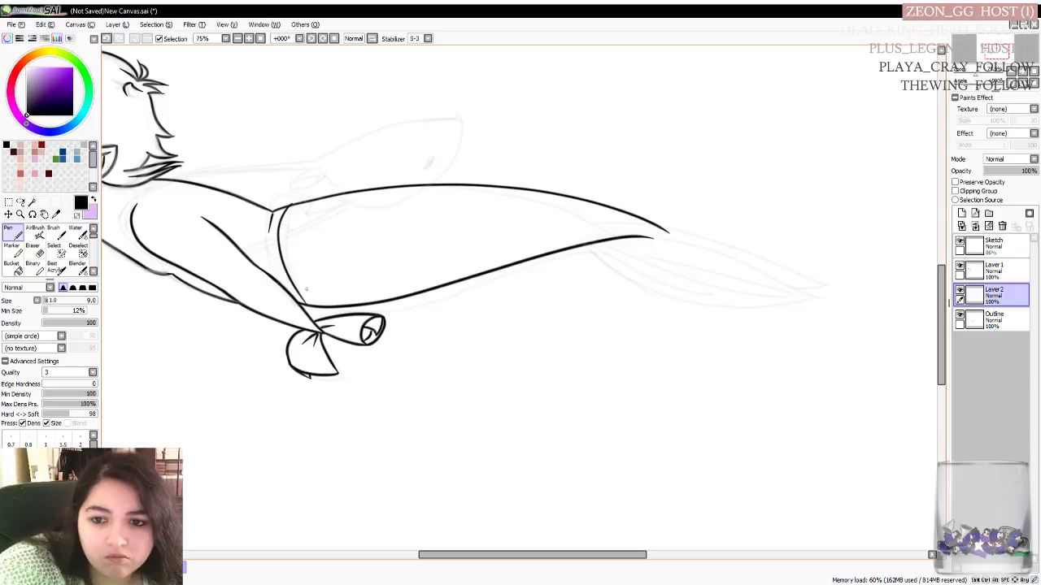
key("ctrl+z")
left_click_drag(281, 205, 312, 313)
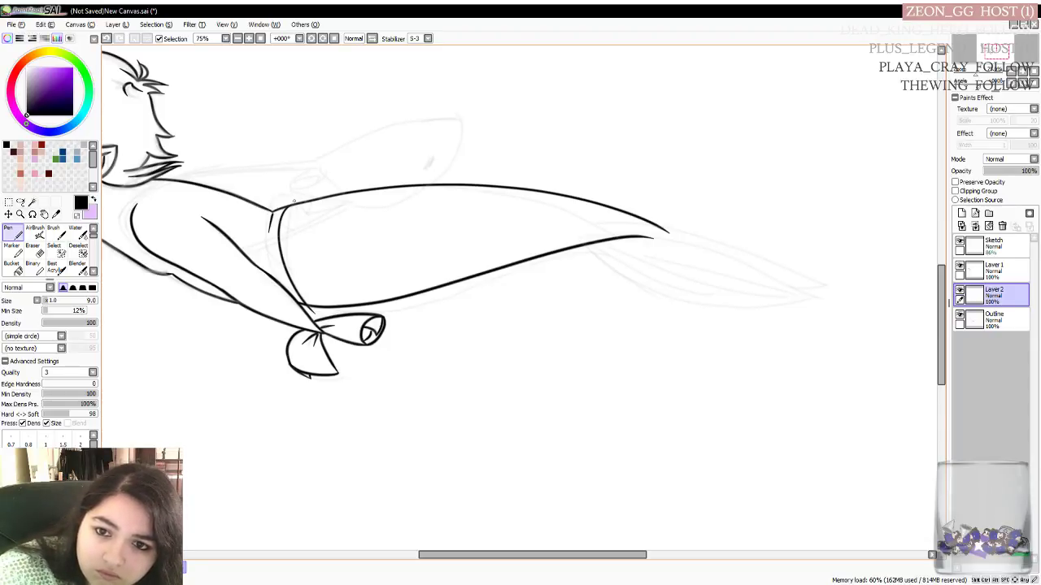
Draw the waistband's outer edge as a rounded loop over the upper contour and a curve running down beside the waist line
key("ctrl+z")
mouse_move(295, 205)
left_mouse_down()
mouse_move(268, 208)
mouse_move(267, 256)
mouse_move(284, 281)
left_mouse_up()
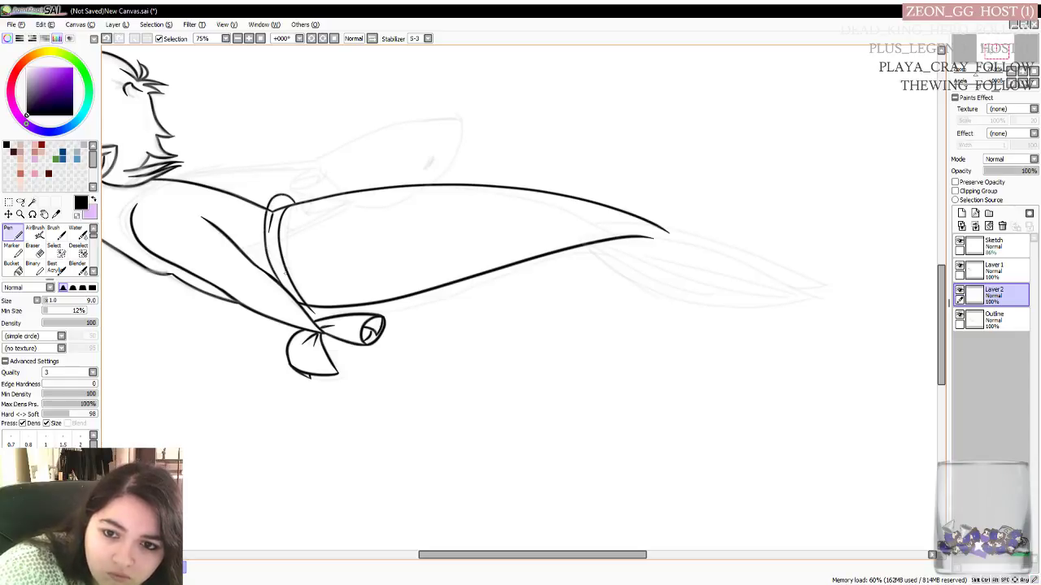
key("ctrl+z")
mouse_move(294, 199)
left_mouse_down()
mouse_move(270, 203)
mouse_move(286, 283)
left_mouse_up()
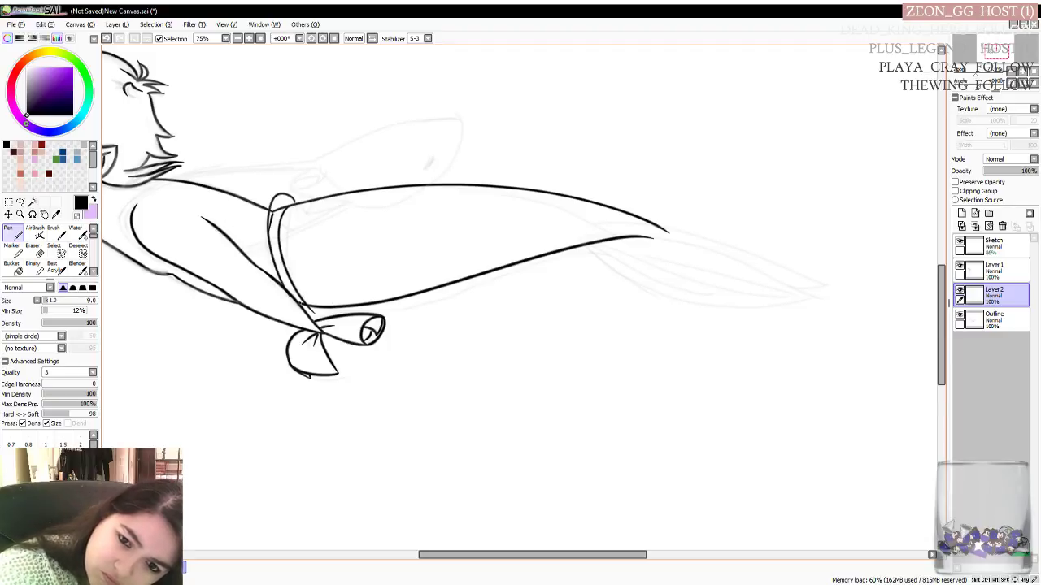
key("ctrl+z")
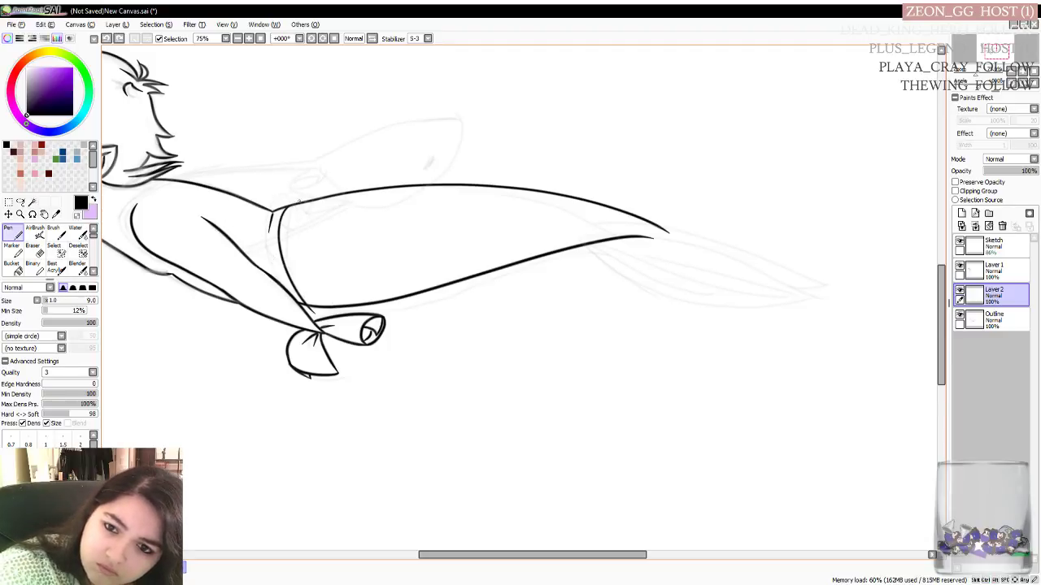
mouse_move(277, 193)
left_mouse_down()
mouse_move(266, 216)
mouse_move(307, 302)
left_mouse_up()
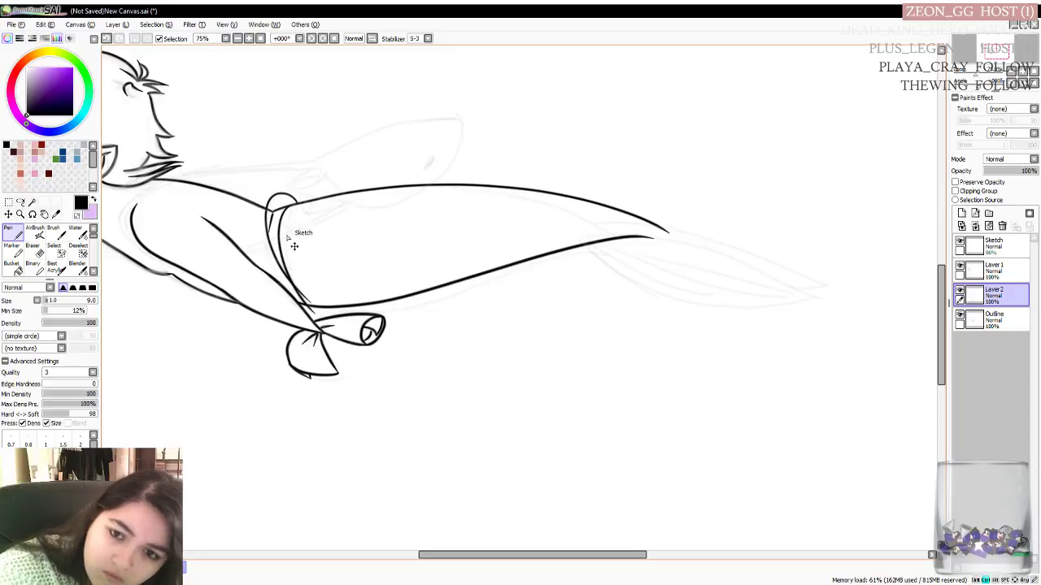
key("ctrl+z")
mouse_move(293, 202)
left_mouse_down()
mouse_move(268, 218)
mouse_move(306, 303)
left_mouse_up()
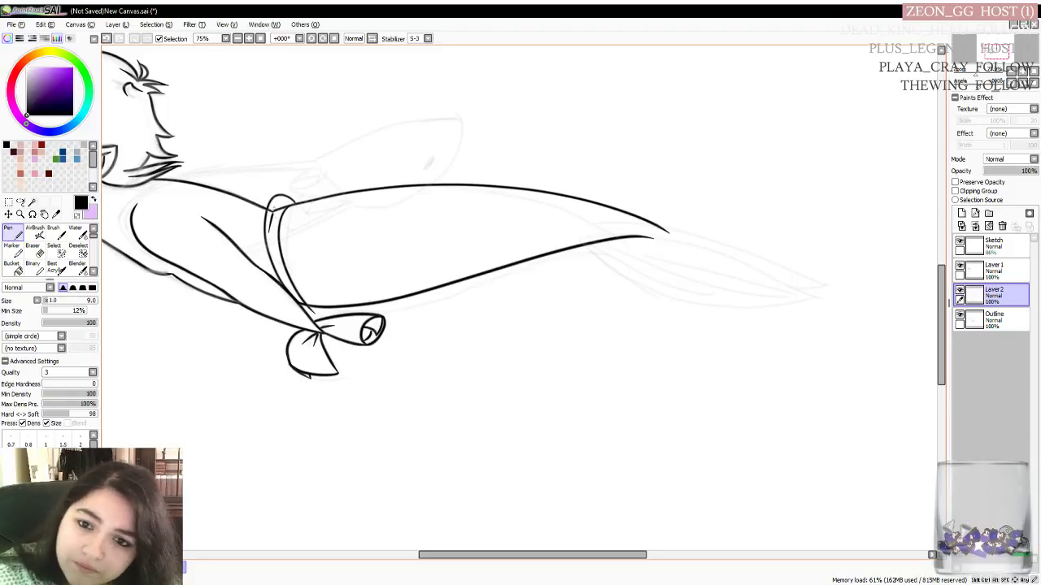
Add a small inner arc in the waistband's rounded end and short cross strokes down the band
mouse_move(281, 197)
left_mouse_down()
mouse_move(289, 210)
mouse_move(286, 201)
left_mouse_up()
key("ctrl+z")
left_click_drag(292, 207, 272, 208)
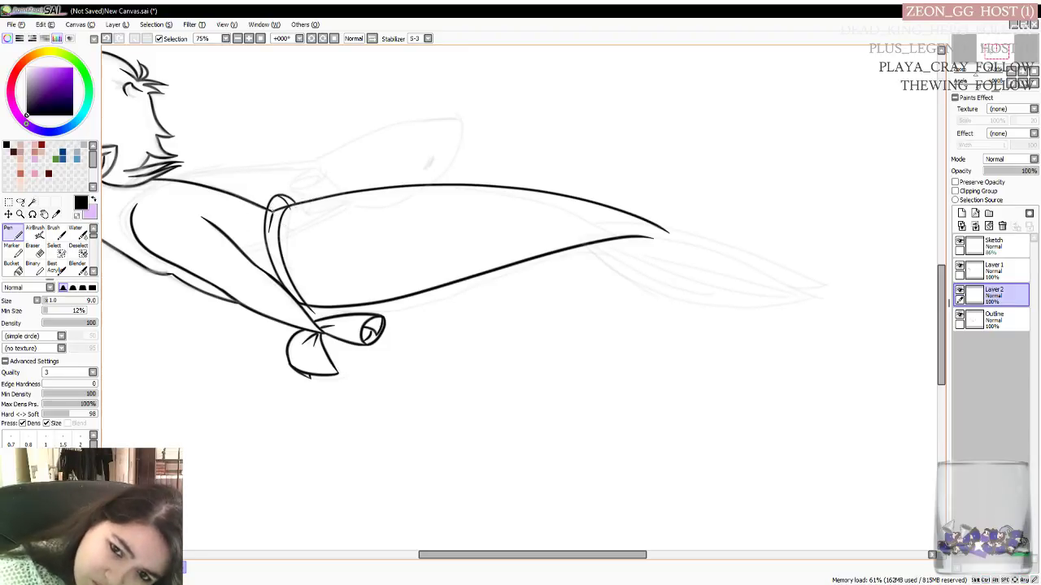
left_click_drag(285, 206, 269, 241)
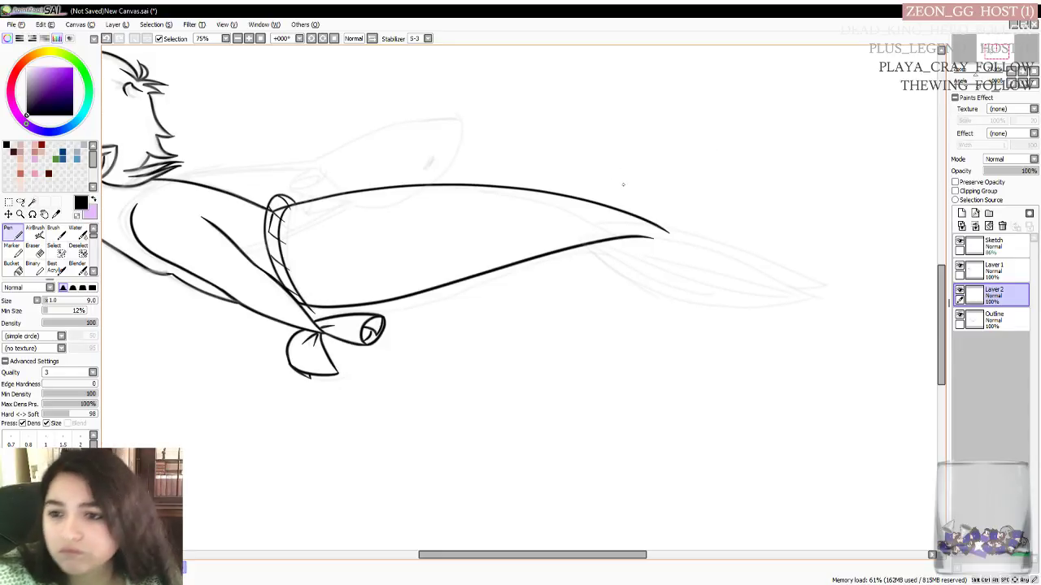
Ink the tail fin's upper edge on Layer2 as one arched curve from the end of the tail to a pointed tip
left_click(994, 318)
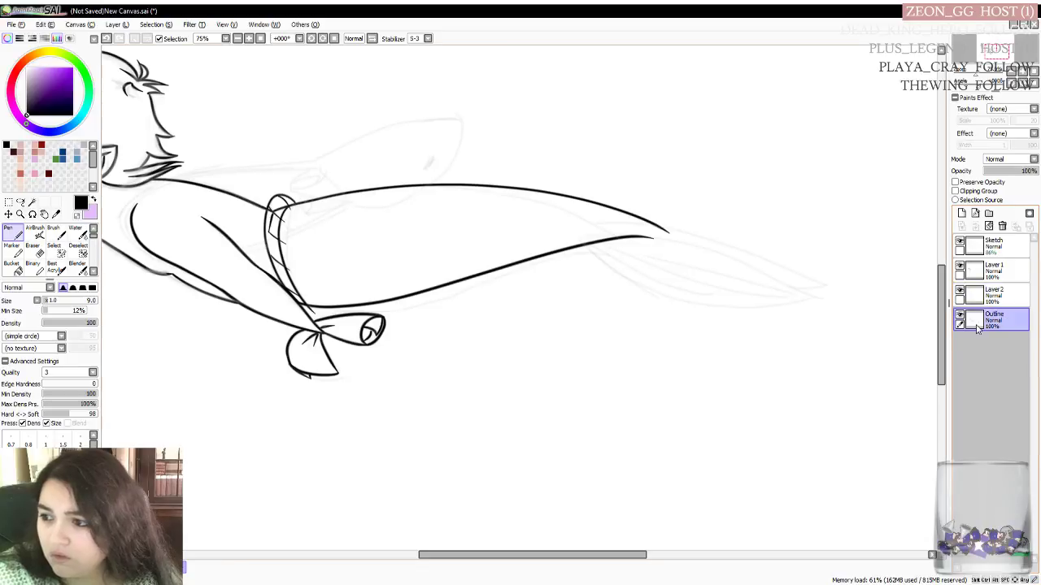
left_click(993, 294)
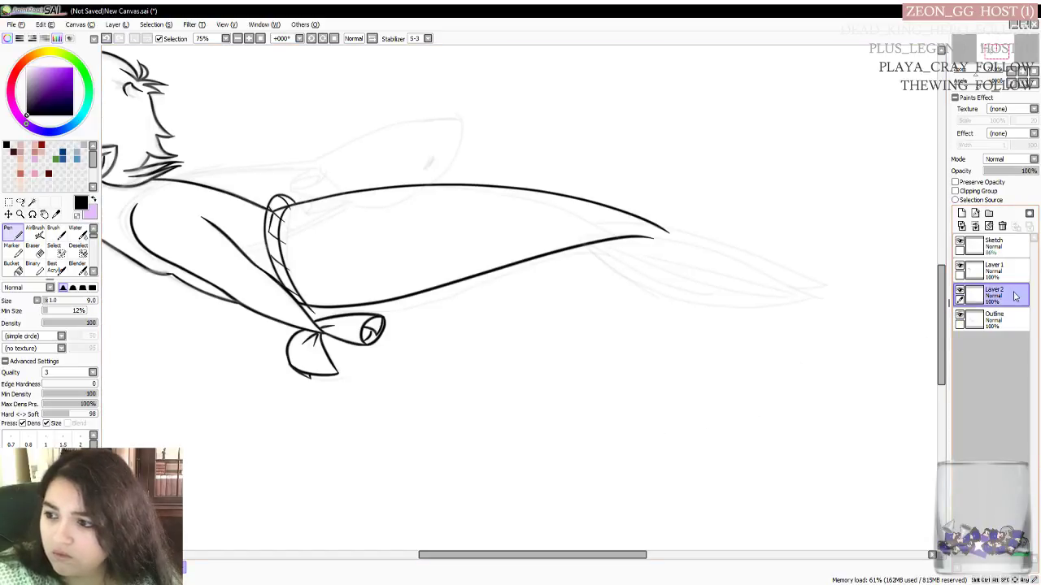
left_click_drag(517, 556, 571, 556)
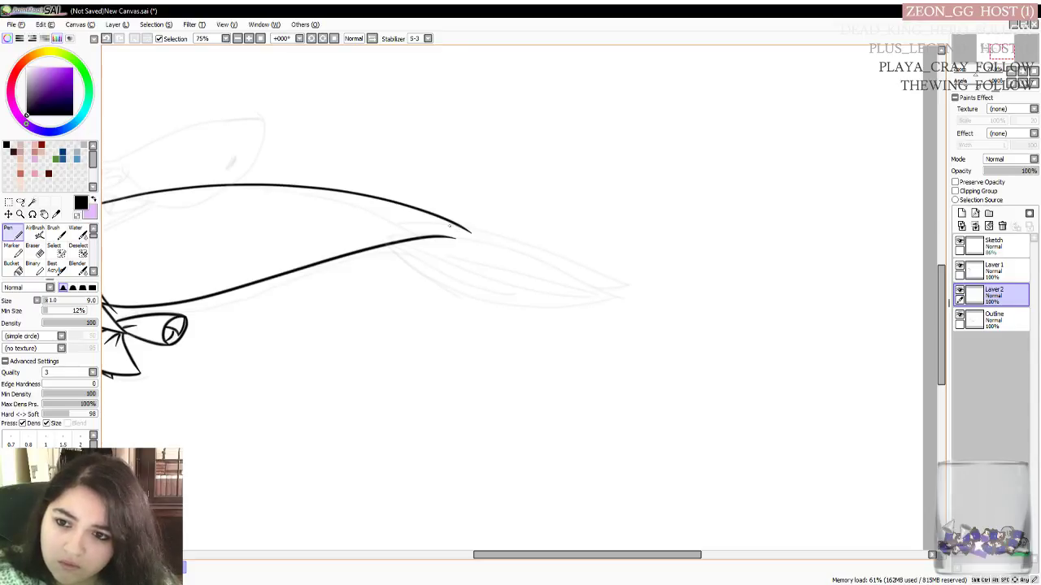
mouse_move(446, 228)
left_mouse_down()
mouse_move(566, 255)
mouse_move(634, 314)
left_mouse_up()
key("ctrl+z")
mouse_move(444, 228)
left_mouse_down()
mouse_move(520, 239)
mouse_move(649, 310)
left_mouse_up()
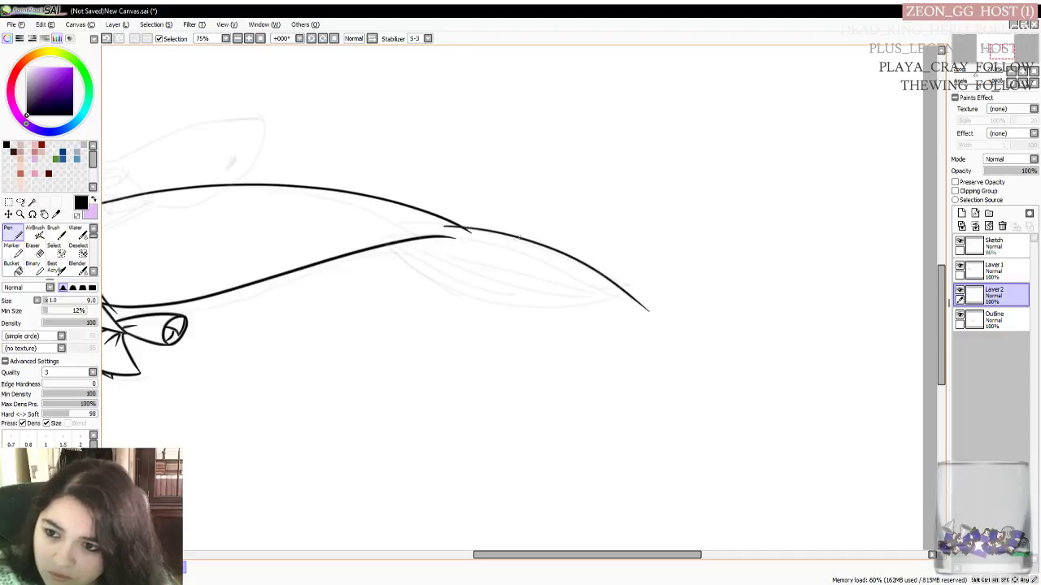
Ink the fin's lower edge as an S-shaped curve between the fin tip and the end of the tail
mouse_move(444, 228)
left_mouse_down()
mouse_move(510, 279)
mouse_move(668, 325)
left_mouse_up()
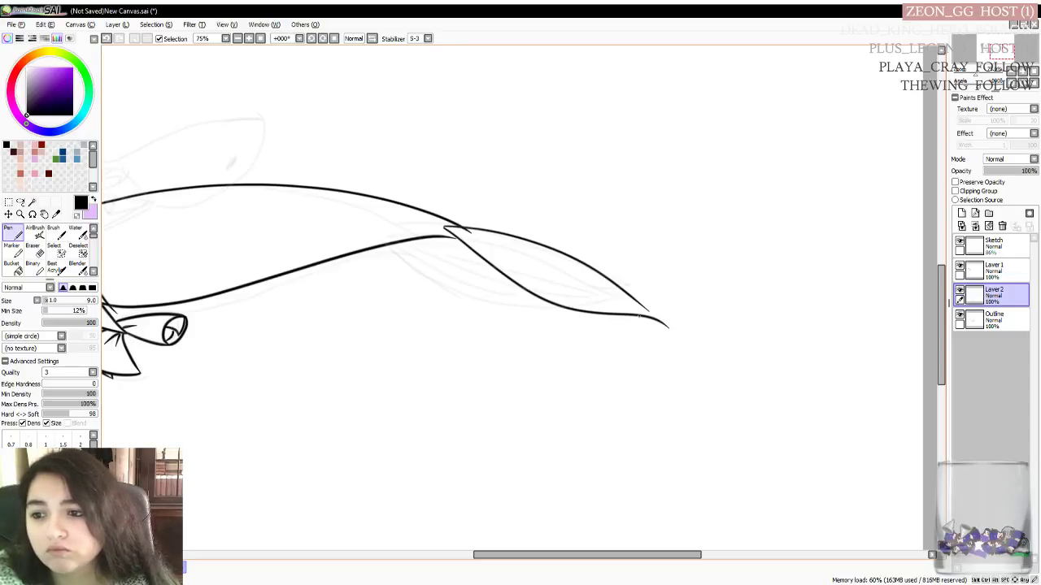
key("ctrl+z")
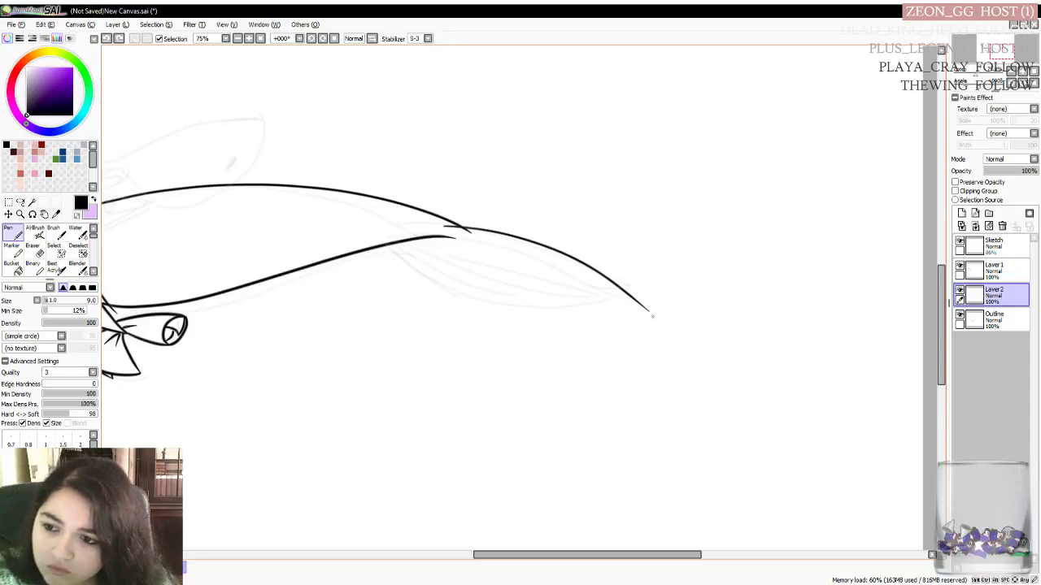
mouse_move(649, 311)
left_mouse_down()
mouse_move(565, 300)
mouse_move(447, 237)
left_mouse_up()
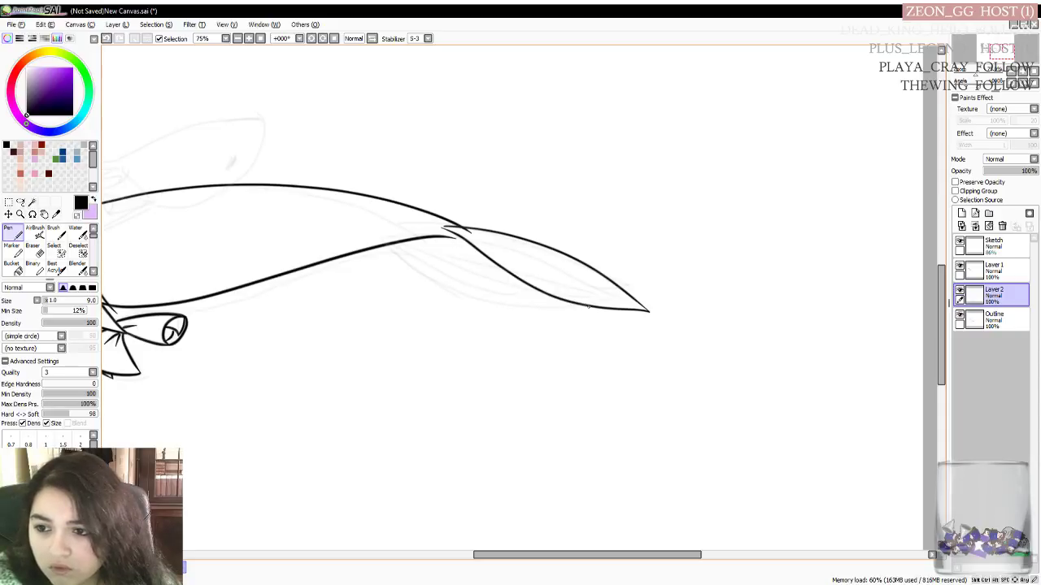
key("ctrl+z")
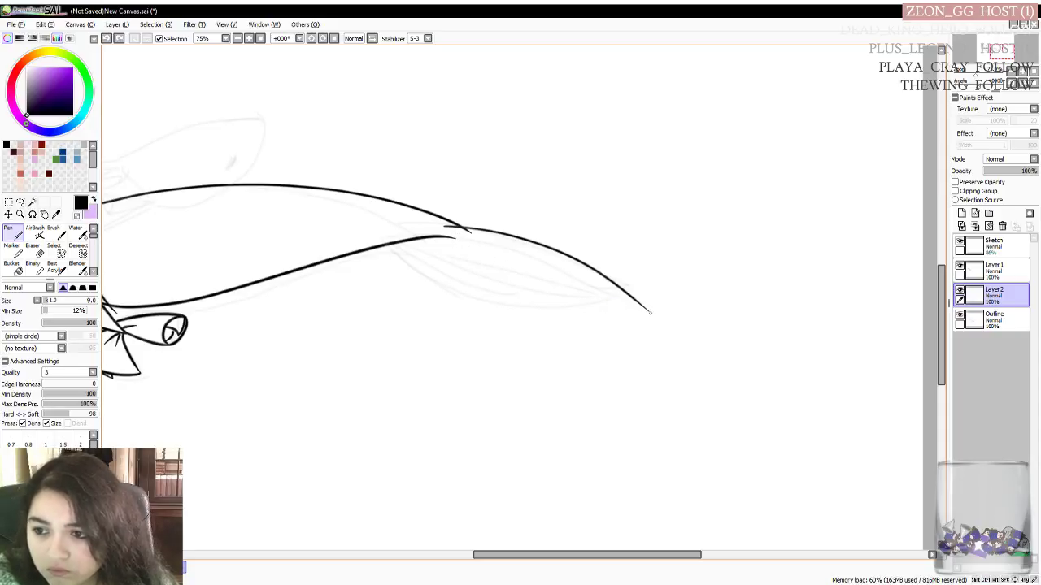
mouse_move(649, 310)
left_mouse_down()
mouse_move(554, 303)
mouse_move(501, 281)
mouse_move(433, 229)
left_mouse_up()
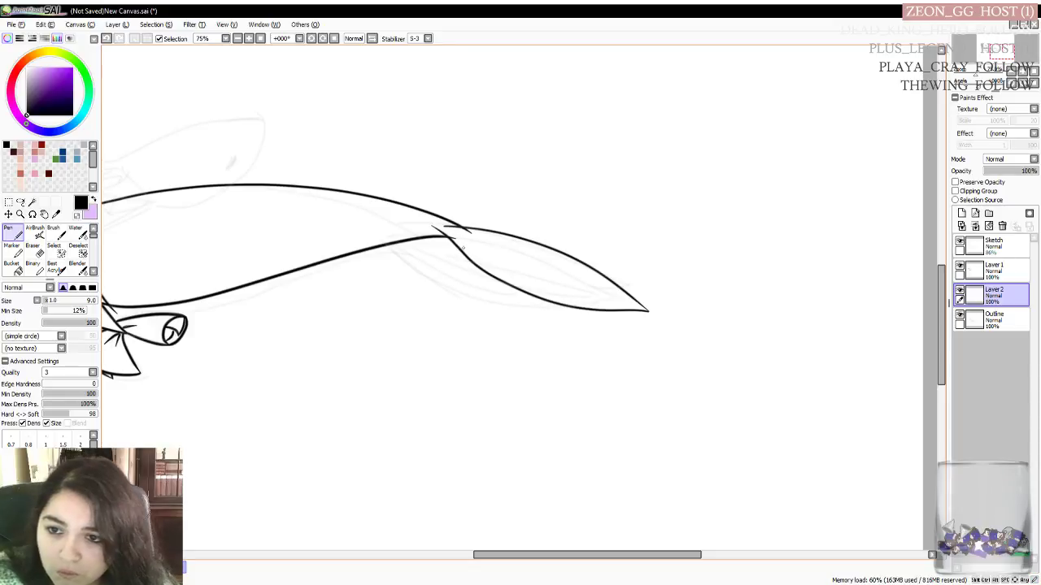
key("ctrl+z")
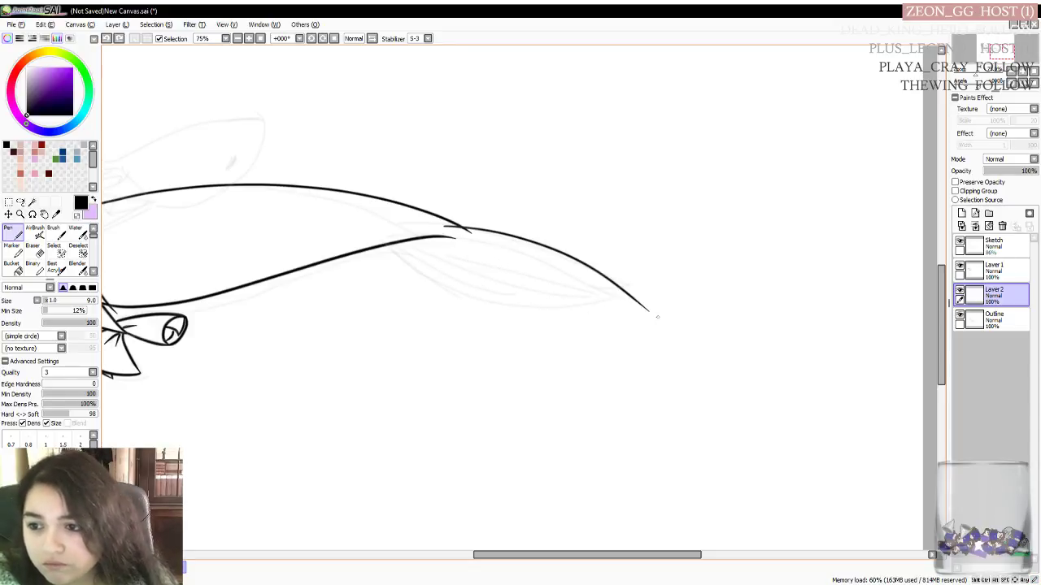
mouse_move(649, 311)
left_mouse_down()
mouse_move(527, 289)
mouse_move(431, 229)
left_mouse_up()
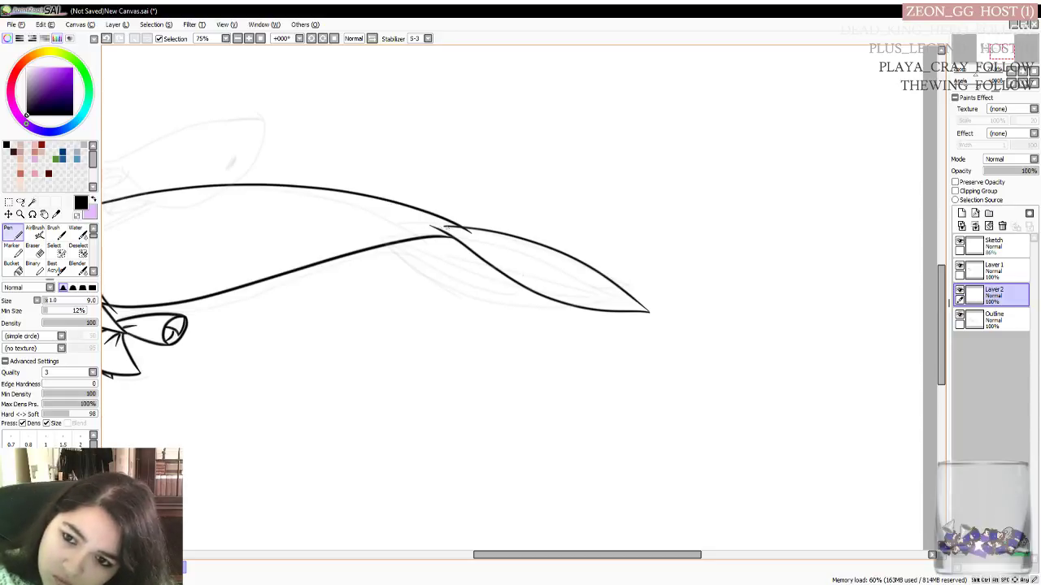
Close the fin's base with a short stroke joining the starts of its upper and lower edges
left_click_drag(433, 227, 470, 231)
key("ctrl+z")
key("ctrl+z")
key("ctrl+z")
key("ctrl+z")
key("ctrl+z")
key("ctrl+z")
key("ctrl+z")
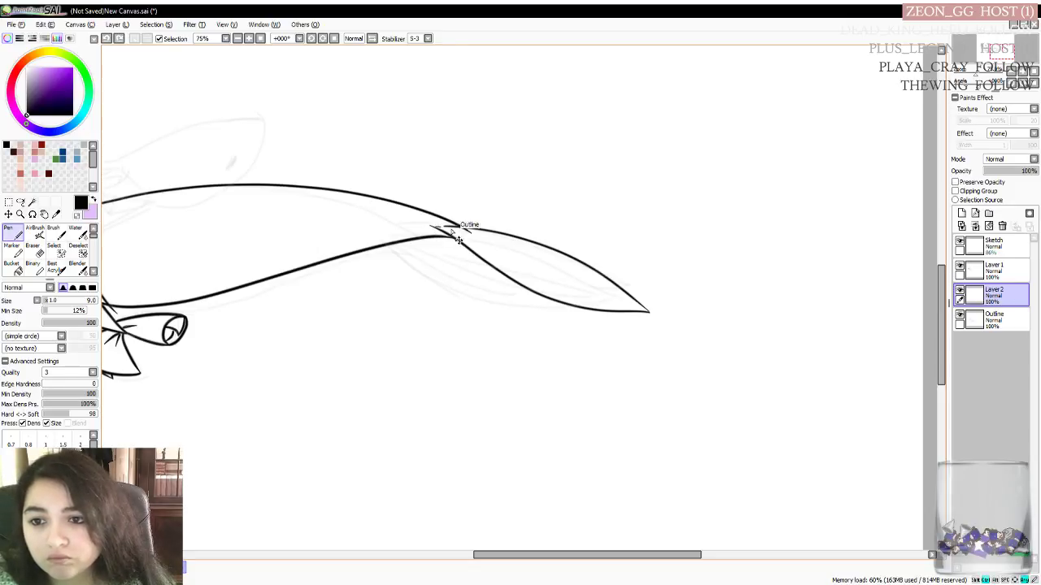
left_click_drag(430, 227, 468, 233)
key("ctrl+z")
key("ctrl+z")
key("ctrl+z")
key("ctrl+z")
key("ctrl+z")
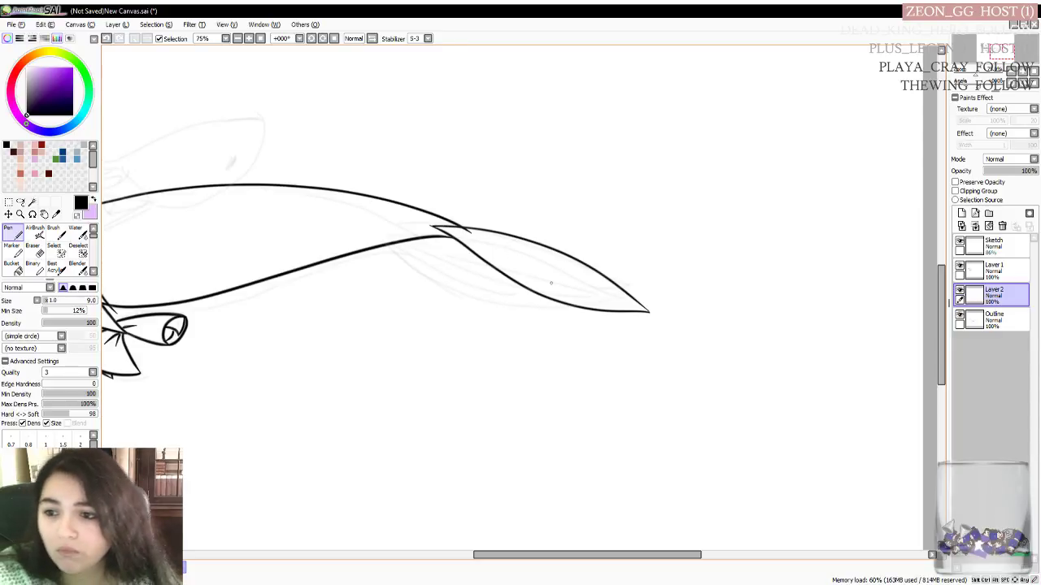
Ink a narrow second fin lobe beneath the first, with a short pointed tip and a lower edge curving back to the tail's end
mouse_move(544, 562)
left_mouse_down()
mouse_move(458, 562)
mouse_move(501, 561)
left_mouse_up()
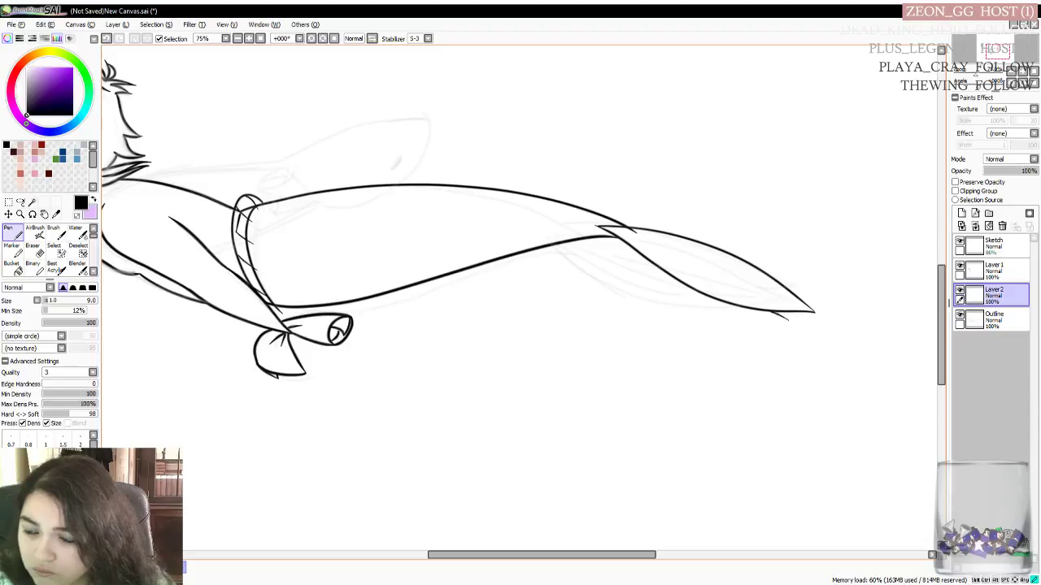
left_click_drag(771, 311, 794, 321)
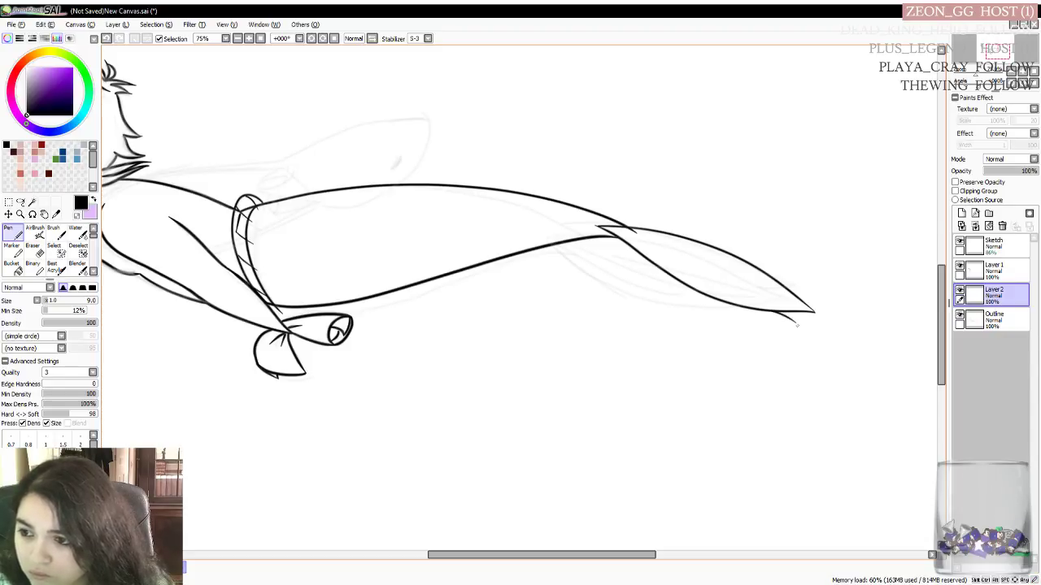
mouse_move(795, 323)
left_mouse_down()
mouse_move(710, 311)
mouse_move(653, 288)
mouse_move(600, 237)
left_mouse_up()
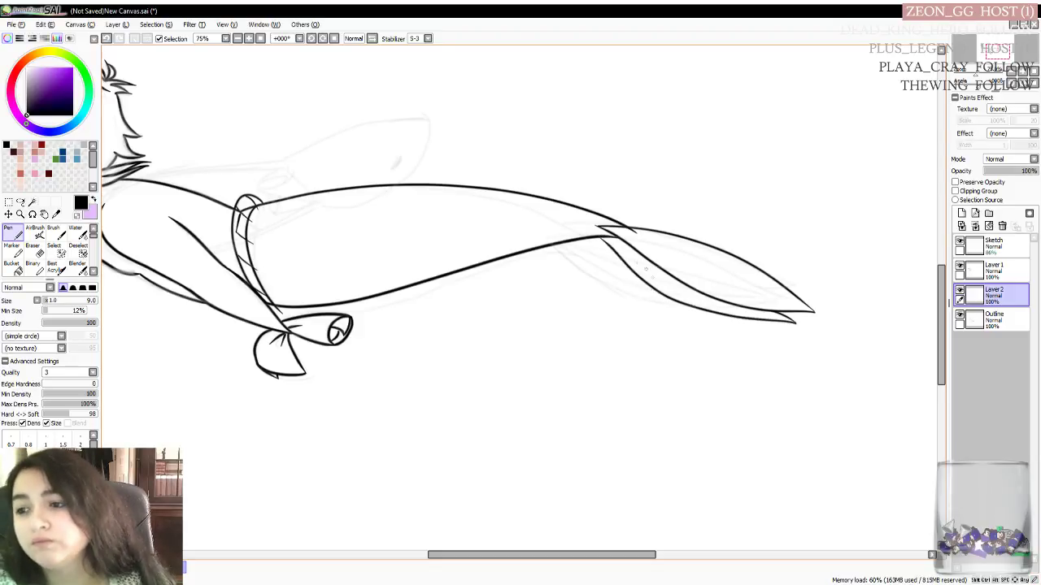
key("ctrl+z")
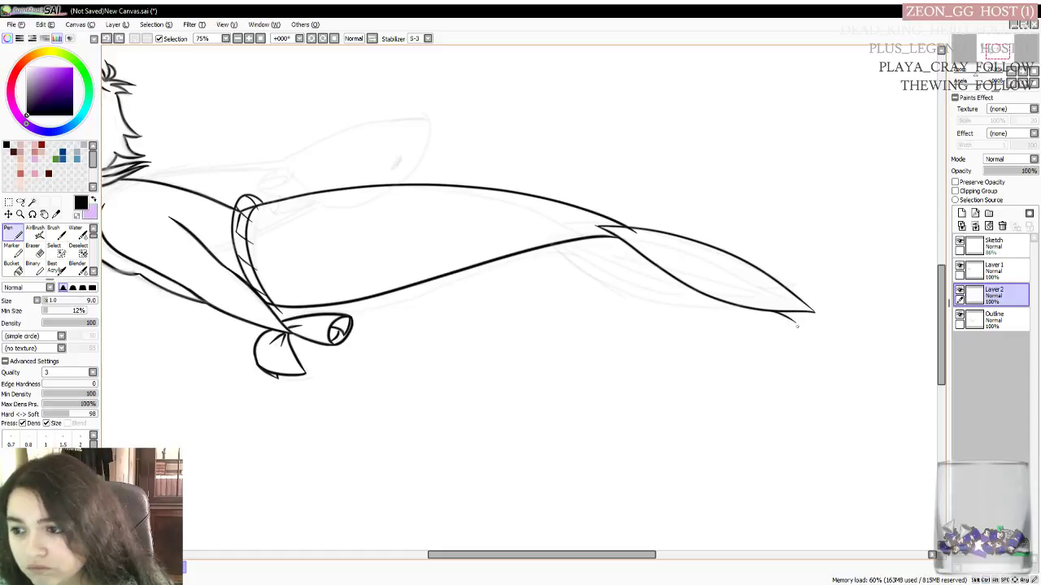
mouse_move(795, 322)
left_mouse_down()
mouse_move(701, 302)
mouse_move(602, 235)
left_mouse_up()
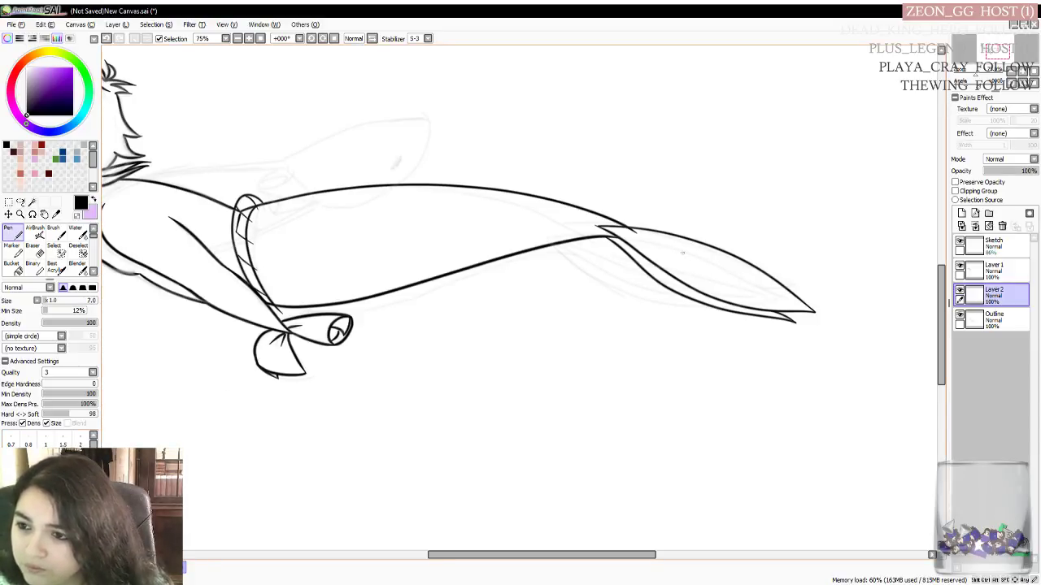
Draw thin ray lines with a size 7 pen inside both fin lobes, running from the fin base toward the tips
left_click_drag(626, 232, 782, 295)
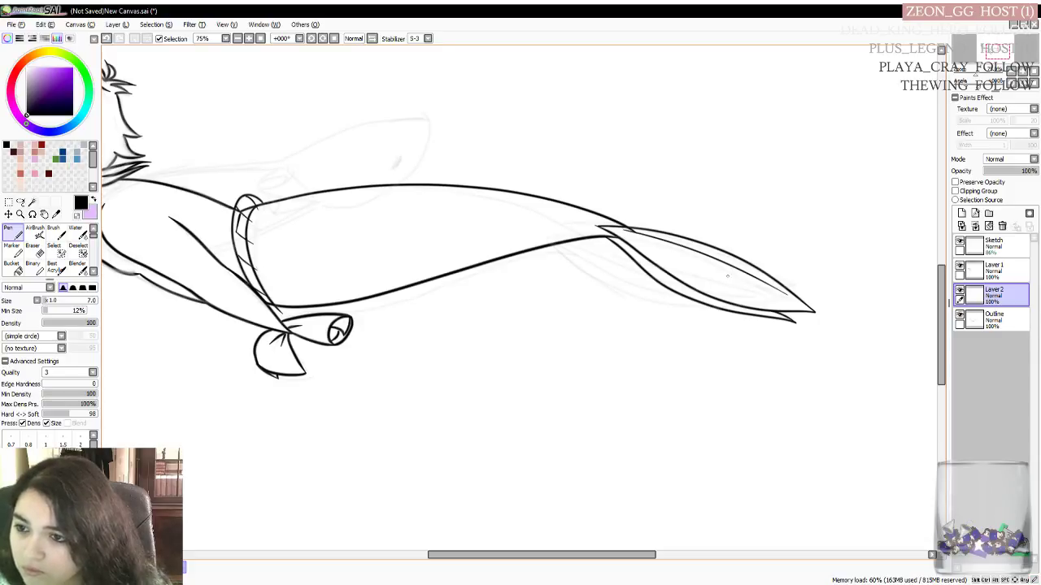
left_click_drag(630, 239, 777, 311)
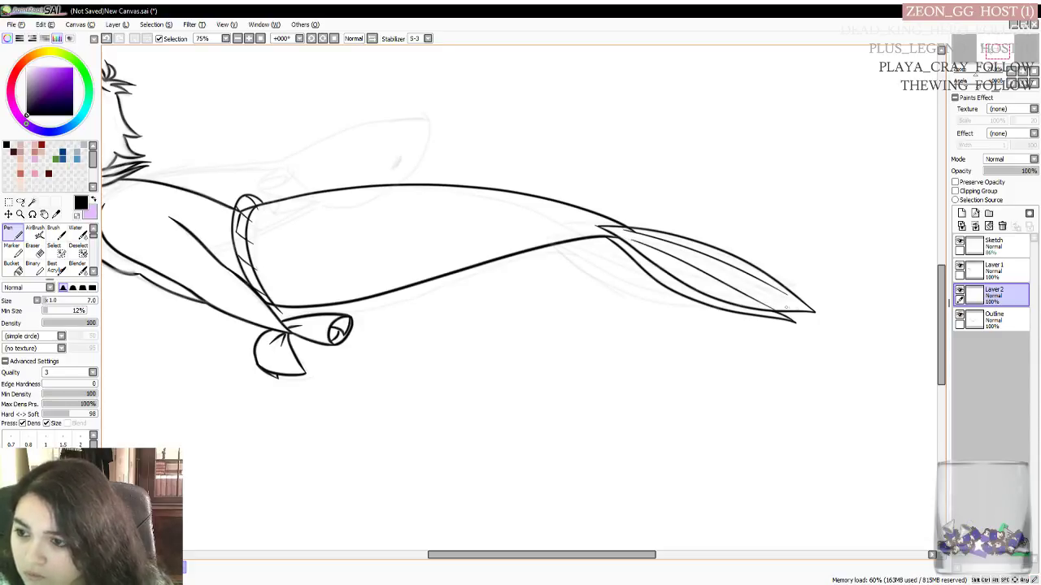
key("ctrl+z")
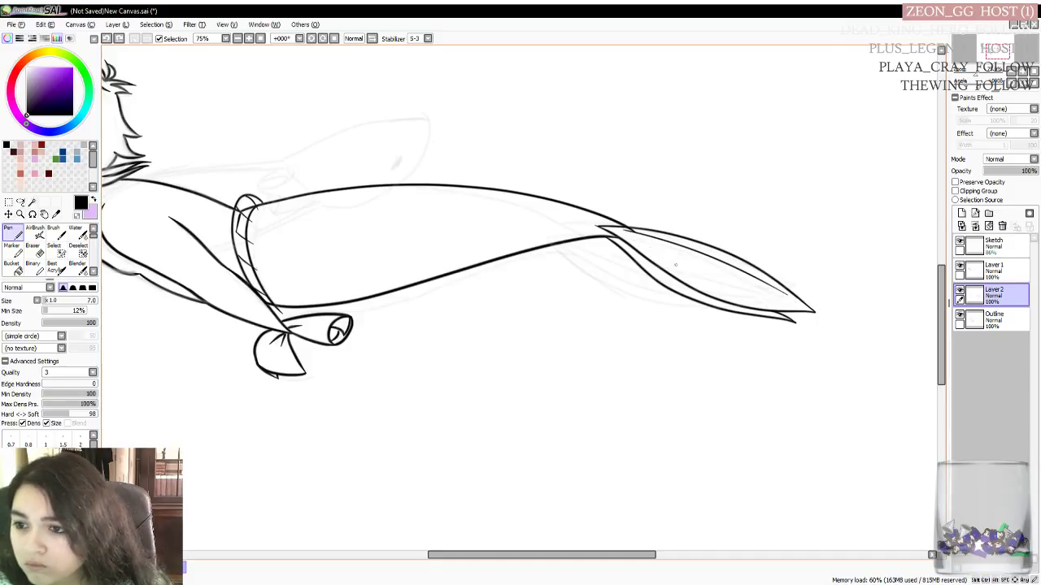
left_click_drag(614, 231, 789, 306)
key("ctrl+z")
left_click_drag(614, 229, 789, 303)
left_click_drag(619, 234, 763, 305)
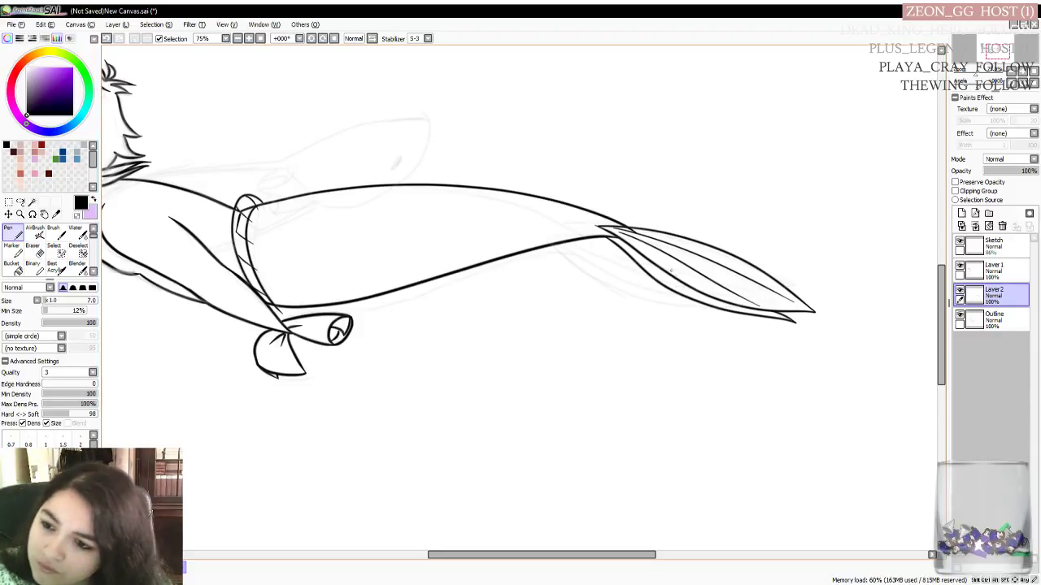
left_click_drag(630, 248, 722, 307)
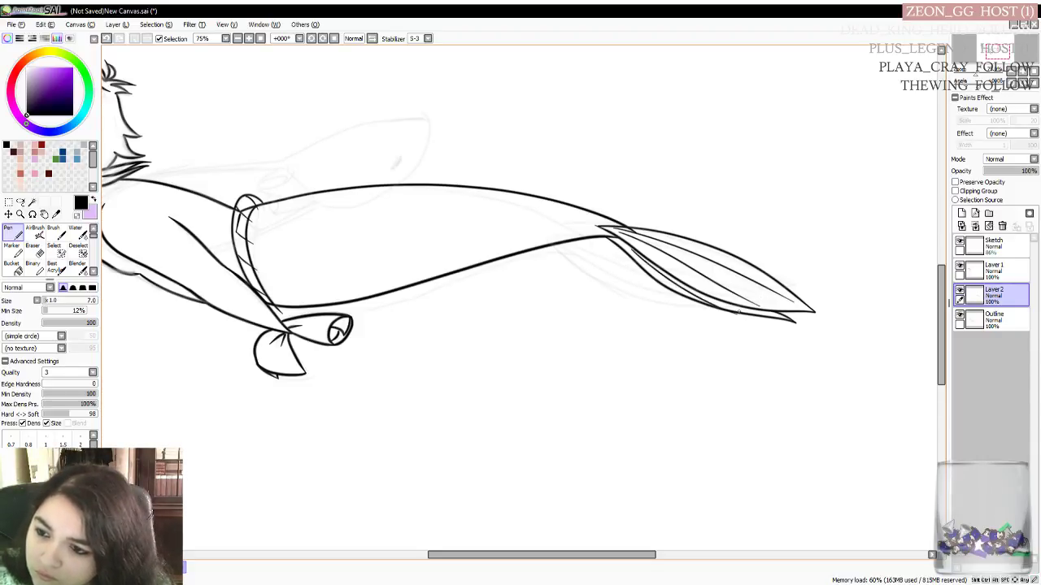
Redraw the thin ray line inside the lower fin lobe, curving from the fin base toward the tip
key("ctrl+z")
left_click_drag(636, 252, 750, 311)
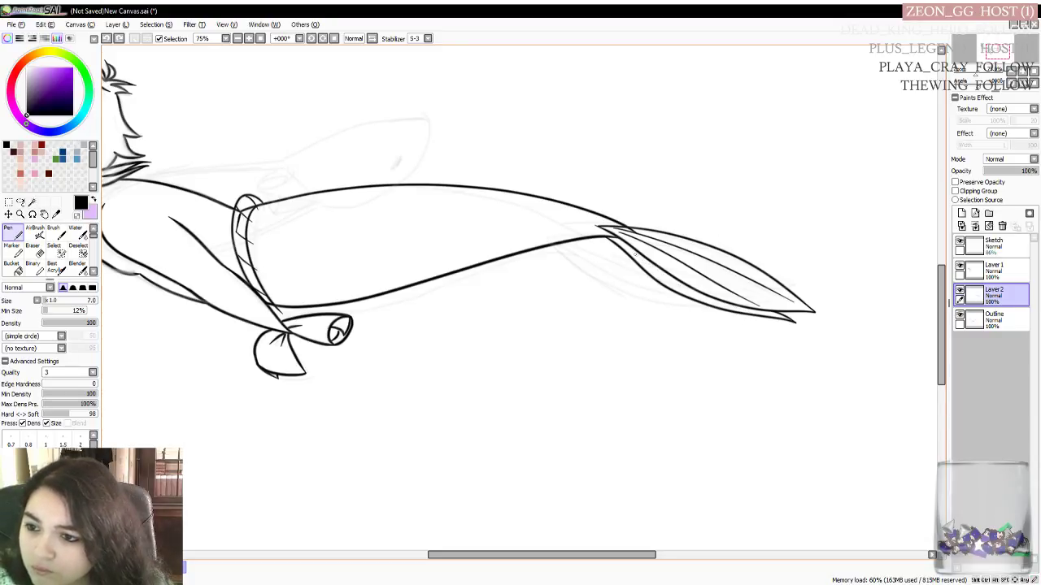
left_click_drag(632, 251, 718, 306)
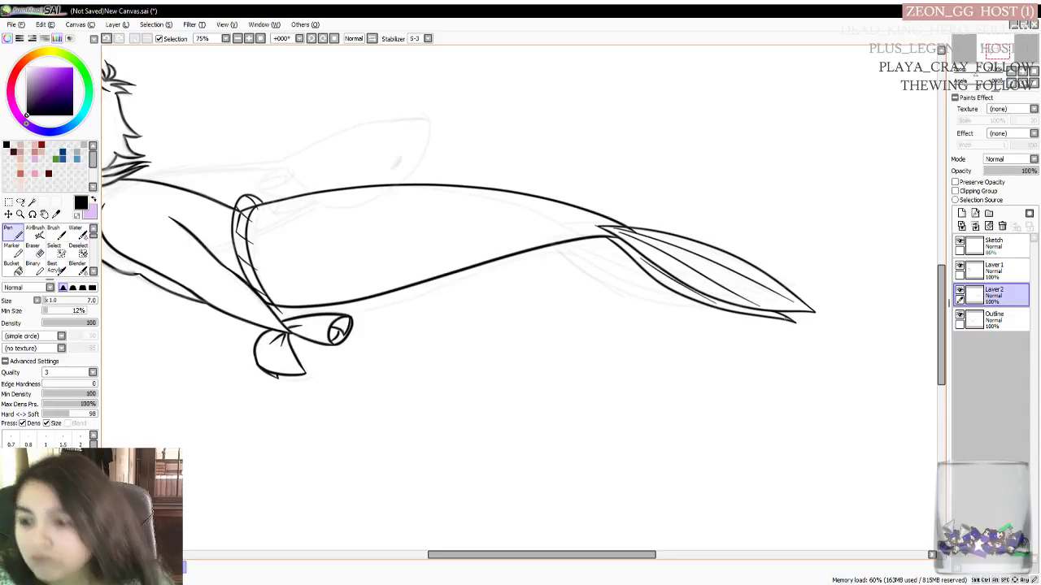
key("ctrl+z")
left_click_drag(631, 251, 743, 306)
key("ctrl+z")
left_click_drag(630, 252, 734, 303)
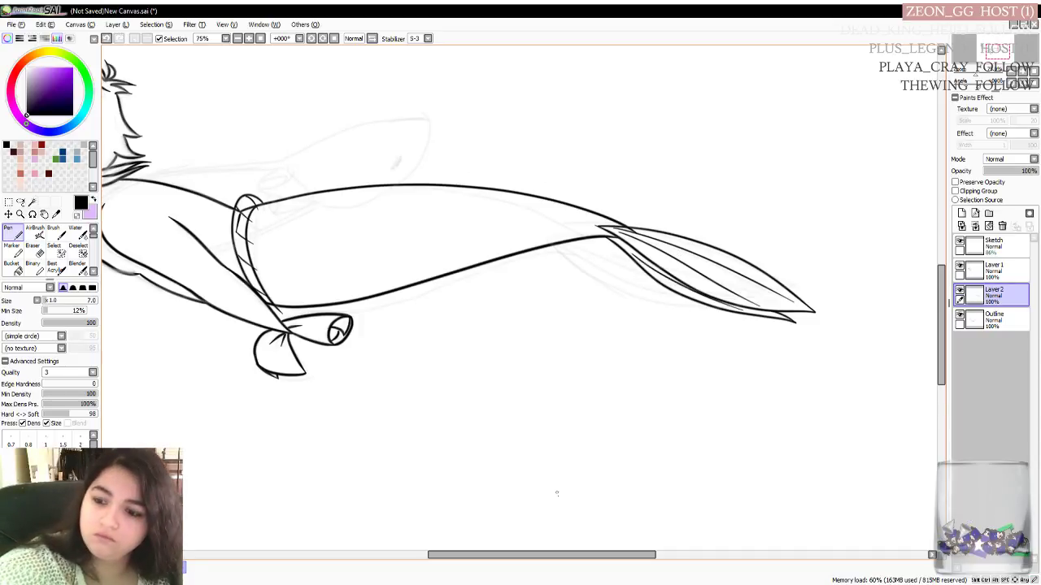
Set the pen size to 12 and add a new layer directly above Layer2
left_click_drag(576, 558, 548, 558)
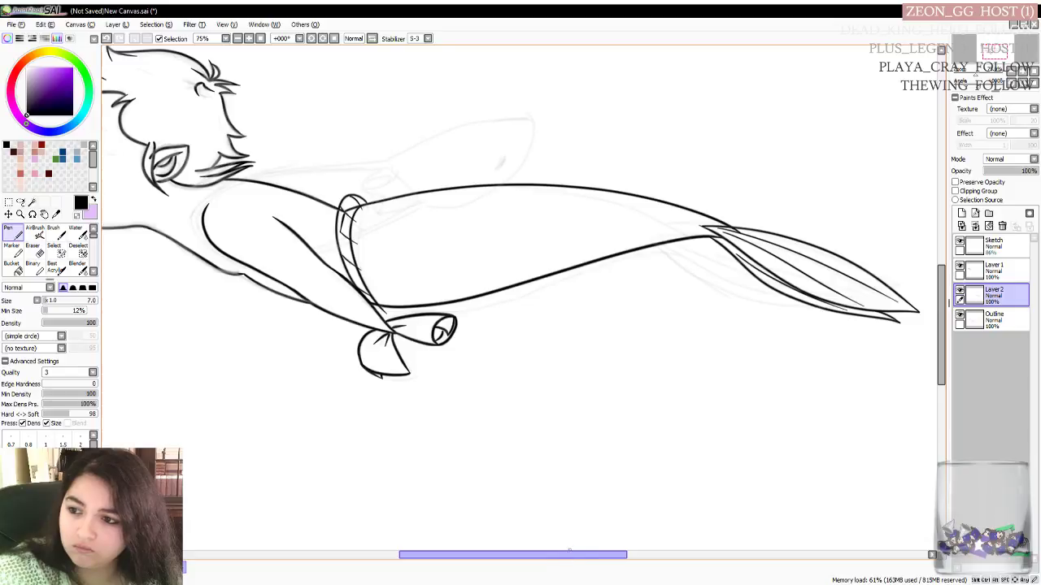
mouse_move(574, 557)
left_mouse_down()
mouse_move(539, 558)
mouse_move(584, 555)
left_mouse_up()
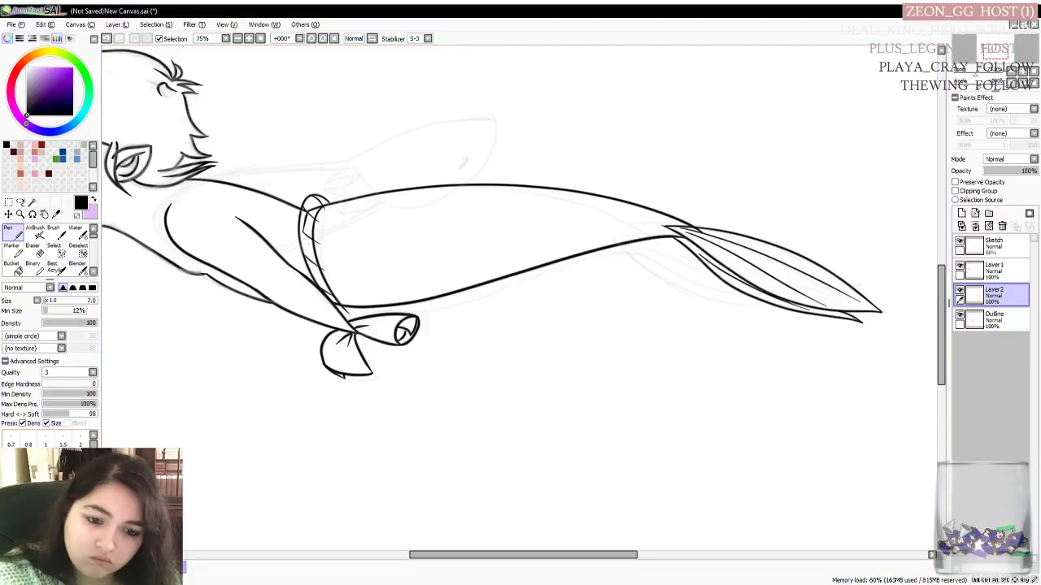
key("bracketright")
key("bracketright")
key("bracketright")
key("bracketright")
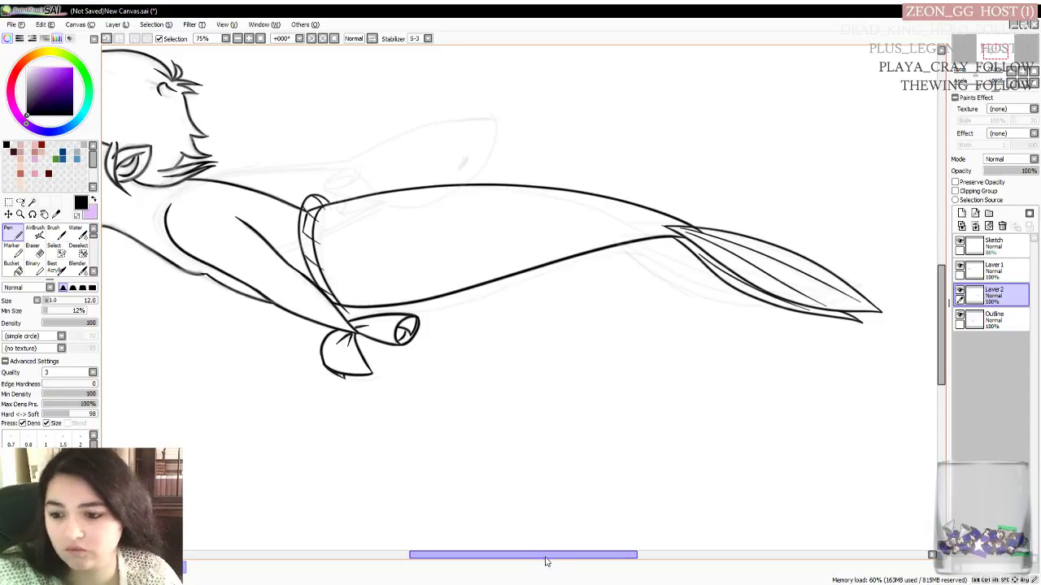
left_click_drag(553, 556, 528, 565)
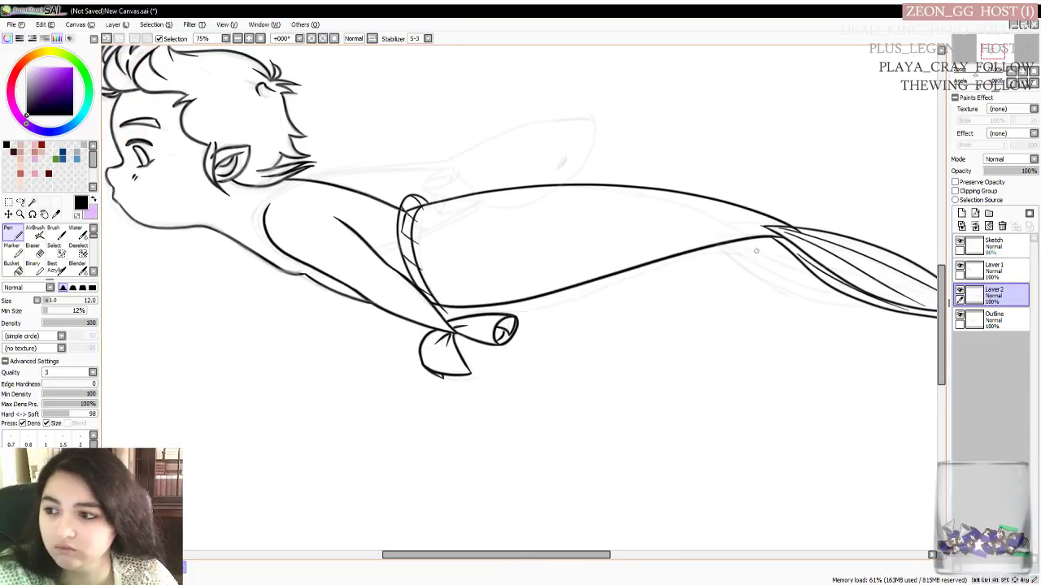
left_click(962, 214)
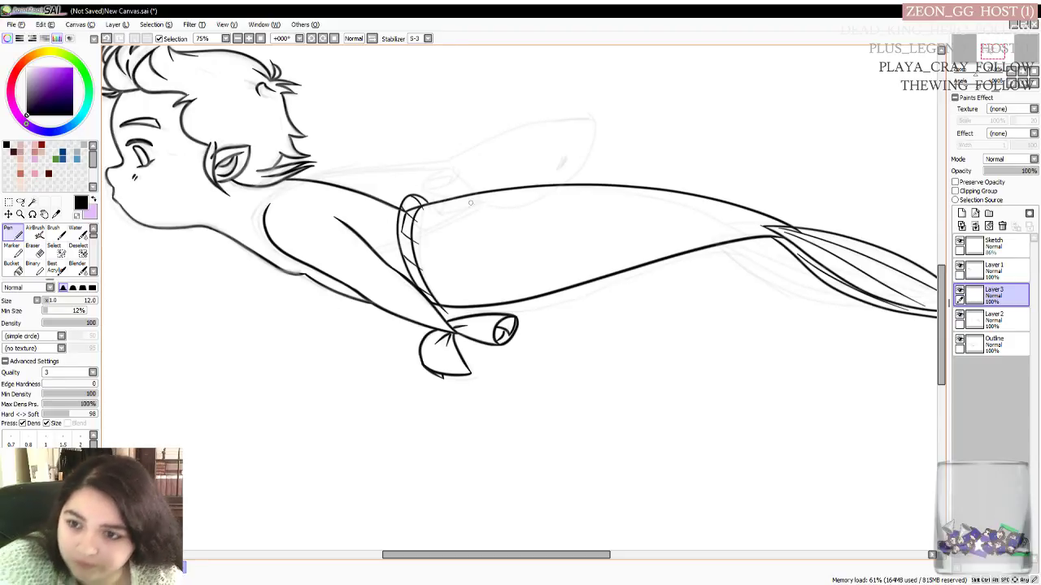
Ink the backward-stretched arm's lower edge as two close strokes, then extend it with a long curve sweeping up past the sketched flare's end
left_click_drag(486, 201, 354, 243)
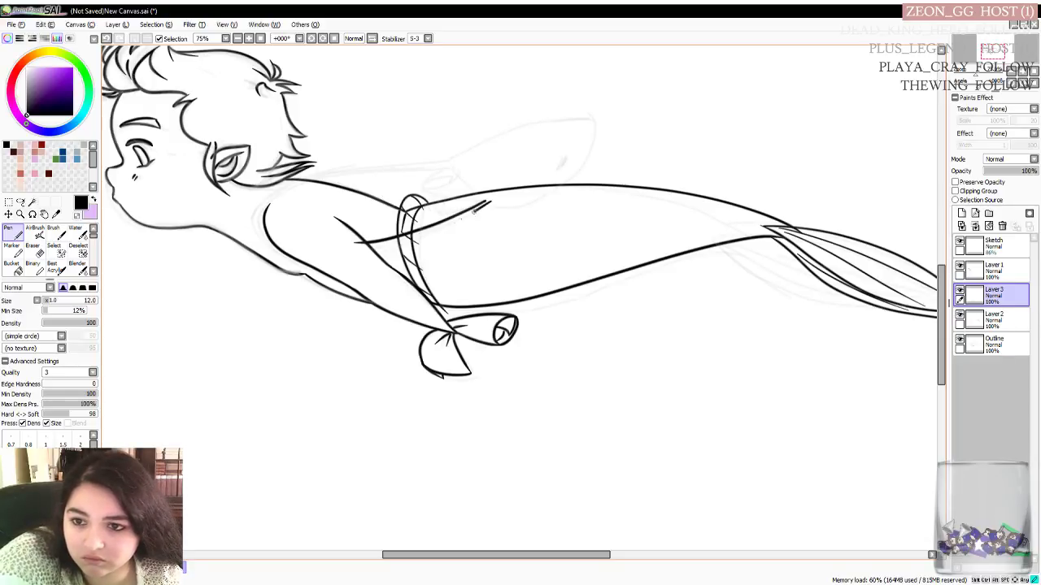
mouse_move(488, 203)
left_mouse_down()
mouse_move(430, 234)
mouse_move(356, 253)
left_mouse_up()
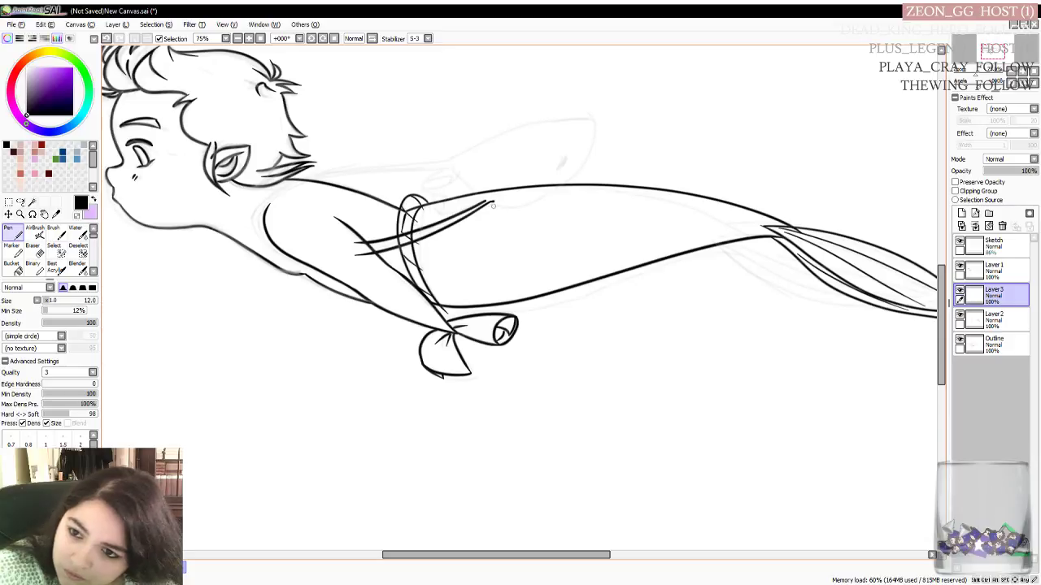
mouse_move(488, 205)
left_mouse_down()
mouse_move(520, 208)
mouse_move(581, 172)
left_mouse_up()
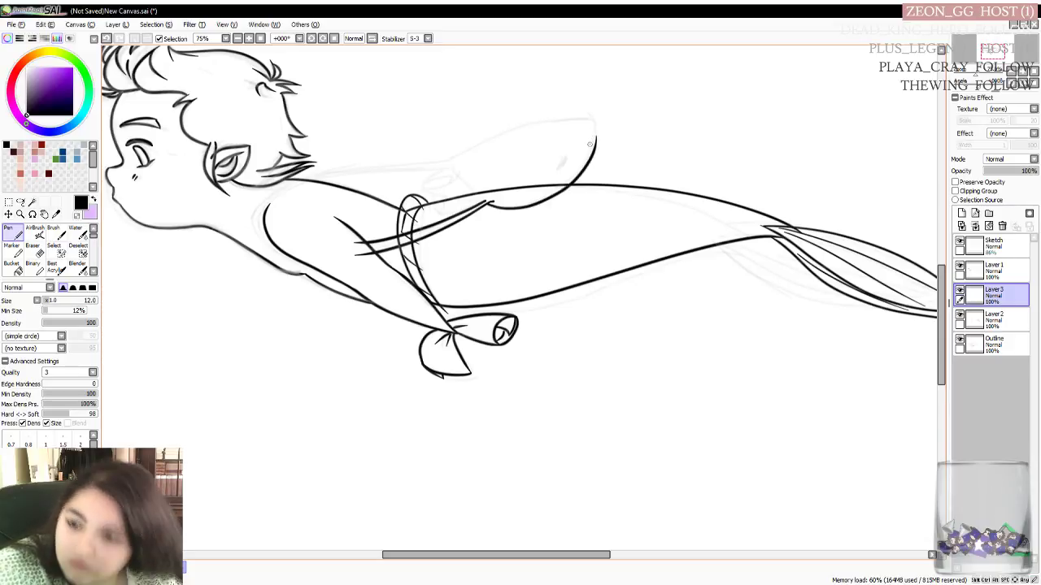
key("ctrl+z")
mouse_move(490, 203)
left_mouse_down()
mouse_move(554, 196)
mouse_move(620, 122)
left_mouse_up()
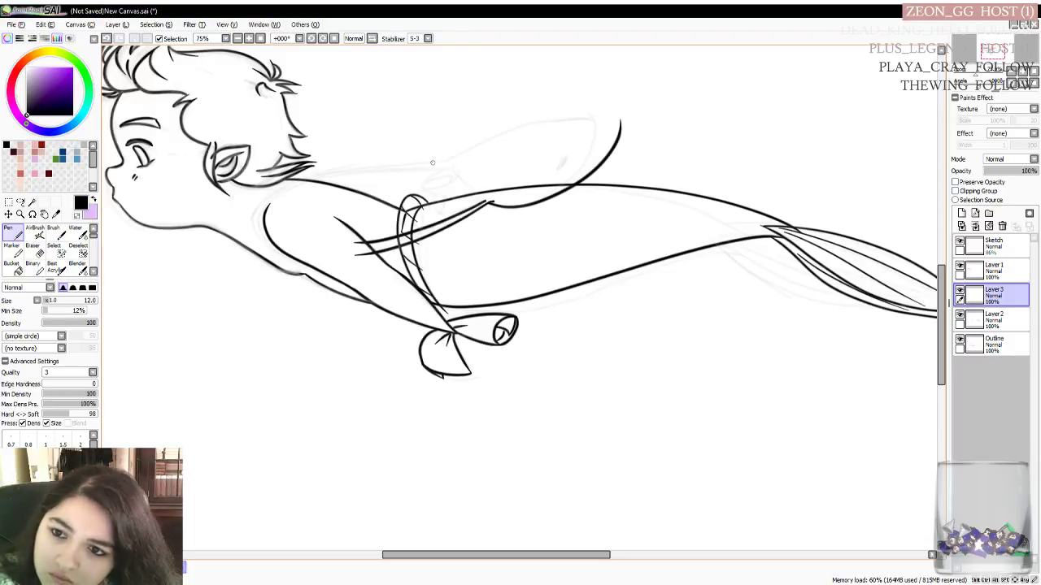
left_click_drag(449, 164, 309, 167)
key("ctrl+z")
left_click_drag(452, 165, 309, 167)
key("ctrl+z")
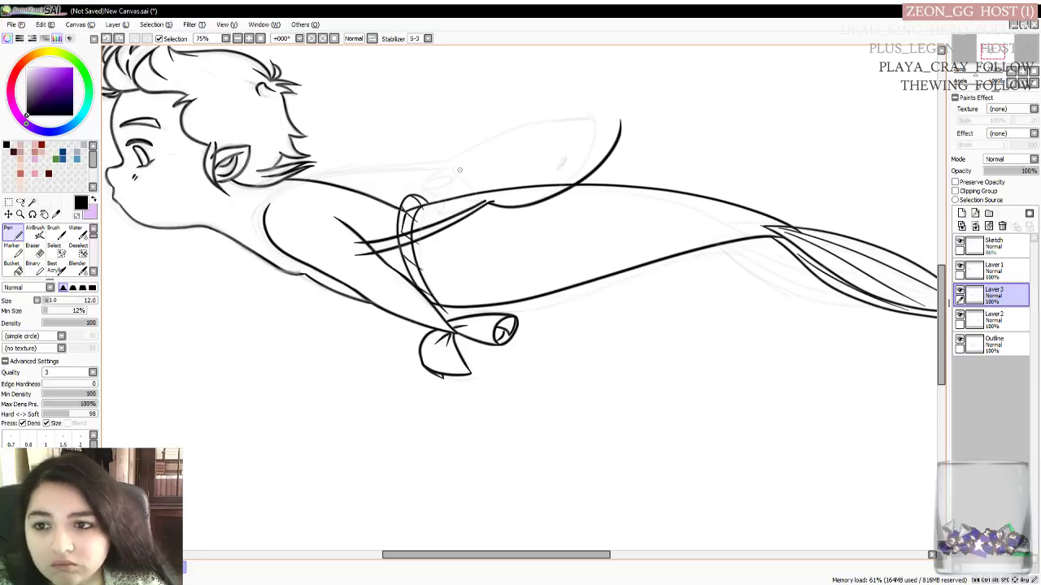
left_click_drag(455, 169, 323, 186)
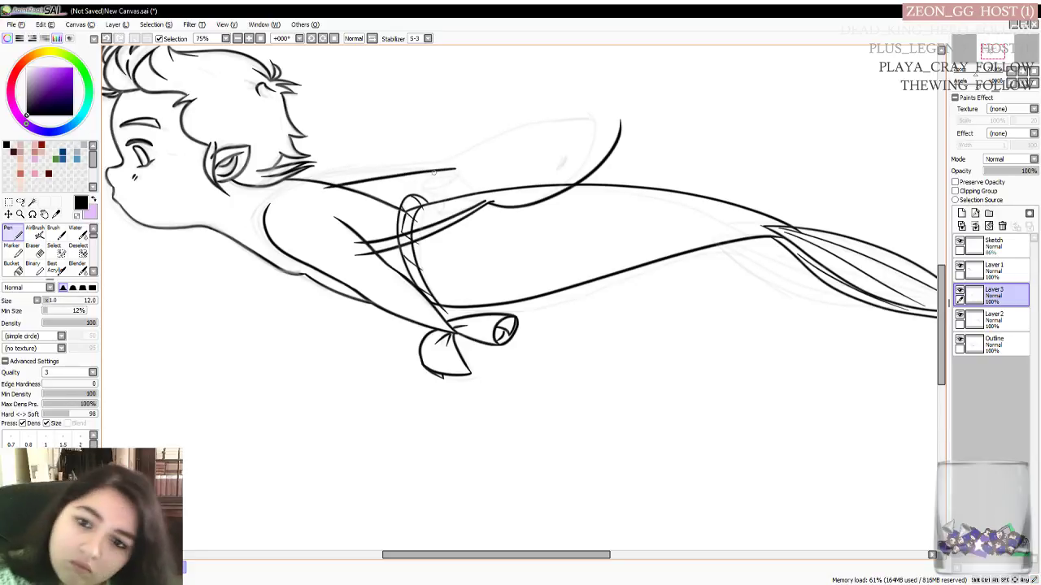
key("ctrl+z")
left_click_drag(456, 168, 298, 183)
key("ctrl+z")
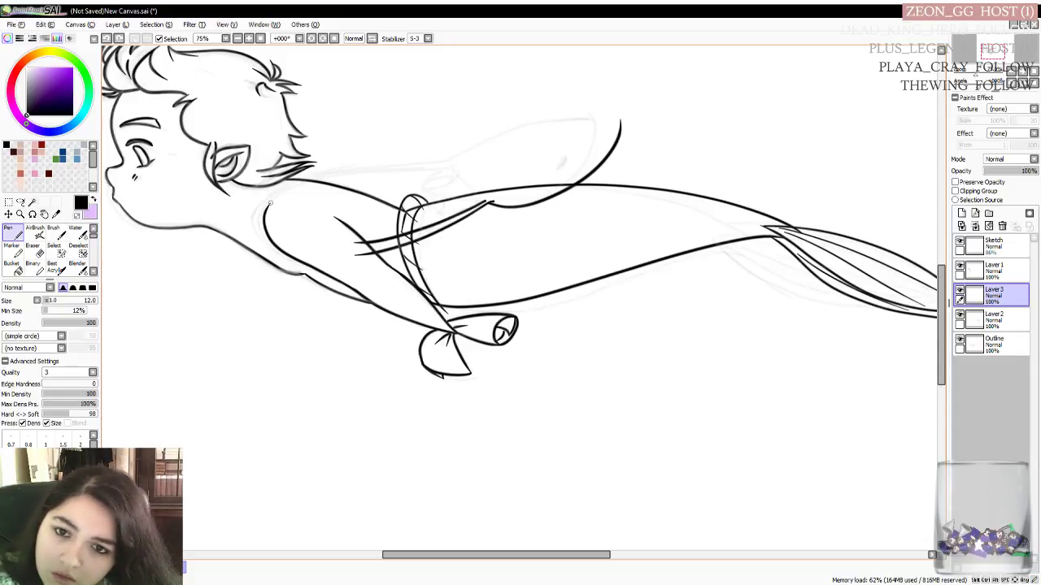
Ink the arm's upper edge as two close, gently arched strokes between the shoulder and the sketched oval near the arm's end
left_click_drag(268, 205, 412, 178)
key("ctrl+z")
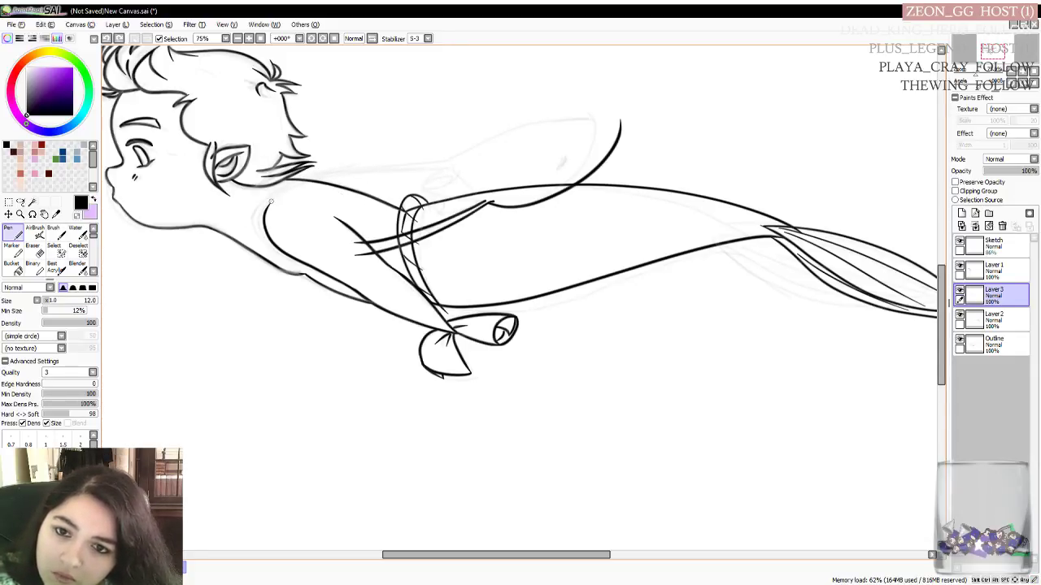
mouse_move(268, 204)
left_mouse_down()
mouse_move(315, 186)
mouse_move(457, 174)
left_mouse_up()
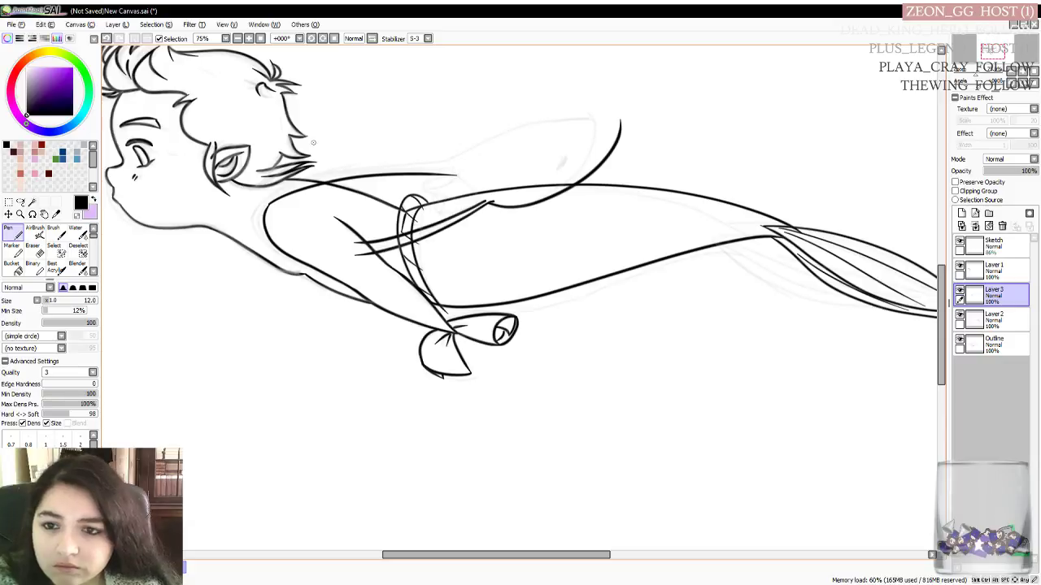
key("ctrl+z")
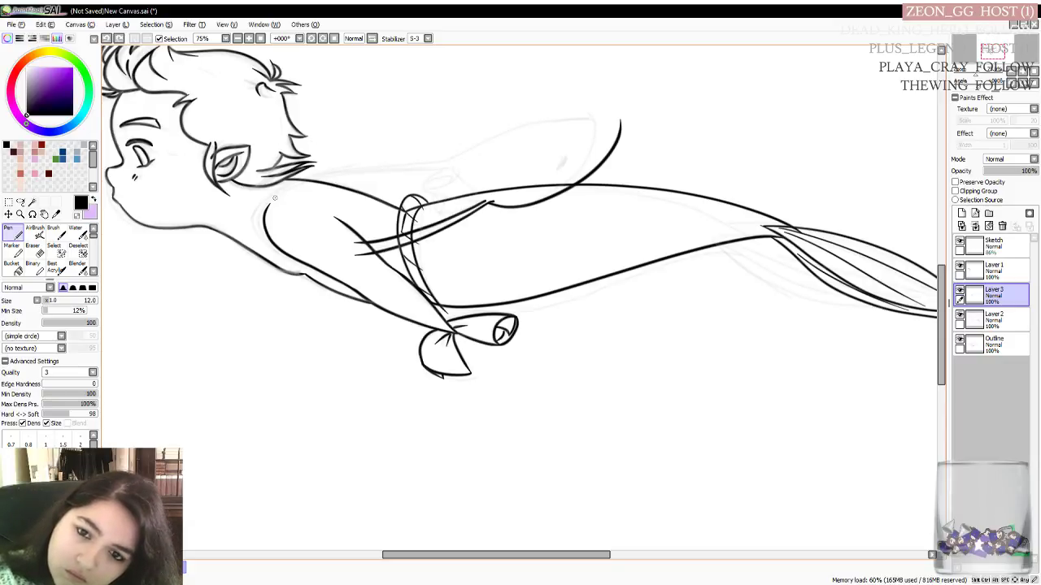
mouse_move(270, 202)
left_mouse_down()
mouse_move(347, 181)
mouse_move(461, 173)
left_mouse_up()
key("ctrl+z")
mouse_move(268, 203)
left_mouse_down()
mouse_move(416, 165)
mouse_move(468, 168)
left_mouse_up()
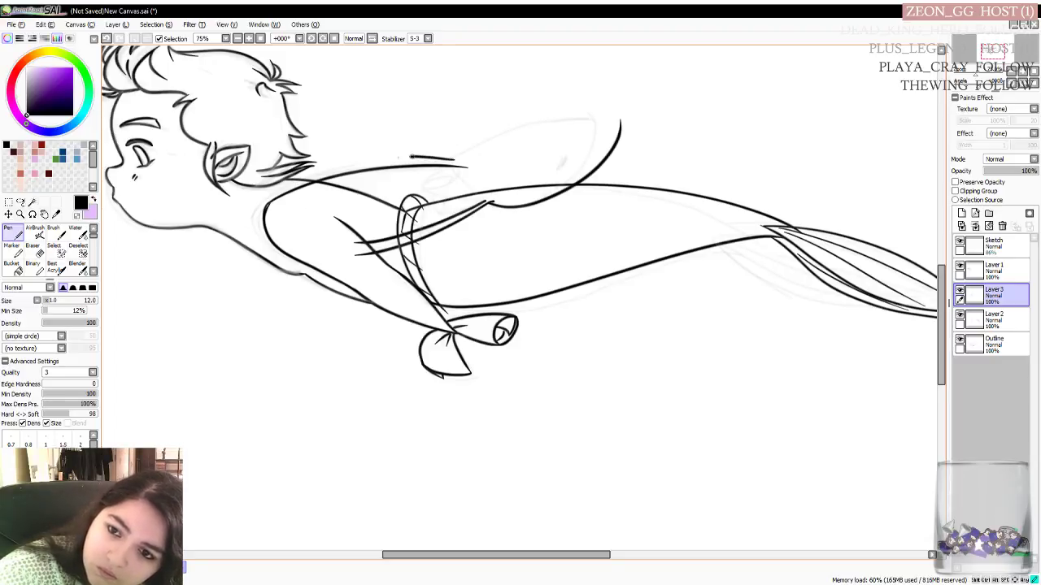
mouse_move(460, 163)
left_mouse_down()
mouse_move(319, 171)
mouse_move(273, 193)
left_mouse_up()
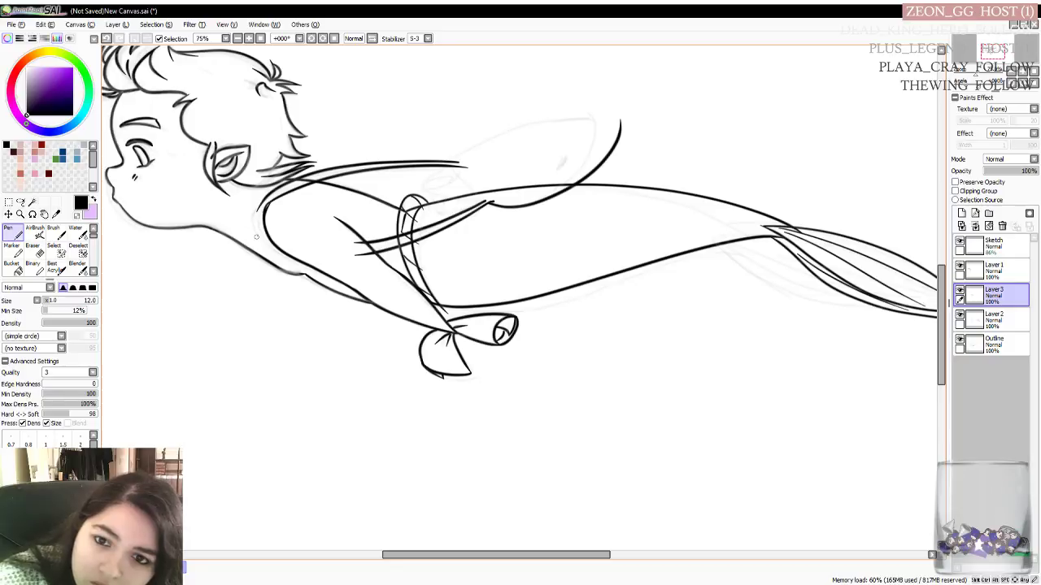
left_click_drag(262, 217, 256, 205)
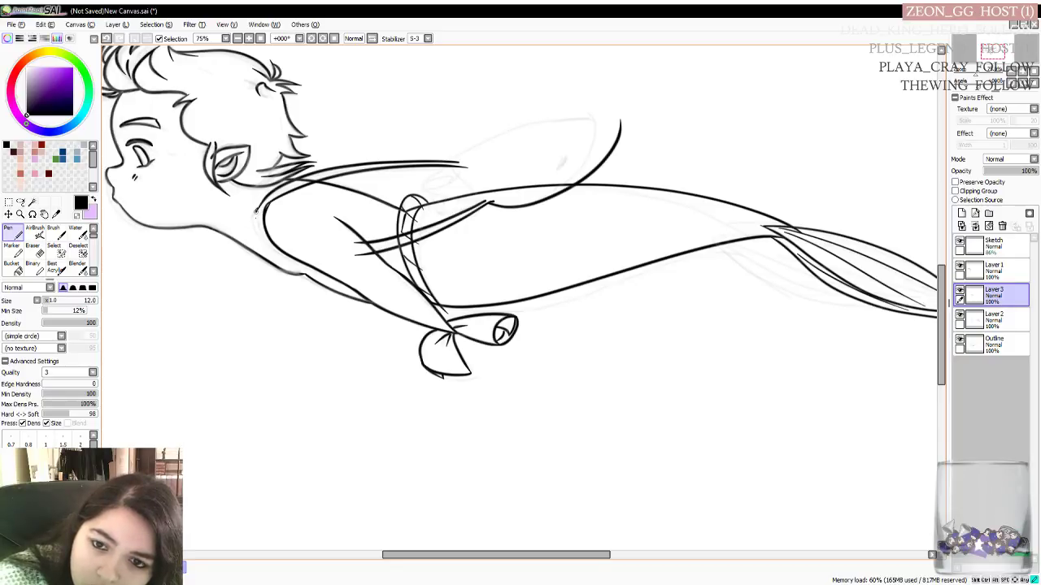
key("ctrl+z")
mouse_move(259, 202)
left_mouse_down()
mouse_move(261, 229)
mouse_move(280, 254)
left_mouse_up()
key("ctrl+z")
mouse_move(257, 208)
left_mouse_down()
mouse_move(262, 242)
mouse_move(285, 253)
left_mouse_up()
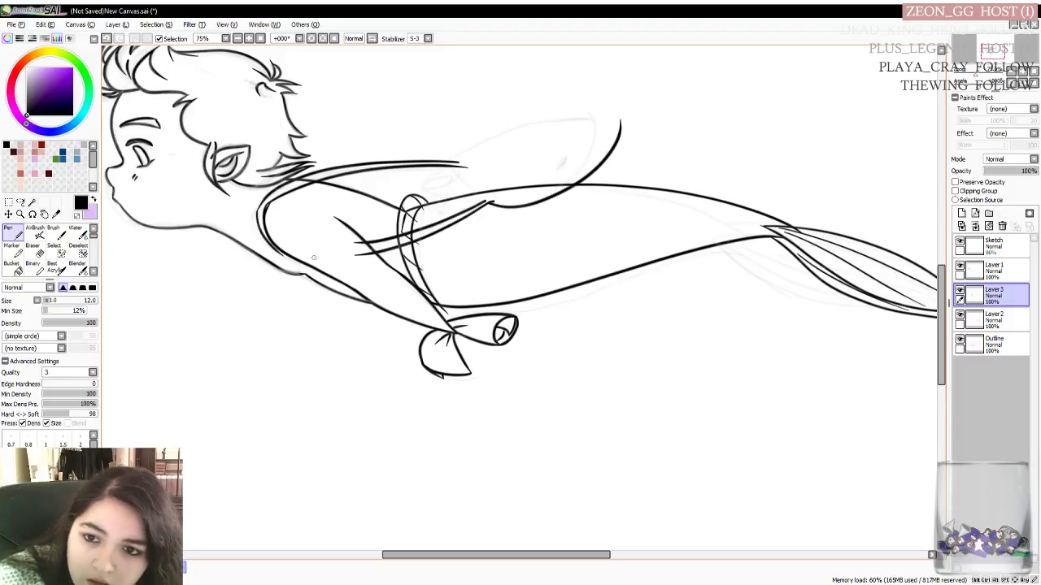
key("ctrl+z")
left_click_drag(257, 206, 281, 254)
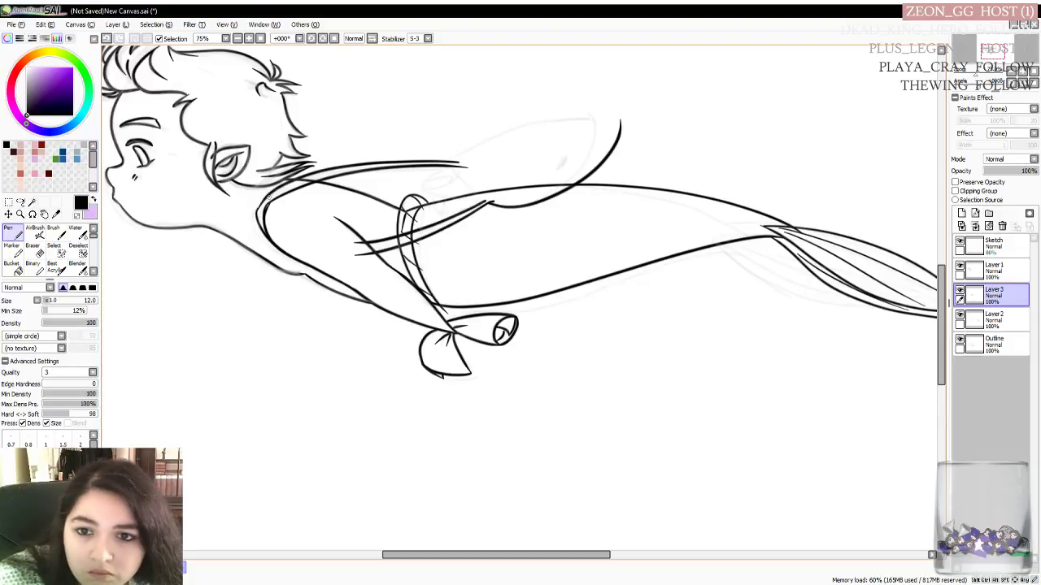
key("ctrl+z")
mouse_move(269, 201)
left_mouse_down()
mouse_move(257, 220)
mouse_move(283, 257)
left_mouse_up()
key("ctrl+z")
left_click_drag(260, 203, 259, 231)
key("ctrl+z")
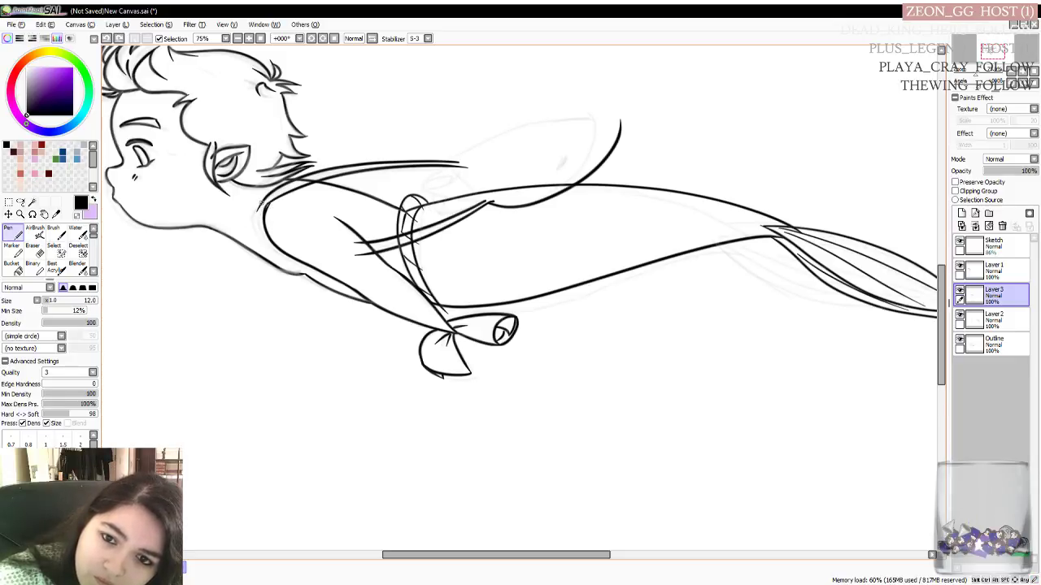
Ink a short outer curve around the front of the shoulder, continuing the arm's outer contour down alongside the existing line
key("ctrl+y")
key("ctrl+z")
left_click_drag(260, 202, 259, 230)
key("ctrl+z")
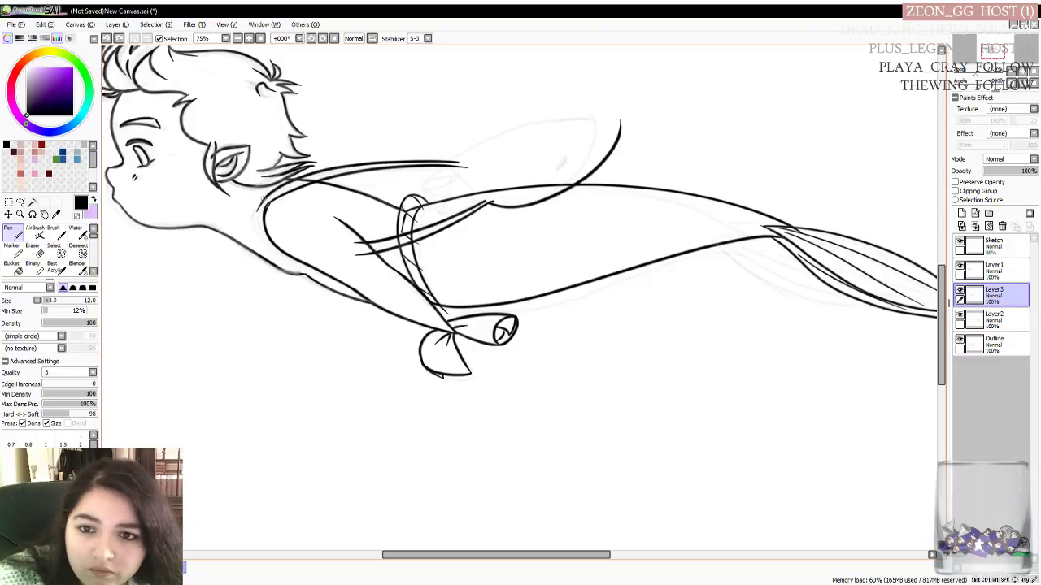
key("ctrl+y")
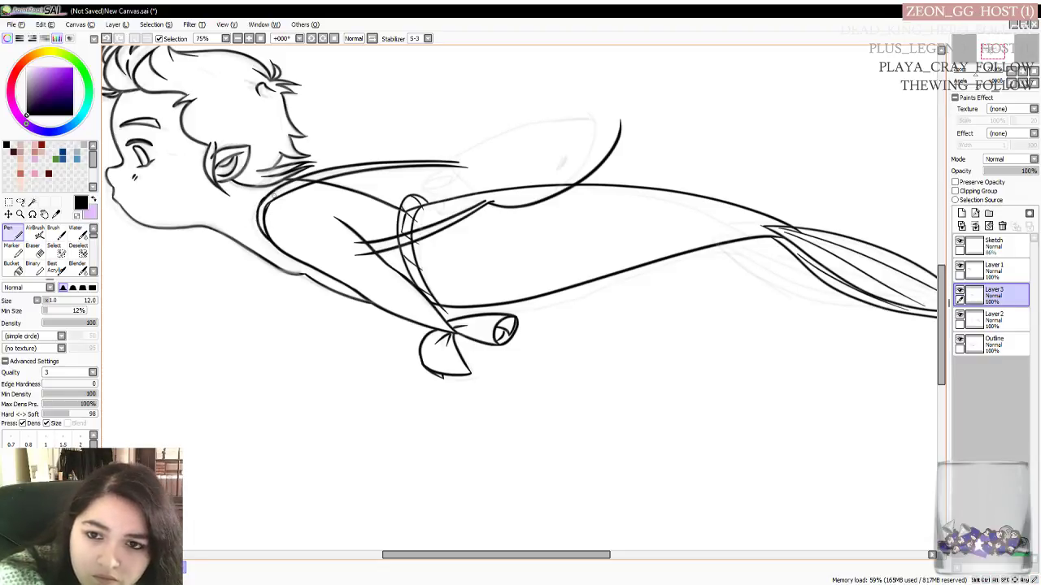
key("ctrl+z")
left_click_drag(265, 196, 259, 241)
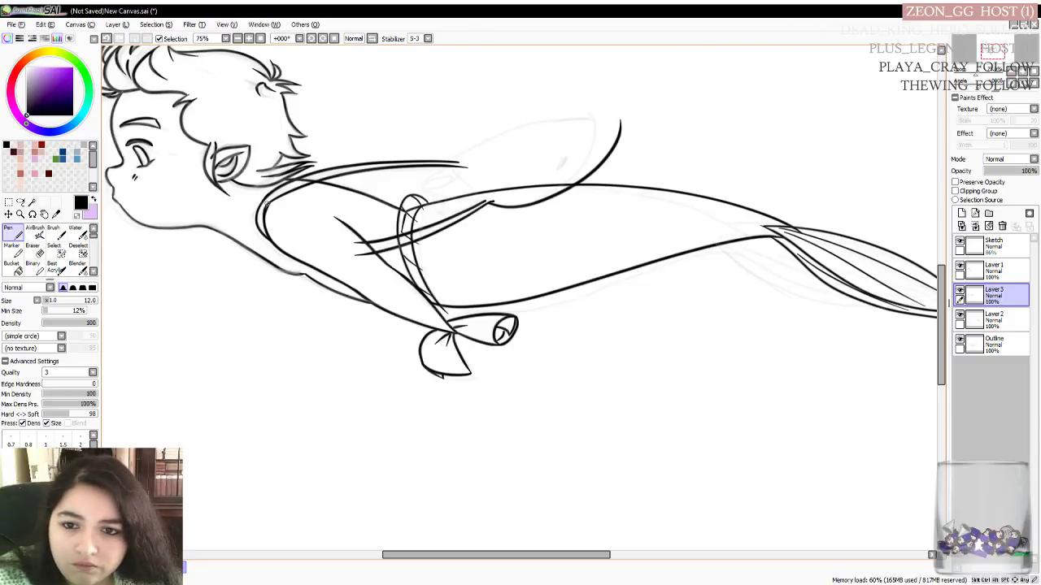
left_click_drag(265, 201, 260, 223)
key("ctrl+z")
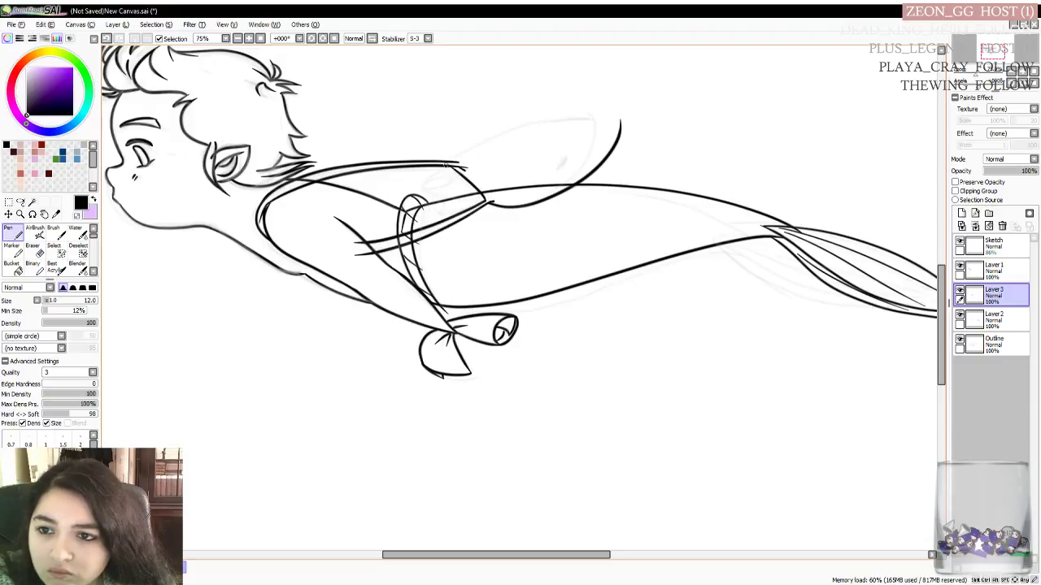
Ink the outer side of the oval at the arm's end as a curve joining the upper and lower arm edges
key("ctrl+z")
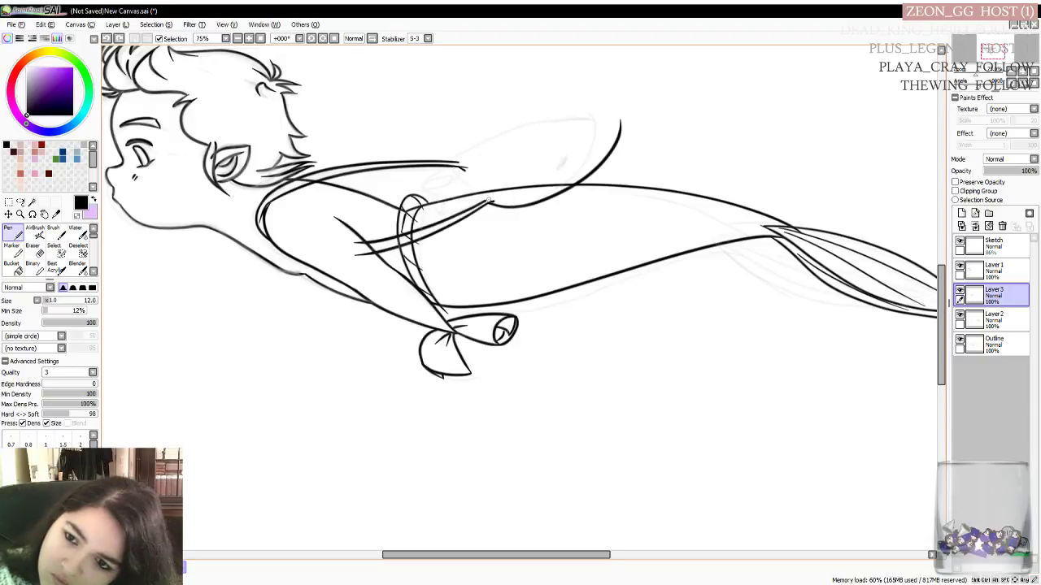
mouse_move(470, 183)
left_mouse_down()
mouse_move(440, 165)
mouse_move(499, 199)
mouse_move(473, 182)
left_mouse_up()
key("ctrl+z")
key("ctrl+z")
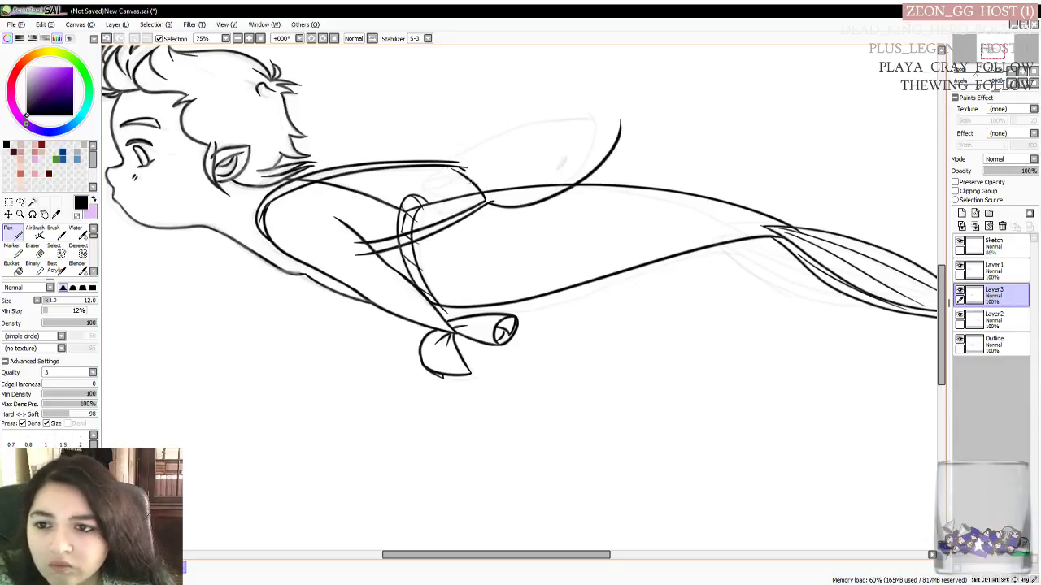
key("ctrl+z")
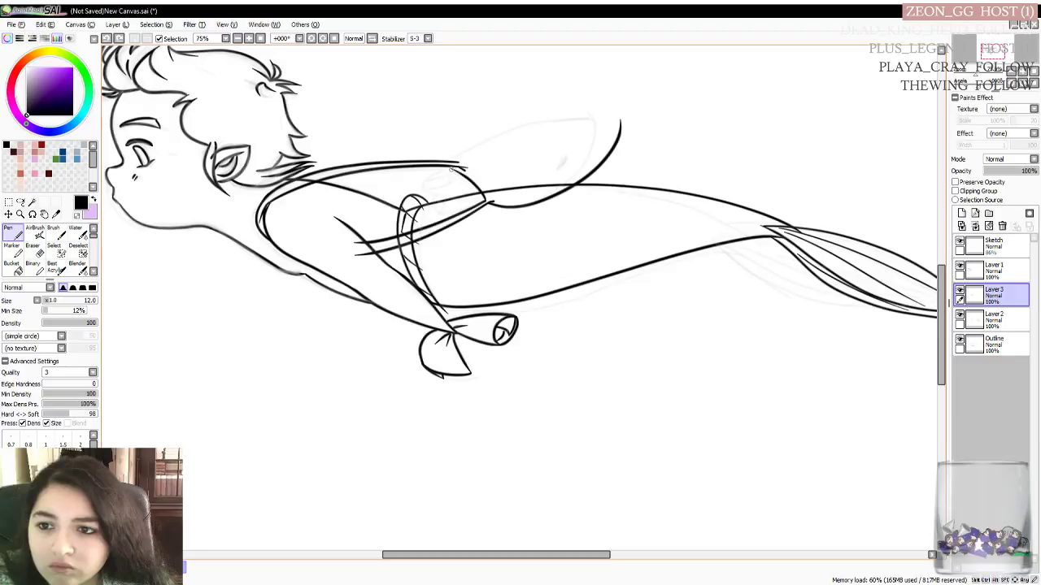
left_click_drag(452, 168, 474, 181)
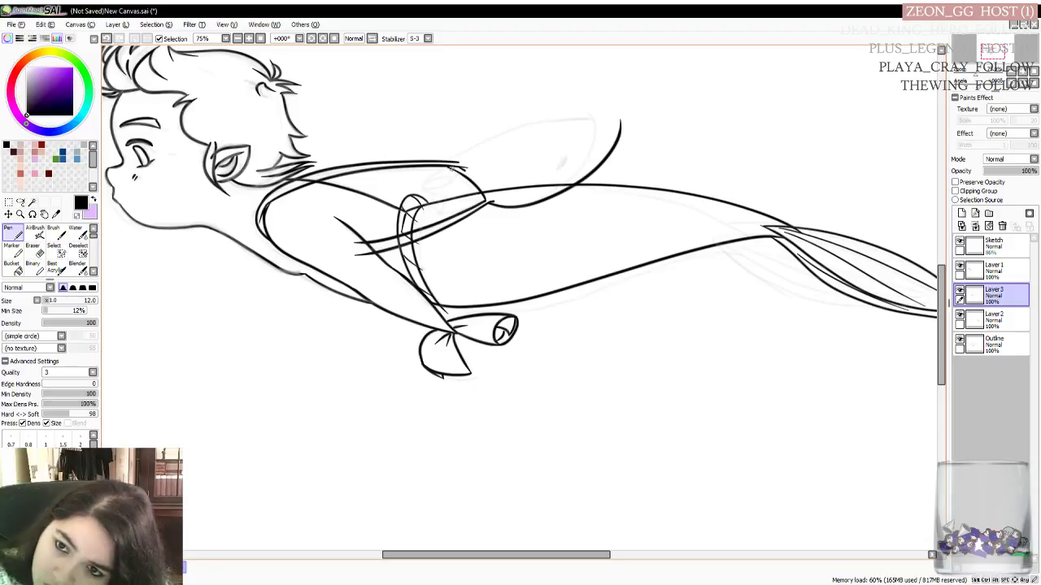
Close the oval at the arm's end with a rounded inner curve looping back to the lower arm edge
mouse_move(445, 167)
left_mouse_down()
mouse_move(430, 187)
mouse_move(488, 200)
left_mouse_up()
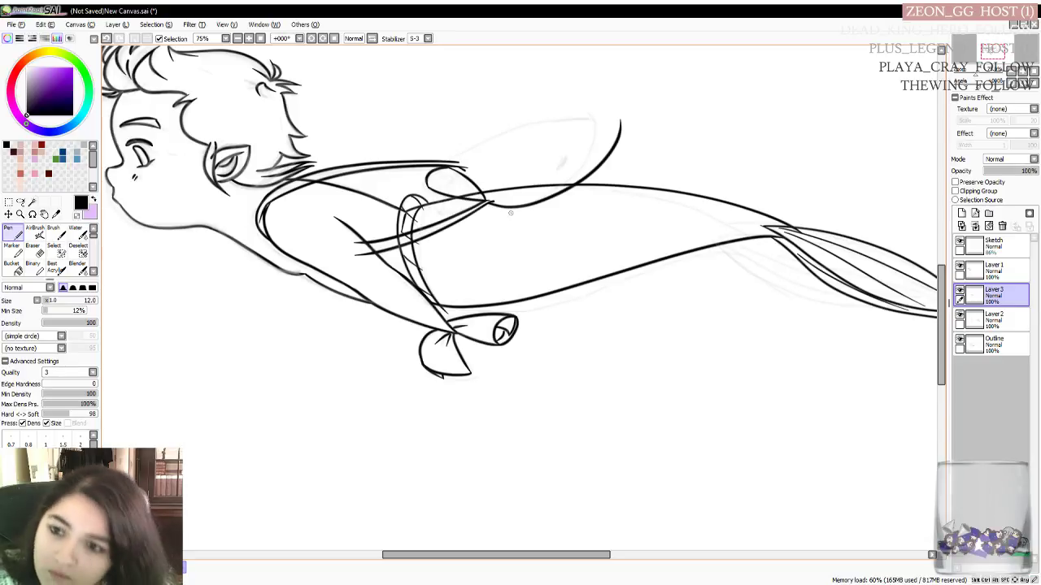
key("ctrl+z")
left_click_drag(429, 188, 491, 202)
key("ctrl+z")
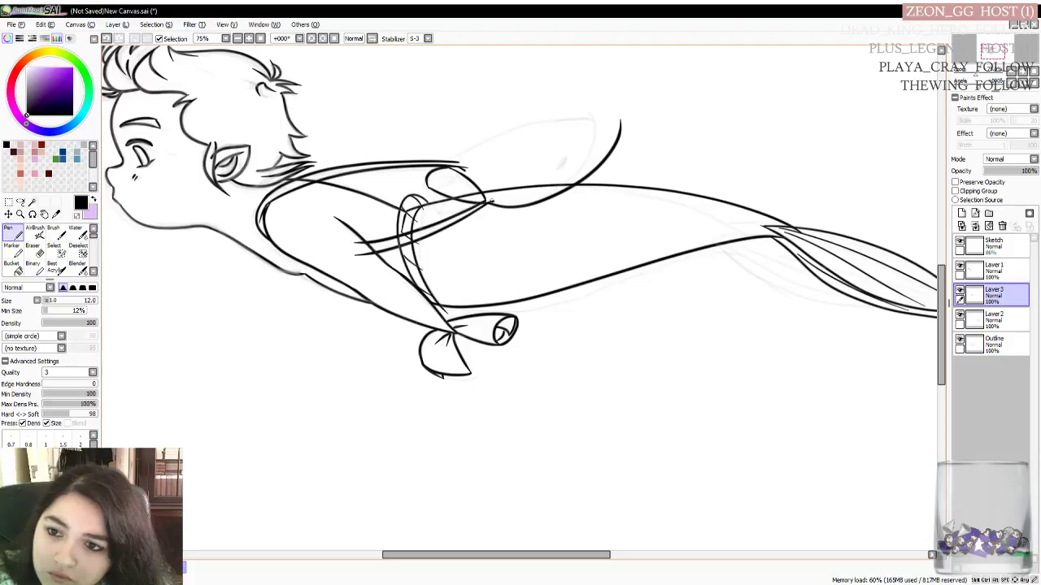
key("ctrl+z")
left_click_drag(430, 189, 490, 201)
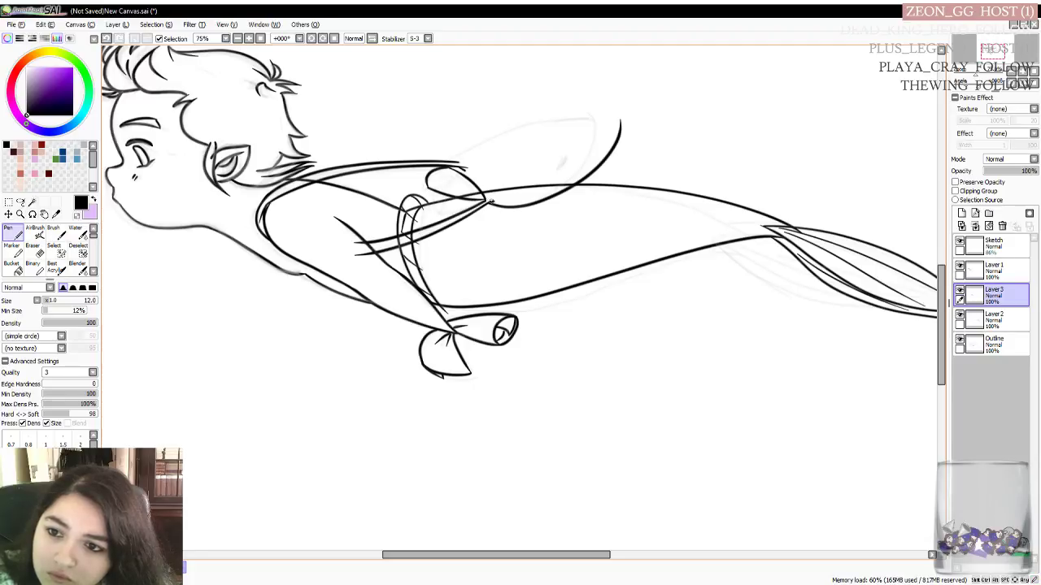
Redo the inner curve of the oval at the arm's end, closing it as a small rounded loop
key("ctrl+z")
mouse_move(429, 189)
left_mouse_down()
mouse_move(485, 200)
mouse_move(427, 187)
mouse_move(459, 173)
mouse_move(462, 192)
mouse_move(426, 188)
mouse_move(465, 183)
mouse_move(427, 187)
mouse_move(460, 173)
left_mouse_up()
key("ctrl+z")
key("ctrl+z")
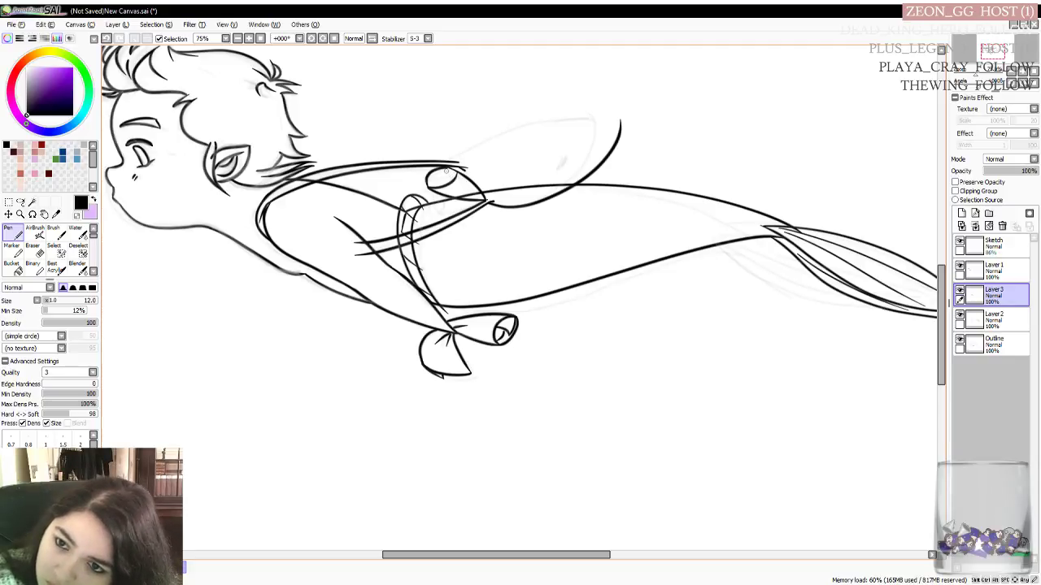
key("ctrl+z")
left_click_drag(446, 169, 452, 180)
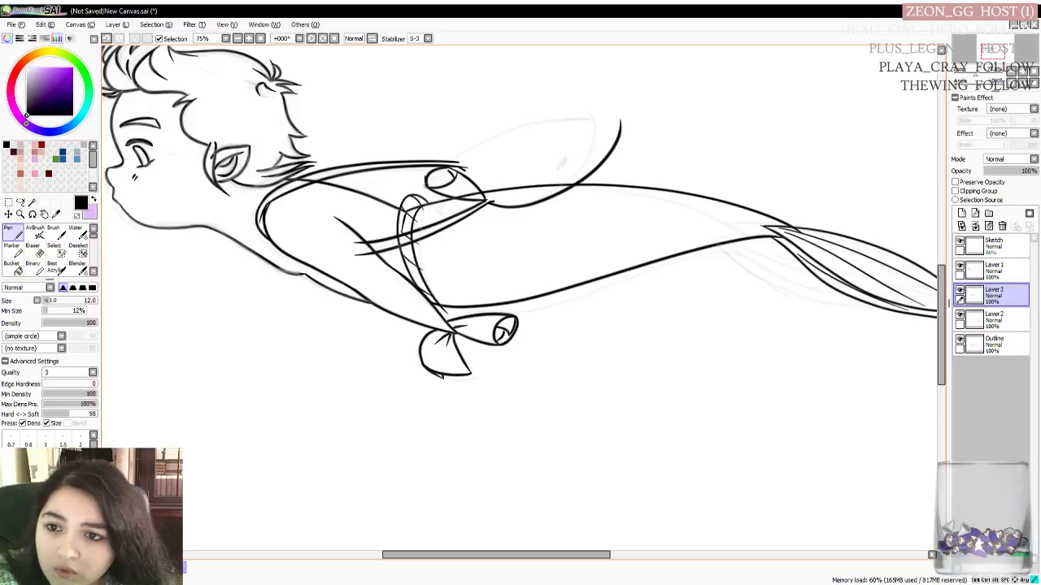
Ink short crease lines inside the small oval at the arm's end
key("ctrl+z")
mouse_move(433, 170)
left_mouse_down()
mouse_move(440, 180)
mouse_move(431, 180)
mouse_move(457, 186)
mouse_move(432, 180)
left_mouse_up()
key("ctrl+z")
key("ctrl+z")
key("ctrl+z")
key("ctrl+z")
key("ctrl+z")
key("ctrl+z")
key("ctrl+z")
key("ctrl+z")
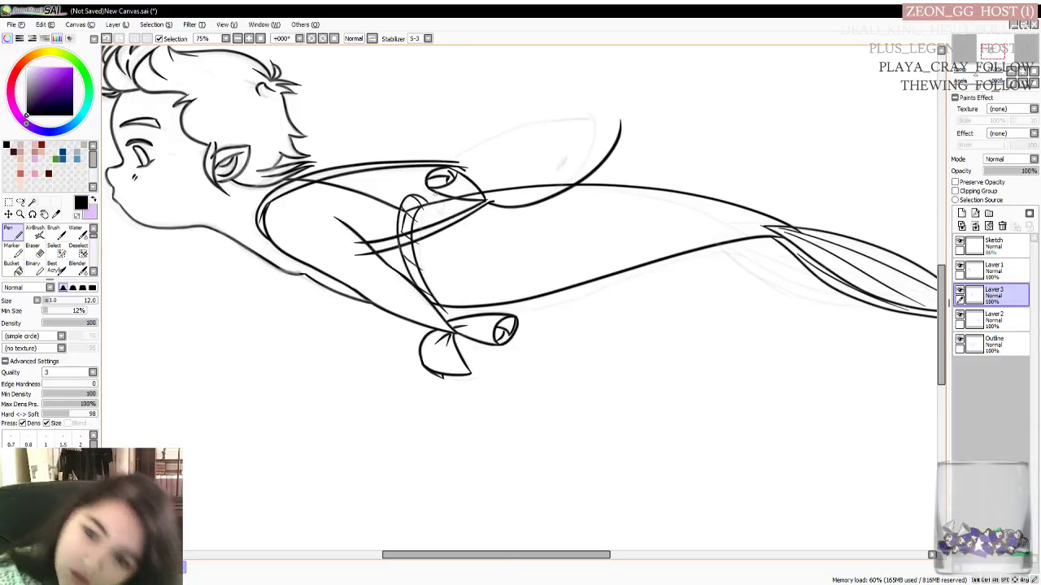
Ink a short tapered piece below the small oval and a narrow rounded loop beside it, on the side facing the head
left_click_drag(434, 193, 445, 213)
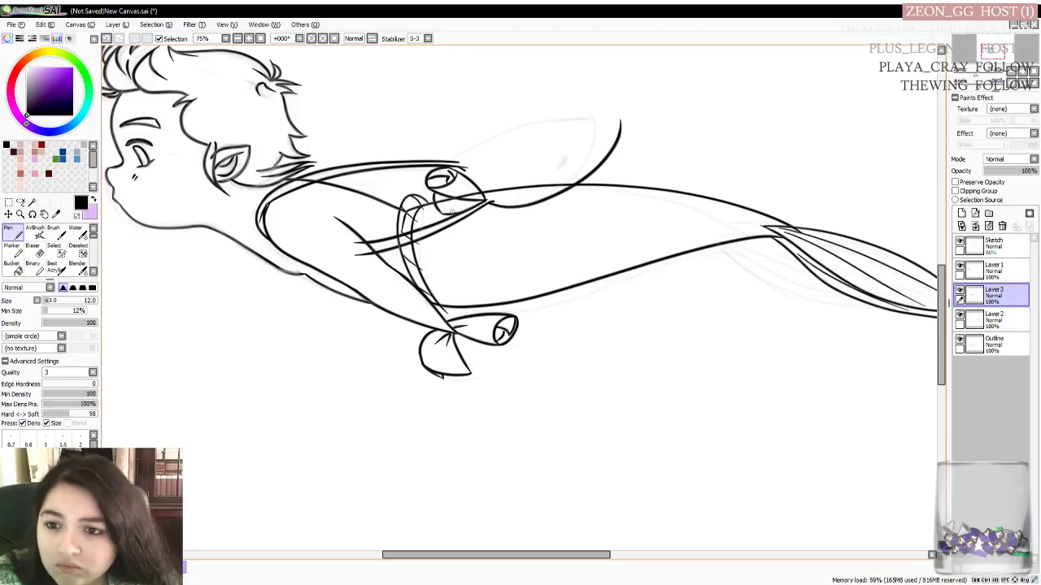
key("ctrl+z")
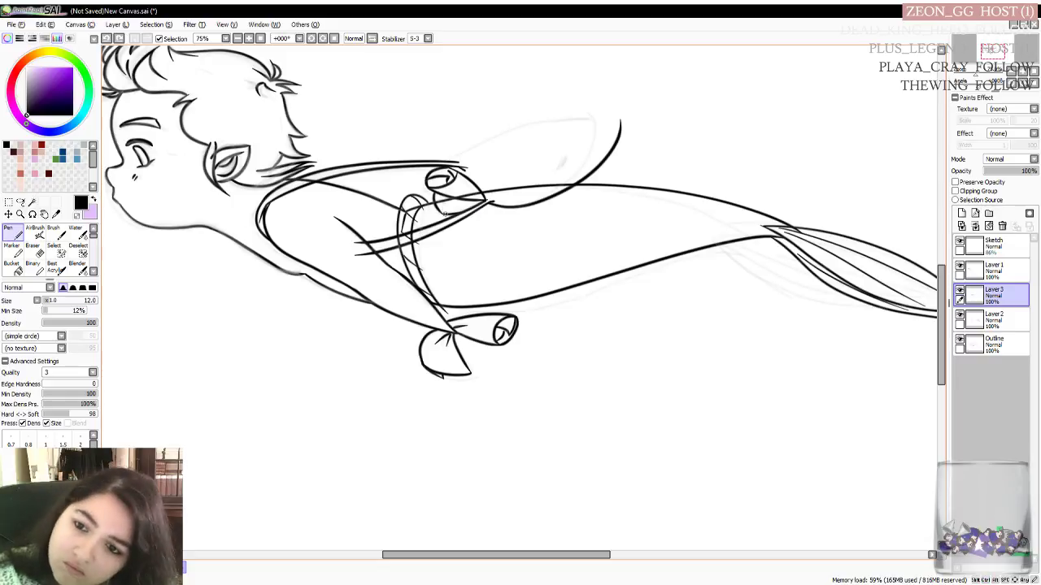
key("ctrl+y")
key("ctrl+z")
key("ctrl+y")
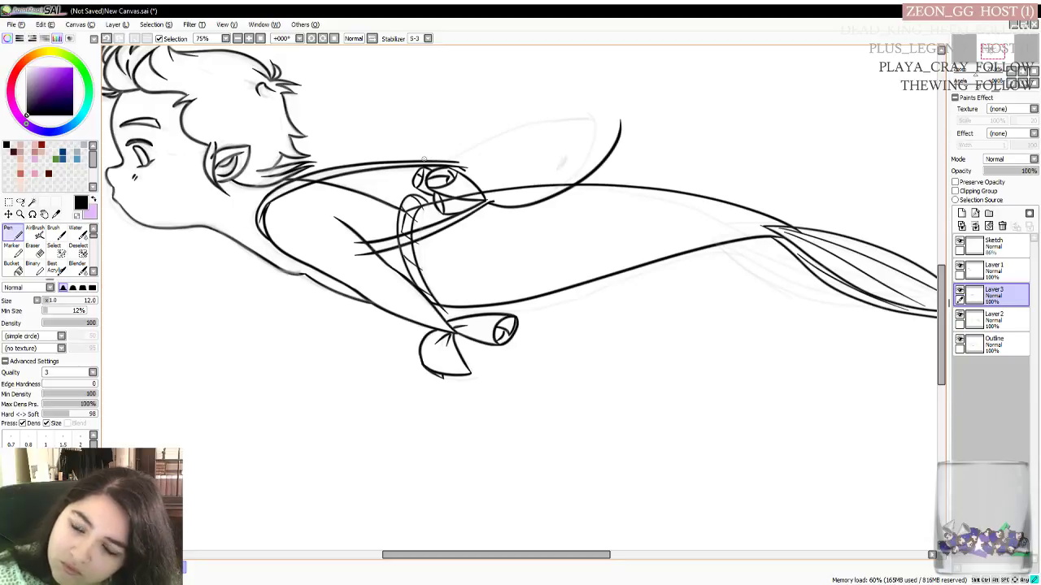
Ink a short upright cylinder above the small oval, rising from the arm's upper edge, with a curved rim line near its top
mouse_move(424, 162)
left_mouse_down()
mouse_move(429, 140)
mouse_move(454, 140)
left_mouse_up()
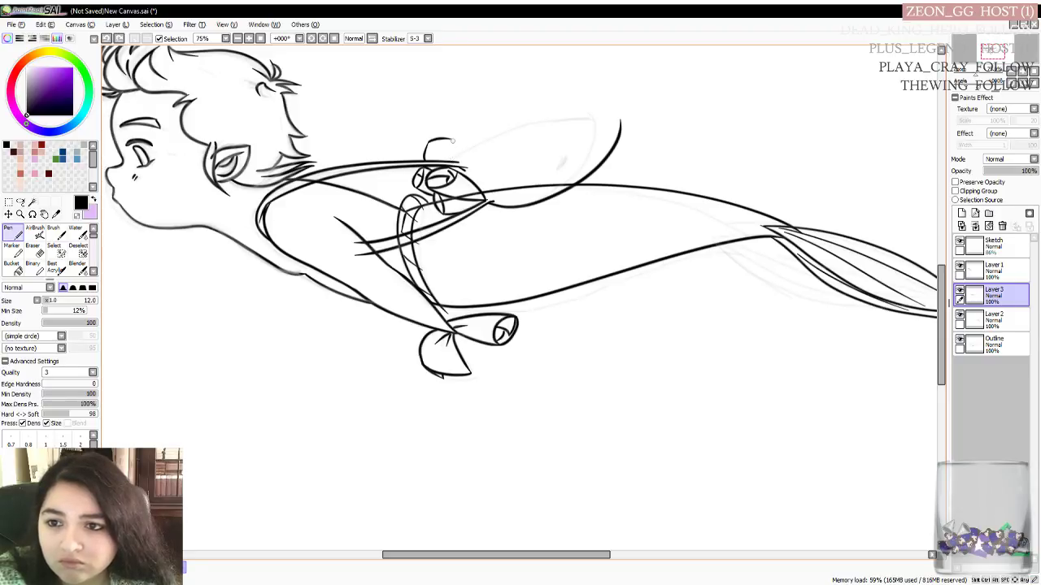
left_click_drag(453, 143, 451, 161)
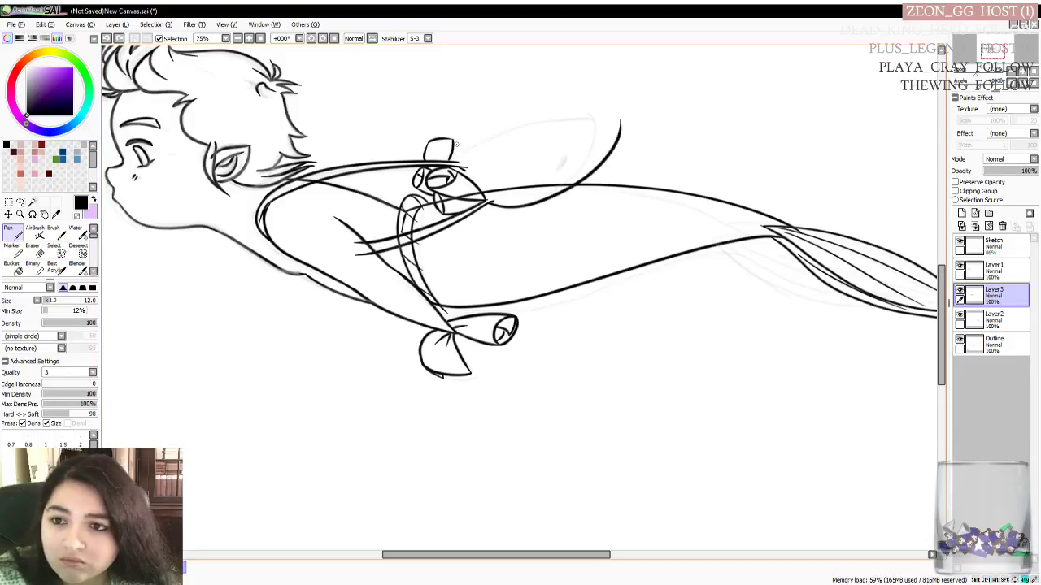
left_click_drag(452, 140, 428, 144)
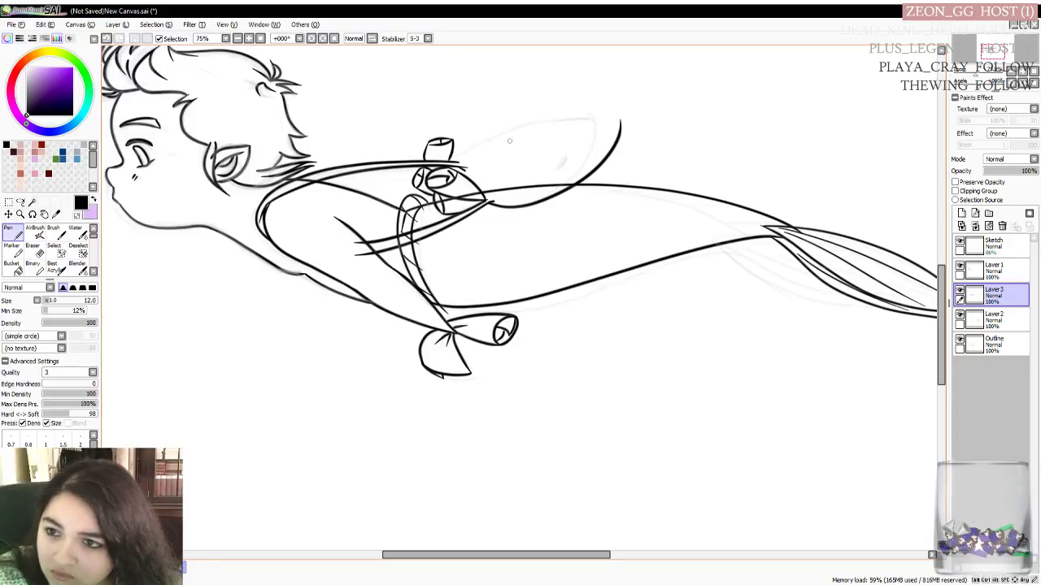
Ink the arched upper contour of the leaf-shaped form over the back and add short accent strokes inside it
mouse_move(448, 158)
left_mouse_down()
mouse_move(523, 116)
mouse_move(581, 105)
mouse_move(623, 124)
left_mouse_up()
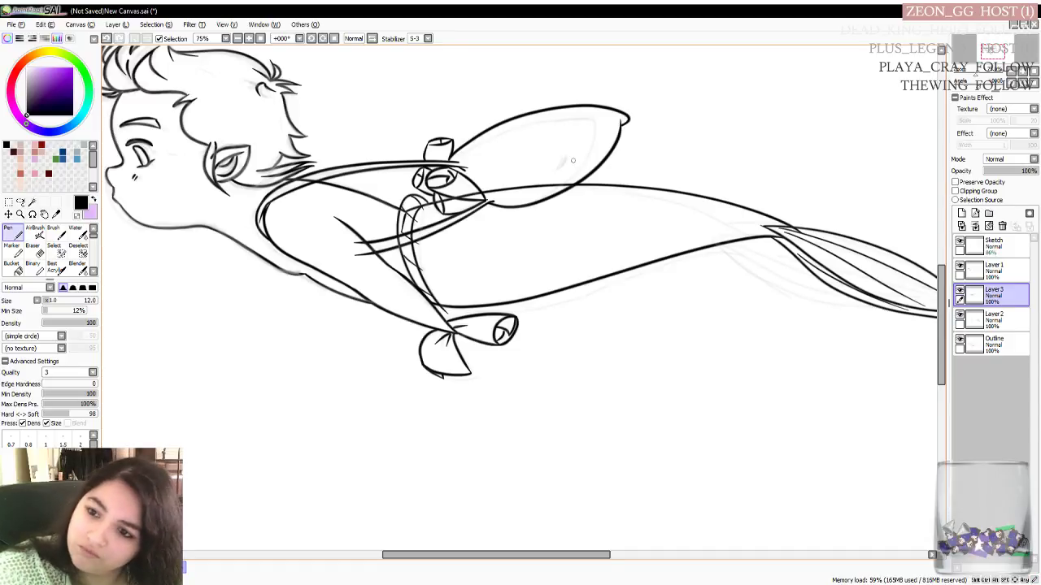
left_click_drag(565, 158, 568, 168)
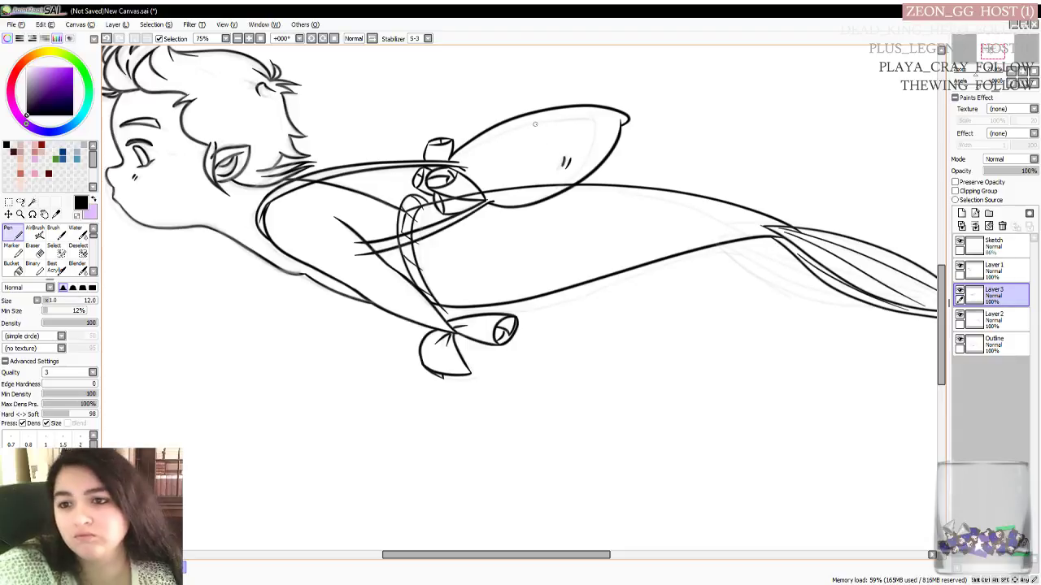
left_click_drag(523, 119, 540, 116)
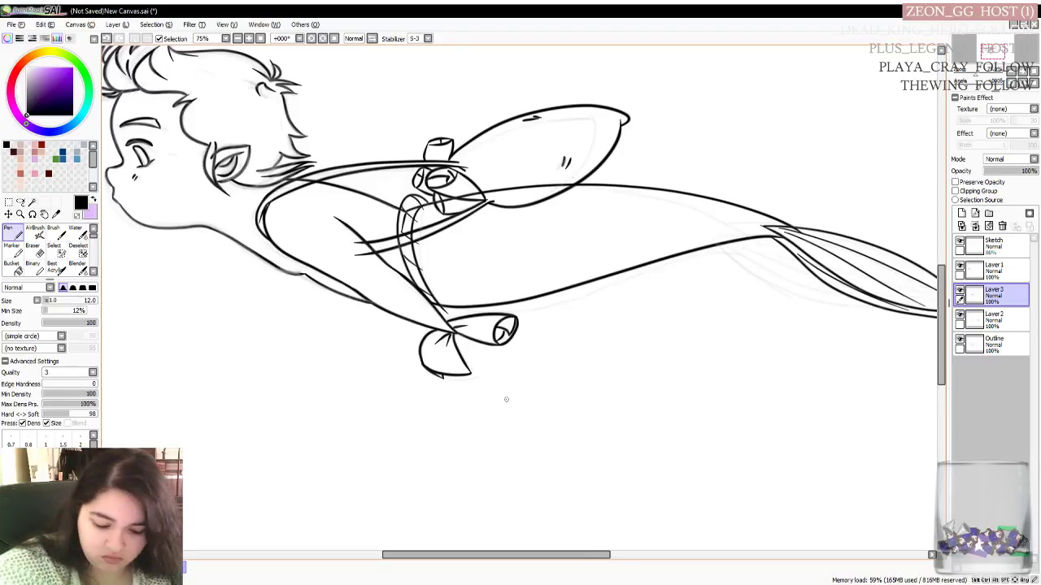
Ink the rounded end and two arched edges of a small curved tube floating above the leaf-shaped form
scroll(506, 410, "down", 3)
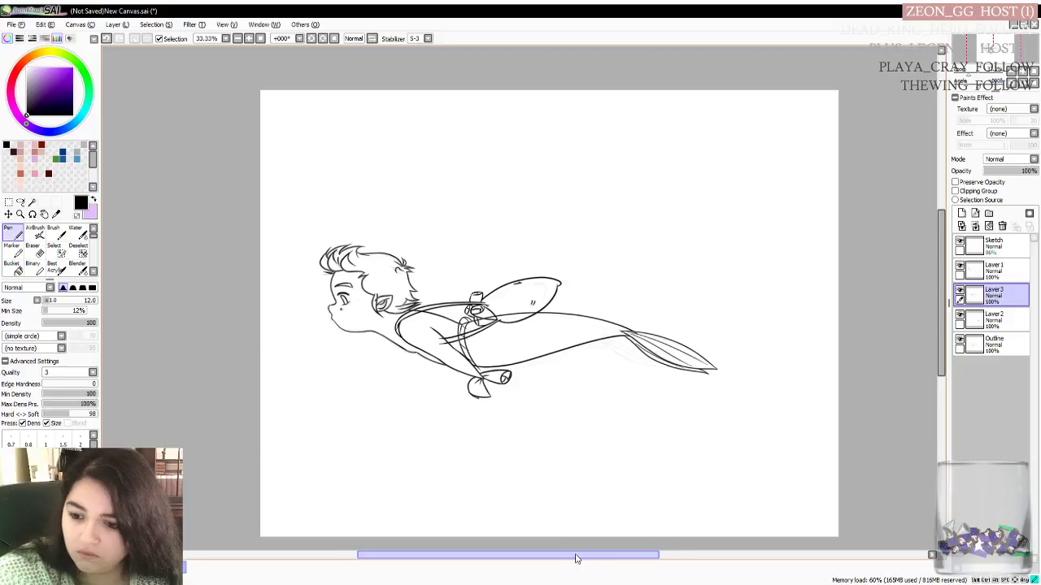
left_click_drag(577, 556, 599, 555)
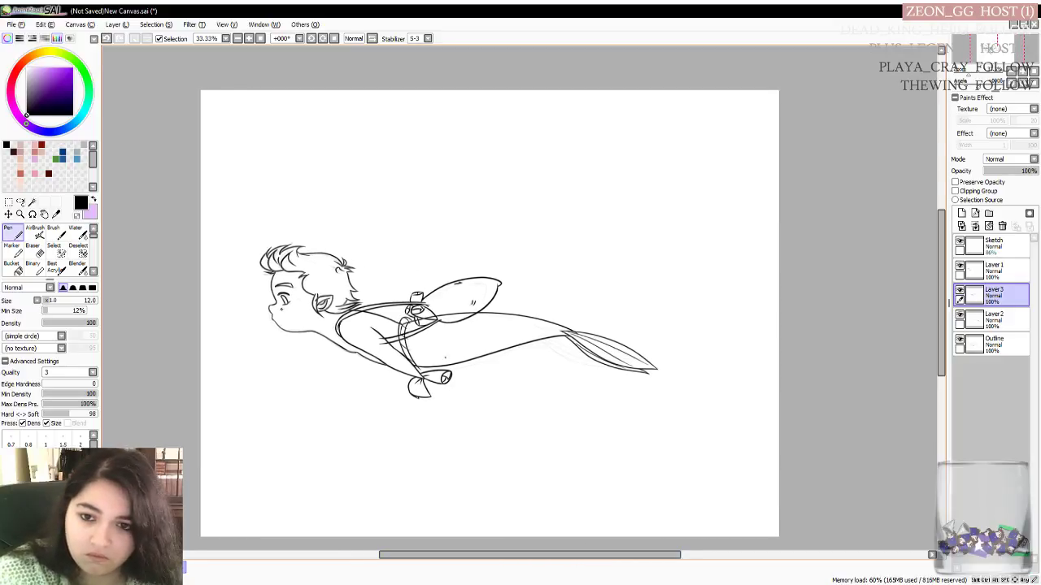
scroll(445, 357, "up", 1)
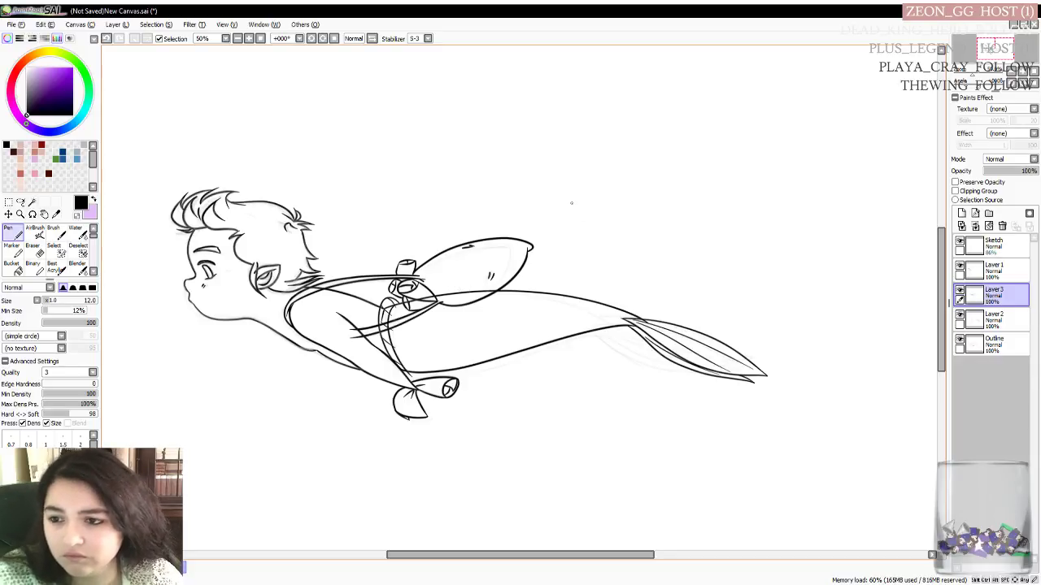
mouse_move(513, 194)
left_mouse_down()
mouse_move(559, 186)
mouse_move(514, 205)
mouse_move(562, 195)
left_mouse_up()
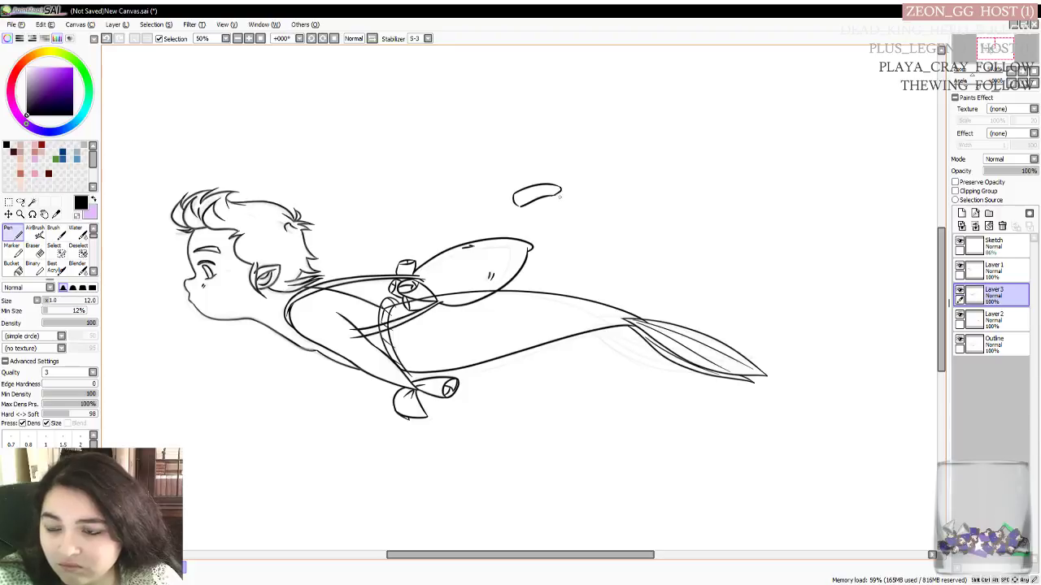
key("ctrl+z")
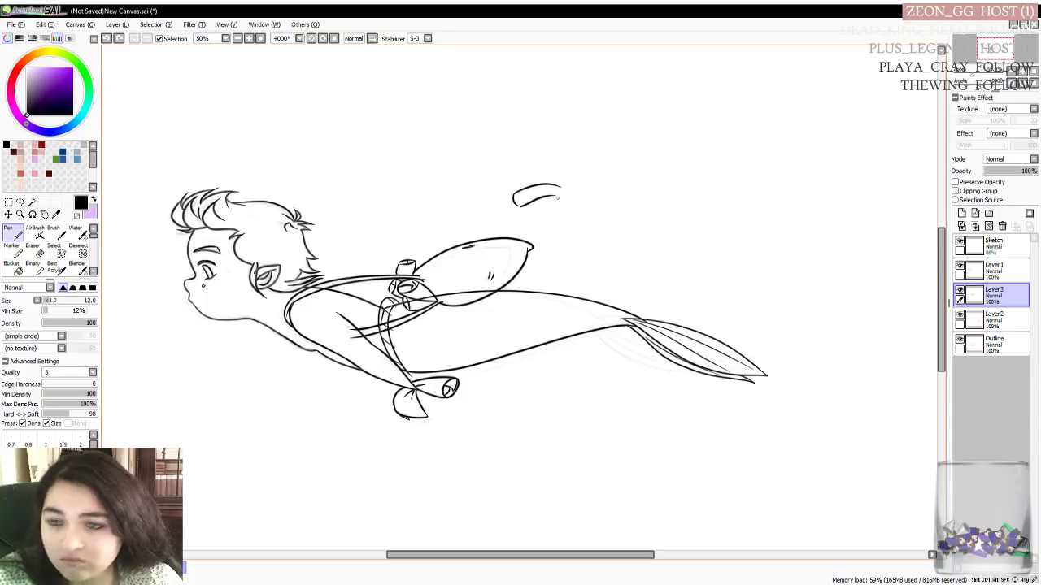
scroll(548, 198, "up", 1)
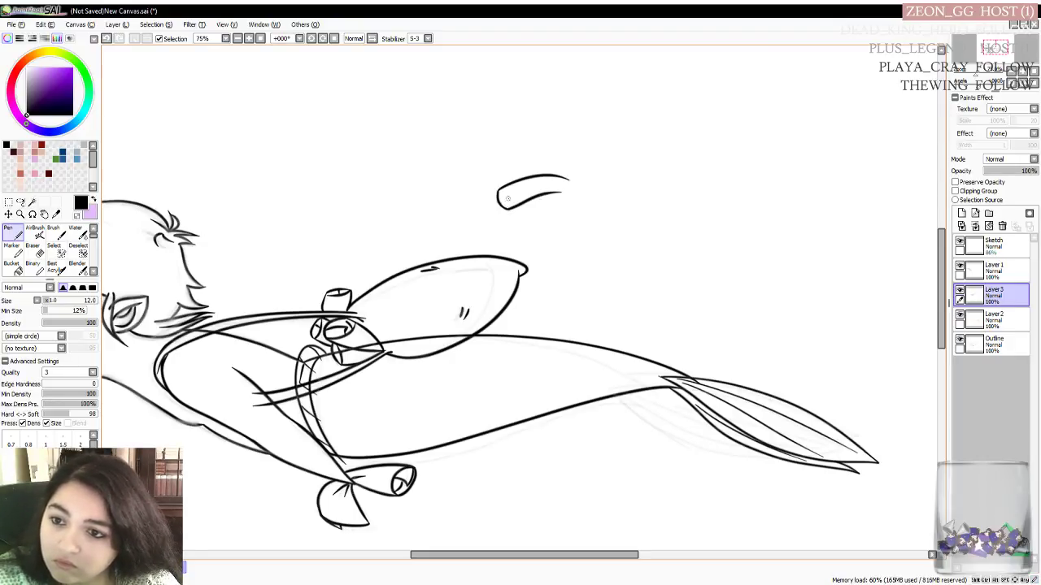
Bend the floating tube's far end downward and finish it with an oval opening and small crease lines at the bend
mouse_move(556, 192)
left_mouse_down()
mouse_move(572, 183)
mouse_move(574, 207)
mouse_move(565, 180)
left_mouse_up()
key("ctrl+z")
key("ctrl+z")
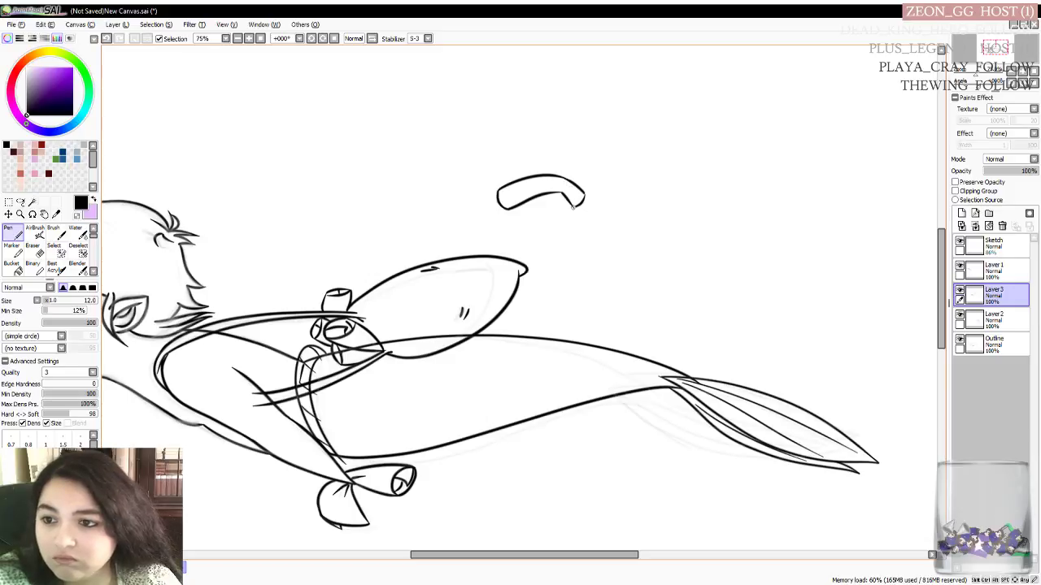
key("ctrl+z")
mouse_move(574, 207)
left_mouse_down()
mouse_move(582, 197)
mouse_move(574, 206)
left_mouse_up()
key("ctrl+z")
key("ctrl+z")
key("ctrl+z")
key("ctrl+z")
key("ctrl+z")
key("ctrl+z")
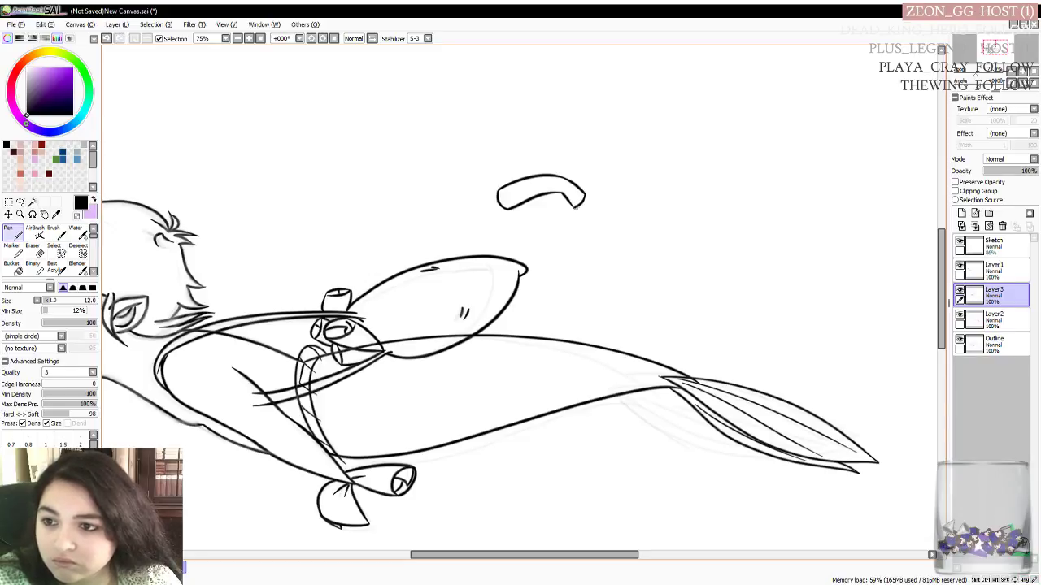
left_click_drag(563, 181, 574, 206)
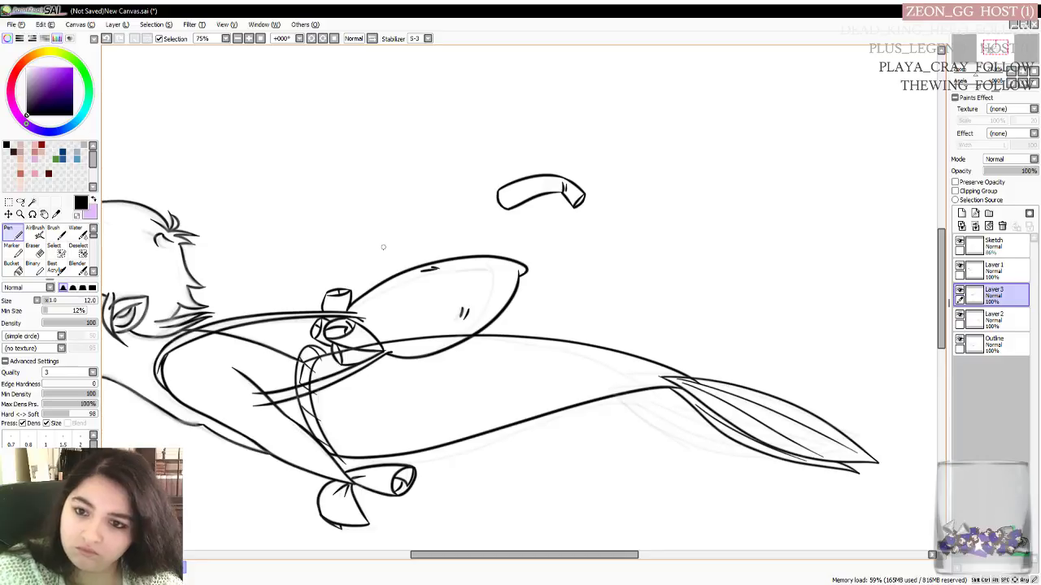
Scatter small oval bubbles above the back, around the leaf-shaped form and the floating tube
mouse_move(407, 216)
left_mouse_down()
mouse_move(395, 220)
mouse_move(407, 204)
left_mouse_up()
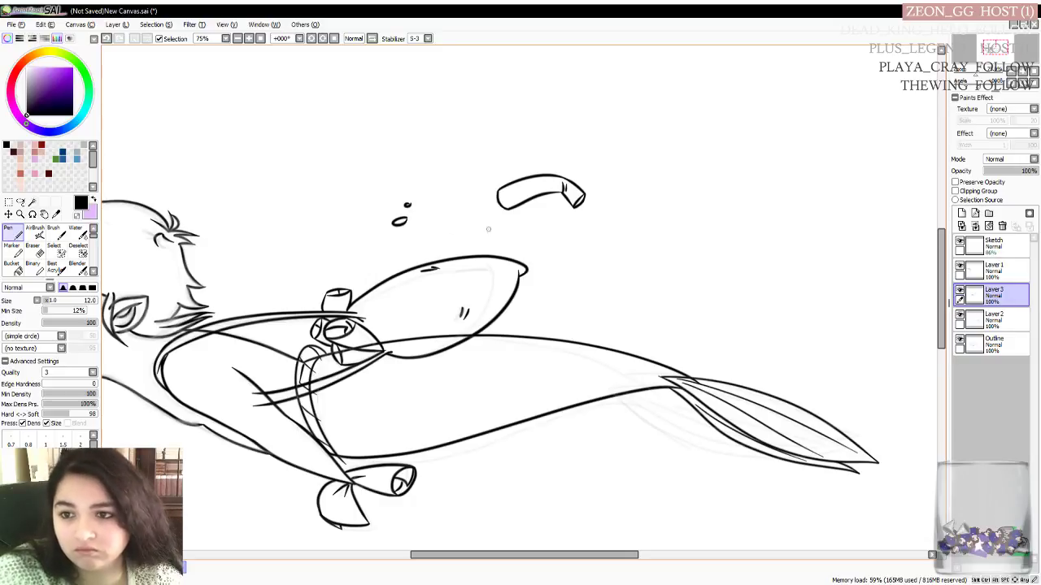
left_click_drag(484, 217, 482, 218)
left_click_drag(351, 267, 350, 243)
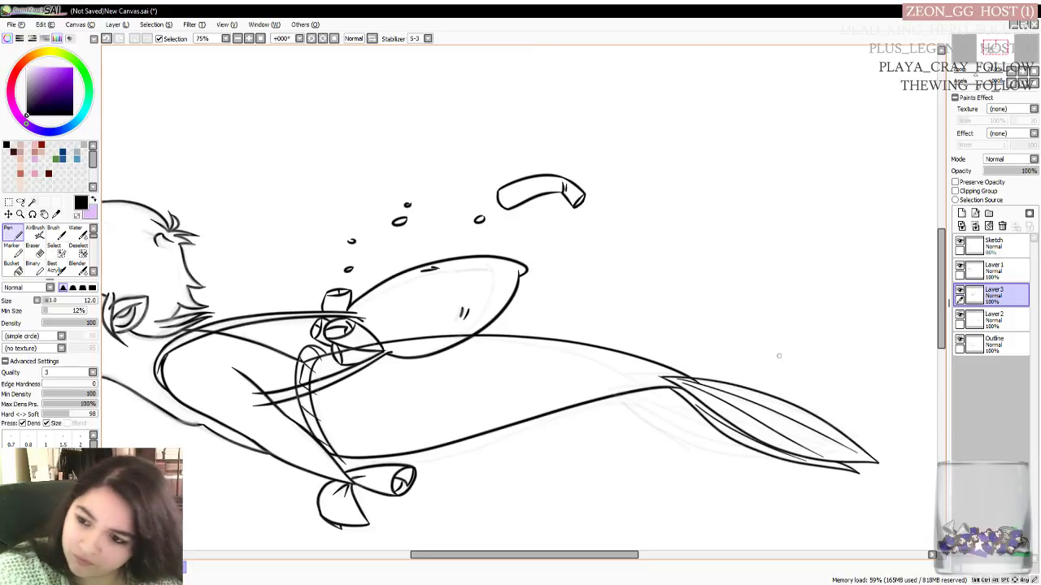
left_click_drag(582, 281, 647, 278)
left_click_drag(580, 281, 582, 279)
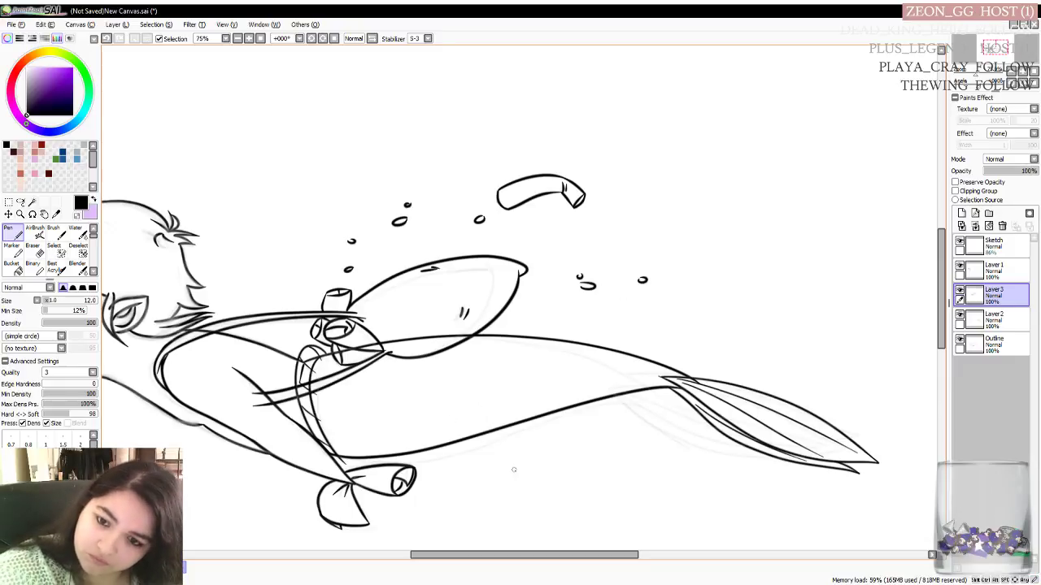
Scatter small oval bubbles and dots in the water below the body, near the lower cylinder-shaped piece
scroll(902, 277, "down", 3)
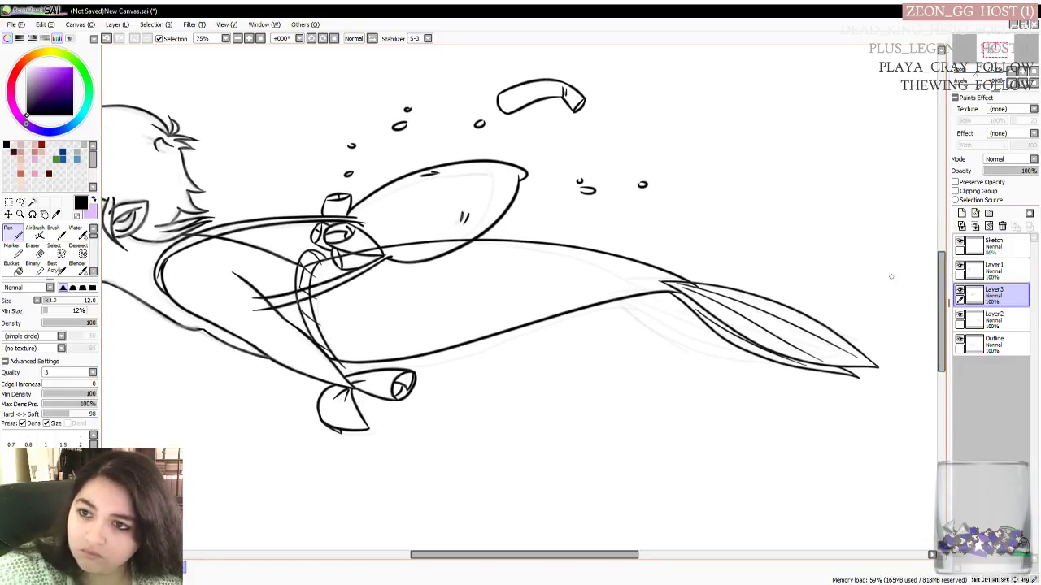
mouse_move(441, 410)
left_mouse_down()
mouse_move(432, 418)
mouse_move(447, 415)
left_mouse_up()
left_click_drag(484, 445, 491, 444)
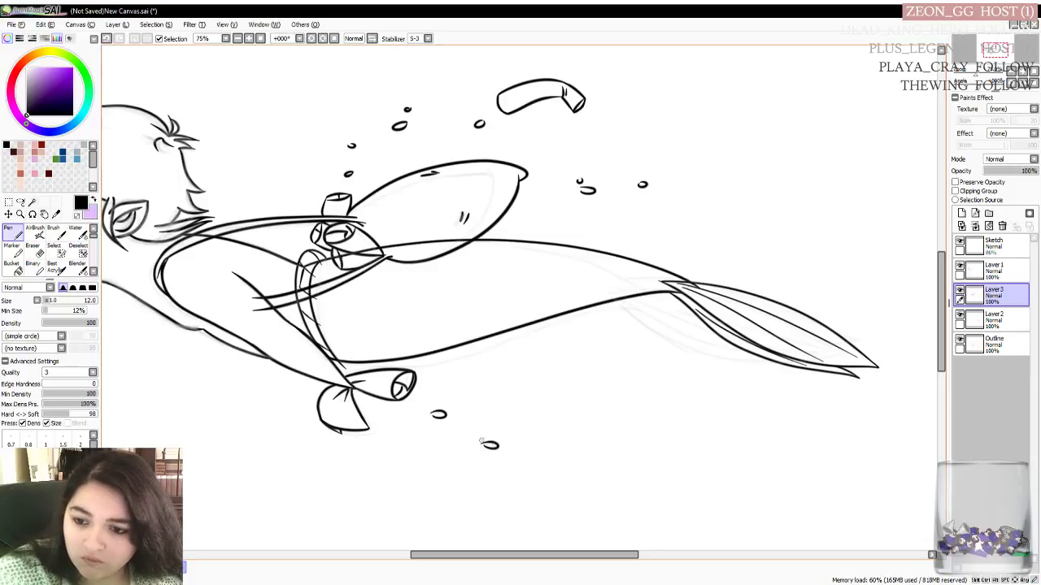
left_click_drag(400, 436, 410, 436)
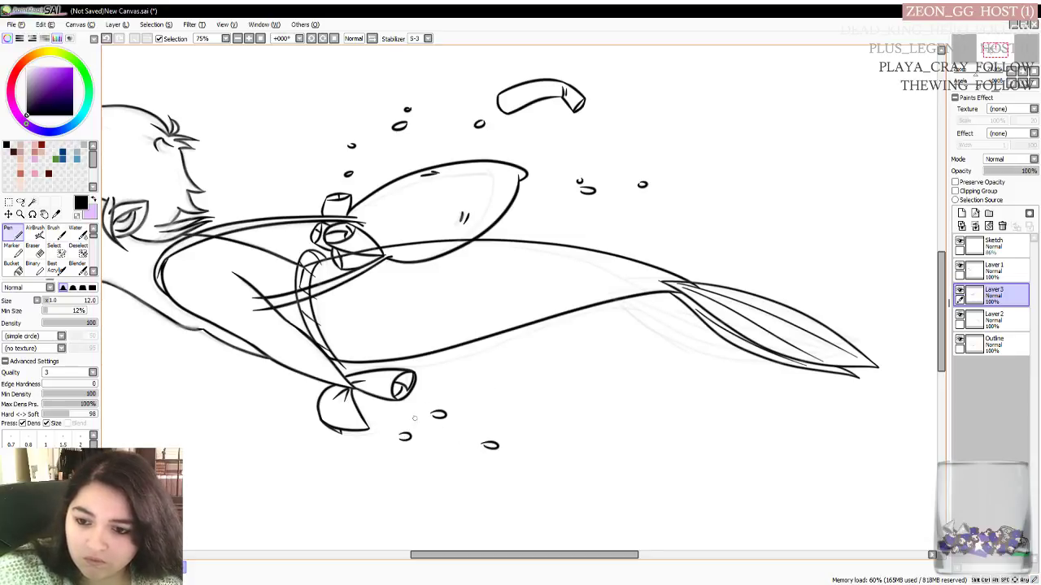
left_click(394, 411)
left_click(547, 467)
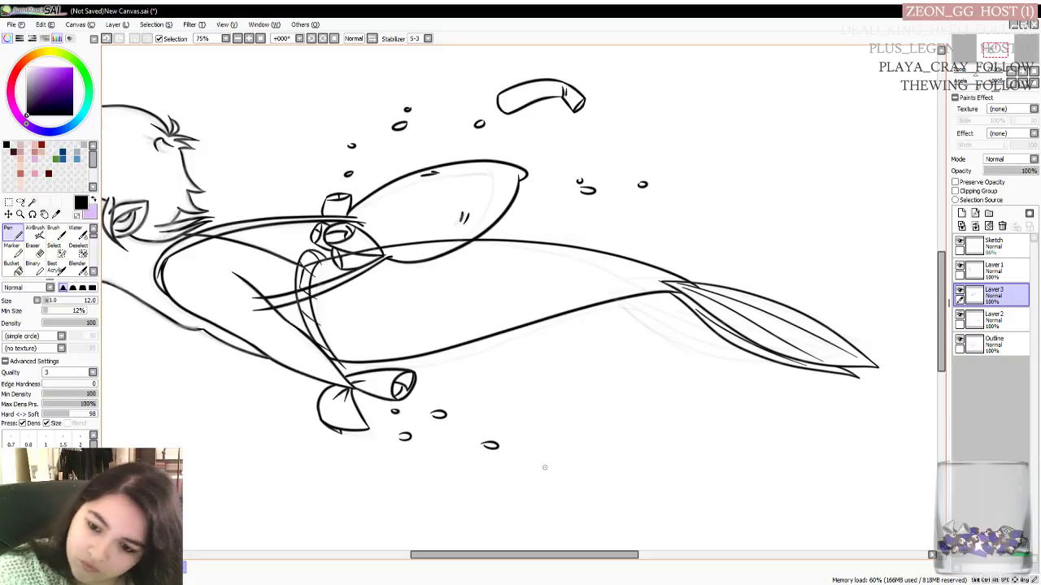
left_click_drag(575, 479, 579, 482)
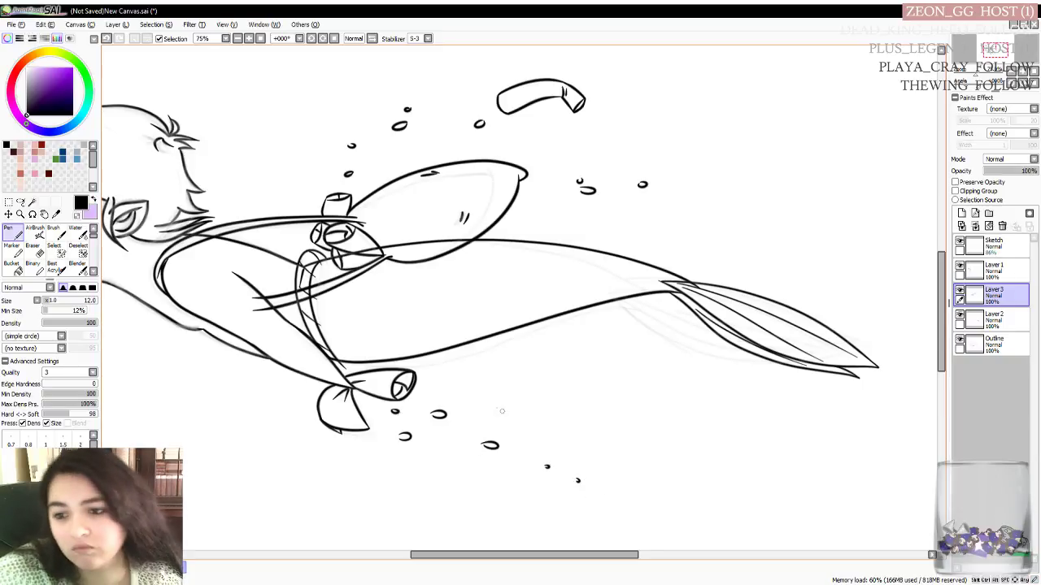
mouse_move(449, 385)
left_mouse_down()
mouse_move(460, 387)
mouse_move(447, 385)
left_mouse_up()
left_click_drag(475, 496, 474, 495)
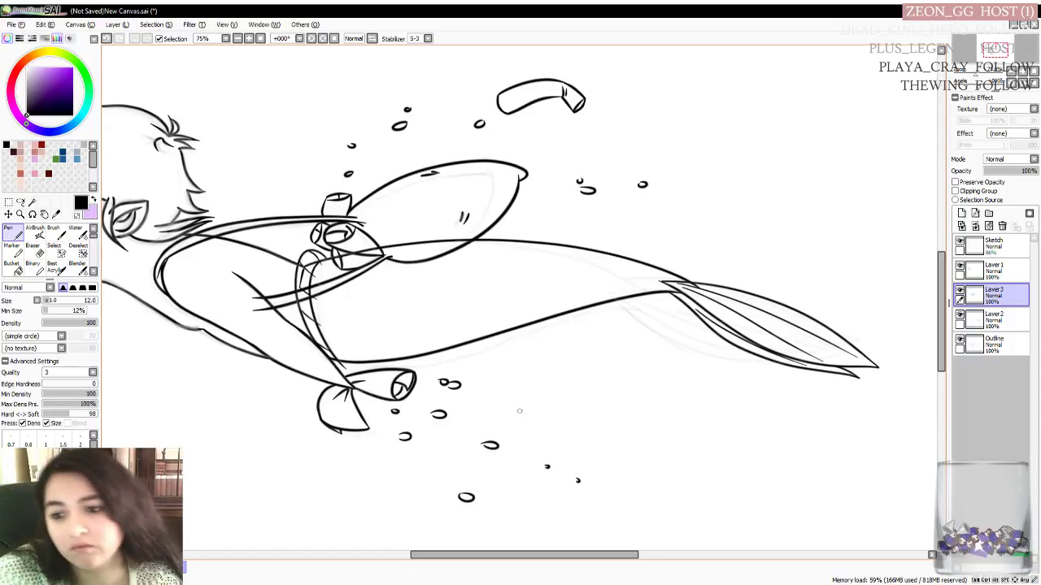
Scatter small bubbles of varying size around and behind the tip of the tail fin
scroll(601, 534, "right", 4)
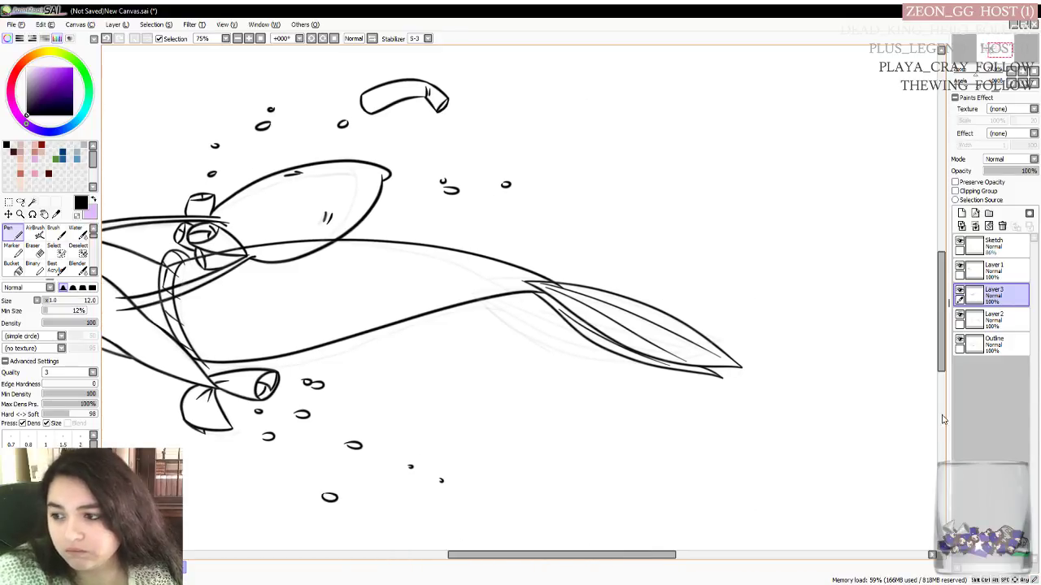
scroll(667, 548, "right", 2)
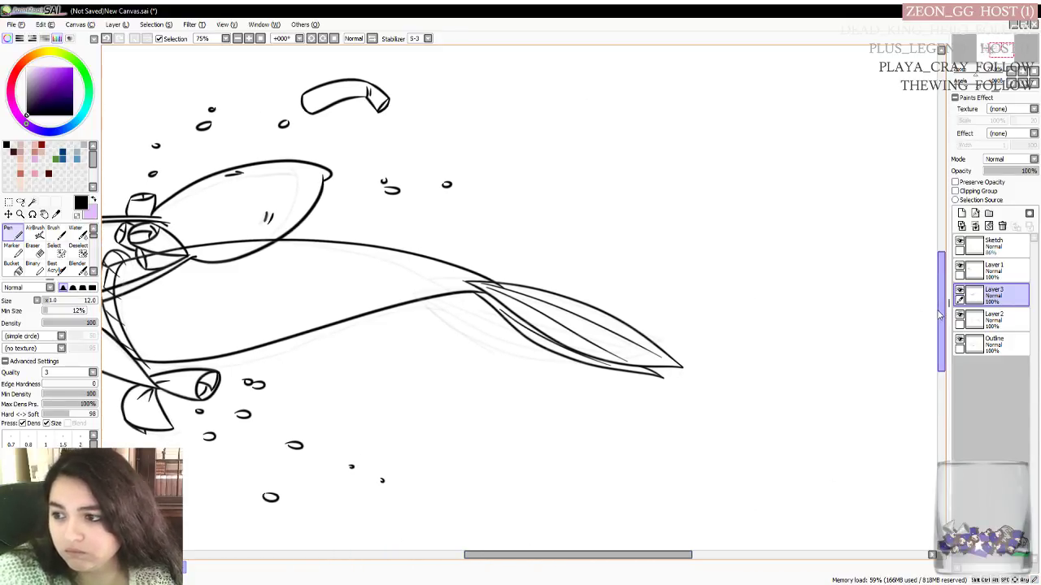
scroll(910, 312, "down", 1)
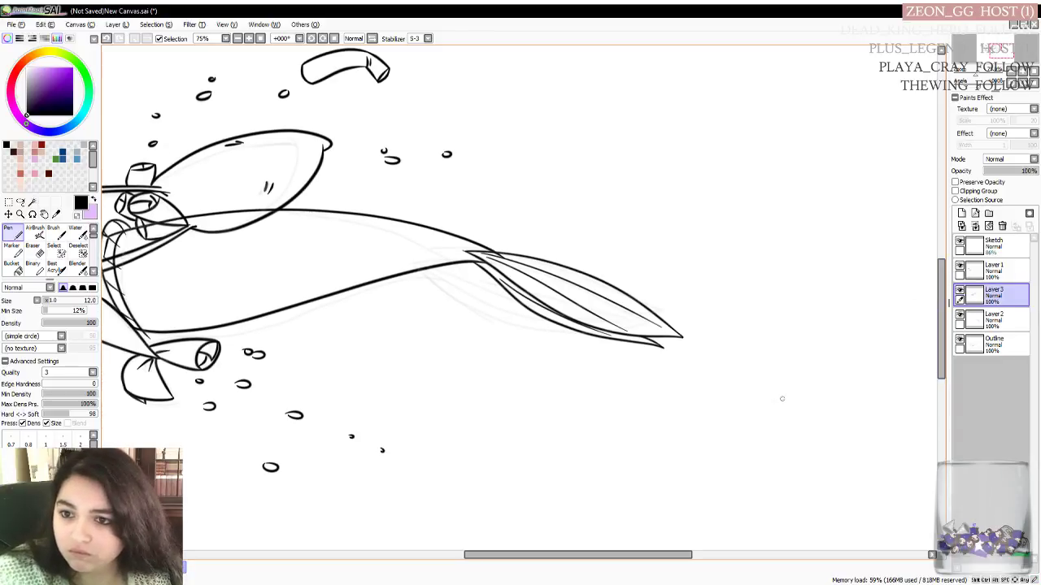
mouse_move(721, 371)
left_mouse_down()
mouse_move(737, 374)
mouse_move(723, 371)
left_mouse_up()
left_click_drag(738, 336, 742, 336)
left_click_drag(816, 404, 826, 409)
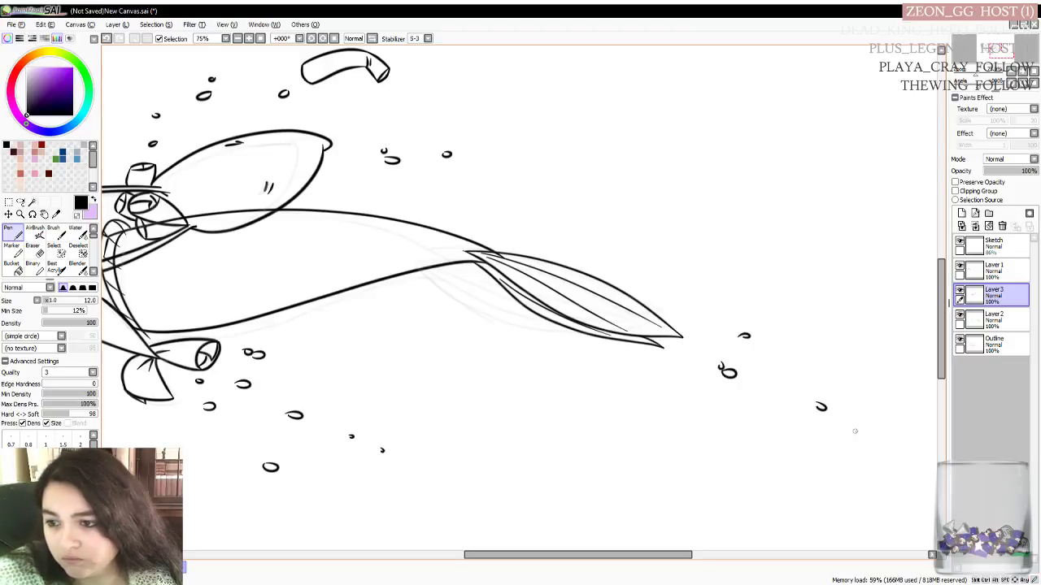
left_click_drag(894, 408, 901, 409)
mouse_move(616, 357)
left_mouse_down()
mouse_move(630, 359)
mouse_move(616, 356)
left_mouse_up()
mouse_move(684, 305)
left_mouse_down()
mouse_move(697, 307)
mouse_move(683, 307)
left_mouse_up()
mouse_move(695, 435)
left_mouse_down()
mouse_move(691, 424)
mouse_move(709, 430)
mouse_move(693, 418)
mouse_move(777, 433)
left_mouse_up()
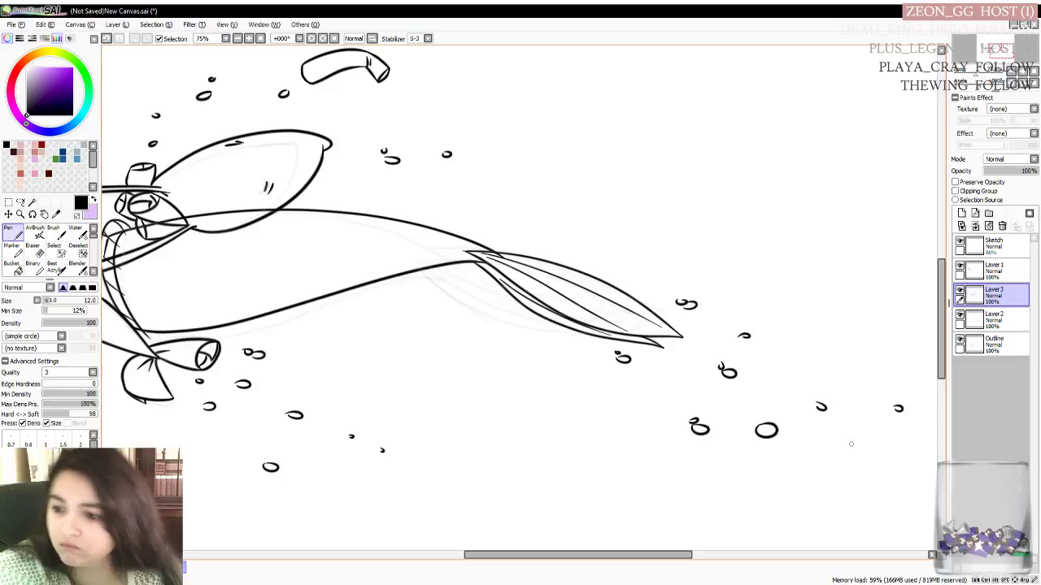
Extend the bubble trail behind the tail fin with tiny dots farther out and rounder bubbles close to the fin tip
left_click_drag(851, 471, 858, 474)
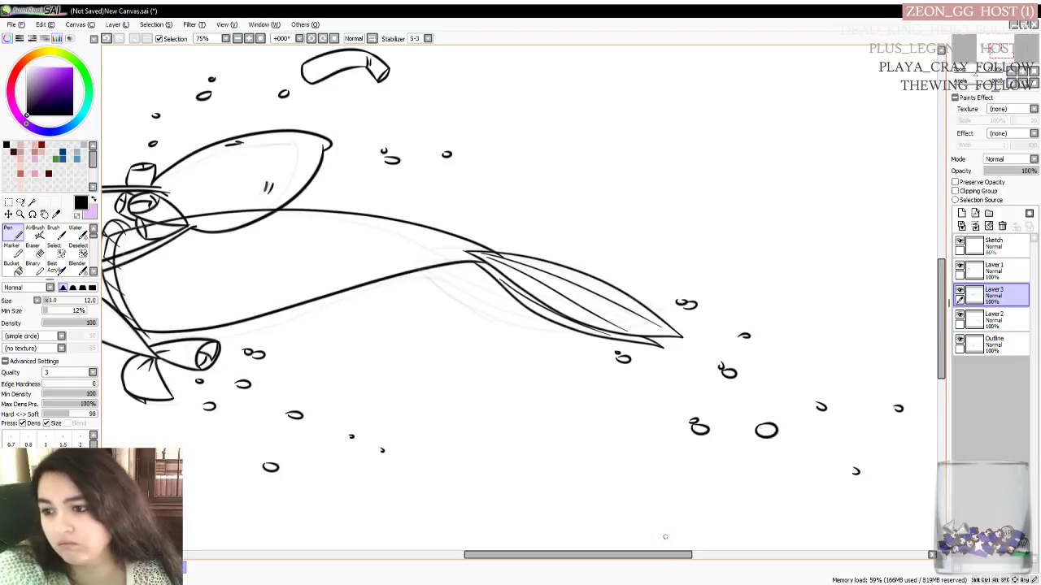
left_click_drag(654, 554, 704, 555)
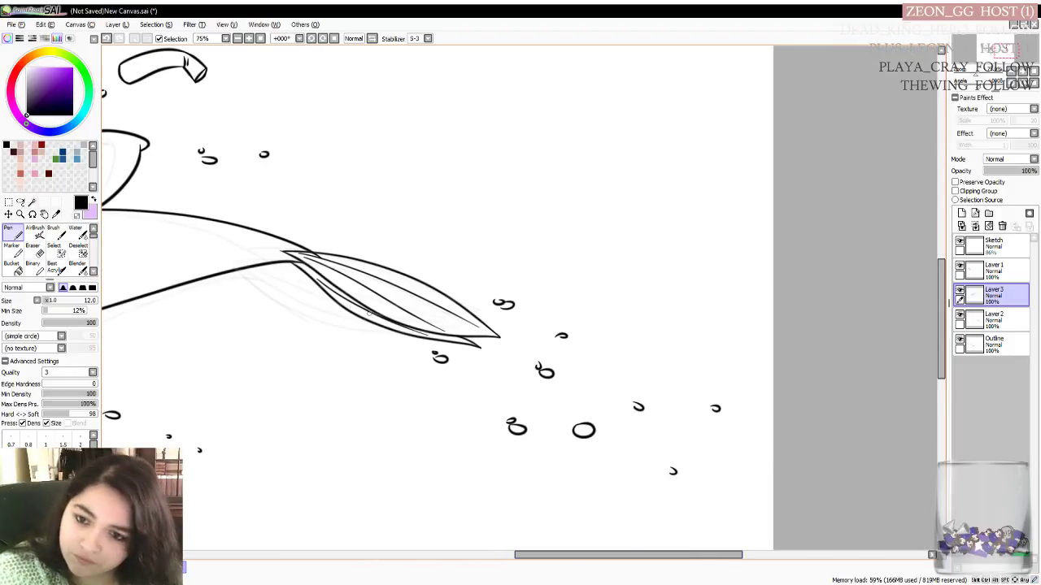
left_click_drag(748, 503, 753, 505)
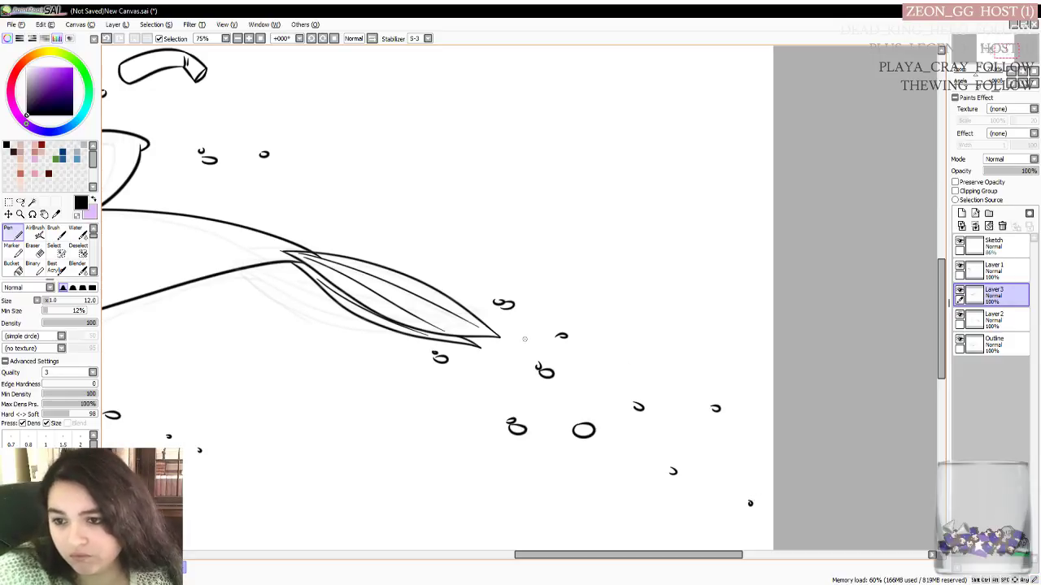
left_click_drag(546, 334, 541, 338)
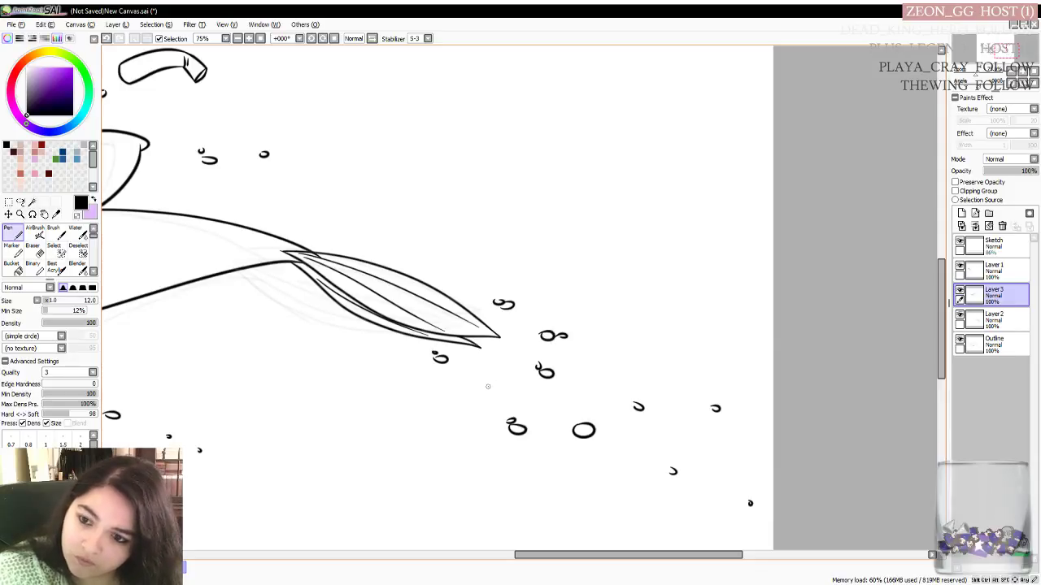
left_click_drag(485, 367, 501, 371)
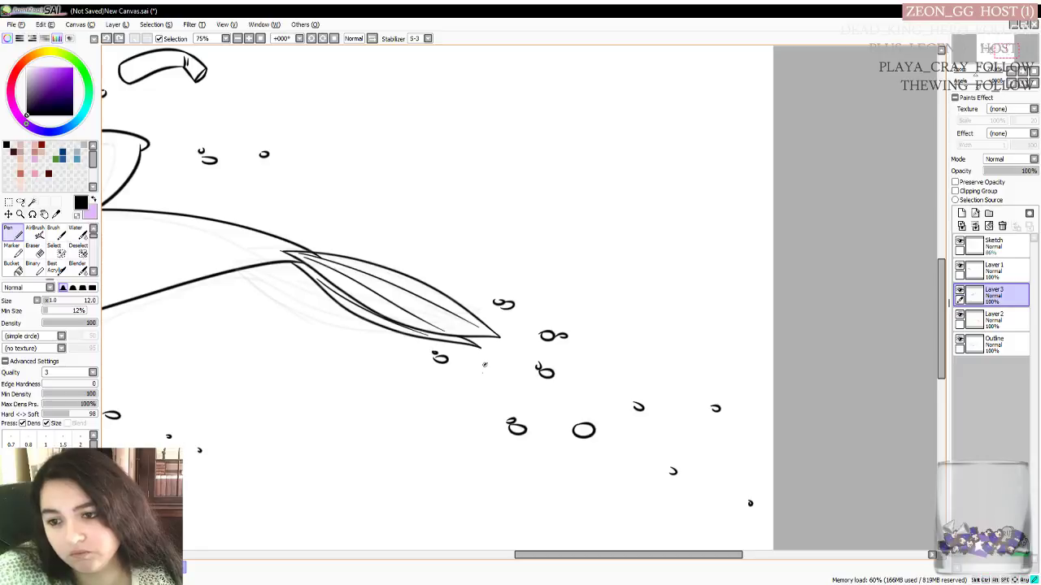
key("ctrl+z")
key("ctrl+y")
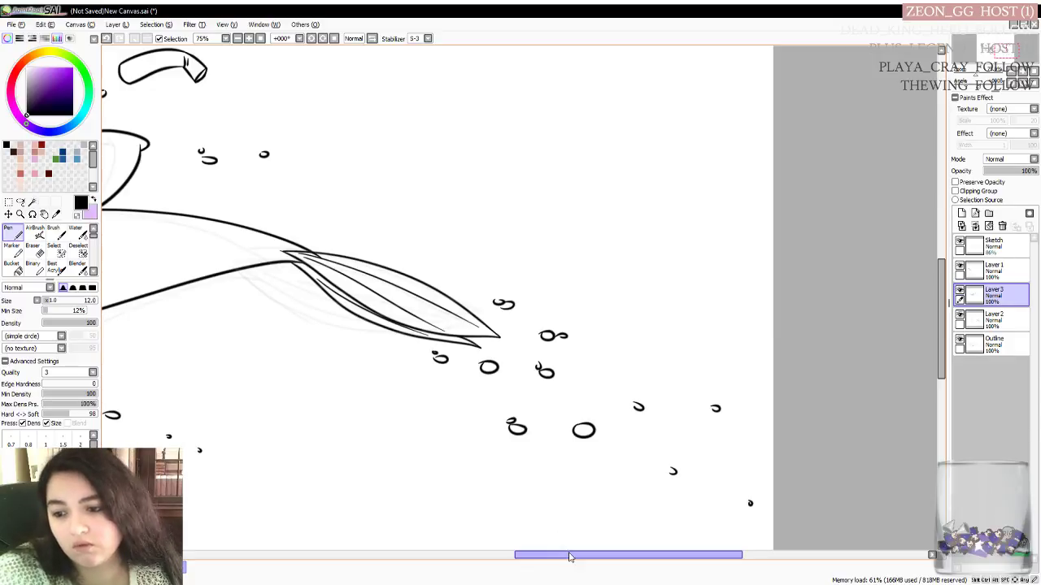
Draw a few small bubbles behind the character's head and two more in the water below the chest
left_click_drag(561, 554, 514, 555)
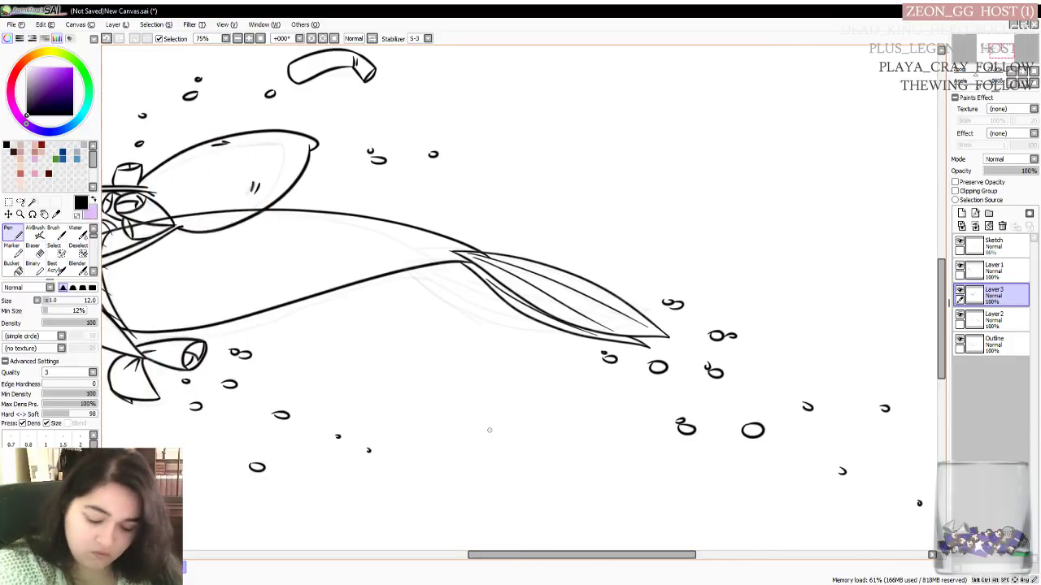
scroll(483, 438, "down", 1)
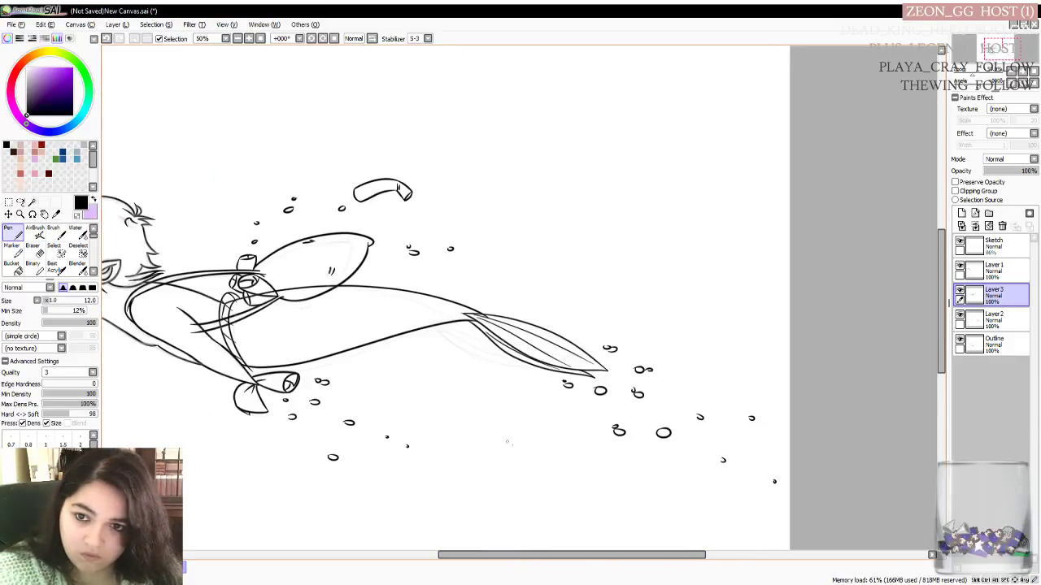
mouse_move(538, 556)
left_mouse_down()
mouse_move(515, 556)
mouse_move(547, 557)
mouse_move(529, 556)
left_mouse_up()
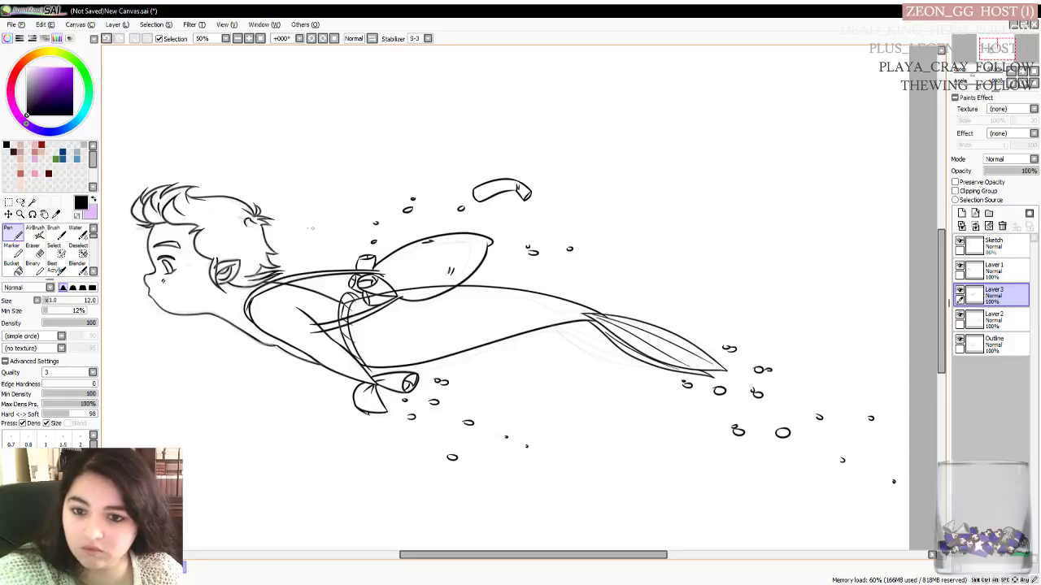
left_click_drag(291, 238, 319, 252)
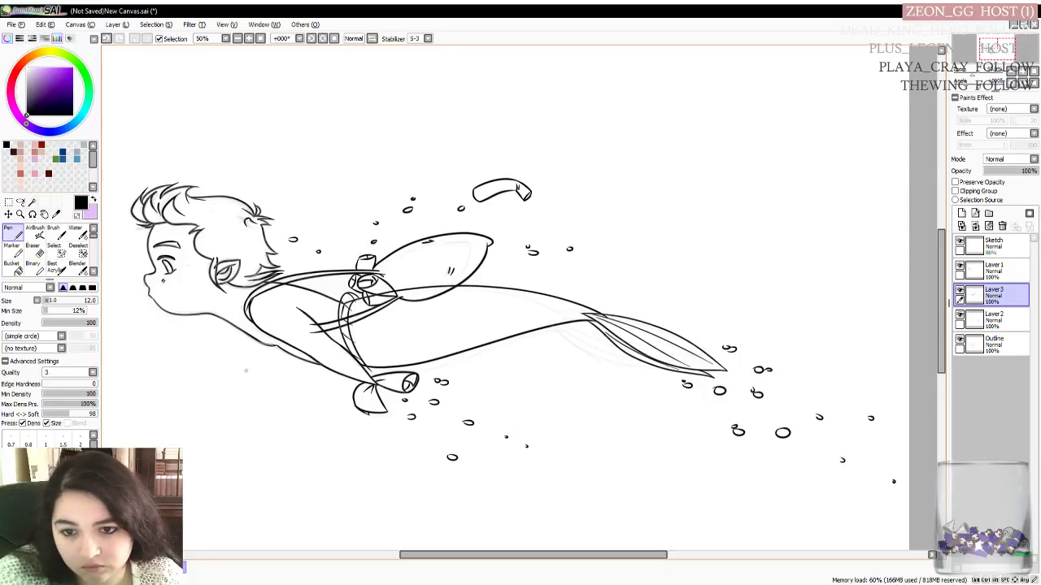
left_click_drag(241, 365, 246, 367)
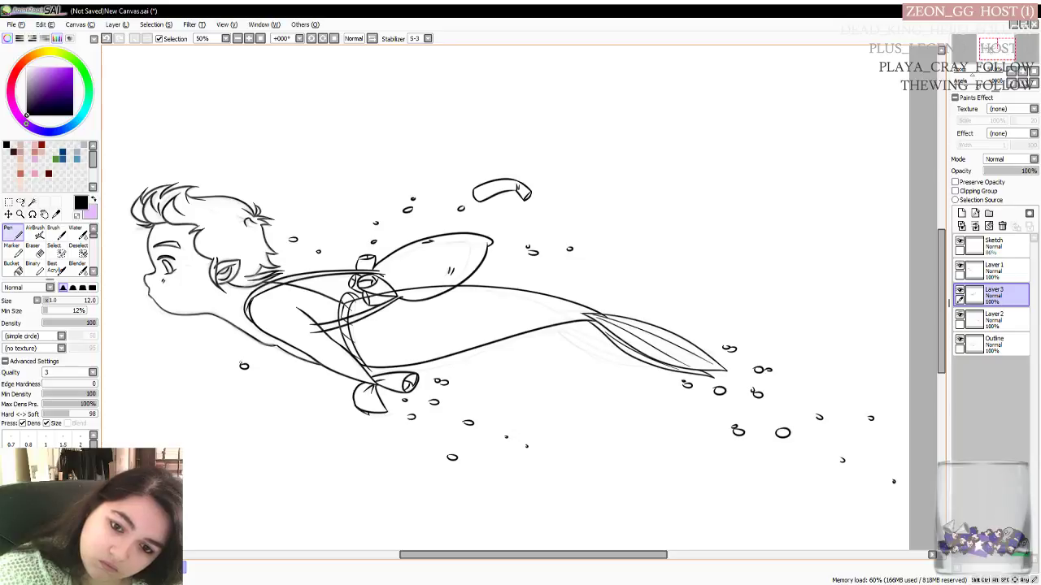
left_click_drag(283, 442, 284, 443)
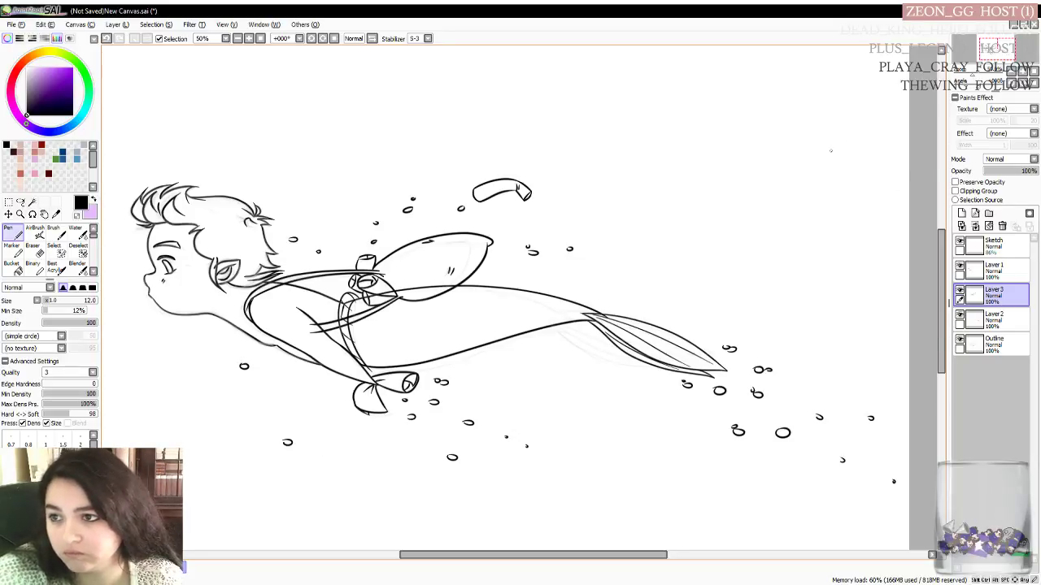
Add a bubble pair above the tail fin and single bubbles high above the floating tube and the head
left_click_drag(771, 179, 772, 175)
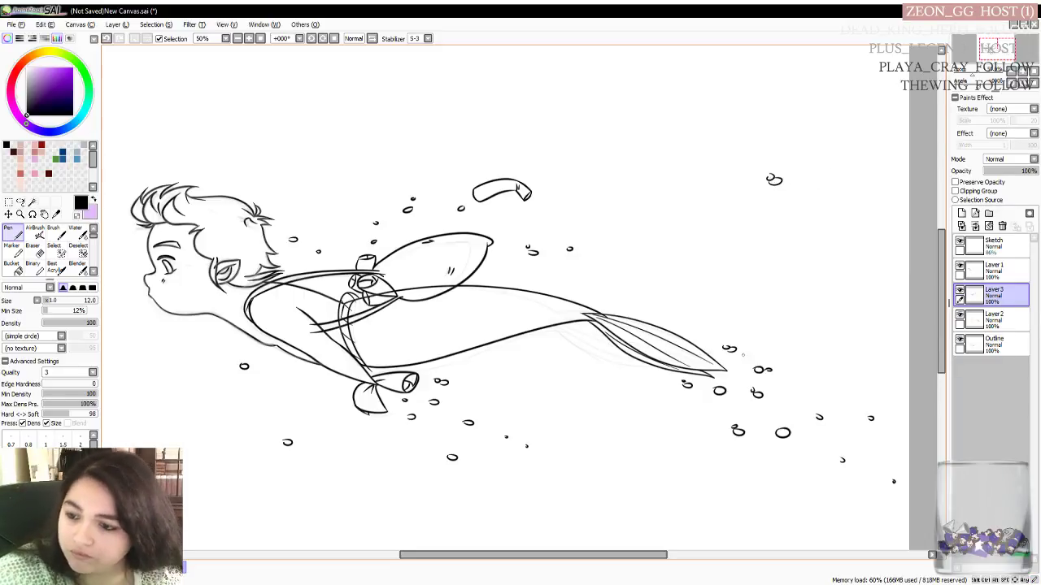
left_click_drag(600, 87, 603, 88)
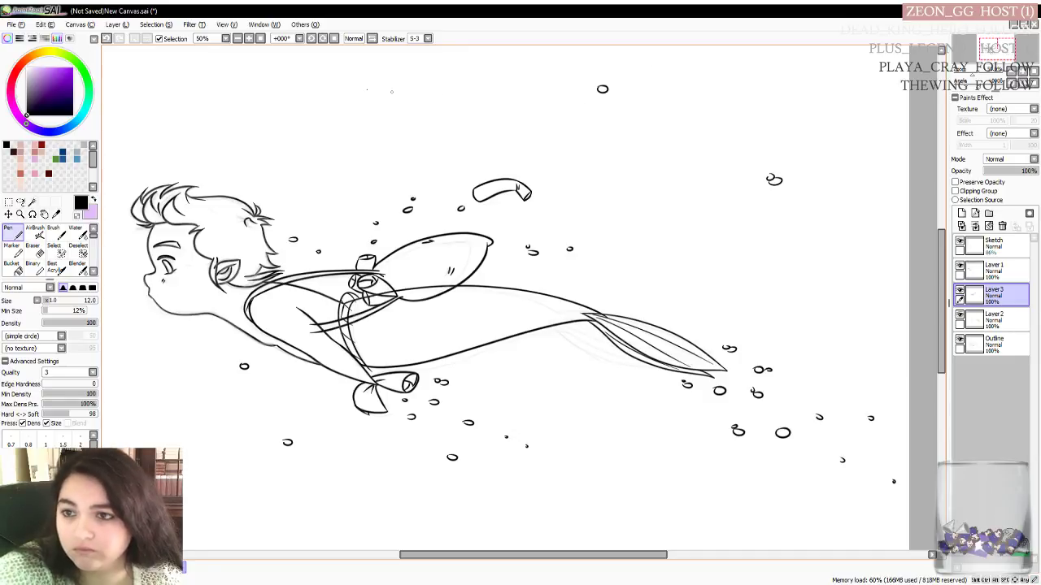
left_click_drag(269, 70, 272, 71)
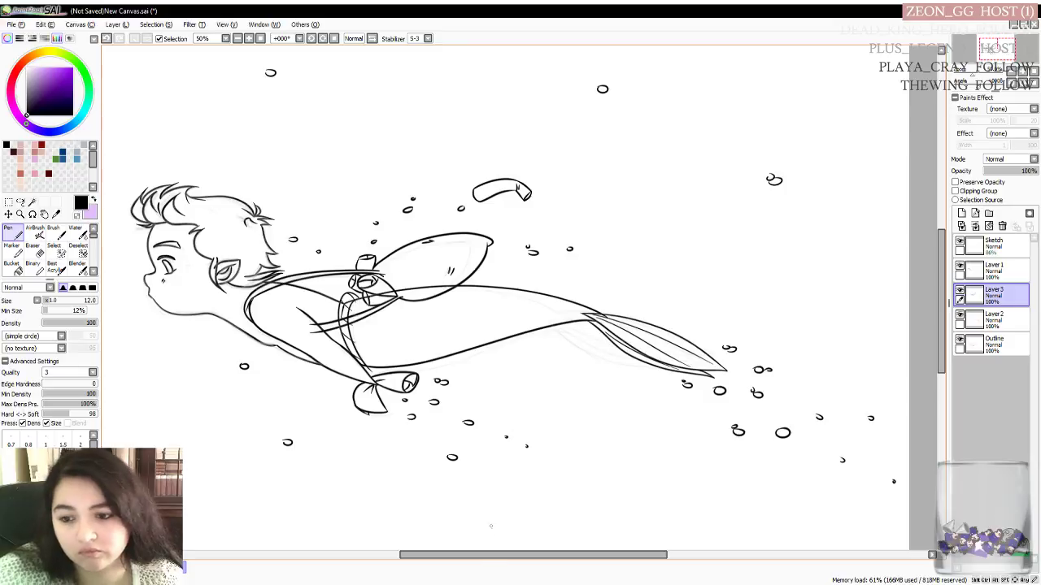
Place sparse small bubbles in front of the character, from the canvas's upper corner down to the water below the face
left_click_drag(465, 560, 421, 561)
left_click_drag(200, 63, 202, 61)
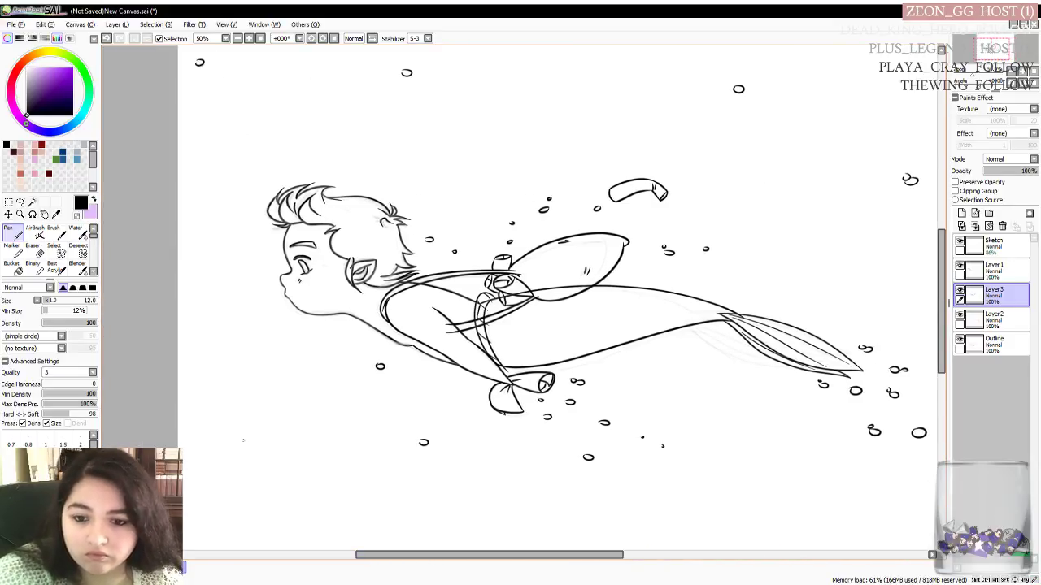
left_click_drag(199, 388, 201, 385)
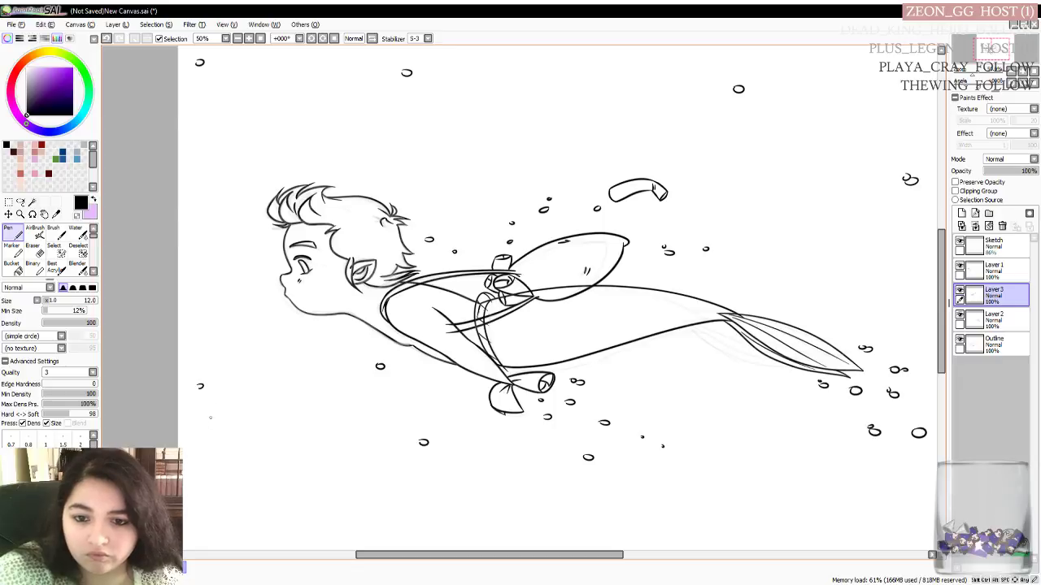
left_click_drag(287, 518, 285, 519)
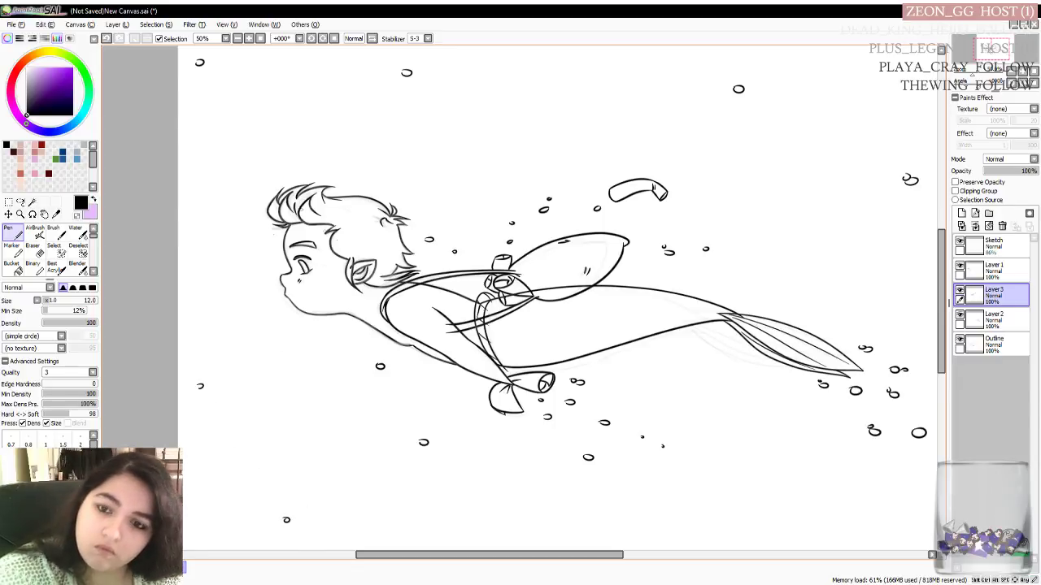
Fill out the bubble cluster below the tail fin with round bubbles and continue it downward with smaller ones
left_click_drag(449, 555, 477, 556)
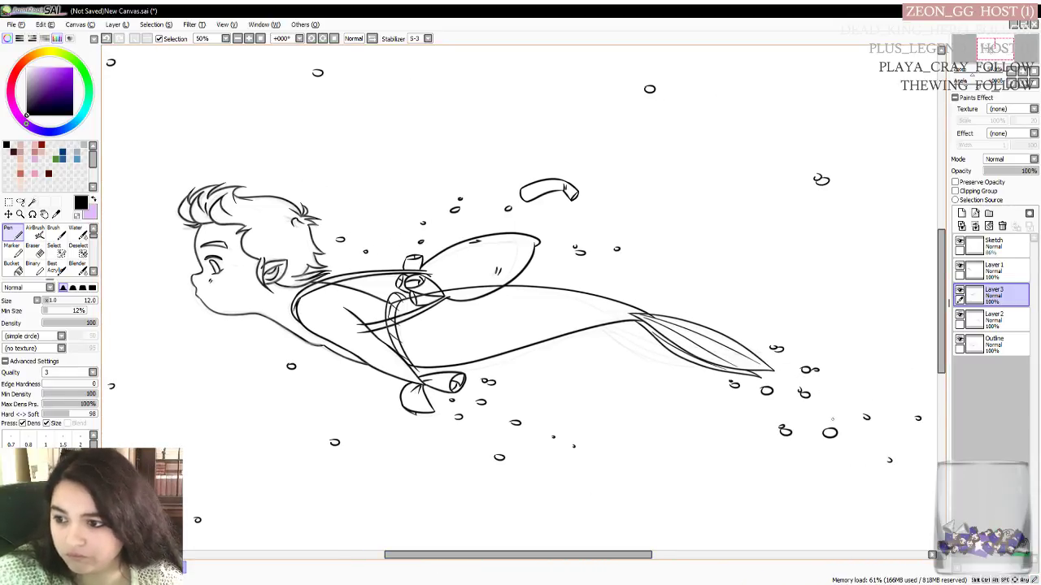
left_click_drag(822, 408, 837, 413)
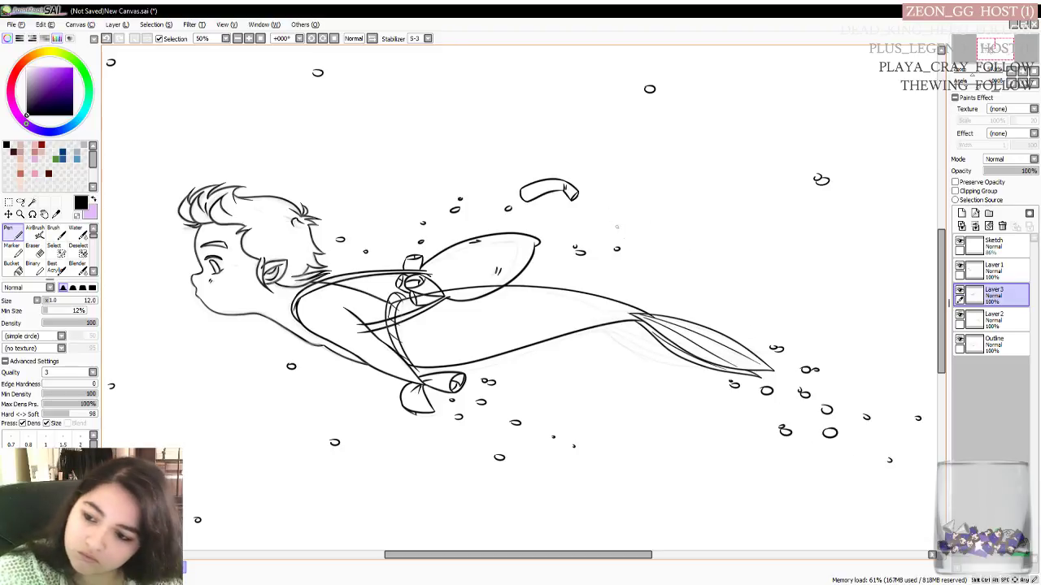
left_click_drag(761, 409, 760, 411)
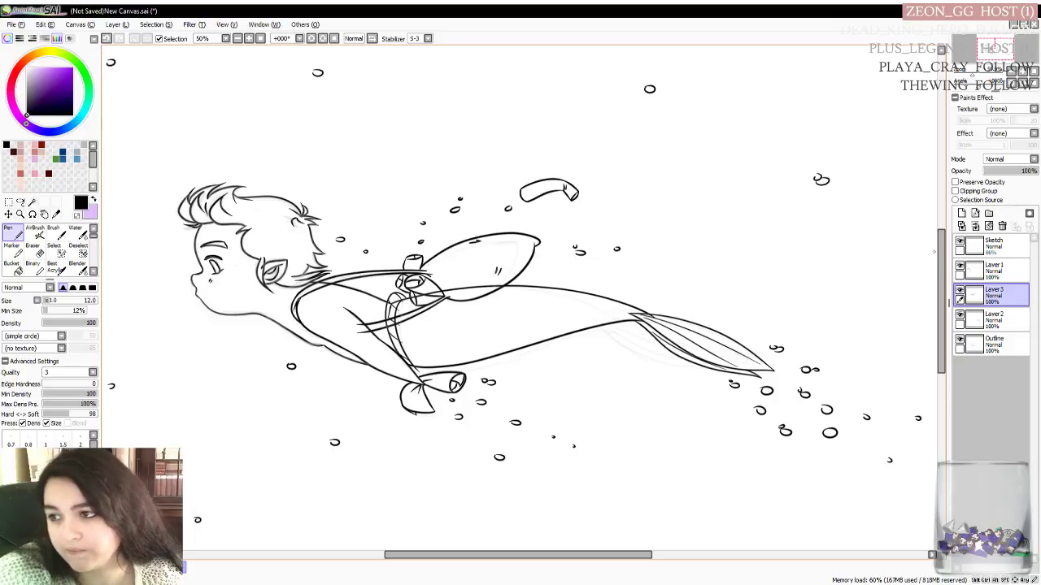
scroll(943, 235, "up", 3)
scroll(944, 234, "up", 1)
scroll(944, 234, "down", 4)
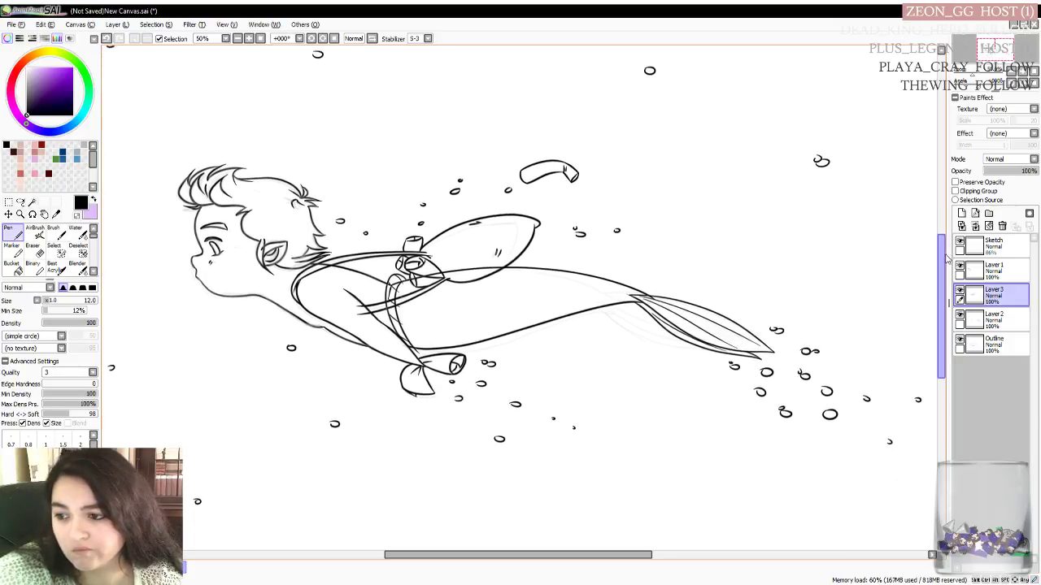
left_click_drag(907, 515, 909, 513)
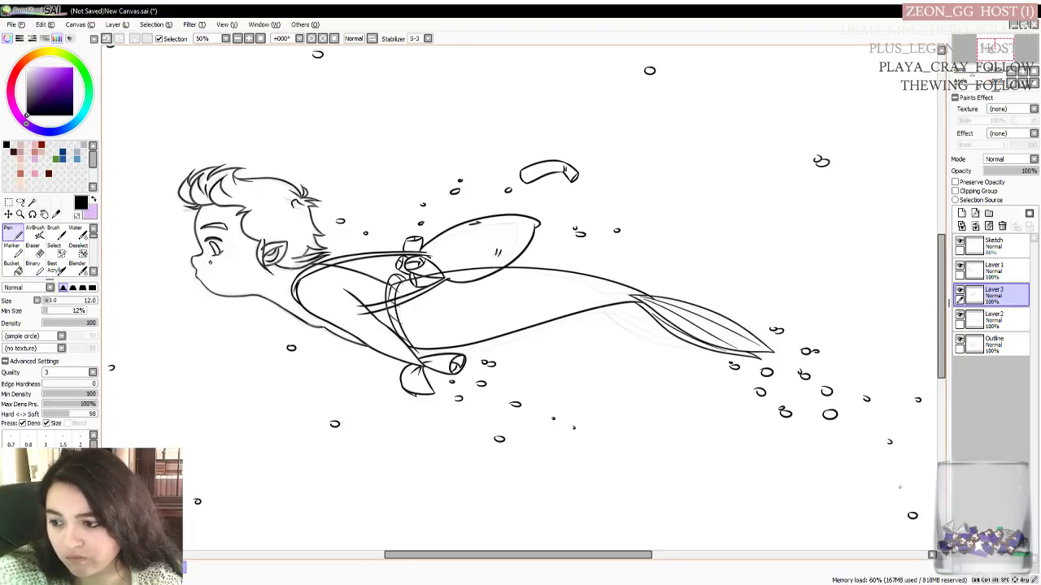
left_click_drag(862, 452, 864, 454)
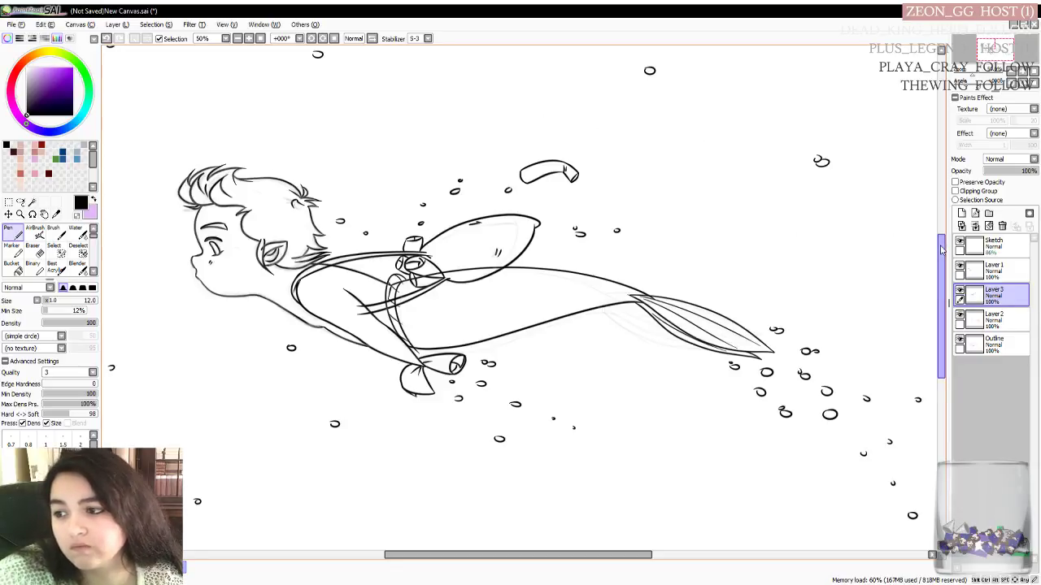
Scatter bubbles along the canvas's upper edge, including a large and small pair above the tail
scroll(941, 219, "up", 6)
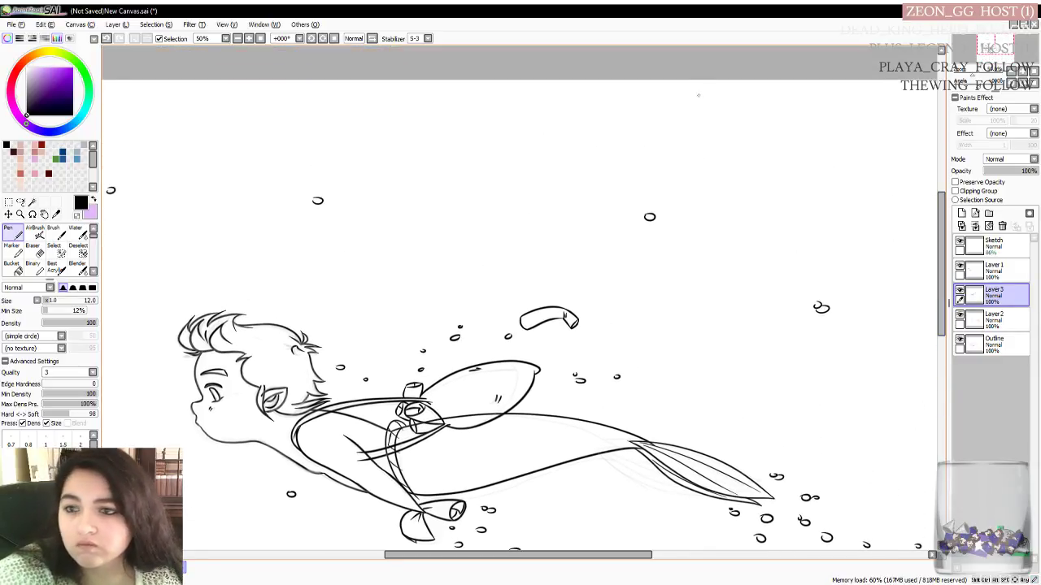
left_click_drag(785, 121, 777, 113)
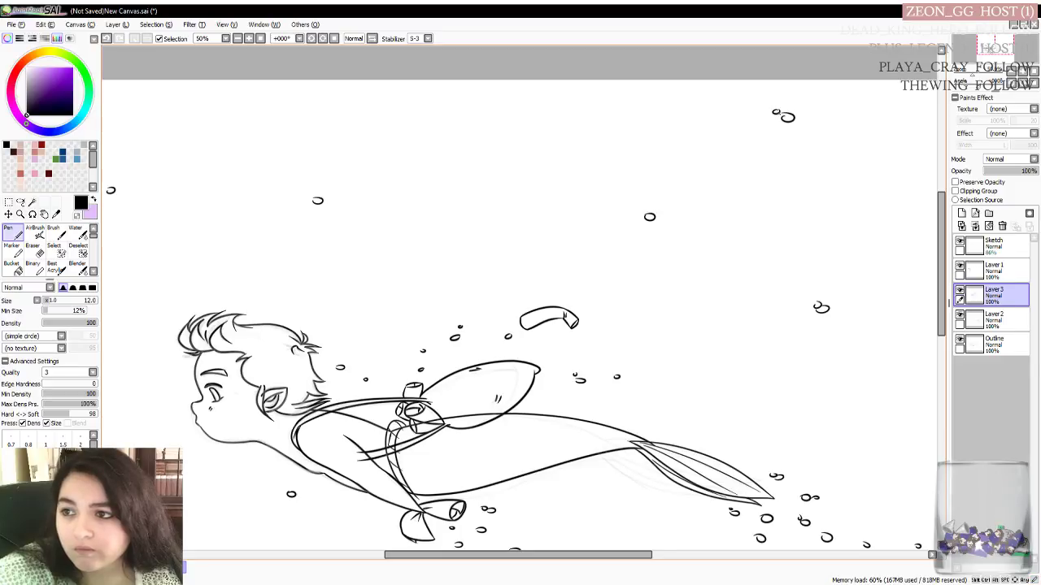
left_click_drag(679, 96, 687, 99)
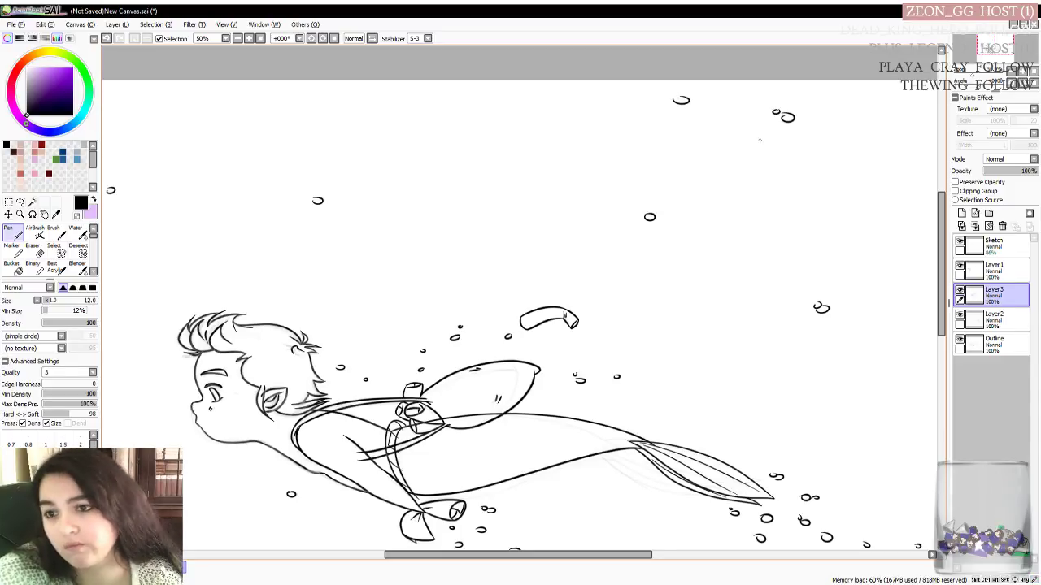
left_click_drag(426, 96, 437, 98)
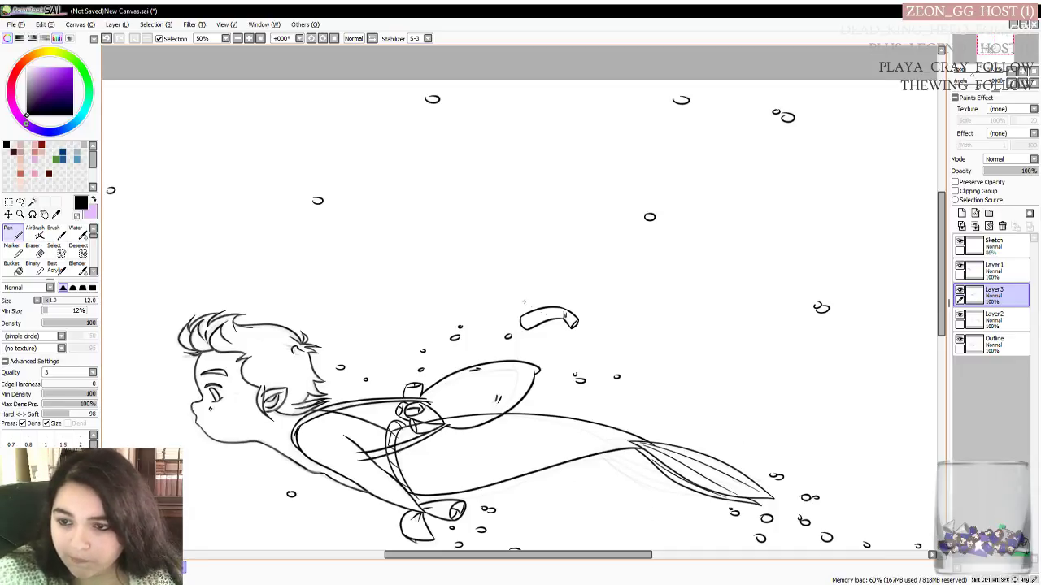
Reduce the pen size to 9 and add sparse, tiny curved scale marks along the upper part of the tail
mouse_move(535, 555)
left_mouse_down()
mouse_move(543, 555)
mouse_move(527, 556)
left_mouse_up()
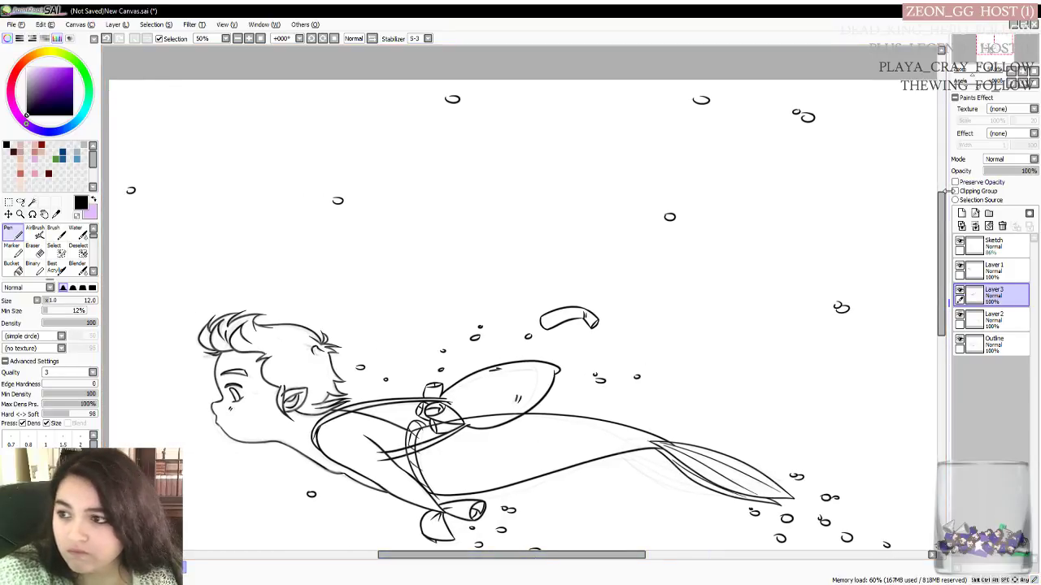
left_click_drag(941, 202, 941, 241)
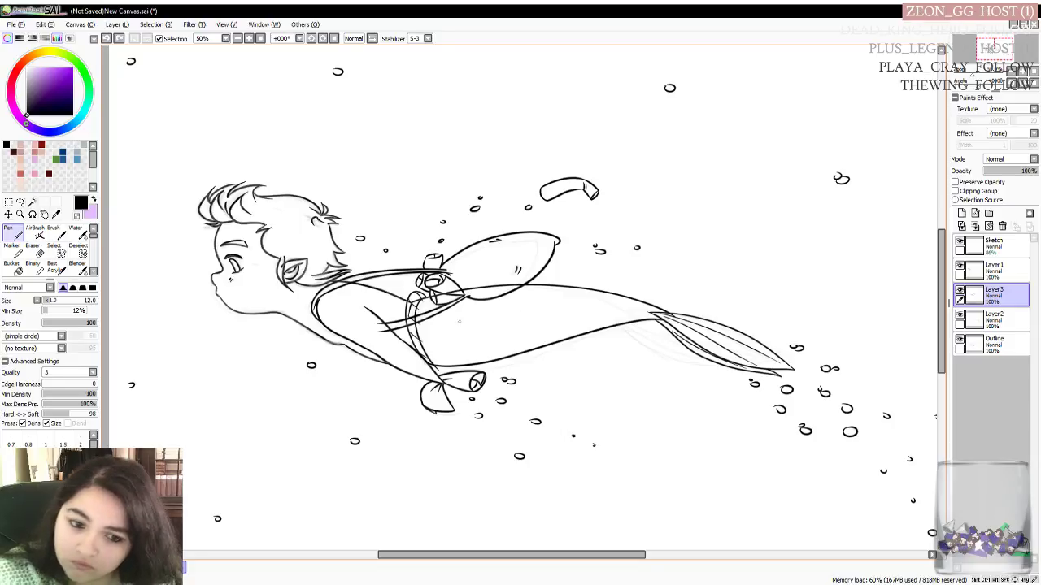
key("bracketleft")
key("bracketleft")
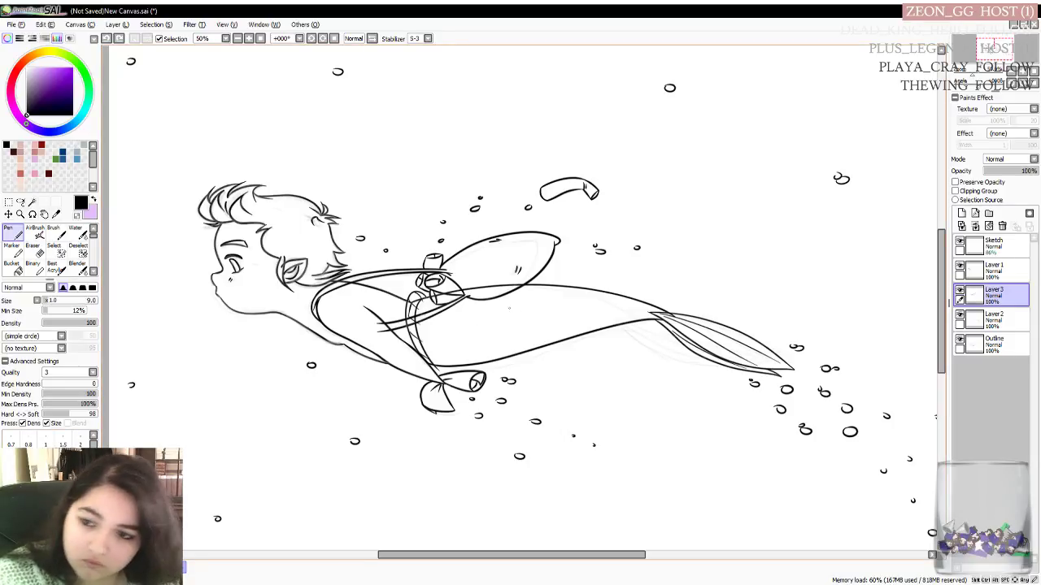
left_click_drag(484, 311, 484, 316)
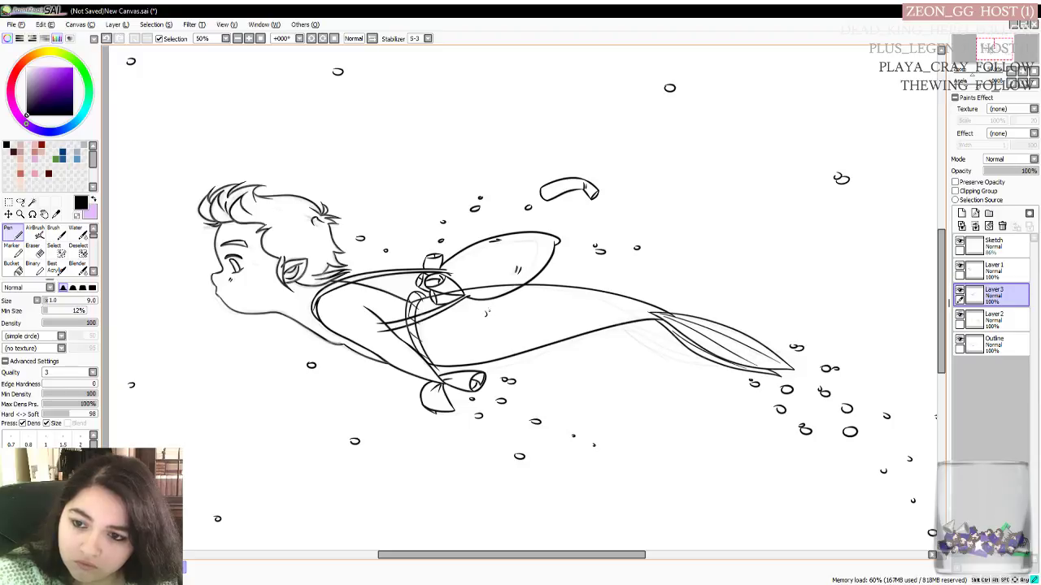
left_click(500, 315)
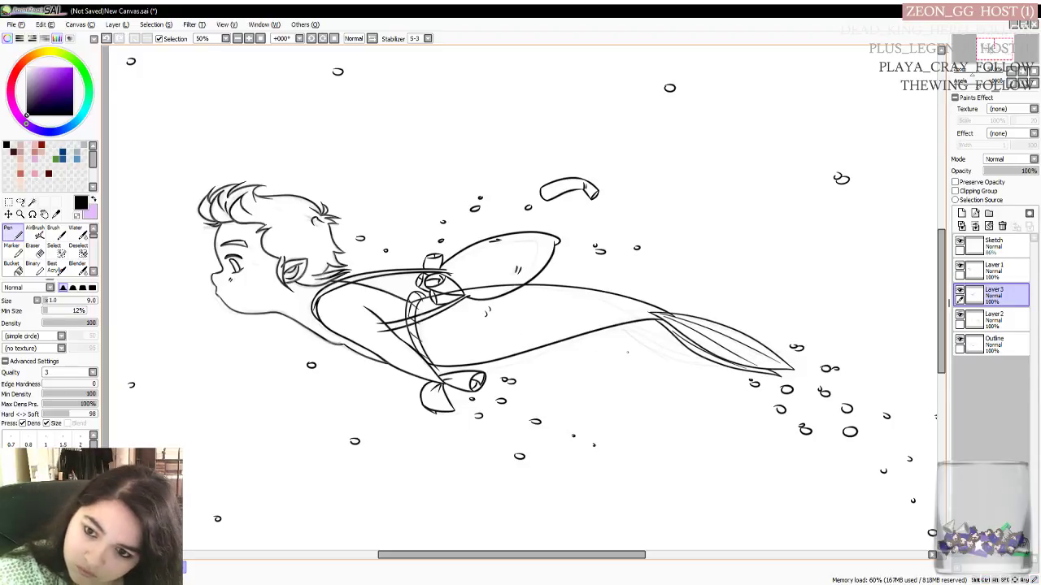
left_click_drag(535, 299, 537, 305)
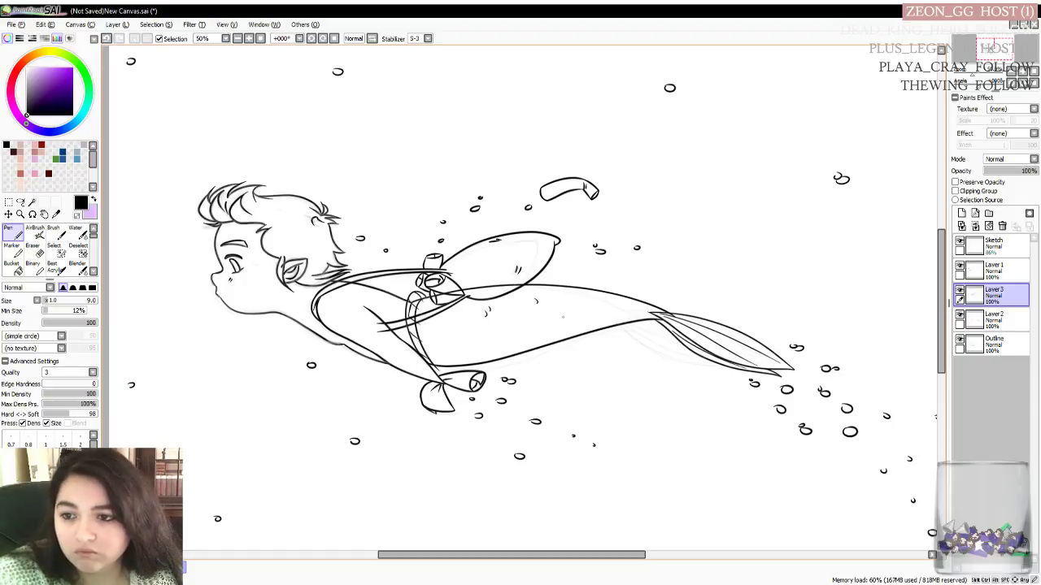
left_click(551, 312)
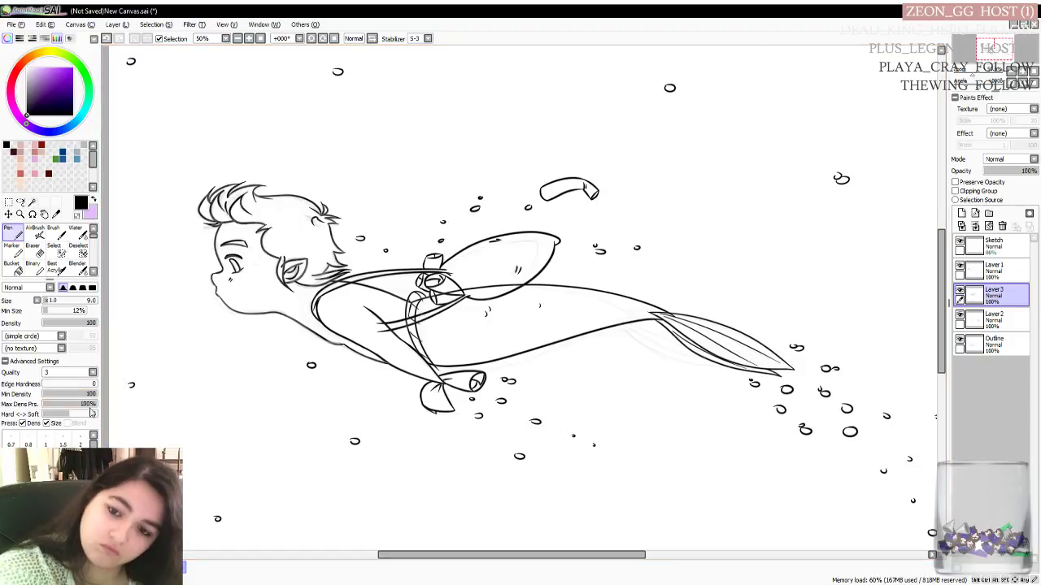
On the Outline layer at pen size 12, ink a wavy seaweed blade with an inner line, rising from the canvas's lower edge beneath the tail fin
key("bracketright")
key("bracketright")
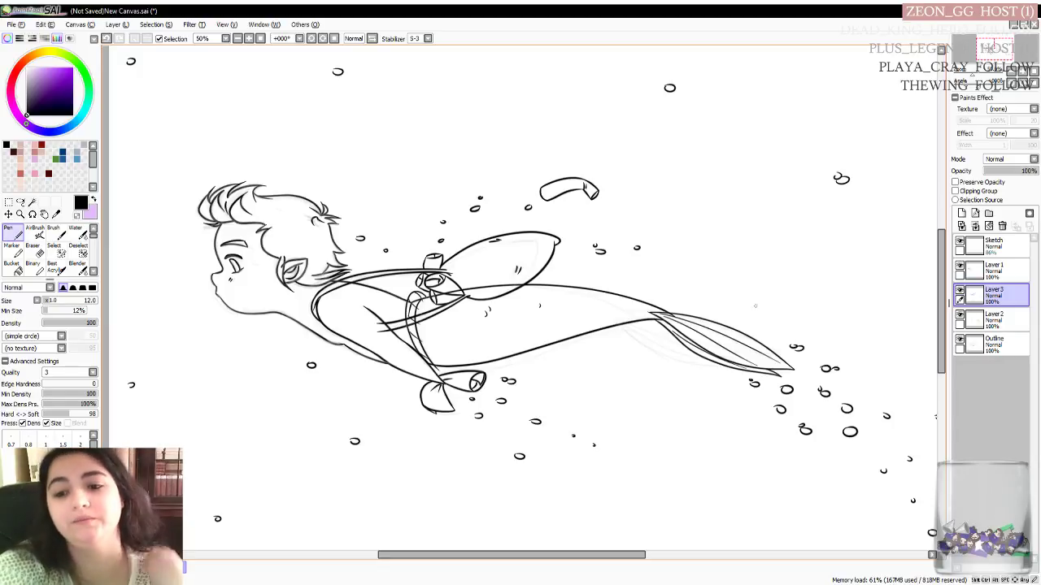
left_click_drag(942, 254, 950, 269)
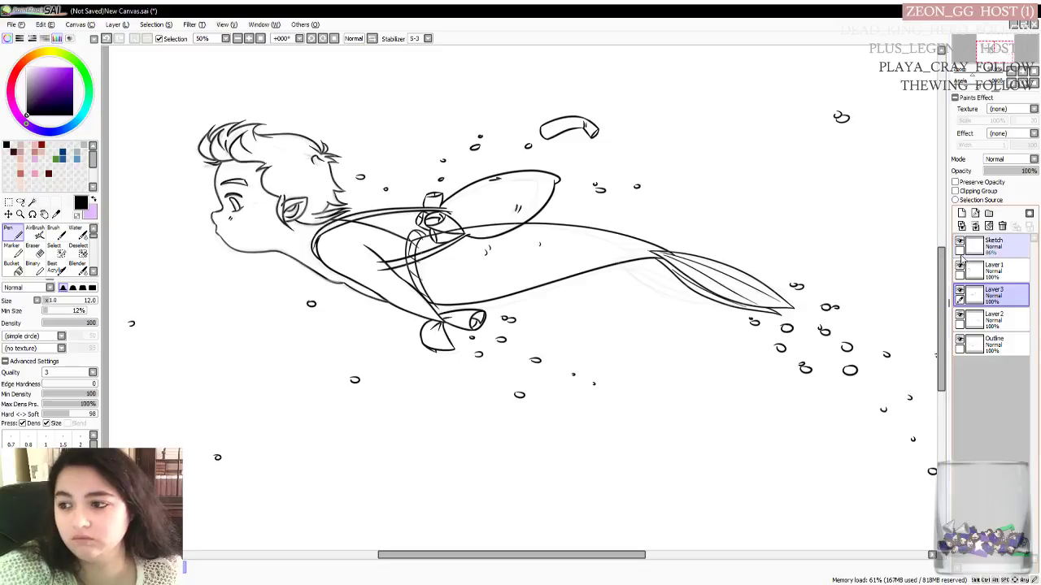
left_click_drag(945, 259, 946, 270)
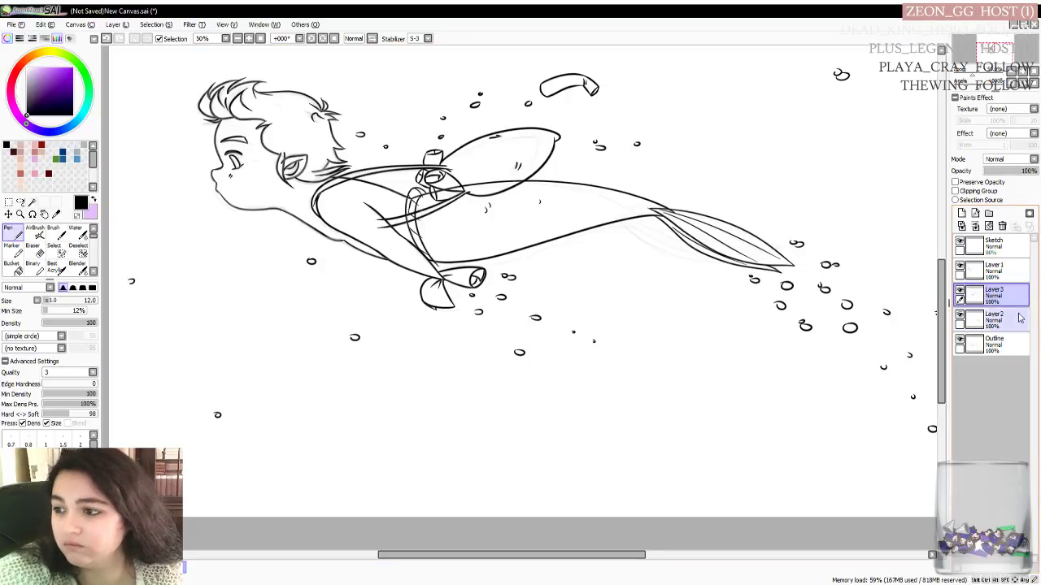
left_click(993, 345)
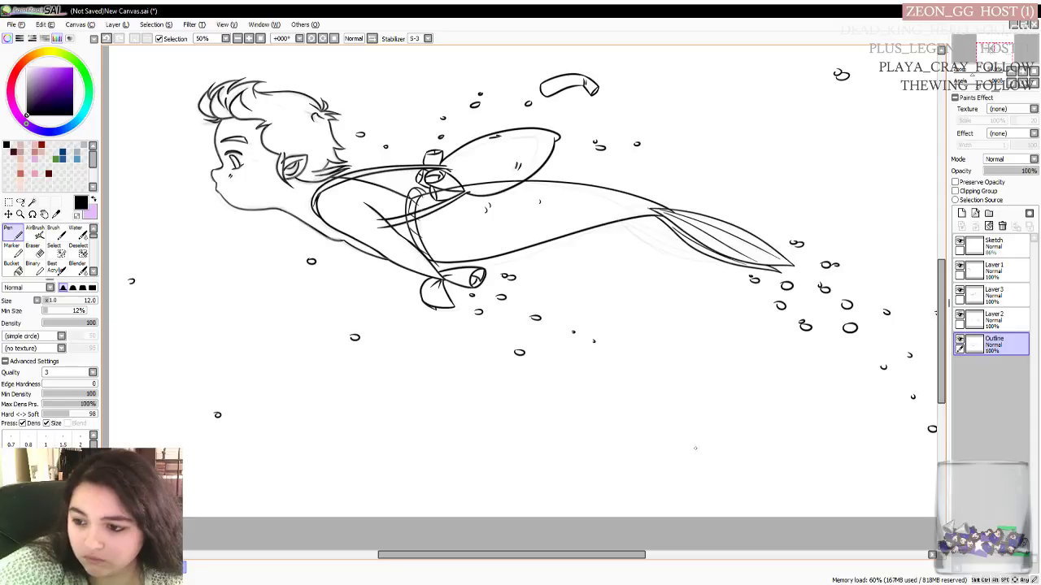
left_click_drag(696, 429, 704, 513)
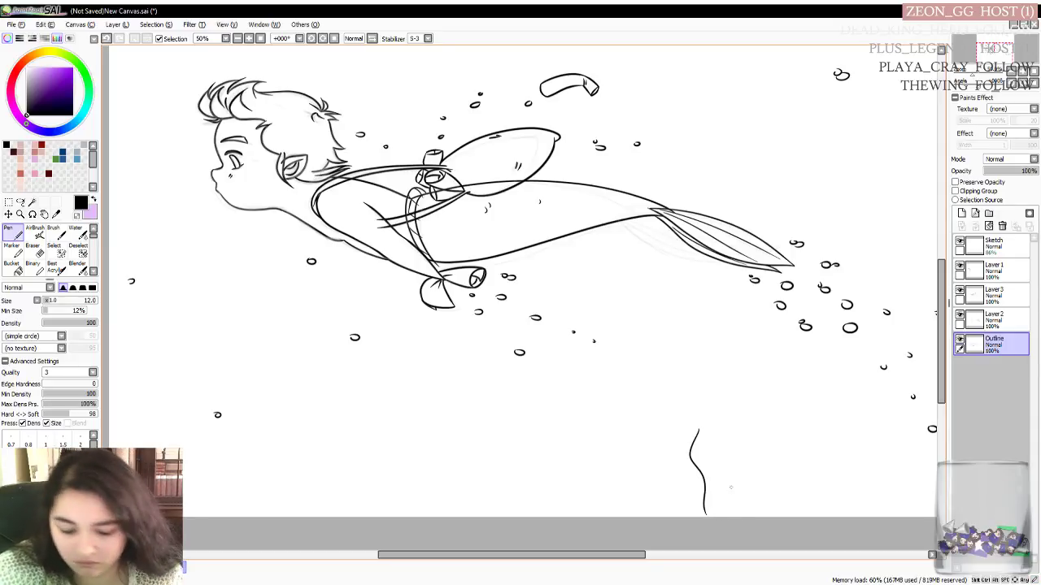
key("ctrl+z")
mouse_move(701, 444)
left_mouse_down()
mouse_move(693, 472)
mouse_move(704, 516)
left_mouse_up()
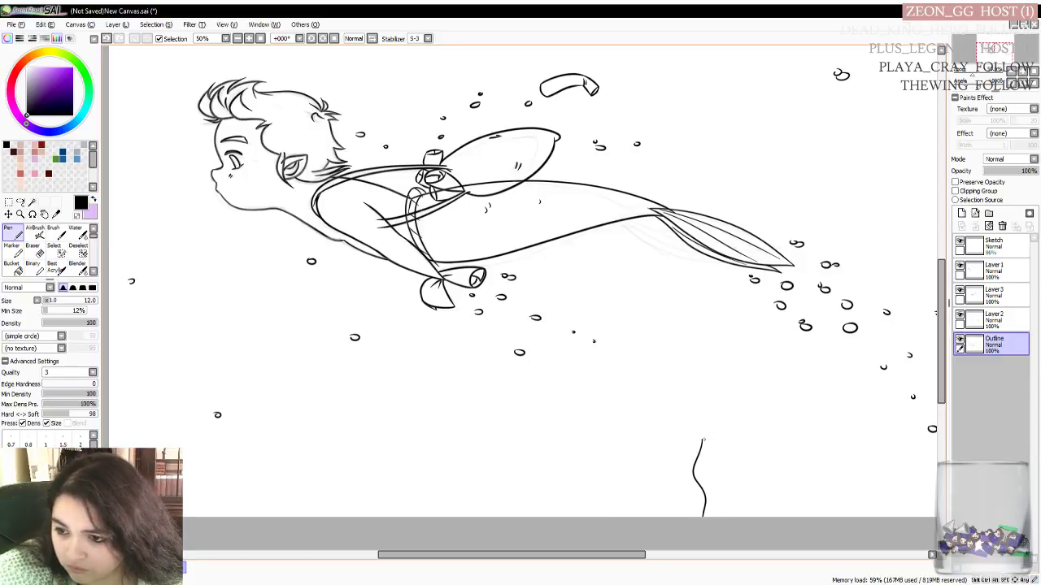
left_click_drag(702, 439, 717, 520)
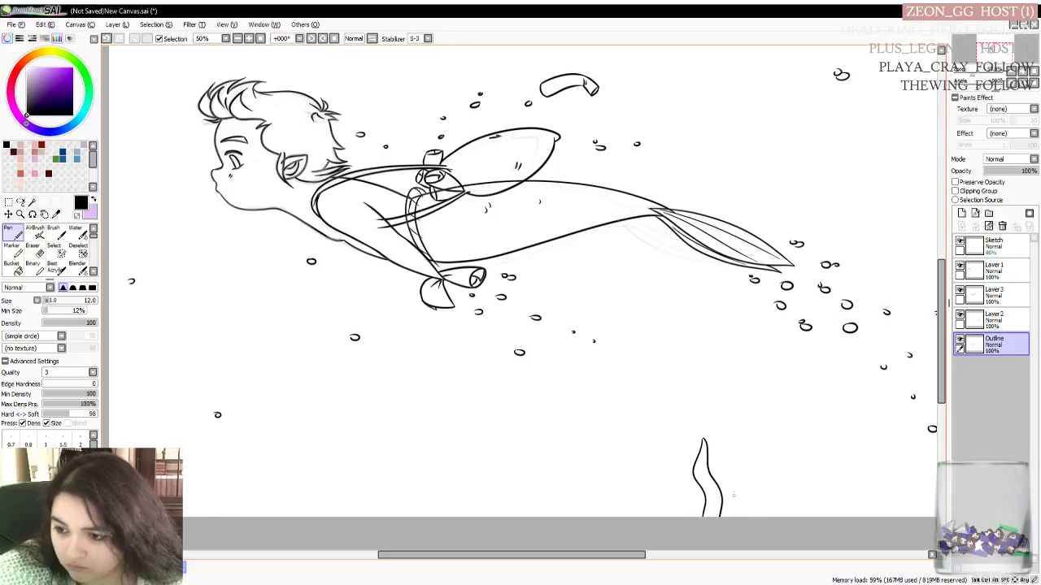
mouse_move(703, 438)
left_mouse_down()
mouse_move(699, 470)
mouse_move(715, 510)
left_mouse_up()
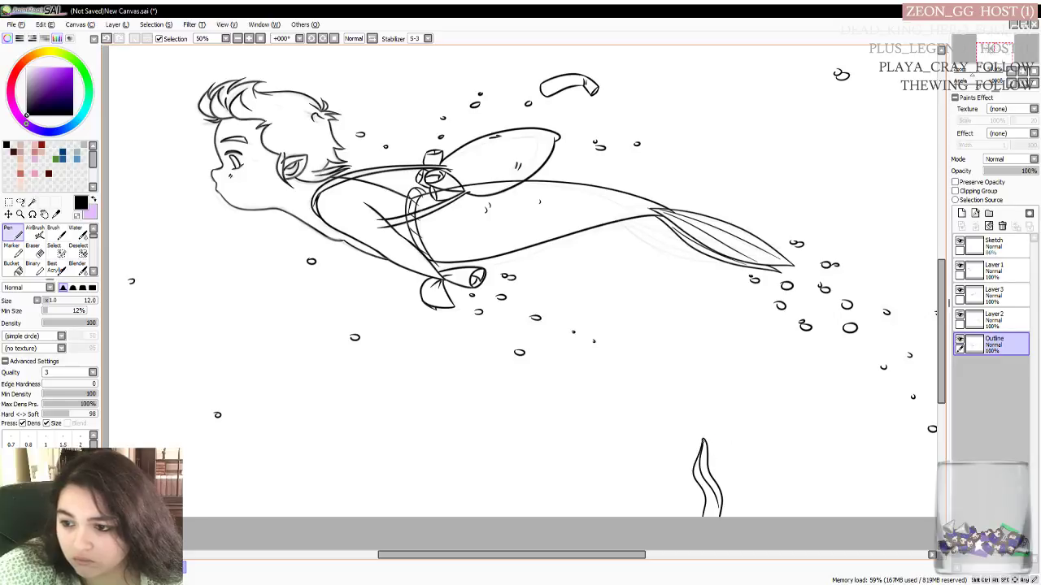
Add a short seaweed sprout ahead of the first blade and a slightly taller wavy blade with an inner line behind it
left_click_drag(594, 491, 586, 517)
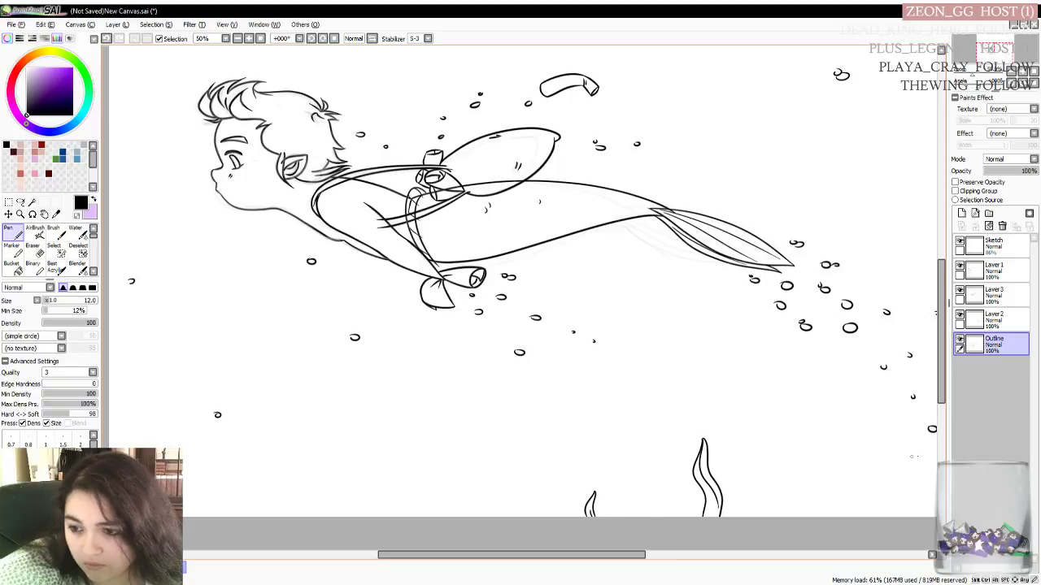
left_click_drag(801, 431, 823, 515)
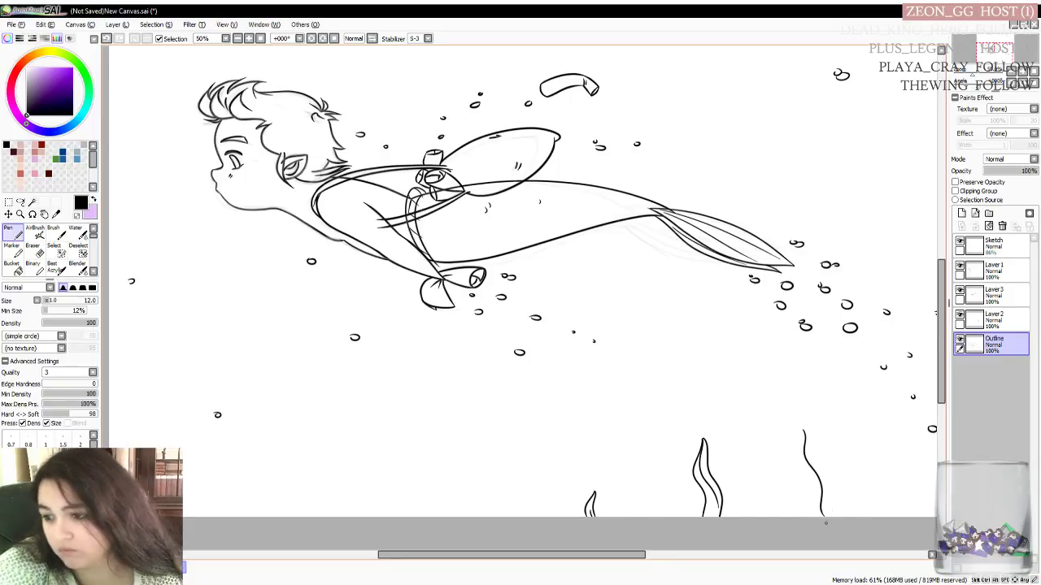
key("ctrl+z")
mouse_move(792, 423)
left_mouse_down()
mouse_move(787, 469)
mouse_move(800, 516)
left_mouse_up()
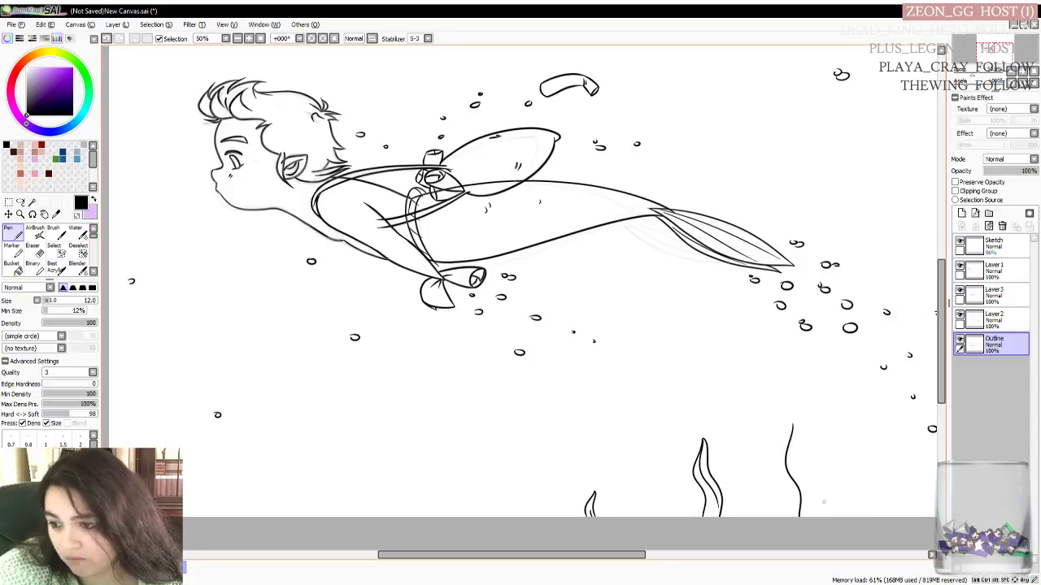
left_click_drag(793, 424, 820, 516)
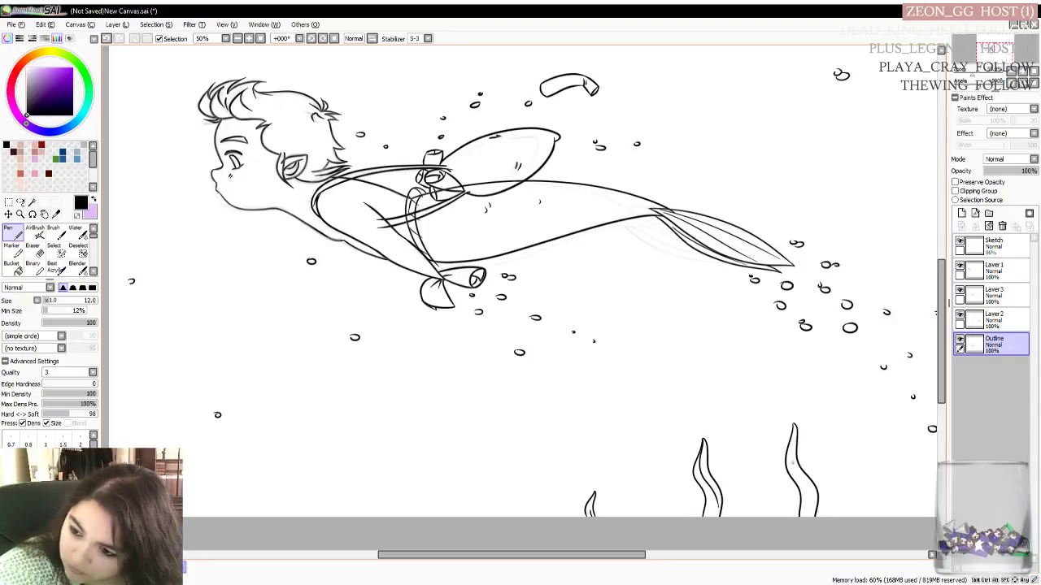
left_click_drag(793, 424, 812, 518)
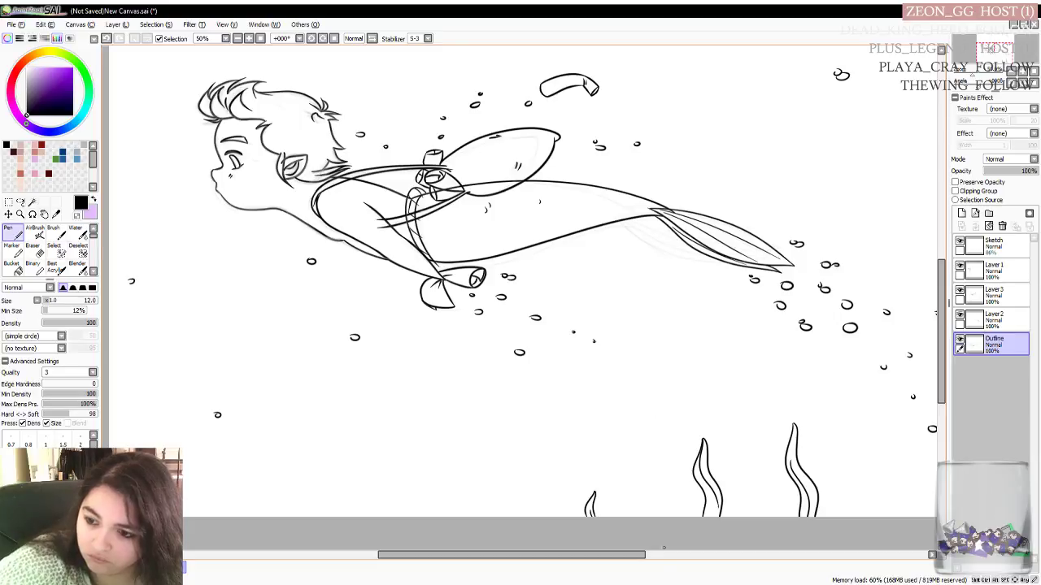
Ink a much taller wavy seaweed blade with inner lines beside the short sprout, and add a small sprout between the other two blades
mouse_move(632, 557)
left_mouse_down()
mouse_move(662, 556)
mouse_move(652, 557)
left_mouse_up()
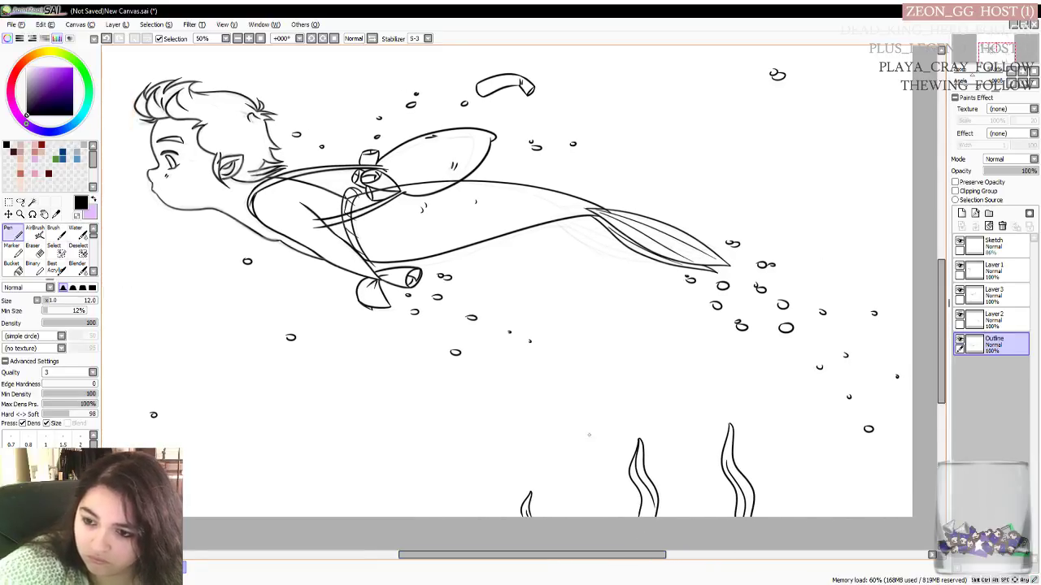
mouse_move(576, 379)
left_mouse_down()
mouse_move(570, 440)
mouse_move(585, 517)
left_mouse_up()
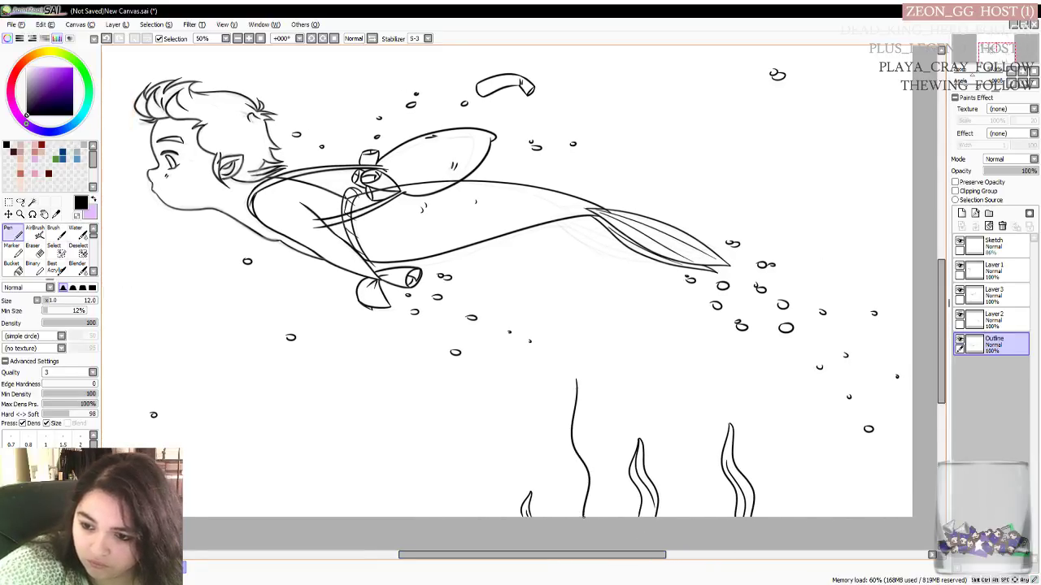
mouse_move(575, 379)
left_mouse_down()
mouse_move(560, 437)
mouse_move(572, 517)
left_mouse_up()
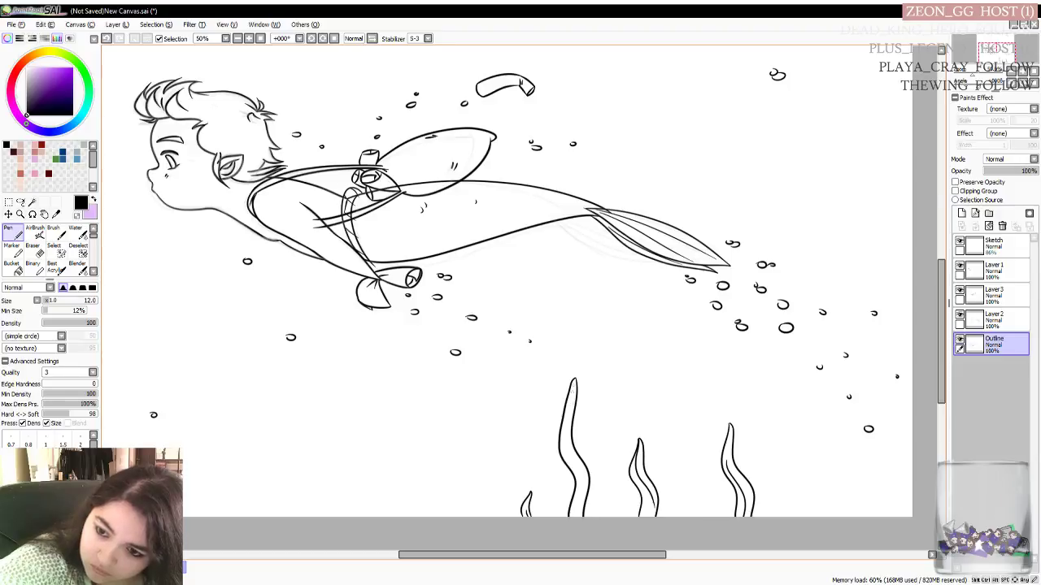
mouse_move(567, 415)
left_mouse_down()
mouse_move(565, 454)
mouse_move(587, 511)
left_mouse_up()
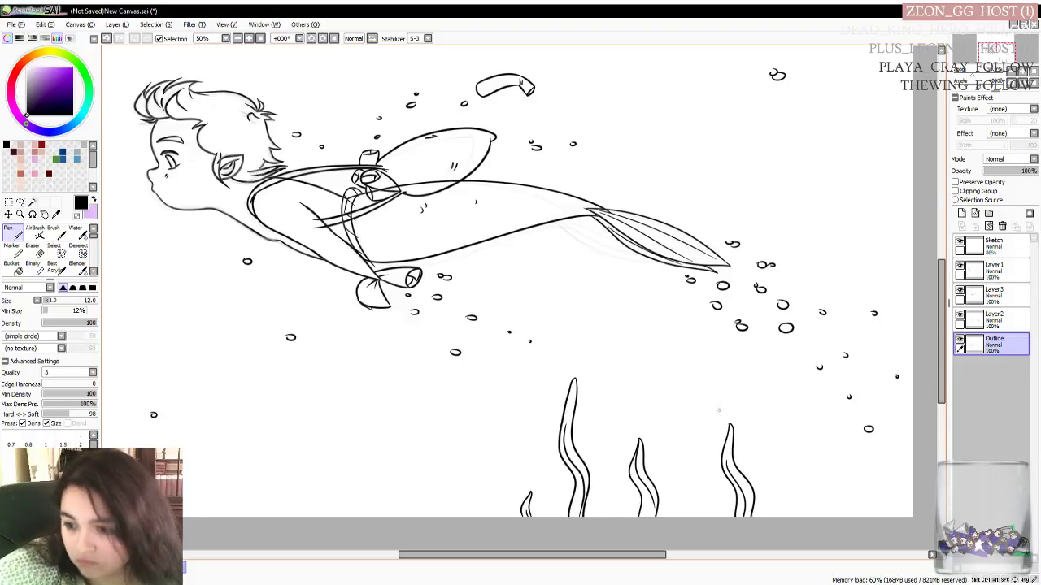
mouse_move(708, 498)
left_mouse_down()
mouse_move(702, 517)
mouse_move(732, 509)
mouse_move(703, 502)
left_mouse_up()
key("ctrl+z")
key("ctrl+z")
key("ctrl+z")
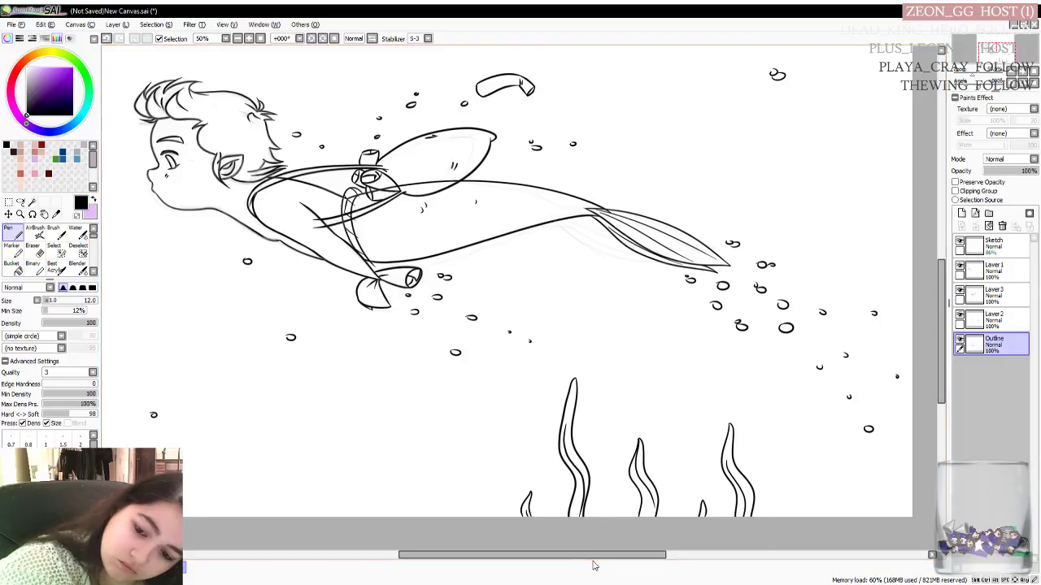
Draw a rock's peaked upper contour in the canvas's lower corner below the face, sloping down to the canvas edge
mouse_move(590, 561)
left_mouse_down()
mouse_move(541, 559)
mouse_move(631, 559)
left_mouse_up()
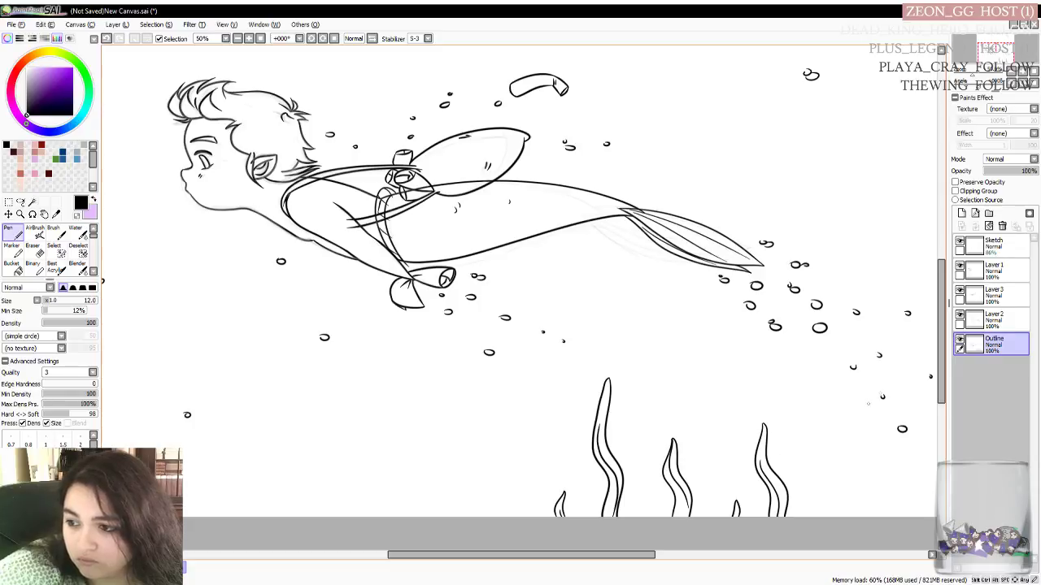
scroll(827, 454, "up", 3)
scroll(826, 453, "down", 3)
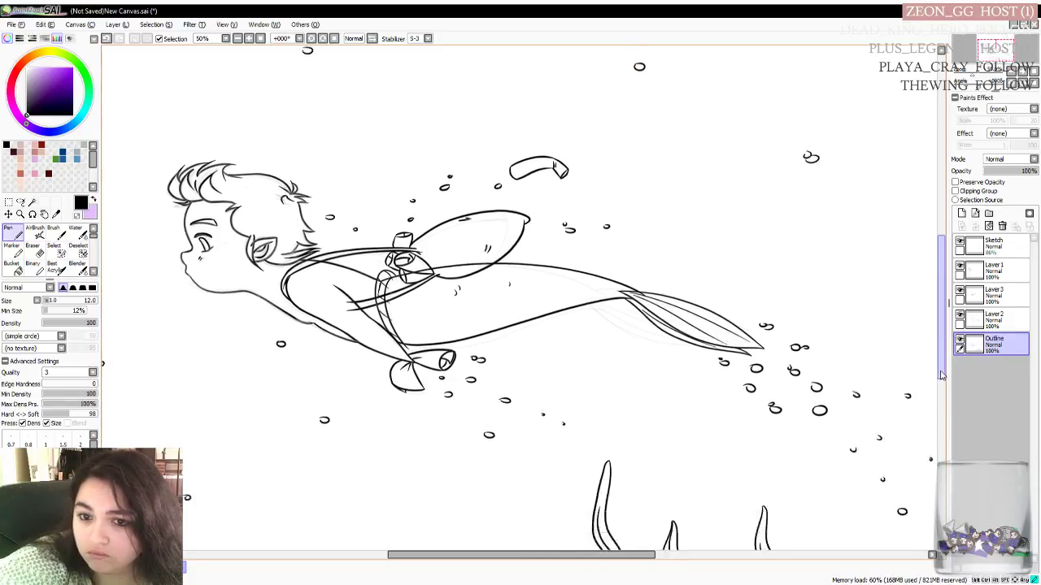
scroll(642, 537, "left", 3)
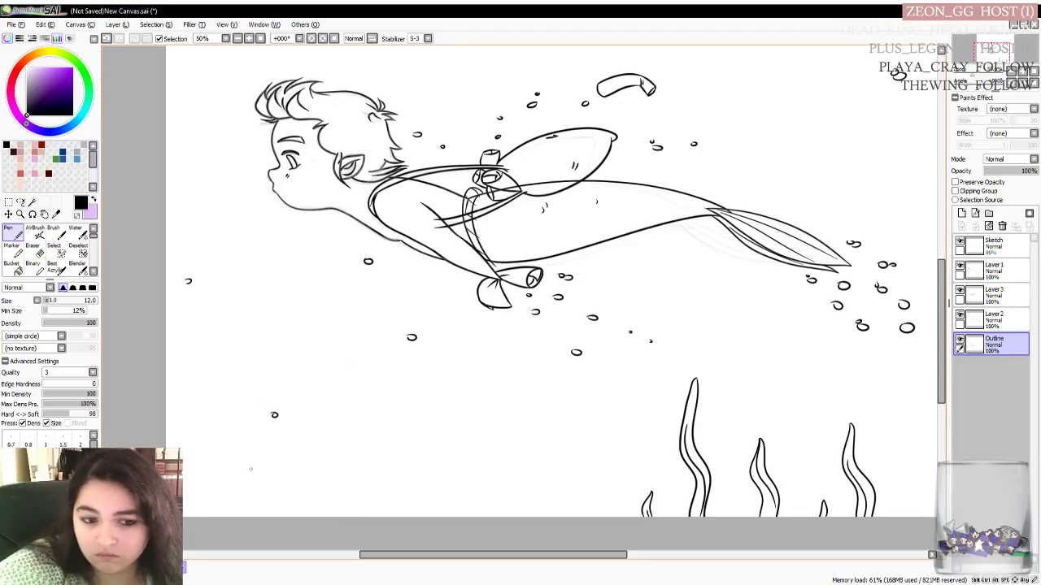
mouse_move(234, 448)
left_mouse_down()
mouse_move(281, 455)
mouse_move(414, 523)
left_mouse_up()
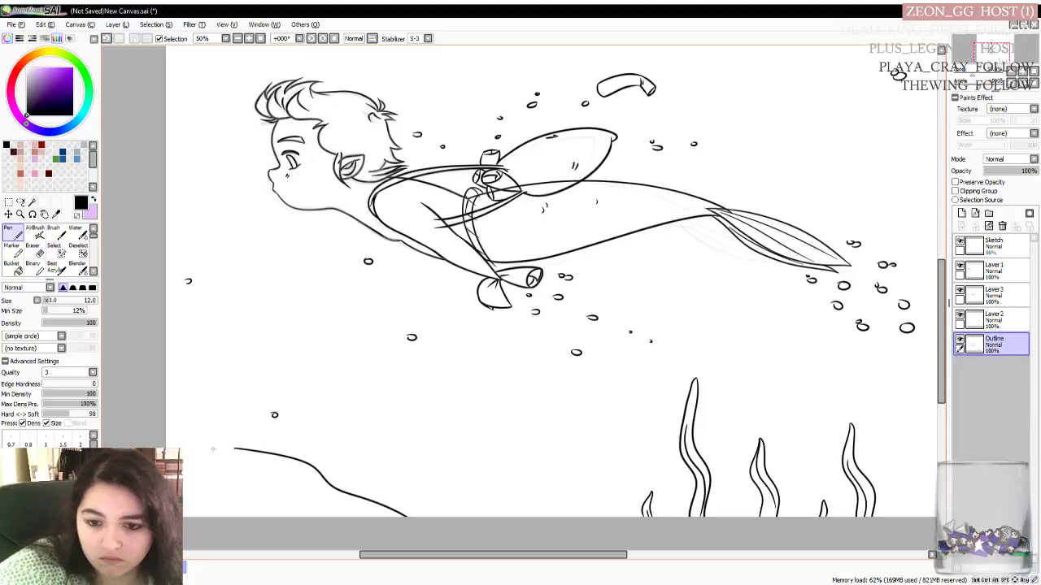
left_click_drag(234, 448, 183, 485)
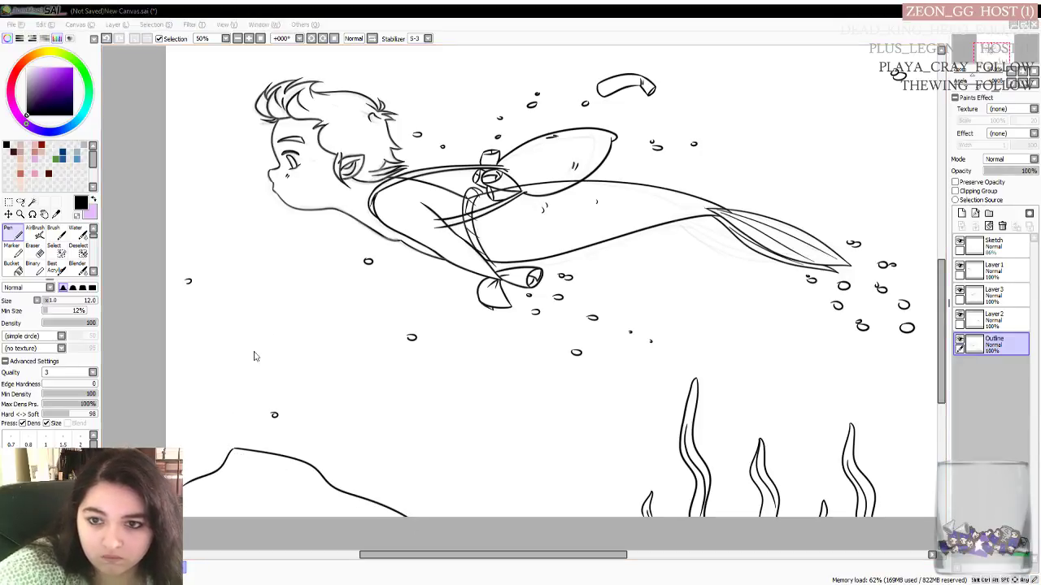
Ink the rock's underside as a line from its outer tip down to the canvas's lower edge
left_click(323, 259)
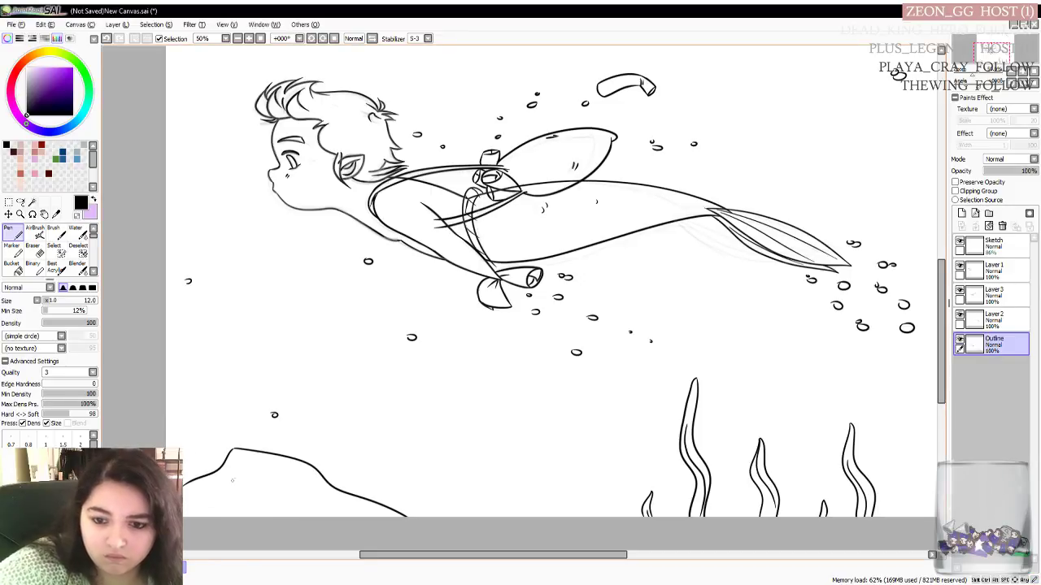
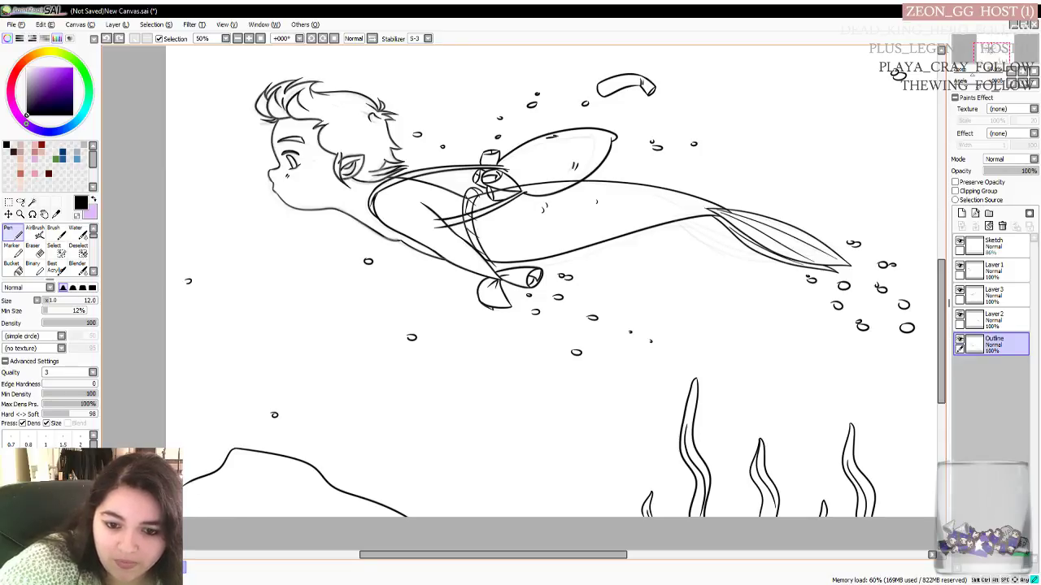
left_click_drag(183, 481, 247, 516)
key("ctrl+z")
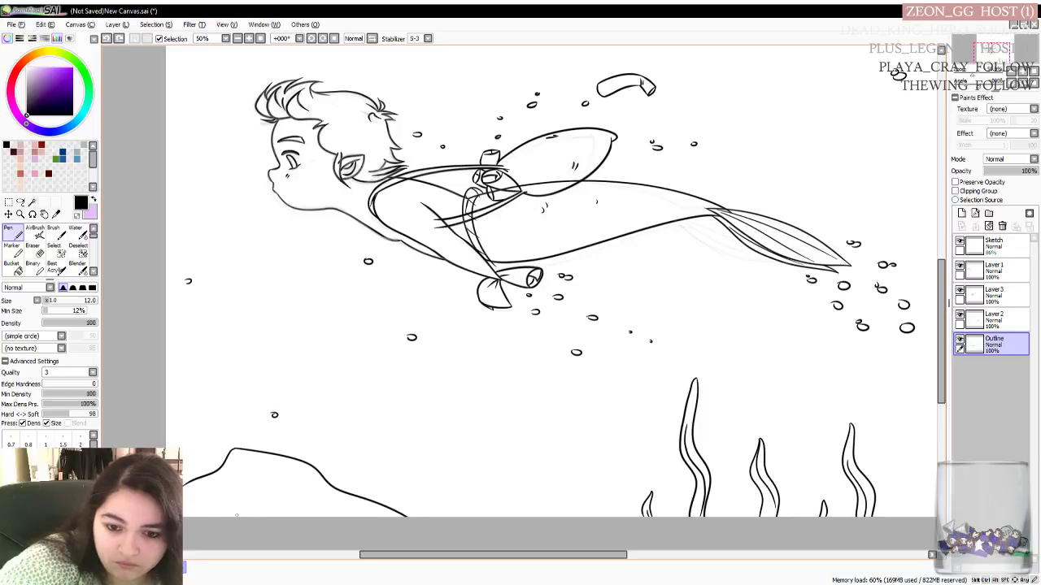
left_click_drag(184, 480, 257, 515)
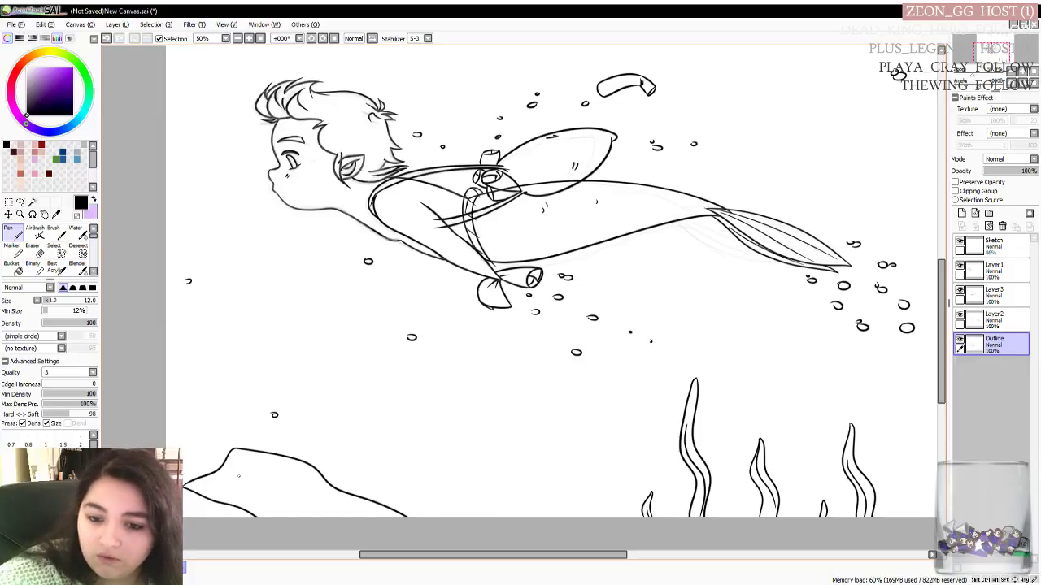
left_click_drag(367, 557, 383, 557)
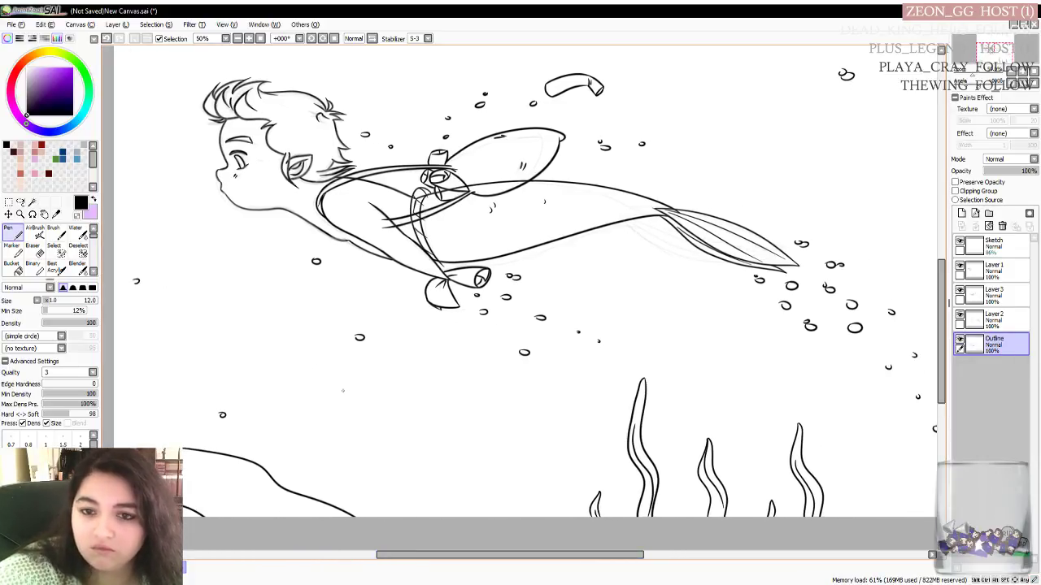
Hide the Sketch layer and, with the Eraser at size 9, trim the Outline layer's back line where it overlaps the shoulder strap
scroll(375, 396, "down", 1)
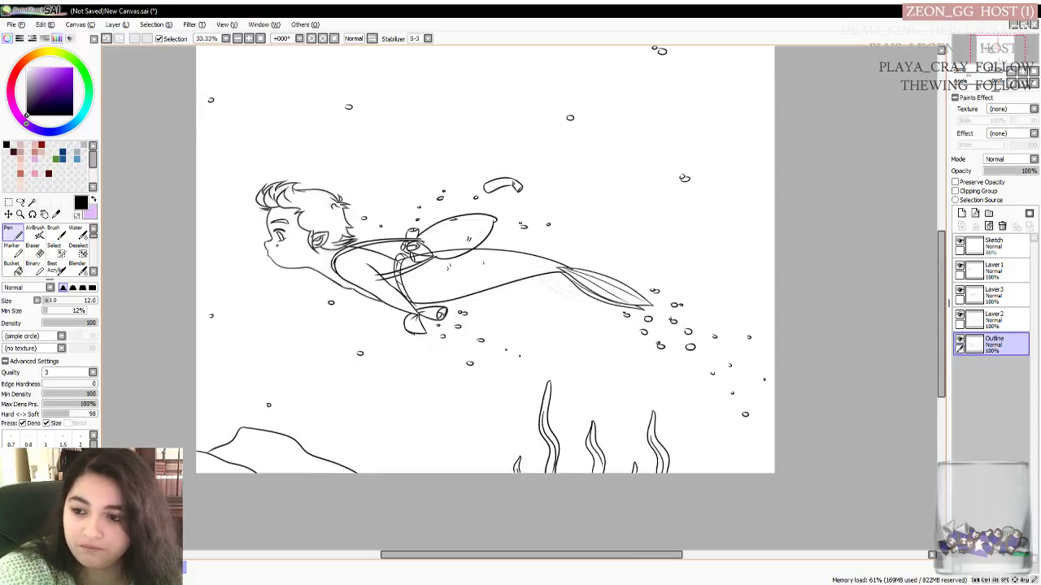
scroll(485, 288, "up", 2)
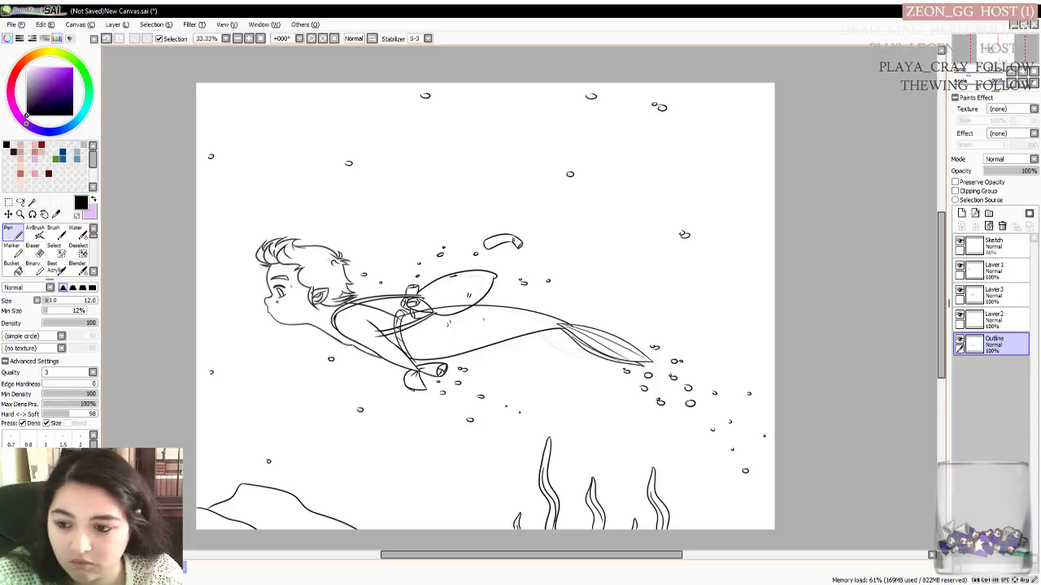
key("ctrl+plus")
key("ctrl+plus")
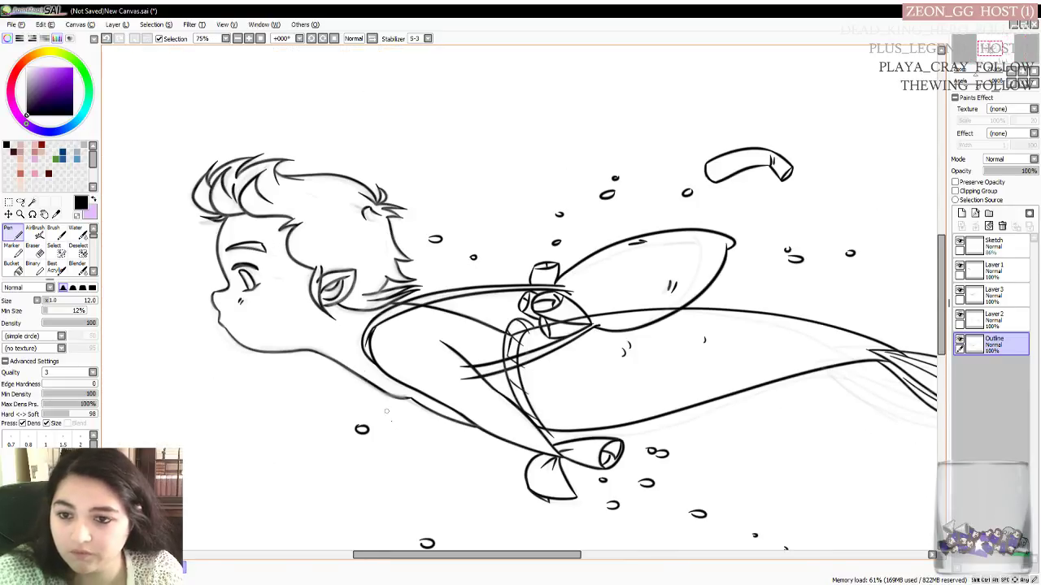
mouse_move(399, 565)
left_mouse_down()
mouse_move(422, 566)
mouse_move(411, 565)
left_mouse_up()
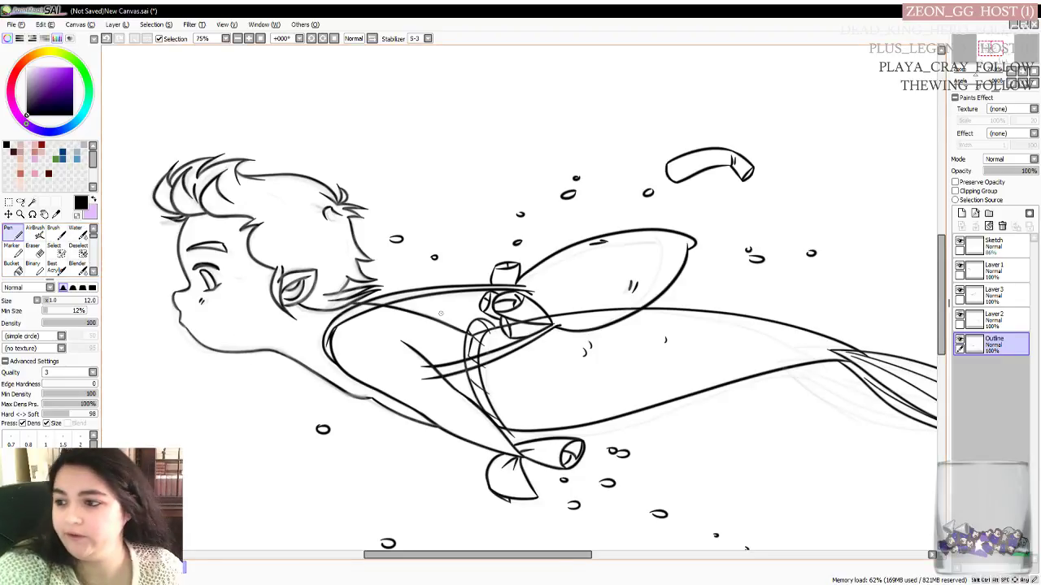
key("e")
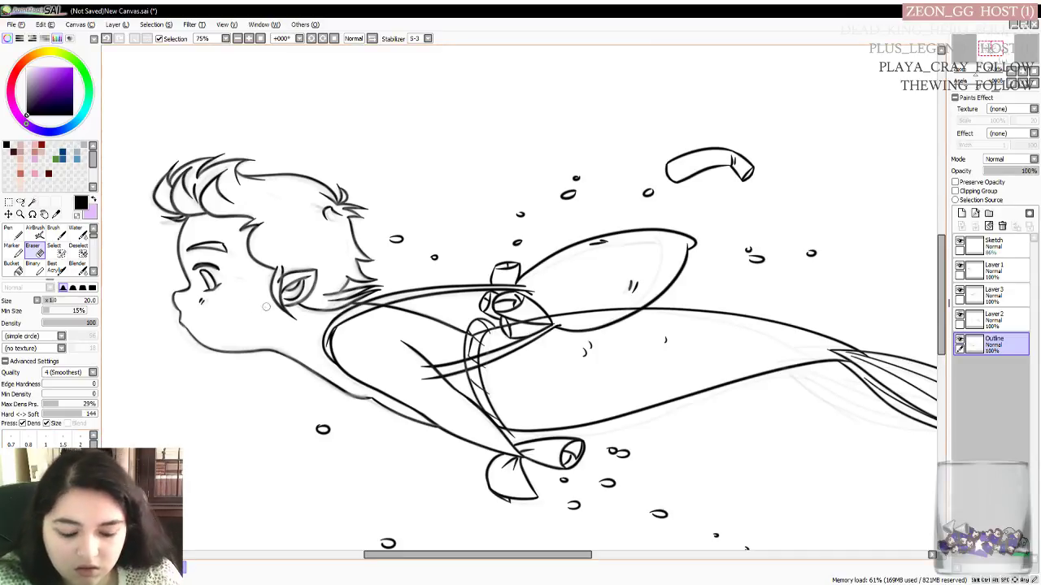
scroll(260, 305, "up", 1)
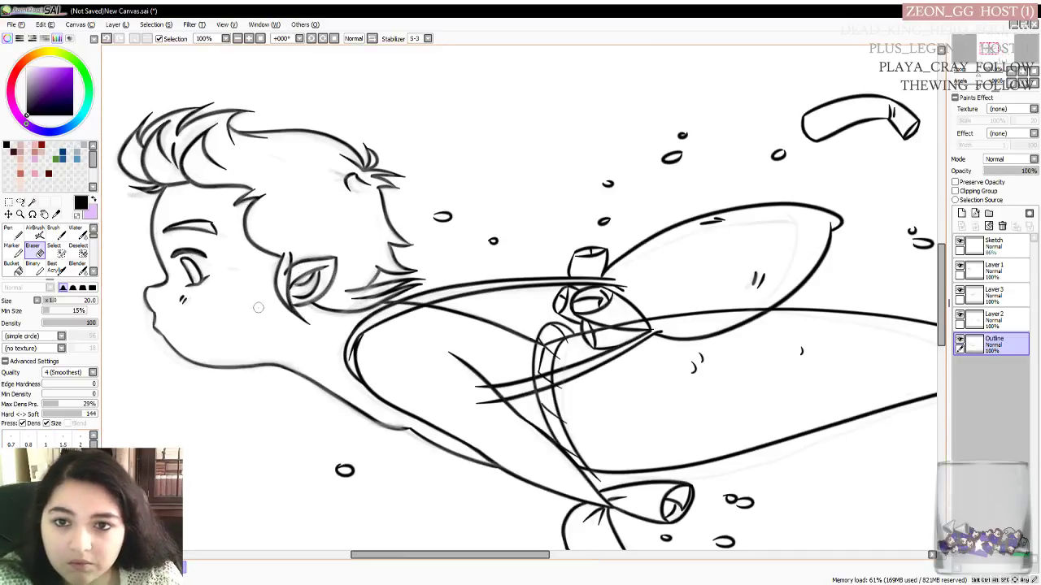
left_click(960, 244)
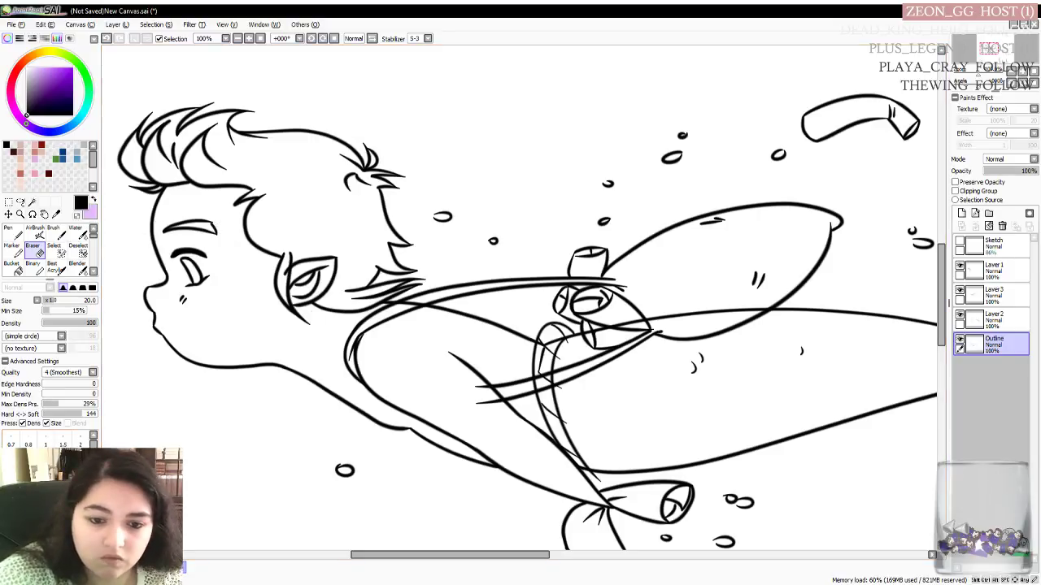
left_click(51, 300)
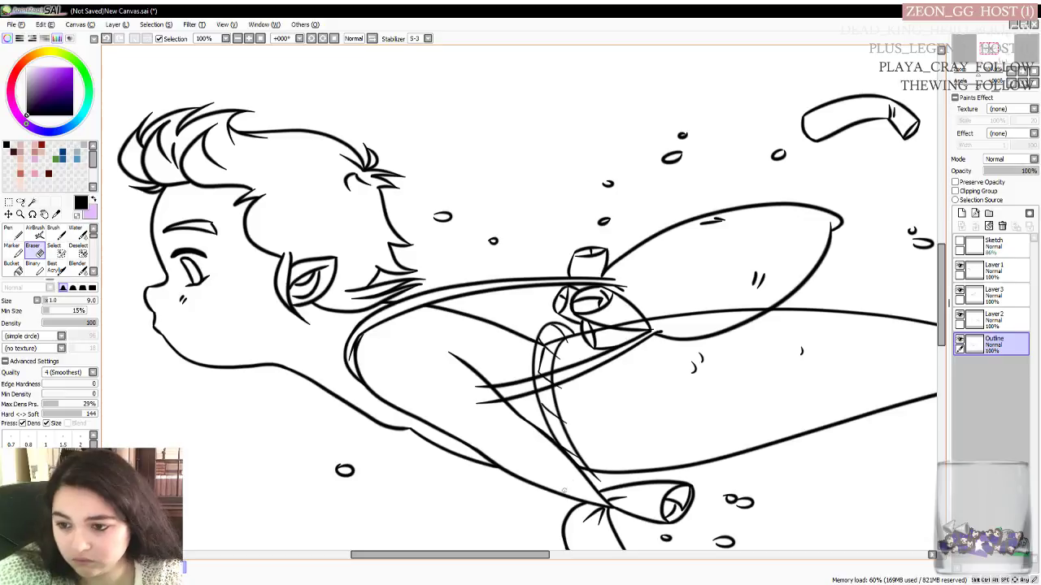
Erase the tail's upper contour on the Outline layer where it runs through the oval back shape and the small cylinders
left_click_drag(497, 557, 600, 553)
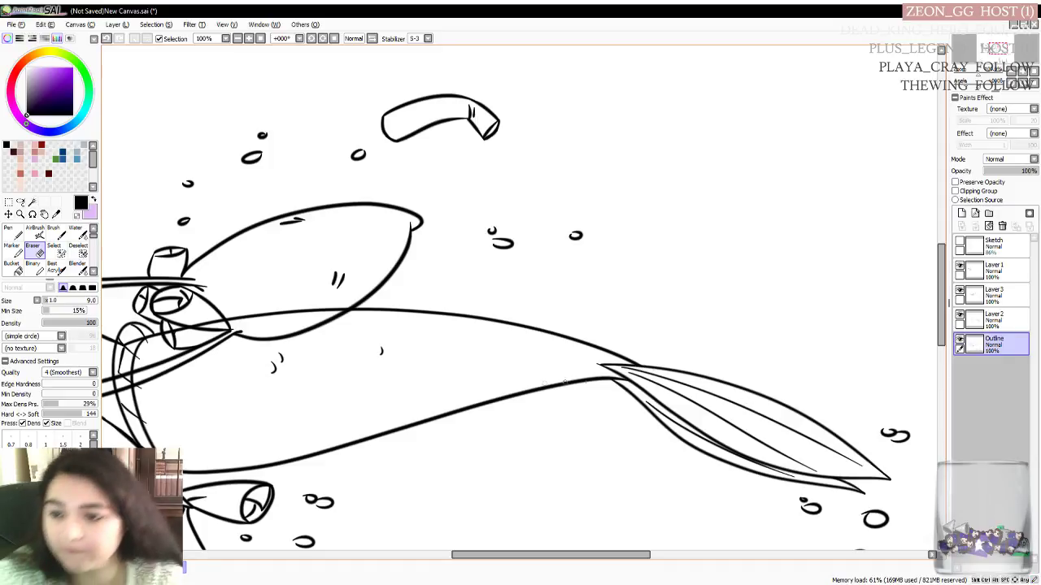
left_click_drag(560, 555, 509, 554)
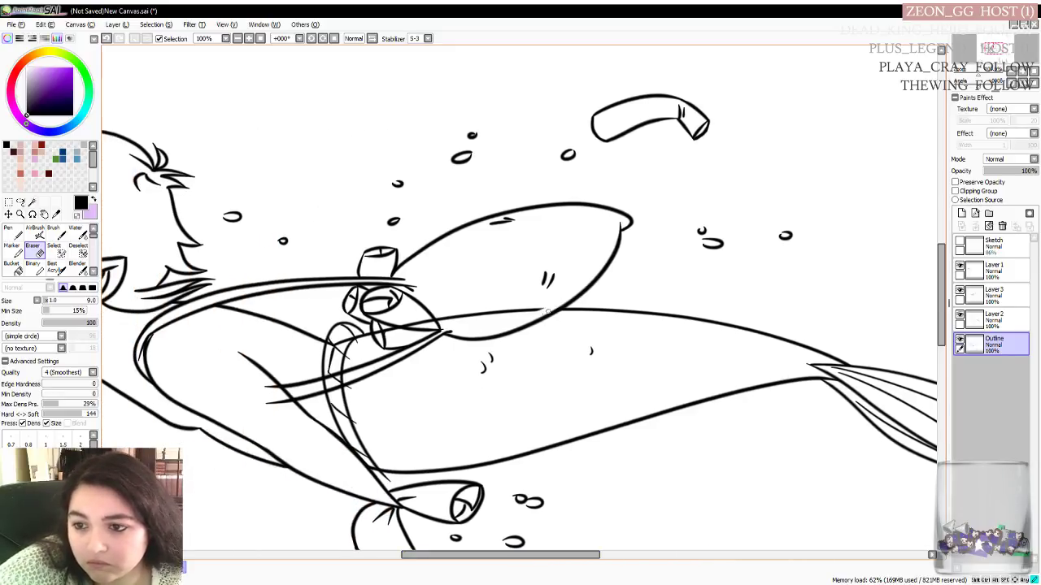
mouse_move(515, 316)
left_mouse_down()
mouse_move(545, 307)
mouse_move(459, 317)
mouse_move(469, 313)
left_mouse_up()
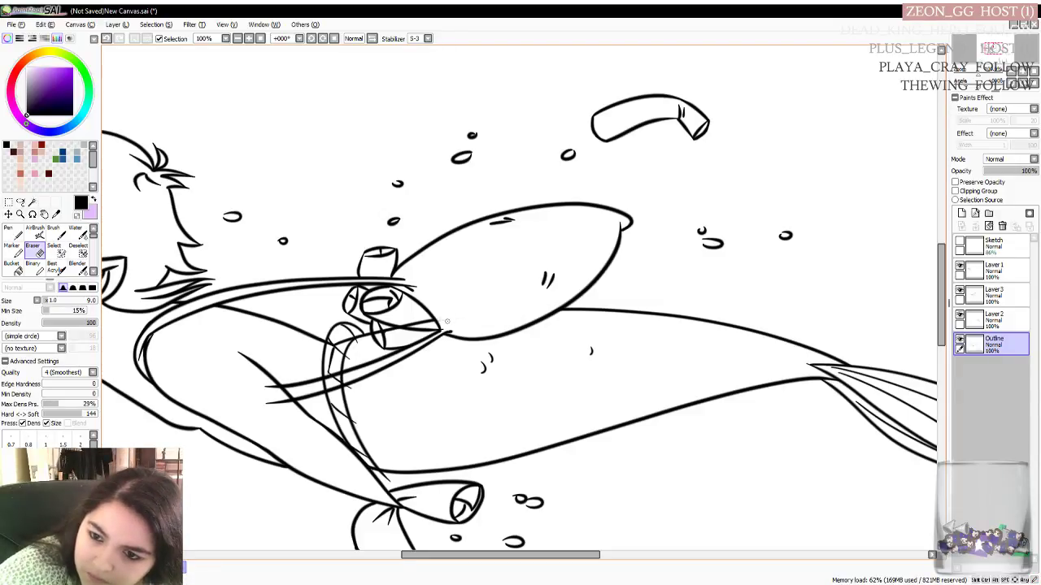
mouse_move(457, 321)
left_mouse_down()
mouse_move(379, 334)
mouse_move(394, 326)
mouse_move(360, 308)
mouse_move(376, 321)
left_mouse_up()
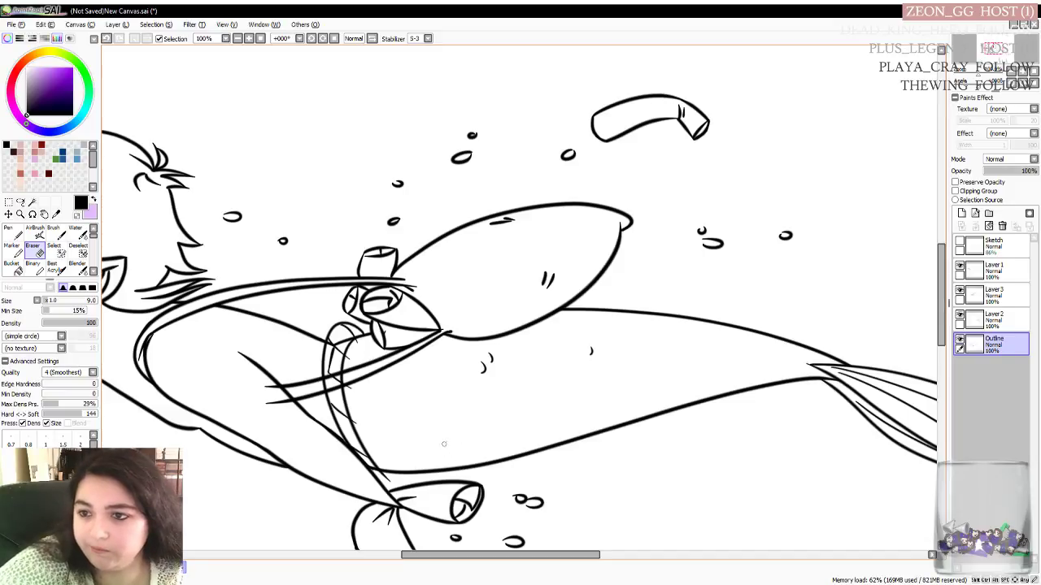
On Layer3, ink a short stroke at the point where the diagonal strap meets the oval shape, comparing with and without it
left_click(1012, 274)
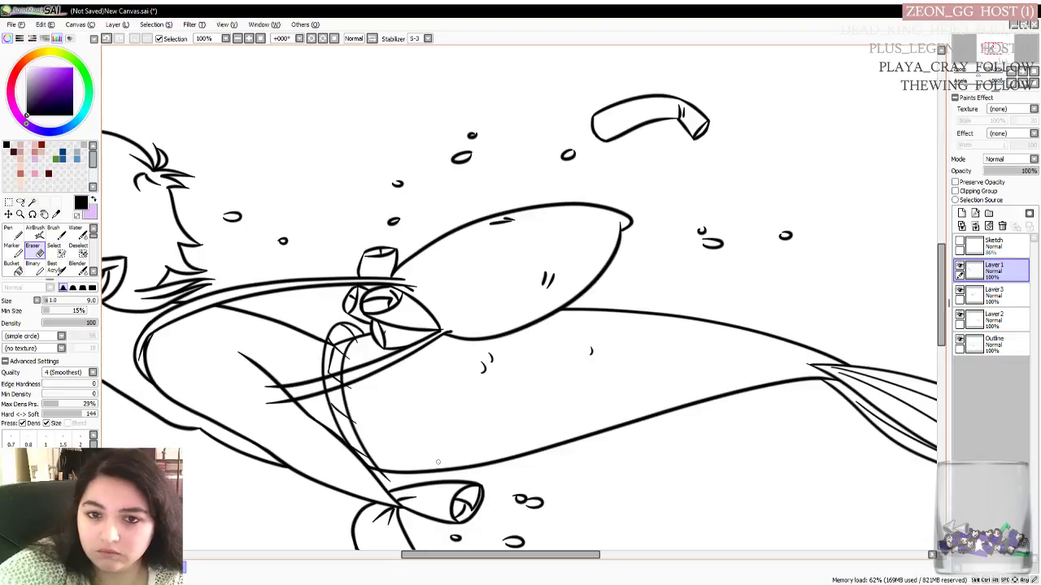
mouse_move(454, 558)
left_mouse_down()
mouse_move(405, 561)
mouse_move(453, 557)
left_mouse_up()
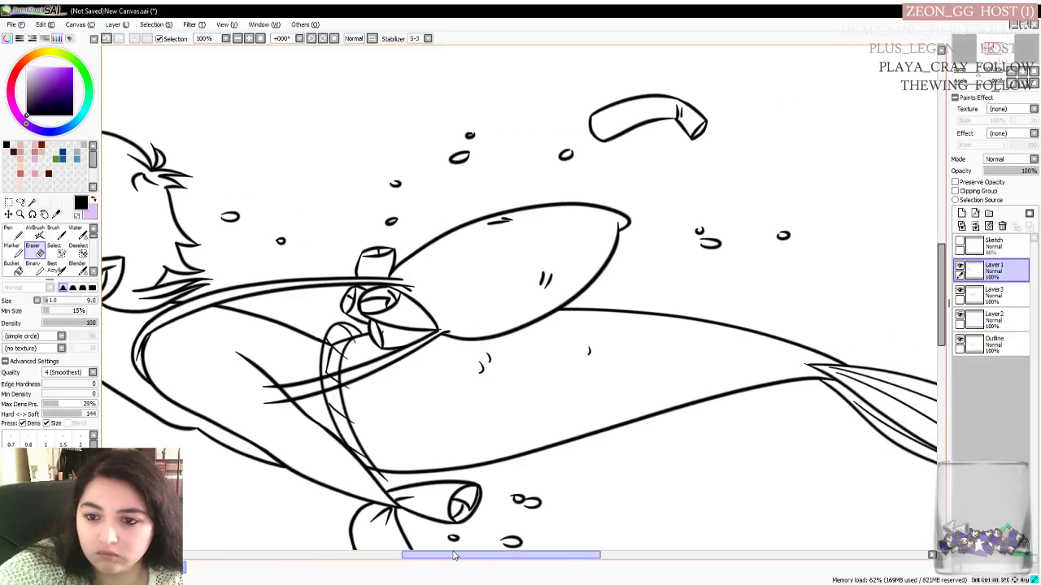
left_click(1009, 296)
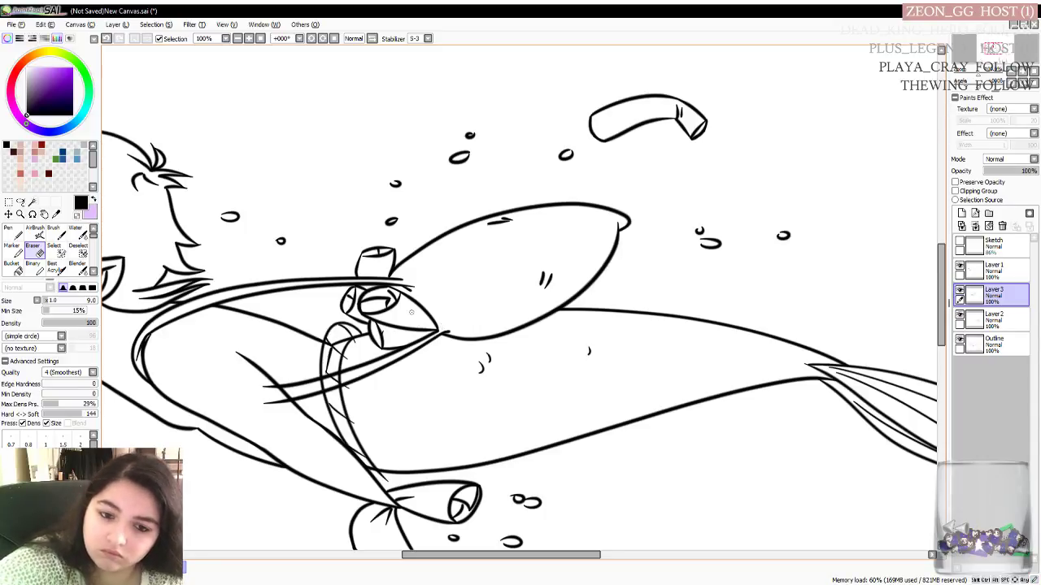
key("n")
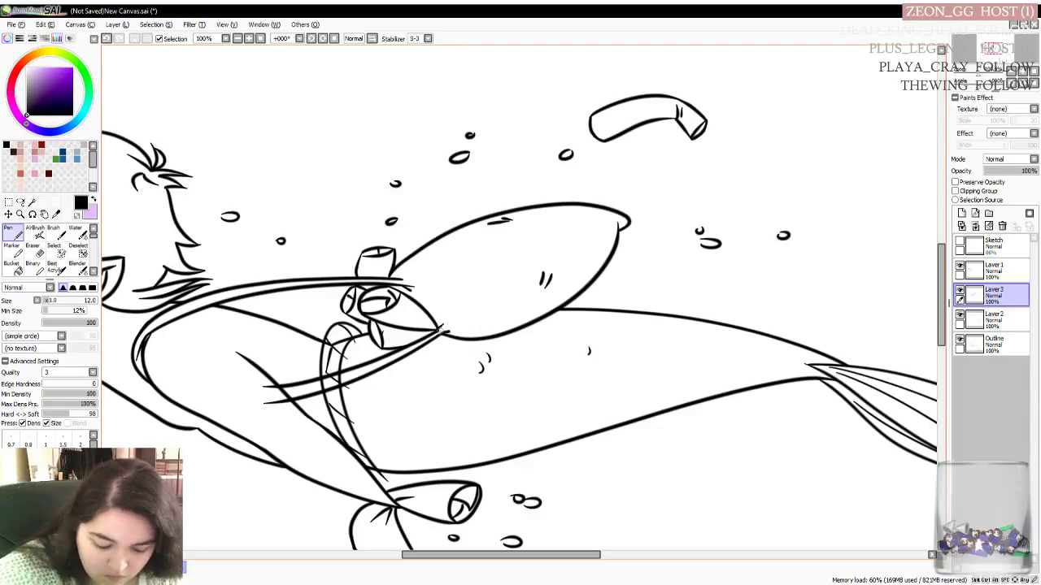
key("ctrl+z")
key("ctrl+y")
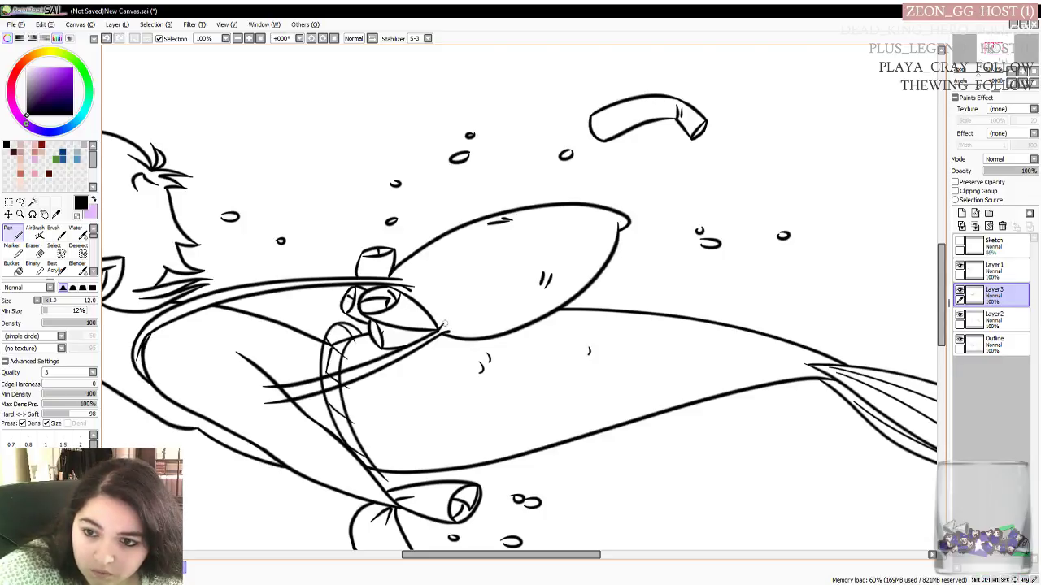
key("ctrl+z")
key("ctrl+y")
key("ctrl+z")
key("ctrl+y")
key("ctrl+z")
key("ctrl+y")
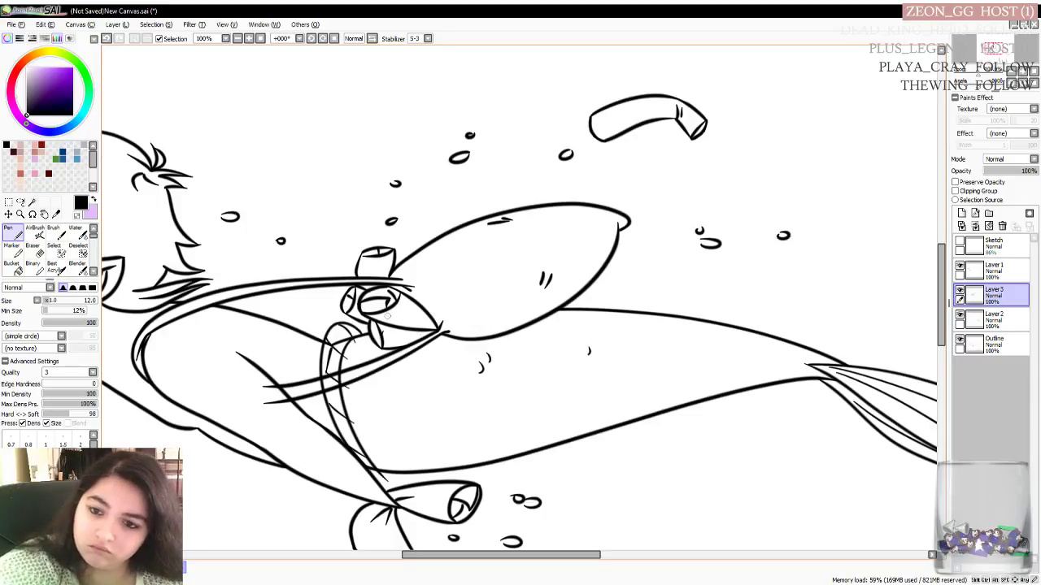
On Layer2, erase the side strap's lines inside the diagonal strap and the overshoot at its lower end by the wrist
key("e")
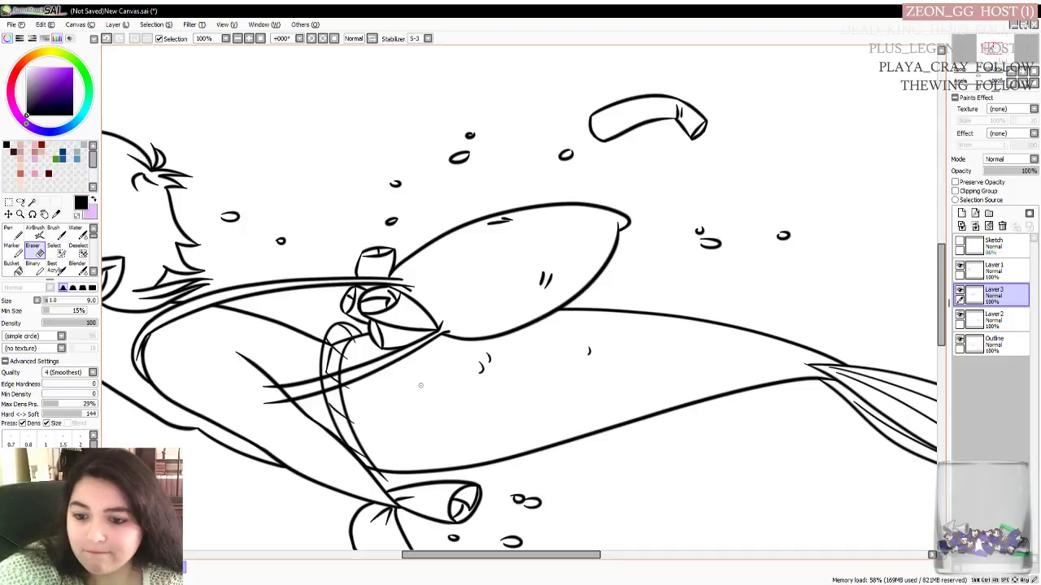
left_click(994, 320)
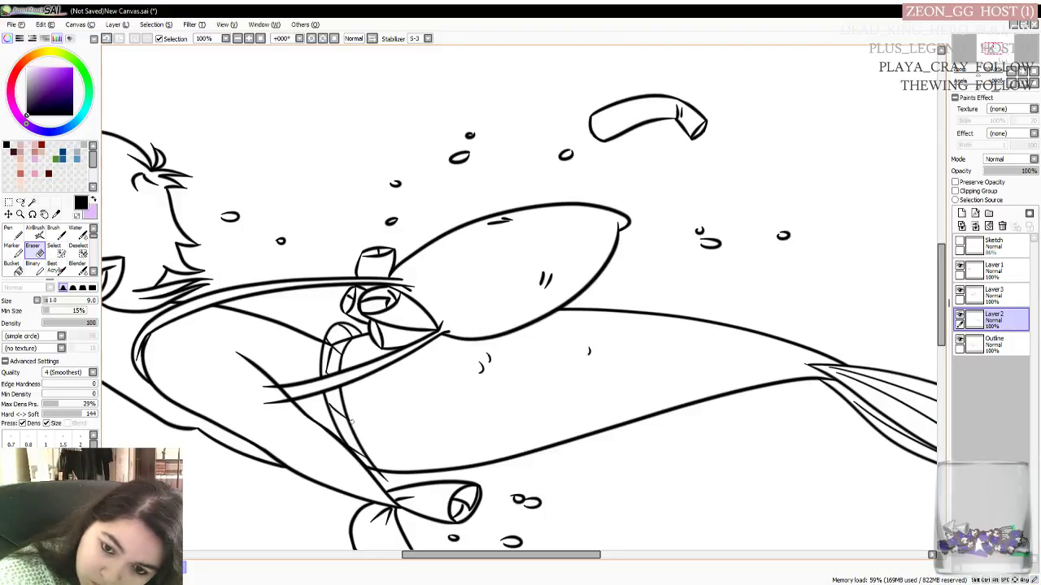
left_click_drag(391, 481, 379, 473)
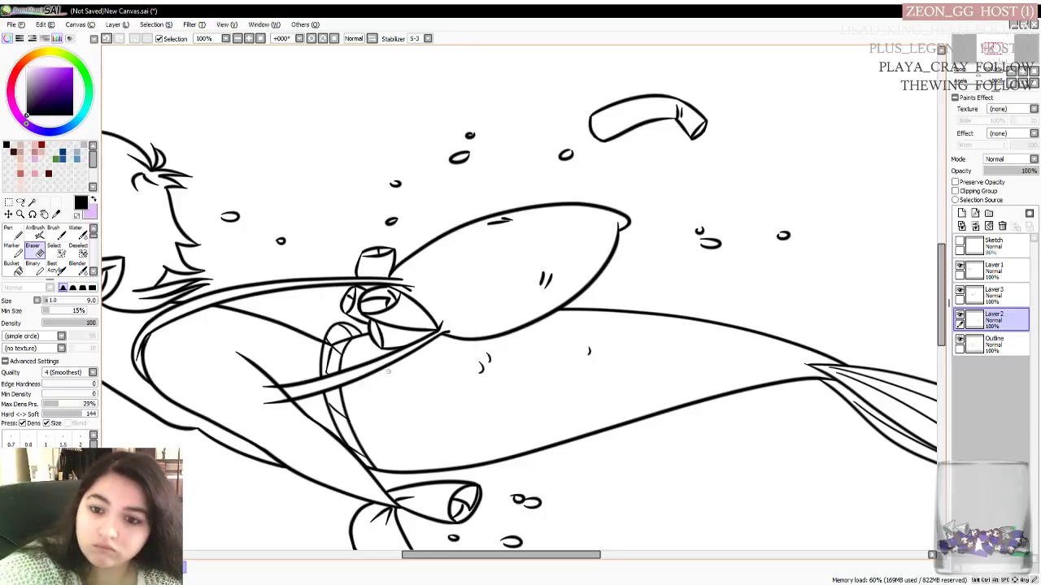
On Layer3, erase the diagonal strap's ends that stick out past the arm's inner line
mouse_move(492, 556)
left_mouse_down()
mouse_move(553, 549)
mouse_move(477, 557)
left_mouse_up()
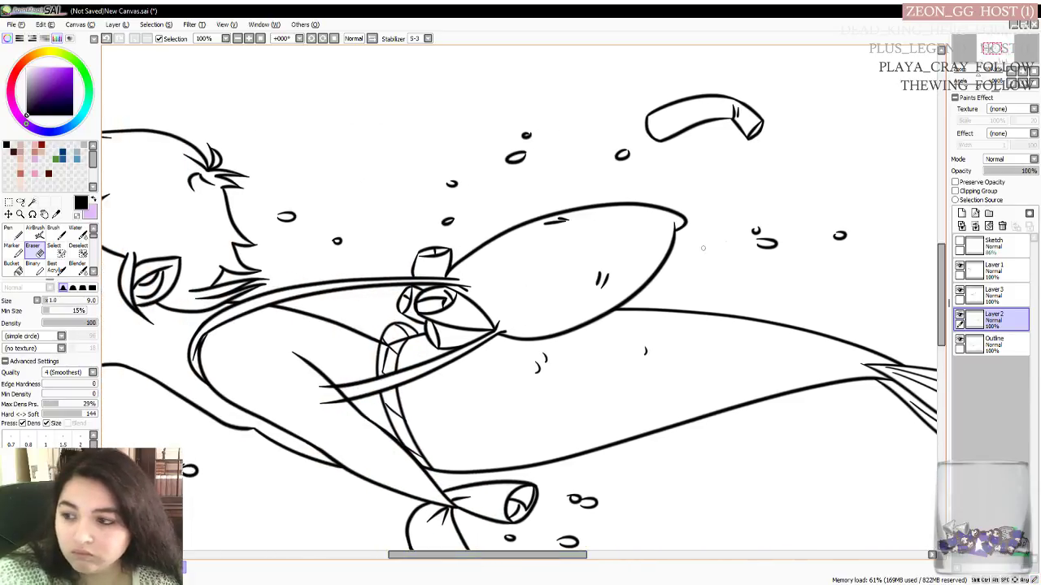
left_click(993, 295)
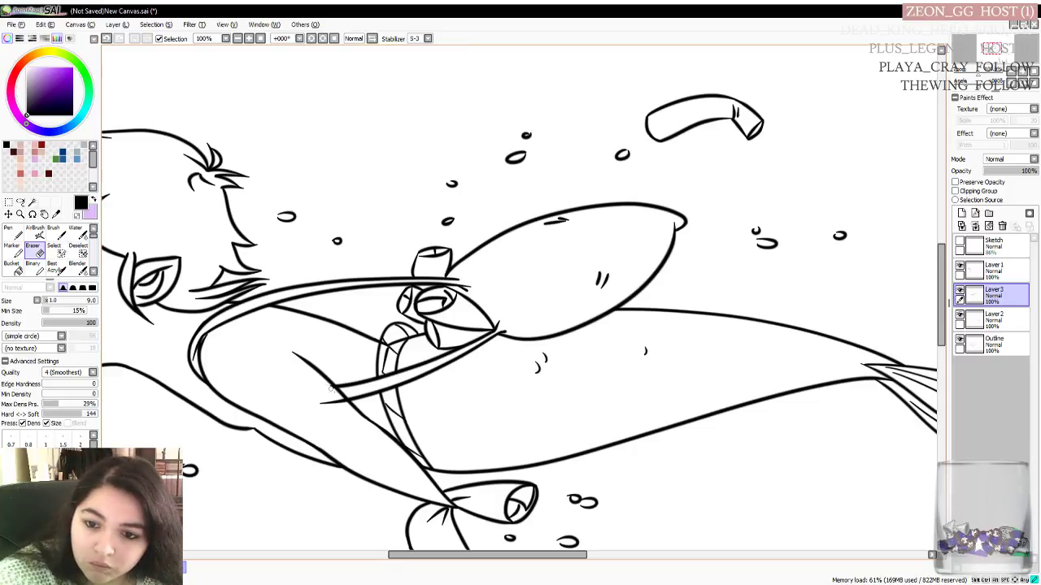
mouse_move(326, 384)
left_mouse_down()
mouse_move(337, 398)
mouse_move(321, 405)
mouse_move(345, 400)
left_mouse_up()
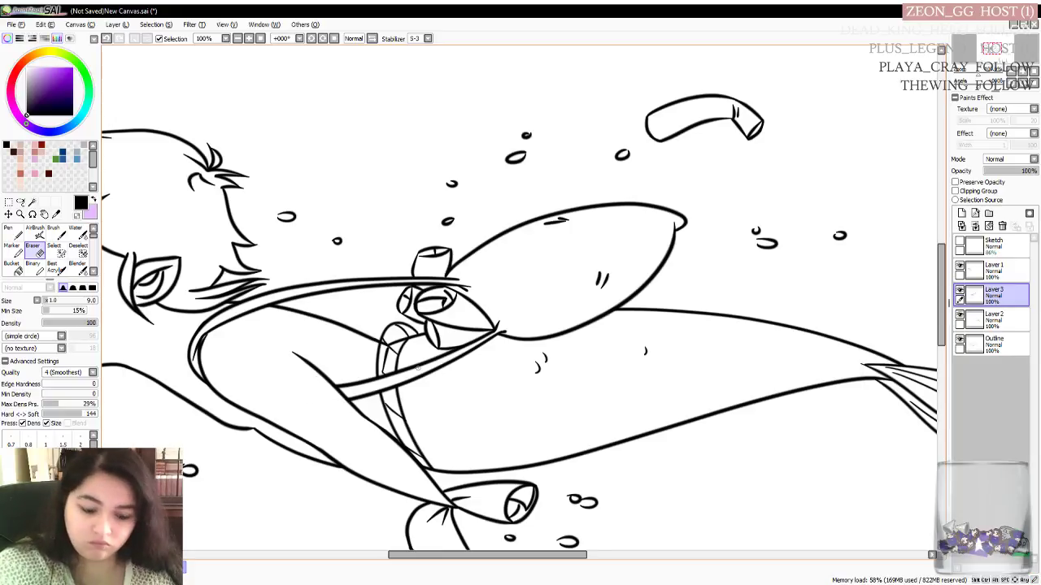
Merge Layer2, Layer3 and Layer1 down into the Outline layer
scroll(404, 369, "down", 2)
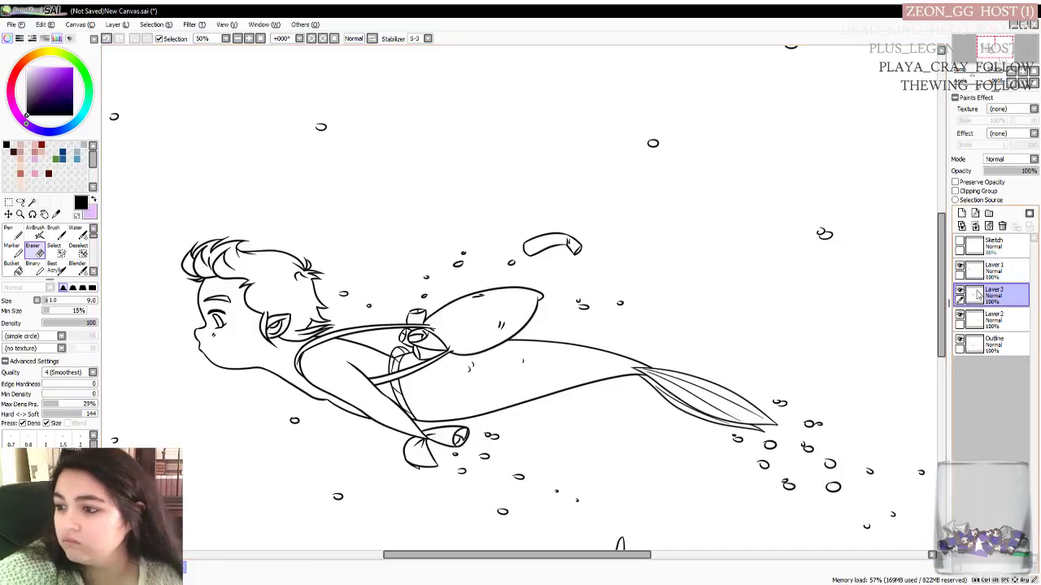
left_click(1015, 268)
left_click(1016, 322)
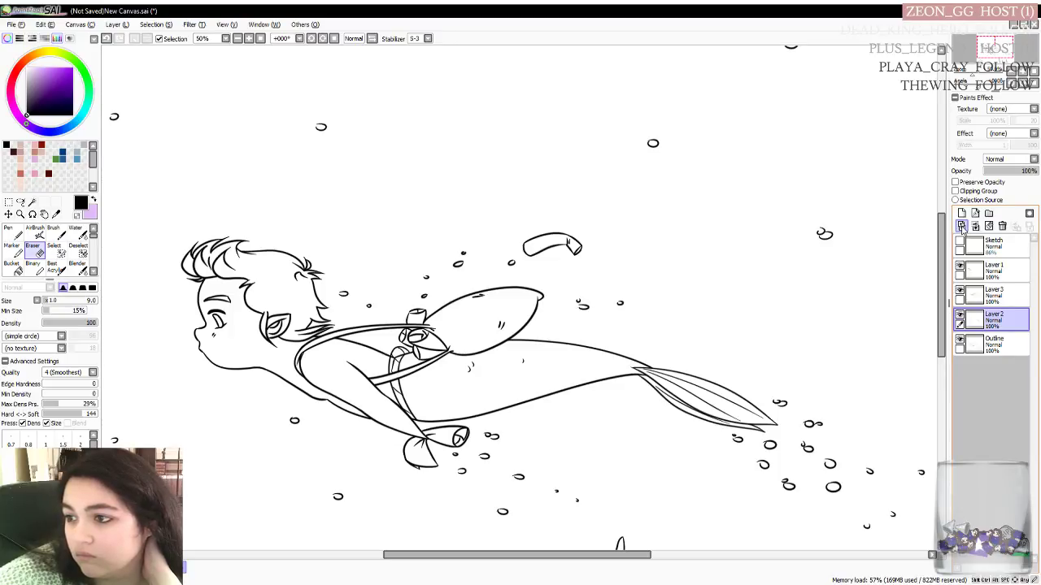
left_click(975, 226)
left_click(1004, 294)
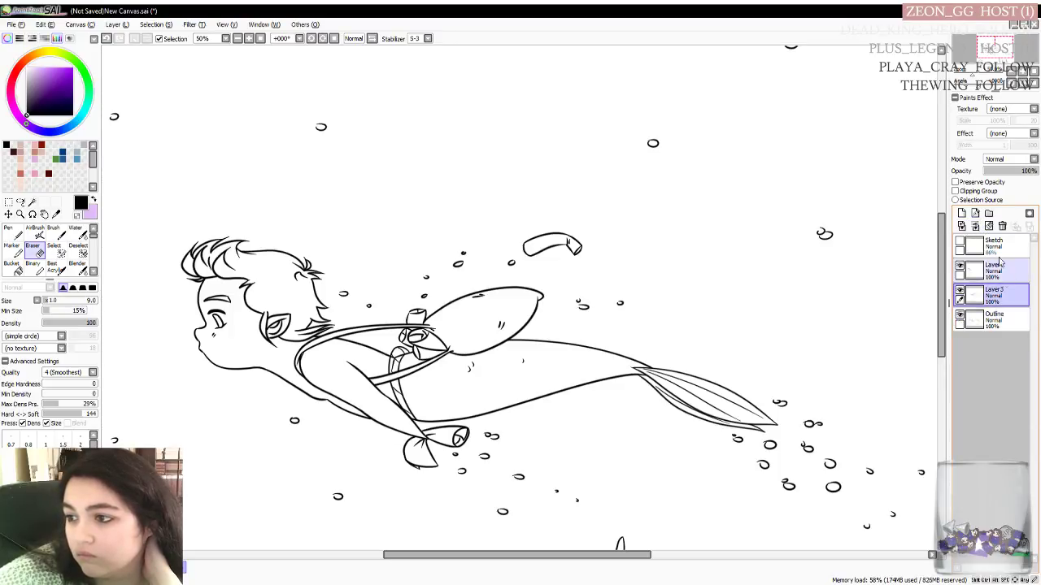
left_click(975, 226)
left_click(1001, 270)
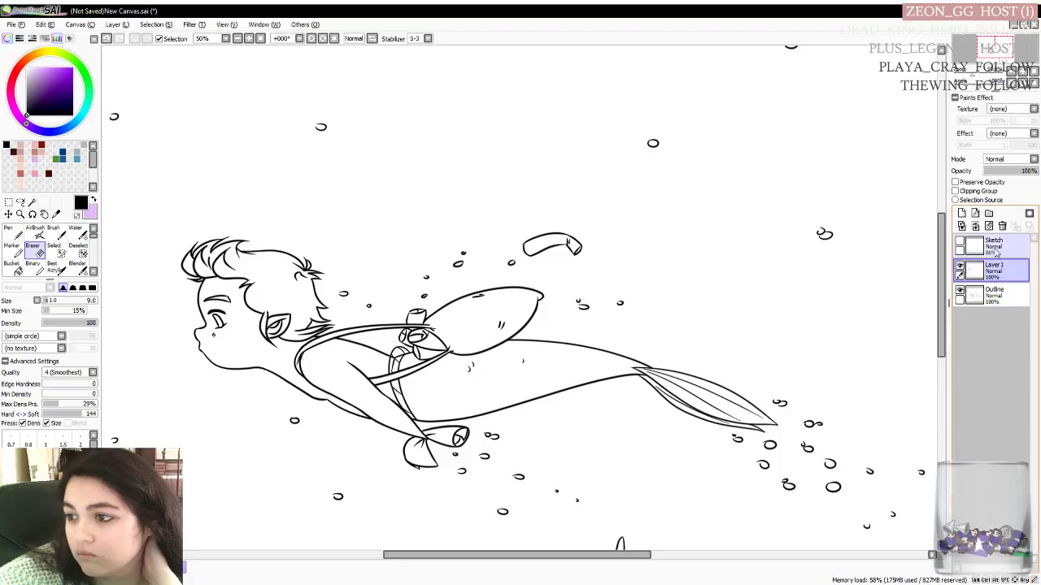
left_click(975, 226)
left_click(1009, 271)
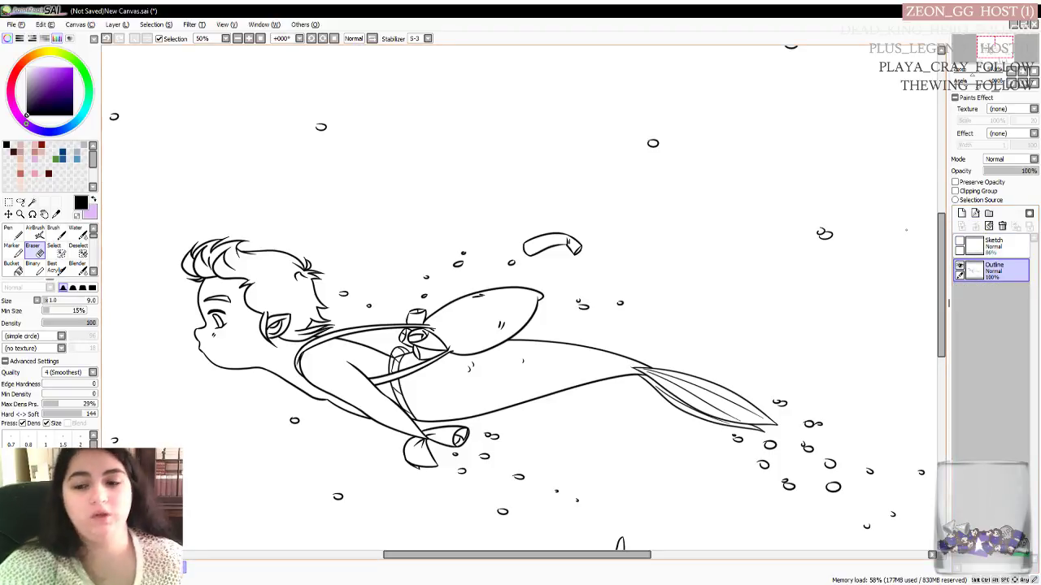
Hide the Outline layer, show the Sketch layer at 100% opacity, and make Outline the active layer
key("n")
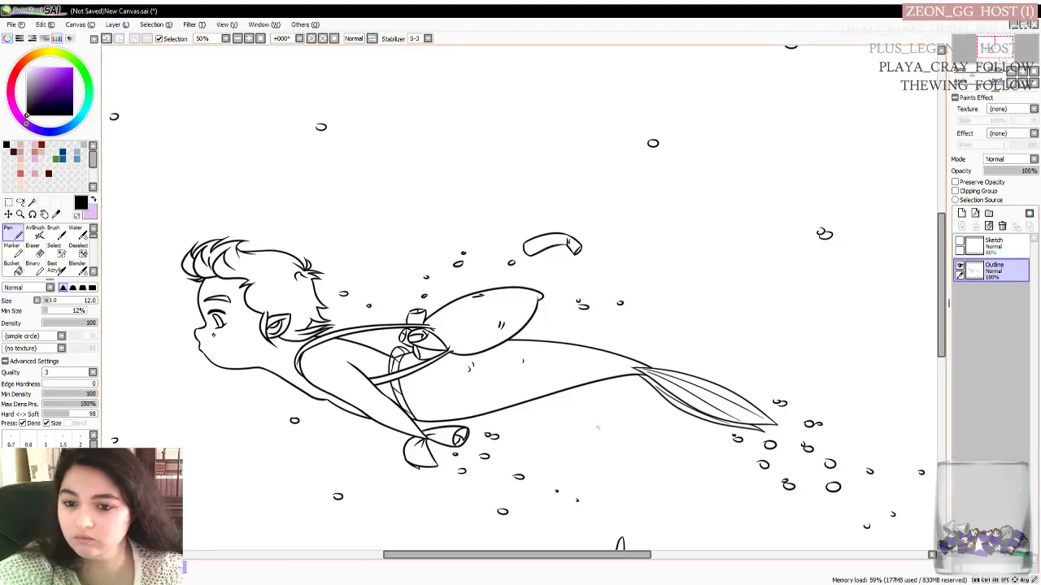
left_click(988, 244)
left_click(961, 273)
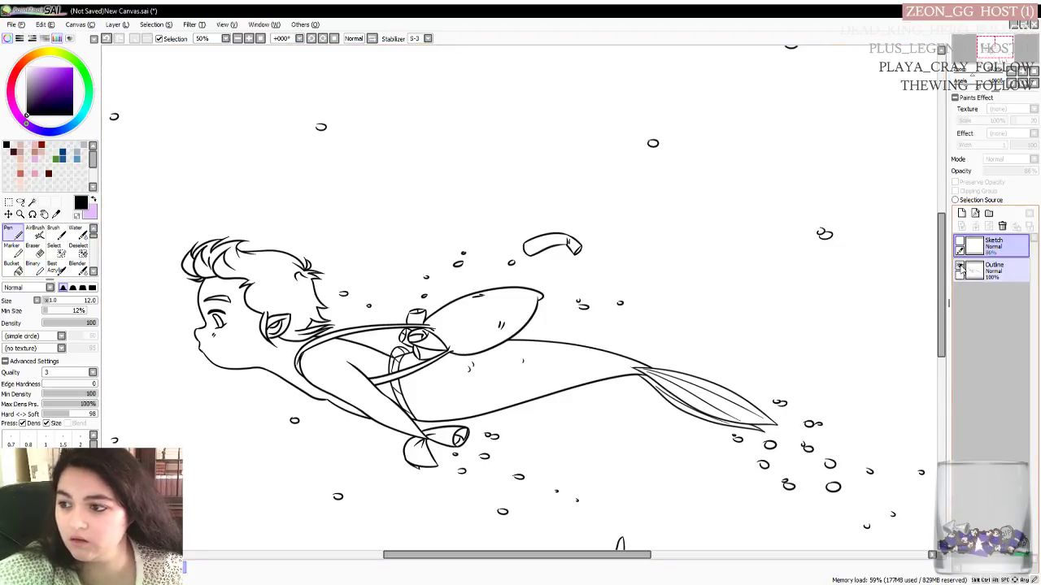
left_click(961, 245)
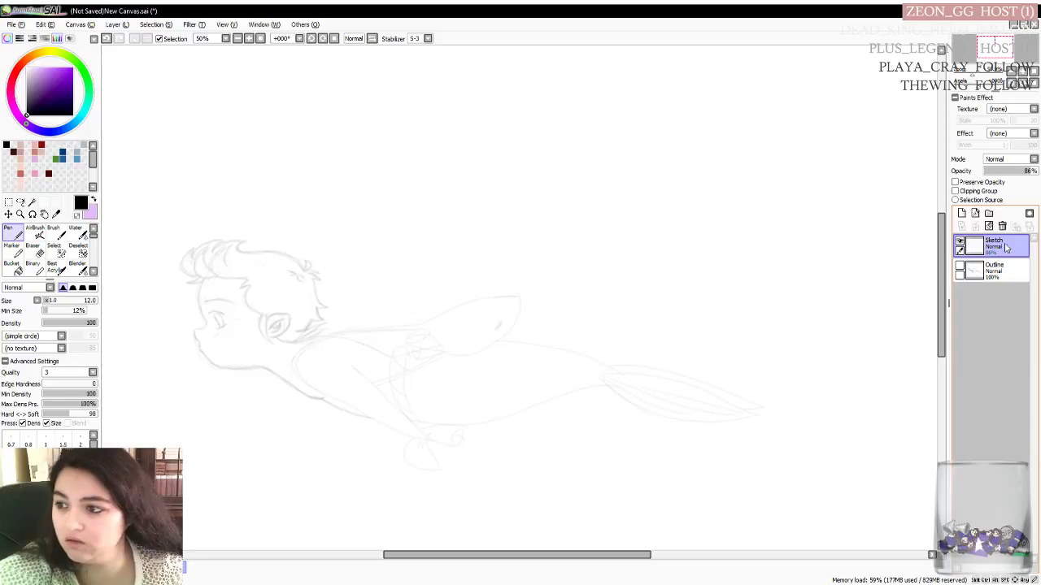
left_click_drag(1018, 171, 1038, 170)
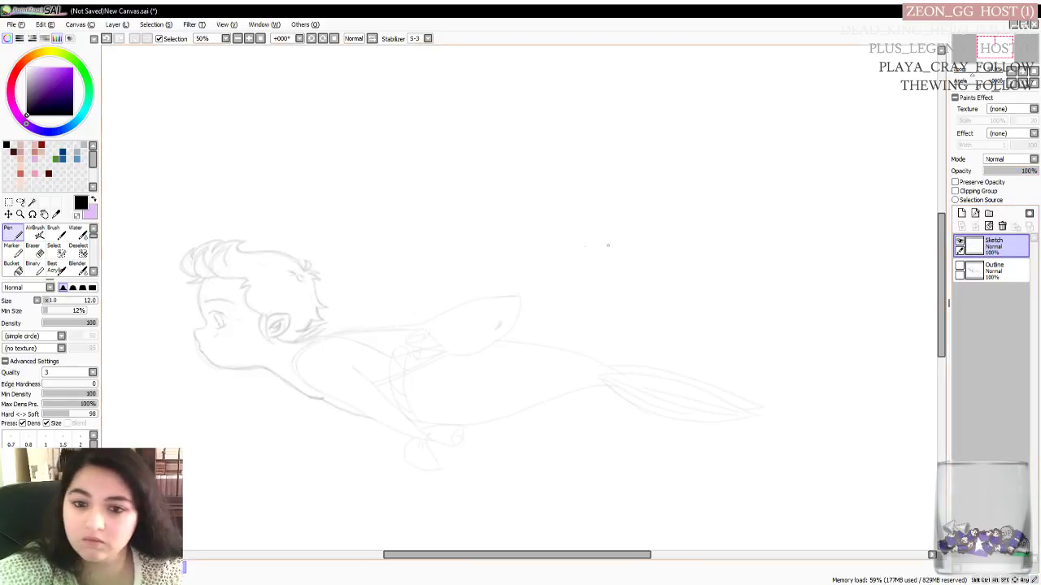
mouse_move(398, 553)
left_mouse_down()
mouse_move(391, 559)
mouse_move(428, 557)
mouse_move(399, 560)
left_mouse_up()
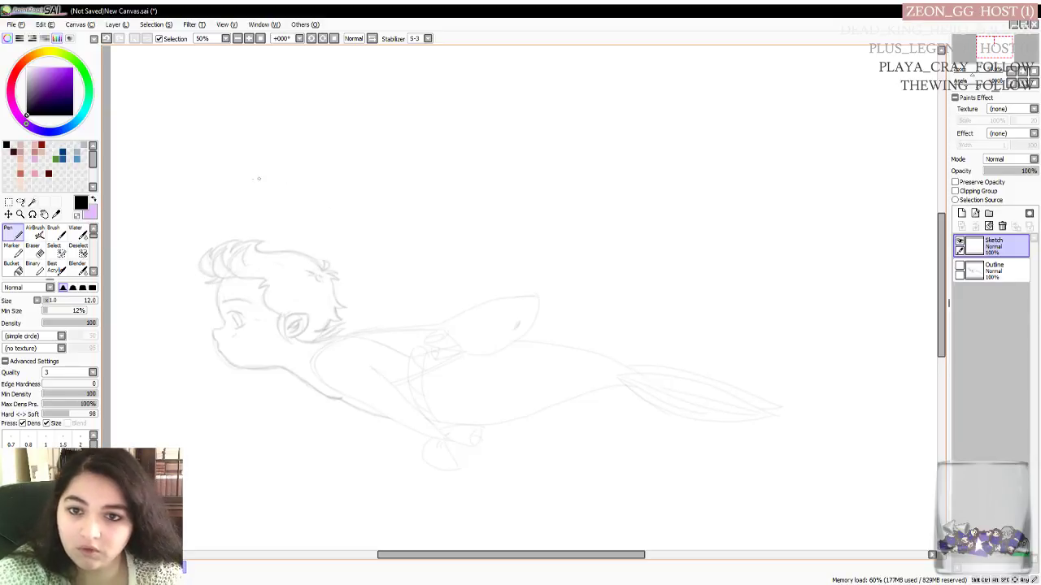
left_click(988, 270)
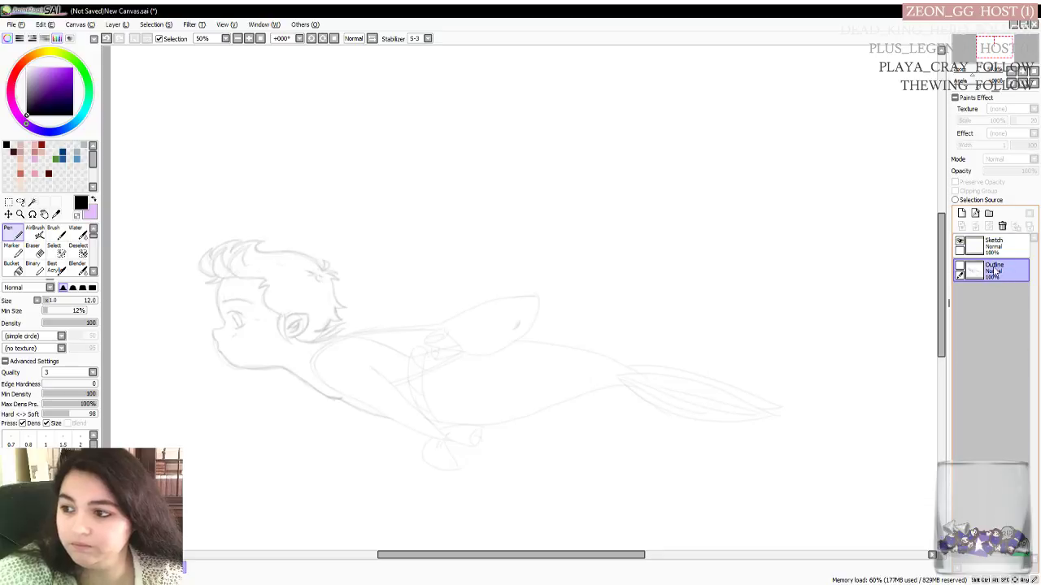
Show the Outline layer and hide the Sketch layer
left_click(960, 268)
left_click(960, 242)
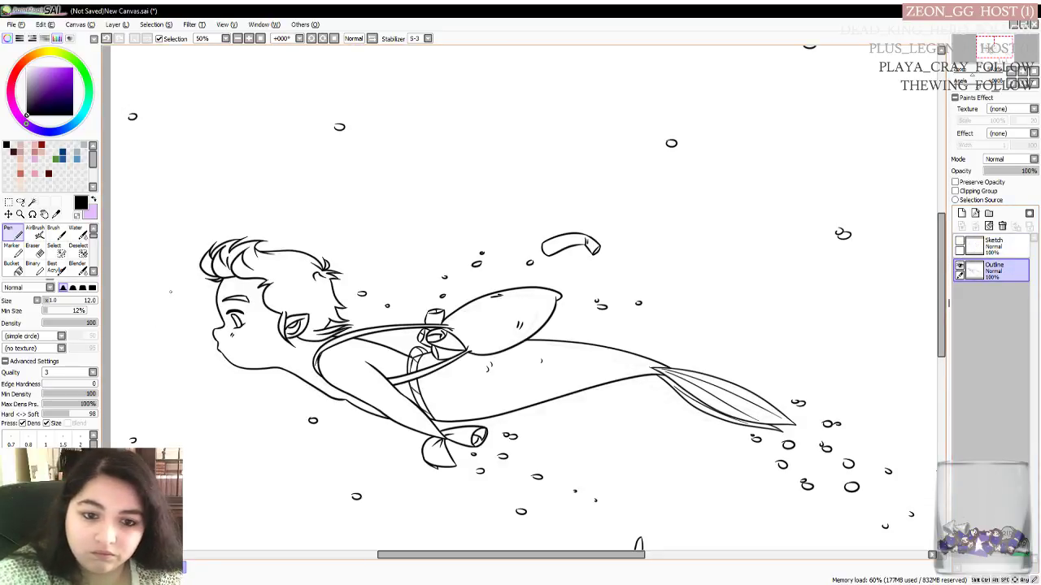
scroll(170, 292, "up", 3)
scroll(171, 287, "down", 3)
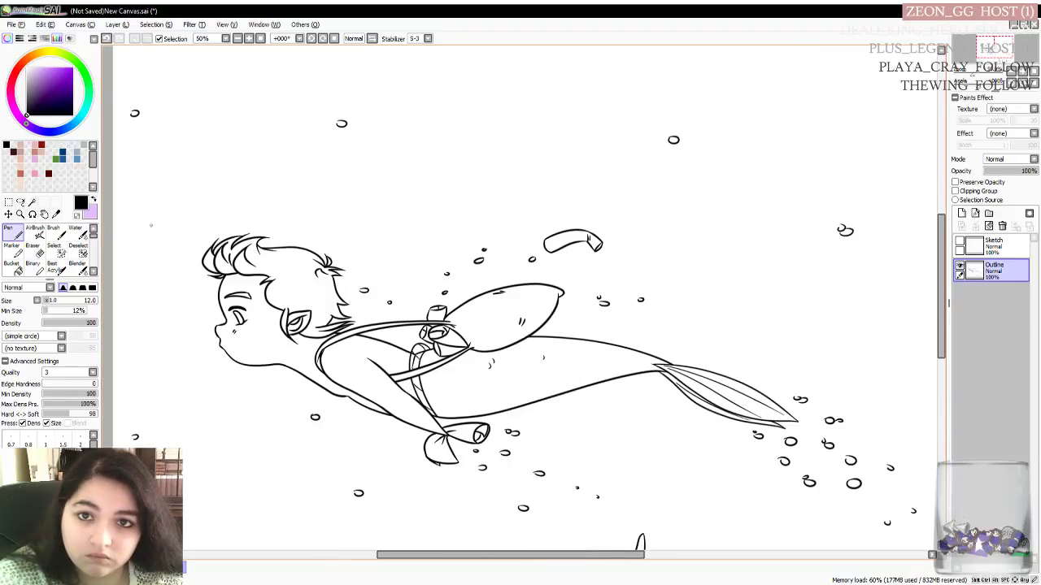
scroll(151, 224, "up", 1)
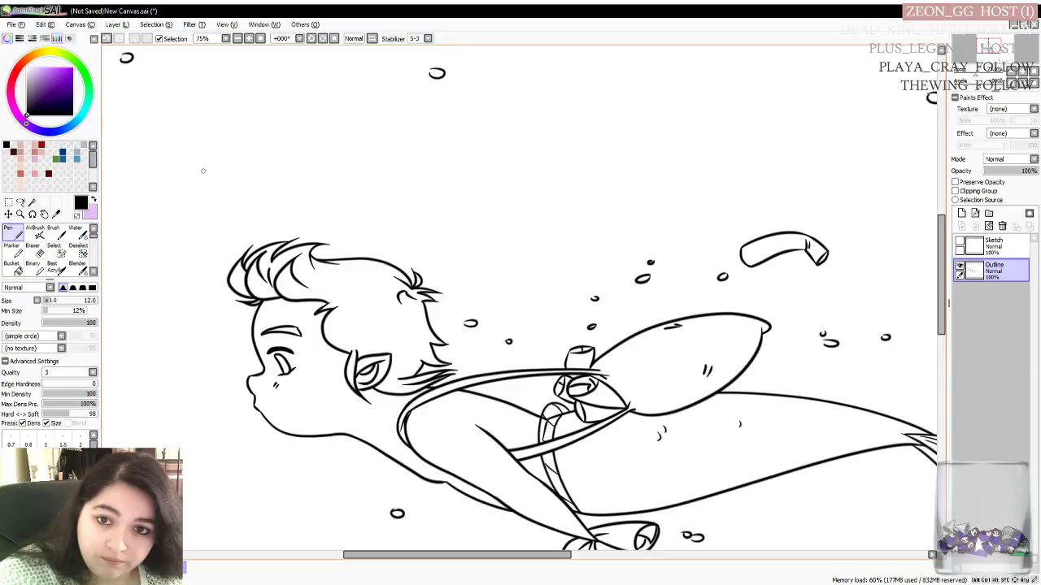
Draw a small fish's face above the character's hair, with a pointed snout, forehead line and two round eyes with dot pupils
left_click_drag(229, 188, 188, 172)
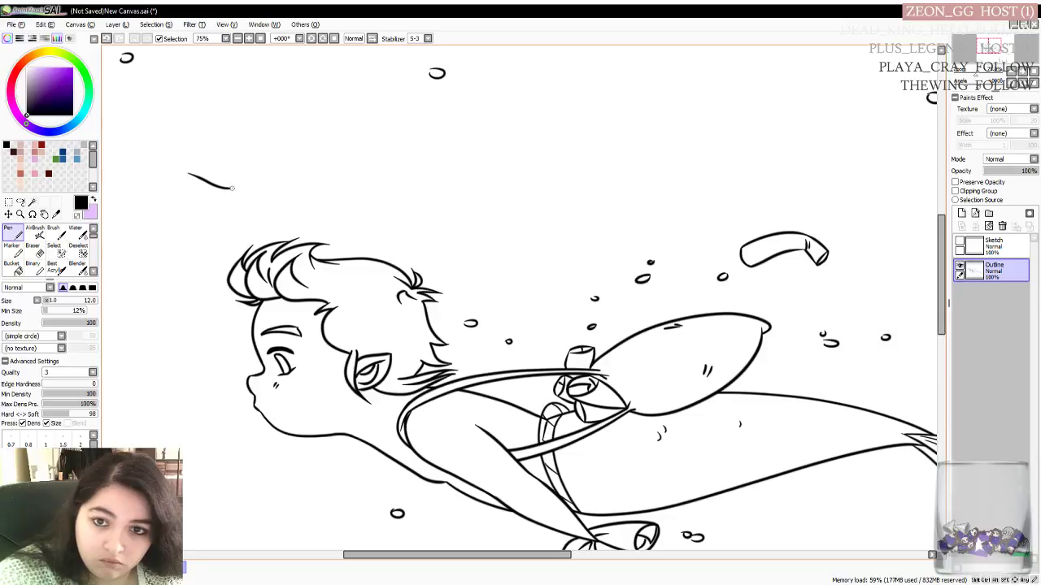
left_click_drag(234, 188, 241, 148)
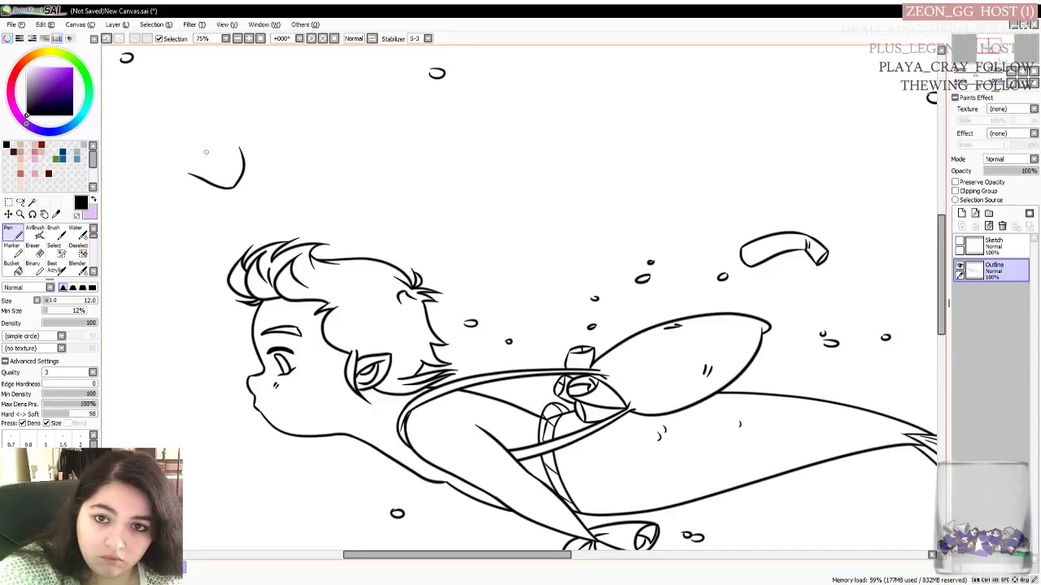
mouse_move(240, 153)
left_mouse_down()
mouse_move(249, 144)
mouse_move(239, 133)
mouse_move(209, 158)
mouse_move(196, 137)
mouse_move(201, 156)
mouse_move(205, 143)
left_mouse_up()
key("ctrl+z")
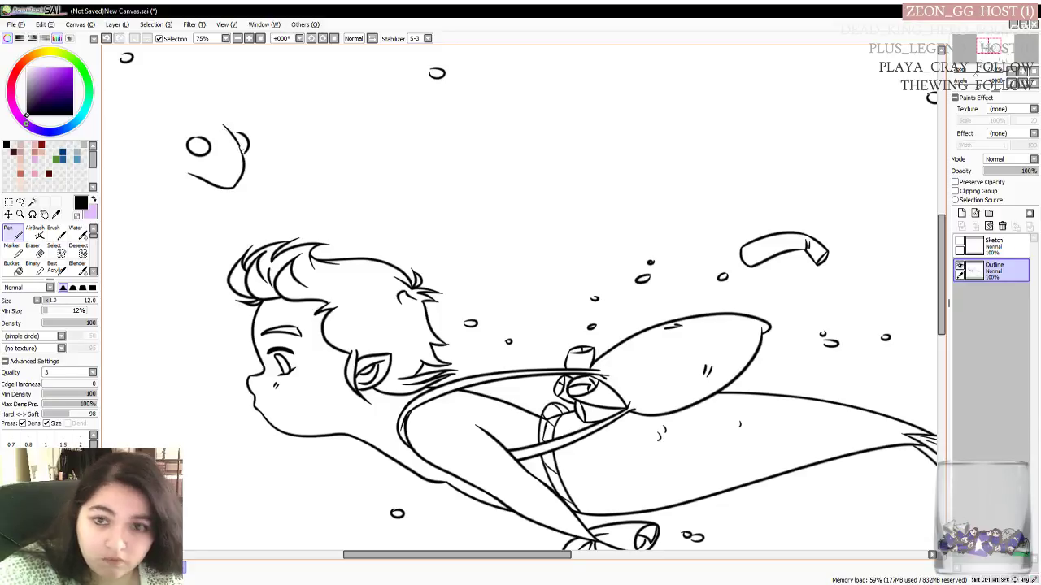
left_click_drag(237, 136, 221, 120)
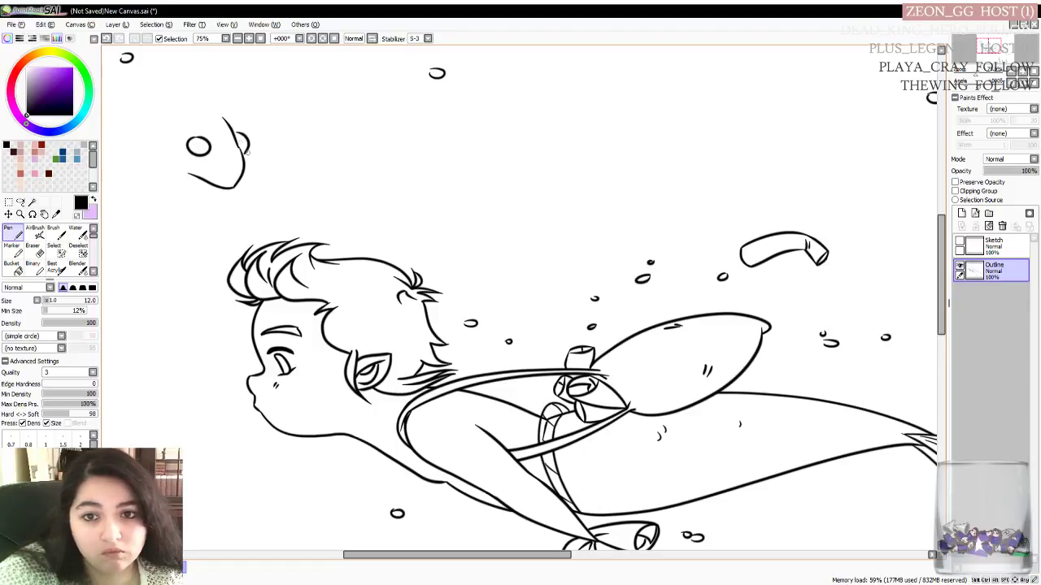
key("ctrl+z")
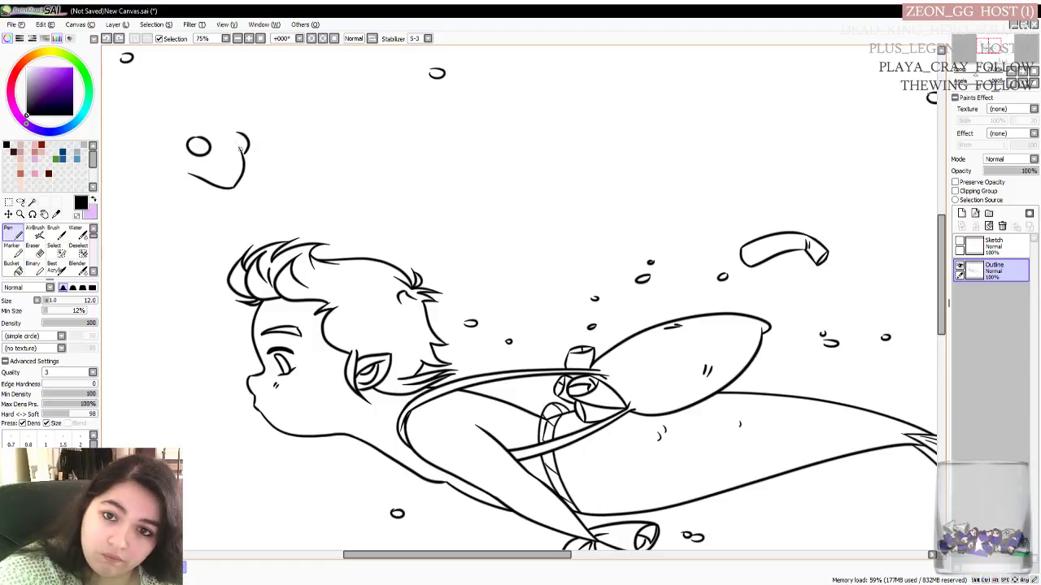
left_click_drag(234, 135, 218, 112)
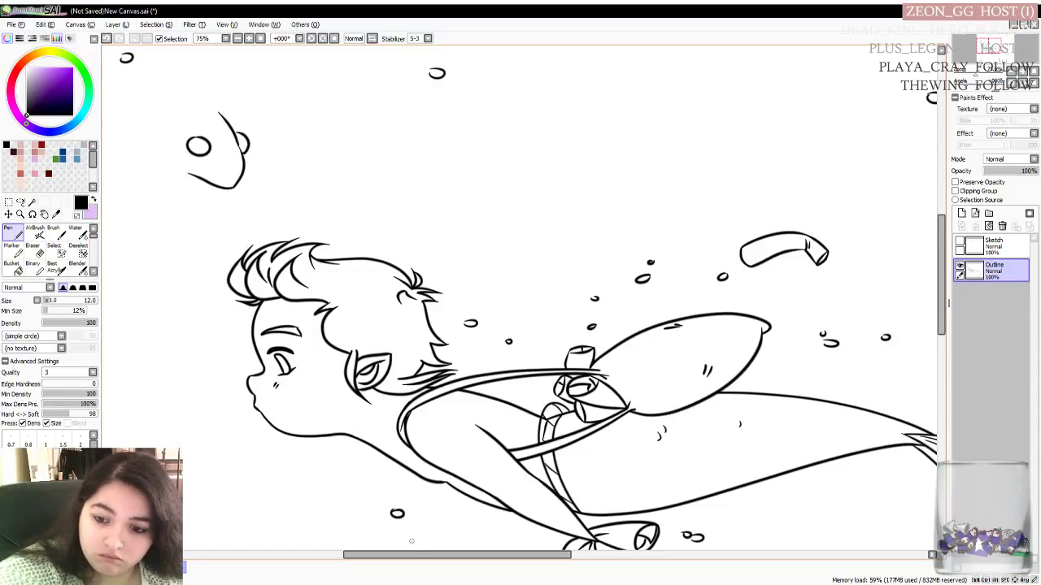
left_click_drag(414, 555, 392, 556)
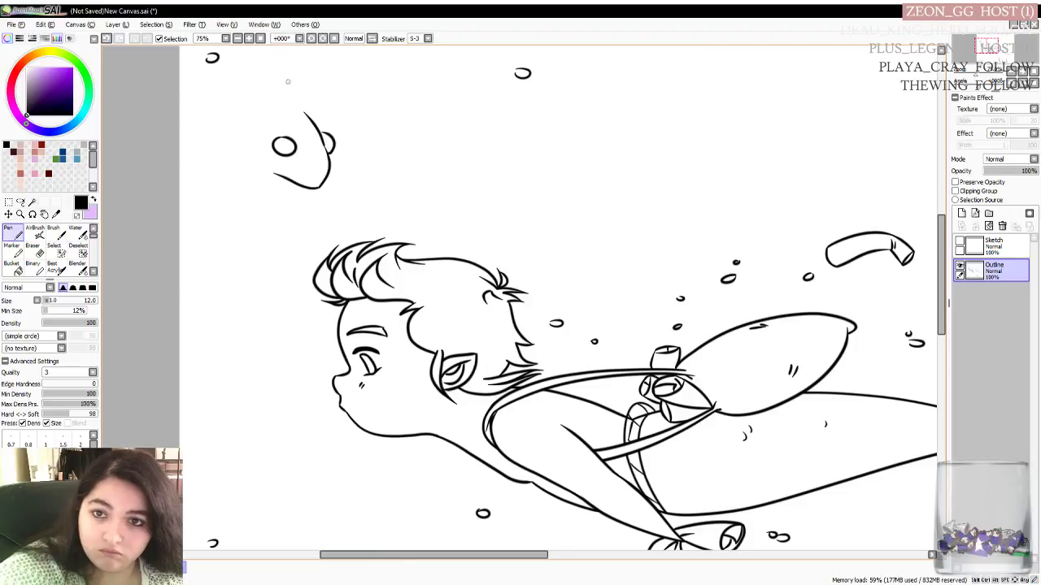
mouse_move(282, 144)
left_mouse_down()
mouse_move(329, 145)
mouse_move(283, 147)
left_mouse_up()
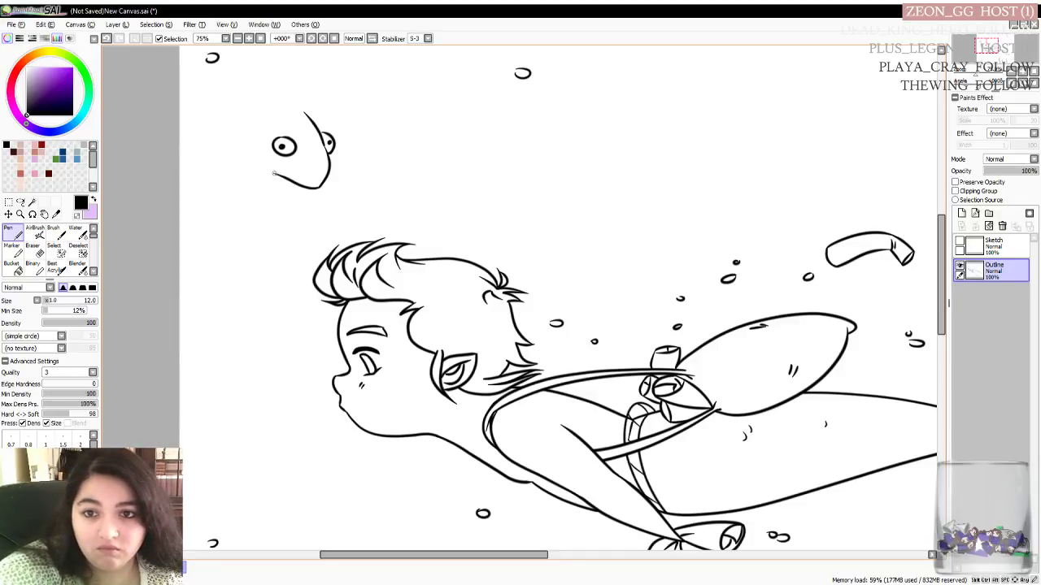
Extend the fish's jaw into a curved cheek line and draw the dorsal fin's front edge and curved base
left_click_drag(273, 172, 244, 153)
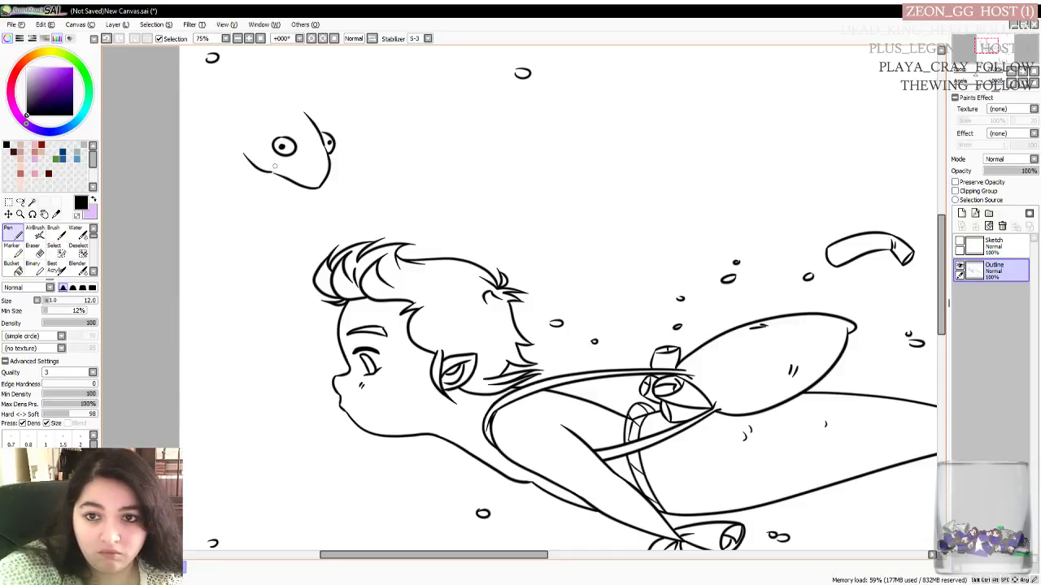
key("ctrl+z")
left_click_drag(277, 175, 248, 140)
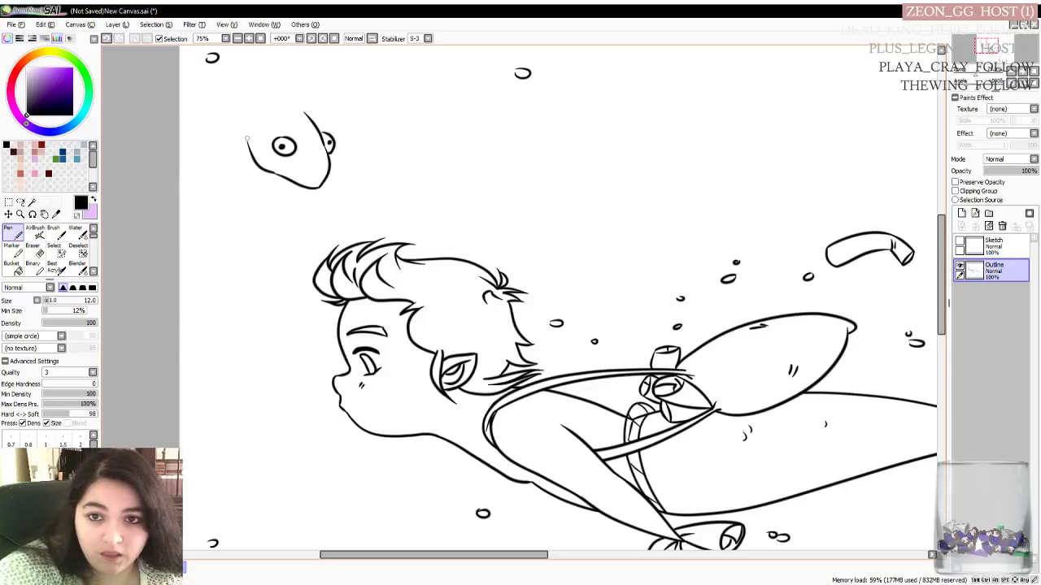
left_click_drag(303, 114, 261, 61)
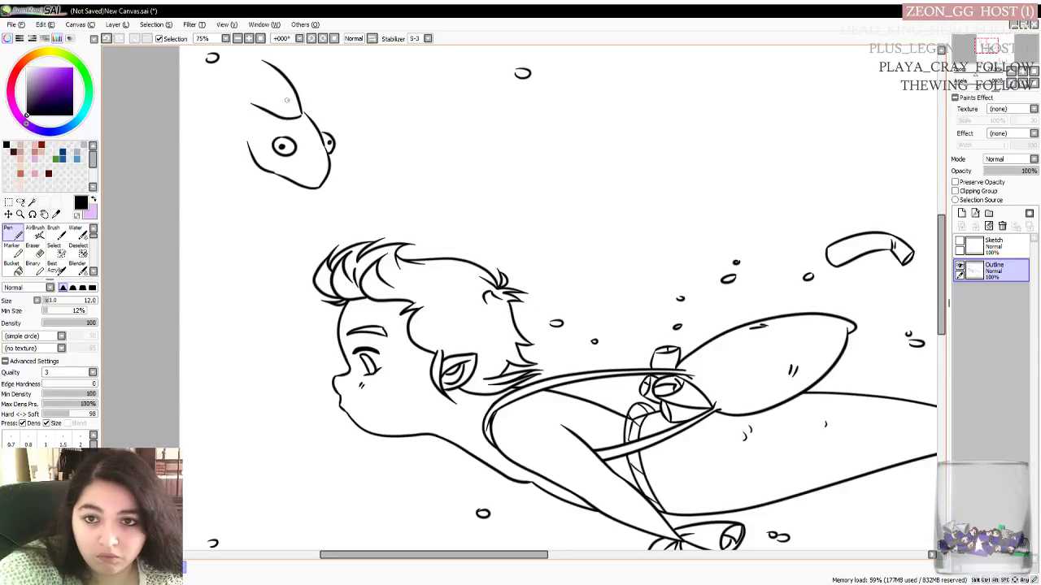
left_click_drag(303, 118, 254, 101)
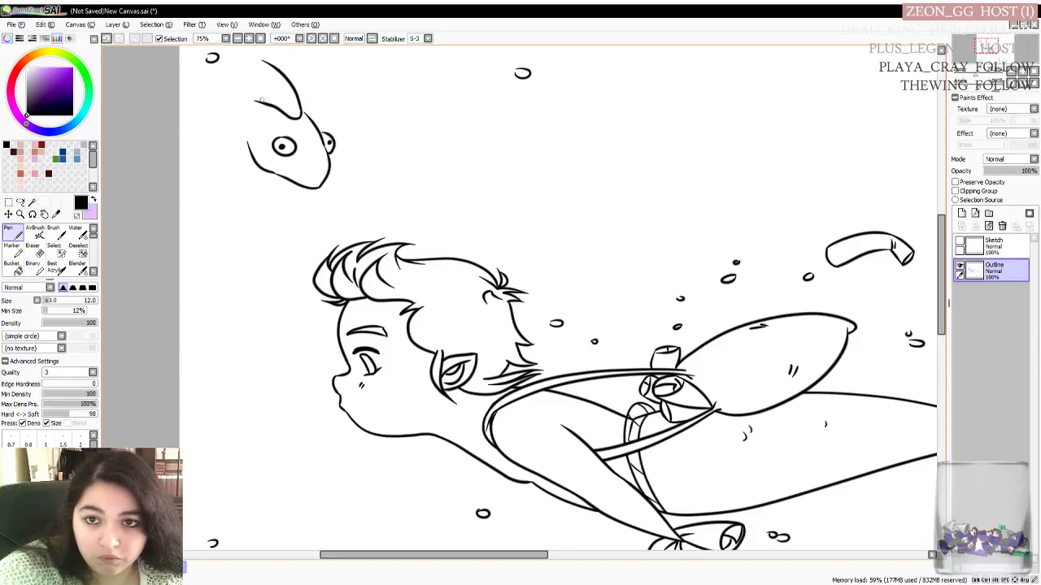
mouse_move(257, 59)
left_mouse_down()
mouse_move(259, 97)
mouse_move(249, 101)
left_mouse_up()
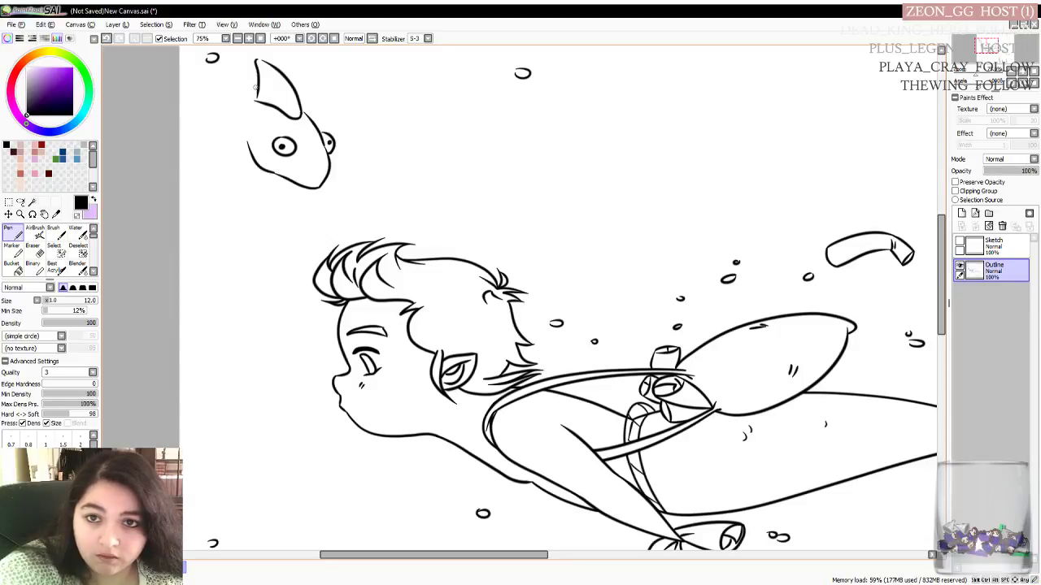
key("ctrl+z")
left_click_drag(261, 60, 256, 59)
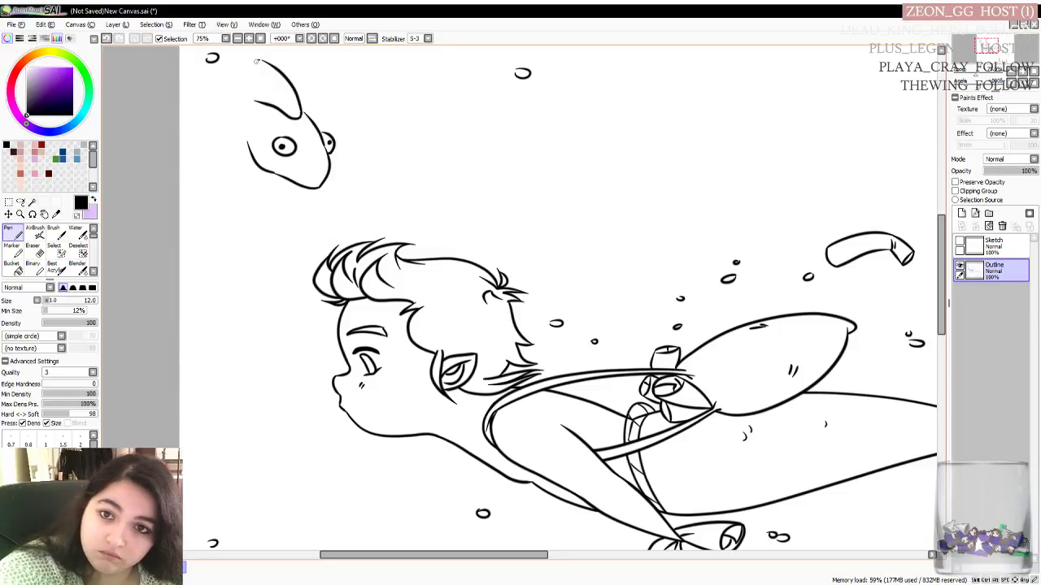
left_click_drag(254, 98, 260, 57)
key("ctrl+z")
mouse_move(253, 101)
left_mouse_down()
mouse_move(252, 57)
mouse_move(256, 80)
mouse_move(279, 88)
mouse_move(274, 74)
mouse_move(298, 116)
left_mouse_up()
key("ctrl+z")
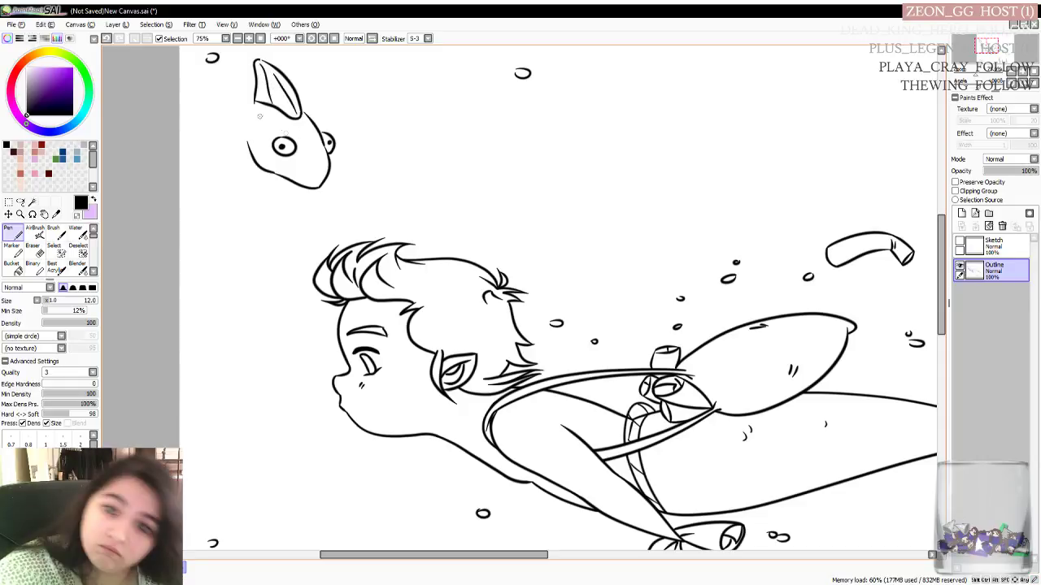
key("ctrl+z")
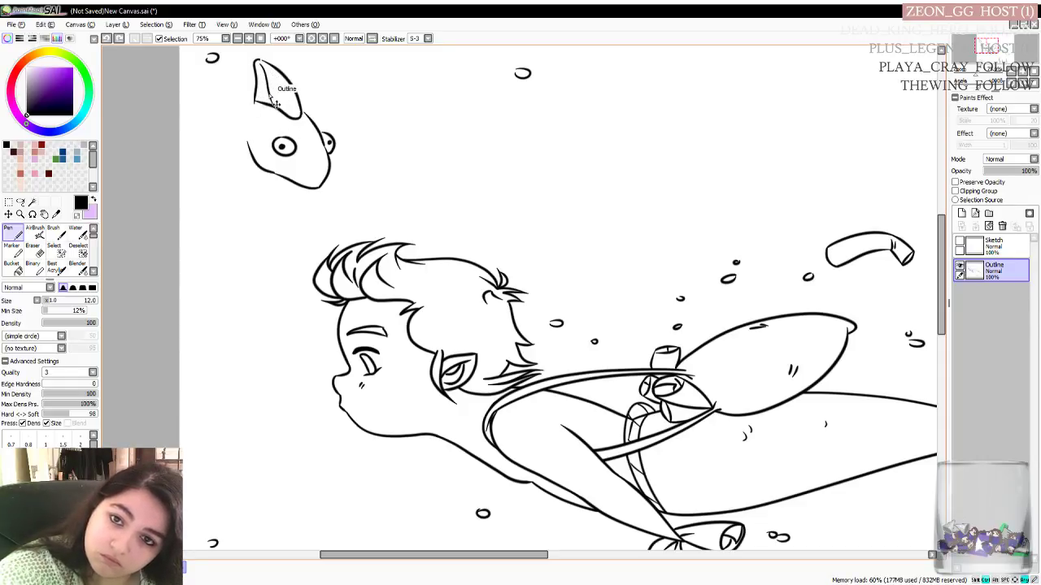
key("ctrl+z")
key("ctrl+z")
left_click_drag(260, 58, 314, 129)
key("ctrl+z")
key("ctrl+z")
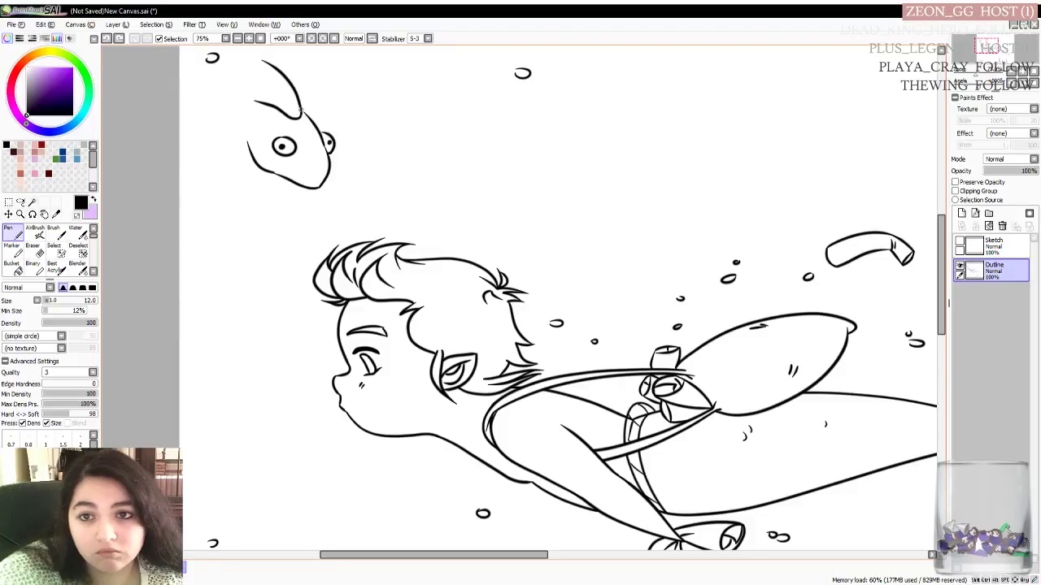
Draw the fish's lower jaw as a thin curve beneath the mouth line
mouse_move(330, 168)
left_mouse_down()
mouse_move(313, 193)
mouse_move(268, 173)
left_mouse_up()
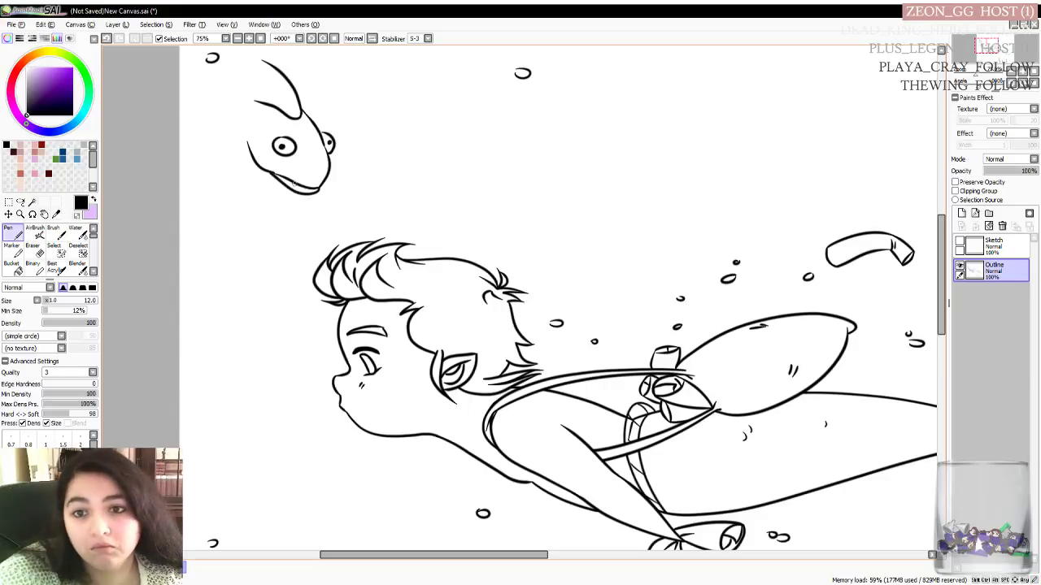
key("ctrl+z")
mouse_move(325, 182)
left_mouse_down()
mouse_move(300, 193)
mouse_move(262, 170)
left_mouse_up()
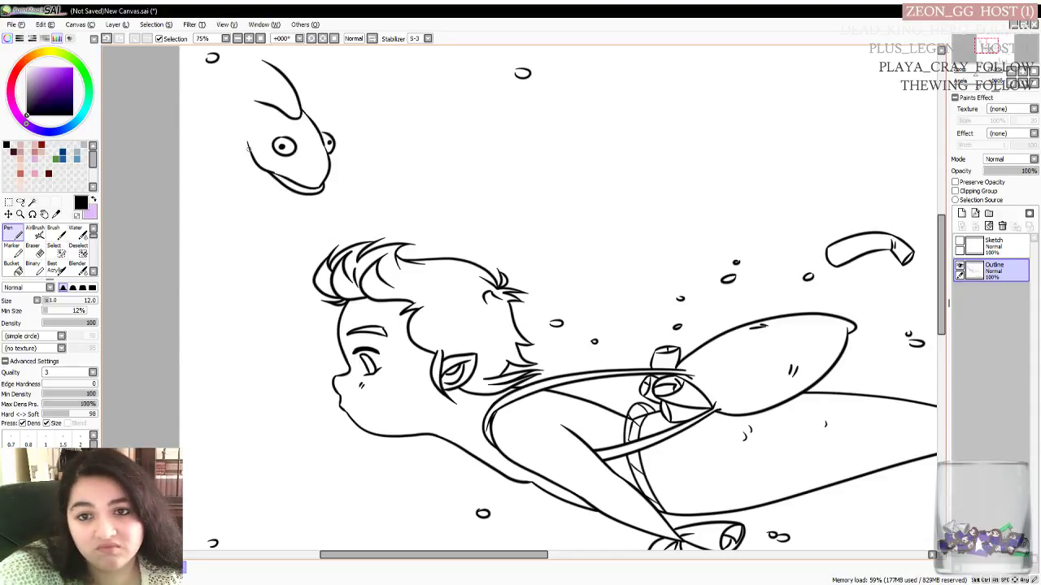
Draw the fish's back and belly lines tapering to a point at the canvas's left edge
left_click_drag(248, 149, 211, 121)
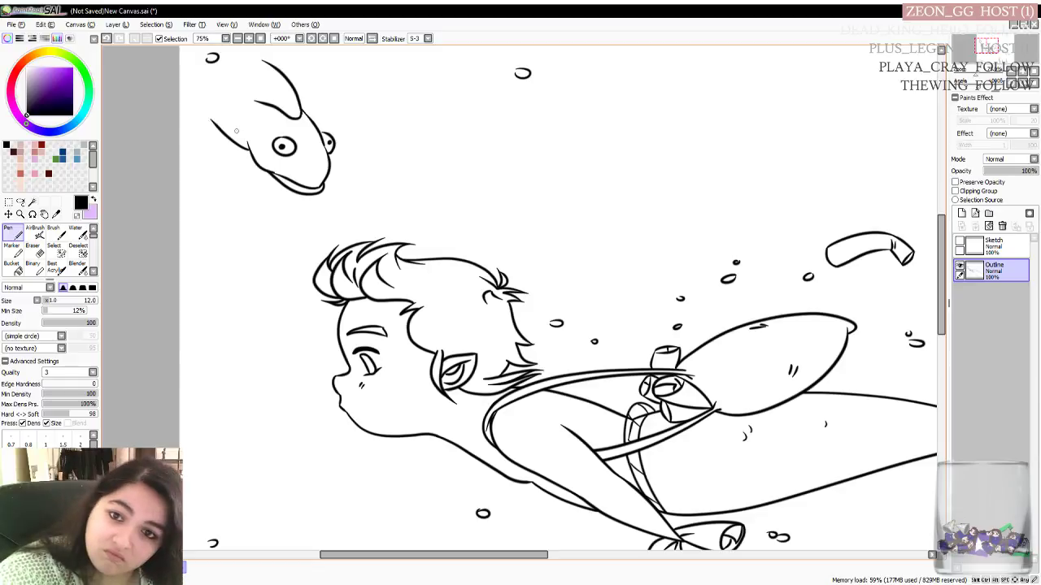
key("ctrl+z")
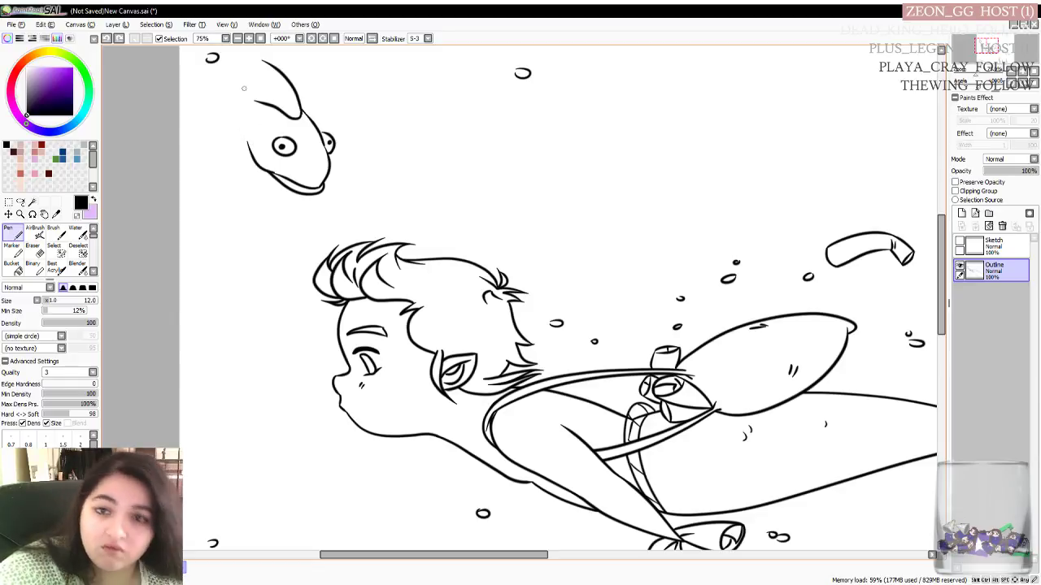
left_click_drag(257, 101, 181, 97)
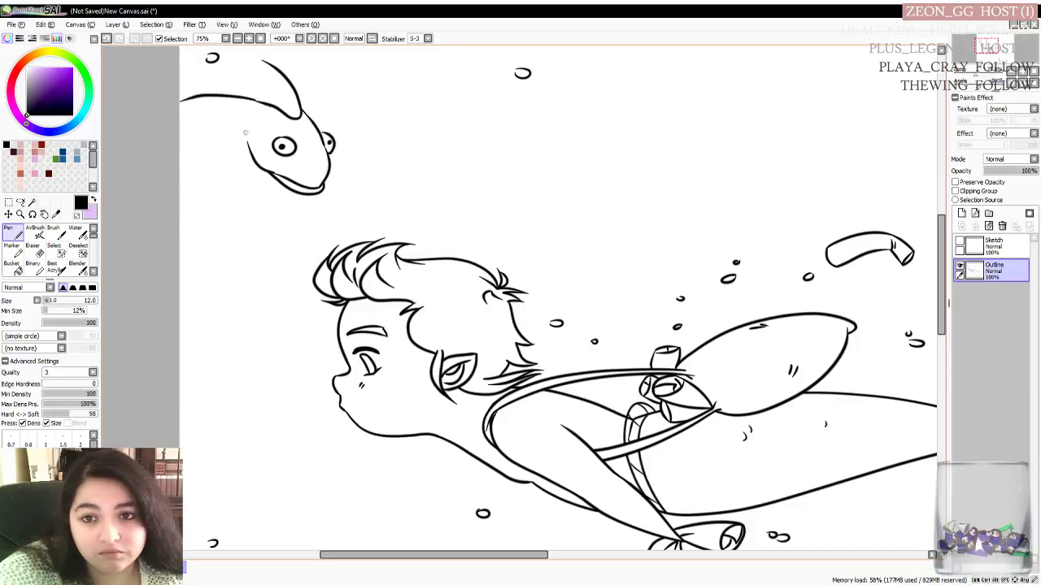
left_click_drag(180, 105, 249, 143)
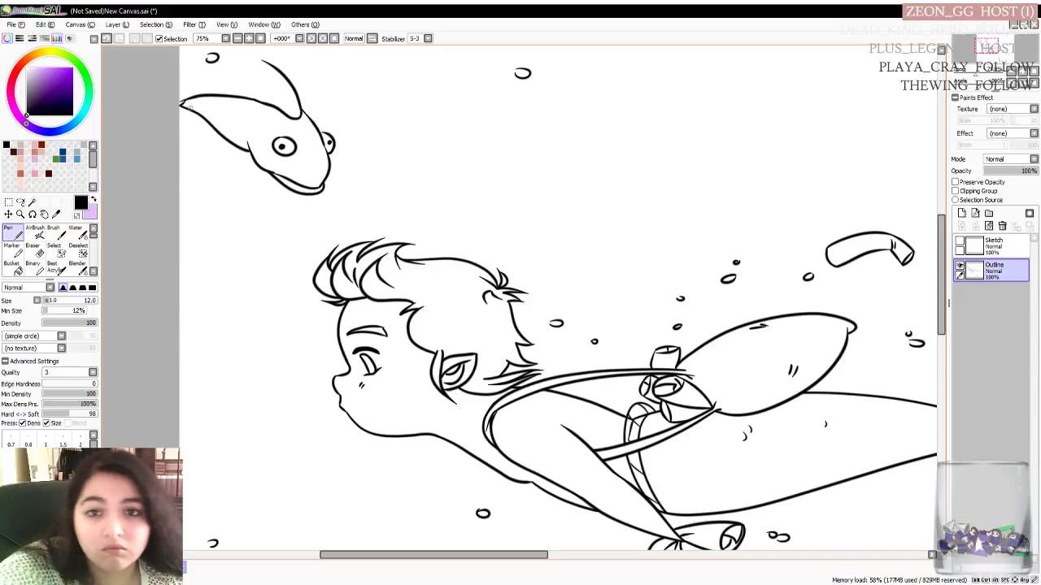
Draw the lower lobe of the fish's tail fin, running off the canvas edge
mouse_move(190, 109)
left_mouse_down()
mouse_move(182, 119)
mouse_move(204, 151)
mouse_move(180, 136)
left_mouse_up()
key("ctrl+z")
key("ctrl+z")
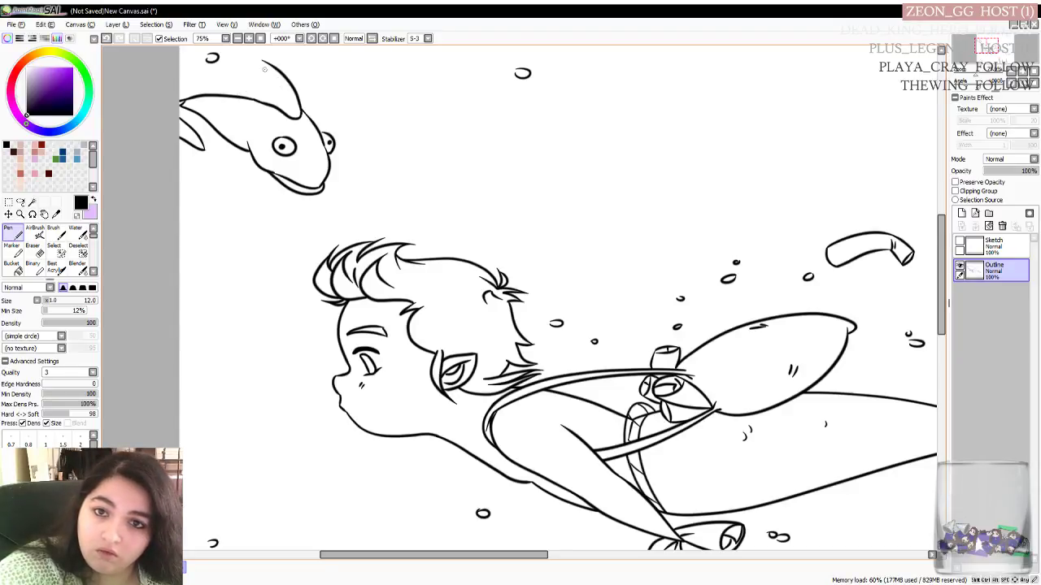
Close the dorsal fin with a curved back edge and add two fin rays running down from its tip
left_click_drag(260, 59, 252, 96)
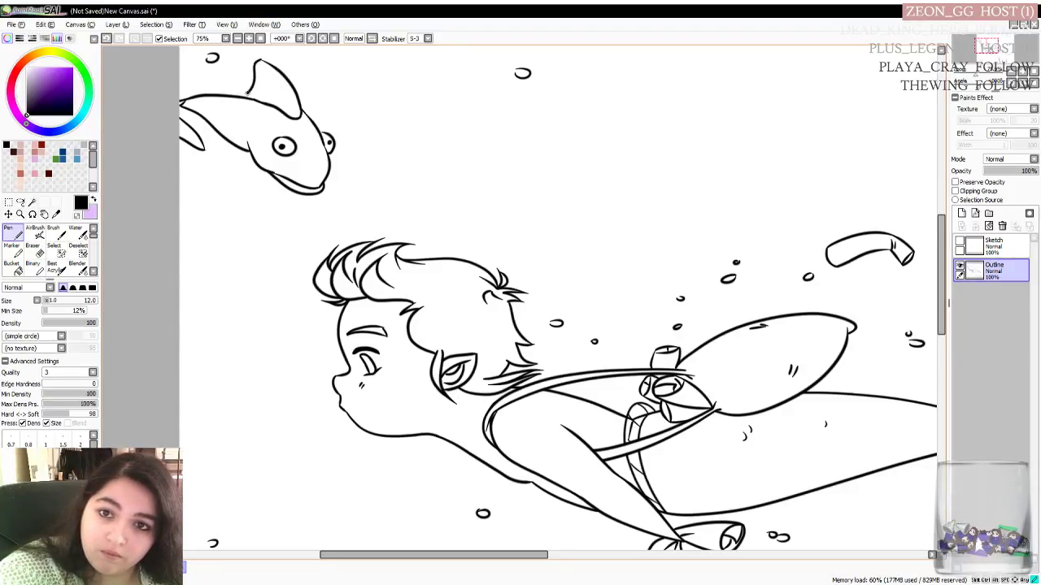
left_click_drag(260, 61, 257, 97)
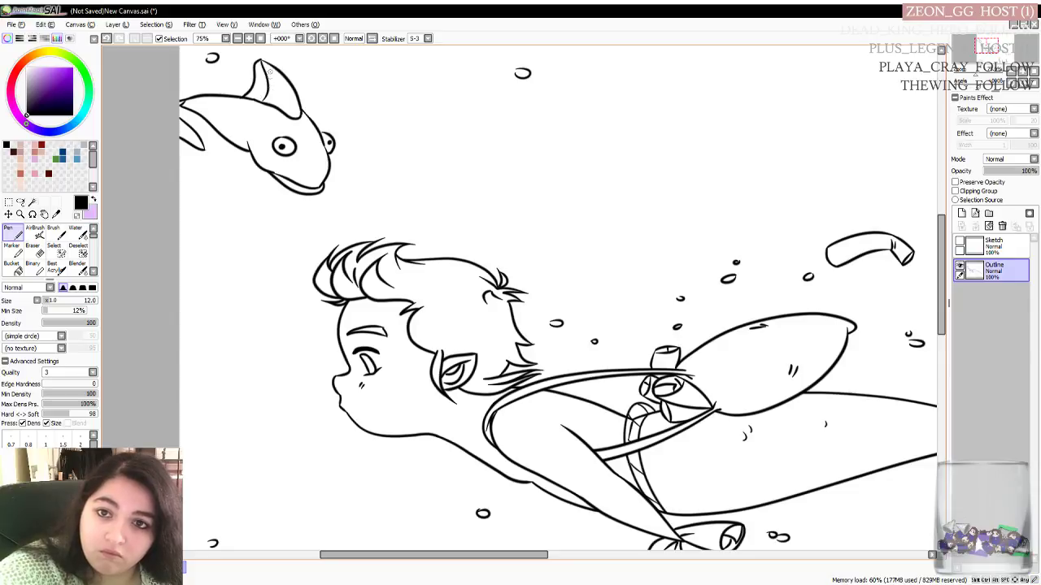
left_click_drag(262, 60, 298, 110)
key("ctrl+z")
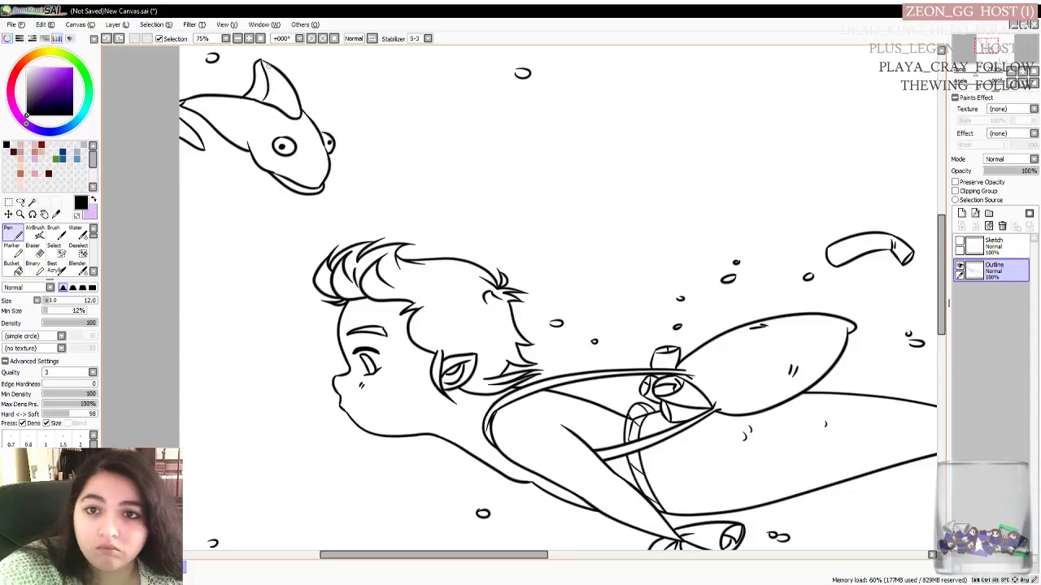
left_click_drag(260, 59, 294, 117)
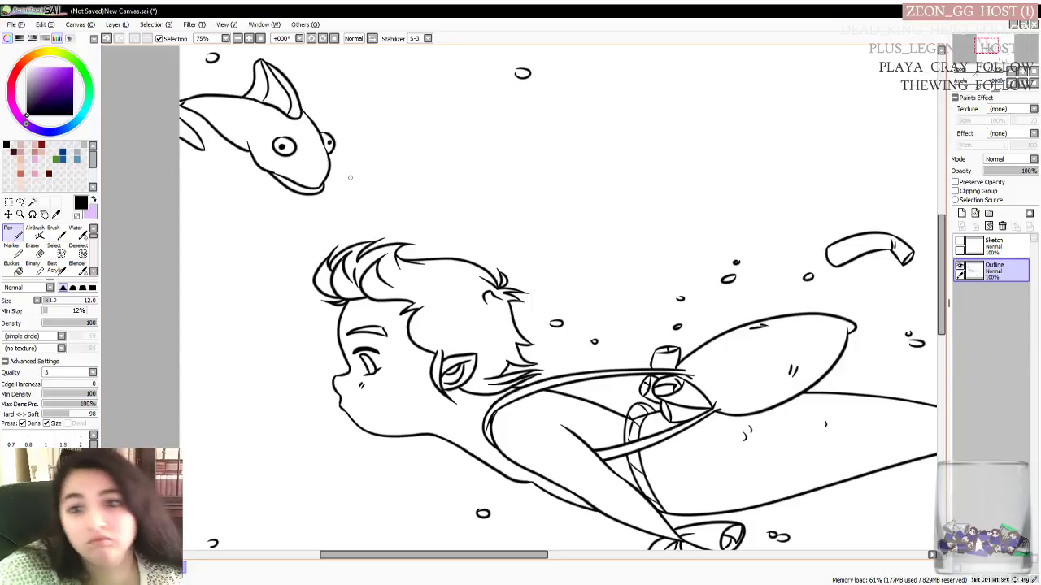
Add curved gill marks behind the fish's near eye and draw a narrow pointed fin with an inner line beneath its belly
left_click_drag(328, 142, 329, 172)
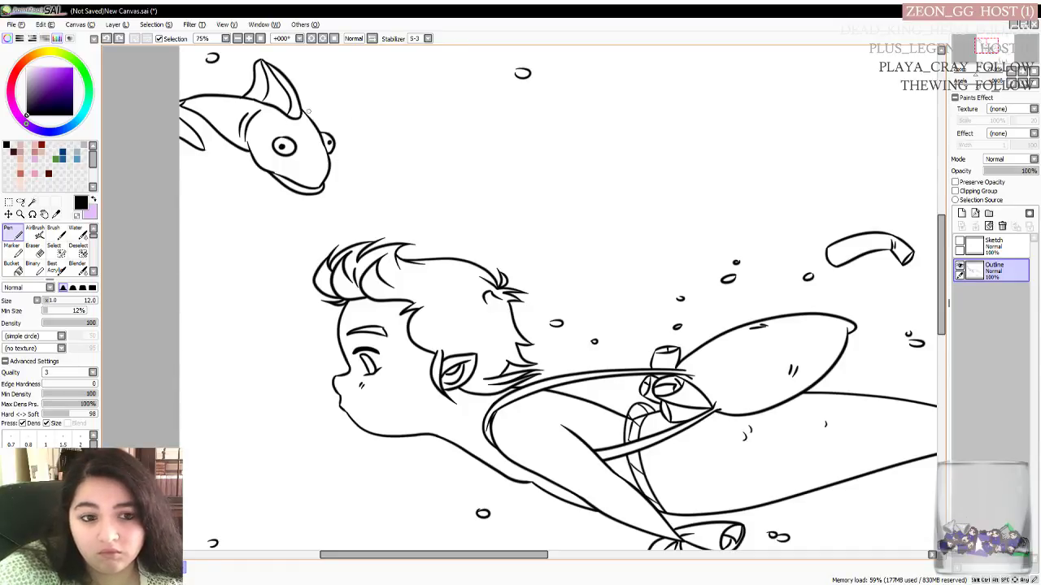
mouse_move(238, 150)
left_mouse_down()
mouse_move(188, 172)
mouse_move(212, 152)
left_mouse_up()
key("ctrl+z")
mouse_move(187, 173)
left_mouse_down()
mouse_move(238, 146)
mouse_move(248, 160)
mouse_move(194, 167)
mouse_move(243, 140)
left_mouse_up()
key("ctrl+z")
key("ctrl+z")
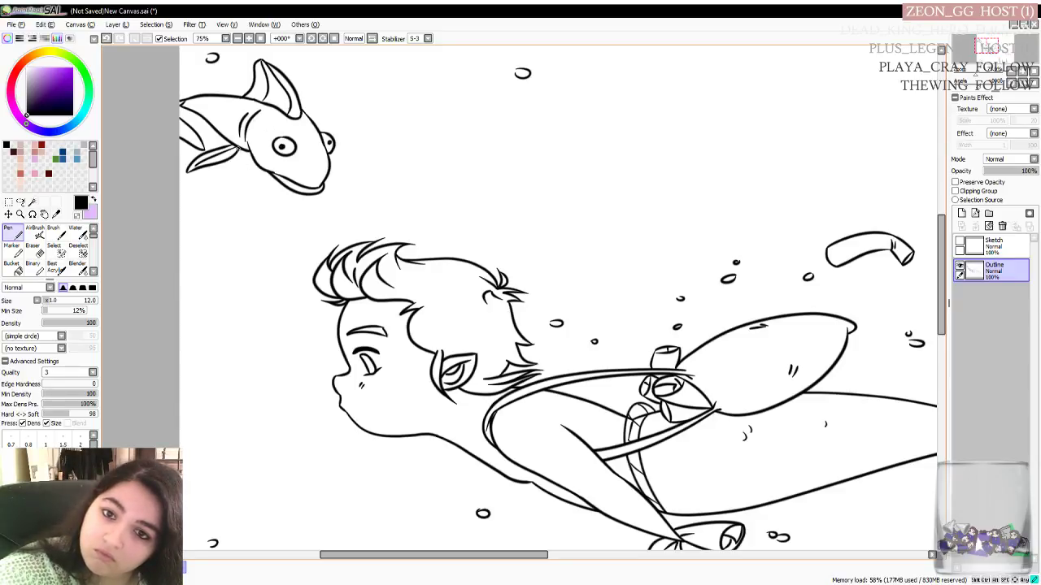
left_click_drag(317, 128, 363, 124)
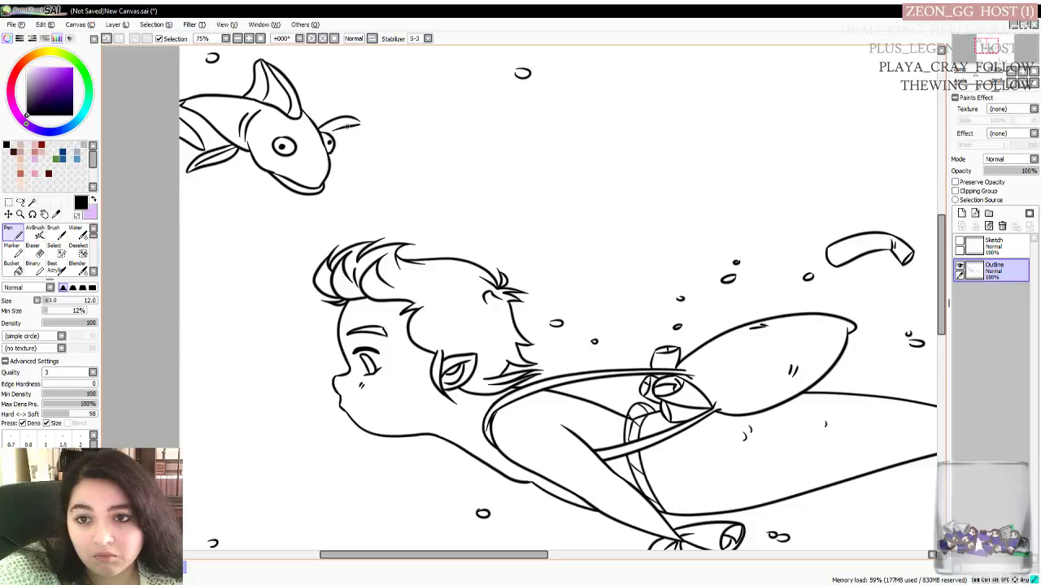
key("ctrl+z")
mouse_move(356, 123)
left_mouse_down()
mouse_move(332, 132)
mouse_move(359, 121)
left_mouse_up()
key("ctrl+z")
key("ctrl+z")
key("ctrl+z")
key("ctrl+z")
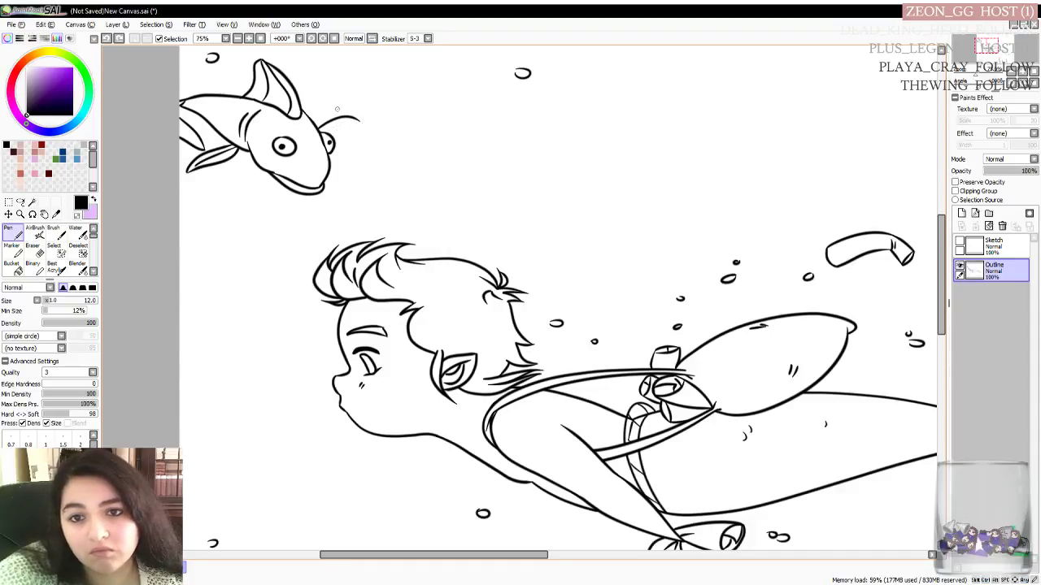
left_click_drag(338, 109, 312, 120)
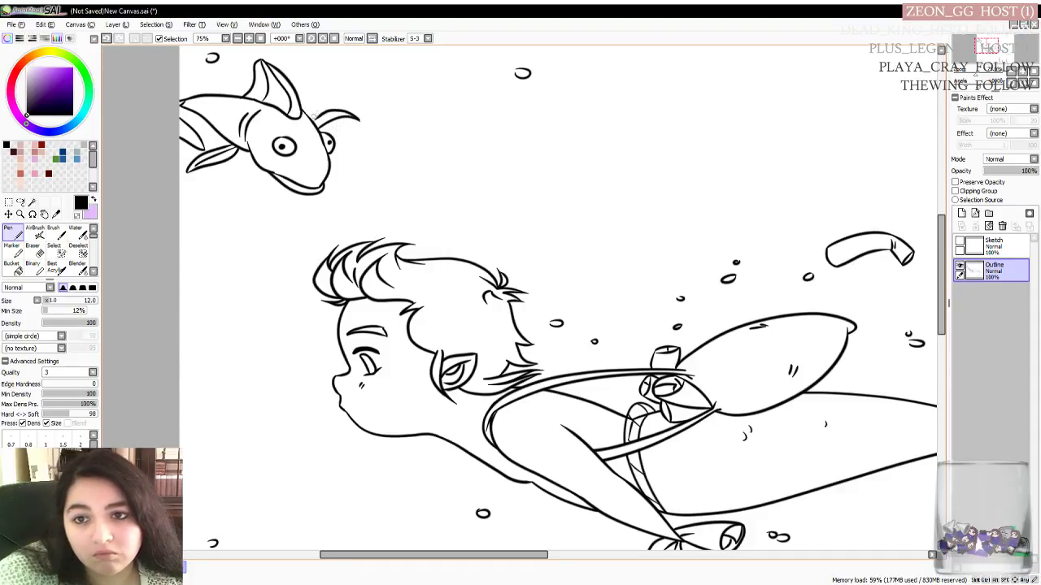
key("ctrl+z")
key("ctrl+y")
key("ctrl+z")
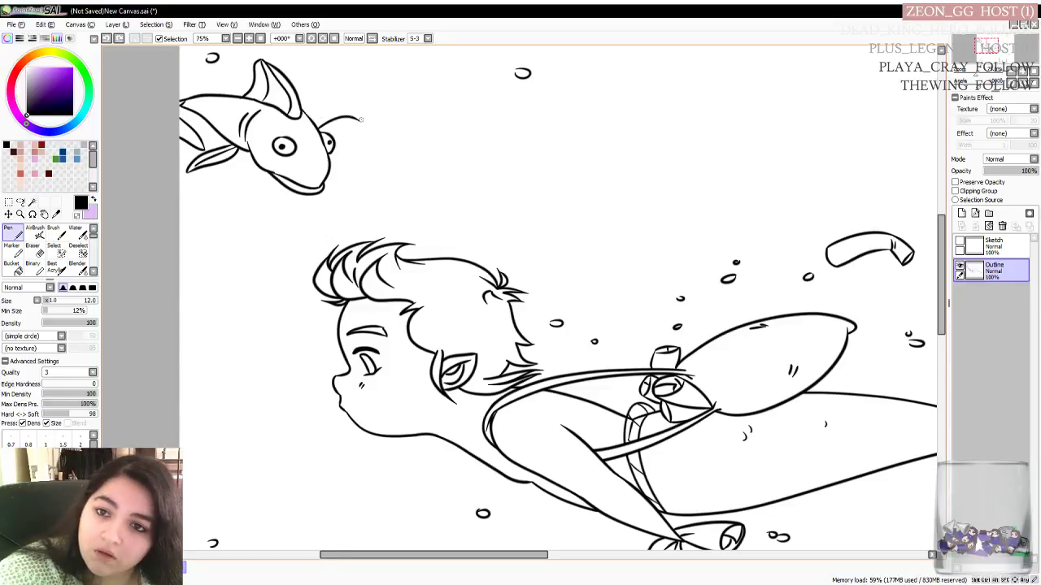
key("ctrl+y")
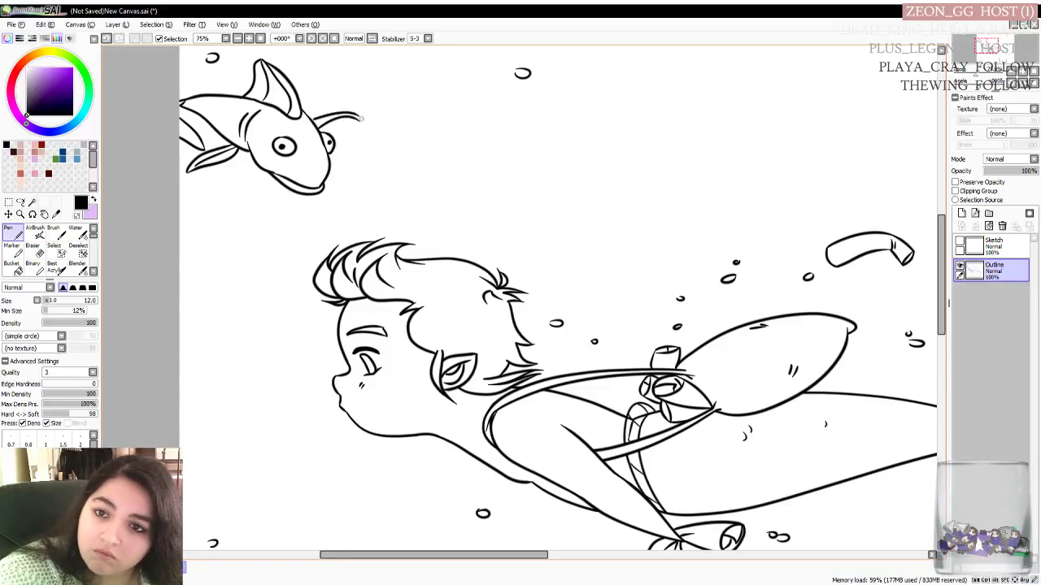
key("ctrl+z")
key("ctrl+y")
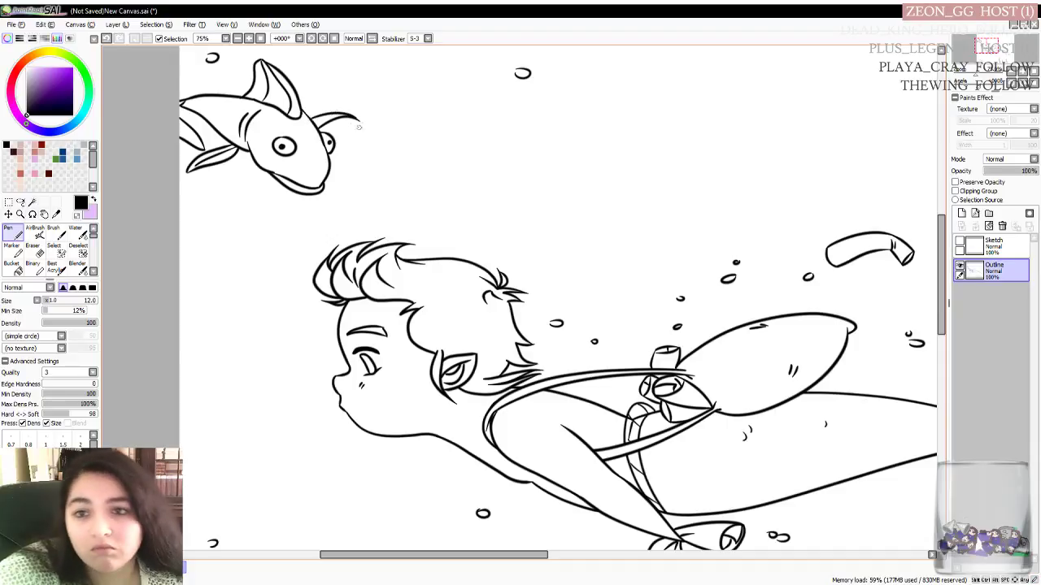
left_click_drag(349, 116, 361, 123)
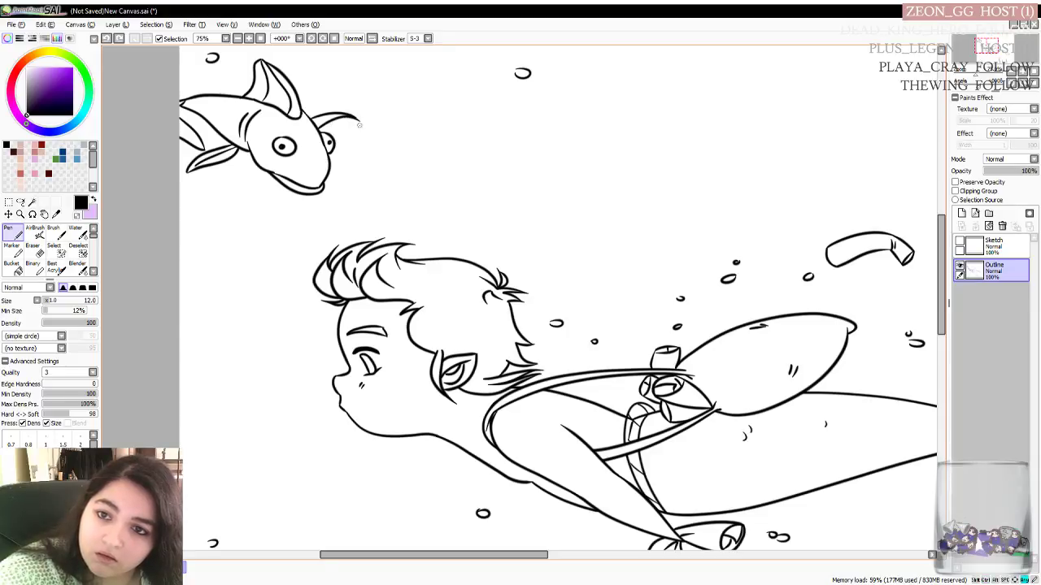
key("ctrl+z")
key("ctrl+z")
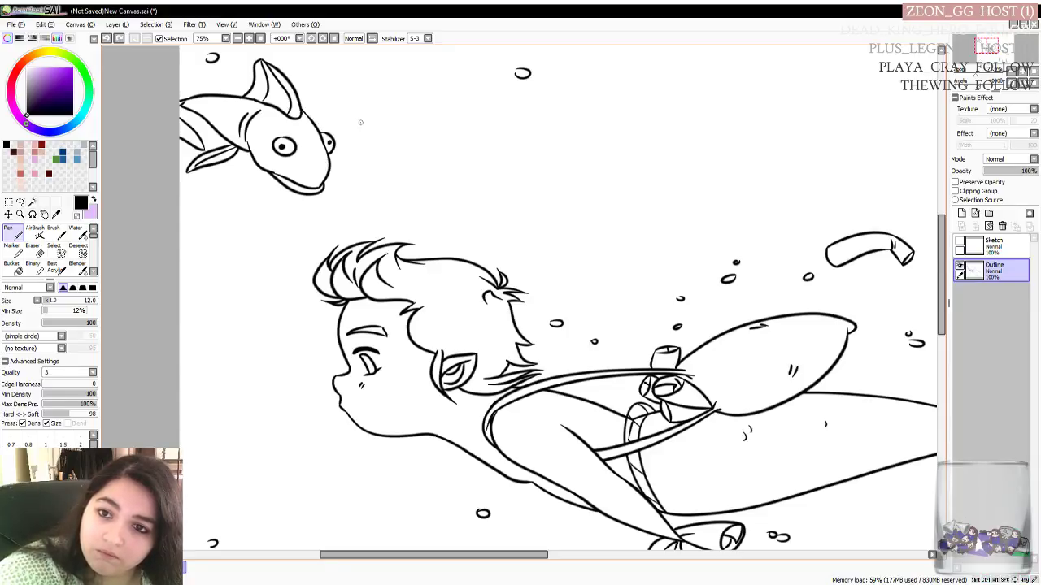
Draw a short, narrow curved fin sticking out from the fish's head just above its far eye
mouse_move(310, 119)
left_mouse_down()
mouse_move(338, 114)
mouse_move(353, 127)
mouse_move(322, 117)
left_mouse_up()
key("ctrl+z")
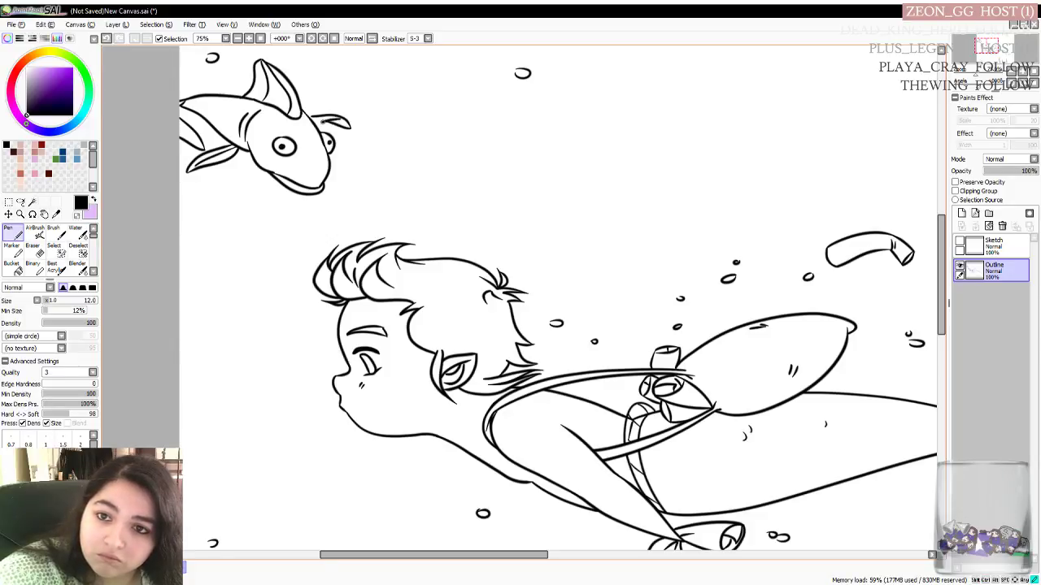
key("ctrl+z")
mouse_move(315, 119)
left_mouse_down()
mouse_move(306, 114)
mouse_move(329, 116)
left_mouse_up()
key("ctrl+z")
key("ctrl+z")
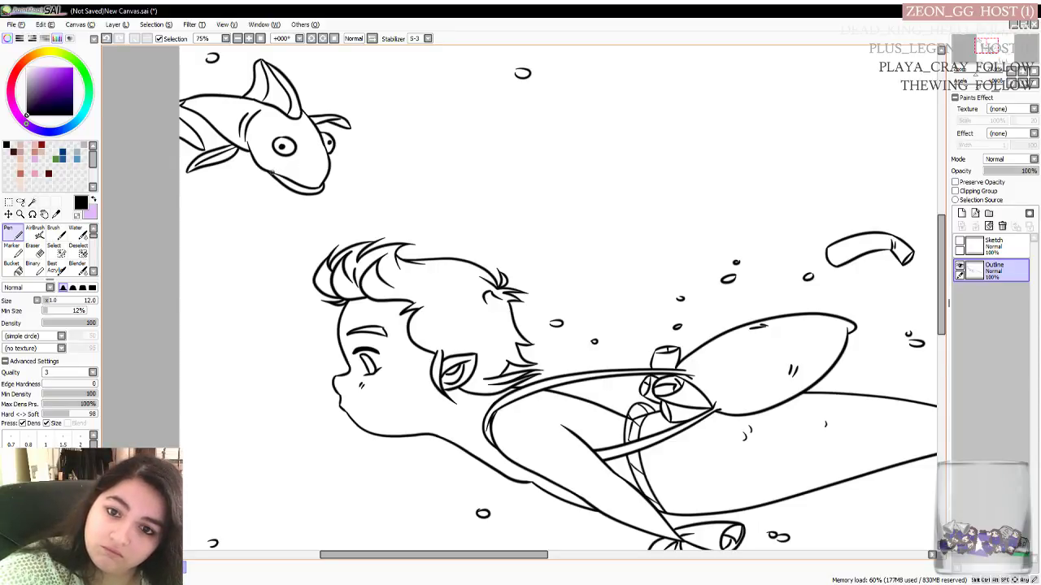
Add a small crease mark at the rear corner of the fish's mouth
mouse_move(307, 181)
left_mouse_down()
mouse_move(324, 175)
mouse_move(276, 175)
left_mouse_up()
key("ctrl+z")
key("ctrl+z")
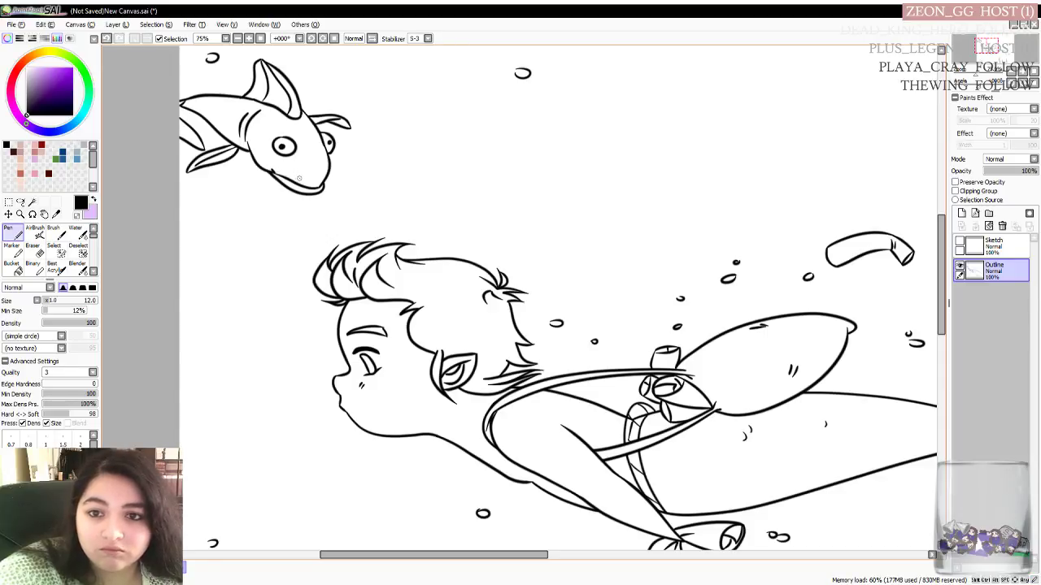
key("ctrl+z")
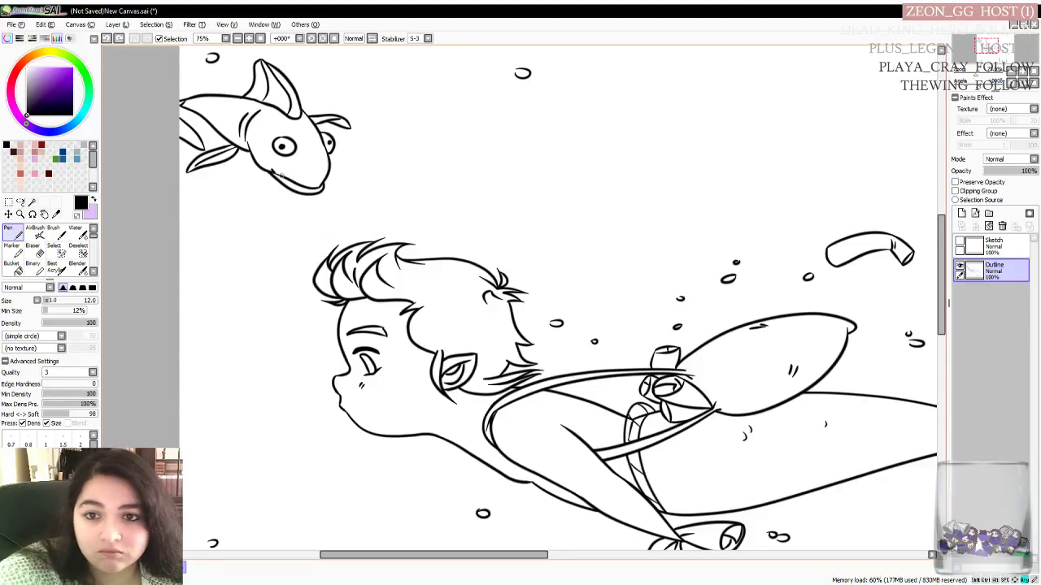
left_click_drag(273, 169, 284, 176)
key("ctrl+z")
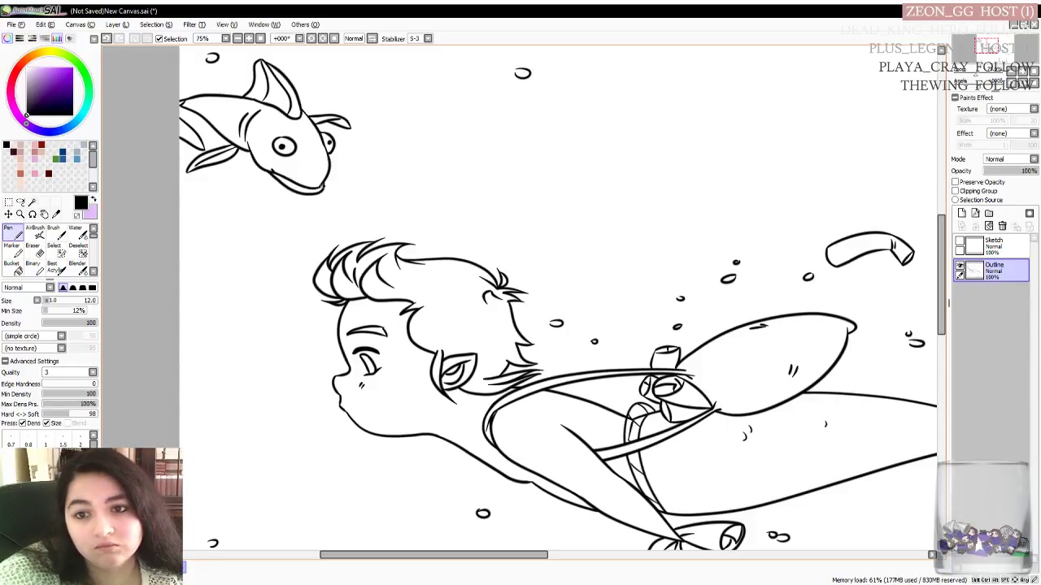
left_click_drag(321, 186, 337, 197)
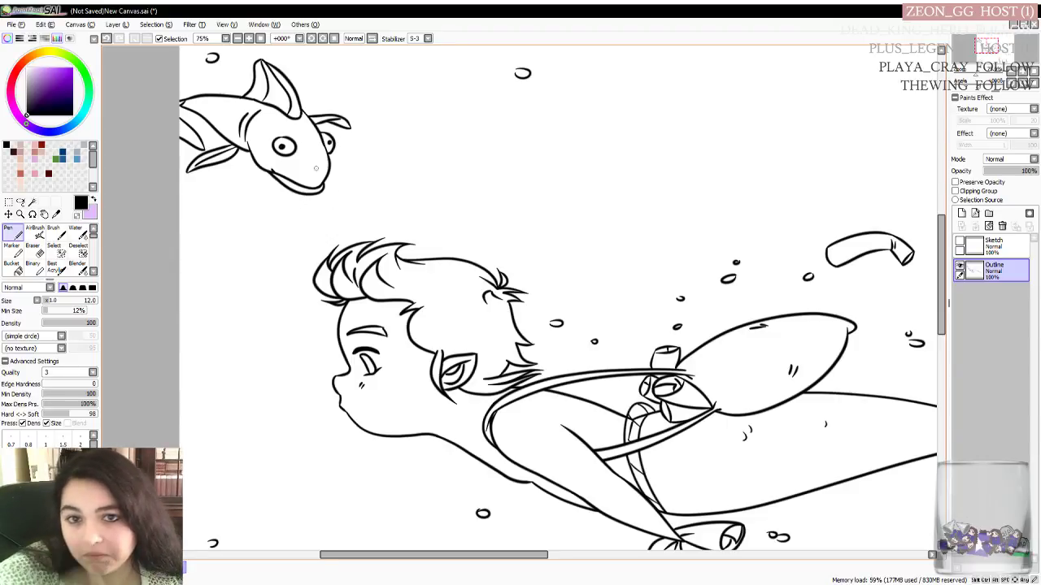
Add an inner ray to the fish's tail lobe and a short line on its body just below the back
left_click_drag(181, 128, 204, 149)
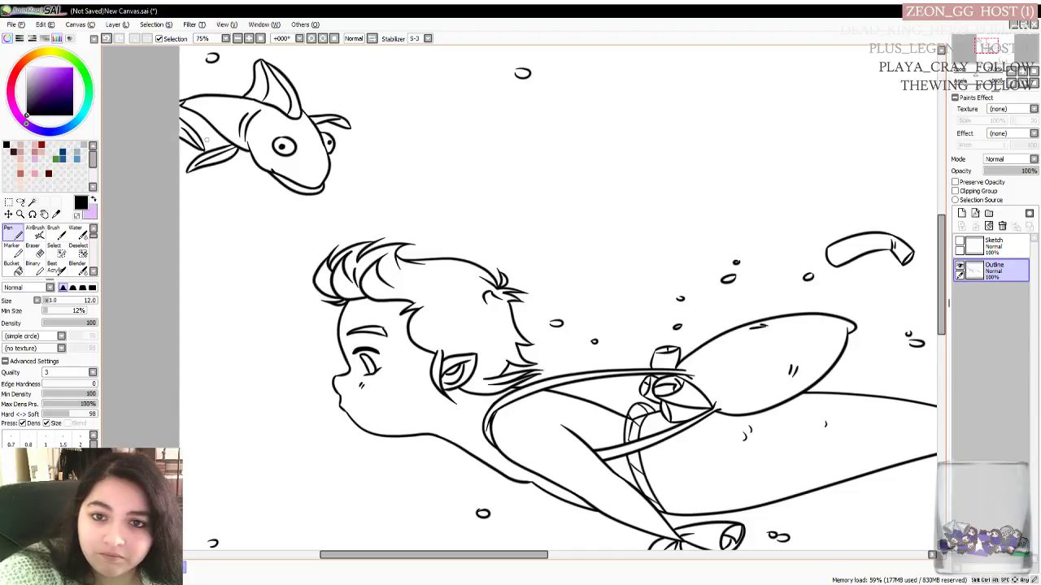
key("ctrl+z")
key("ctrl+y")
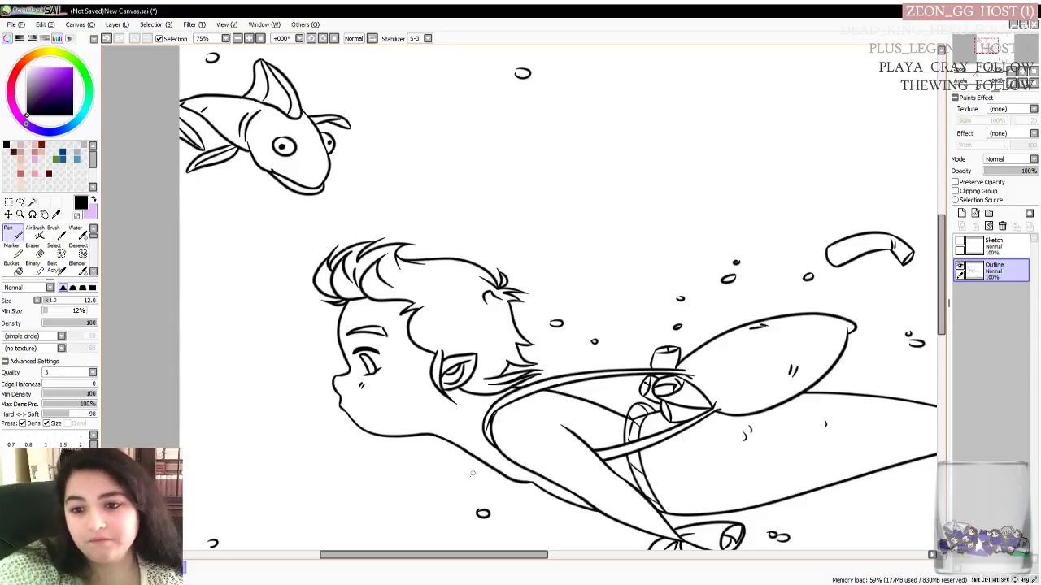
Start a second, smaller fish below the character's tail fin with an arched back, rounded snout, small eye and narrow pointed fin
mouse_move(423, 555)
left_mouse_down()
mouse_move(394, 555)
mouse_move(434, 554)
left_mouse_up()
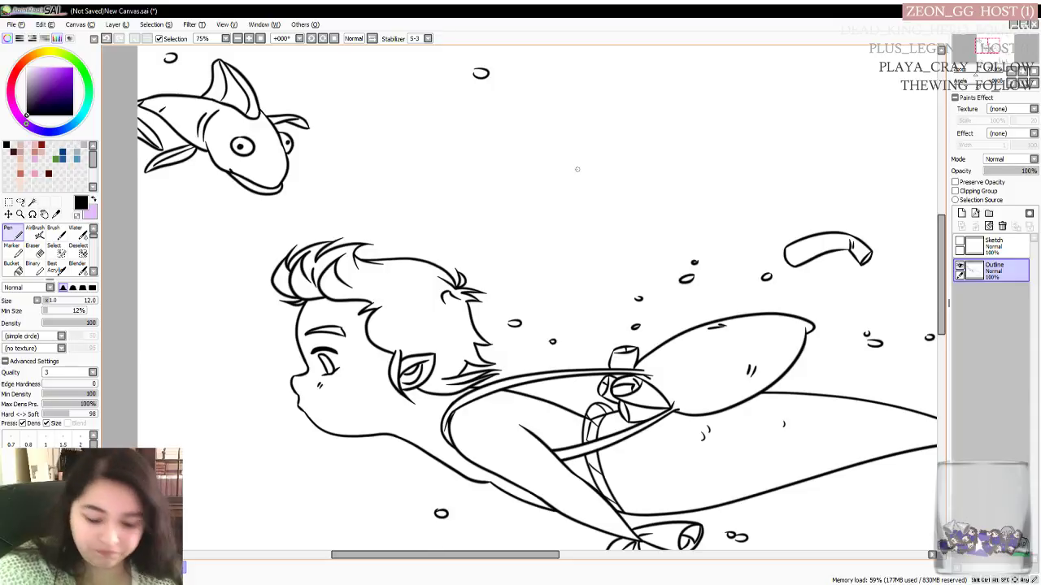
scroll(567, 179, "down", 3)
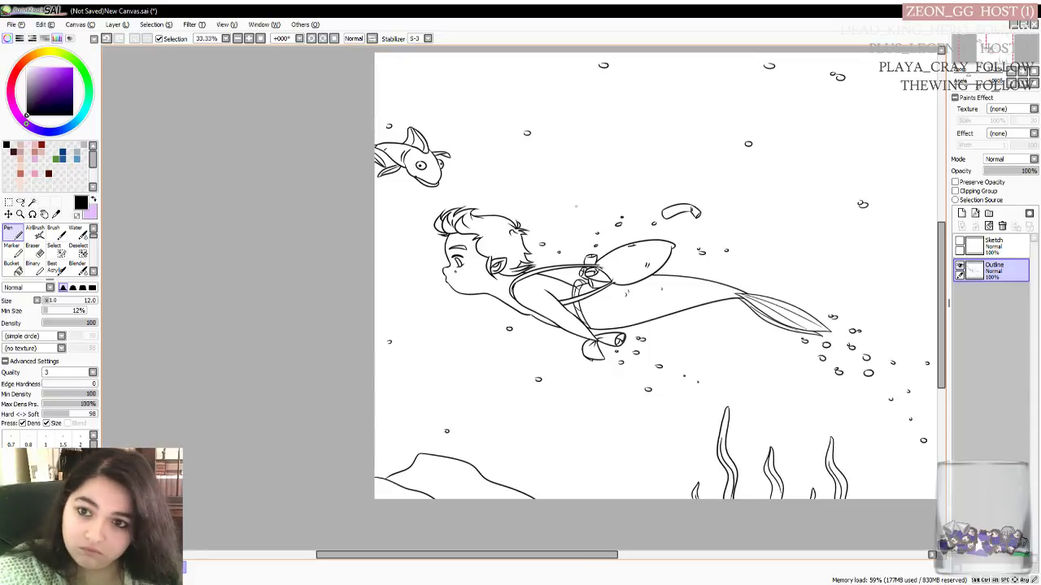
left_click_drag(446, 558, 514, 547)
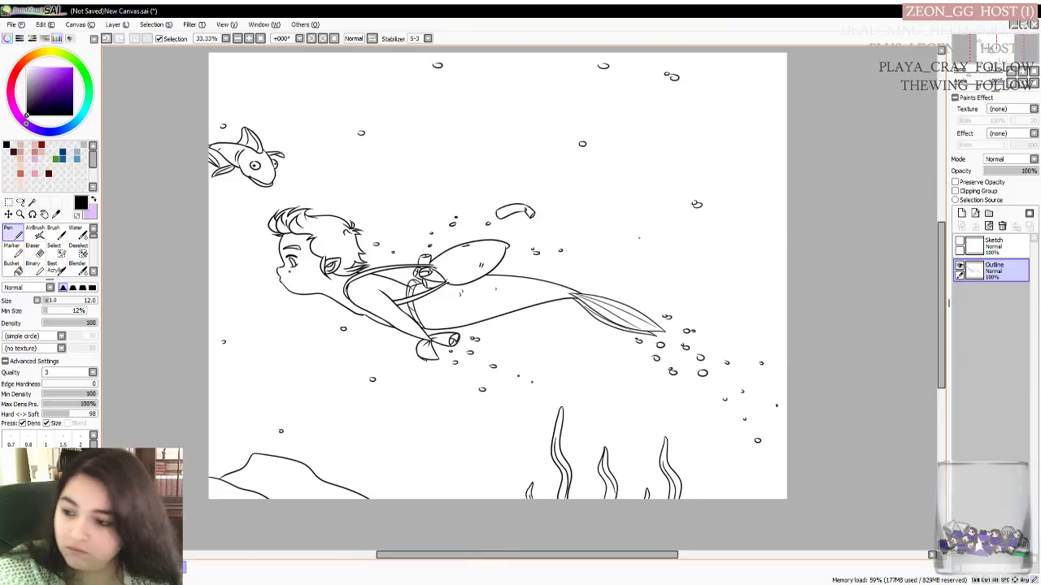
scroll(639, 250, "up", 1)
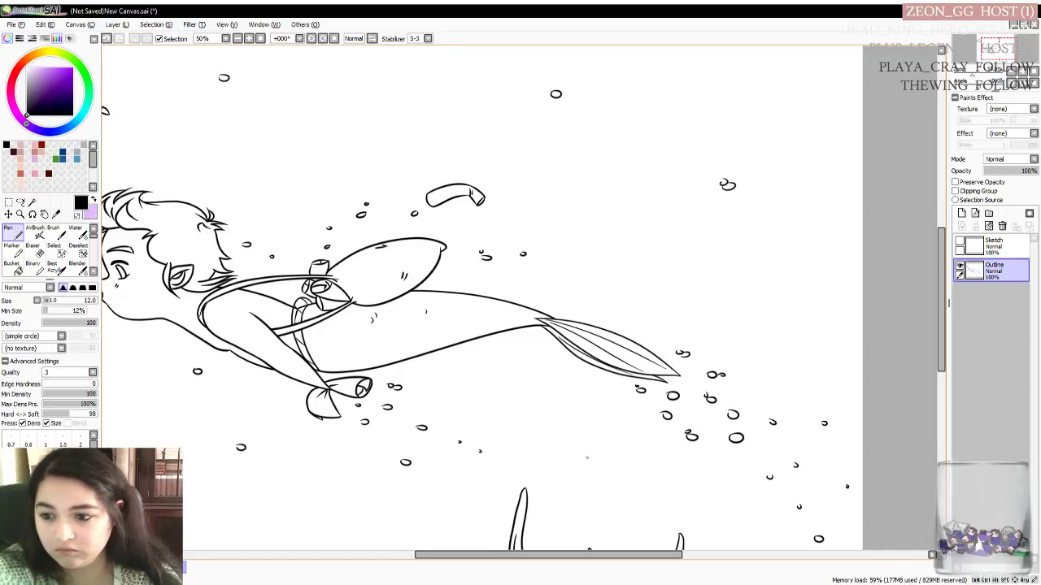
scroll(586, 458, "up", 2)
left_click_drag(572, 553, 584, 554)
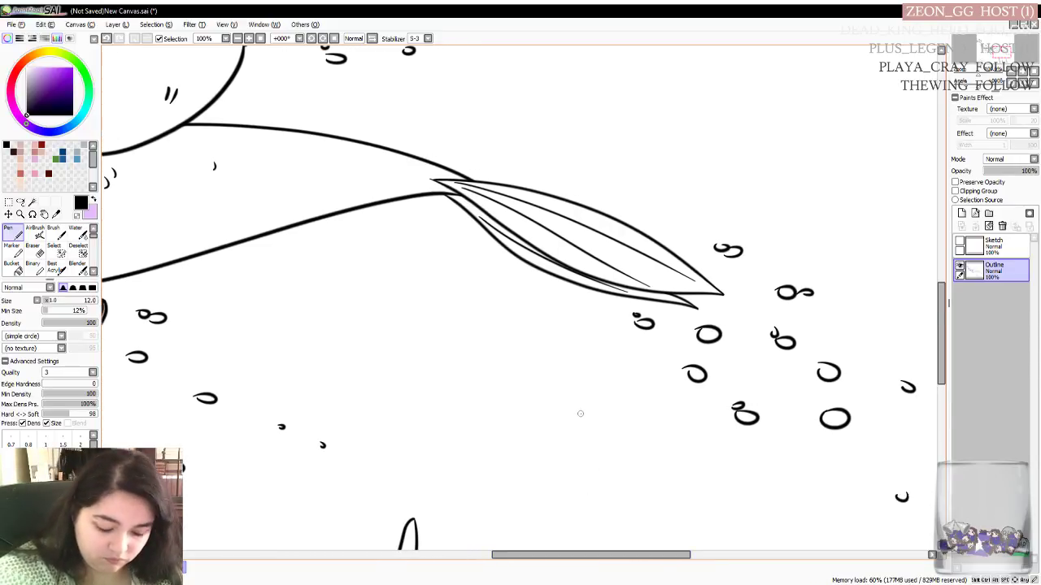
mouse_move(537, 416)
left_mouse_down()
mouse_move(564, 409)
mouse_move(594, 423)
left_mouse_up()
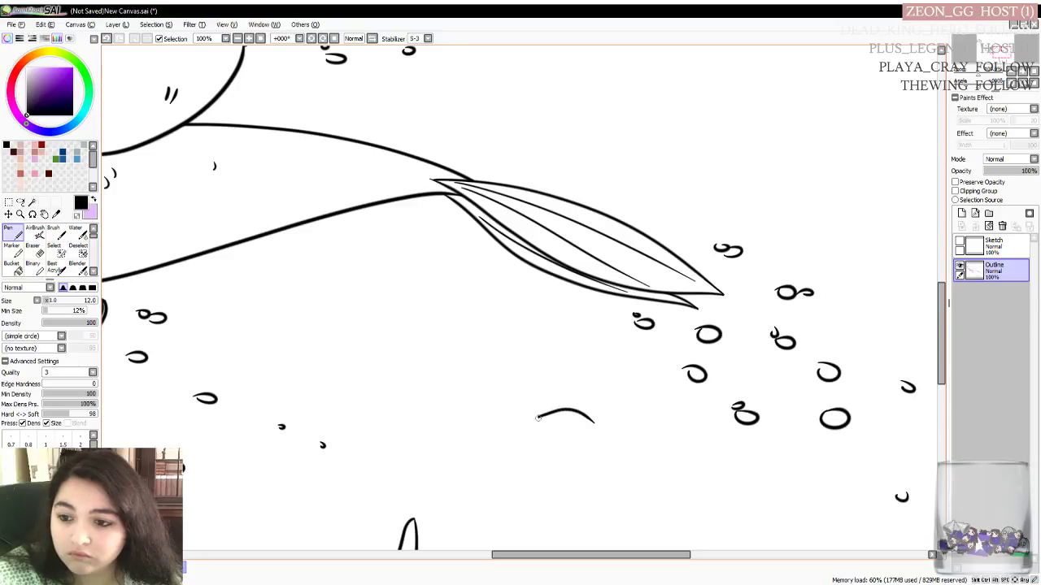
mouse_move(536, 417)
left_mouse_down()
mouse_move(538, 429)
mouse_move(559, 437)
left_mouse_up()
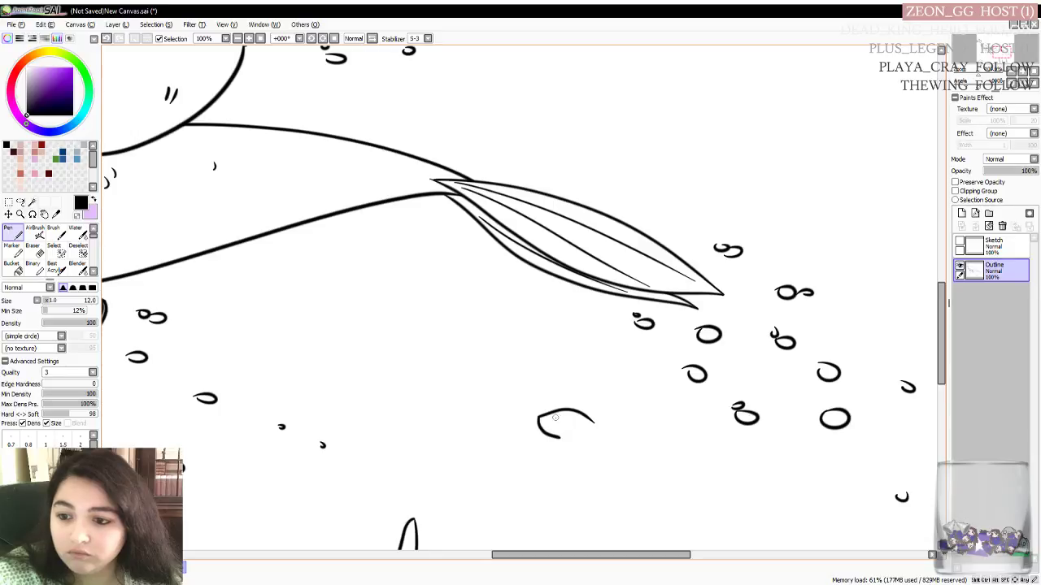
left_click_drag(555, 415, 556, 415)
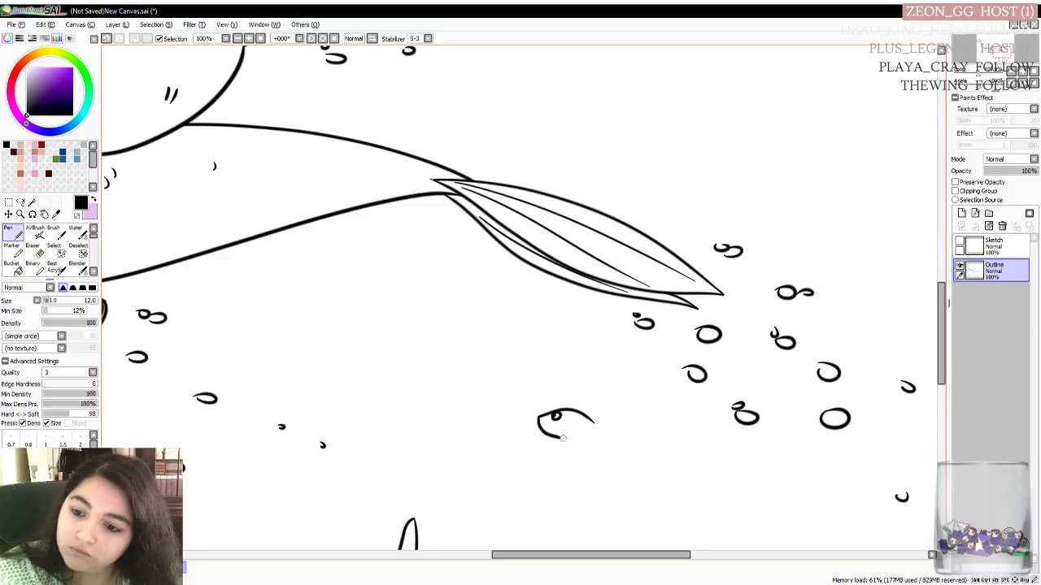
mouse_move(563, 440)
left_mouse_down()
mouse_move(585, 456)
mouse_move(559, 434)
left_mouse_up()
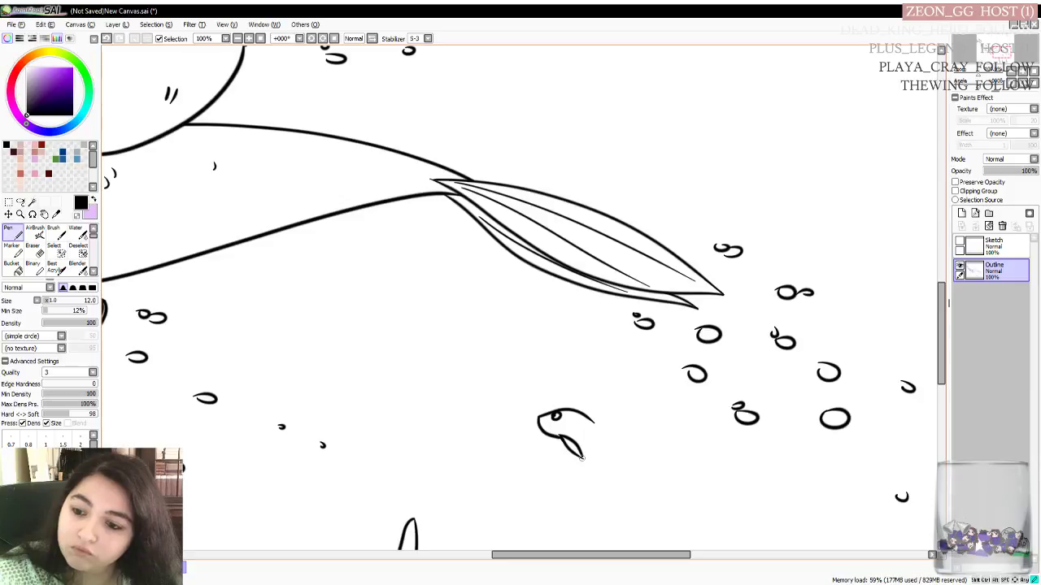
Draw the small fish's belly line and the lower lobe of its tail fin with an inner line
mouse_move(575, 443)
left_mouse_down()
mouse_move(611, 461)
mouse_move(604, 446)
mouse_move(629, 467)
mouse_move(631, 494)
mouse_move(610, 456)
left_mouse_up()
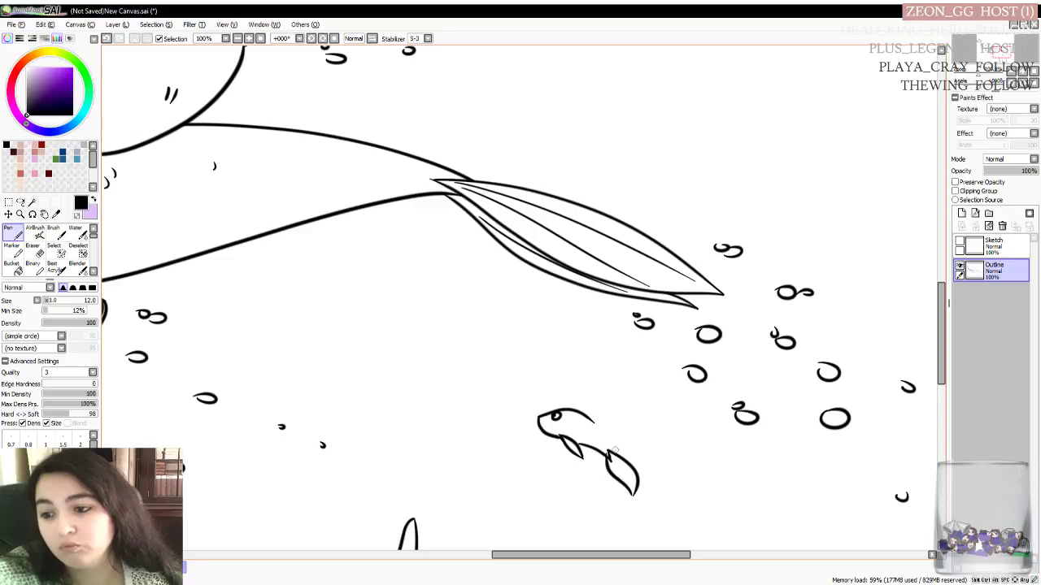
key("ctrl+z")
left_click_drag(636, 496, 611, 455)
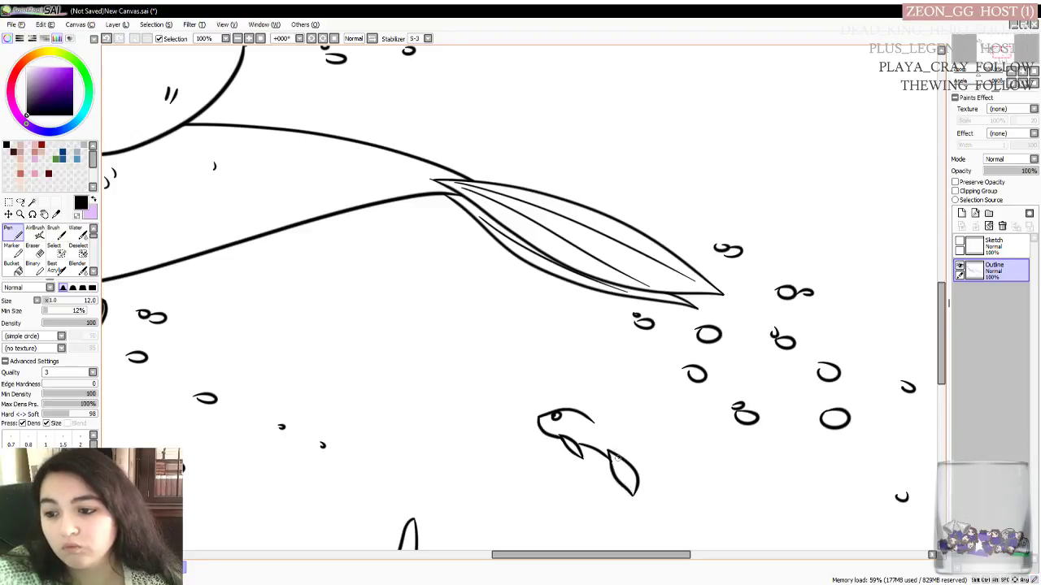
key("ctrl+z")
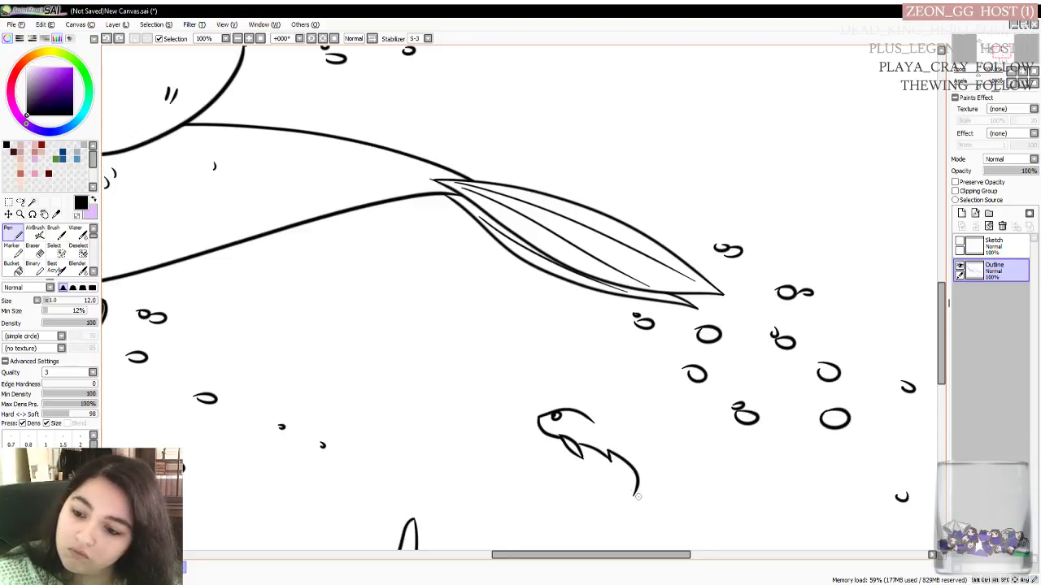
mouse_move(634, 496)
left_mouse_down()
mouse_move(607, 452)
mouse_move(636, 498)
left_mouse_up()
key("ctrl+z")
key("ctrl+z")
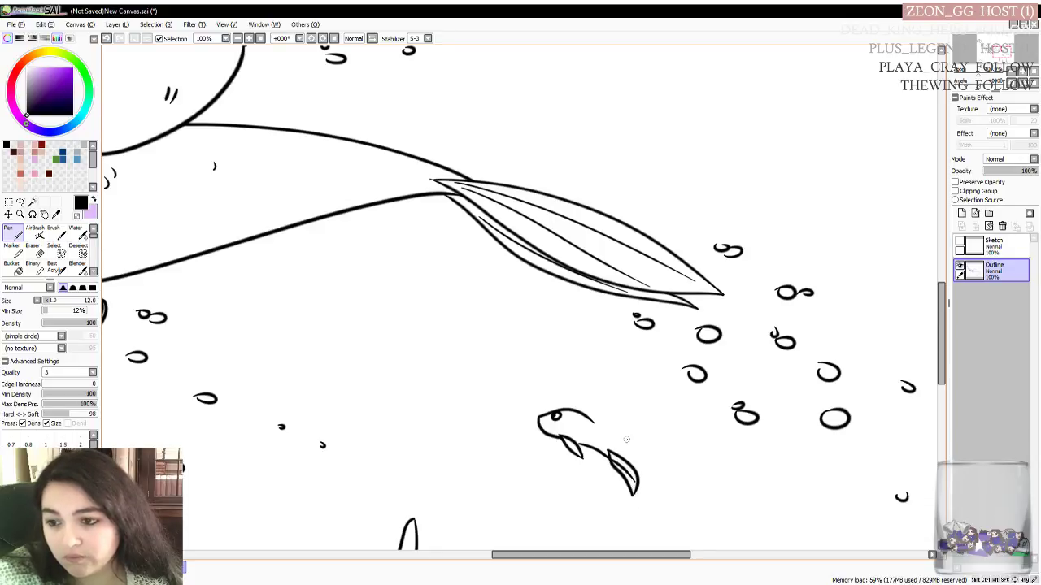
Extend the small fish's back line to the tail and draw the pointed upper tail lobe with an inner line
left_click_drag(595, 422, 607, 441)
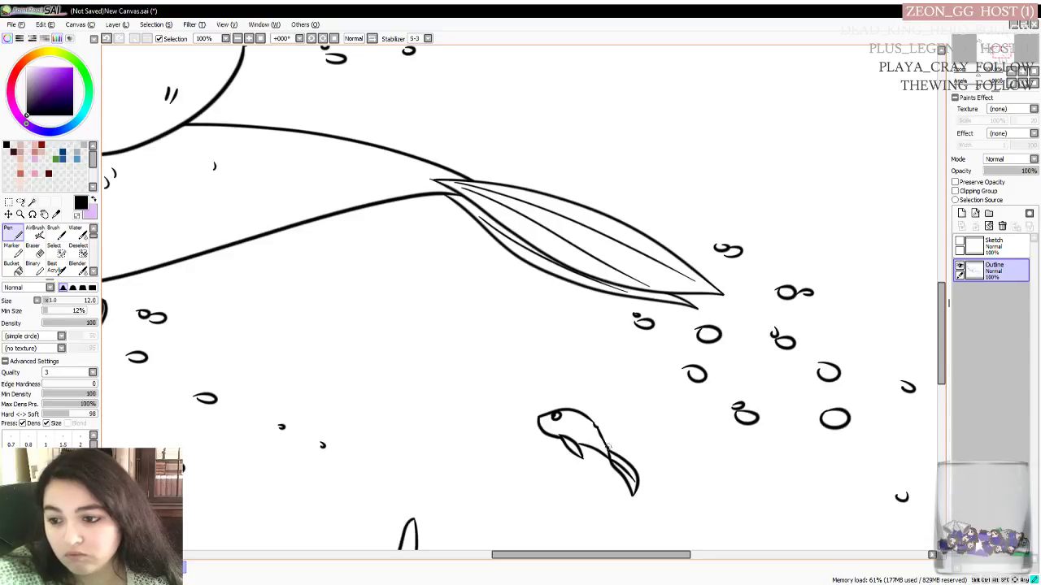
left_click_drag(607, 447, 659, 477)
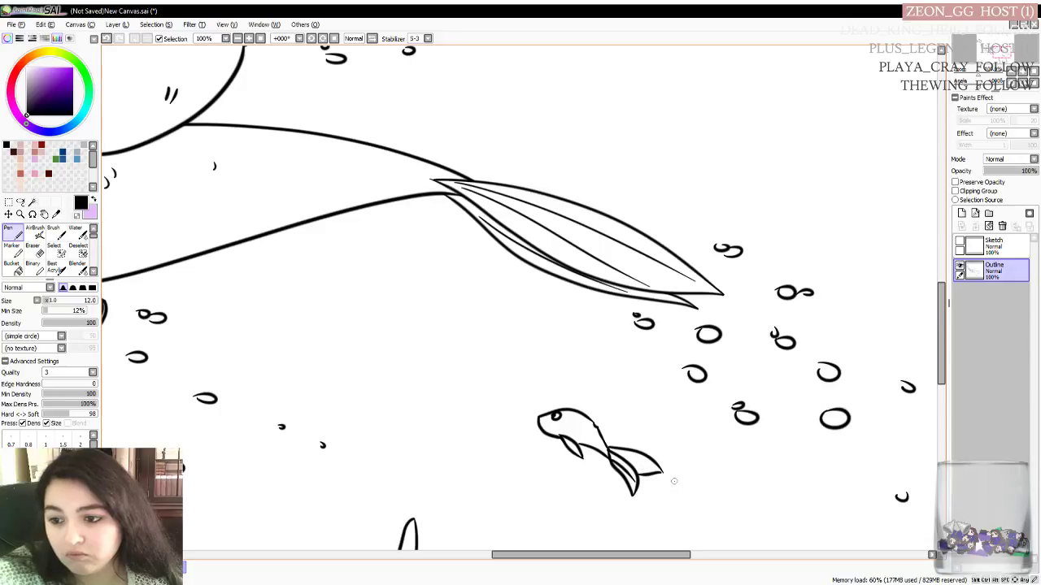
mouse_move(632, 460)
left_mouse_down()
mouse_move(661, 471)
mouse_move(653, 462)
left_mouse_up()
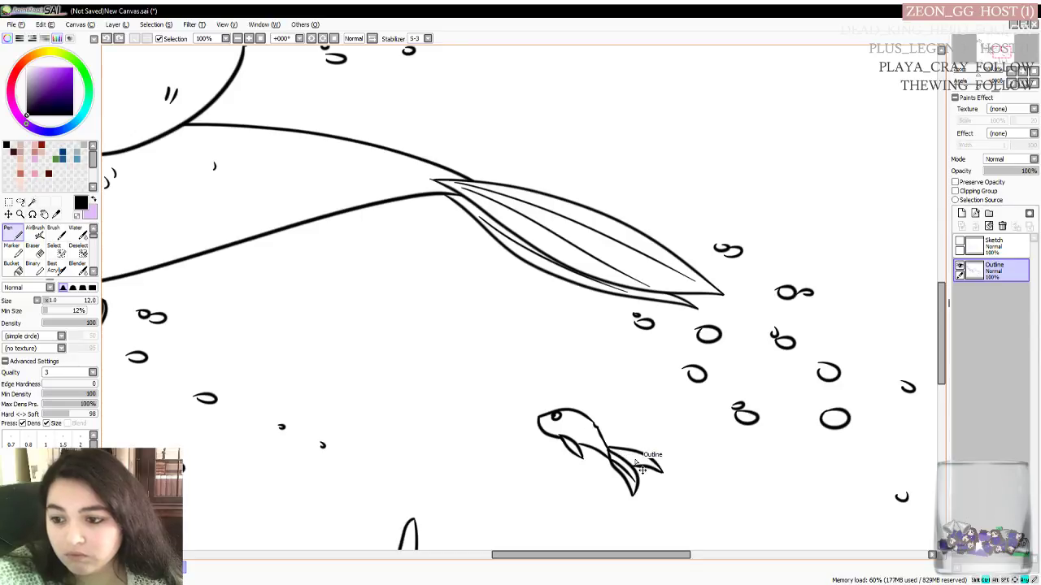
left_click_drag(621, 453, 653, 471)
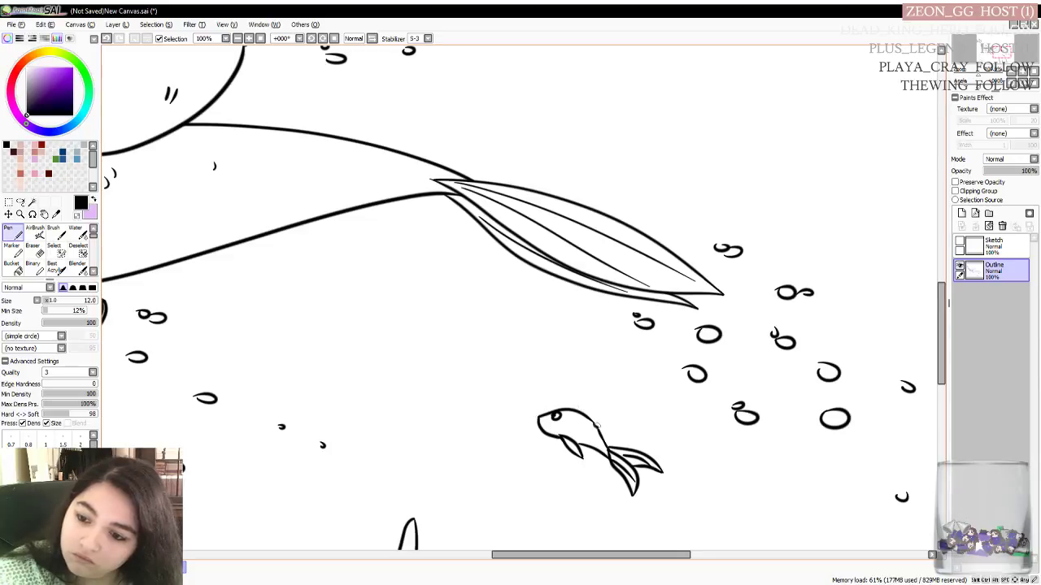
Draw a curved dorsal fin along the small fish's back and add short rays inside it
key("ctrl+z")
mouse_move(603, 427)
left_mouse_down()
mouse_move(617, 433)
mouse_move(571, 401)
left_mouse_up()
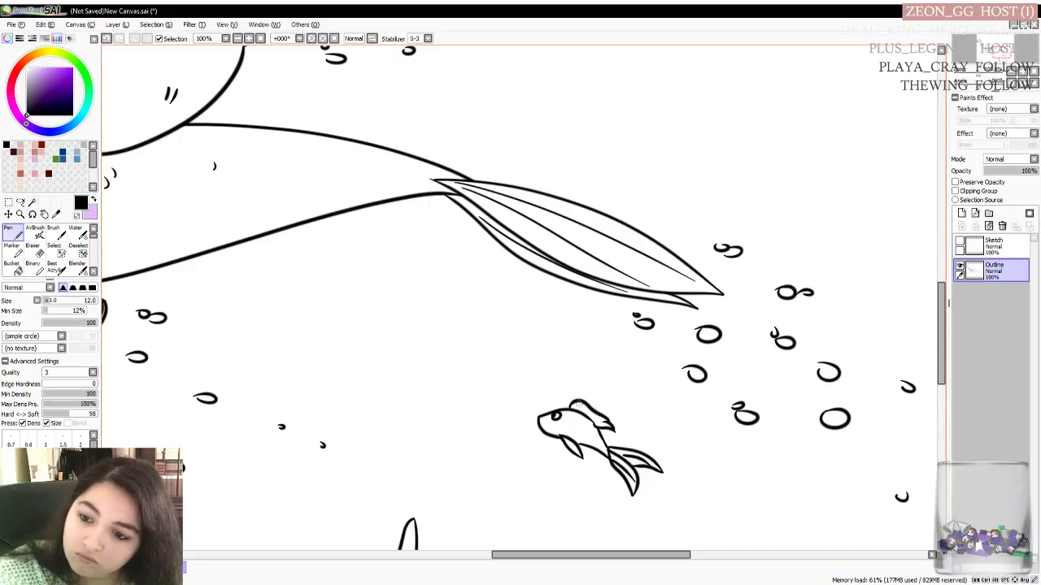
mouse_move(605, 410)
left_mouse_down()
mouse_move(581, 400)
mouse_move(570, 412)
left_mouse_up()
key("ctrl+z")
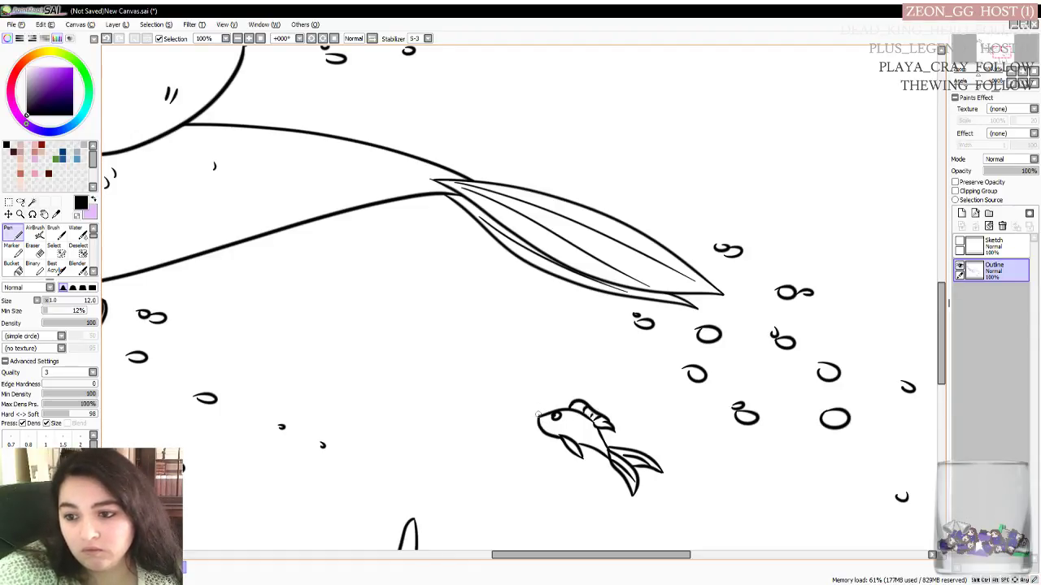
Draw small protruding lips at the tip of the snout of the small fish below the character's tail
mouse_move(538, 411)
left_mouse_down()
mouse_move(538, 431)
mouse_move(553, 419)
mouse_move(535, 416)
mouse_move(549, 430)
left_mouse_up()
key("ctrl+z")
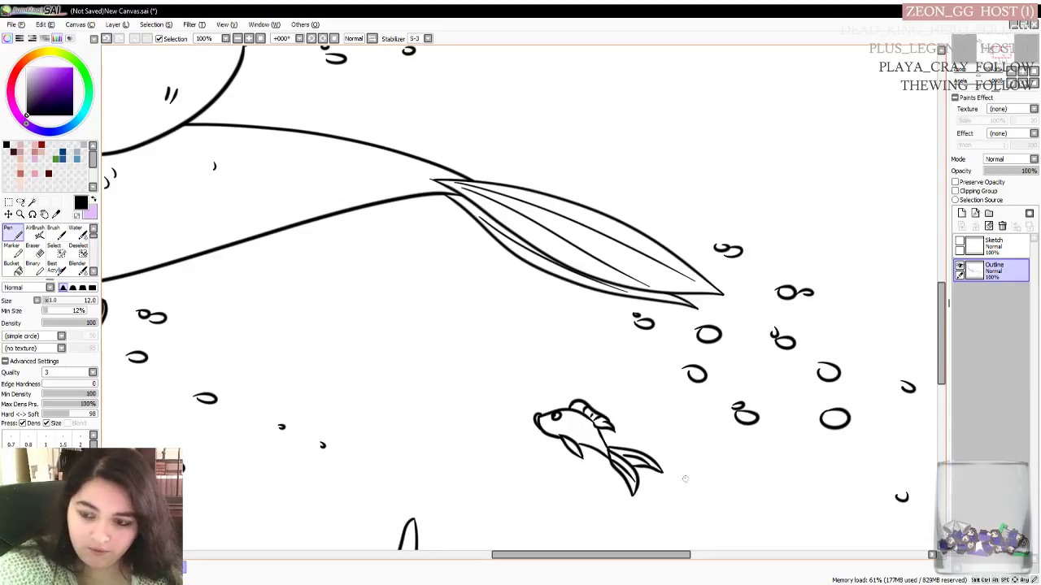
Add small bubbles around the fish above the character's head: one below its lower fin, two beyond its far fin and two near the canvas edge
scroll(654, 474, "down", 3)
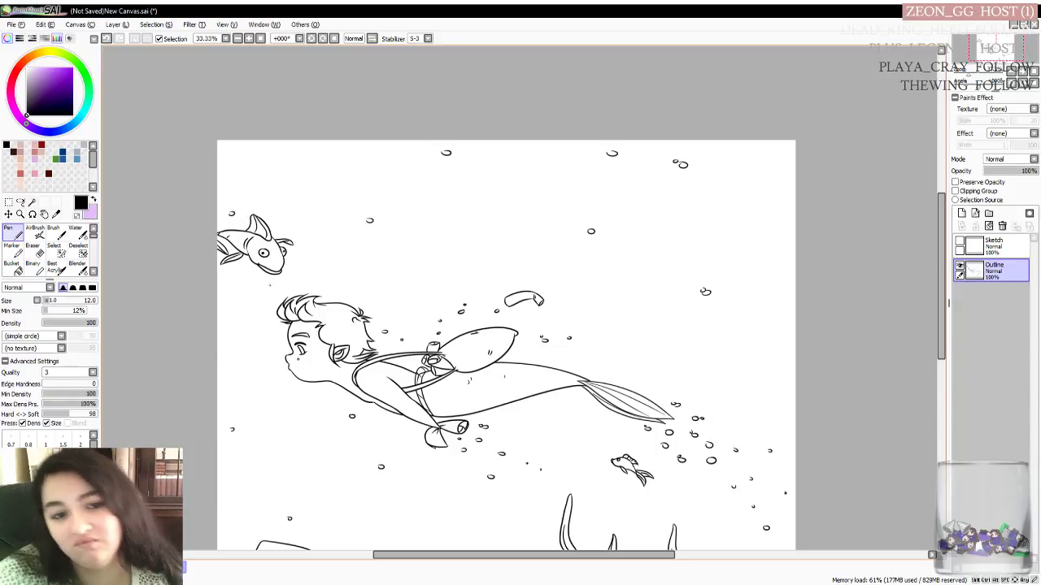
left_click_drag(232, 272, 236, 272)
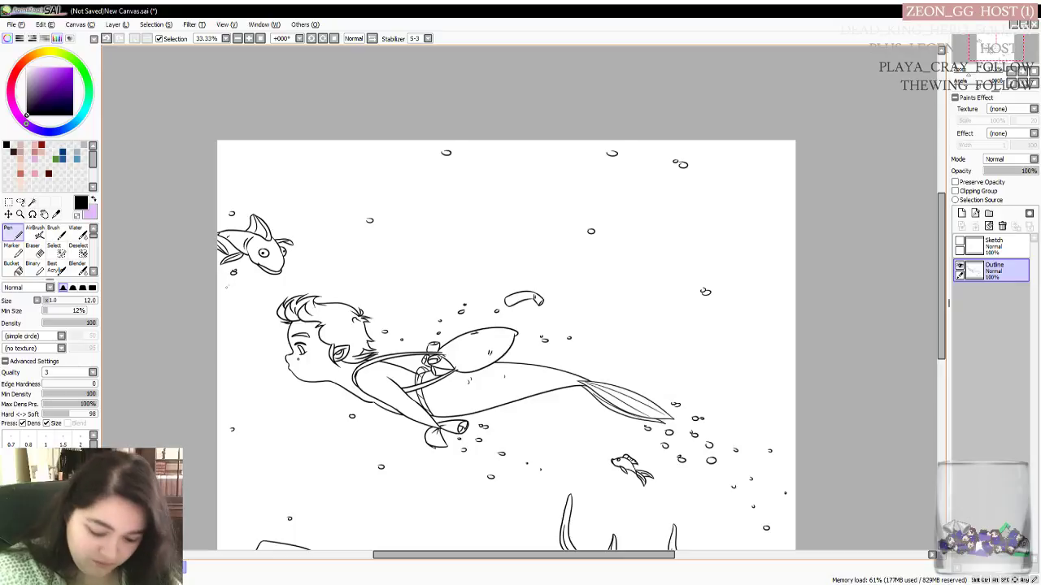
left_click_drag(231, 270, 237, 272)
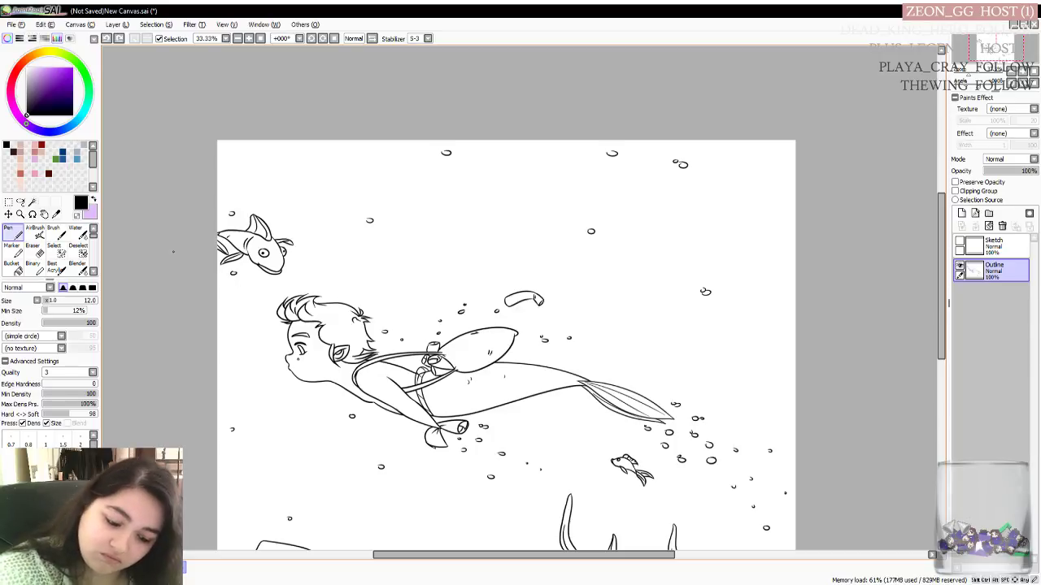
scroll(173, 251, "up", 3)
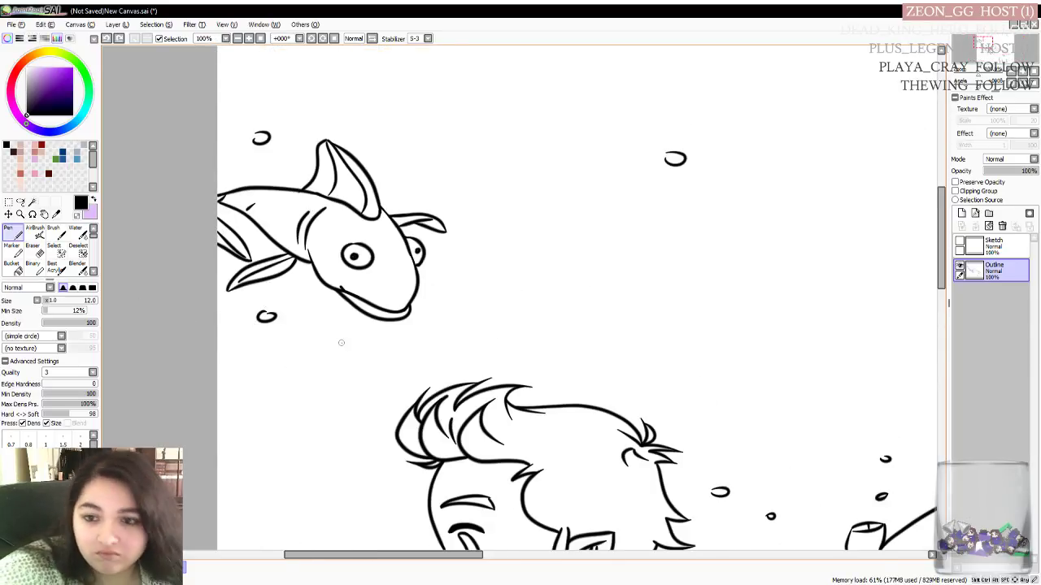
left_click_drag(476, 232, 465, 220)
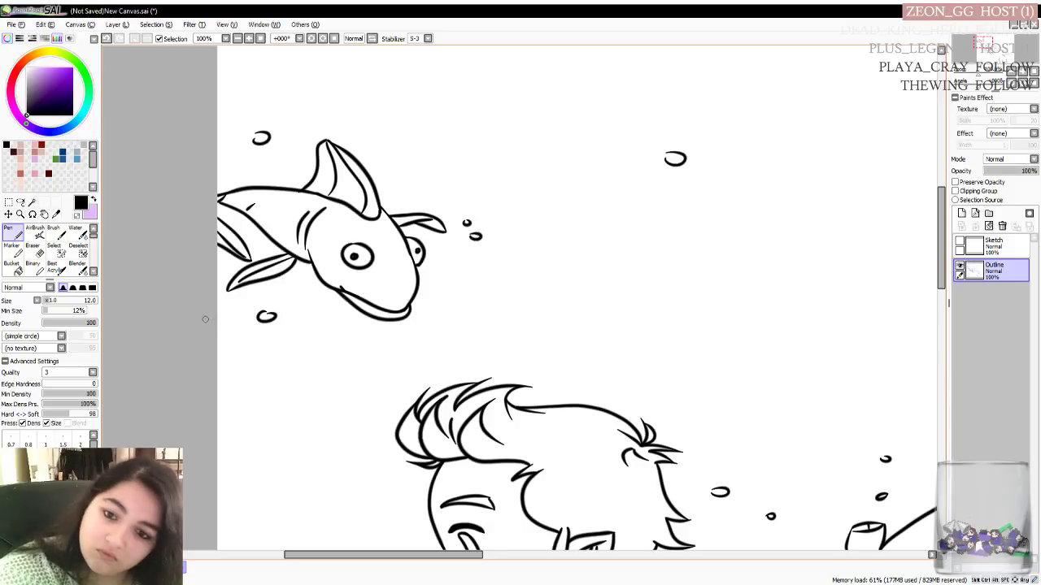
left_click_drag(233, 377, 219, 356)
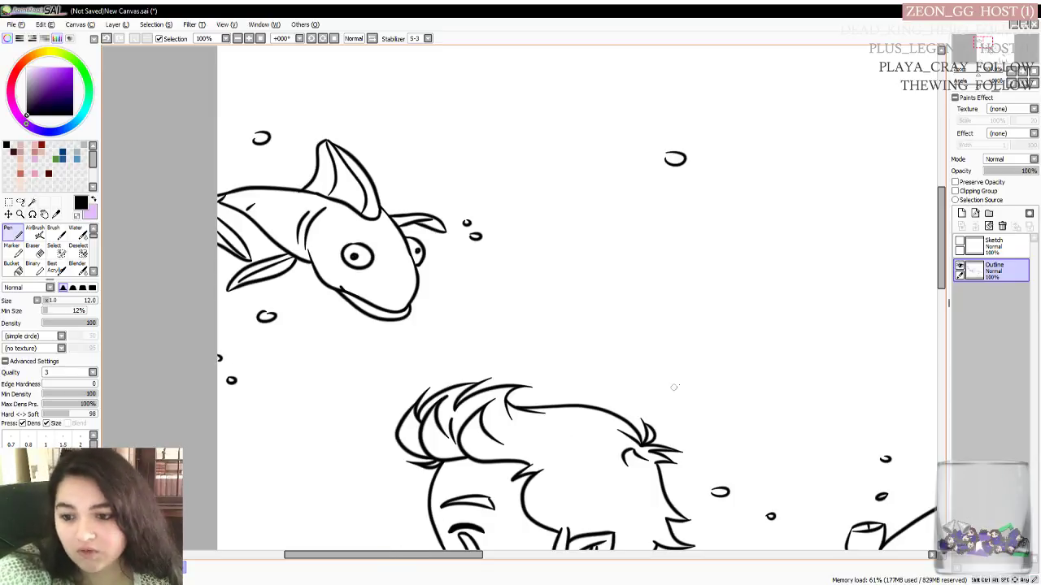
Draw gill marks on the small fish and scatter tiny bubbles below it and behind its tail on the Outline layer
left_click_drag(942, 207, 942, 300)
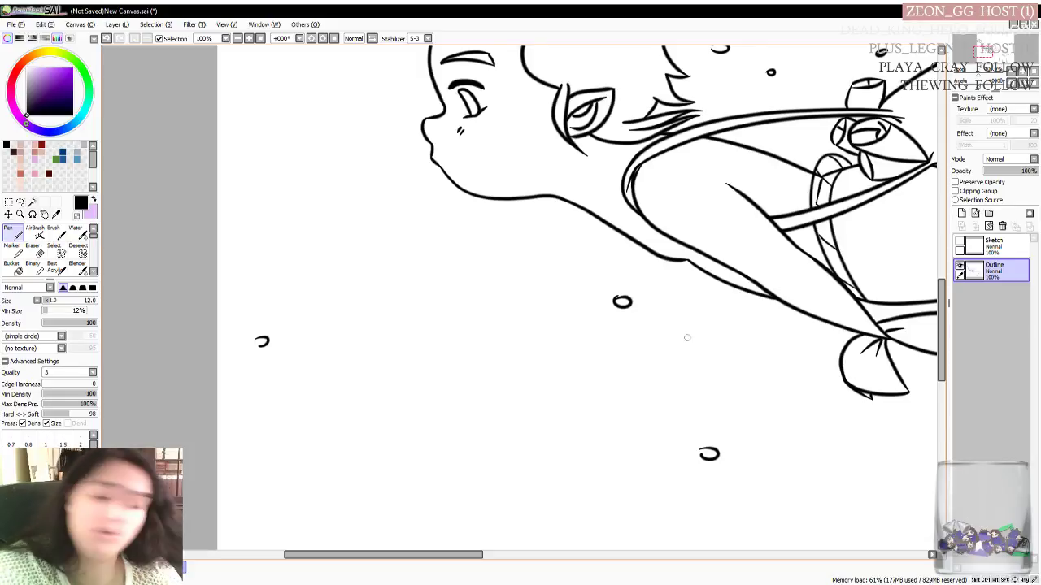
left_click_drag(448, 556, 552, 556)
left_click_drag(942, 330, 942, 400)
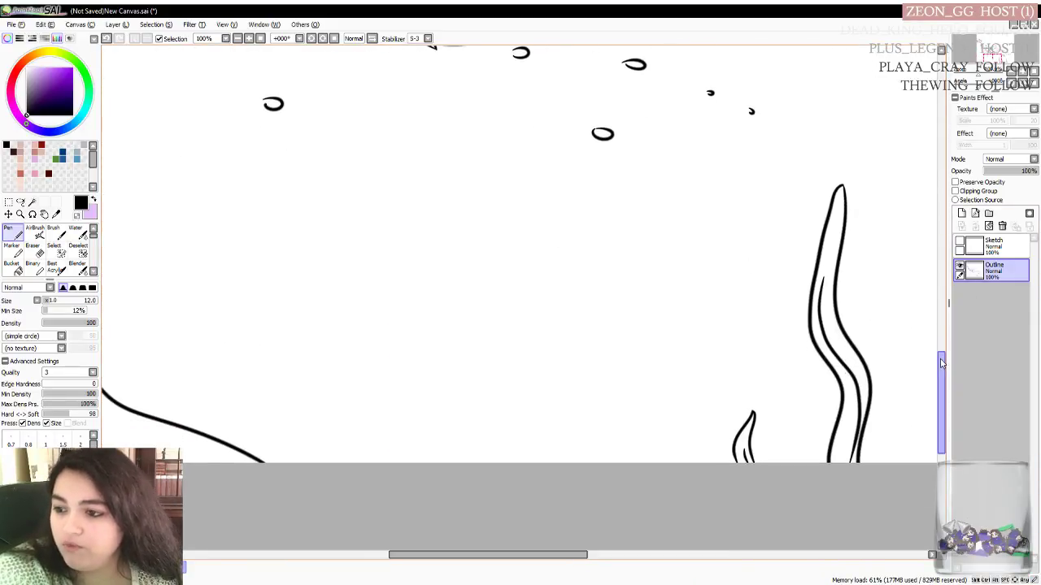
left_click_drag(557, 555, 641, 556)
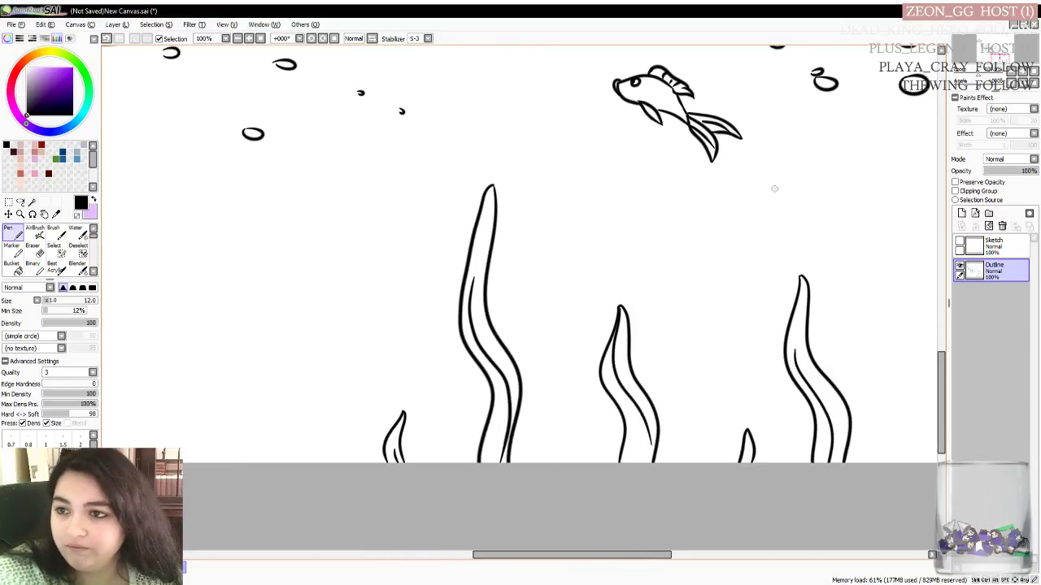
left_click_drag(653, 90, 647, 98)
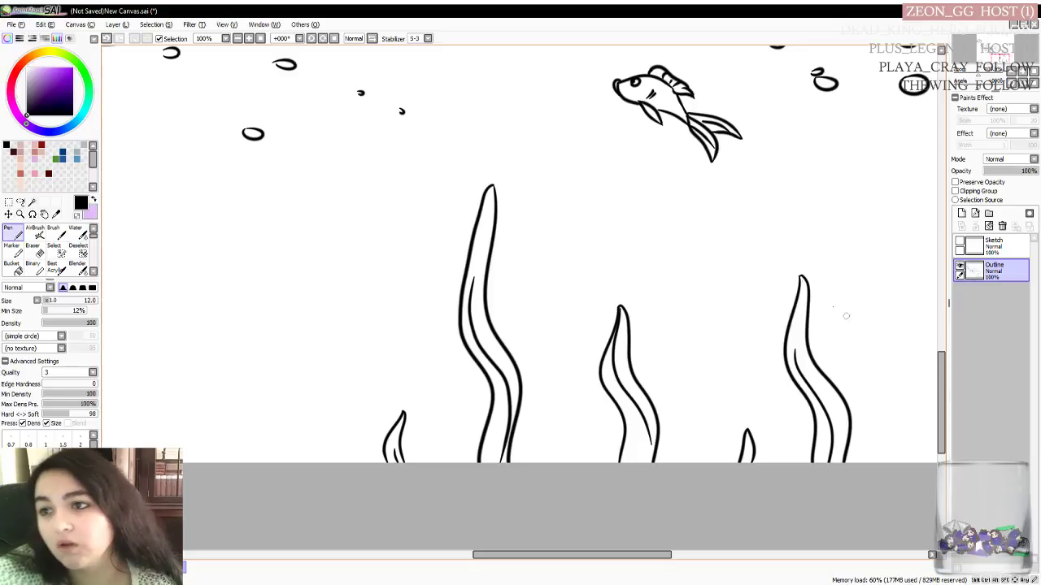
left_click_drag(723, 180, 731, 201)
left_click_drag(779, 234, 786, 227)
left_click_drag(736, 147, 744, 149)
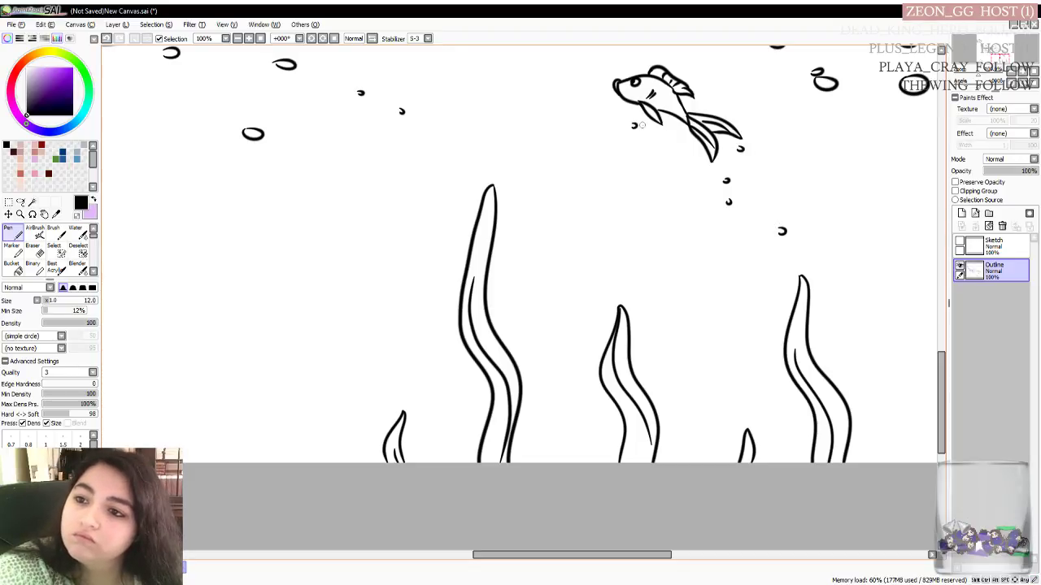
Draw more small bubbles around the tall left seaweed and on either side of the rightmost tall seaweed
scroll(932, 336, "up", 5)
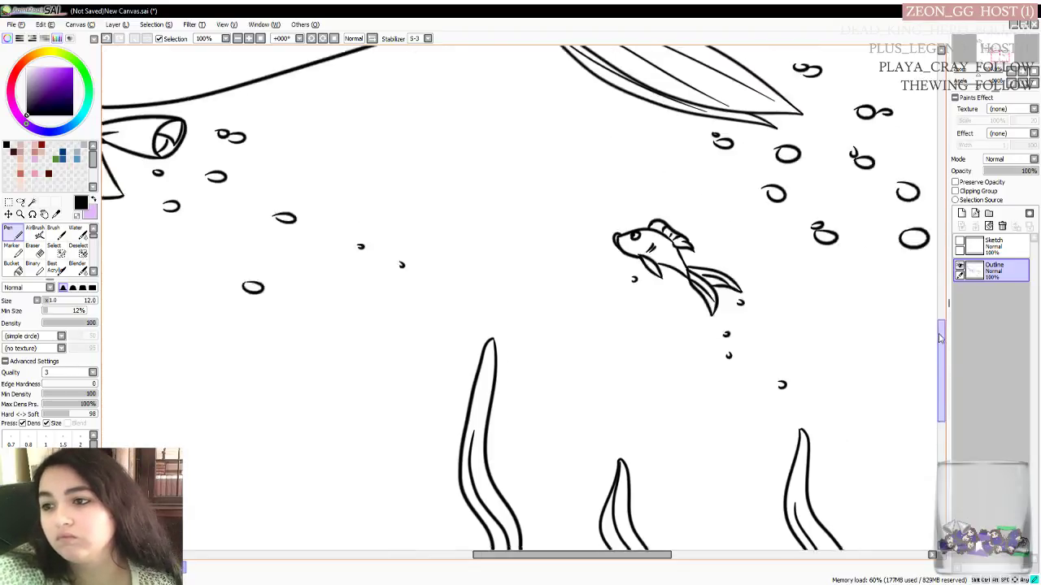
left_click_drag(513, 482, 513, 483)
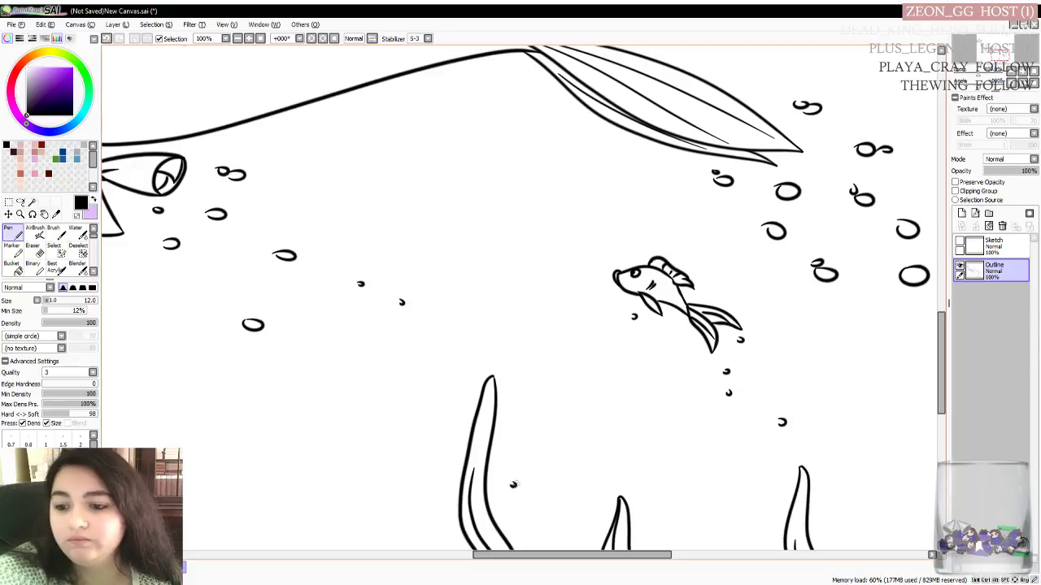
left_click_drag(411, 537, 413, 542)
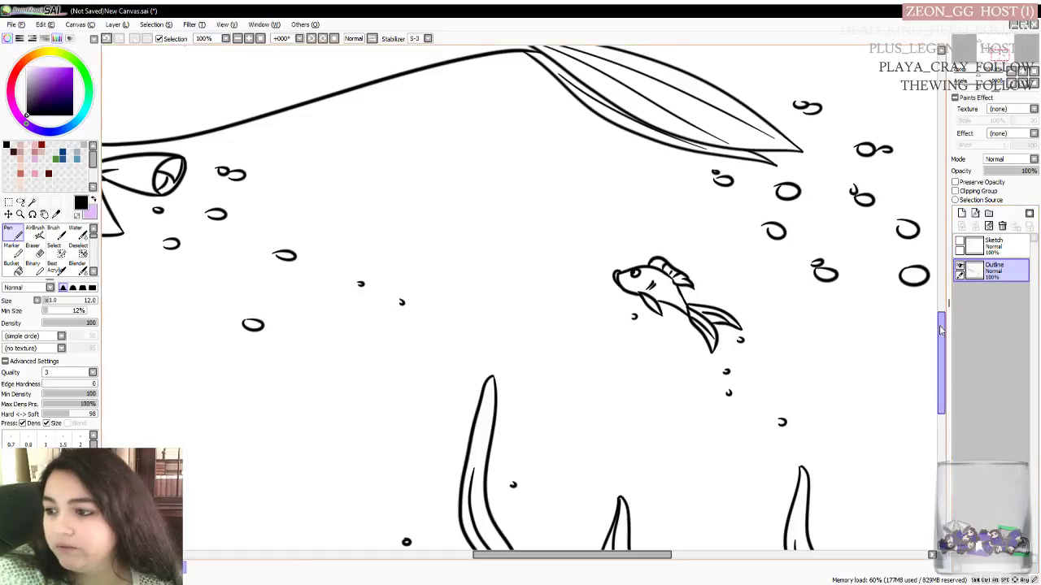
scroll(927, 325, "down", 6)
mouse_move(878, 398)
left_mouse_down()
mouse_move(868, 387)
mouse_move(878, 389)
left_mouse_up()
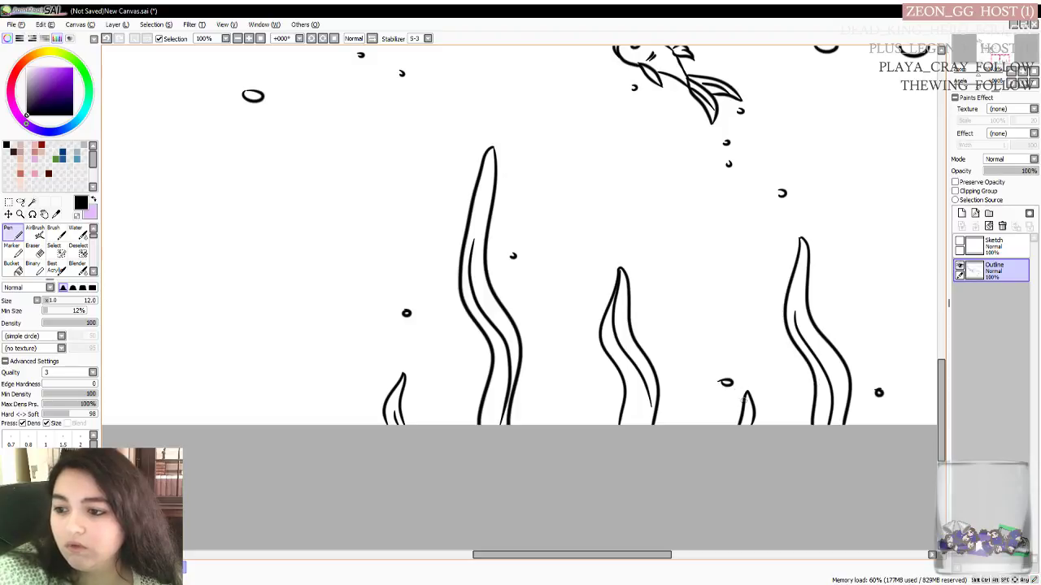
left_click_drag(726, 376, 727, 384)
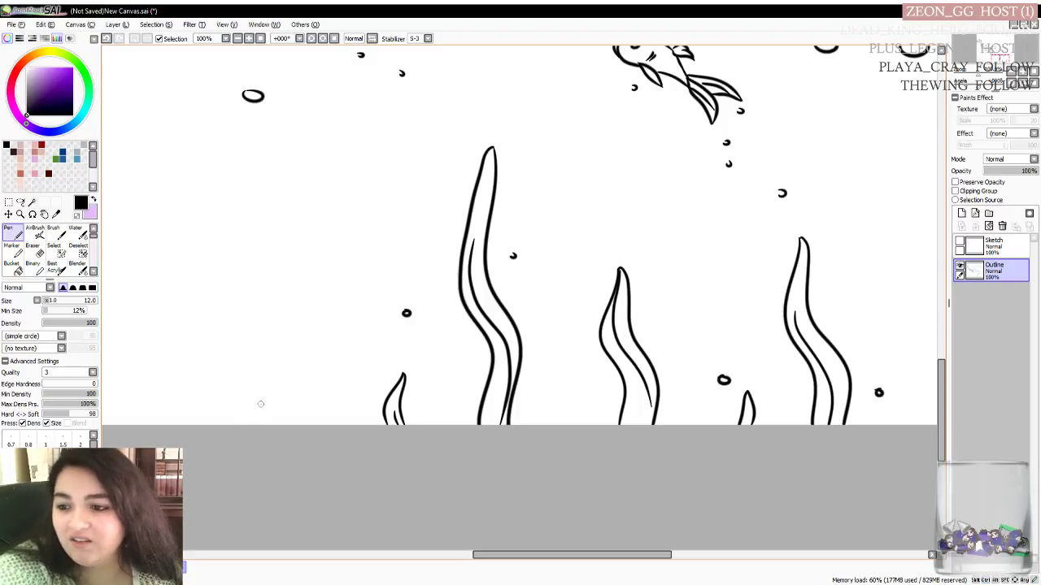
Draw a short detail line on the rock in the canvas's lower-left corner
left_click_drag(943, 402, 944, 329)
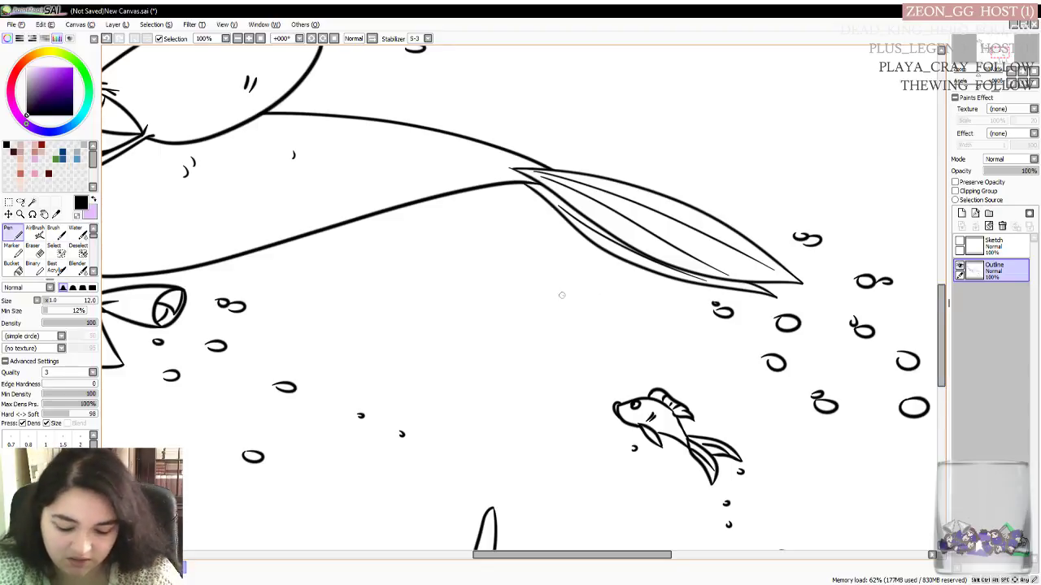
scroll(559, 294, "down", 4)
scroll(563, 287, "up", 1)
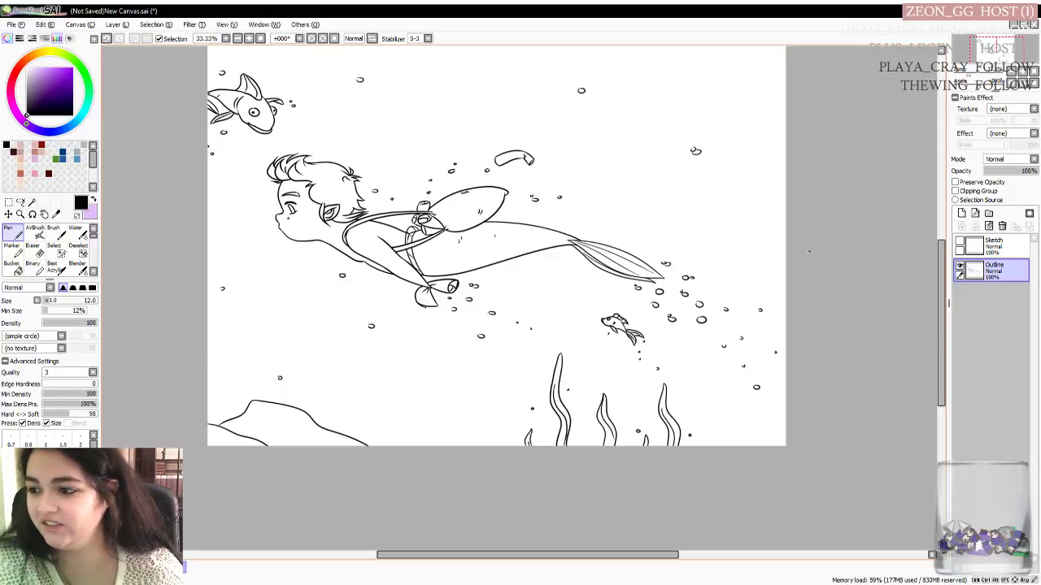
scroll(927, 293, "up", 3)
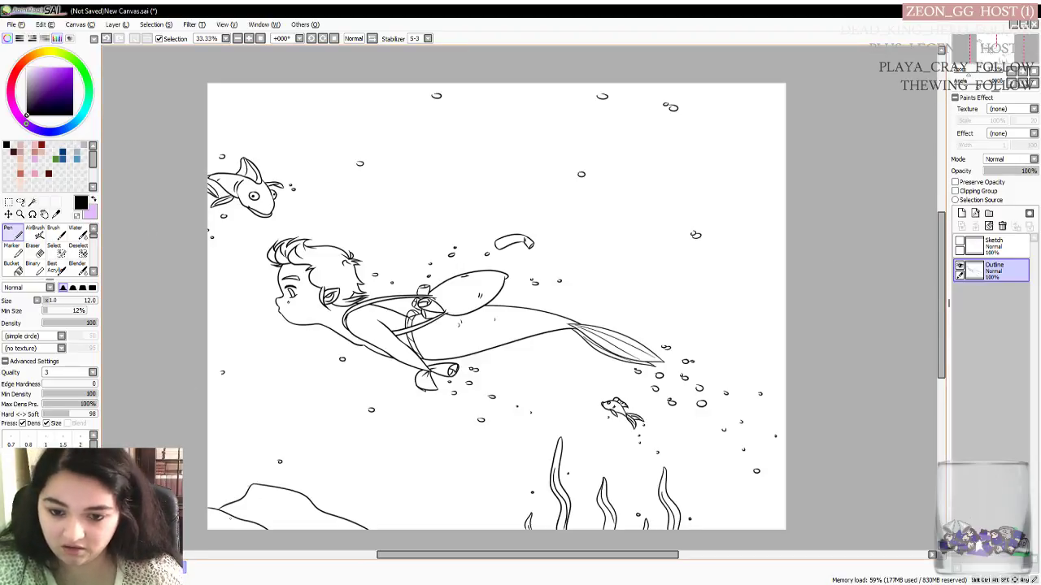
left_click_drag(241, 503, 253, 505)
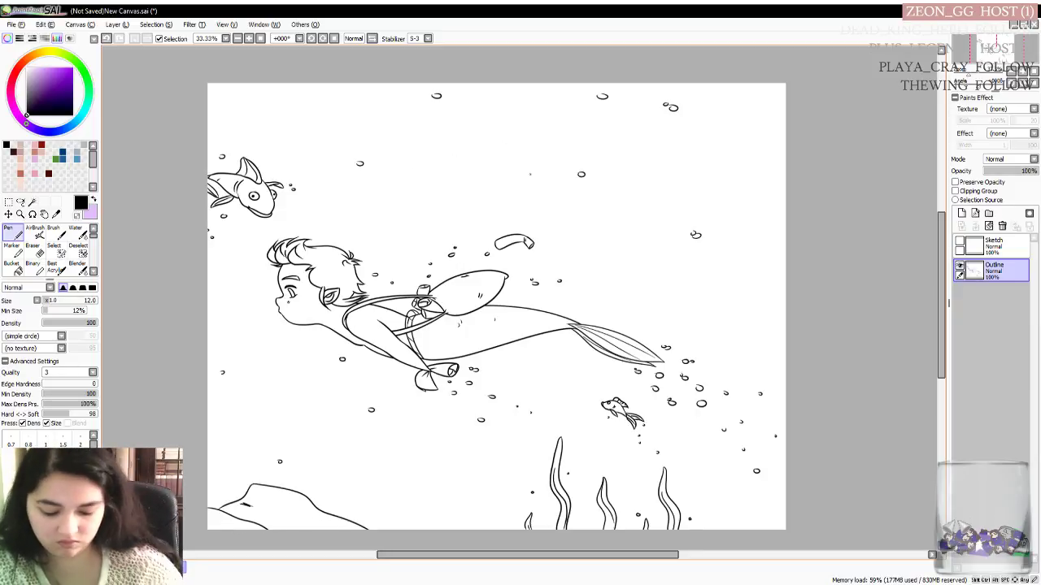
scroll(528, 179, "up", 3)
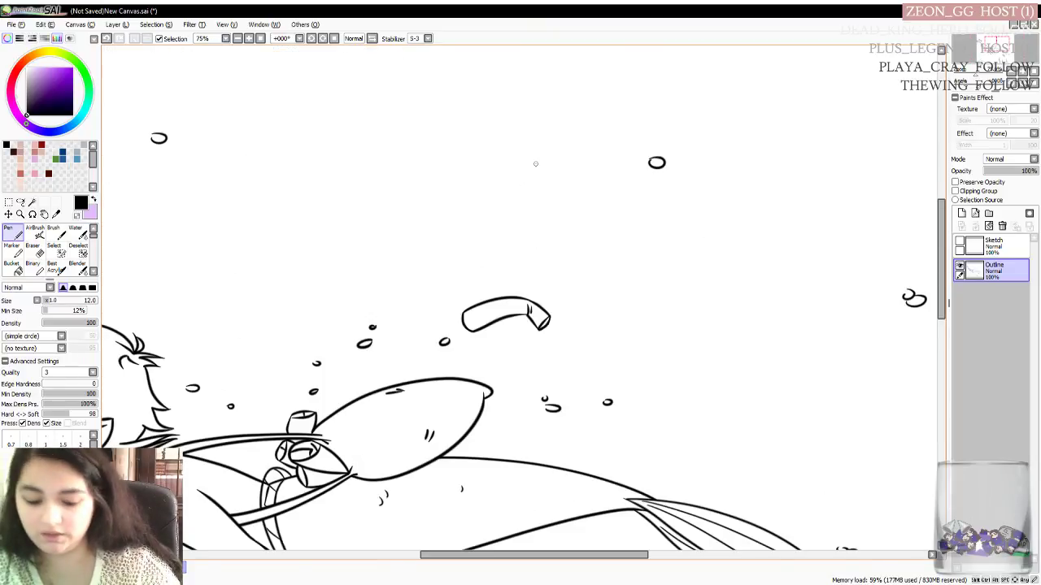
scroll(534, 168, "down", 4)
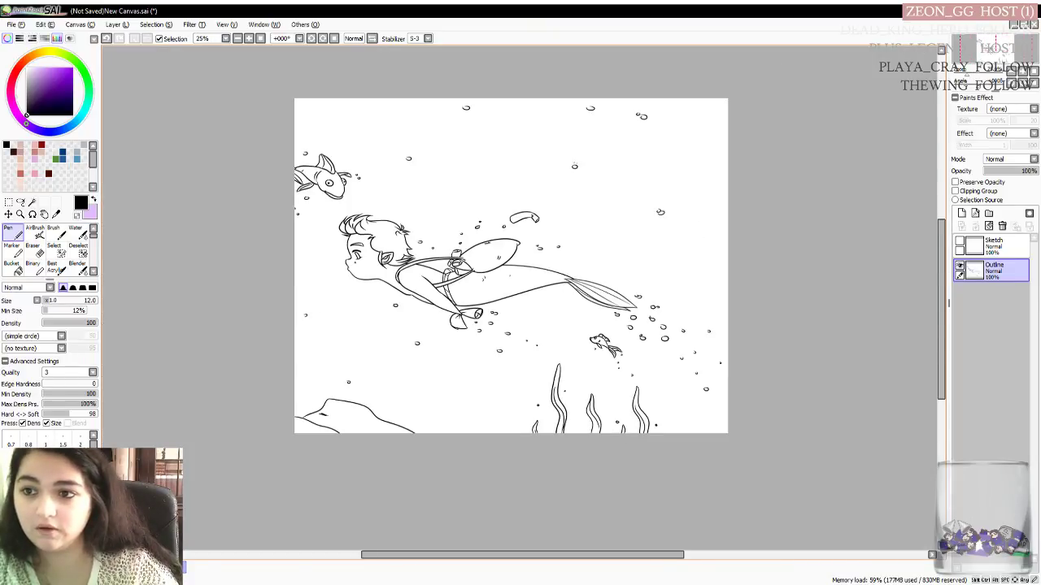
scroll(585, 168, "up", 1)
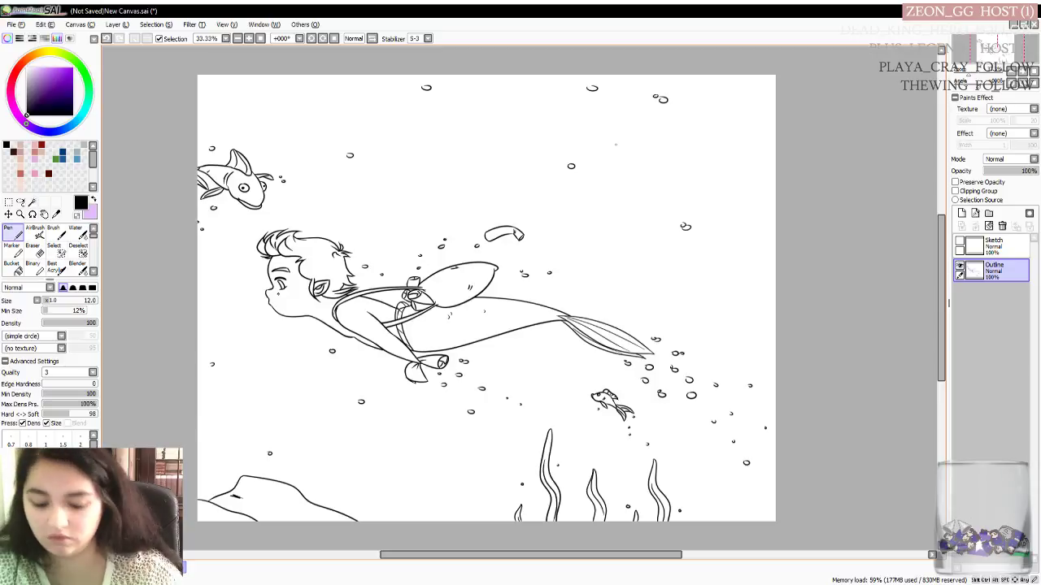
scroll(616, 155, "up", 1)
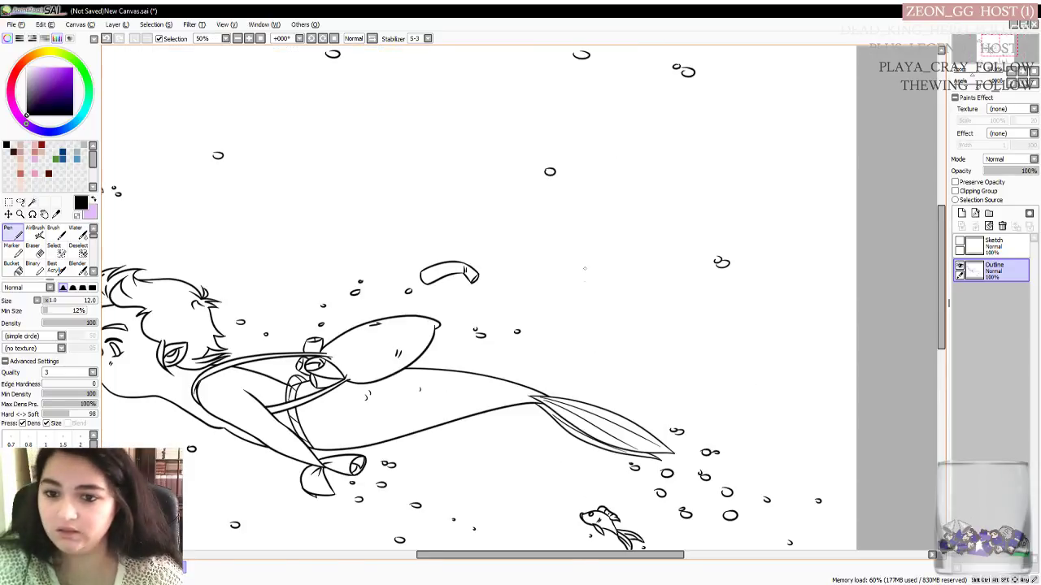
left_click_drag(489, 556, 452, 555)
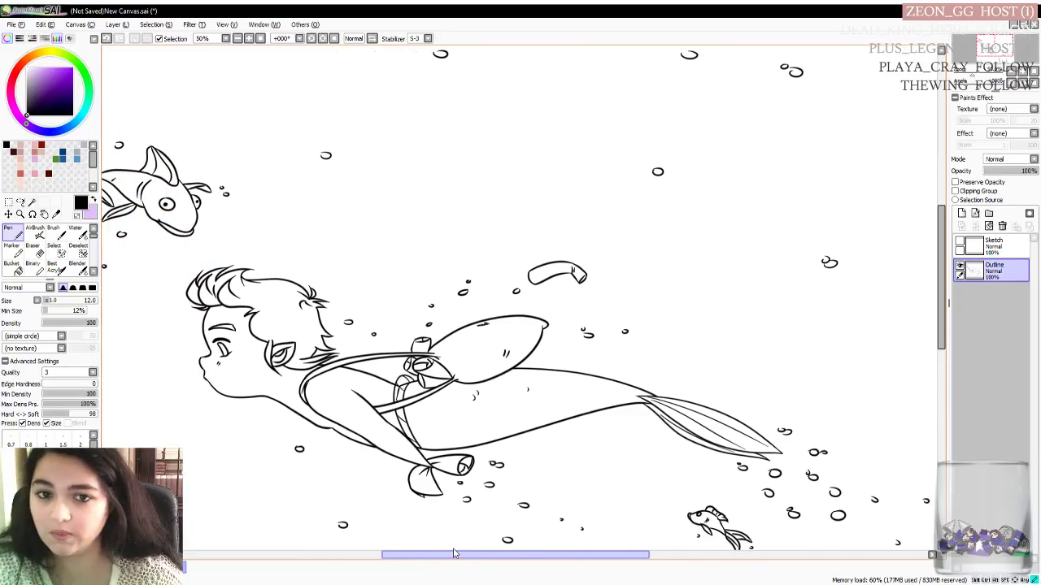
mouse_move(943, 259)
left_mouse_down()
mouse_move(943, 242)
mouse_move(944, 254)
left_mouse_up()
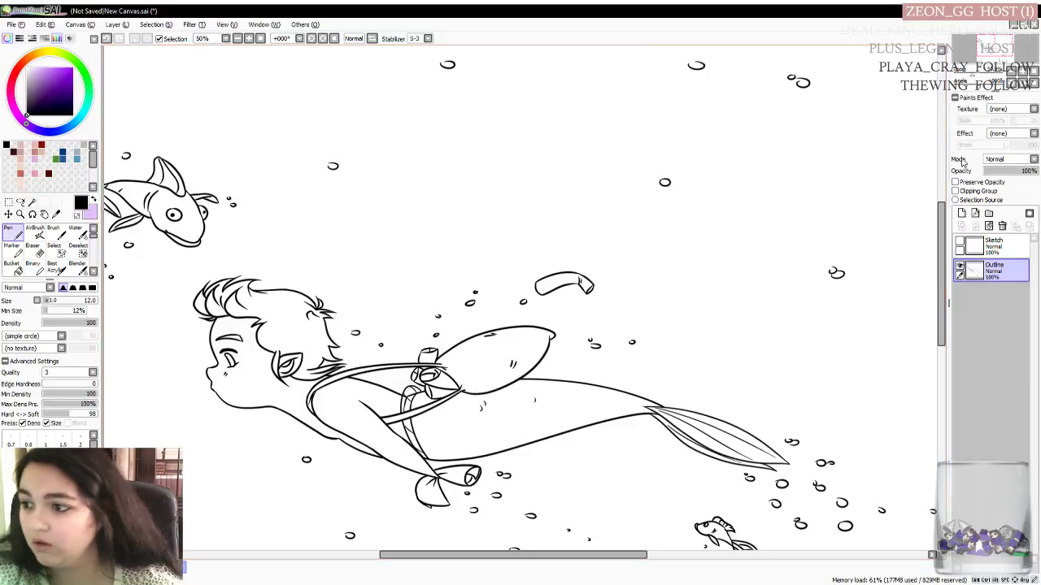
Hide the Outline layer and show the Sketch layer
left_click(960, 270)
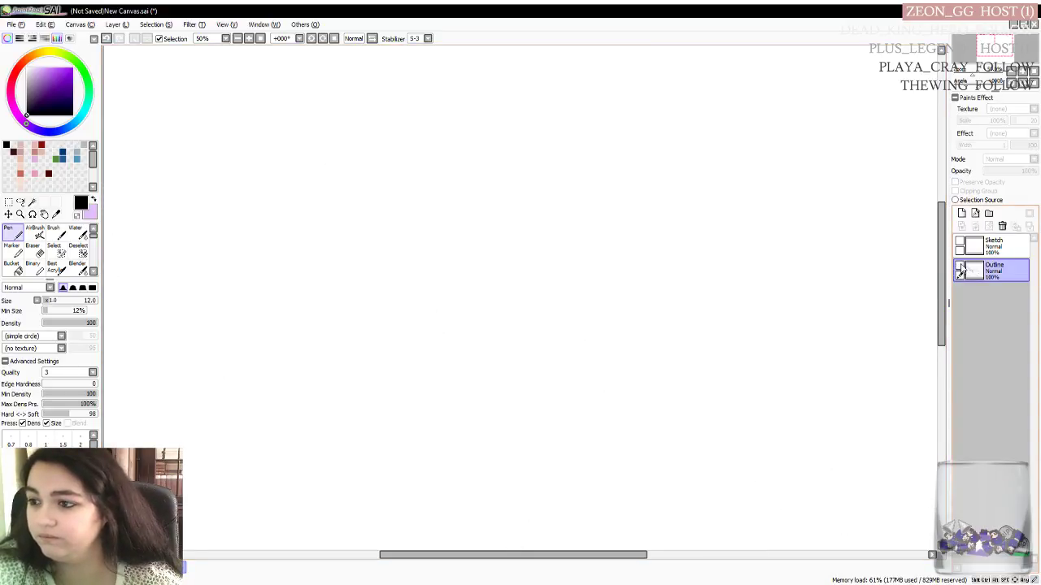
left_click(959, 244)
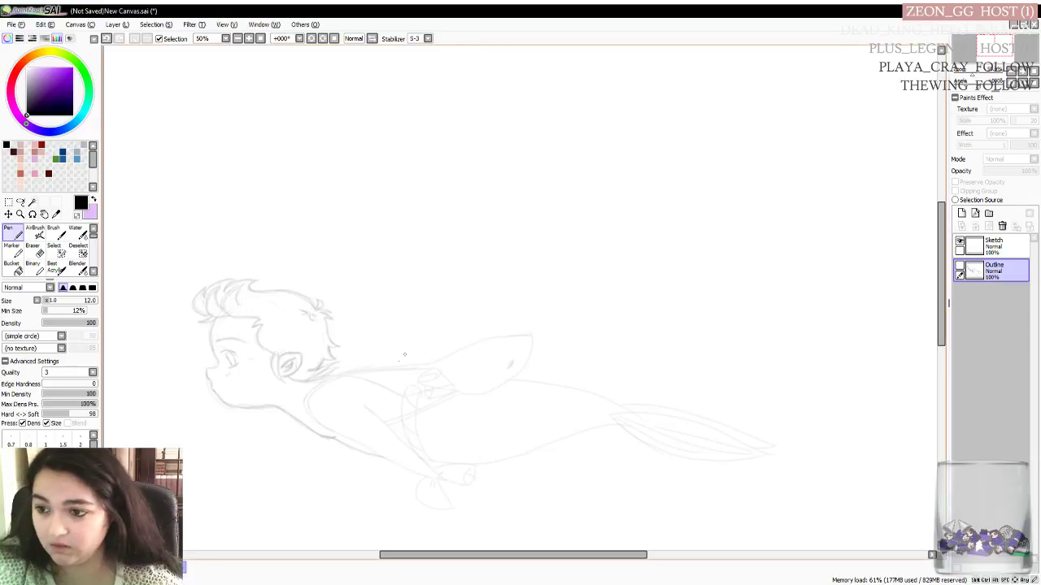
left_click_drag(447, 557, 468, 556)
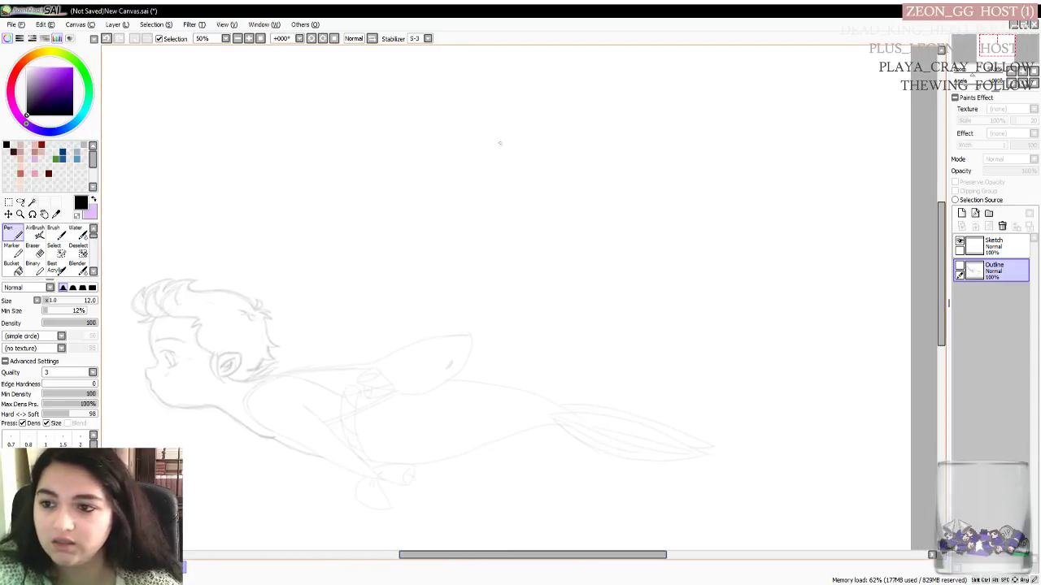
On the Sketch layer, use a grey AirBrush to sketch a small circle above the tail, with the right, lower and upper edges of a rounded outline around it
left_click(88, 144)
left_click(35, 232)
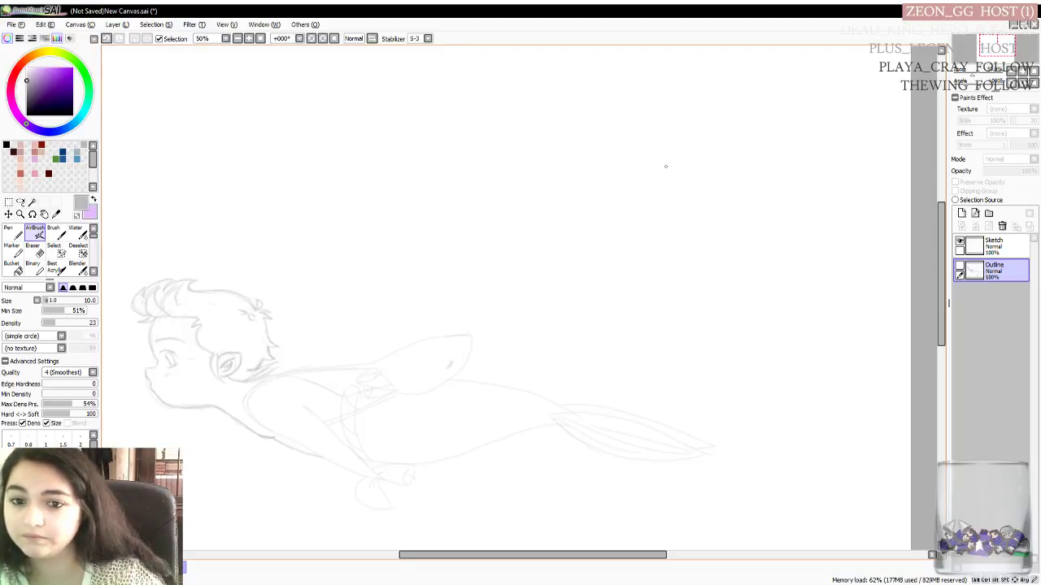
scroll(664, 167, "up", 1)
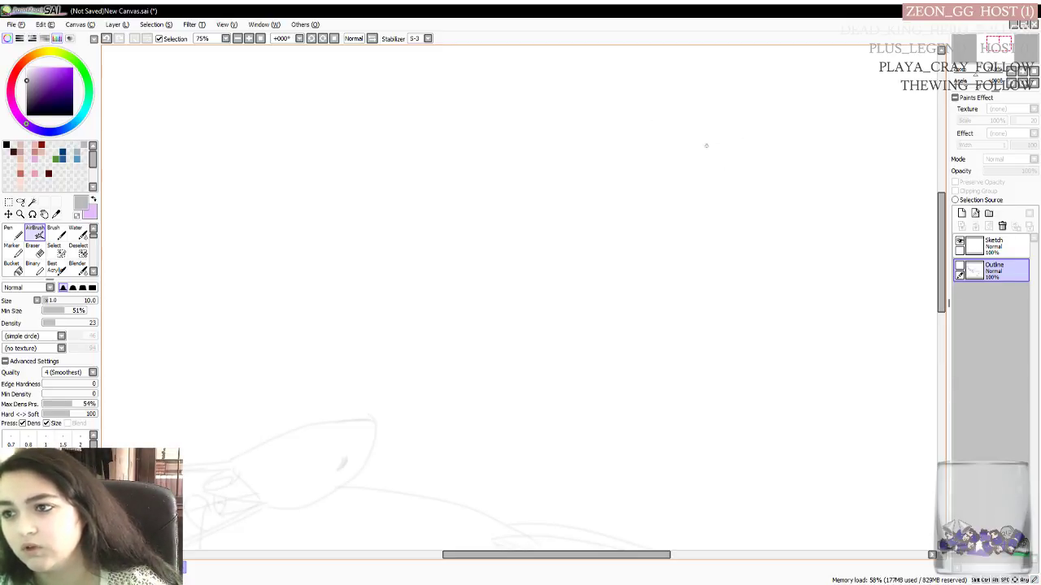
left_click(994, 246)
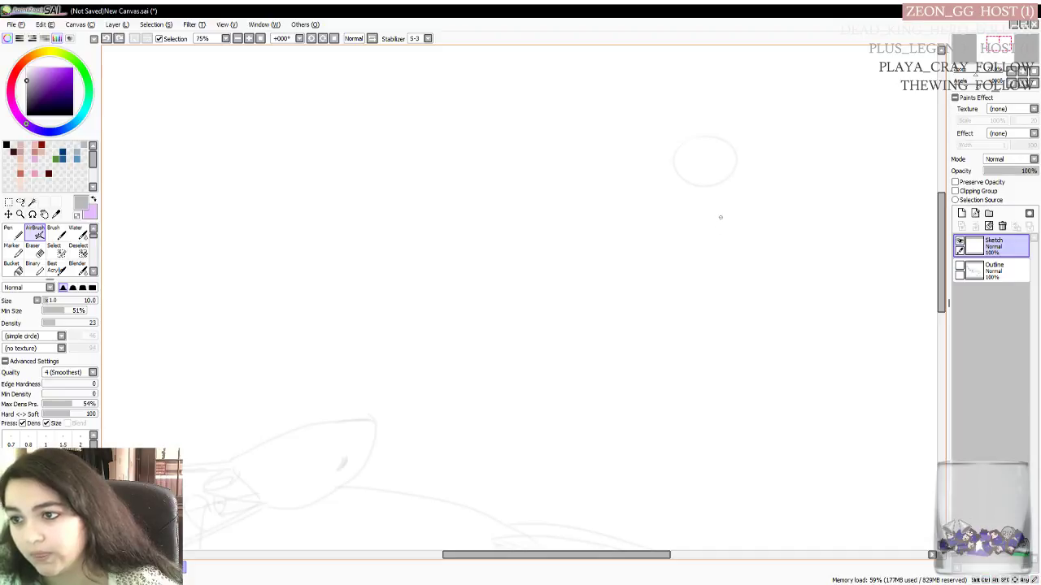
left_click_drag(734, 212, 743, 167)
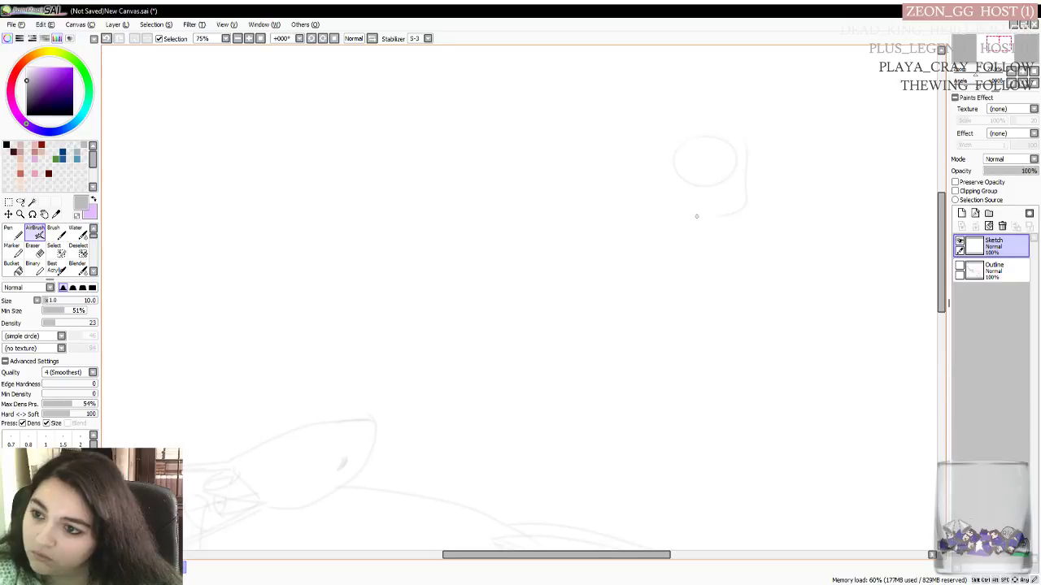
left_click_drag(675, 184, 675, 195)
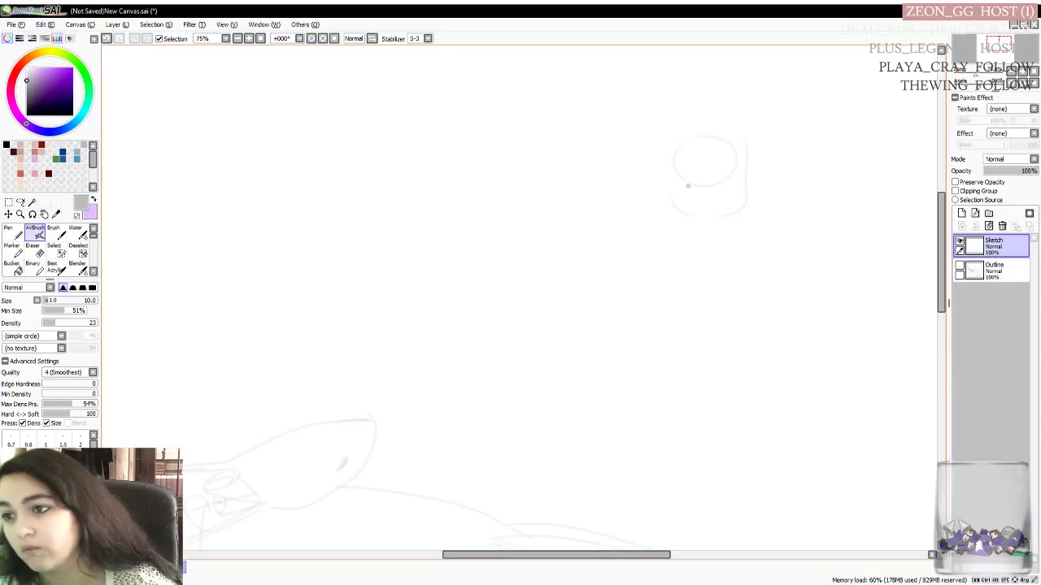
key("ctrl+z")
left_click_drag(674, 204, 700, 214)
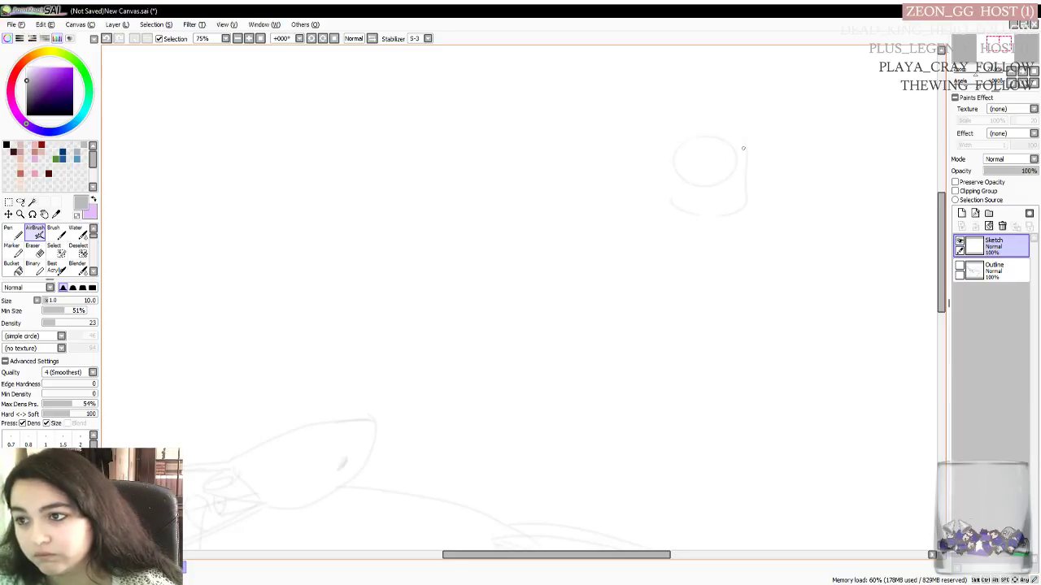
mouse_move(745, 158)
left_mouse_down()
mouse_move(716, 118)
mouse_move(676, 165)
left_mouse_up()
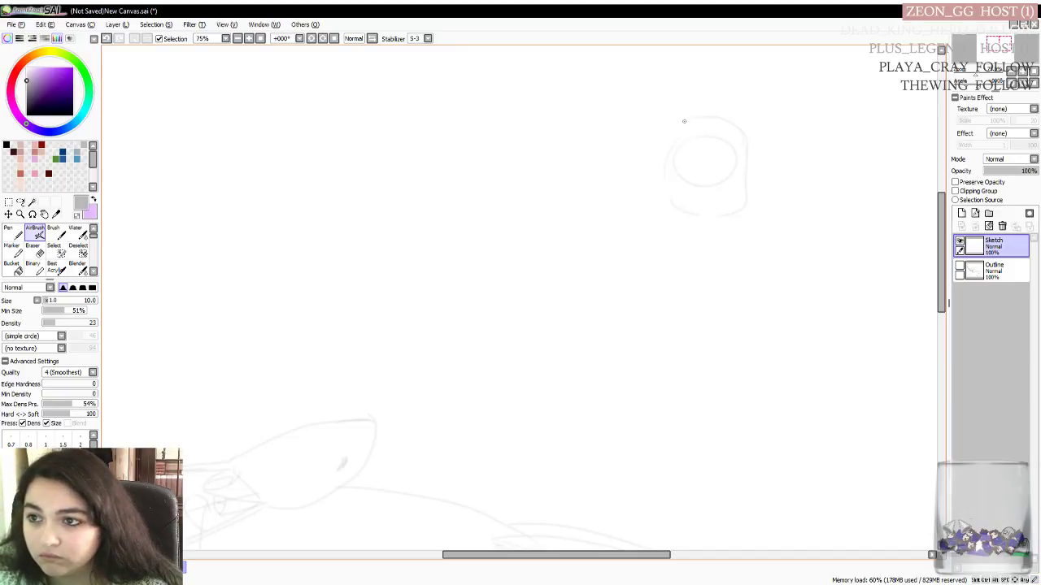
mouse_move(675, 118)
left_mouse_down()
mouse_move(650, 164)
mouse_move(666, 185)
left_mouse_up()
key("ctrl+z")
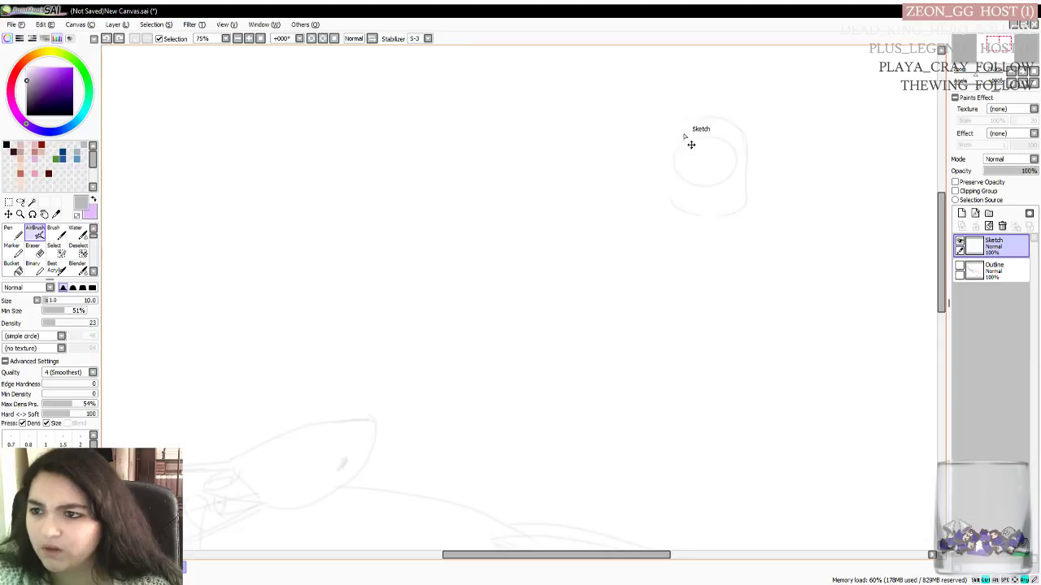
mouse_move(672, 121)
left_mouse_down()
mouse_move(653, 159)
mouse_move(664, 181)
left_mouse_up()
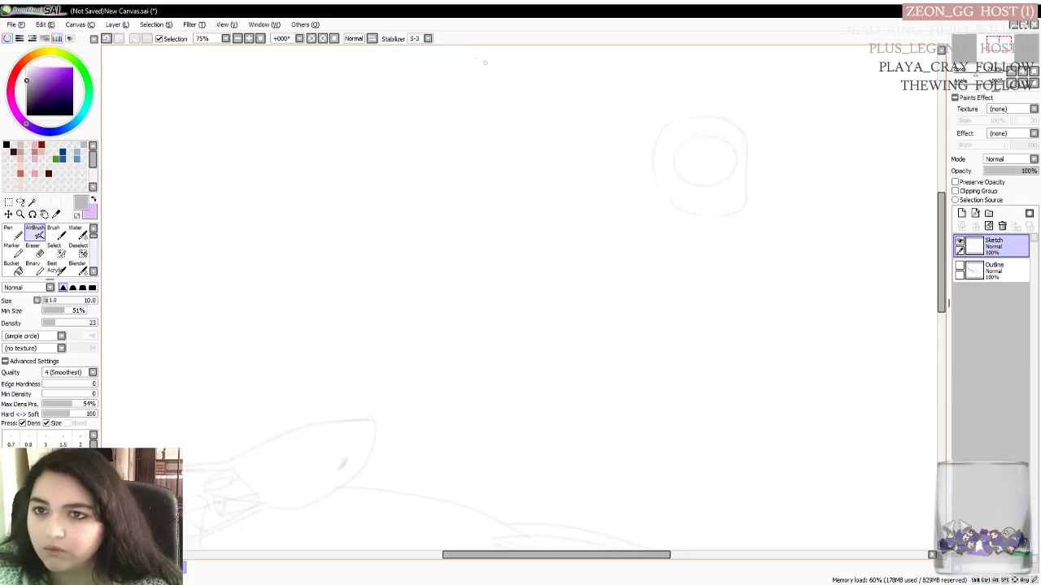
Set the stabilizer to 0 and redraw the left side of the rounded outline around the small circle
left_click(426, 38)
left_click(425, 50)
key("ctrl+z")
left_click_drag(678, 118, 659, 176)
key("ctrl+z")
left_click_drag(682, 118, 662, 172)
key("ctrl+z")
mouse_move(678, 122)
left_mouse_down()
mouse_move(661, 148)
mouse_move(664, 181)
left_mouse_up()
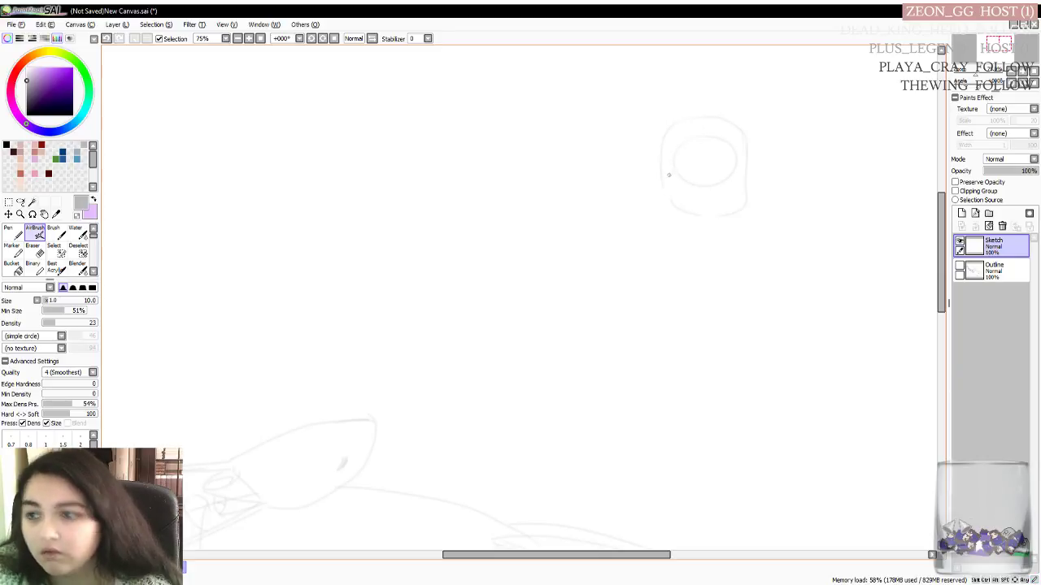
key("ctrl+z")
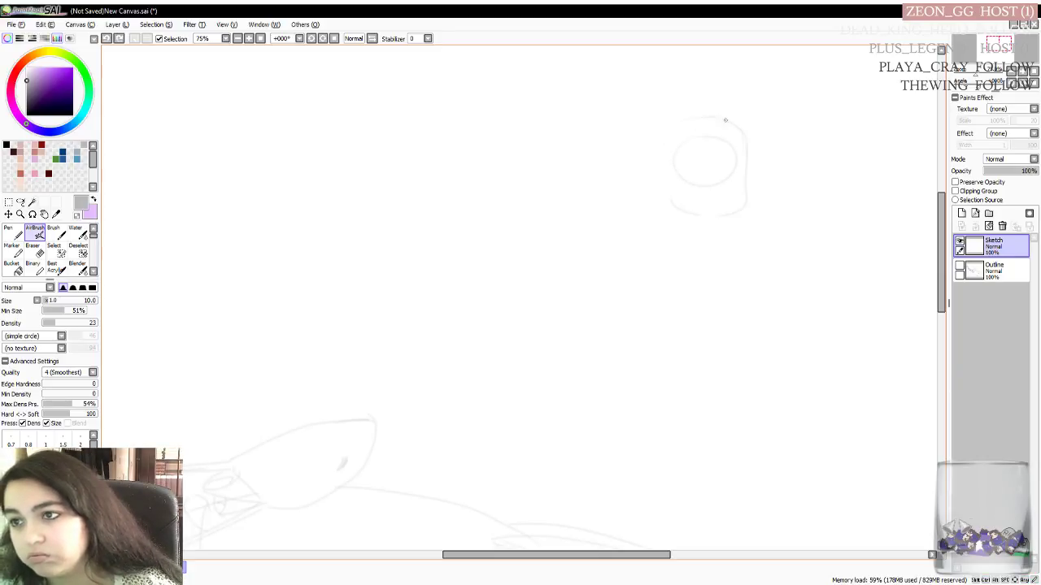
left_click_drag(669, 192, 676, 122)
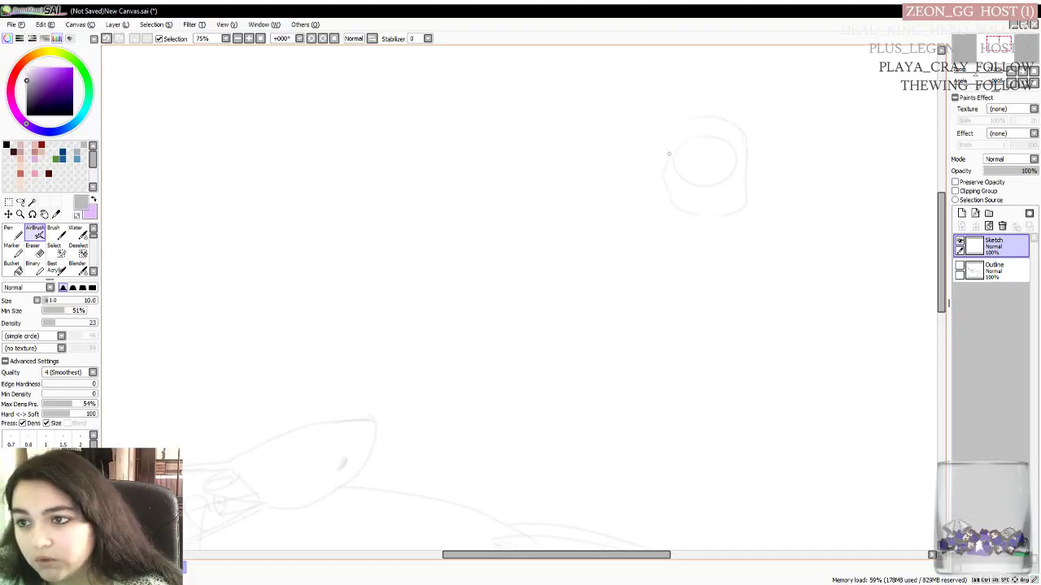
Undo the last stroke, redraw the head's upper-left curve, and sketch an ear and simple facial features
key("ctrl+z")
mouse_move(670, 192)
left_mouse_down()
mouse_move(663, 163)
mouse_move(692, 127)
left_mouse_up()
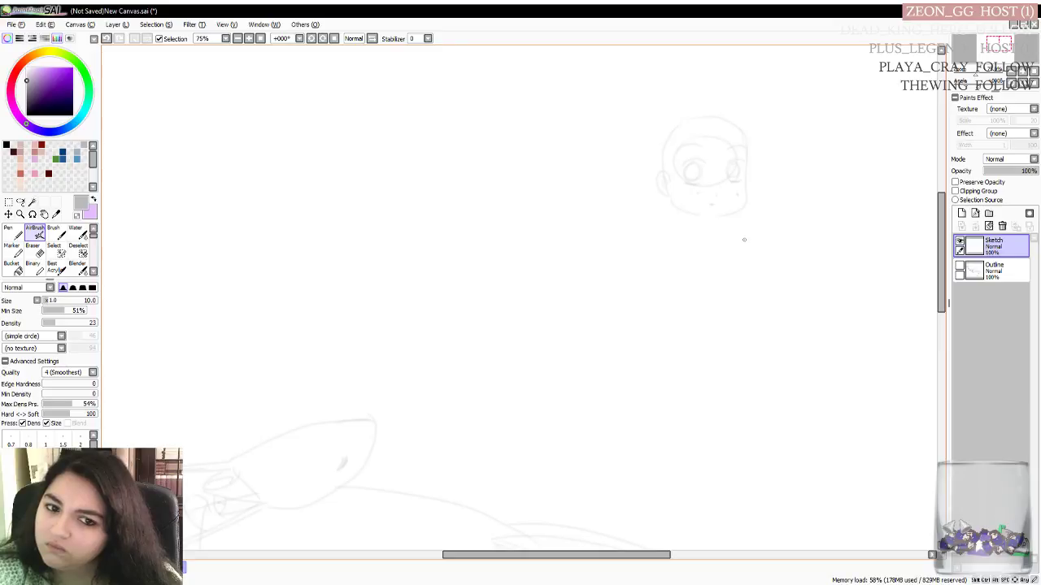
Hide the Sketch layer, show the Outline layer and review the whole merboy scene
left_click(959, 243)
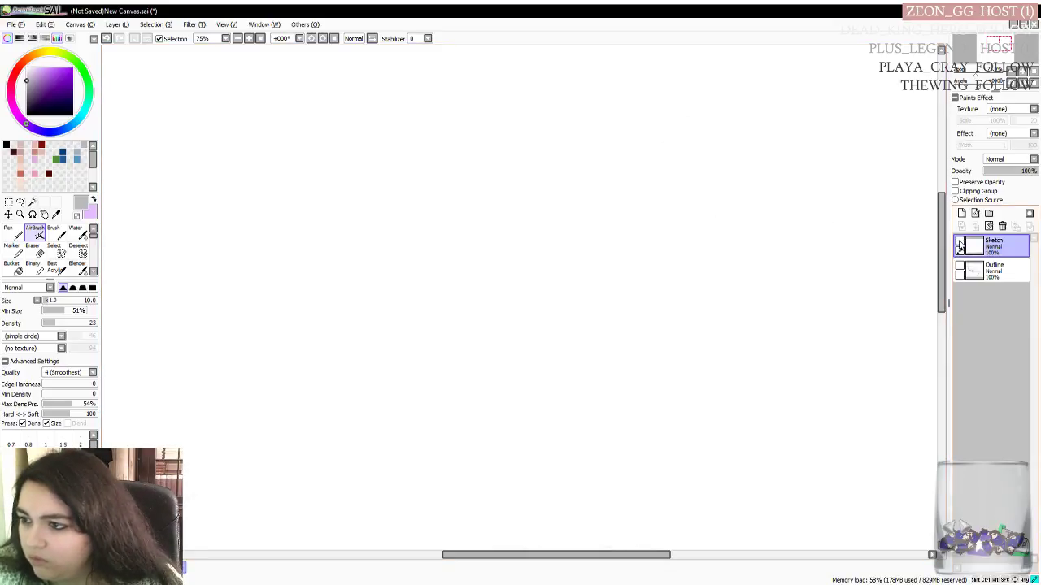
left_click(960, 271)
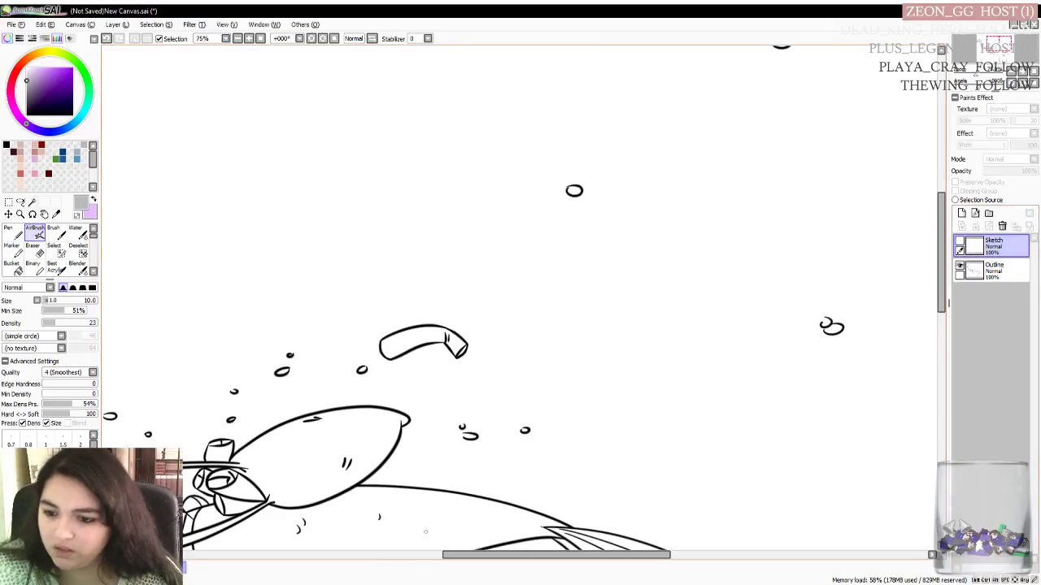
left_click_drag(518, 556, 434, 556)
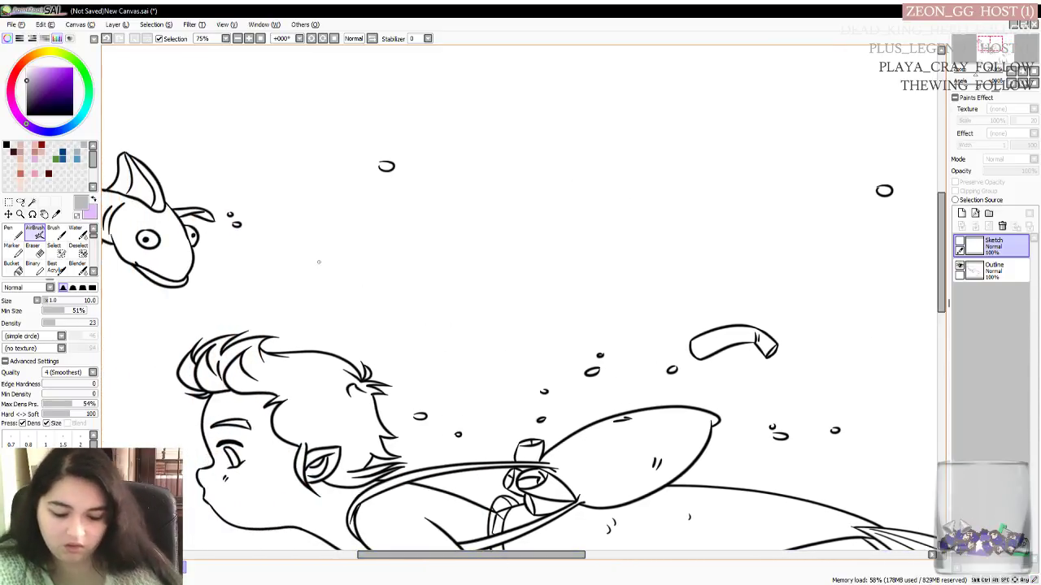
scroll(319, 262, "down", 5)
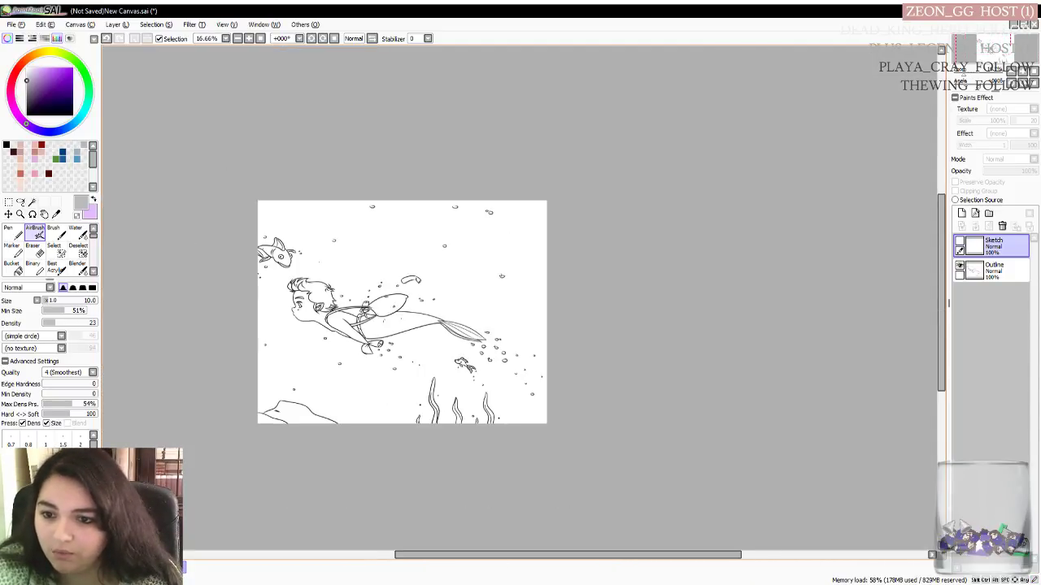
scroll(319, 263, "up", 1)
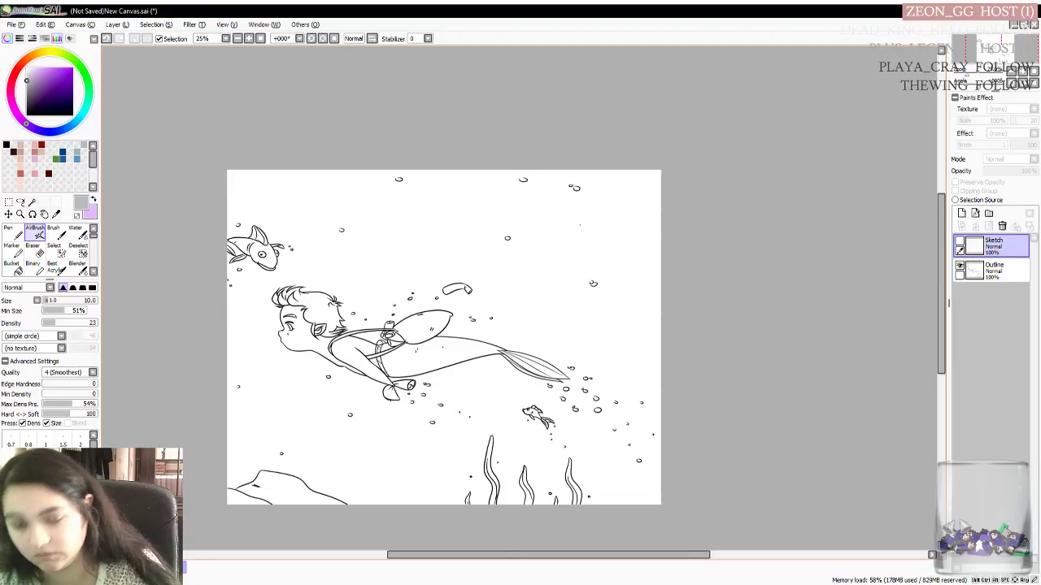
scroll(578, 223, "up", 2)
left_click_drag(539, 555, 453, 555)
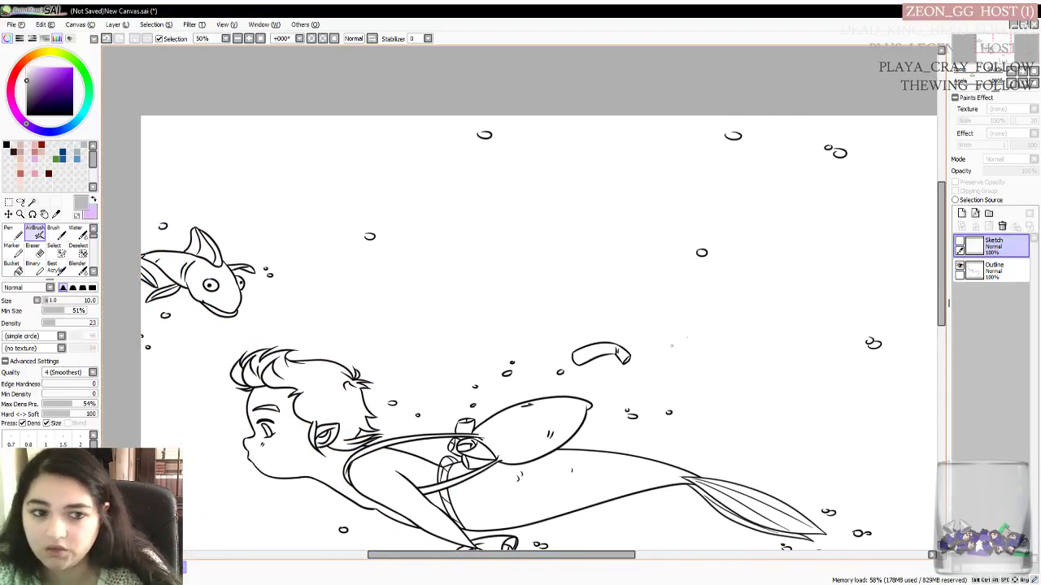
scroll(716, 337, "down", 3)
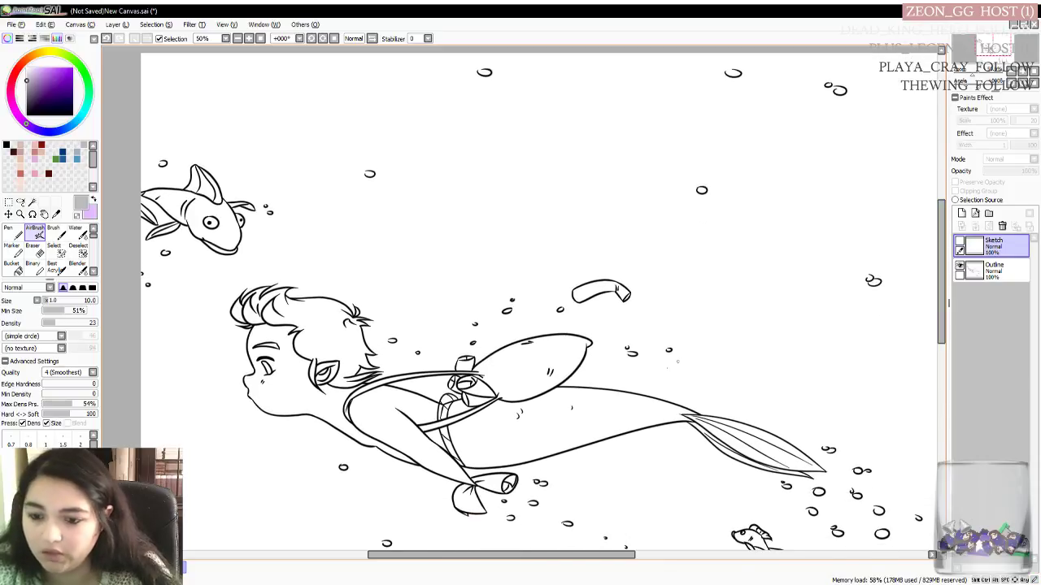
left_click_drag(488, 556, 521, 555)
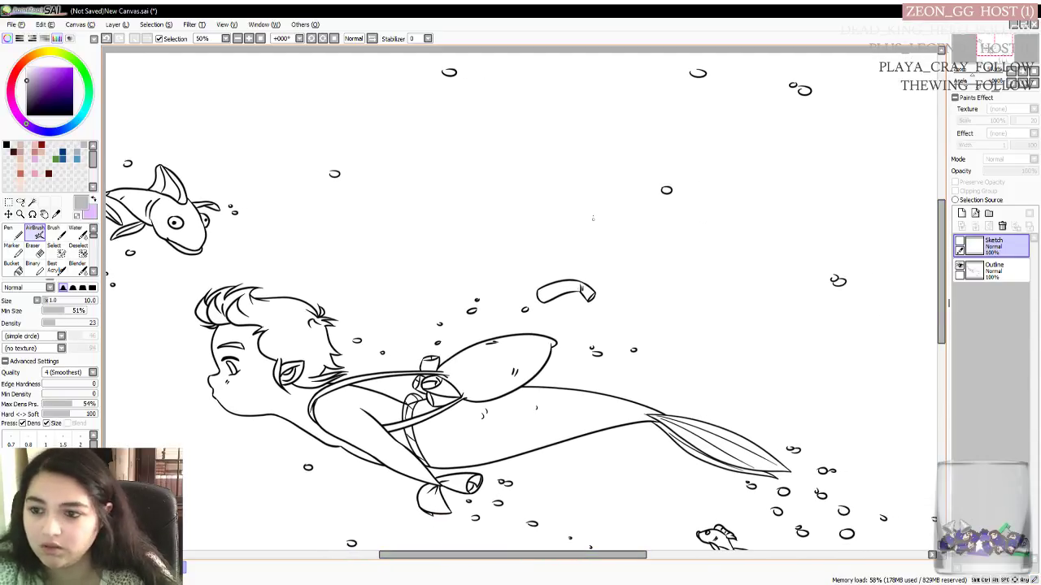
Create a layer folder named Color and place it below the Outline layer
left_click(989, 213)
left_click_drag(1010, 252, 1013, 303)
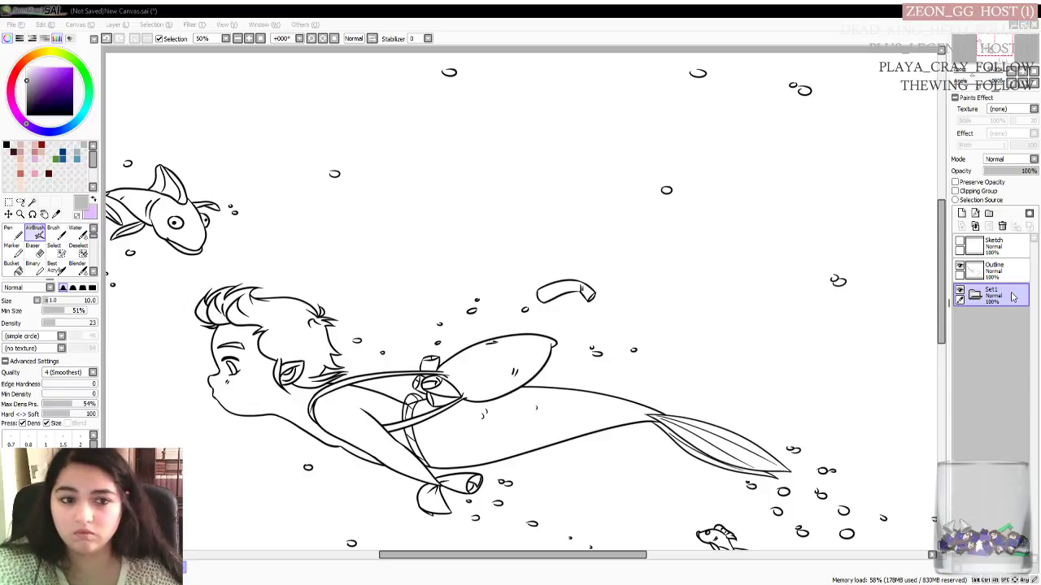
key("Return")
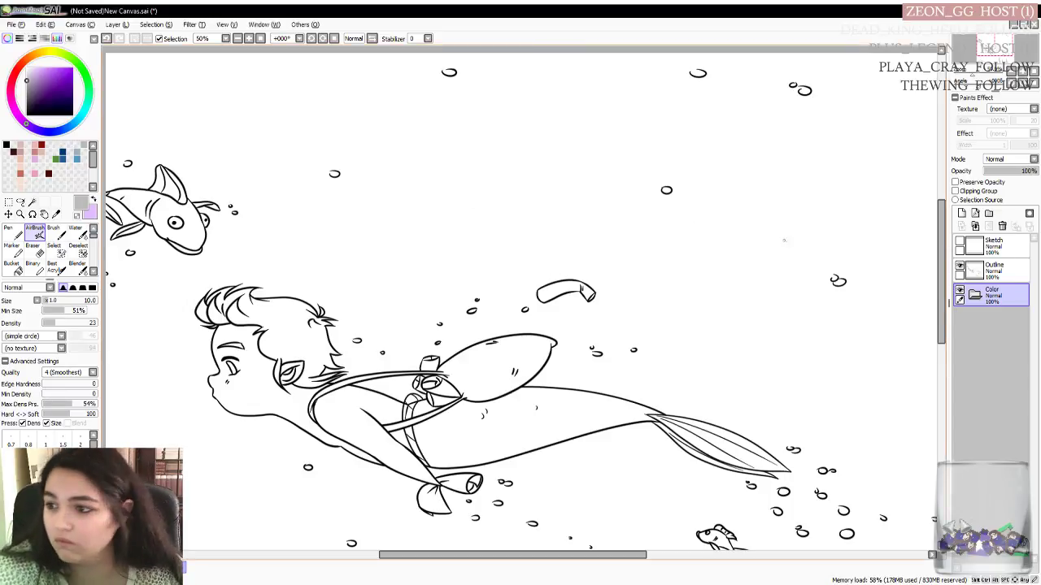
Add a new layer named Skin inside the Color folder
left_click(974, 216)
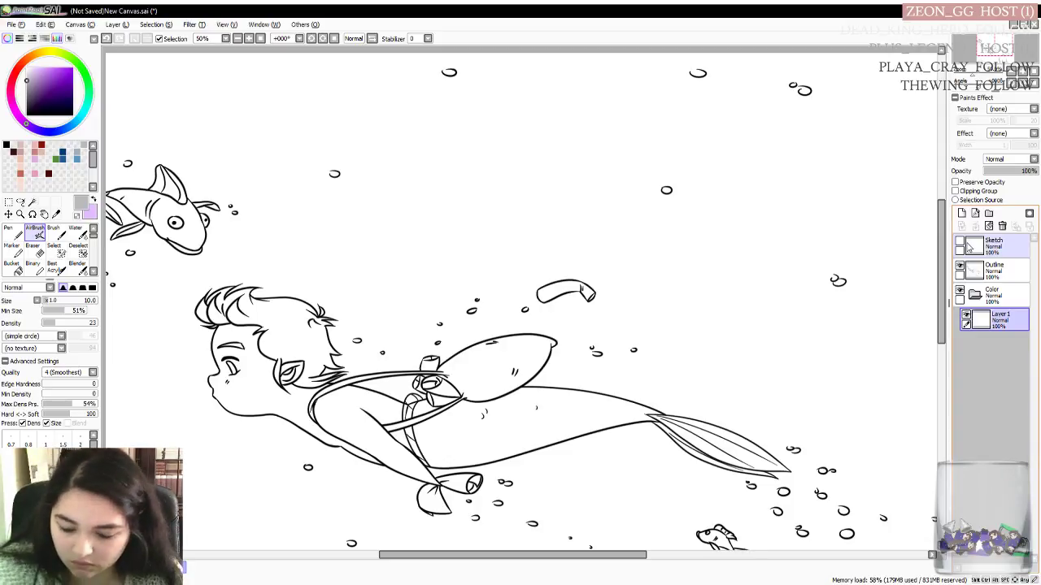
key("e")
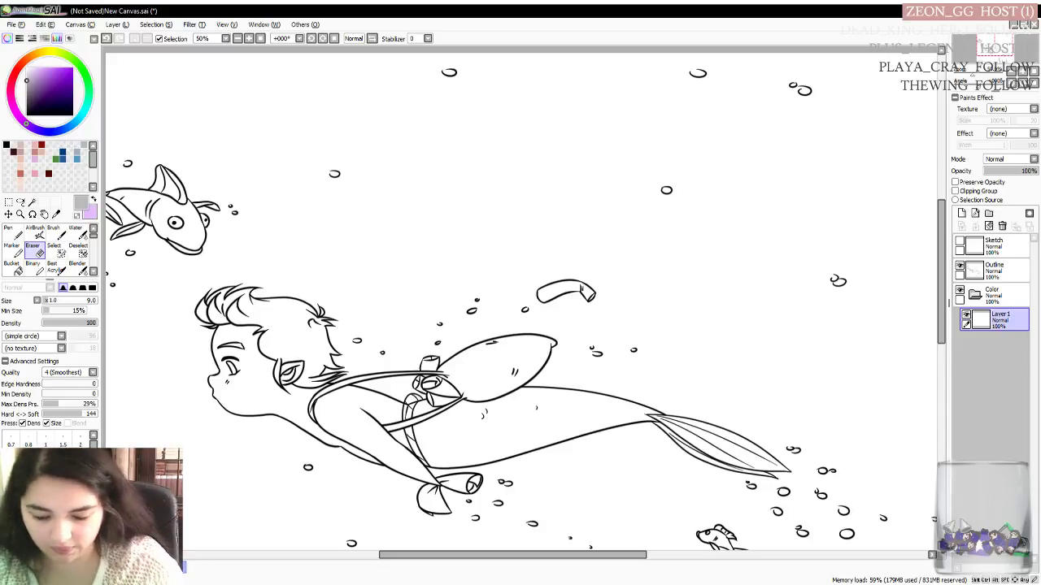
key("a")
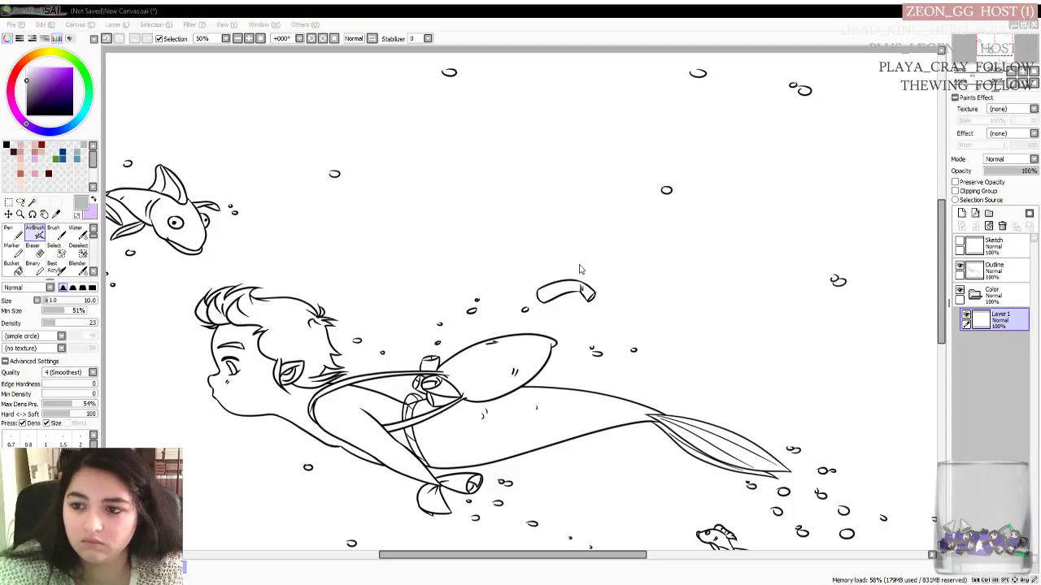
key("Return")
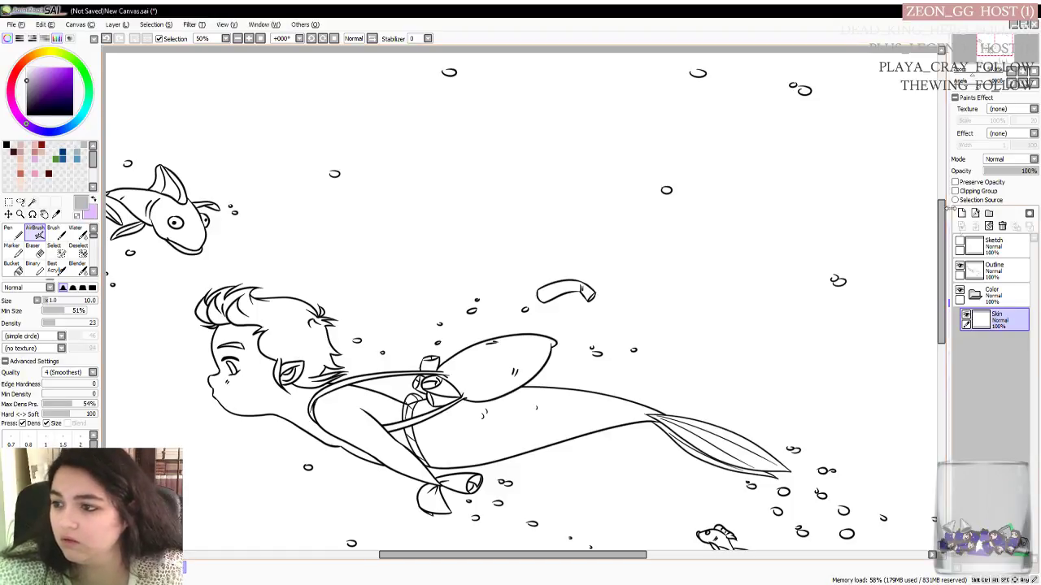
Create a subfolder named Face inside the Color folder, above the Skin layer
left_click(988, 213)
double_click(1005, 321)
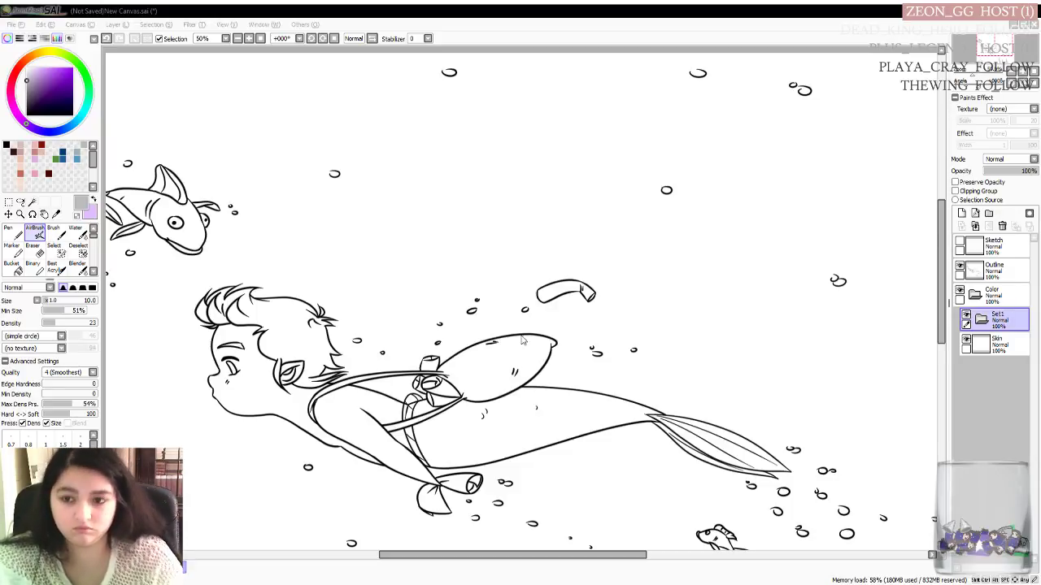
key("Return")
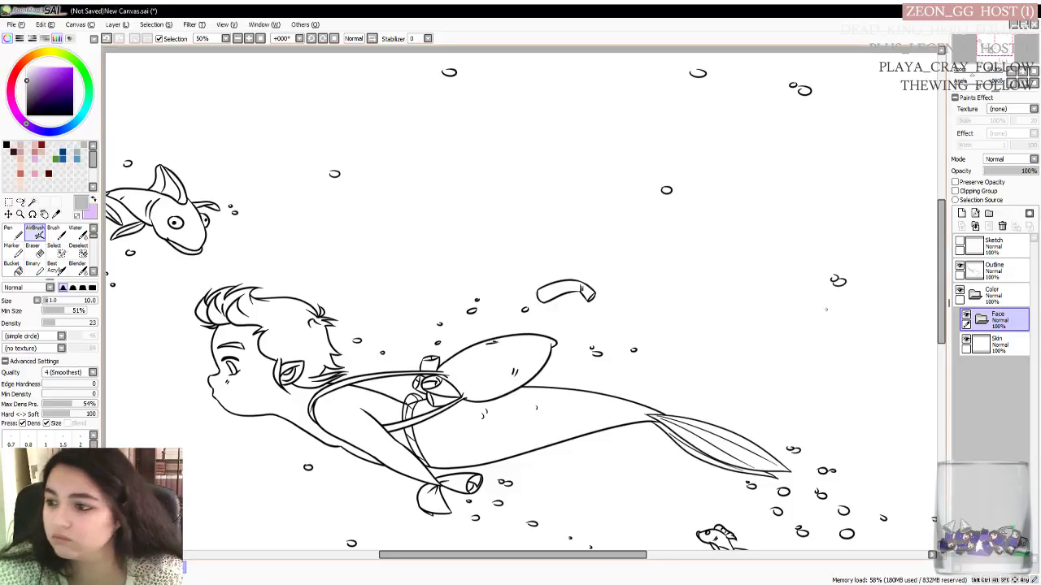
Add a new layer named Cheeks inside the Face folder
left_click(1004, 271)
left_click(1007, 320)
left_click(1004, 295)
left_click(1008, 323)
left_click(963, 213)
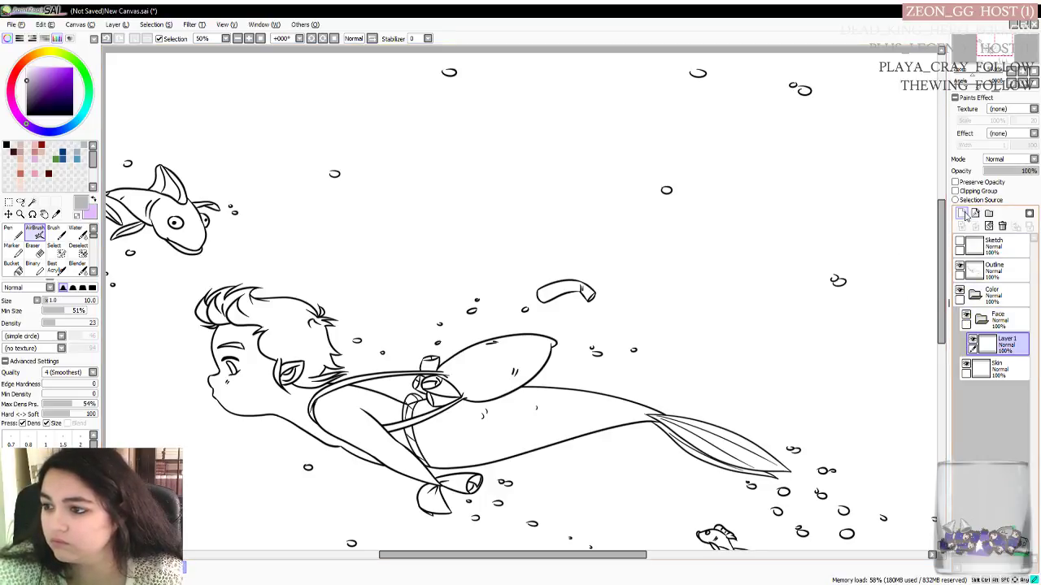
double_click(1013, 343)
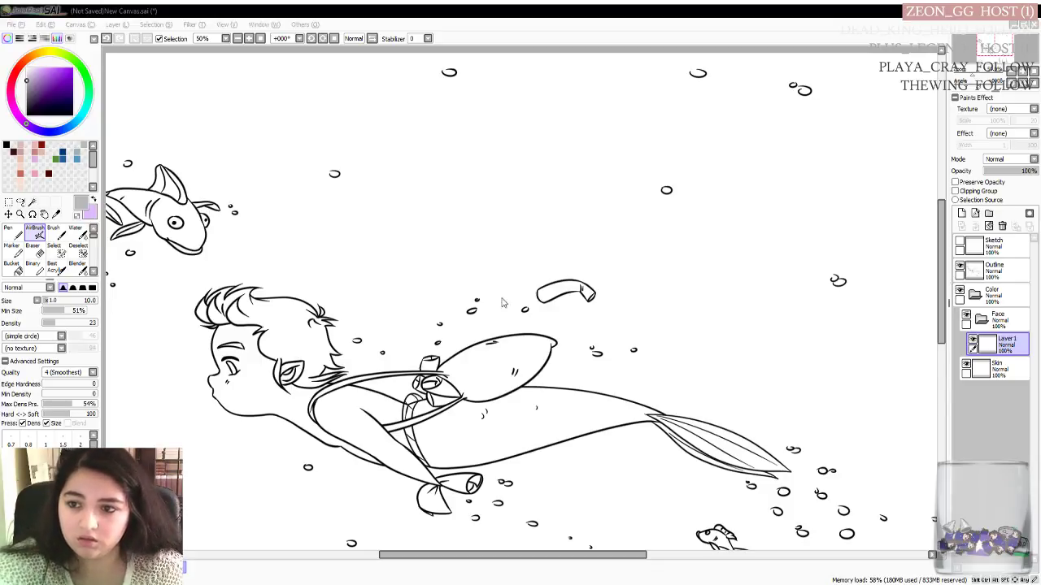
left_click(565, 270)
Add two more layers named Whites and Eyes above Cheeks in the Face folder
left_click(961, 226)
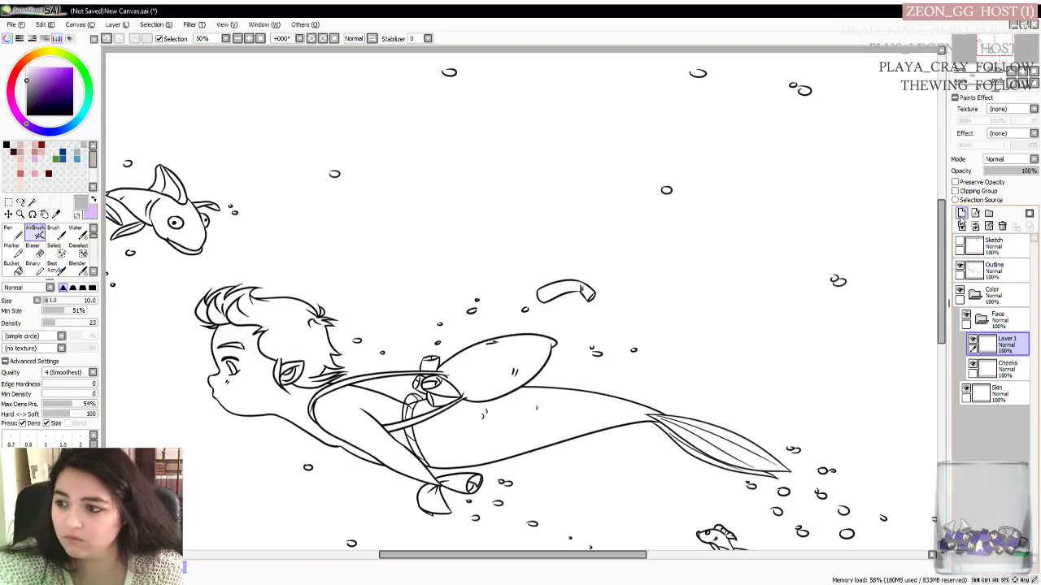
double_click(1015, 343)
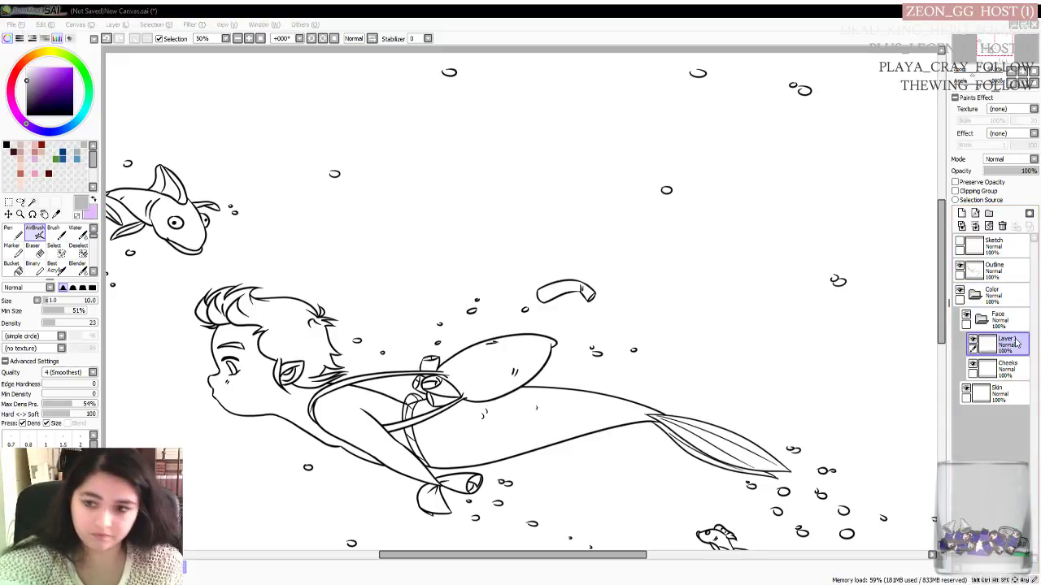
left_click(556, 269)
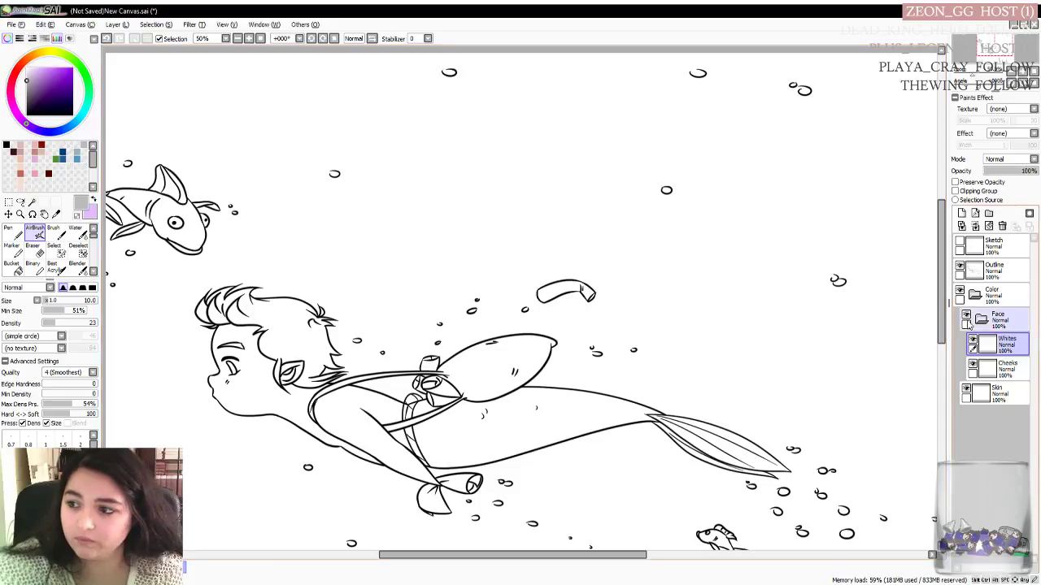
left_click(961, 225)
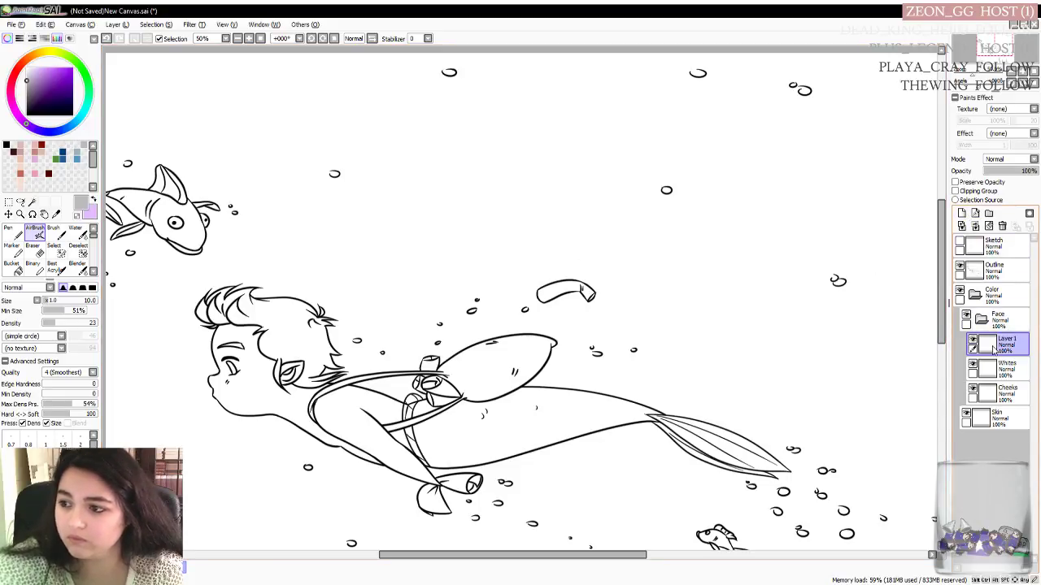
double_click(1011, 346)
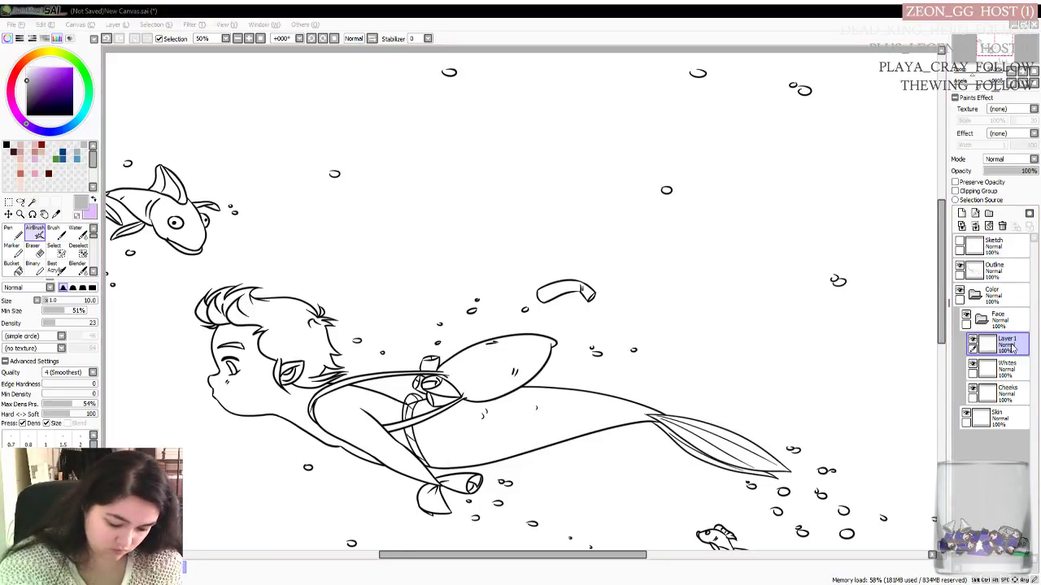
left_click(553, 266)
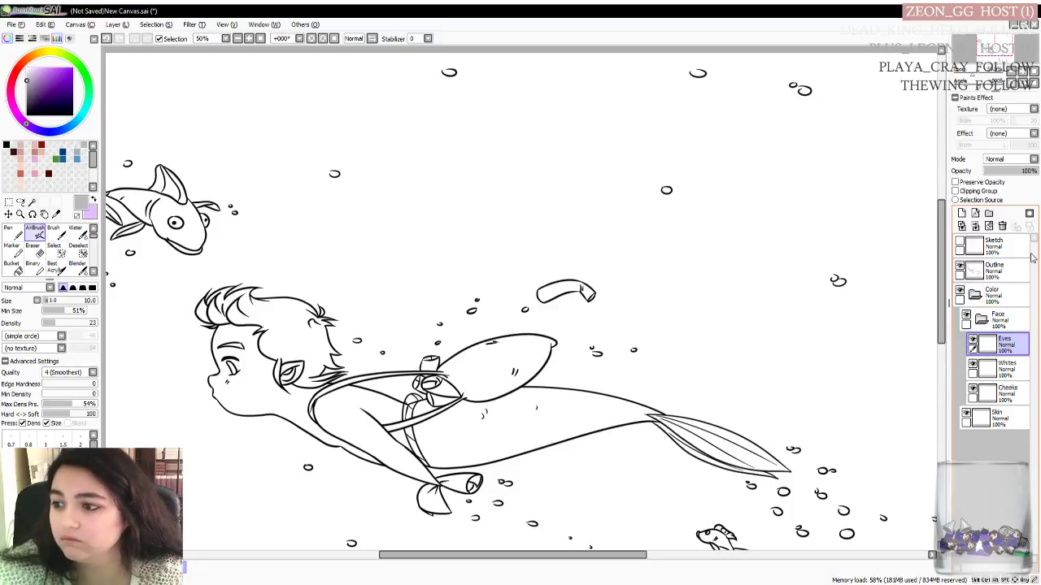
Collapse the Face folder and create a folder named Water above the Color folder
left_click(981, 319)
left_click(1015, 305)
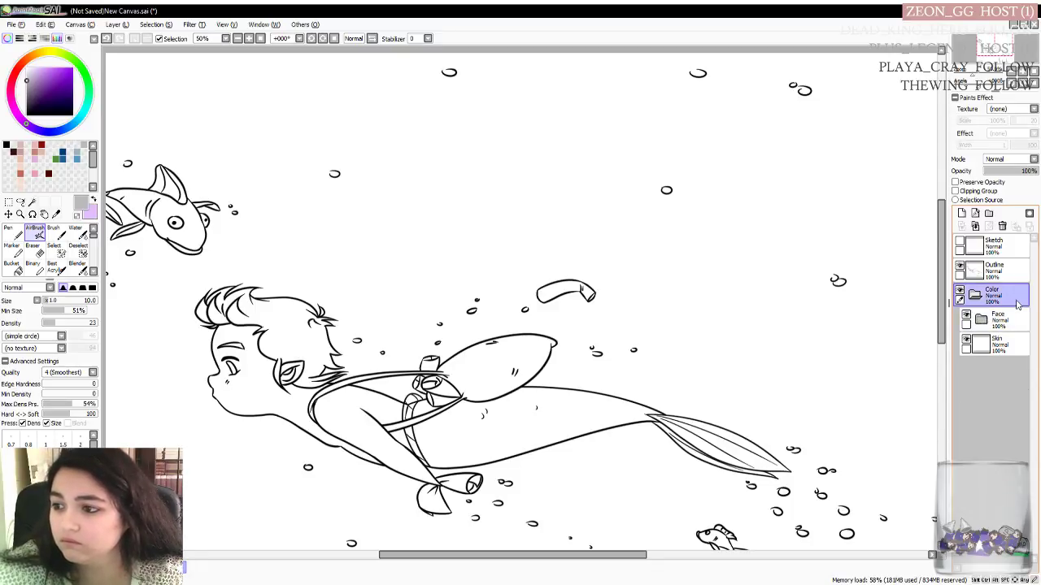
left_click(988, 213)
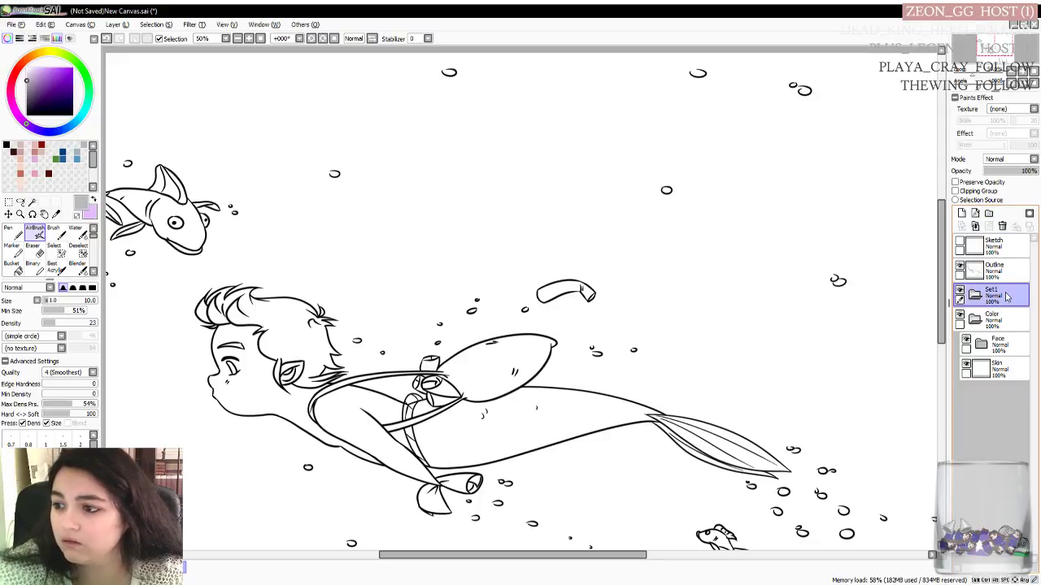
double_click(1012, 296)
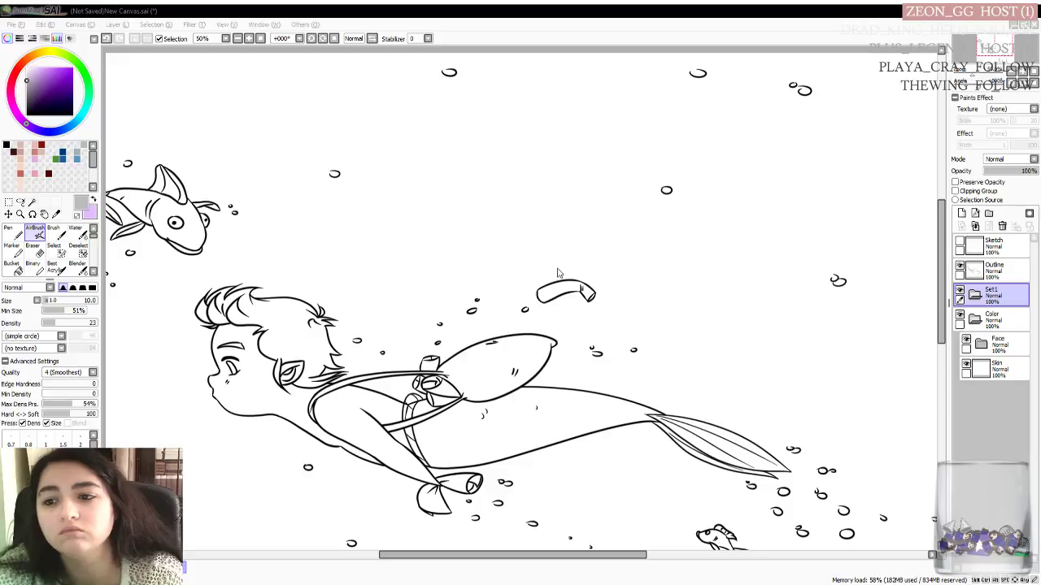
key("Return")
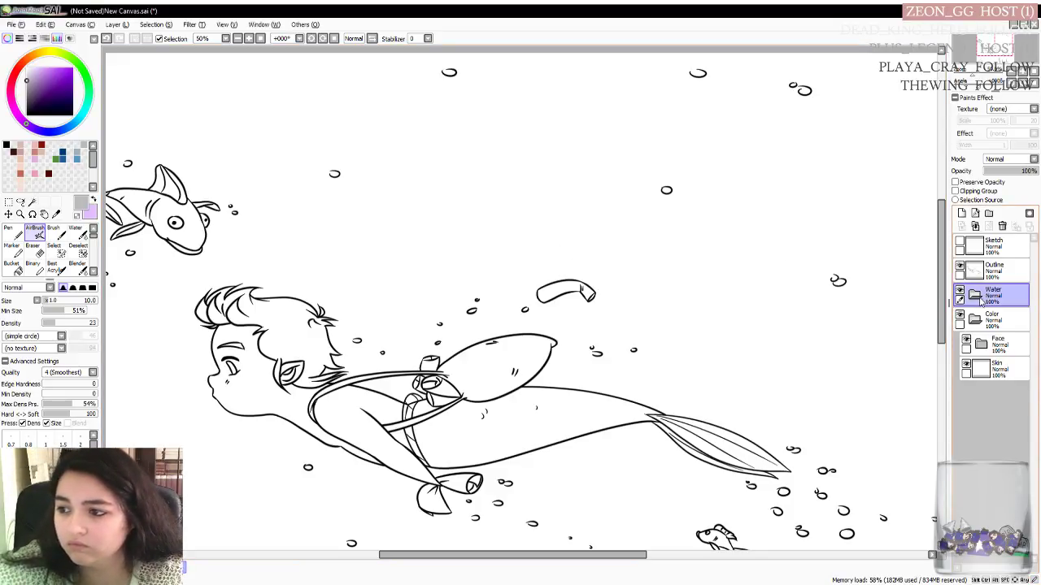
Add layers named Bubbles and Kelp inside the Water folder, with Kelp above Bubbles
left_click(962, 214)
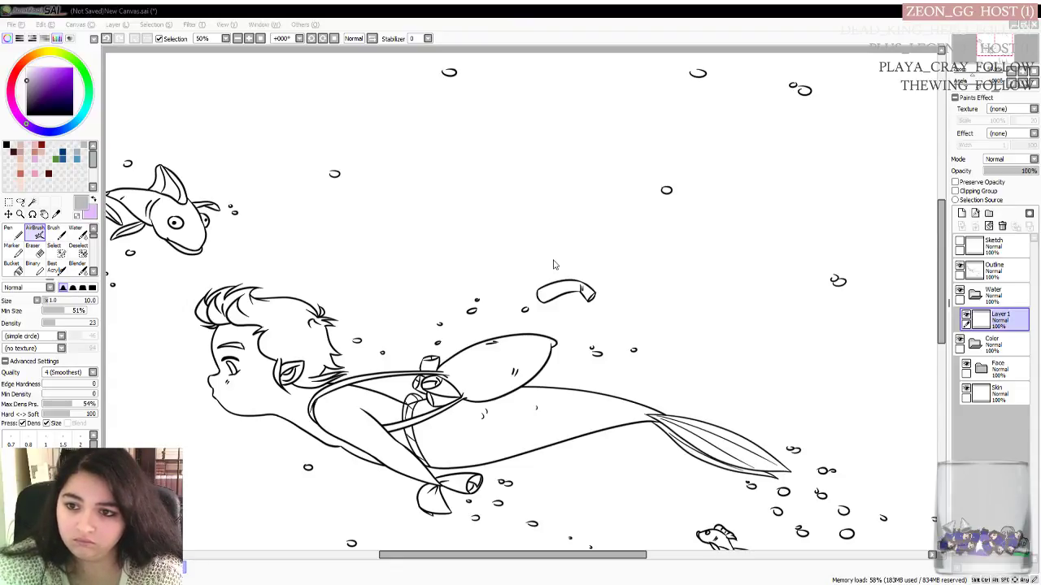
key("Return")
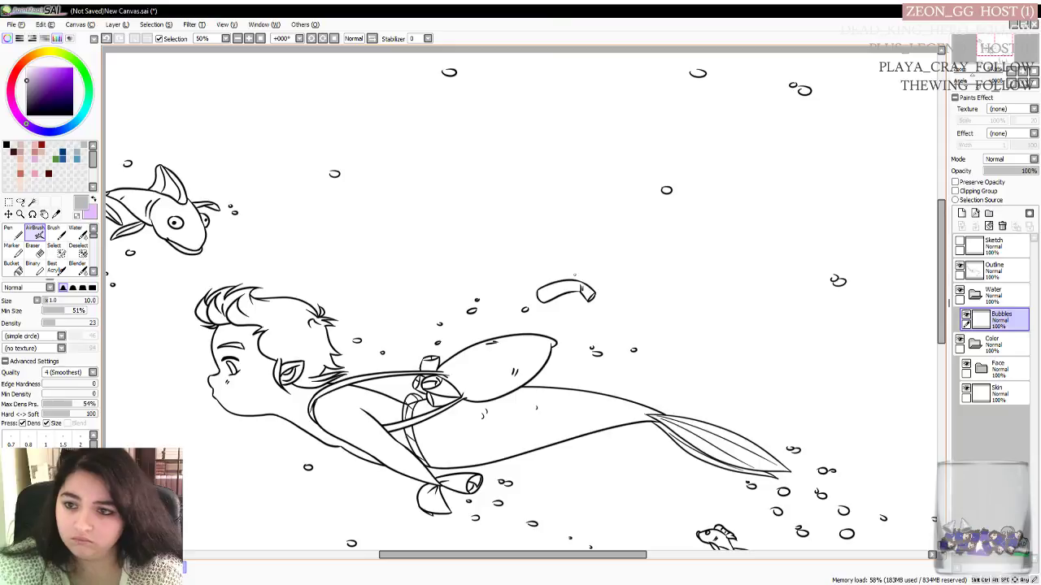
left_click(962, 215)
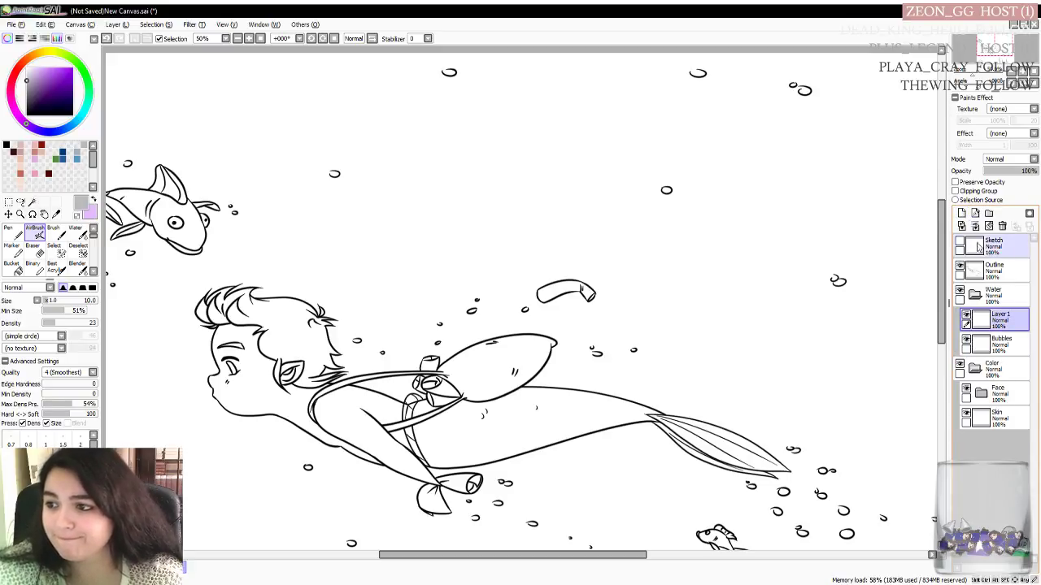
double_click(1009, 322)
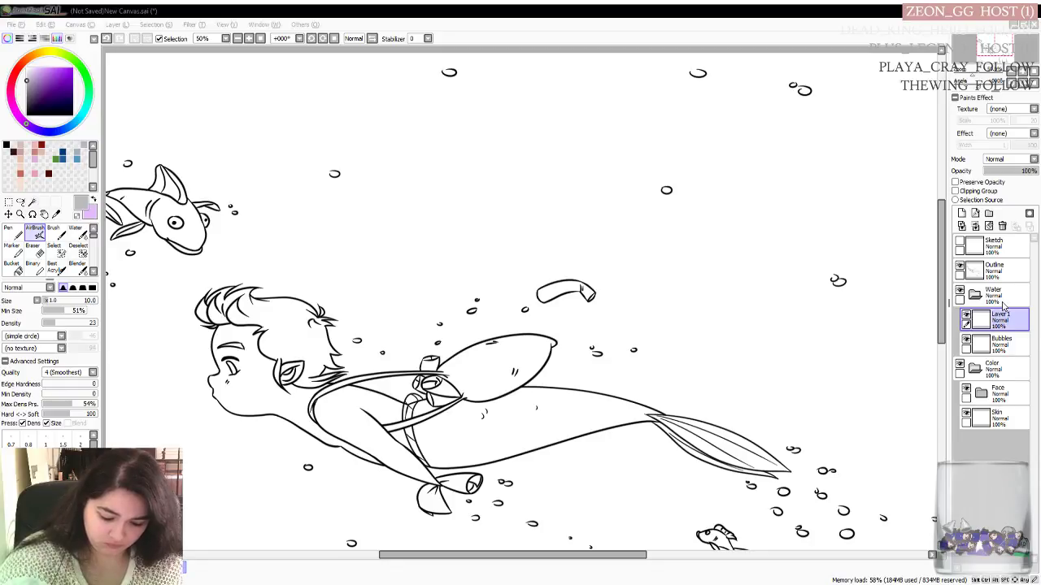
type("Kelp")
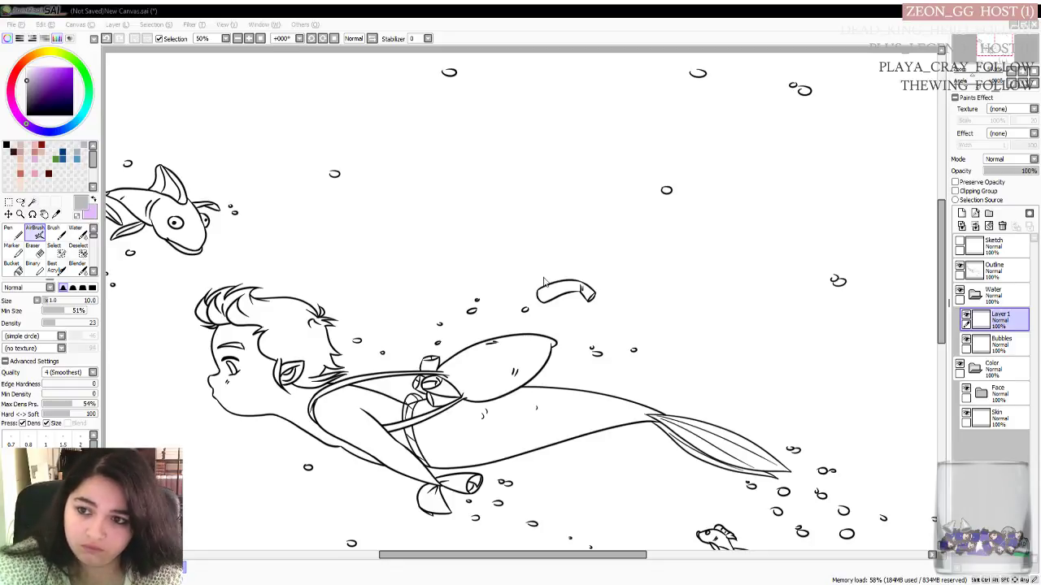
key("Return")
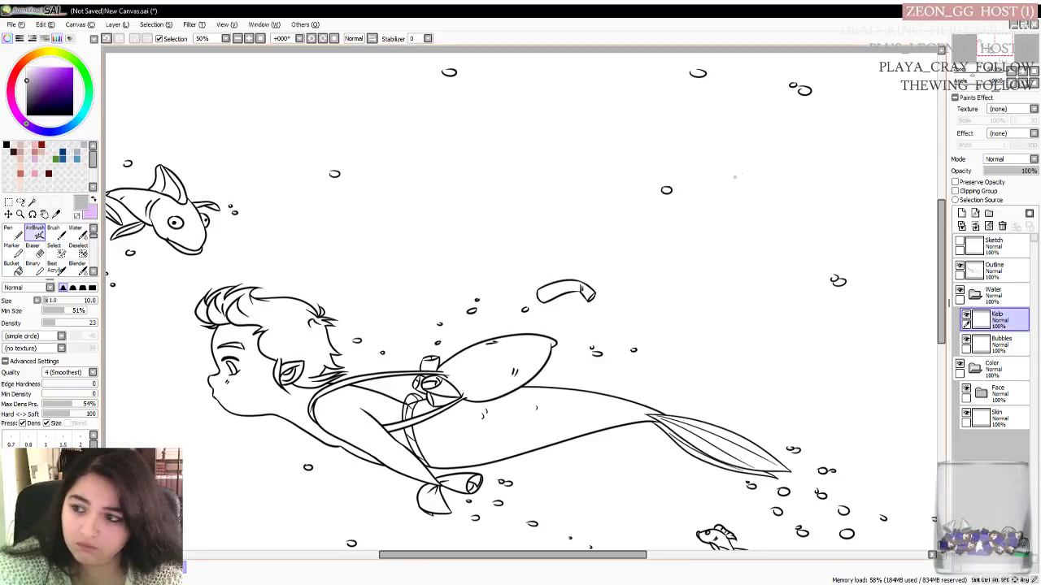
Add a layer named Rocks above Kelp in the Water folder, and collapse the folder
left_click(962, 215)
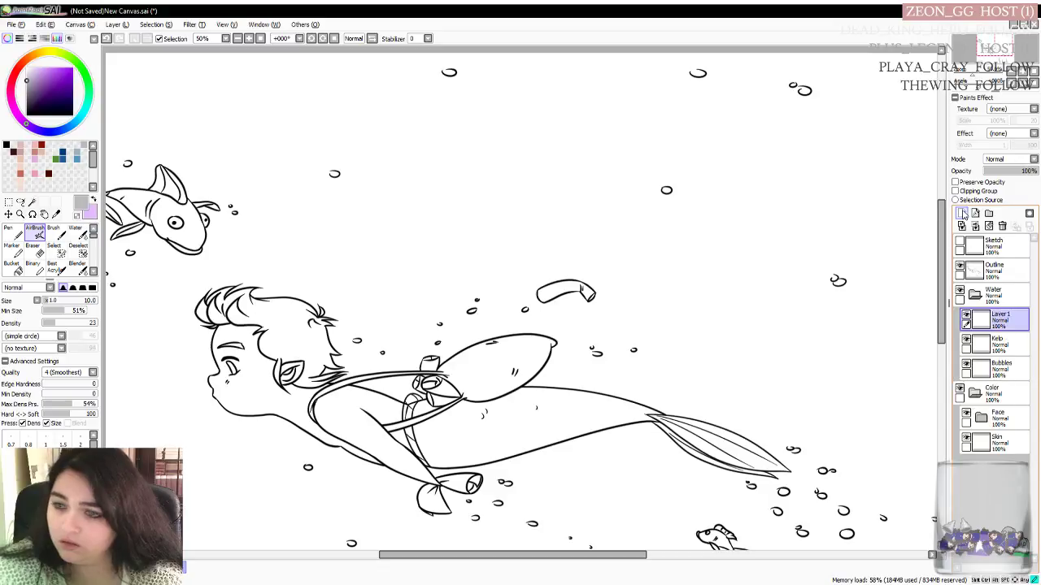
double_click(1020, 322)
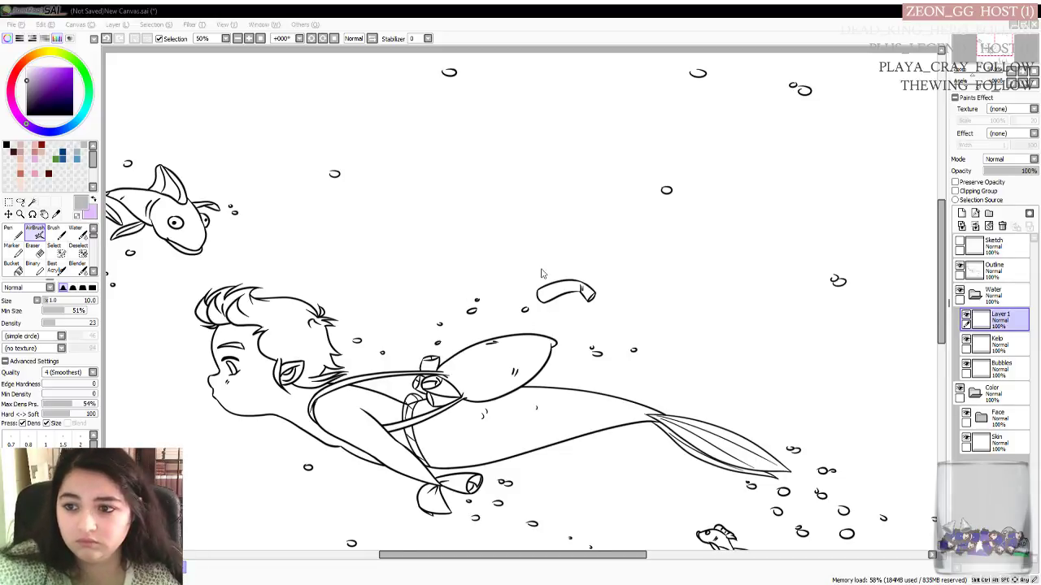
key("Return")
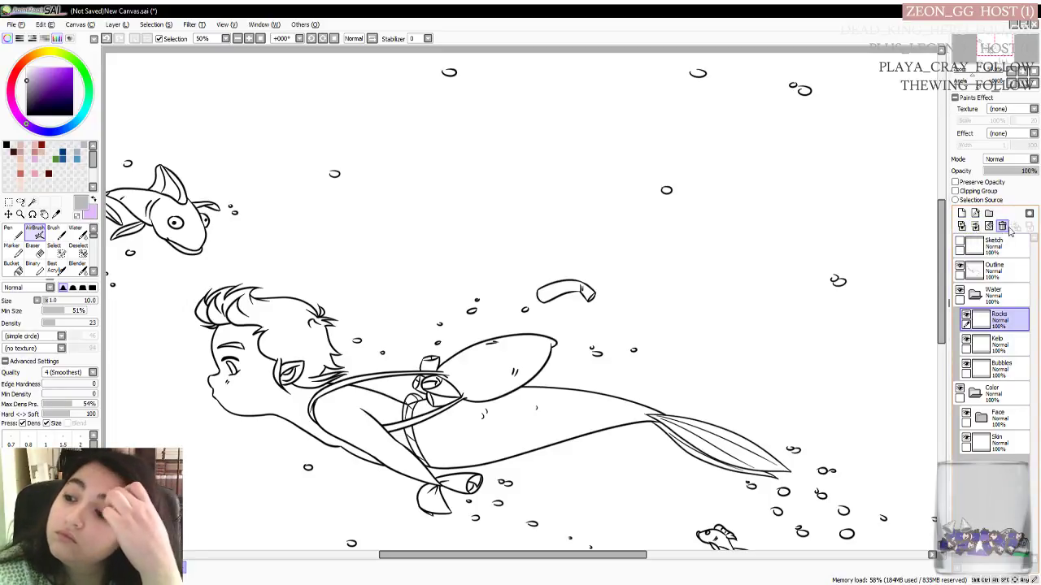
left_click(980, 300)
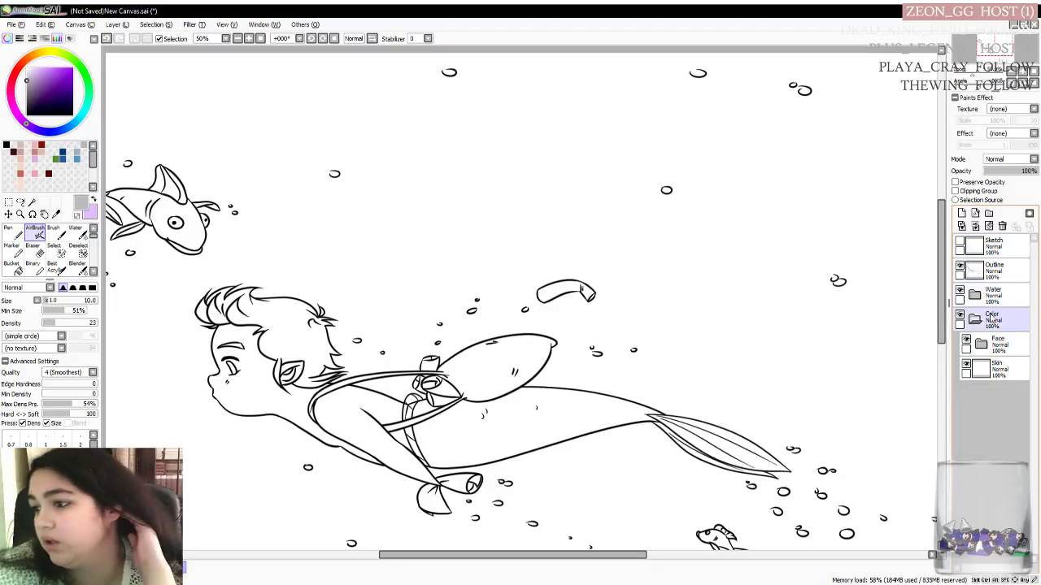
Move the Water folder inside the Color folder, directly above the Face folder
left_click(1006, 297)
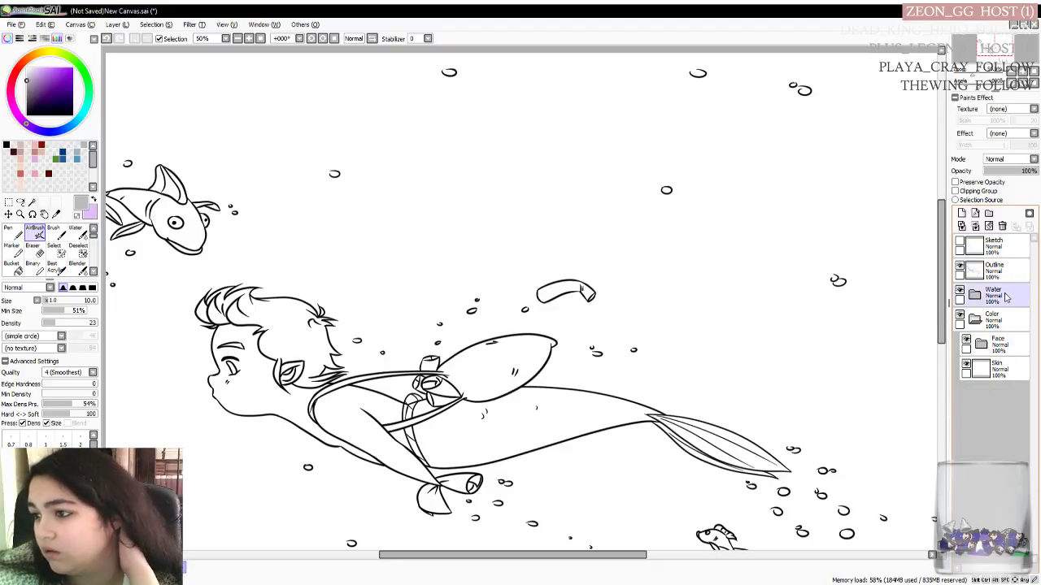
left_click_drag(1007, 297, 1012, 324)
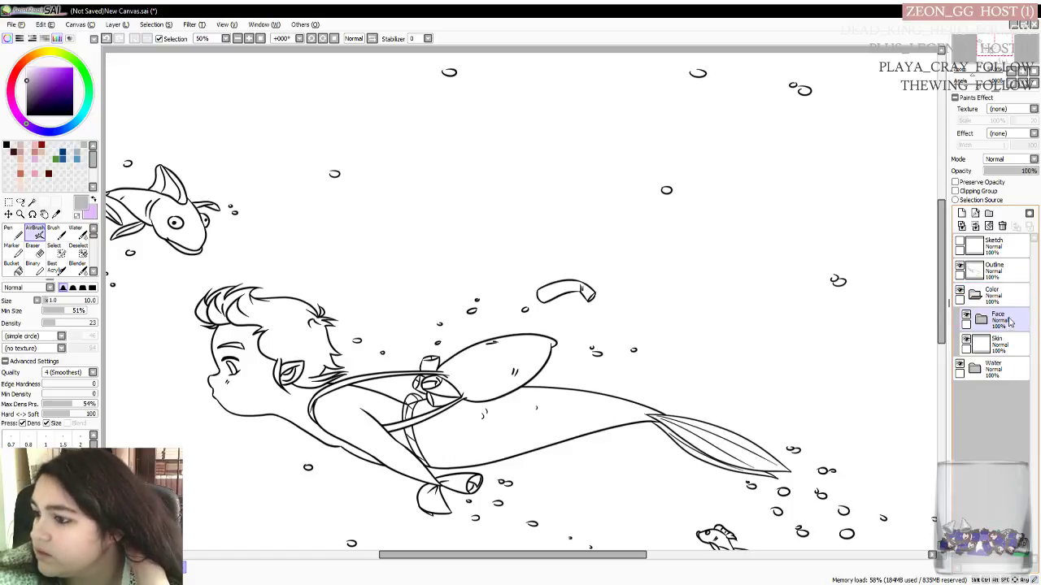
left_click_drag(1010, 367, 1021, 317)
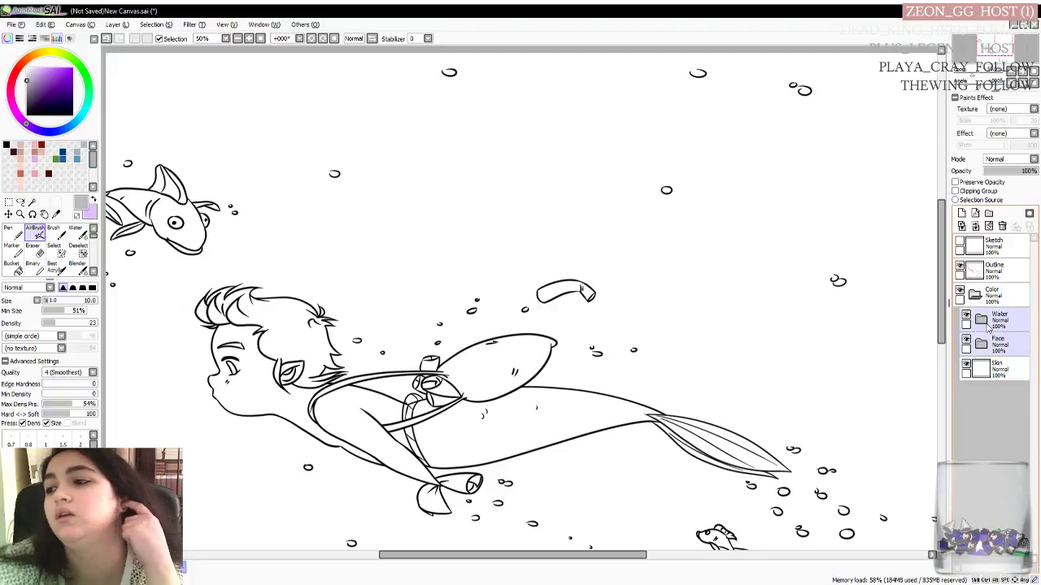
Add a layer named Background directly above the Skin layer in the Color folder
left_click(1016, 371)
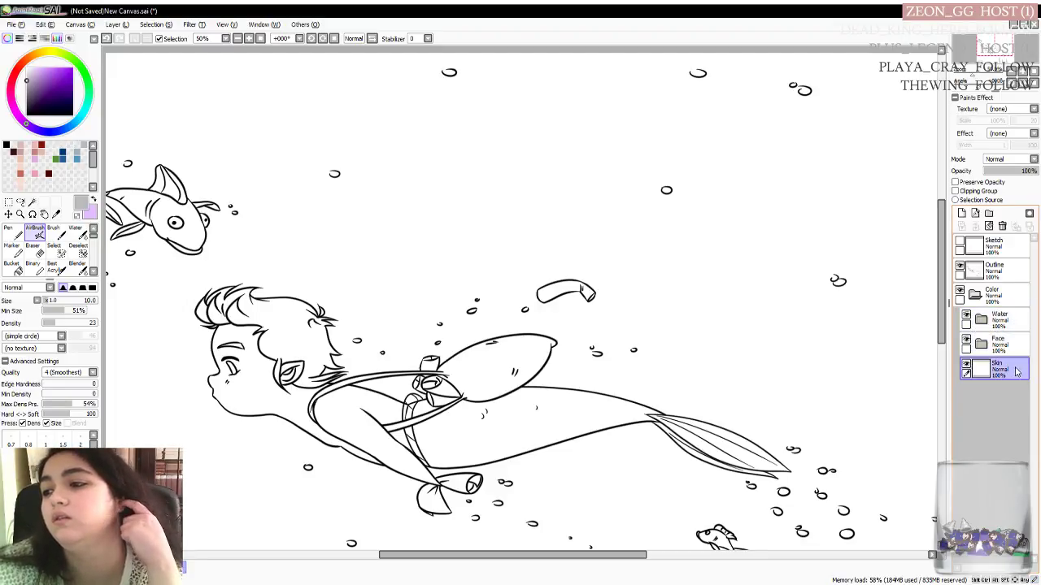
left_click(961, 214)
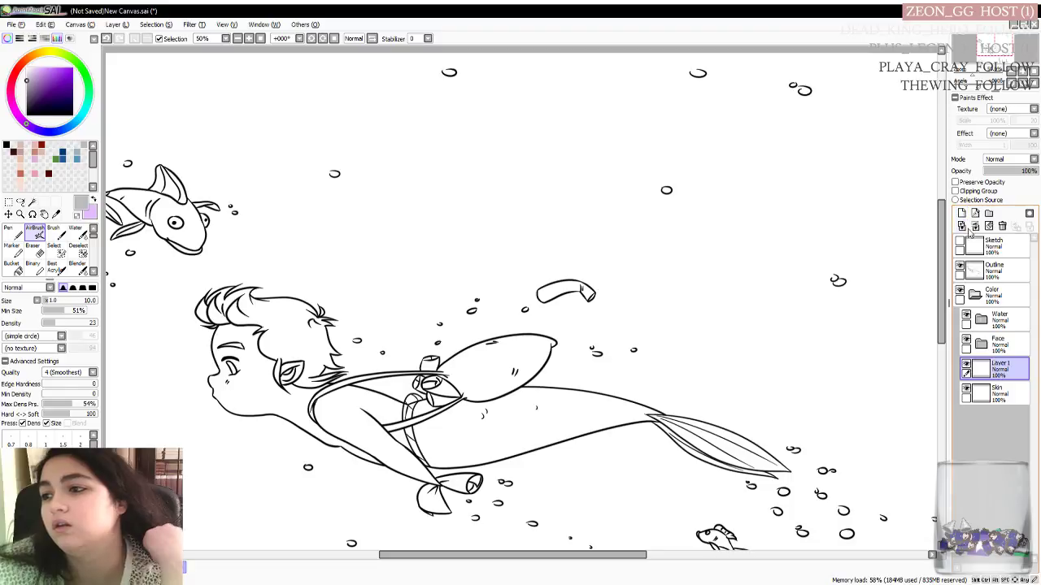
left_click(1015, 371)
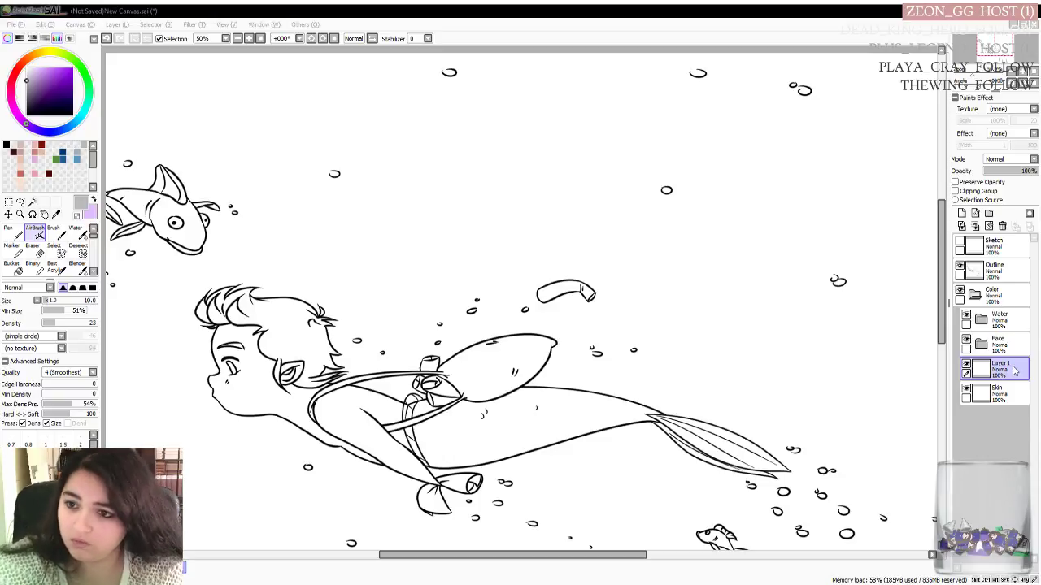
key("Return")
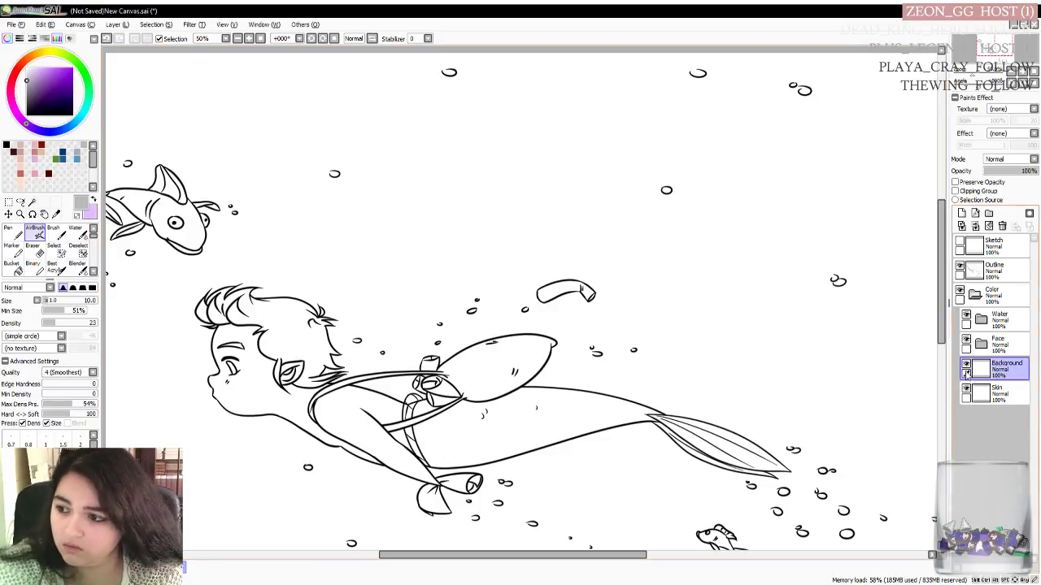
Add layers named Sachel and Scrolls between Skin and Background, with Scrolls above Sachel
left_click(996, 394)
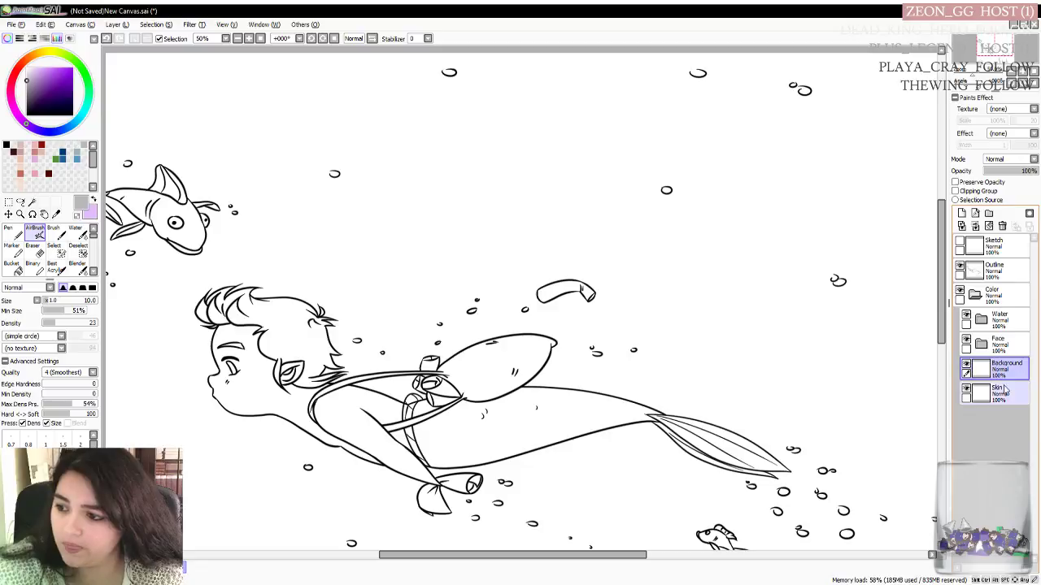
left_click(963, 214)
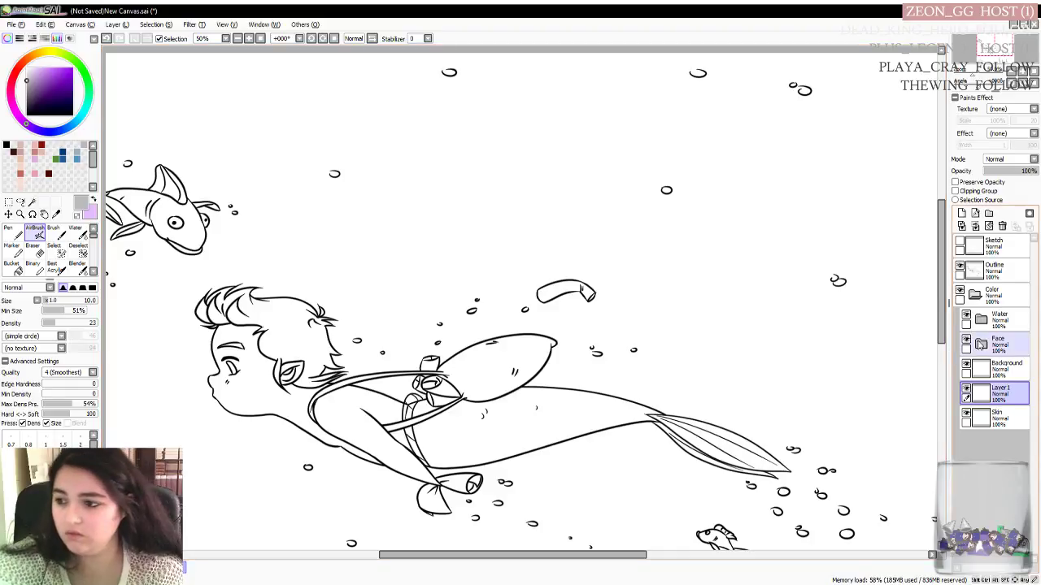
left_click(1025, 396)
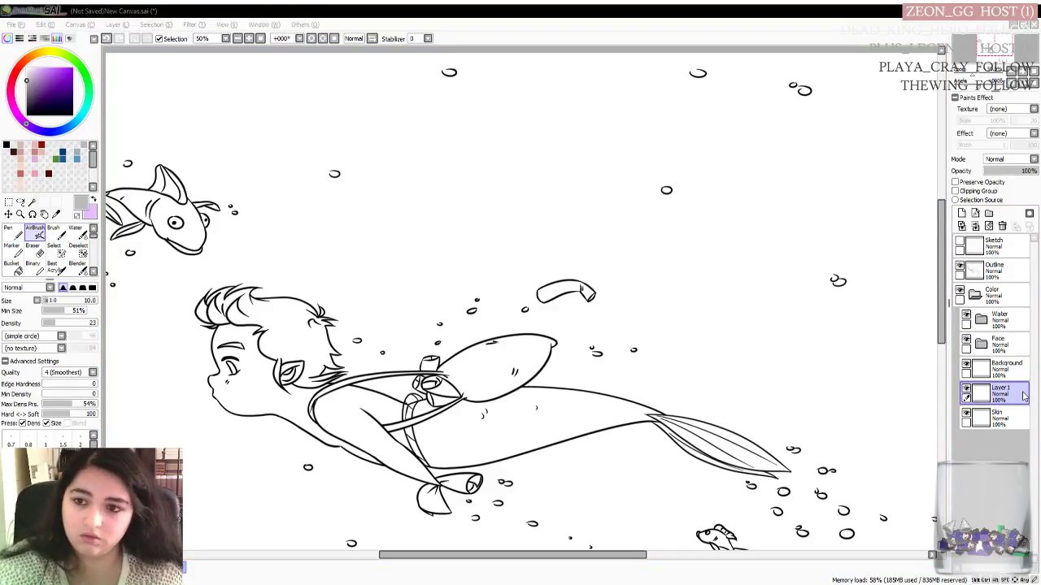
key("Return")
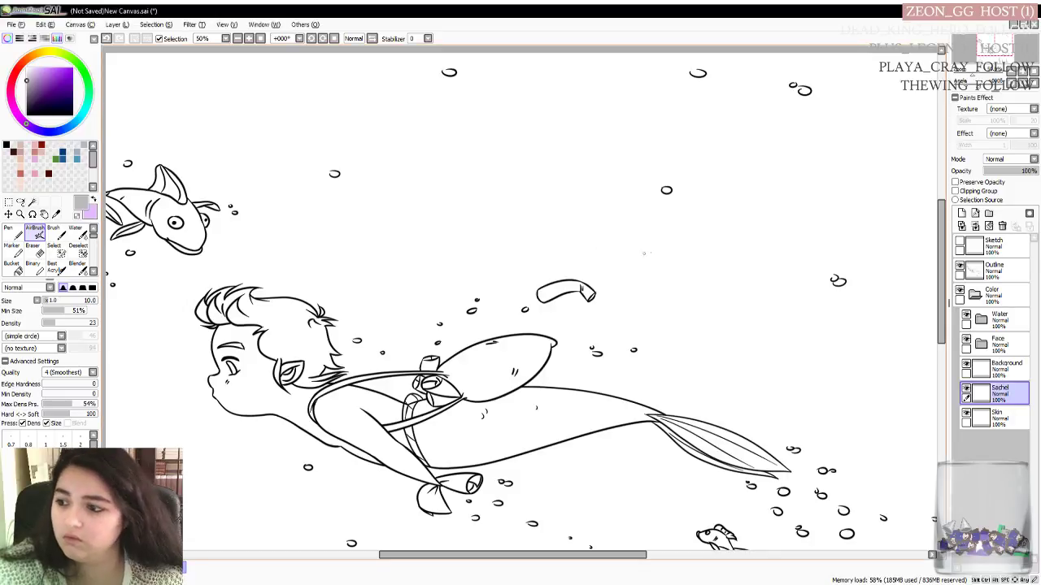
left_click(962, 214)
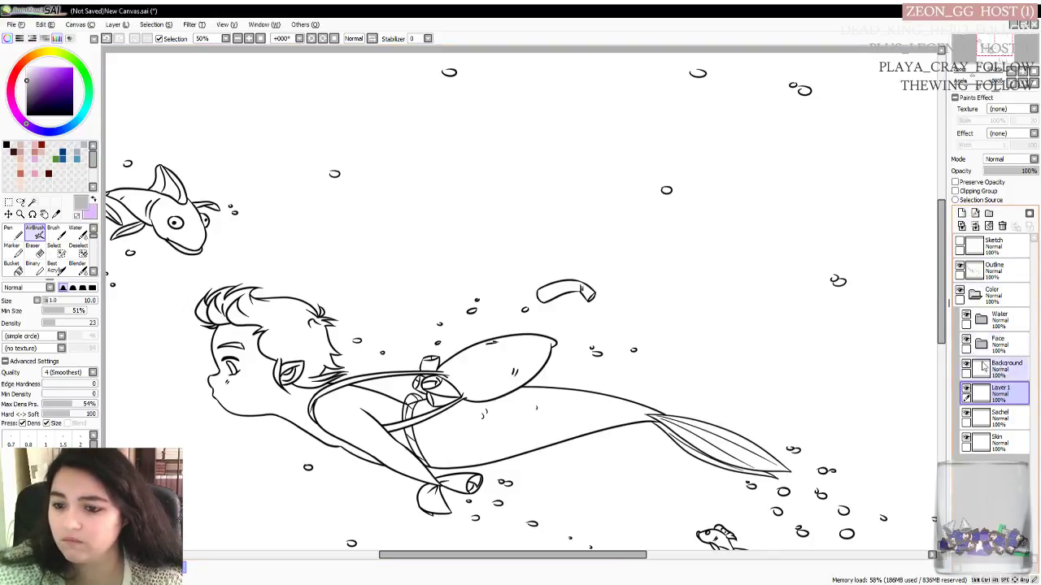
double_click(1019, 394)
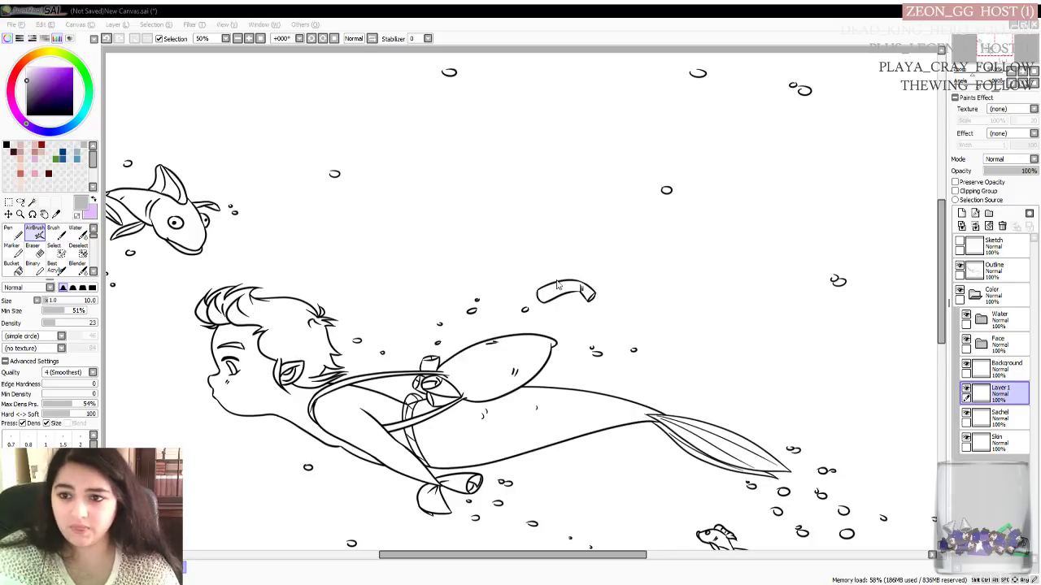
key("Return")
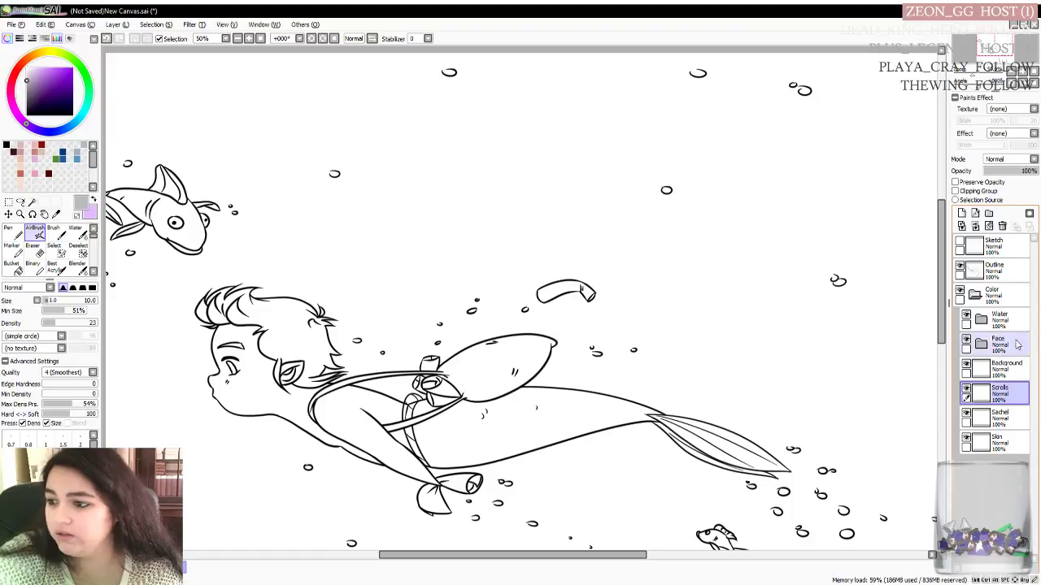
Create a folder named Fishes directly above the Background layer in the Color folder
left_click(1006, 368)
left_click(989, 213)
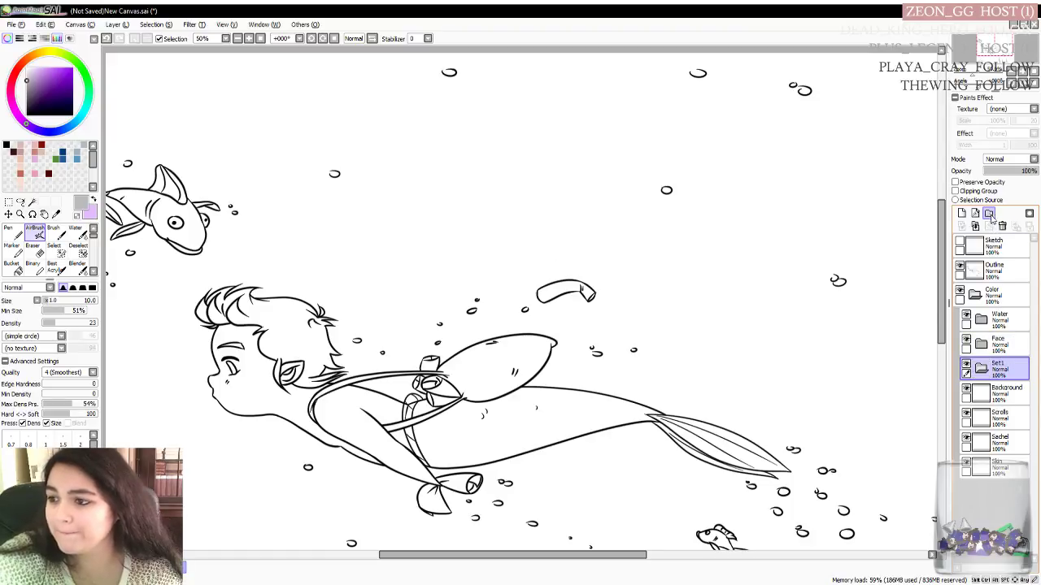
double_click(1013, 370)
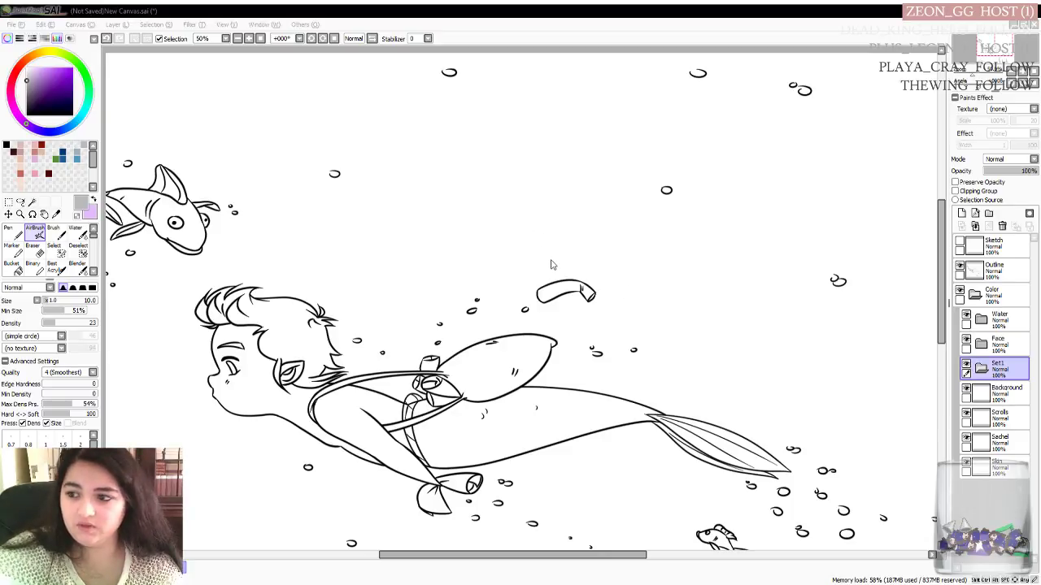
key("Return")
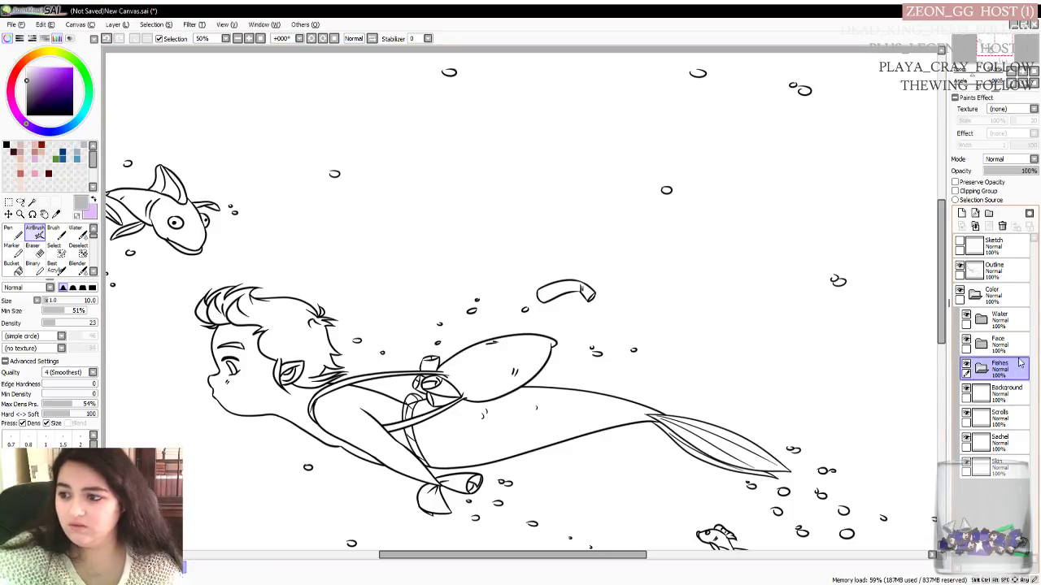
Add layers named Body and Fins inside the Fishes folder, with Fins above Body
left_click(962, 214)
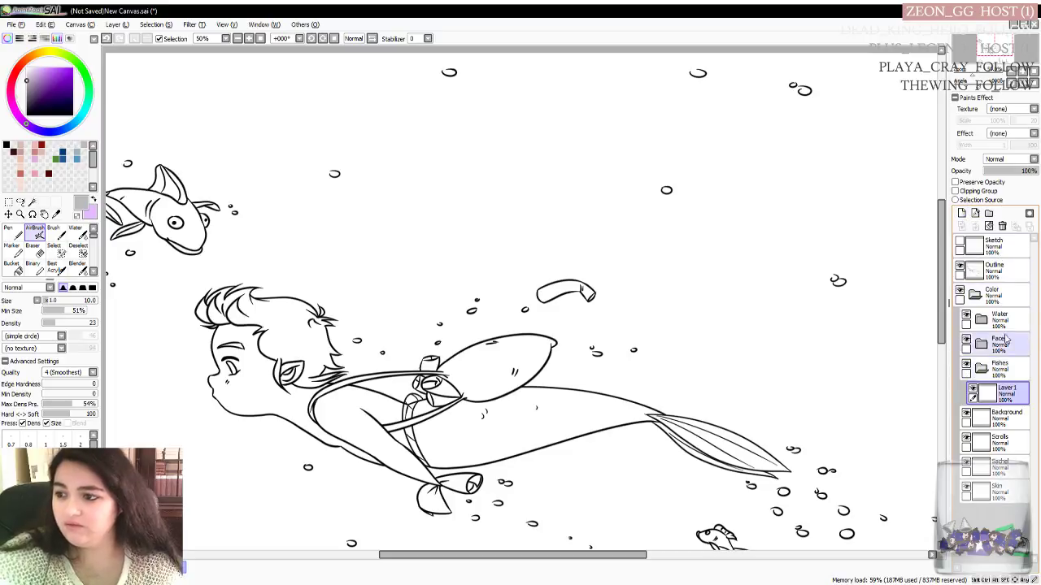
double_click(1019, 394)
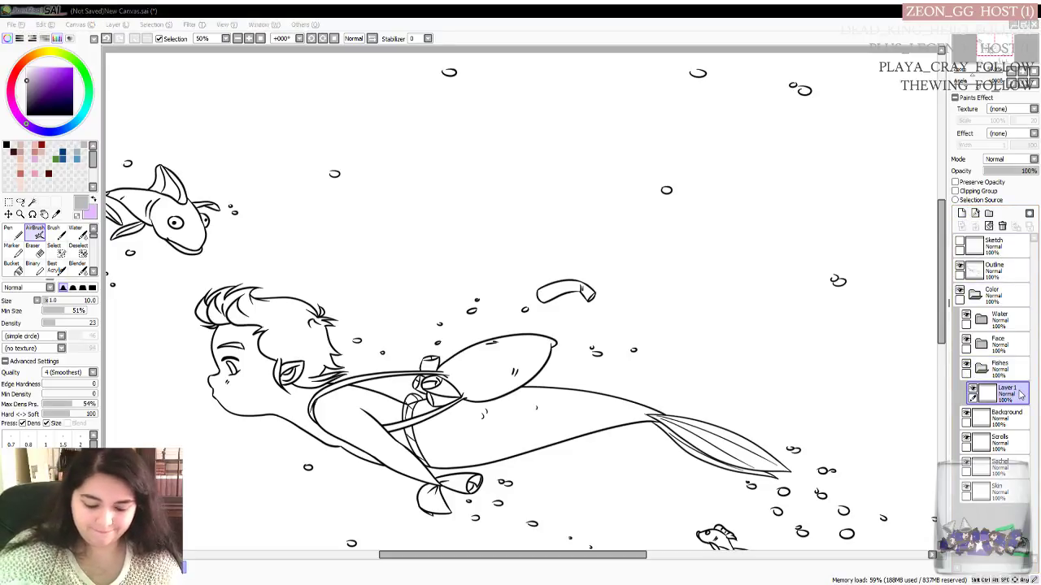
type("Body")
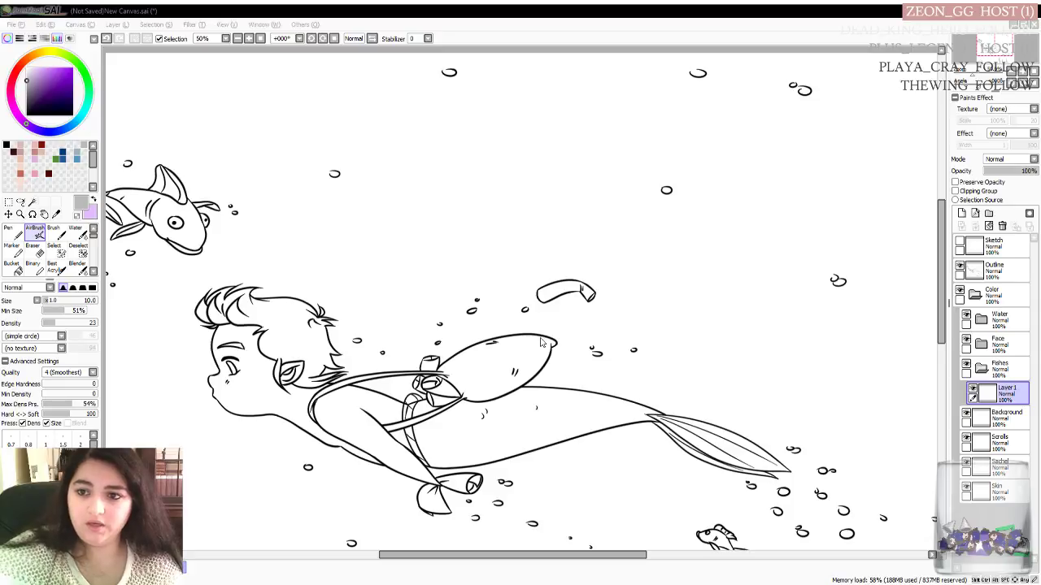
key("Return")
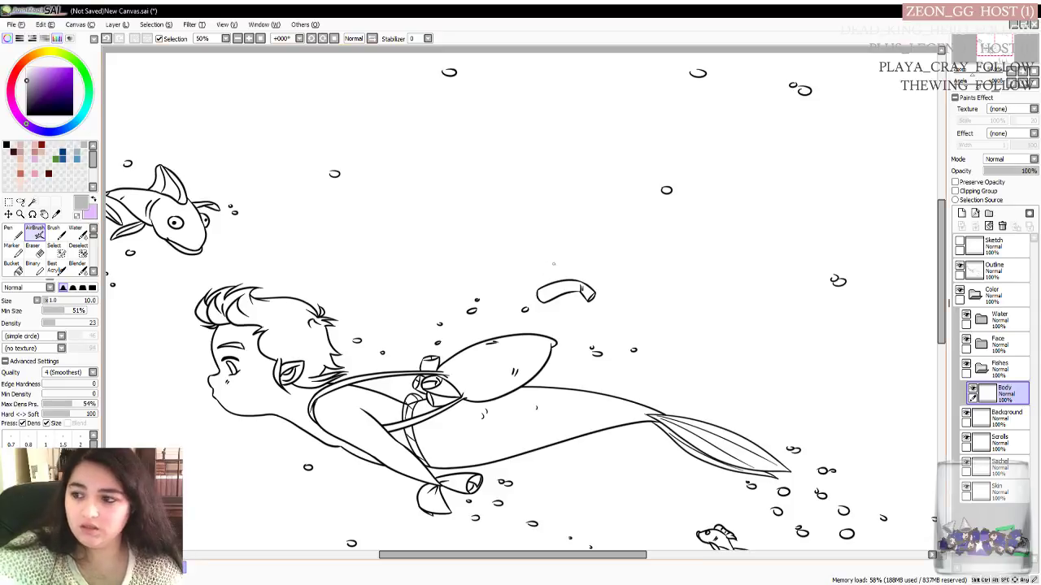
left_click(962, 214)
double_click(1020, 394)
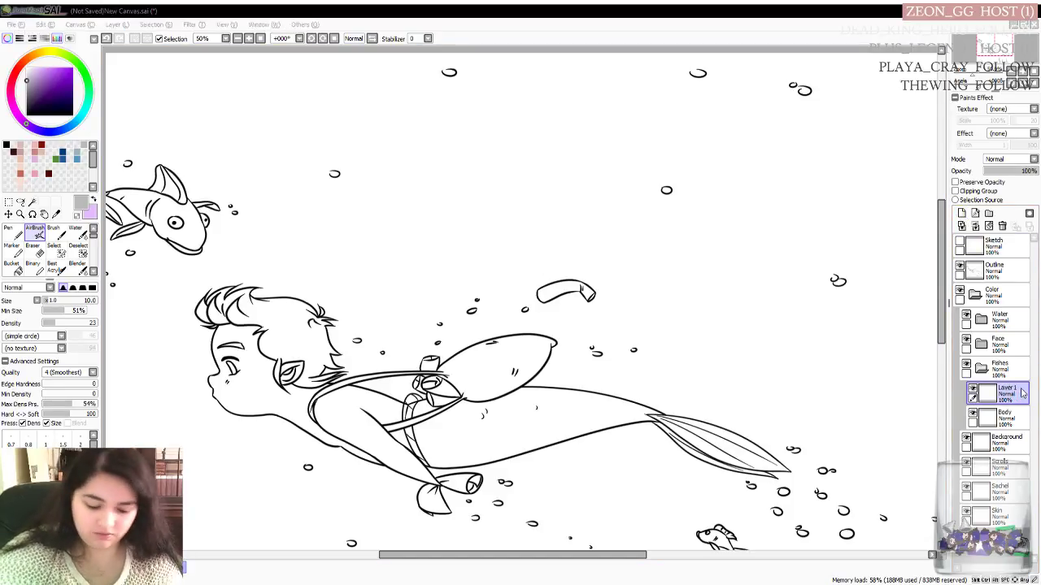
type("Fins")
key("Return")
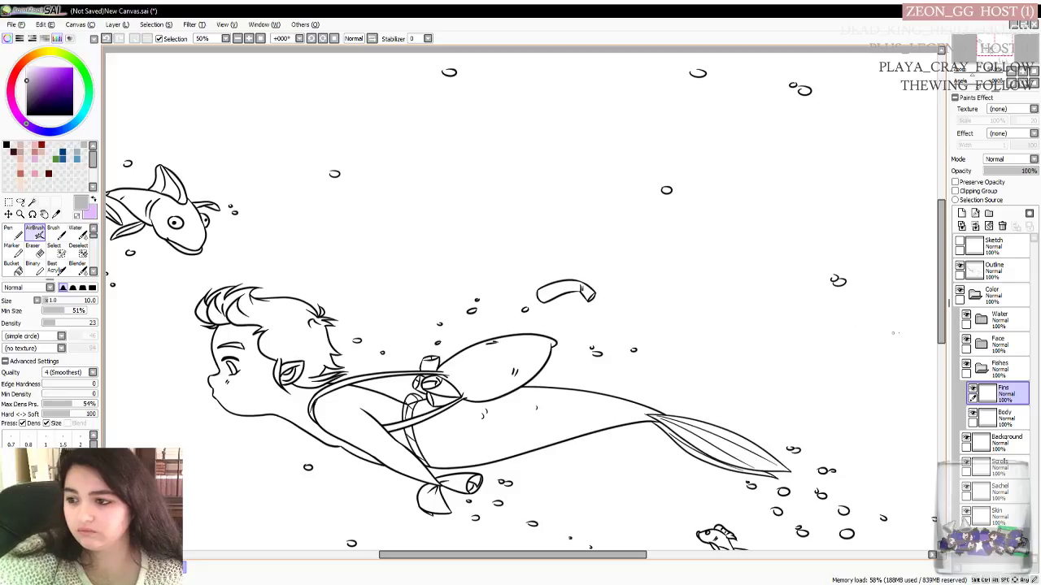
Add a layer named Mouth above Fins in the Fishes folder, and collapse the folder
left_click(962, 226)
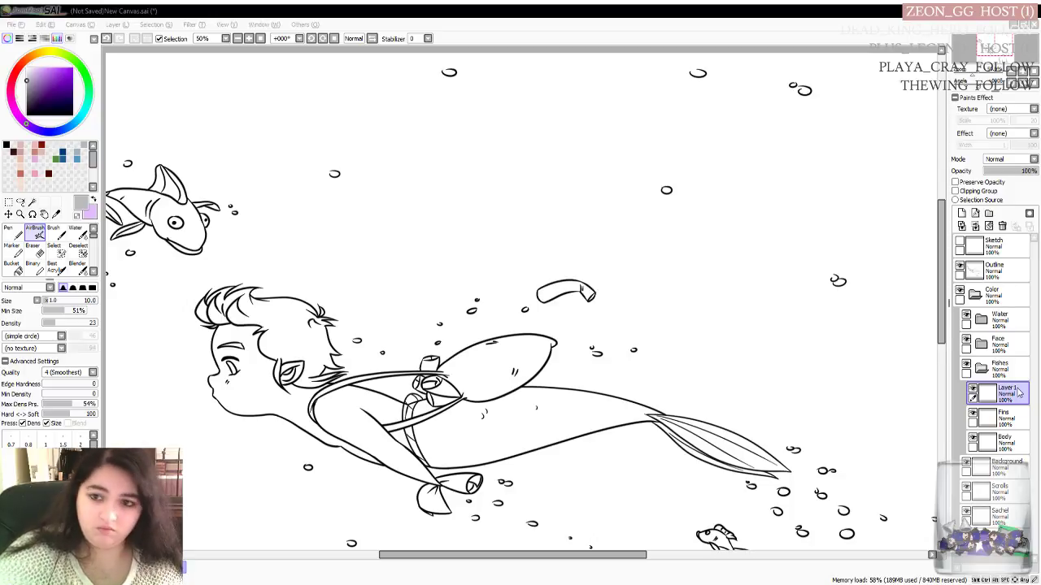
key("Return")
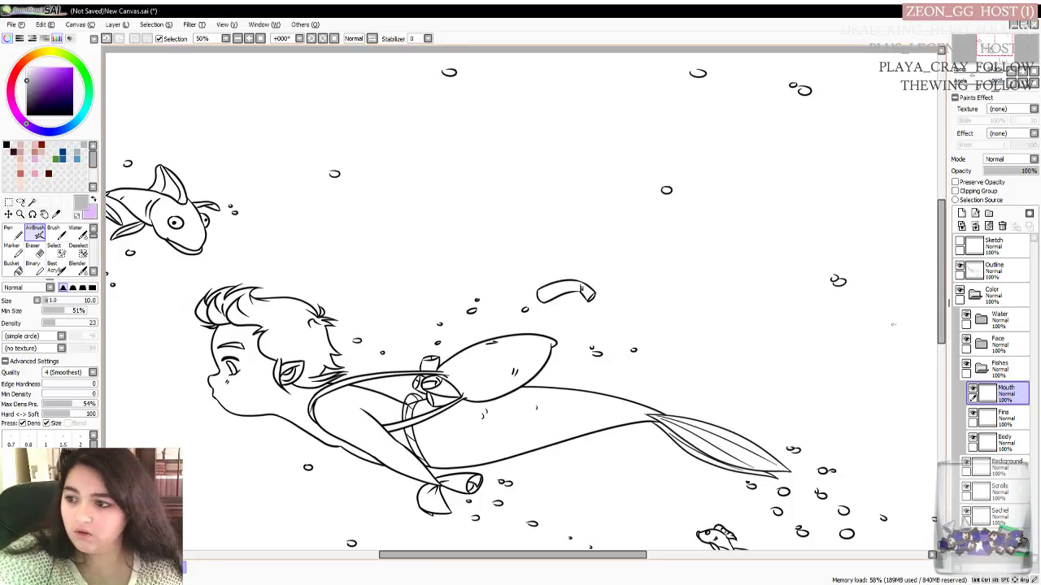
left_click(980, 368)
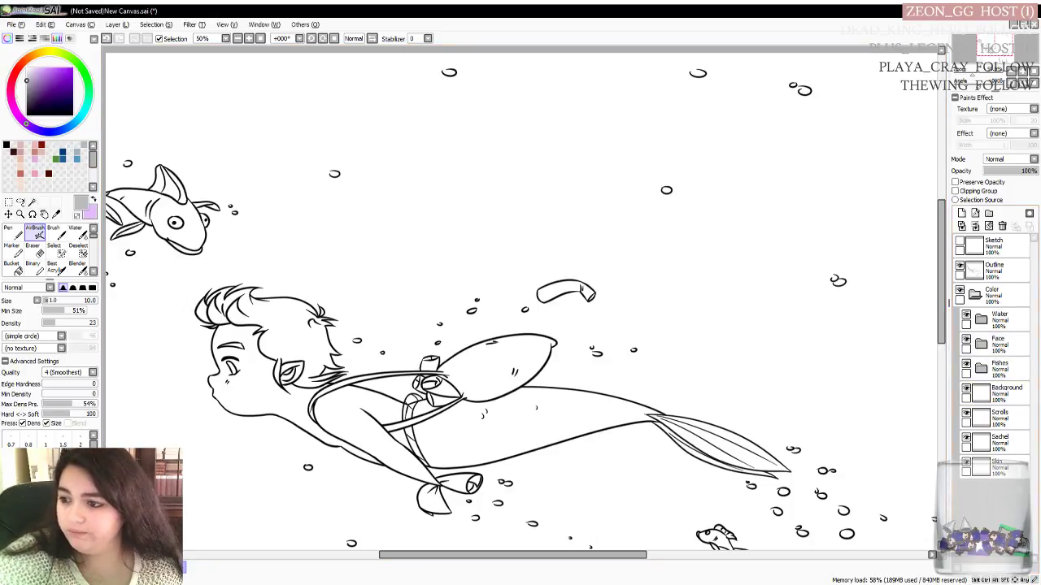
Add layers named Tail and Fins between Skin and Sachel, with Fins above Tail
left_click(1014, 463)
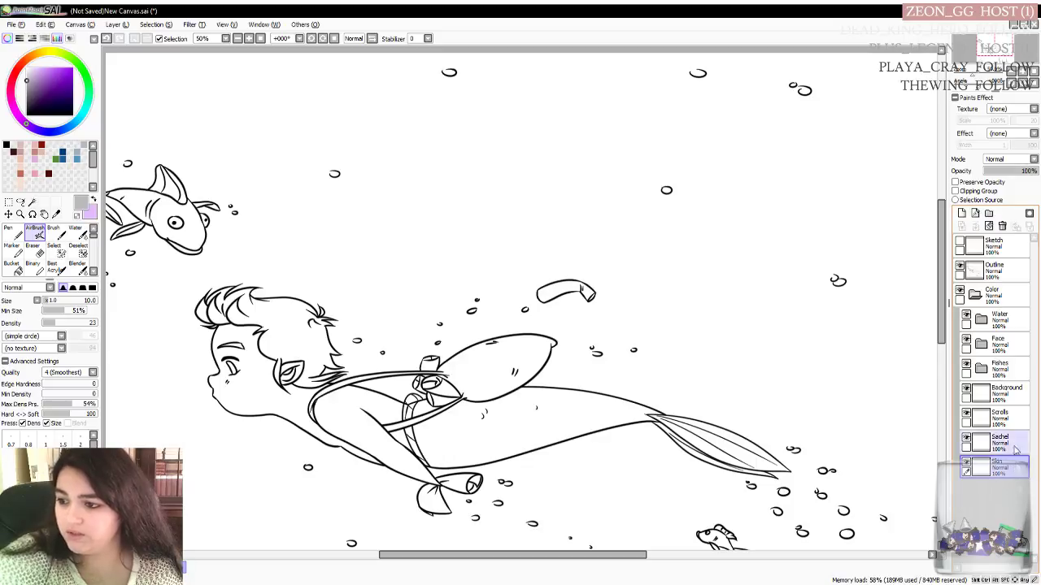
left_click(961, 213)
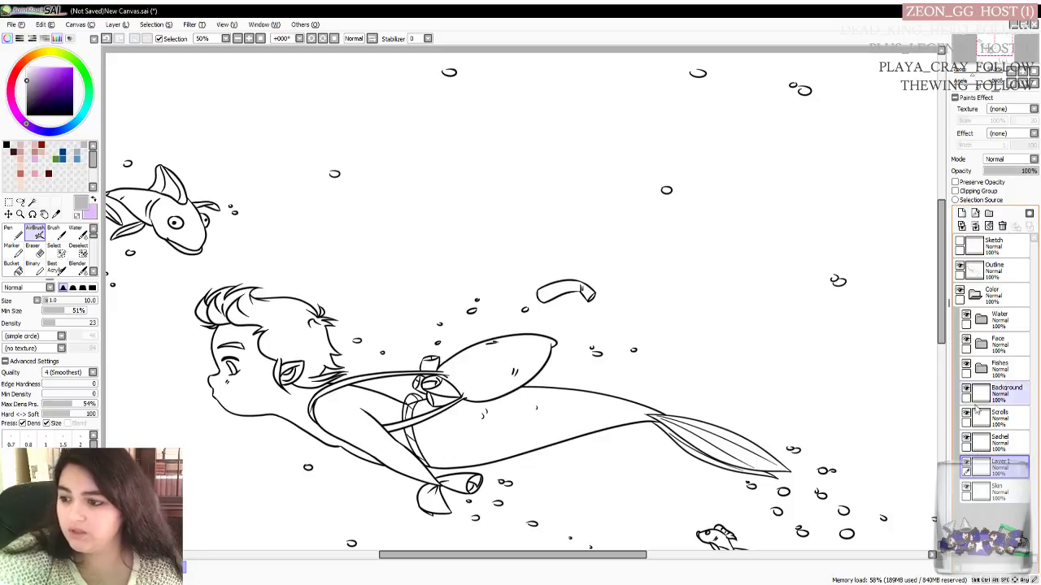
double_click(1019, 471)
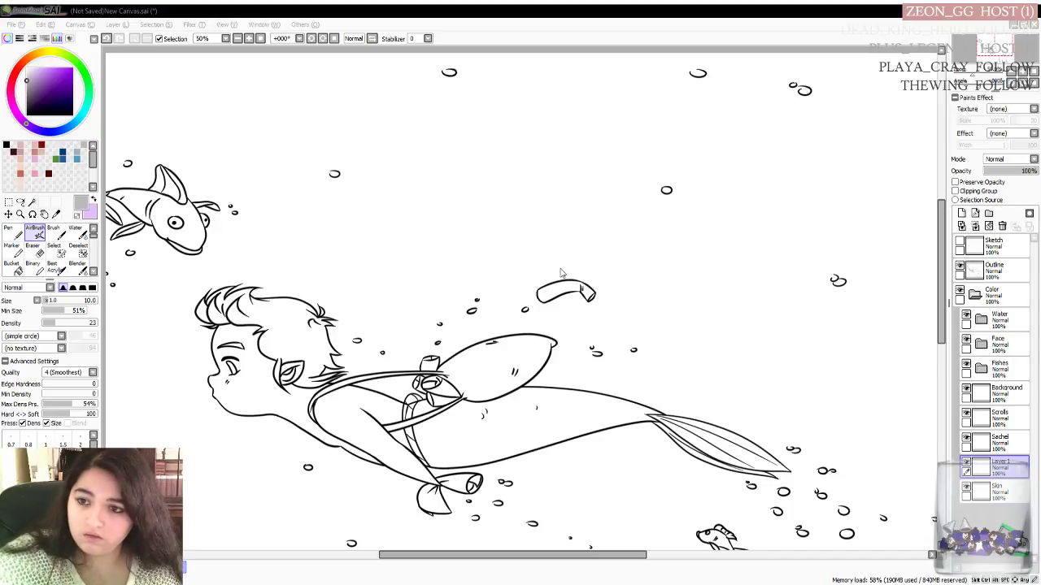
key("Return")
left_click(962, 213)
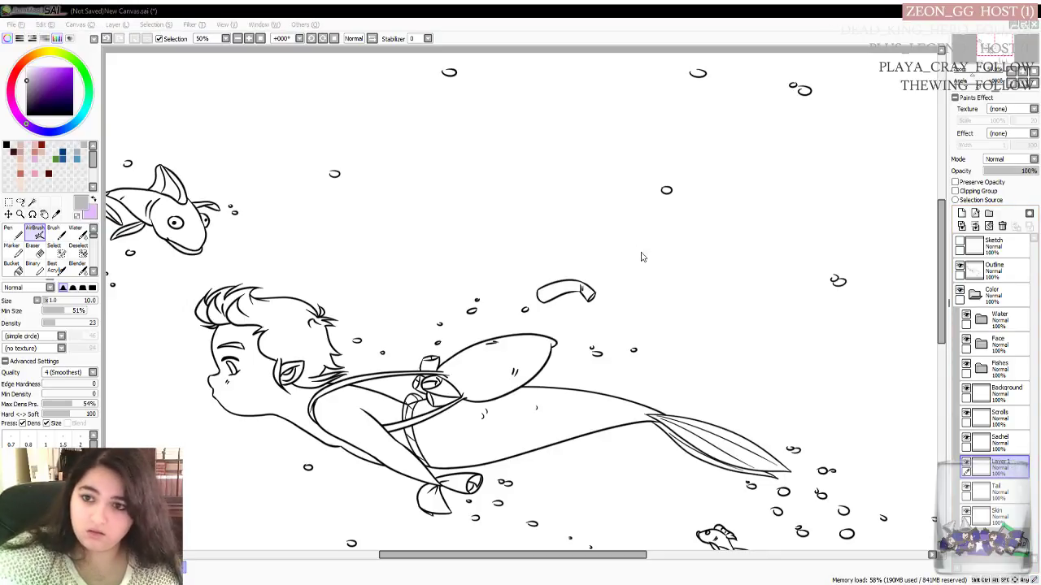
key("Return")
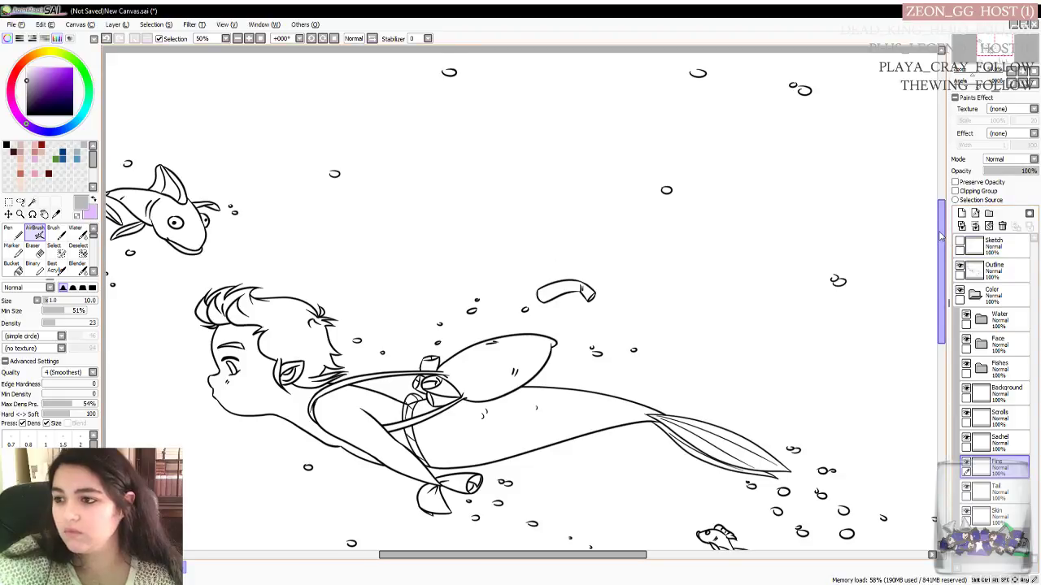
Select the merboy's face, ear, neck, torso and arm areas from the Outline layer with the Magic Wand
scroll(941, 255, "down", 2)
scroll(941, 255, "down", 5)
scroll(941, 259, "up", 6)
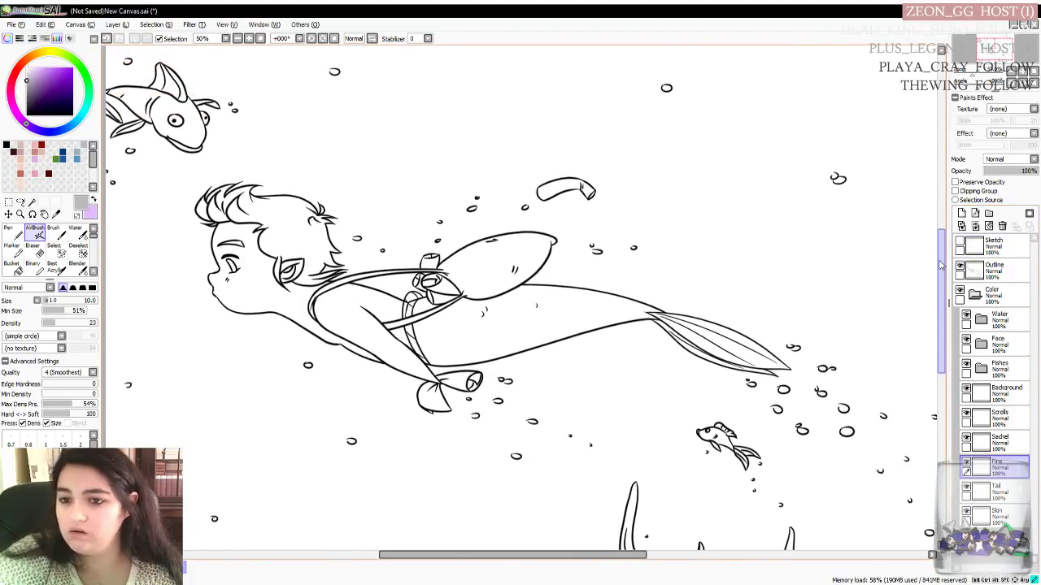
mouse_move(563, 557)
left_mouse_down()
mouse_move(536, 560)
mouse_move(564, 560)
left_mouse_up()
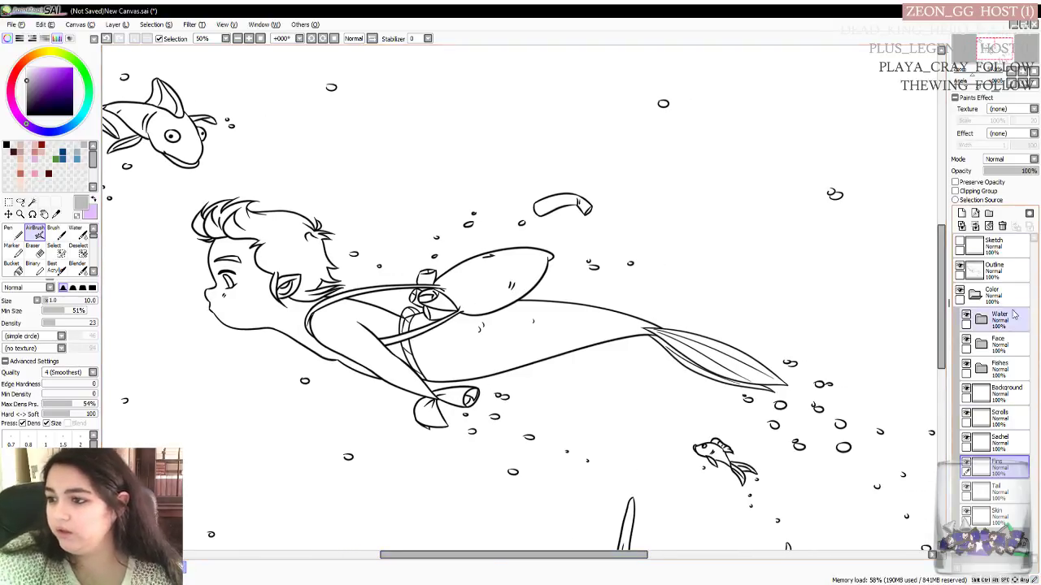
left_click(1022, 516)
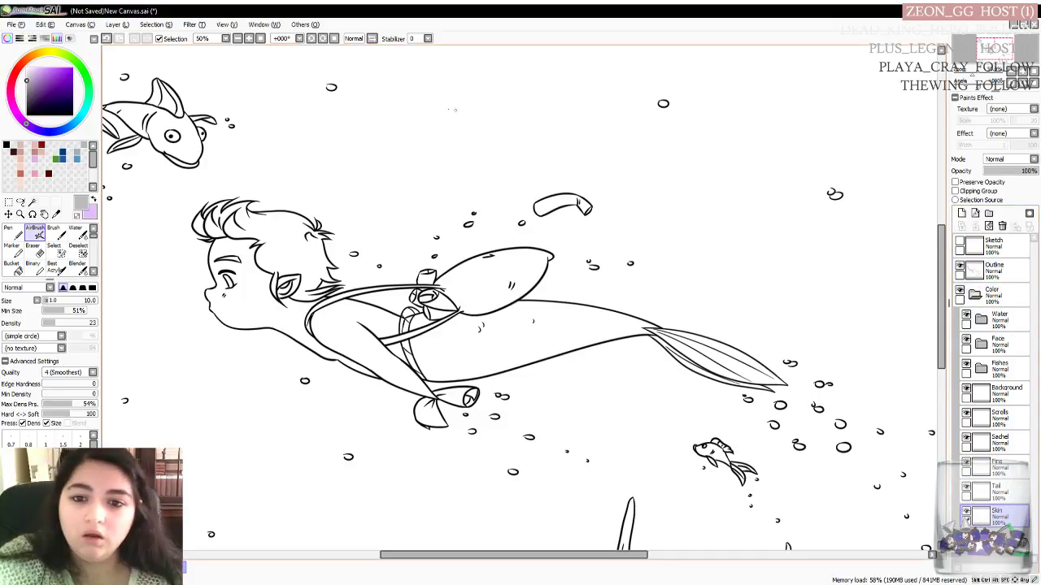
left_click(33, 201)
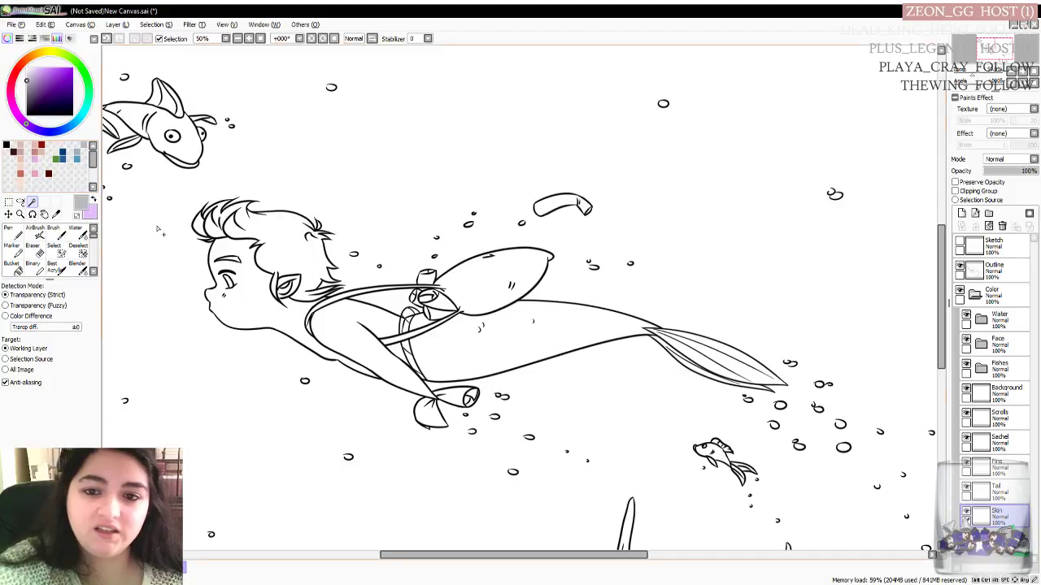
left_click(1014, 277)
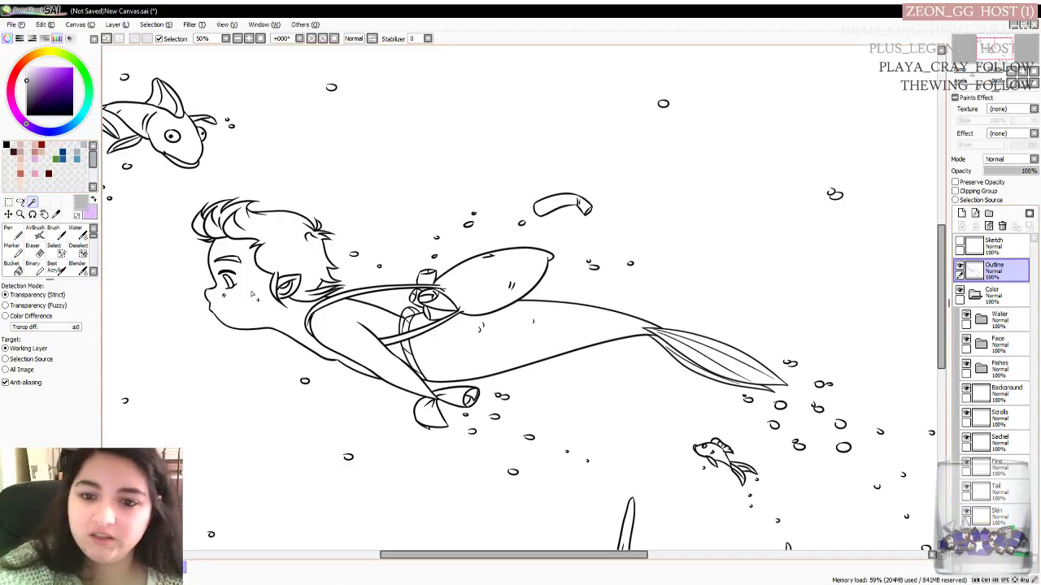
left_click(254, 294)
left_click(284, 285)
left_click(286, 289)
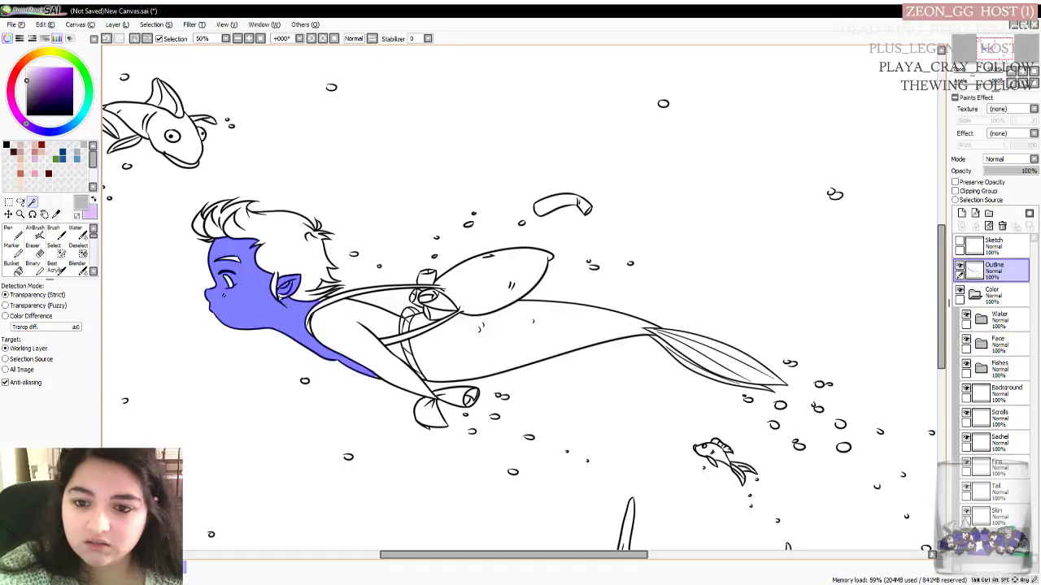
left_click(338, 325)
left_click(399, 355)
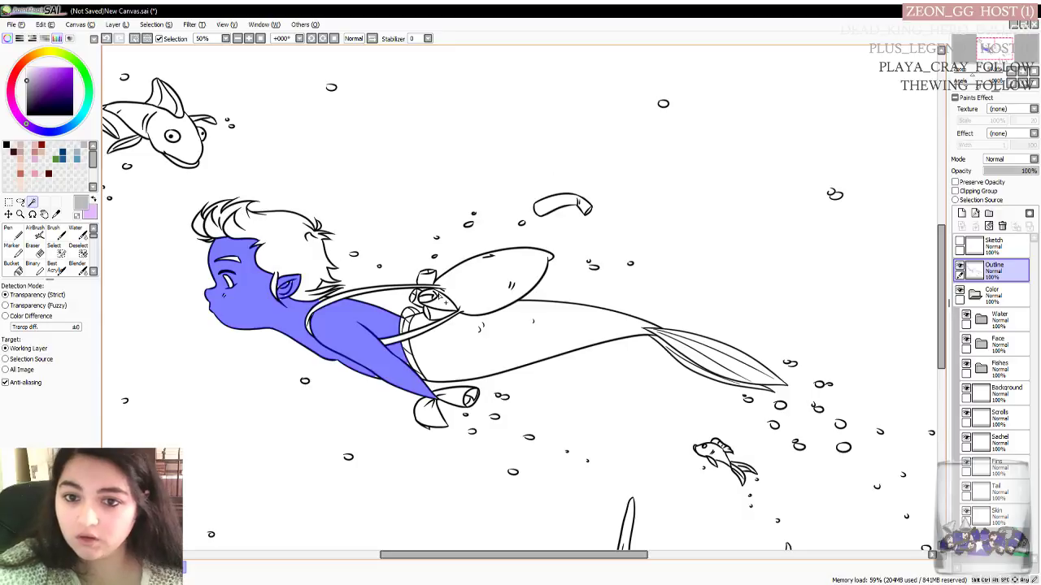
Fill the selected skin areas on the Skin layer with a muted beige-pink, and clear the selection
left_click(996, 515)
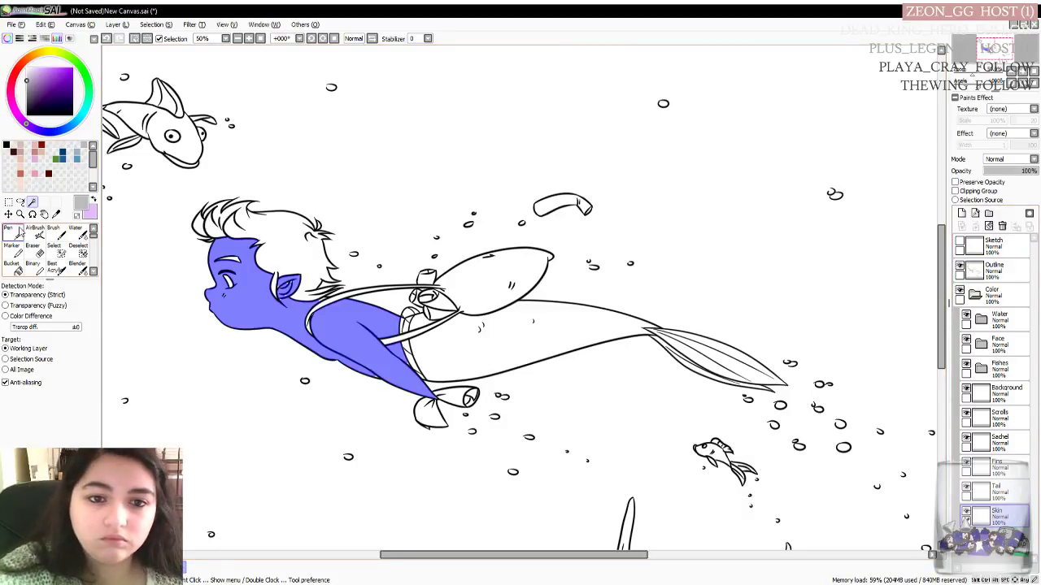
left_click(14, 236)
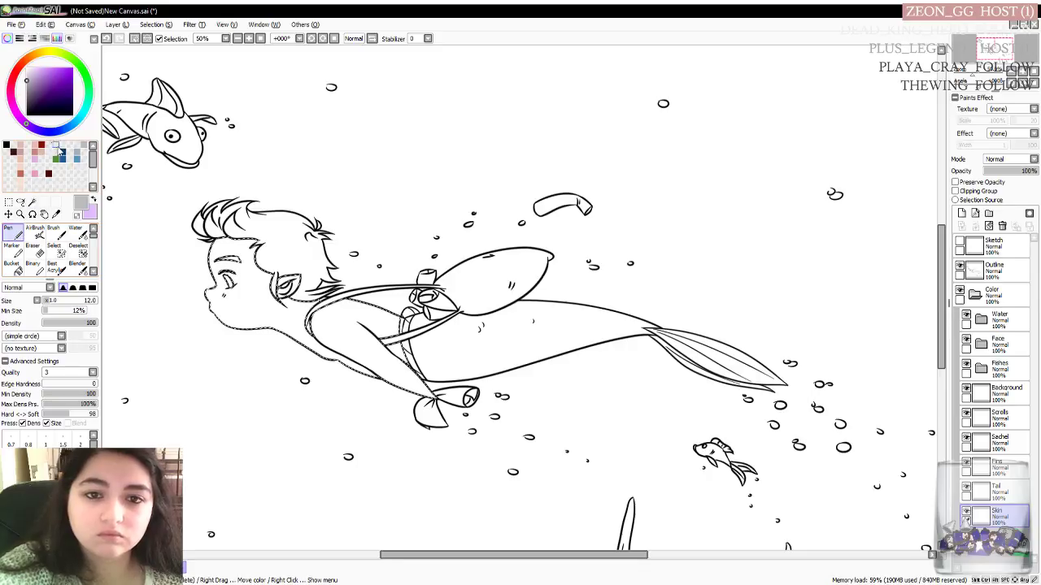
left_click(41, 150)
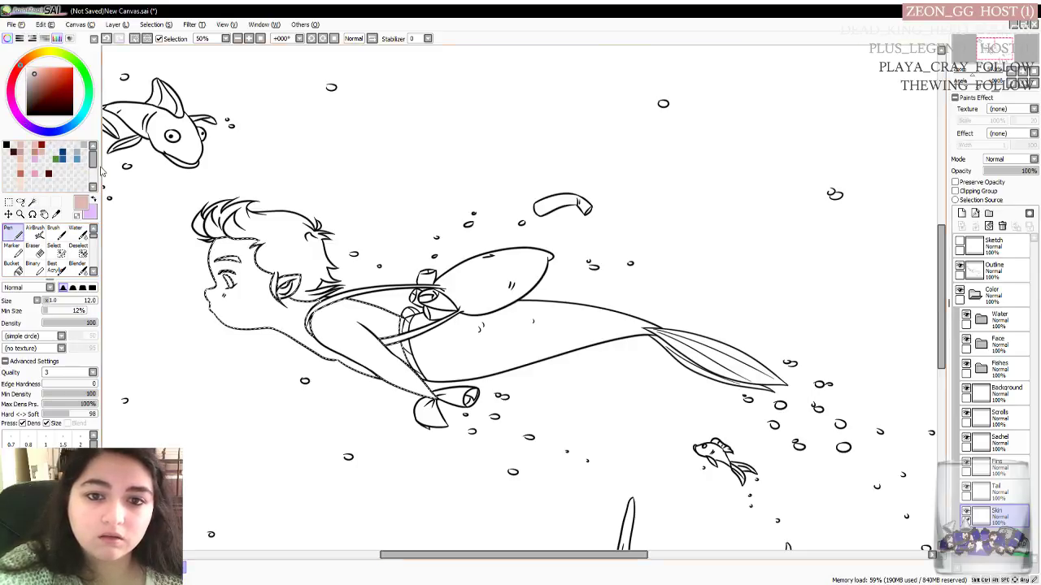
left_click(35, 150)
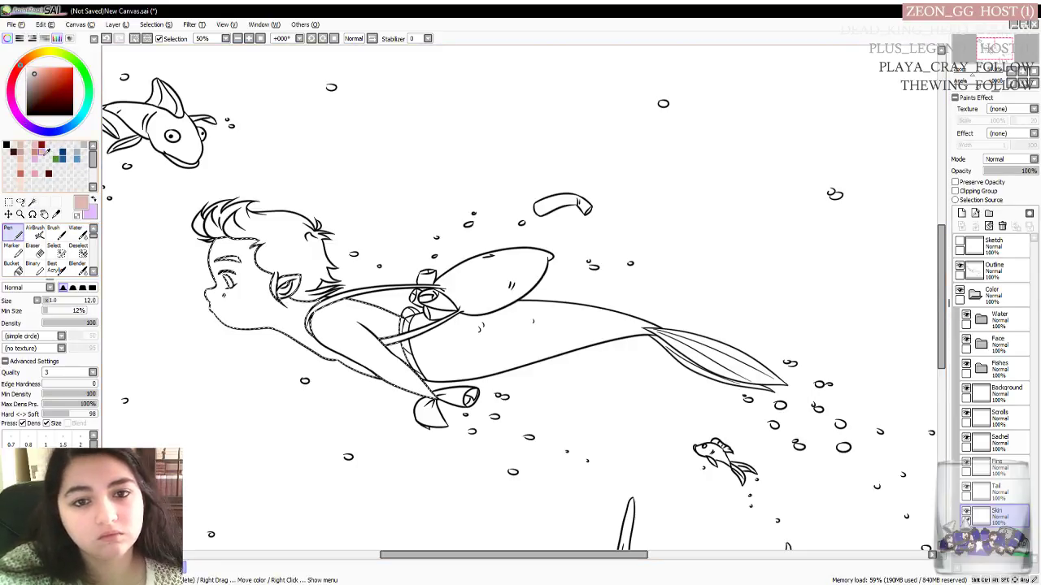
left_click_drag(34, 74, 31, 78)
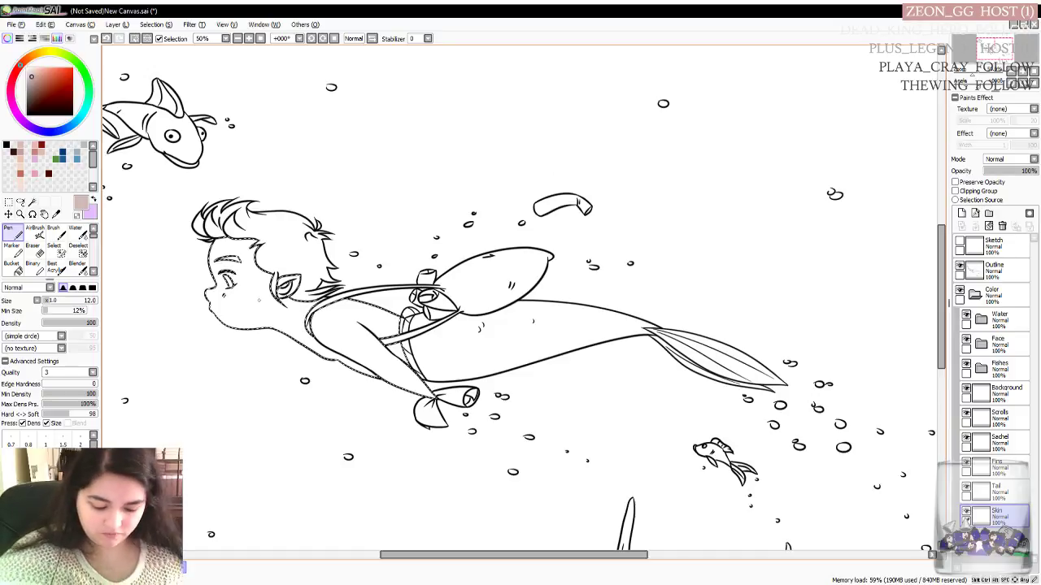
key("ctrl+f")
key("ctrl+d")
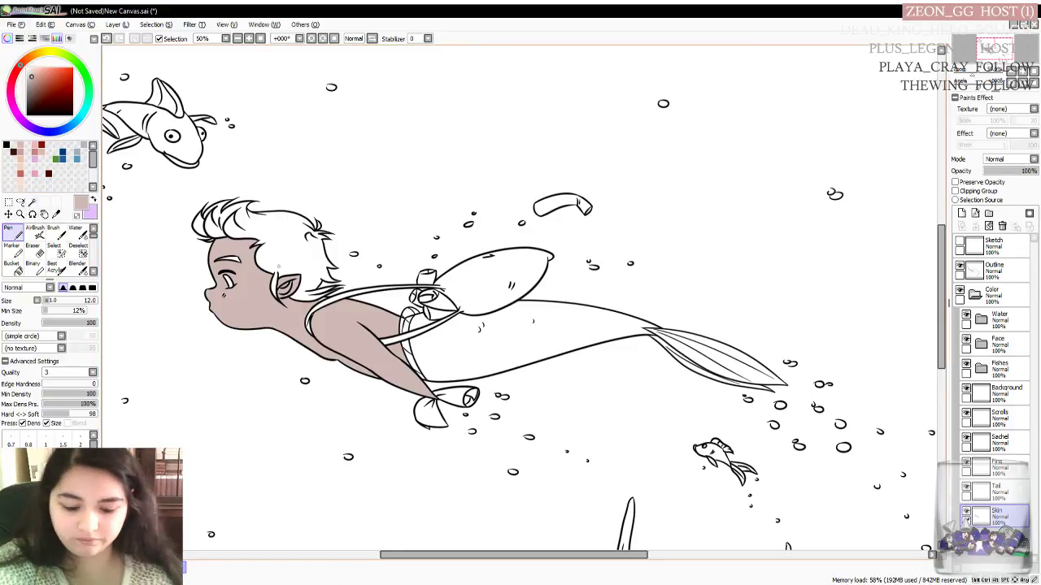
Examine the skin fill up close along the face, ear, neck and arm outlines for gaps
scroll(284, 273, "up", 1)
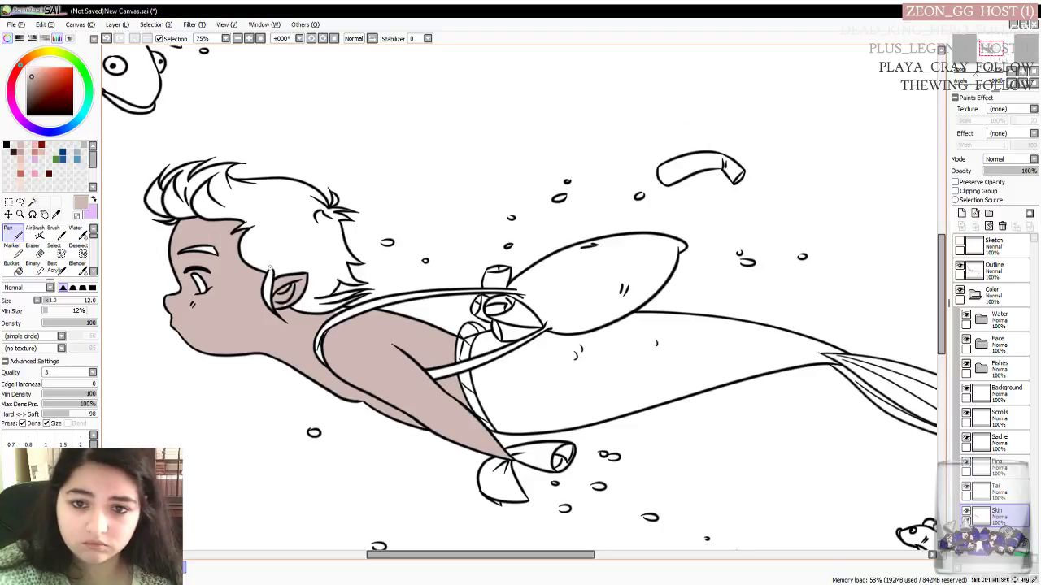
scroll(269, 267, "up", 2)
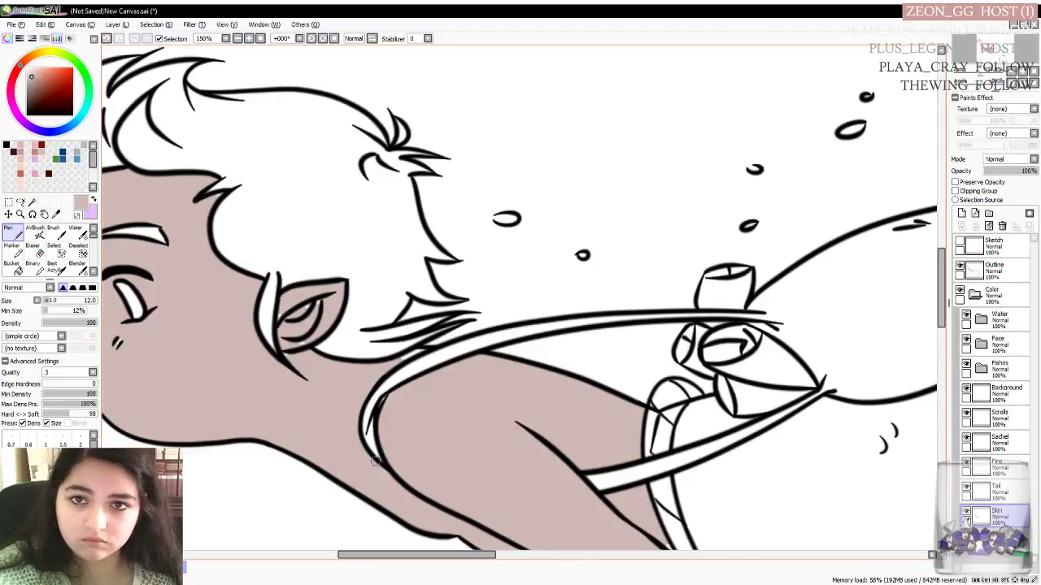
left_click_drag(417, 555, 391, 555)
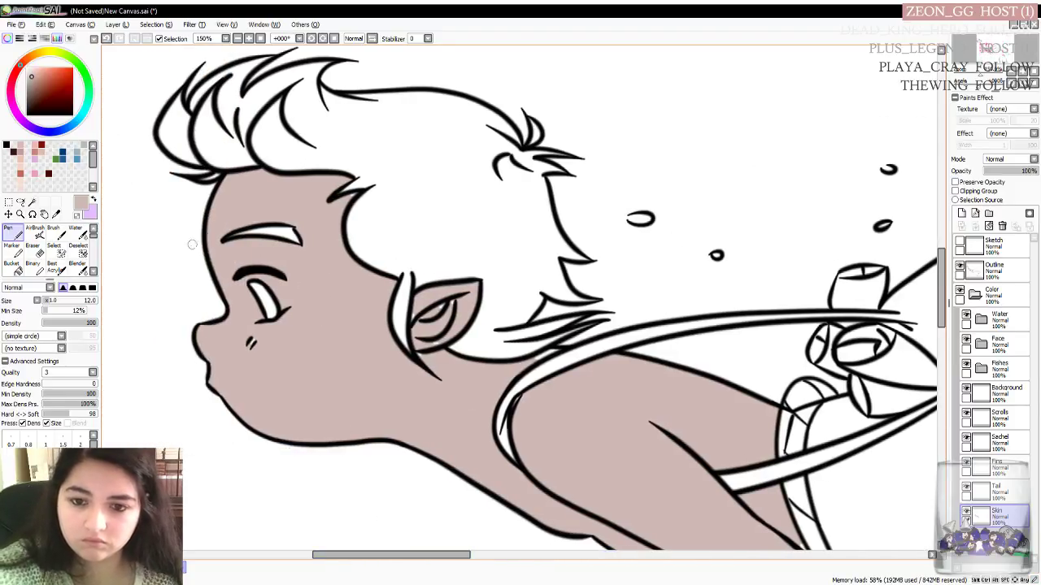
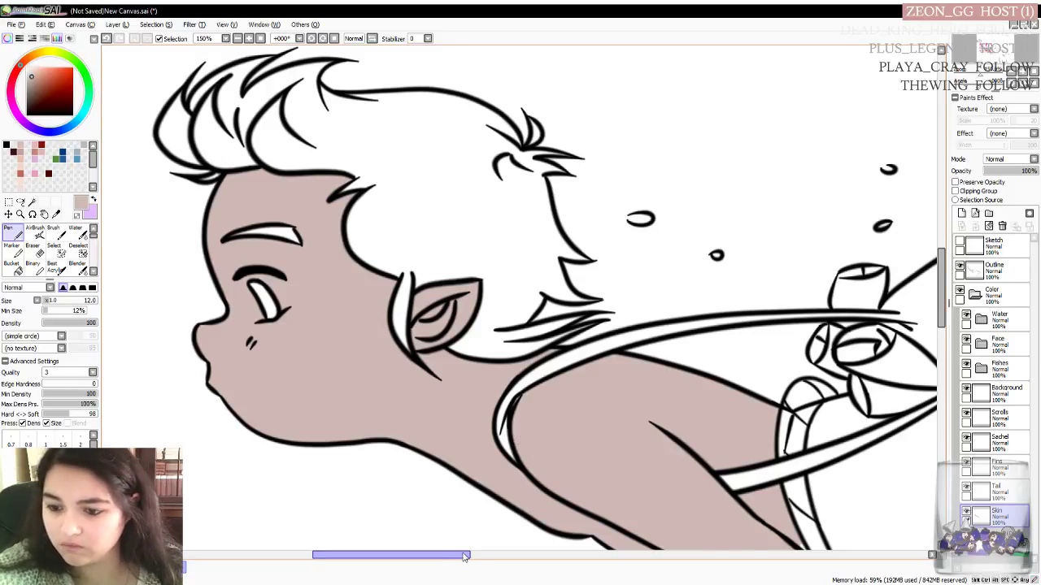
left_click_drag(460, 556, 484, 555)
left_click_drag(942, 287, 936, 323)
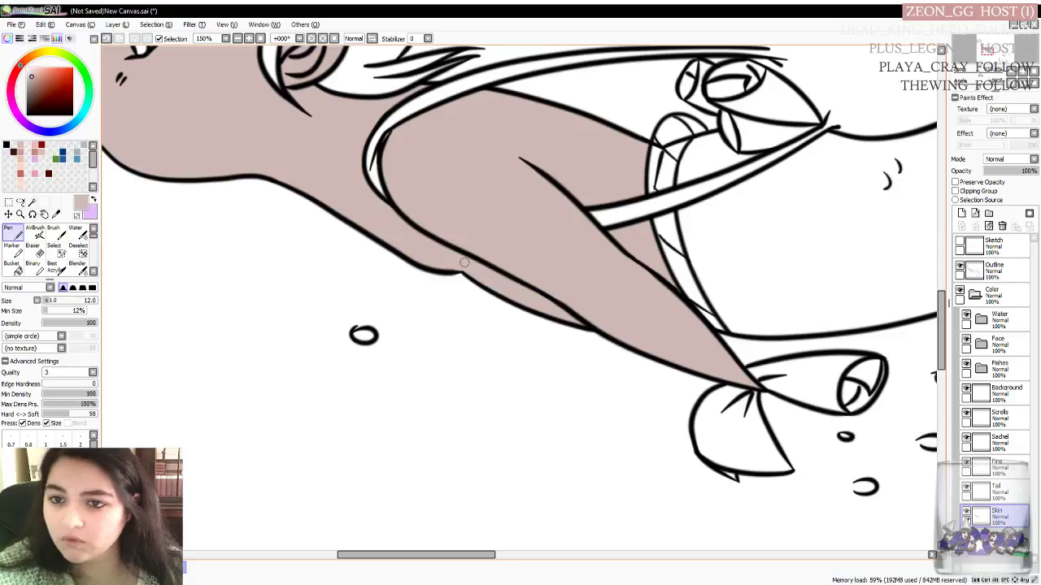
scroll(478, 256, "down", 1)
scroll(478, 255, "down", 1)
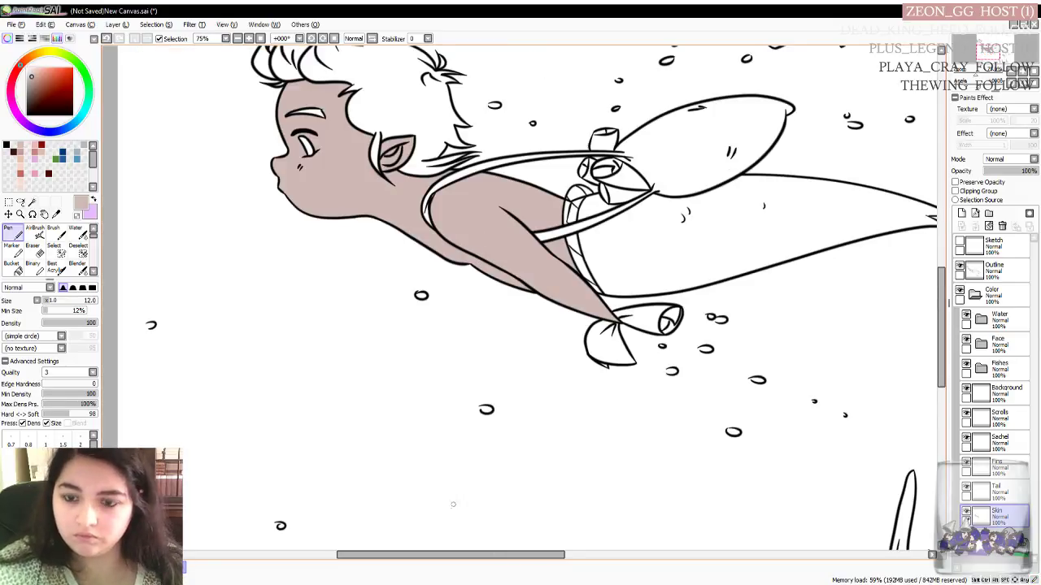
left_click_drag(454, 555, 466, 554)
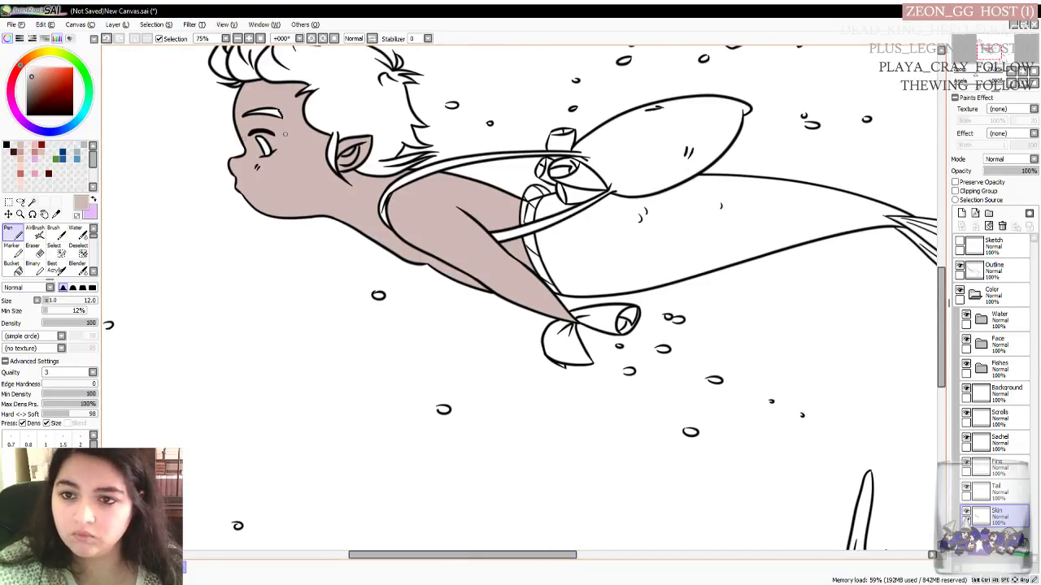
Make Outline the working layer and mix a muted medium green as the drawing color
left_click(994, 271)
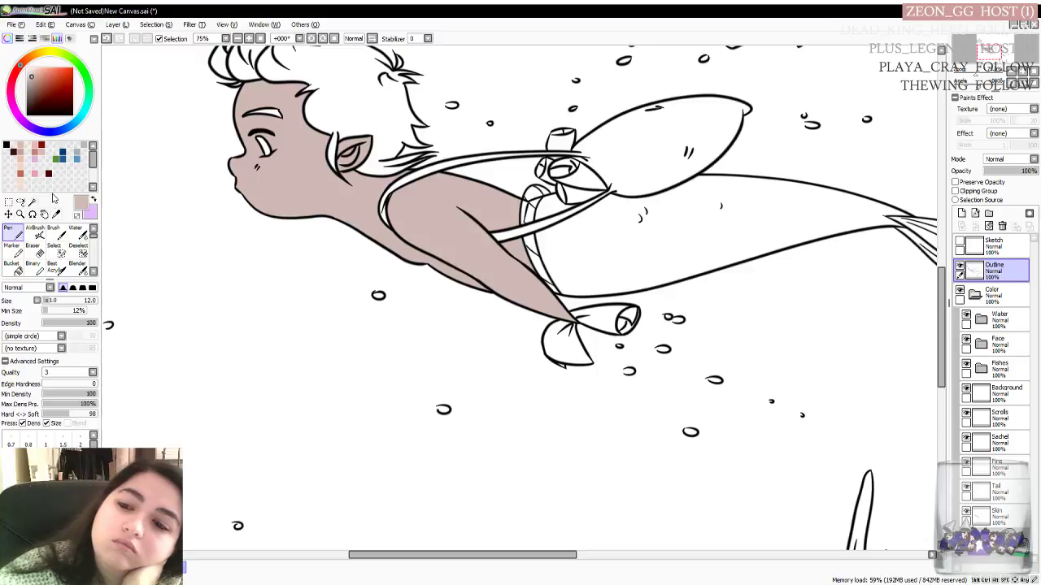
left_click(87, 79)
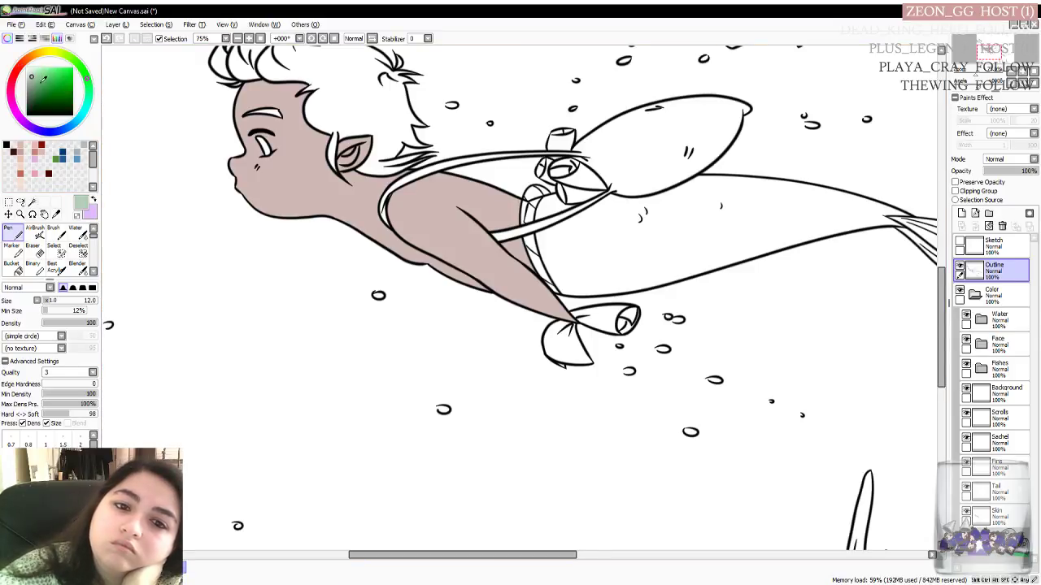
left_click(39, 78)
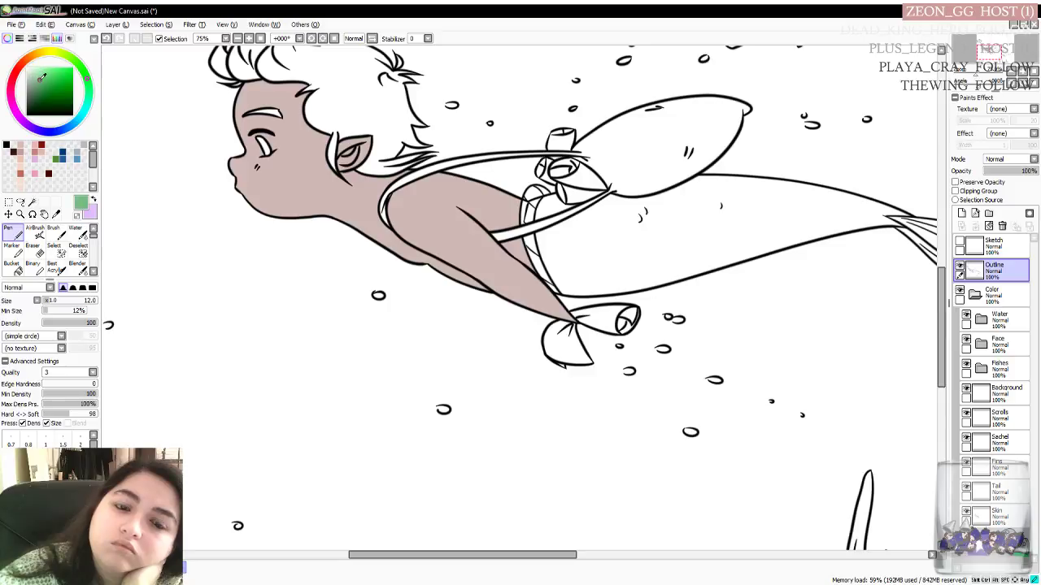
left_click(40, 79)
left_click(46, 76)
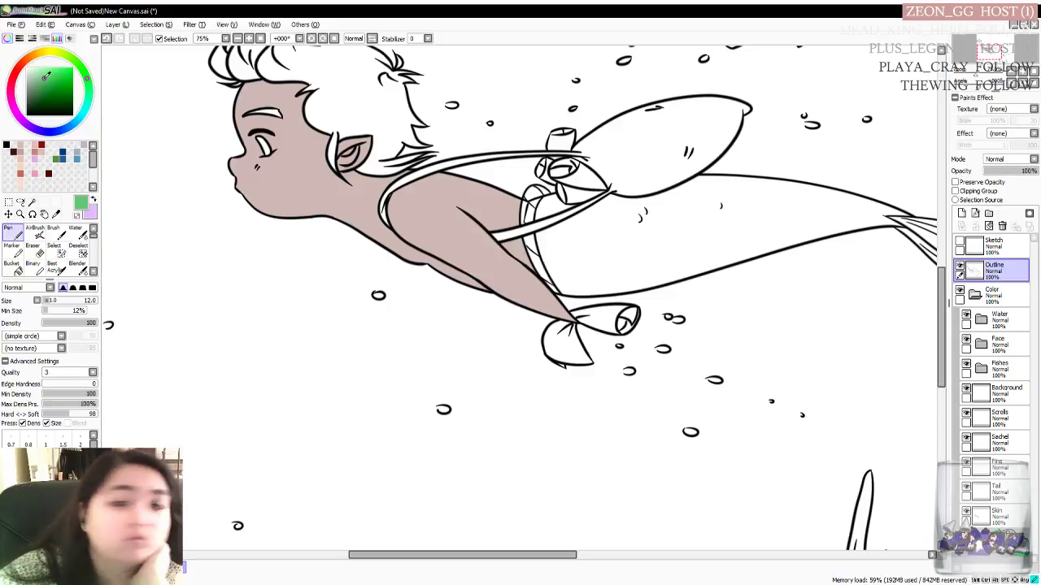
mouse_move(47, 76)
left_mouse_down()
mouse_move(39, 83)
mouse_move(67, 77)
mouse_move(75, 91)
mouse_move(53, 82)
left_mouse_up()
left_click_drag(47, 79, 41, 83)
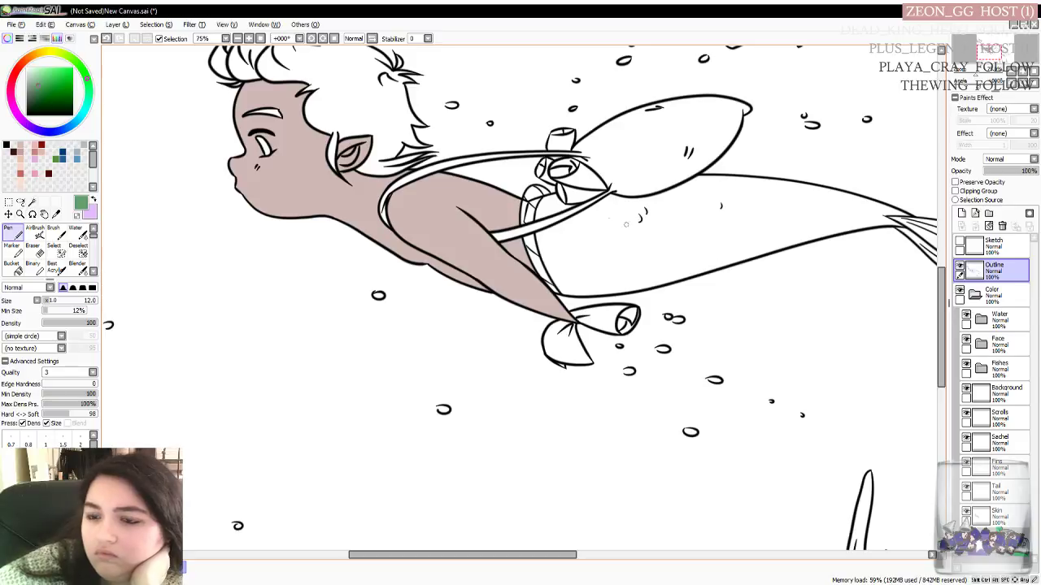
Select the merboy's tail body with the Magic Wand, fill it with the green on the Tail layer, and clear the selection
left_click(32, 202)
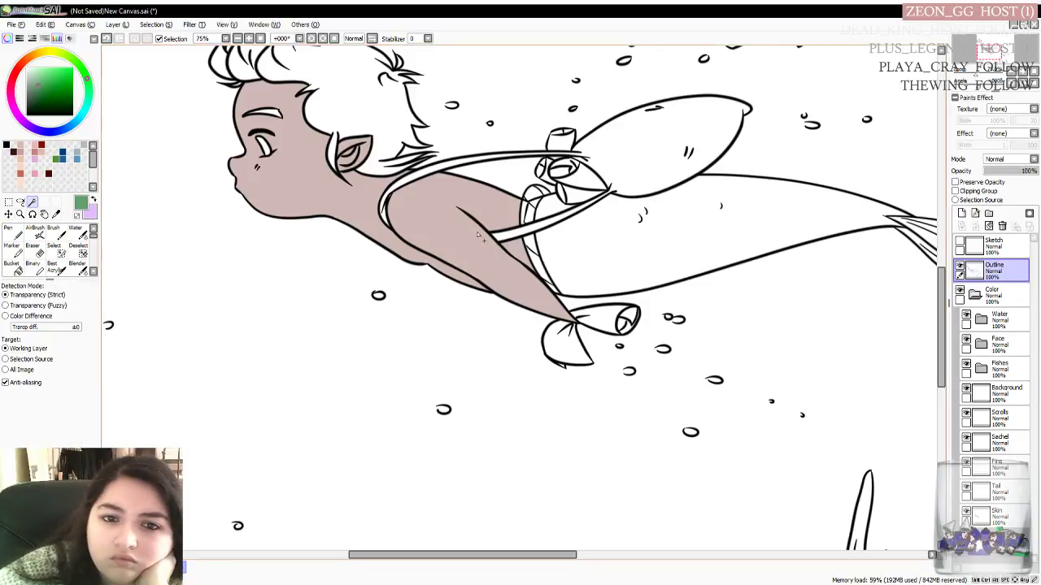
left_click(621, 255)
left_click_drag(409, 550, 444, 553)
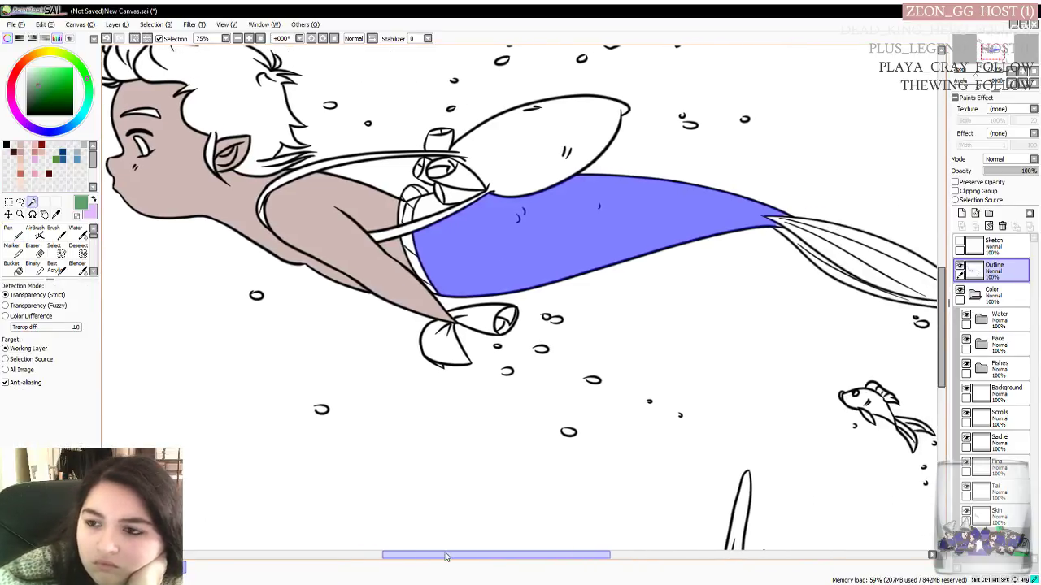
left_click(434, 213, "shift")
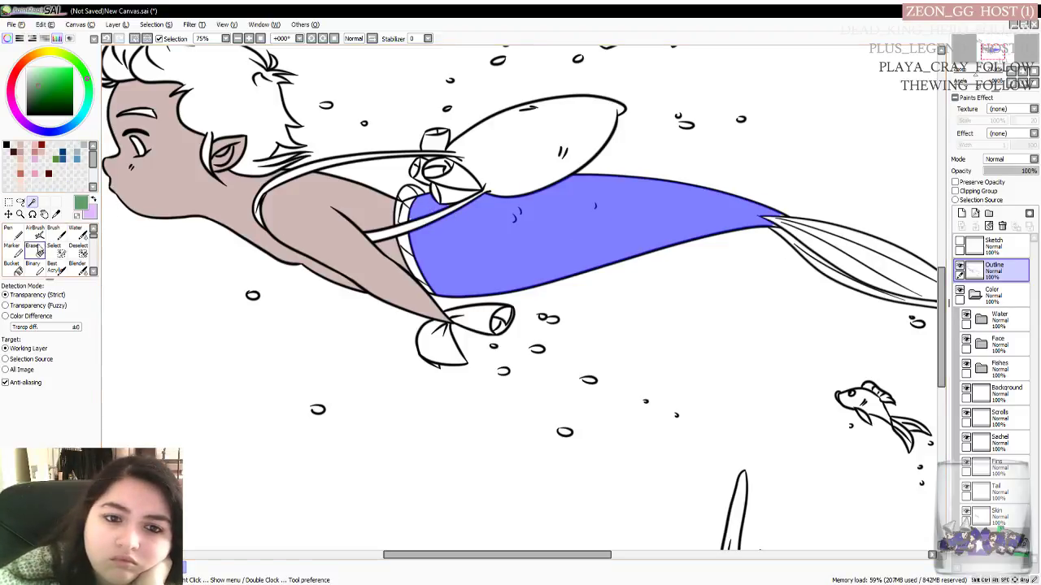
left_click(15, 236)
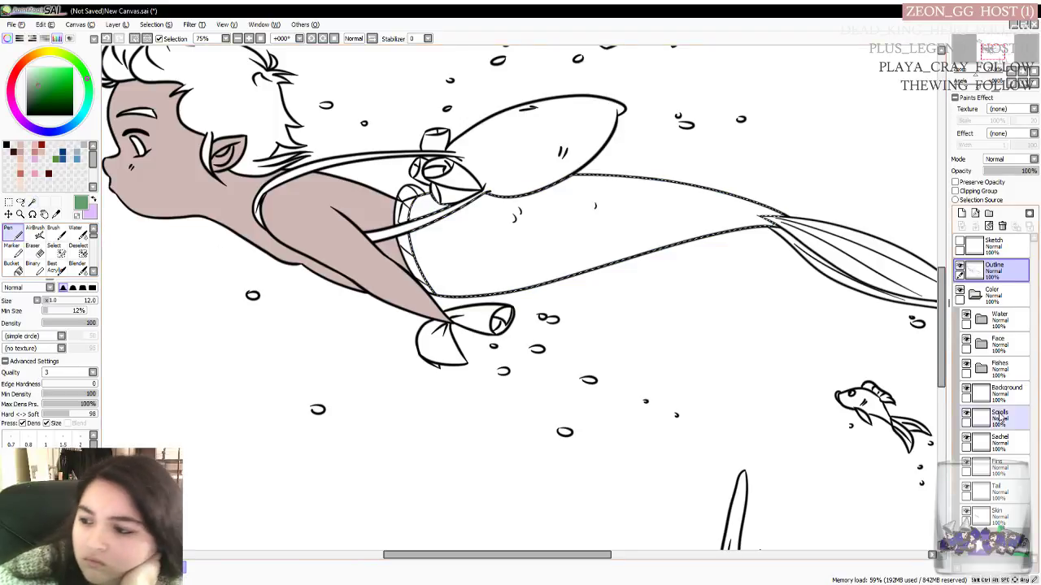
left_click(1011, 485)
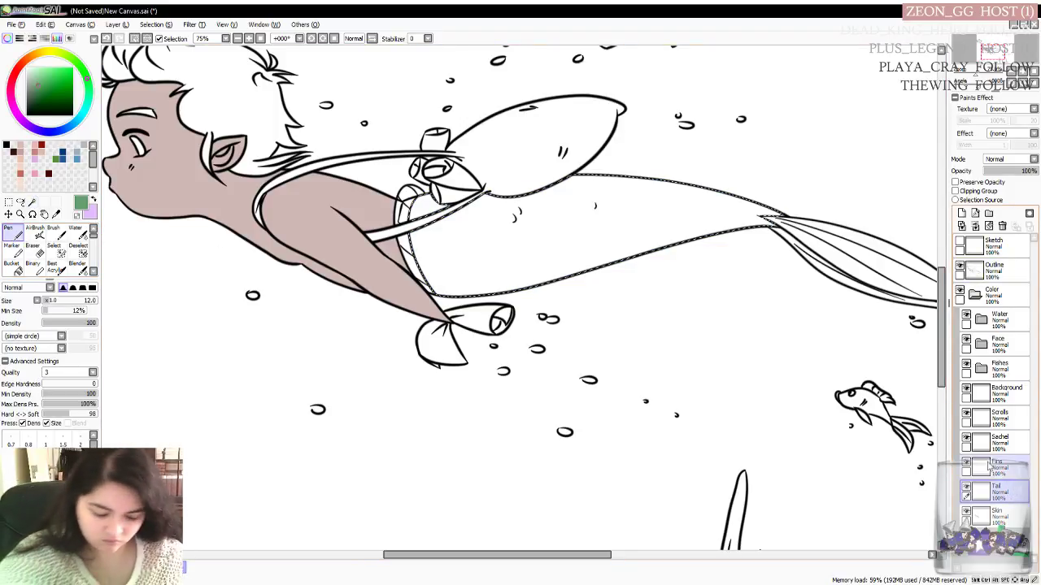
key("ctrl+f")
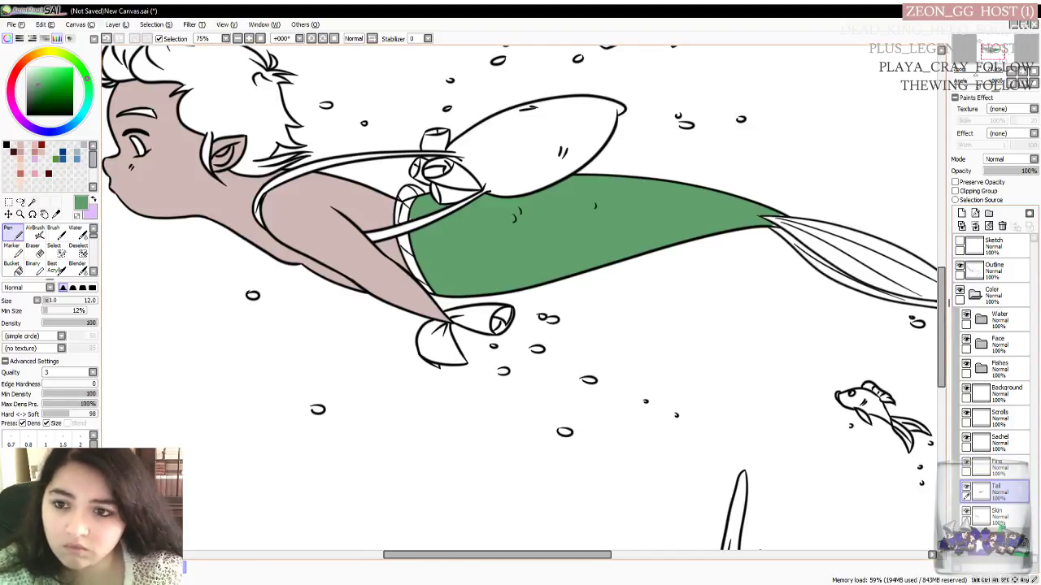
Examine the green tail fill up close from the waistband to the base of the tail fin
scroll(421, 206, "up", 3)
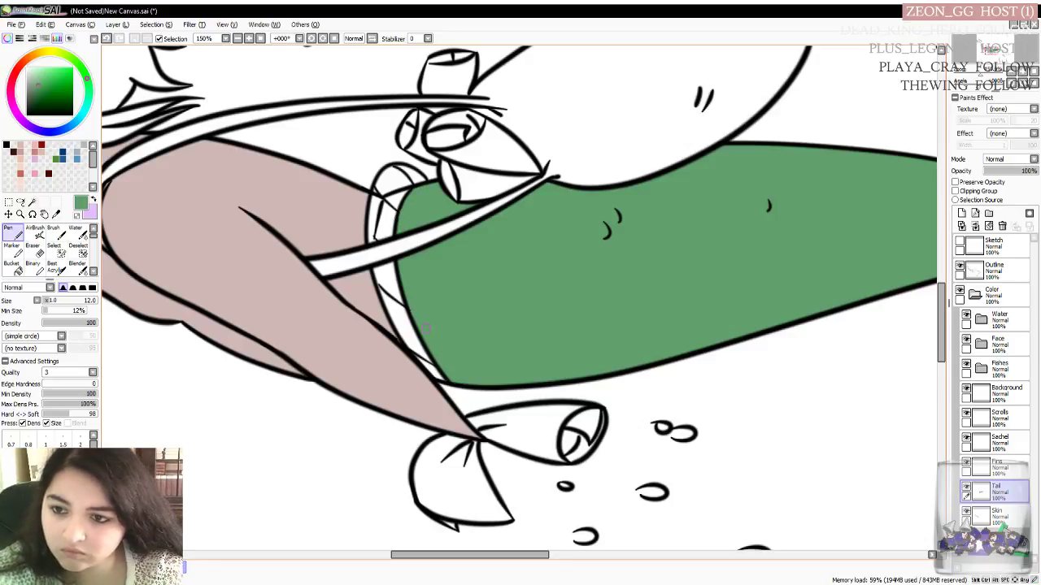
left_click_drag(475, 555, 602, 545)
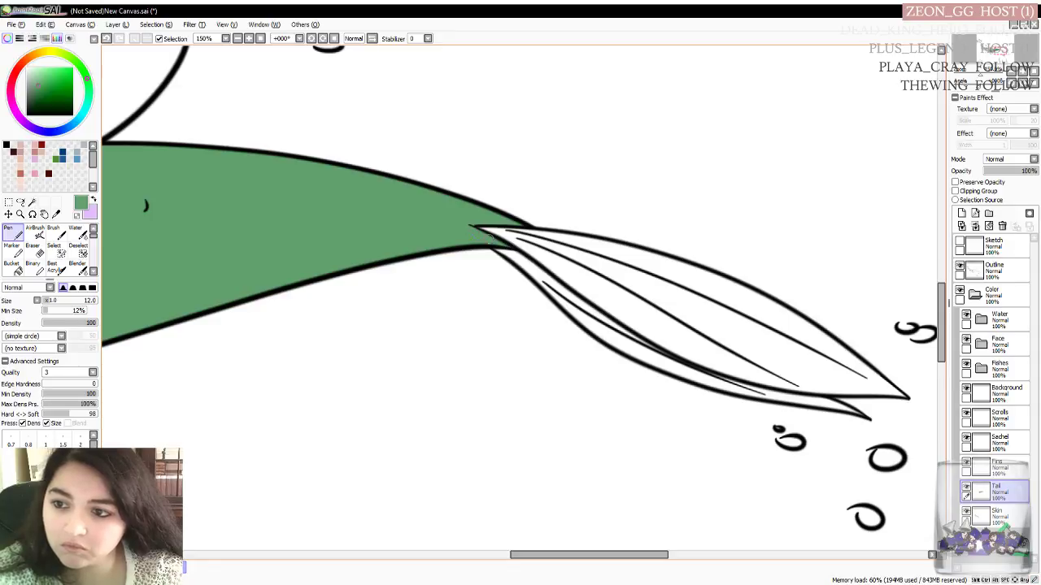
left_click_drag(561, 557, 478, 383)
scroll(399, 354, "down", 2)
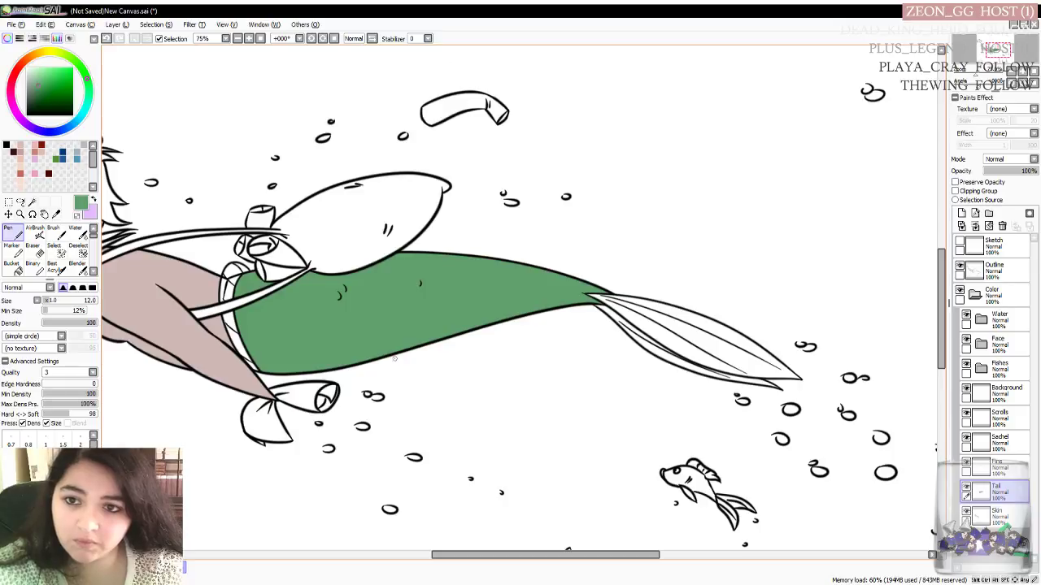
left_click_drag(505, 558, 455, 555)
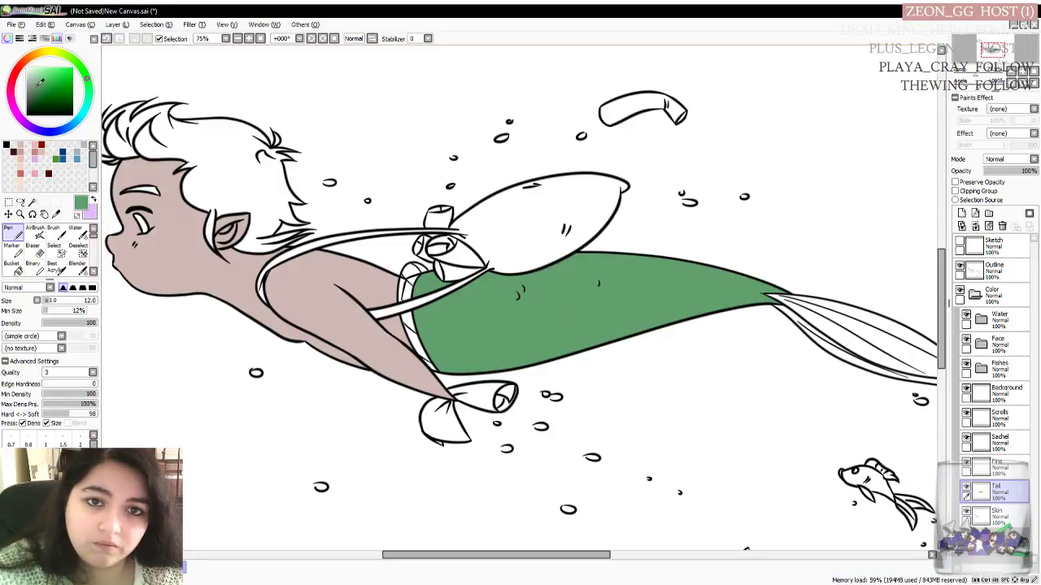
Mix a pale greyish green and select both lobes of the tail fin on the Outline layer with the Magic Wand
left_click_drag(39, 82, 36, 78)
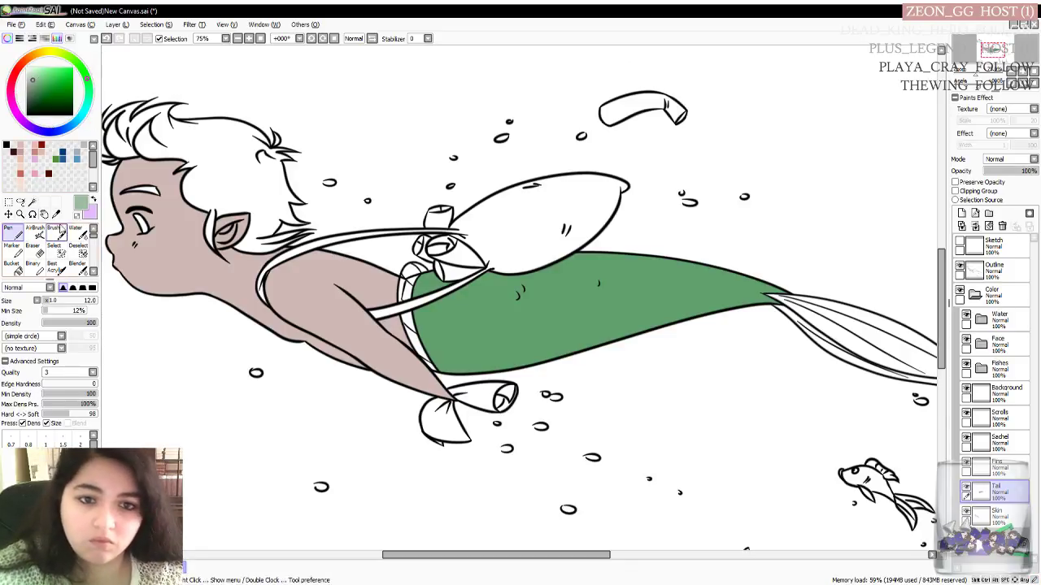
left_click(32, 202)
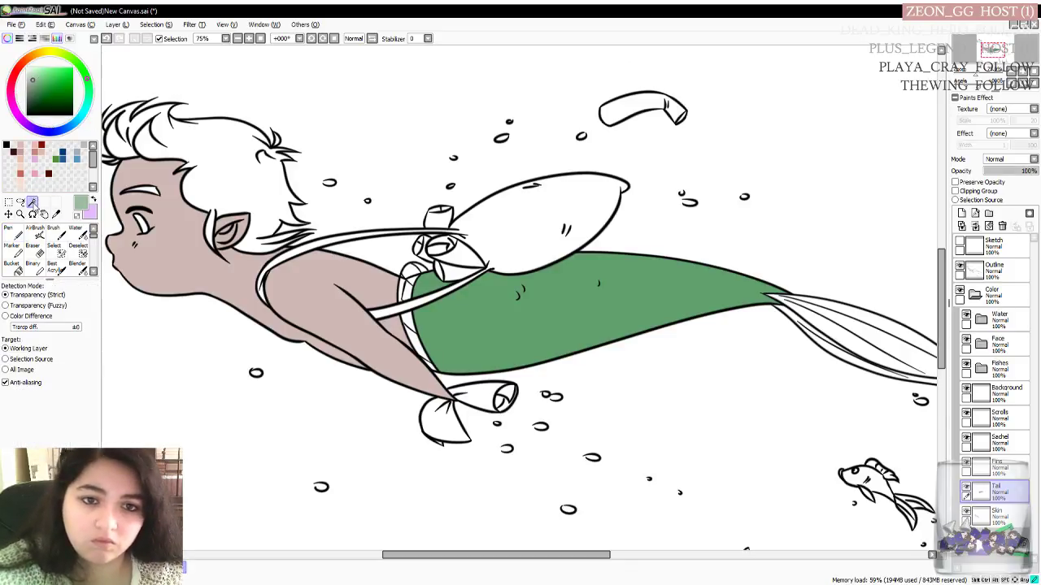
left_click(992, 270)
left_click(817, 322)
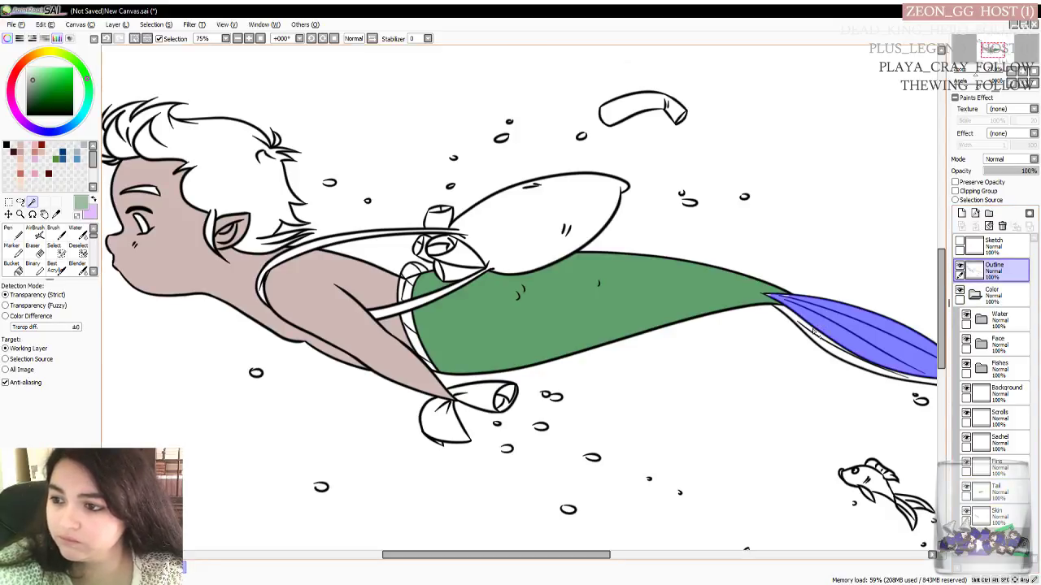
left_click(831, 350)
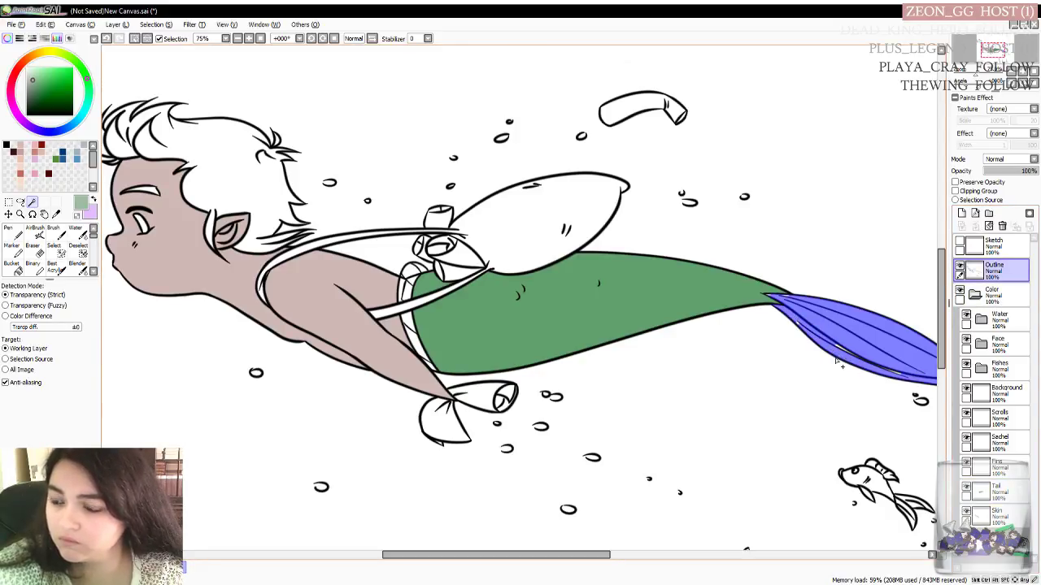
Add every section of the frilled fin band around the merboy's waist to the Magic Wand selection
left_click(411, 272)
left_click(404, 291)
left_click(413, 298)
left_click(411, 322)
left_click(417, 345)
left_click(434, 371)
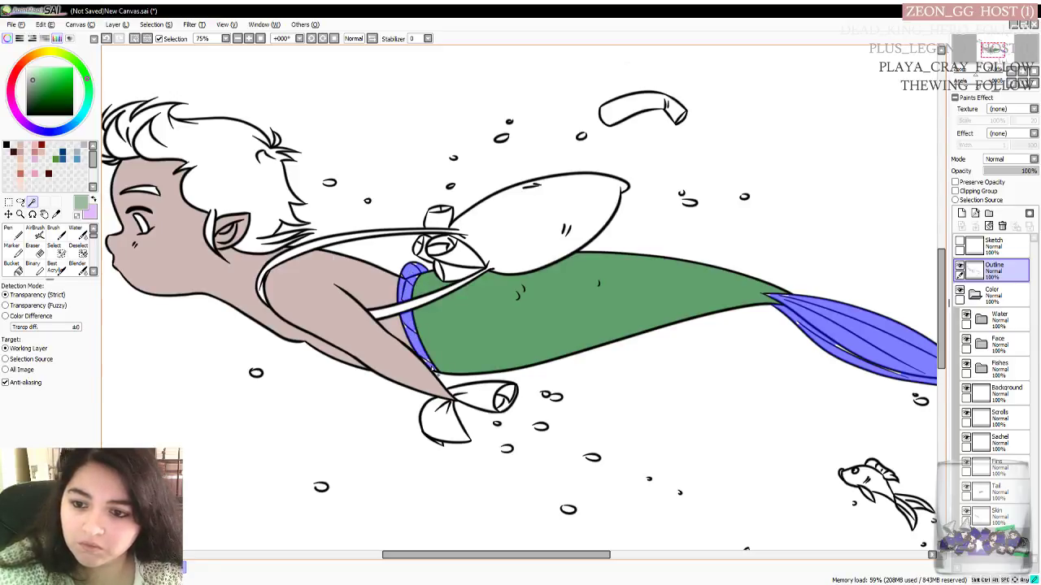
Fill the selected tail fin and waist band with the pale green on the Fins layer and clear the selection
mouse_move(449, 555)
left_mouse_down()
mouse_move(483, 558)
mouse_move(464, 558)
left_mouse_up()
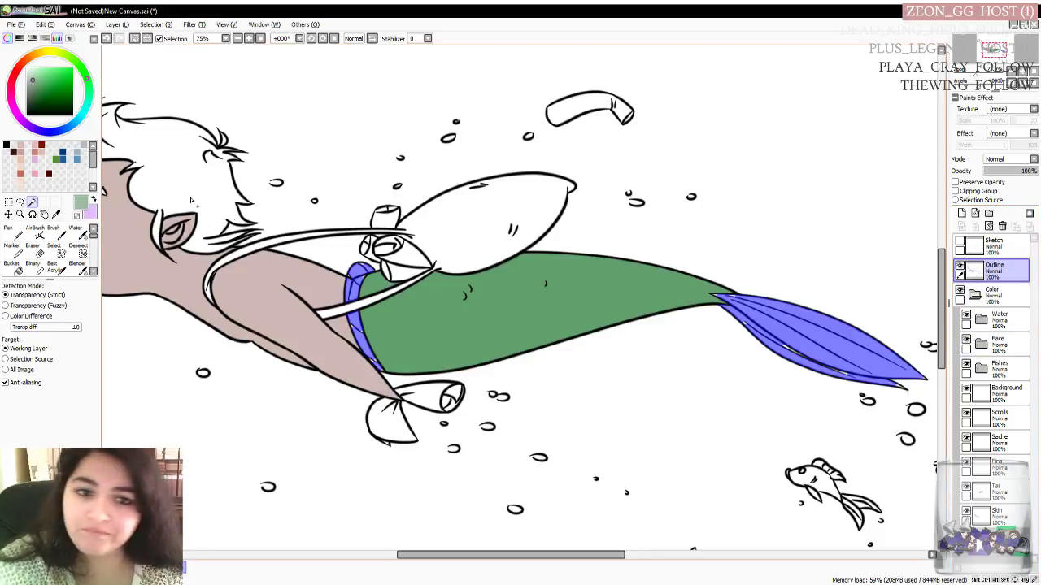
left_click(18, 235)
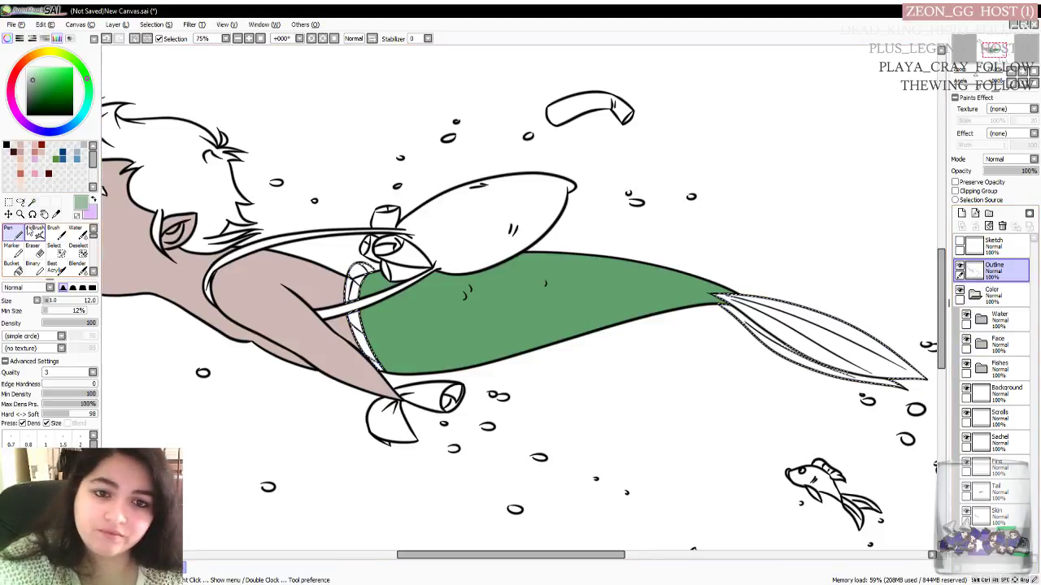
left_click(1000, 465)
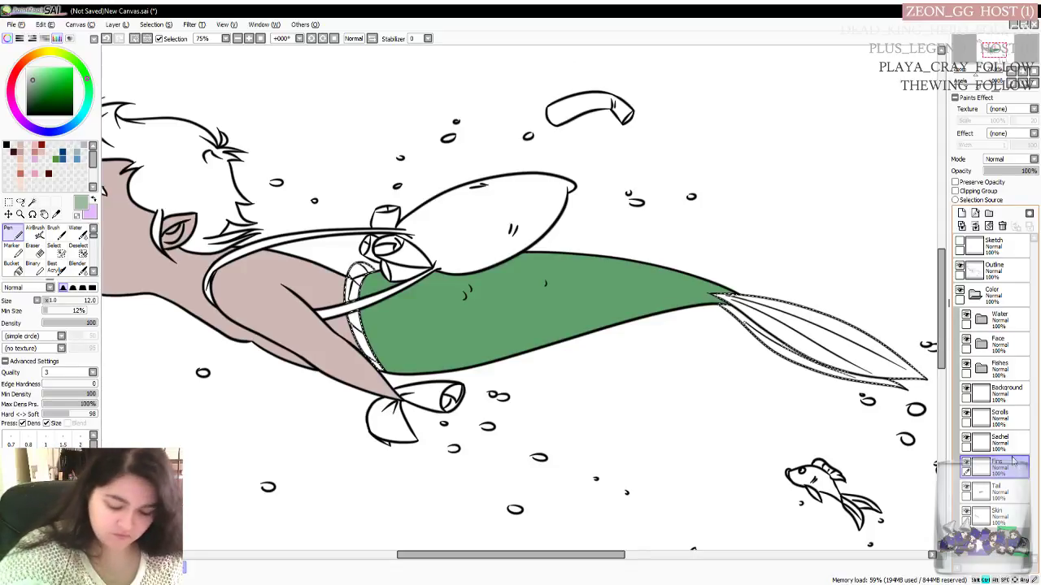
key("ctrl+f")
key("ctrl+d")
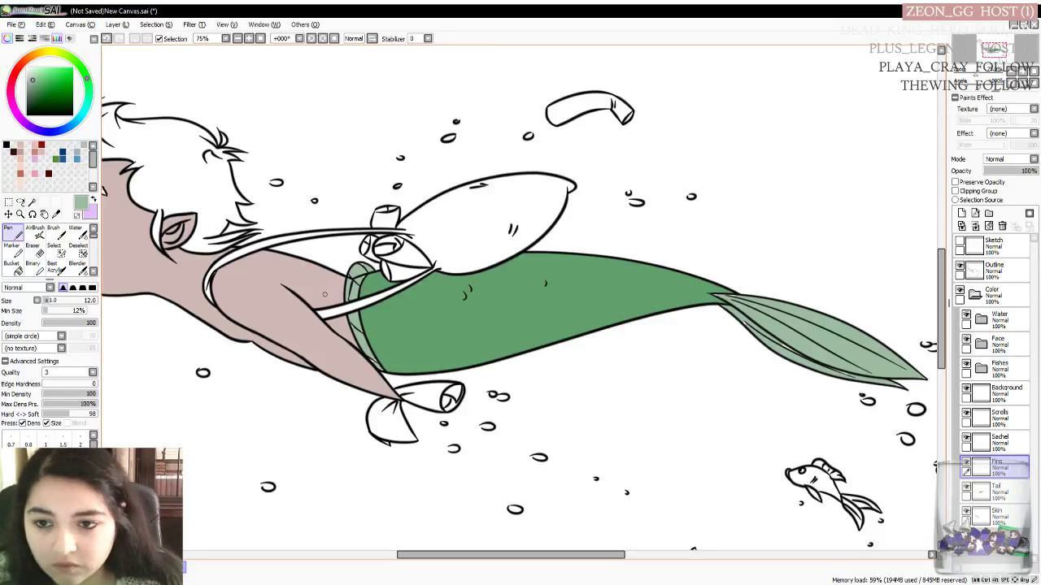
Paint over the unfilled sliver between the lines near the tail fin's lower tip with the pale green Pen
scroll(360, 283, "up", 1)
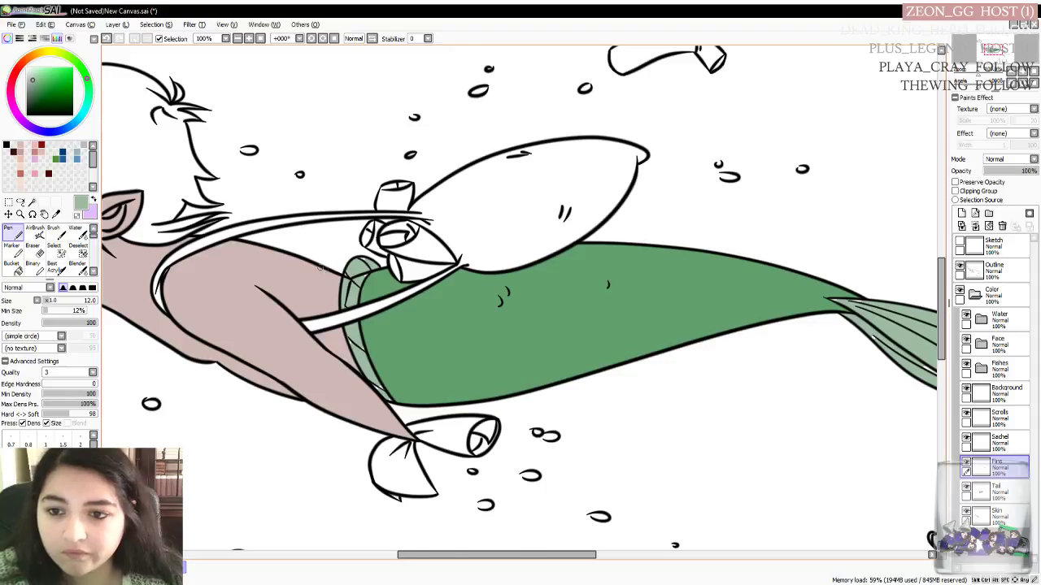
scroll(345, 266, "up", 1)
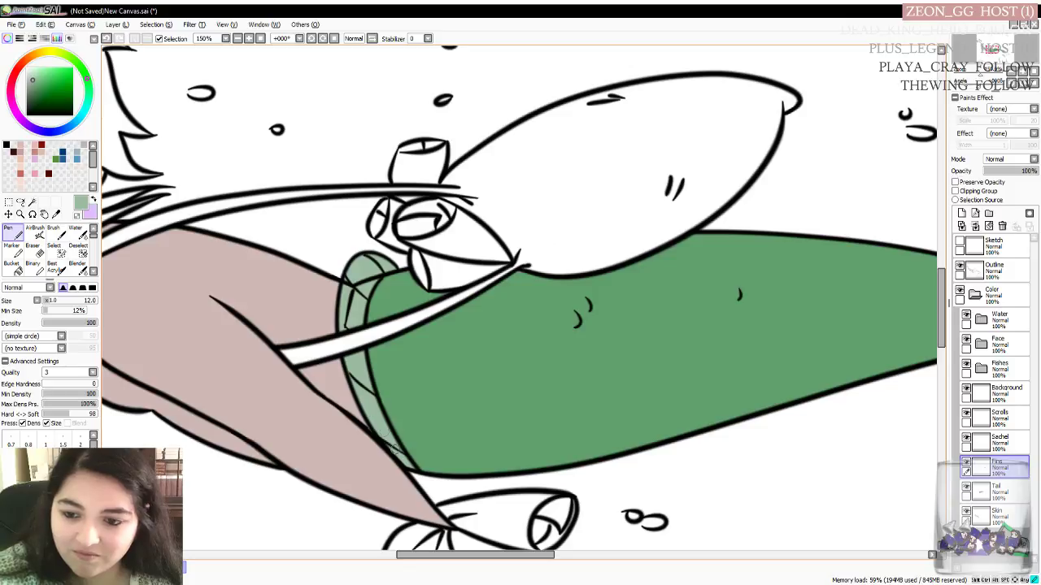
left_click_drag(408, 558, 554, 558)
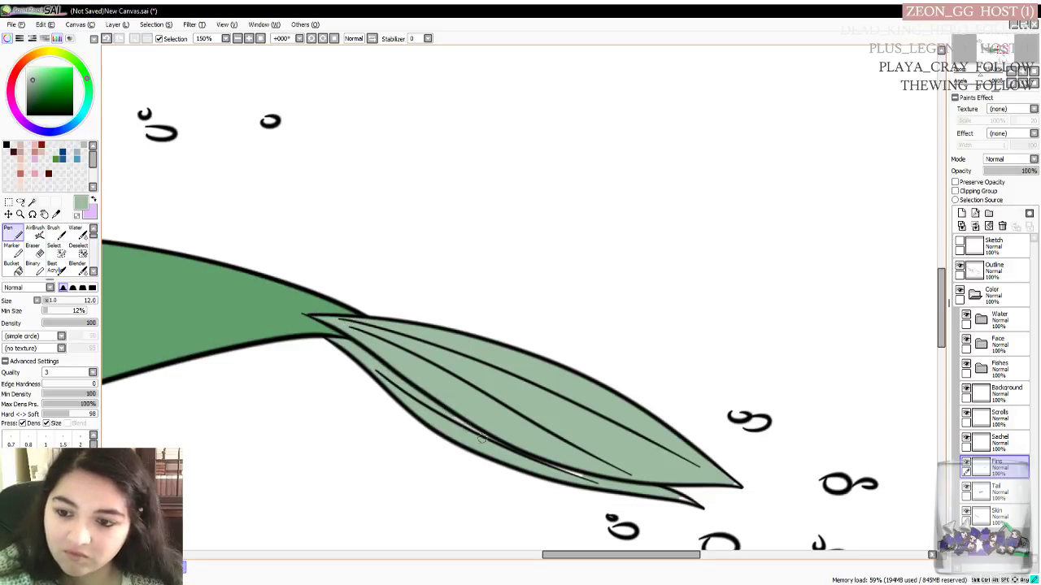
left_click_drag(563, 466, 576, 472)
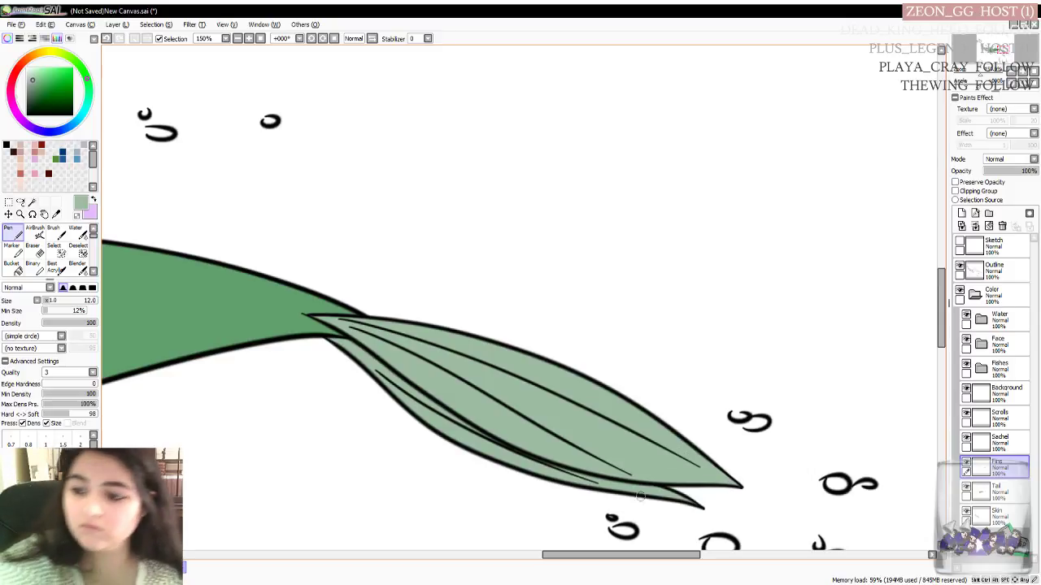
Select the merboy's hair, front locks and eyebrow on the Outline layer with the Magic Wand
left_click_drag(624, 561, 537, 562)
scroll(393, 282, "down", 1)
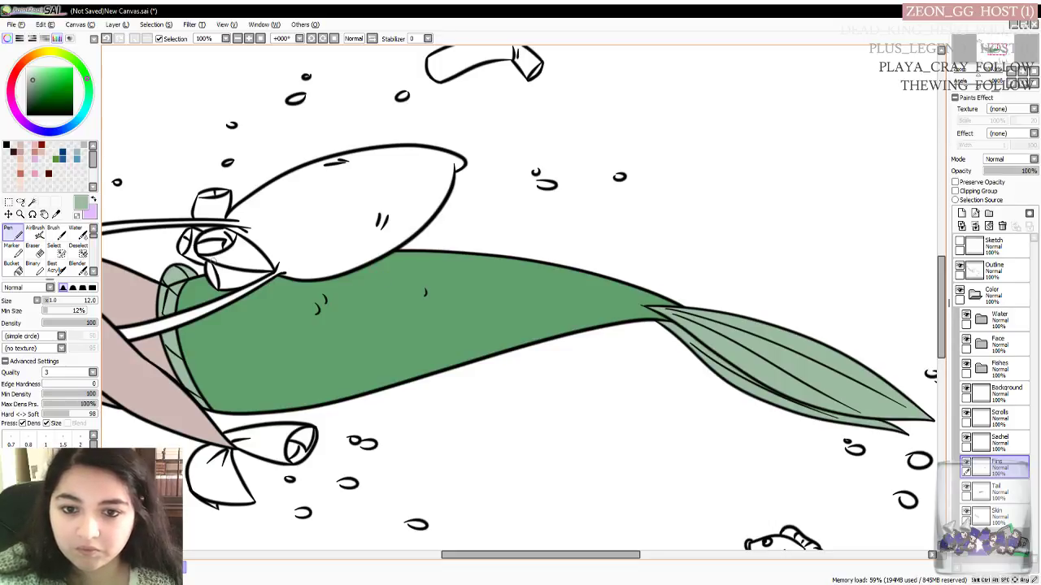
scroll(214, 261, "down", 3)
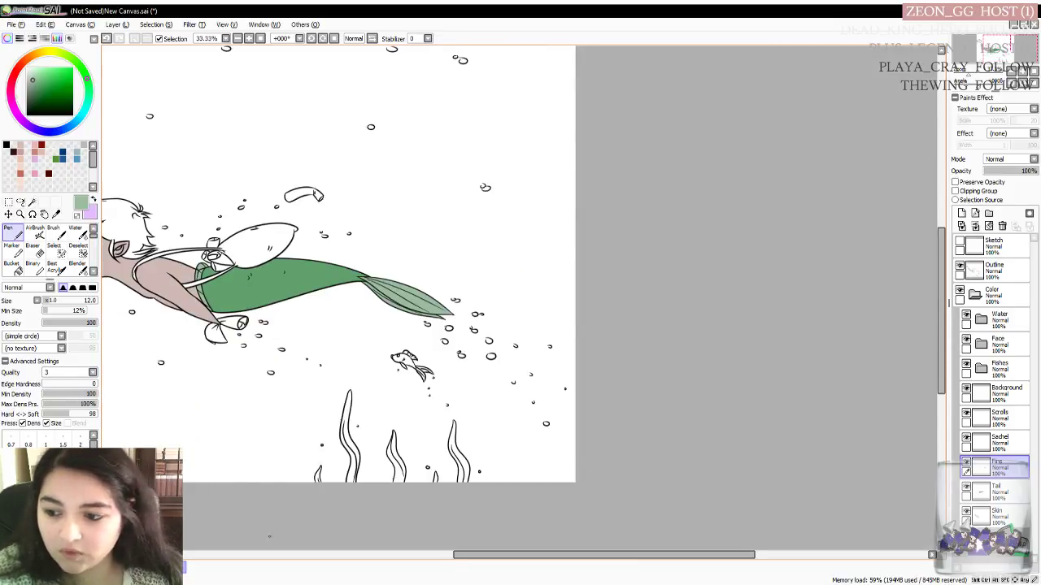
left_click_drag(604, 555, 537, 554)
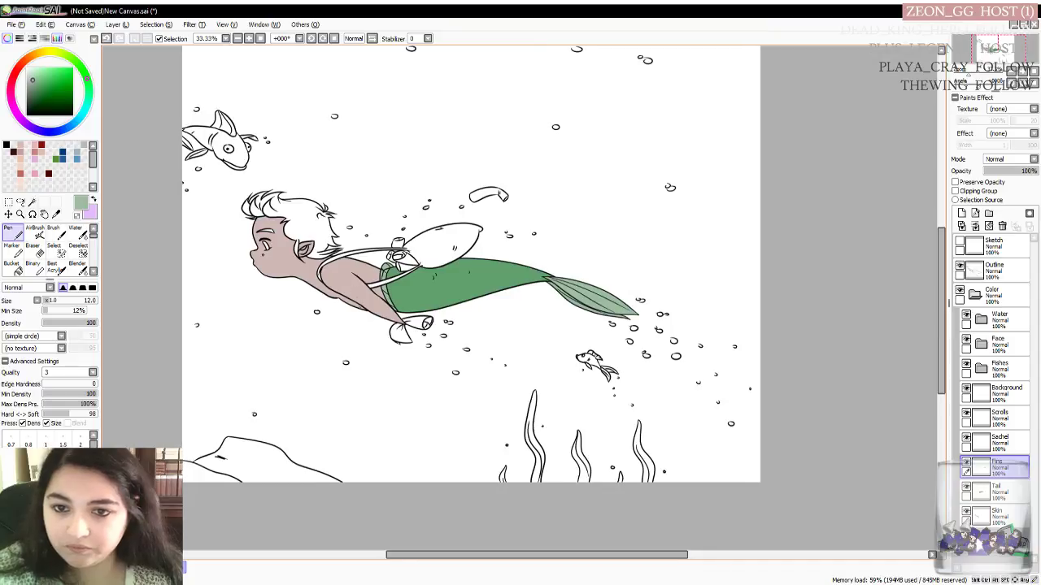
scroll(323, 276, "up", 1)
scroll(318, 275, "up", 1)
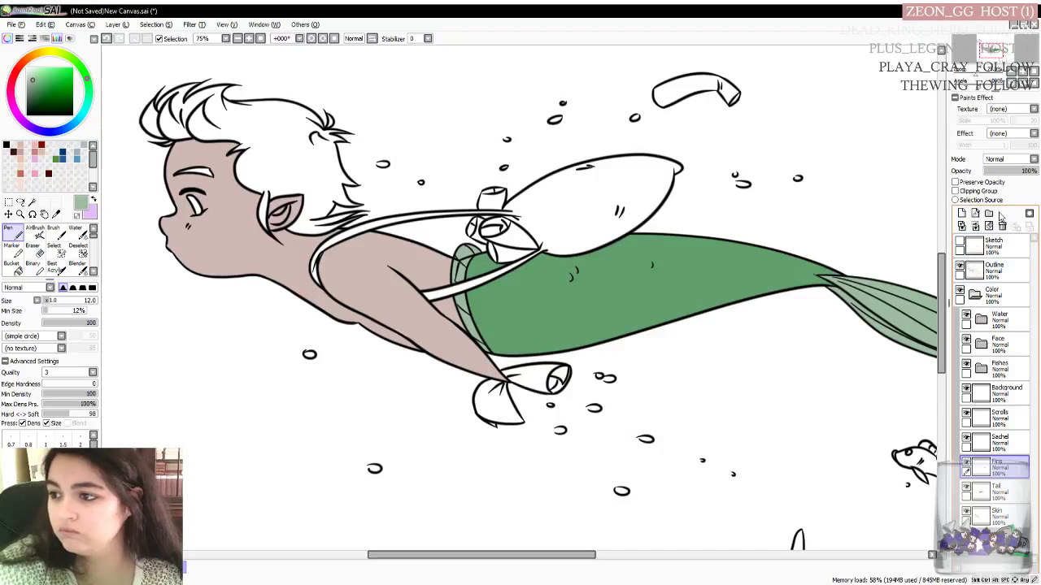
left_click(1007, 278)
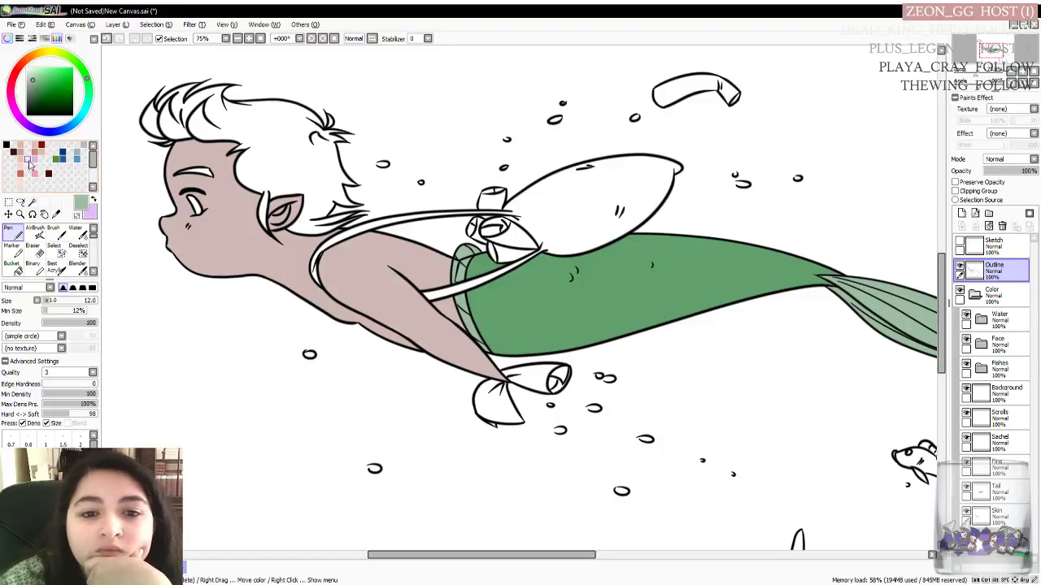
left_click(32, 203)
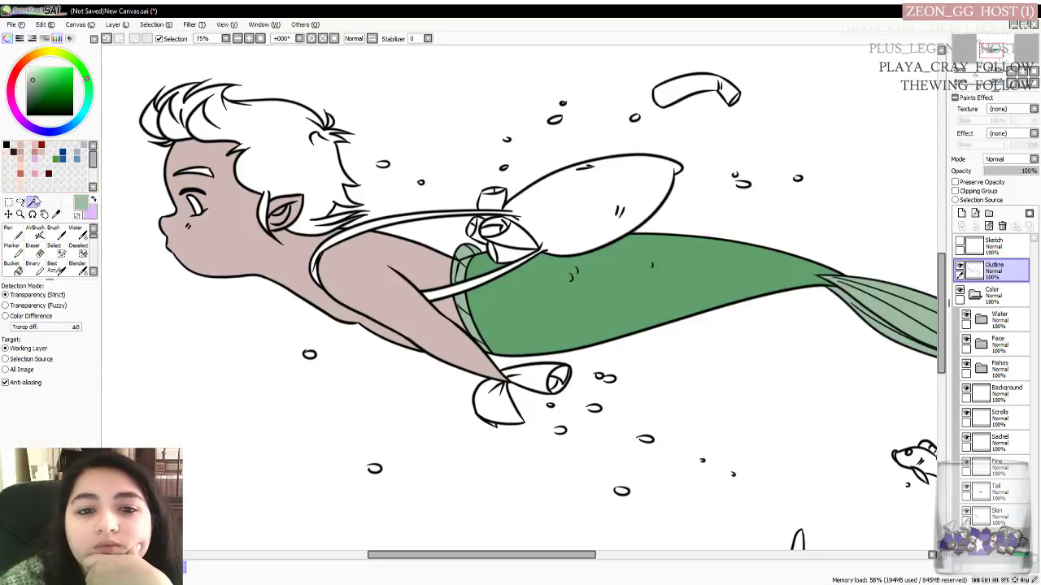
left_click(264, 158)
left_click(158, 126)
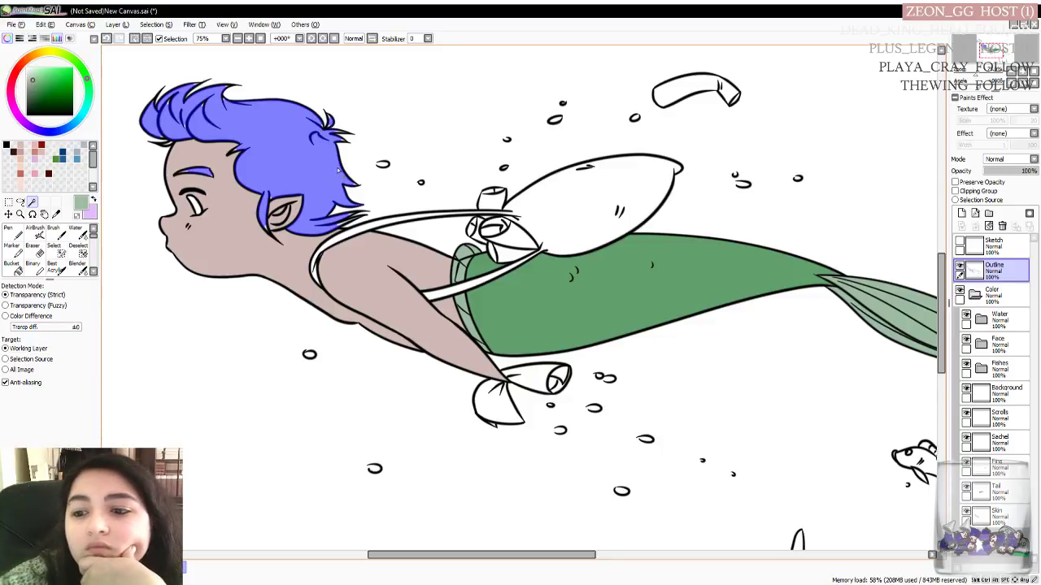
Create a new layer directly above Skin and name it Hair
left_click(12, 232)
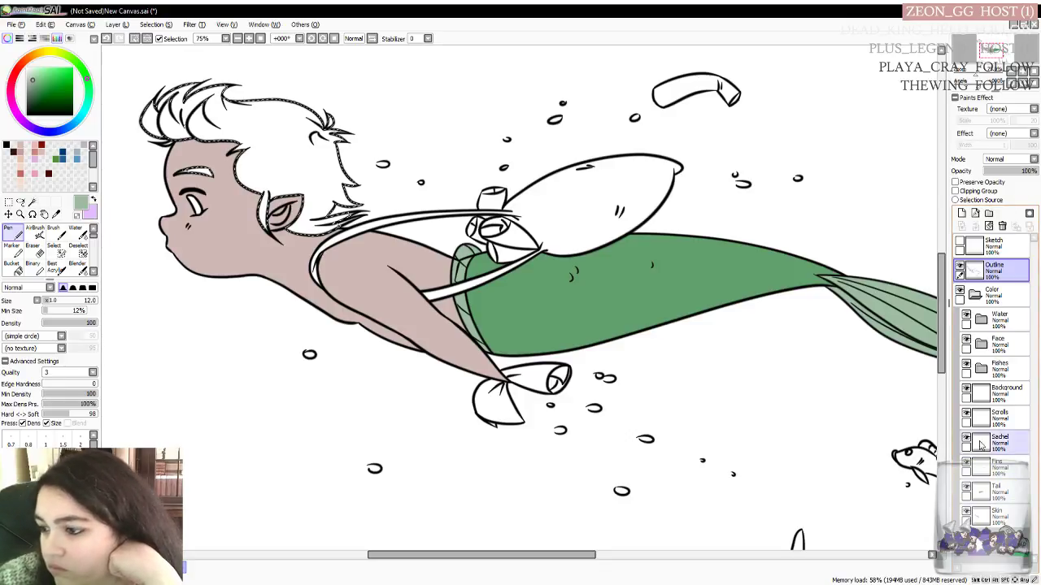
left_click(1017, 517)
left_click(961, 213)
double_click(1022, 514)
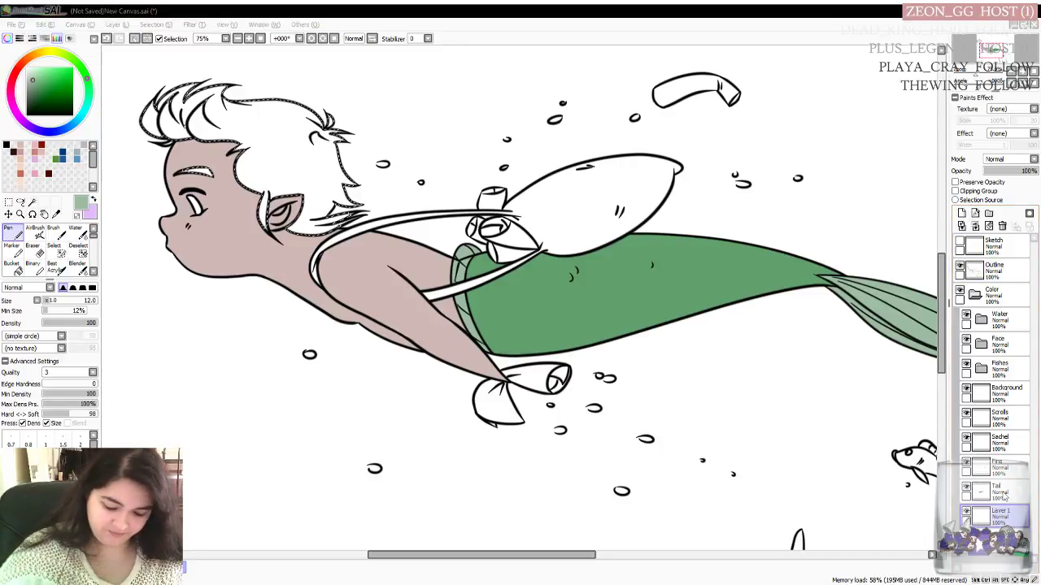
key("Return")
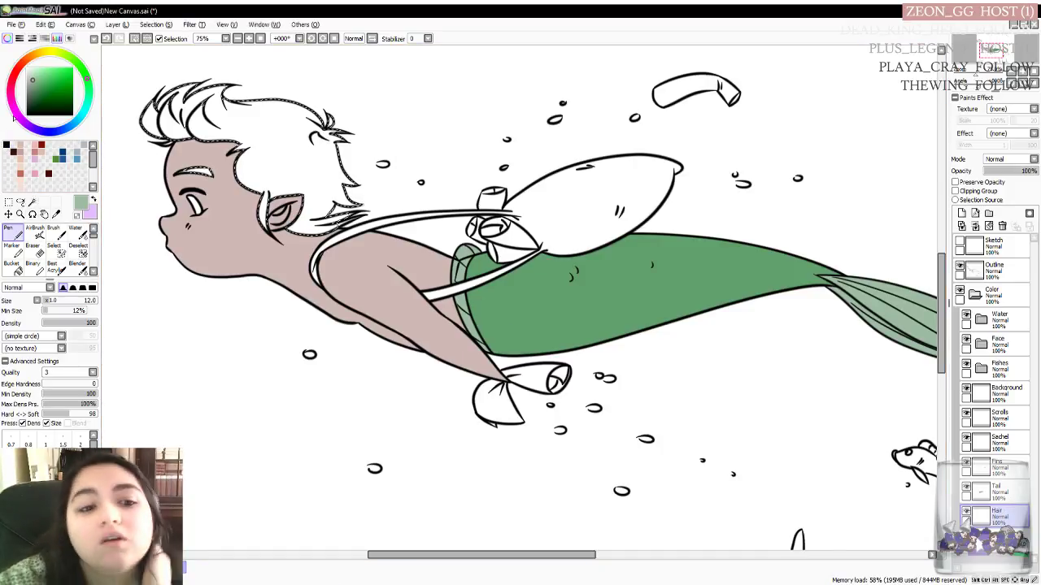
Mix a saturated orange-brown, fill the selected hair and eyebrow with it on the Hair layer, and clear the selection
left_click(42, 145)
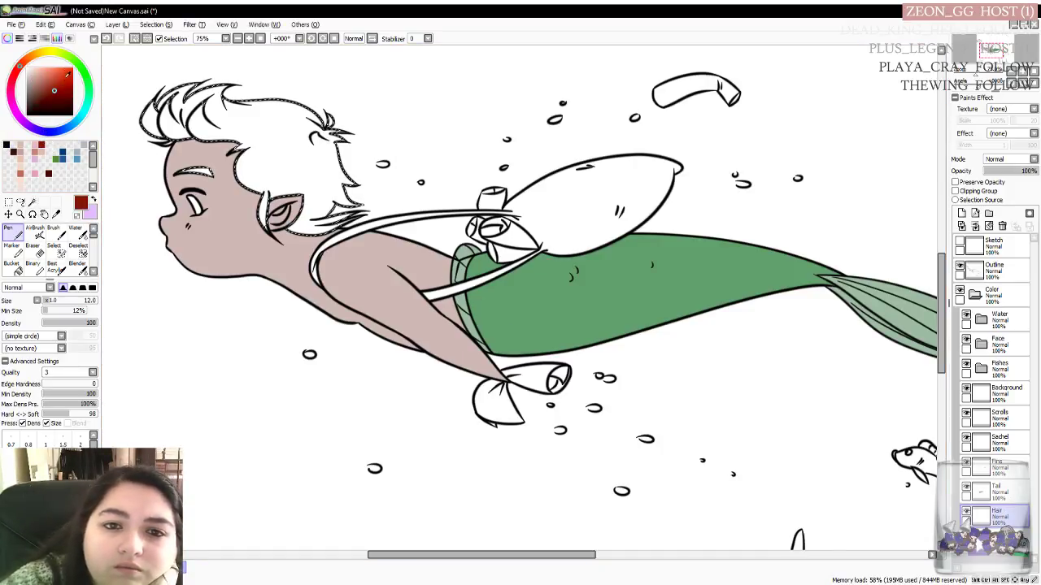
mouse_move(56, 90)
left_mouse_down()
mouse_move(36, 73)
mouse_move(49, 99)
mouse_move(42, 91)
left_mouse_up()
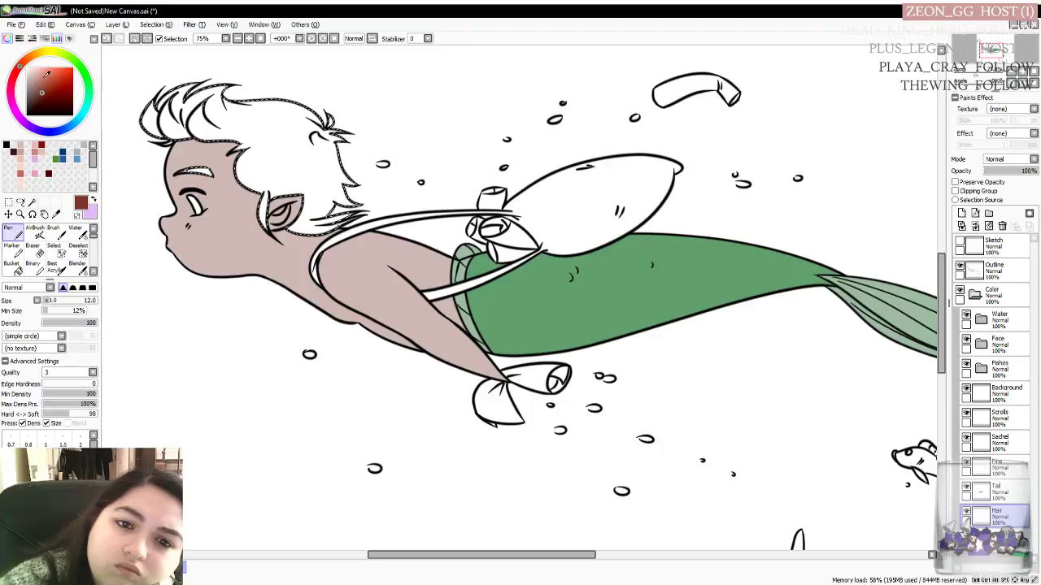
left_click(26, 61)
mouse_move(27, 61)
left_mouse_down()
mouse_move(43, 86)
mouse_move(58, 86)
left_mouse_up()
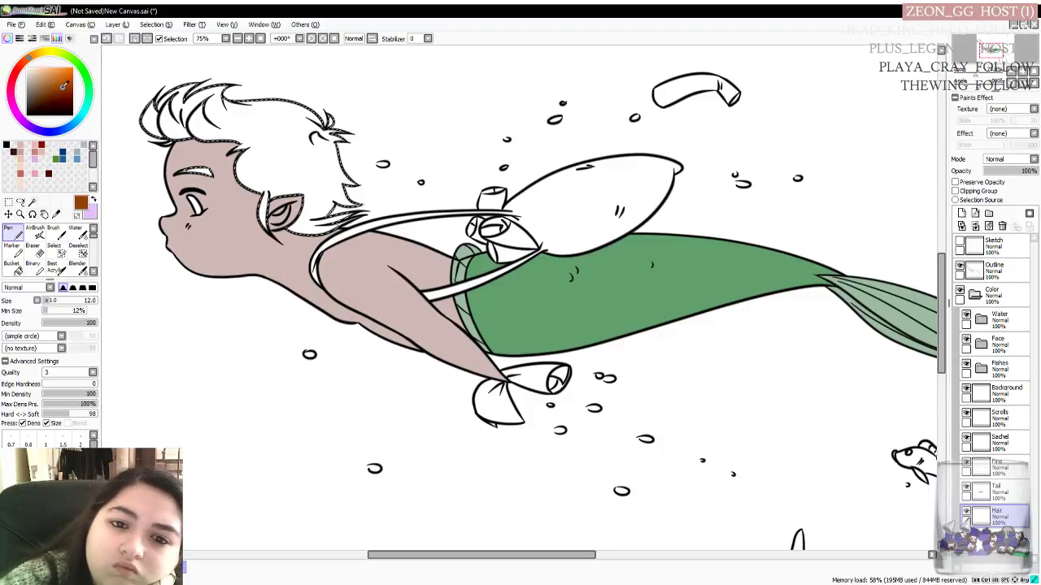
mouse_move(66, 94)
left_mouse_down()
mouse_move(66, 77)
mouse_move(42, 91)
mouse_move(47, 78)
mouse_move(65, 87)
left_mouse_up()
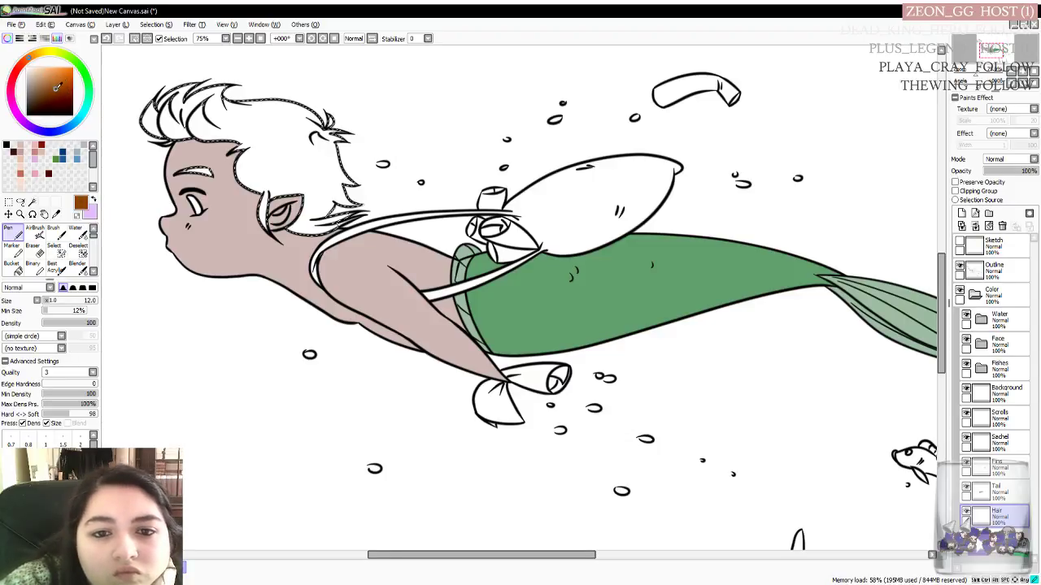
left_click_drag(58, 88, 55, 85)
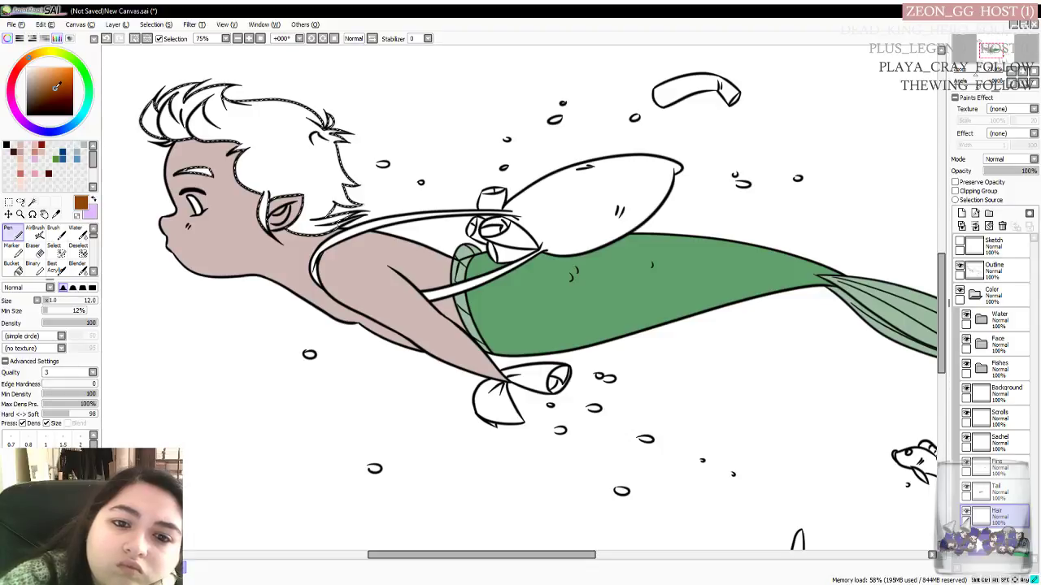
left_click_drag(54, 87, 58, 84)
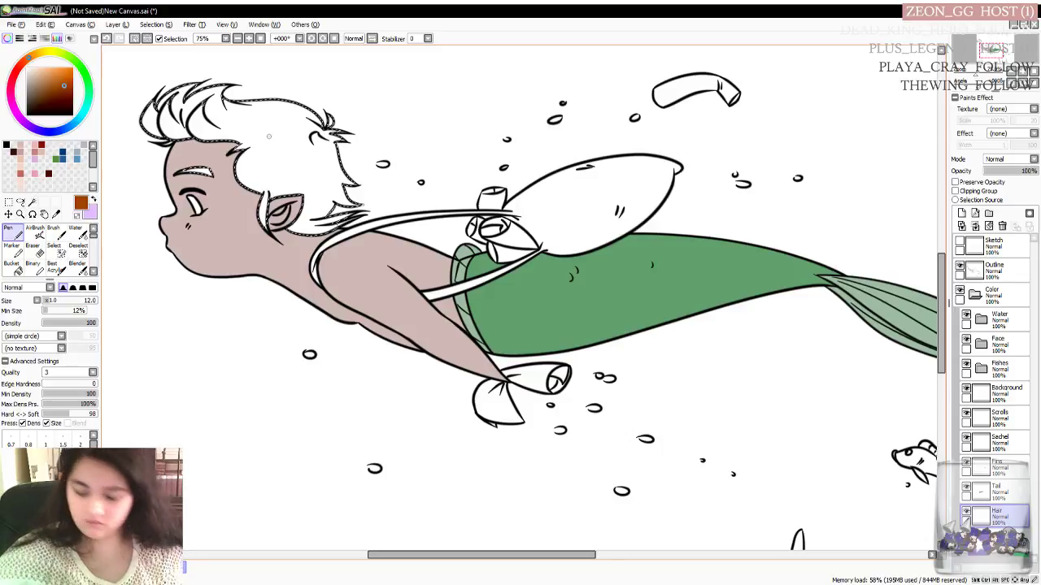
key("ctrl+f")
key("ctrl+d")
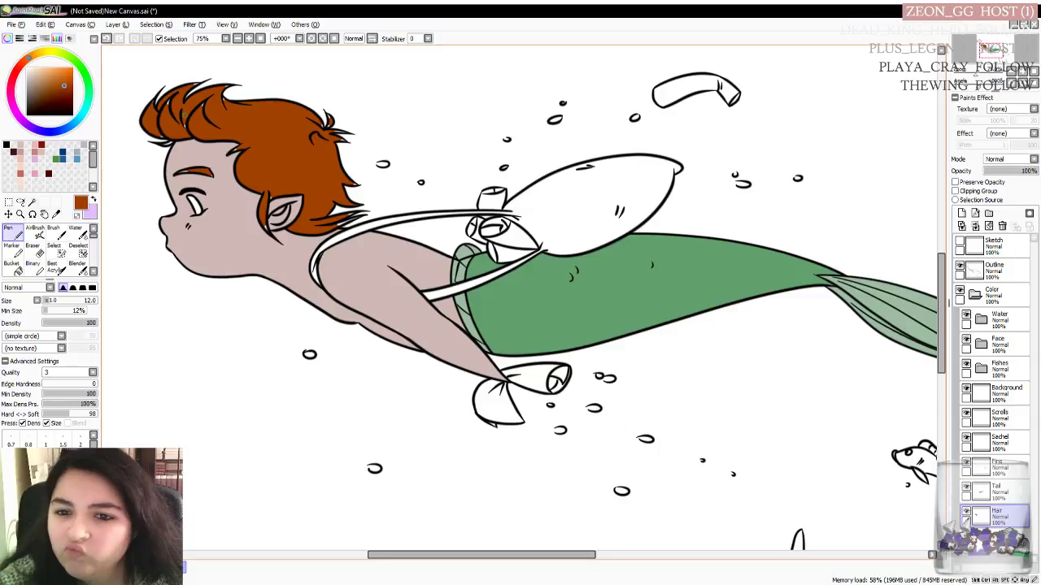
Mix a duller medium brown and reselect the hair and eyebrow on the Outline layer with the Magic Wand
left_click(36, 82)
left_click_drag(39, 80, 44, 90)
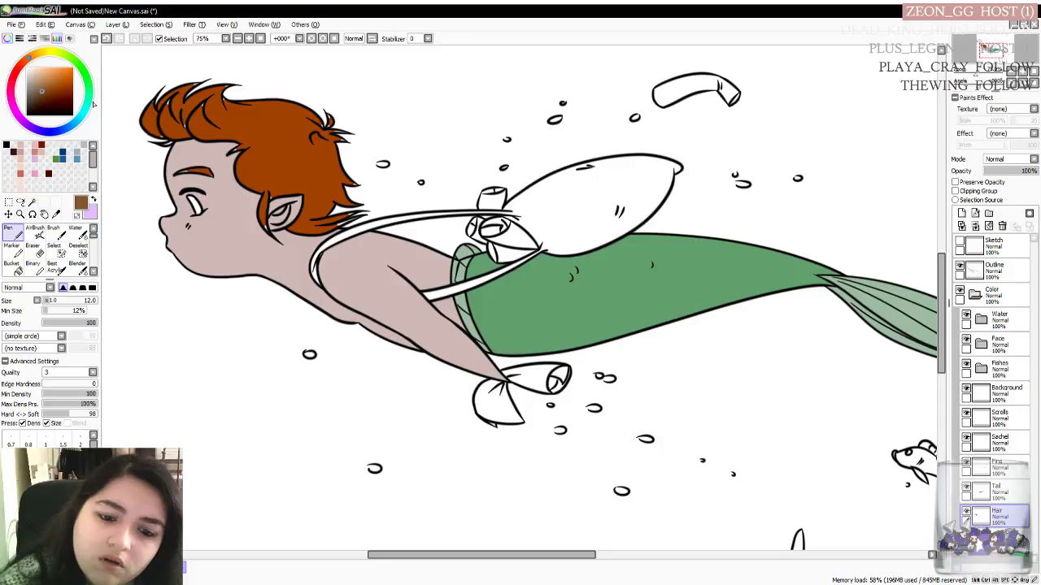
left_click(31, 202)
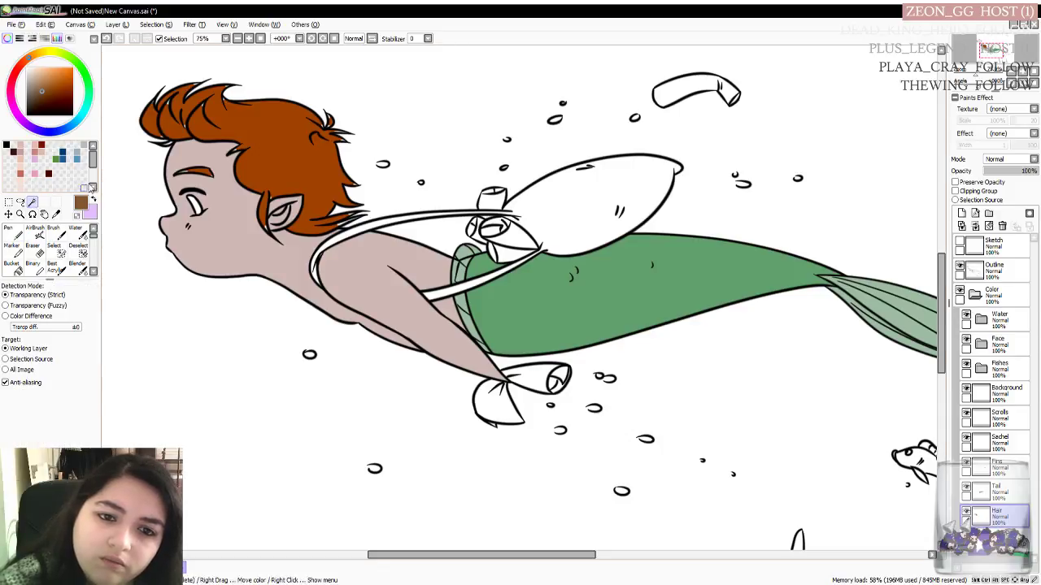
left_click(994, 270)
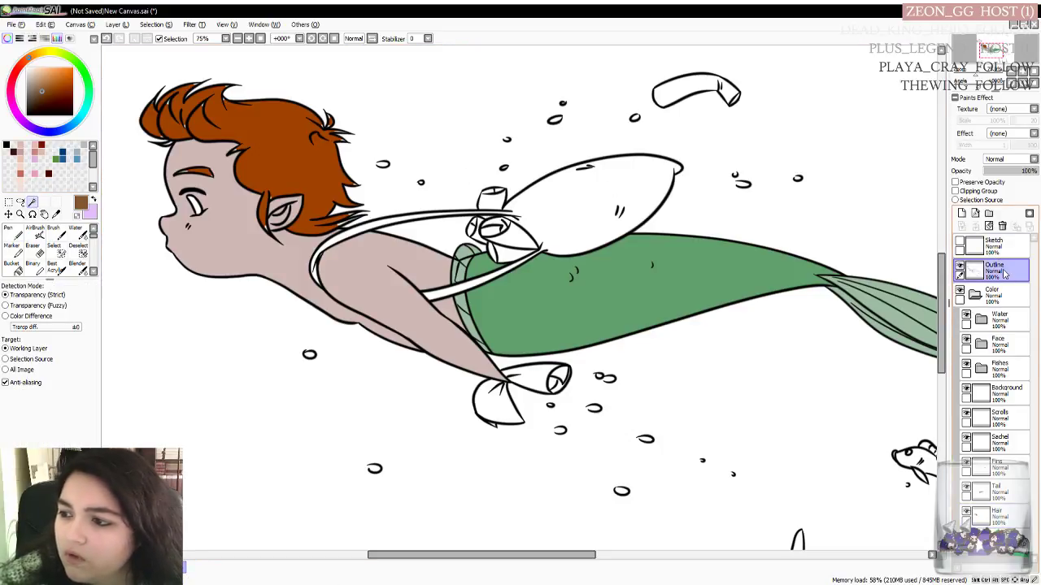
left_click(287, 161)
left_click(151, 122)
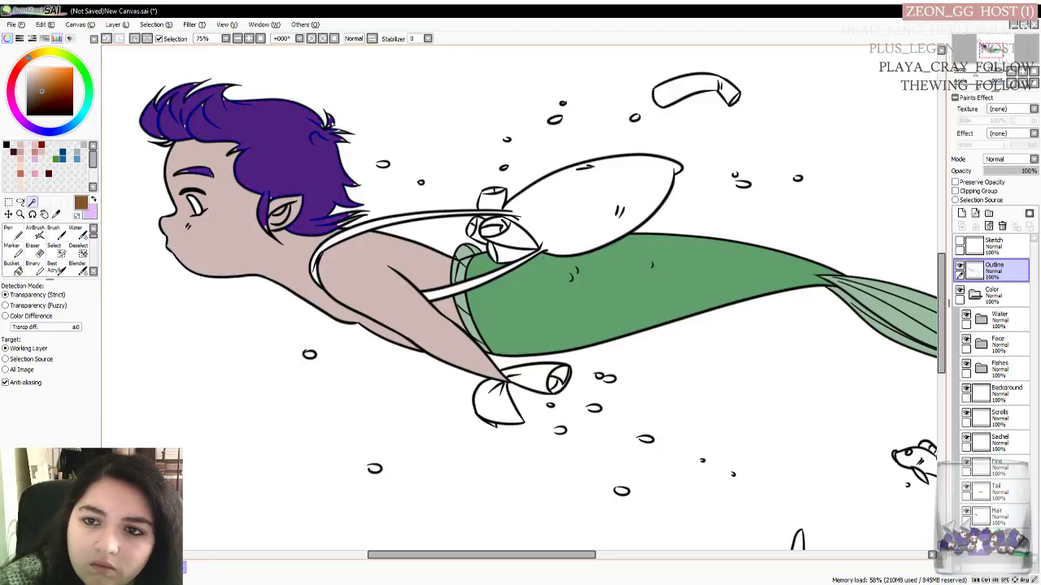
left_click(13, 233)
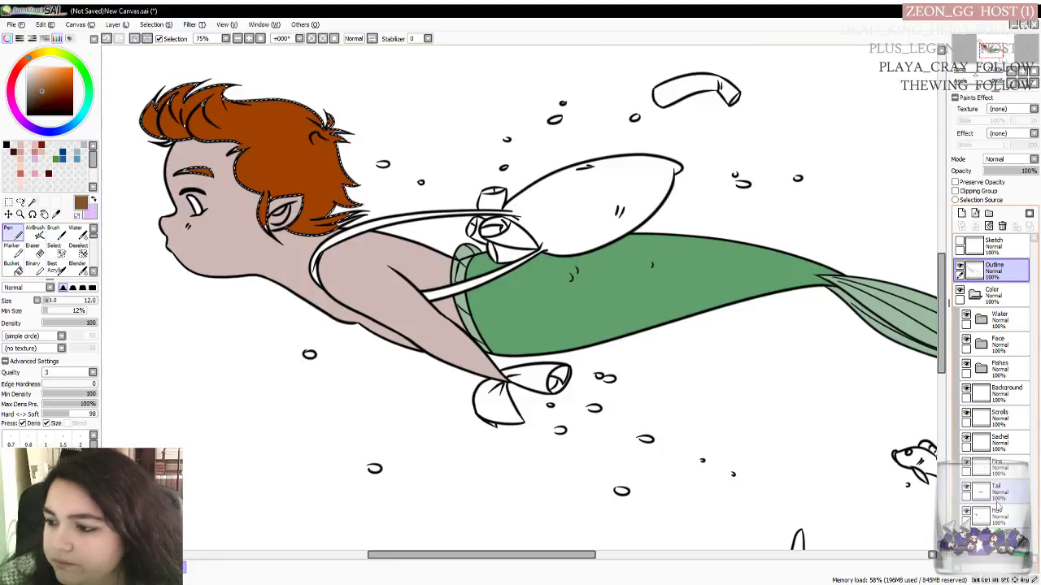
Refill the selected hair and eyebrow with the medium brown on the Hair layer and clear the selection
left_click(1008, 516)
key("ctrl+d")
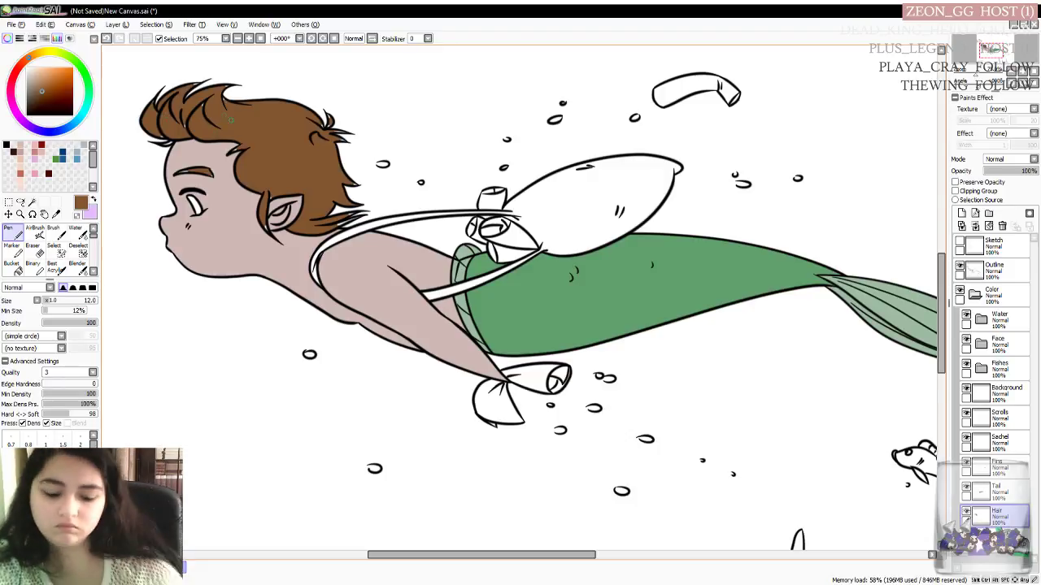
Paint over the uncolored gaps in the front locks, the forehead spike and the eyebrow with the brown Pen
scroll(241, 172, "up", 2)
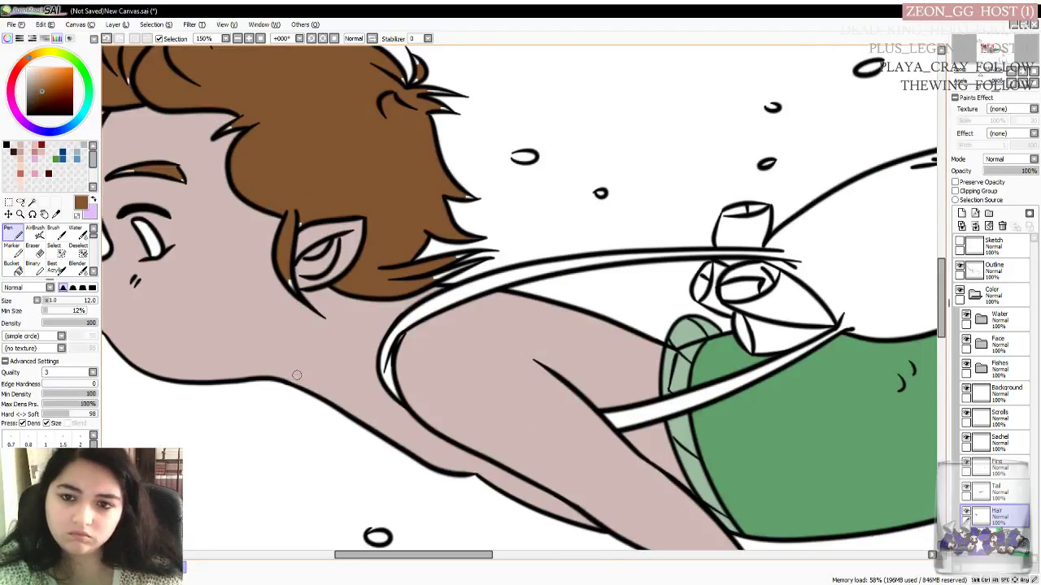
scroll(297, 378, "down", 1)
scroll(118, 118, "up", 4)
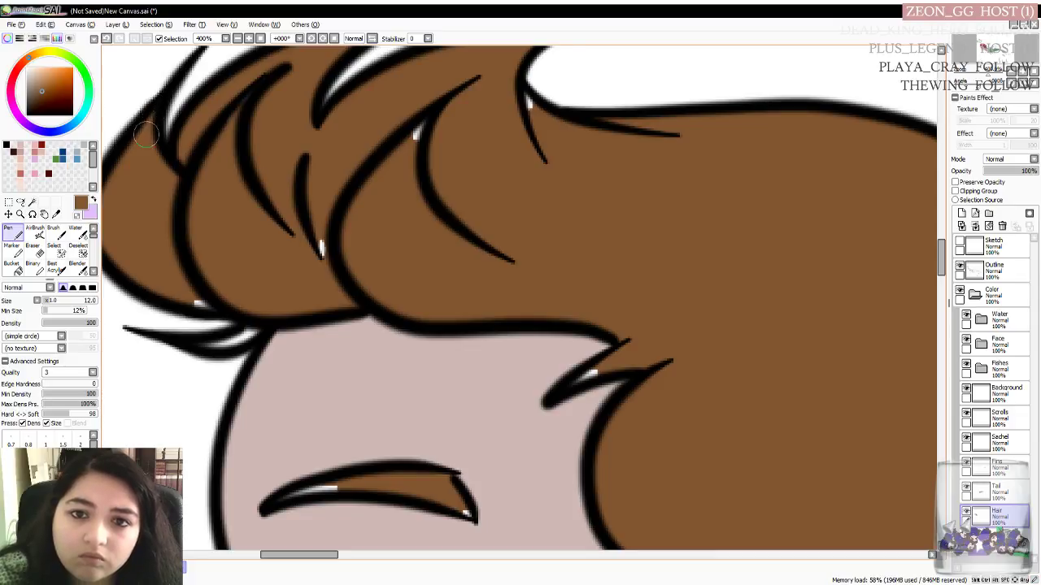
mouse_move(185, 291)
left_mouse_down()
mouse_move(257, 327)
mouse_move(231, 342)
mouse_move(185, 343)
mouse_move(251, 329)
mouse_move(217, 345)
mouse_move(264, 319)
mouse_move(330, 233)
mouse_move(326, 254)
mouse_move(386, 159)
mouse_move(423, 127)
mouse_move(416, 122)
mouse_move(421, 145)
mouse_move(527, 101)
left_mouse_up()
mouse_move(606, 362)
left_mouse_down()
mouse_move(573, 378)
mouse_move(616, 364)
left_mouse_up()
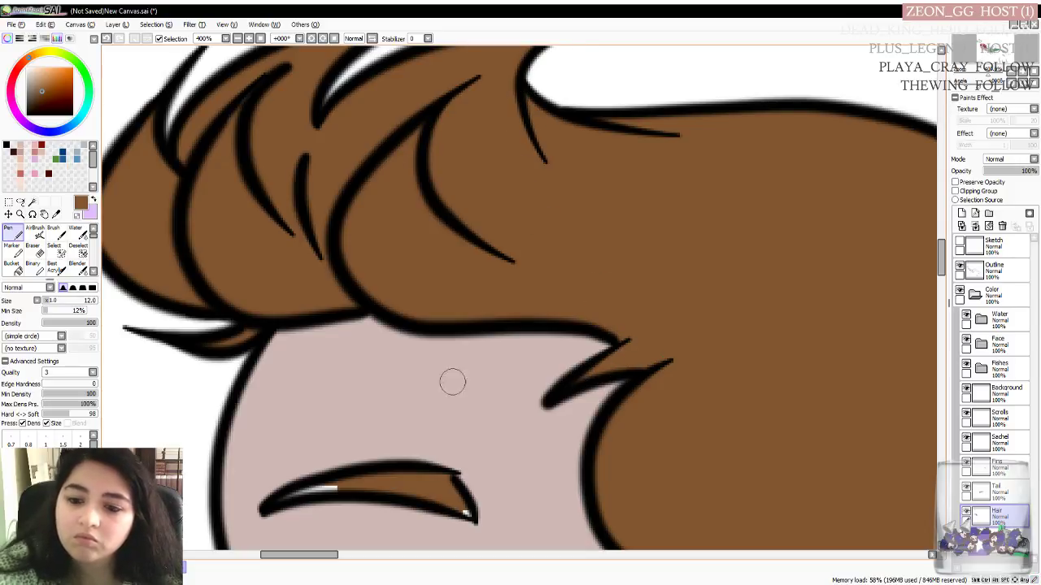
left_click_drag(460, 506, 467, 508)
mouse_move(313, 488)
left_mouse_down()
mouse_move(341, 490)
mouse_move(277, 498)
mouse_move(369, 484)
mouse_move(346, 483)
left_mouse_up()
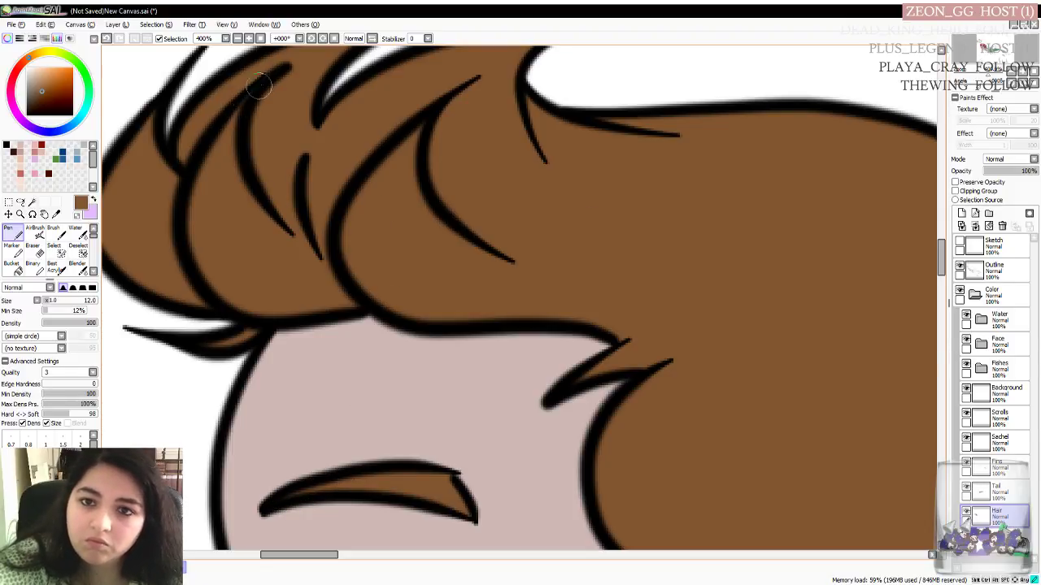
Fill the uncolored tips of the hair tufts at the back of the head with brown, undoing strokes that cross the outline
left_click_drag(943, 257, 943, 244)
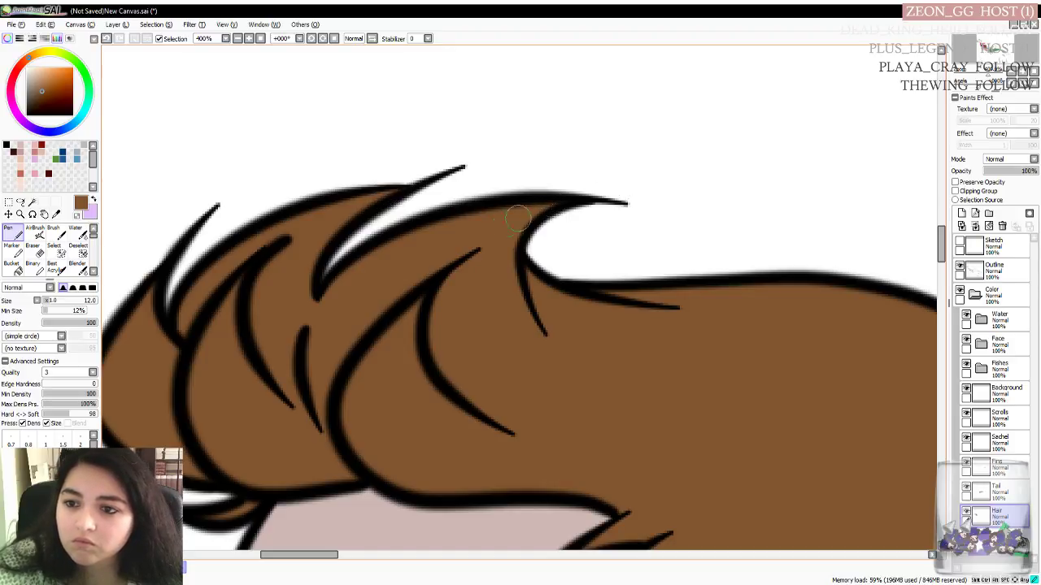
left_click_drag(300, 555, 353, 555)
mouse_move(476, 416)
left_mouse_down()
mouse_move(482, 431)
mouse_move(517, 410)
mouse_move(509, 357)
mouse_move(525, 389)
left_mouse_up()
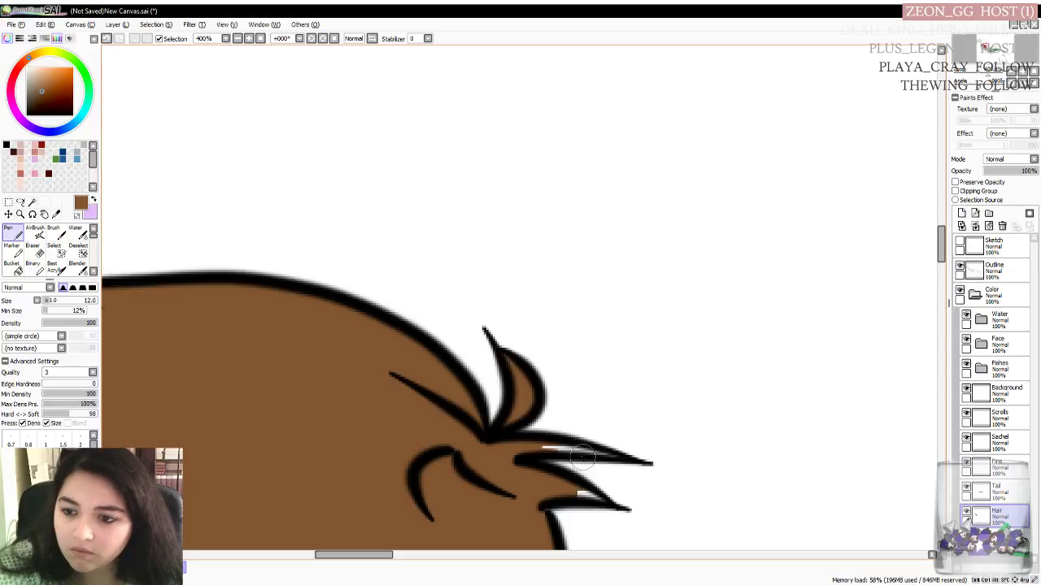
left_click_drag(551, 448, 616, 454)
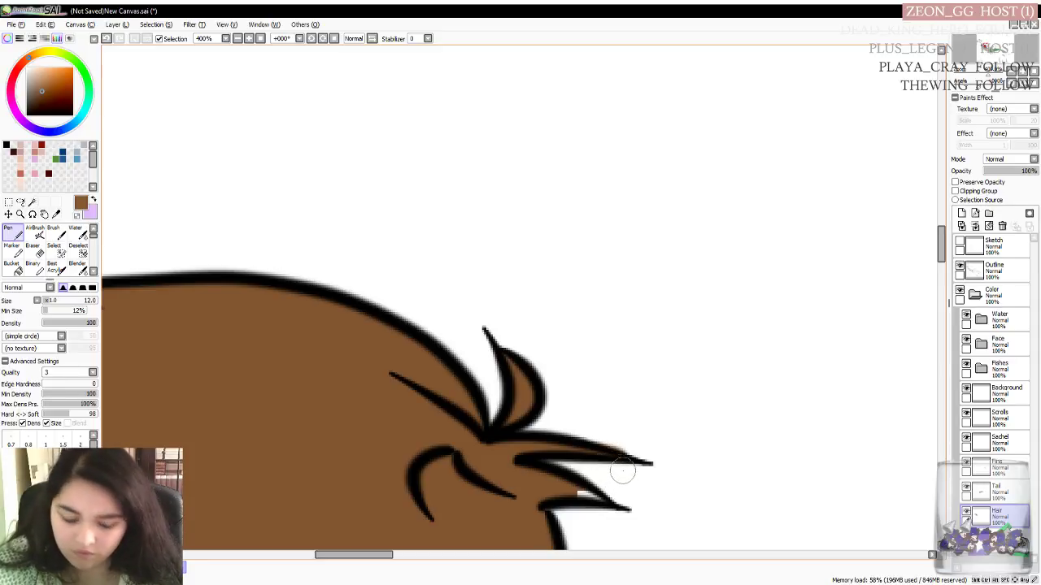
key("ctrl+z")
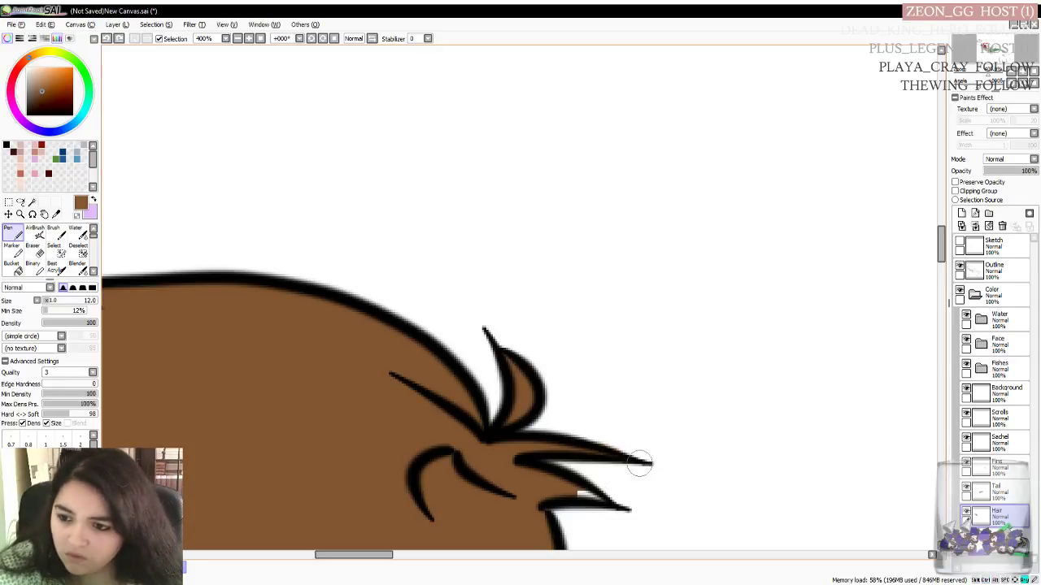
left_click_drag(609, 447, 606, 457)
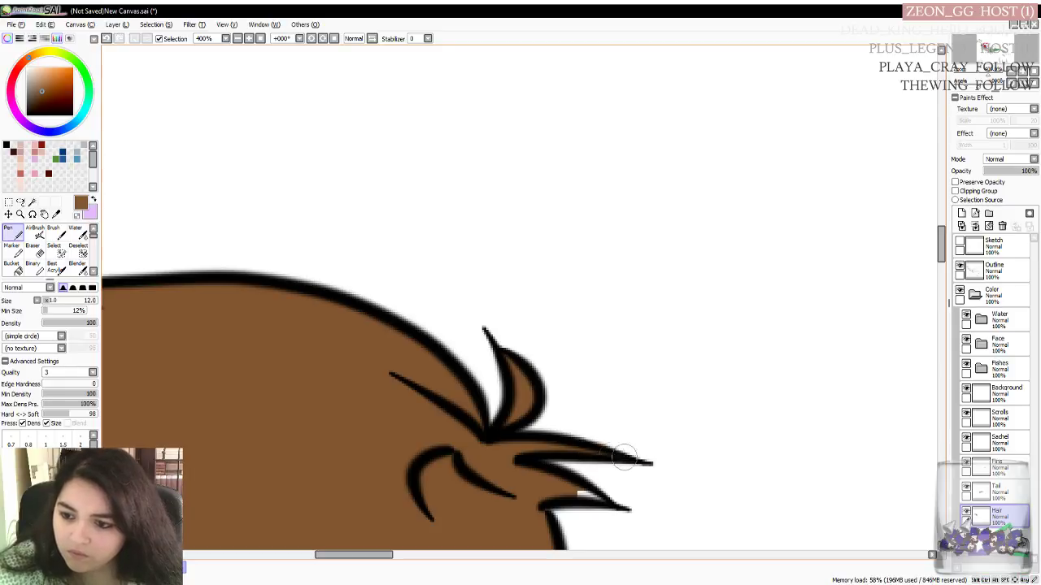
mouse_move(626, 467)
left_mouse_down()
mouse_move(564, 495)
mouse_move(592, 499)
mouse_move(553, 484)
left_mouse_up()
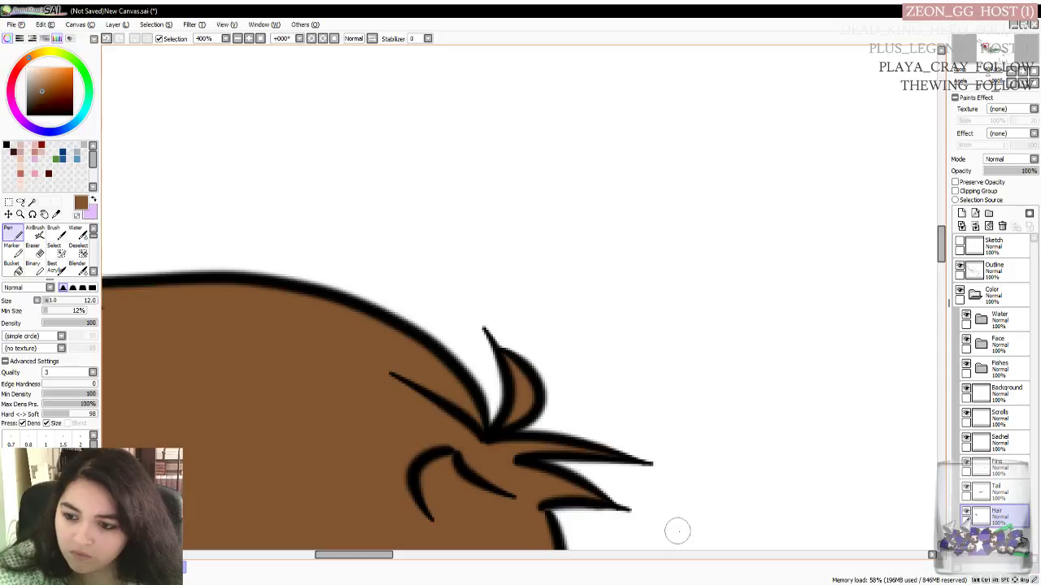
key("ctrl+z")
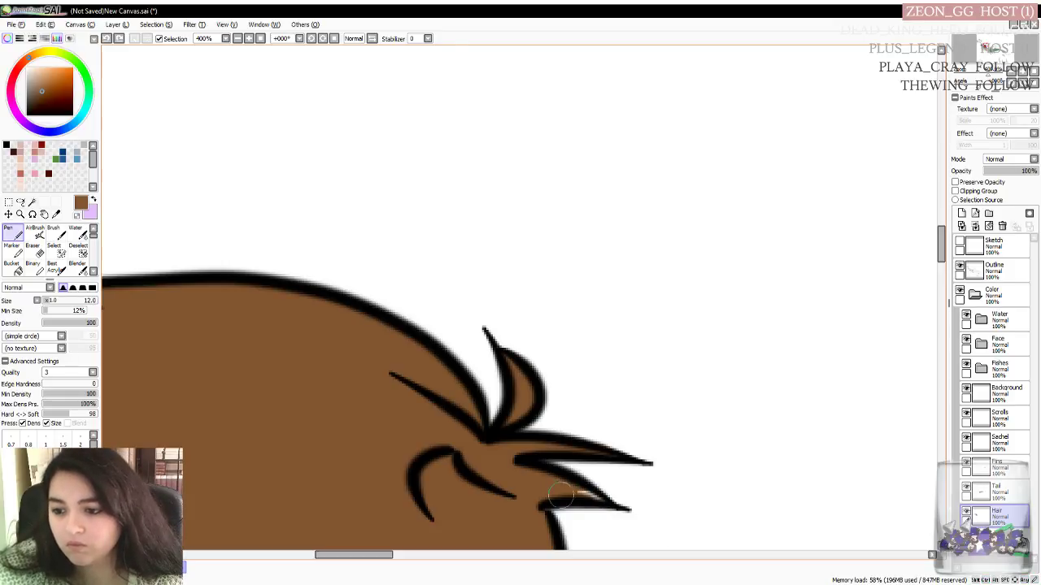
left_click_drag(573, 491, 592, 496)
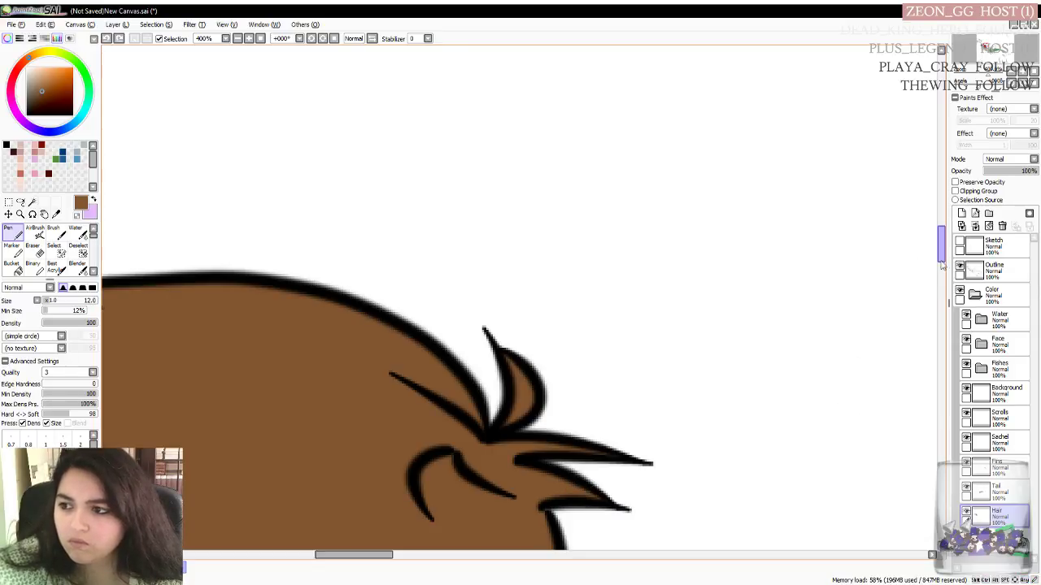
Paint brown into the remaining gaps in the hair spikes behind the head, beside the ear, in the sideburn and at the nape
left_click_drag(941, 258, 941, 287)
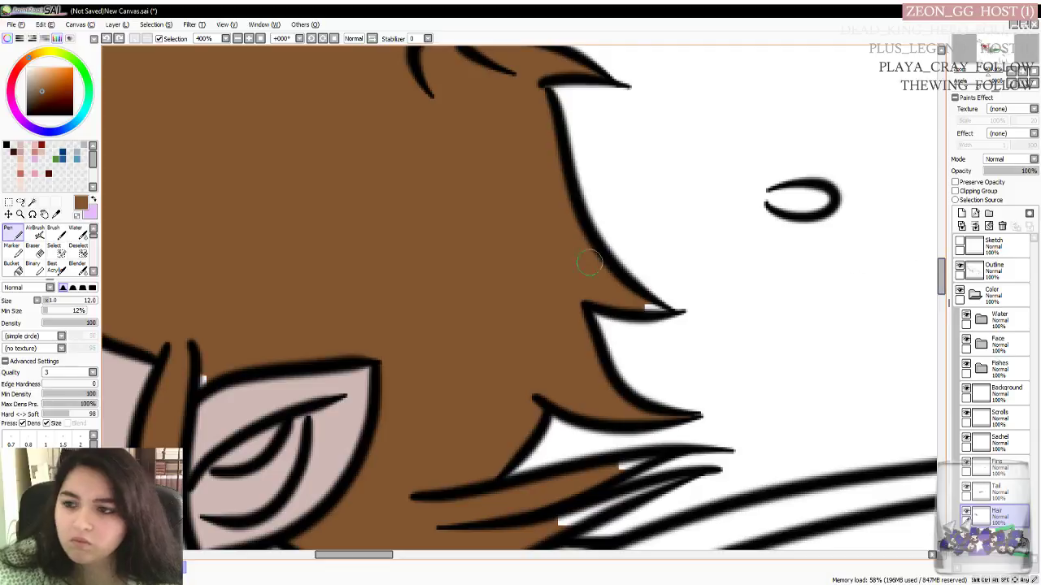
left_click(649, 307)
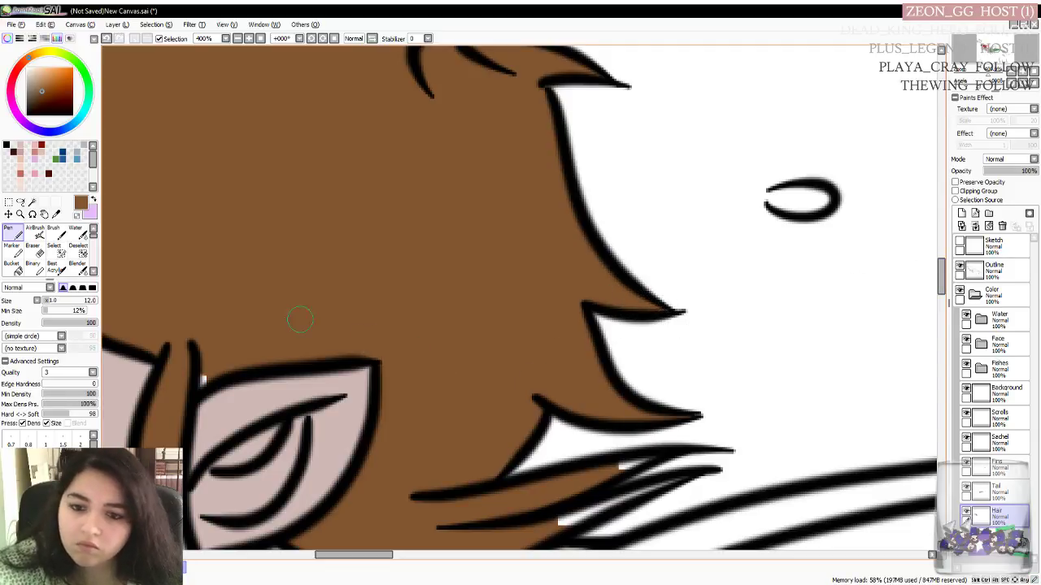
mouse_move(198, 356)
left_mouse_down()
mouse_move(203, 378)
mouse_move(217, 355)
left_mouse_up()
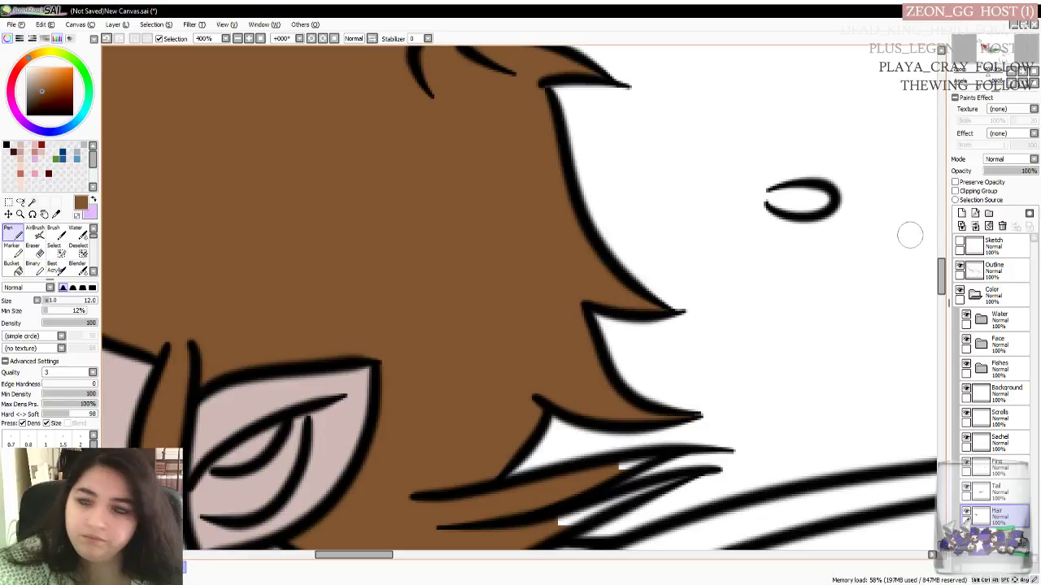
scroll(941, 277, "down", 1)
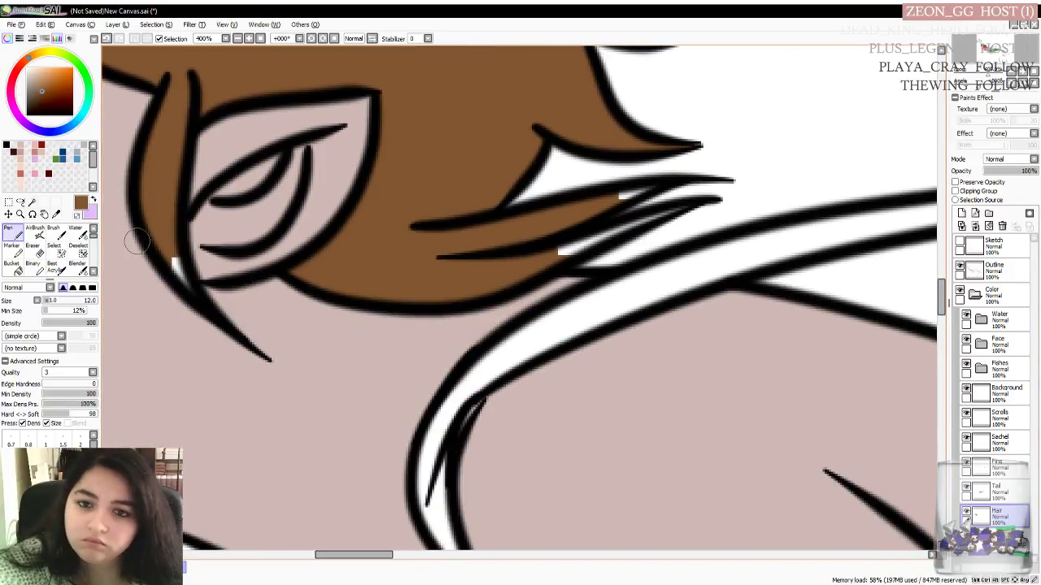
left_click_drag(170, 253, 179, 275)
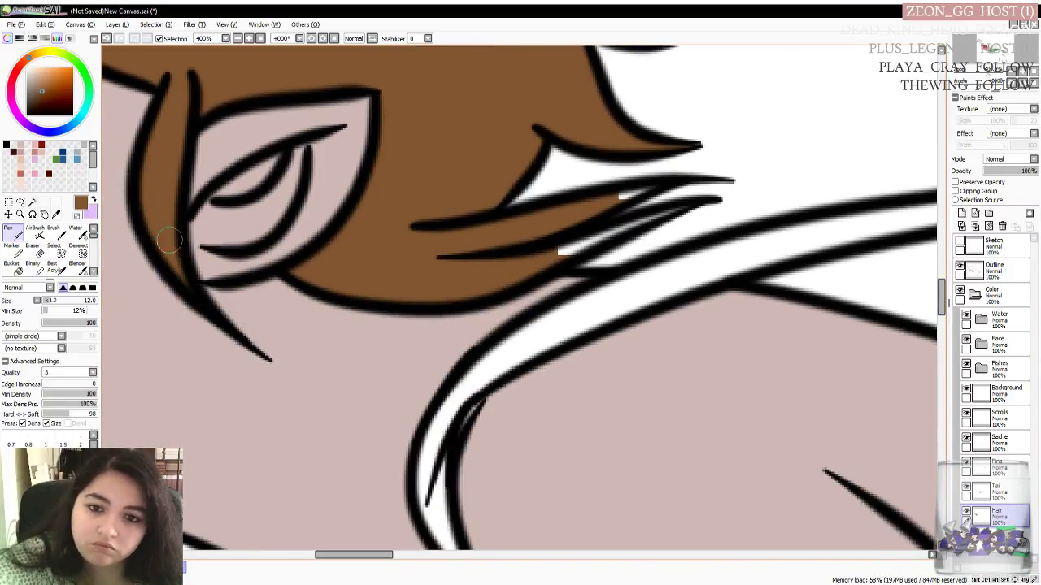
mouse_move(655, 191)
left_mouse_down()
mouse_move(606, 200)
mouse_move(653, 188)
mouse_move(580, 213)
mouse_move(554, 258)
mouse_move(601, 237)
mouse_move(535, 259)
mouse_move(699, 201)
mouse_move(567, 255)
mouse_move(672, 184)
mouse_move(627, 203)
mouse_move(652, 162)
mouse_move(534, 218)
left_mouse_up()
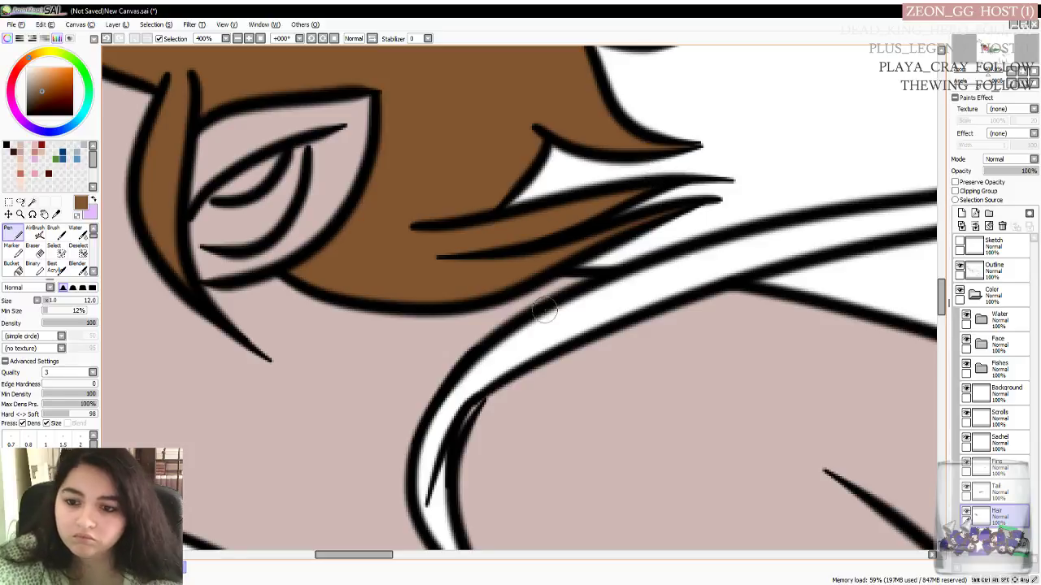
Pick the dark blue swatch and shift it to a brighter blue-violet
scroll(504, 298, "down", 3)
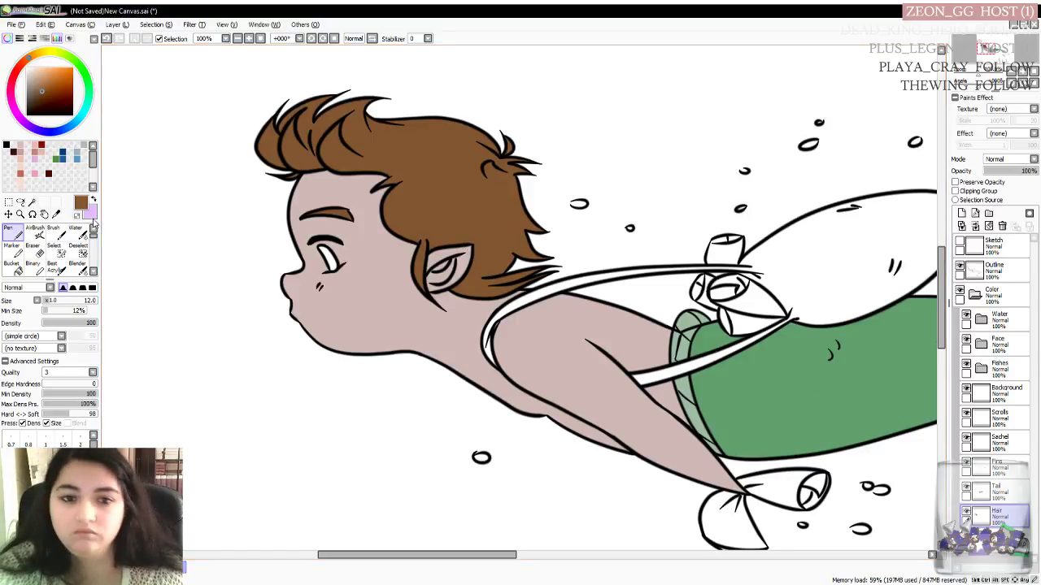
left_click(63, 154)
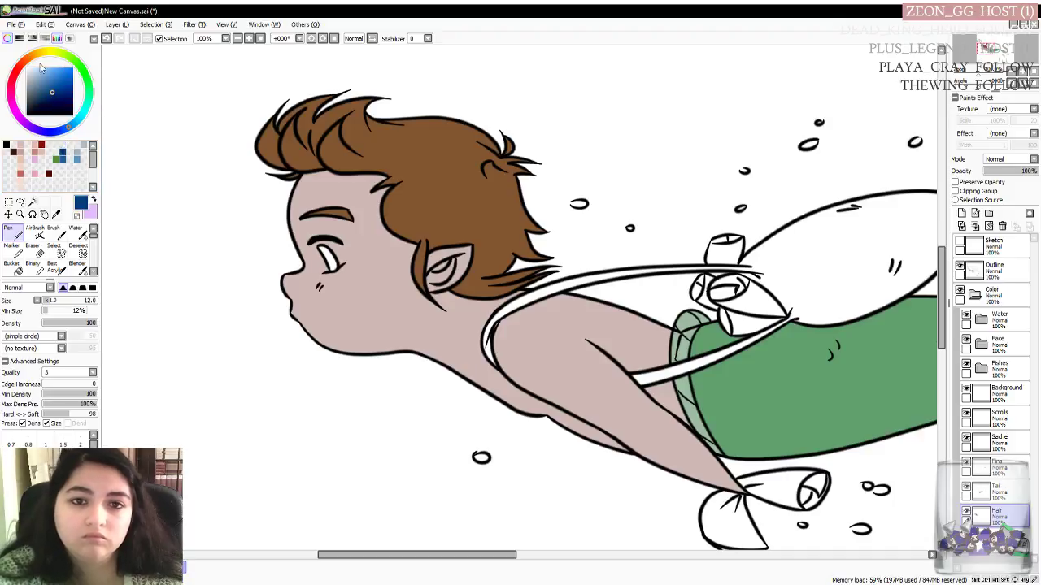
left_click(32, 127)
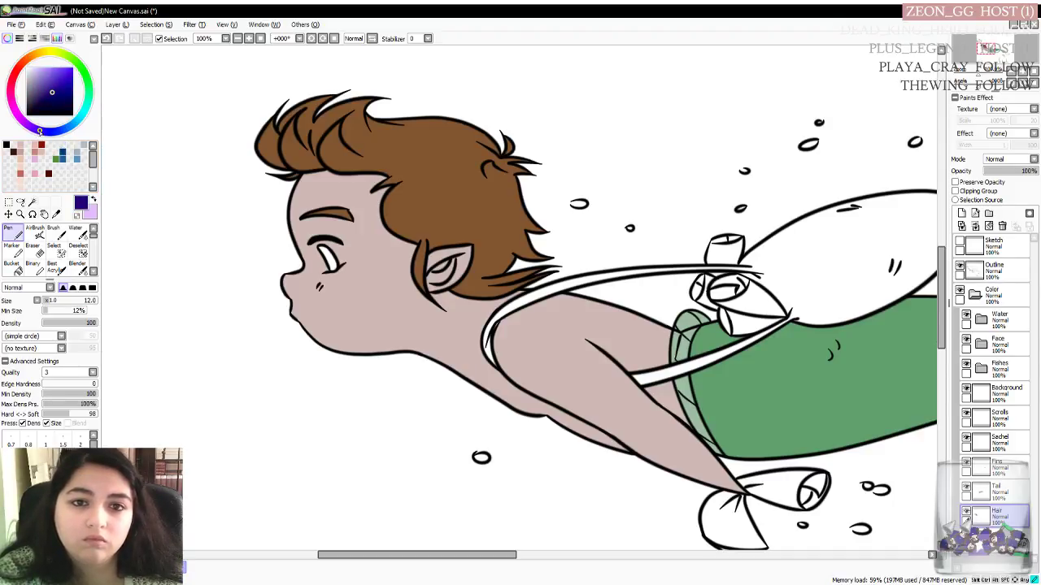
left_click_drag(65, 90, 56, 76)
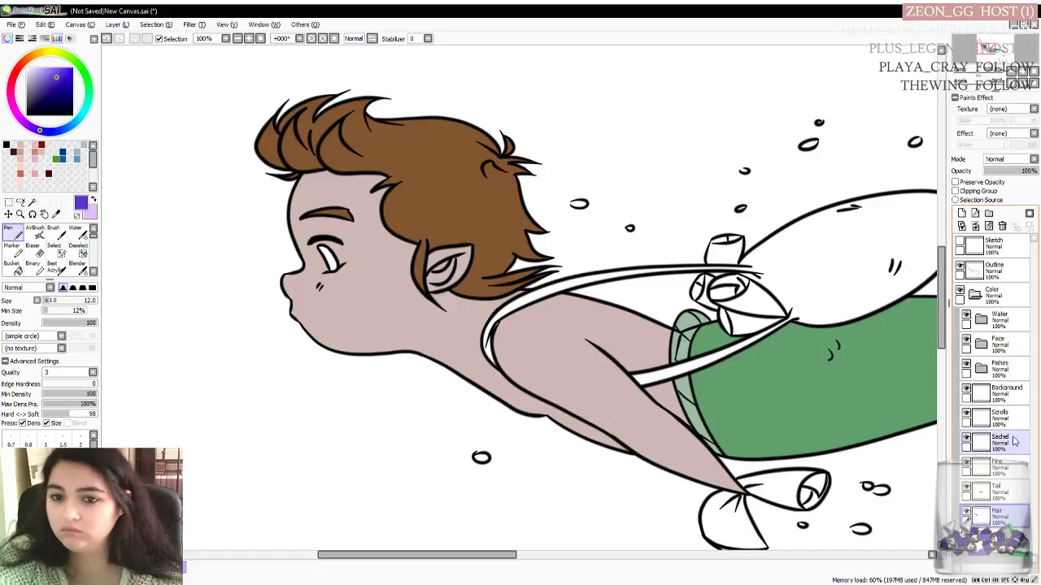
Paint the white of the merboy's eye on the Whites layer in the Face folder, keeping the blue-violet as the secondary color
left_click(981, 343)
left_click(1003, 366)
left_click(1020, 421)
left_click(1006, 393)
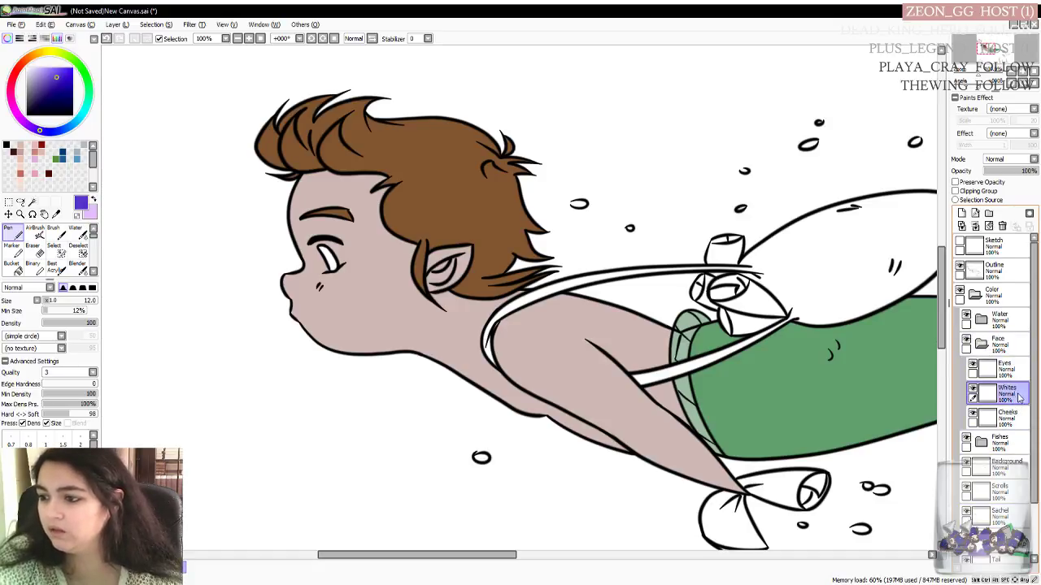
left_click(93, 199)
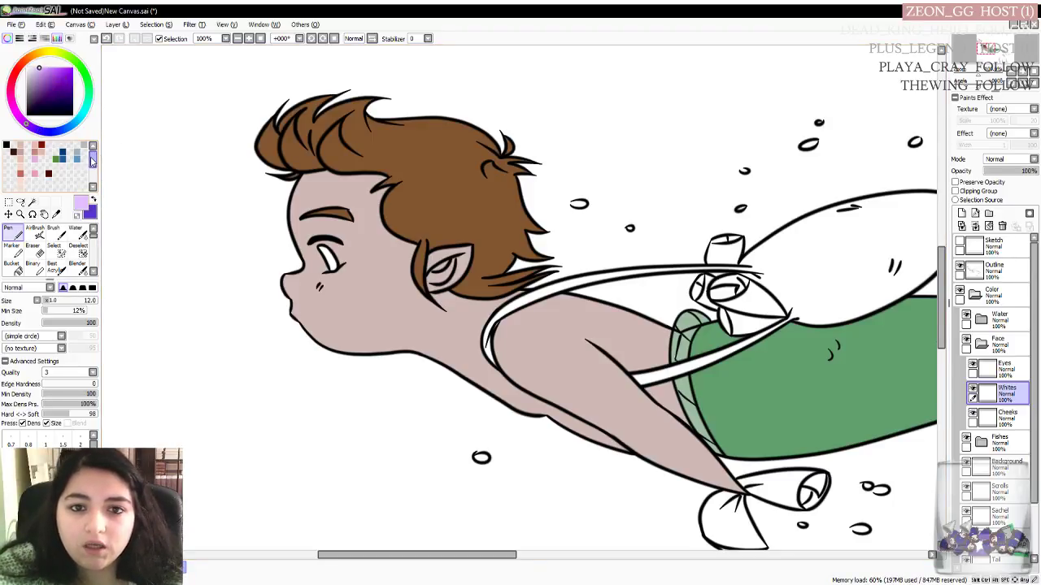
left_click_drag(92, 161, 92, 176)
left_click(13, 188)
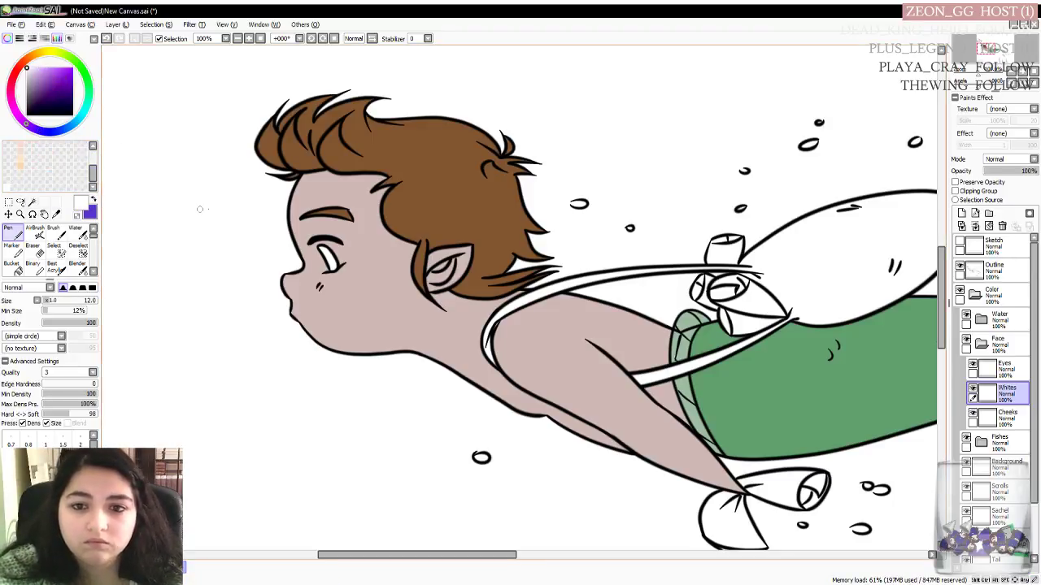
scroll(308, 242, "up", 1)
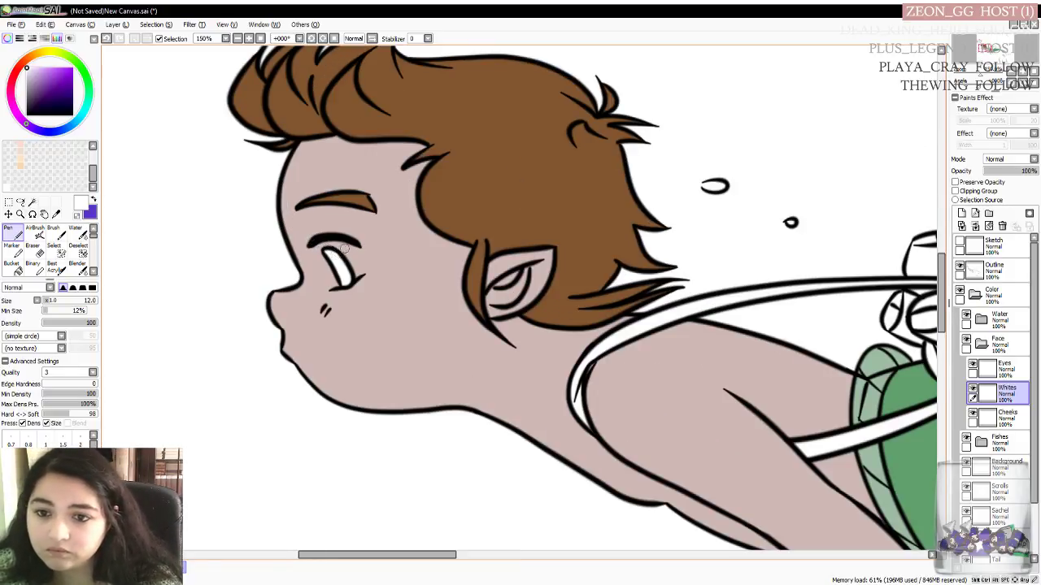
mouse_move(358, 252)
left_mouse_down()
mouse_move(359, 274)
mouse_move(356, 259)
left_mouse_up()
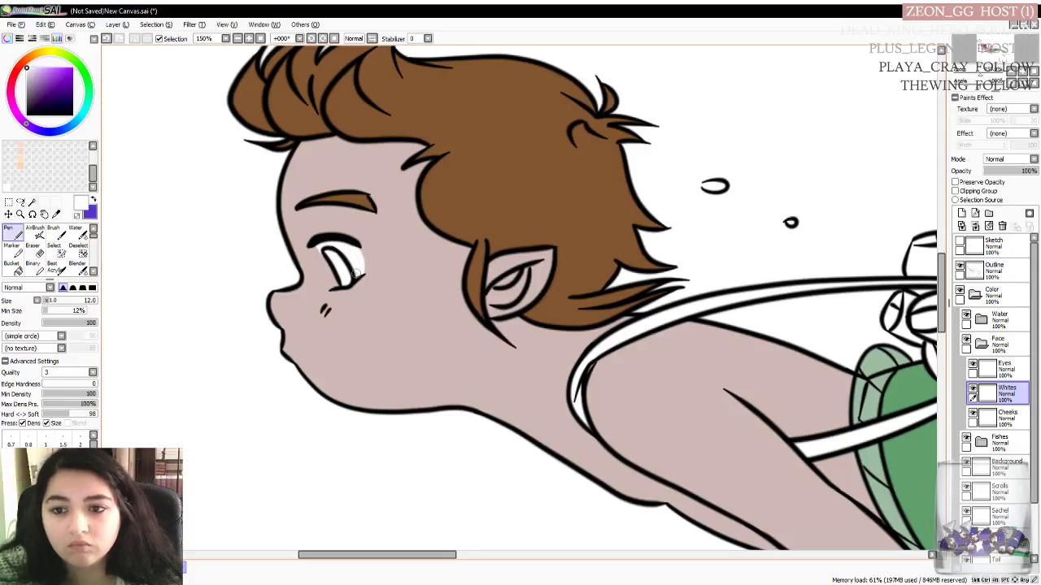
scroll(371, 292, "down", 2)
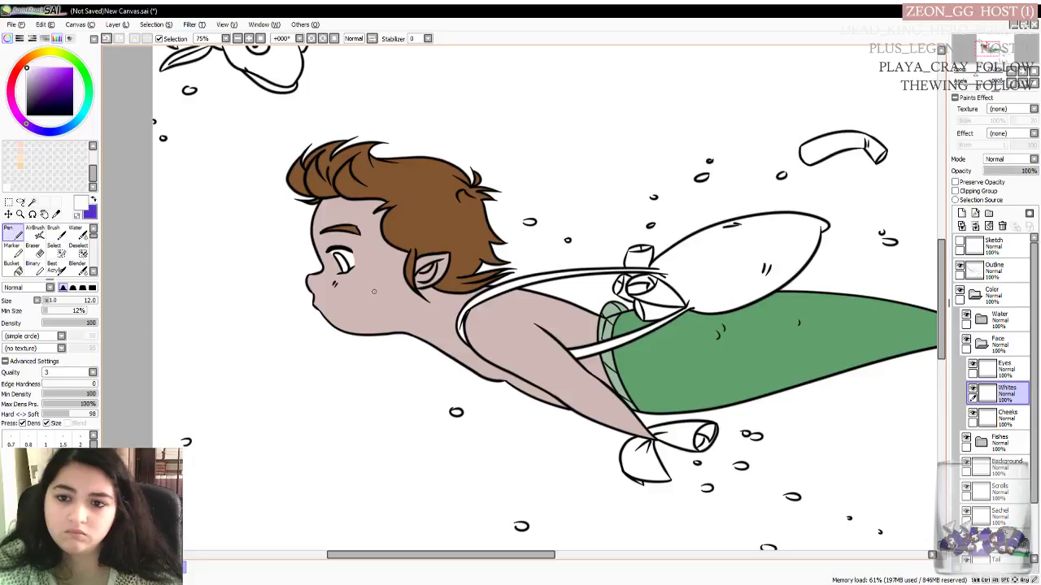
Select the iris area from the Outline layer with the Magic Wand and paint it blue-violet on the Eyes layer
scroll(367, 291, "up", 2)
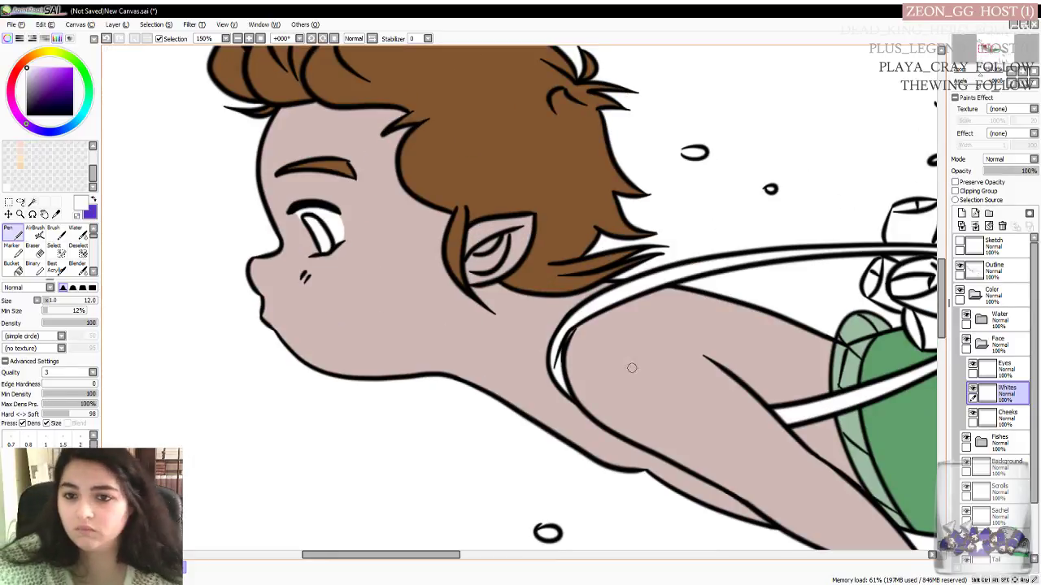
left_click(1005, 369)
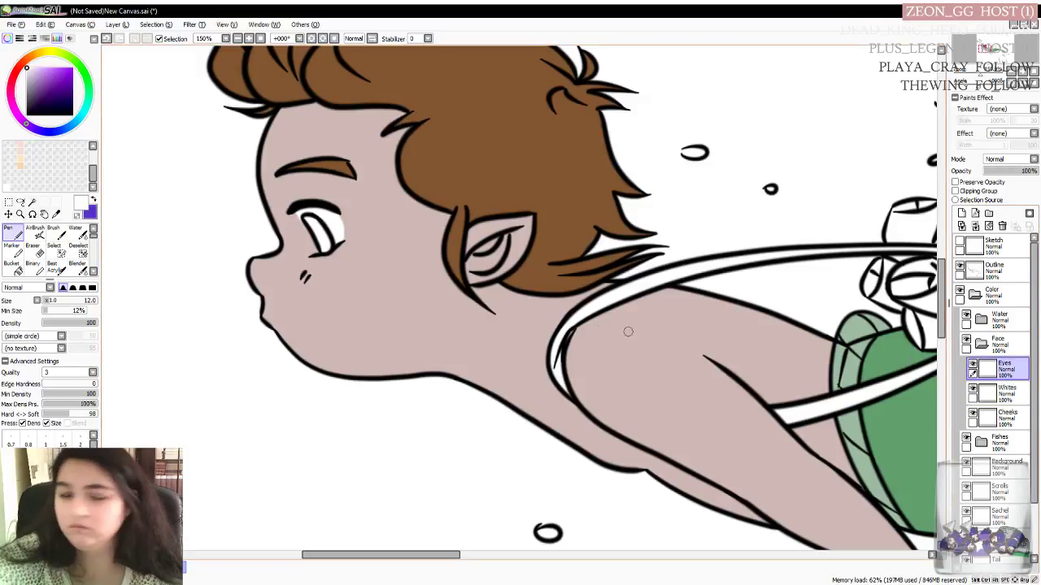
left_click(994, 270)
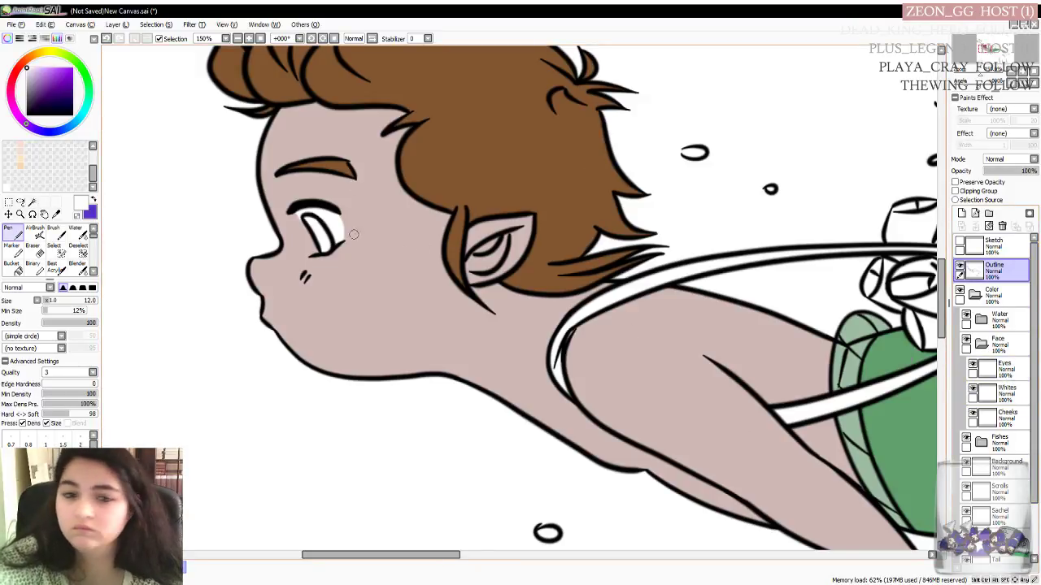
left_click(32, 202)
left_click(327, 244)
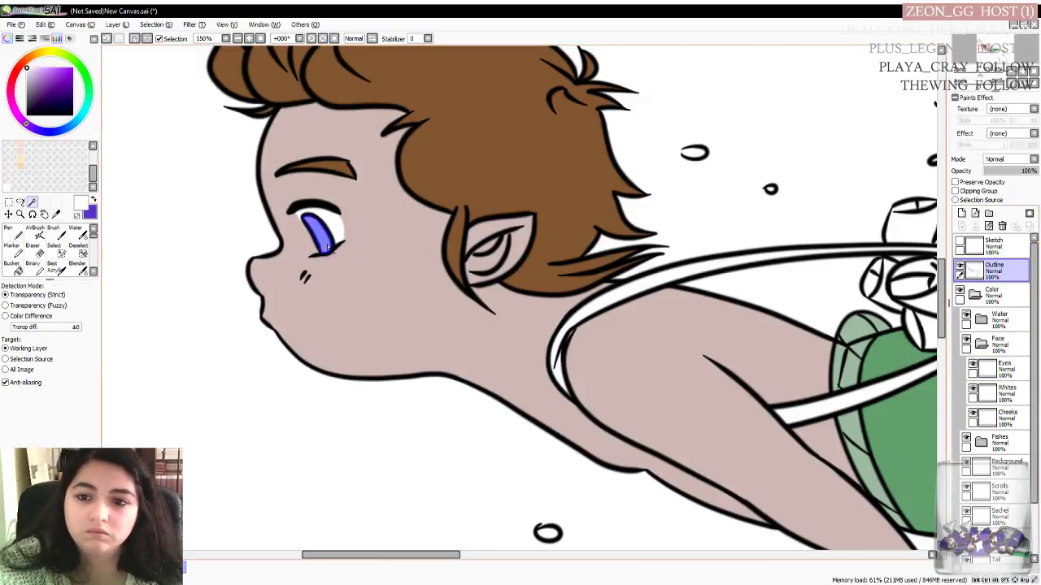
left_click(10, 231)
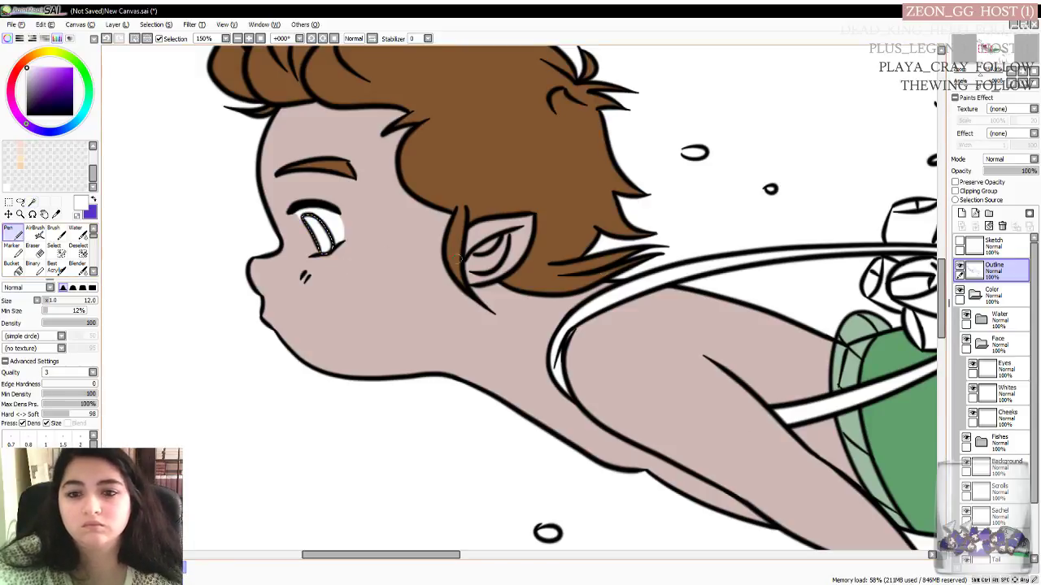
left_click(1006, 370)
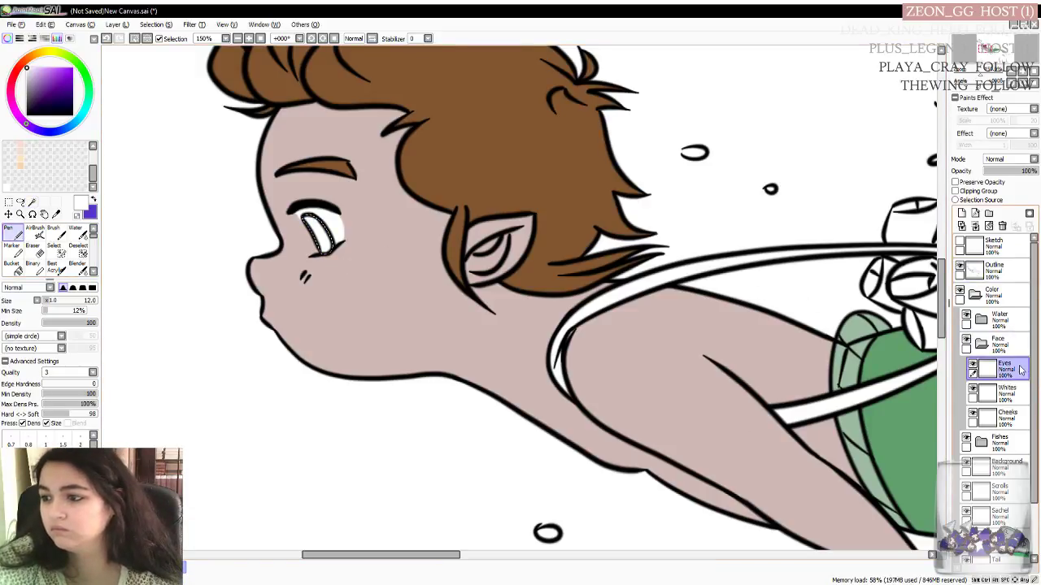
left_click(93, 200)
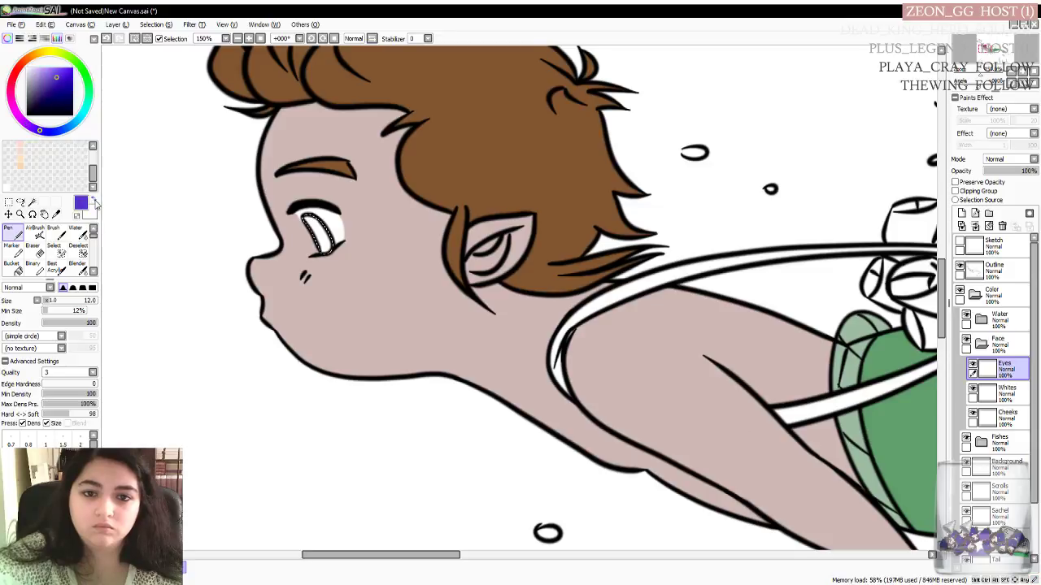
left_click_drag(309, 225, 326, 247)
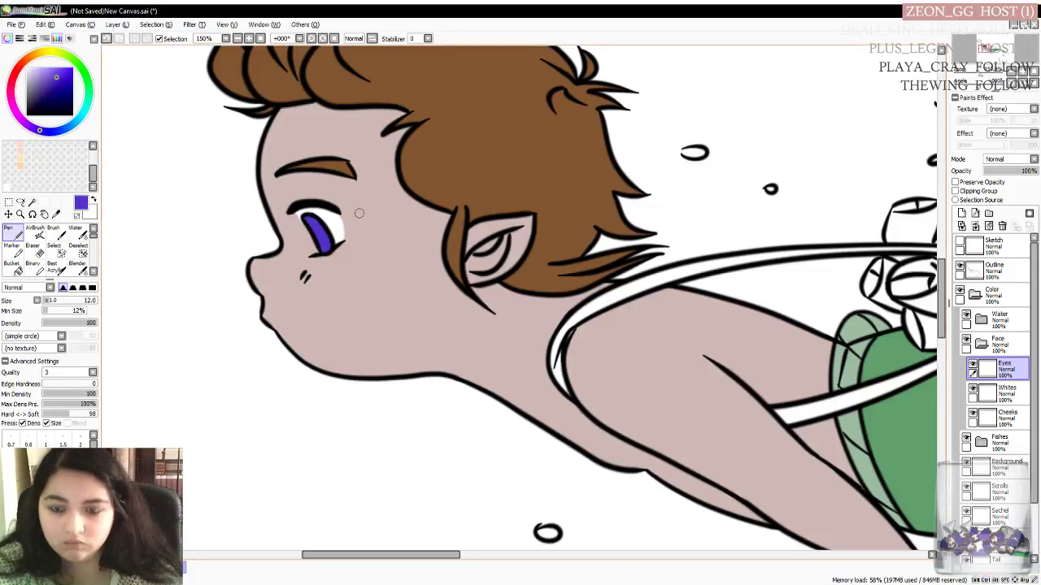
Collapse the Face folder and select the satchel body and both strap sections from the Outline layer with the Magic Wand
scroll(367, 227, "down", 3)
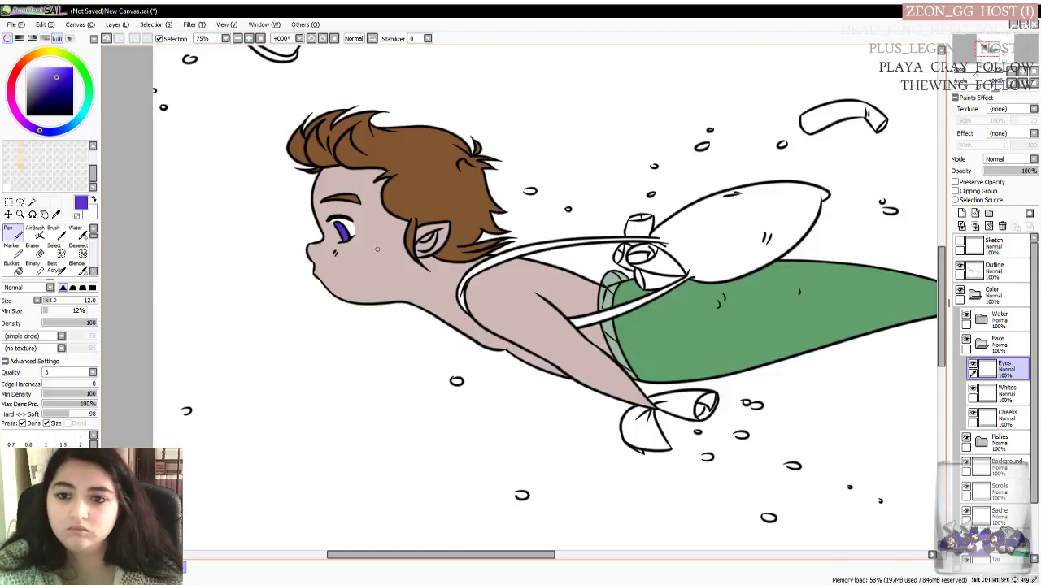
left_click_drag(402, 558, 425, 558)
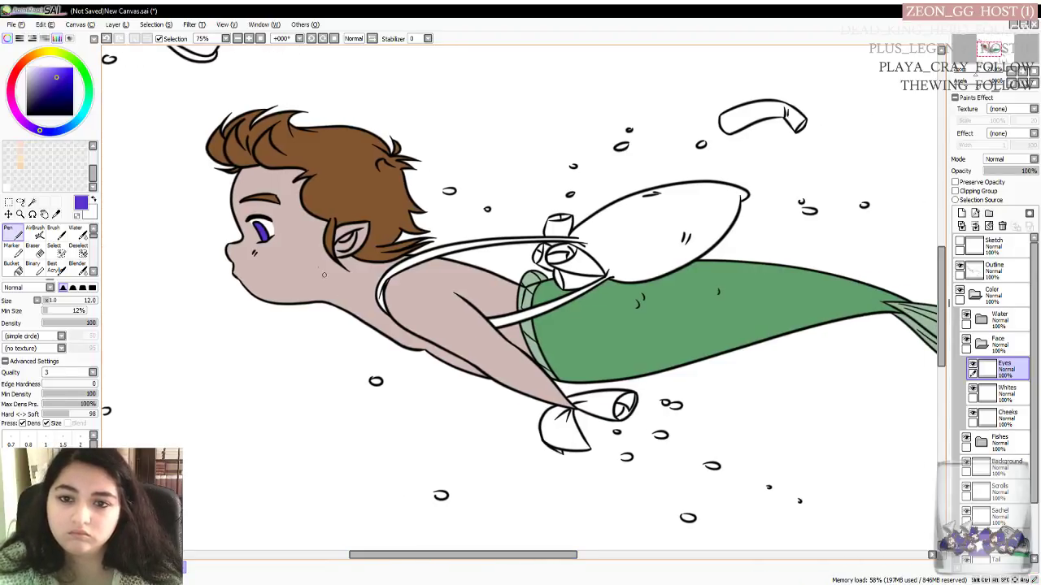
scroll(257, 208, "down", 2)
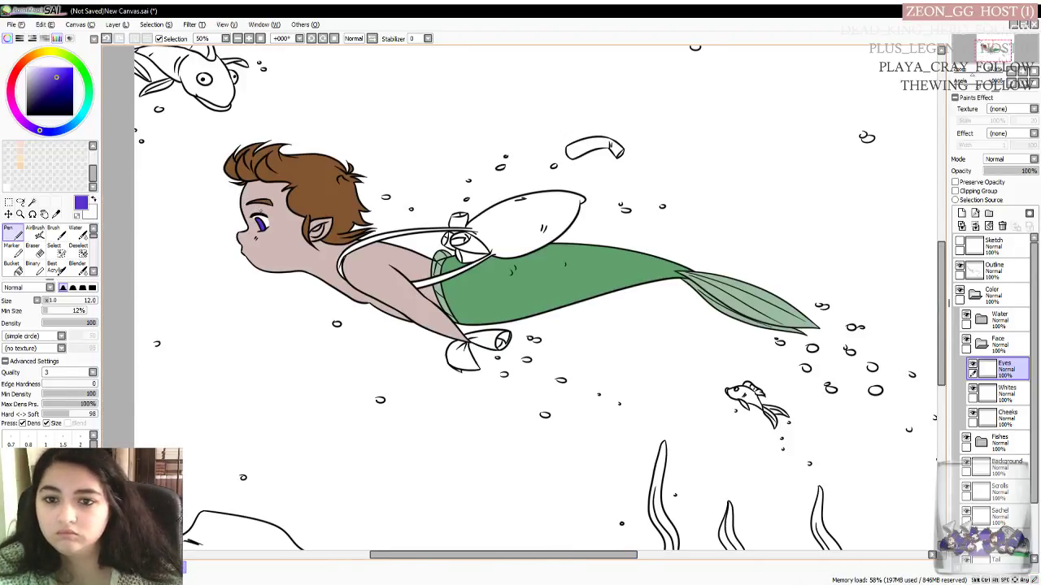
scroll(260, 206, "up", 1)
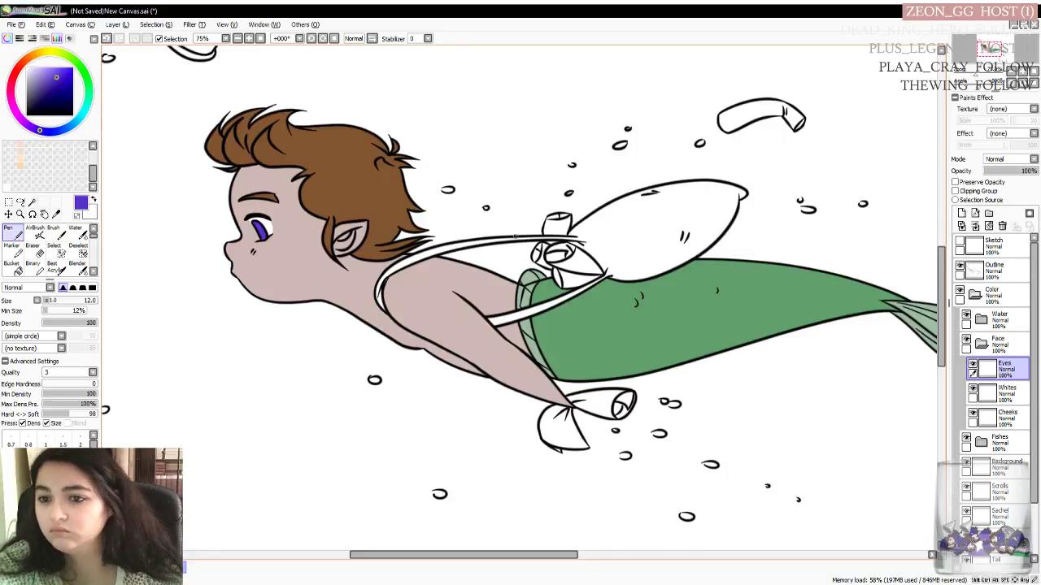
left_click(980, 343)
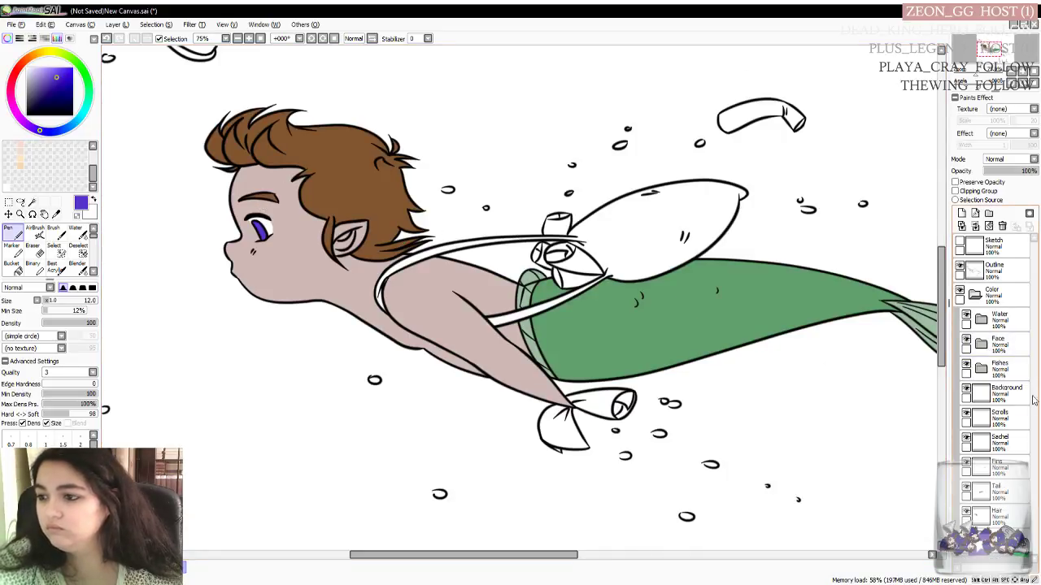
left_click(1013, 440)
left_click(994, 271)
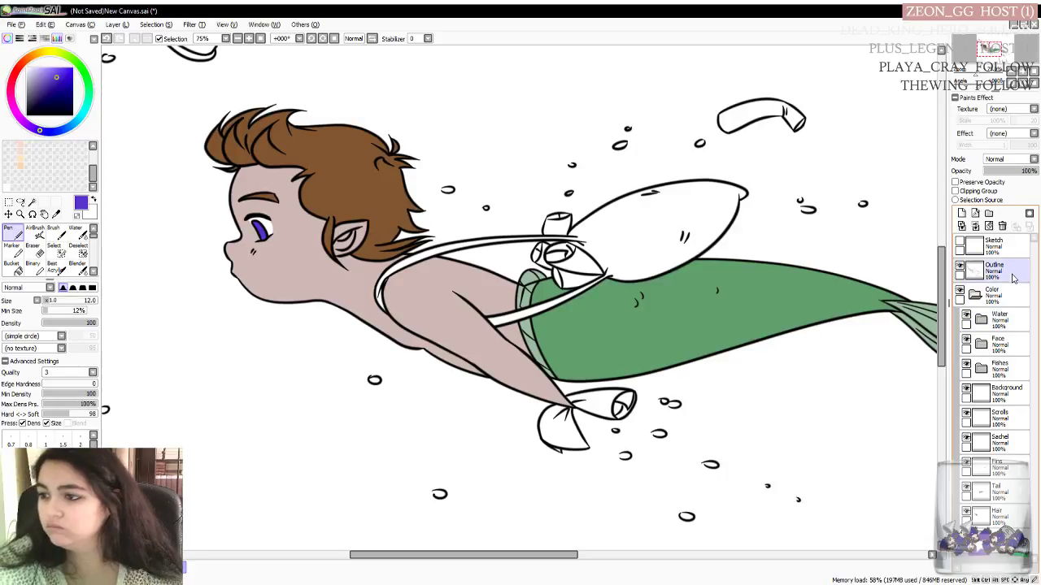
left_click(32, 202)
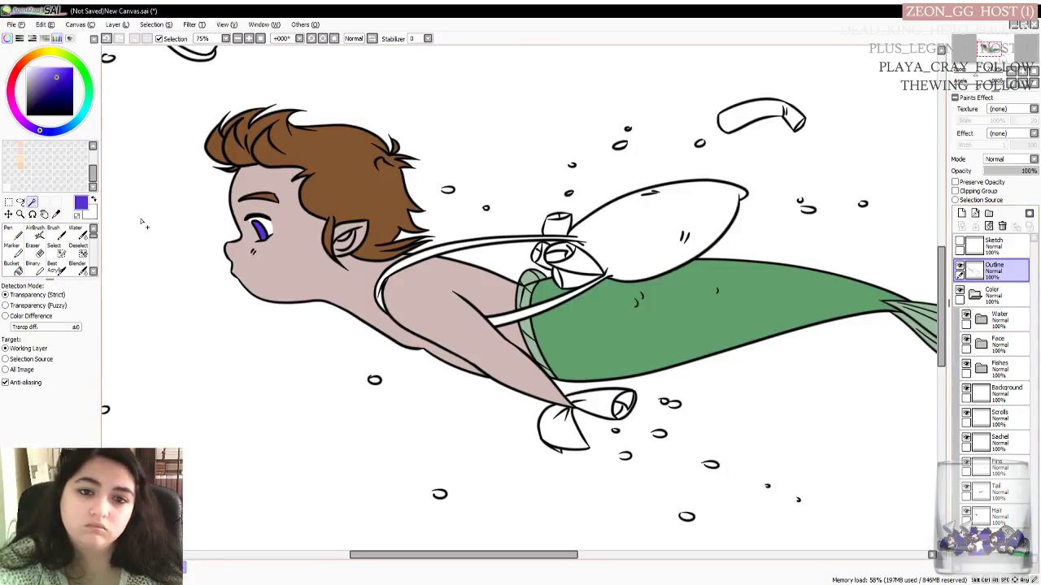
left_click(620, 238)
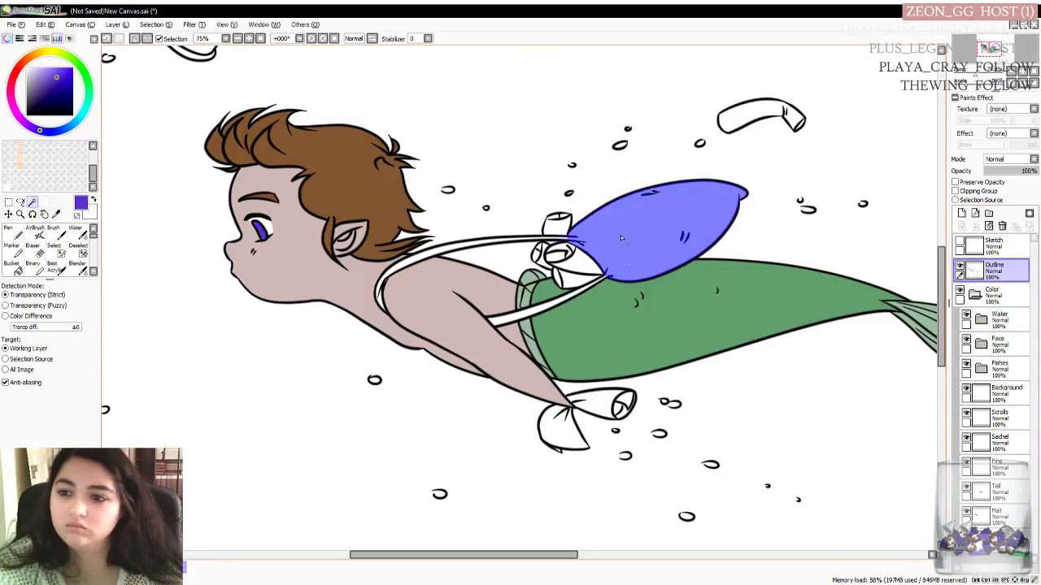
left_click(421, 255)
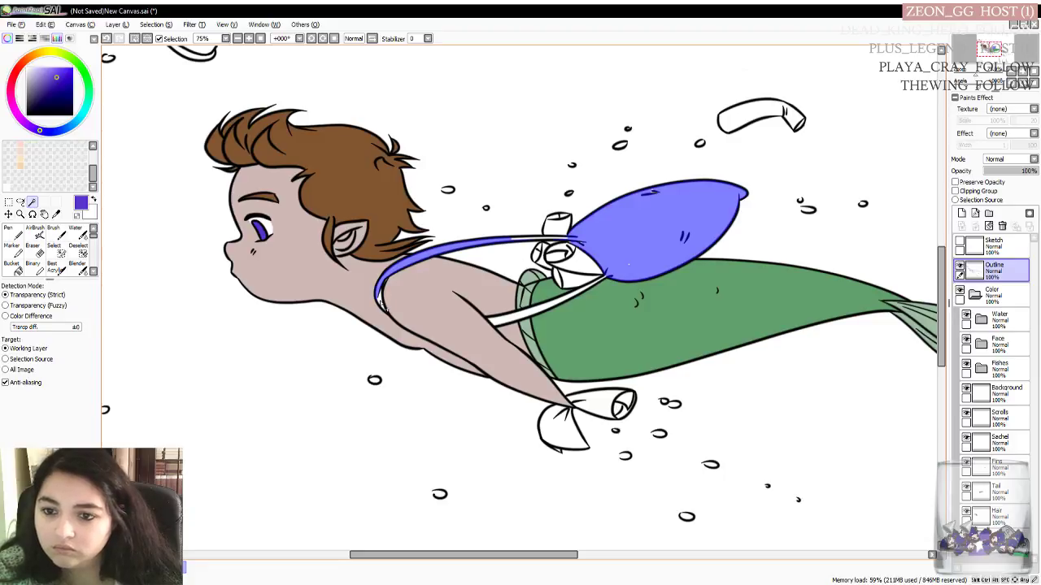
left_click(500, 323)
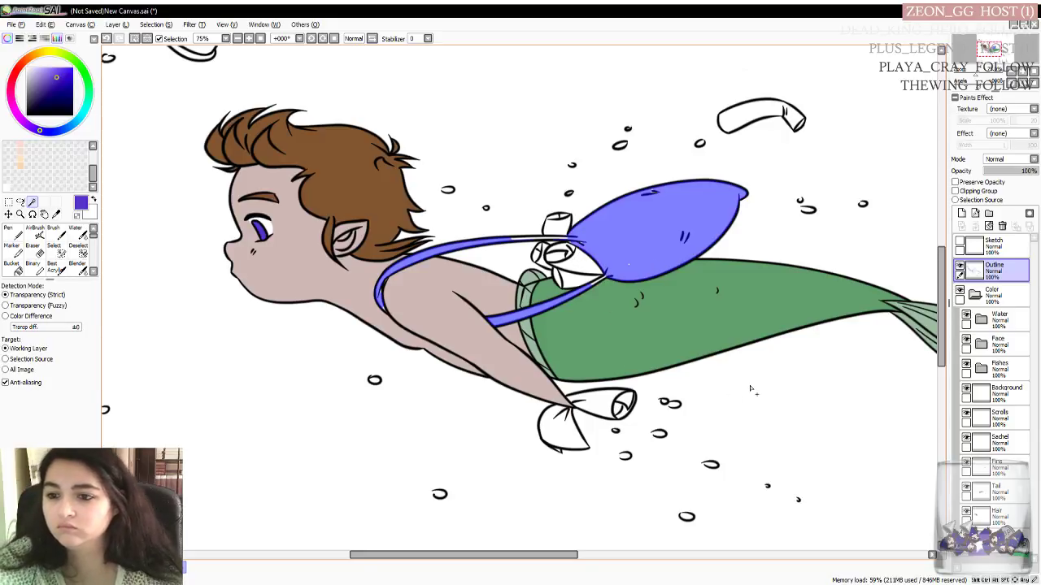
Mix a dark olive green, fill the selected satchel and straps with it on the Sachel layer, and clear the selection
left_click(997, 442)
left_click(9, 231)
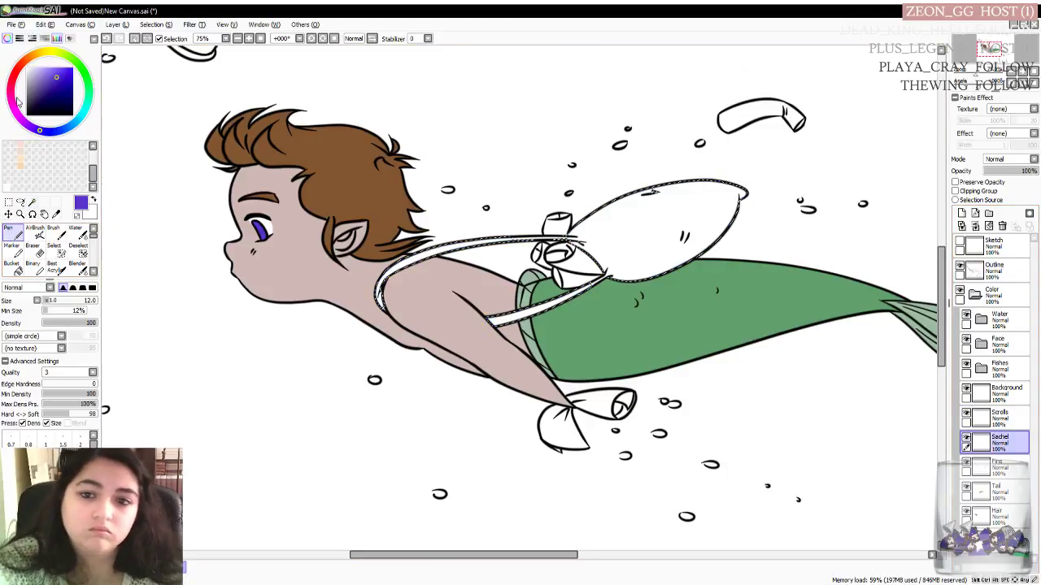
scroll(48, 163, "up", 3)
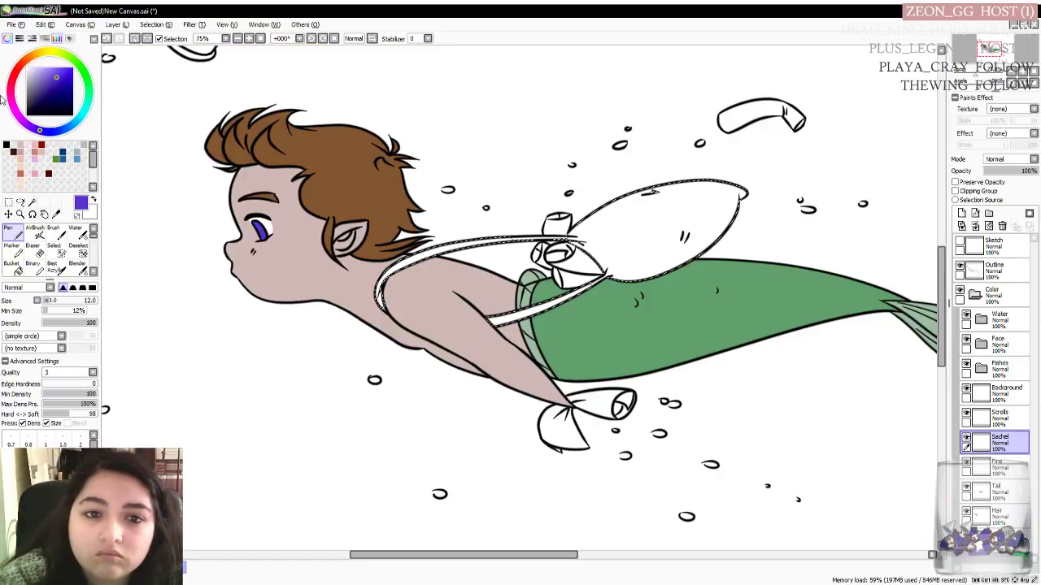
left_click(36, 63)
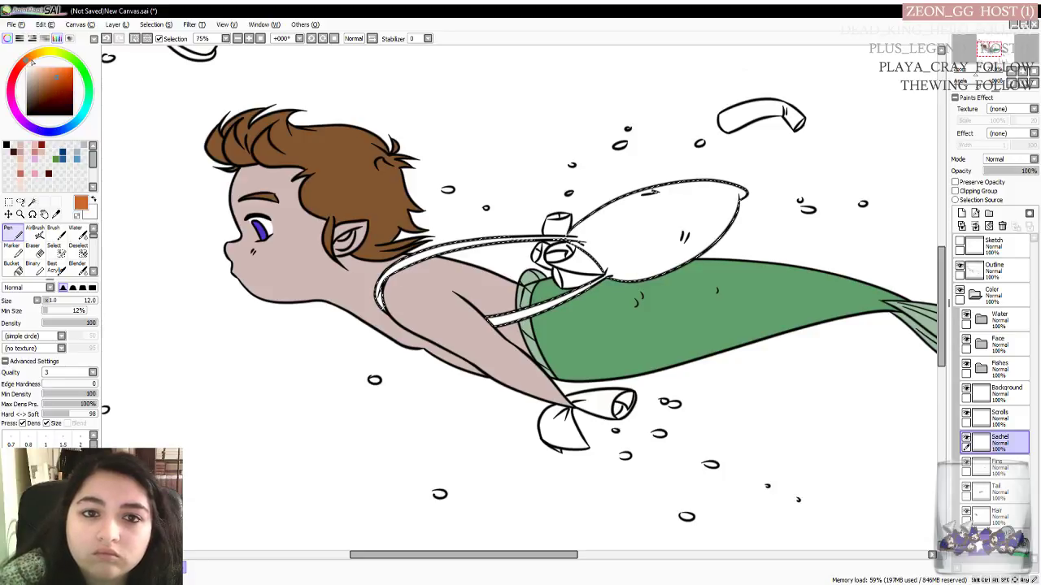
left_click_drag(39, 81, 43, 92)
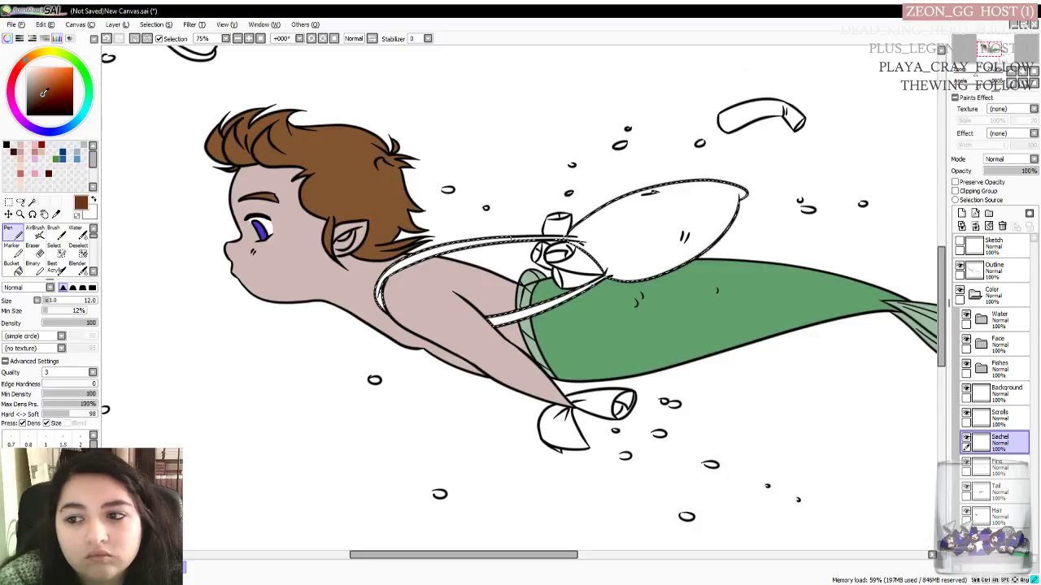
left_click(74, 68)
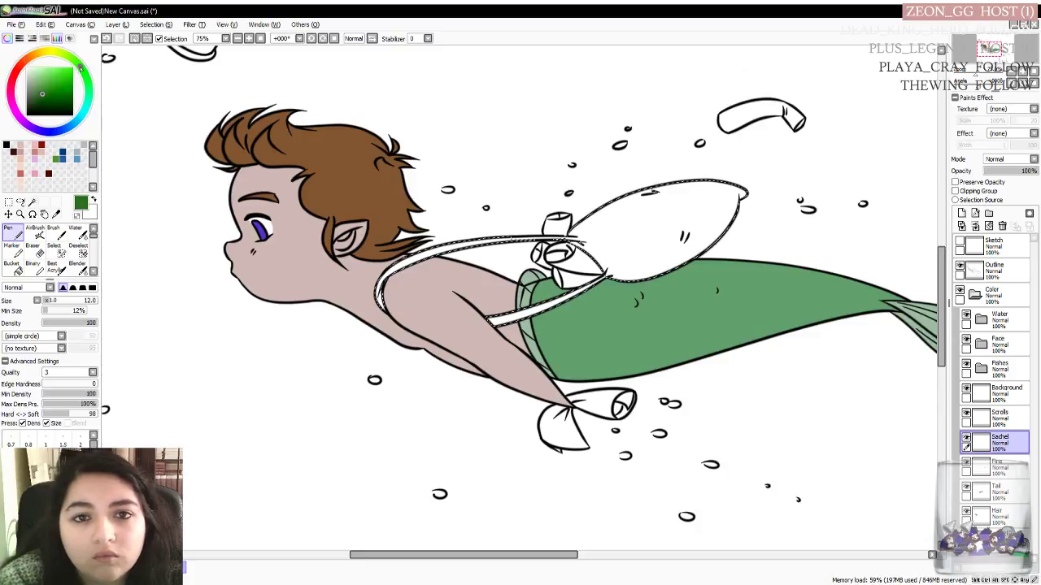
left_click(53, 95)
mouse_move(53, 95)
left_mouse_down()
mouse_move(72, 103)
mouse_move(30, 93)
mouse_move(47, 95)
left_mouse_up()
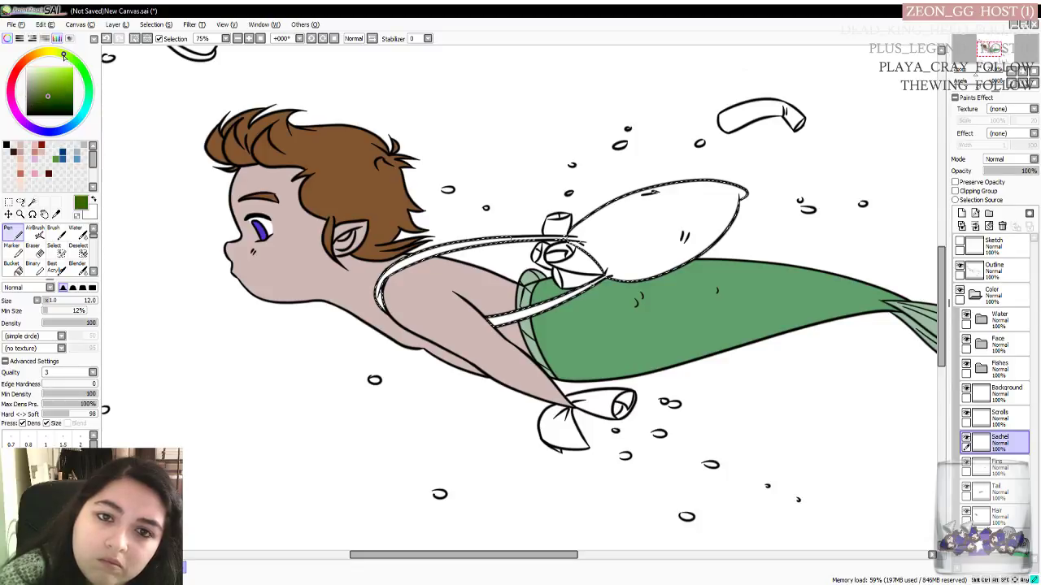
left_click_drag(50, 94, 40, 95)
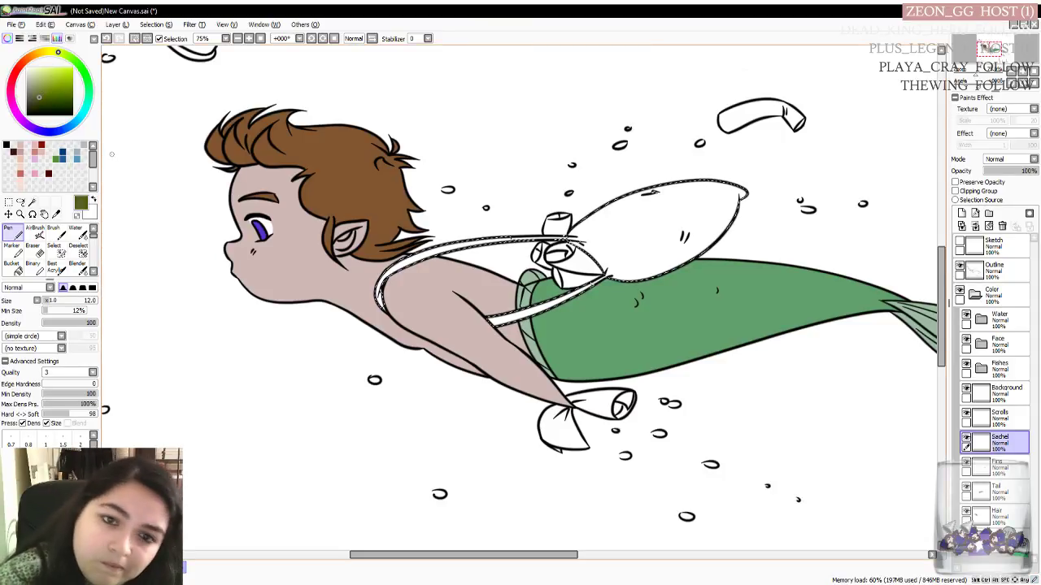
left_click(37, 99)
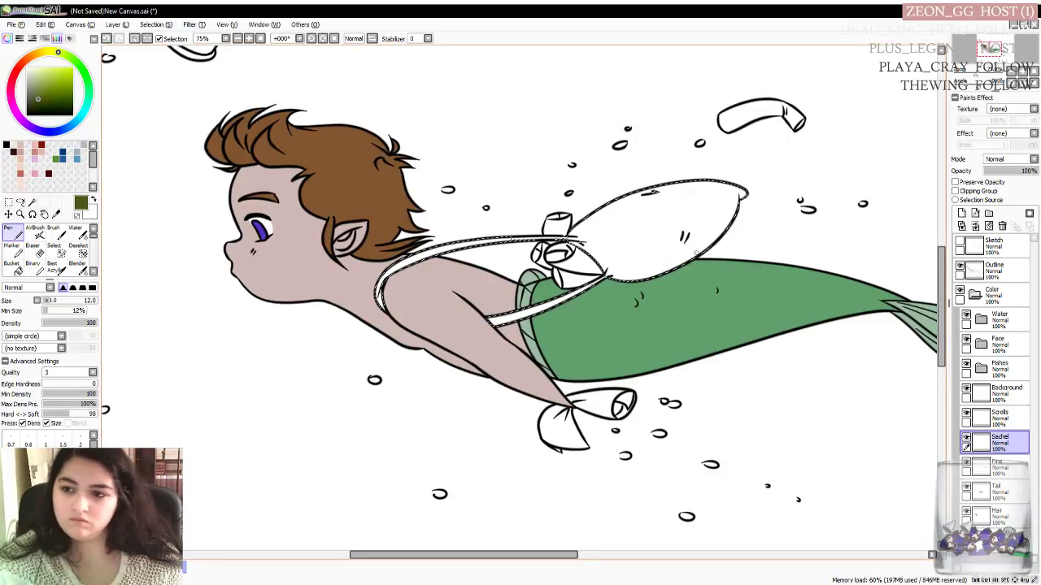
key("ctrl+f")
key("ctrl+d")
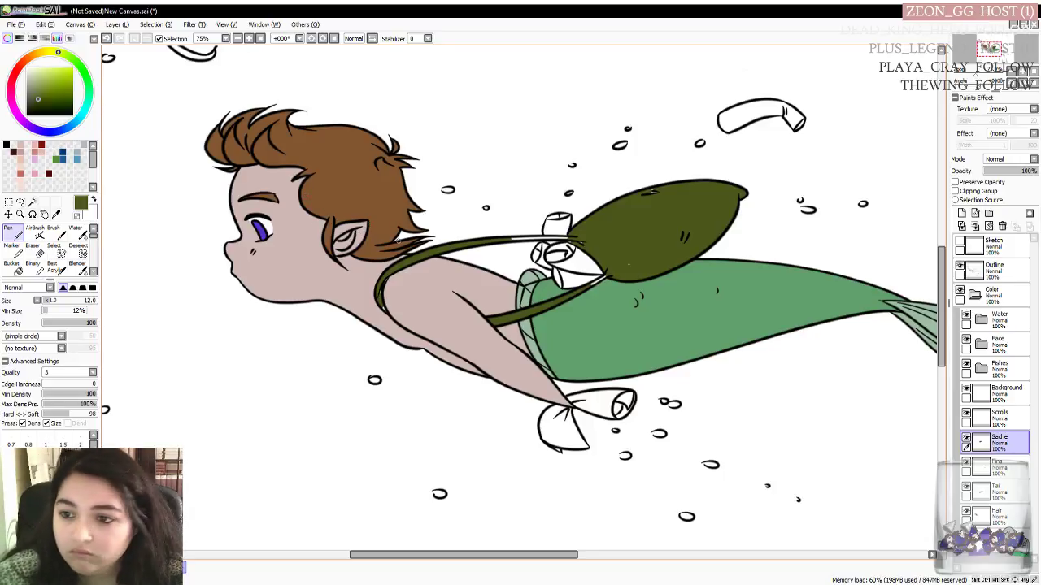
Paint olive green into the remaining gaps in the strap at the shoulder, where the straps meet the bag, and at the upper fold mark
scroll(458, 253, "up", 2)
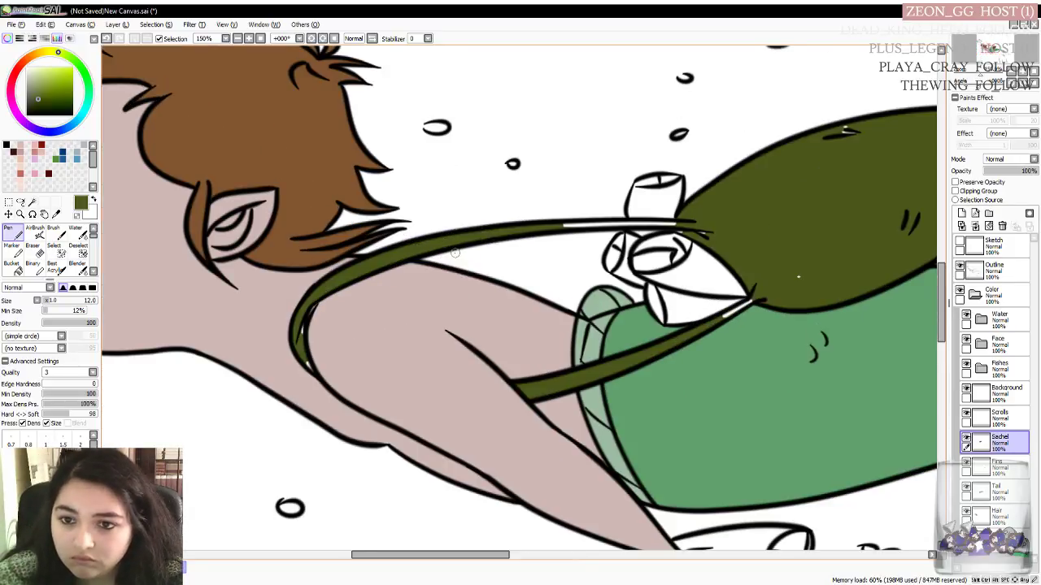
scroll(305, 307, "up", 1)
mouse_move(298, 306)
left_mouse_down()
mouse_move(296, 364)
mouse_move(292, 355)
mouse_move(307, 385)
mouse_move(296, 354)
left_mouse_up()
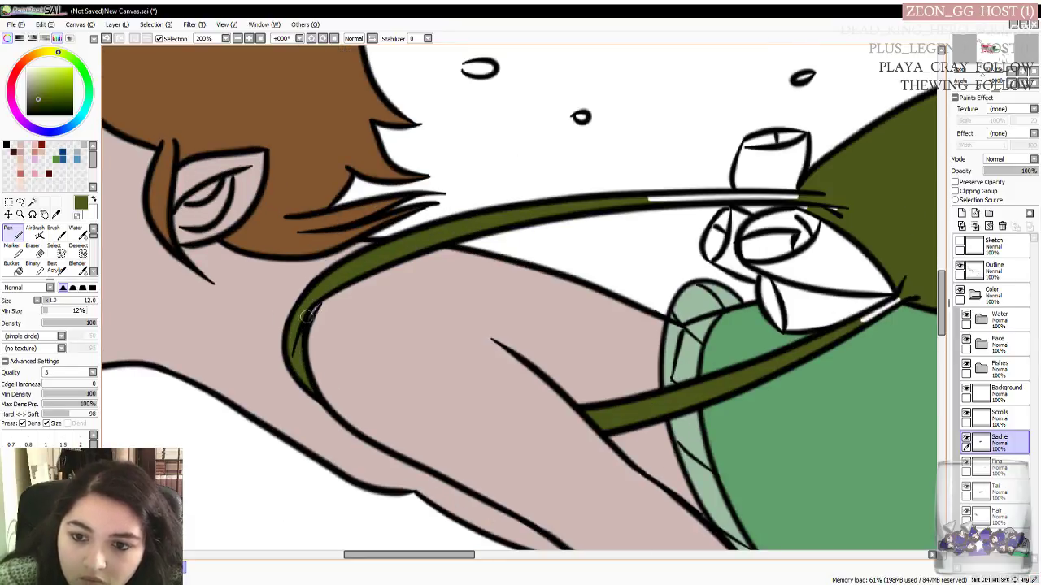
mouse_move(646, 201)
left_mouse_down()
mouse_move(671, 196)
mouse_move(635, 198)
mouse_move(795, 196)
left_mouse_up()
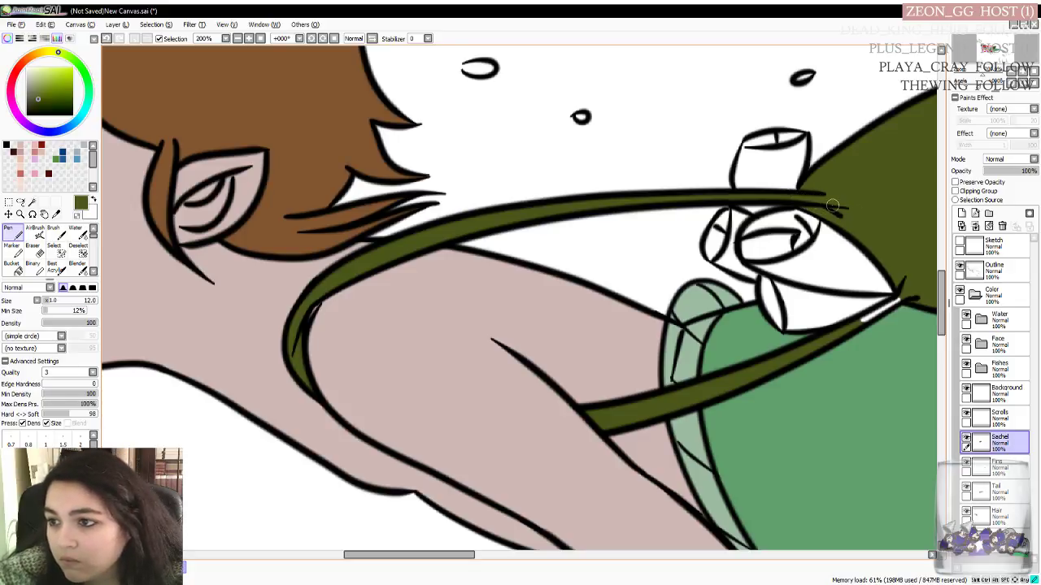
mouse_move(852, 297)
left_mouse_down()
mouse_move(875, 310)
mouse_move(850, 326)
mouse_move(912, 292)
left_mouse_up()
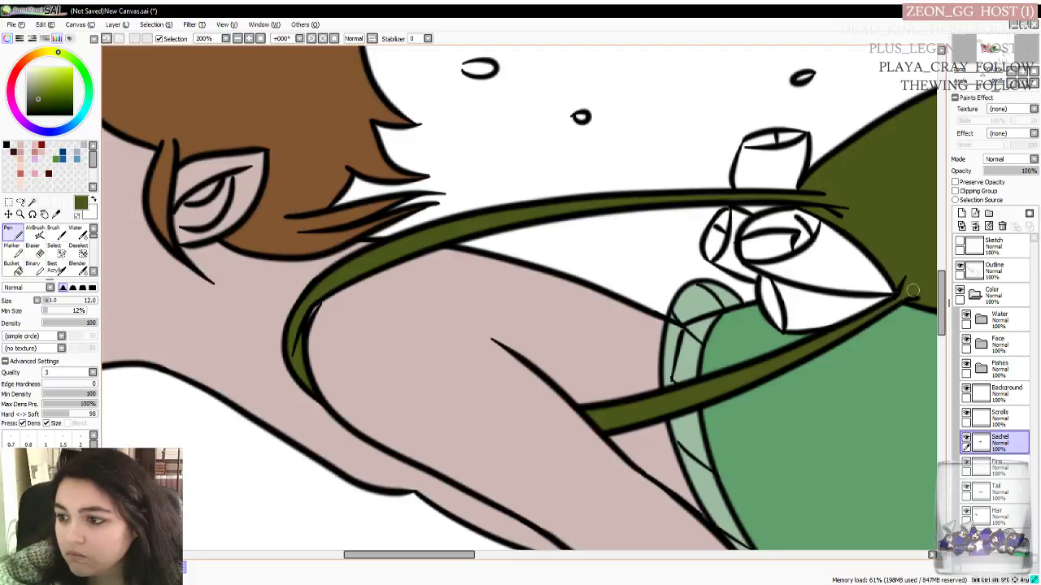
left_click_drag(409, 555, 488, 555)
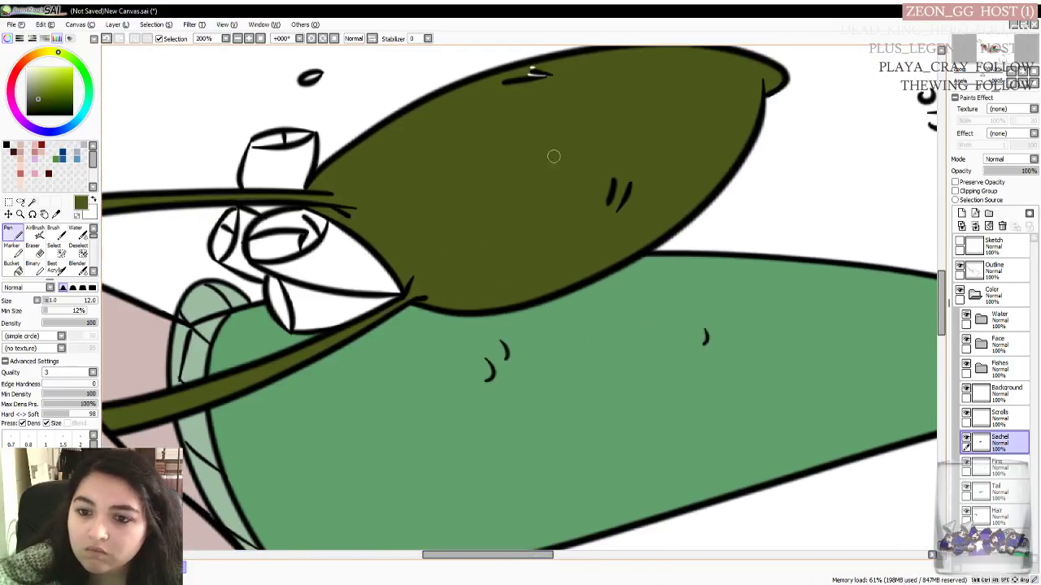
mouse_move(552, 75)
left_mouse_down()
mouse_move(517, 71)
mouse_move(551, 84)
left_mouse_up()
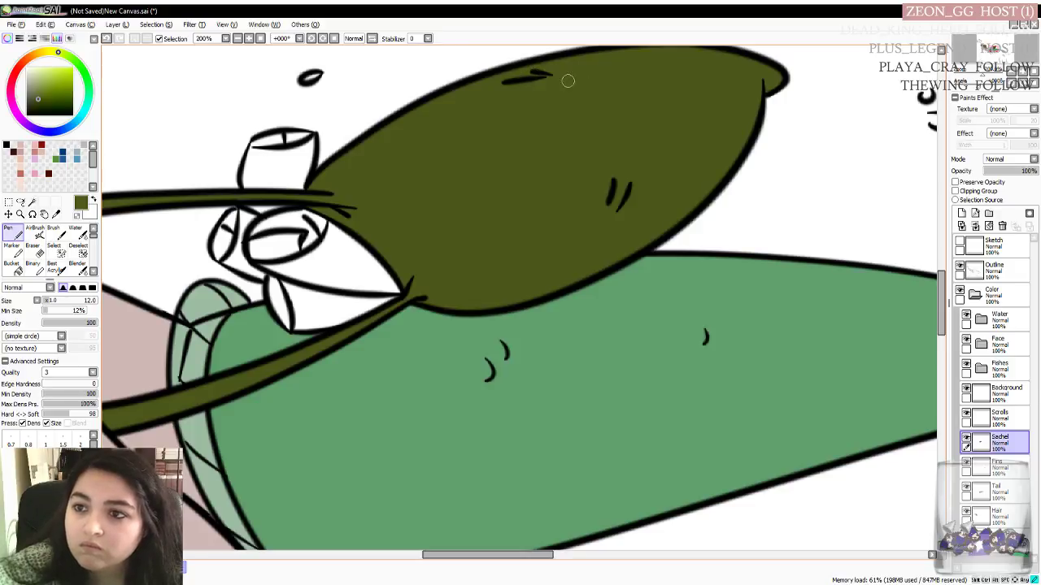
left_click_drag(941, 302, 941, 296)
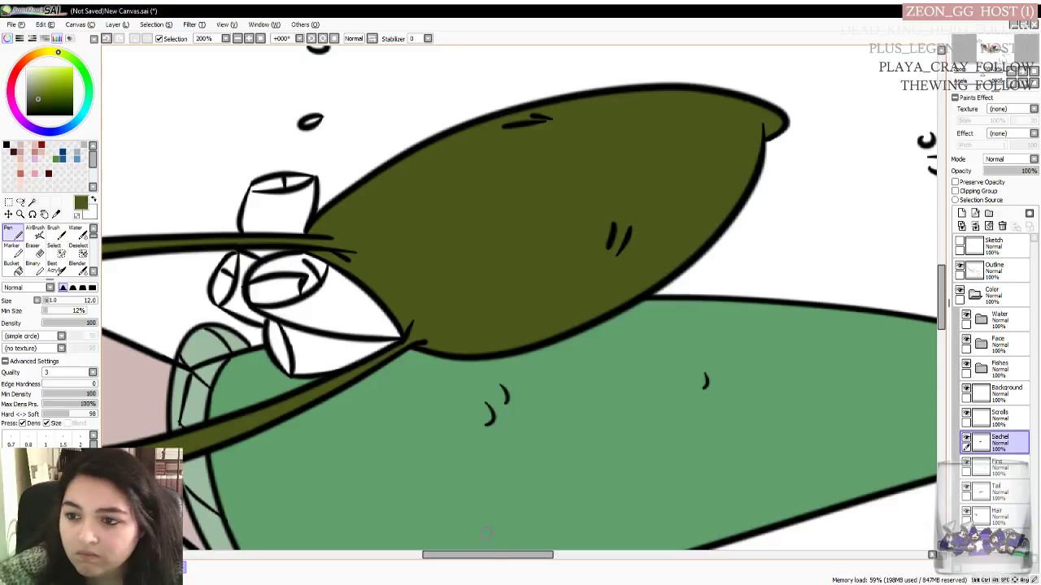
left_click_drag(501, 556, 446, 555)
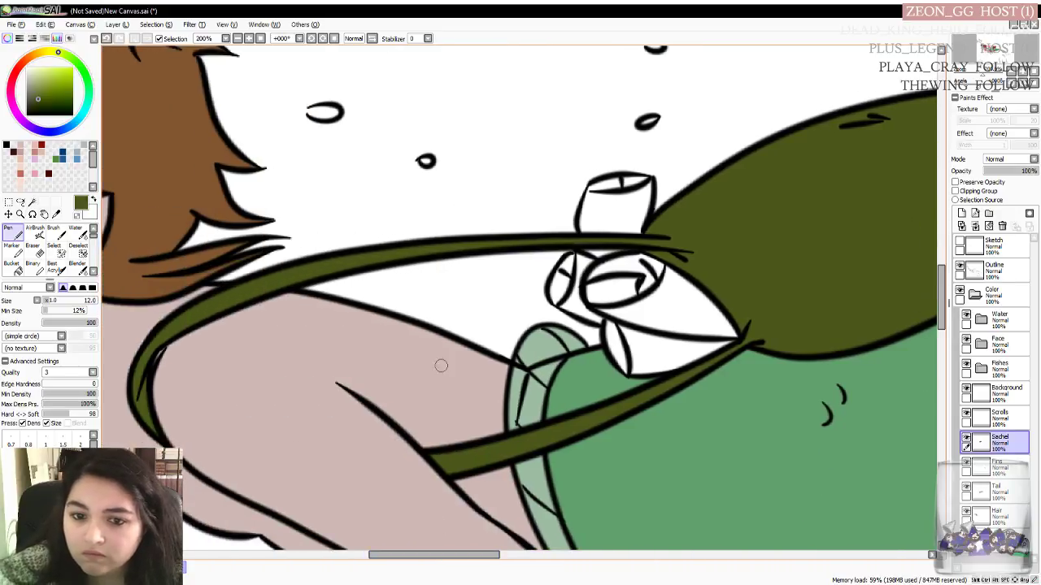
Select the floating scroll and all the scrolls sticking out of the satchel from the Outline layer with the Magic Wand
scroll(365, 310, "down", 3)
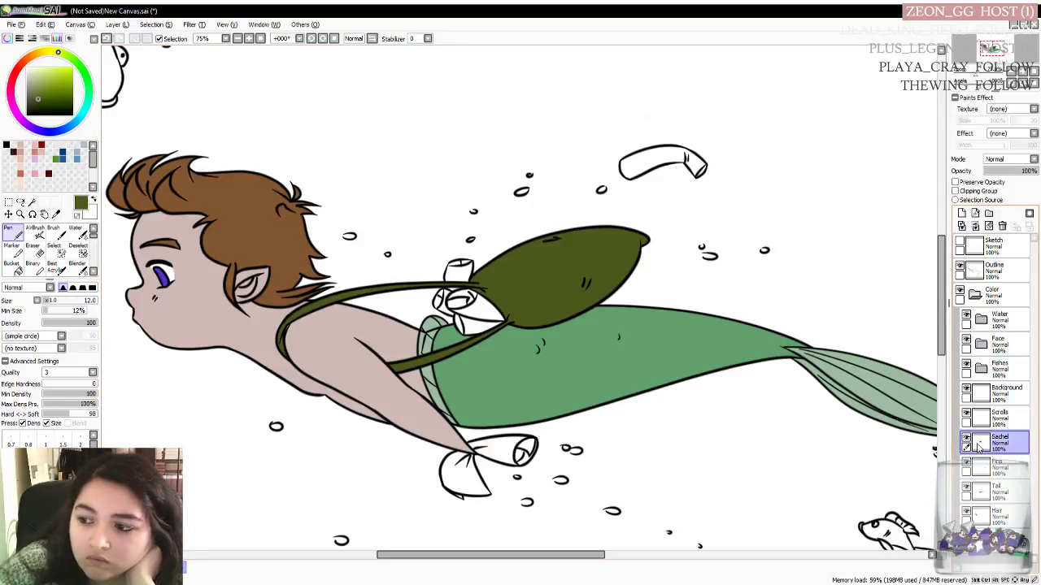
left_click(1013, 425)
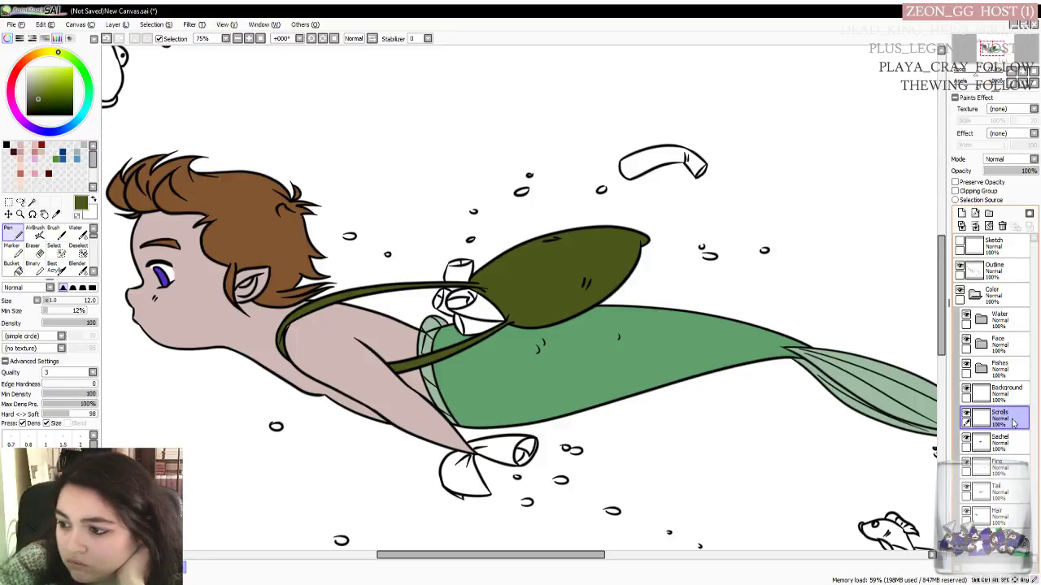
left_click(993, 271)
left_click(32, 201)
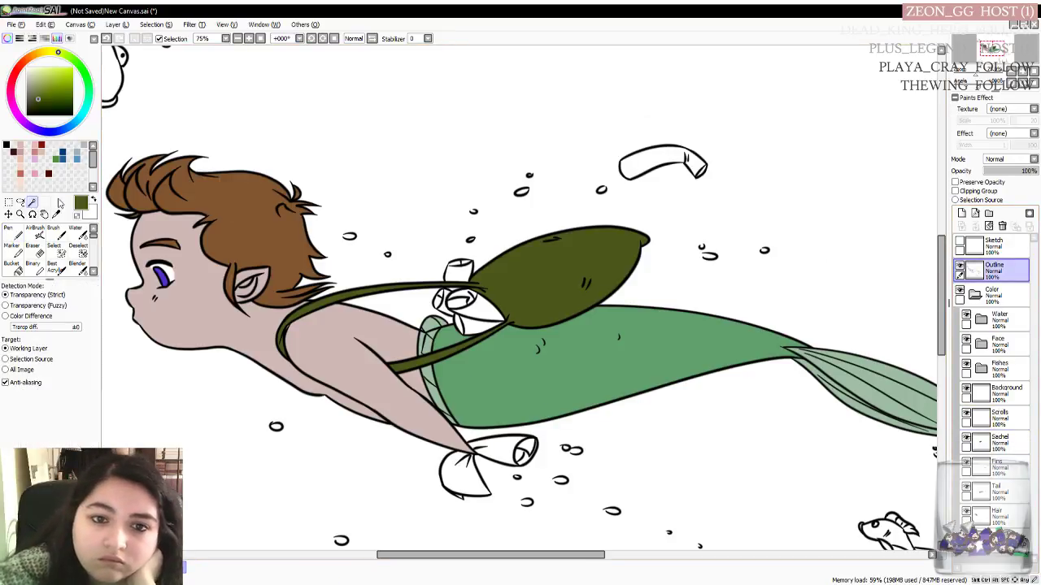
left_click(661, 163)
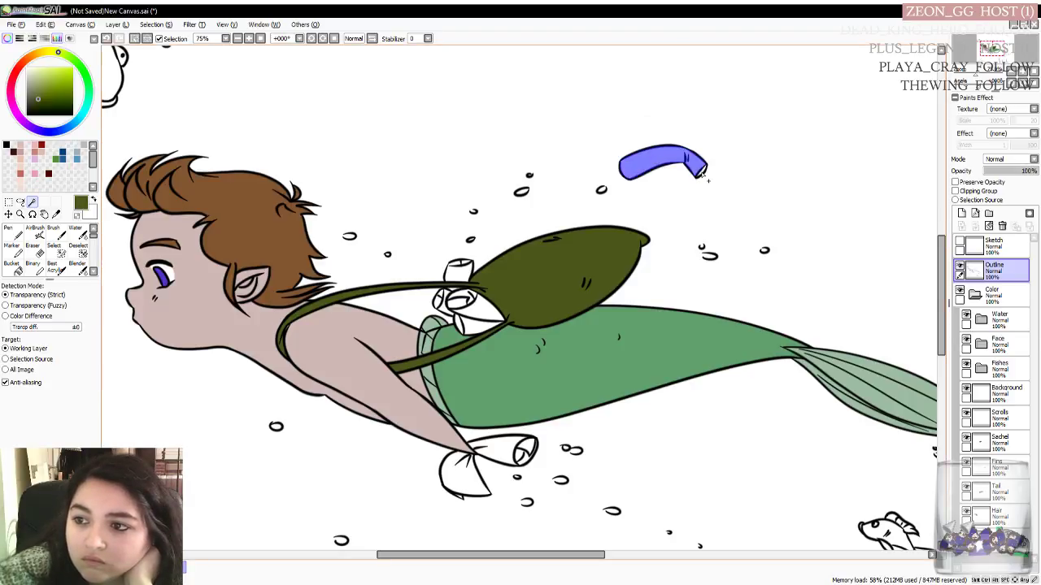
left_click(460, 270, "shift")
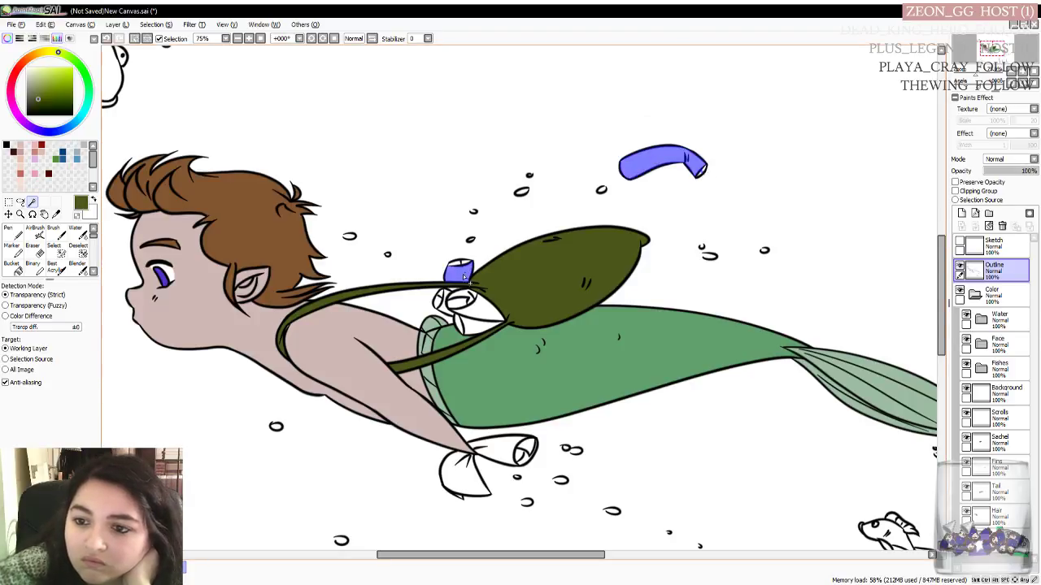
left_click(440, 301, "shift")
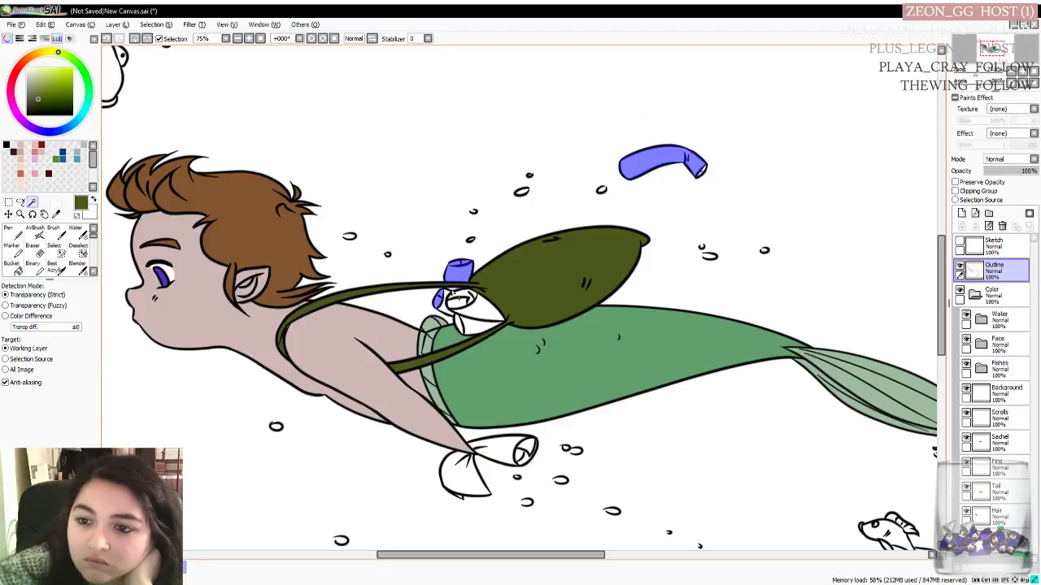
left_click(449, 308, "shift")
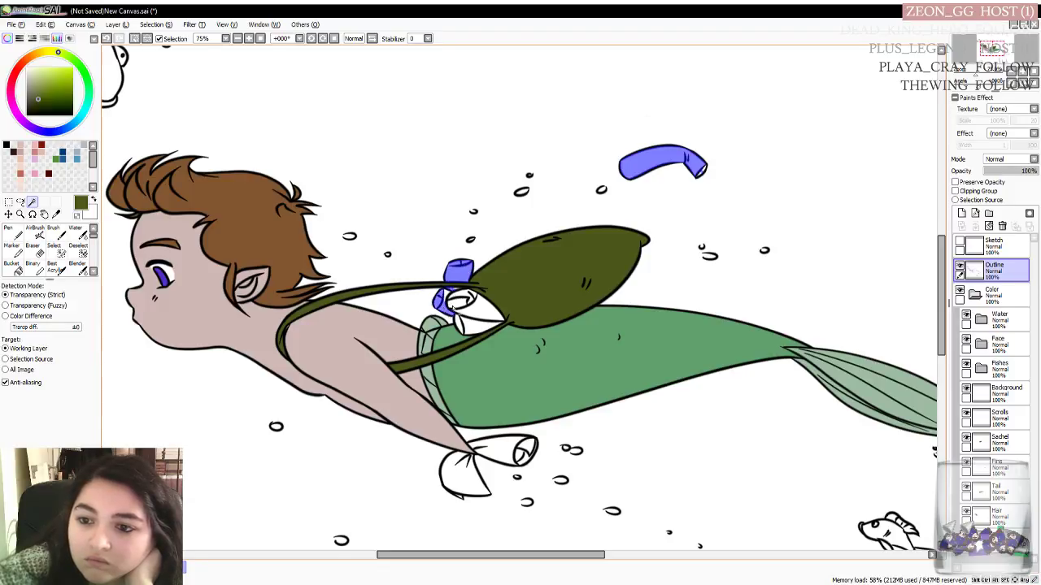
left_click(460, 302, "shift")
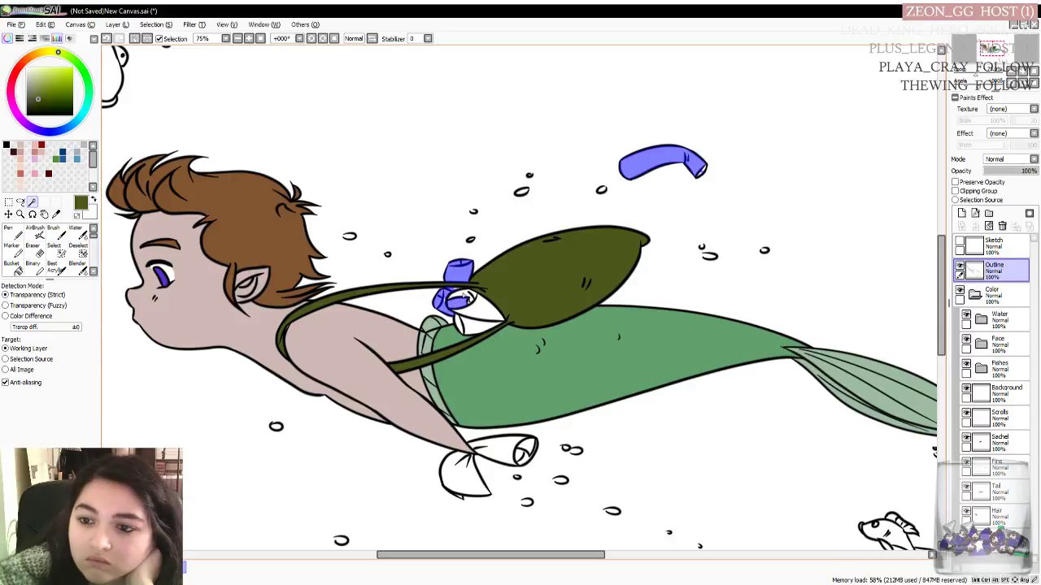
left_click(481, 310, "shift")
left_click(481, 328, "shift")
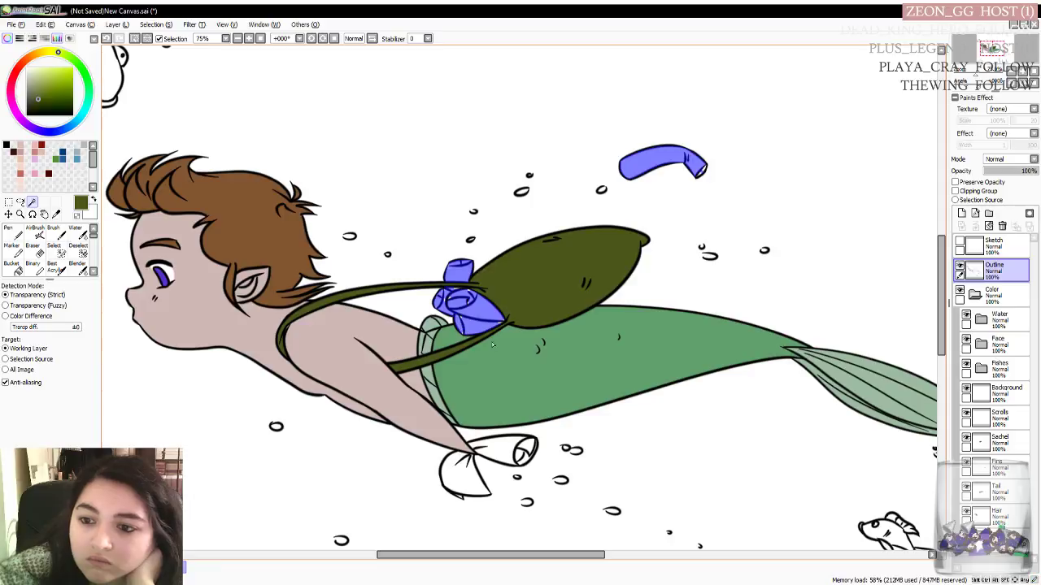
Add both sections and the rolled end of the scroll held in the merboy's hand to the selection
left_click(493, 454, "shift")
left_click(461, 479, "shift")
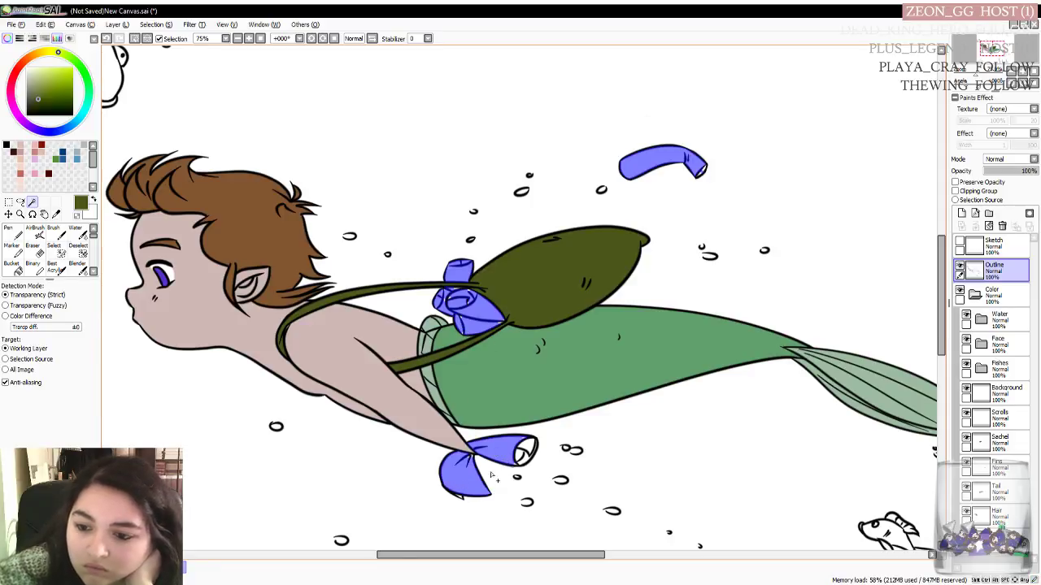
left_click(527, 453, "shift")
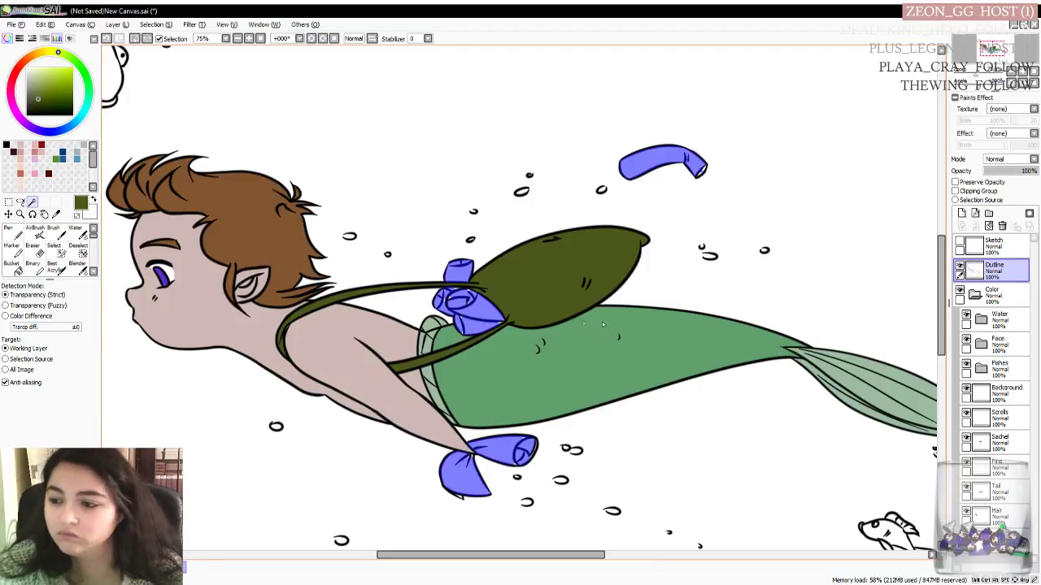
Mix a pale parchment tan, fill the selected scrolls with it on the Scrolls layer, and clear the selection
left_click(996, 418)
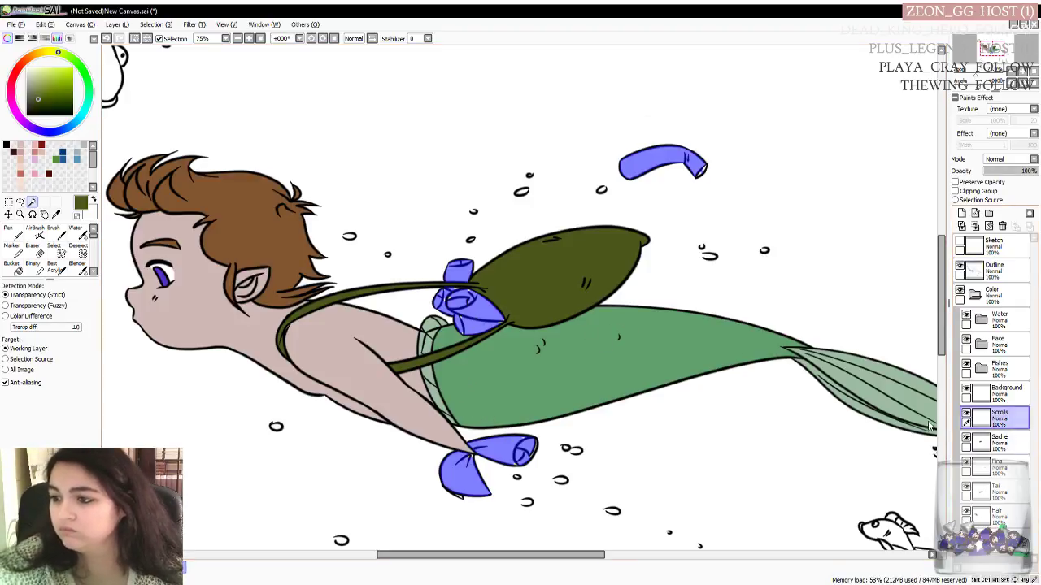
left_click(13, 232)
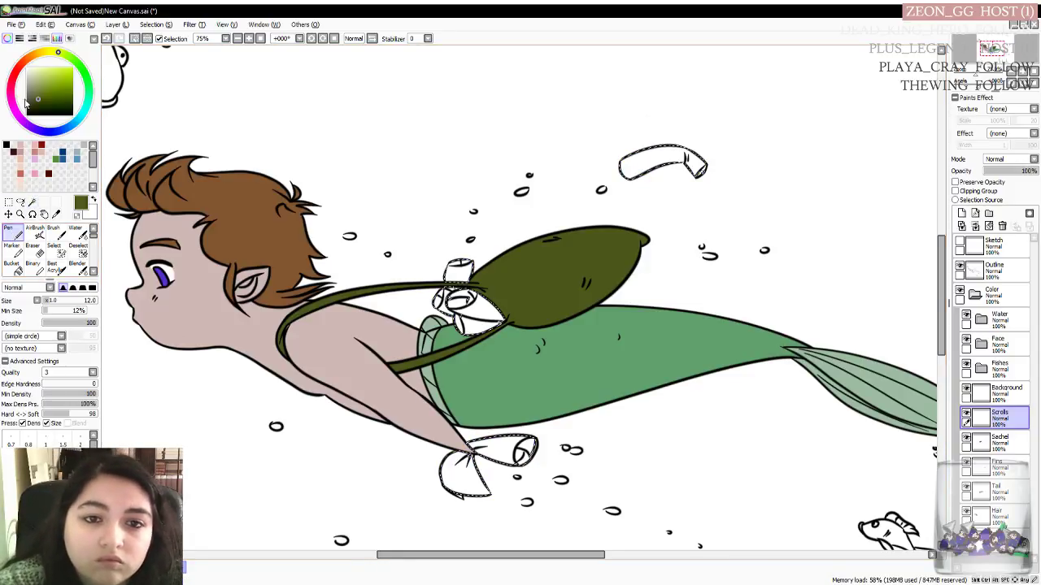
mouse_move(57, 52)
left_mouse_down()
mouse_move(46, 75)
mouse_move(56, 72)
mouse_move(38, 53)
mouse_move(52, 72)
mouse_move(41, 72)
left_mouse_up()
left_click(51, 82)
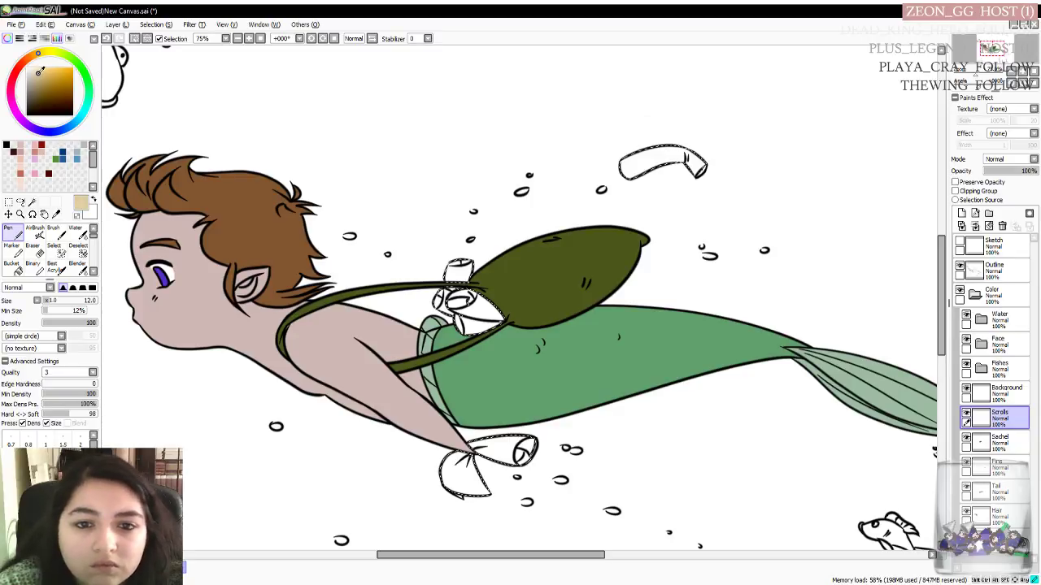
left_click_drag(40, 72, 39, 70)
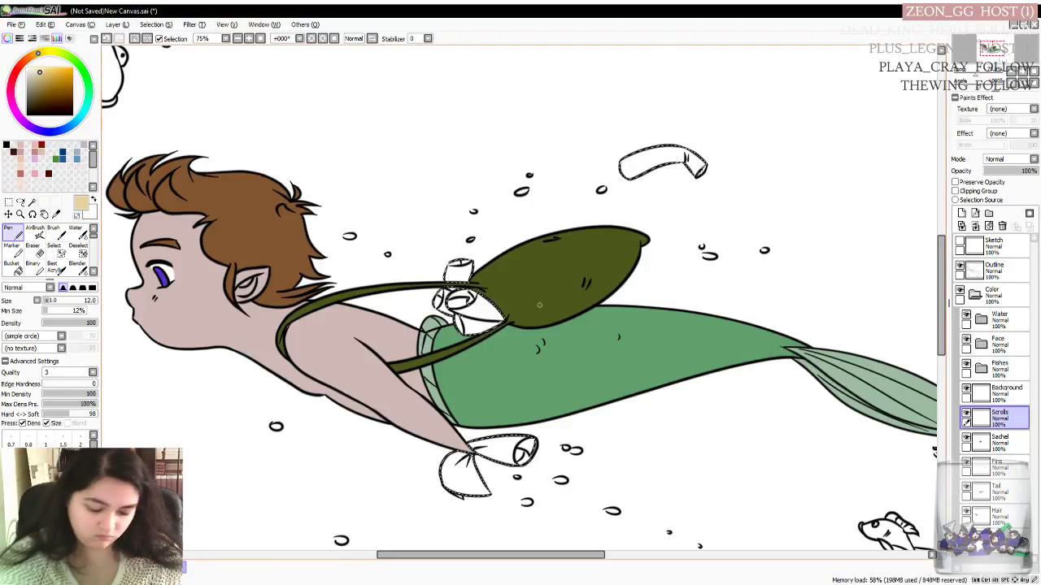
key("ctrl+f")
key("ctrl+d")
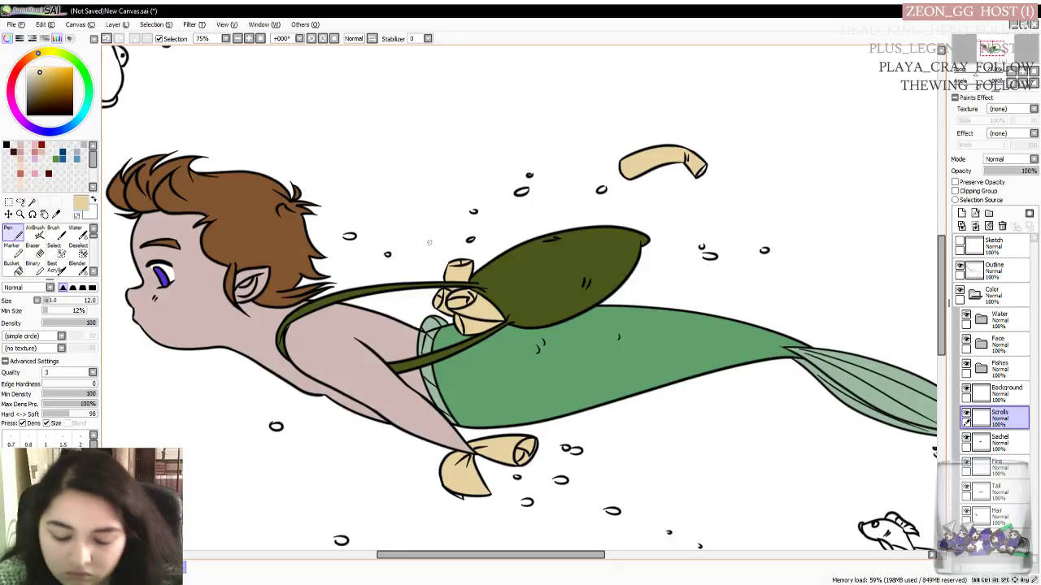
Examine the scroll fills at the satchel, above it and in the hand for unpainted gaps
scroll(431, 242, "up", 3)
scroll(550, 236, "down", 1)
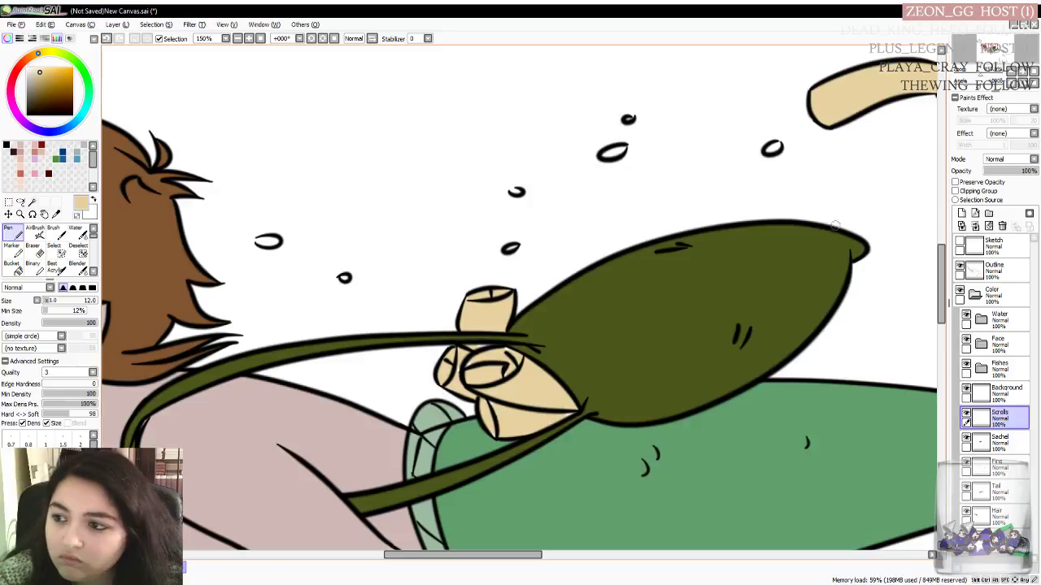
left_click_drag(463, 556, 488, 556)
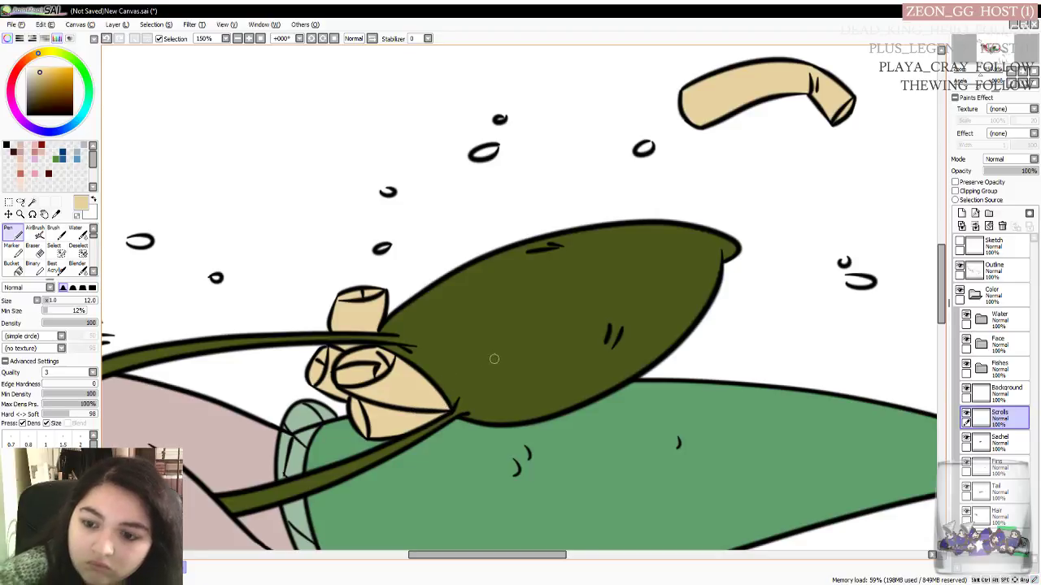
left_click_drag(940, 269, 941, 308)
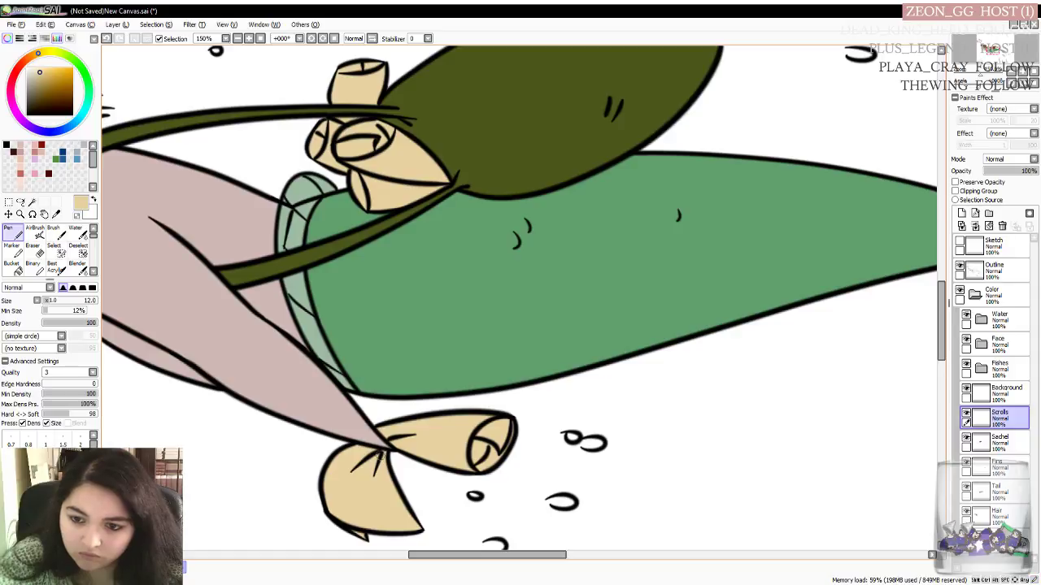
scroll(420, 495, "down", 2)
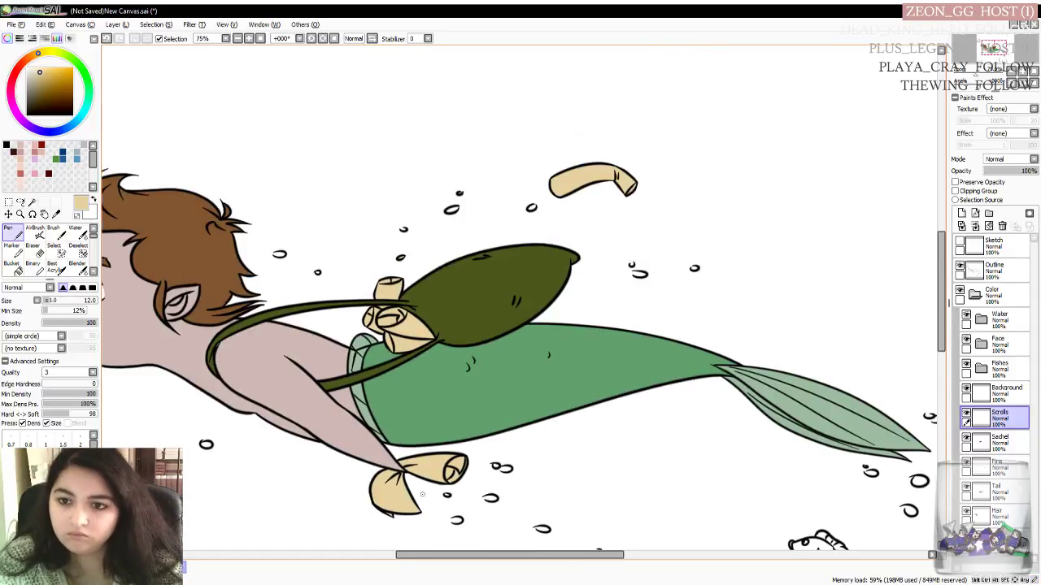
scroll(422, 494, "down", 1)
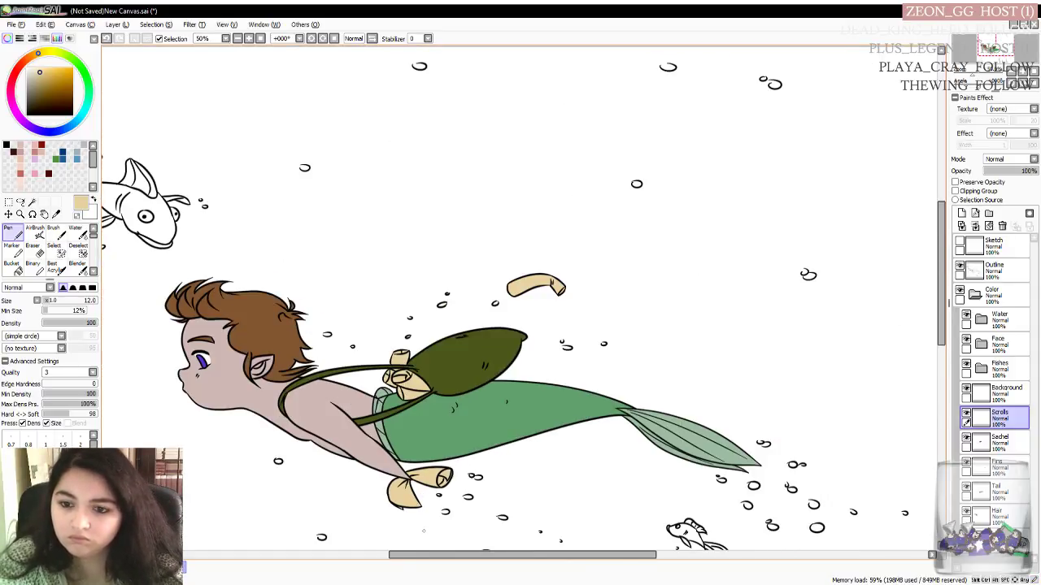
left_click_drag(440, 556, 416, 555)
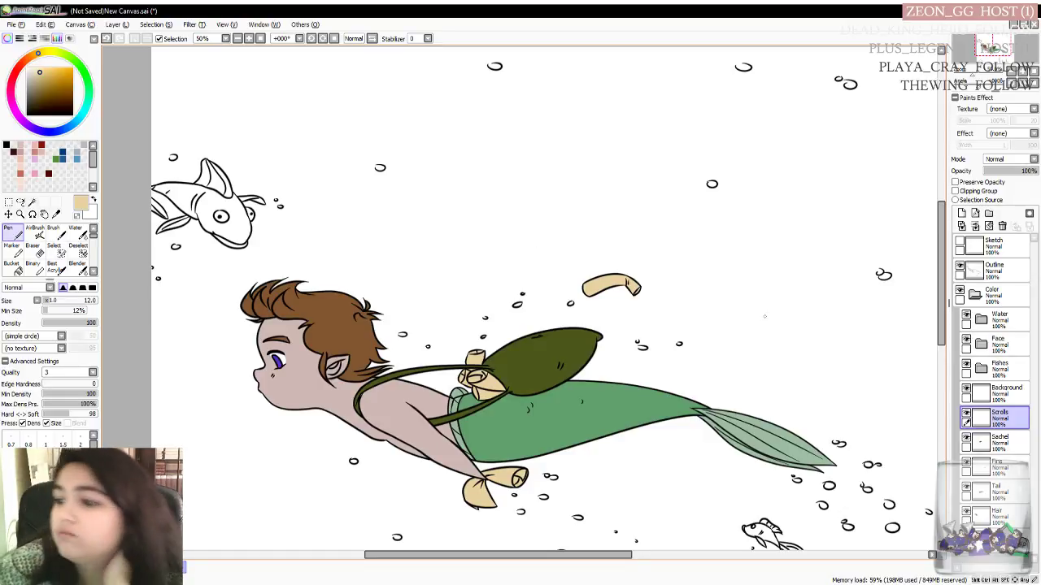
Make the Background layer active and mix a medium teal blue for the water
left_click(1000, 394)
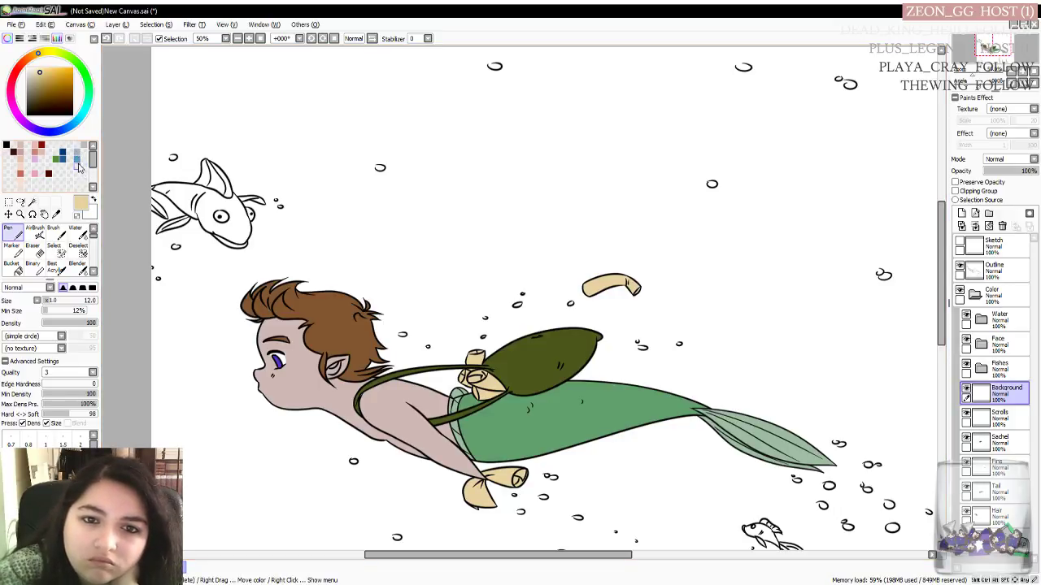
left_click(78, 155)
mouse_move(41, 85)
left_mouse_down()
mouse_move(69, 95)
mouse_move(57, 79)
mouse_move(49, 86)
mouse_move(50, 73)
mouse_move(52, 84)
left_mouse_up()
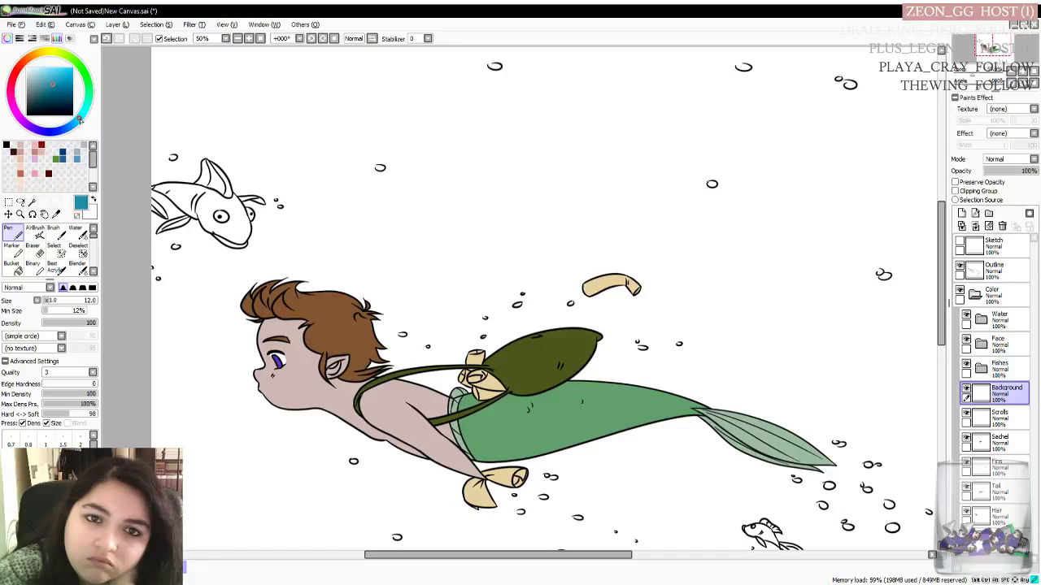
left_click(55, 84)
left_click(55, 82)
left_click(54, 84)
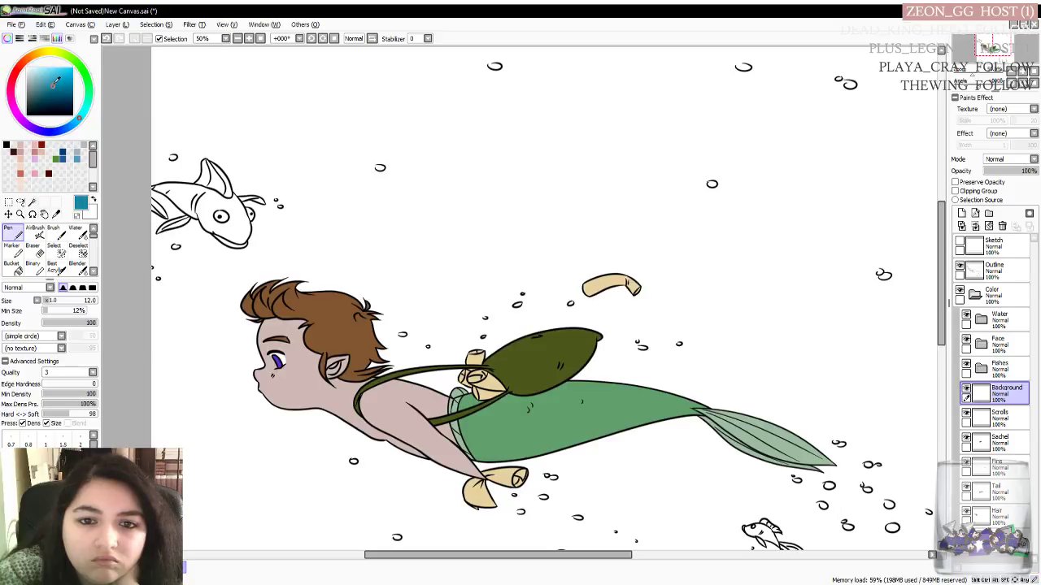
Select the open water from the Outline layer with the Magic Wand, including the bubbles and the gap between strap and back
left_click(32, 201)
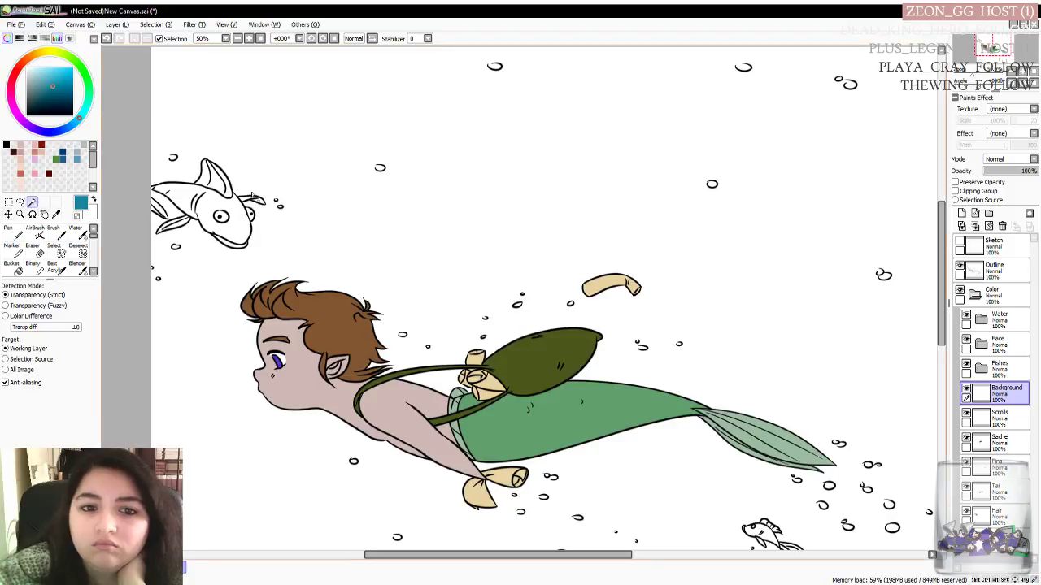
left_click(995, 271)
left_click(686, 182)
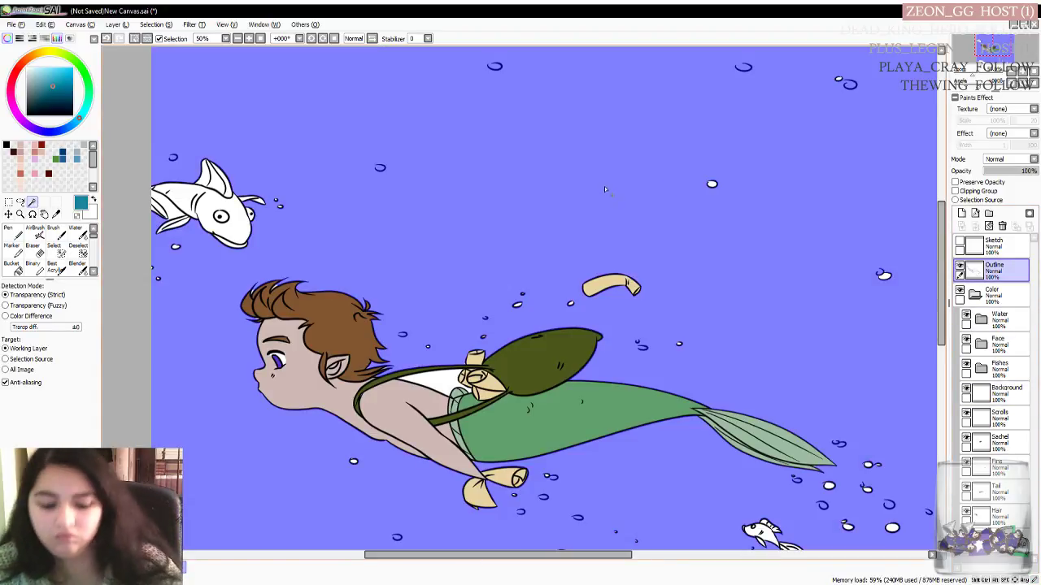
scroll(594, 193, "down", 1)
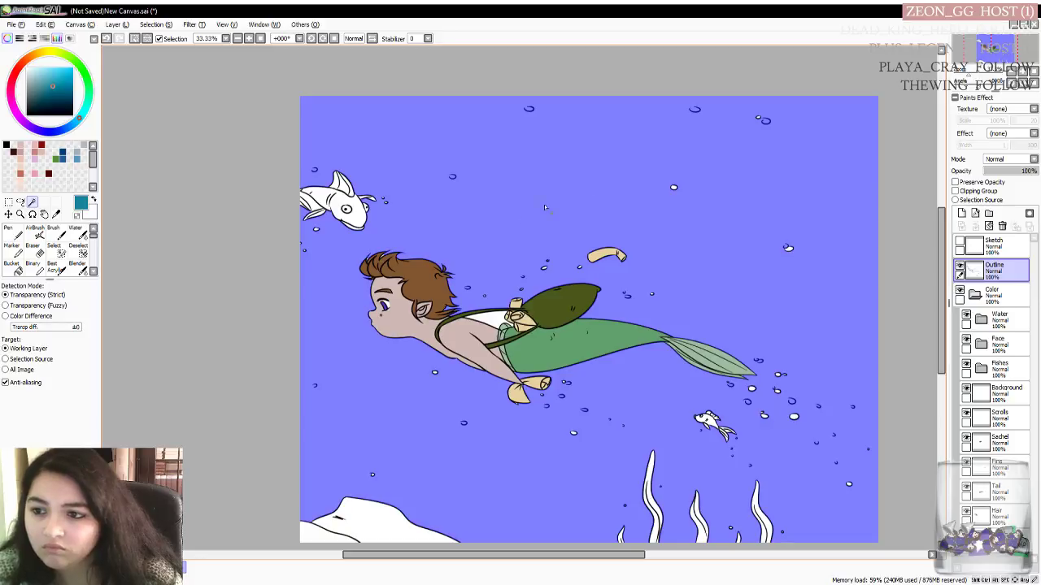
left_click(493, 319)
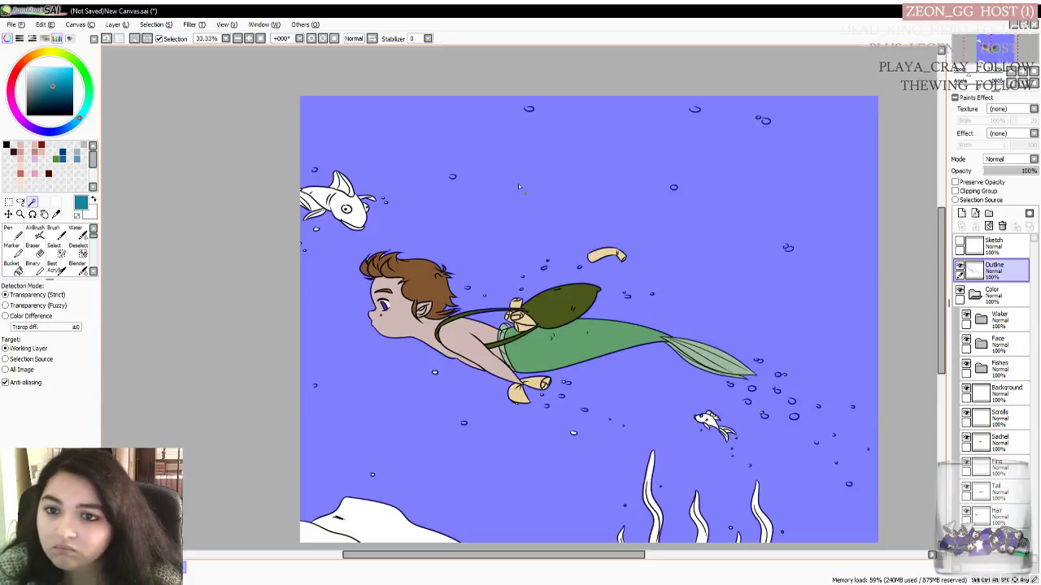
left_click_drag(320, 213, 302, 195)
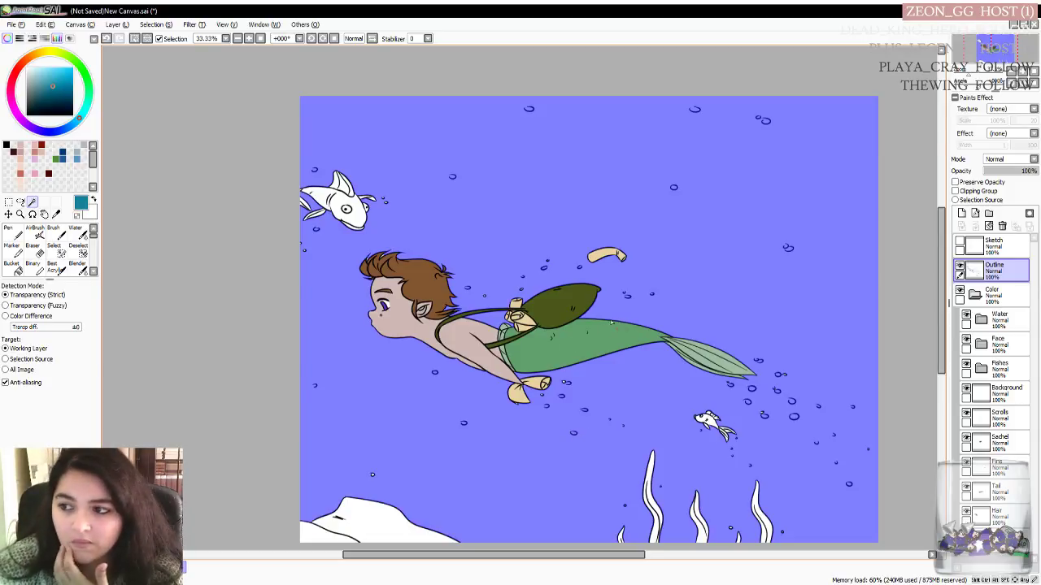
Fill the selected water area with teal blue on the Background layer and clear the selection
left_click(999, 393)
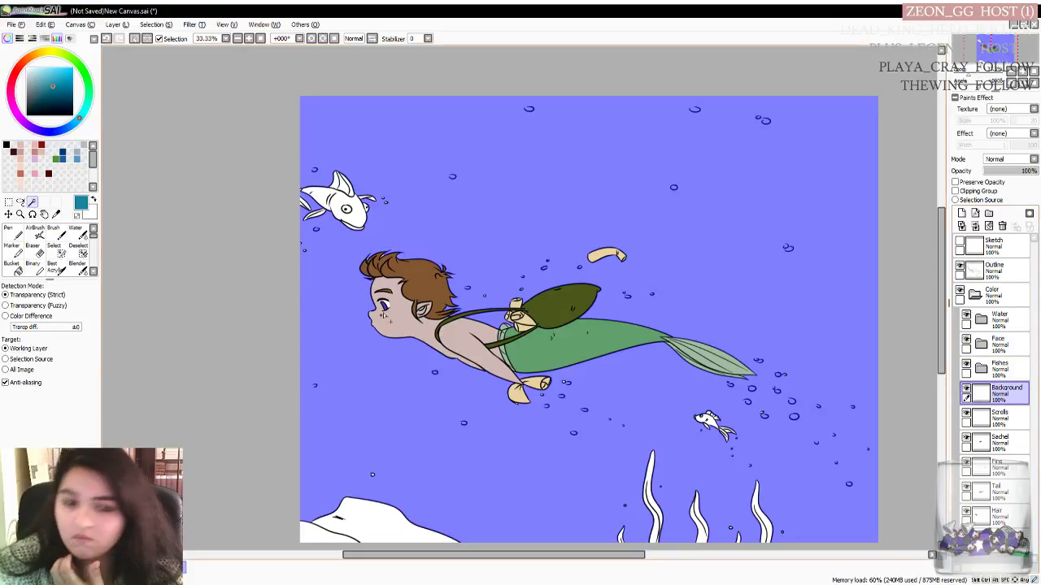
left_click(13, 233)
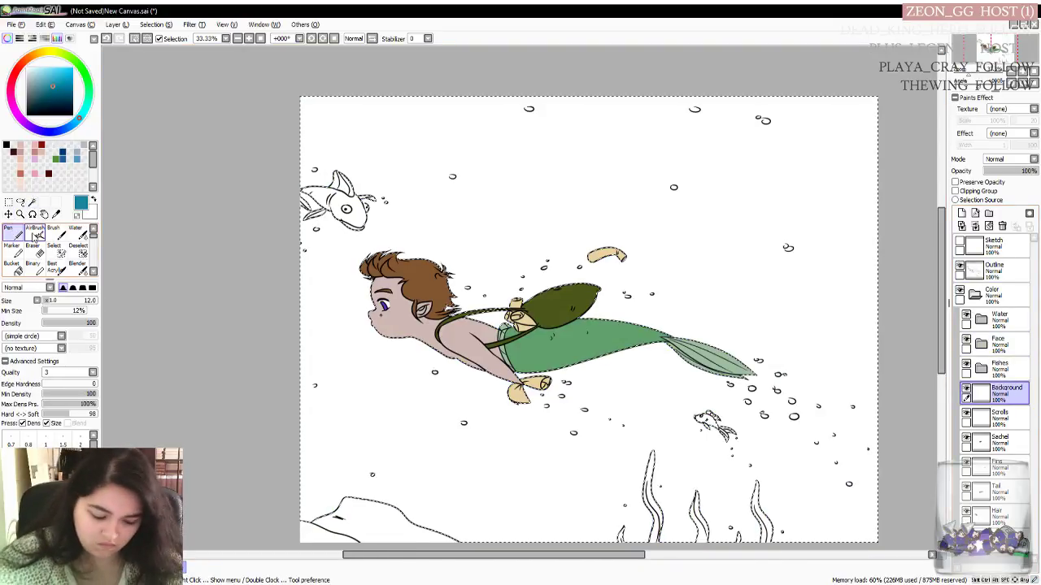
key("ctrl+f")
key("ctrl+d")
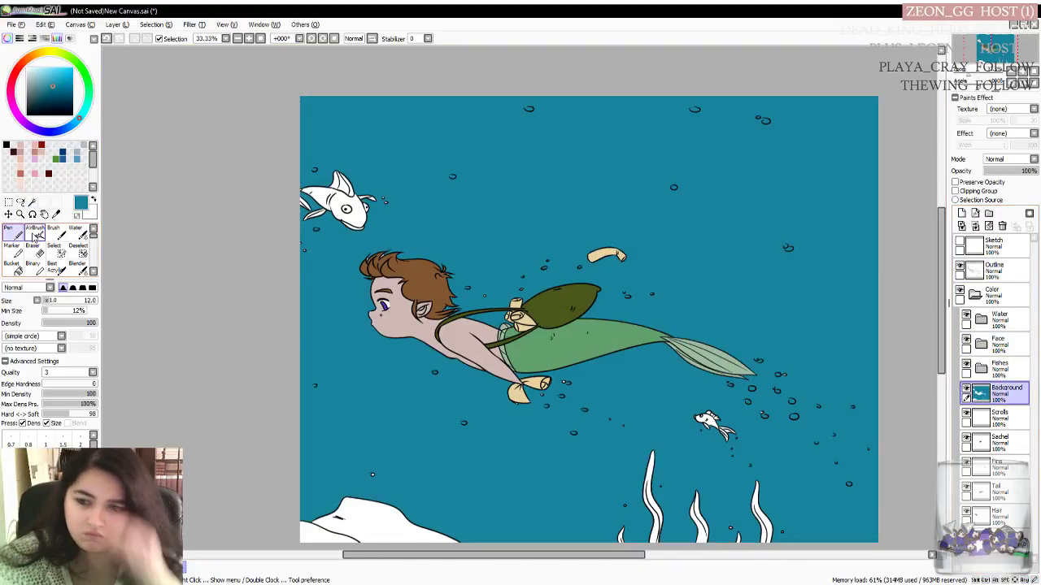
left_click_drag(494, 554, 522, 555)
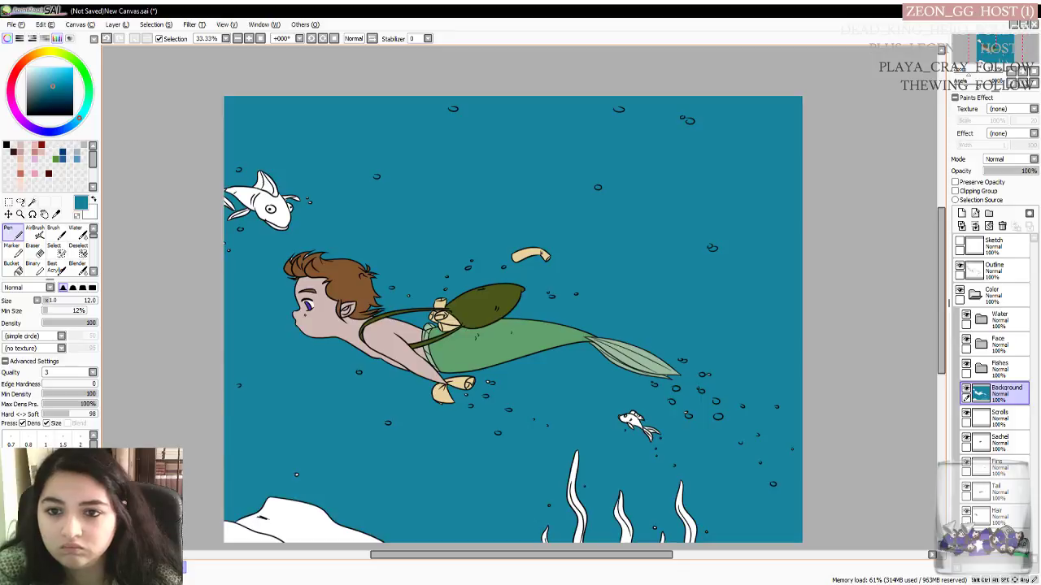
scroll(316, 185, "up", 3)
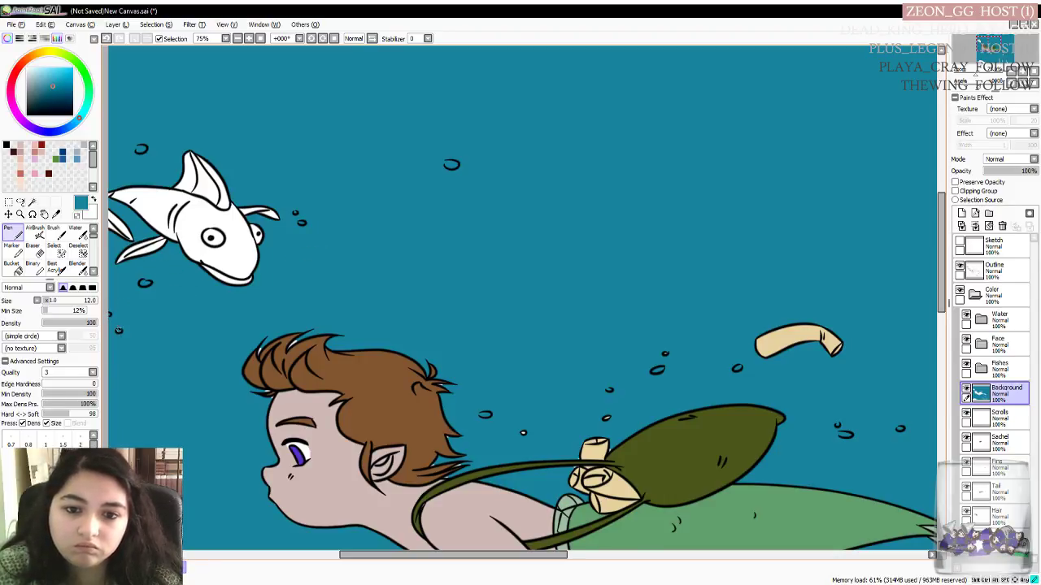
Paint teal into the white gaps between the front hair tufts and beside the lock at the forehead on the Background layer
scroll(232, 325, "up", 4)
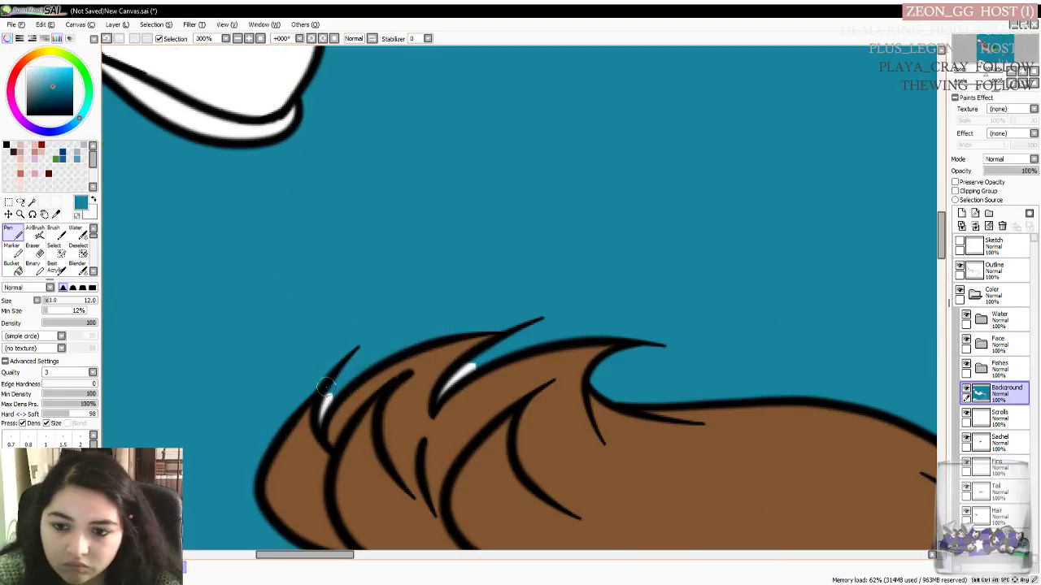
key("ctrl+z")
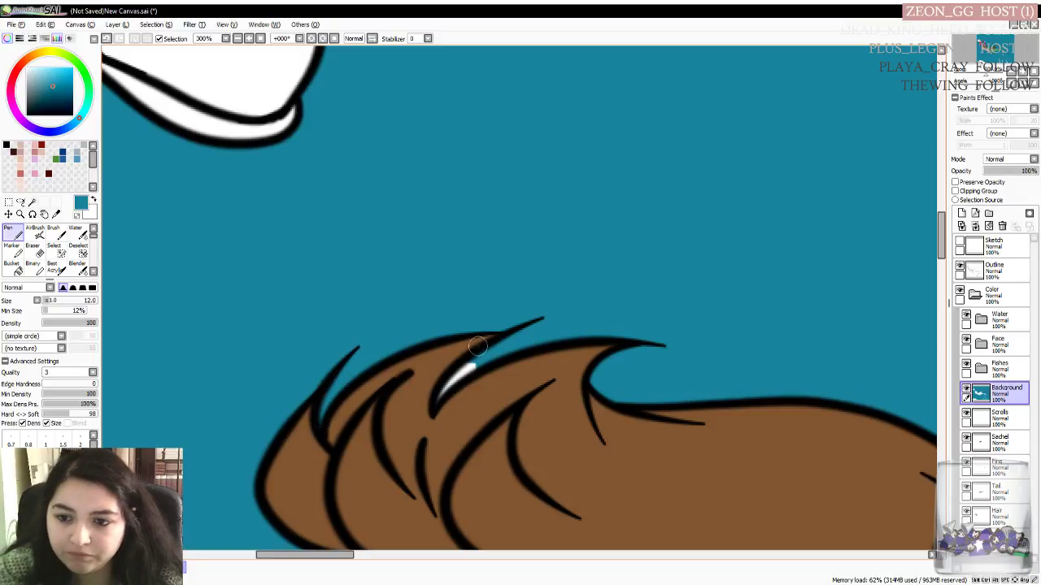
mouse_move(498, 341)
left_mouse_down()
mouse_move(437, 402)
mouse_move(459, 373)
mouse_move(504, 363)
left_mouse_up()
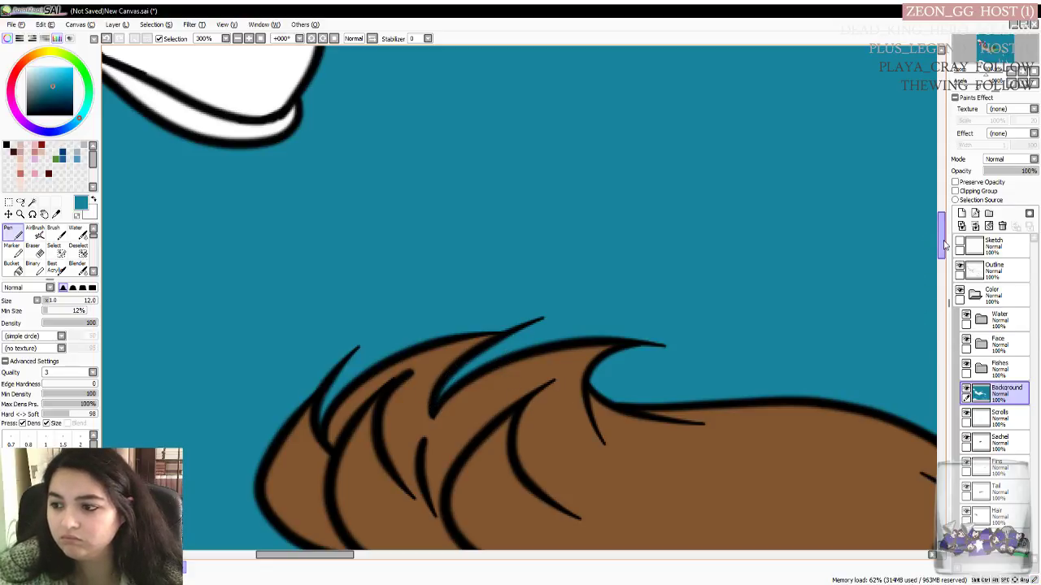
left_click_drag(944, 246, 945, 274)
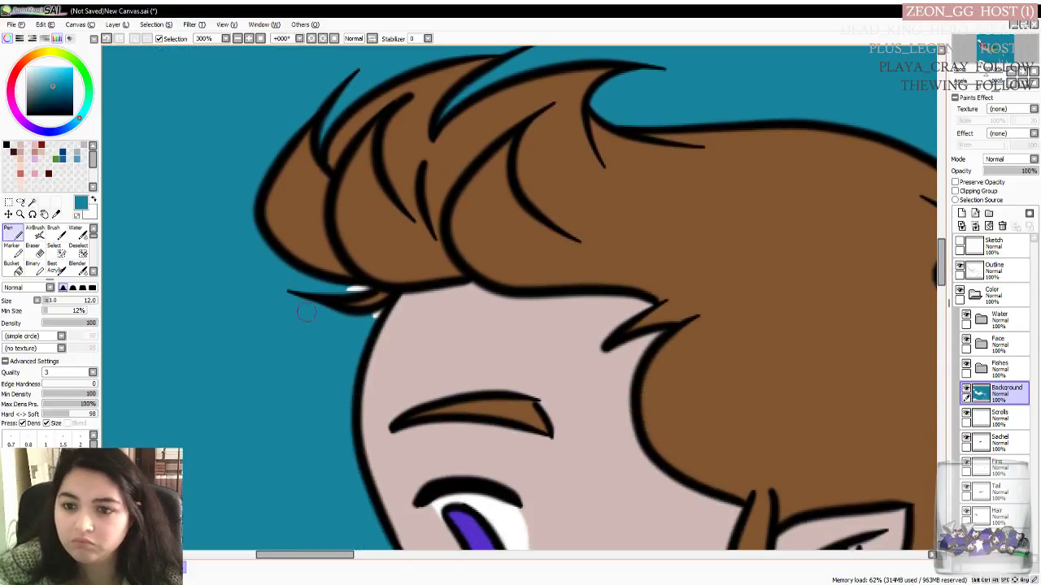
left_click_drag(343, 289, 363, 286)
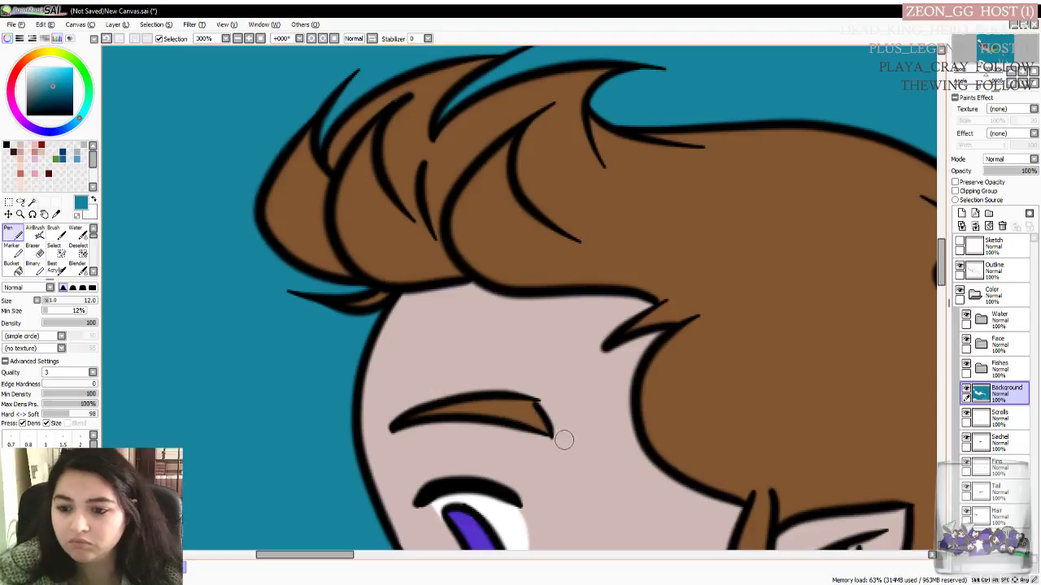
Paint teal over the white gaps in the bubble below the arm, at the waist fin's lower tip and in the bubble below the held scroll
left_click_drag(943, 248, 945, 314)
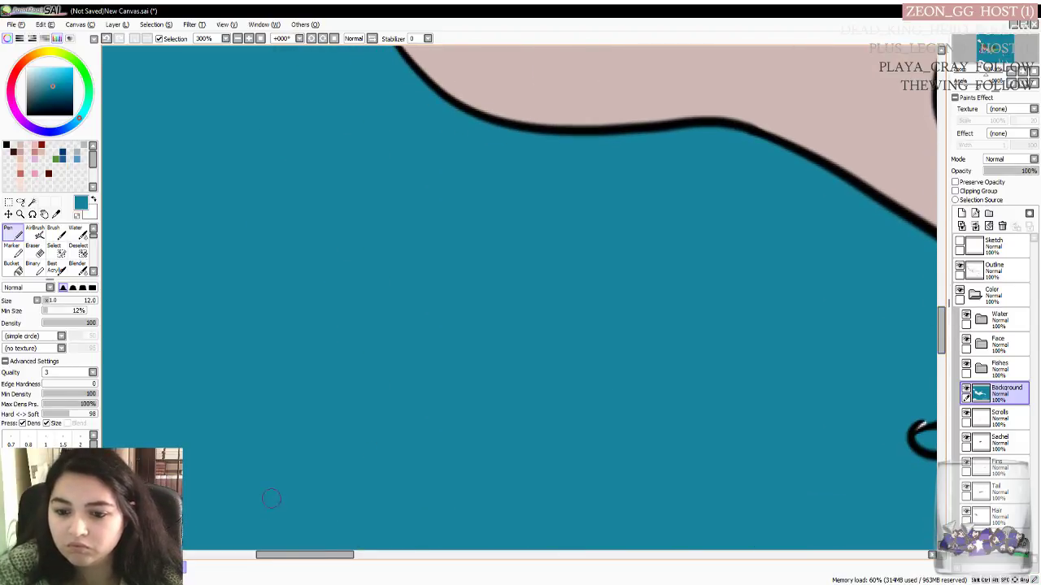
left_click_drag(295, 555, 374, 553)
left_click_drag(263, 429, 277, 419)
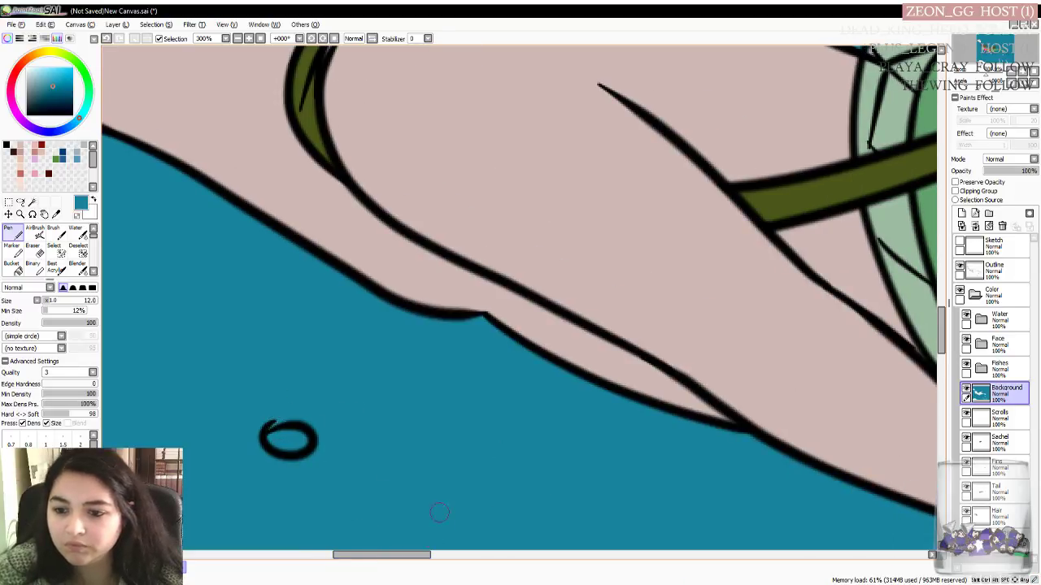
left_click_drag(395, 555, 458, 556)
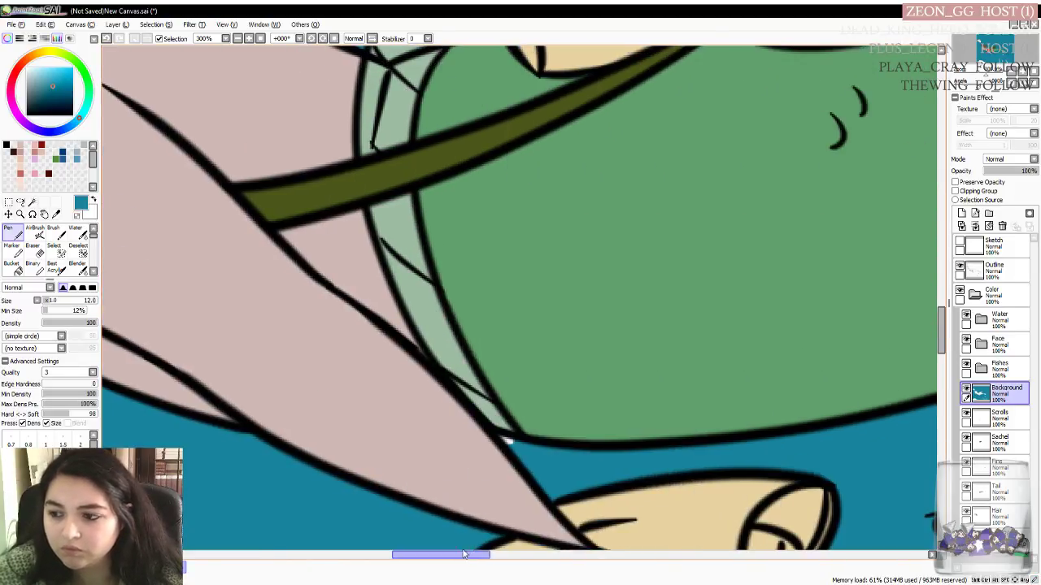
left_click_drag(524, 443, 500, 437)
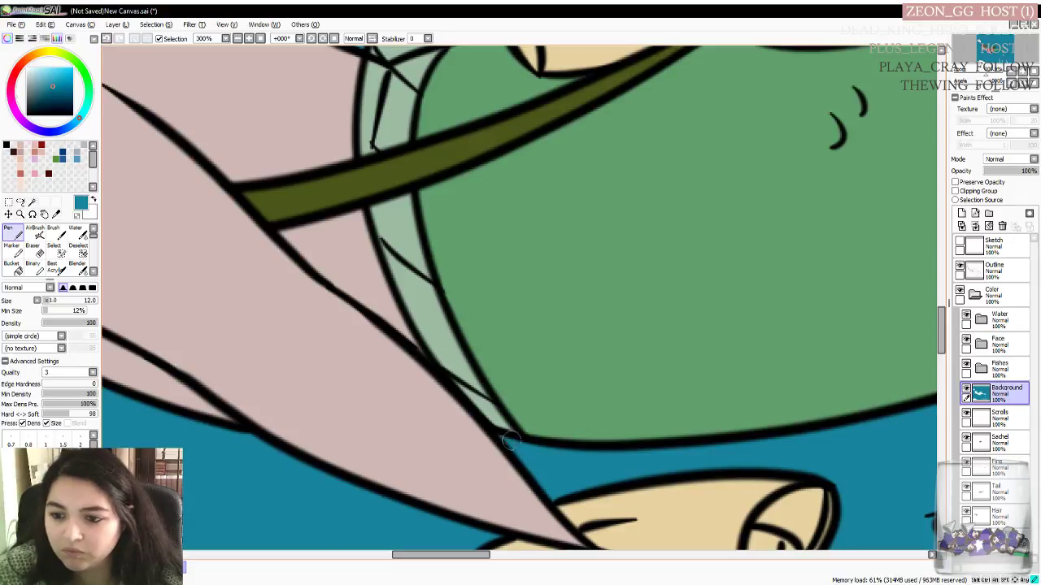
left_click_drag(945, 324, 946, 354)
mouse_move(761, 312)
left_mouse_down()
mouse_move(748, 316)
mouse_move(765, 317)
left_mouse_up()
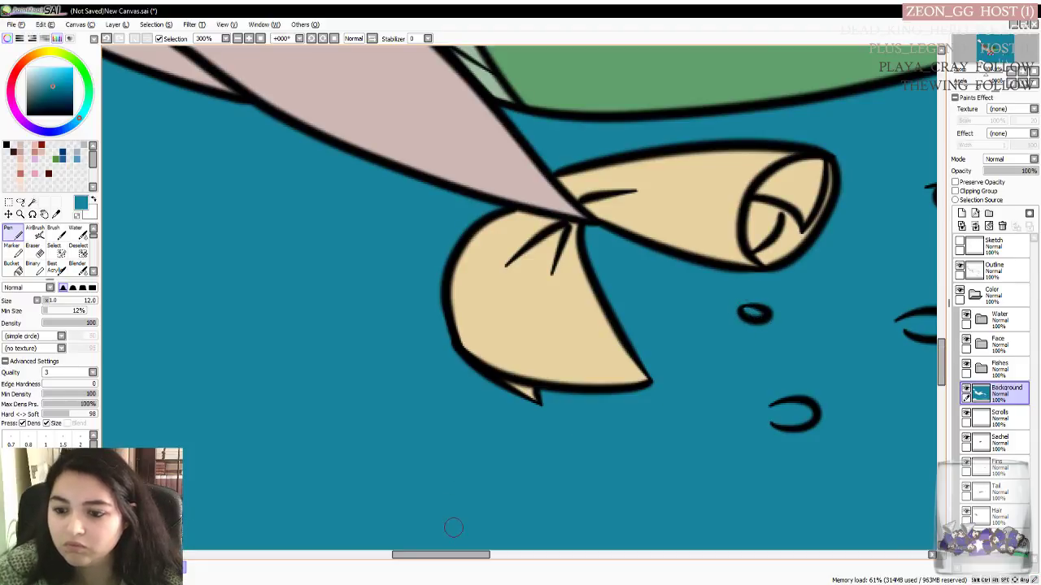
Touch up the water with teal around the bubbles below the tail and between the tips of the tail fin
left_click_drag(457, 555, 532, 554)
mouse_move(323, 193)
left_mouse_down()
mouse_move(315, 202)
mouse_move(309, 189)
left_mouse_up()
left_click_drag(728, 531, 740, 534)
left_click_drag(941, 366, 940, 330)
left_click_drag(519, 558, 659, 558)
mouse_move(637, 518)
left_mouse_down()
mouse_move(614, 493)
mouse_move(643, 508)
left_mouse_up()
left_click_drag(776, 452, 748, 440)
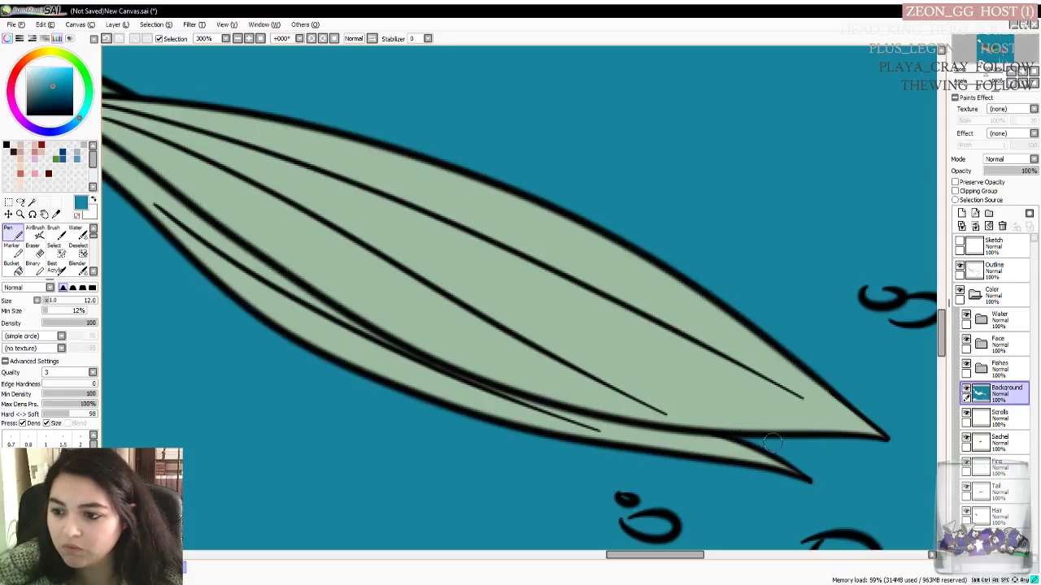
Paint teal into the white gaps between the hair strands at the nape and back of the head and inside the small bubble behind it
scroll(930, 358, "up", 5)
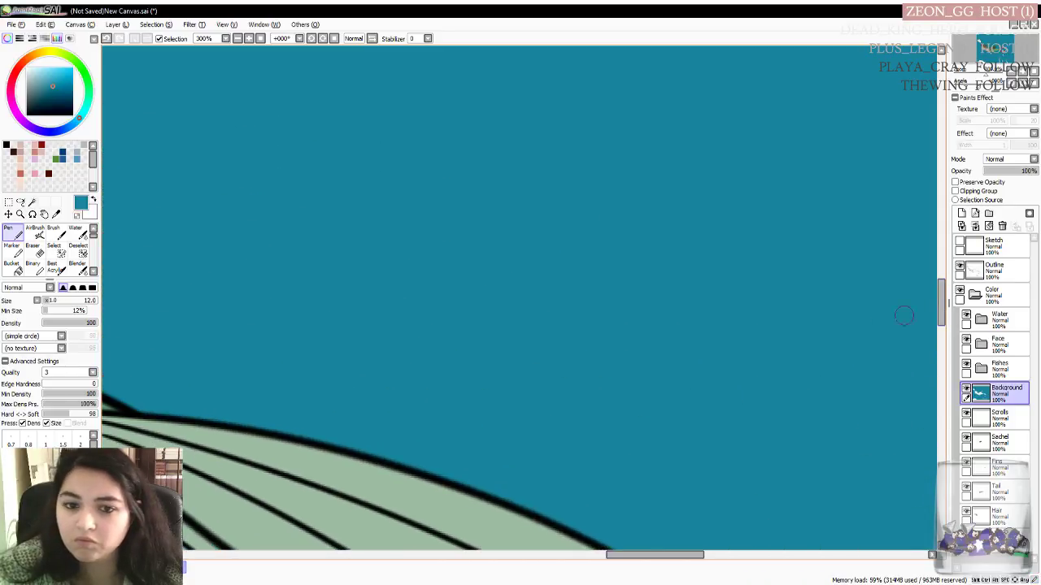
left_click_drag(647, 560, 532, 560)
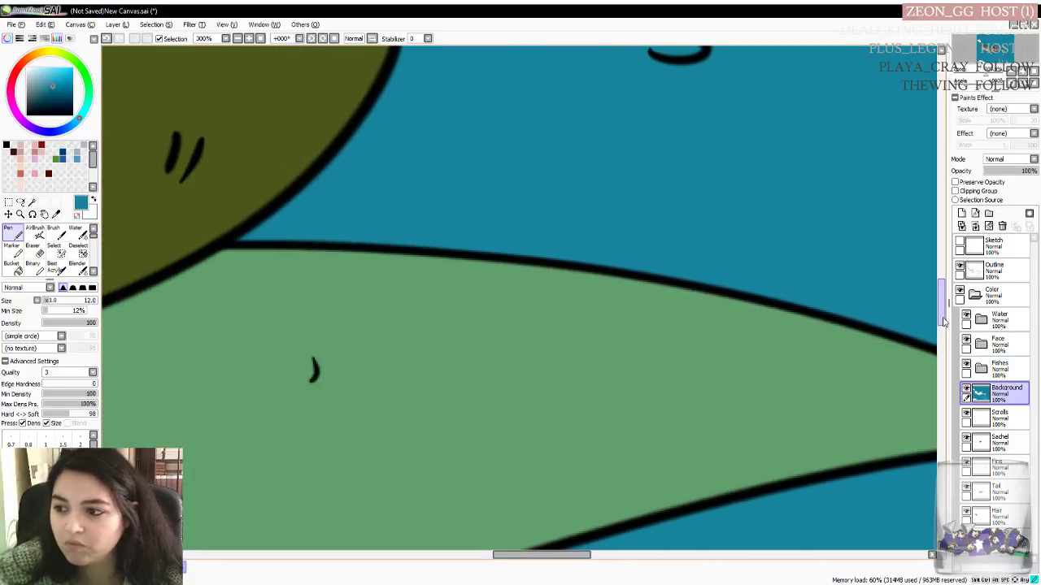
scroll(919, 321, "up", 4)
left_click_drag(537, 562, 456, 560)
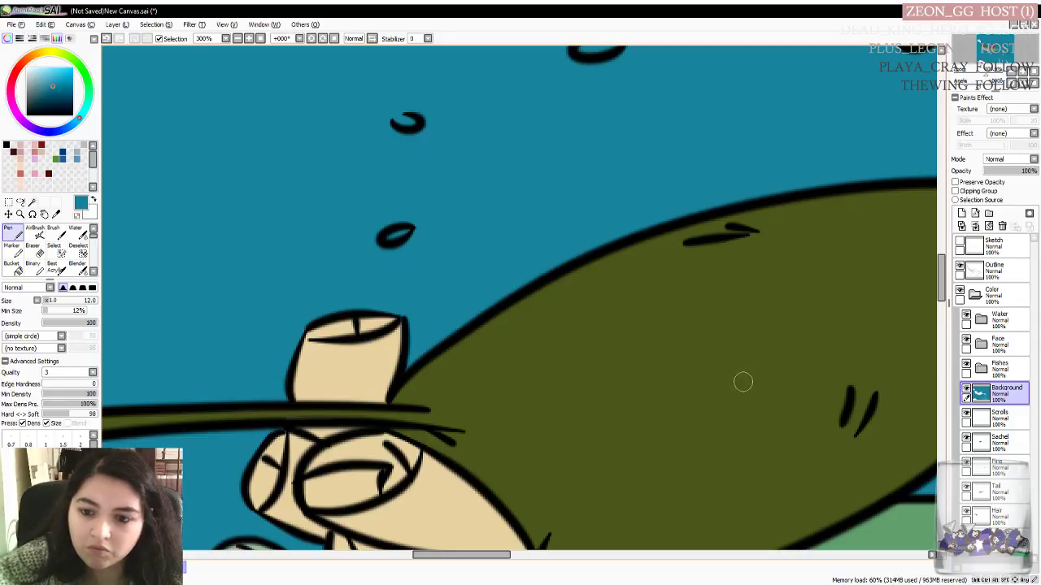
left_click_drag(941, 286, 944, 307)
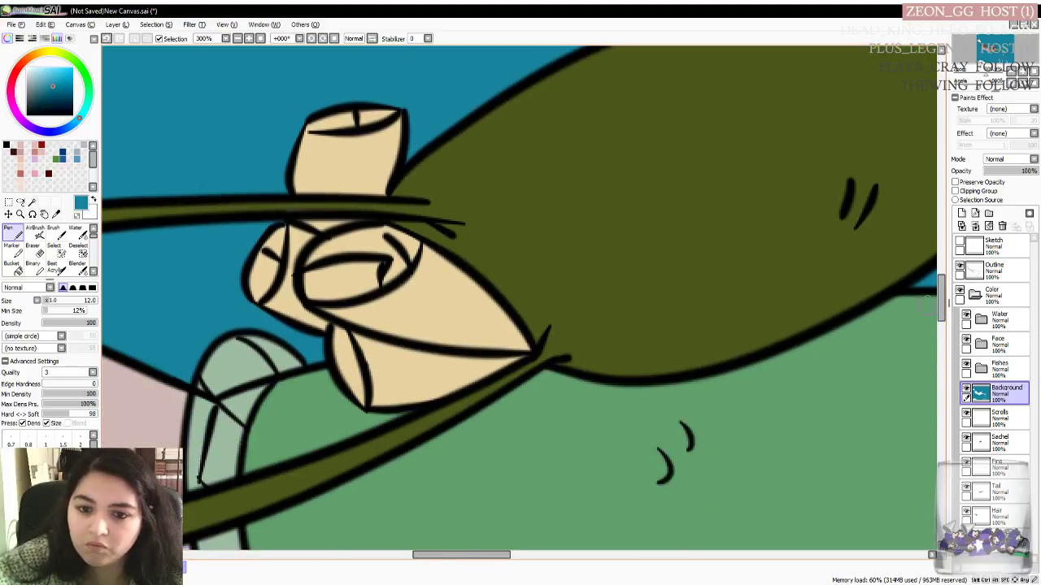
left_click_drag(461, 554, 391, 555)
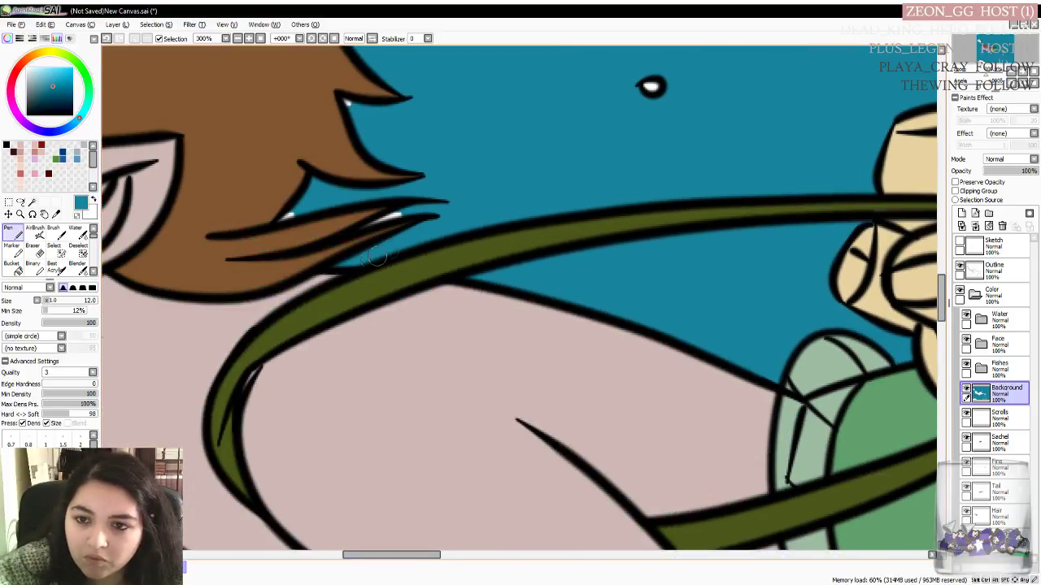
left_click_drag(410, 213, 358, 229)
left_click_drag(303, 208, 287, 215)
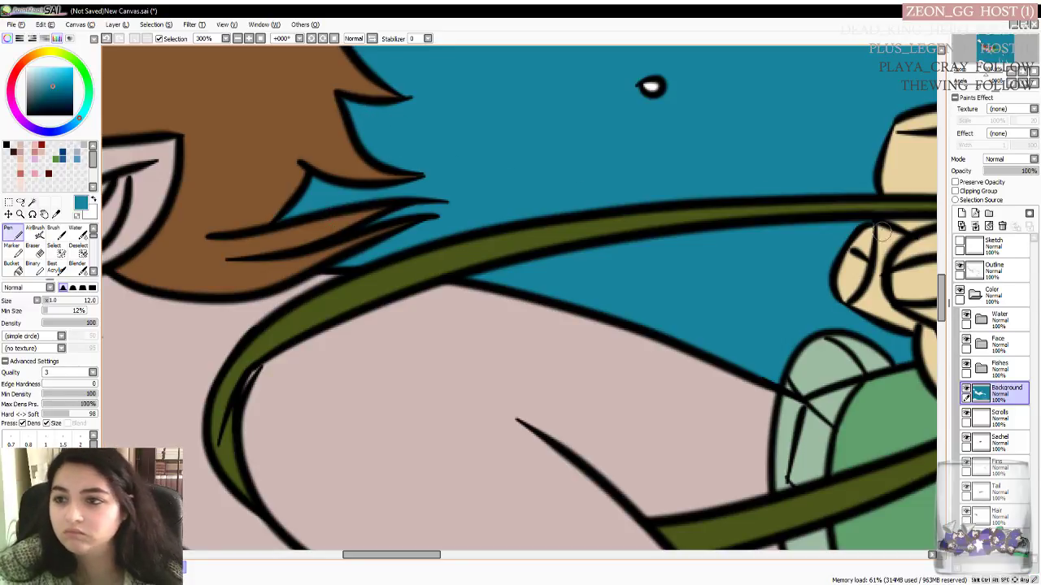
left_click_drag(653, 87, 649, 88)
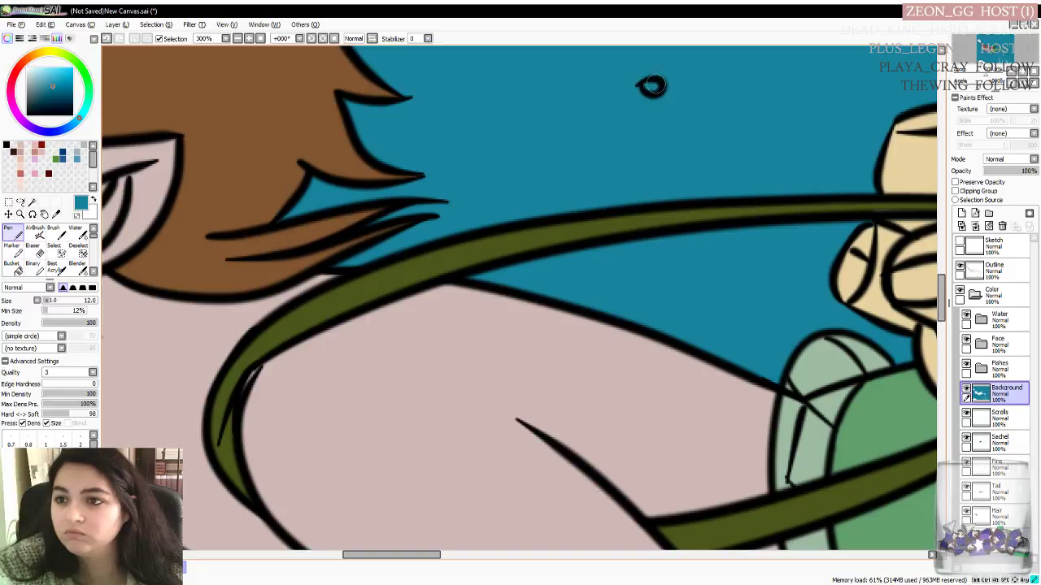
left_click_drag(943, 294, 943, 261)
mouse_move(342, 219)
left_mouse_down()
mouse_move(314, 229)
mouse_move(330, 232)
mouse_move(305, 225)
mouse_move(333, 235)
left_mouse_up()
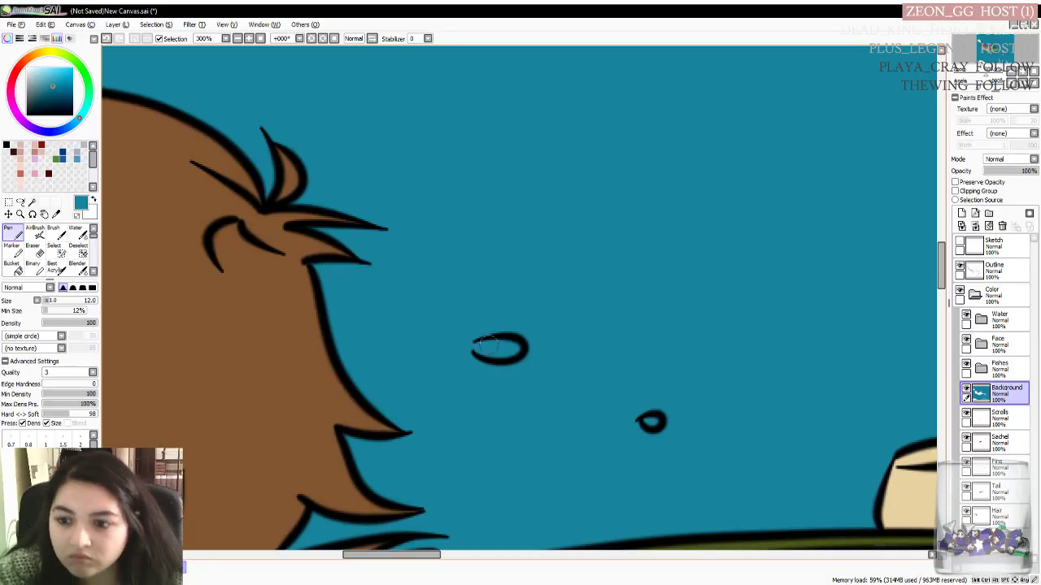
Fill the remaining white bubbles around the kelp and above the rock with the teal water color
scroll(509, 287, "down", 2)
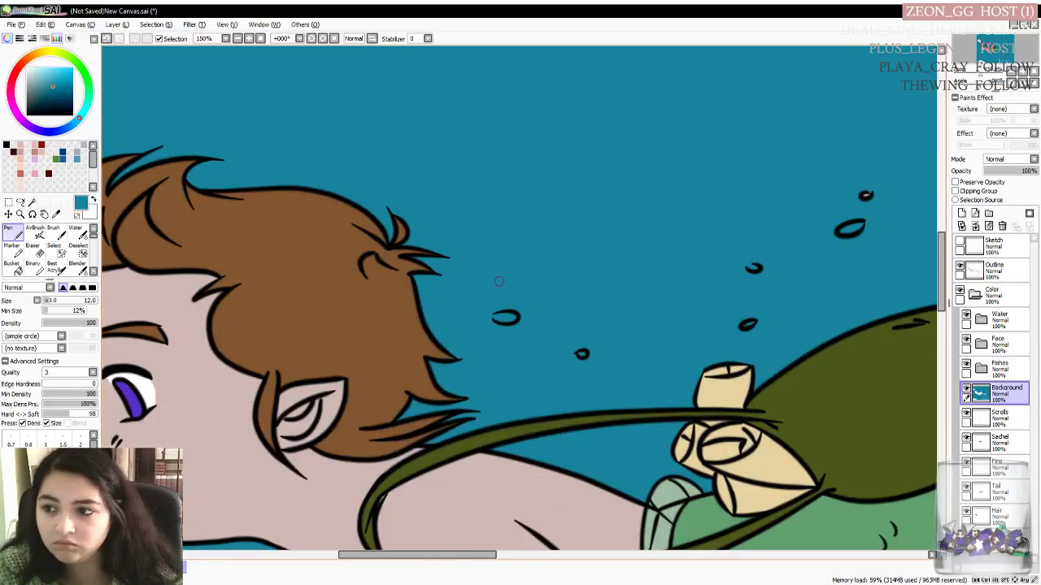
scroll(498, 281, "down", 1)
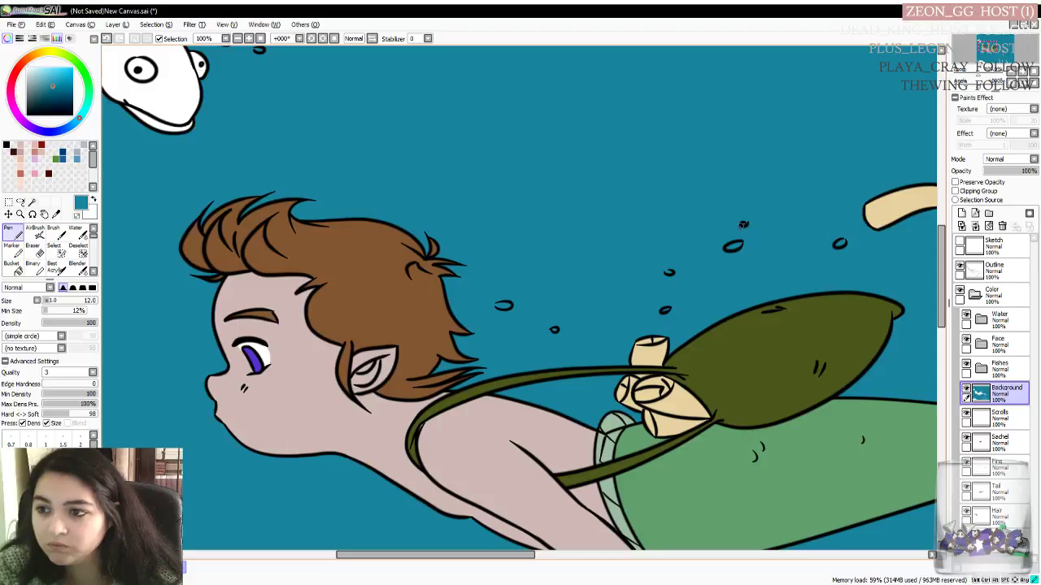
left_click_drag(455, 553, 592, 553)
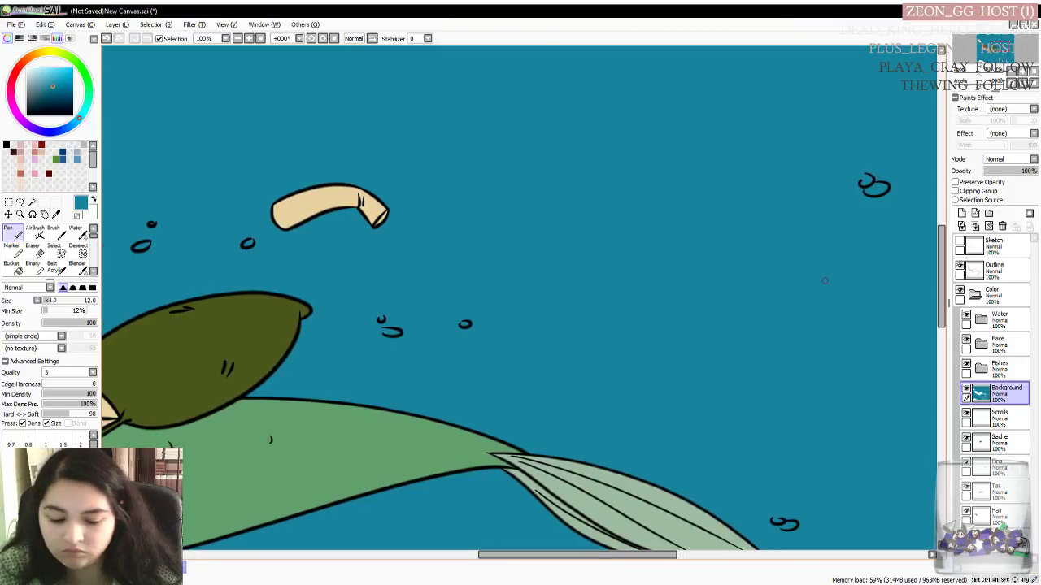
scroll(824, 281, "down", 2)
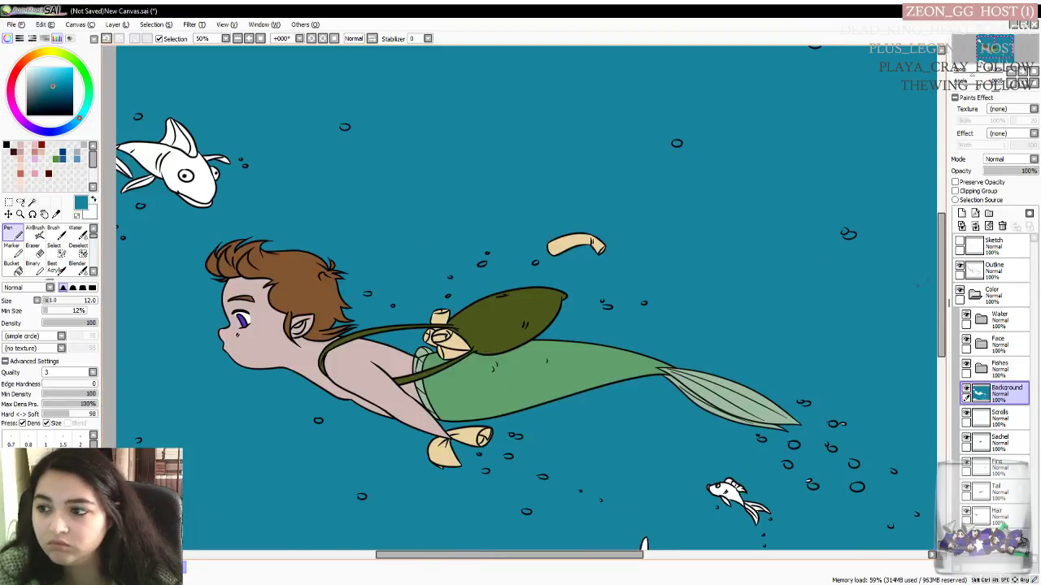
left_click_drag(942, 285, 942, 236)
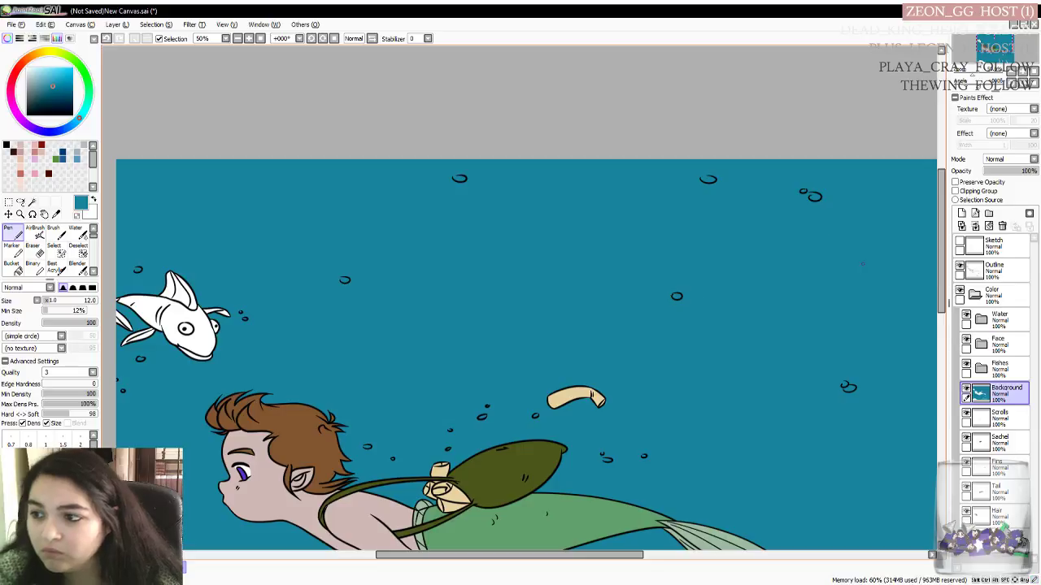
left_click_drag(615, 560, 644, 561)
left_click_drag(940, 238, 941, 351)
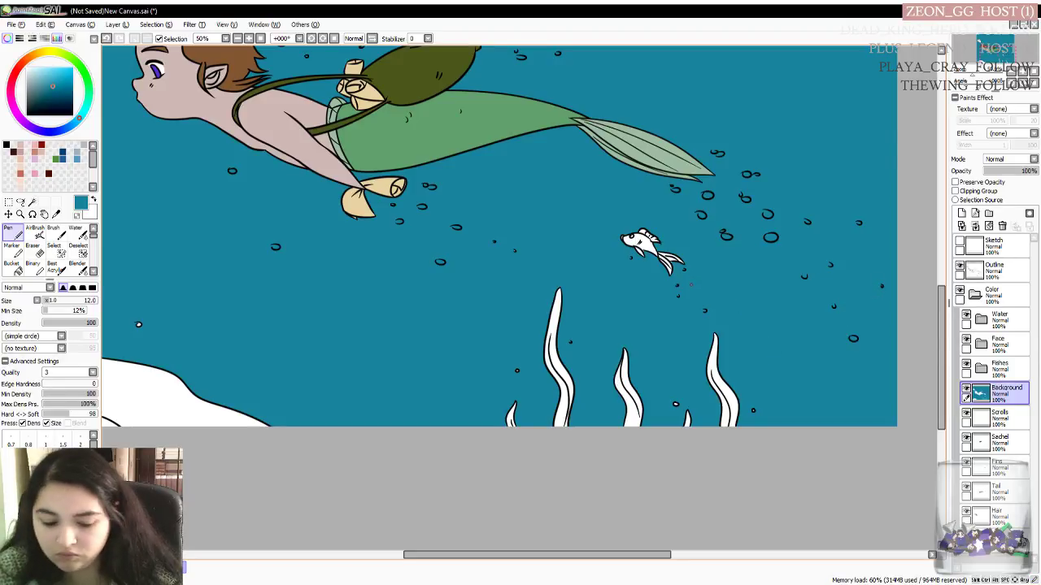
scroll(687, 295, "up", 3)
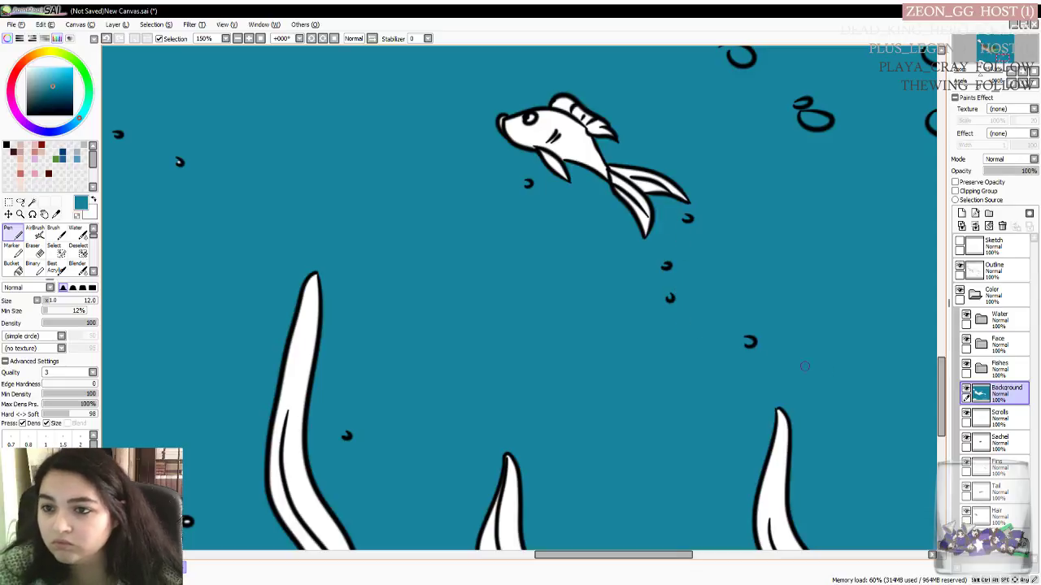
left_click_drag(941, 390, 941, 413)
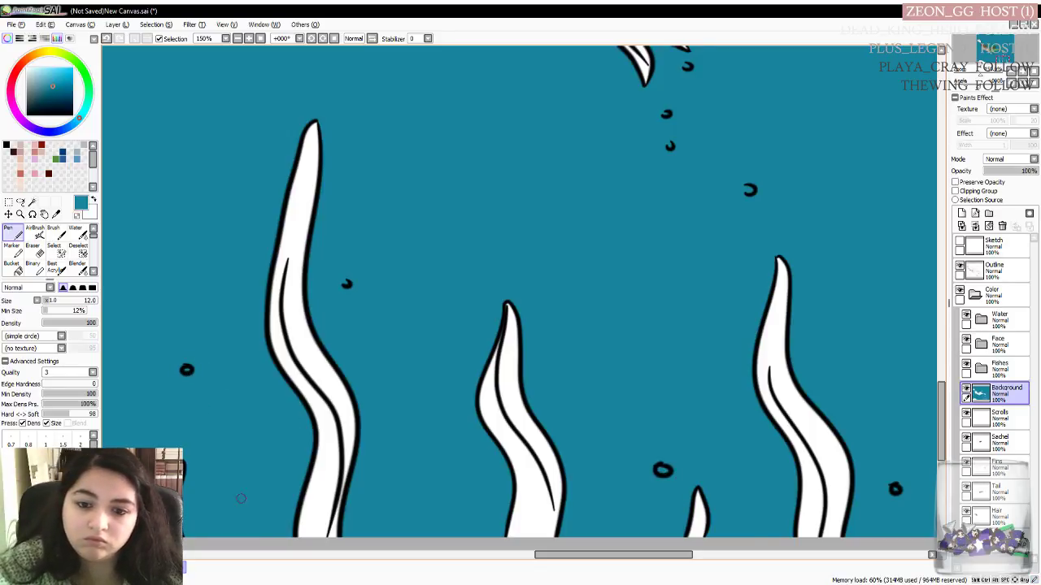
left_click_drag(562, 554, 267, 556)
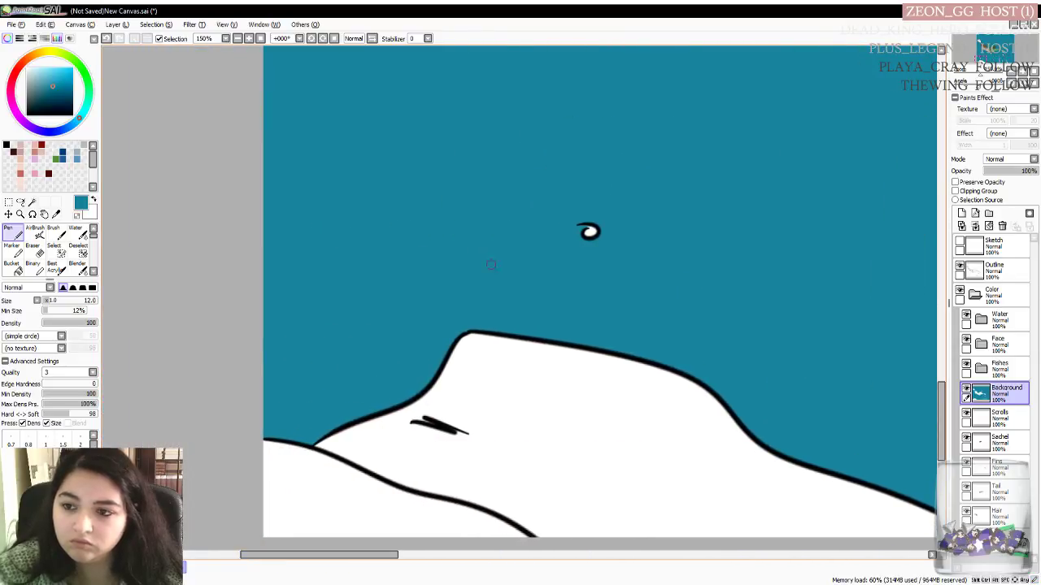
key("ctrl+z")
key("ctrl+z")
key("ctrl+z")
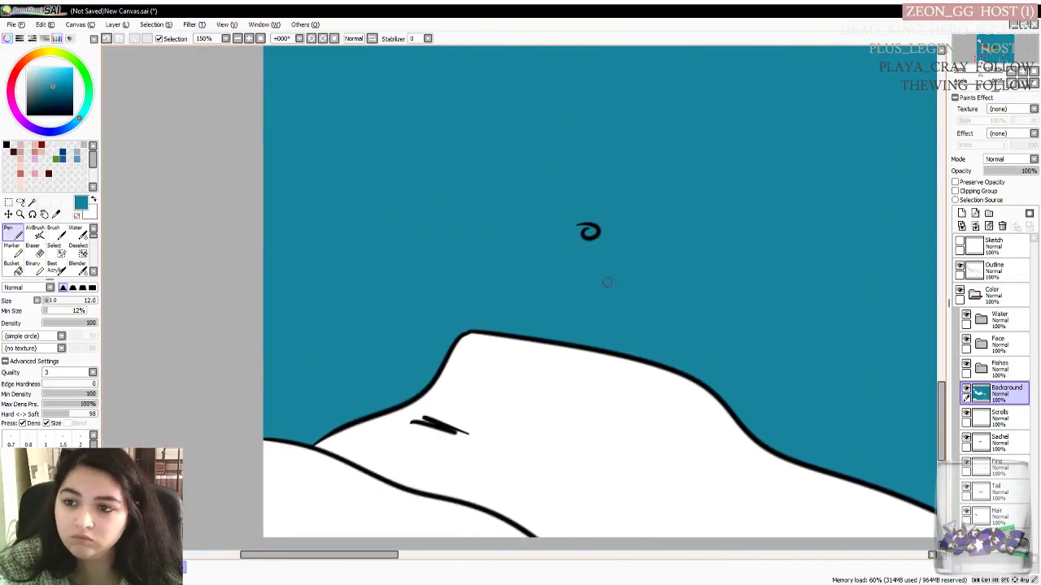
Examine the whole picture, from the rock and kelp to the merboy and fish, for remaining gaps in the water fill
scroll(622, 296, "down", 2)
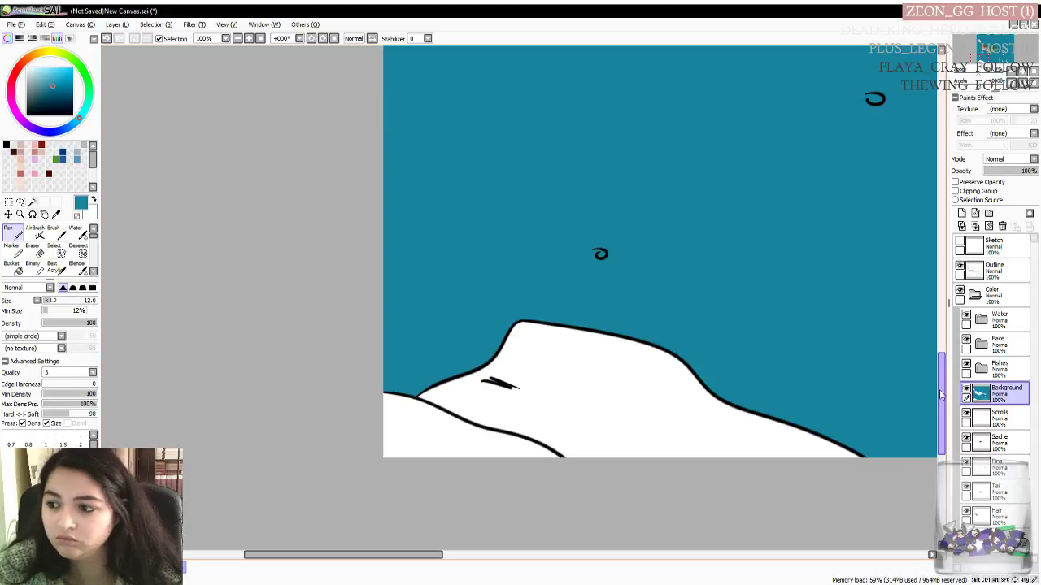
scroll(941, 394, "down", 1)
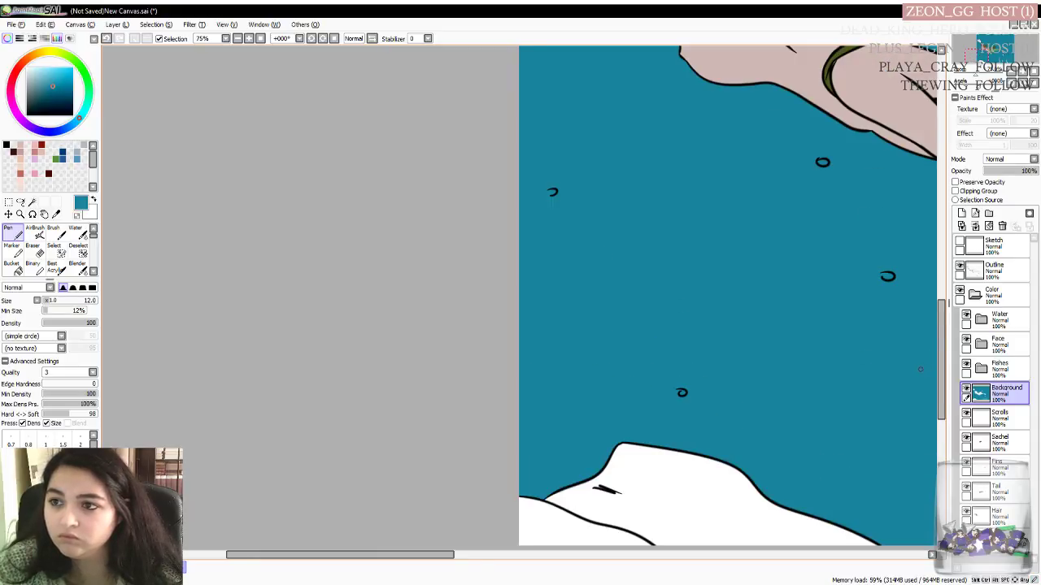
scroll(799, 413, "down", 1)
left_click_drag(460, 559, 600, 553)
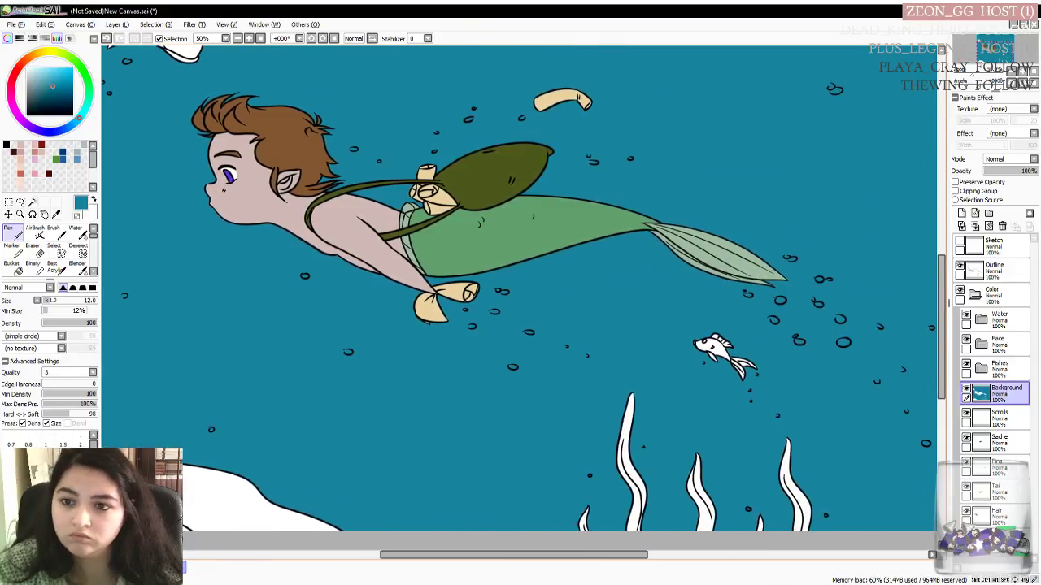
scroll(525, 289, "down", 1)
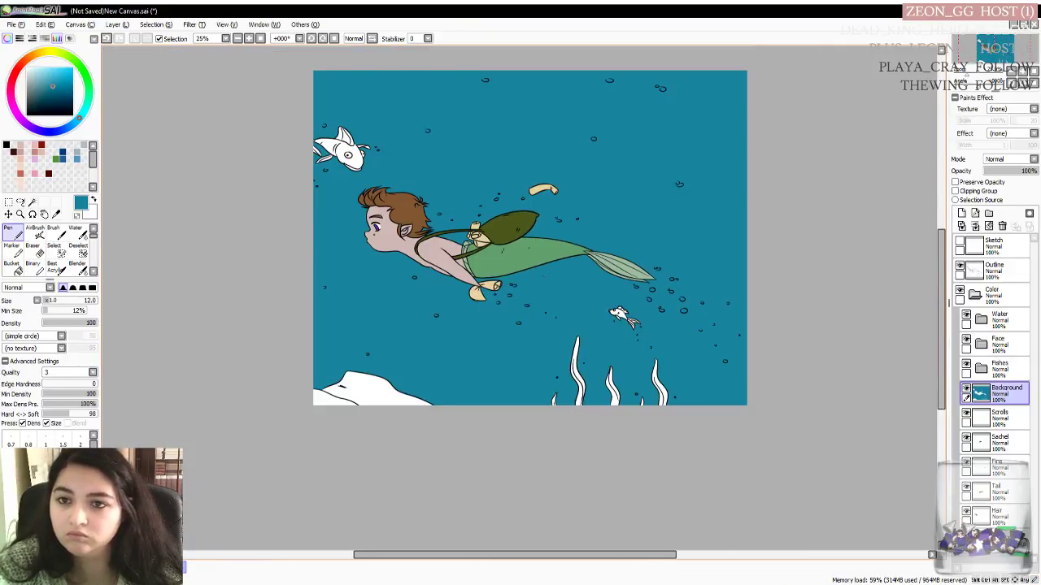
left_click_drag(942, 301, 941, 279)
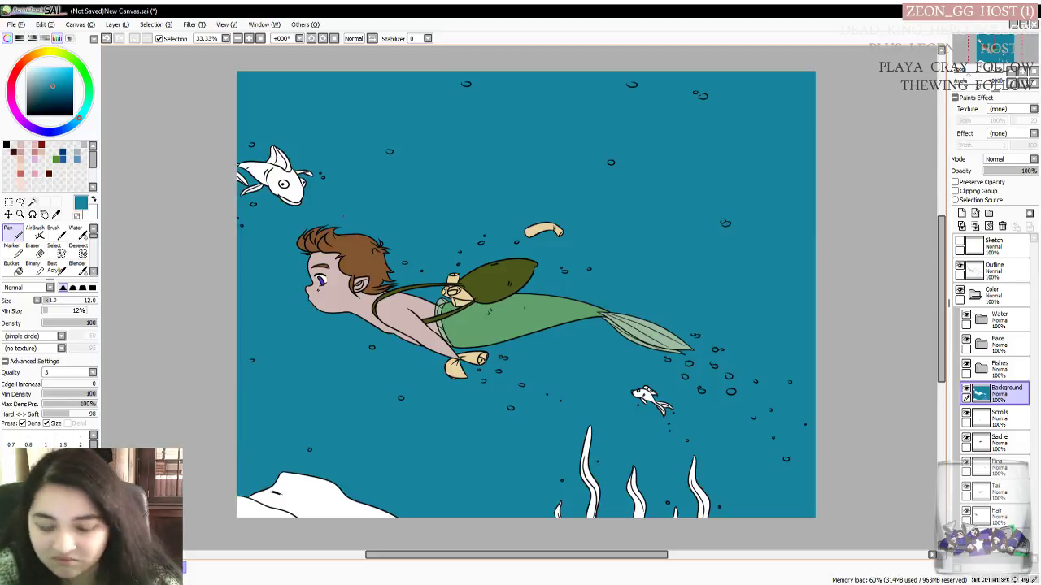
scroll(344, 215, "up", 3)
scroll(344, 214, "down", 2)
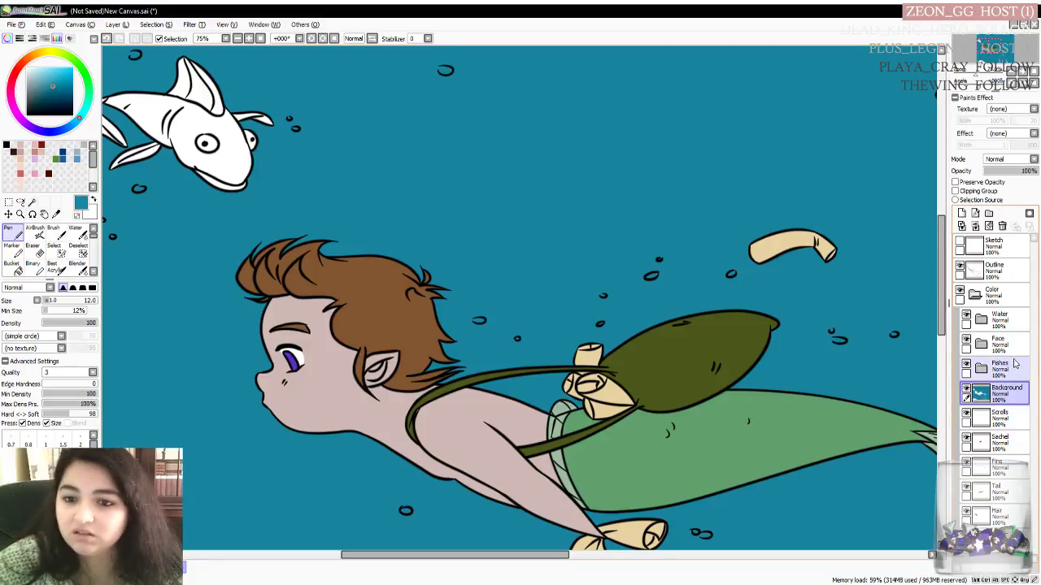
scroll(606, 281, "down", 1)
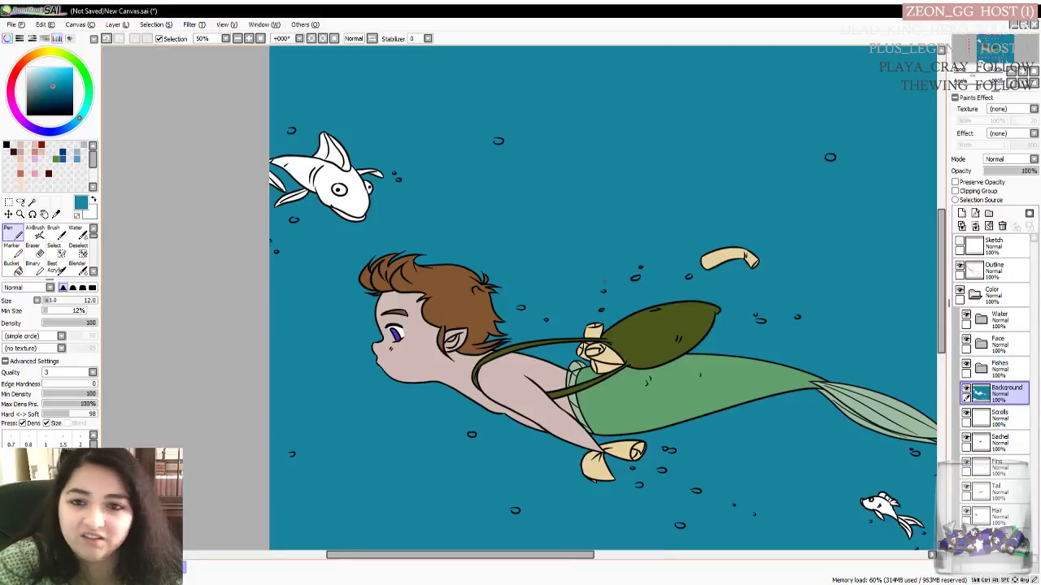
left_click_drag(370, 560, 415, 559)
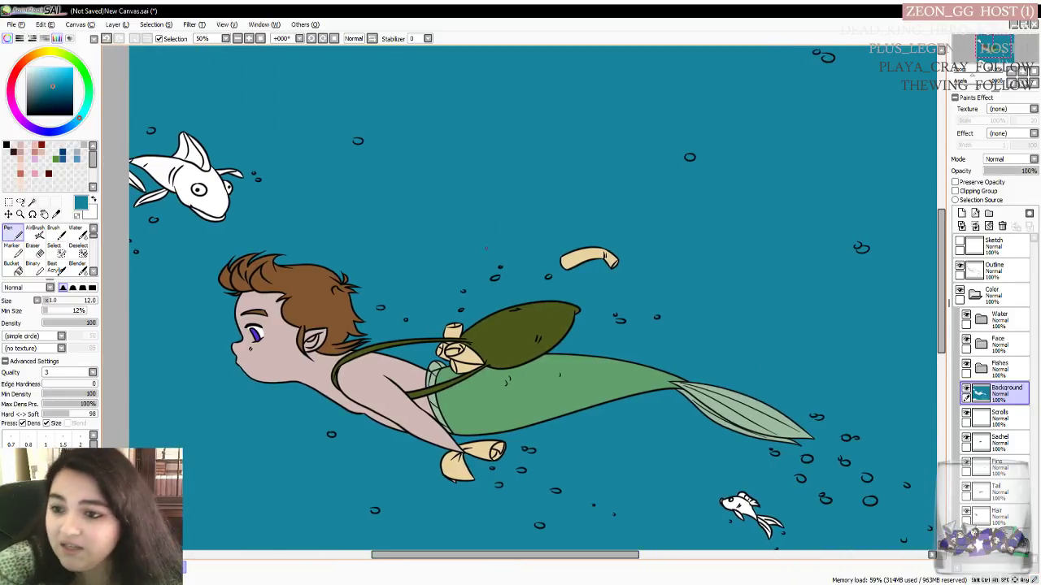
scroll(488, 239, "down", 1)
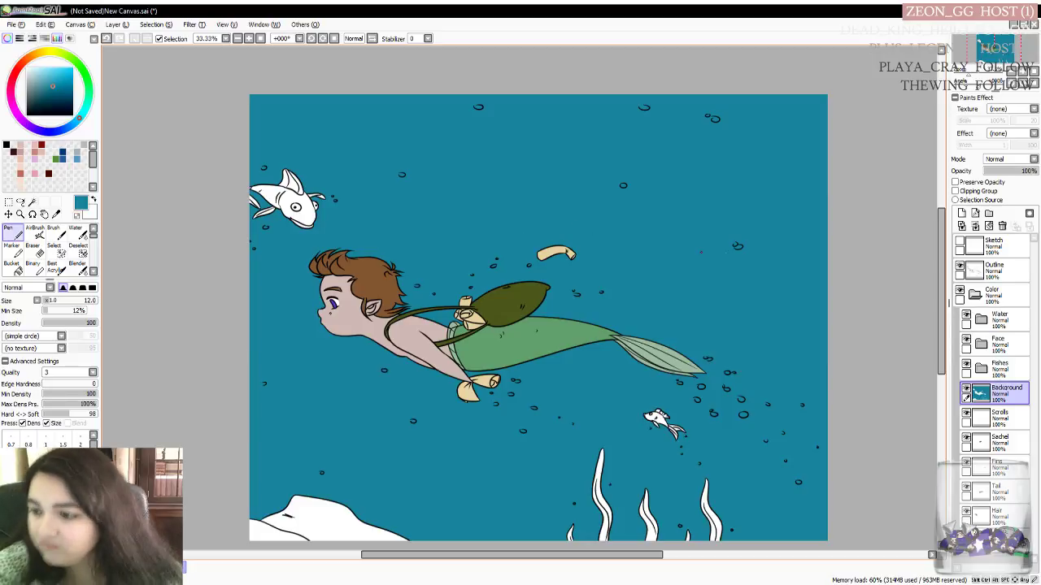
Expand the Water folder and make its Kelp layer active
left_click(981, 322)
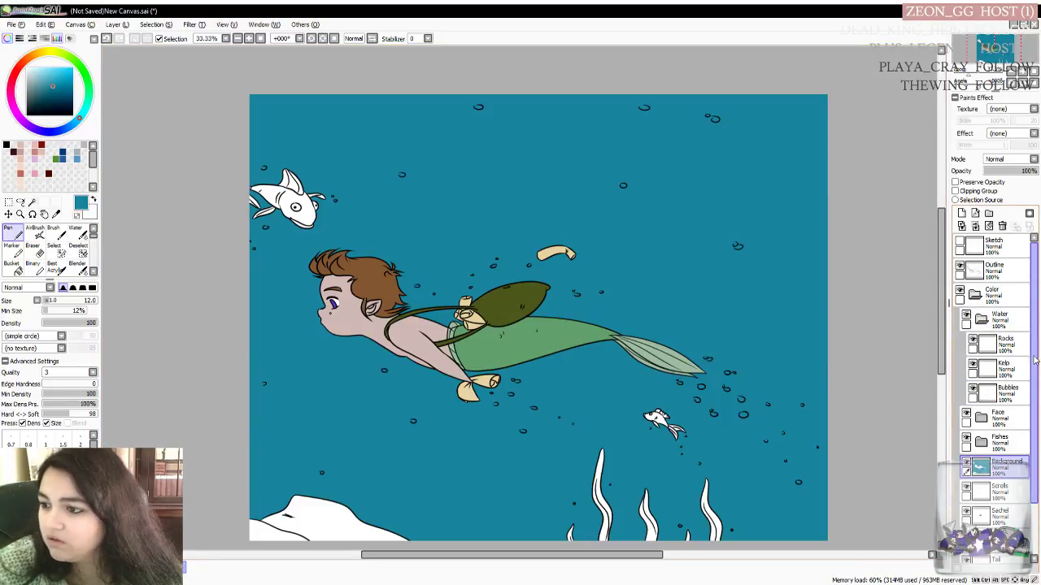
left_click(998, 368)
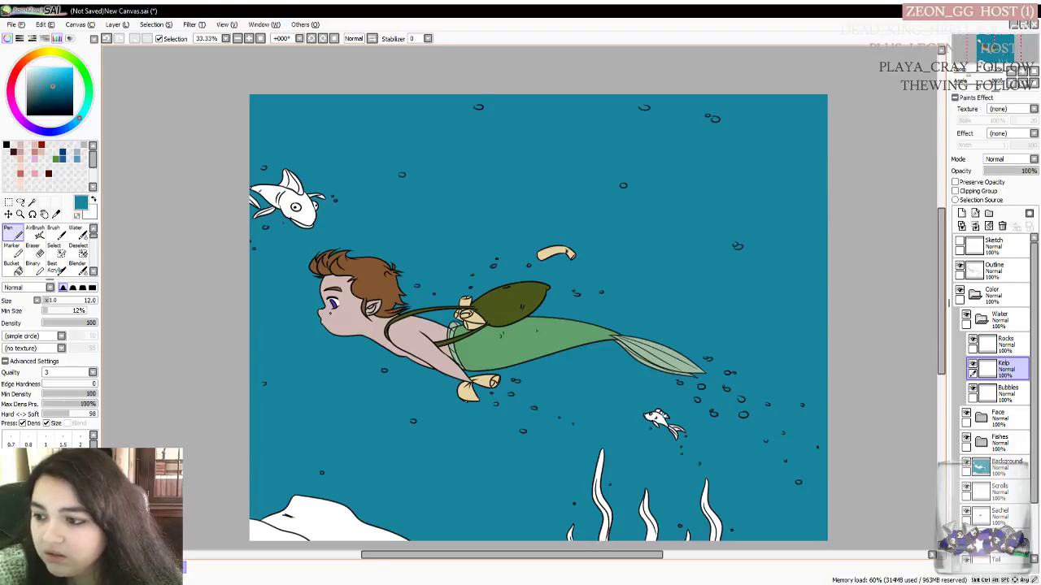
Select the interiors of all the kelp strands with the Magic Wand, working from the Outline layer
left_click(994, 270)
left_click(32, 202)
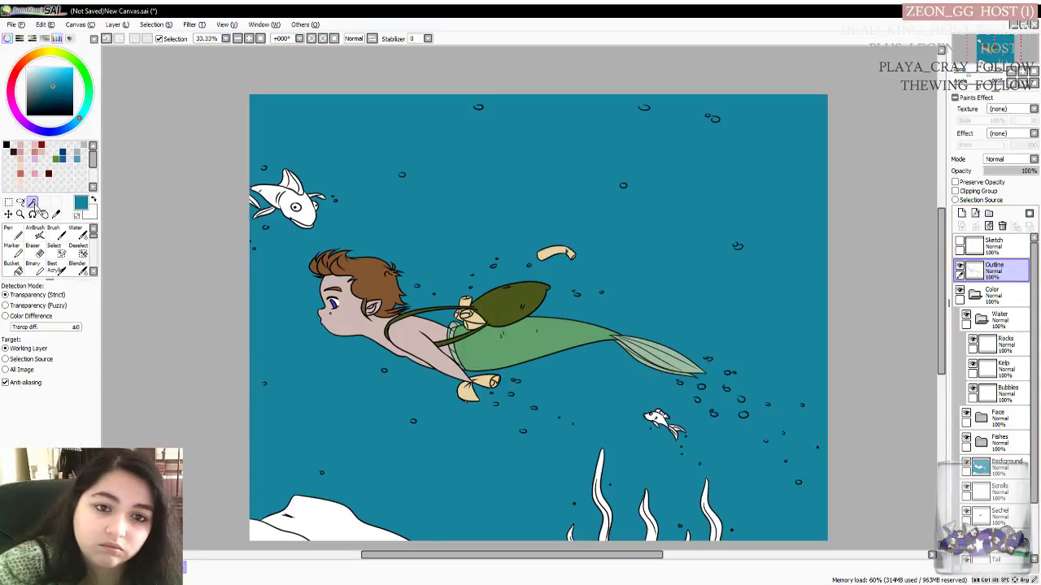
left_click(719, 527)
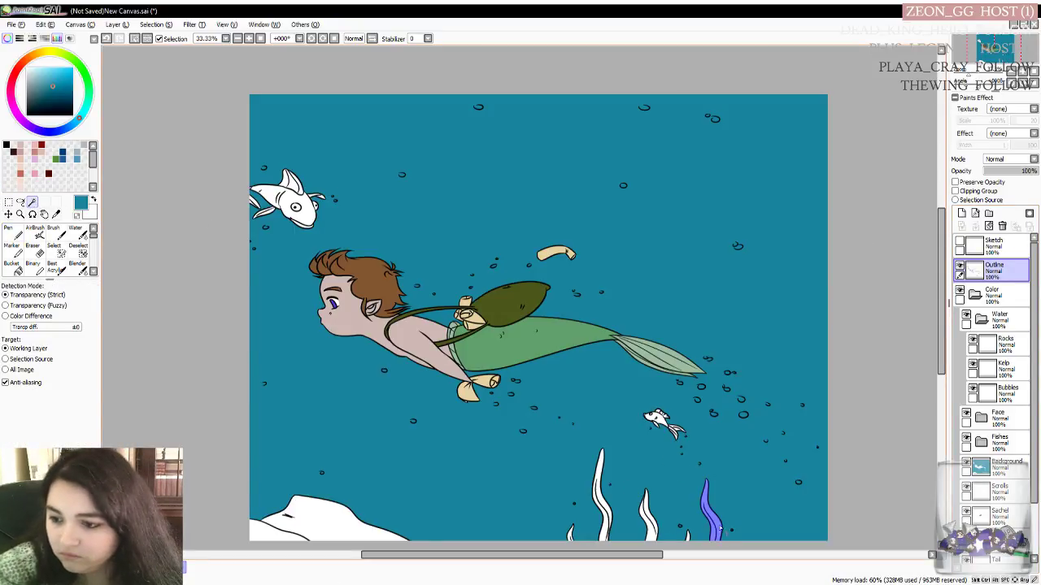
left_click(688, 538)
left_click(652, 538)
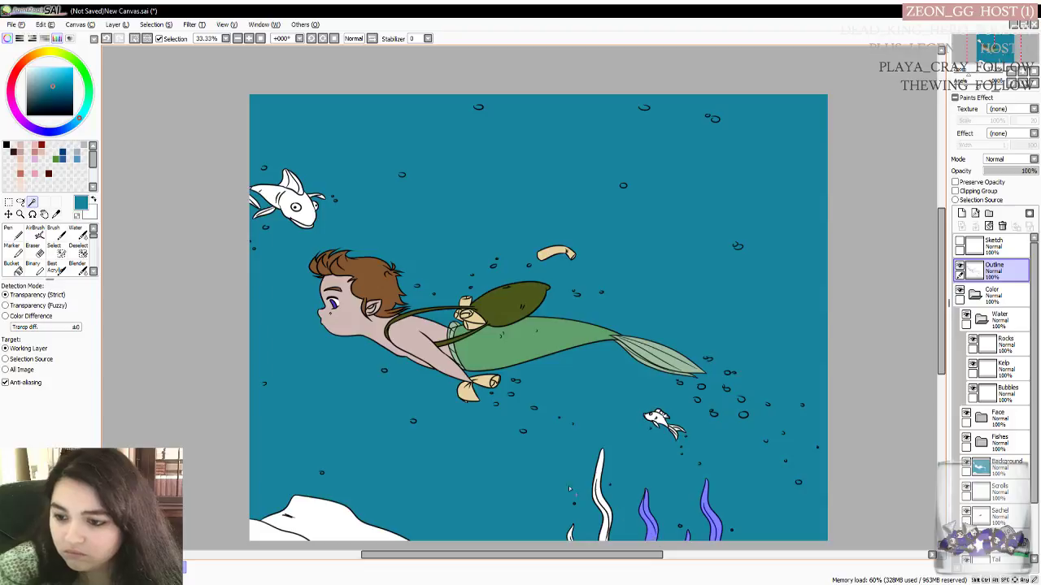
left_click(600, 478)
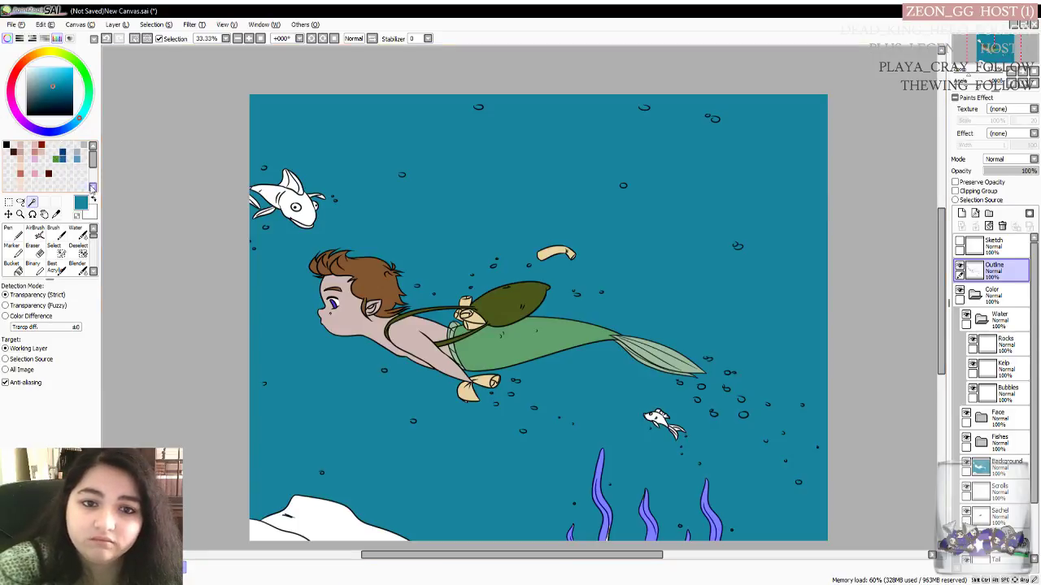
Sample the satchel's color, shift it to a dark green, and fill the selected kelp on the Kelp layer
left_click(55, 213)
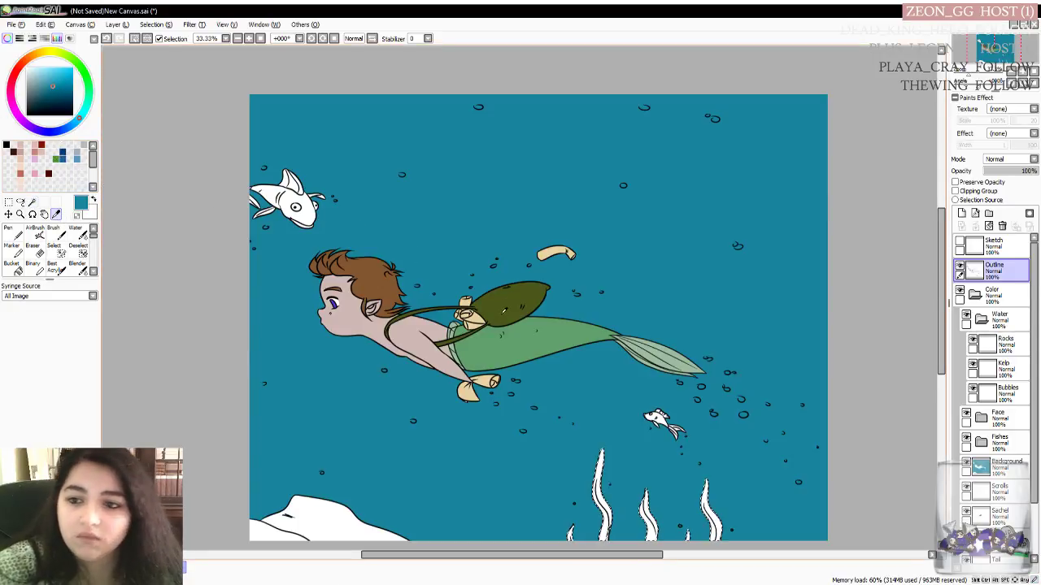
left_click(505, 311)
left_click_drag(38, 98, 50, 98)
left_click_drag(62, 53, 71, 58)
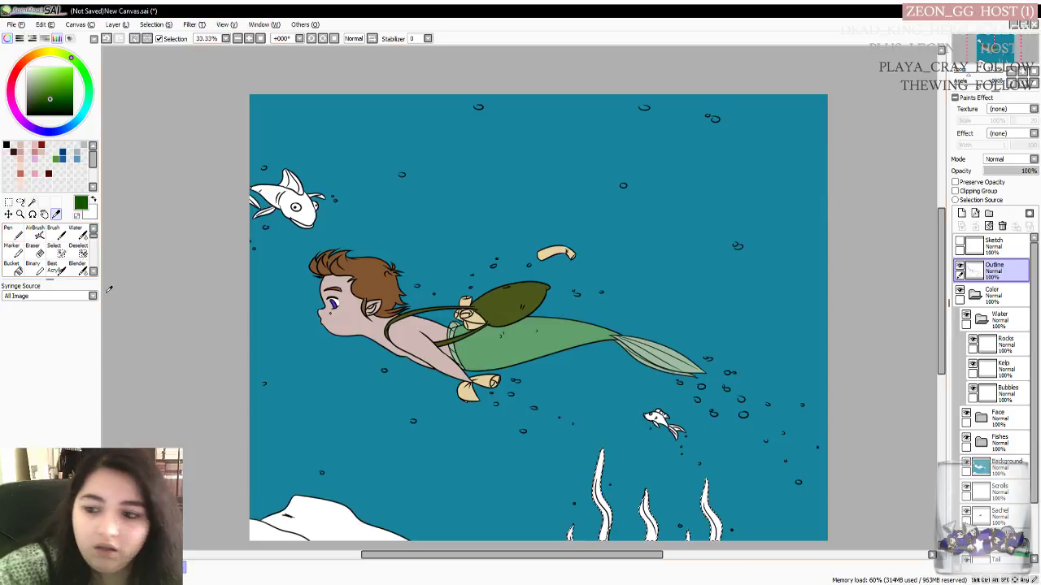
left_click(16, 235)
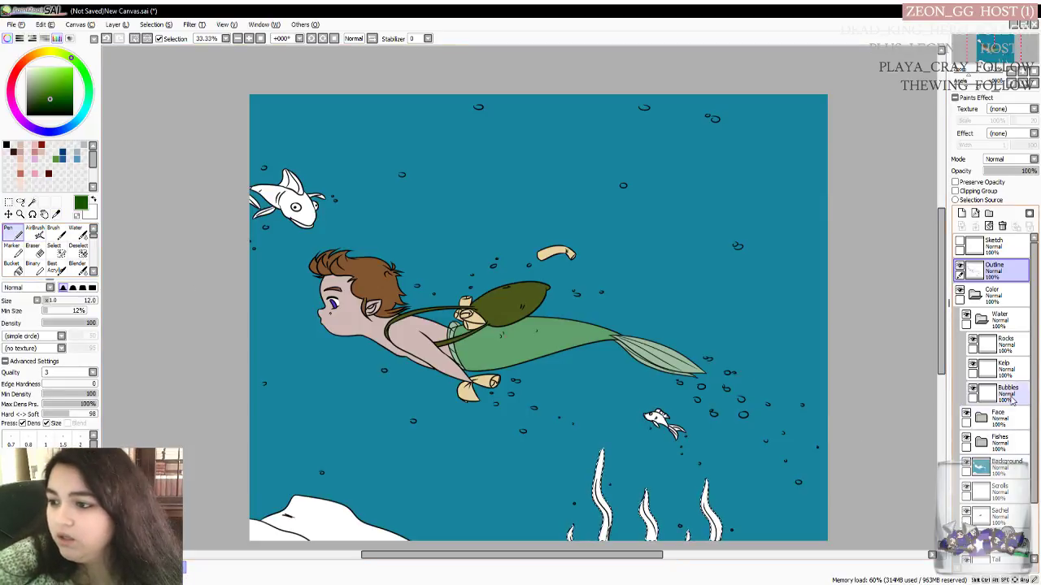
left_click(1005, 369)
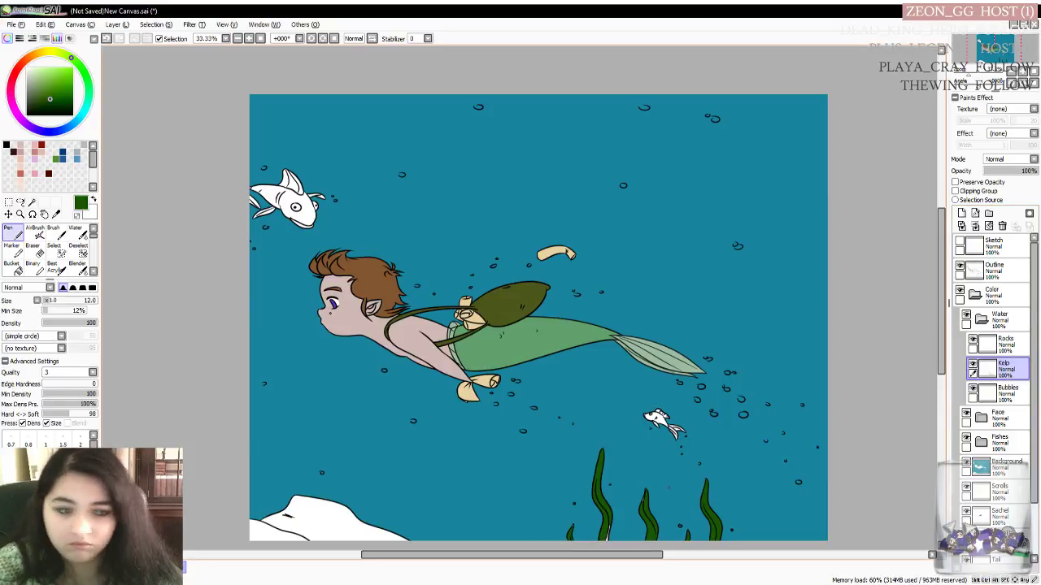
Paint over the remaining white gaps inside the kelp strands with the dark green Pen
scroll(671, 501, "up", 4)
scroll(573, 314, "down", 5)
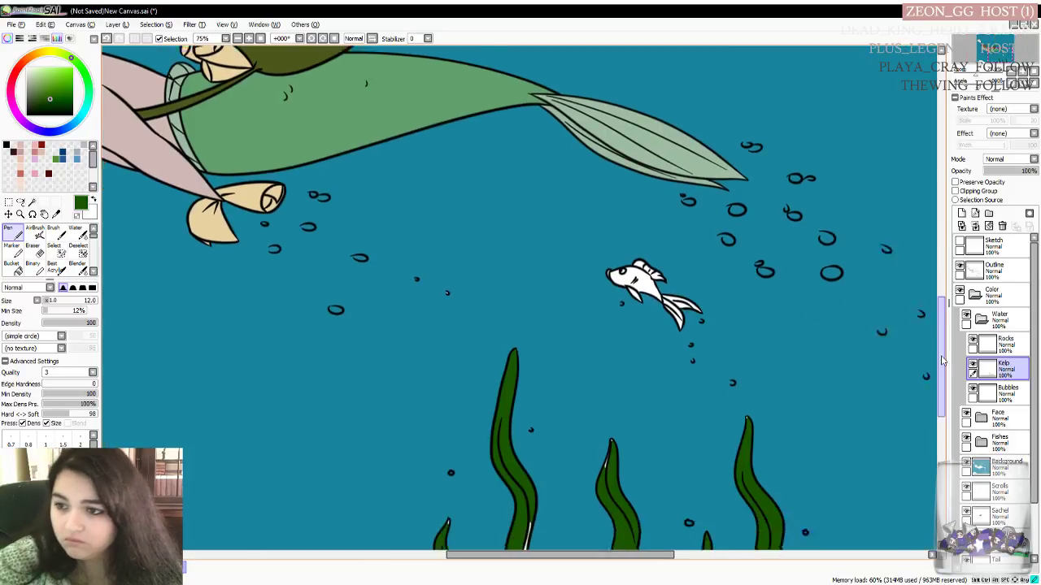
scroll(461, 364, "up", 3)
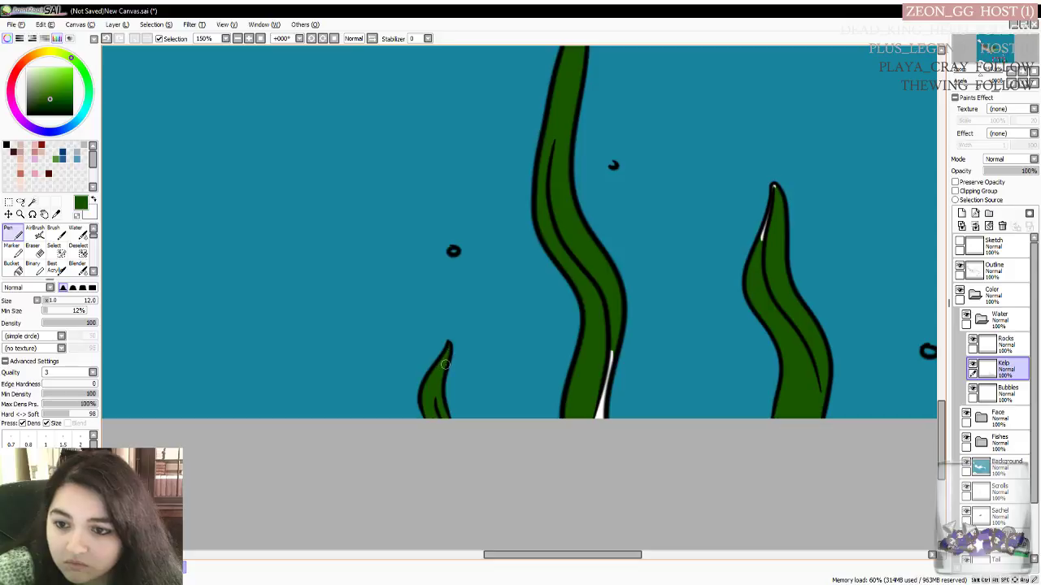
left_click_drag(612, 345, 600, 421)
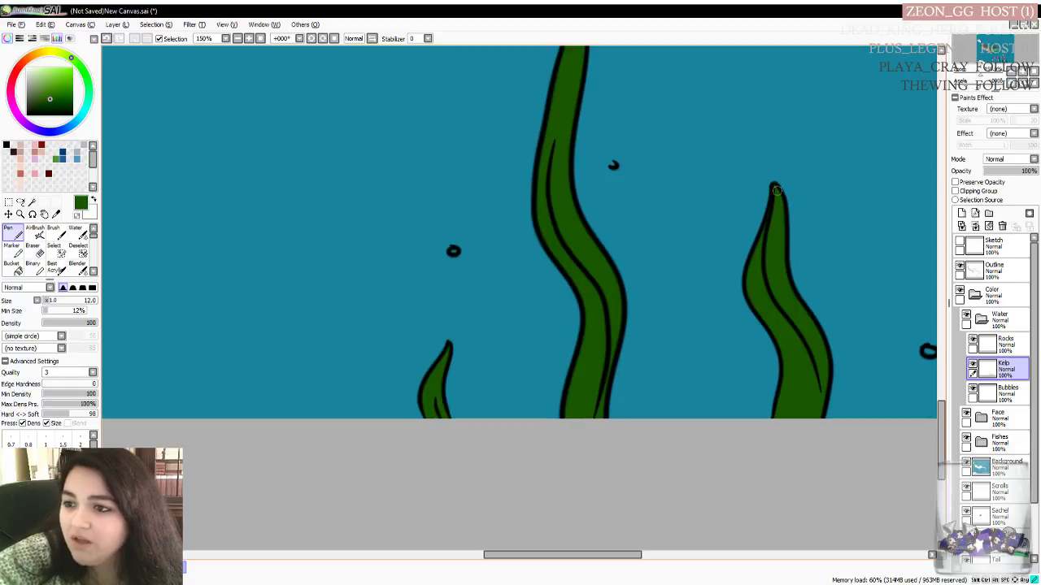
left_click_drag(943, 444, 943, 419)
left_click_drag(584, 561, 651, 561)
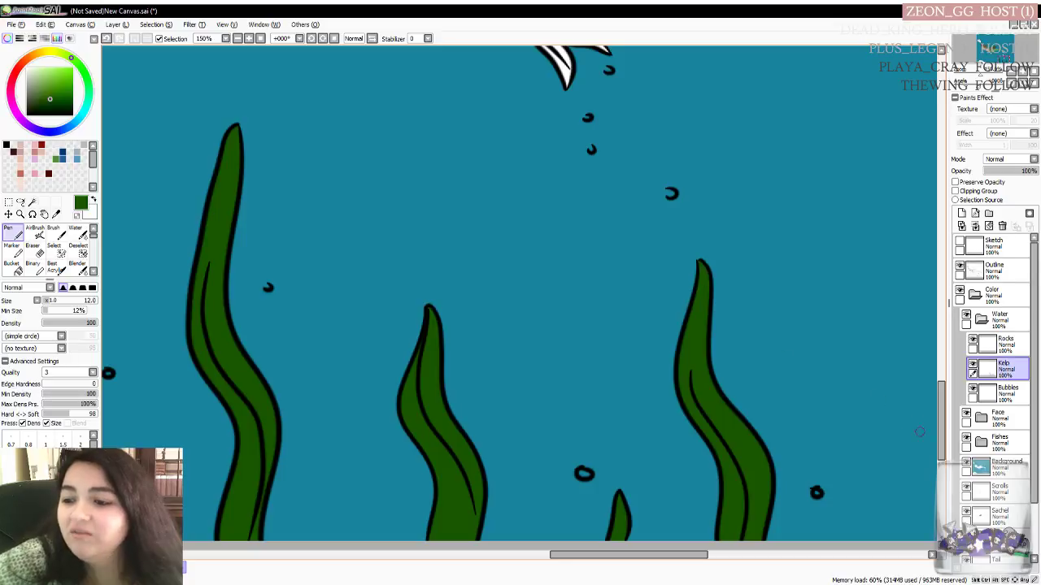
mouse_move(943, 407)
left_mouse_down()
mouse_move(943, 427)
mouse_move(944, 315)
mouse_move(944, 395)
mouse_move(929, 409)
left_mouse_up()
left_click_drag(555, 551, 497, 511)
scroll(523, 379, "down", 2)
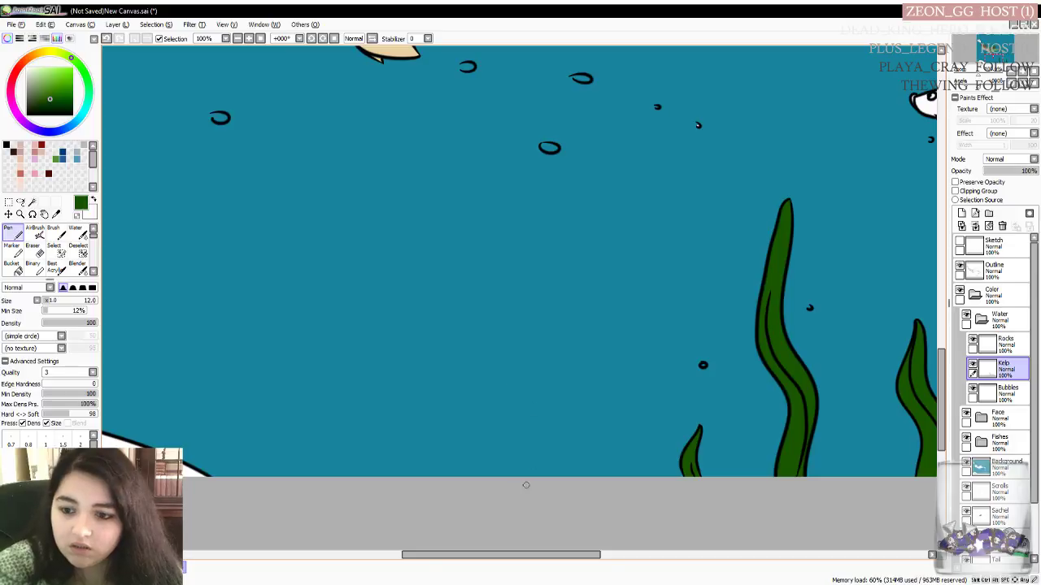
Make the Rocks layer active and choose a medium gray as the drawing color
left_click_drag(554, 556, 439, 558)
scroll(497, 480, "down", 1)
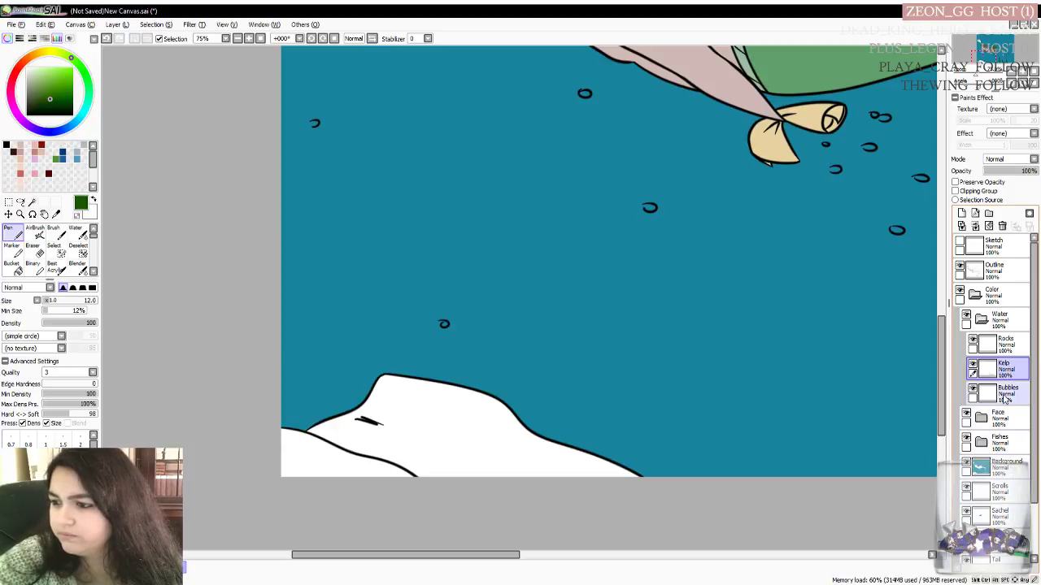
left_click(1012, 345)
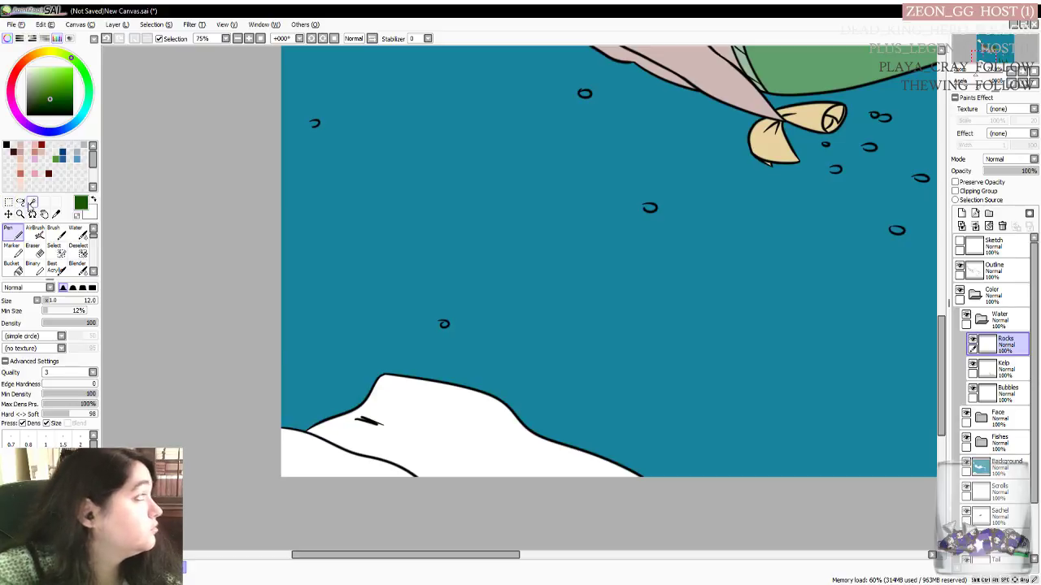
left_click(86, 144)
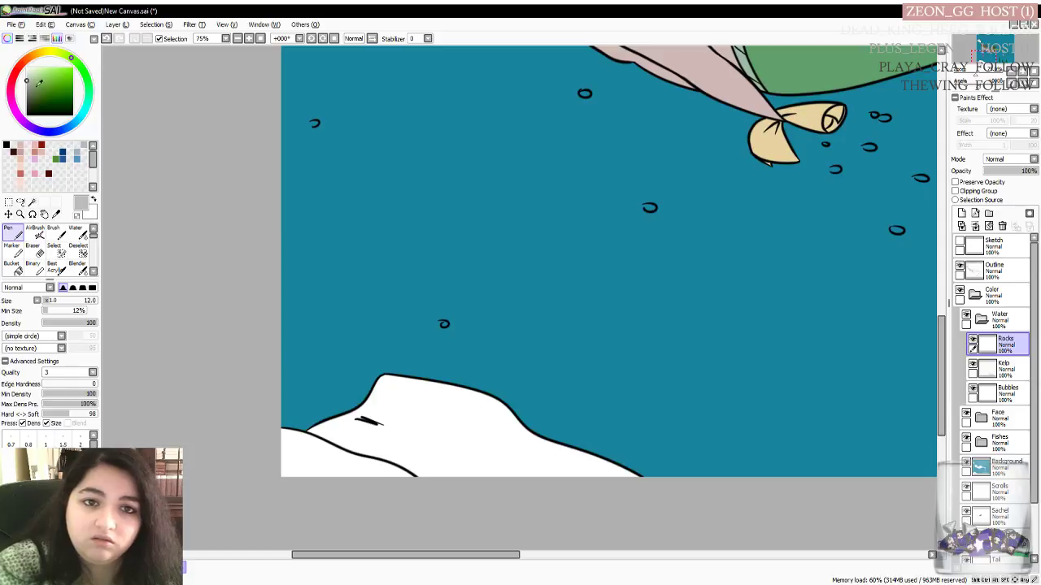
left_click_drag(29, 79, 28, 93)
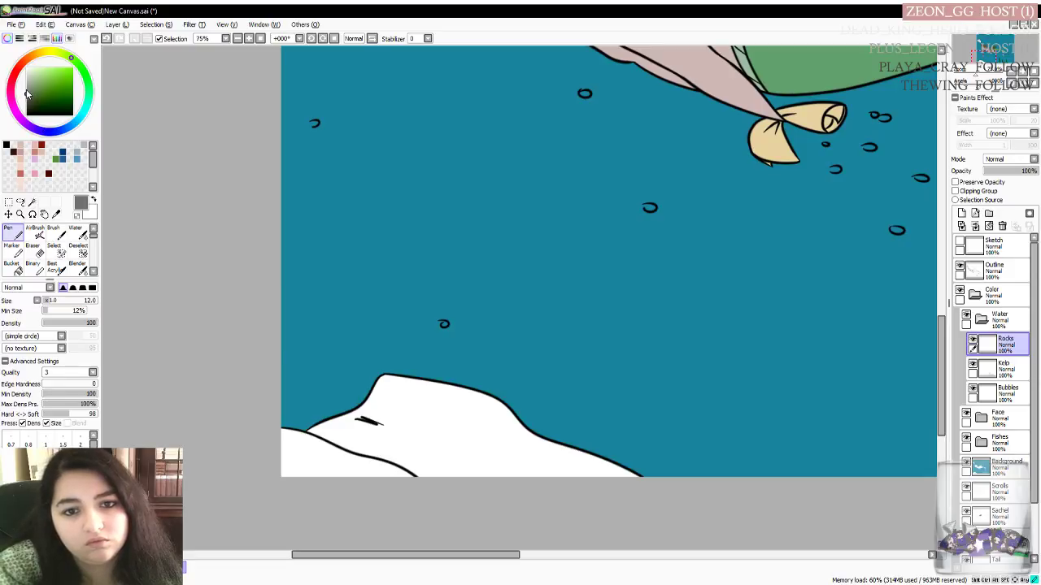
left_click(30, 86)
left_click(28, 89)
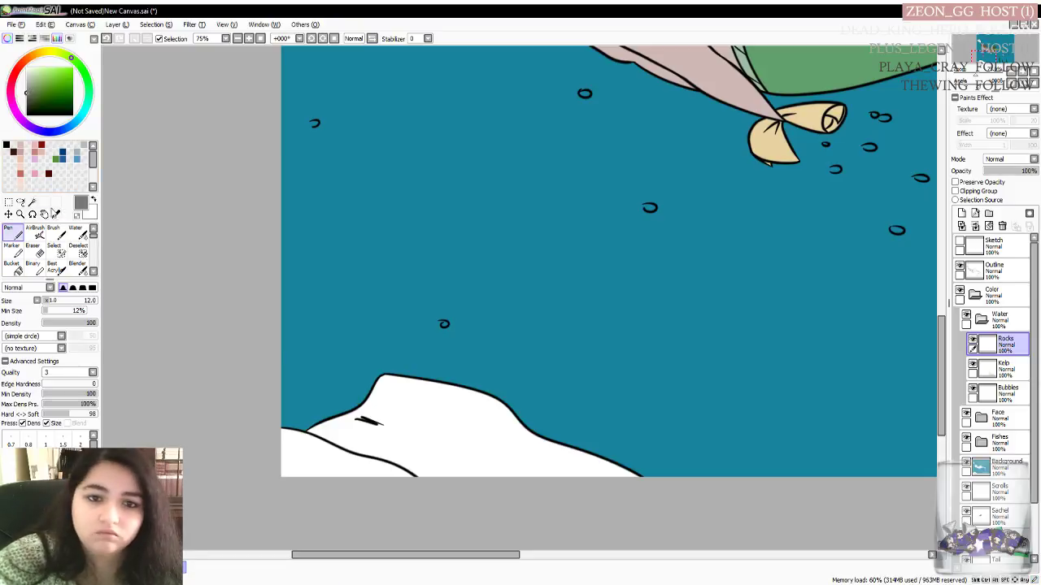
Select both rock shapes with the Magic Wand, working from the Outline layer
left_click(32, 202)
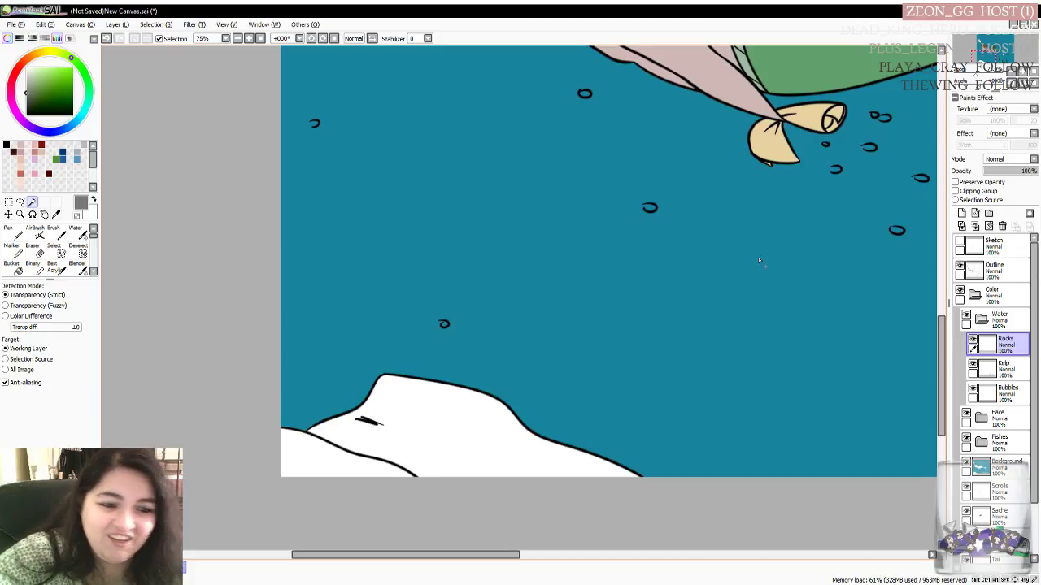
left_click(1014, 274)
left_click(426, 419)
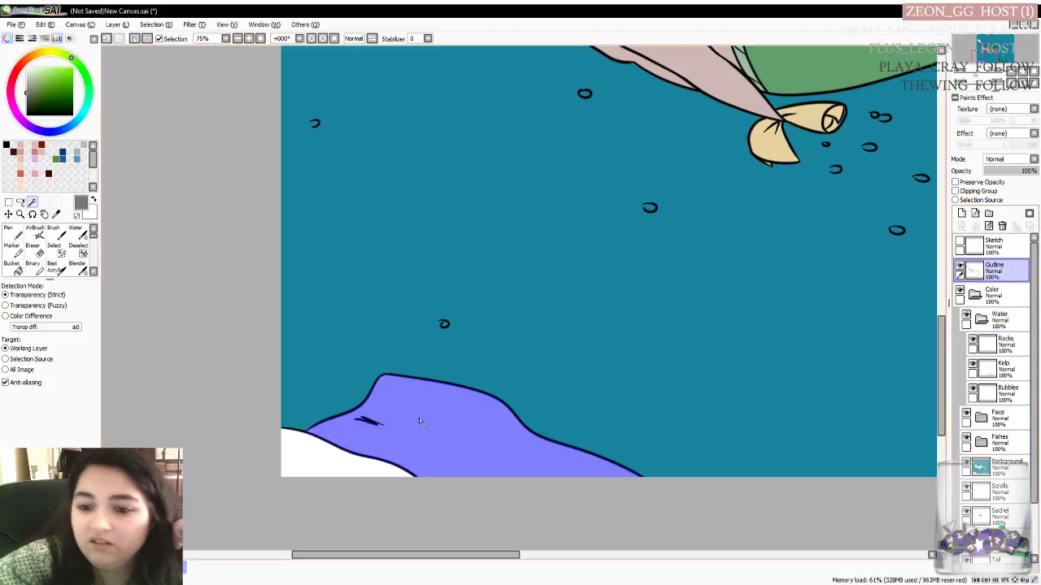
left_click(313, 454)
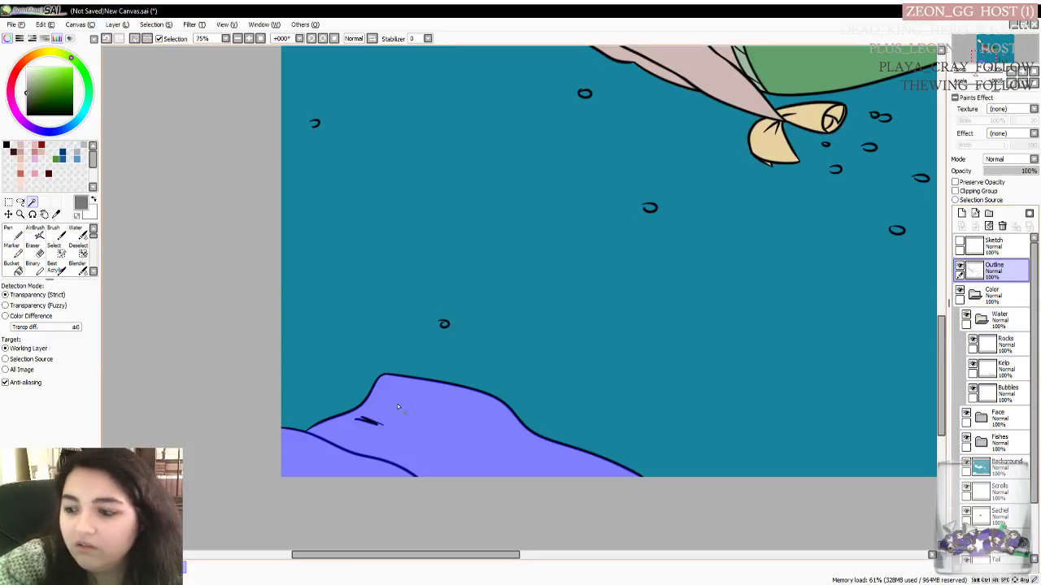
Fill the selected rocks with gray on the Rocks layer, clear the selection, and check the rock edges for gaps
left_click(1010, 350)
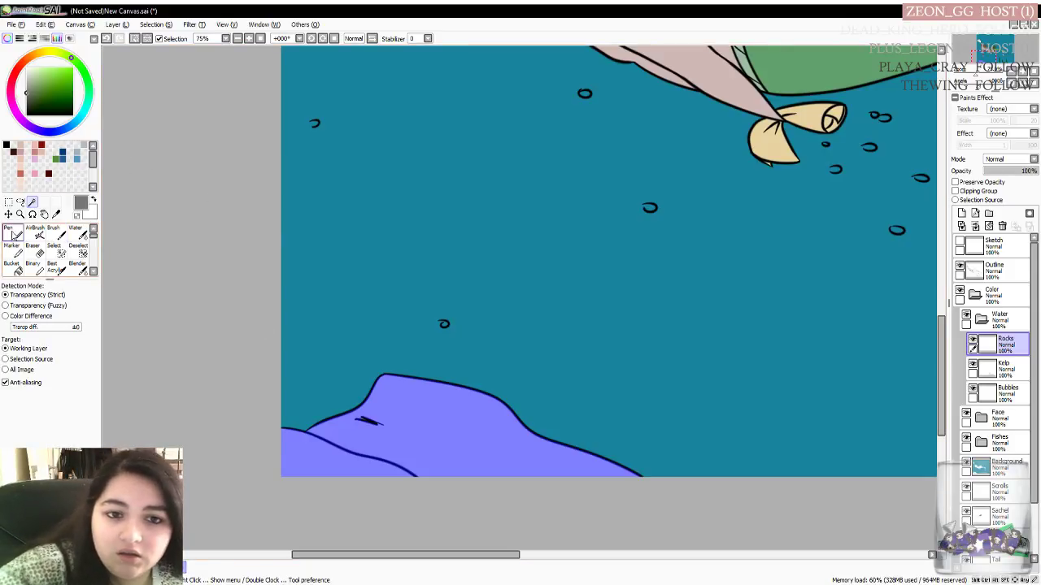
left_click(13, 235)
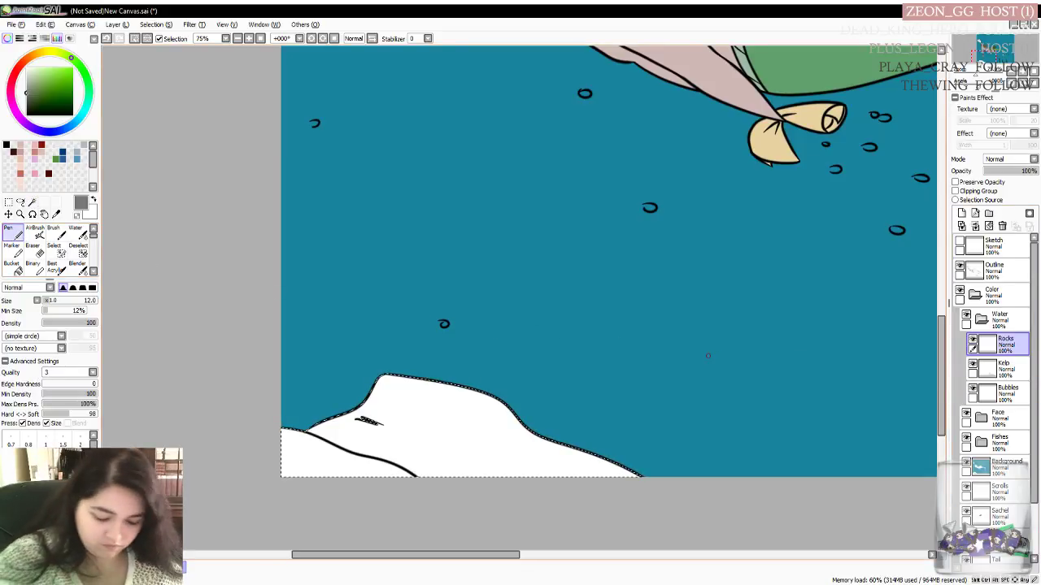
key("ctrl+f")
key("ctrl+d")
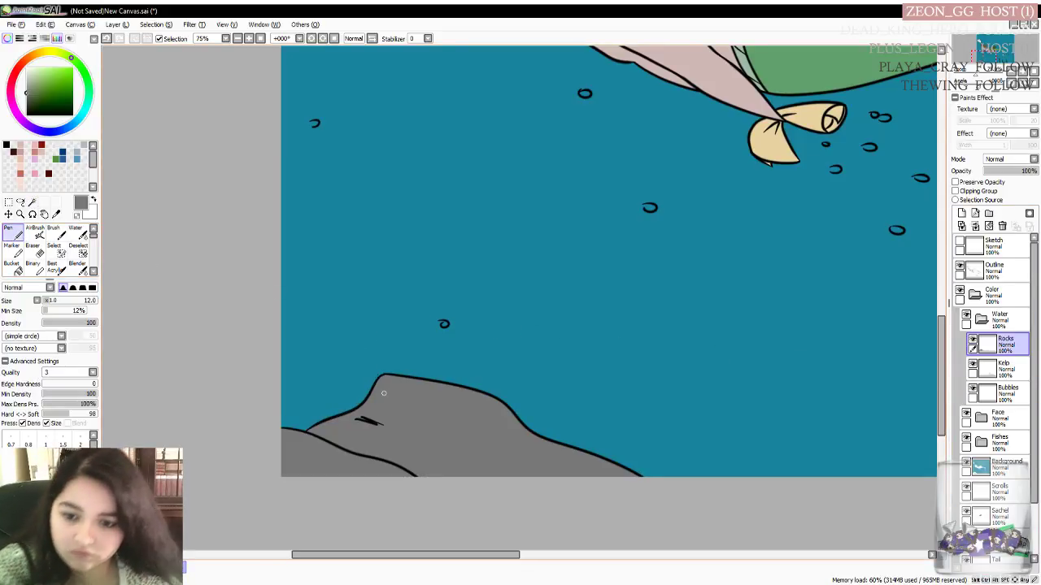
scroll(360, 417, "up", 3)
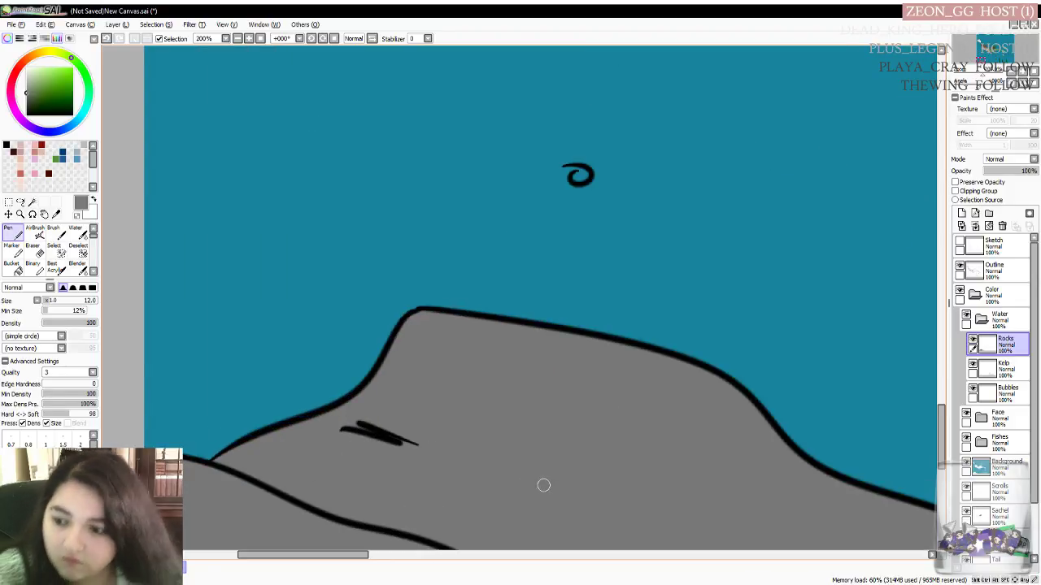
scroll(522, 469, "down", 1)
scroll(526, 473, "down", 2)
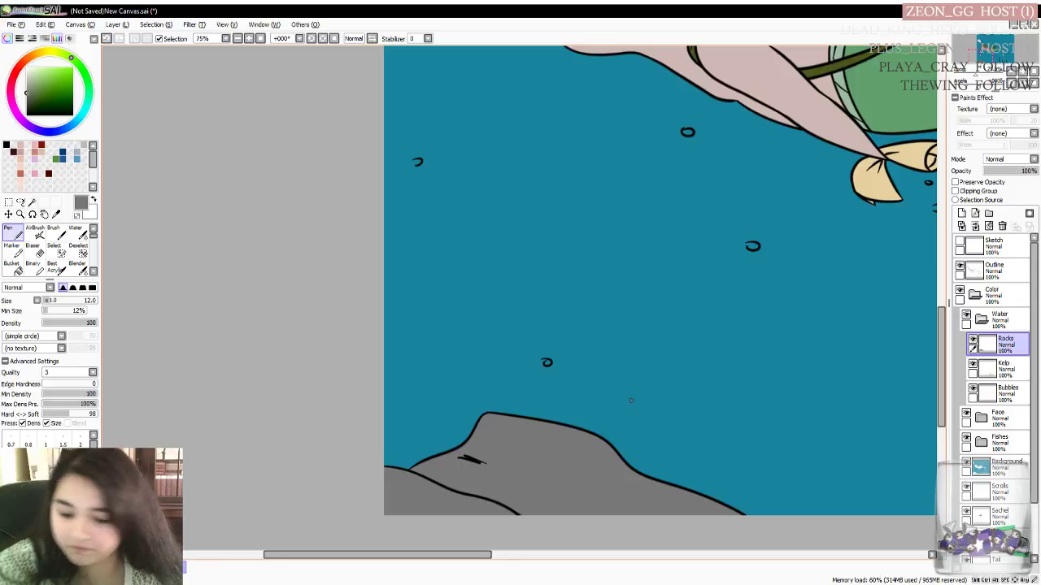
Collapse the Water layer folder and expand the Fishes folder
scroll(632, 399, "down", 2)
left_click_drag(414, 554, 521, 554)
left_click_drag(941, 318, 934, 295)
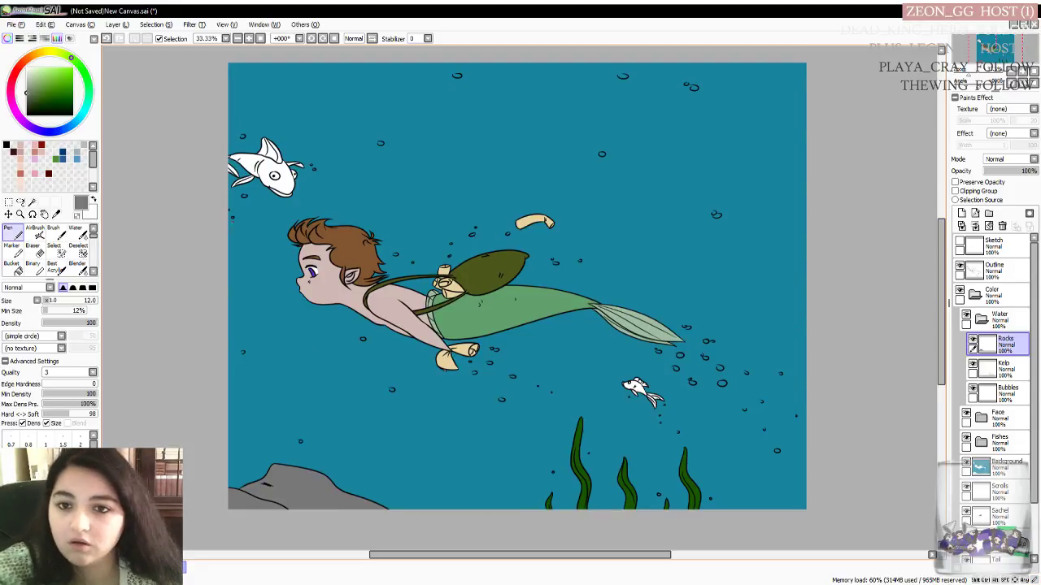
left_click(1002, 321)
left_click(981, 318)
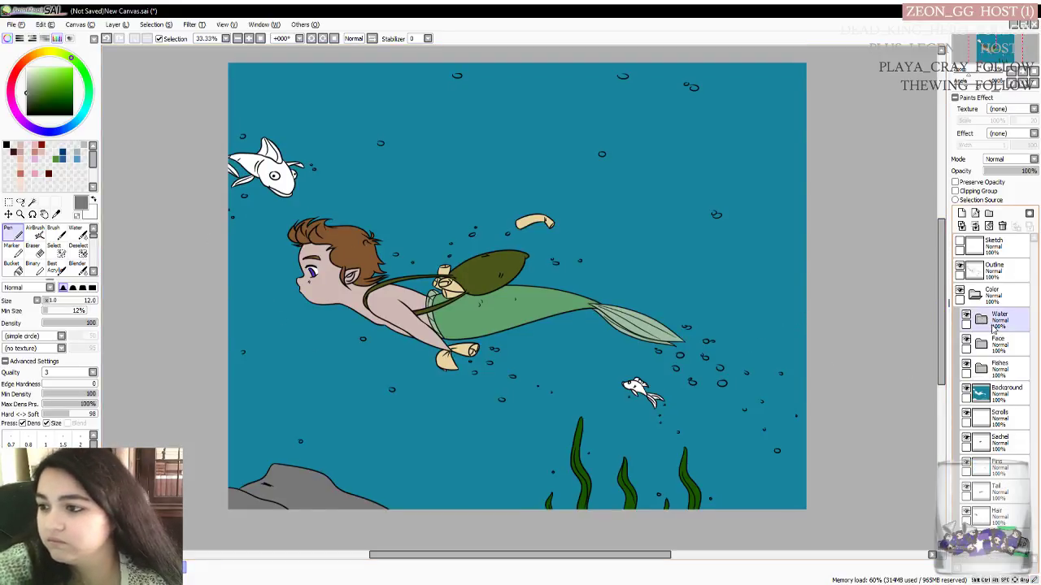
left_click(996, 351)
left_click(999, 368)
left_click(982, 368)
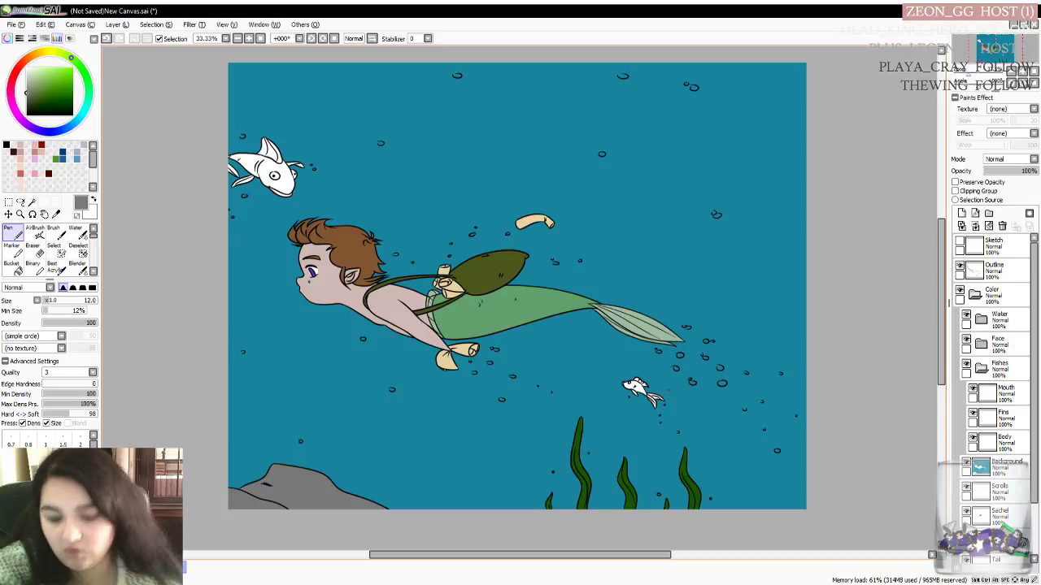
Make the Body layer in the Fishes folder active and mix a muted orange for the small fish's body
scroll(671, 411, "up", 4)
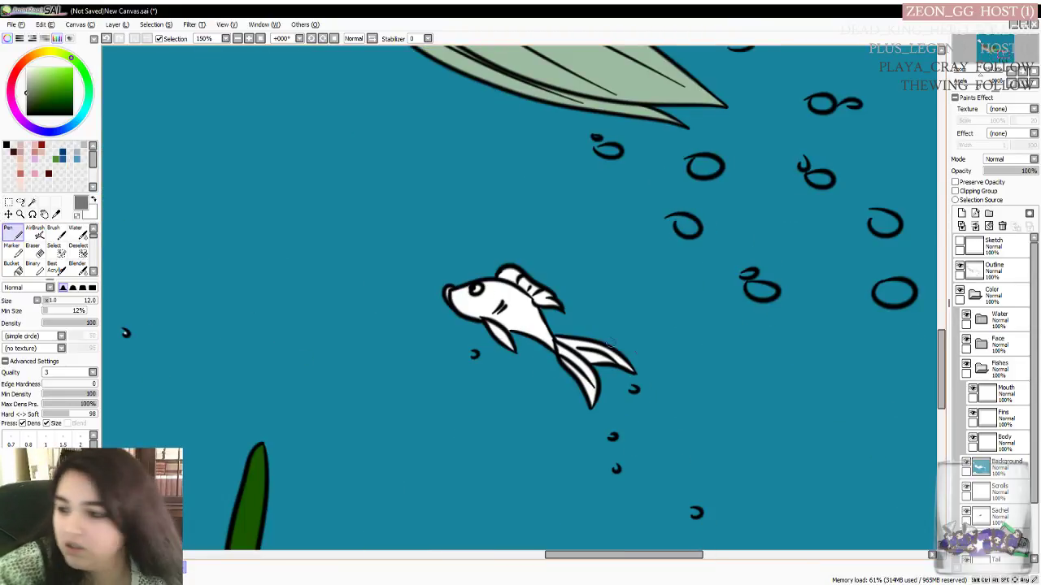
left_click(1005, 443)
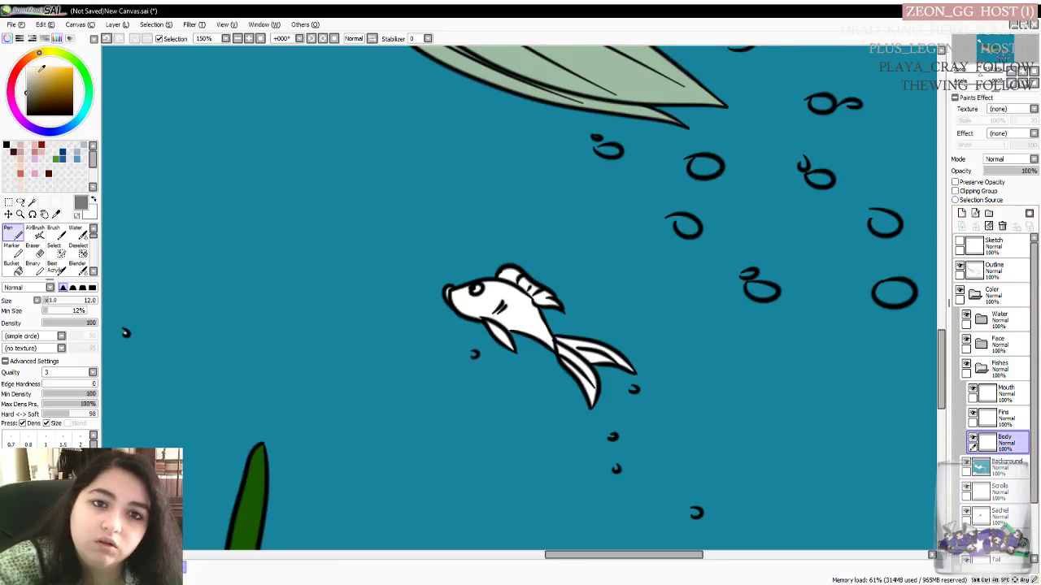
left_click_drag(39, 53, 55, 73)
left_click(49, 85)
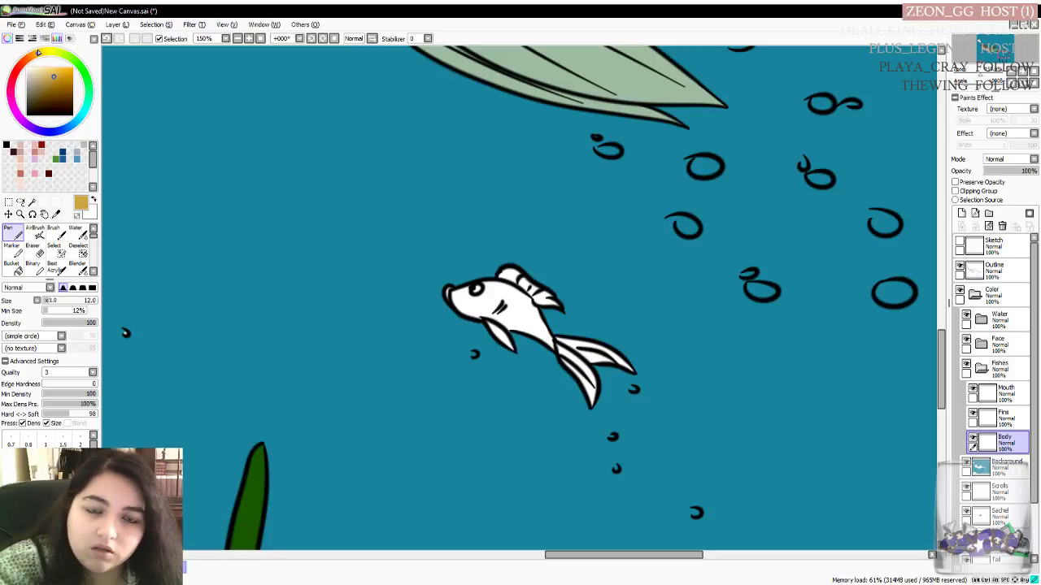
left_click_drag(56, 73, 68, 70)
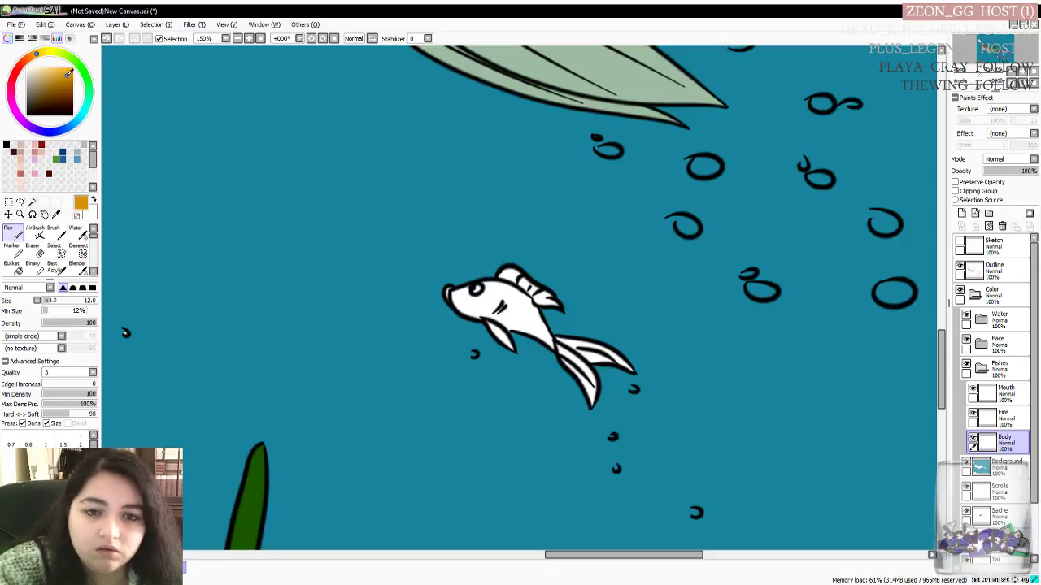
left_click_drag(69, 72, 74, 78)
left_click_drag(59, 74, 64, 75)
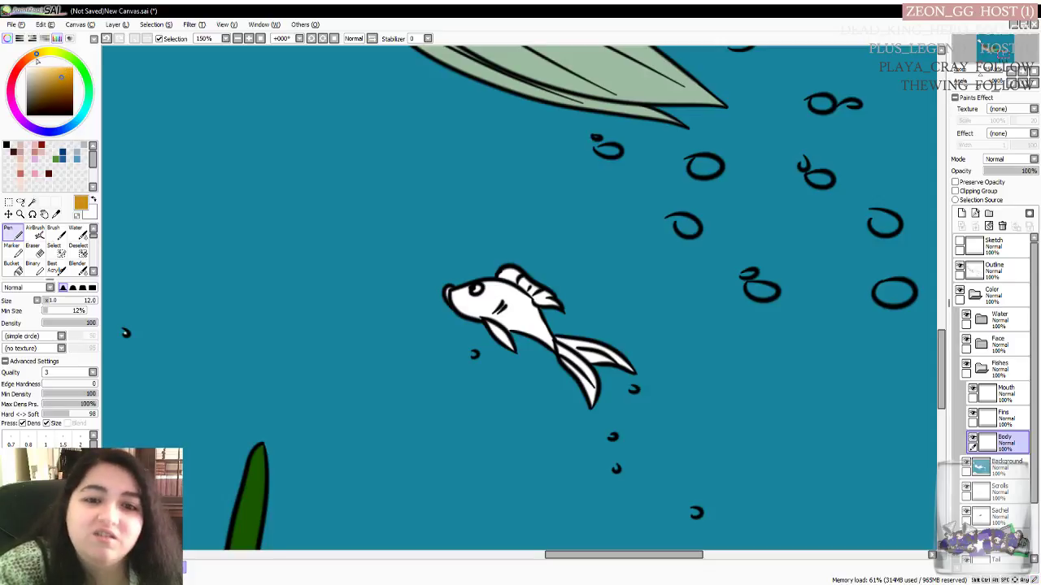
left_click_drag(36, 54, 33, 57)
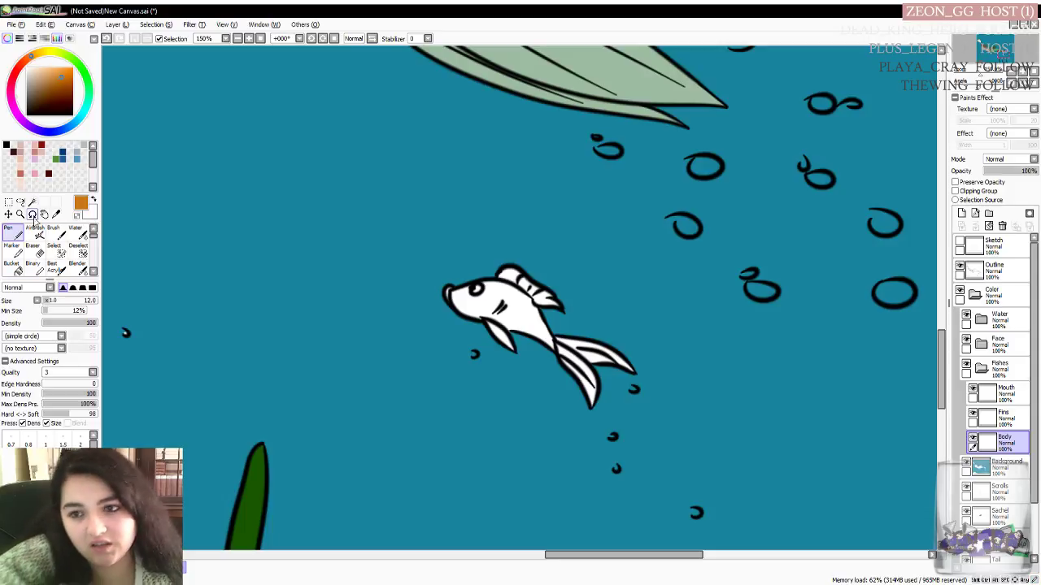
Select the small fish's body with the Magic Wand, working from the Outline layer
left_click(32, 201)
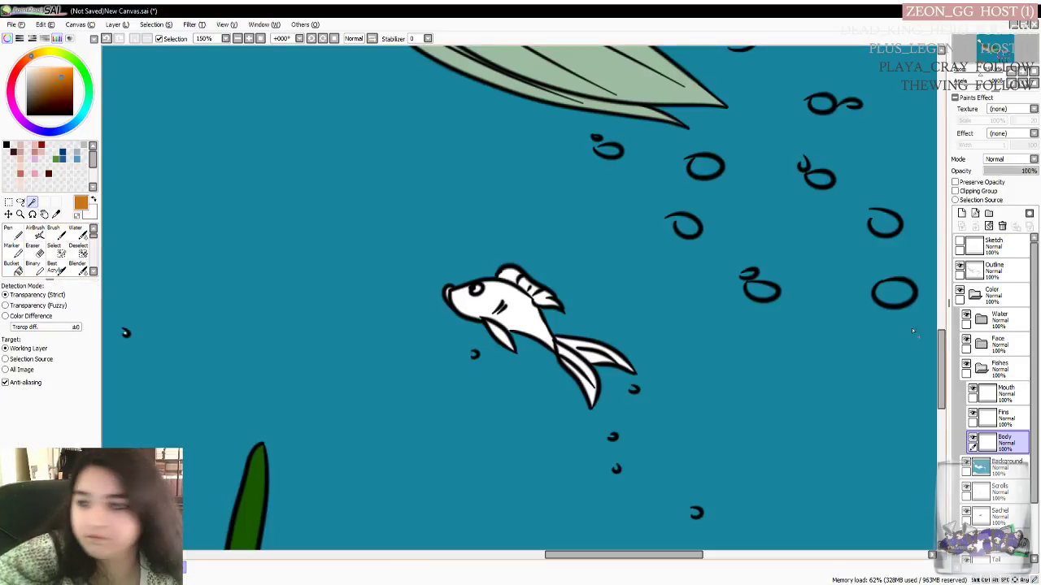
left_click(1011, 272)
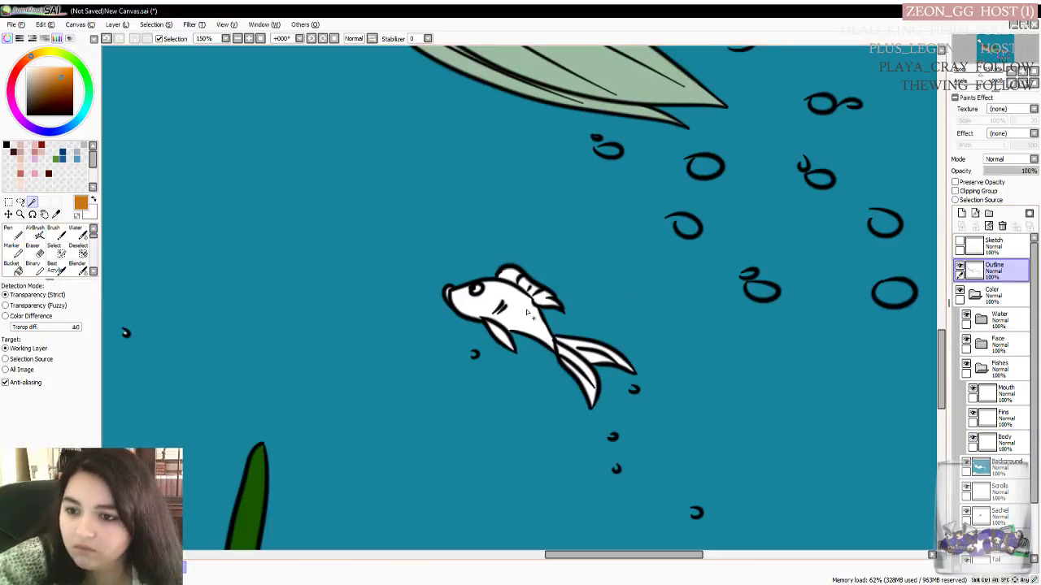
left_click(491, 284)
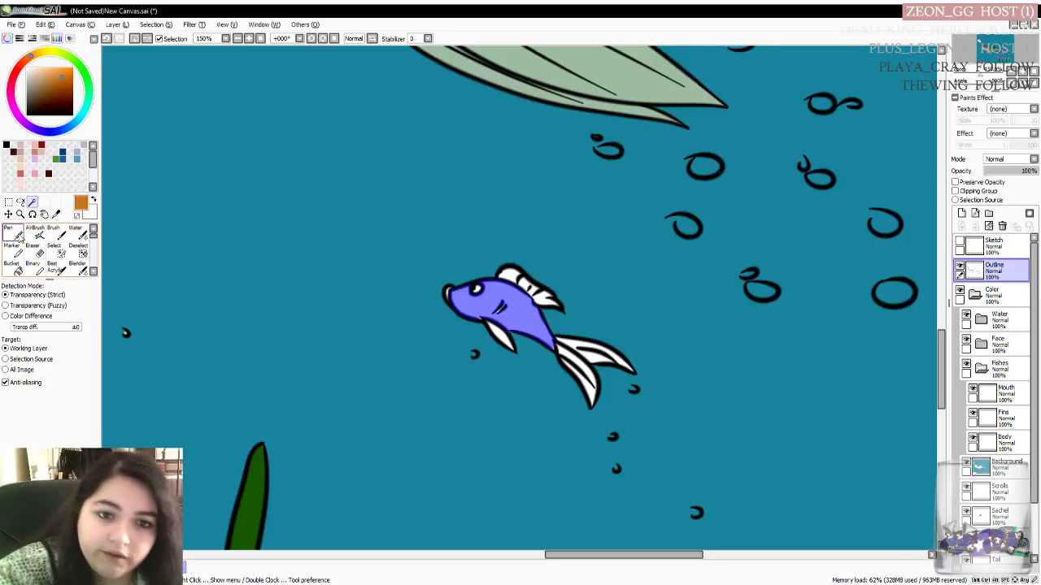
Fill the selected fish body with orange on the Body layer, clear the selection, and check the body for gaps
left_click(15, 233)
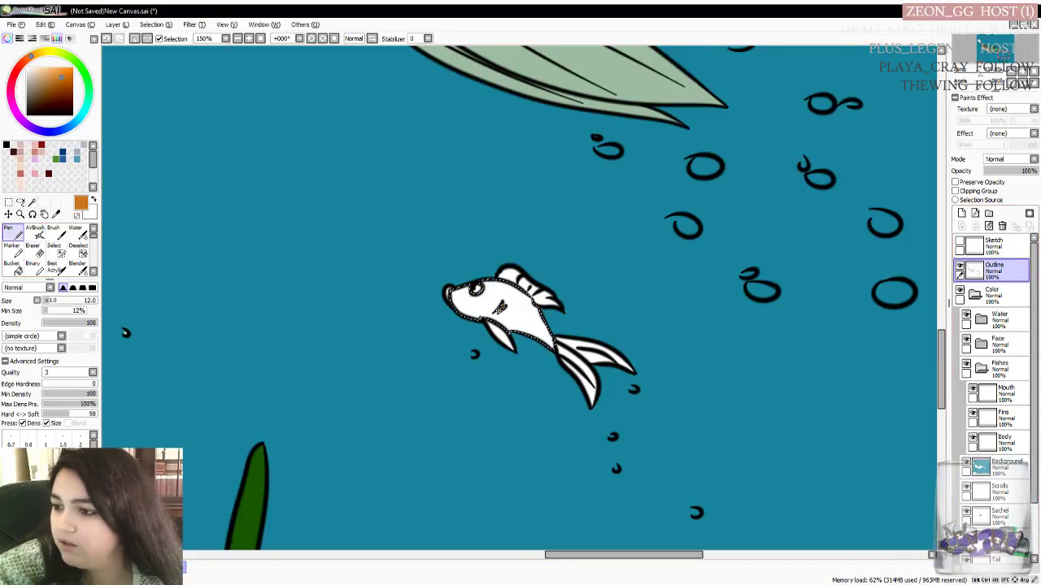
left_click(1000, 442)
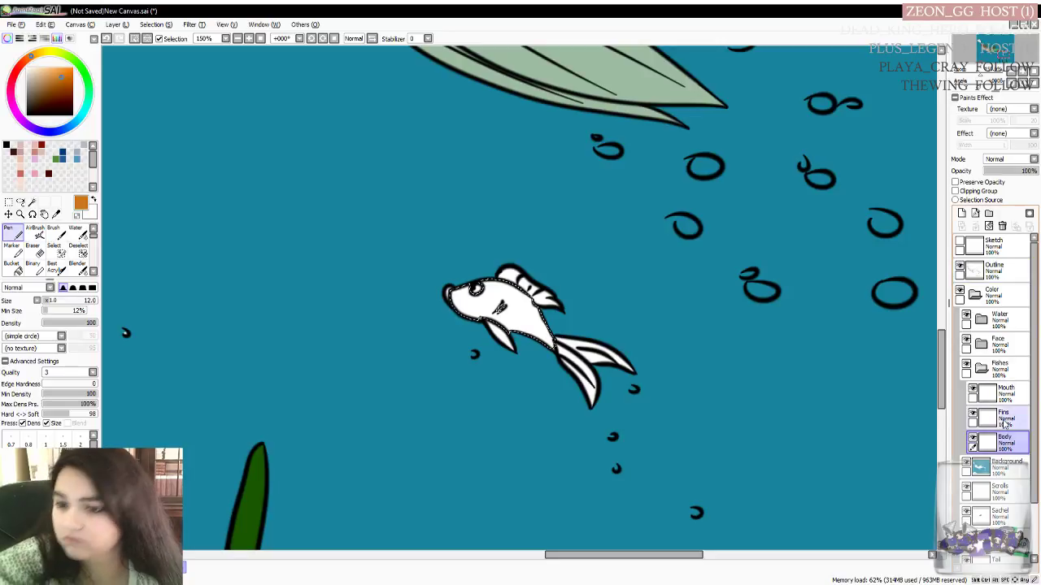
key("ctrl+f")
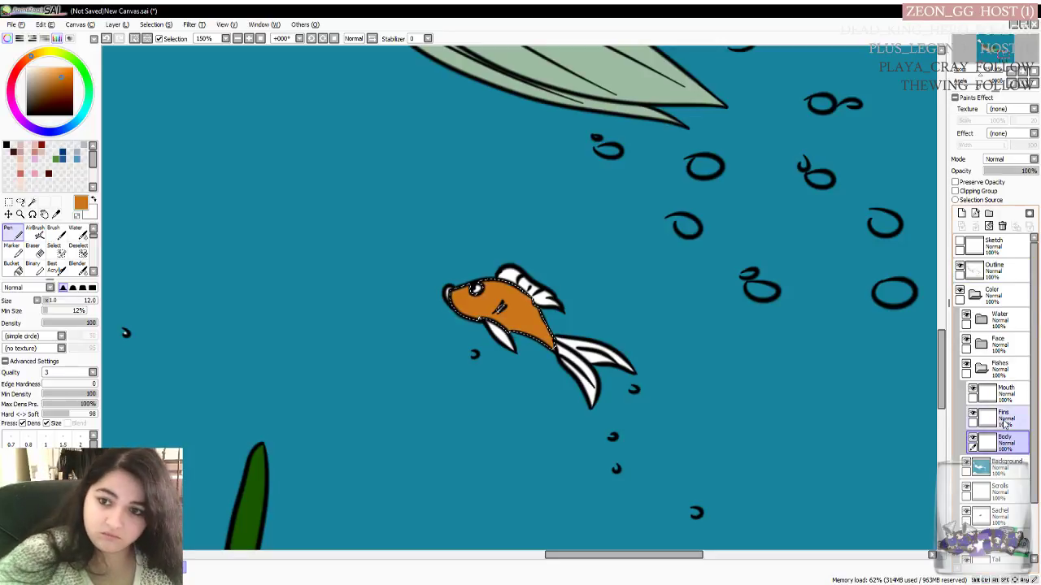
key("ctrl+d")
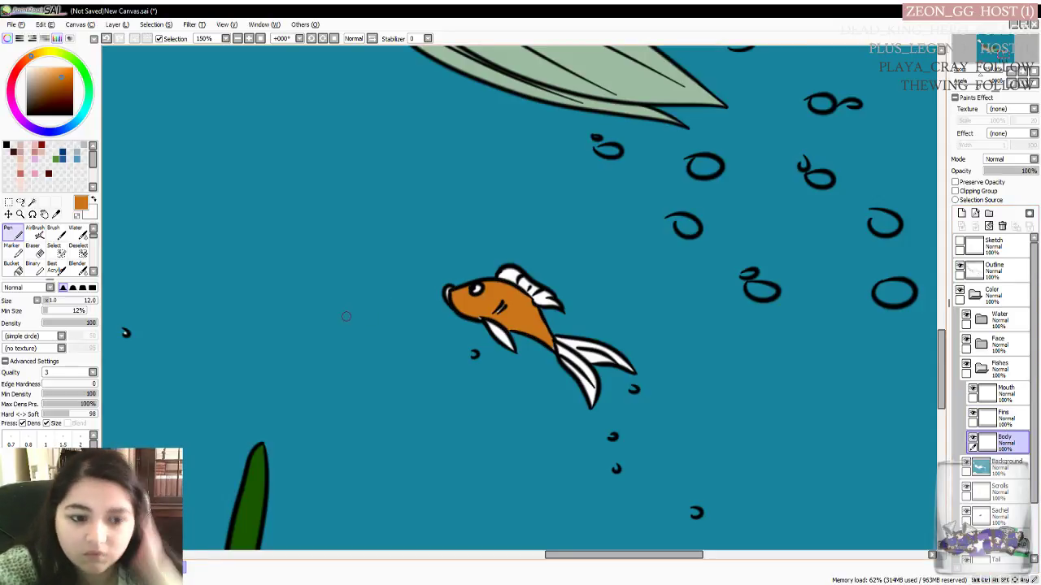
left_click_drag(496, 304, 505, 314)
key("ctrl+z")
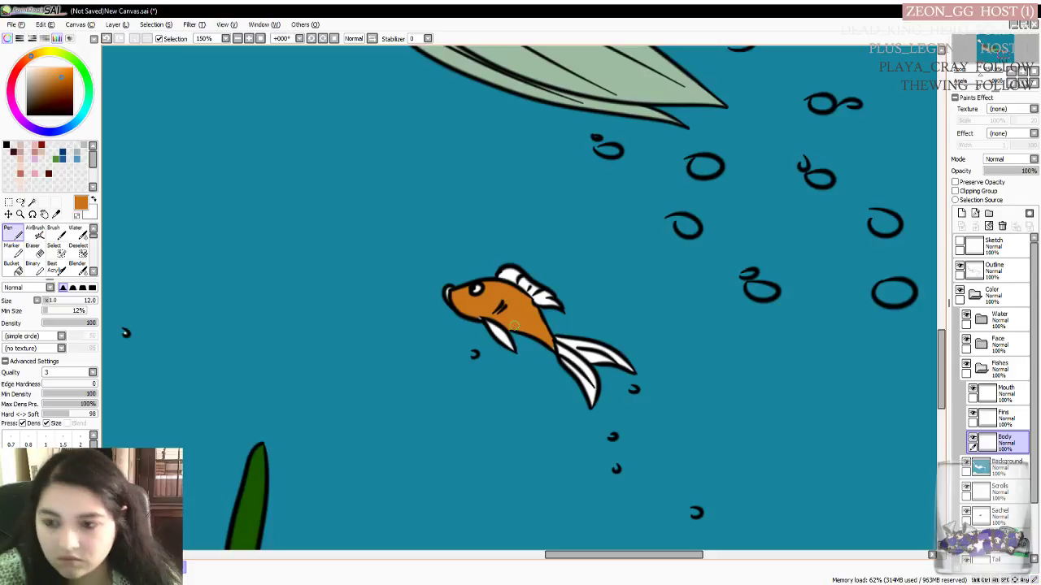
scroll(524, 339, "up", 2)
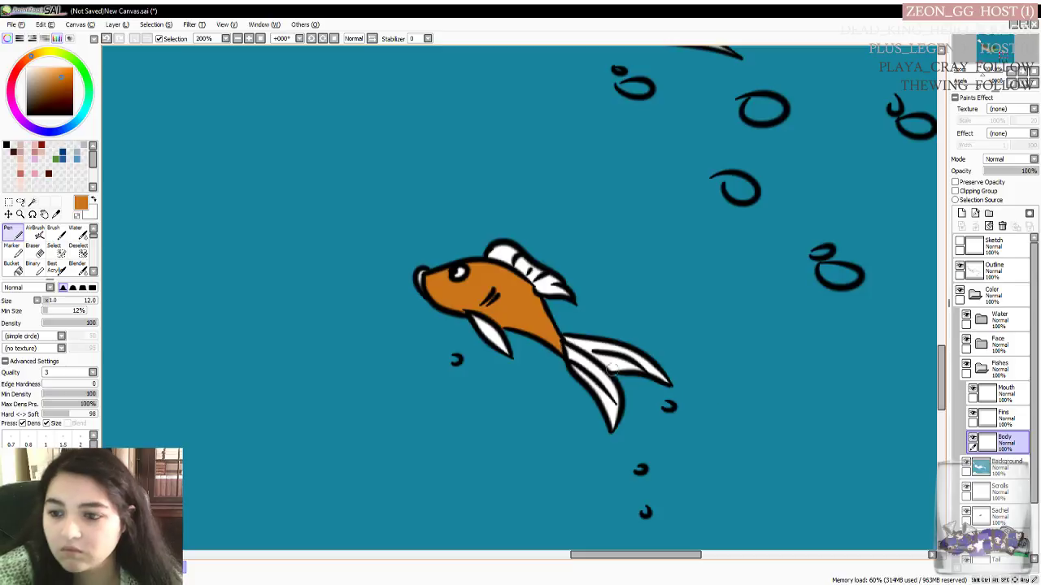
Make the Background layer active, keep the orange as the secondary color, and sample the water's teal as the drawing color
left_click(1000, 466)
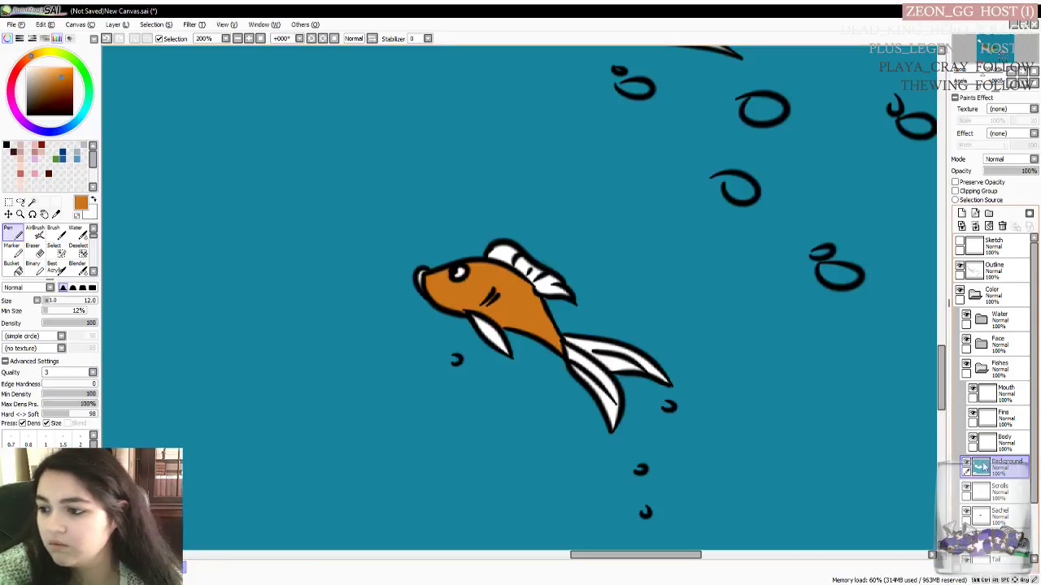
left_click(94, 199)
left_click(186, 248, "alt")
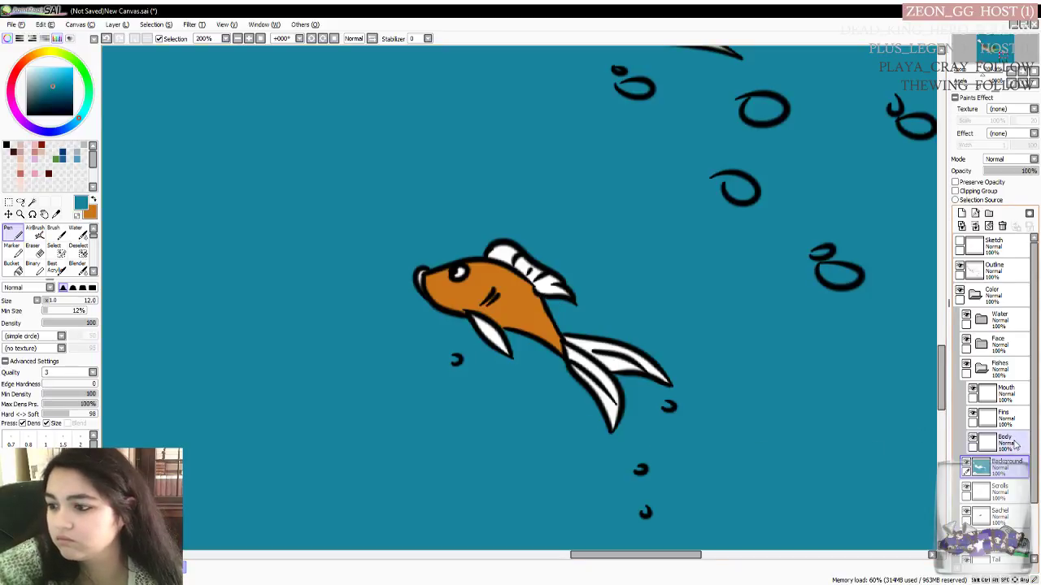
Select all sections of the fish's tail fin with the Magic Wand, working from the Outline layer
left_click(1003, 416)
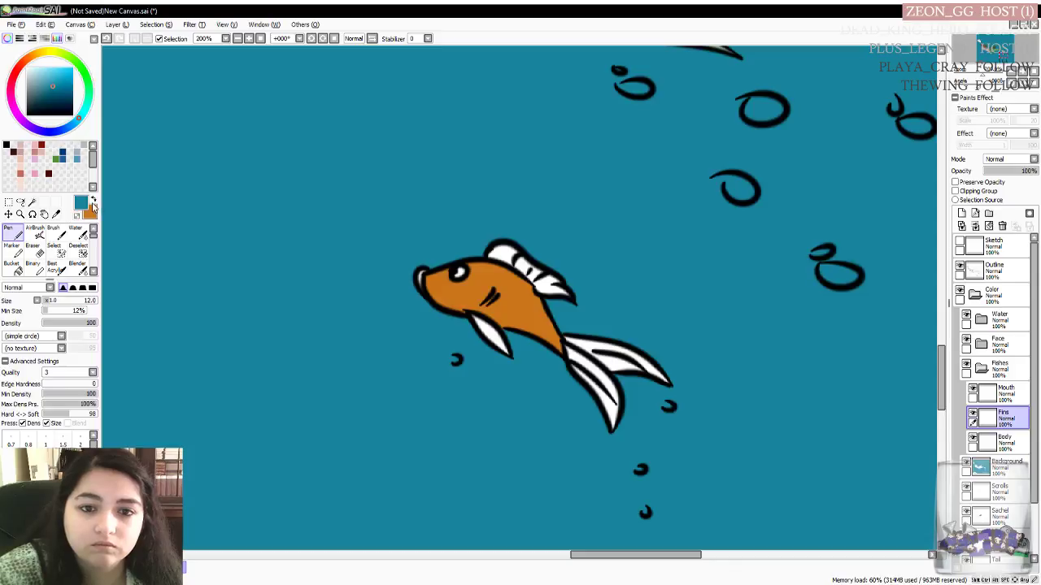
left_click(31, 202)
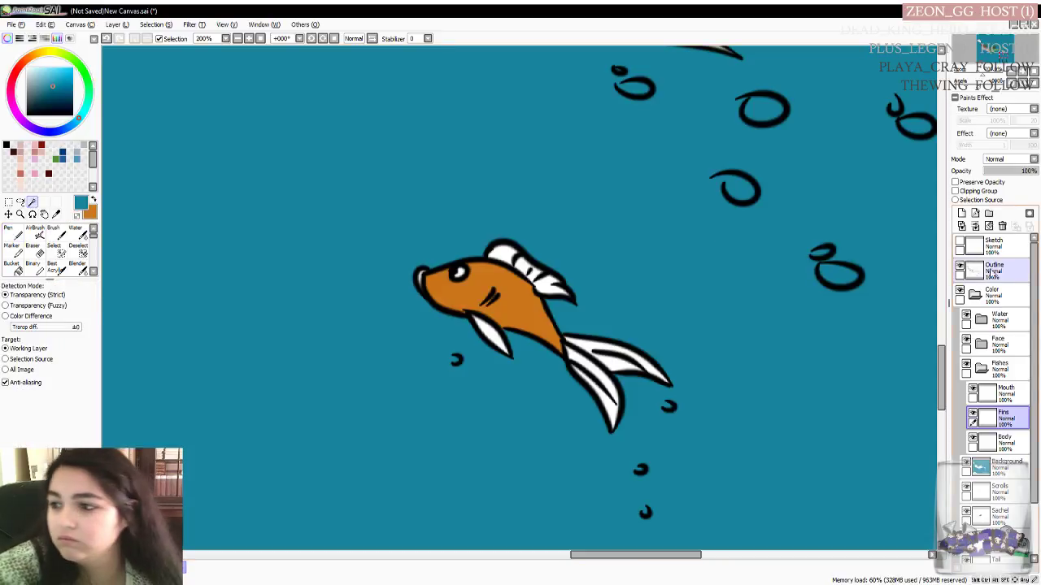
left_click(992, 273)
left_click(621, 365)
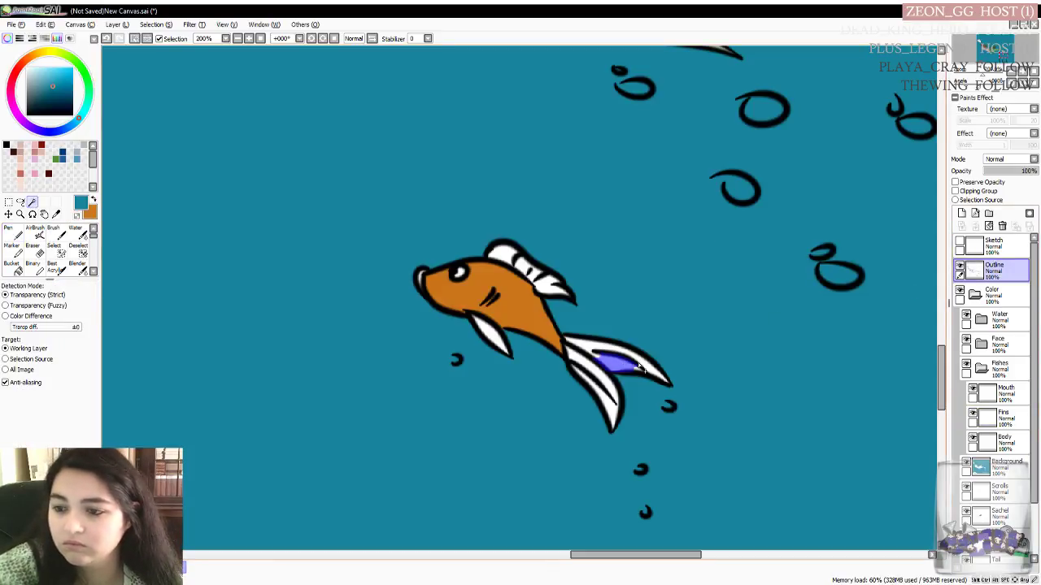
left_click(579, 361)
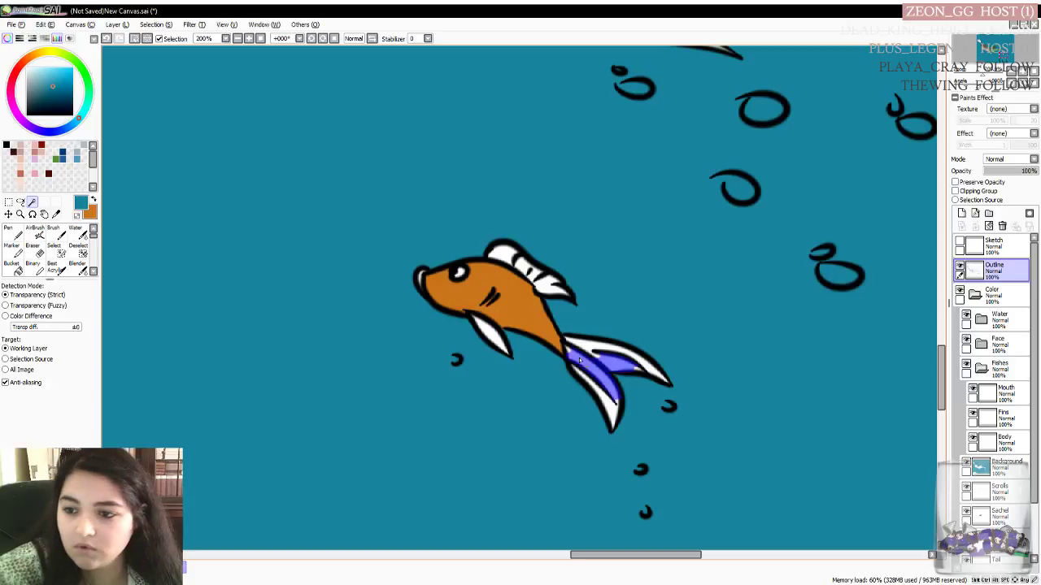
left_click(616, 409)
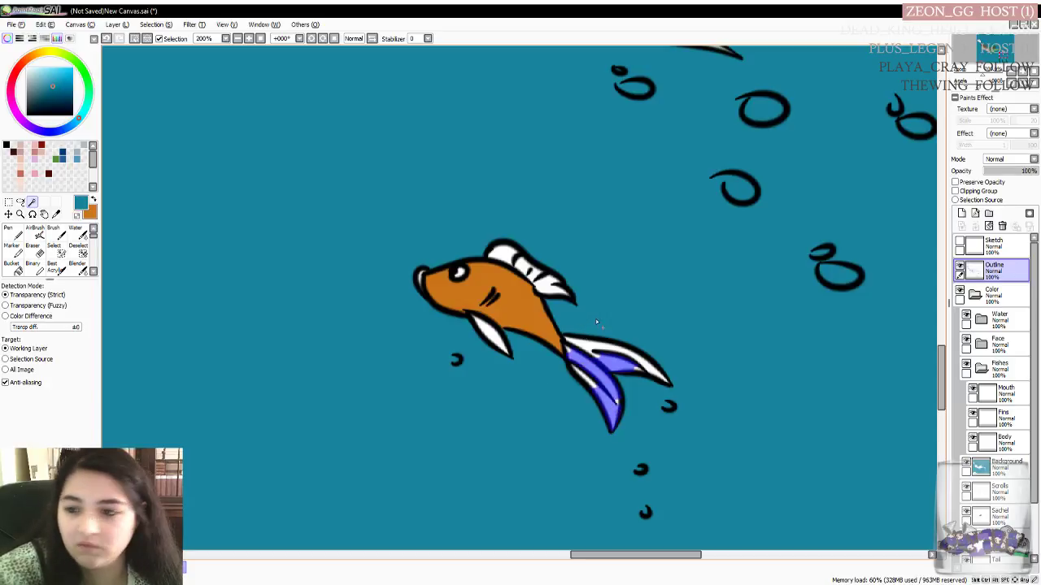
left_click(596, 355)
left_click(660, 378)
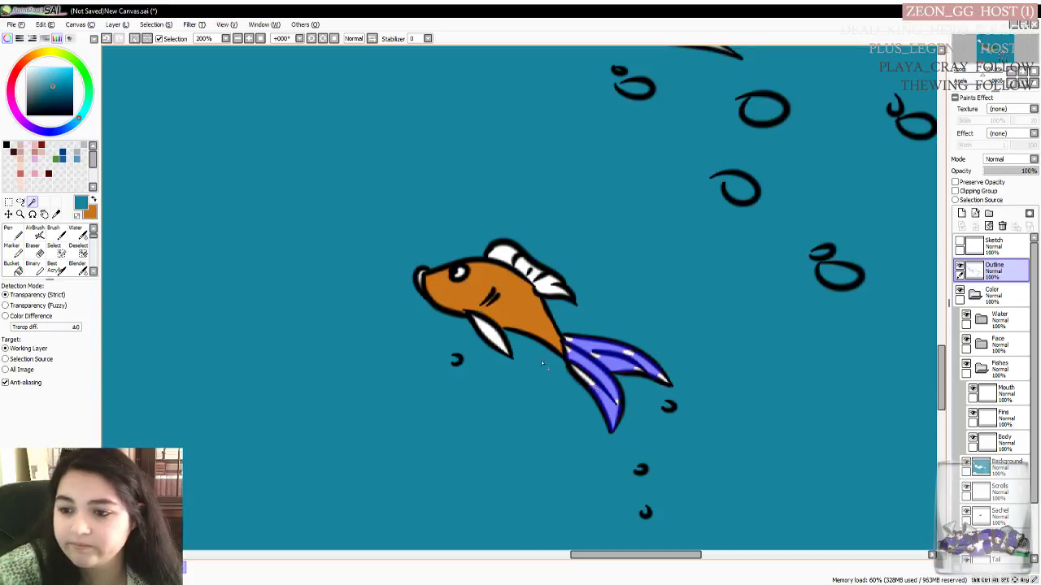
Add the fish's belly fin and every section of its back fin to the selection
left_click(493, 341)
left_click(549, 285)
left_click(520, 267)
left_click(531, 276)
left_click(514, 271)
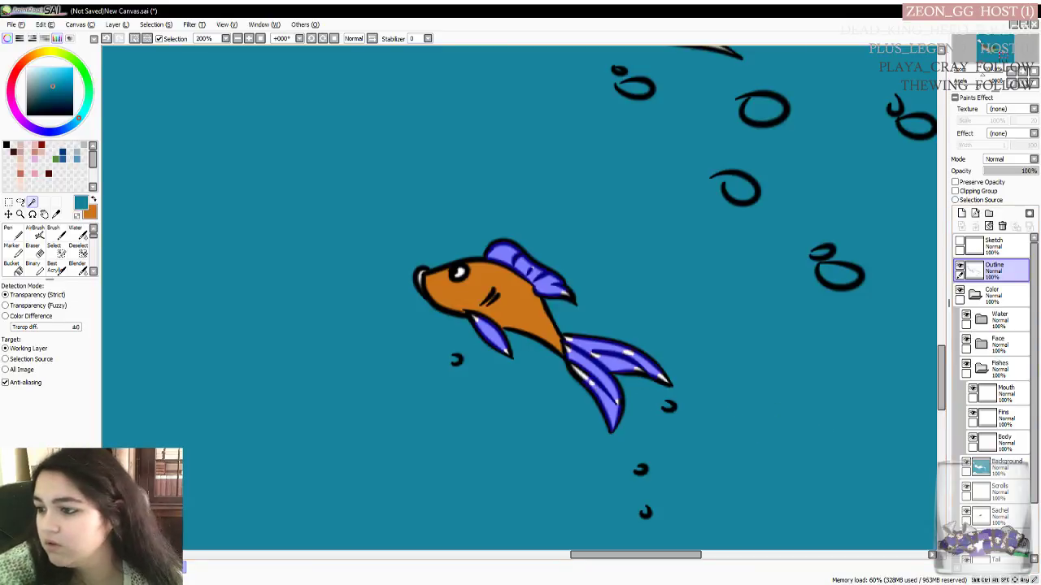
Make the Fins layer active with the Pen and mix a soft warm yellow for the fins
left_click(1001, 416)
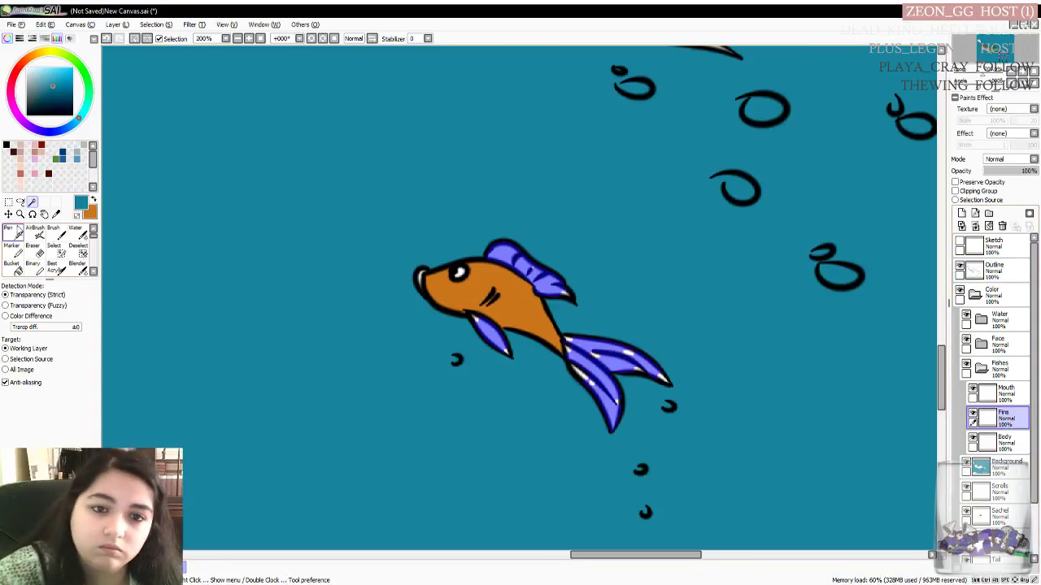
left_click(12, 232)
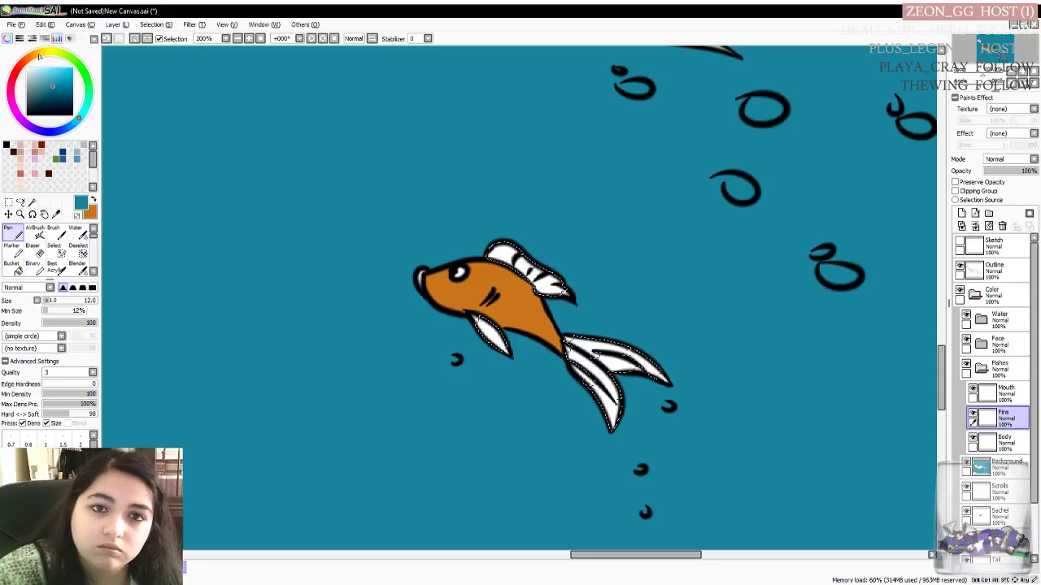
left_click(41, 53)
left_click(55, 84)
left_click(50, 75)
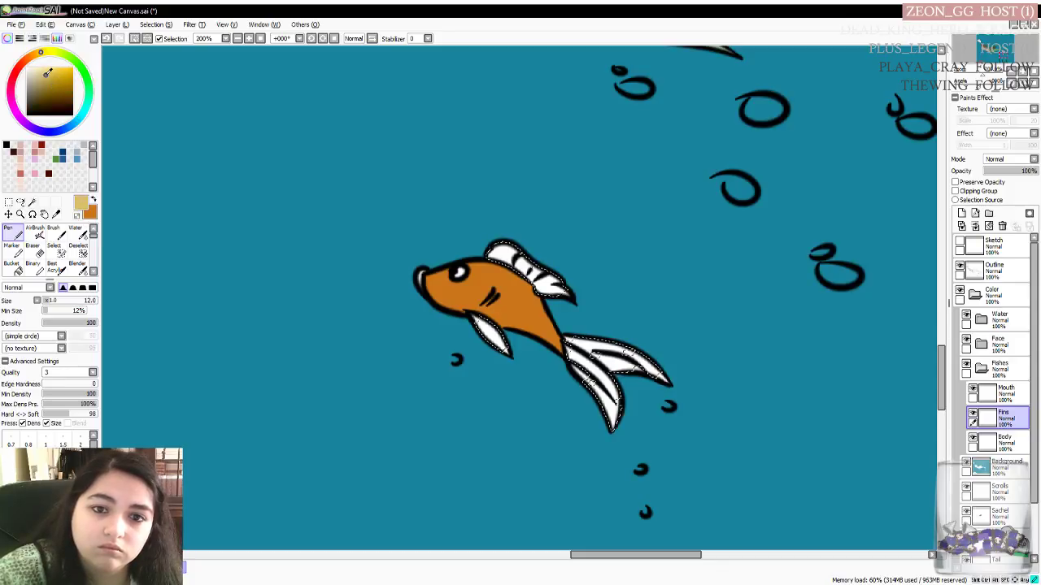
left_click(53, 53)
left_click(48, 51)
left_click(59, 75)
left_click(50, 79)
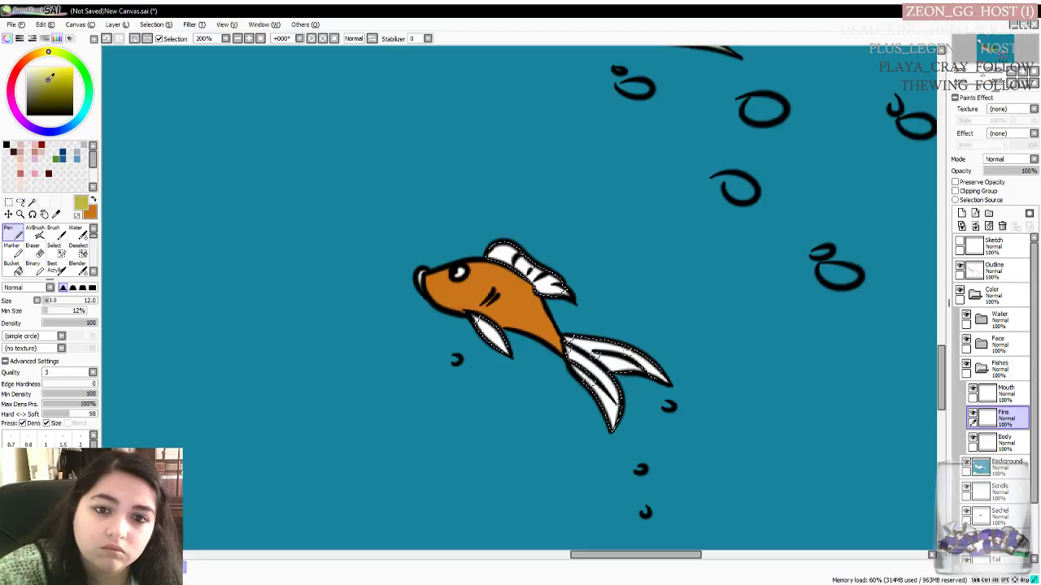
left_click(45, 79)
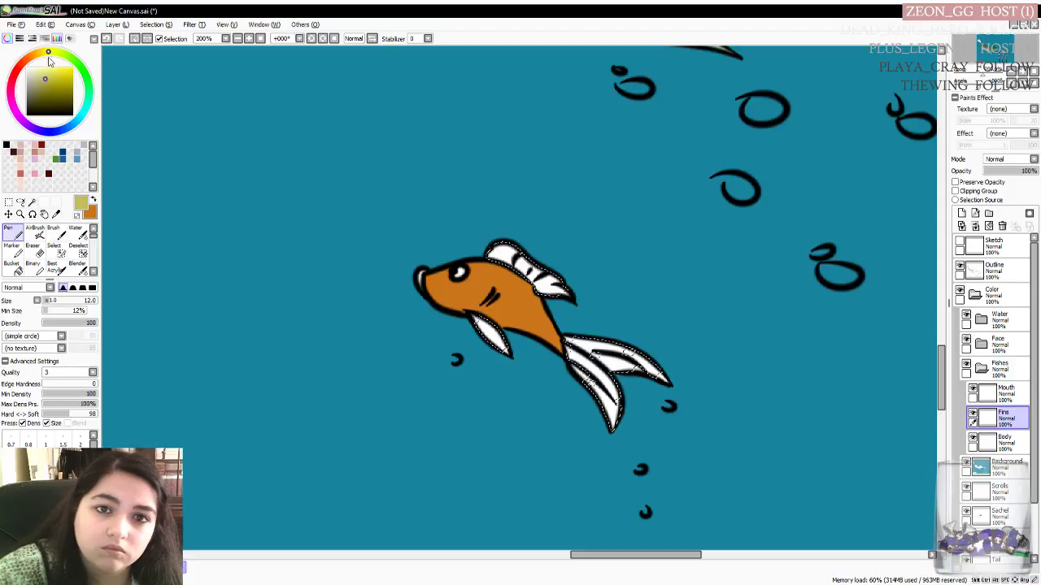
left_click(57, 72)
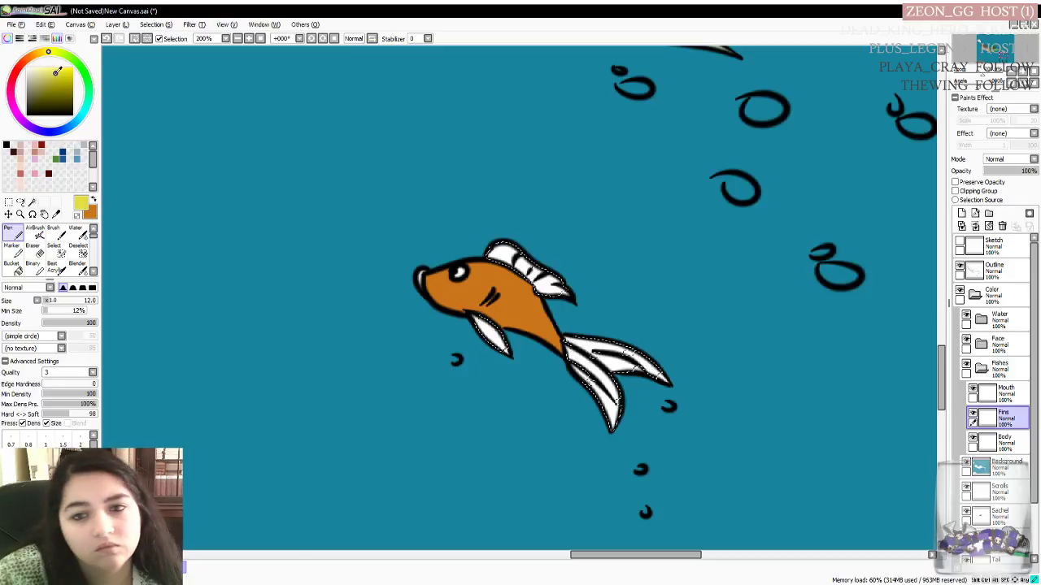
left_click(56, 73)
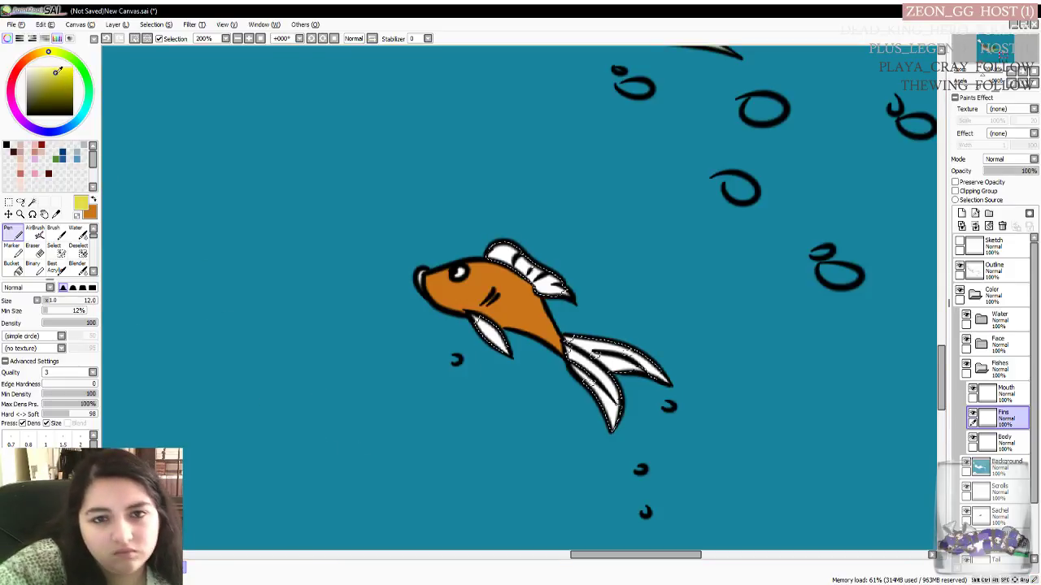
left_click_drag(48, 71, 53, 71)
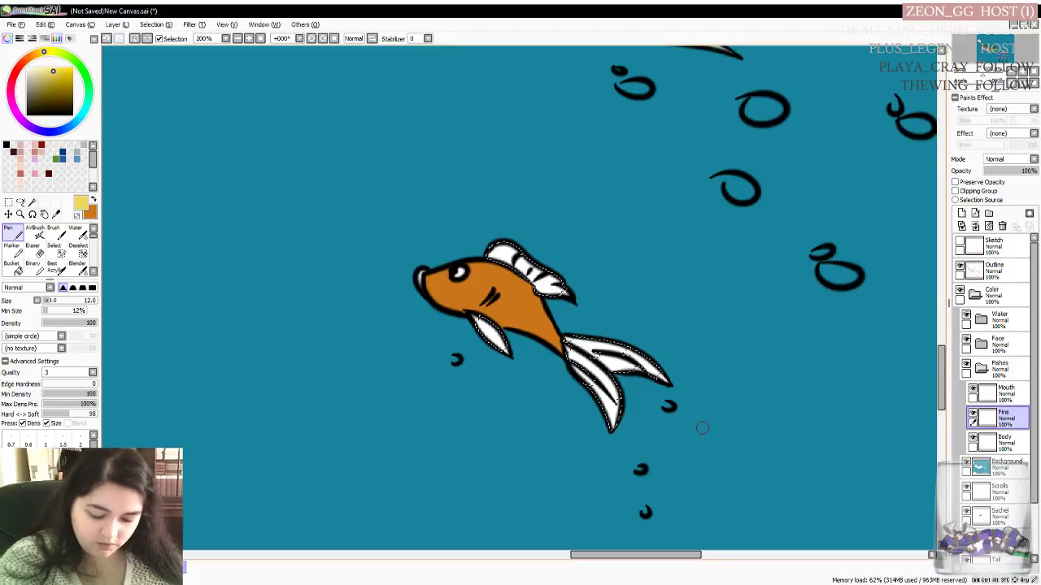
Fill the selected fins with the yellow on the Fins layer, clear the selection, and inspect the fin edges up close
key("ctrl+f")
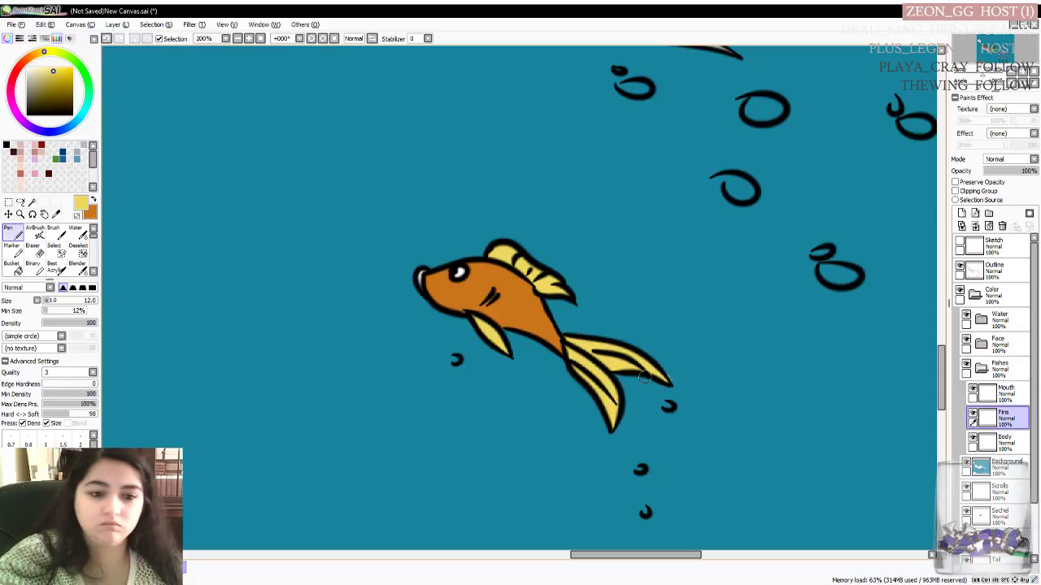
key("e")
scroll(650, 375, "up", 2)
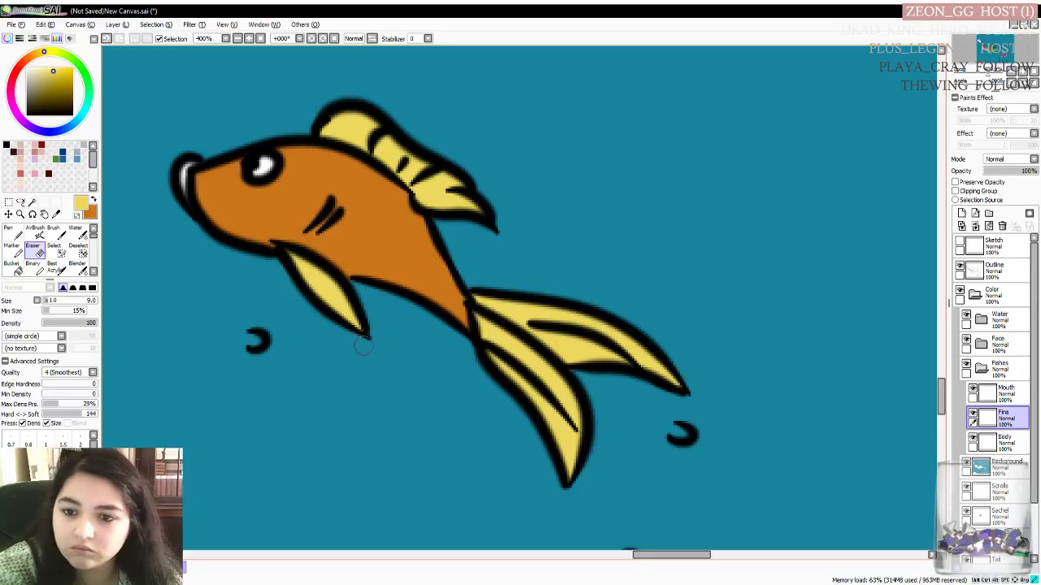
scroll(470, 400, "down", 1)
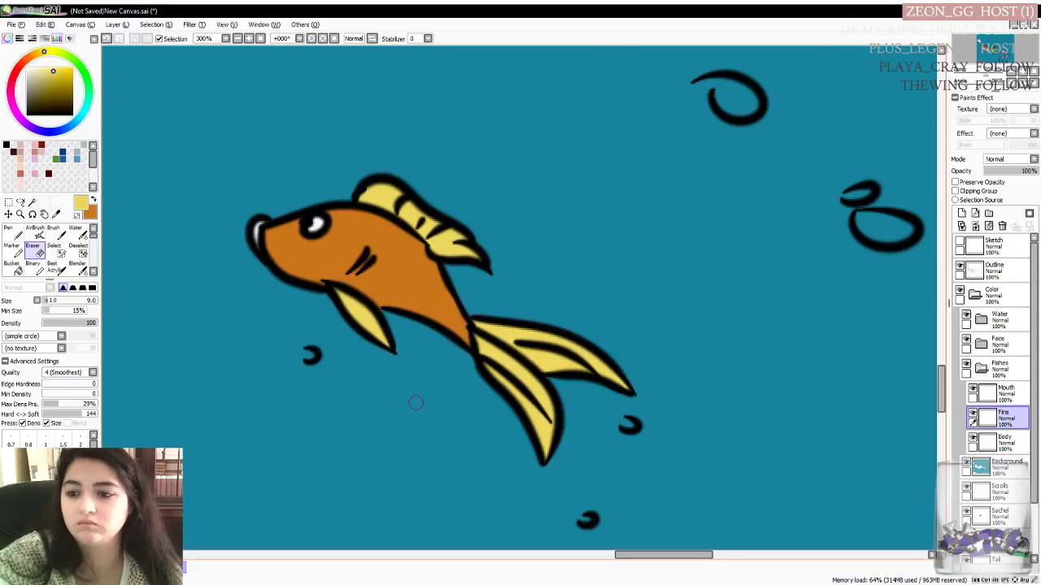
scroll(415, 404, "down", 1)
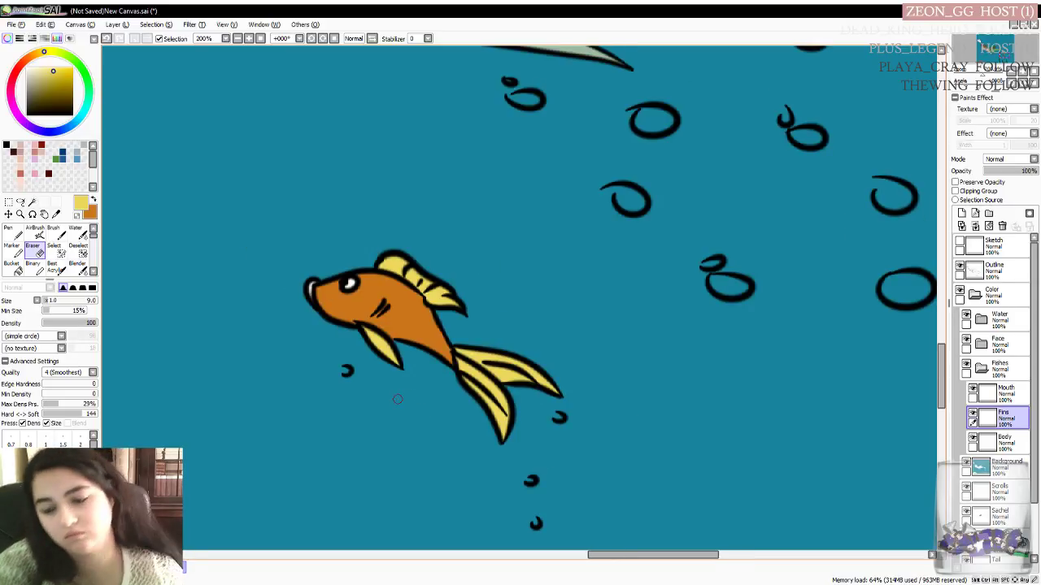
key("n")
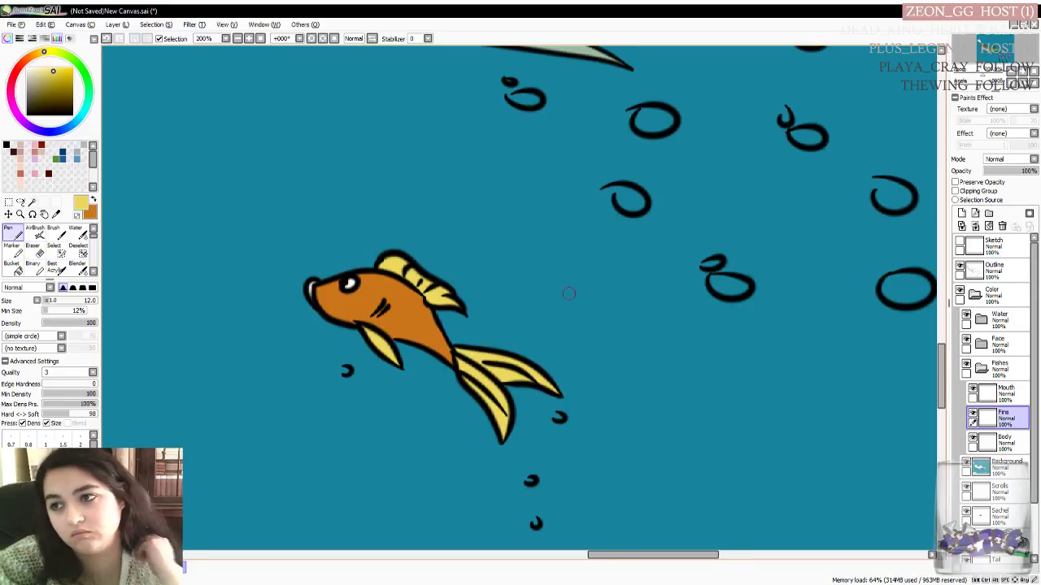
Switch the drawing color back to orange and select the fish's mouth with the Magic Wand, working from the Outline layer
left_click(56, 213)
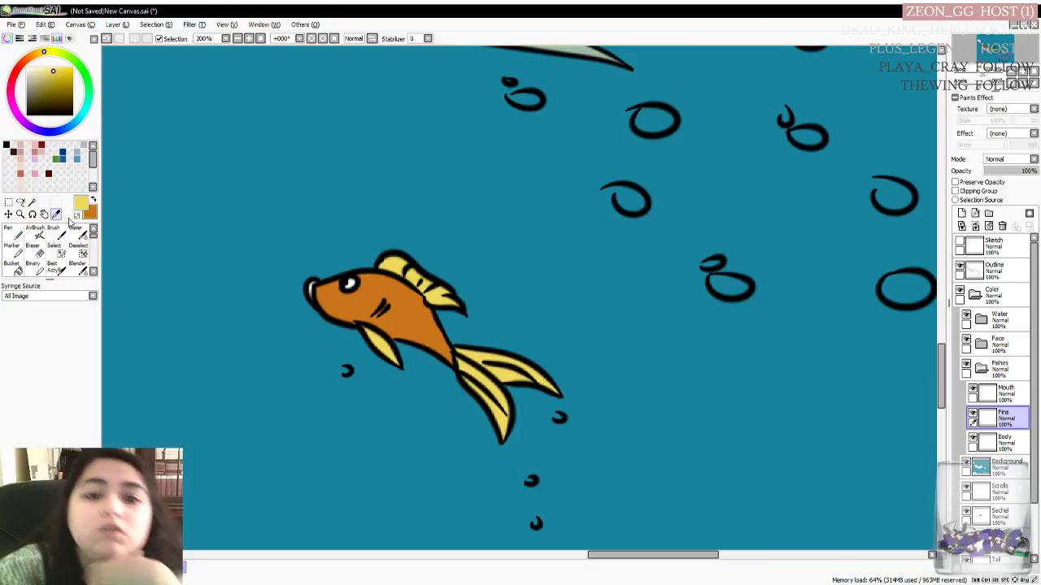
left_click(94, 201)
left_click(12, 234)
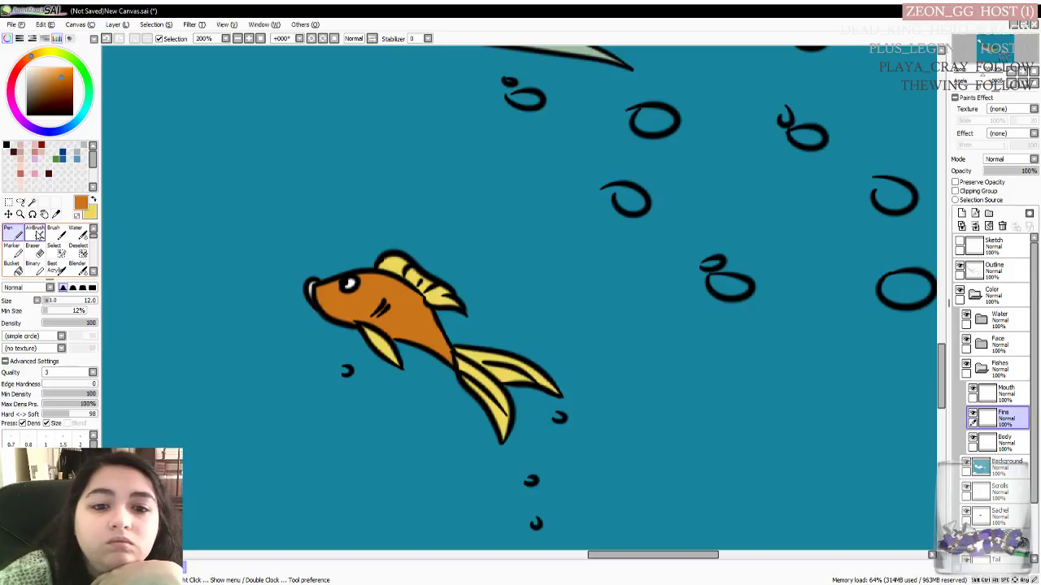
left_click(993, 271)
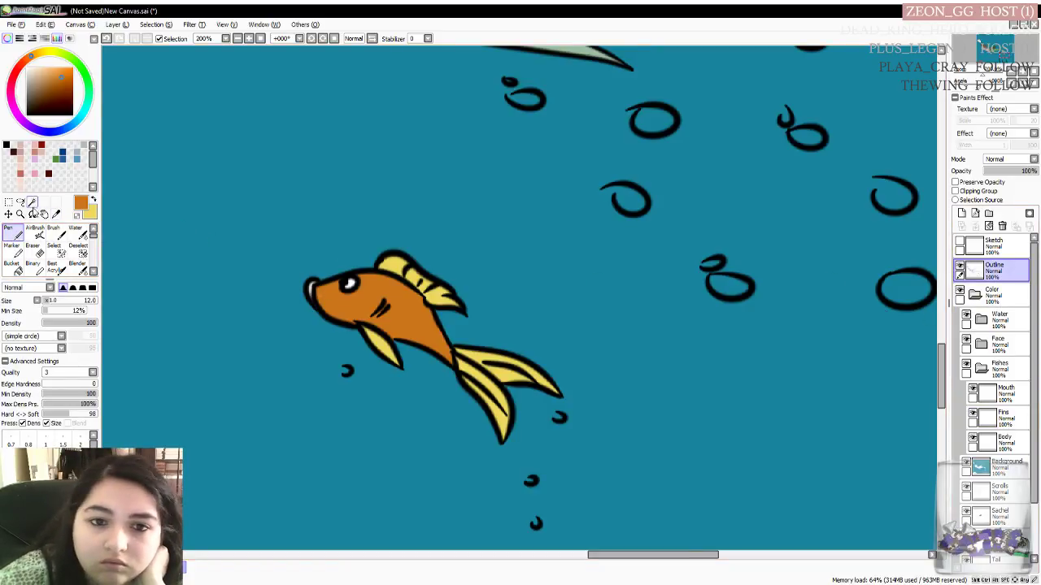
left_click(32, 202)
left_click(312, 285)
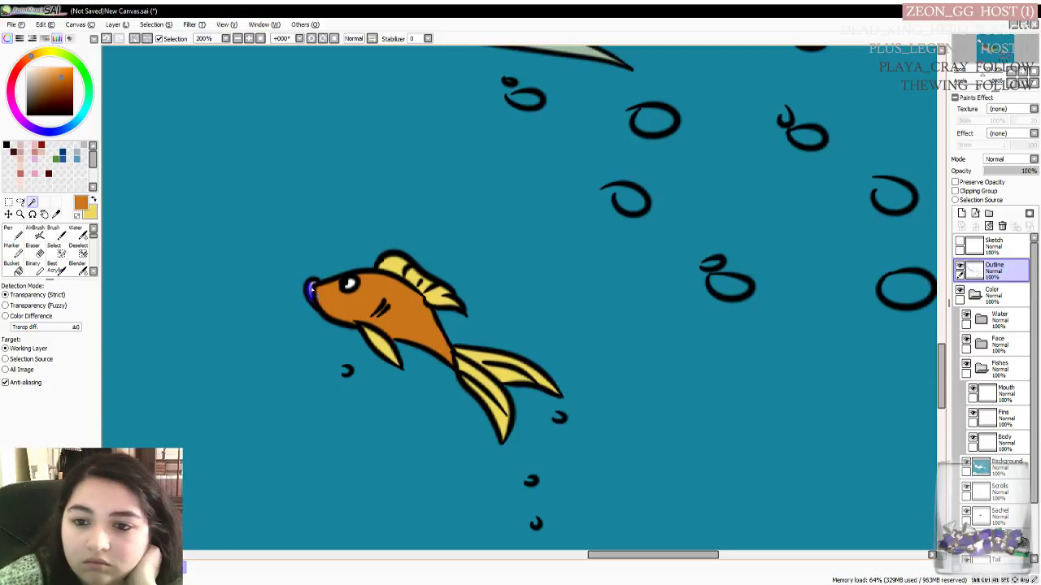
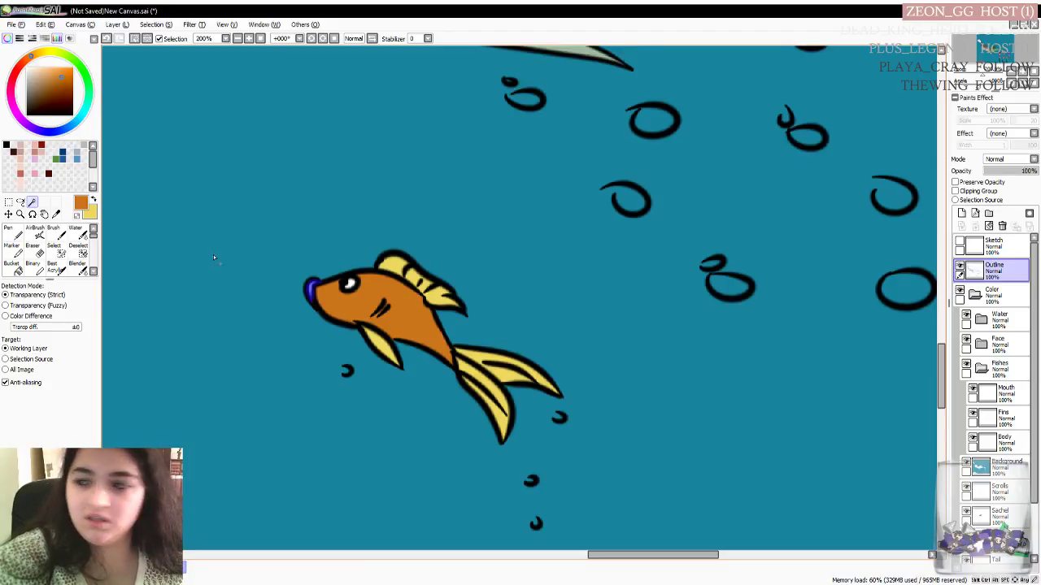
Fill the orange fish's selected mouth with a darker orange on the Mouth layer, clear the selection, and touch up the fill with the Pen
left_click(1000, 394)
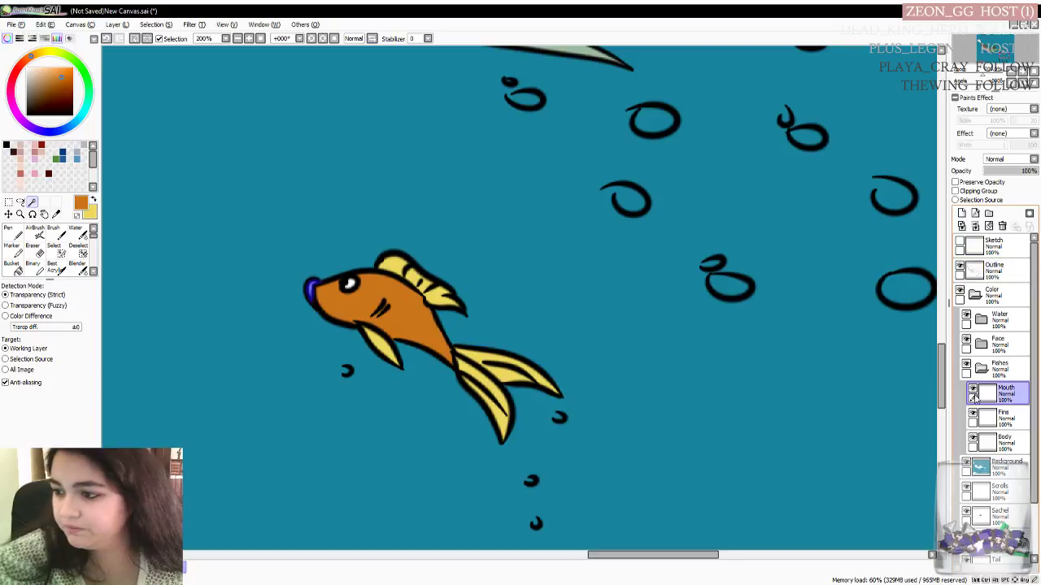
left_click(13, 234)
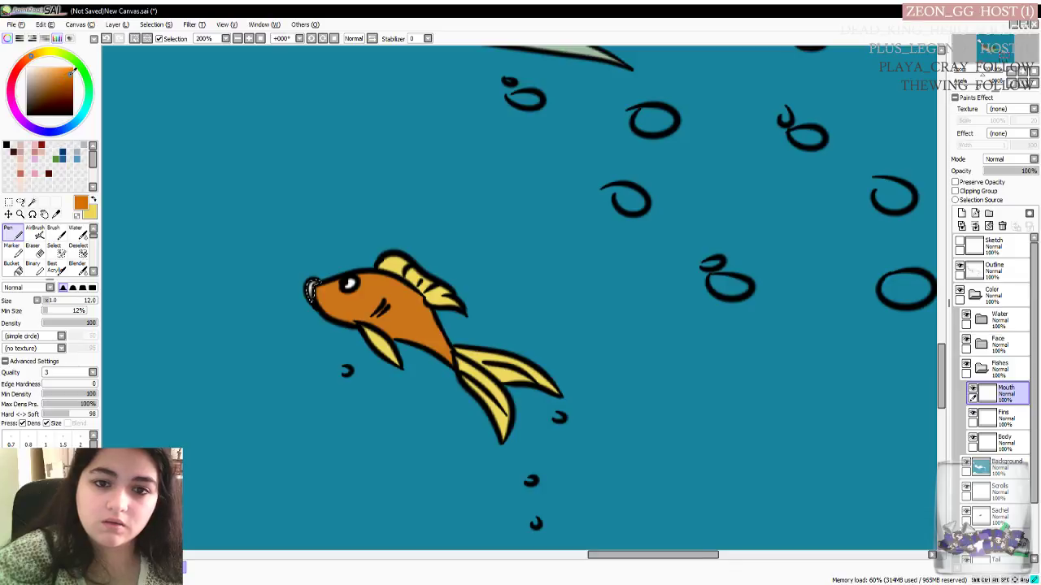
left_click_drag(73, 70, 72, 81)
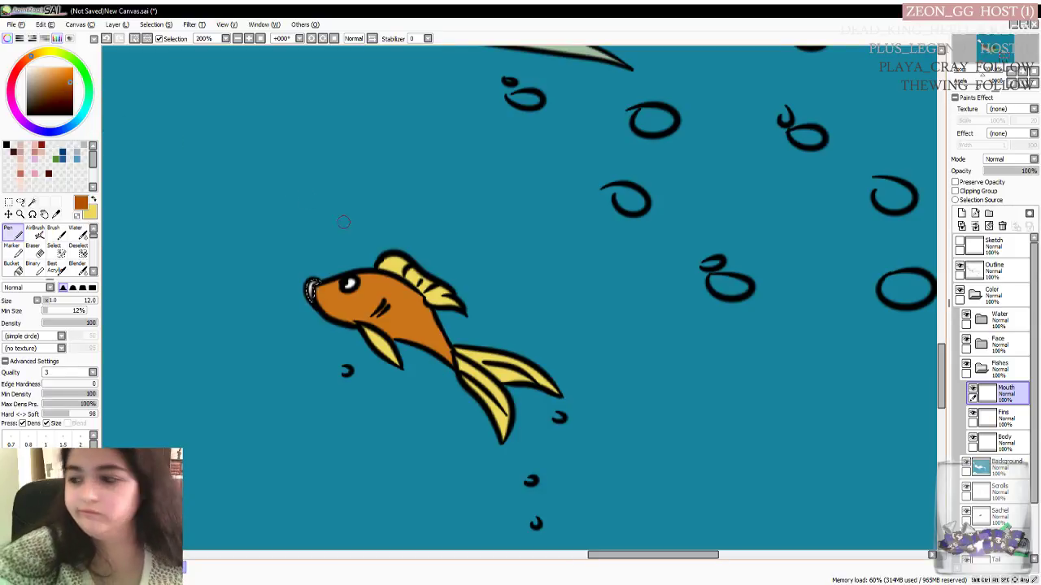
key("ctrl+d")
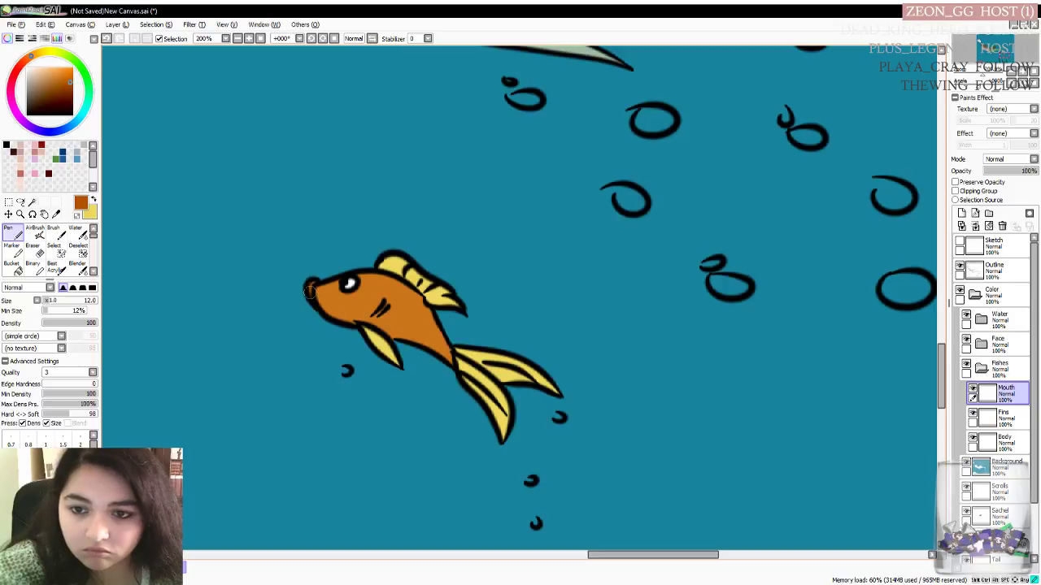
left_click_drag(311, 283, 312, 298)
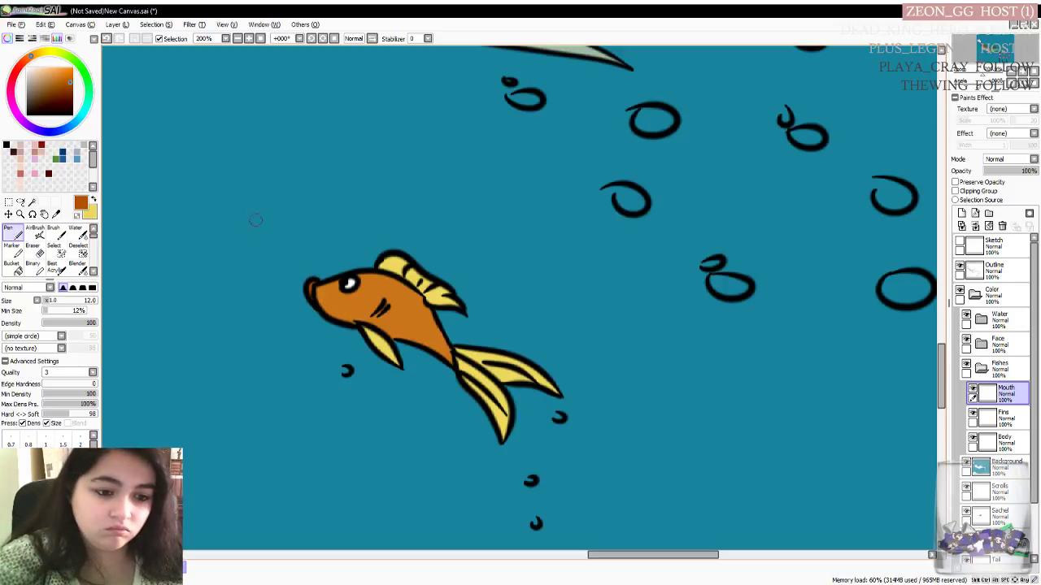
Look over the illustration from the finished orange fish to the uncolored fish above the merman's head
scroll(300, 257, "down", 3)
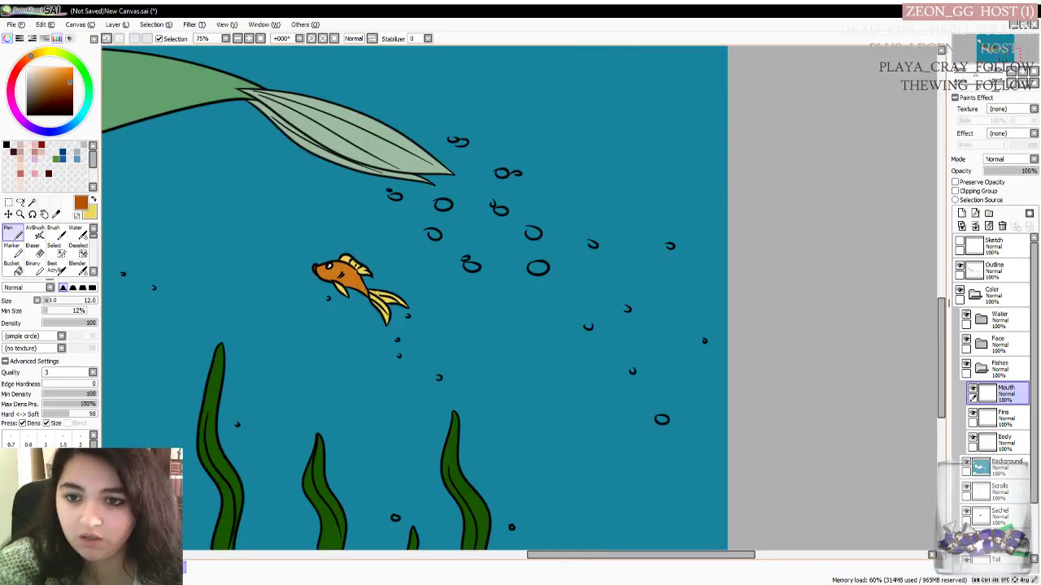
left_click_drag(597, 560, 465, 560)
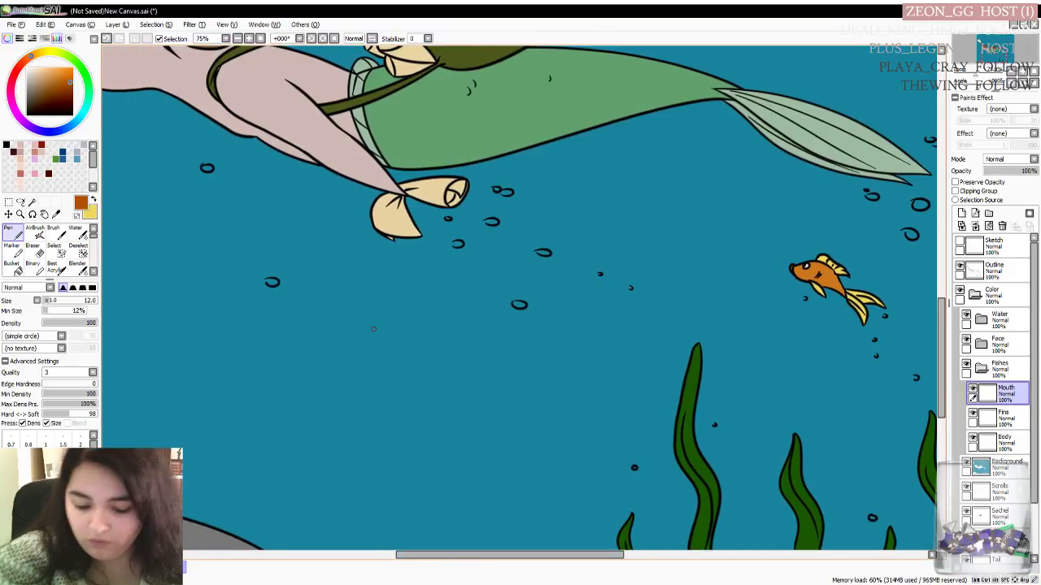
scroll(374, 326, "down", 2)
mouse_move(574, 556)
left_mouse_down()
mouse_move(534, 561)
mouse_move(558, 561)
left_mouse_up()
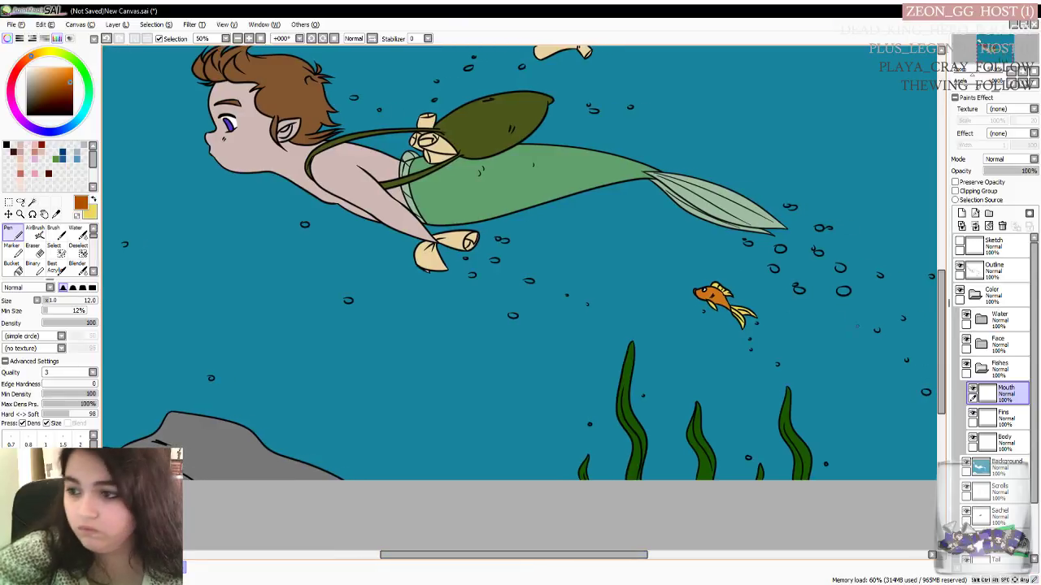
left_click_drag(943, 331, 946, 302)
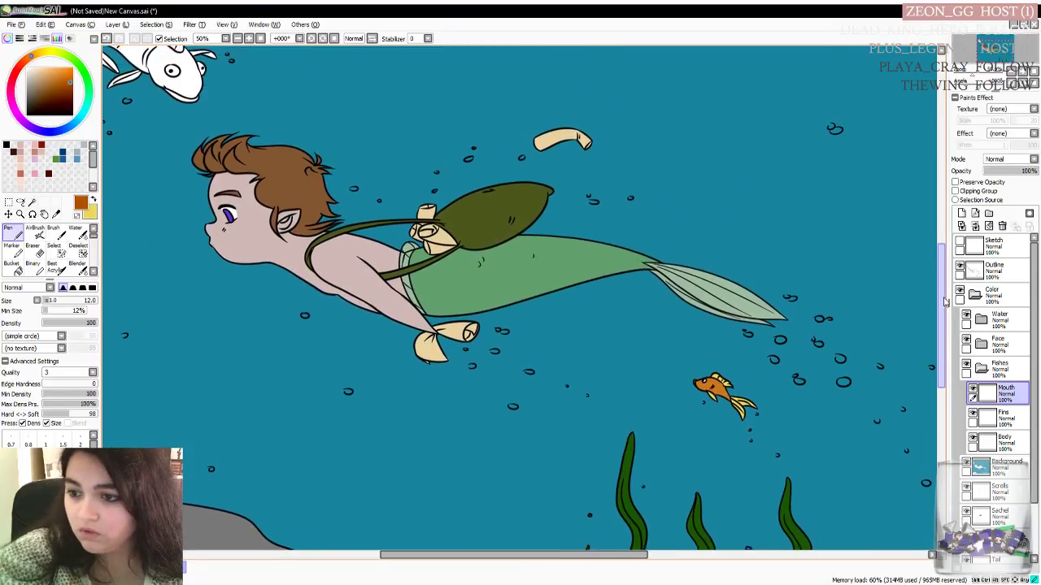
left_click_drag(580, 557, 579, 556)
left_click_drag(947, 276, 945, 253)
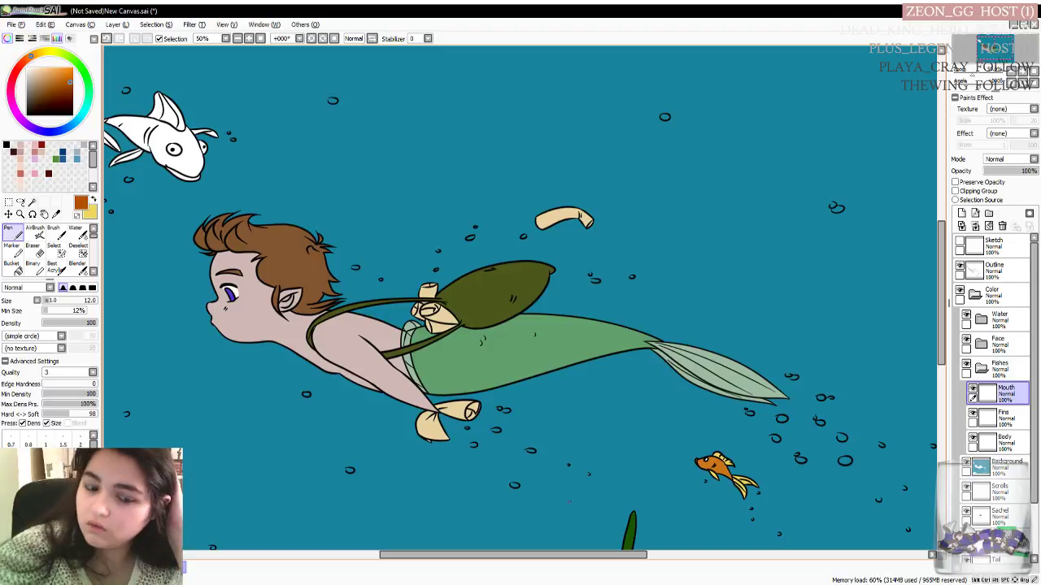
left_click_drag(512, 556, 506, 556)
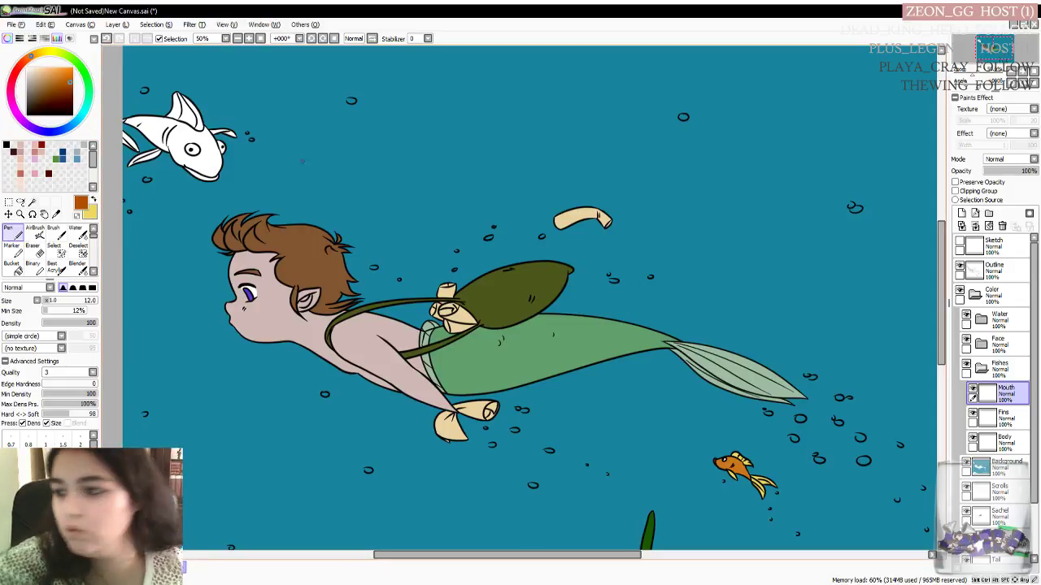
Select the body of the white fish above the merman's head with the Magic Wand, working from the Outline layer
left_click(1001, 443)
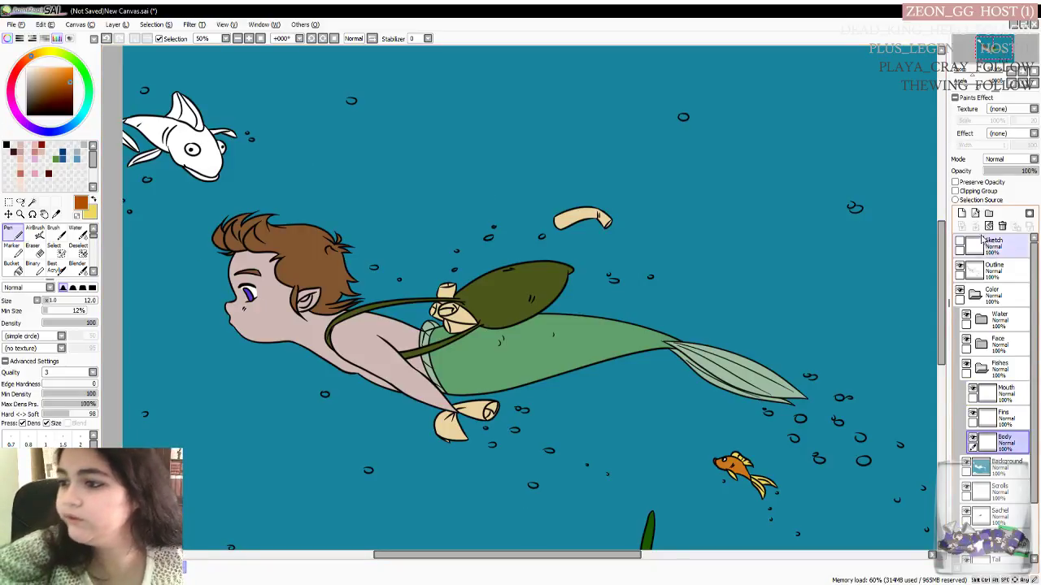
left_click(1012, 275)
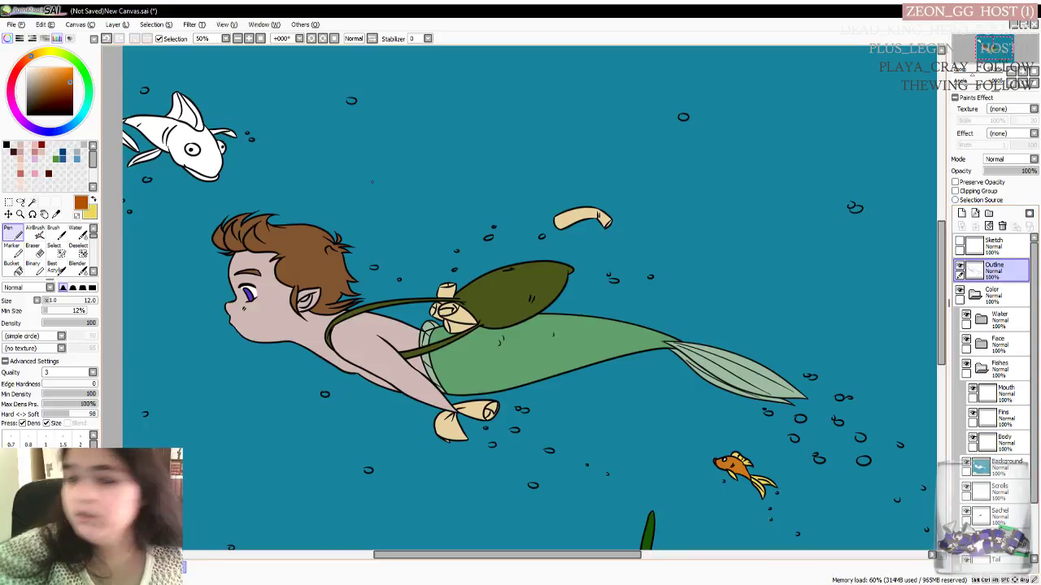
left_click(31, 202)
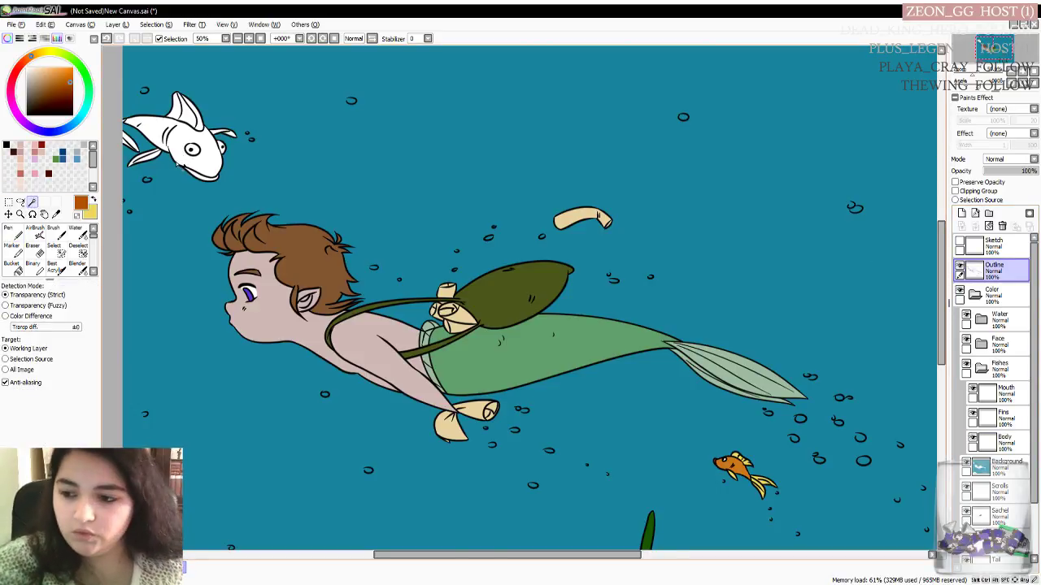
scroll(177, 163, "up", 2)
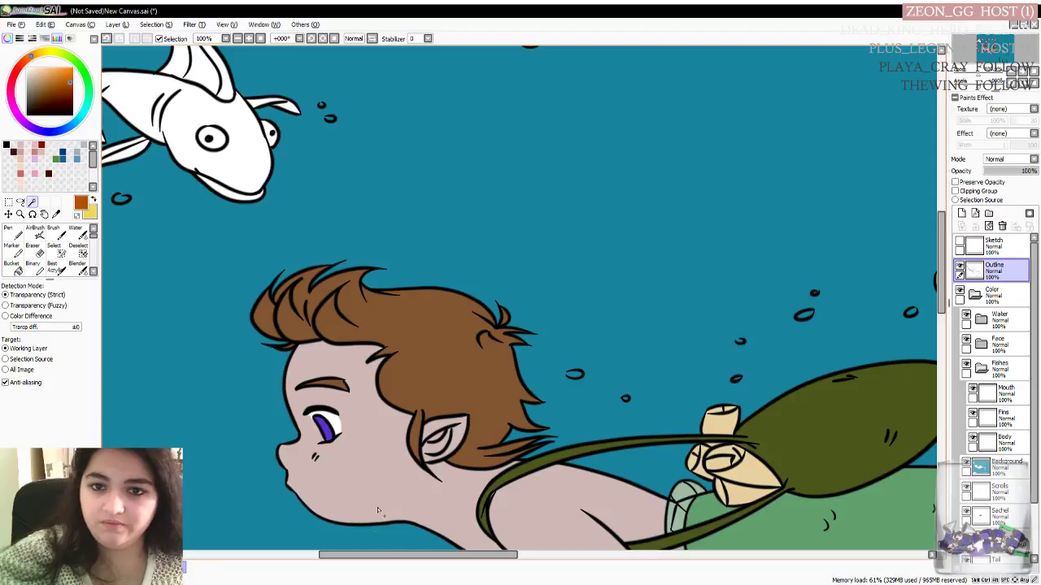
left_click_drag(384, 554, 365, 559)
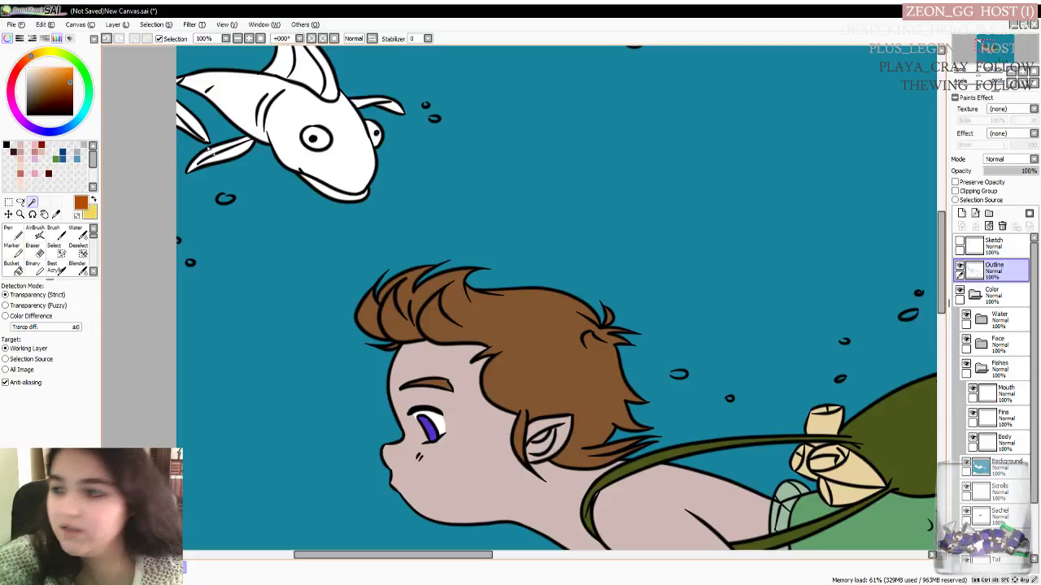
left_click(9, 146)
left_click(13, 233)
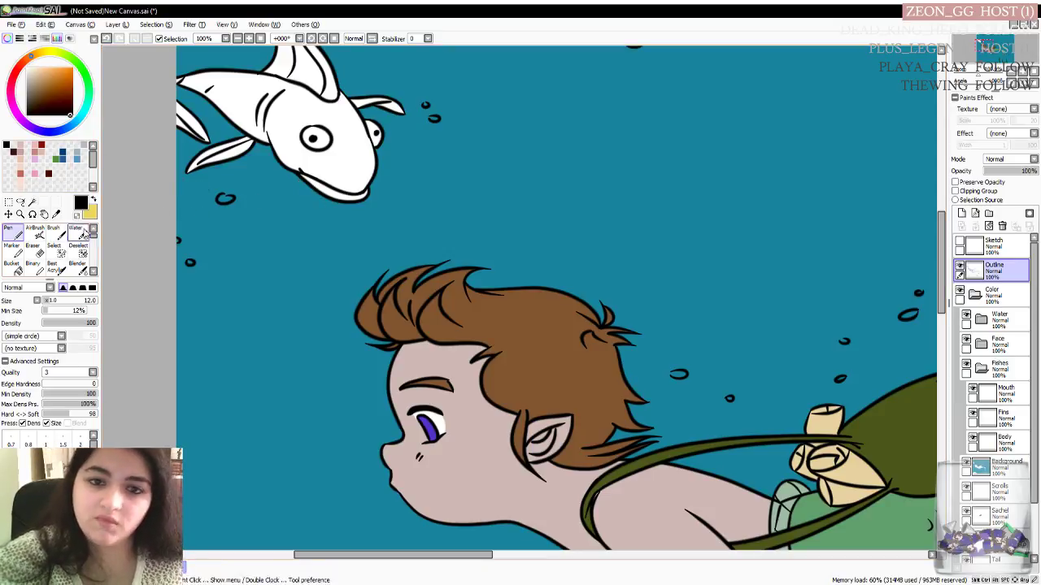
left_click(32, 202)
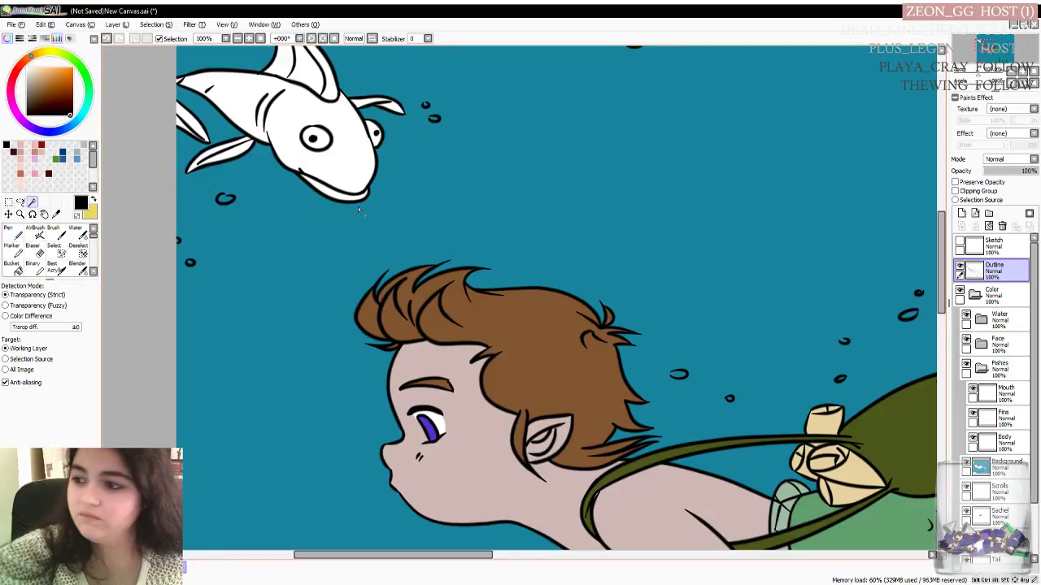
left_click(340, 120)
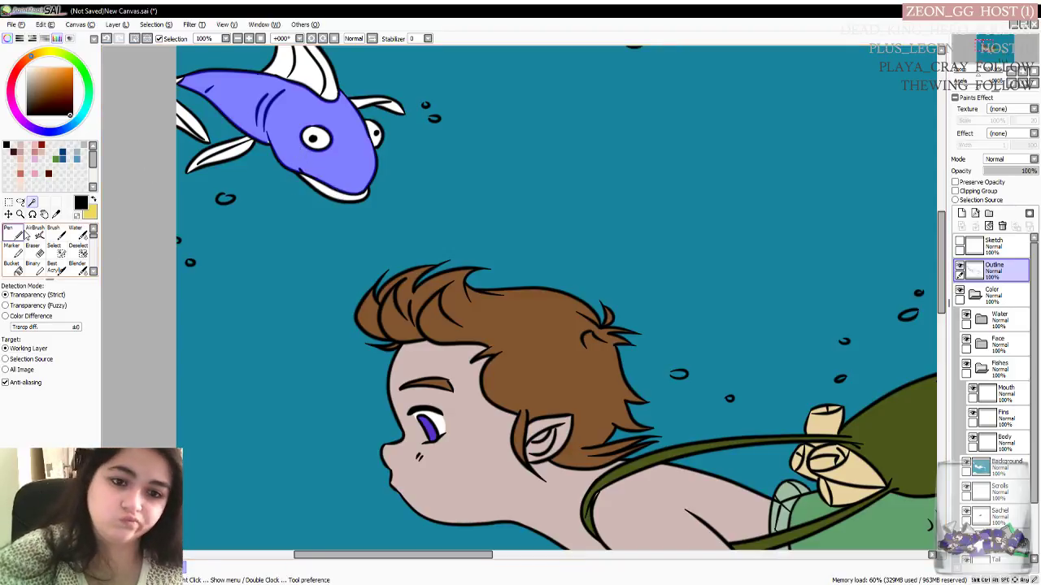
Fill the selected fish body with a muted blue on the Body layer, clear the selection, and inspect the fill
left_click(11, 232)
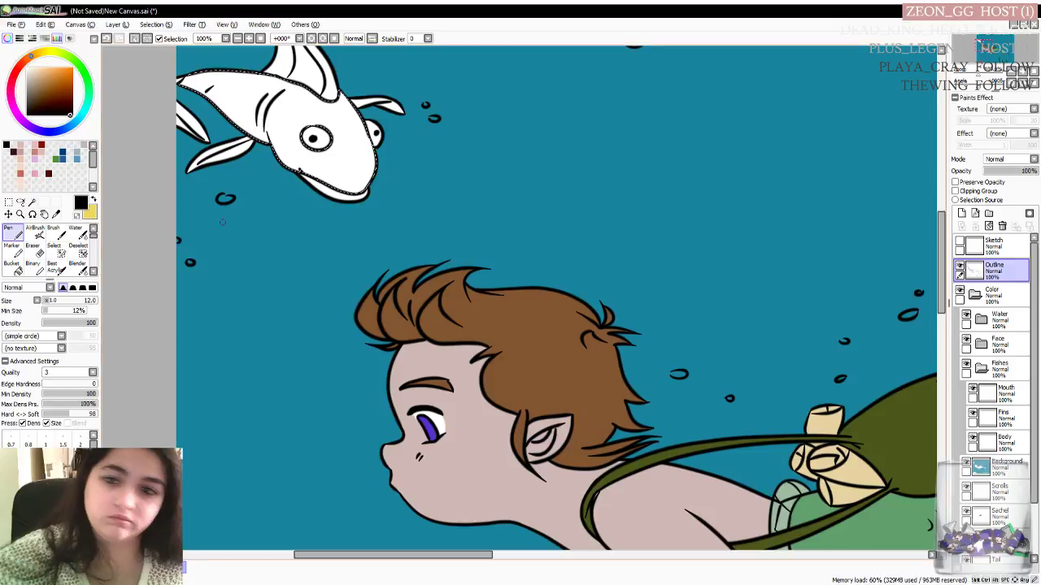
left_click(1004, 442)
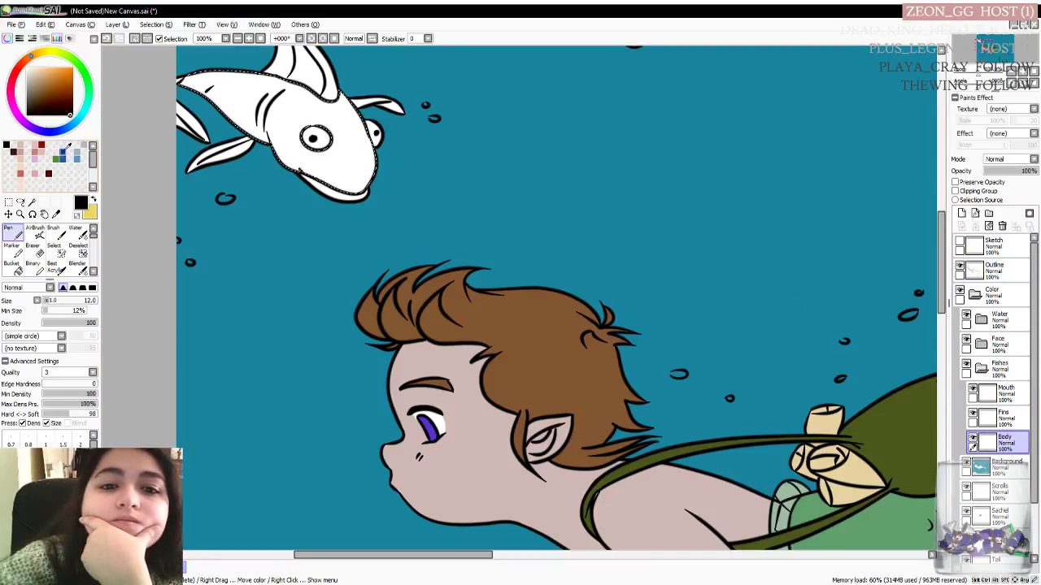
left_click(63, 157)
mouse_move(54, 89)
left_mouse_down()
mouse_move(72, 78)
mouse_move(51, 68)
mouse_move(43, 89)
left_mouse_up()
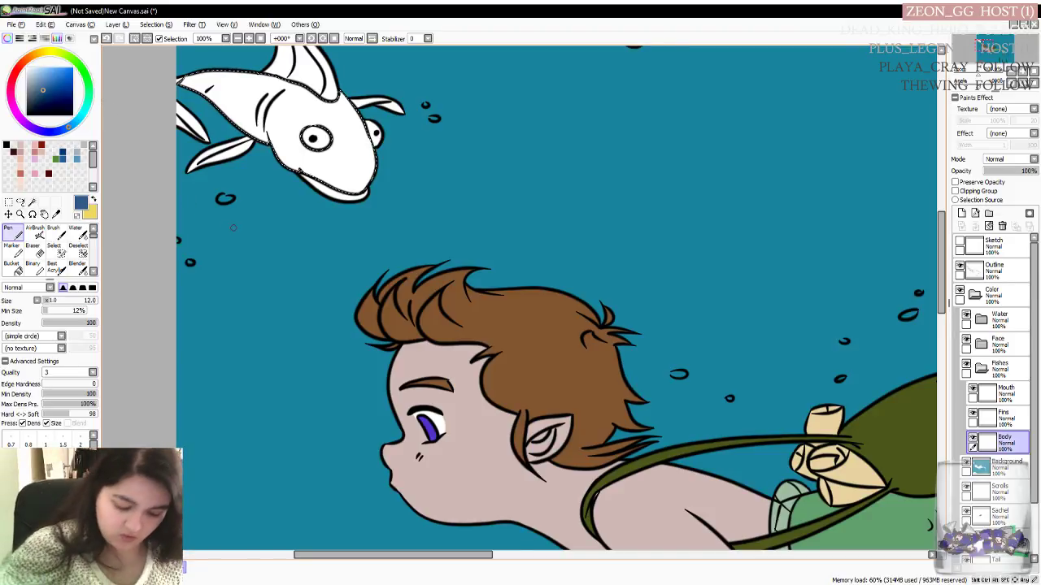
key("ctrl+f")
key("ctrl+d")
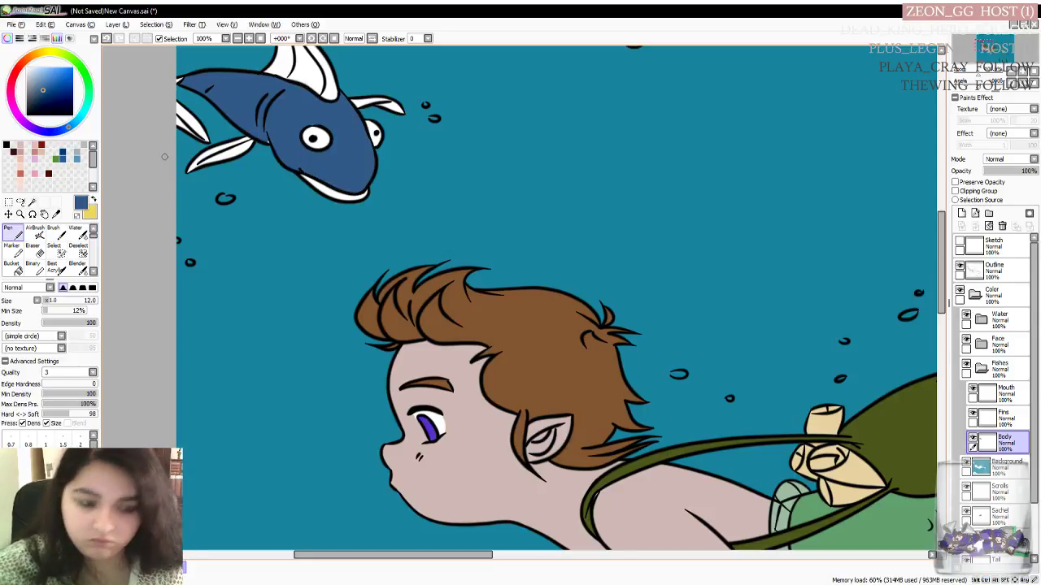
scroll(204, 155, "up", 2)
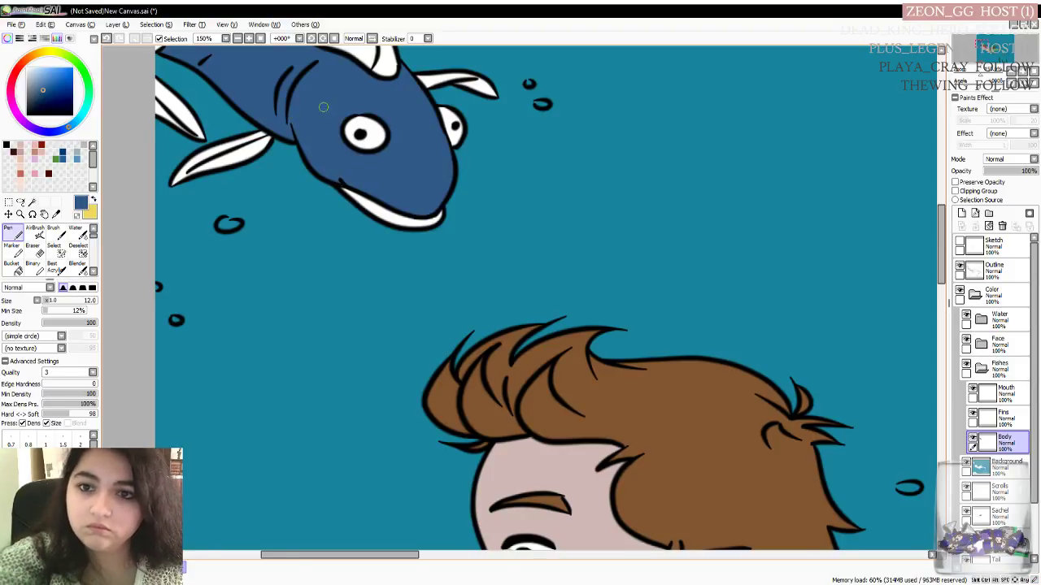
scroll(323, 107, "down", 2)
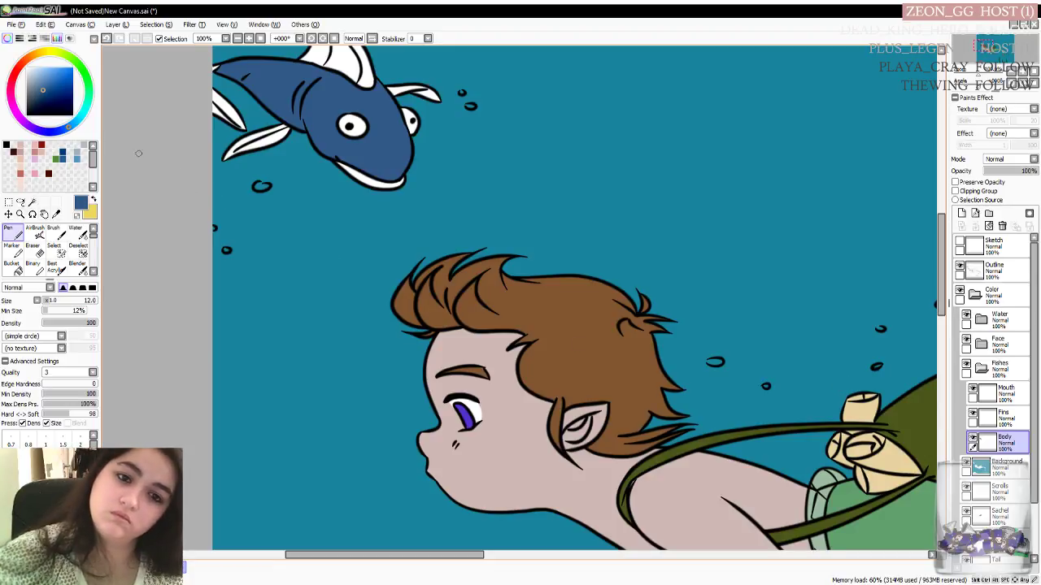
Mix a darker blue and select the blue fish's mouth with the Magic Wand, working from the Outline layer
left_click_drag(44, 88, 47, 91)
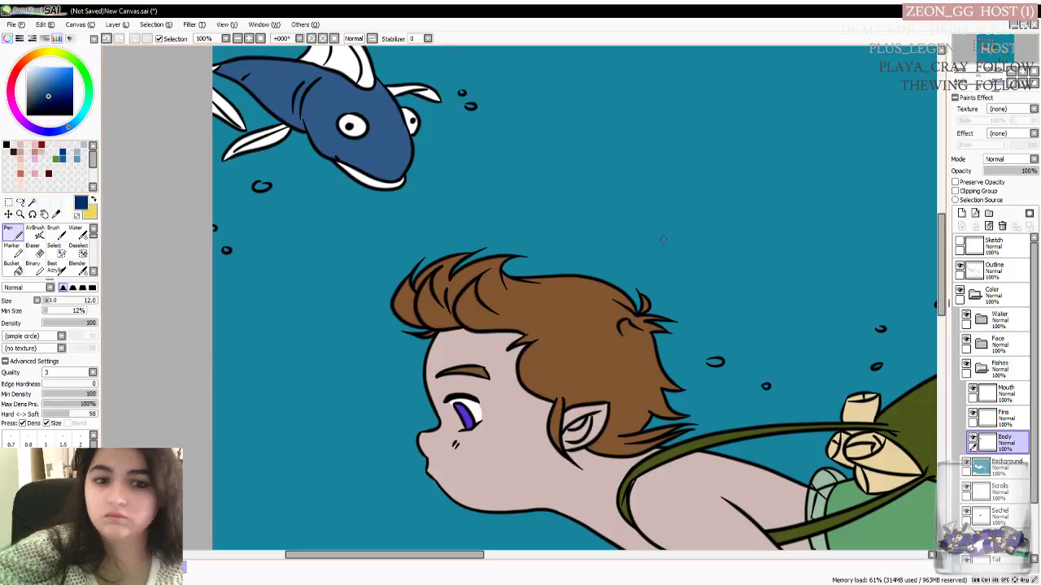
left_click(32, 201)
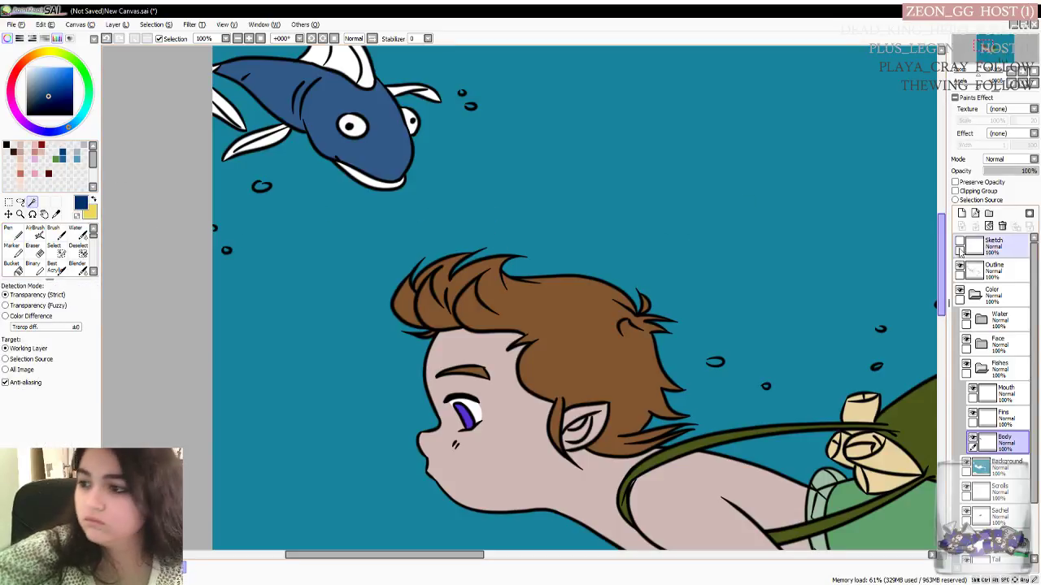
left_click(1002, 271)
left_click(375, 183)
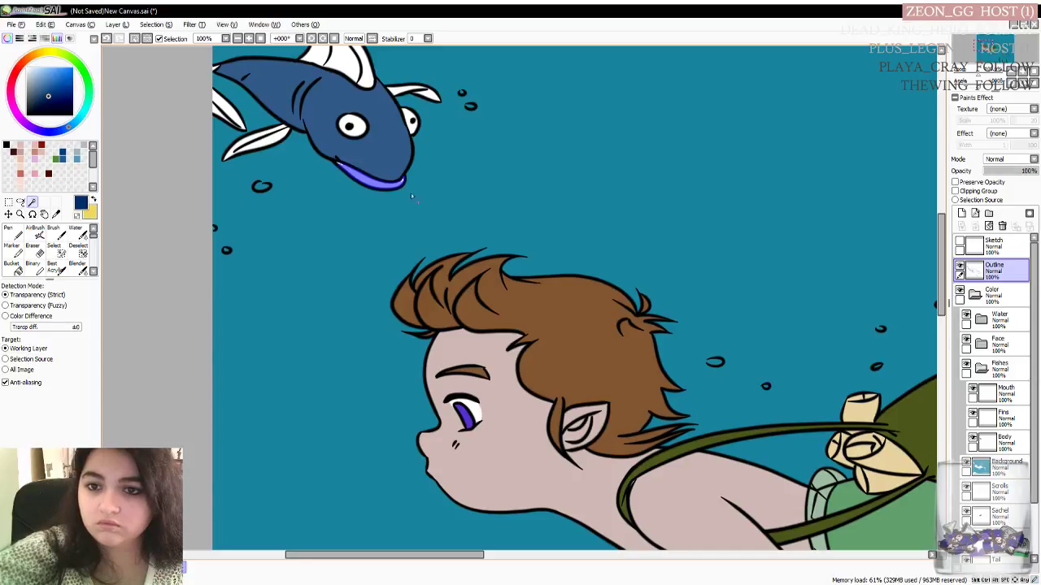
Fill the selected mouth with the dark blue on the Mouth layer, clear the selection, and touch up the corners of the mouth
left_click(1002, 394)
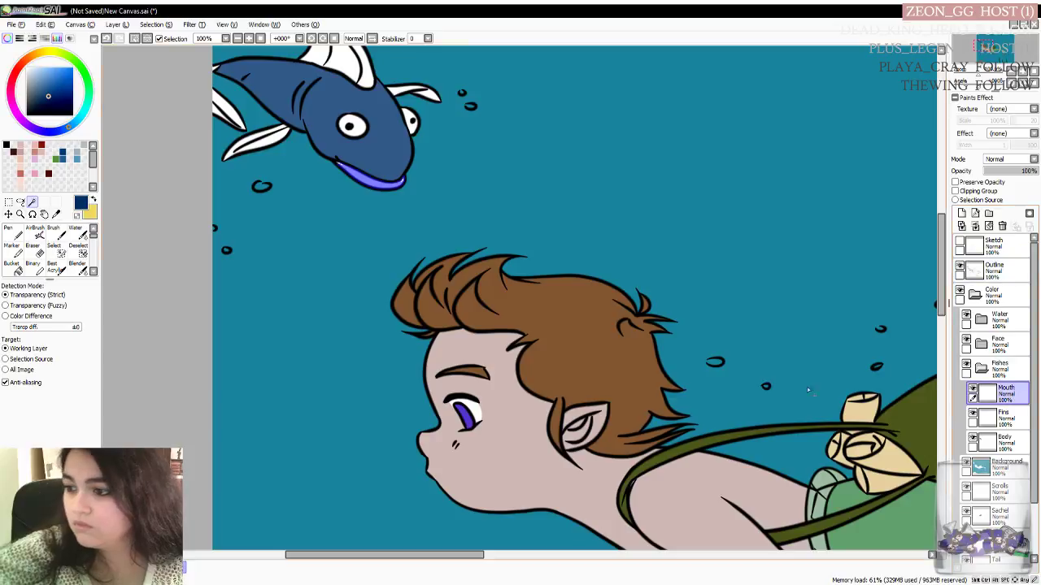
left_click(15, 231)
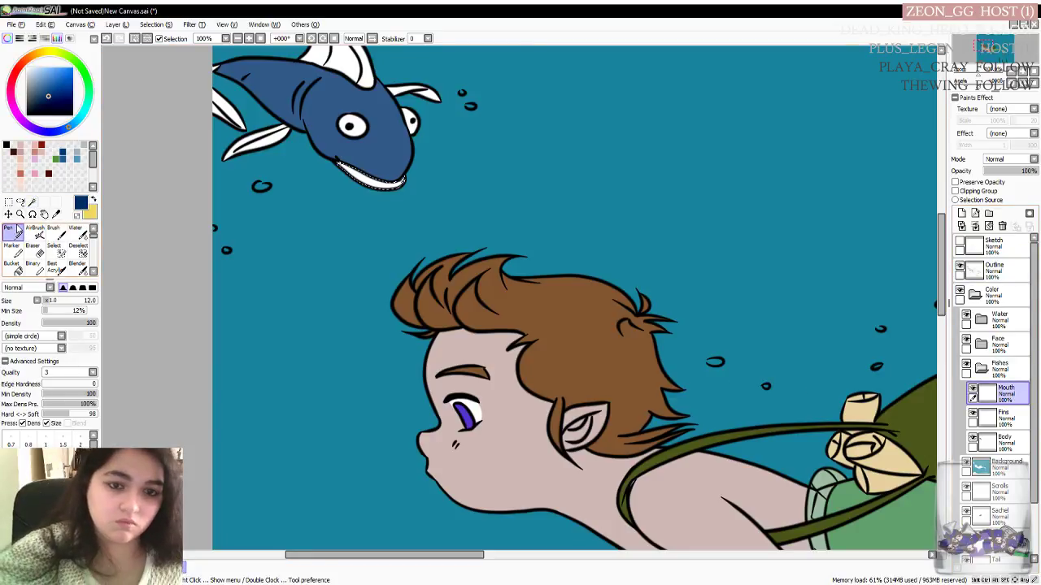
key("ctrl+f")
key("ctrl+d")
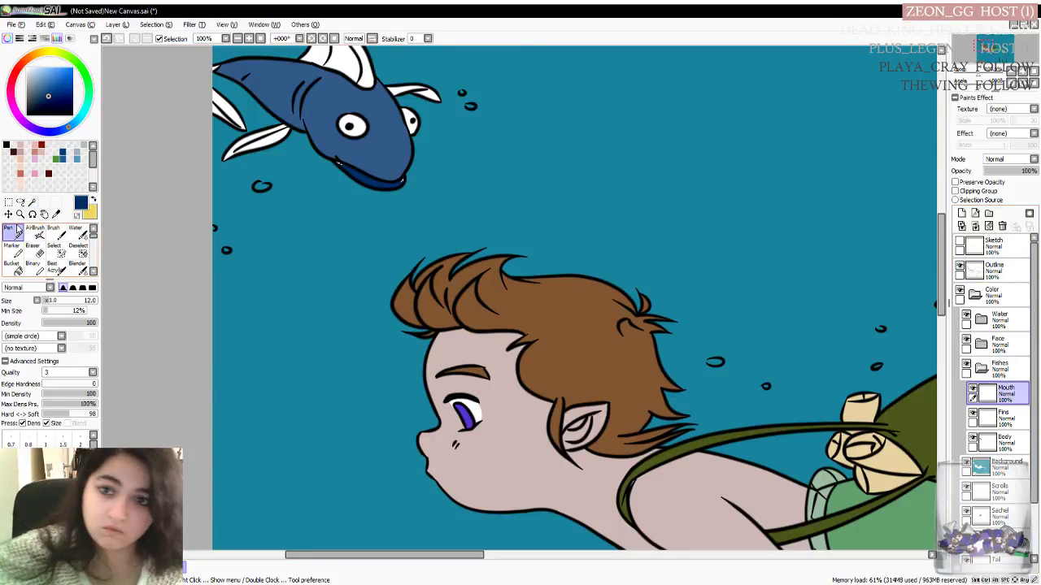
scroll(351, 175, "up", 2)
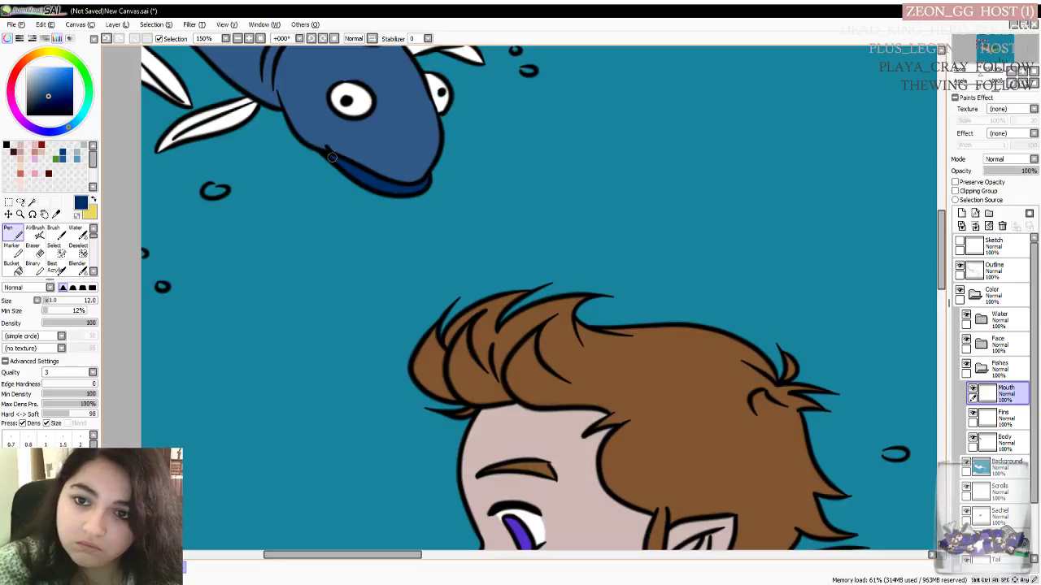
scroll(389, 187, "down", 3)
scroll(342, 163, "down", 1)
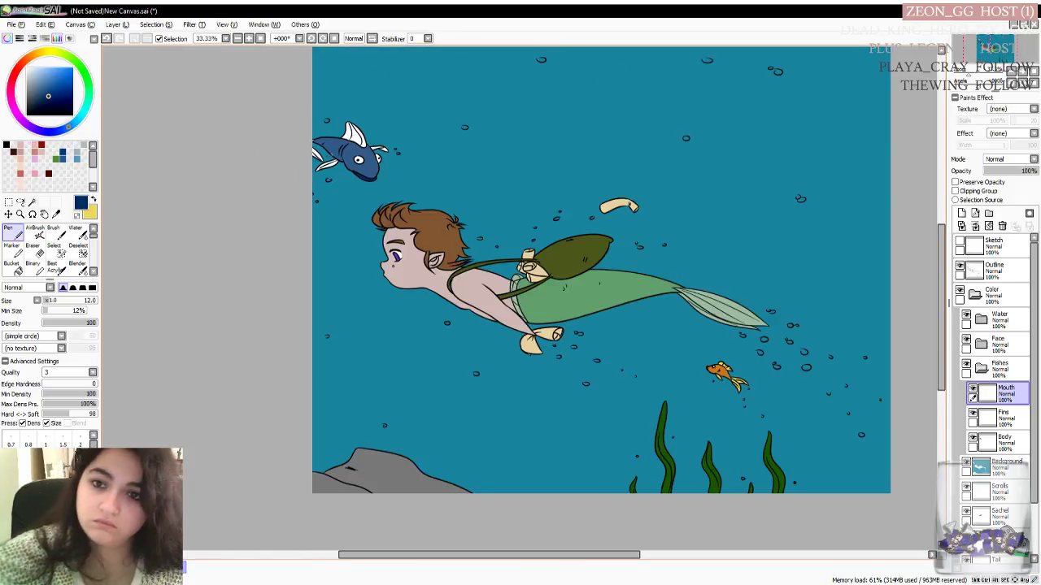
scroll(317, 131, "up", 4)
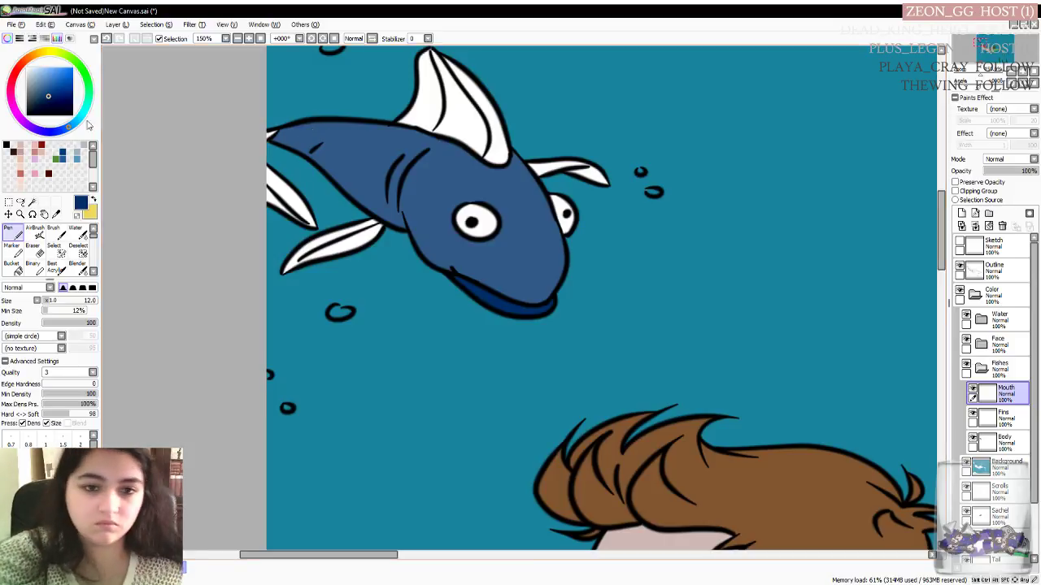
Select all the white fins and the tail of the blue fish with the Magic Wand, working from the Outline layer
left_click(54, 100)
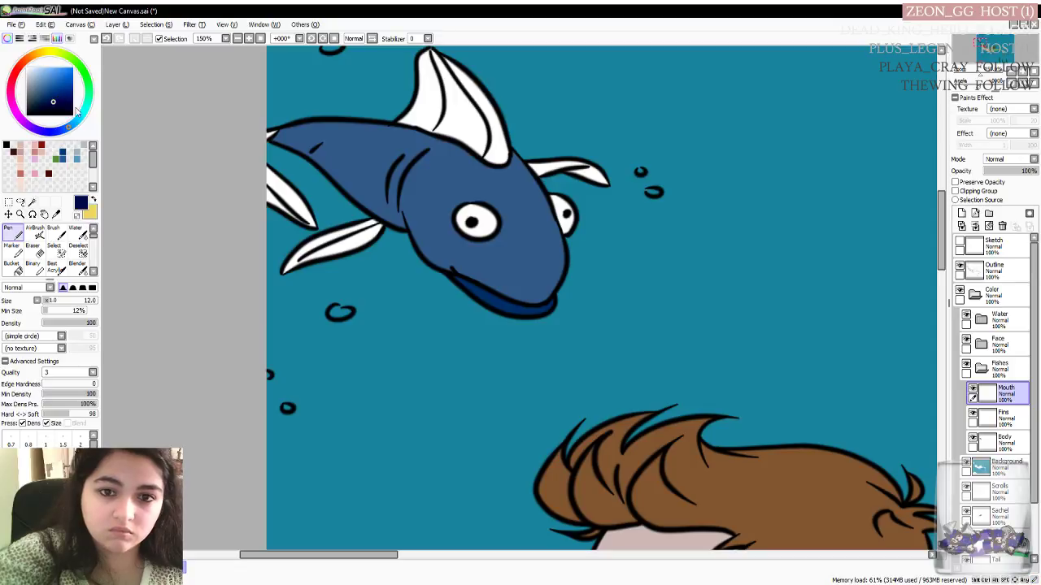
left_click(32, 202)
left_click(993, 269)
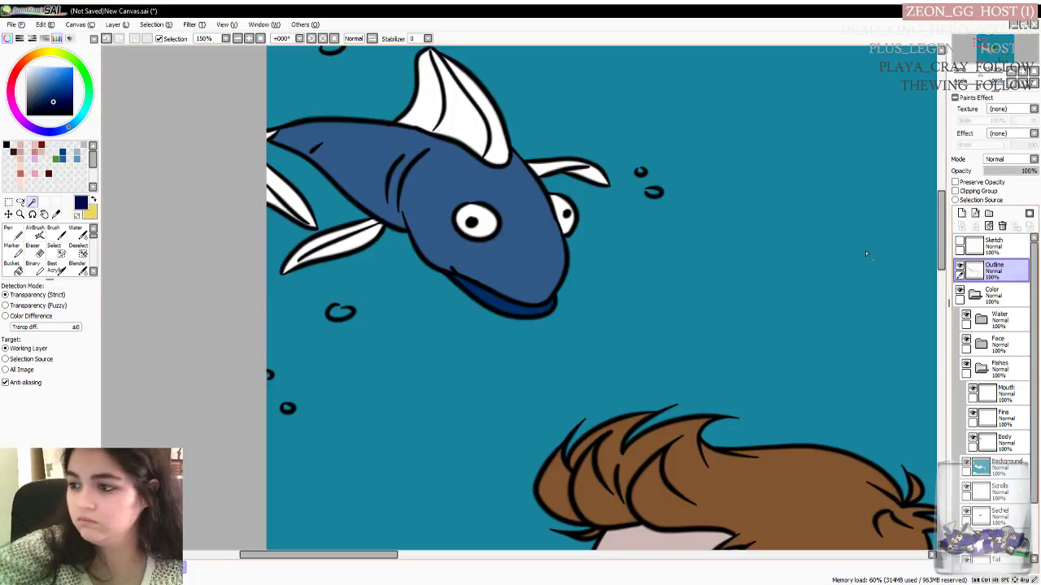
left_click(588, 174)
left_click(555, 168)
left_click(468, 139)
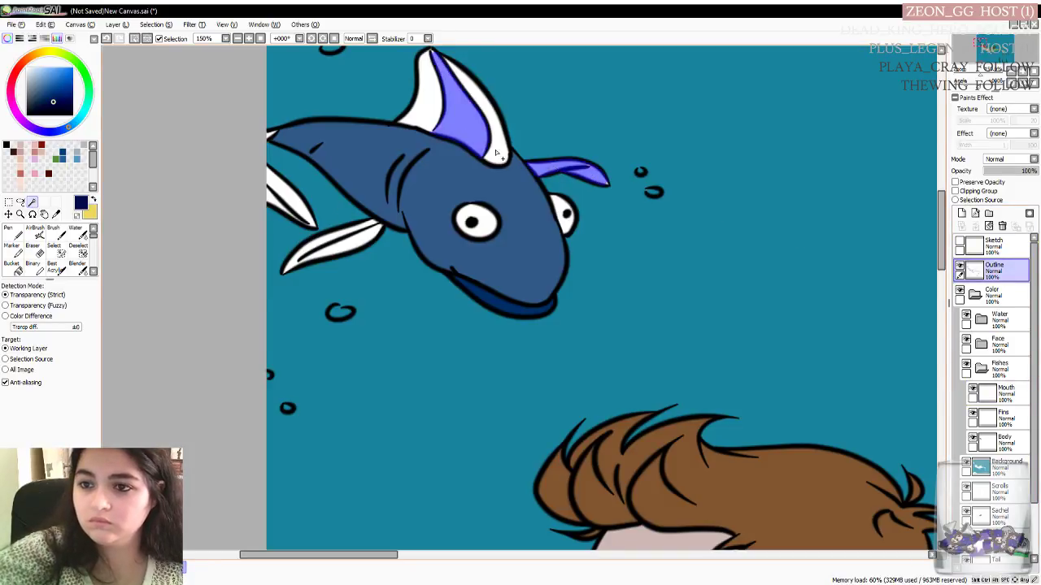
left_click(490, 130)
left_click(421, 94)
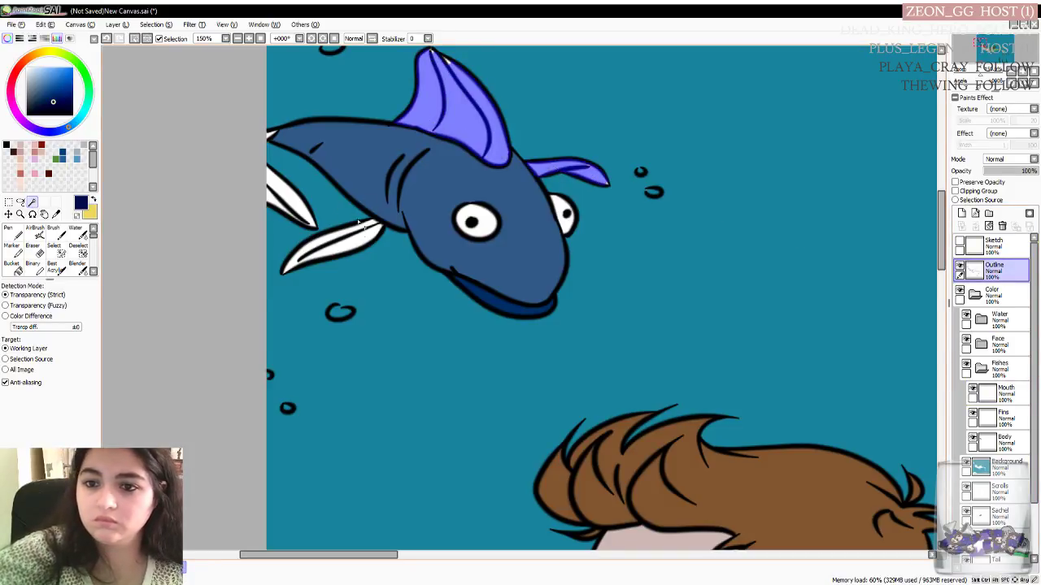
left_click(323, 243)
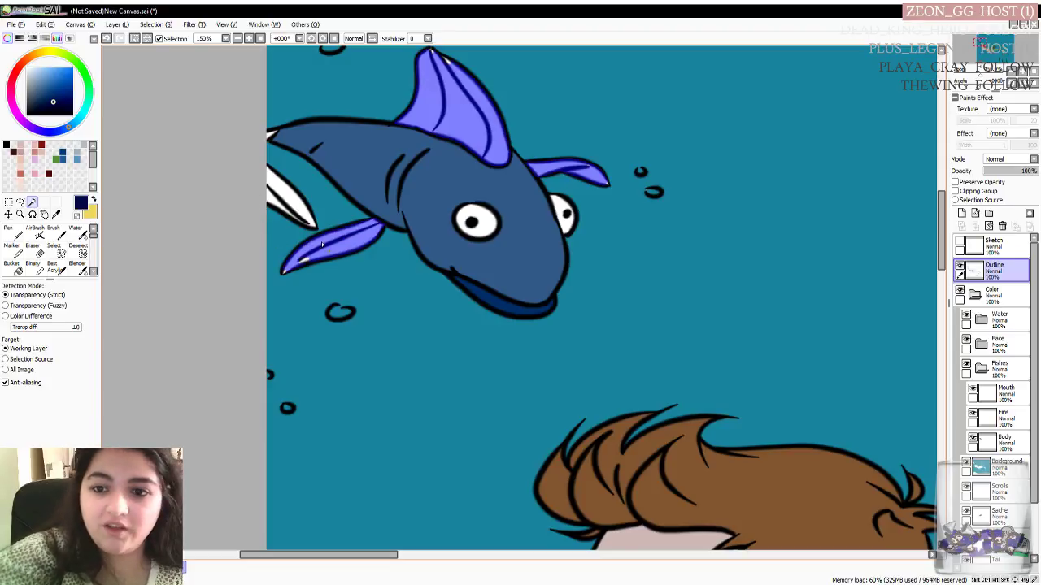
left_click(291, 199)
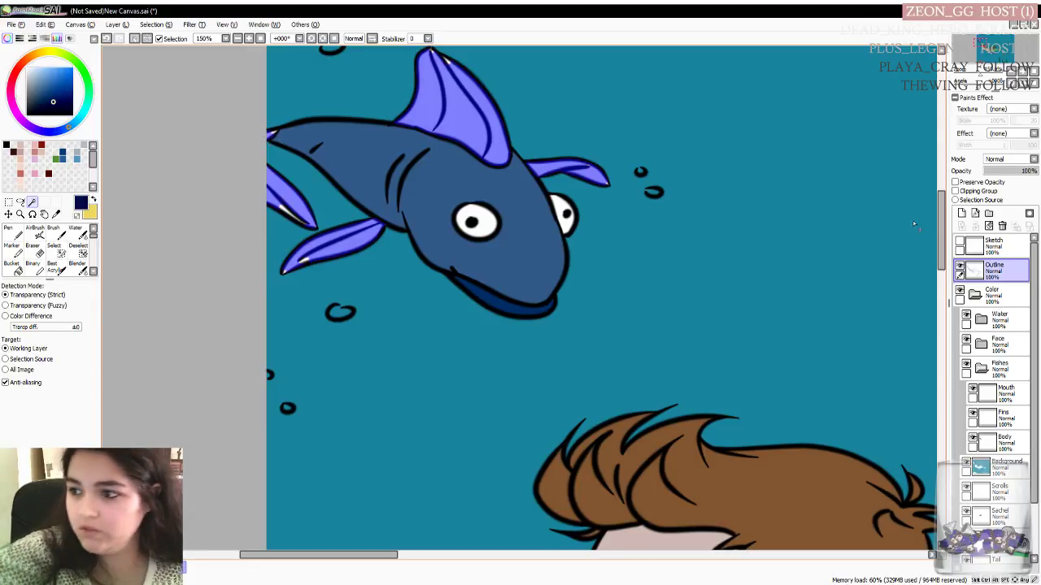
scroll(941, 228, "up", 3)
left_click_drag(274, 564, 300, 564)
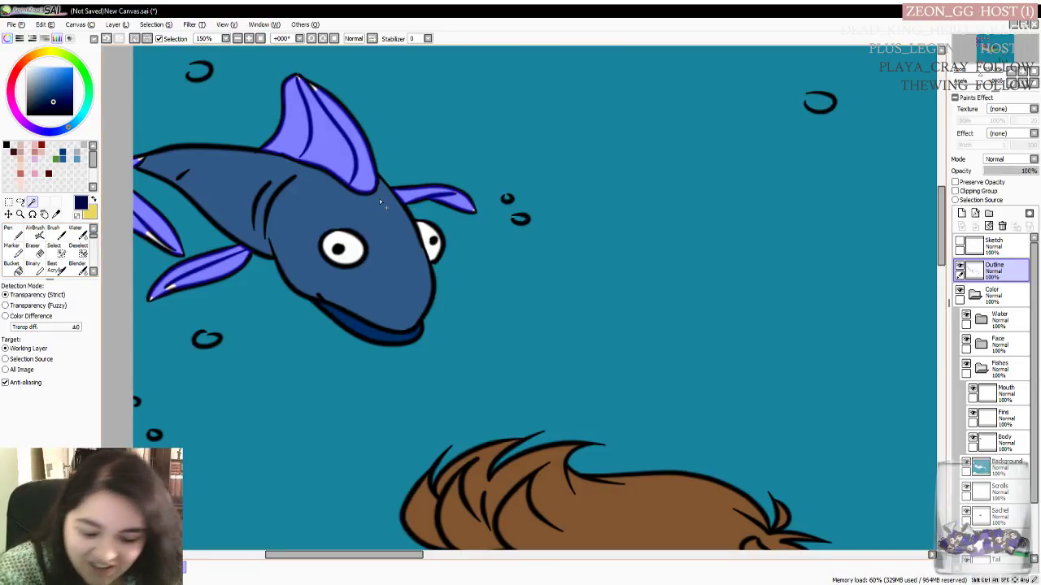
scroll(379, 199, "down", 5)
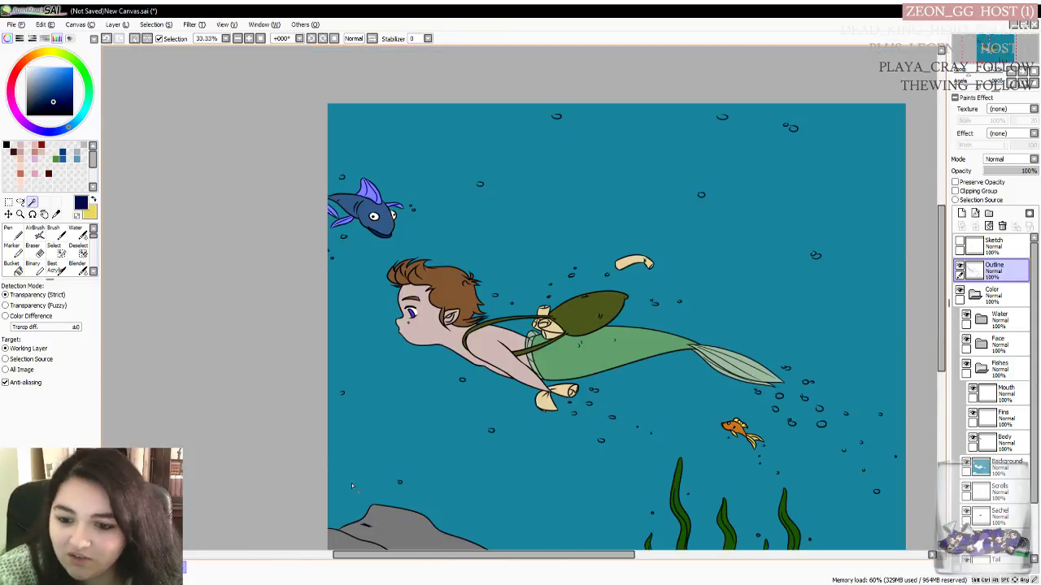
left_click(353, 542)
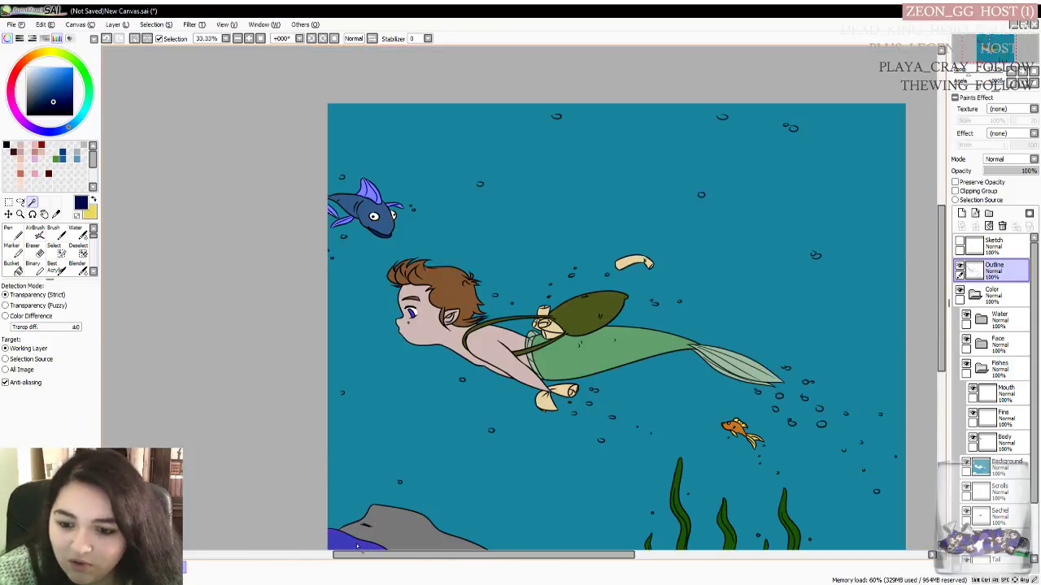
left_click(106, 39)
left_click_drag(353, 556, 380, 556)
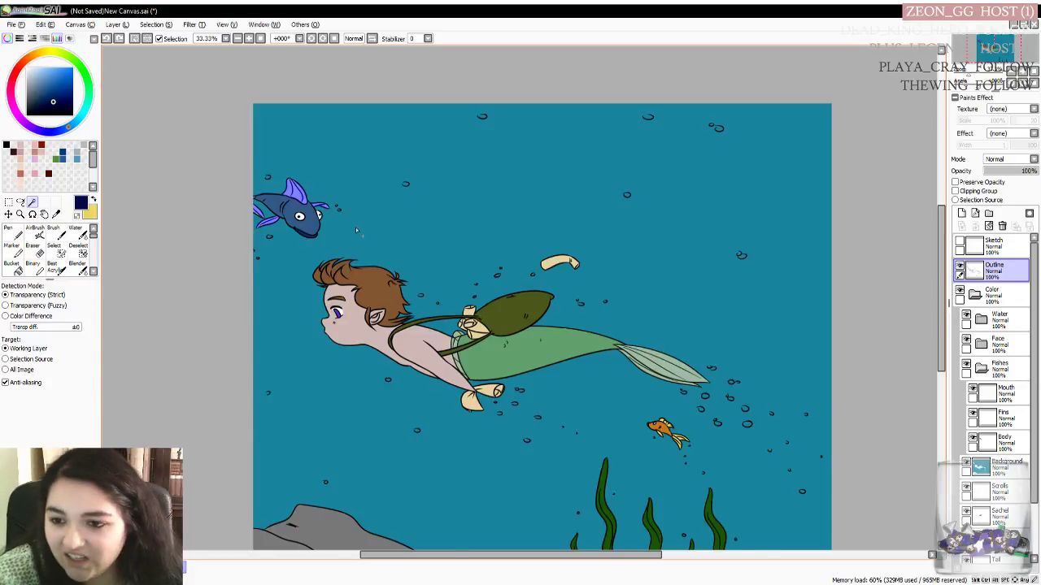
Mix a lighter muted blue, fill the selected fish fins with it on the Fins layer, and clear the selection
scroll(356, 230, "up", 3)
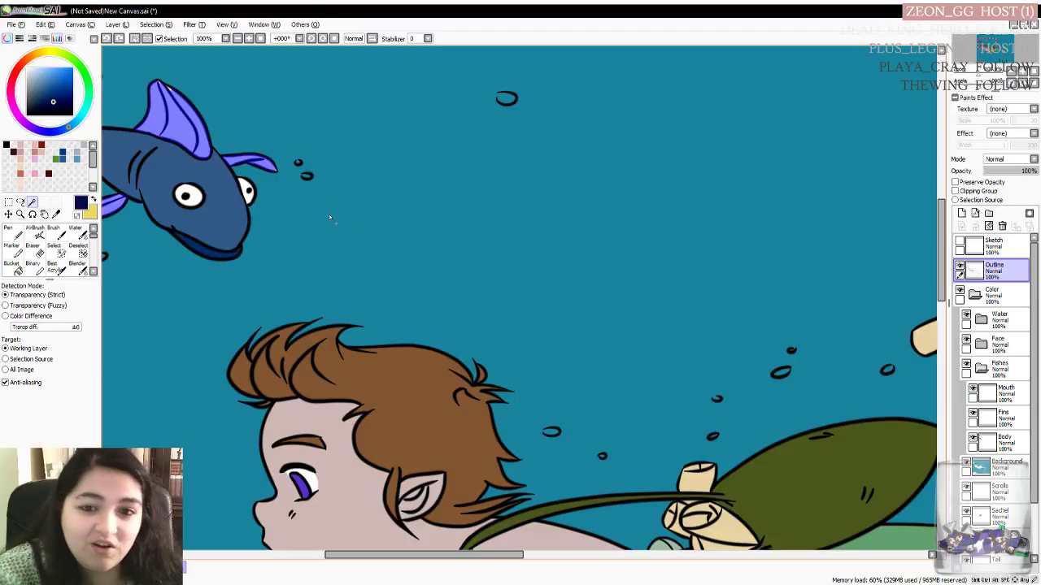
scroll(350, 225, "down", 1)
scroll(308, 199, "up", 1)
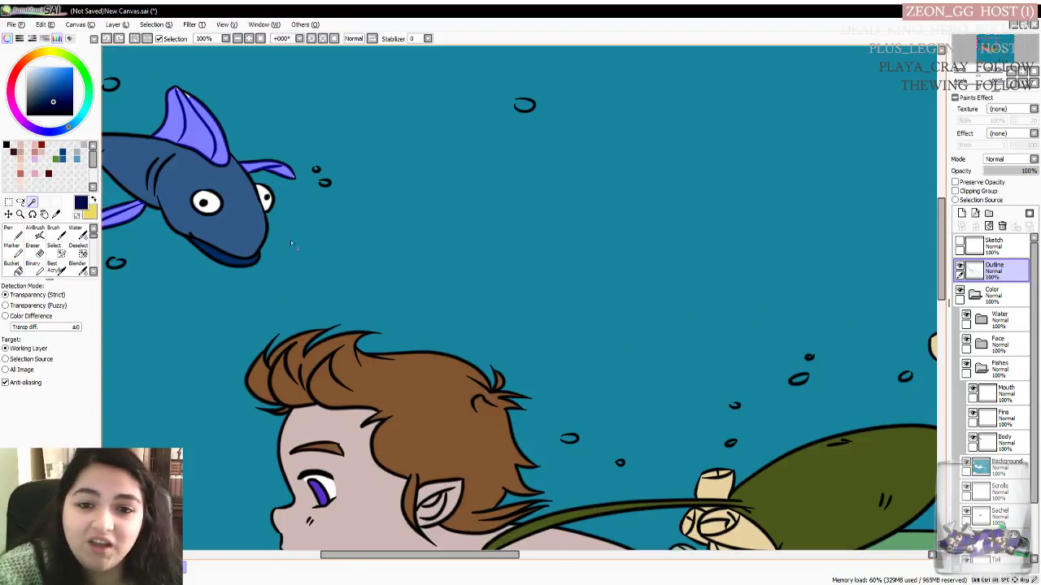
left_click_drag(333, 555, 296, 555)
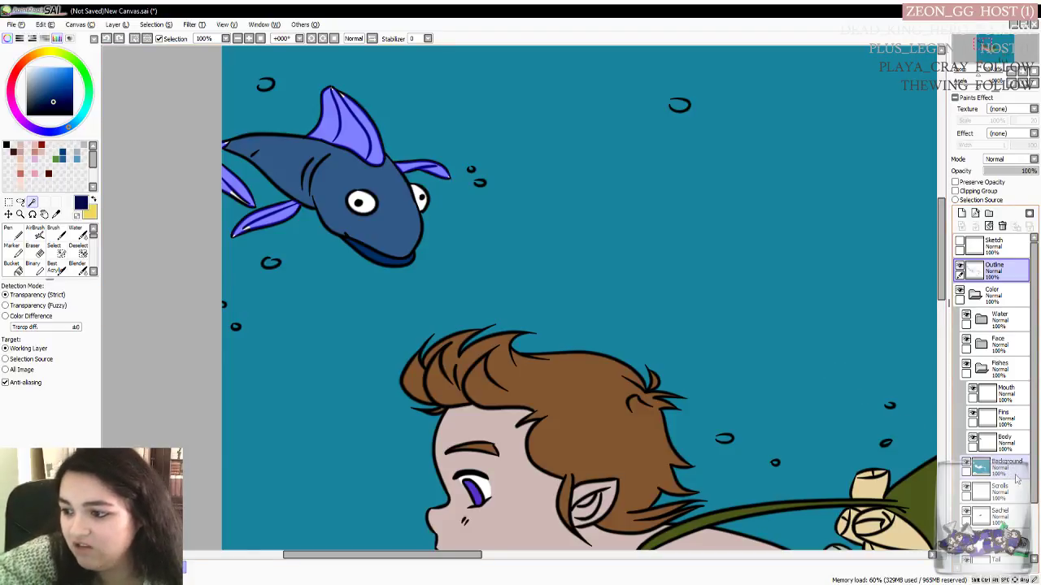
left_click(1012, 421)
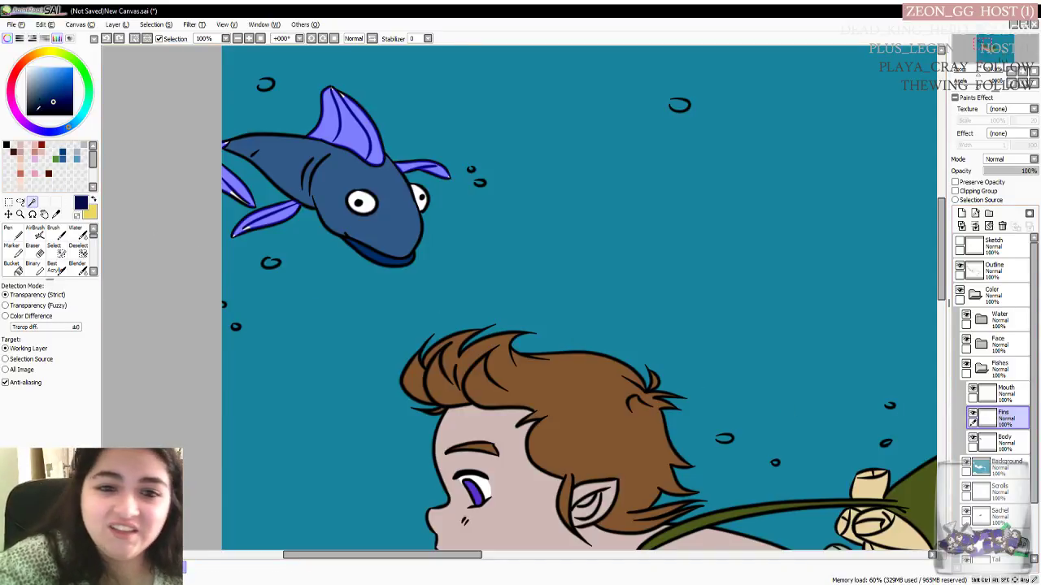
left_click_drag(54, 100, 46, 80)
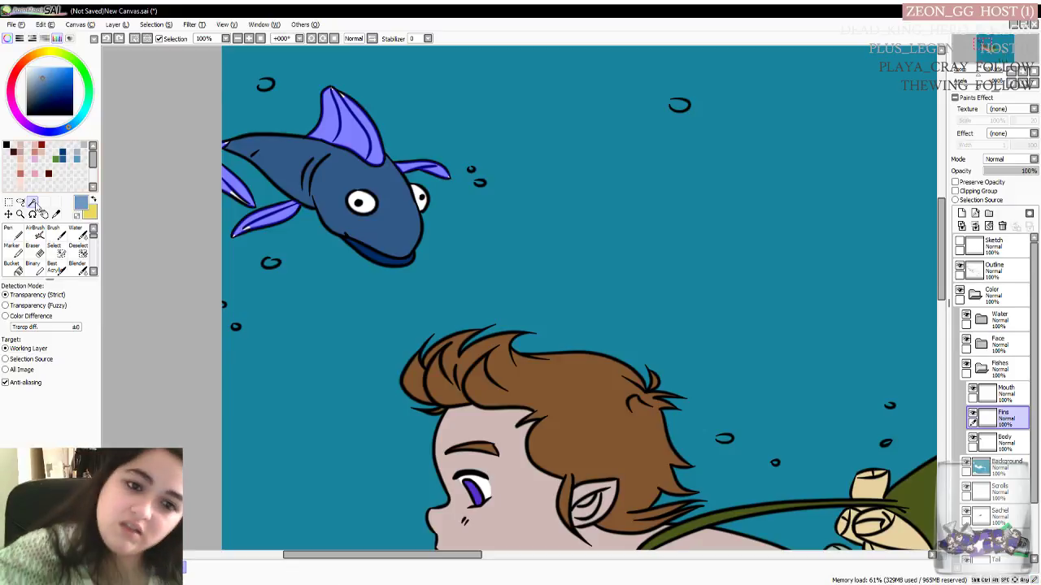
left_click(13, 234)
key("ctrl+f")
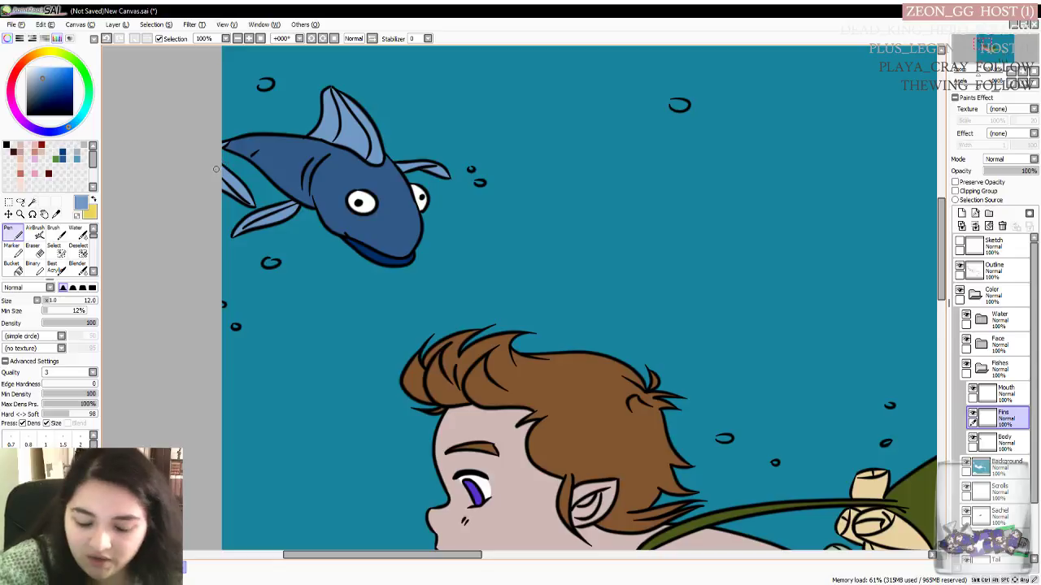
Examine the blue fish's fins up close, and review the flat colors across the whole illustration
scroll(219, 165, "up", 1)
scroll(232, 150, "up", 1)
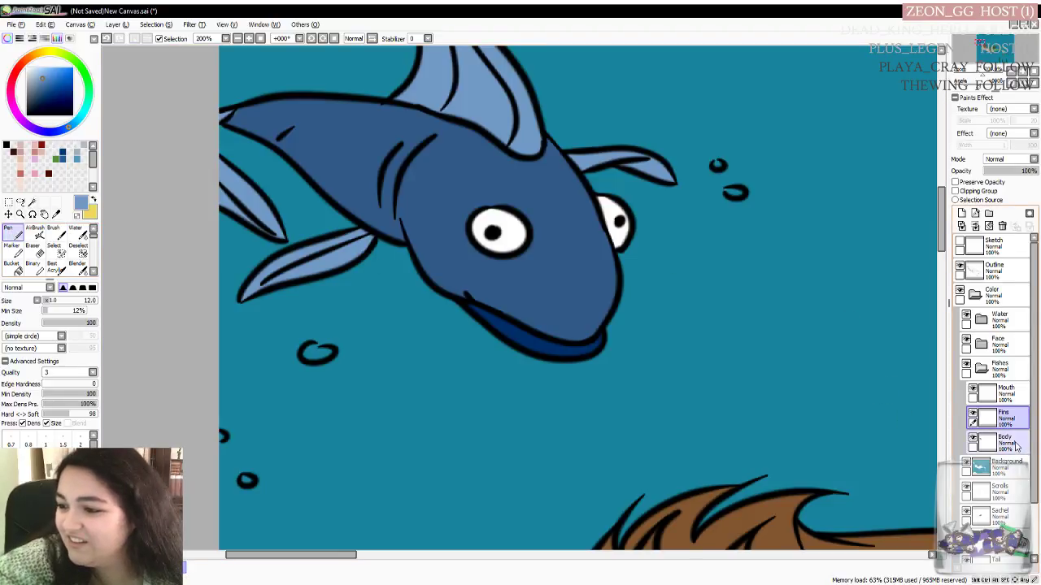
key("e")
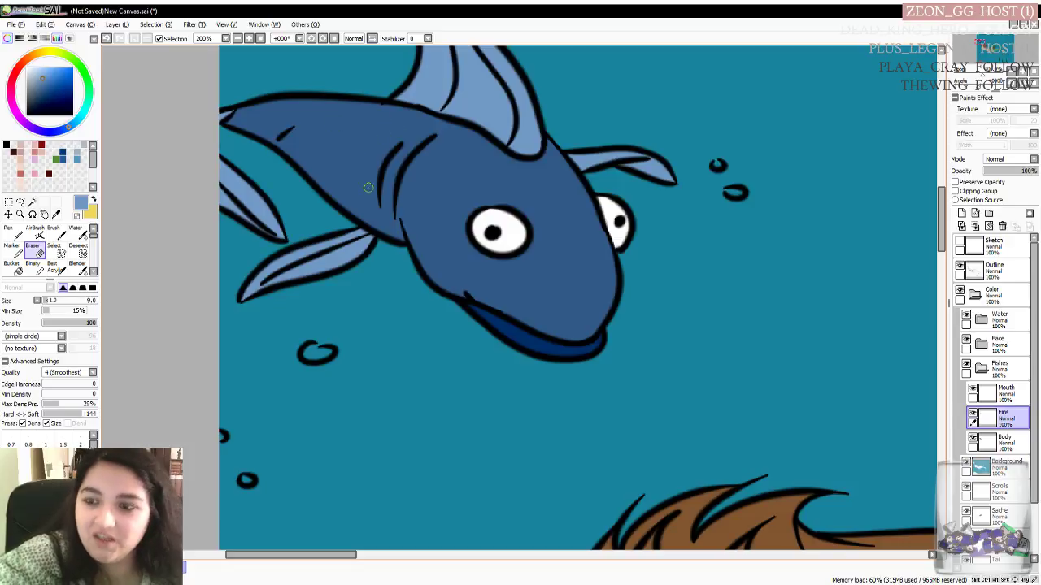
scroll(361, 181, "down", 2)
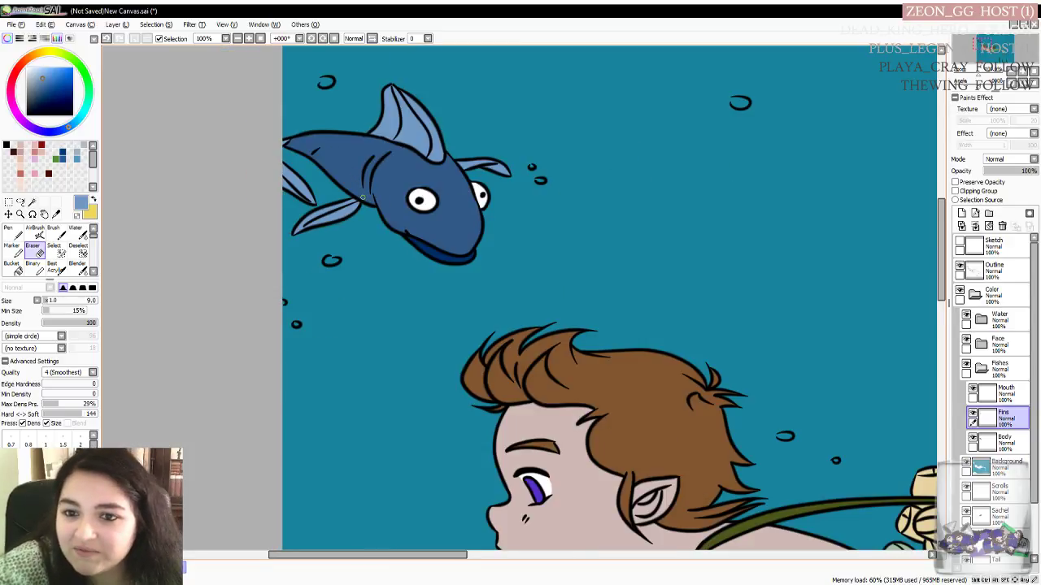
scroll(363, 198, "down", 1)
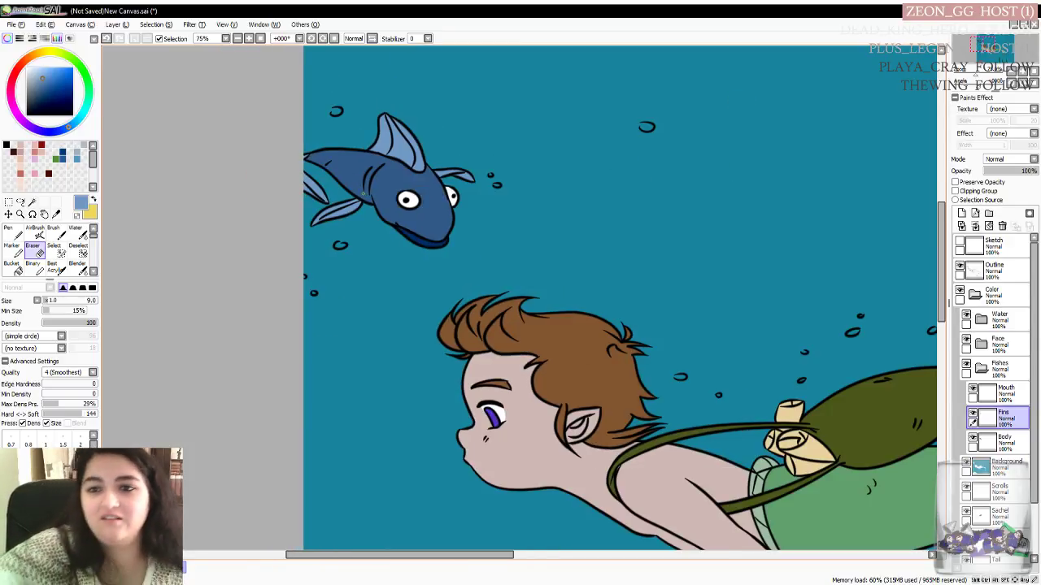
key("n")
left_click_drag(353, 560, 408, 560)
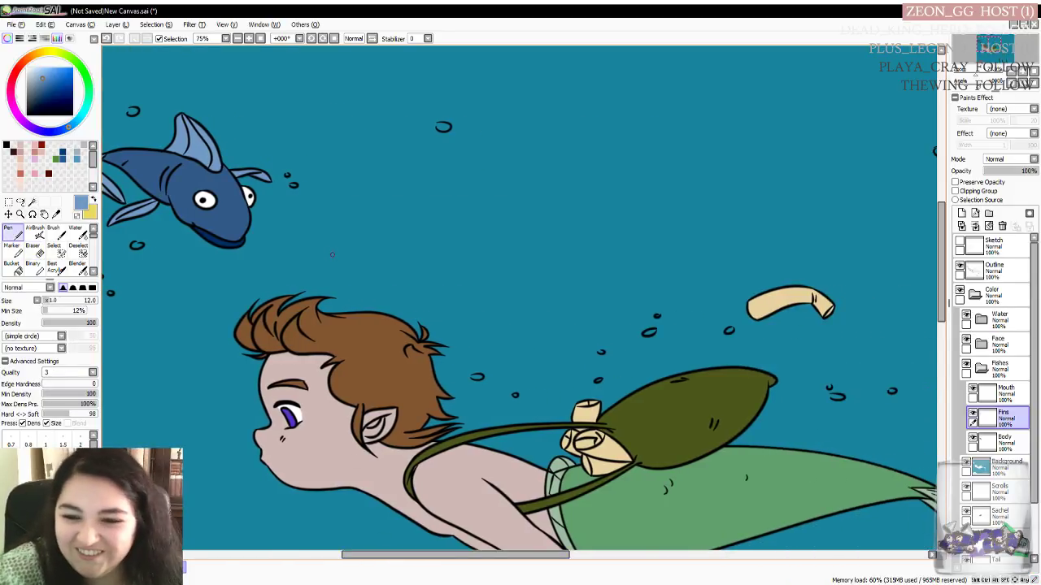
scroll(332, 255, "down", 2)
left_click_drag(943, 181, 917, 214)
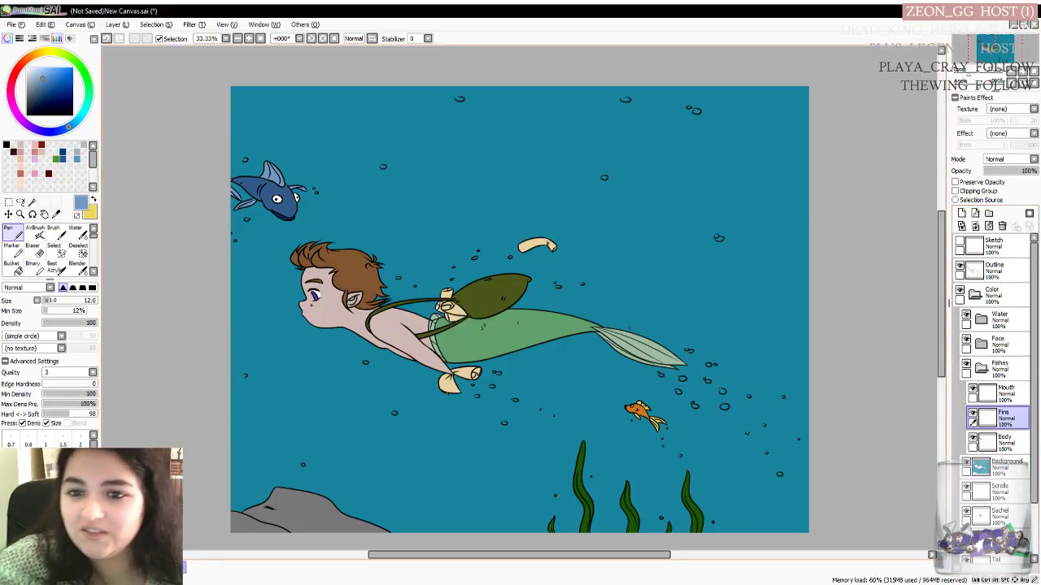
scroll(616, 337, "up", 2)
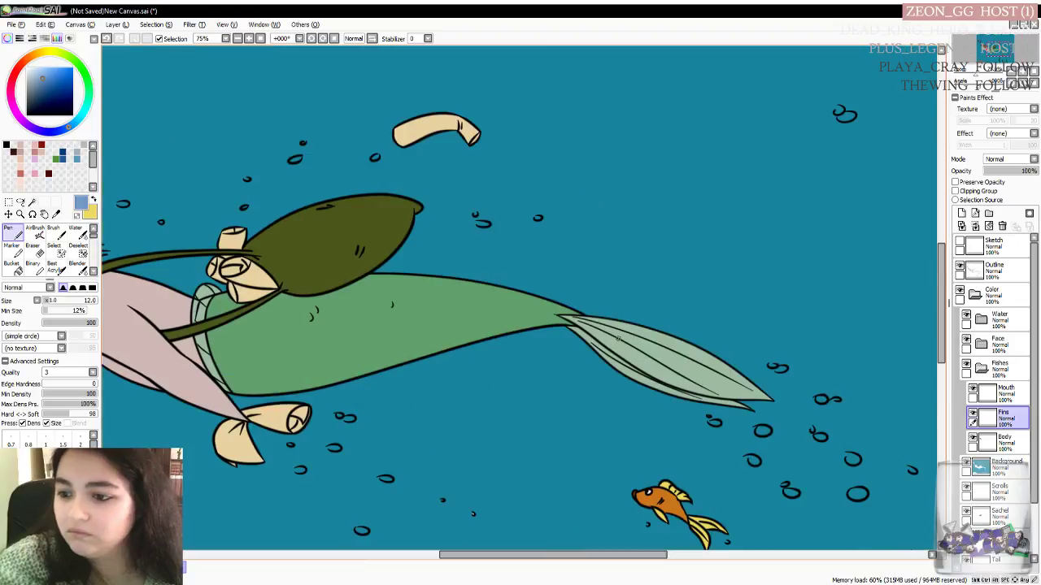
scroll(623, 336, "down", 3)
scroll(621, 333, "up", 1)
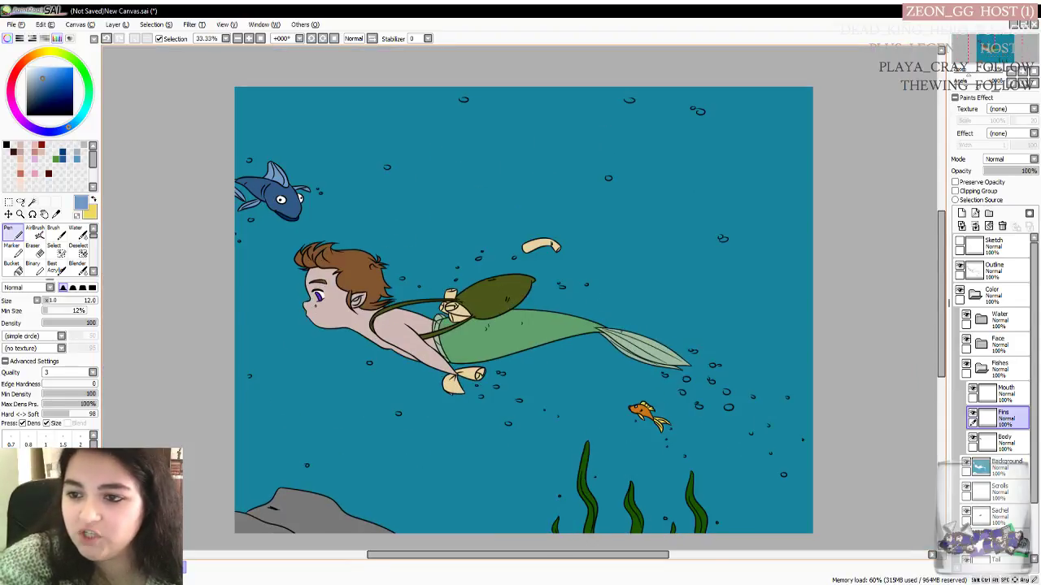
scroll(934, 284, "down", 1)
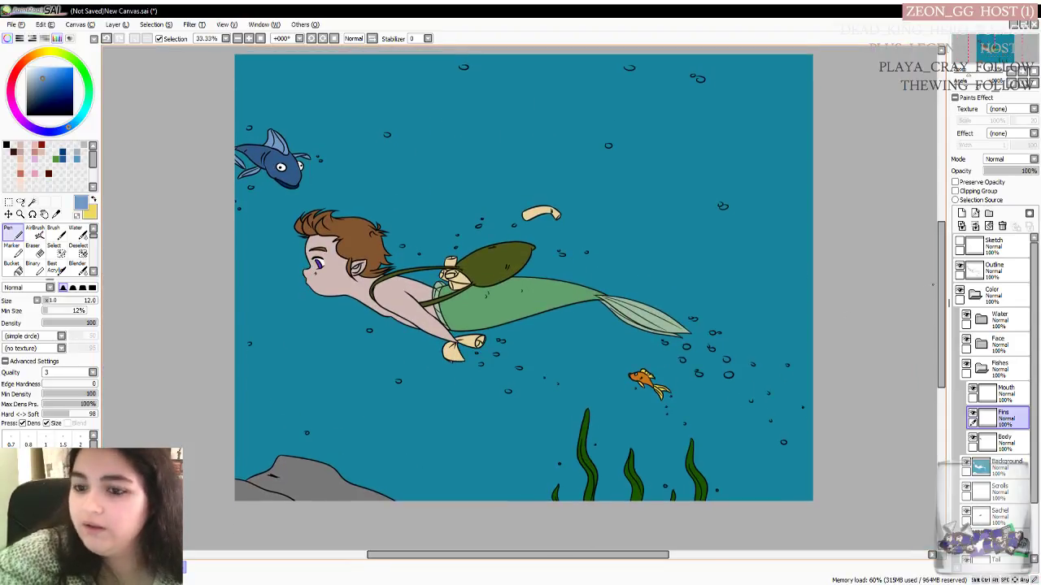
left_click_drag(401, 553, 409, 554)
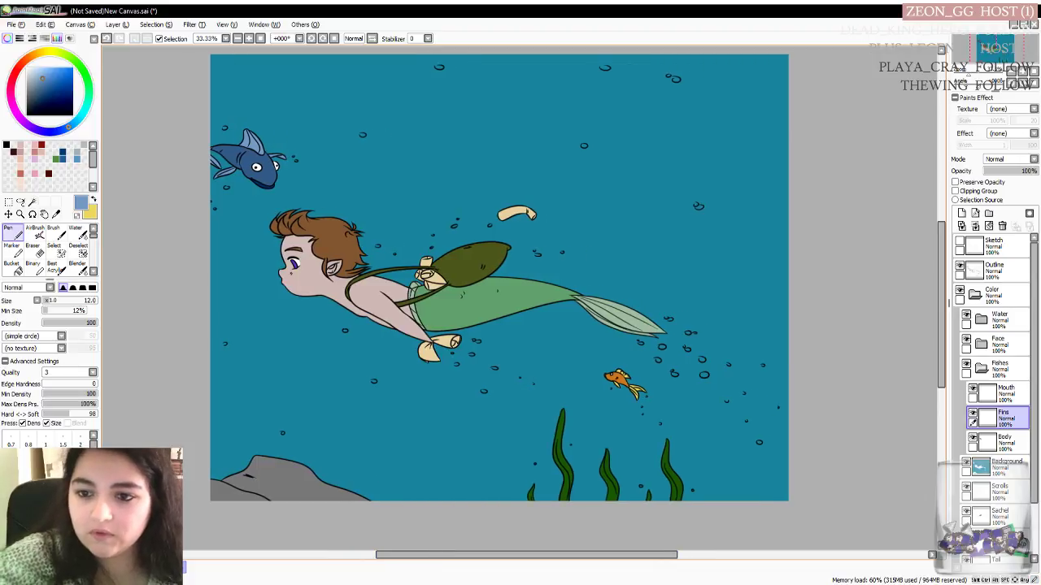
scroll(345, 301, "up", 1)
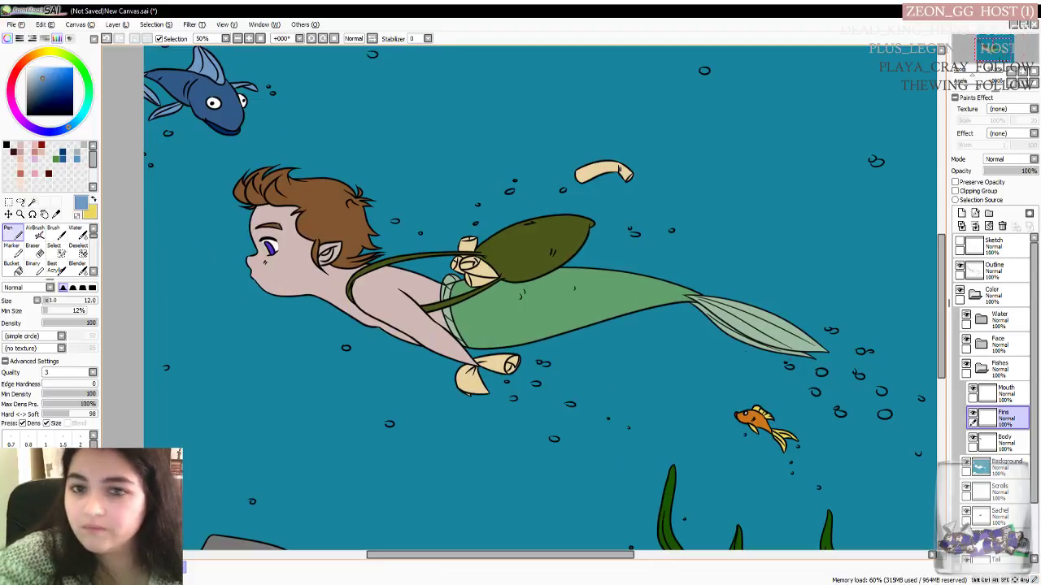
Collapse the Fishes layer folder and make the Skin layer the working layer
scroll(1036, 475, "down", 2)
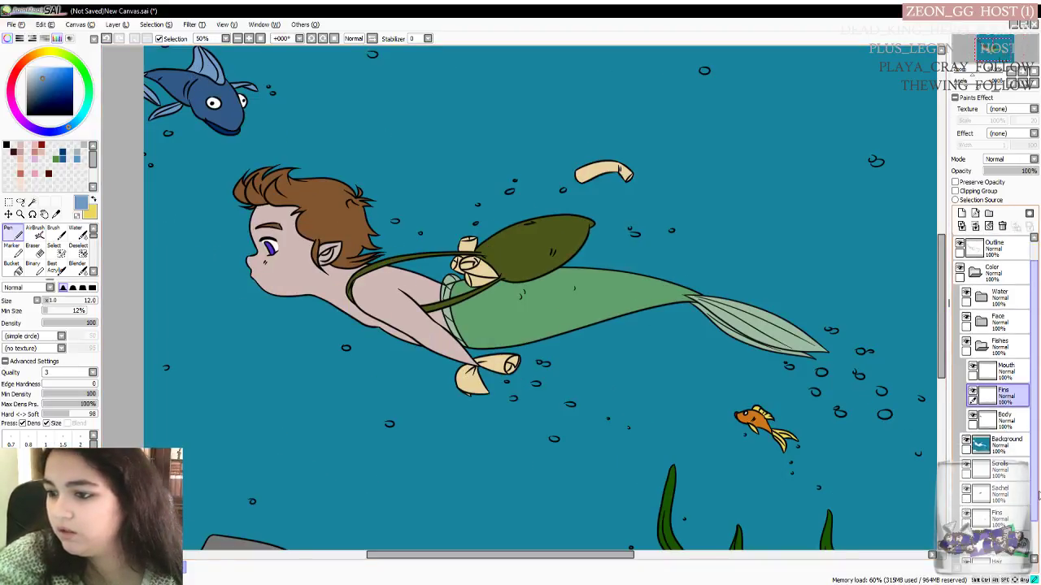
scroll(996, 399, "down", 1)
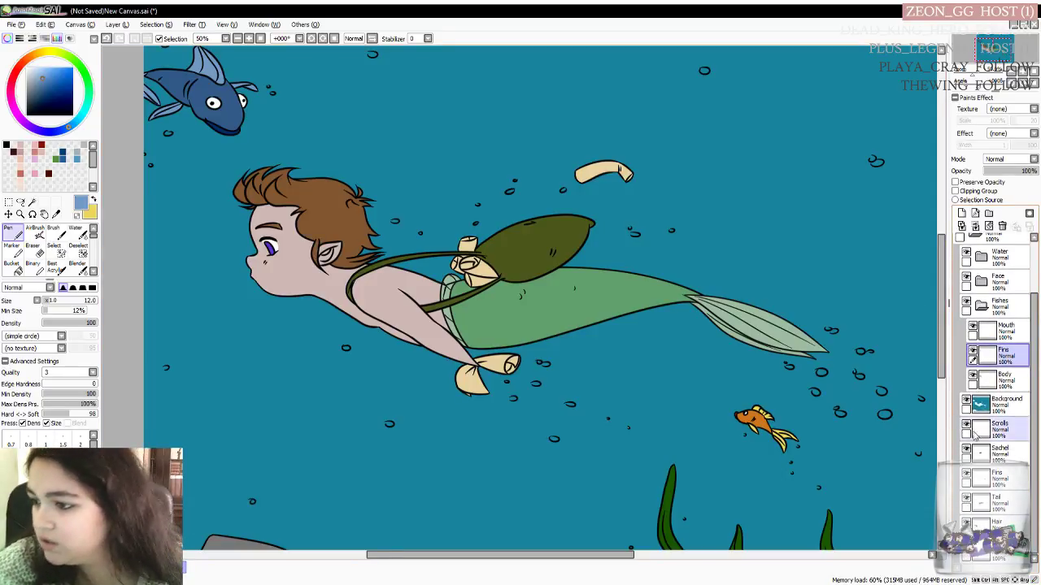
left_click(982, 305)
left_click(1002, 330)
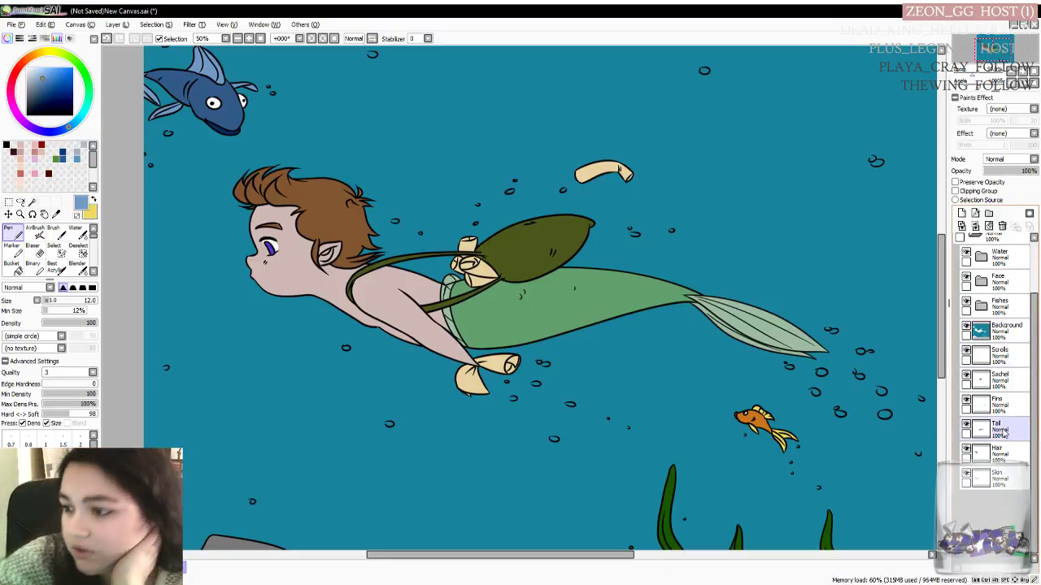
left_click(1010, 485)
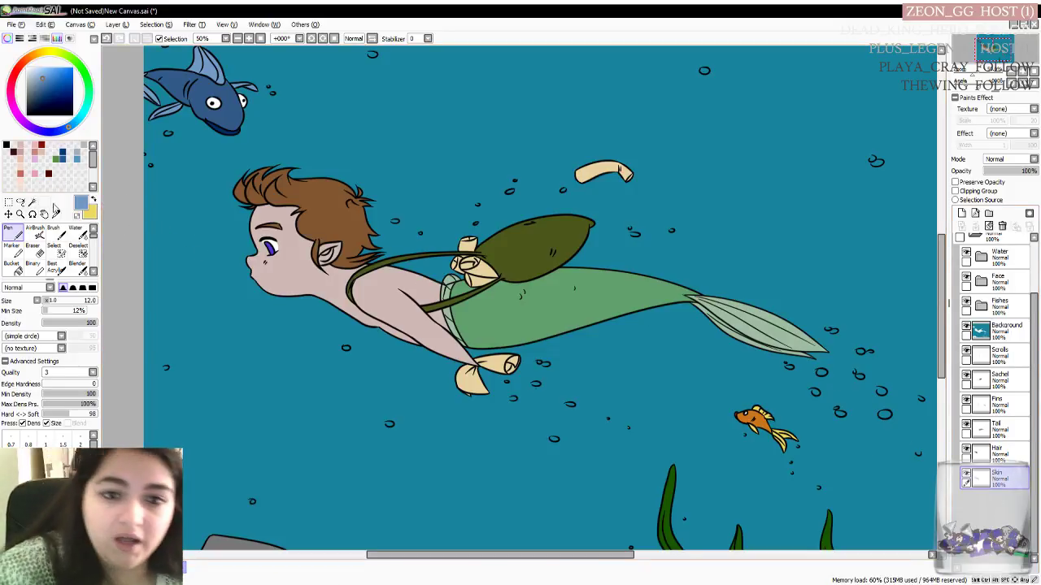
Sample the merman's skin tone, store it as the secondary color too, and mix a slightly darker skin tone for the Pen
left_click(55, 214)
left_click(322, 274)
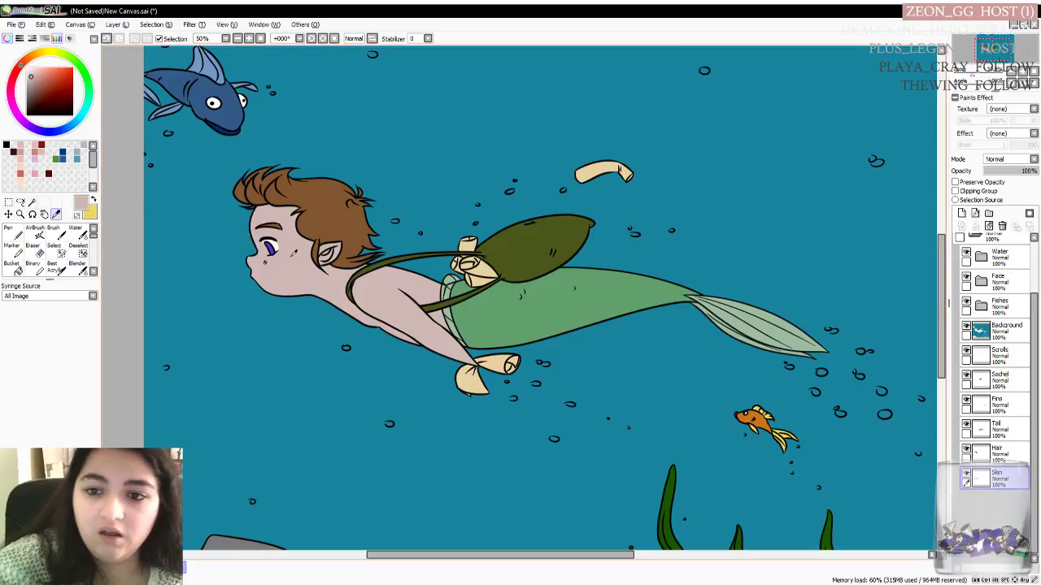
left_click(93, 200)
key("x")
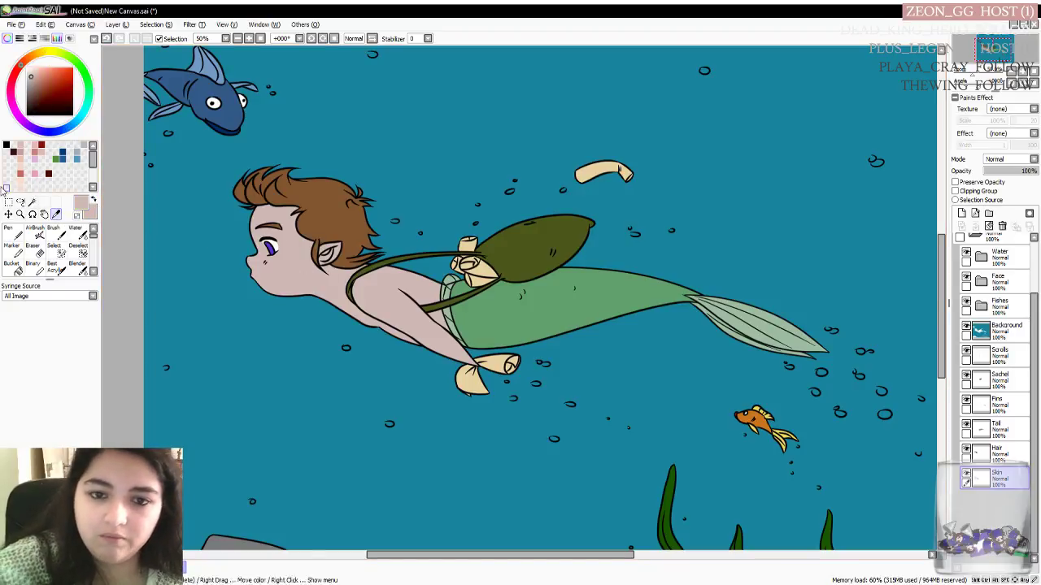
left_click(12, 233)
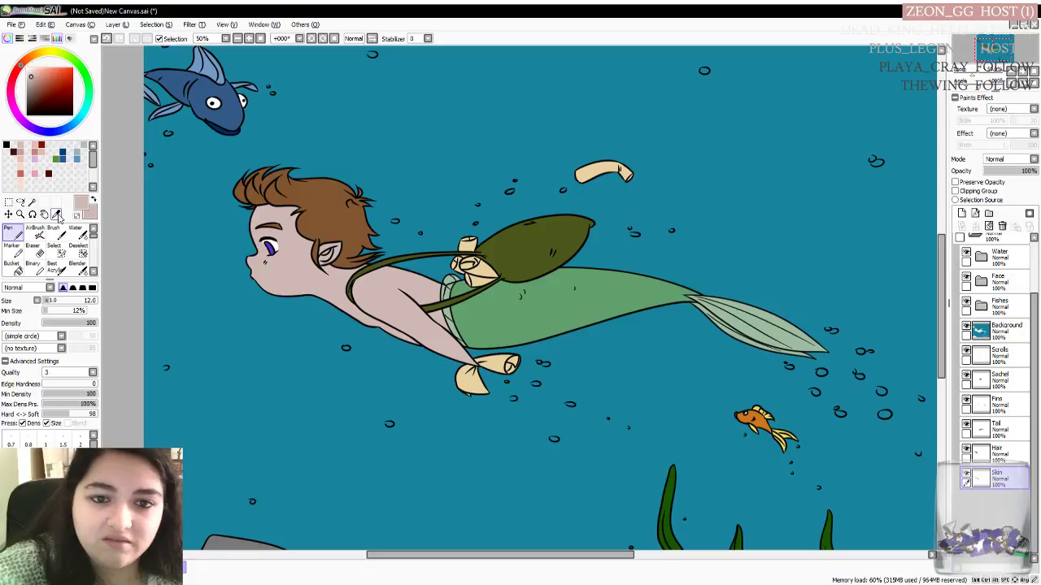
left_click_drag(32, 75, 34, 79)
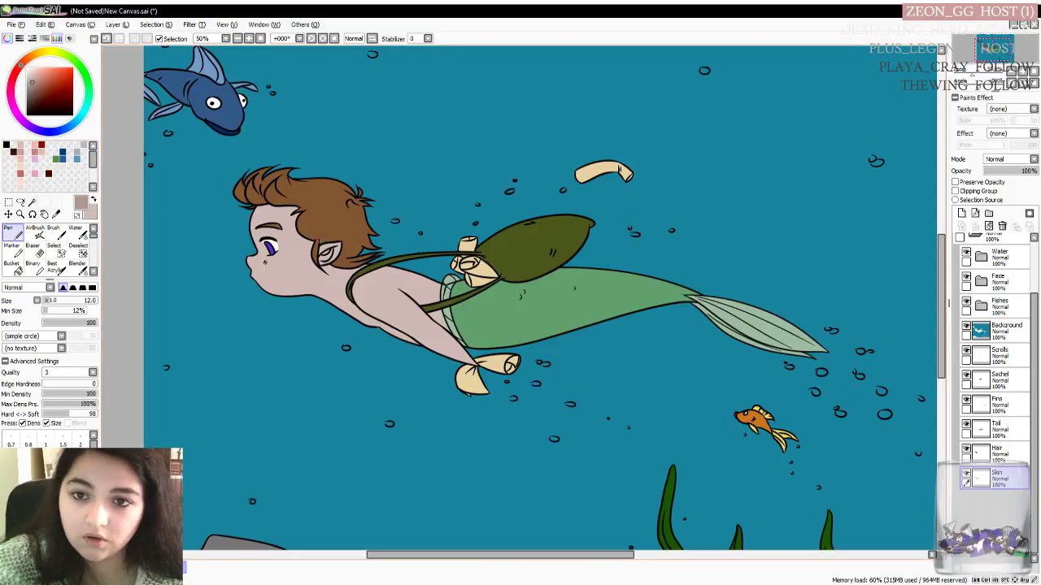
Paint darker skin-tone shadows on the merman's face and neck, under the hair, around the ear and above the eye
scroll(317, 244, "up", 1)
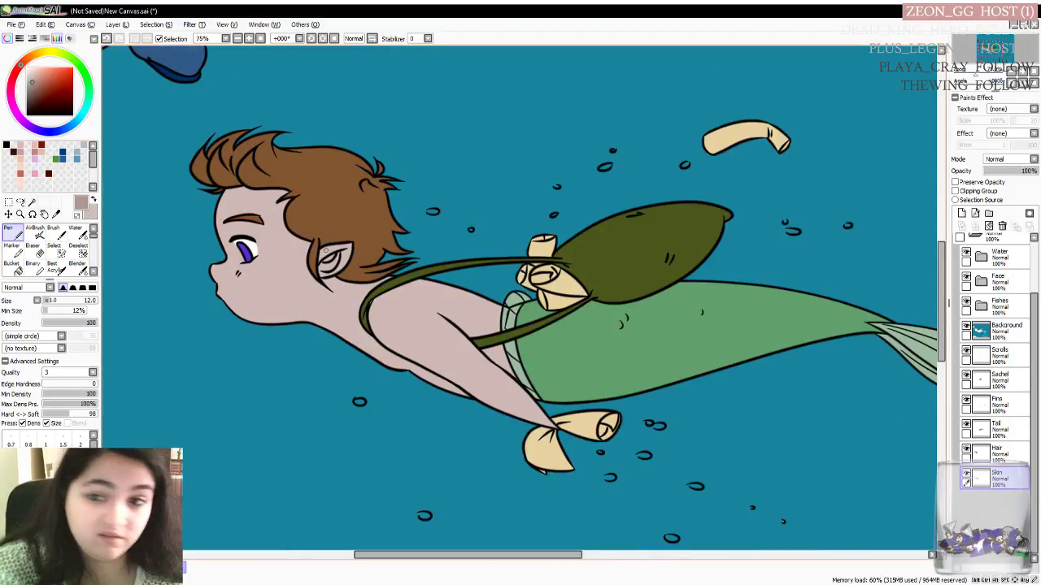
scroll(325, 252, "up", 2)
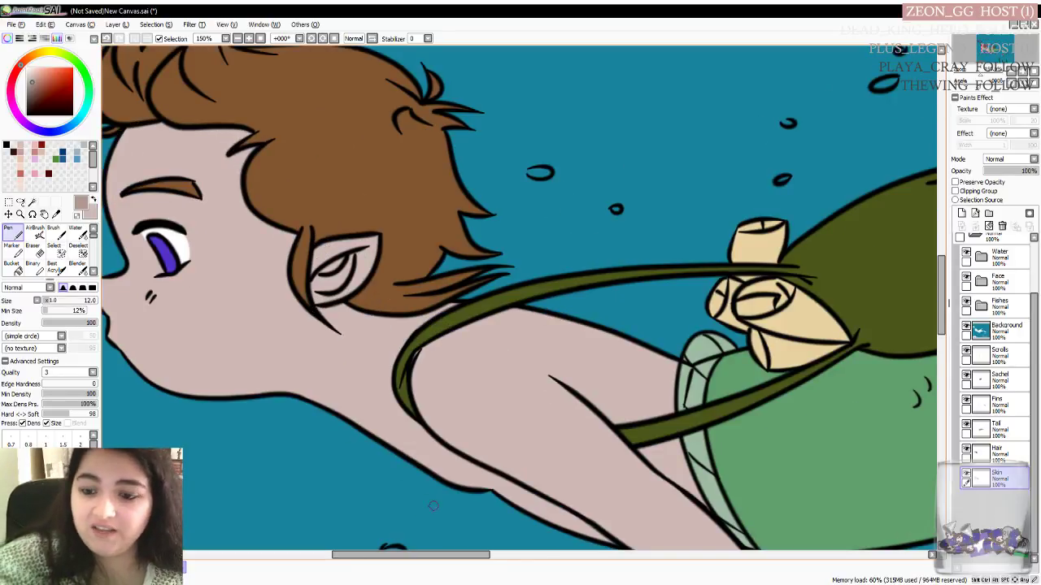
left_click_drag(426, 559, 400, 559)
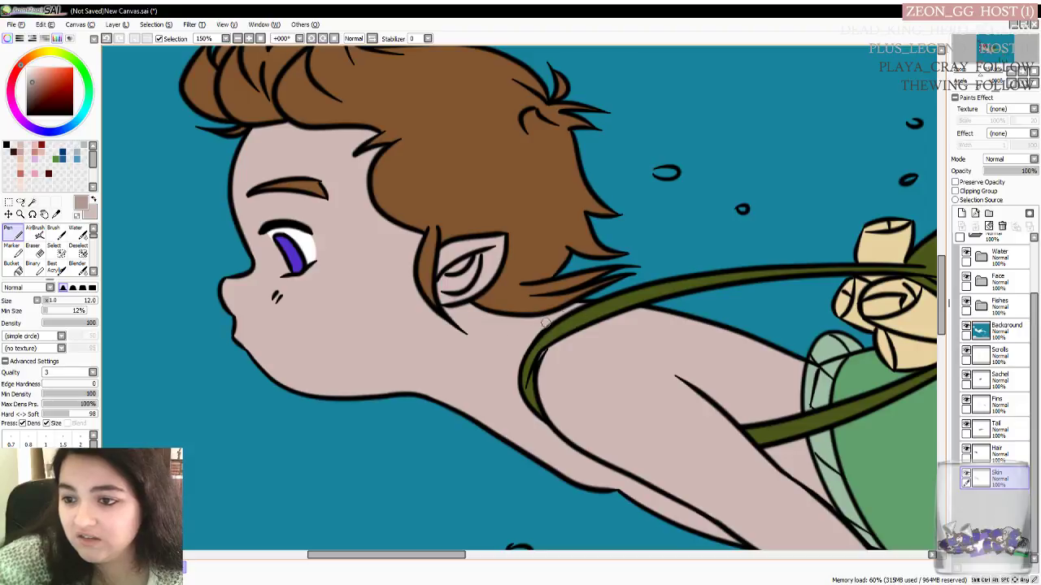
mouse_move(459, 310)
left_mouse_down()
mouse_move(496, 325)
mouse_move(559, 324)
left_mouse_up()
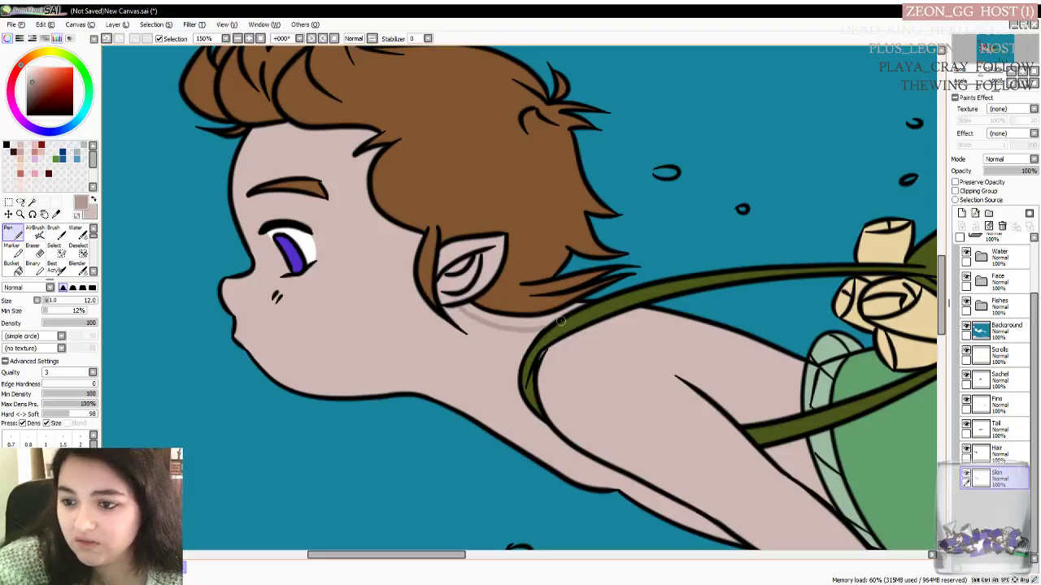
mouse_move(466, 306)
left_mouse_down()
mouse_move(519, 324)
mouse_move(482, 312)
mouse_move(521, 318)
mouse_move(502, 322)
mouse_move(564, 316)
mouse_move(503, 324)
mouse_move(477, 314)
mouse_move(521, 321)
mouse_move(467, 306)
mouse_move(554, 322)
mouse_move(580, 318)
mouse_move(570, 311)
mouse_move(540, 322)
mouse_move(572, 302)
left_mouse_up()
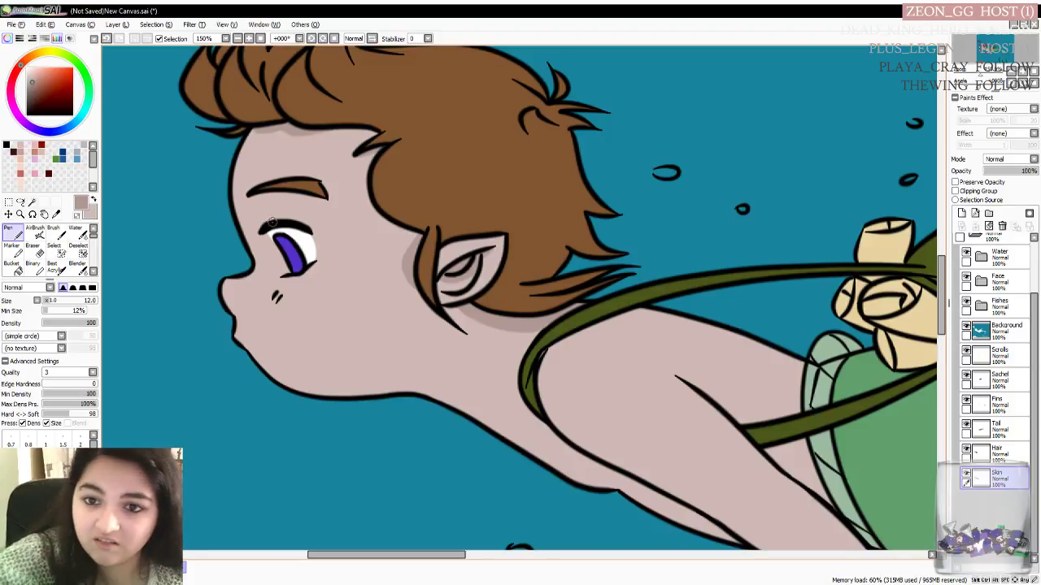
mouse_move(264, 217)
left_mouse_down()
mouse_move(258, 225)
mouse_move(287, 218)
left_mouse_up()
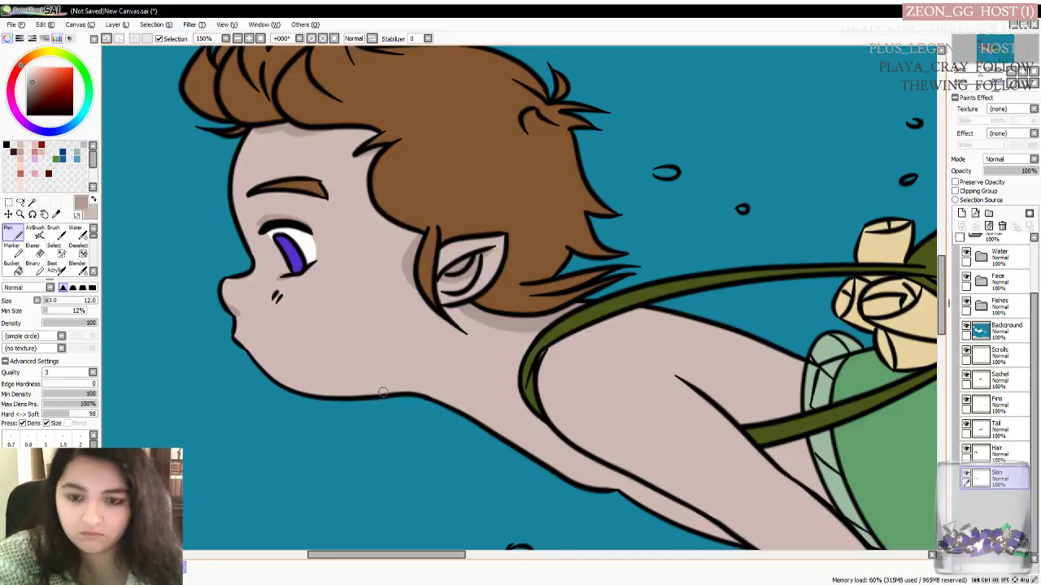
Shade the merman's shoulder along the underside of the satchel strap with the darker skin tone
scroll(386, 388, "down", 3)
scroll(412, 423, "up", 2)
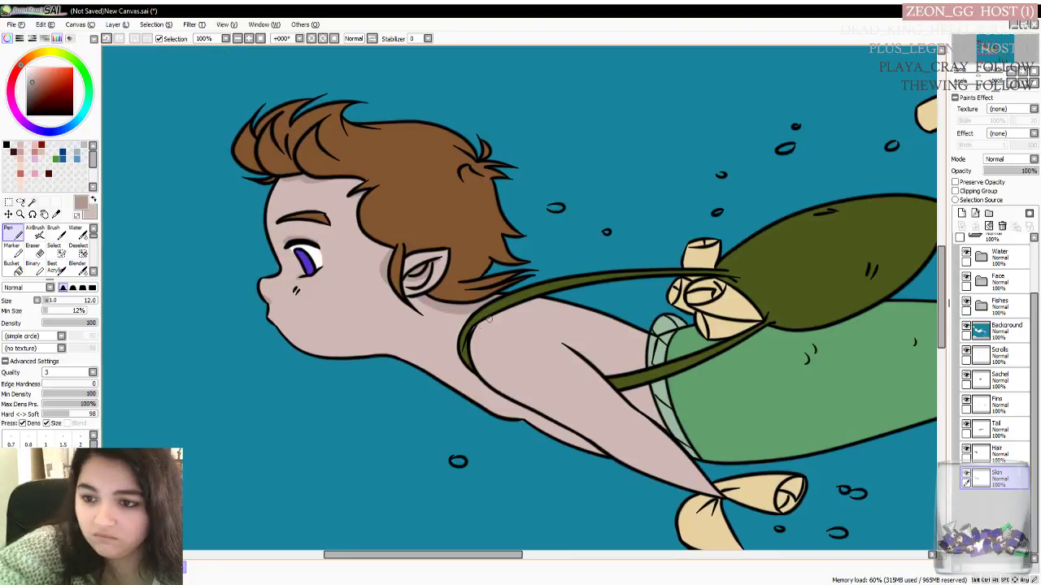
left_click_drag(474, 329, 536, 299)
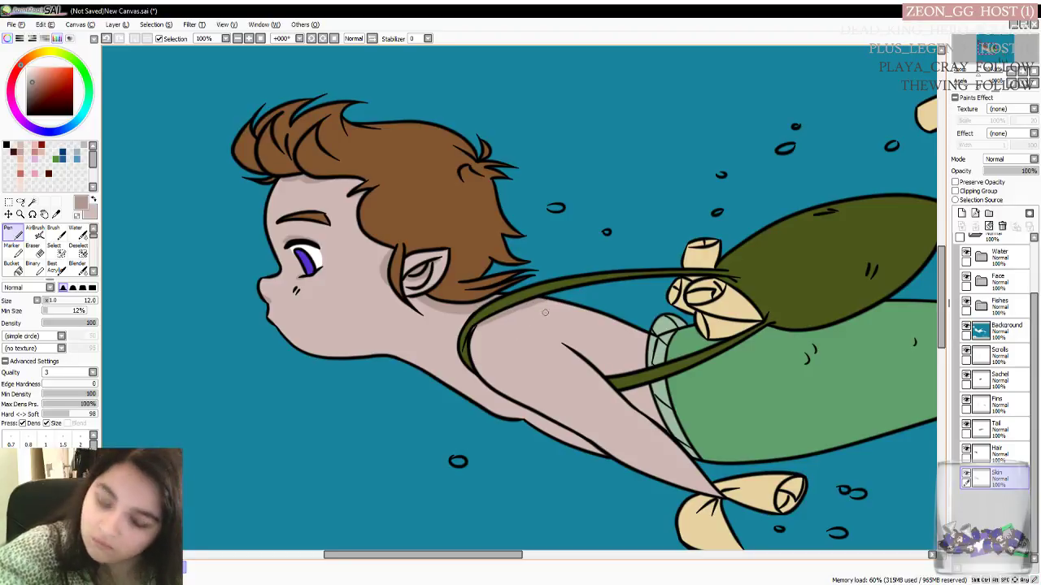
scroll(536, 325, "down", 1)
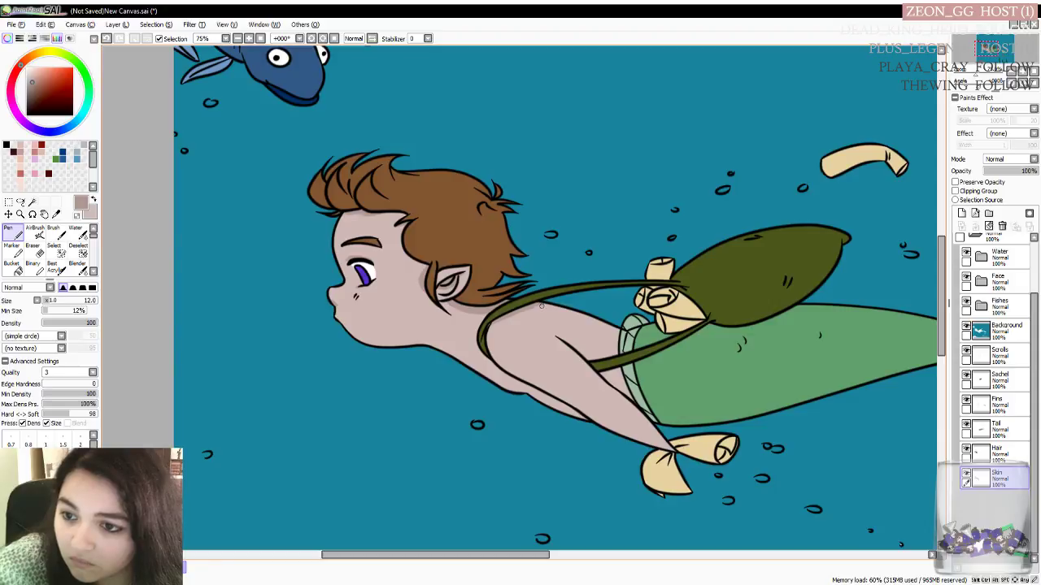
scroll(541, 304, "up", 1)
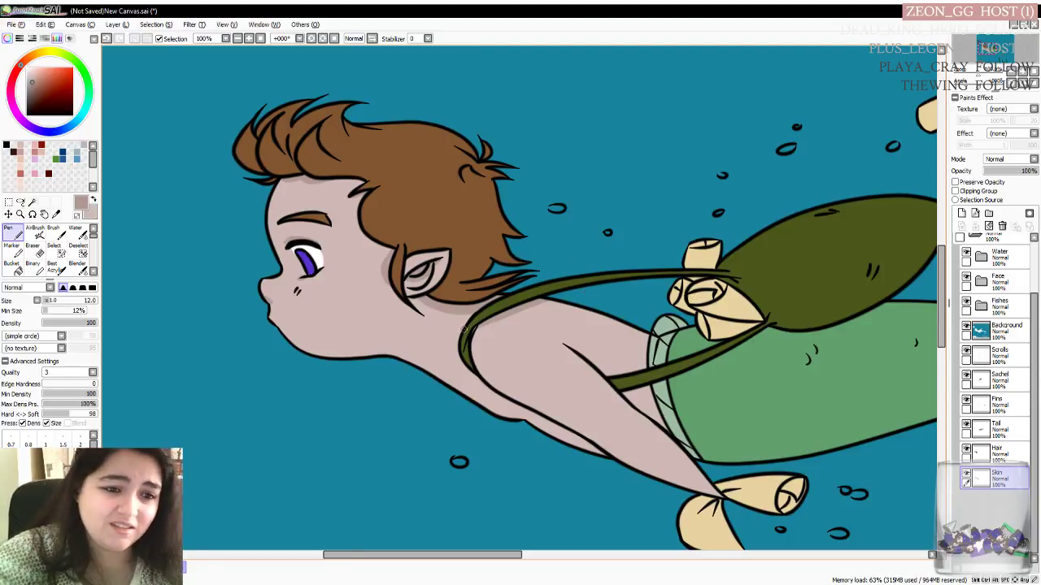
Shade the patch of skin at the merman's waist between the arm, the satchel strap and the tail
left_click_drag(459, 560, 483, 551)
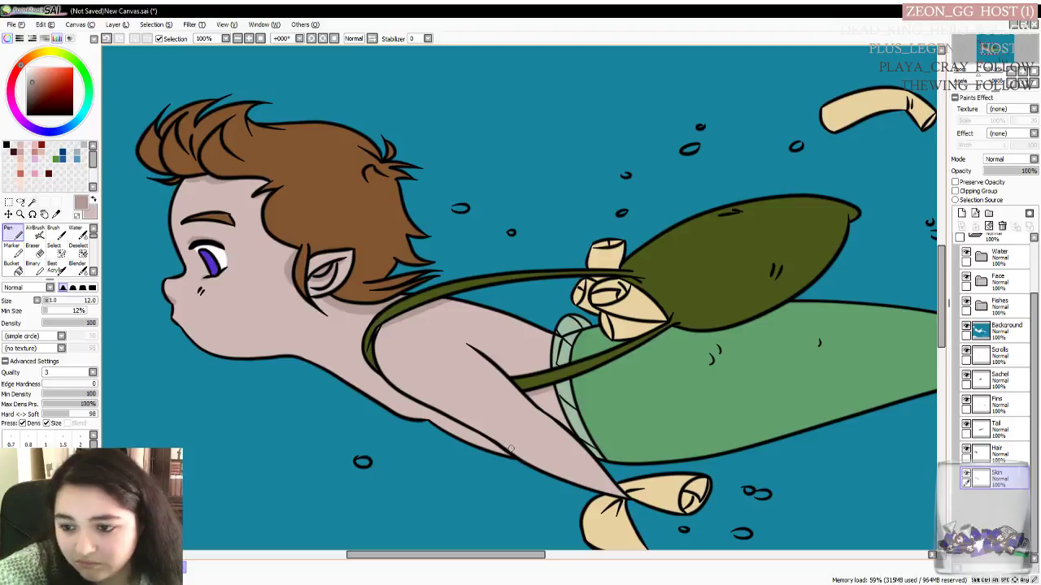
left_click_drag(454, 555, 530, 548)
left_click_drag(942, 260, 937, 301)
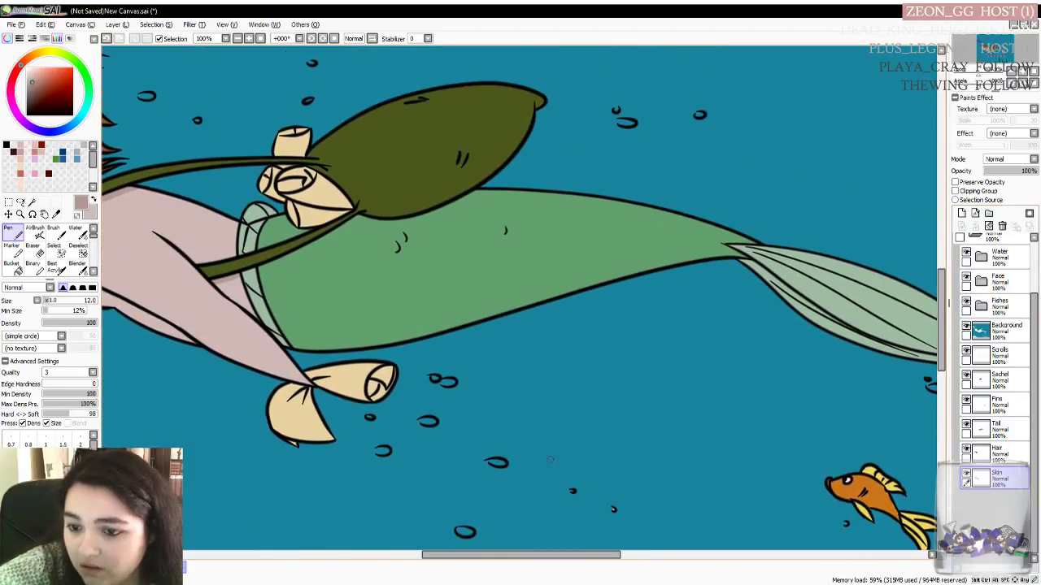
left_click_drag(567, 555, 502, 556)
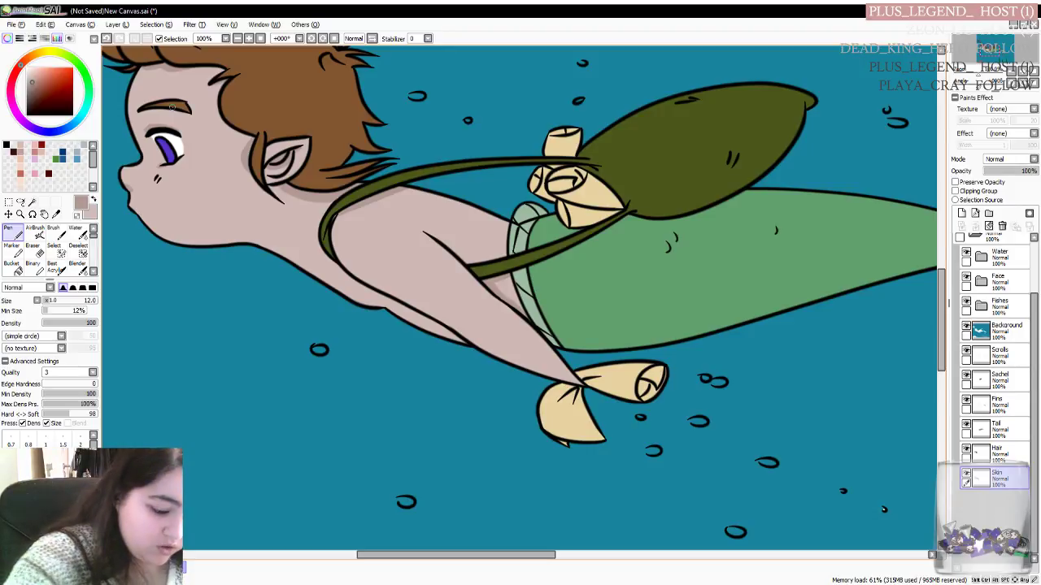
Examine the skin shading up close, and review it against the whole illustration
scroll(171, 106, "up", 2)
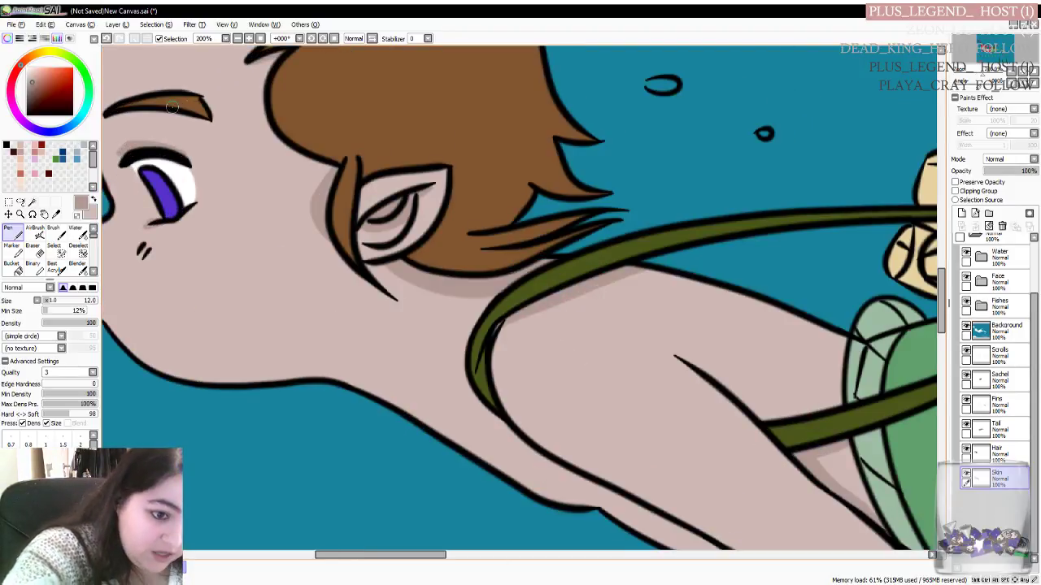
scroll(171, 106, "down", 2)
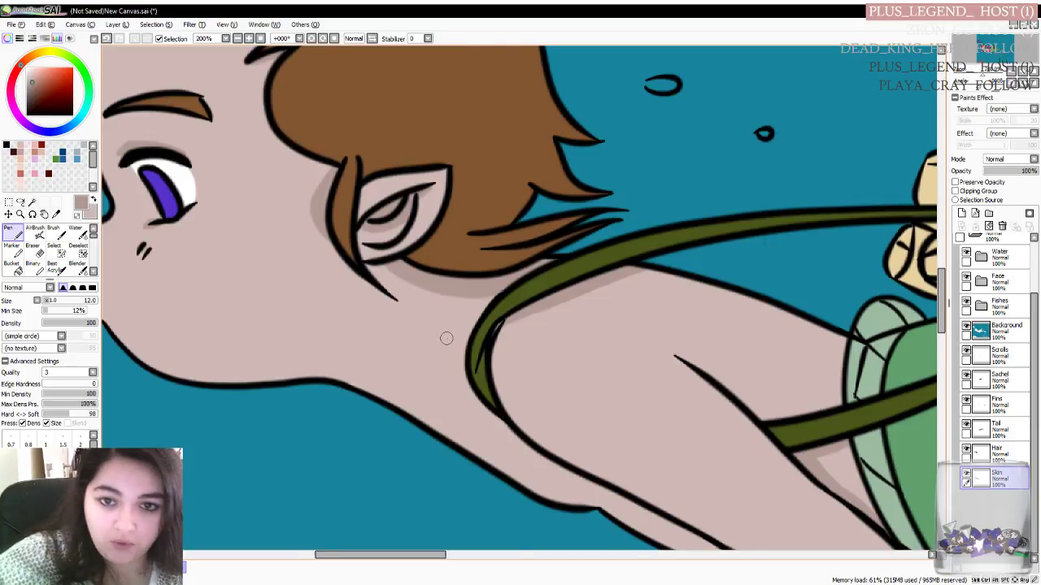
scroll(442, 337, "down", 1)
scroll(442, 340, "up", 2)
scroll(440, 341, "down", 2)
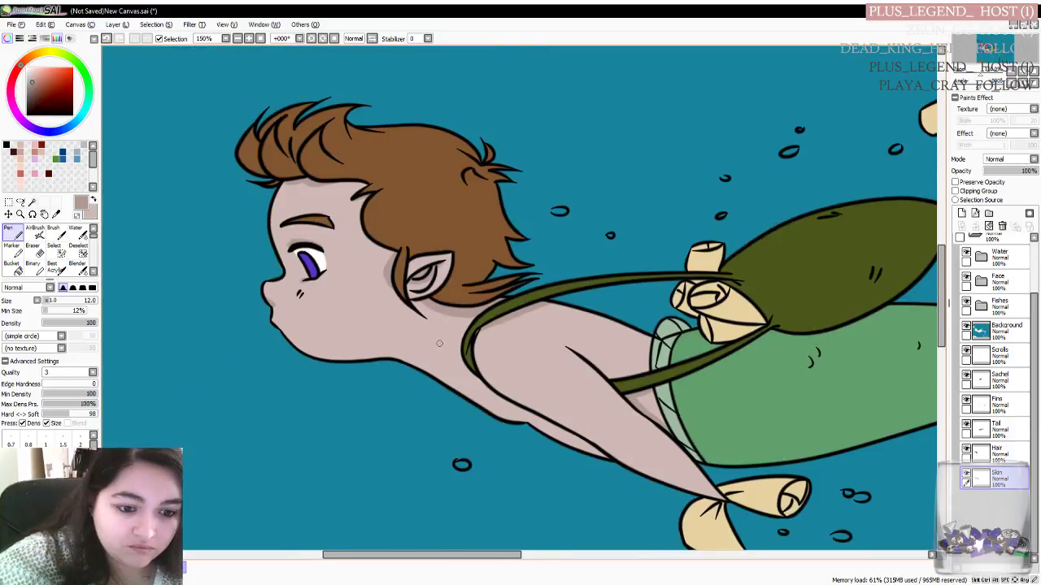
scroll(440, 344, "down", 1)
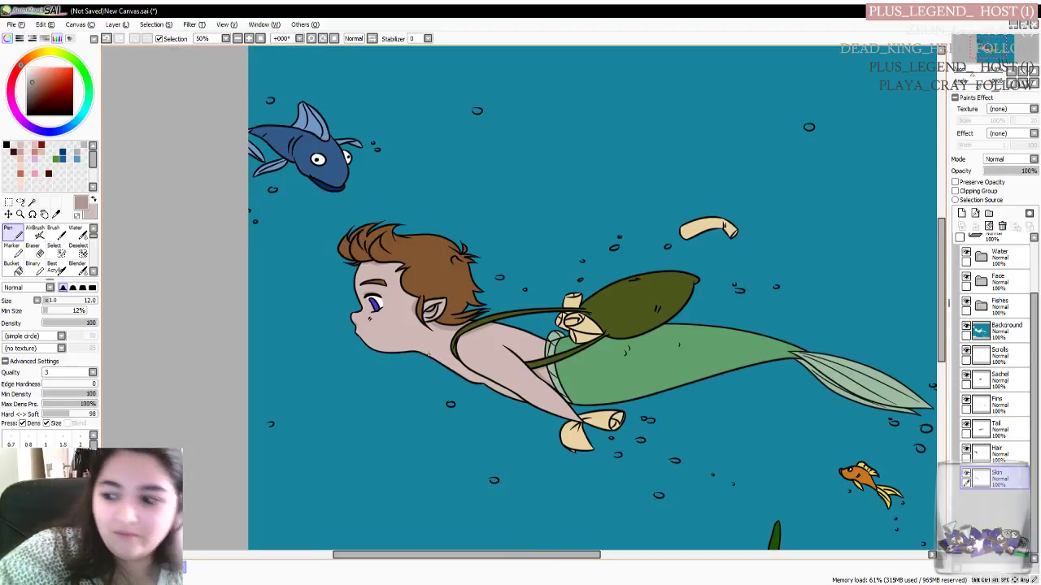
left_click_drag(345, 556, 389, 555)
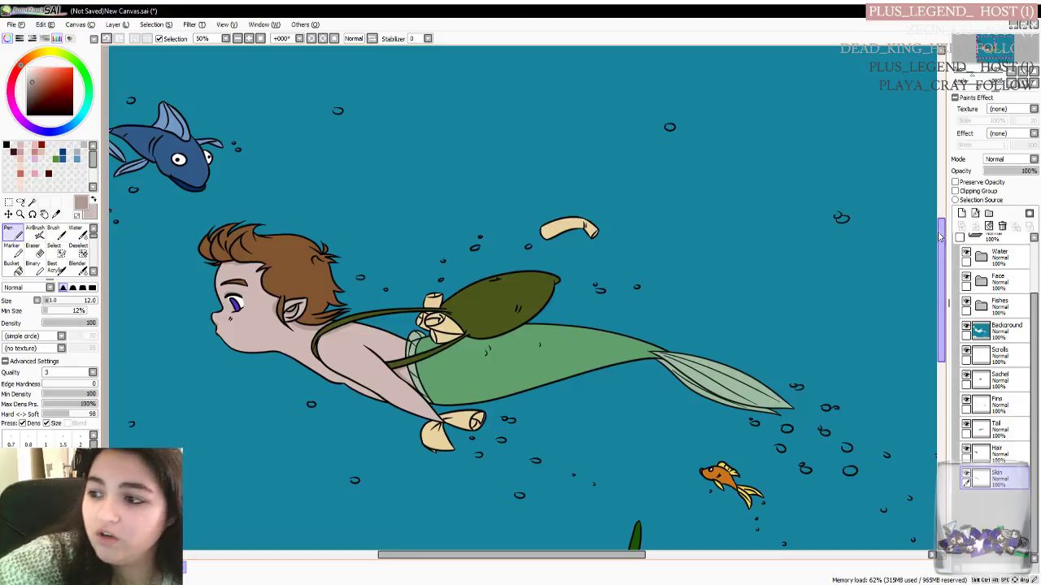
scroll(892, 217, "down", 3)
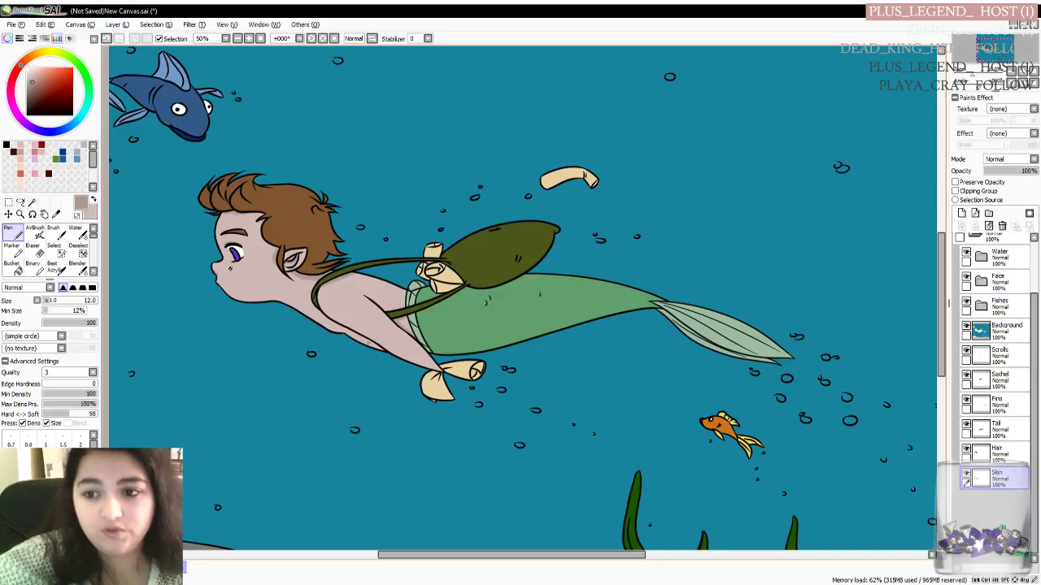
left_click_drag(940, 330, 939, 334)
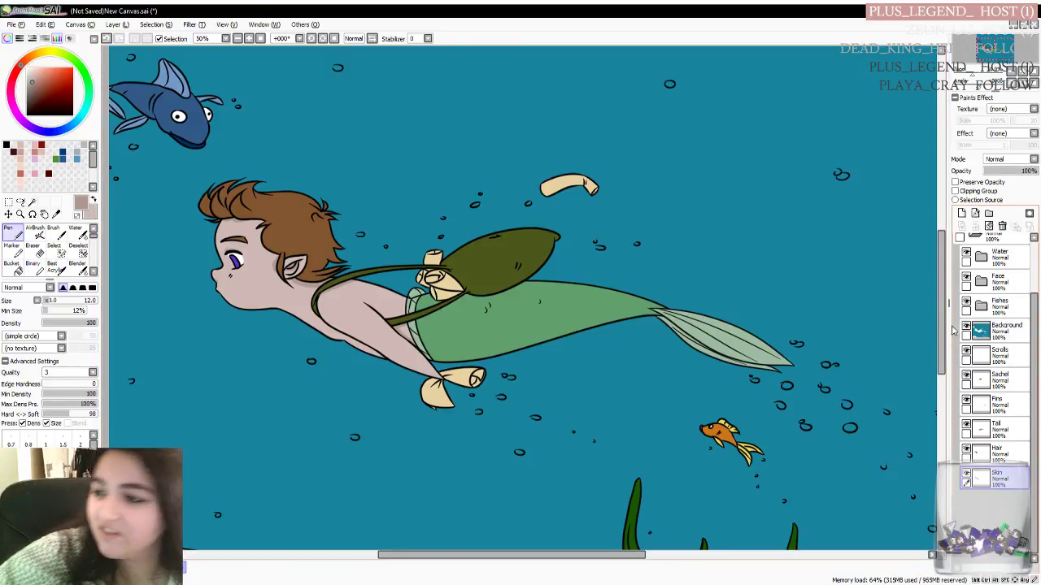
left_click_drag(941, 328, 942, 337)
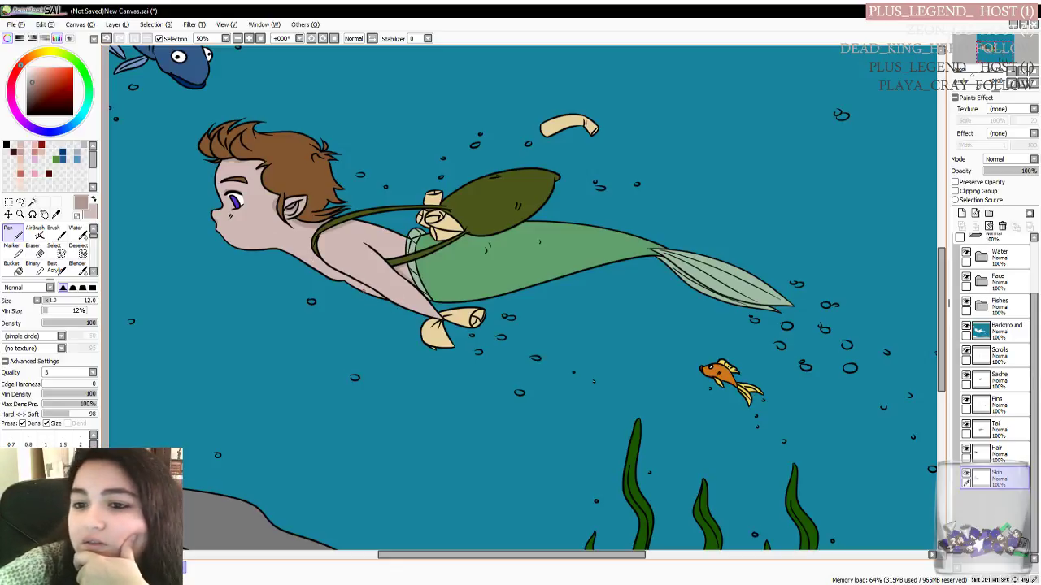
Sample the green of the merman's tail and store it as both the primary and secondary color
left_click(55, 214)
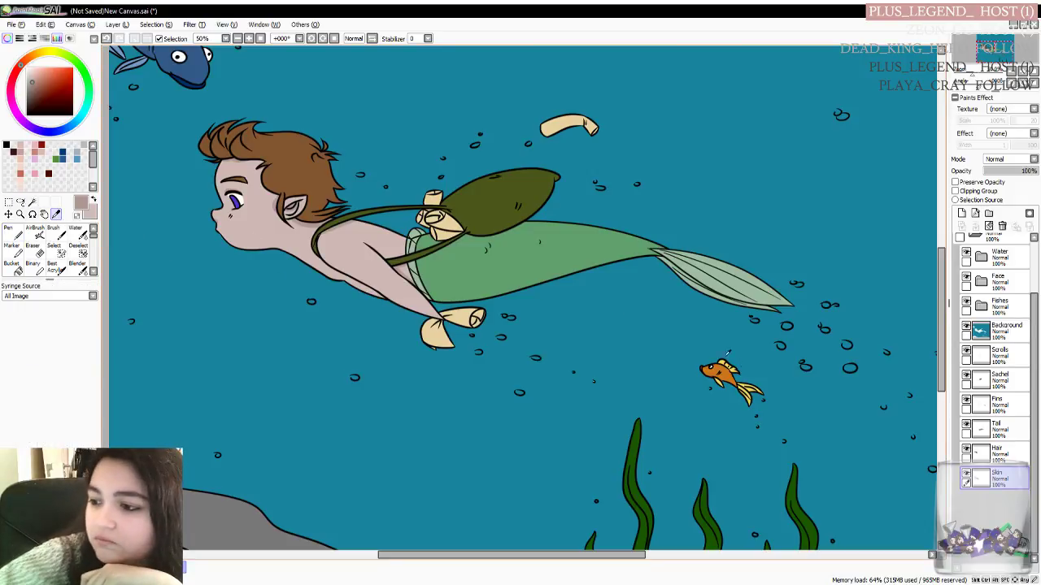
left_click(513, 277)
left_click(93, 200)
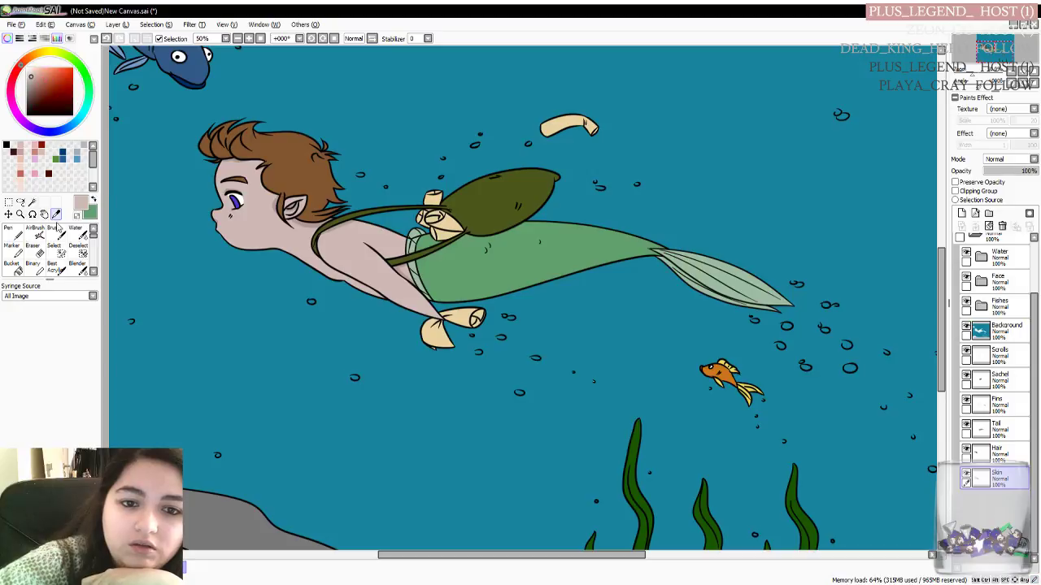
left_click(407, 268)
left_click(22, 230)
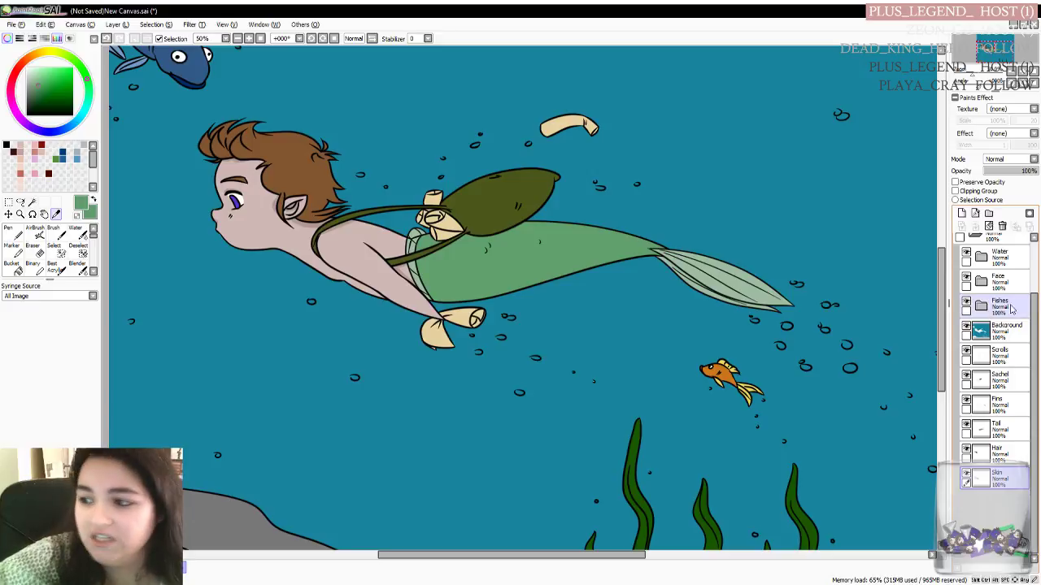
Make the Tail layer the working layer and mix a slightly darker green for the Pen
left_click_drag(1034, 309, 1036, 261)
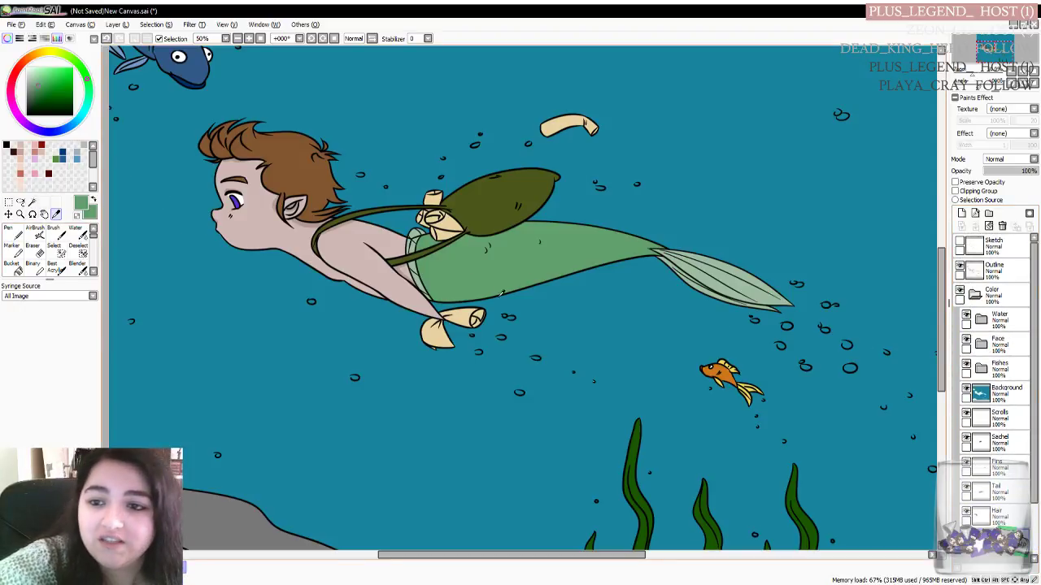
scroll(416, 285, "up", 2)
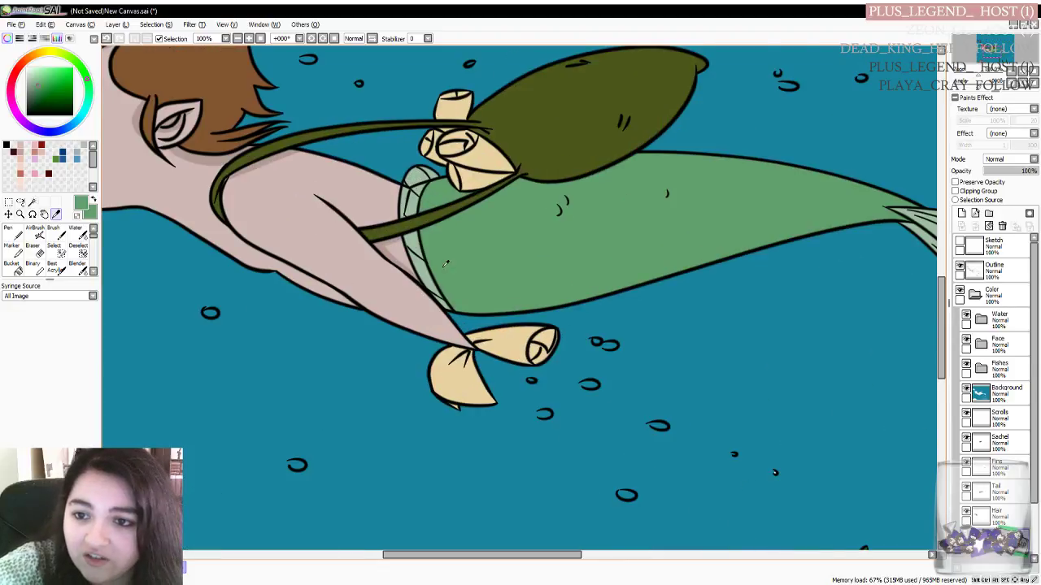
scroll(470, 210, "up", 1)
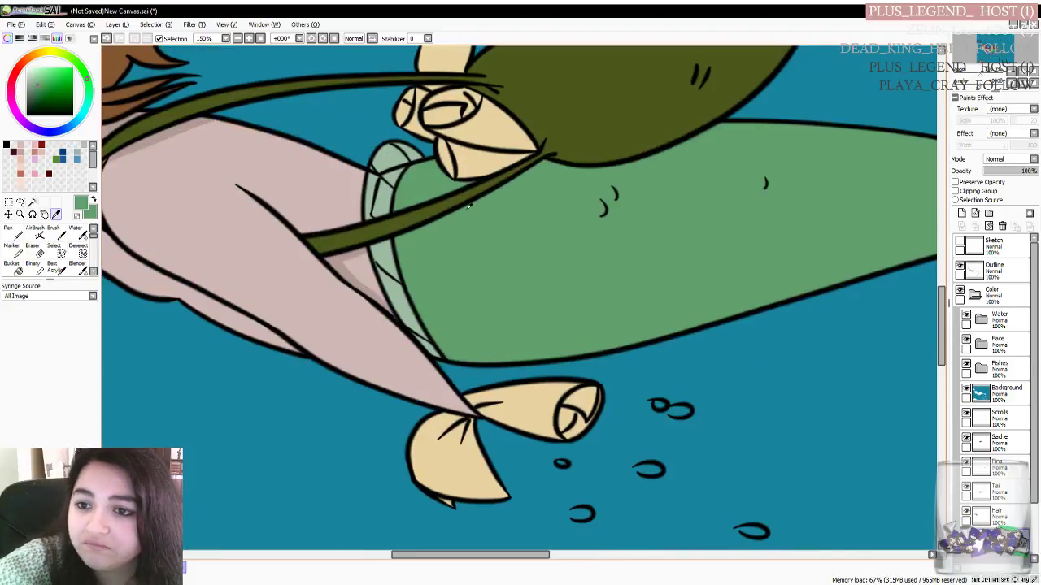
left_click(1016, 492)
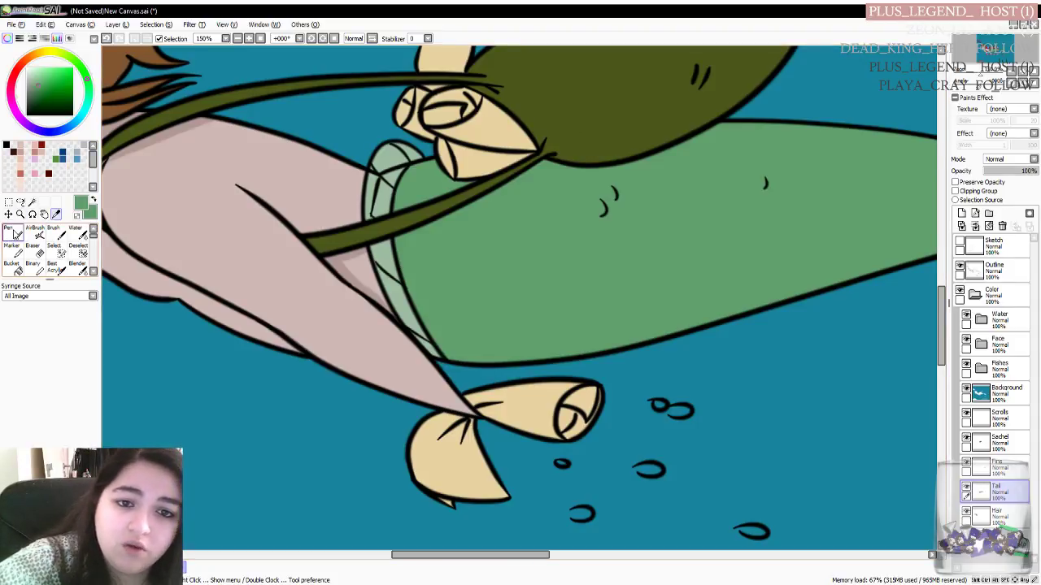
left_click(17, 234)
left_click(43, 87)
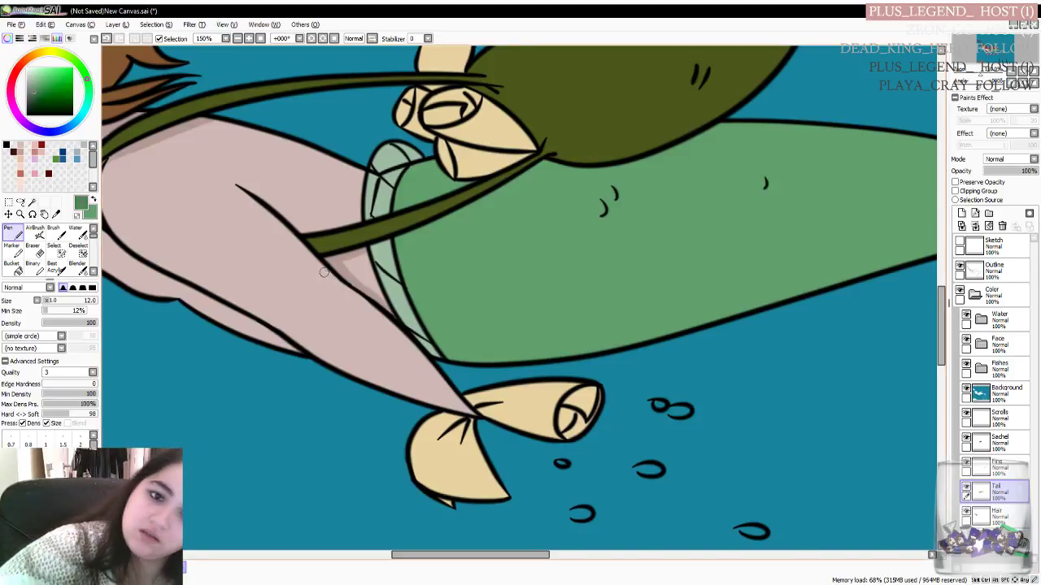
Paint darker green shadows on the tail along the satchel's lower edge and beneath the scrolls
left_click_drag(542, 162, 602, 173)
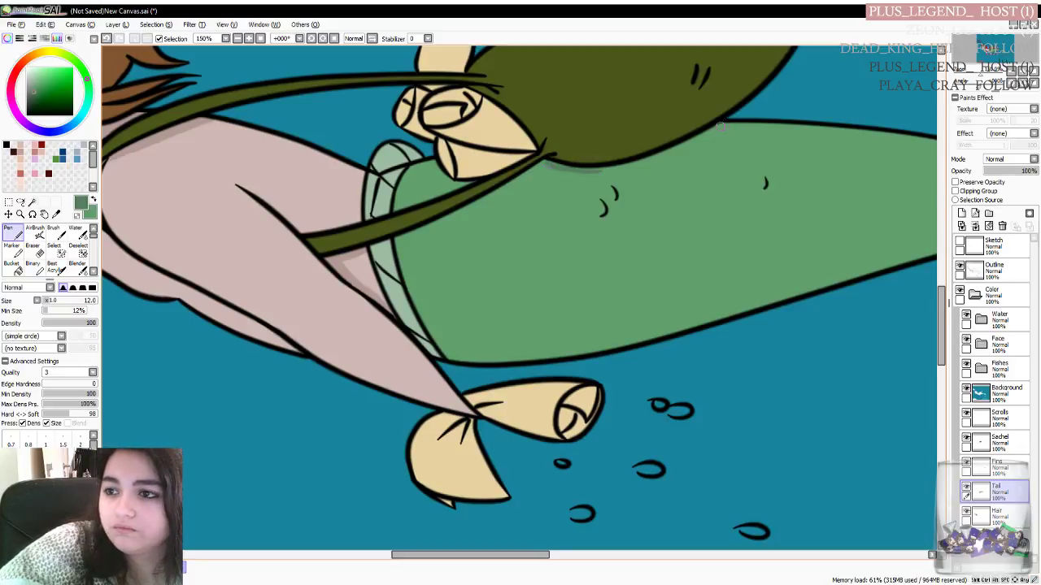
mouse_move(722, 124)
left_mouse_down()
mouse_move(662, 155)
mouse_move(716, 130)
mouse_move(689, 141)
left_mouse_up()
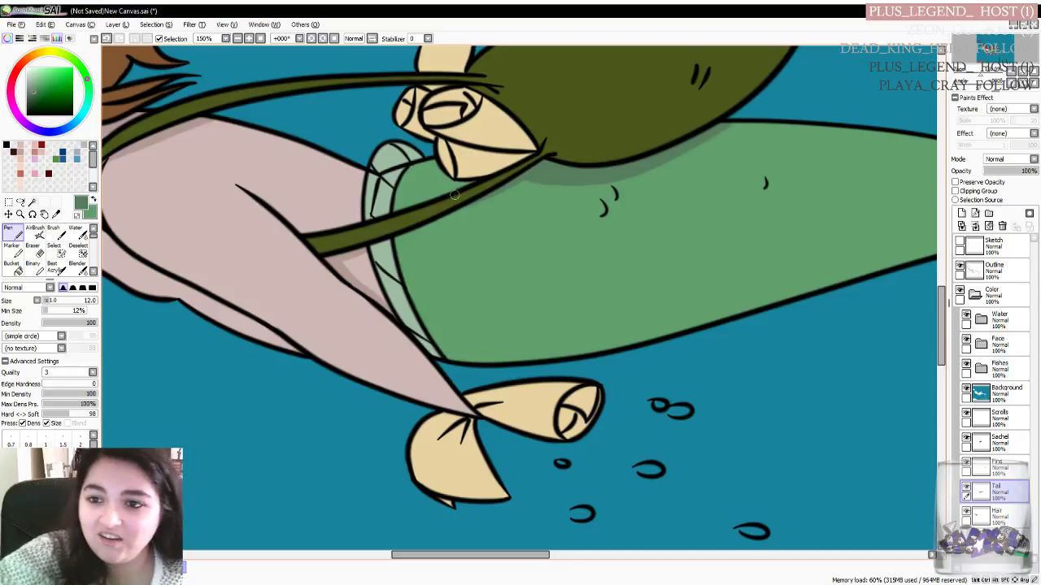
scroll(458, 186, "down", 4)
scroll(423, 194, "up", 3)
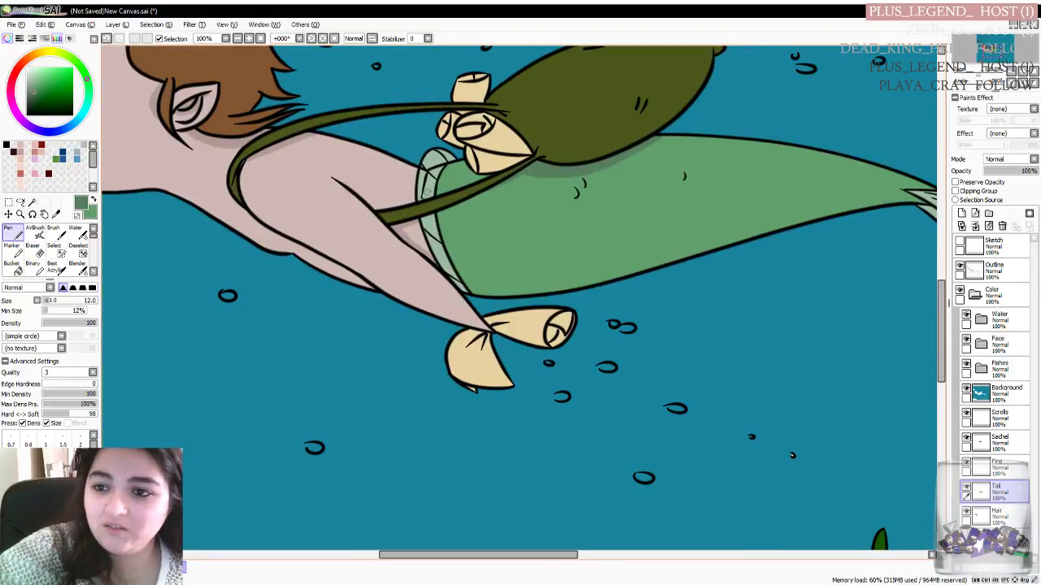
scroll(467, 175, "up", 1)
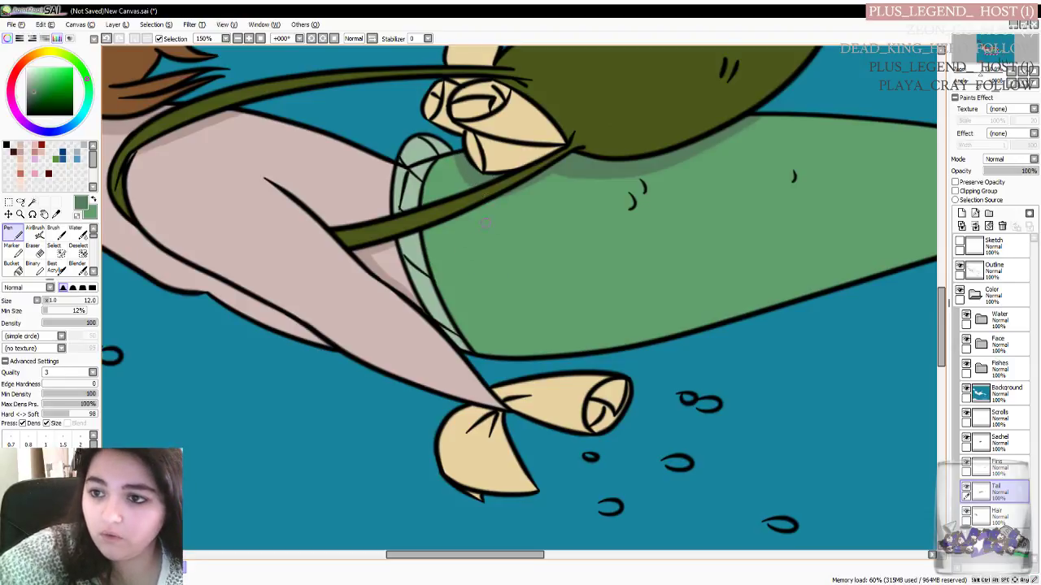
scroll(475, 225, "down", 4)
scroll(476, 227, "up", 3)
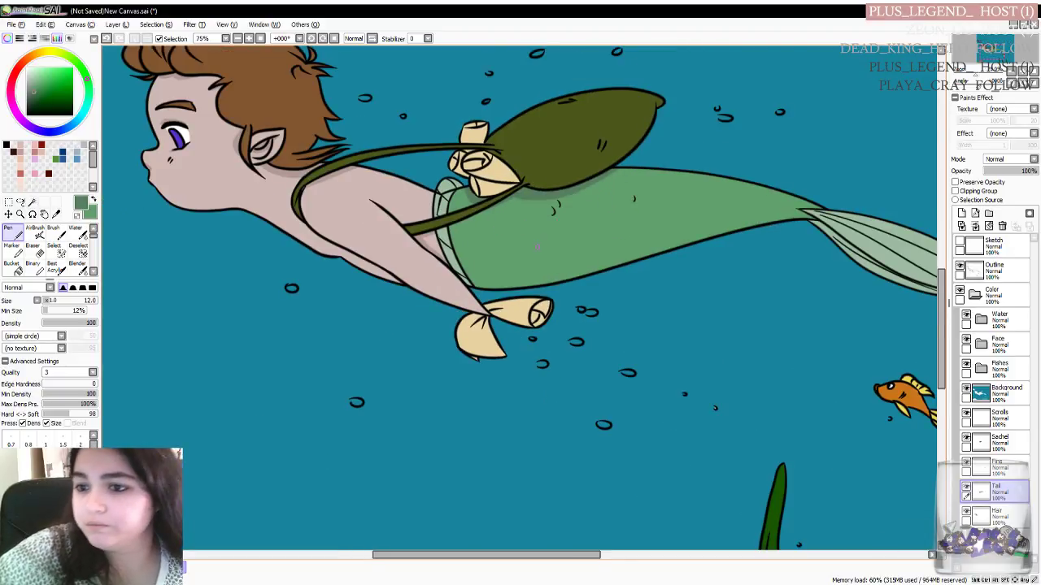
left_click_drag(943, 323, 943, 297)
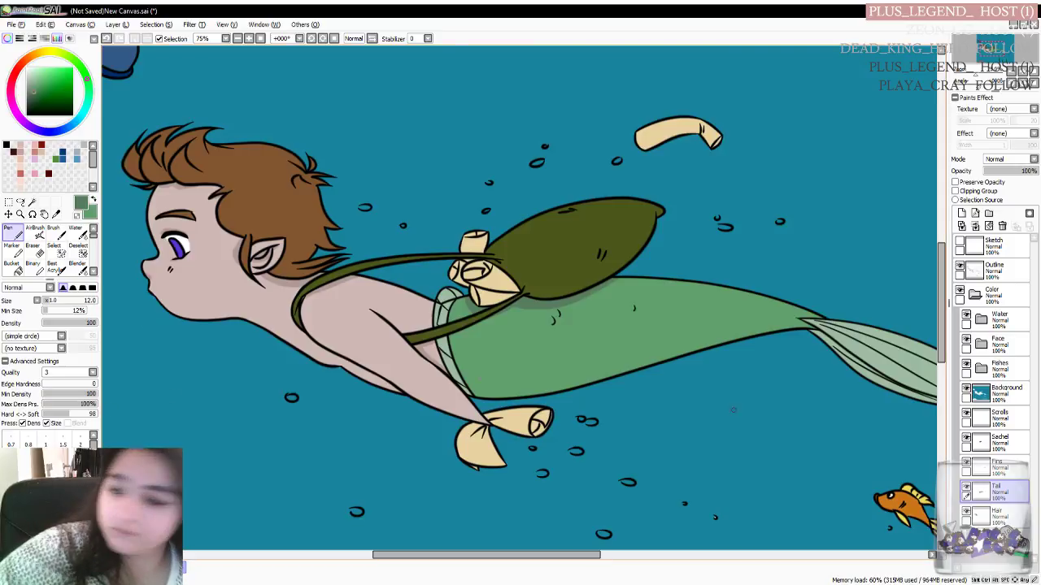
Make the Sachel layer the working layer and sample the satchel's olive green as both the primary and secondary color
left_click(993, 444)
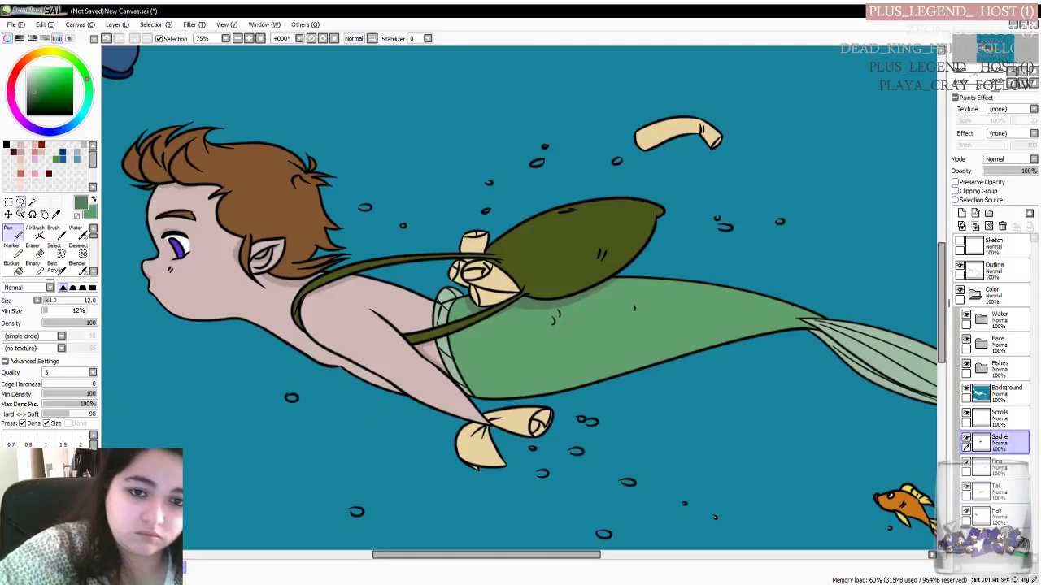
left_click(55, 214)
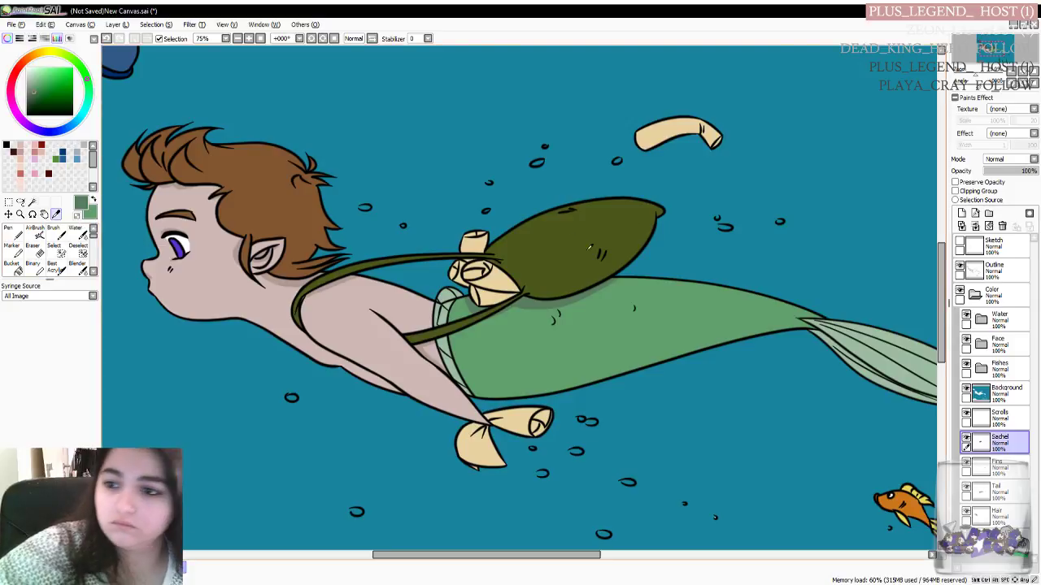
left_click(602, 240)
left_click(529, 270)
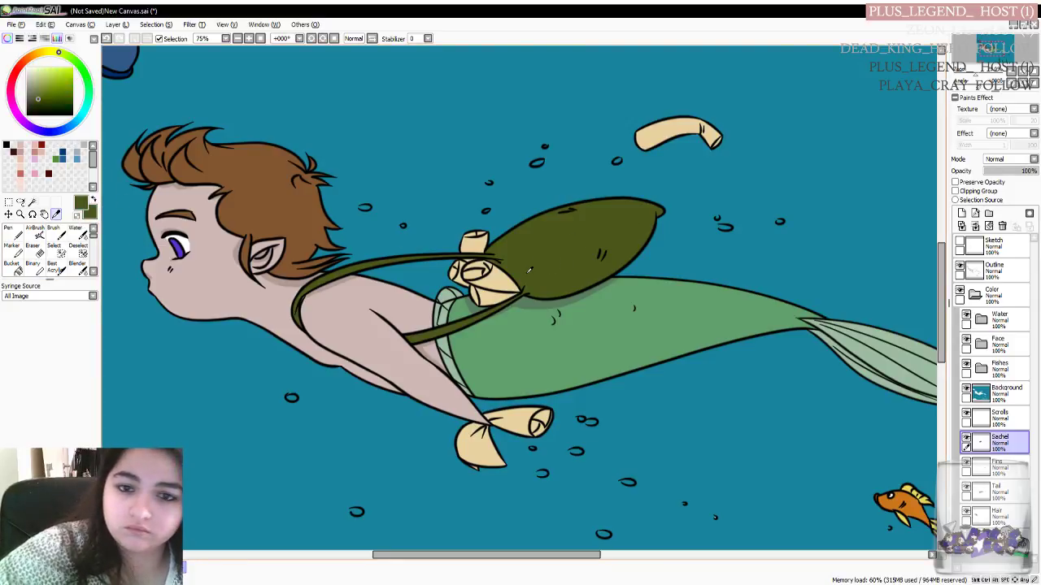
Mix a slightly darker olive green for shading with the Pen
left_click(9, 233)
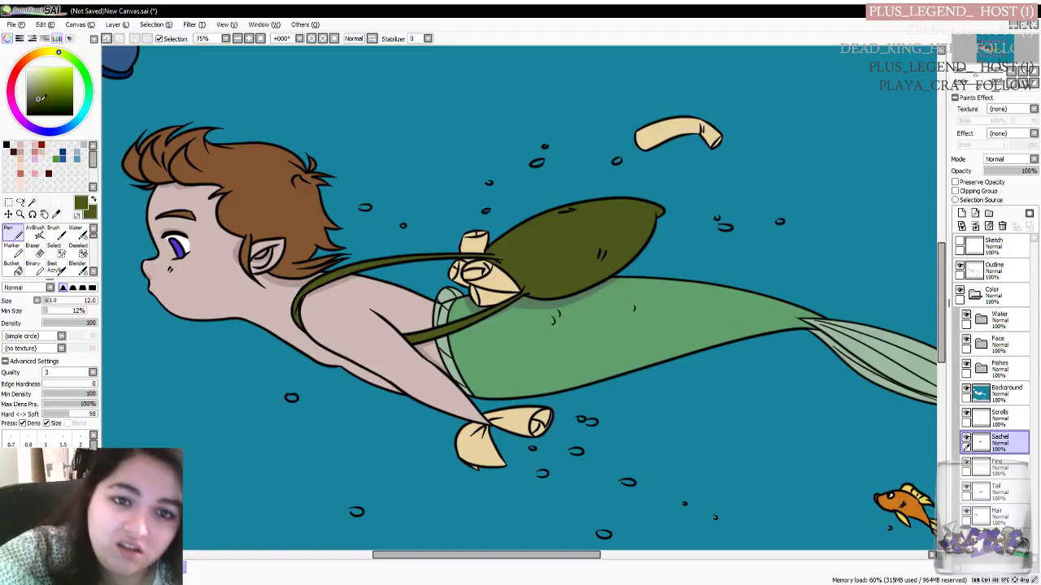
left_click_drag(39, 99, 38, 101)
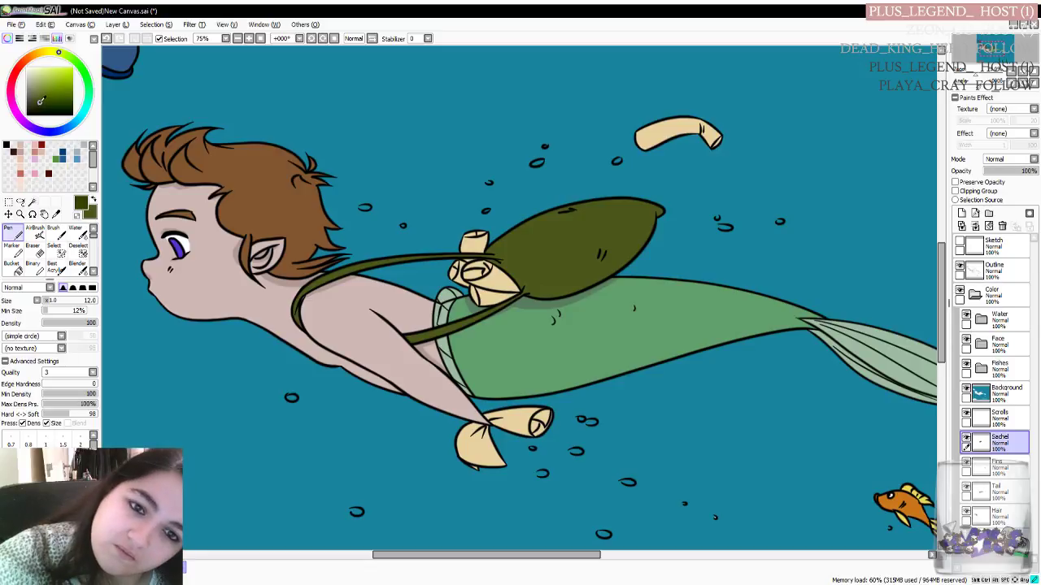
left_click(35, 103)
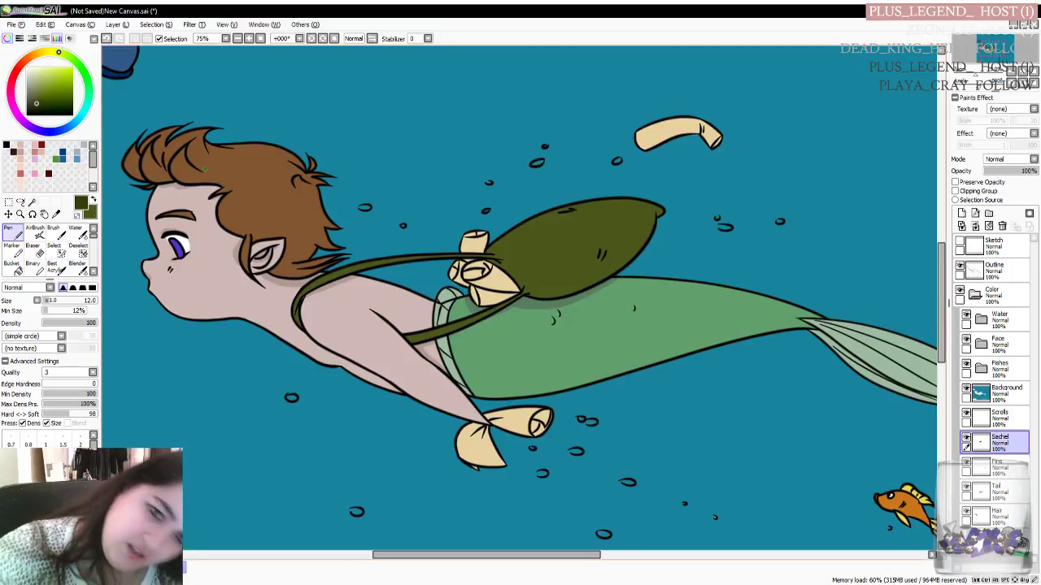
Paint darker olive shadows on the satchel around the scrolls, the strap joints and the fold marks
scroll(754, 253, "up", 1)
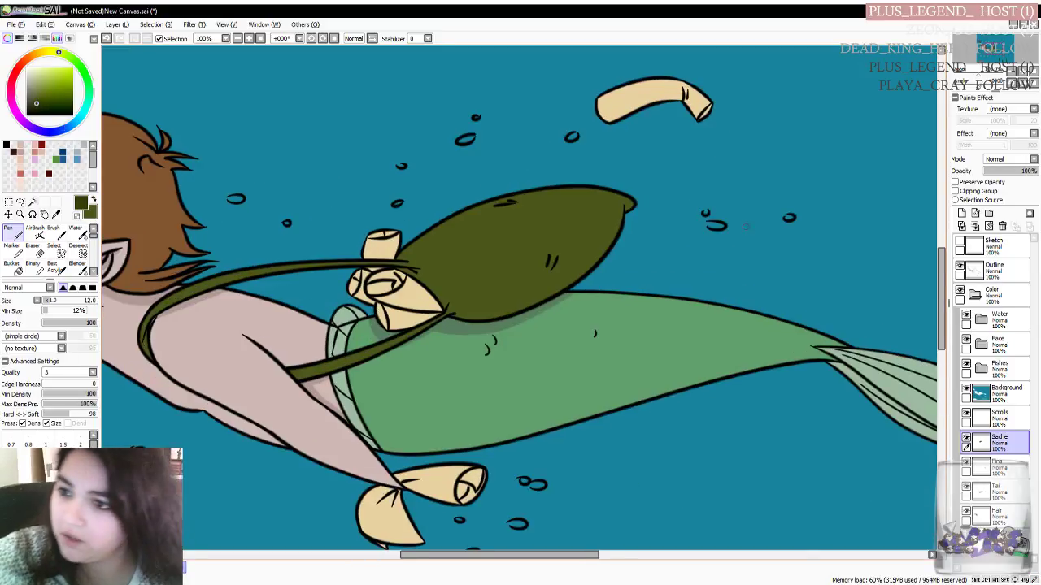
scroll(621, 195, "up", 1)
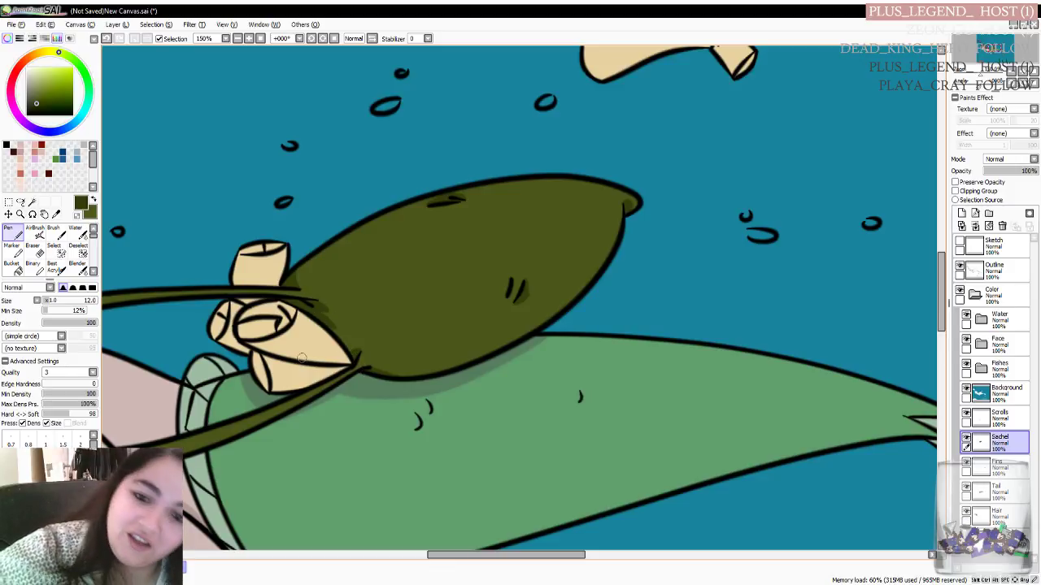
scroll(375, 373, "down", 2)
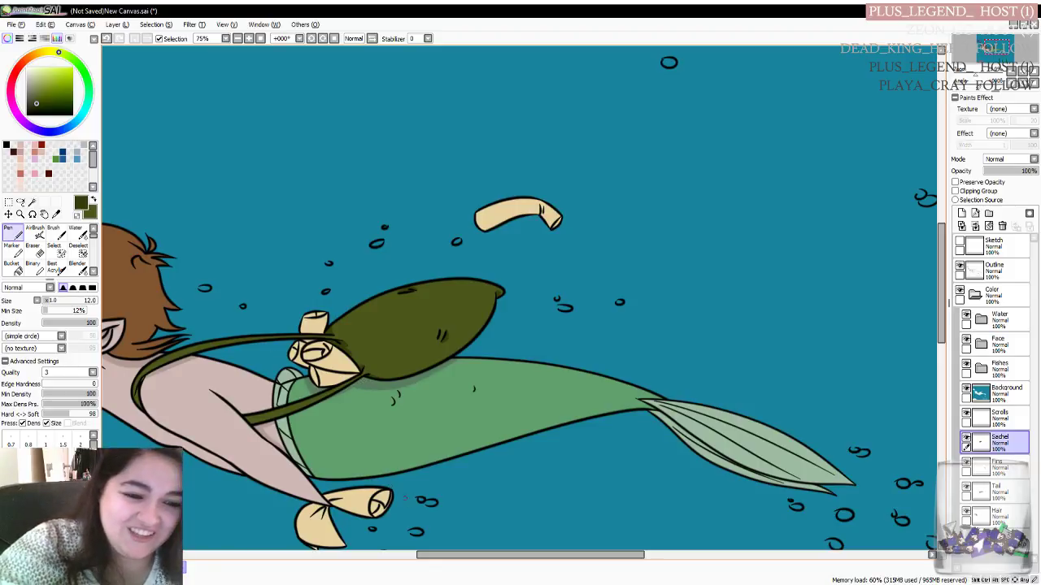
Paint darker olive shadows on the satchel strap around the shoulder and behind the arm, and review the whole figure
left_click_drag(488, 556, 432, 555)
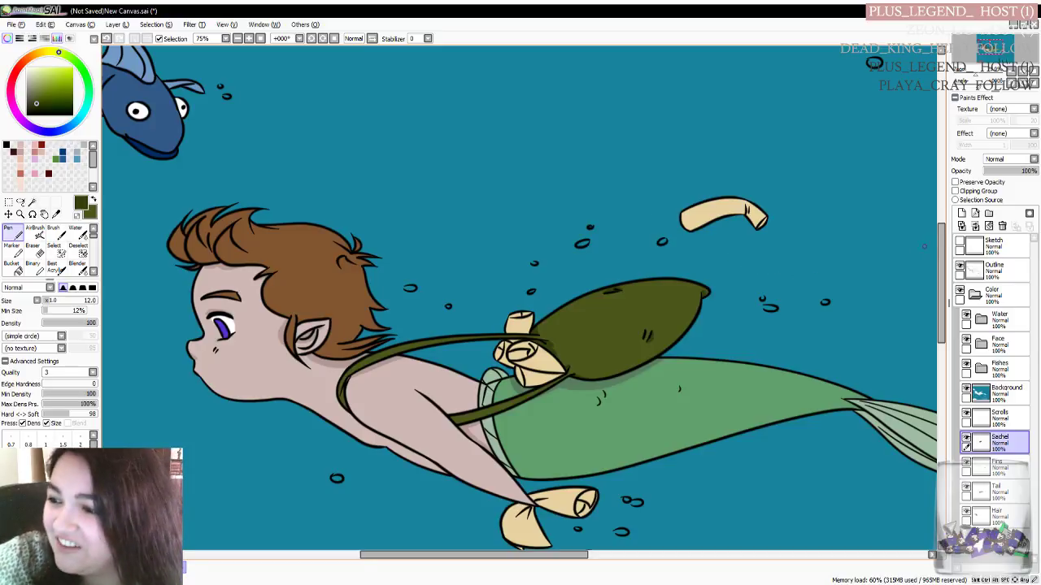
scroll(920, 248, "down", 2)
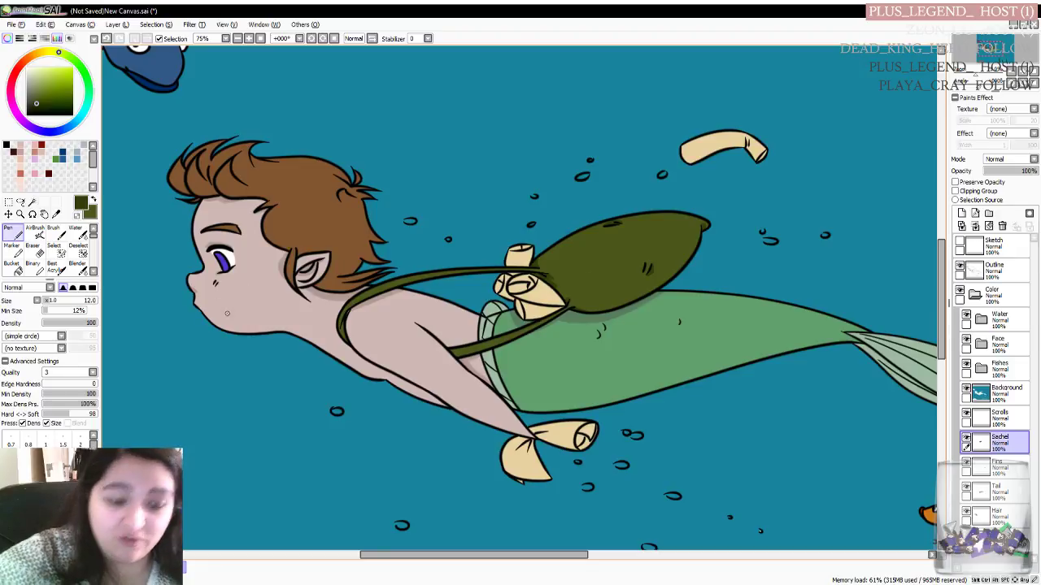
scroll(205, 299, "up", 2)
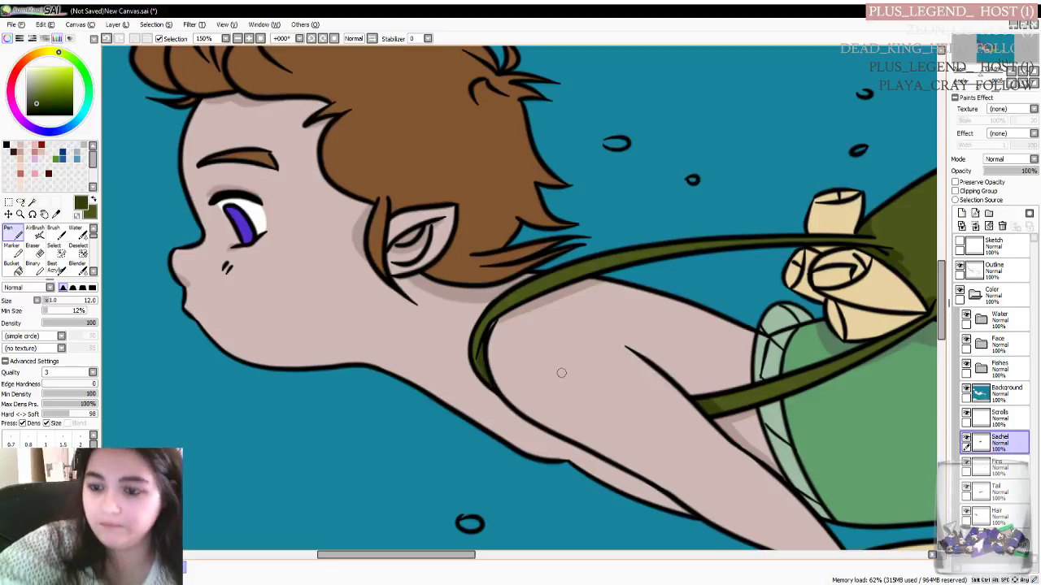
scroll(531, 414, "down", 3)
left_click_drag(447, 555, 494, 554)
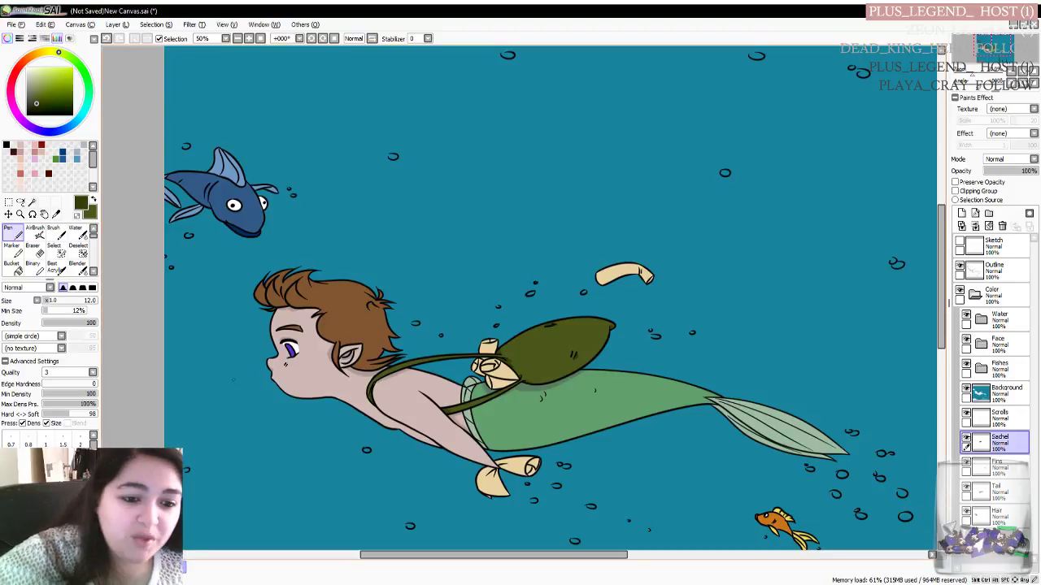
left_click_drag(400, 556, 417, 556)
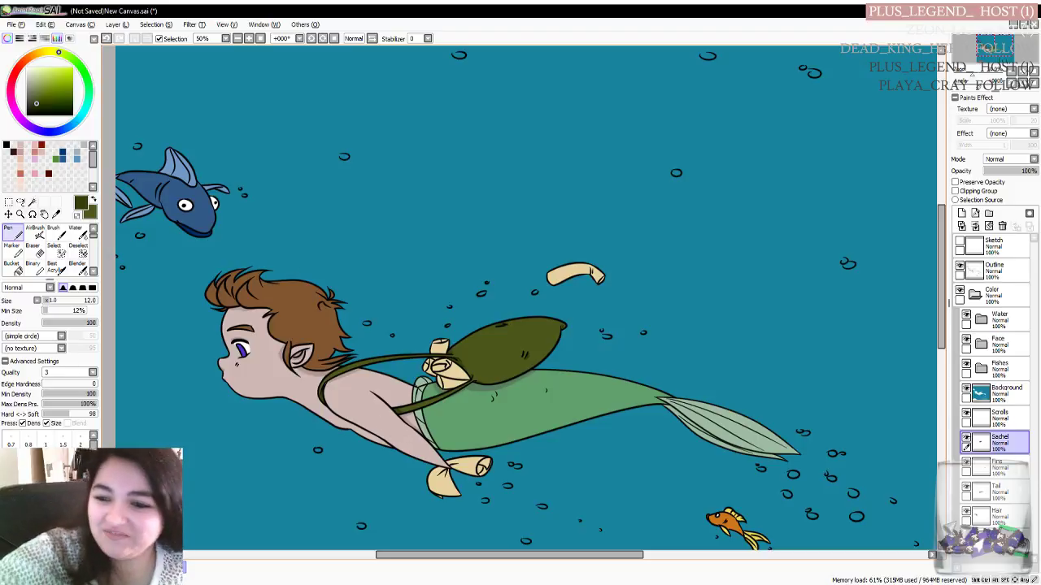
Make the Scrolls layer the working layer and sample the scroll's cream as both the primary and secondary color for the Pen
left_click(1014, 418)
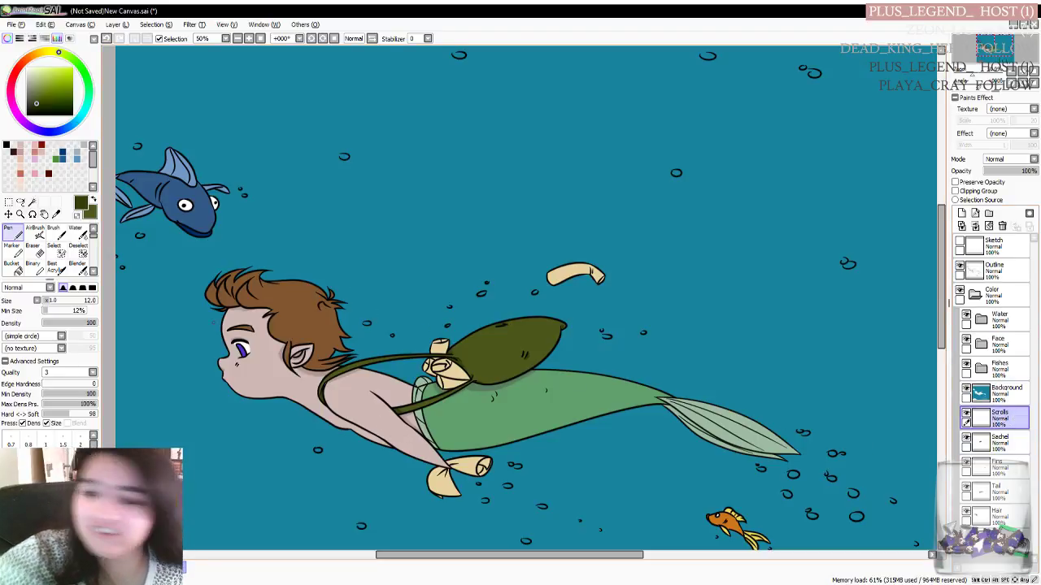
left_click(56, 215)
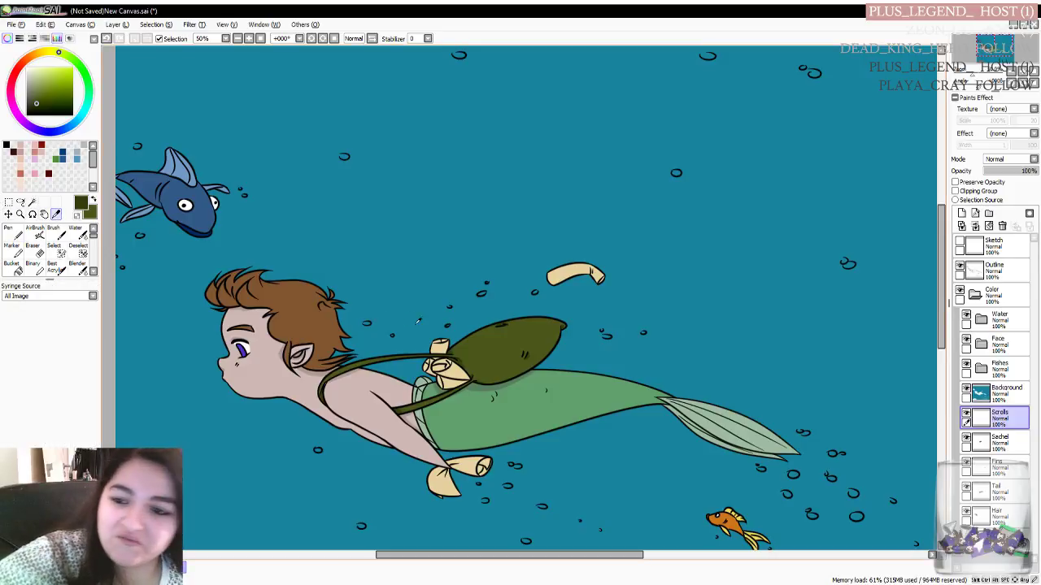
left_click(560, 277)
left_click(93, 209)
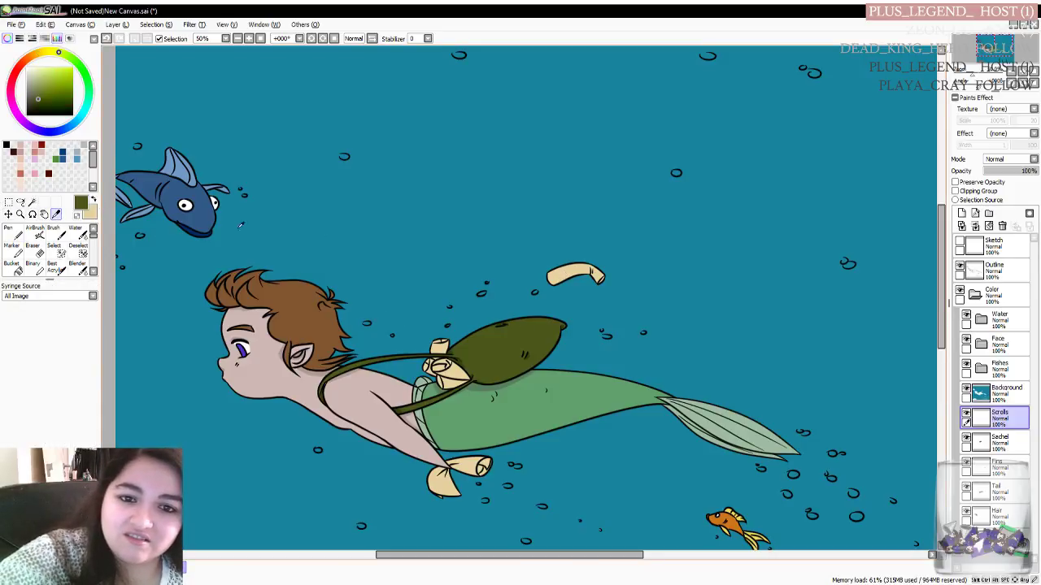
left_click(564, 275)
left_click(13, 232)
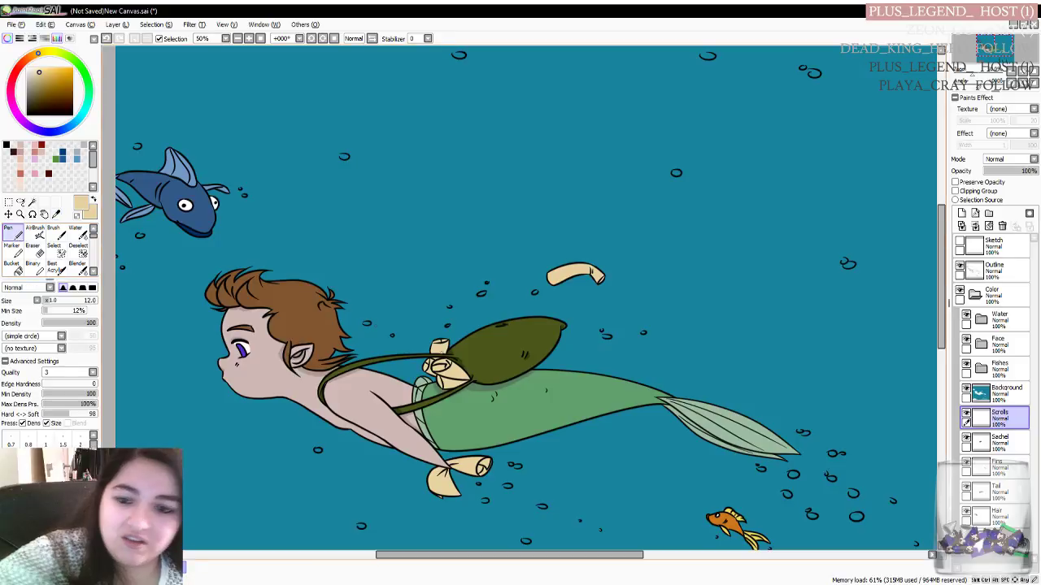
Mix a darker tan and paint shadows at the bend and open end of the floating scroll
scroll(601, 276, "up", 3)
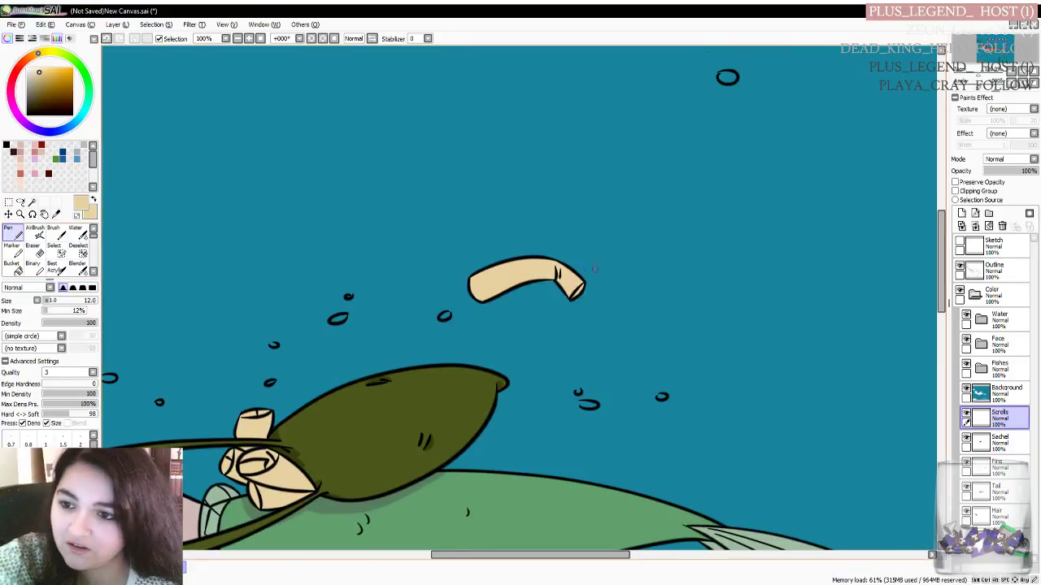
left_click_drag(555, 268, 557, 284)
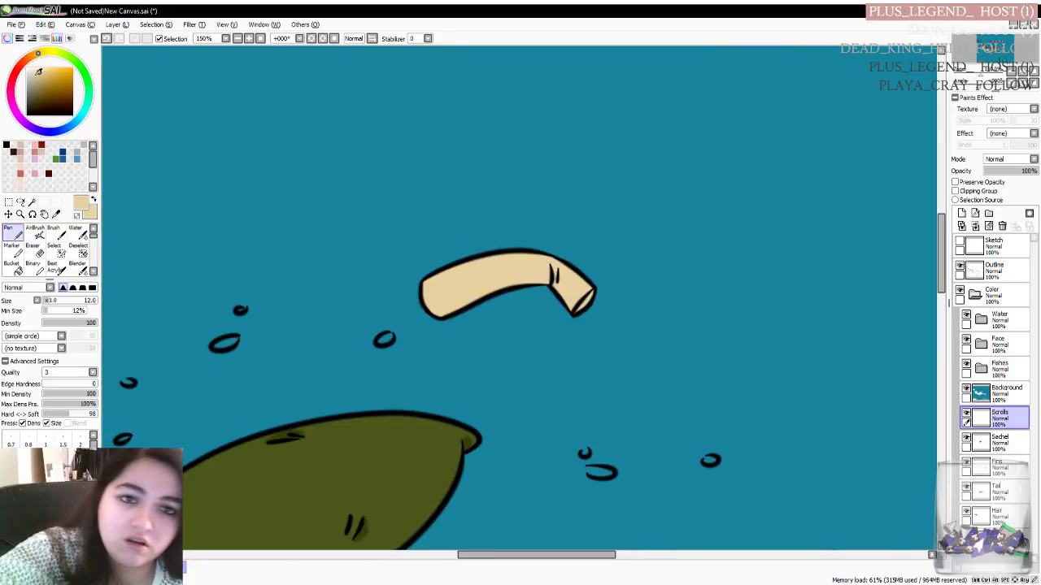
left_click(41, 73)
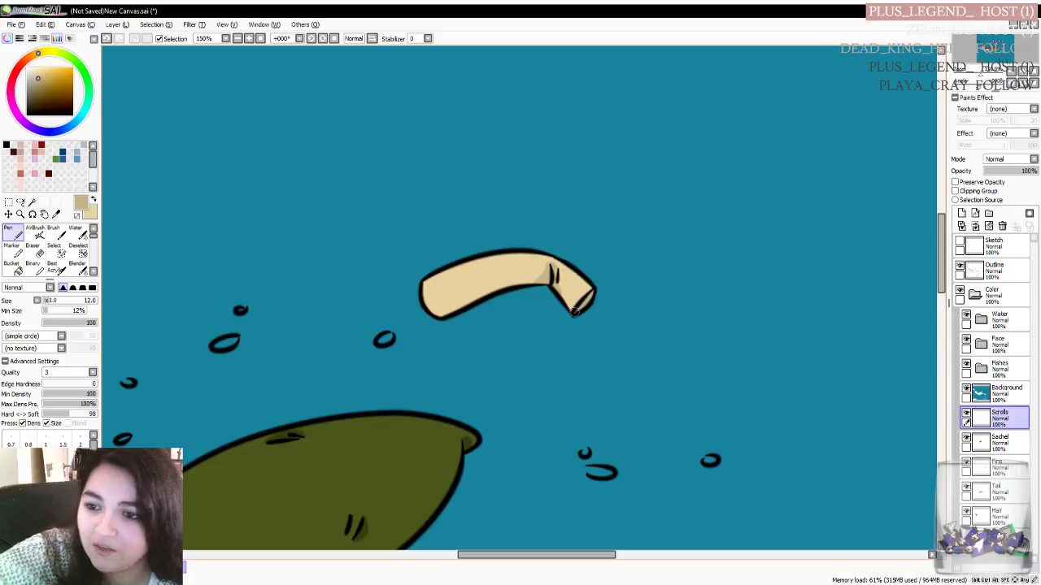
left_click_drag(580, 306, 574, 315)
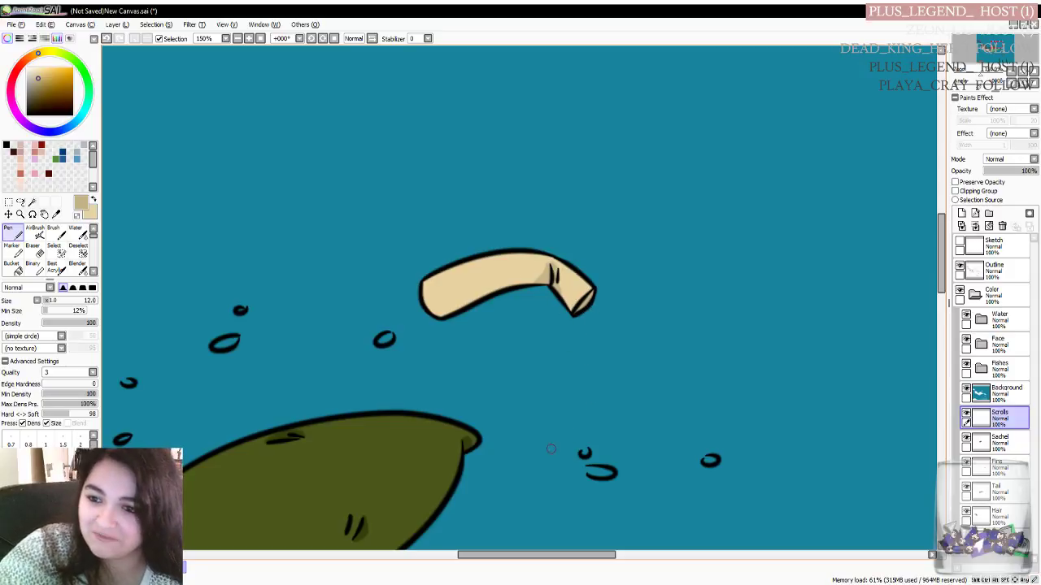
Paint tan shadows on the scrolls sticking out of the satchel, inside their openings and along their overlapping edges
scroll(540, 454, "down", 2)
scroll(551, 509, "left", 4)
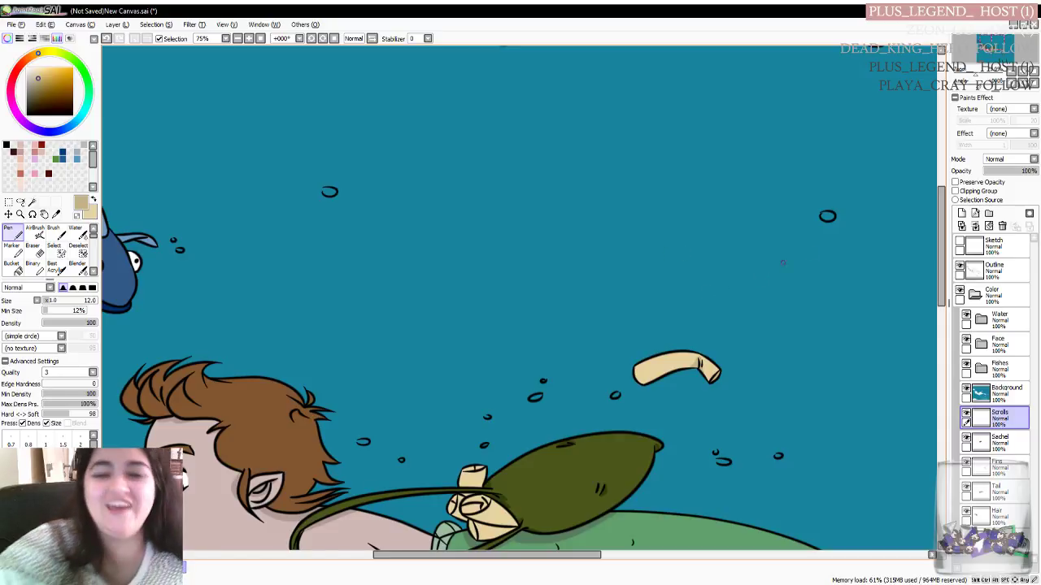
scroll(929, 218, "down", 5)
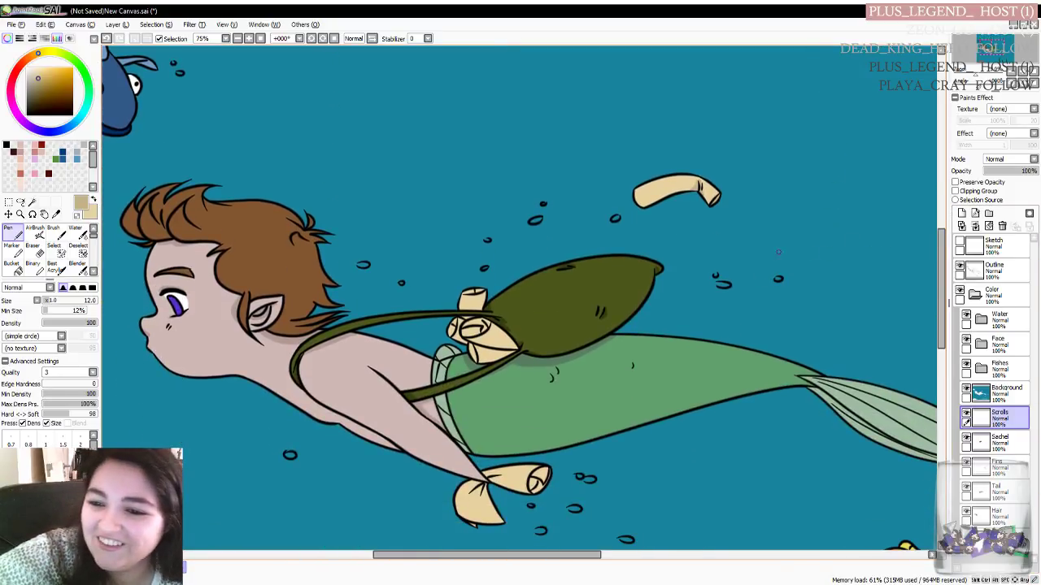
scroll(462, 313, "up", 3)
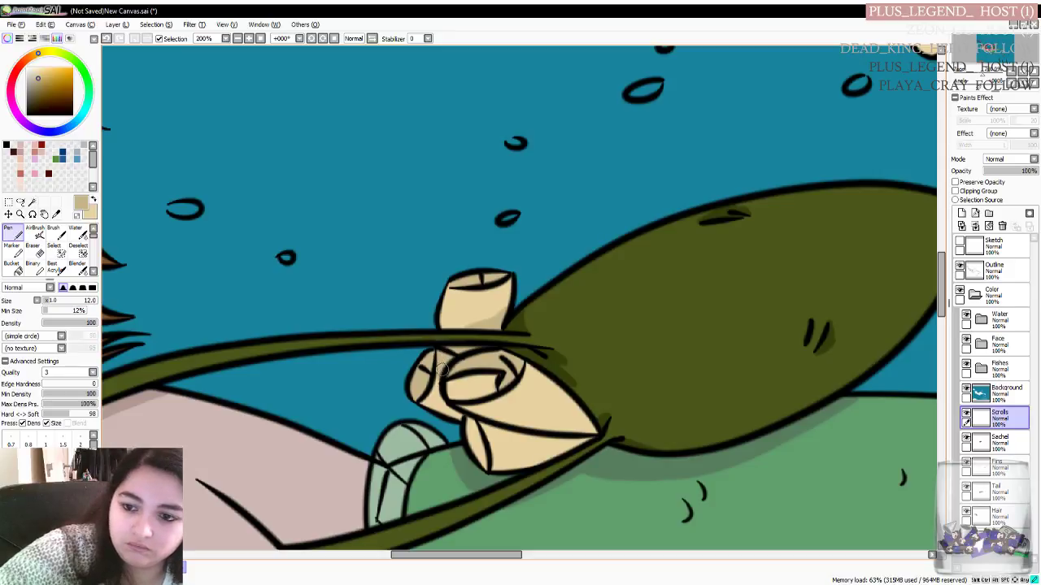
mouse_move(491, 423)
left_mouse_down()
mouse_move(472, 431)
mouse_move(486, 467)
left_mouse_up()
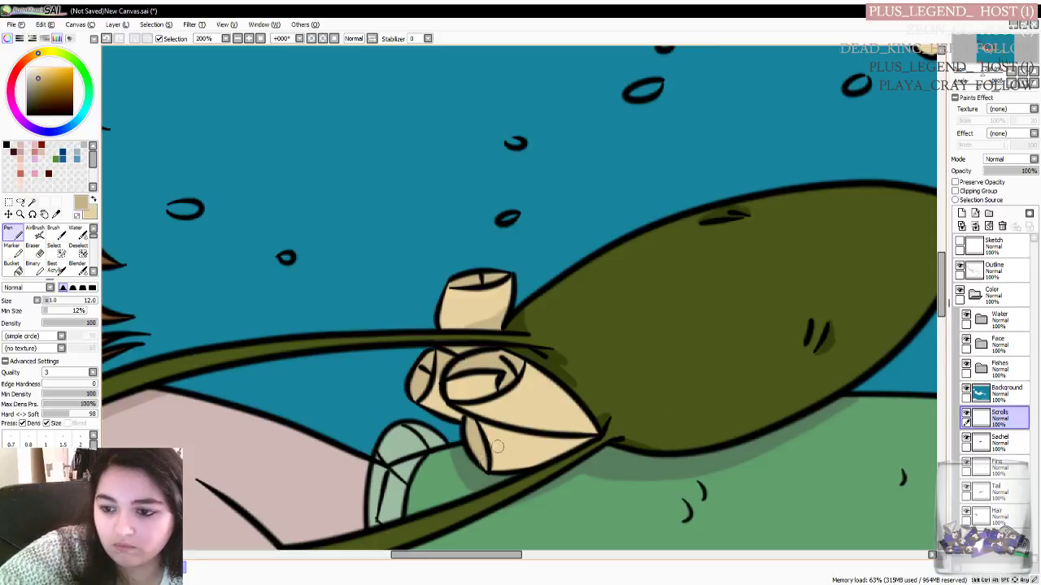
mouse_move(583, 438)
left_mouse_down()
mouse_move(476, 428)
mouse_move(582, 440)
mouse_move(501, 440)
left_mouse_up()
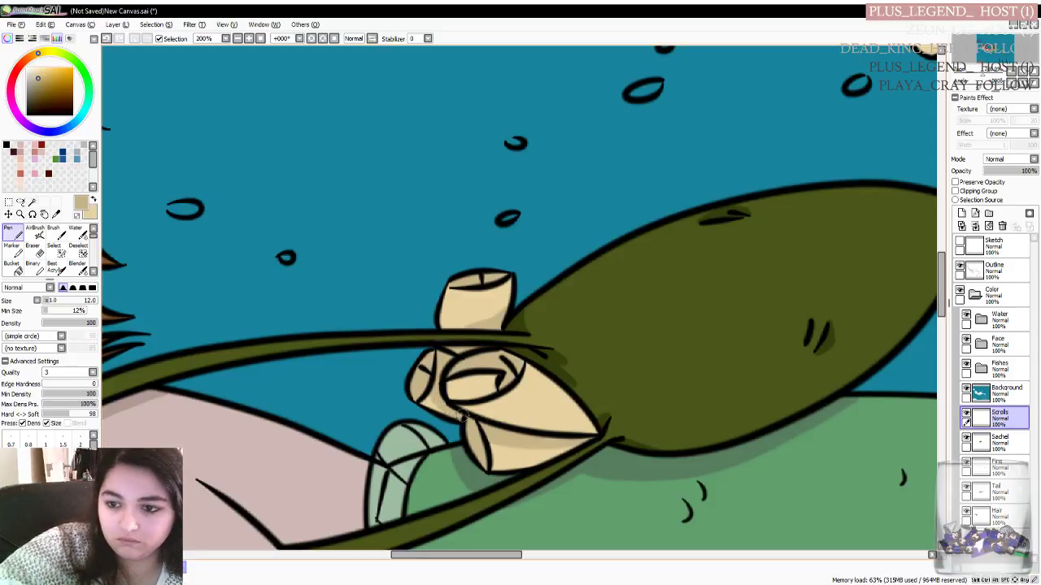
scroll(582, 424, "down", 3)
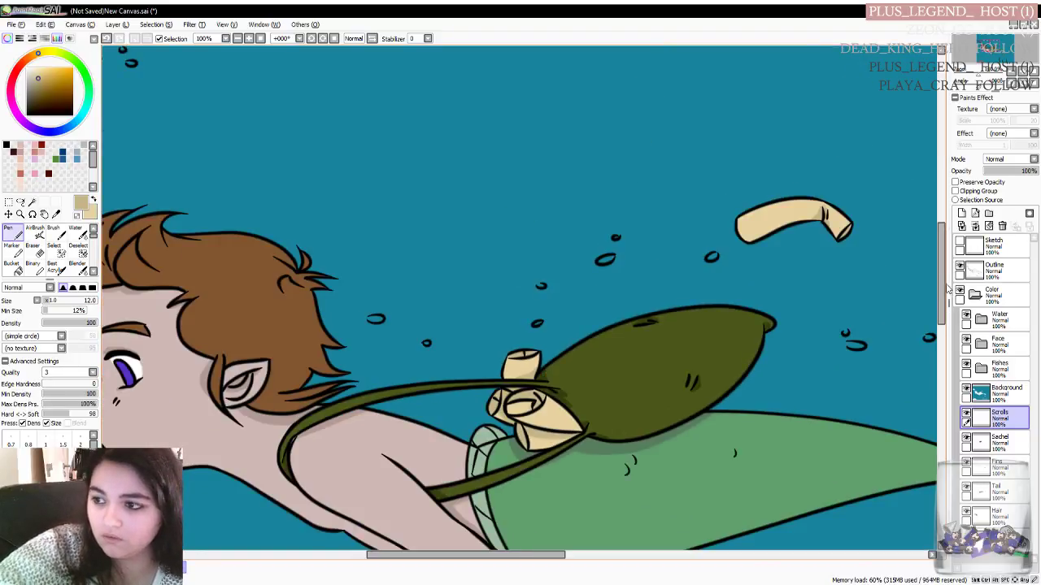
Paint tan shadows on the scroll in the merman's hand, along the creases by the grip and inside the rolled end
left_click_drag(943, 297, 946, 316)
scroll(943, 322, "down", 4)
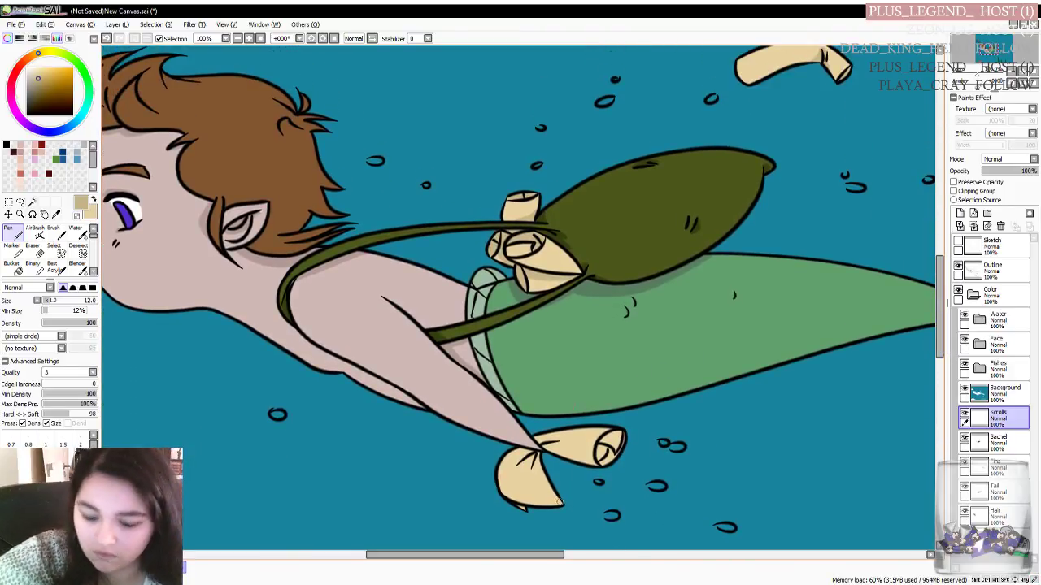
scroll(562, 503, "up", 3)
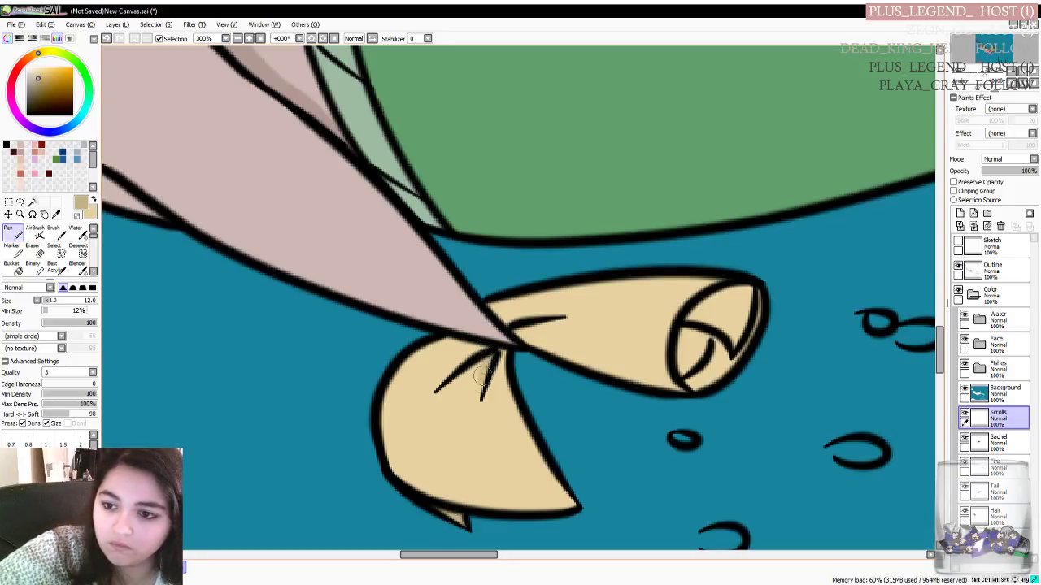
left_click_drag(488, 358, 434, 395)
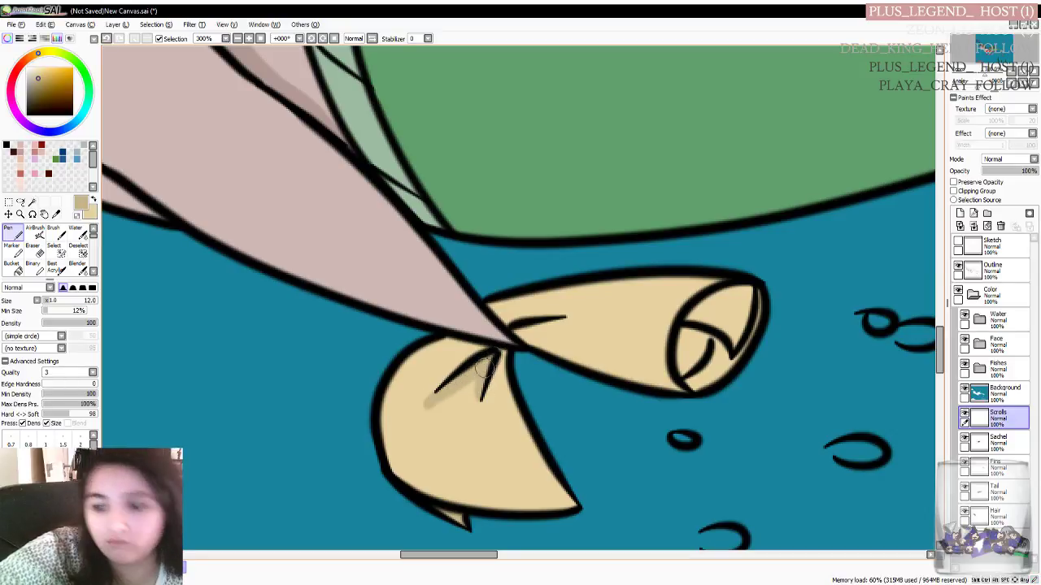
left_click_drag(492, 360, 431, 400)
left_click_drag(490, 363, 466, 384)
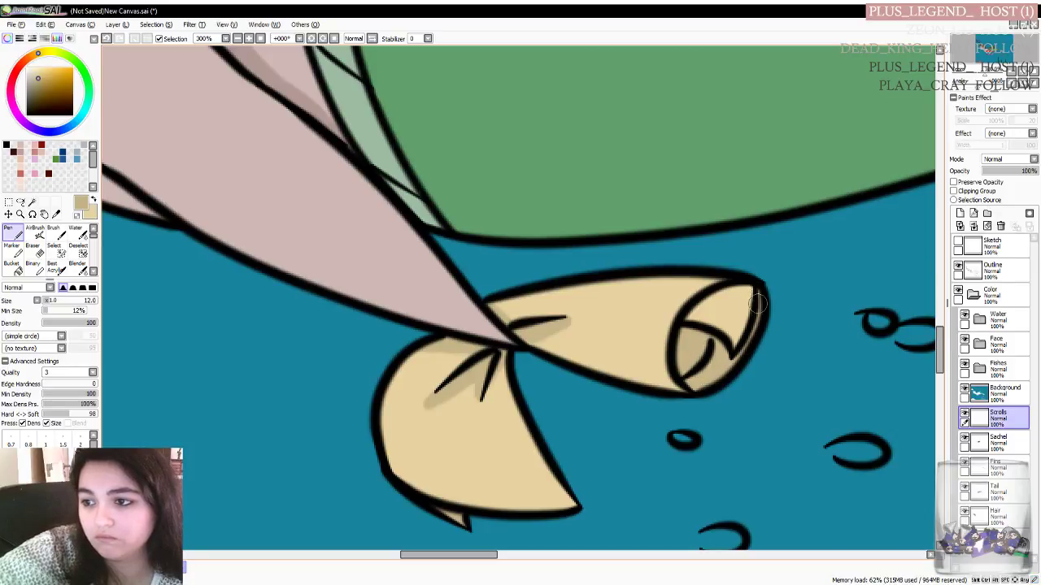
scroll(703, 349, "down", 3)
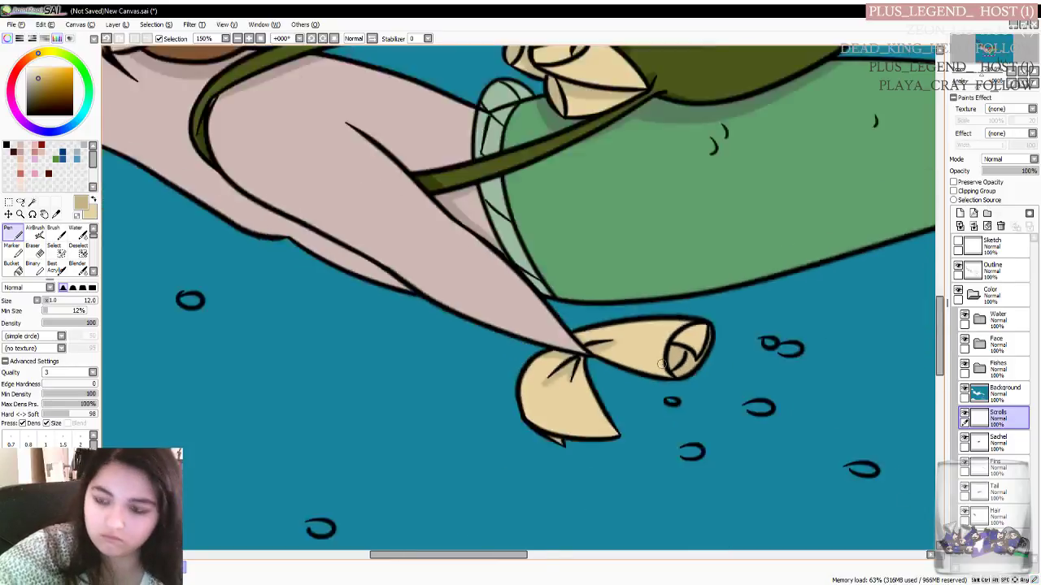
scroll(646, 325, "up", 4)
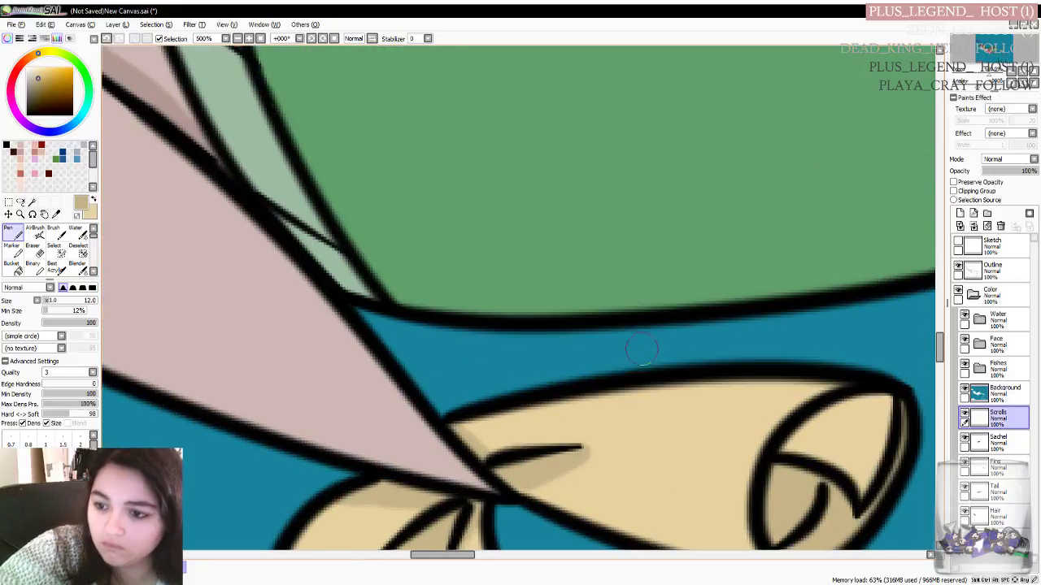
scroll(639, 358, "down", 2)
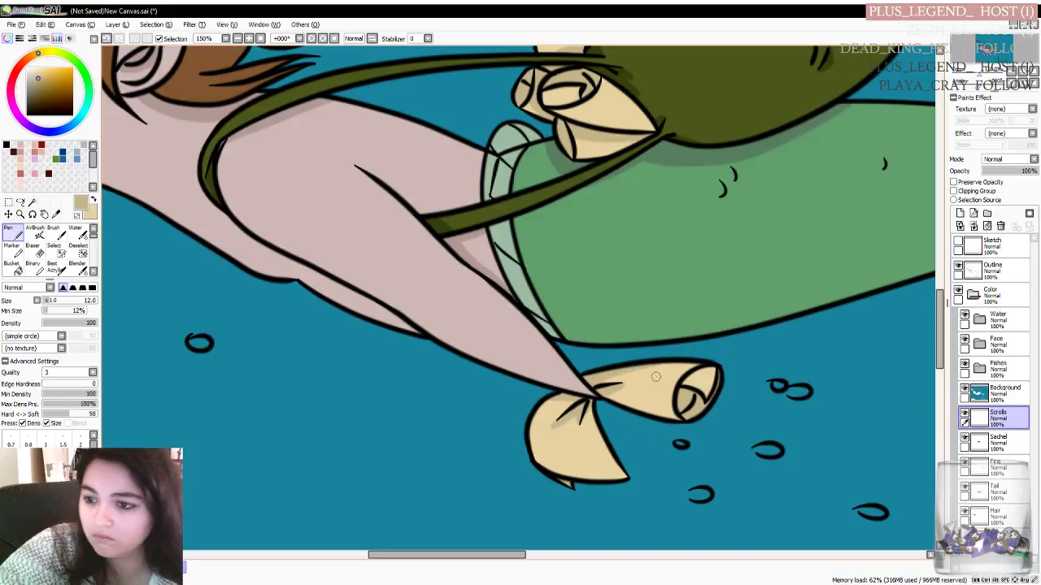
scroll(653, 381, "down", 3)
left_click_drag(550, 554, 612, 554)
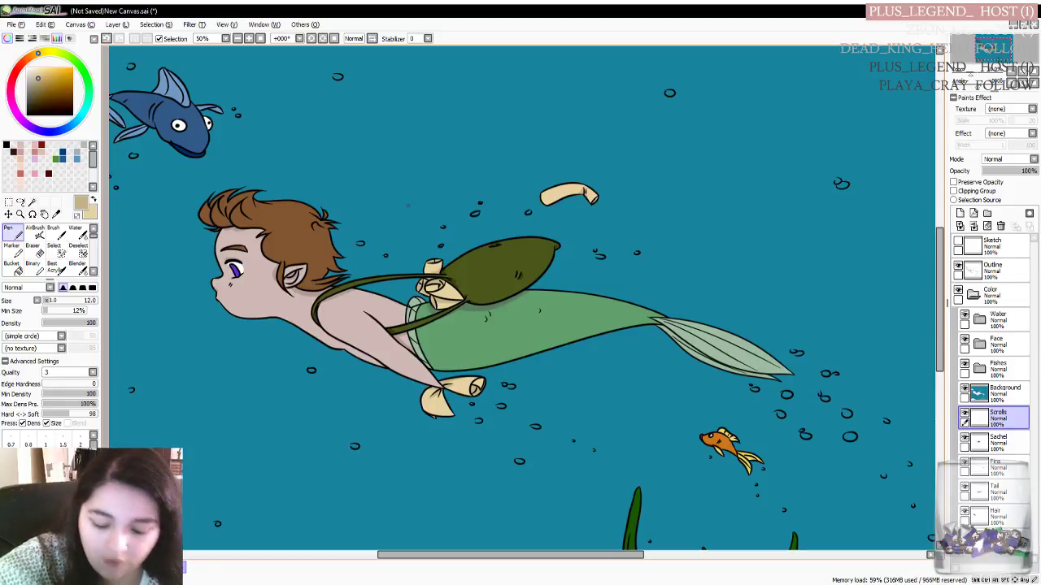
scroll(475, 265, "up", 1)
scroll(473, 264, "down", 1)
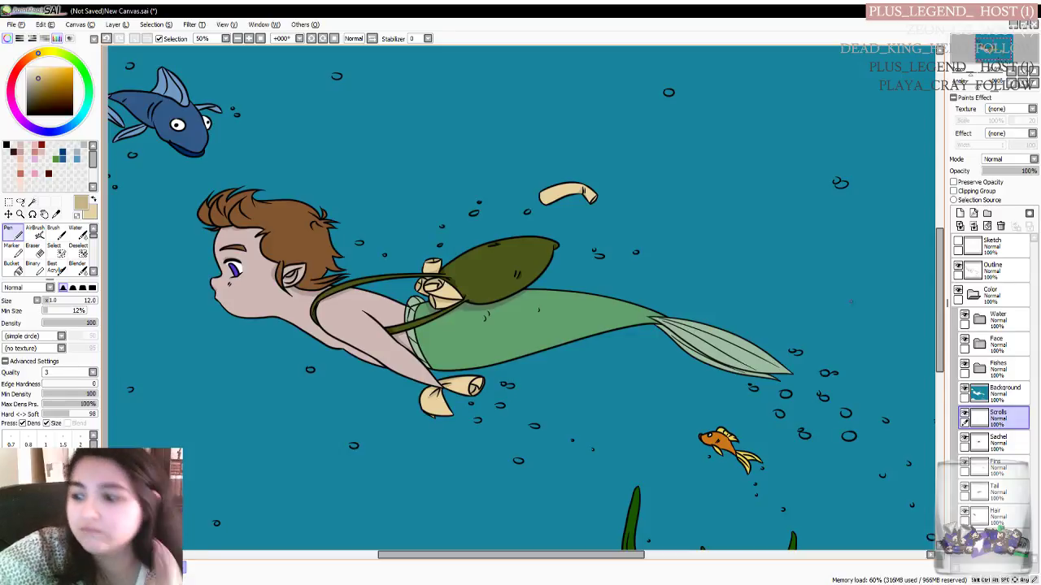
mouse_move(941, 308)
left_mouse_down()
mouse_move(942, 352)
mouse_move(942, 293)
mouse_move(941, 303)
left_mouse_up()
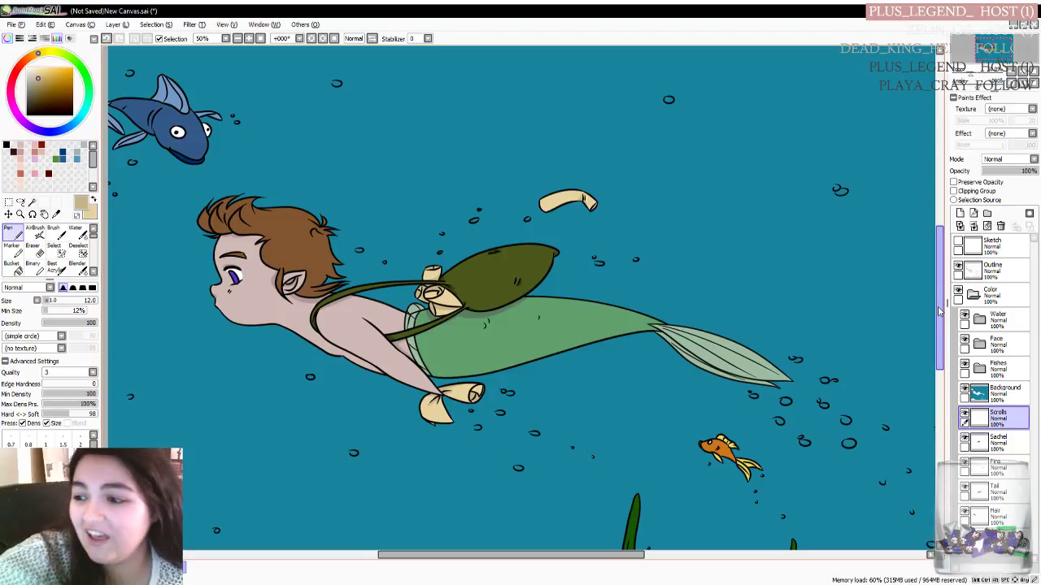
mouse_move(939, 309)
left_mouse_down()
mouse_move(939, 352)
mouse_move(941, 309)
left_mouse_up()
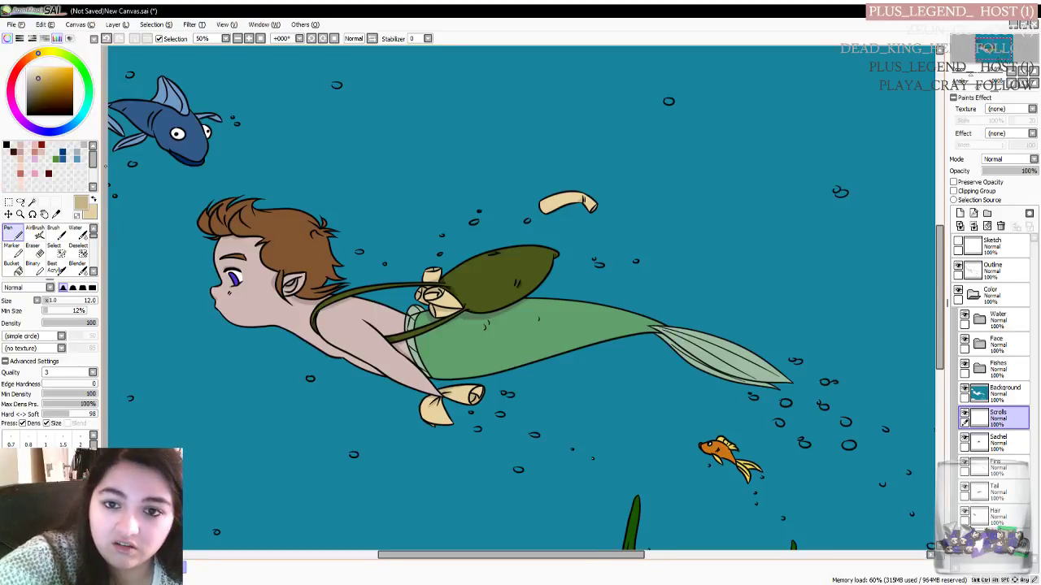
Sample the hair's brown as both the primary and secondary color for the Pen and make the Hair layer the working layer
left_click(56, 214)
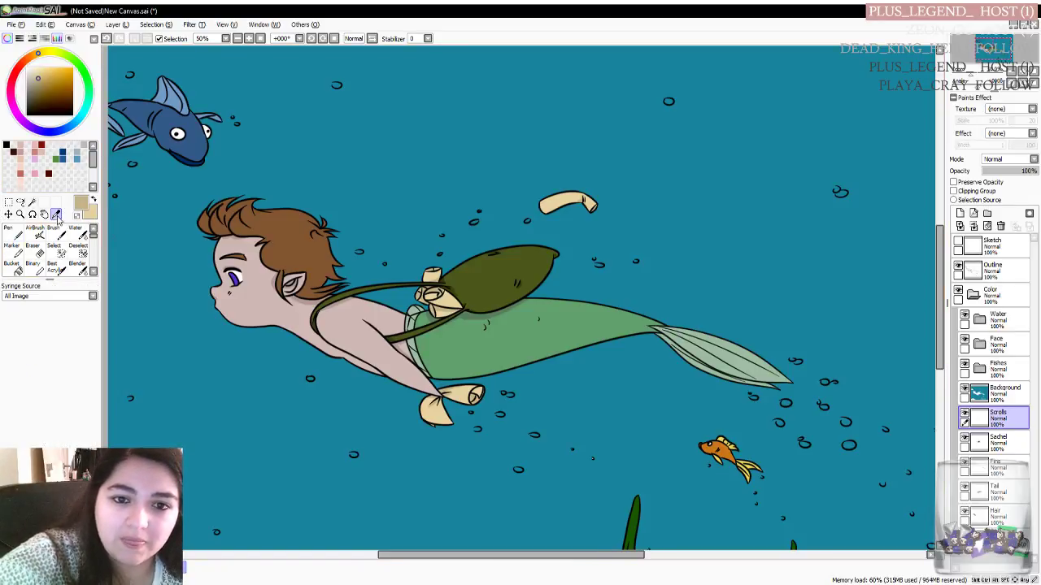
left_click(81, 203)
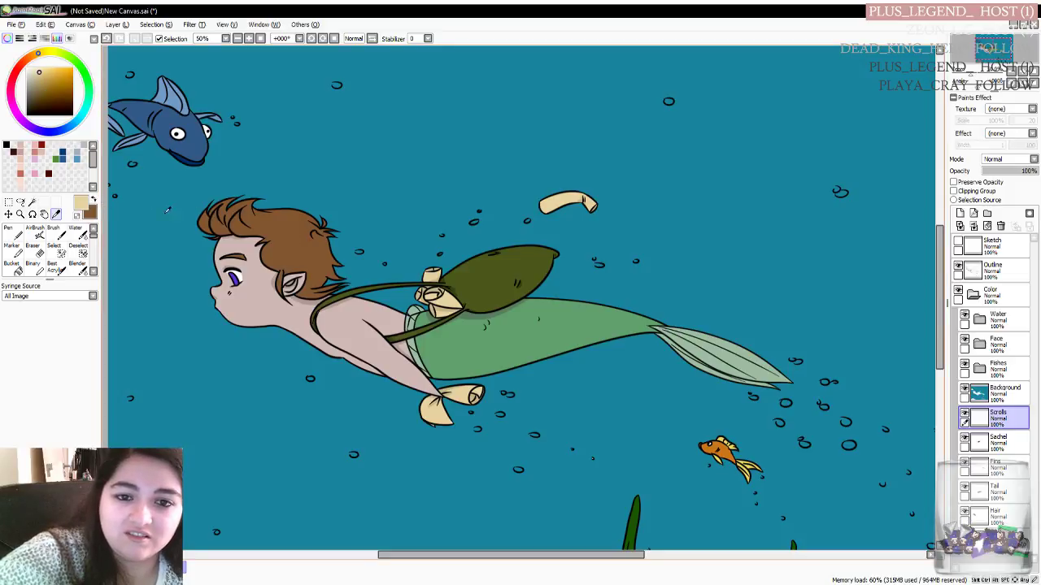
left_click(284, 227)
left_click(13, 232)
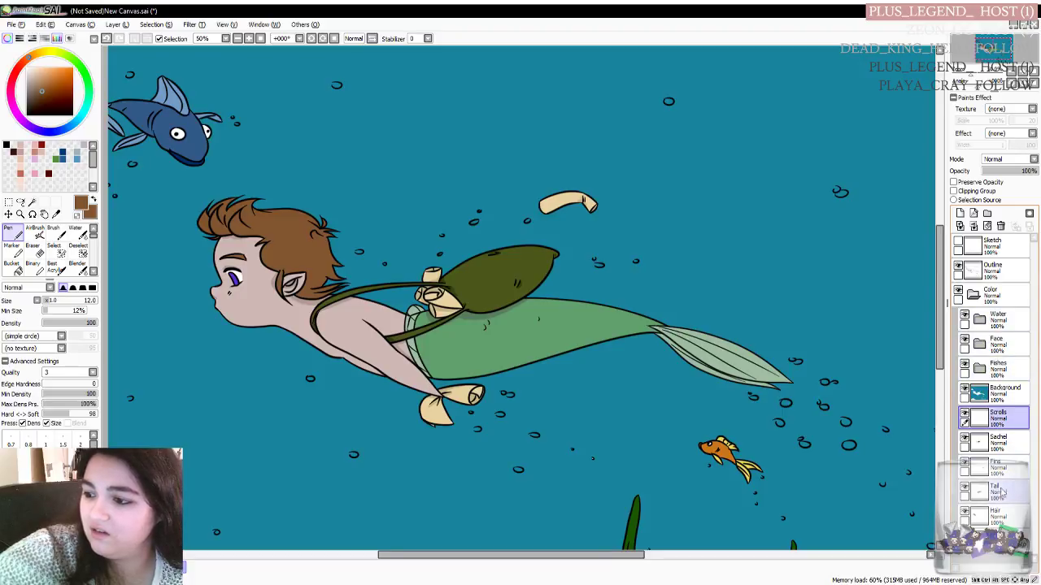
left_click(1008, 517)
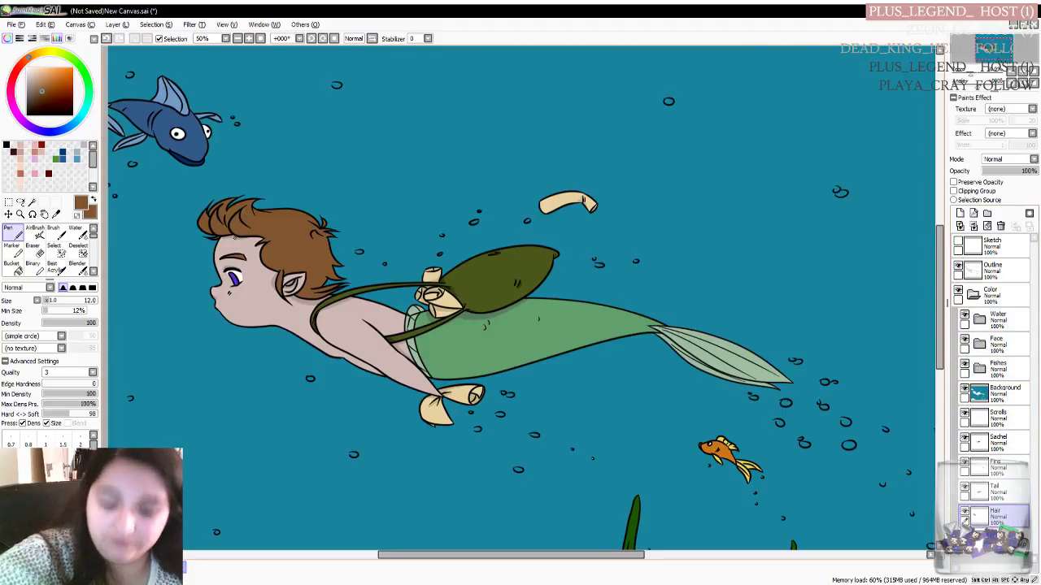
Mix a darker brown and paint shadows between the swept-up front tufts of the merman's hair
scroll(224, 237, "up", 1)
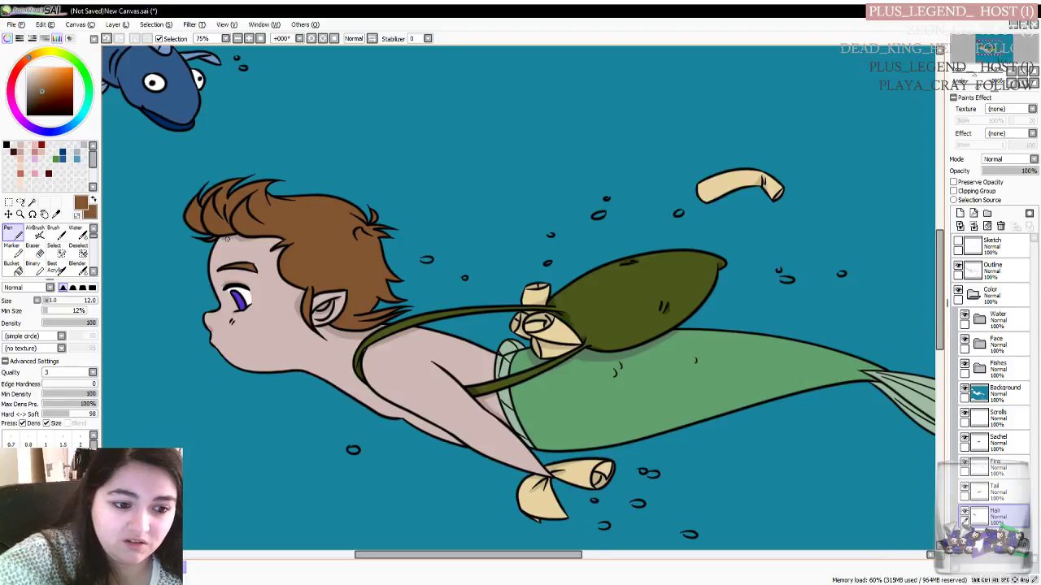
scroll(227, 237, "up", 1)
scroll(197, 187, "up", 1)
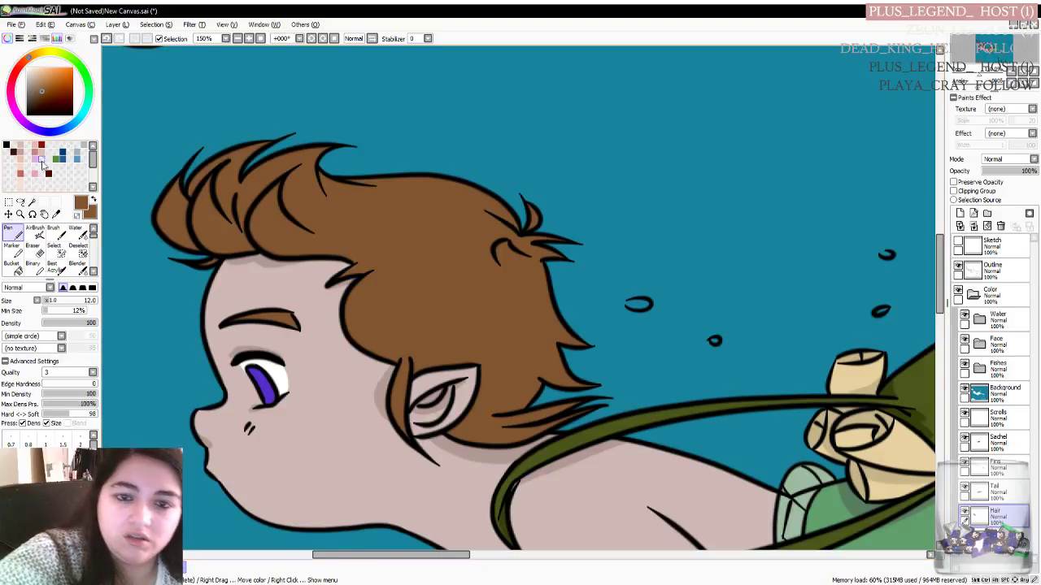
left_click_drag(45, 89, 44, 90)
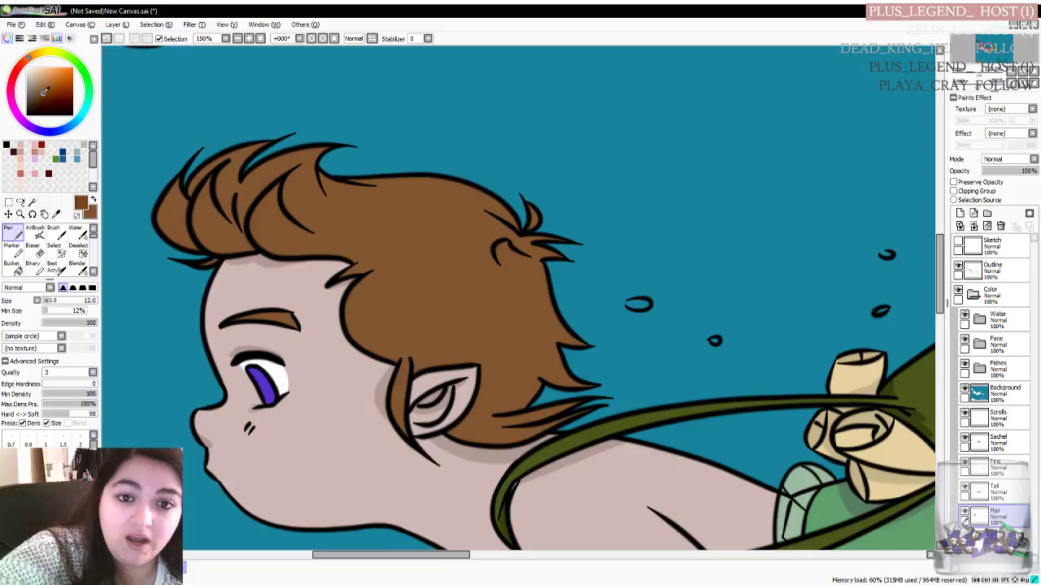
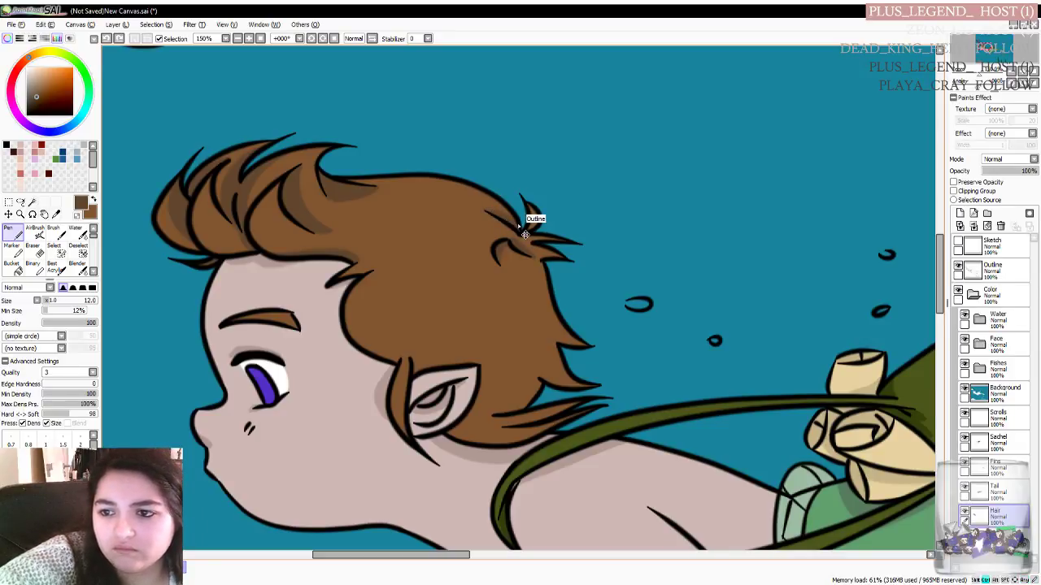
Paint dark brown shadows at the crown tuft, above and behind the ear, and along the hair strands at the nape
left_click_drag(487, 211, 525, 235)
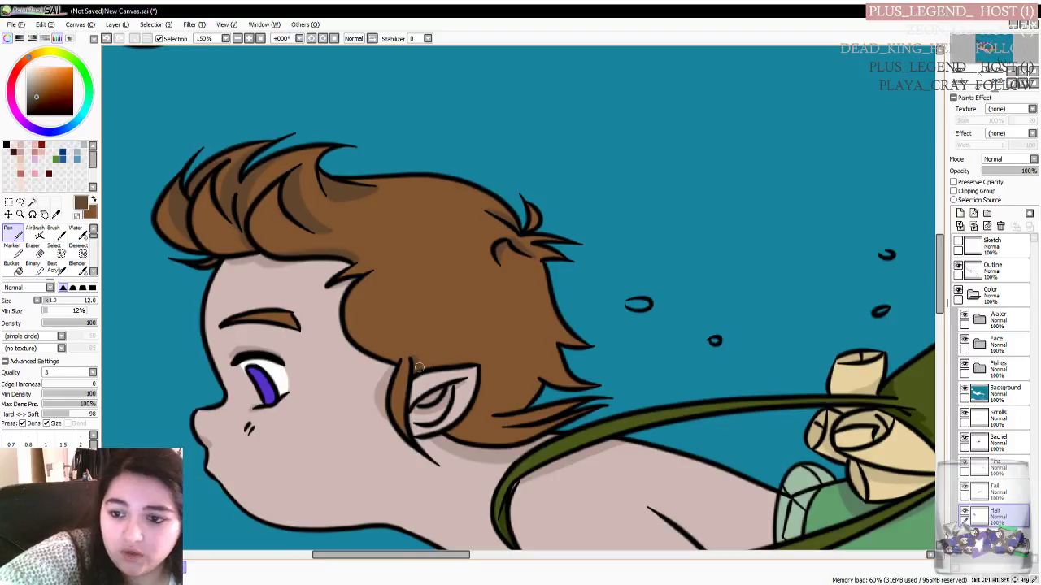
left_click_drag(422, 365, 474, 365)
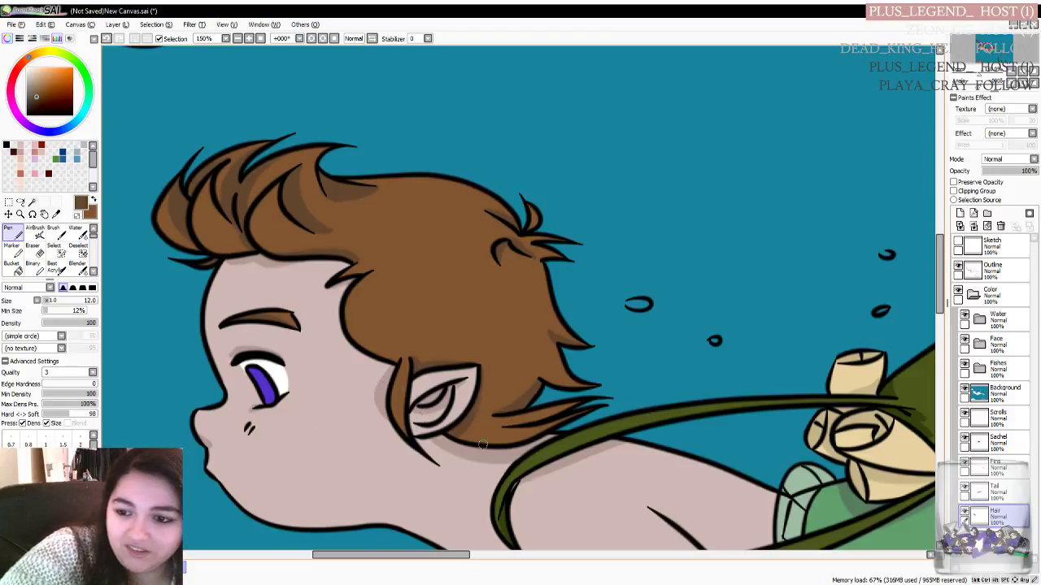
left_click_drag(451, 555, 455, 556)
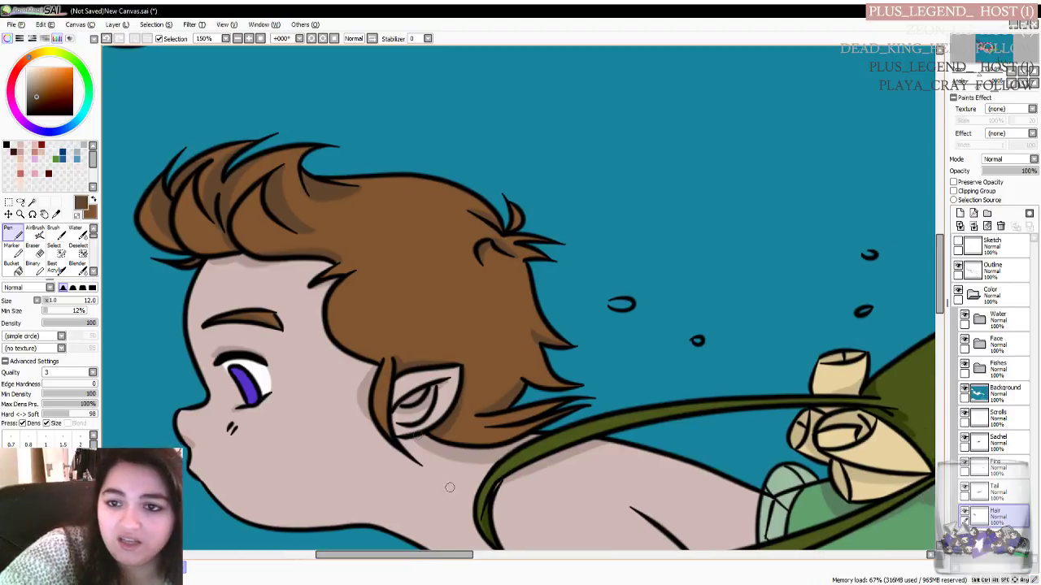
scroll(330, 321, "down", 1)
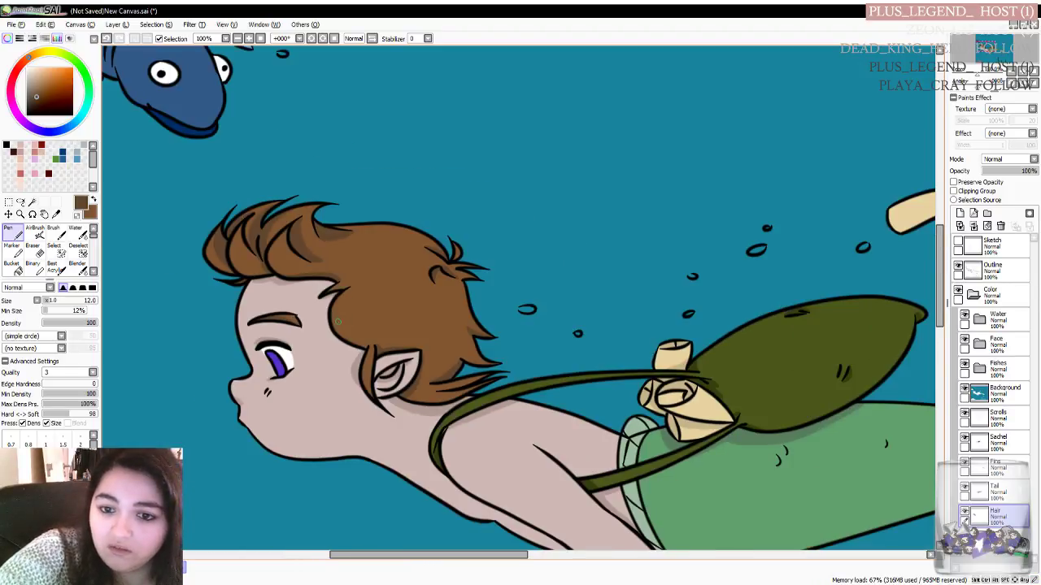
left_click_drag(941, 255, 937, 273)
left_click_drag(406, 554, 427, 555)
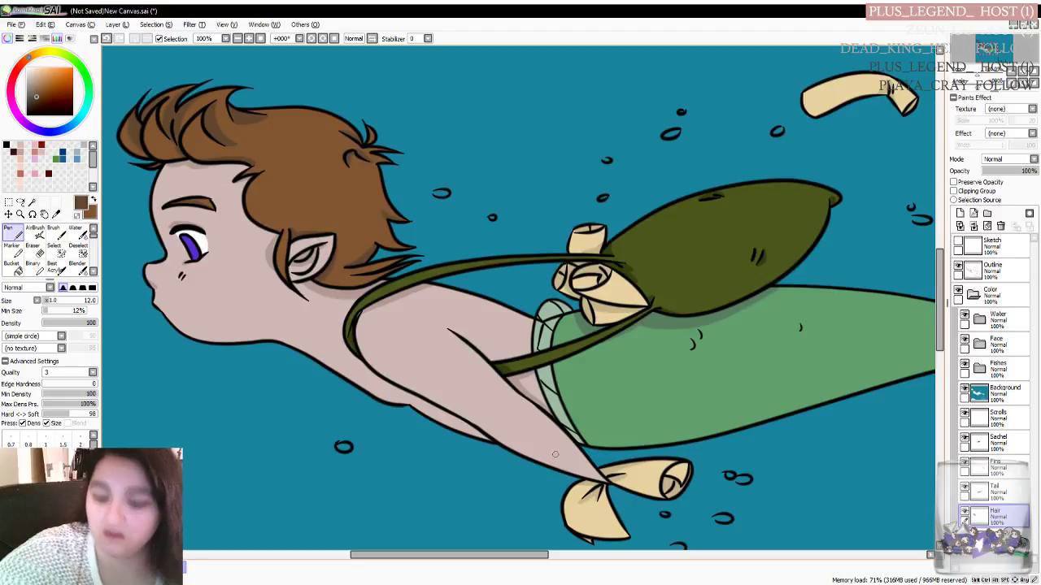
scroll(532, 472, "down", 1)
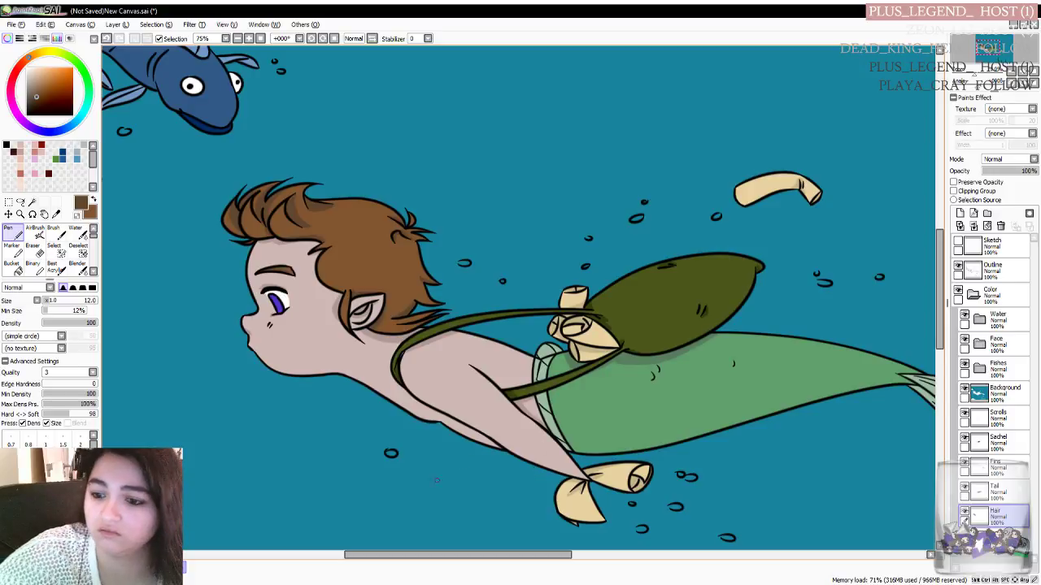
left_click_drag(437, 554, 459, 554)
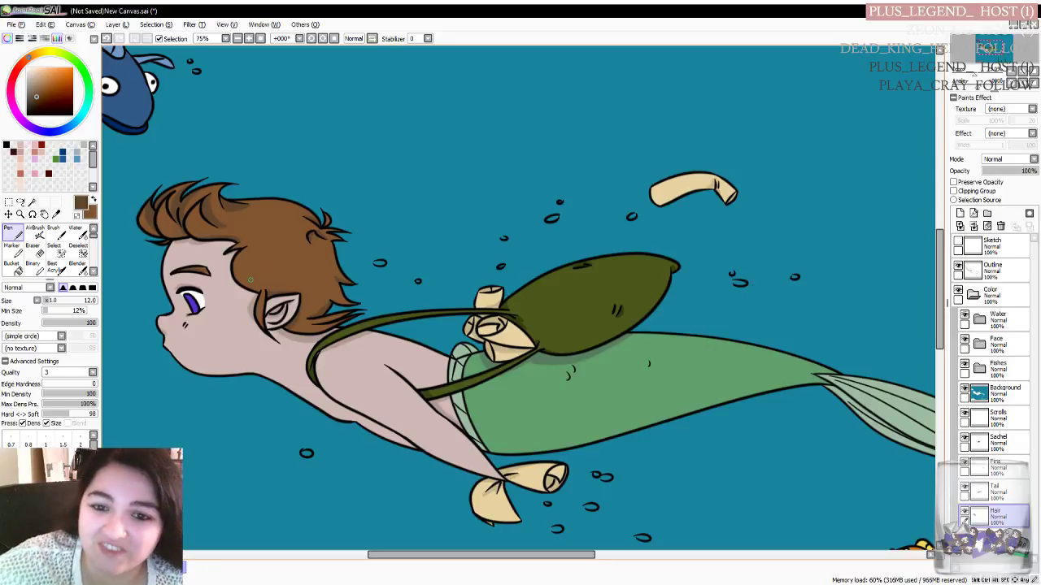
key("minus")
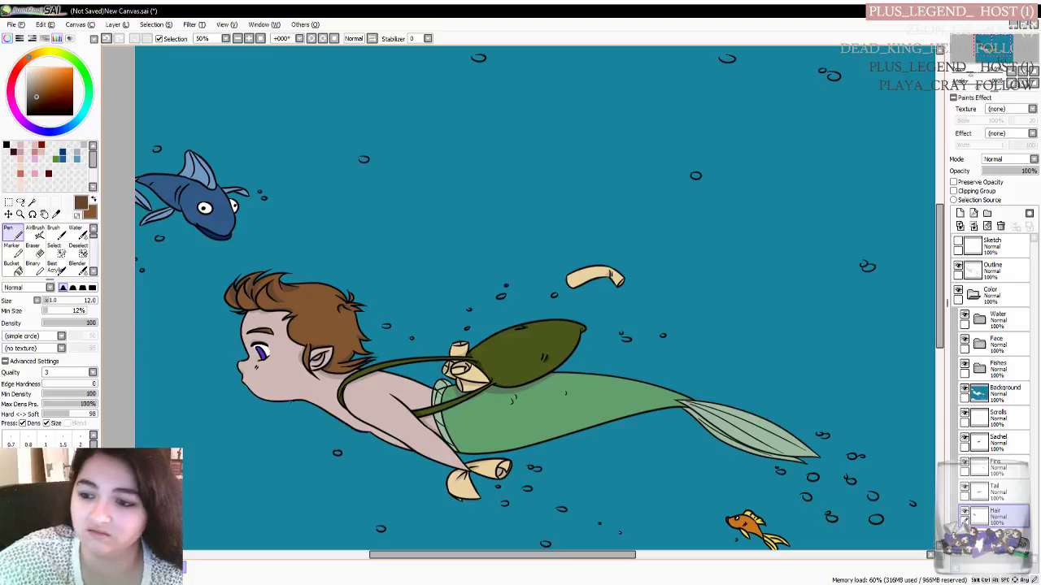
Sample the tail fin's pale green as both the primary and secondary color for the Pen
left_click(55, 213)
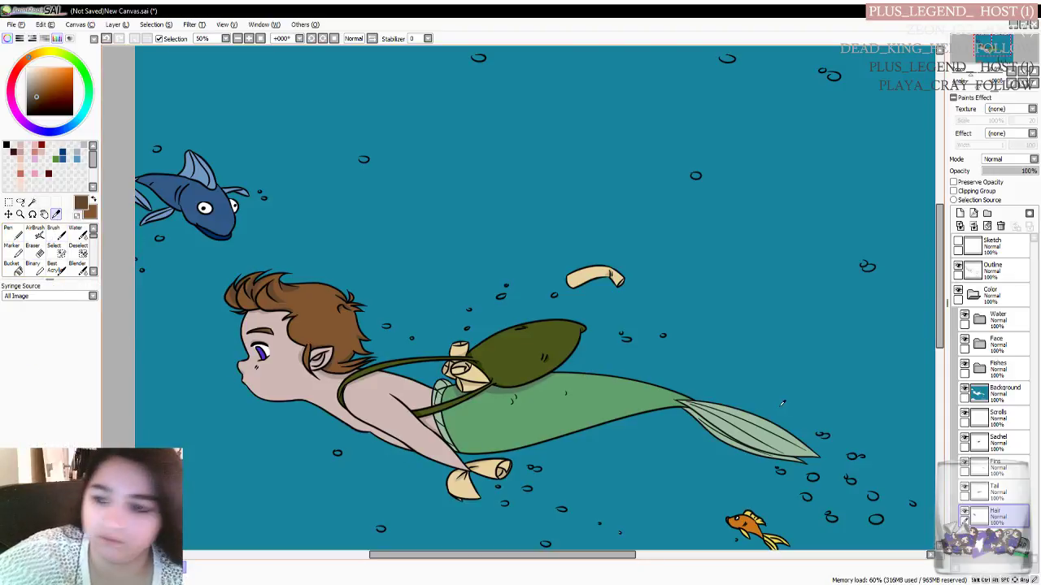
left_click(779, 444)
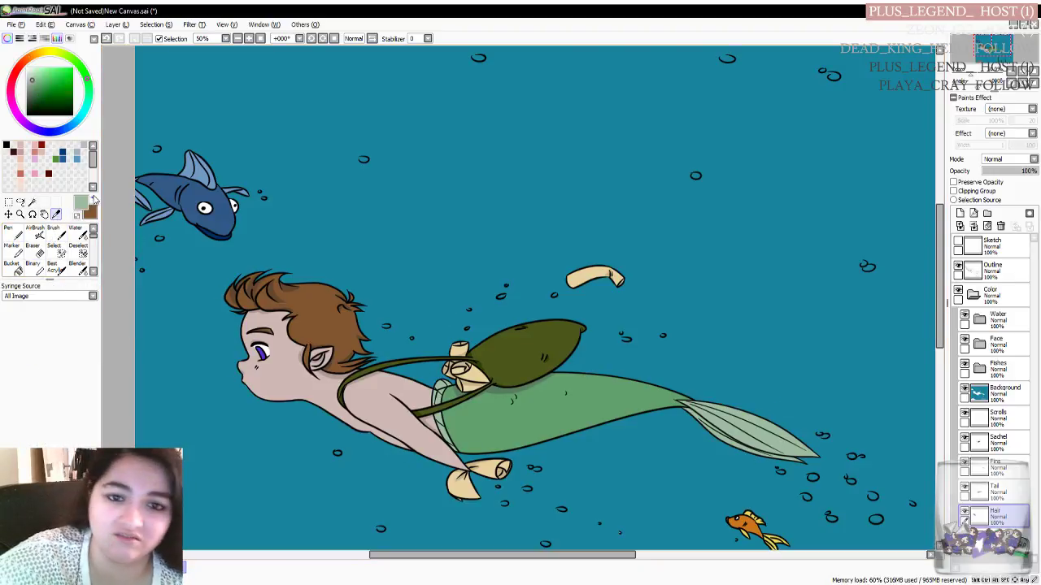
left_click(94, 200)
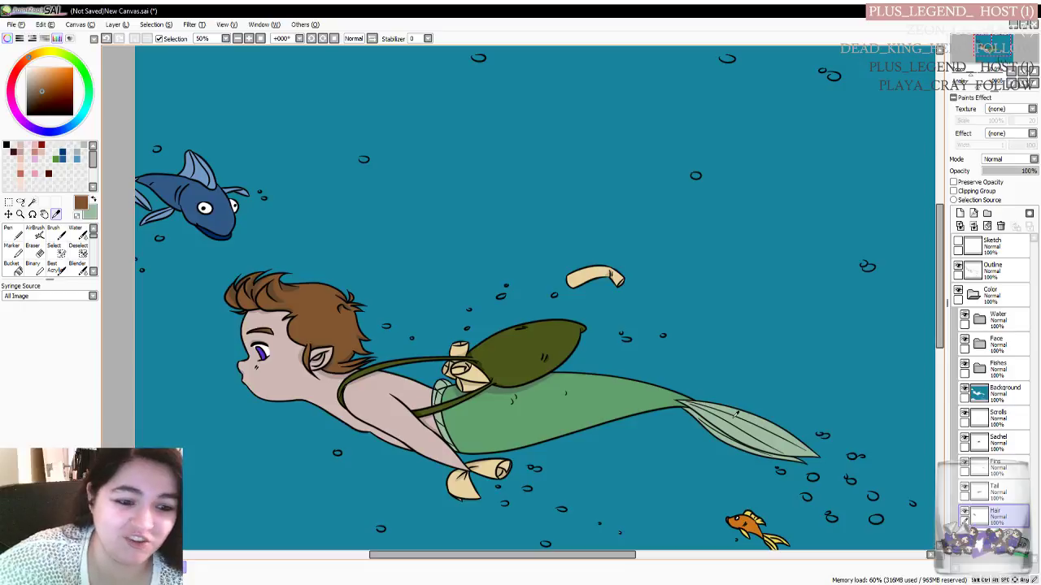
left_click(776, 440)
key("n")
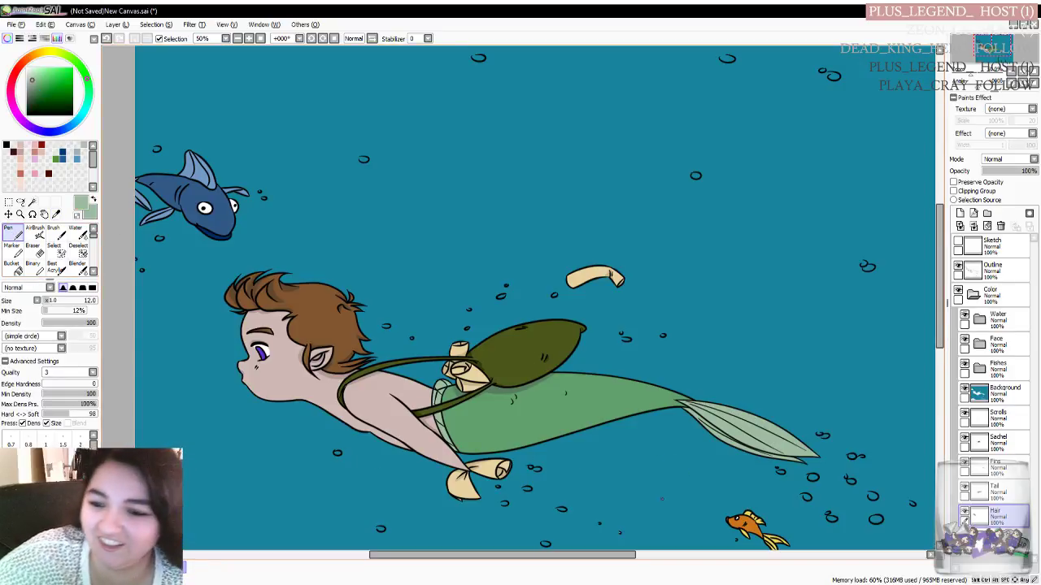
Make the Fins layer the working layer, mix a darker grayish green, and paint shadows on the tail fin's lower lobe
scroll(738, 329, "down", 3)
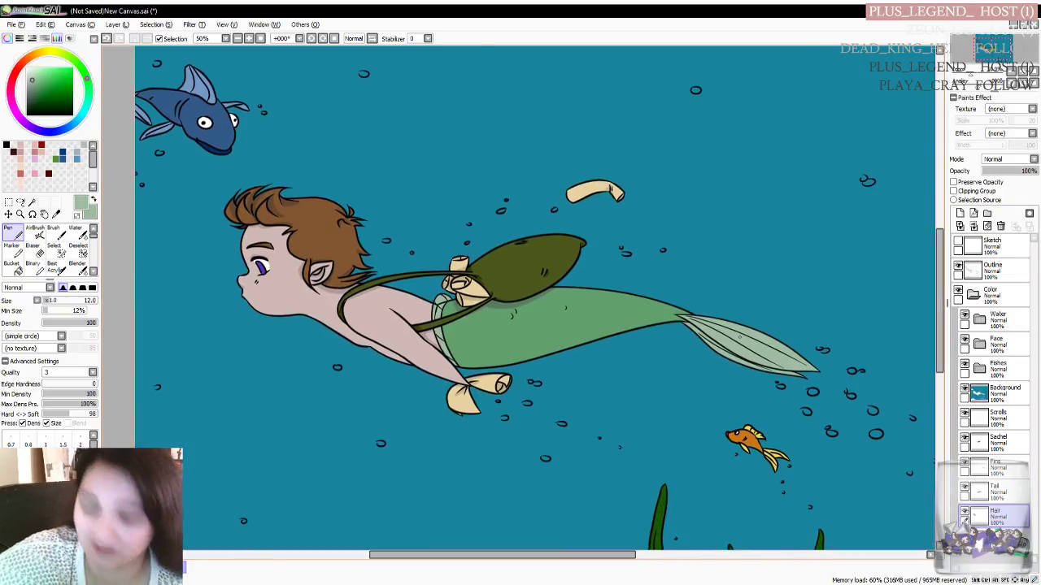
scroll(738, 395, "up", 2)
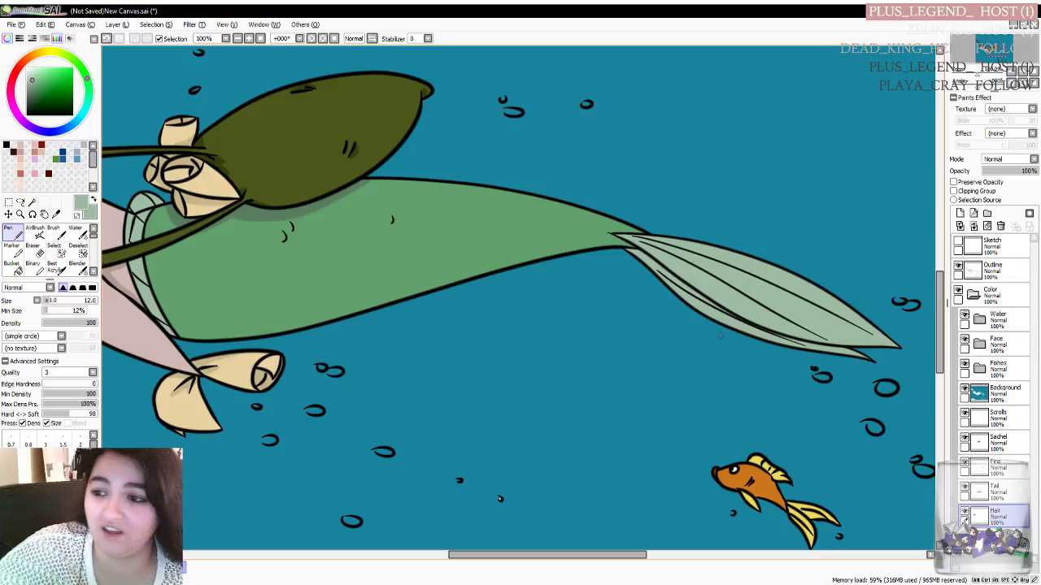
left_click(1009, 460)
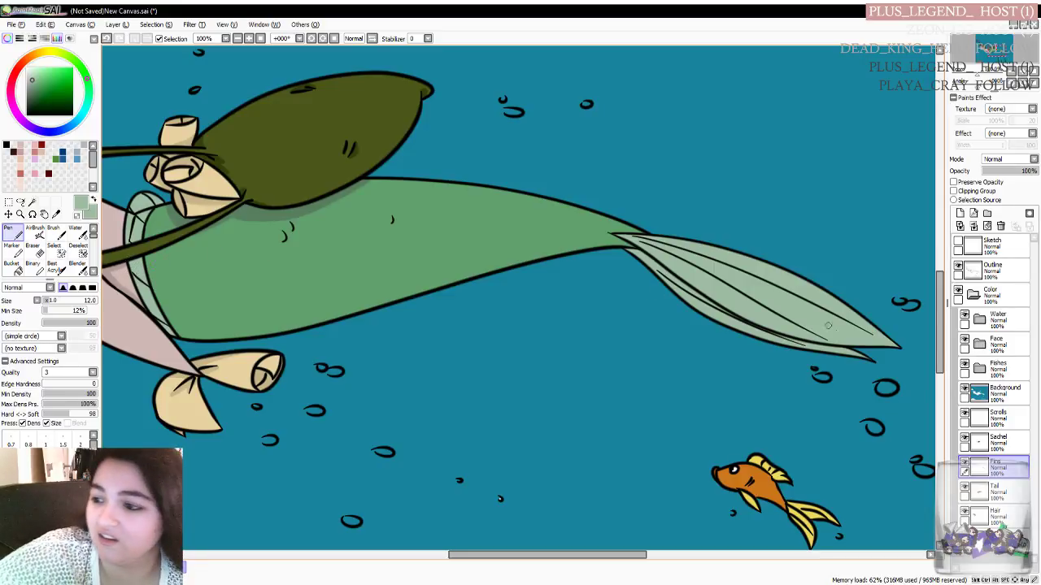
left_click(33, 80)
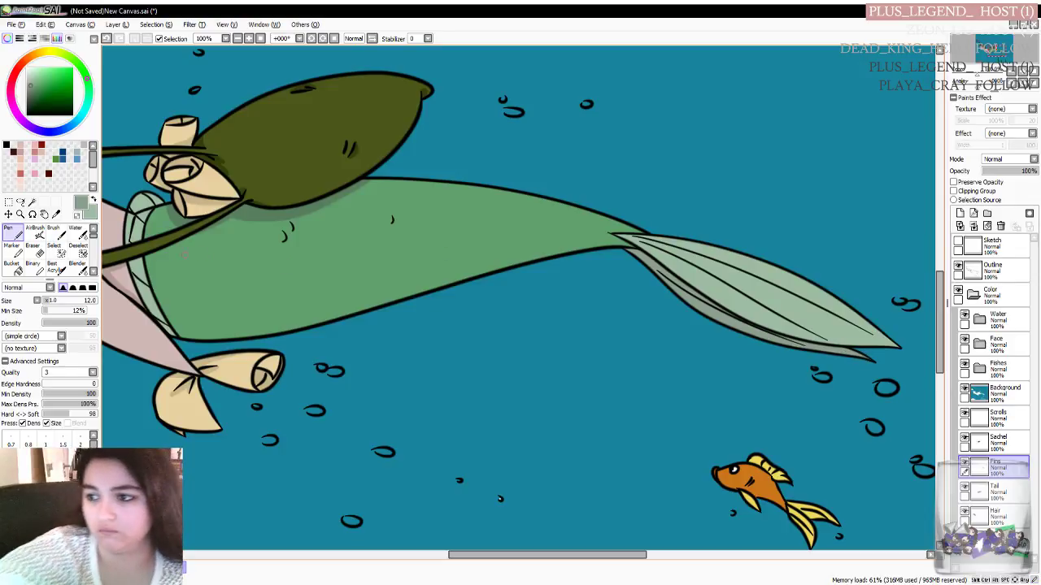
Paint grayish green shadows on the merman's waist fin where the satchel strap crosses it
scroll(178, 239, "down", 3)
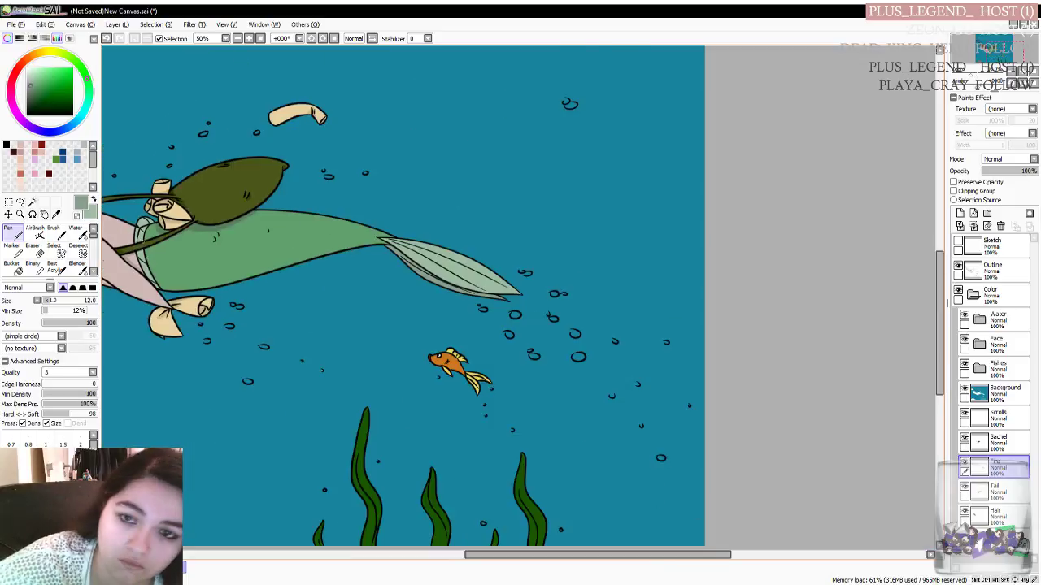
scroll(145, 246, "up", 3)
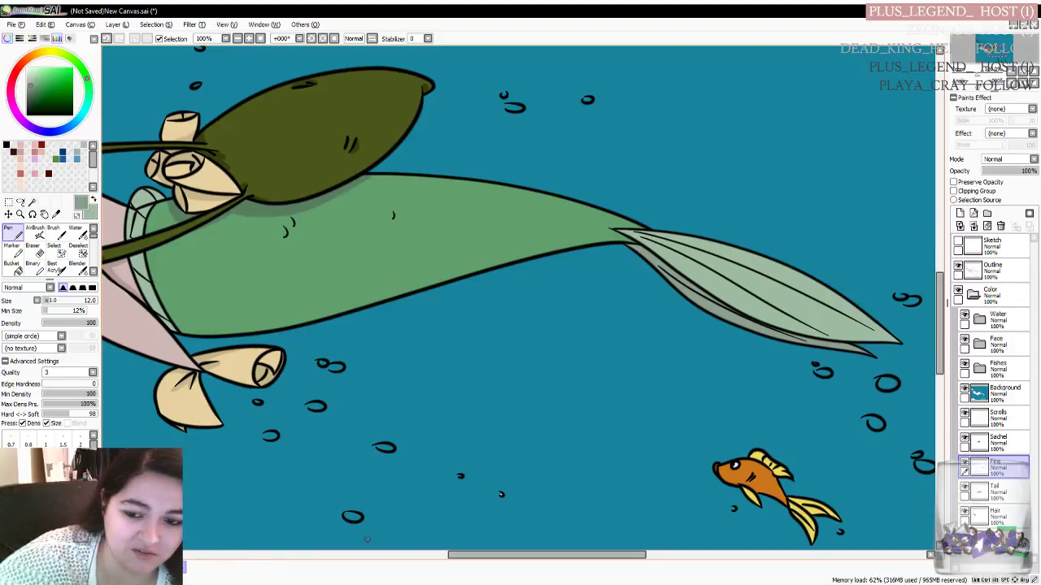
left_click_drag(469, 562, 393, 565)
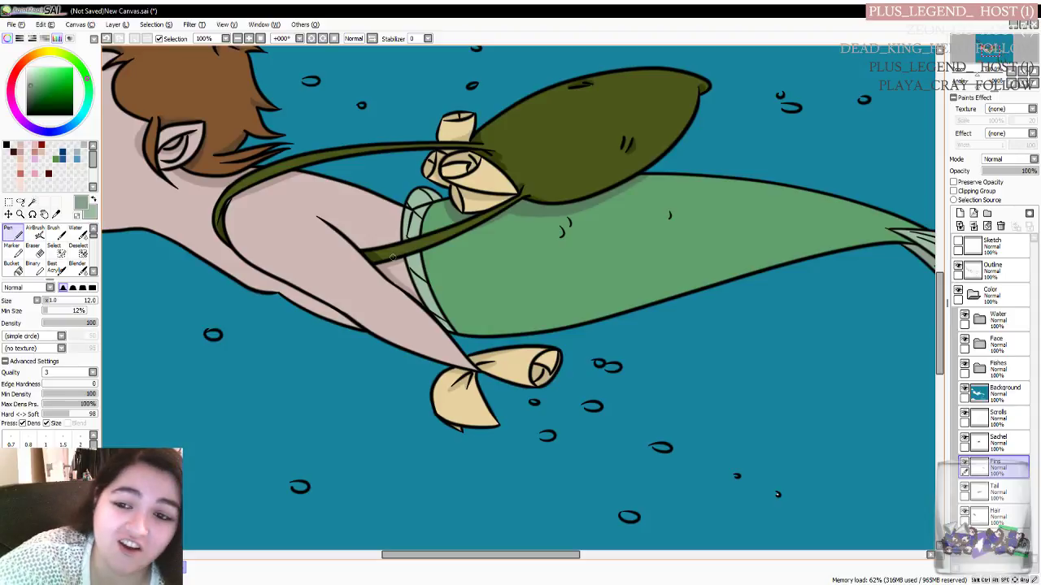
scroll(396, 257, "up", 2)
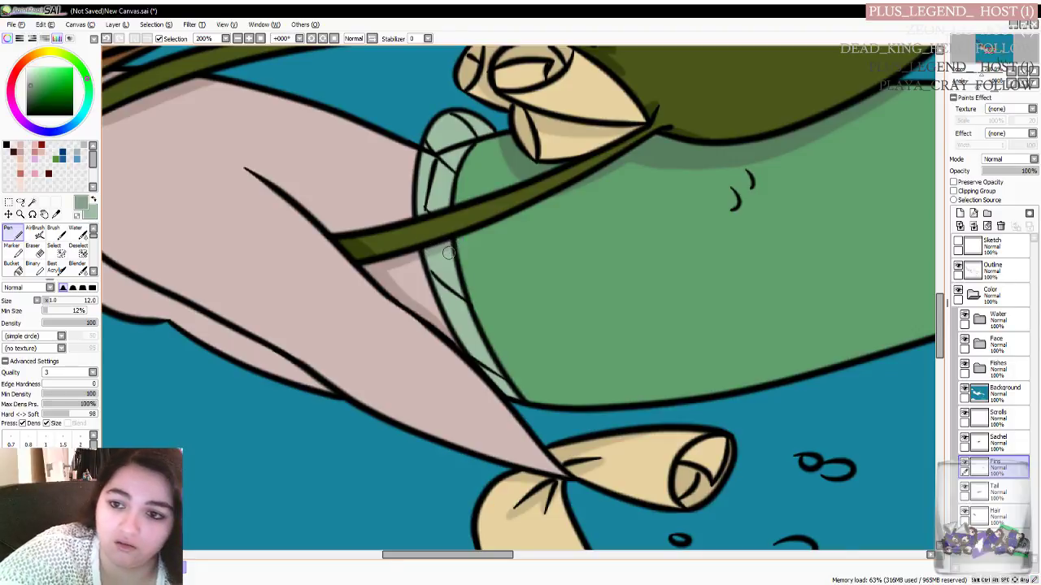
key("ctrl")
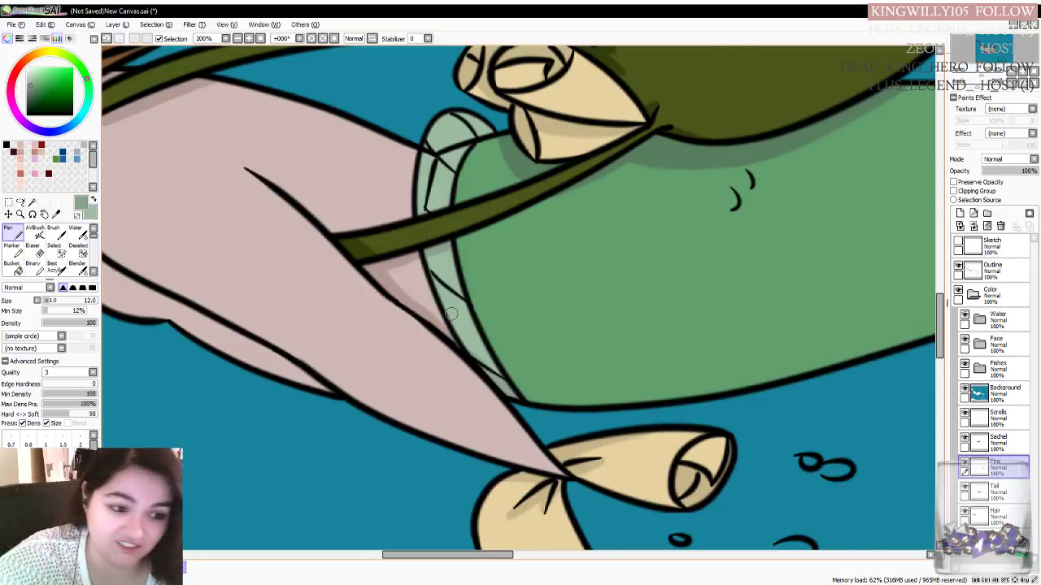
scroll(460, 305, "up", 1)
scroll(449, 307, "down", 2)
scroll(448, 307, "down", 1)
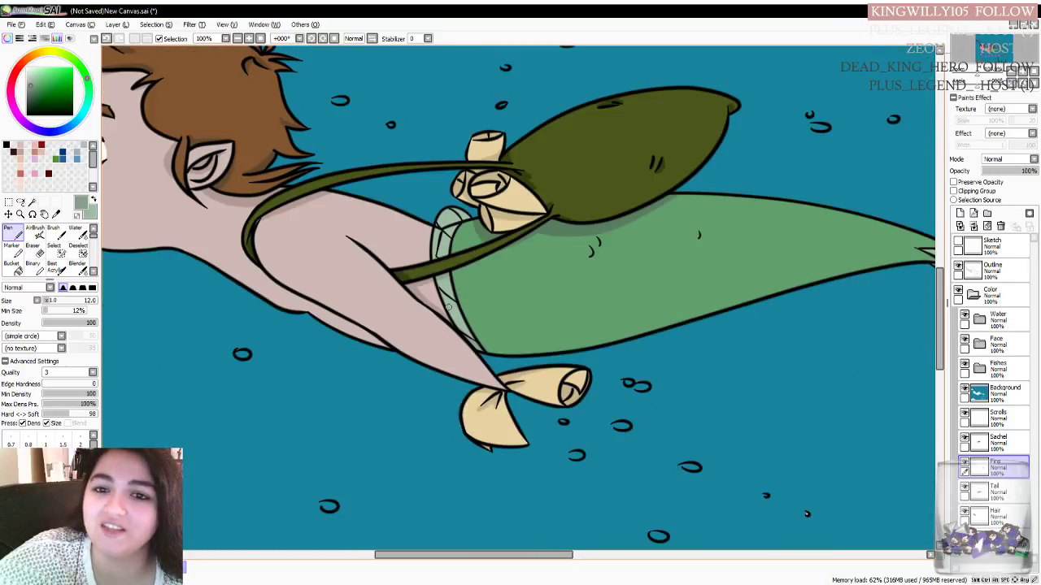
mouse_move(431, 557)
left_mouse_down()
mouse_move(397, 558)
mouse_move(425, 561)
left_mouse_up()
scroll(386, 154, "up", 1)
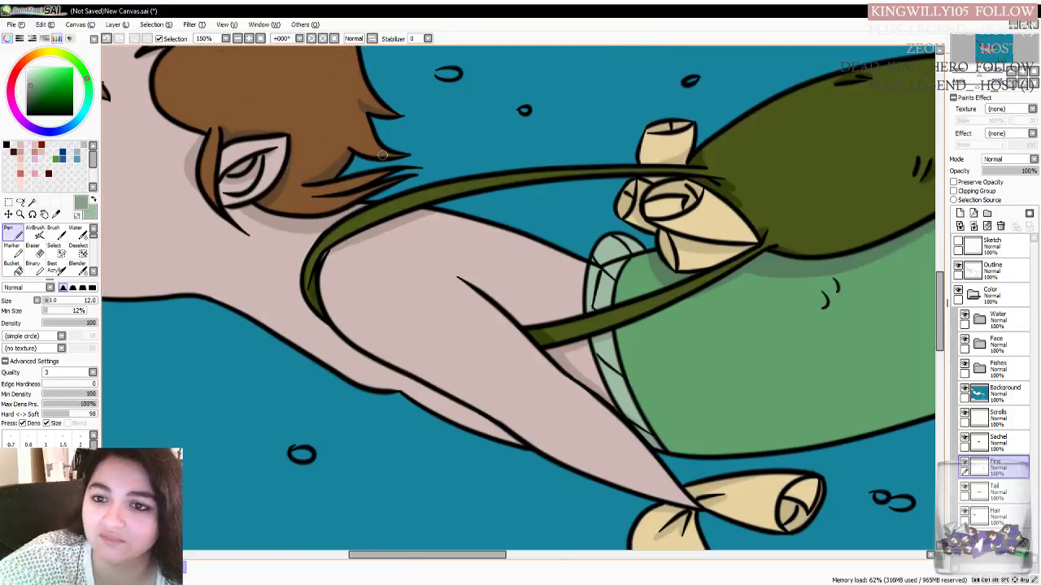
Expand the Fishes layer group and make its Body layer the working layer for shading the orange fish
scroll(386, 155, "down", 2)
left_click_drag(402, 531, 412, 547)
left_click_drag(940, 333, 941, 309)
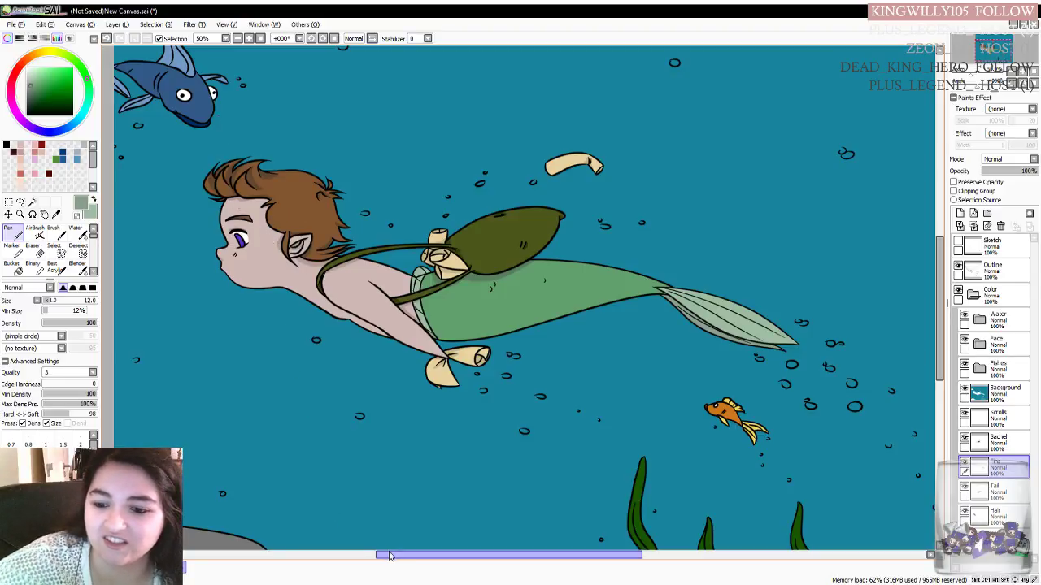
left_click_drag(390, 555, 398, 555)
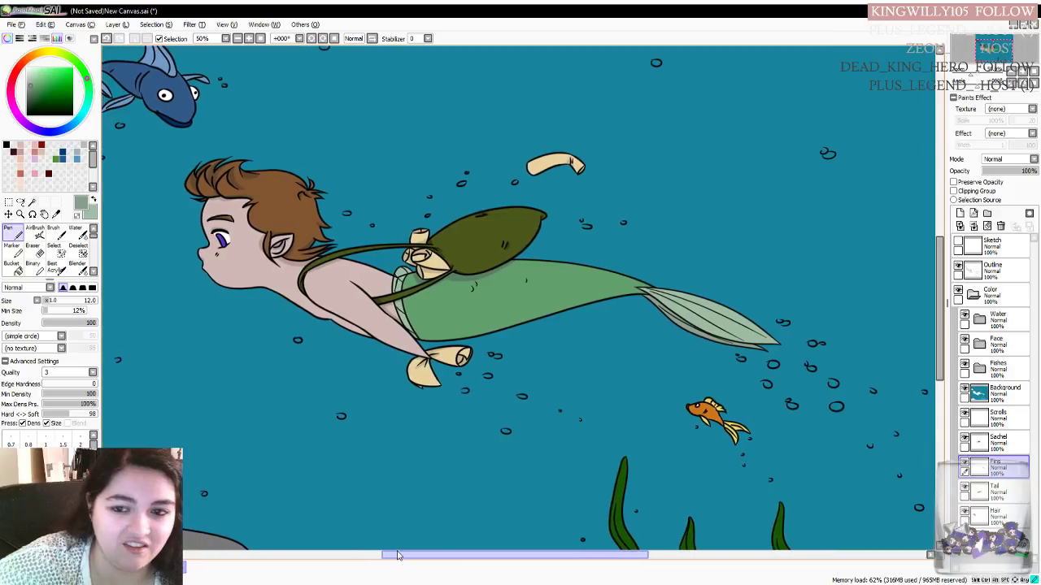
mouse_move(943, 306)
left_mouse_down()
mouse_move(937, 335)
mouse_move(937, 323)
left_mouse_up()
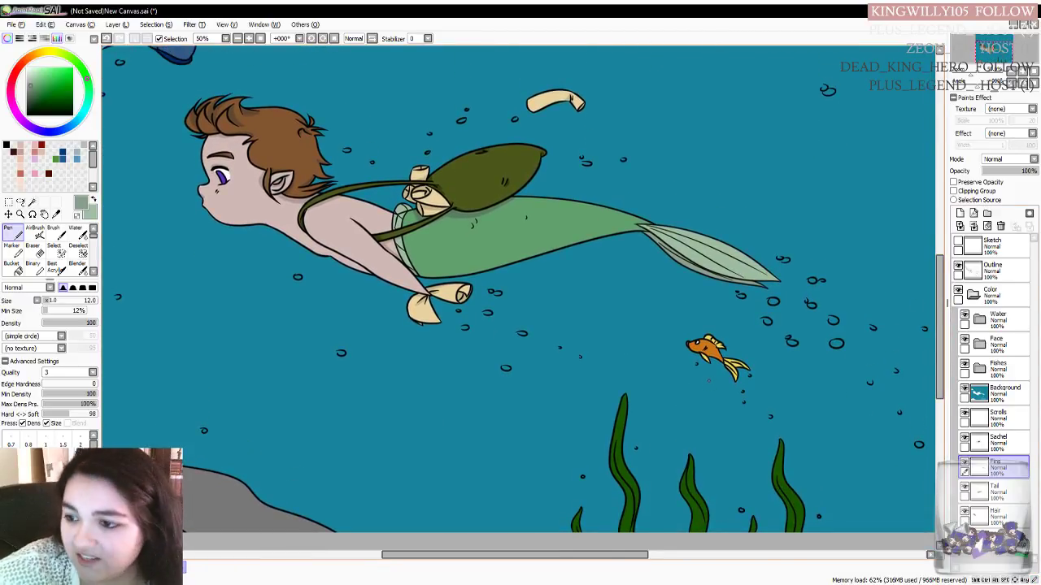
scroll(714, 375, "up", 2)
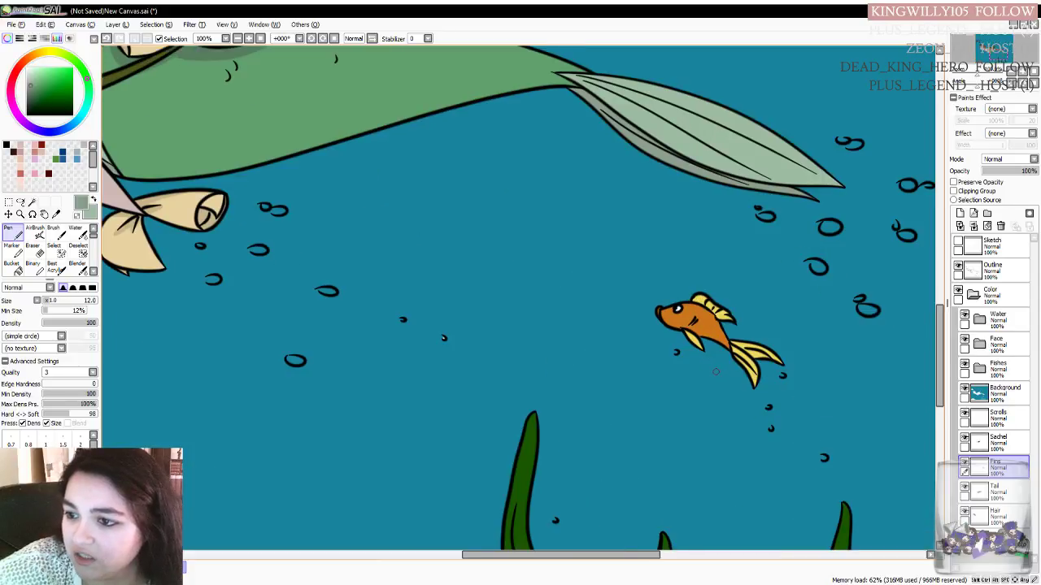
scroll(714, 372, "up", 2)
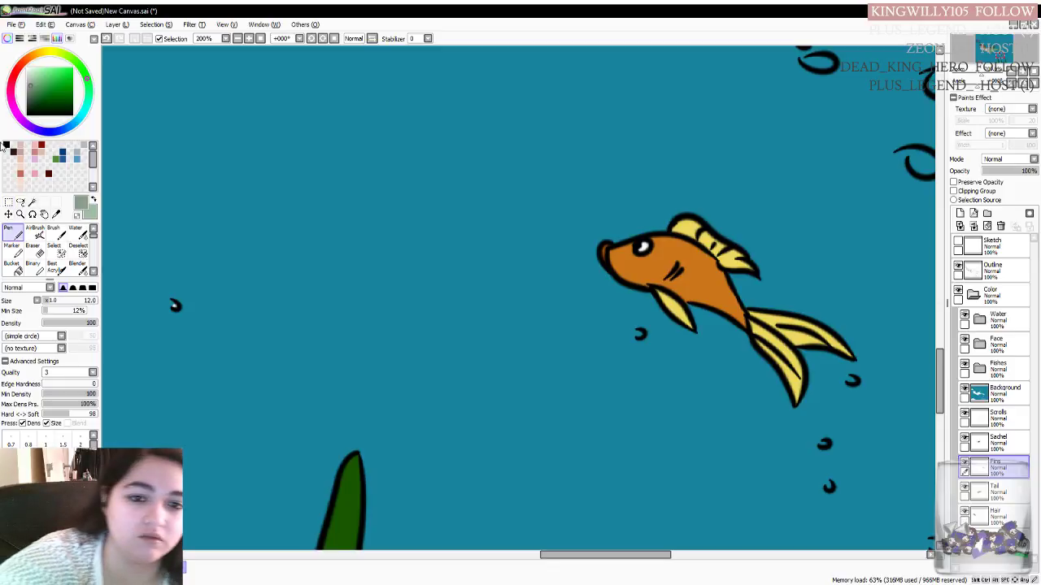
left_click(55, 214)
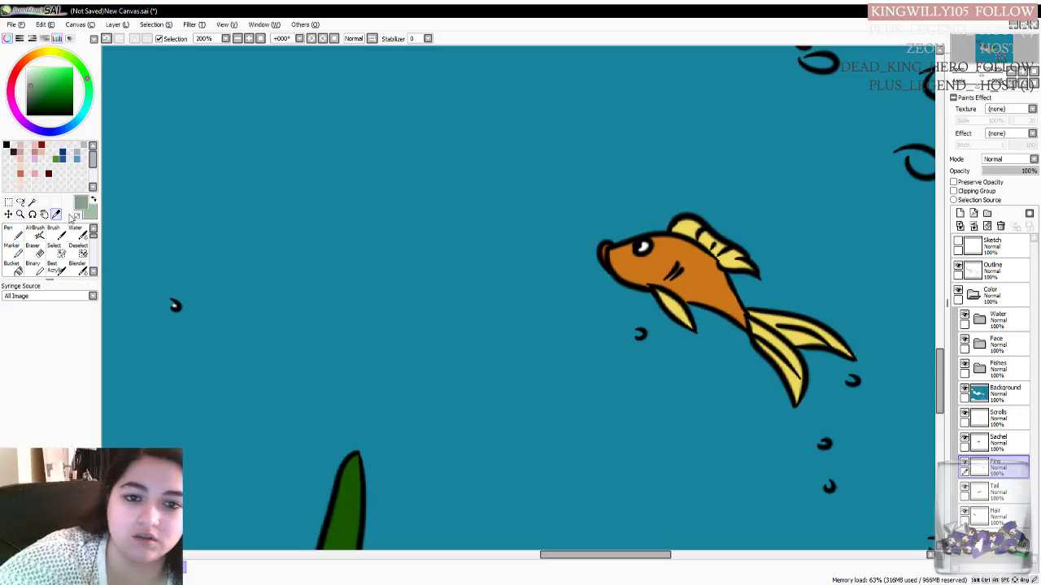
left_click(988, 370)
left_click(1013, 421)
left_click(1004, 443)
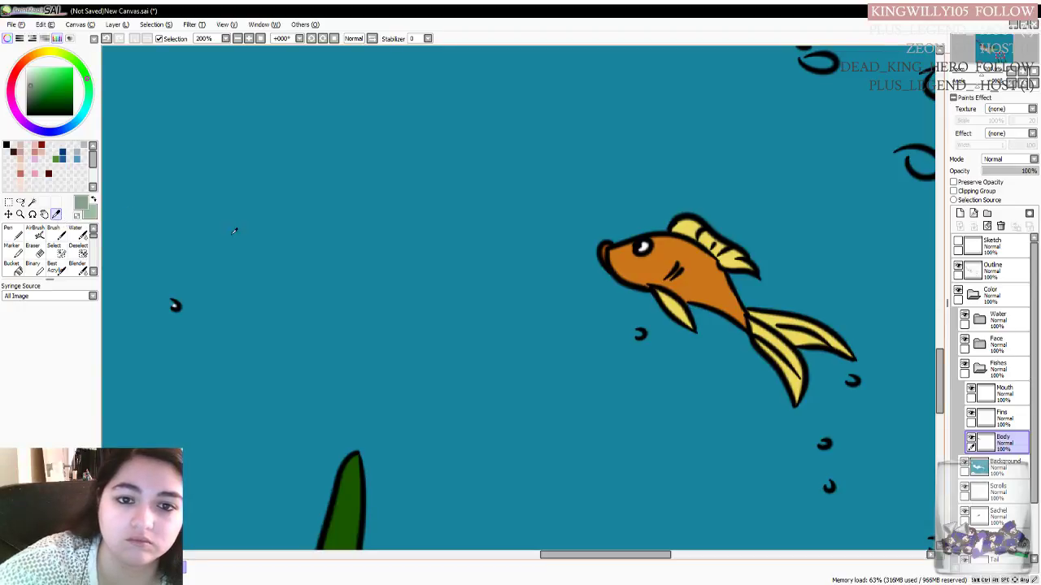
Sample the orange fish's body color as primary and secondary, darken the primary, and paint Pen shadows behind the gill marks and along the belly
left_click(706, 285)
key("x")
key("x")
key("n")
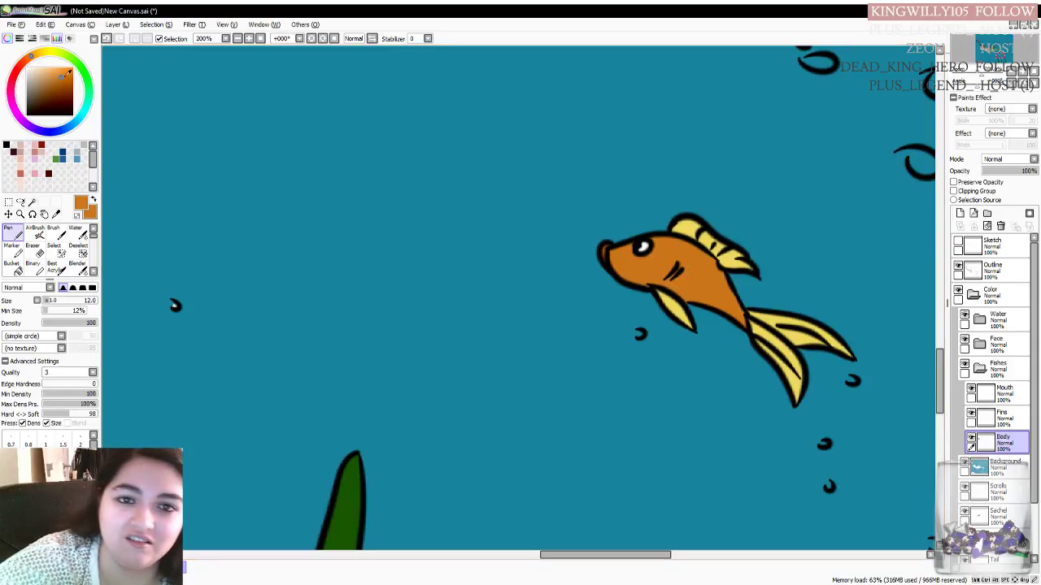
left_click(61, 79)
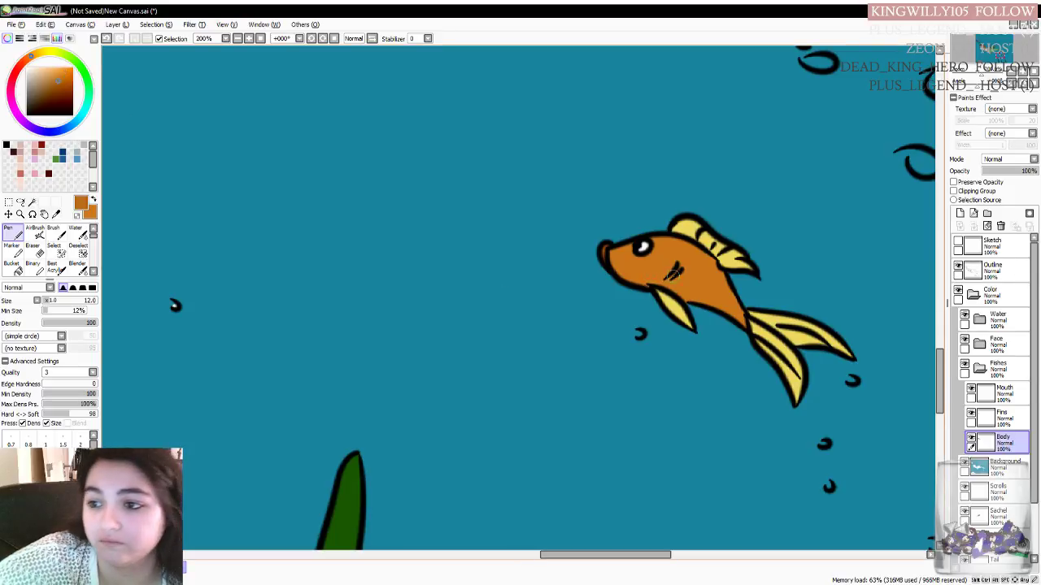
left_click_drag(682, 266, 668, 281)
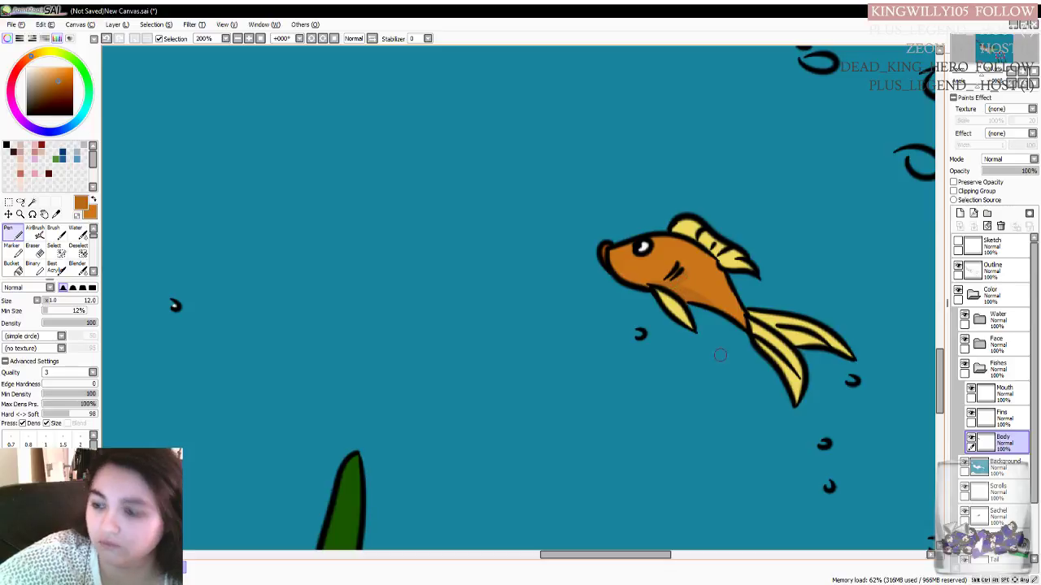
On the Background layer, sample the water's teal blue and paint over the white speck in the small bubble below the merman's tail
left_click_drag(634, 557, 609, 557)
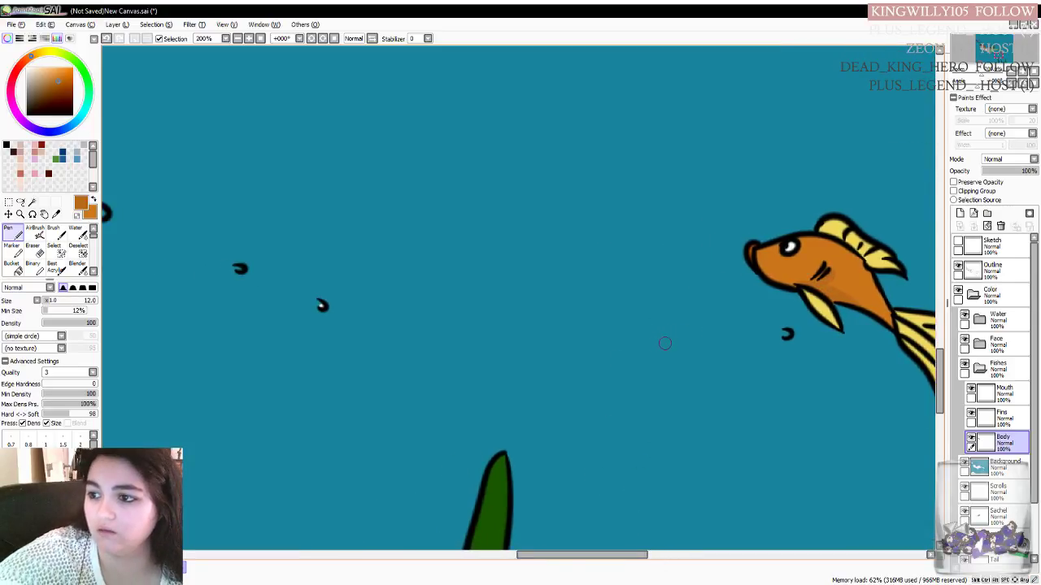
scroll(651, 340, "down", 4)
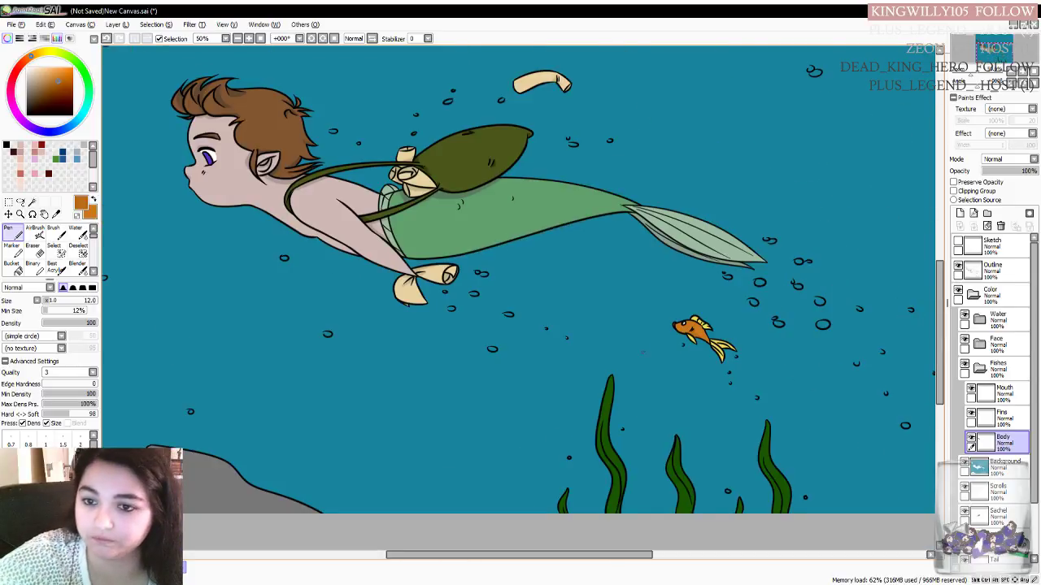
scroll(537, 313, "up", 3)
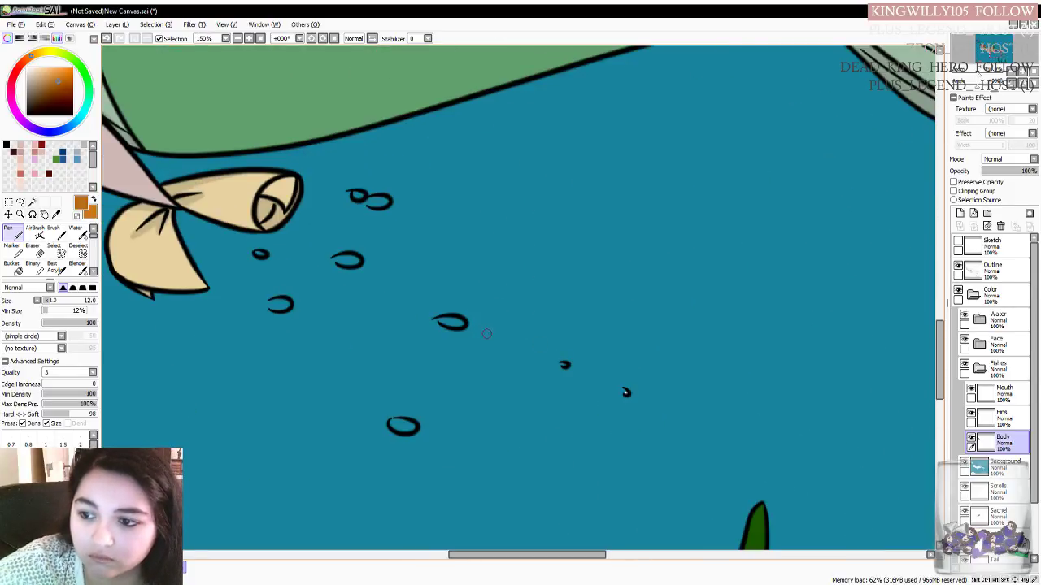
left_click(1002, 466)
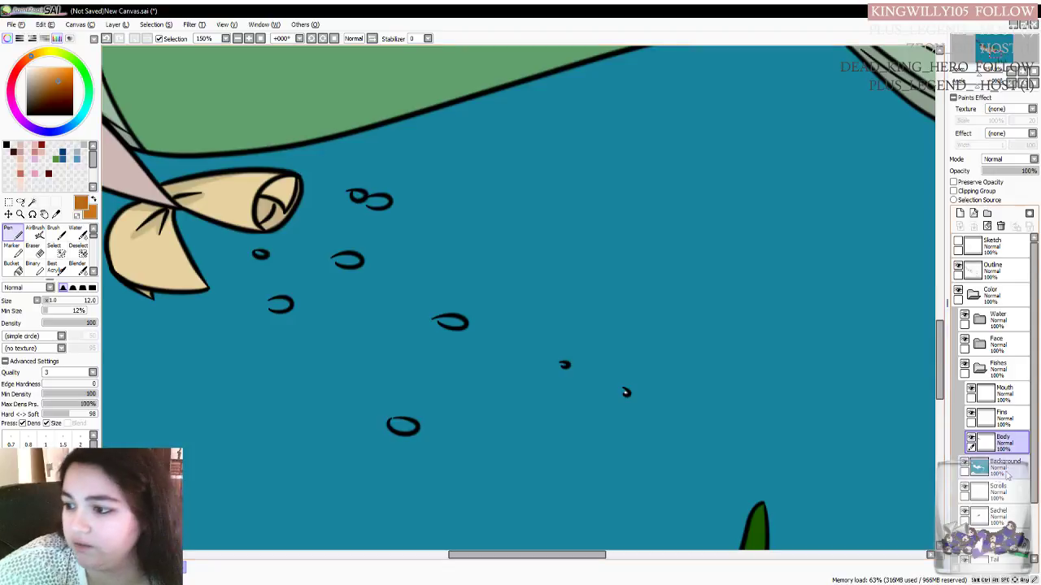
left_click(55, 214)
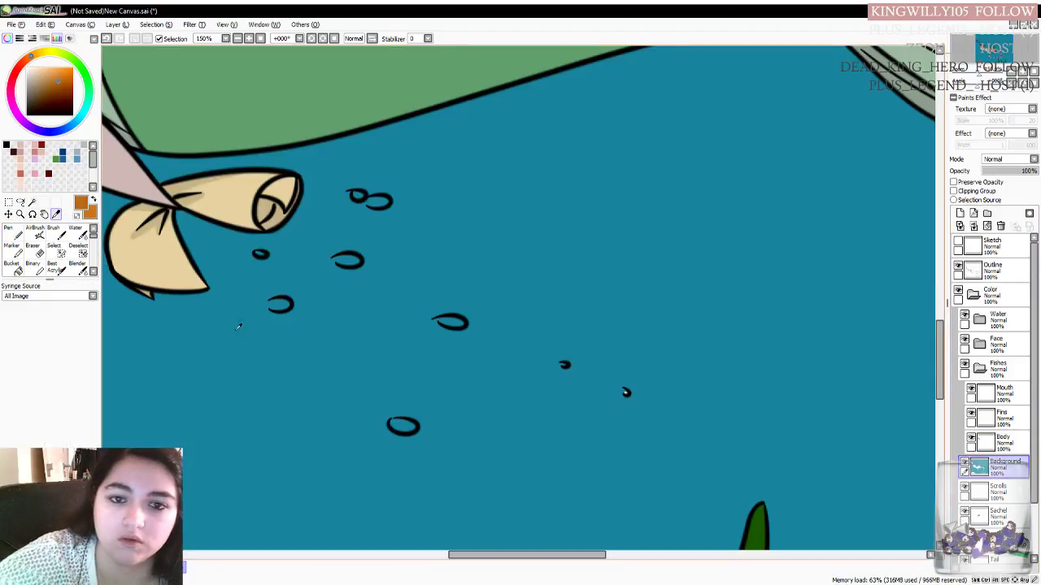
left_click(220, 295)
left_click(16, 237)
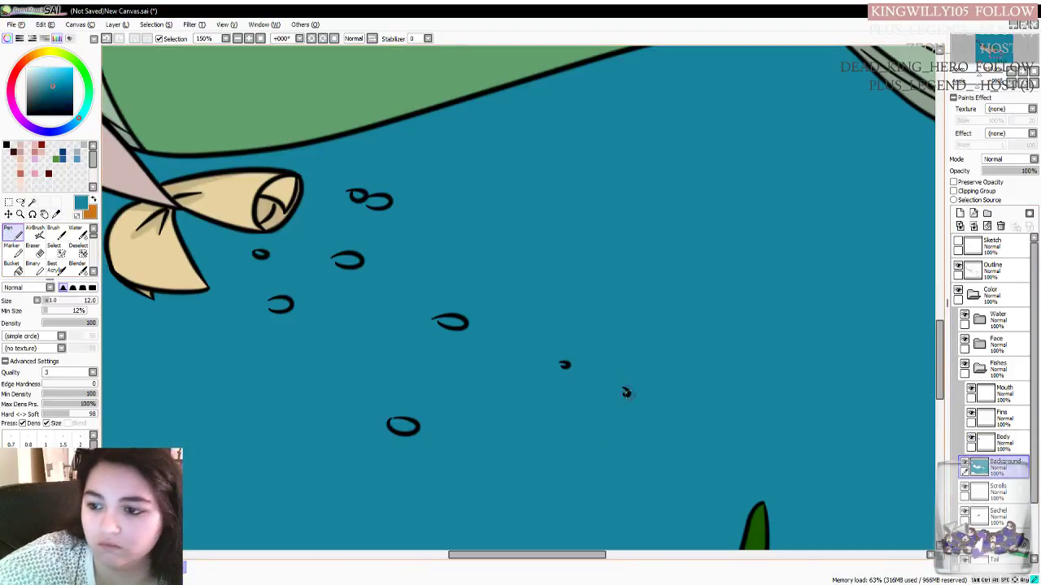
Return to the fishes' Body layer and sample the blue fish's body color as both the primary and secondary color
scroll(309, 282, "down", 5)
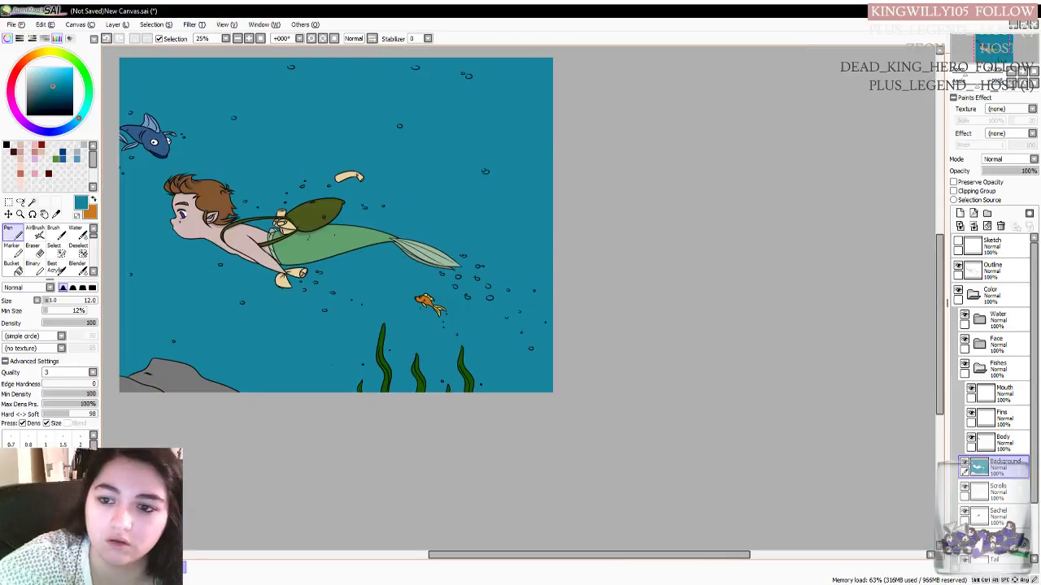
left_click_drag(485, 555, 436, 557)
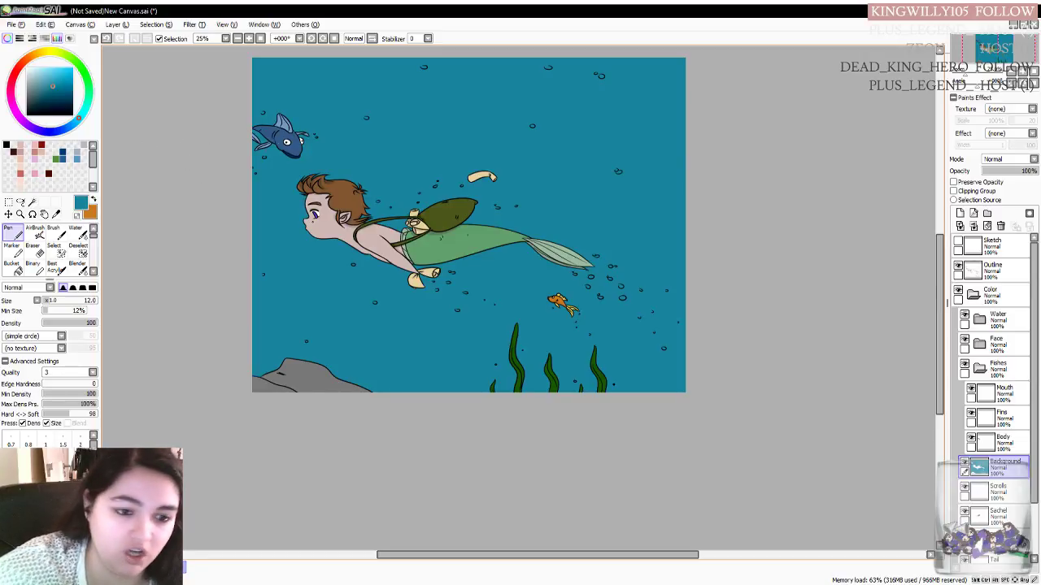
scroll(248, 140, "up", 2)
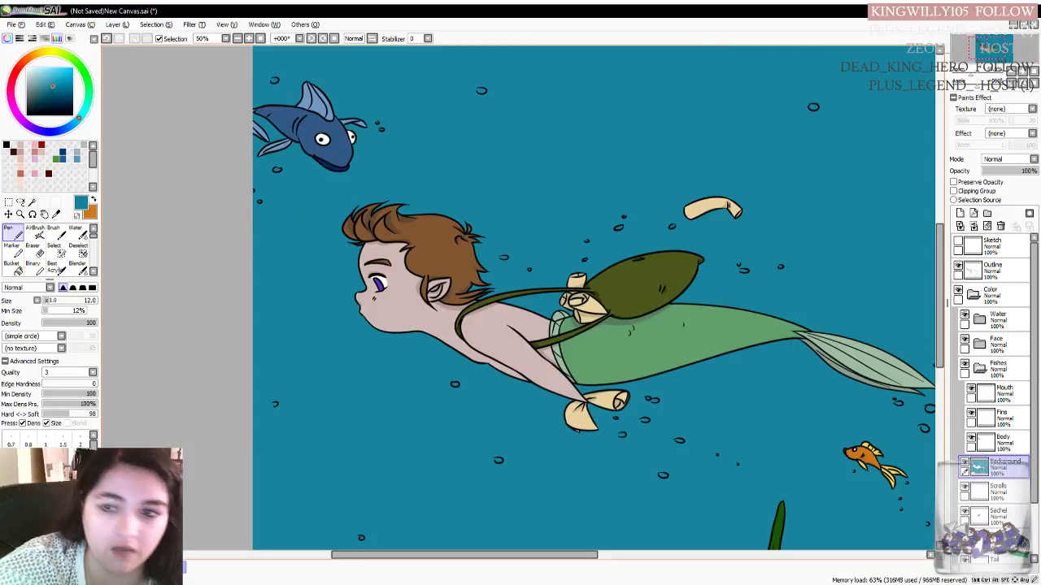
scroll(286, 146, "up", 1)
scroll(321, 128, "up", 1)
left_click_drag(943, 270, 943, 249)
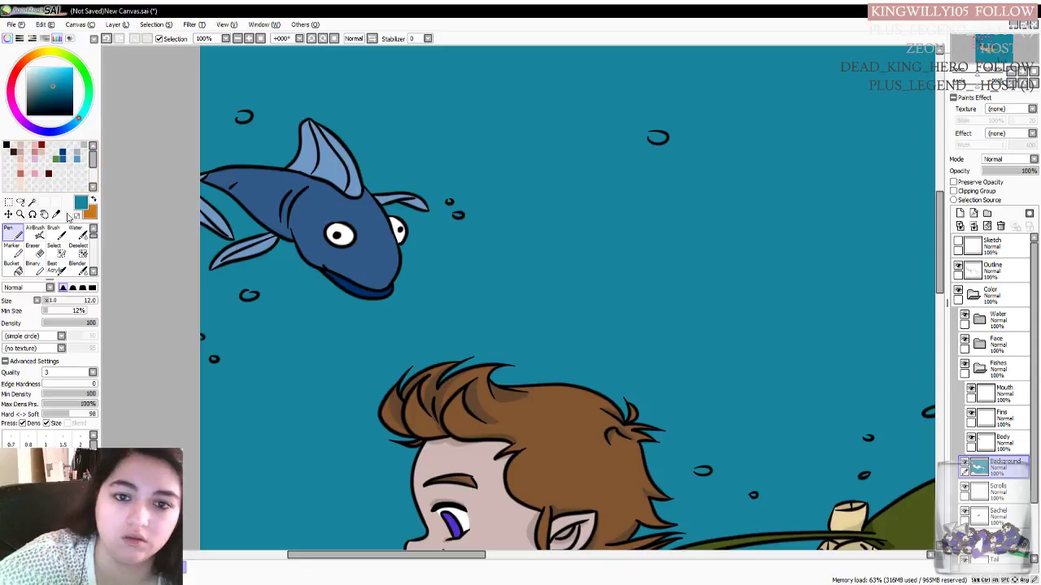
left_click(1004, 443)
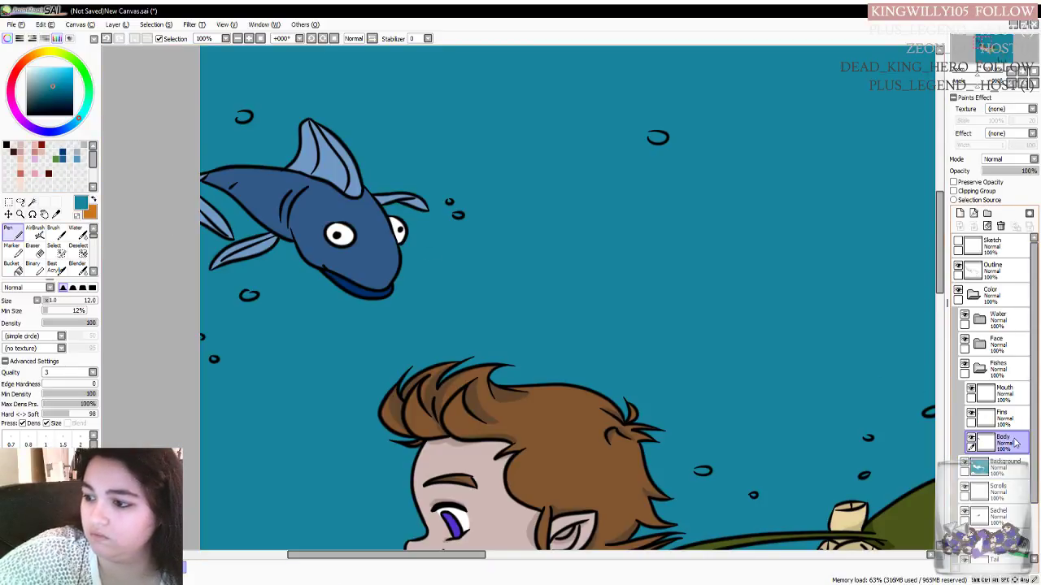
left_click(56, 214)
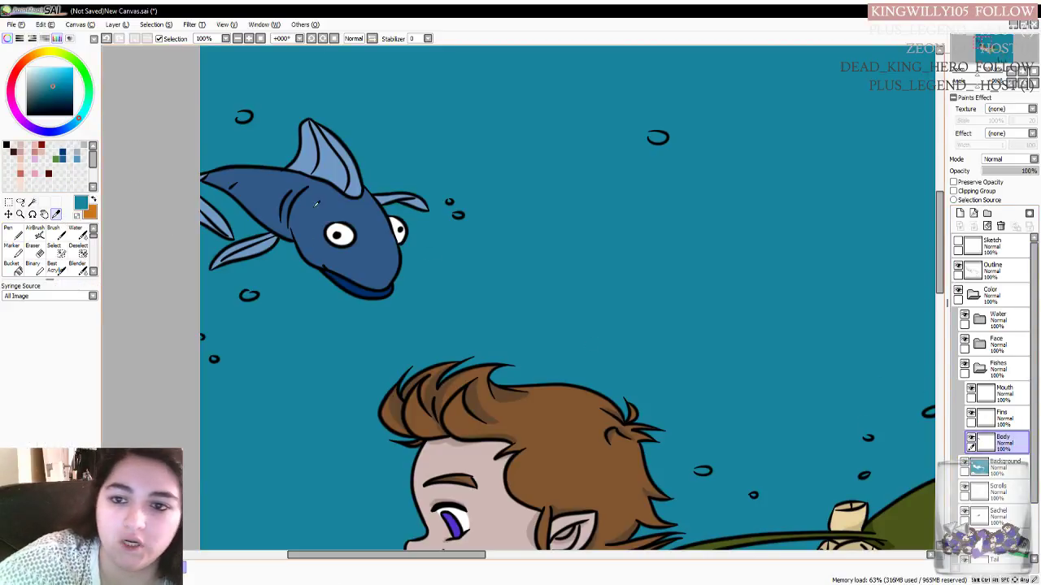
left_click(305, 198)
left_click(95, 200)
left_click(208, 185)
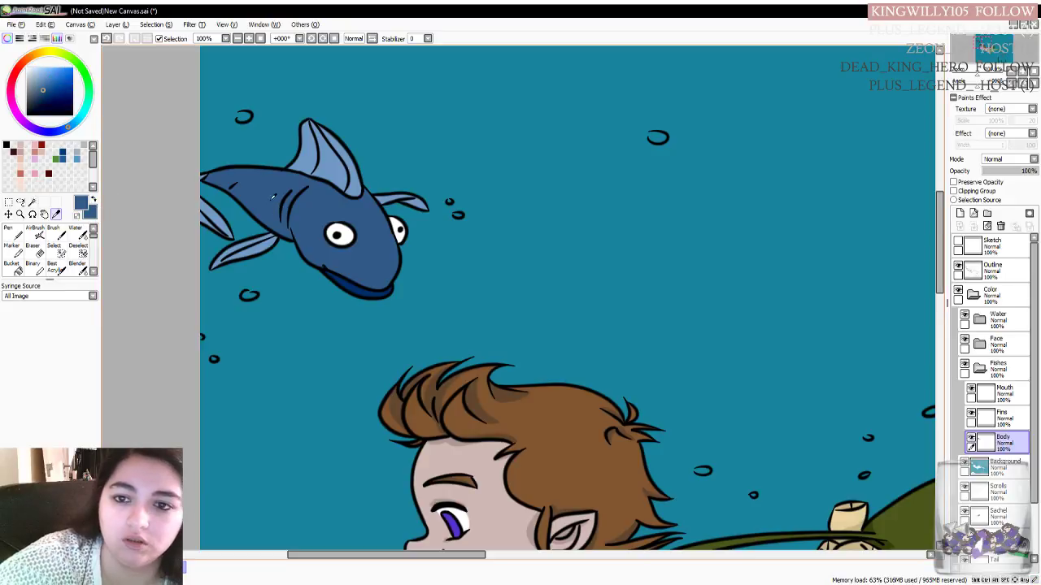
Mix a darker blue and paint Pen shadows on the blue fish's body near the tail and along its underside
left_click(39, 94)
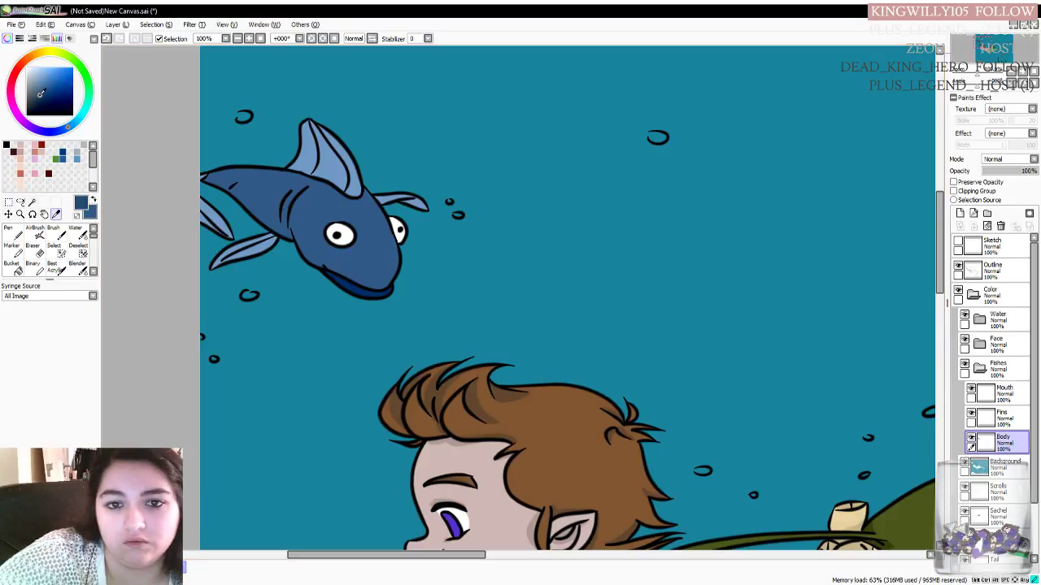
key("n")
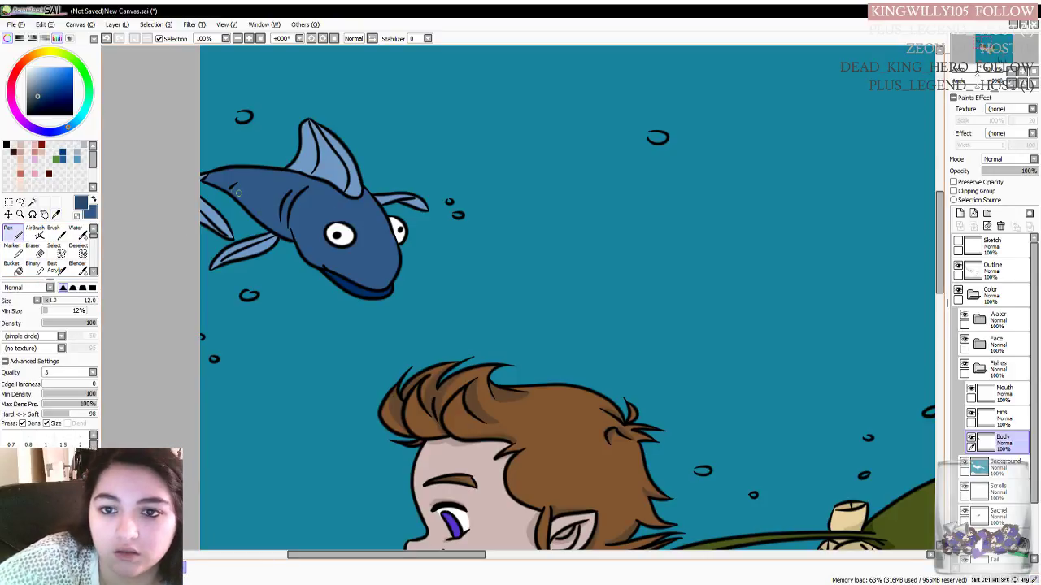
left_click_drag(230, 189, 275, 215)
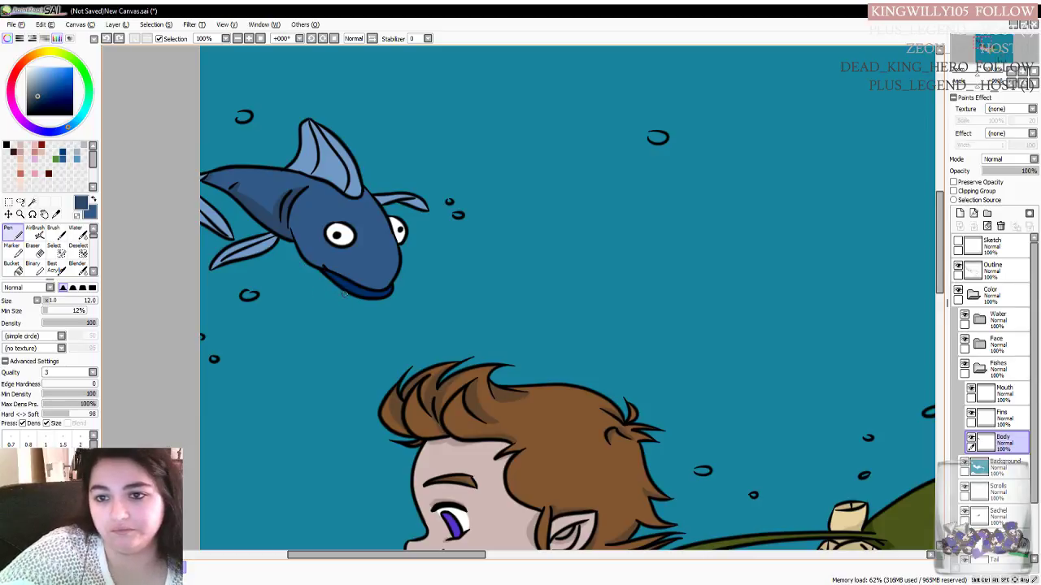
scroll(346, 302, "down", 3)
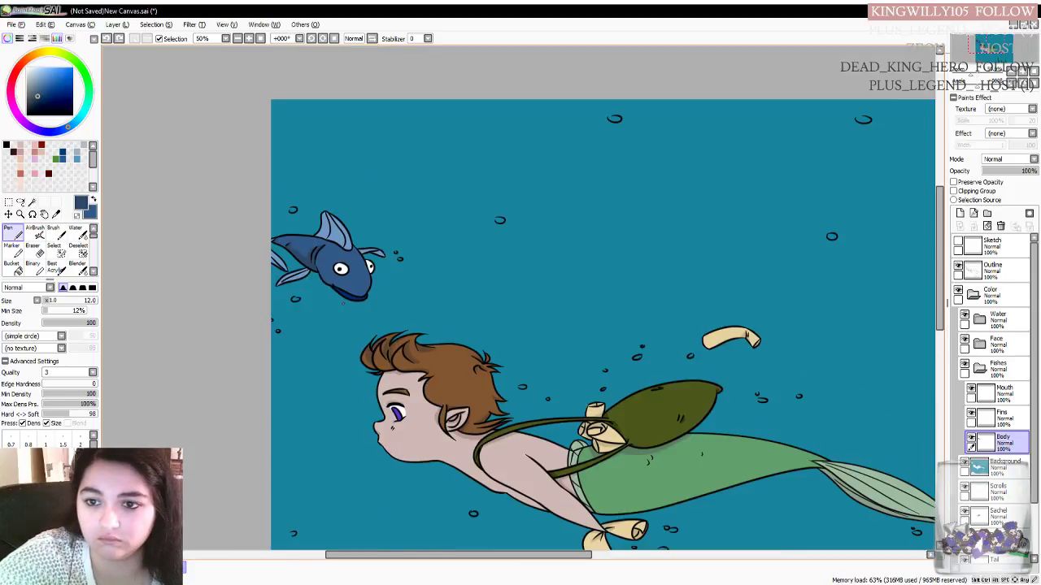
scroll(331, 294, "up", 3)
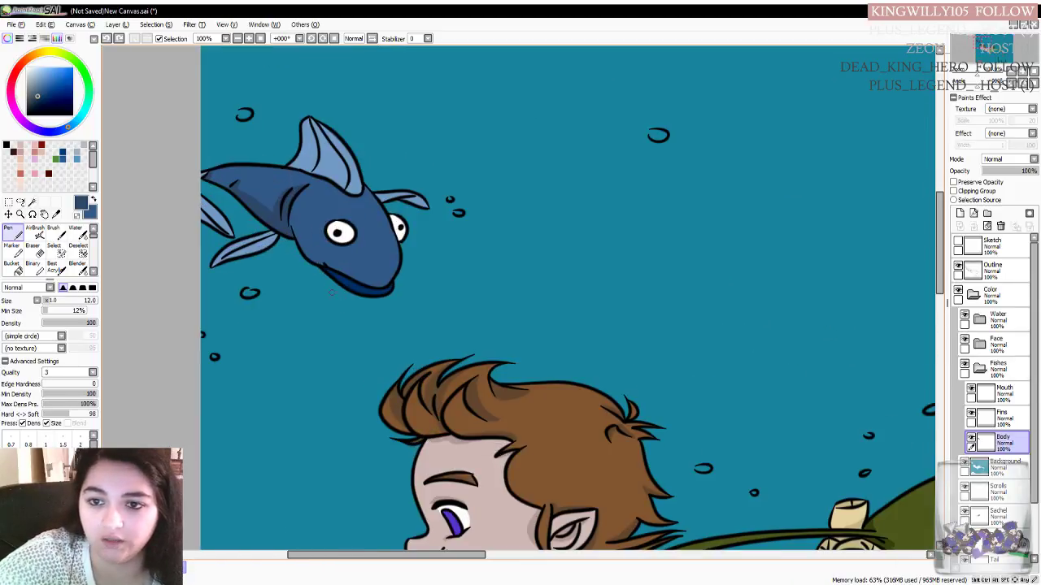
On the fishes' Fins layer, sample the blue fish's light blue fin color, mix a darker grayish blue, and shade its side fin with the Pen
left_click(997, 418)
left_click(55, 213)
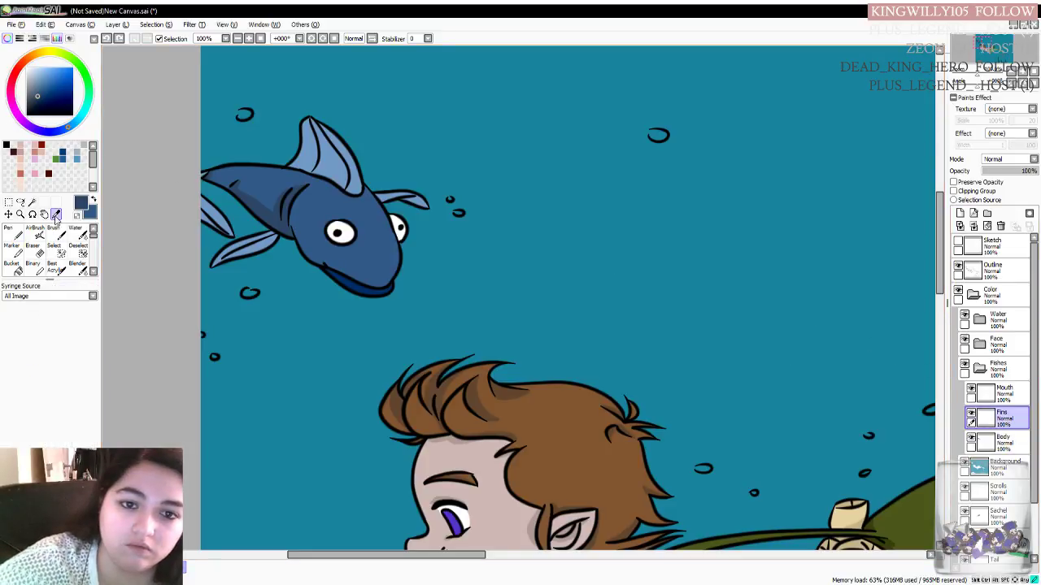
left_click(421, 201)
key("x")
left_click(323, 159)
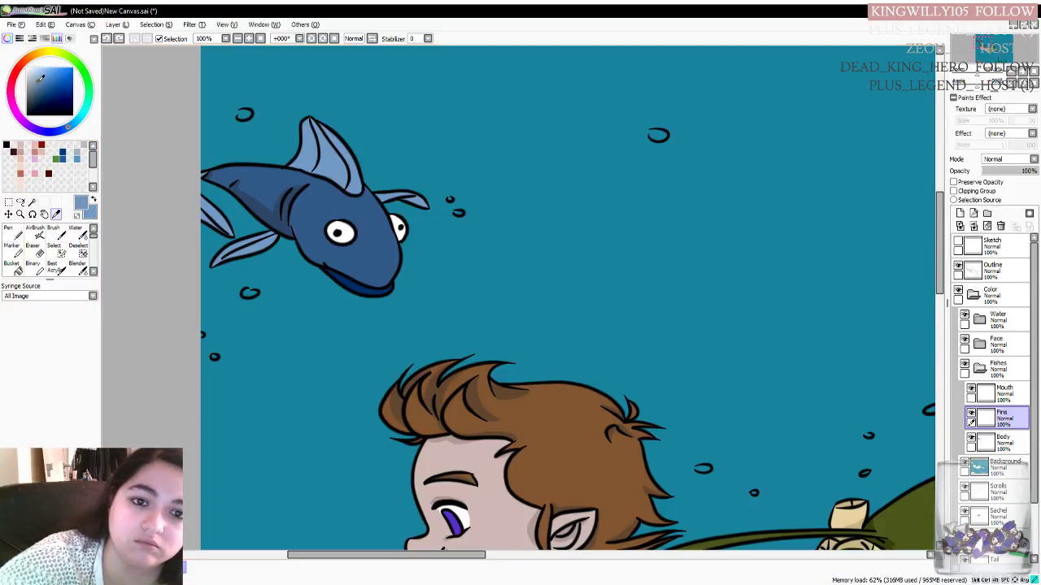
left_click(12, 233)
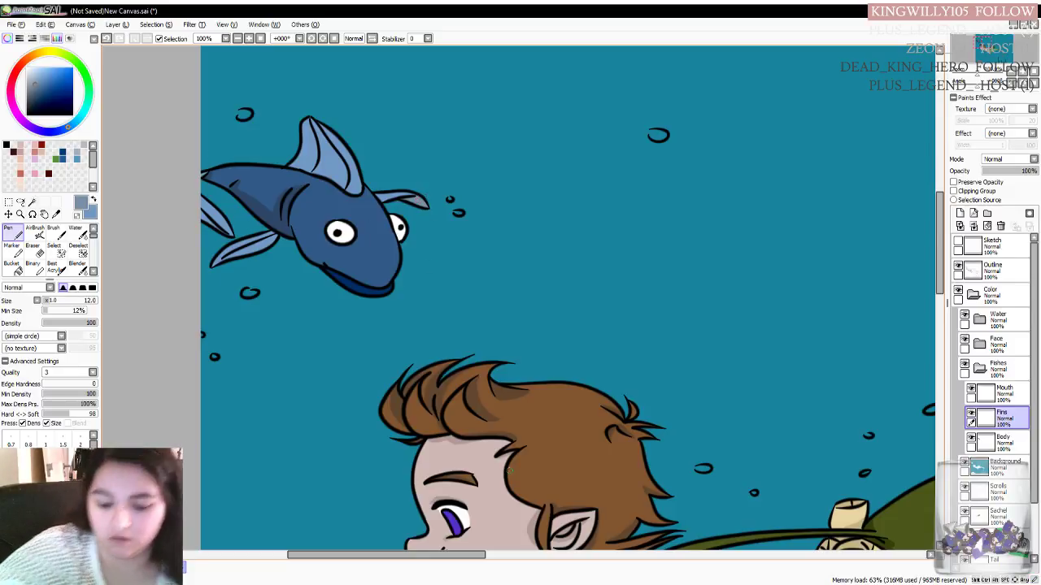
scroll(506, 474, "down", 3)
scroll(537, 419, "right", 3)
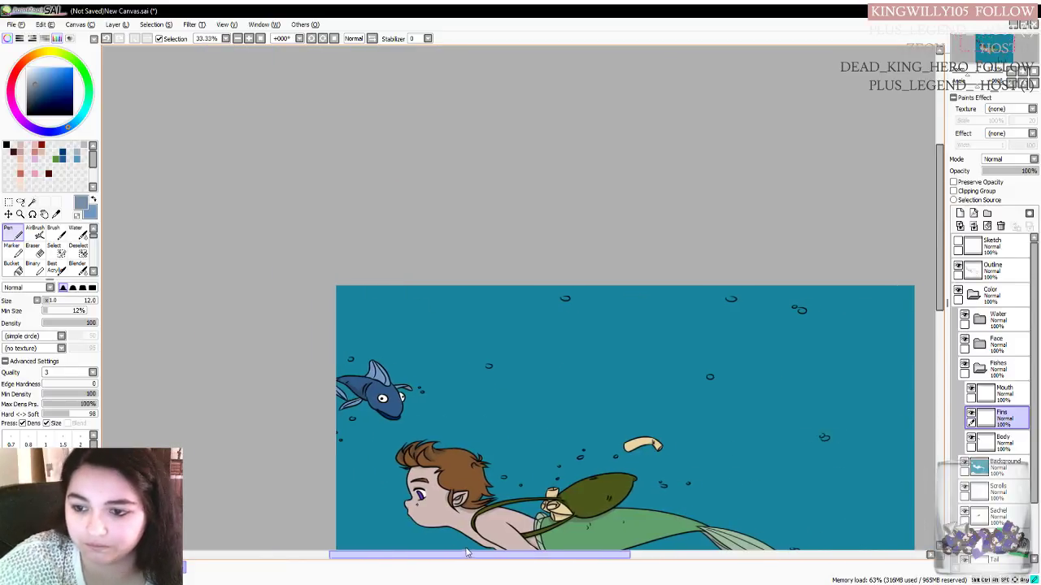
left_click_drag(939, 165, 934, 232)
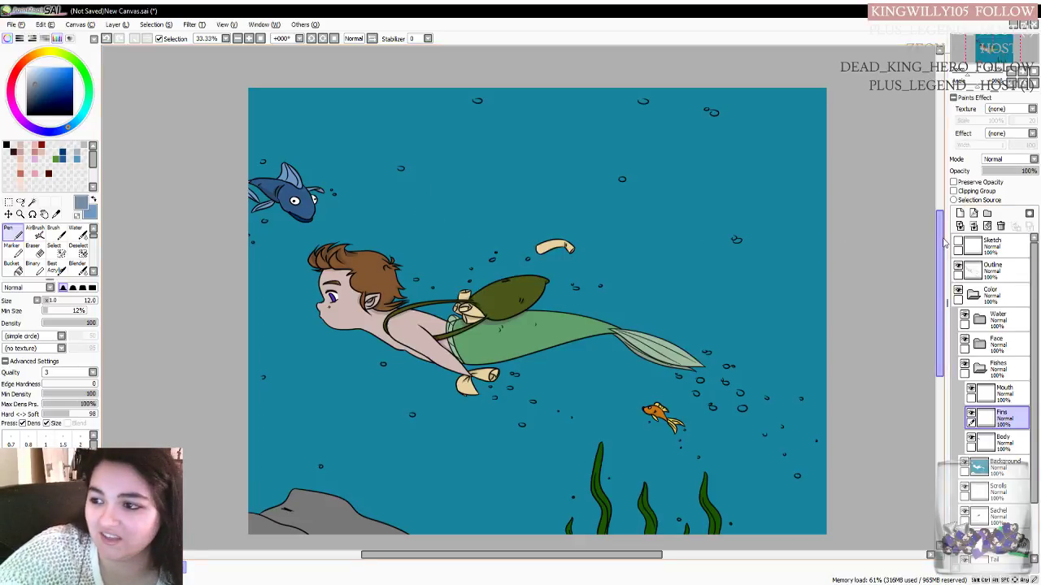
scroll(942, 293, "down", 2)
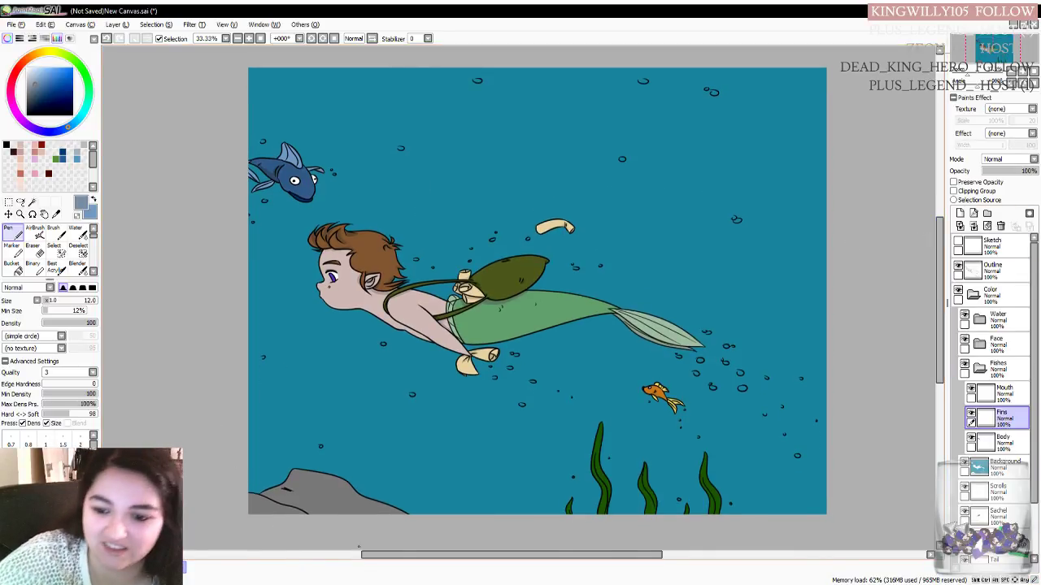
left_click_drag(366, 555, 380, 555)
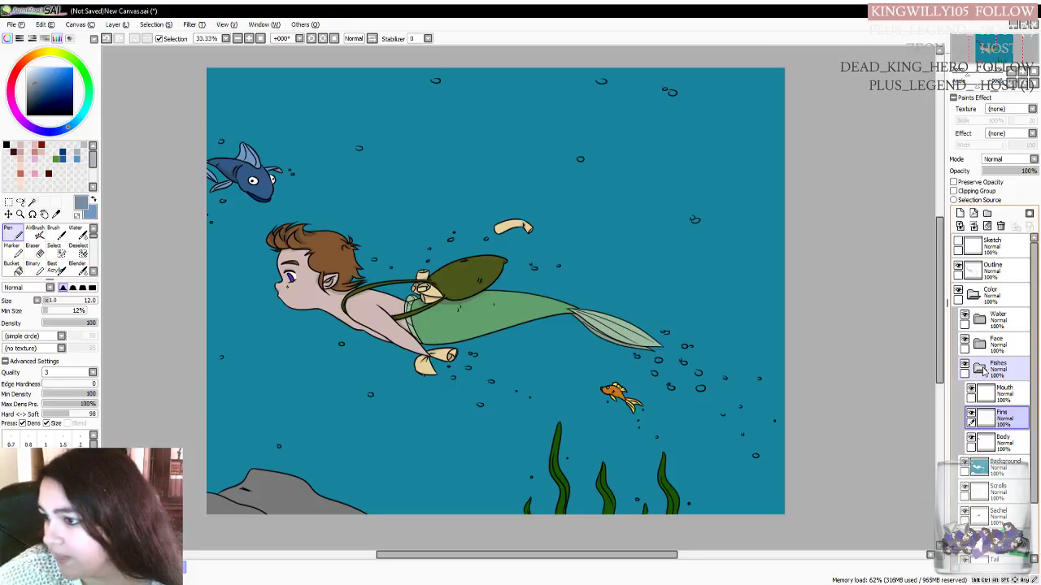
Collapse the Fishes layer folder, expand the Water folder, and select its Bubbles layer
left_click(982, 369)
left_click(980, 320)
left_click(983, 398)
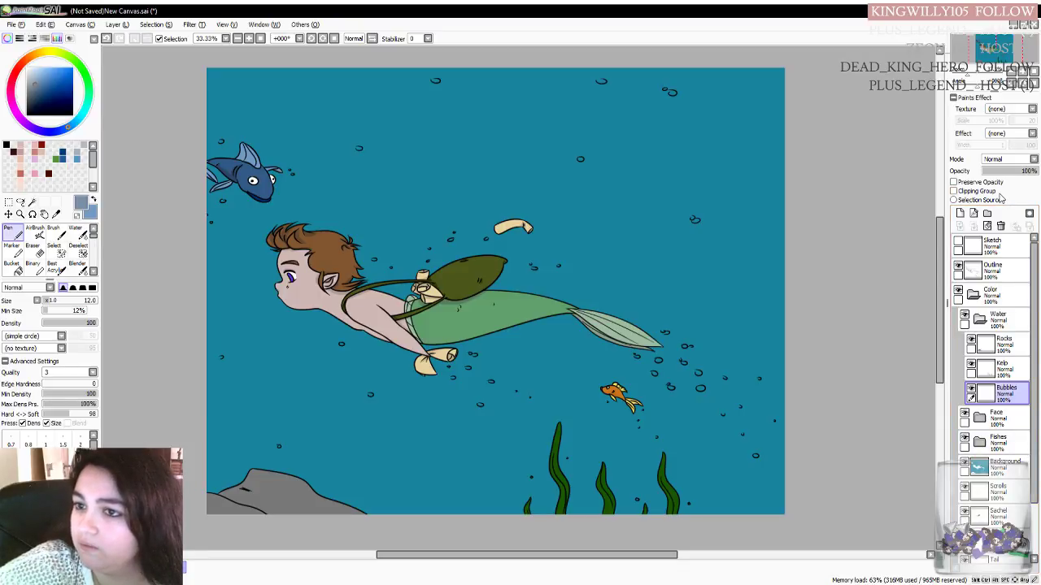
Switch to the Outline layer and set up the AirBrush with white at size 20
left_click(994, 270)
left_click(35, 232)
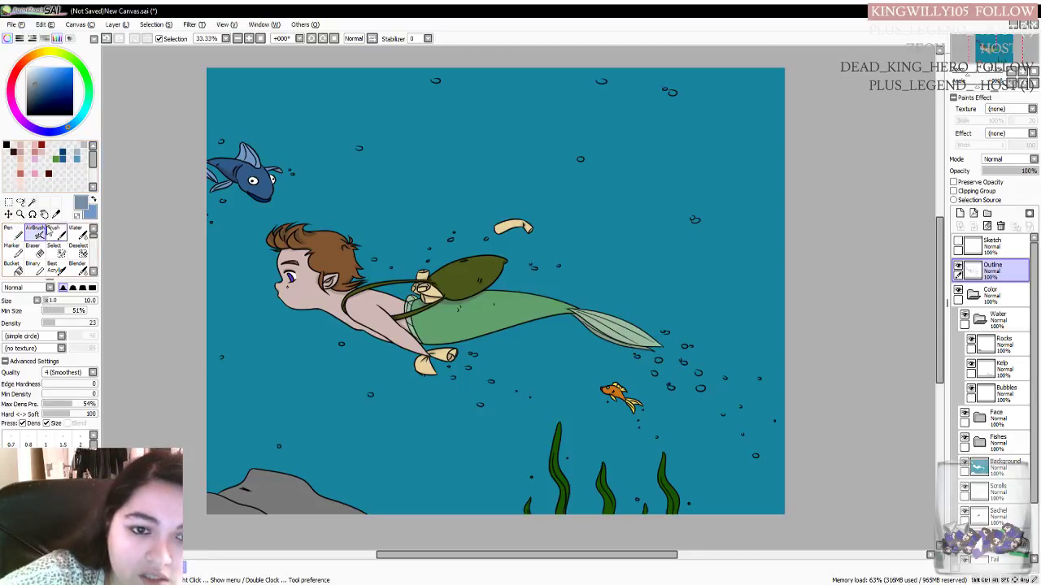
left_click_drag(94, 158, 95, 186)
left_click(10, 186)
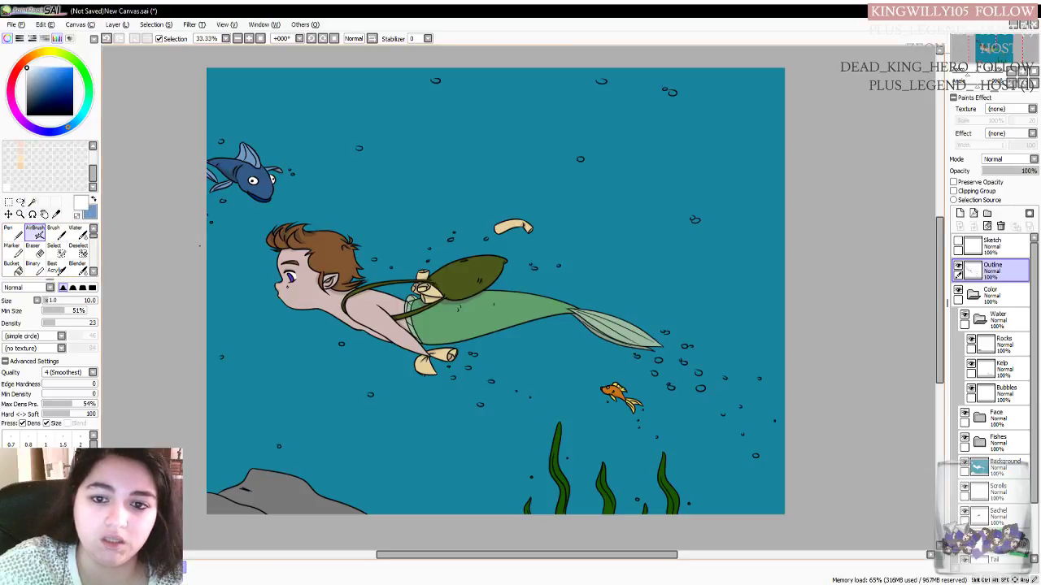
key("bracketright")
key("bracketright")
key("bracketright")
key("bracketright")
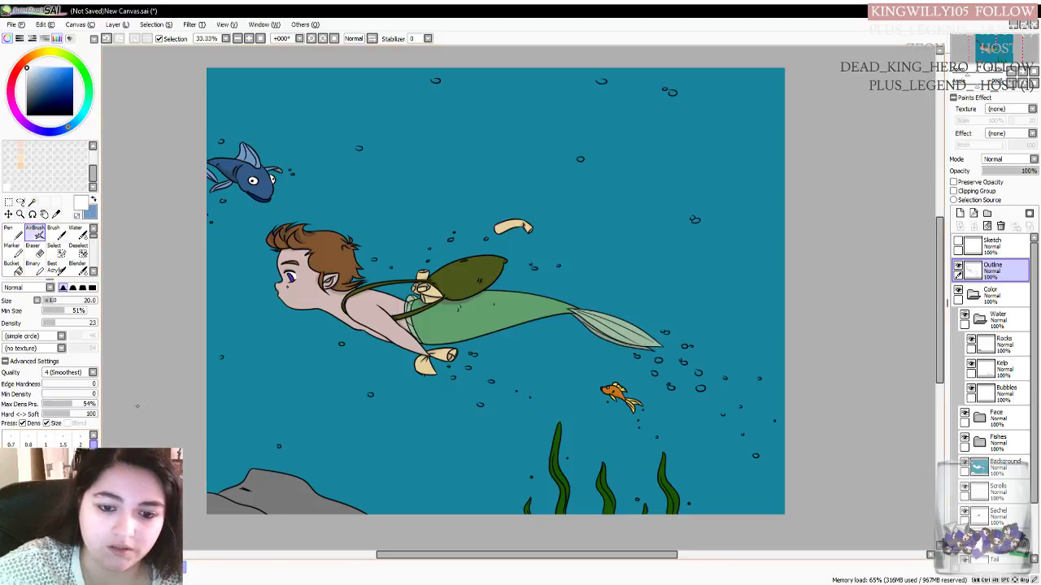
Try airbrushing white over a bubble outline near the canvas's upper edge, and undo the strokes
scroll(396, 69, "up", 3)
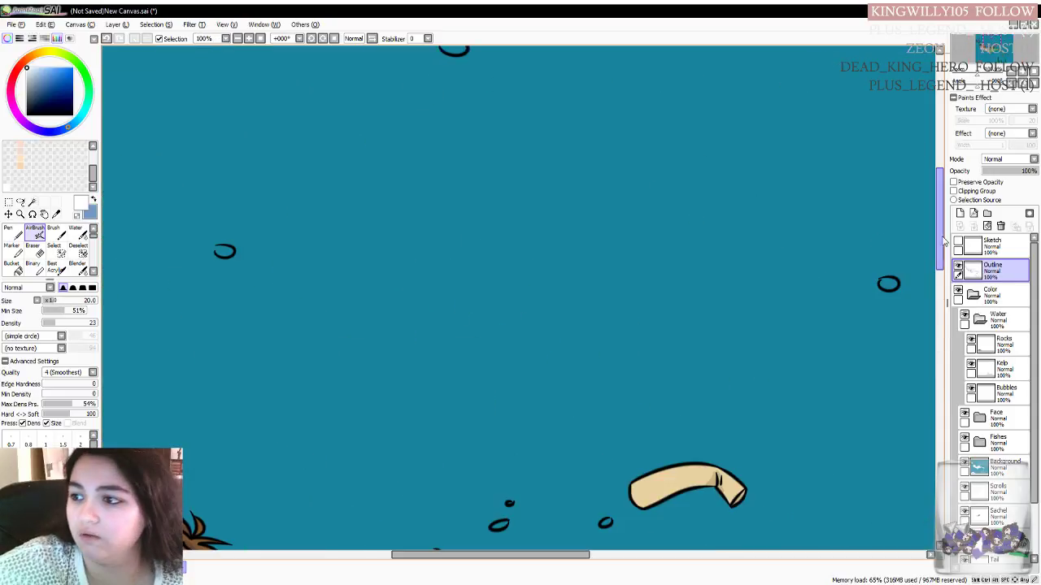
left_click_drag(939, 244, 939, 221)
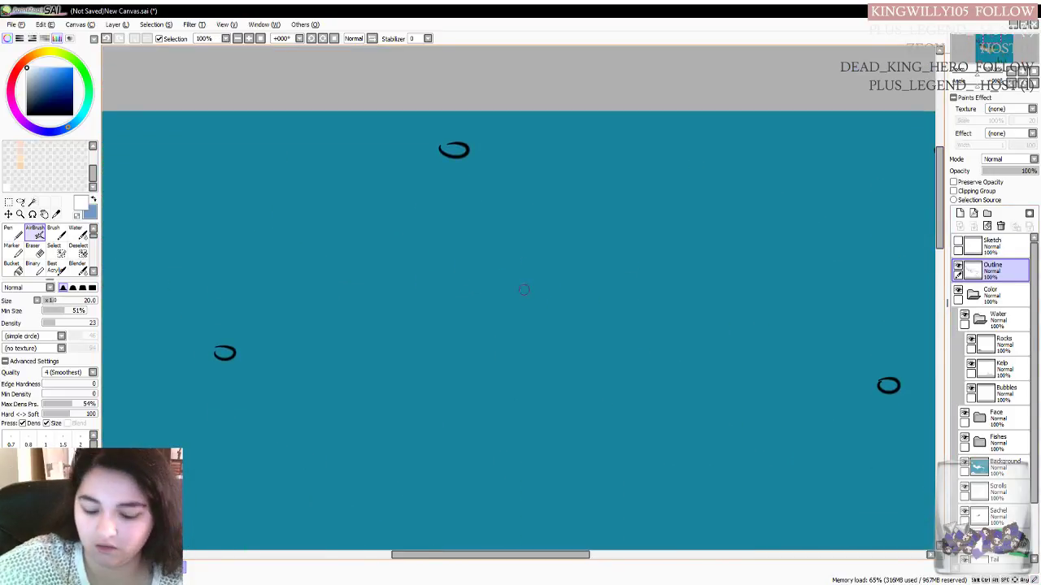
scroll(521, 290, "down", 2)
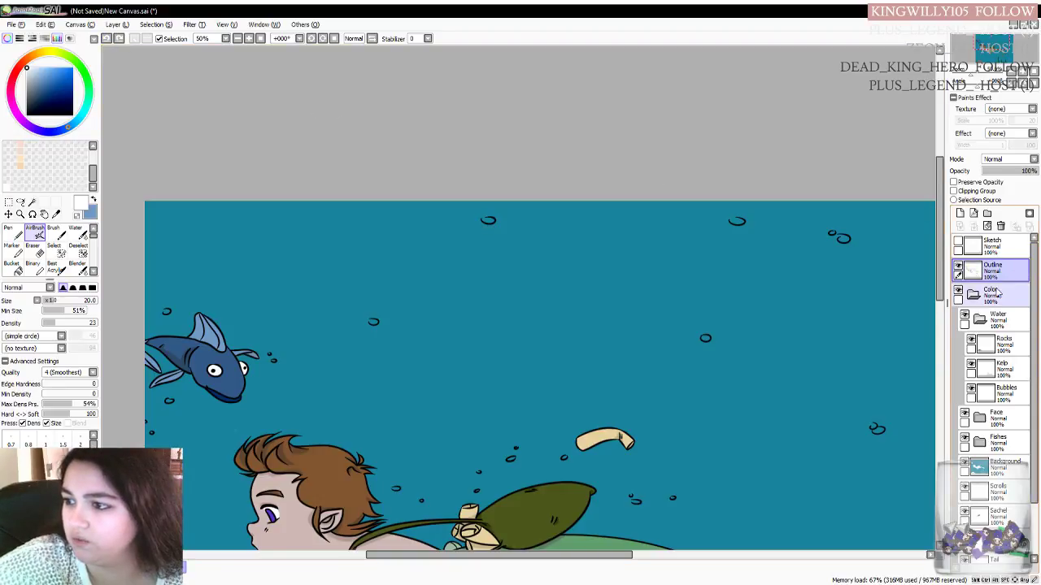
left_click(488, 221)
left_click_drag(487, 220, 488, 220)
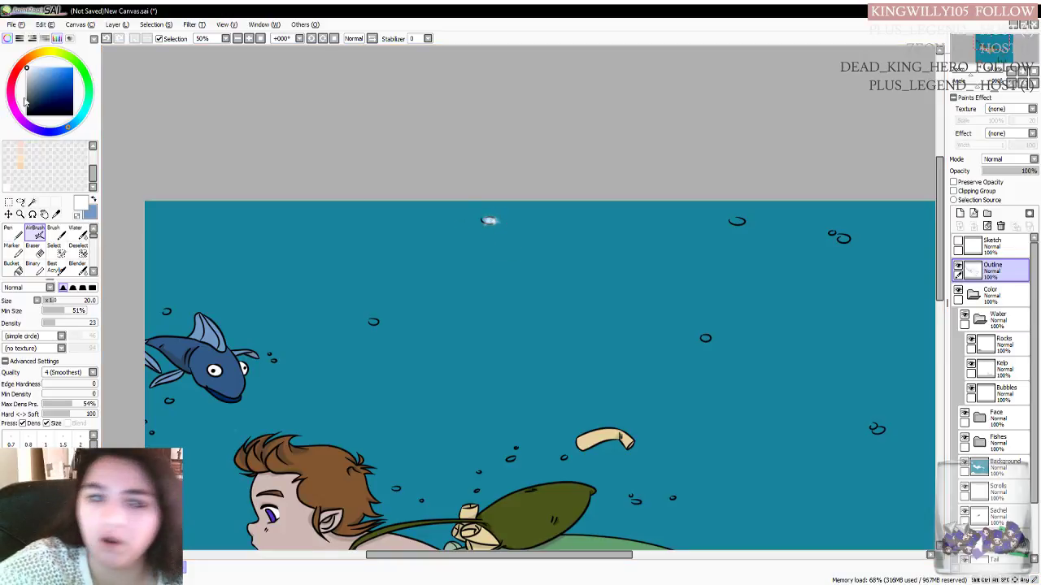
left_click(106, 39)
left_click(106, 39)
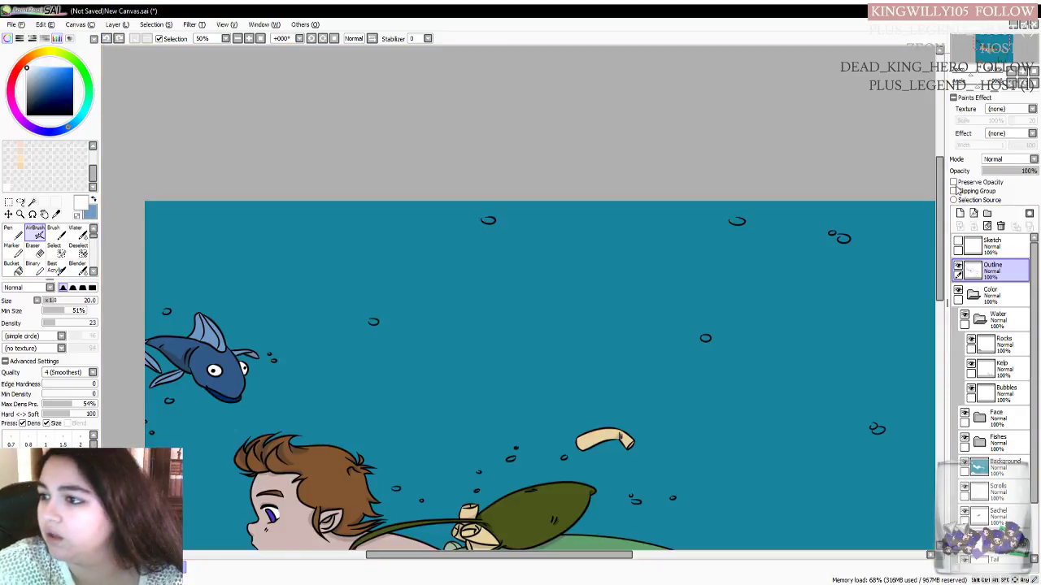
Turn on Preserve Opacity for the Outline layer and airbrush the bubble outlines in the upper water white
left_click(954, 183)
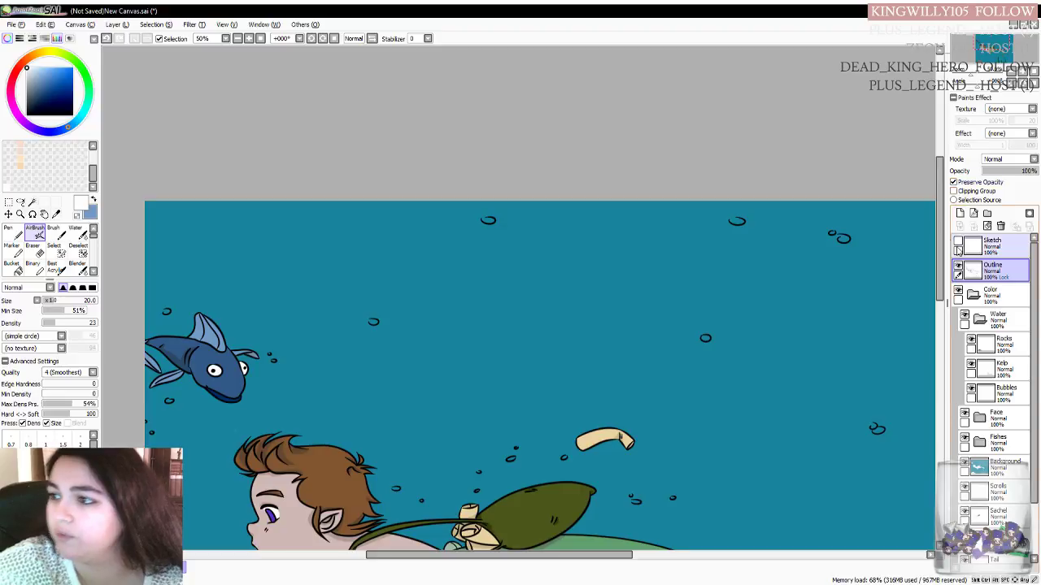
left_click(488, 220)
left_click_drag(488, 221, 488, 219)
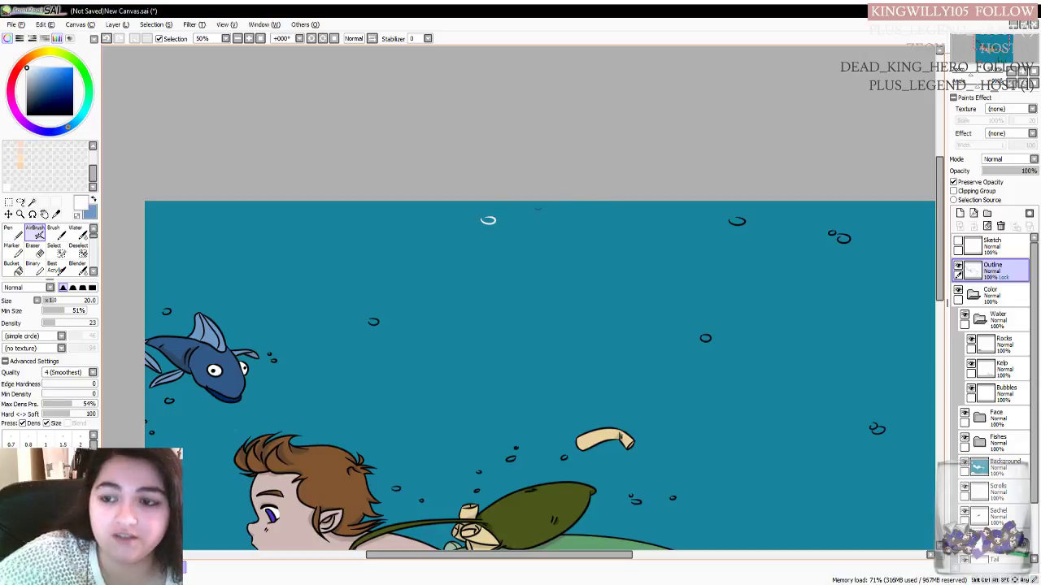
left_click_drag(730, 221, 736, 222)
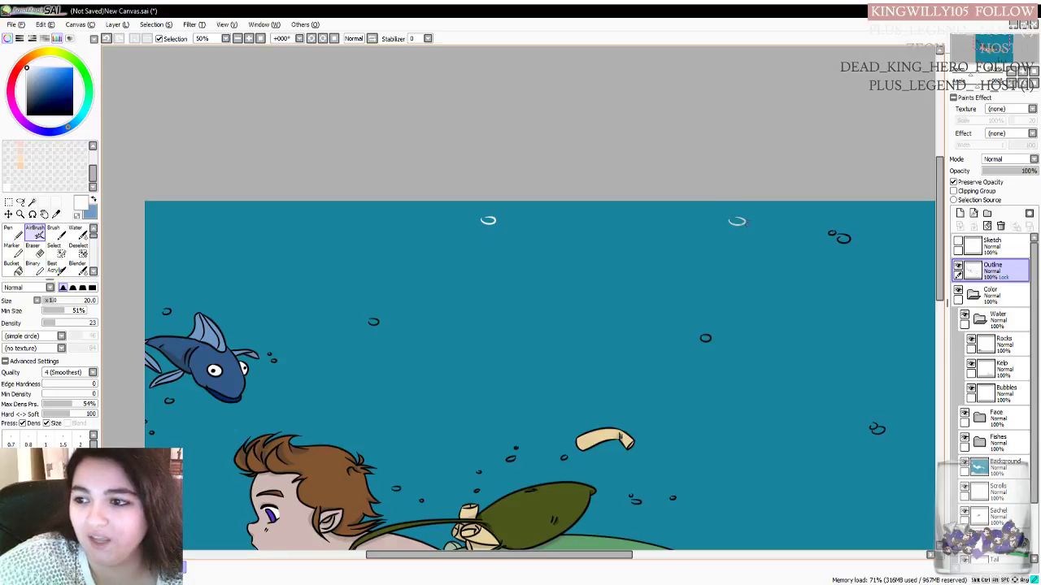
left_click_drag(737, 221, 738, 221)
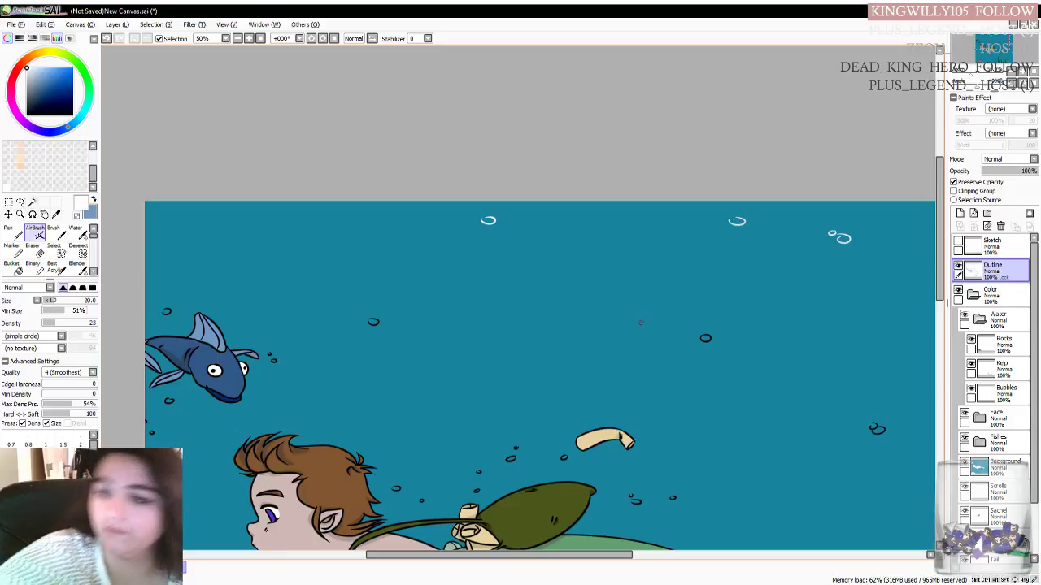
left_click(705, 338)
left_click(705, 338)
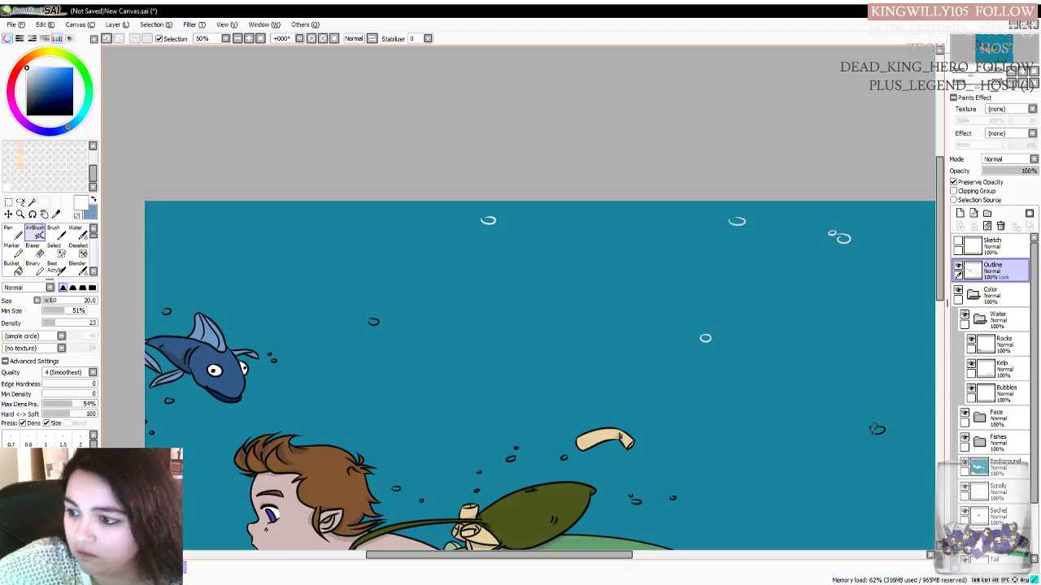
left_click_drag(872, 431, 877, 429)
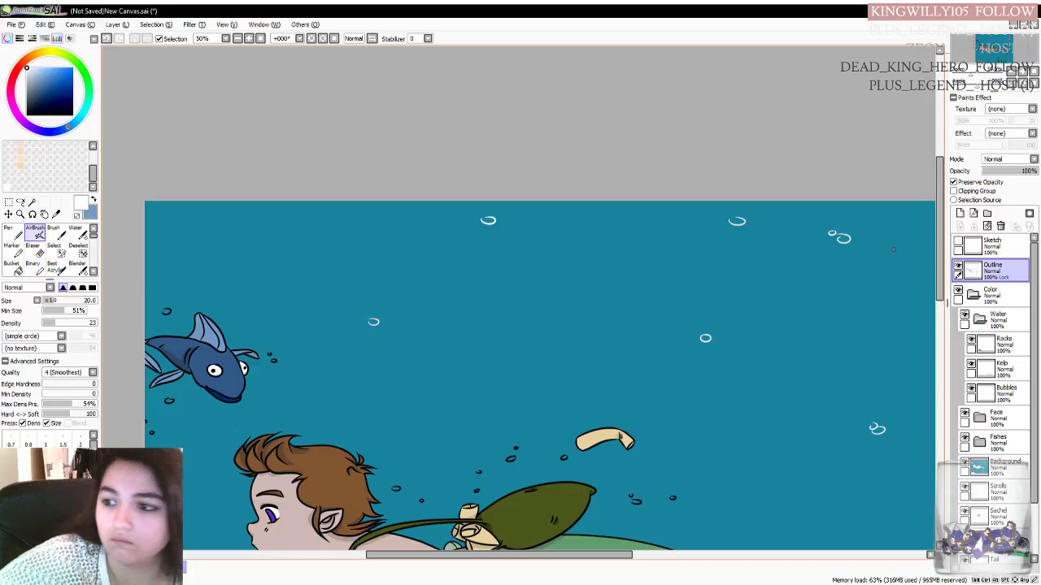
Enlarge the AirBrush to 37 and whiten the bubble outlines around the blue fish, above the satchel, and below the merman
scroll(940, 228, "down", 3)
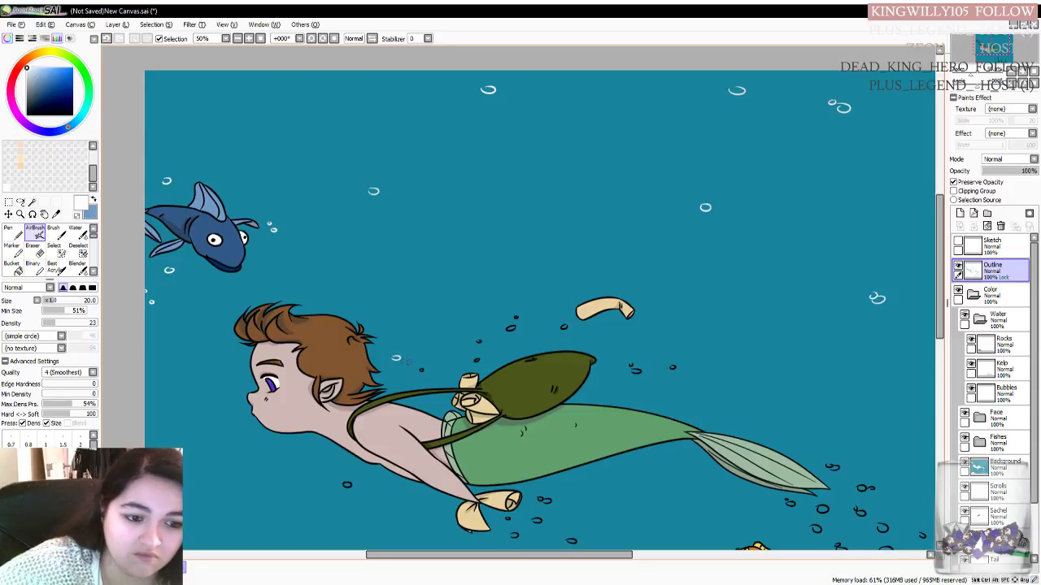
left_click_drag(443, 360, 411, 352)
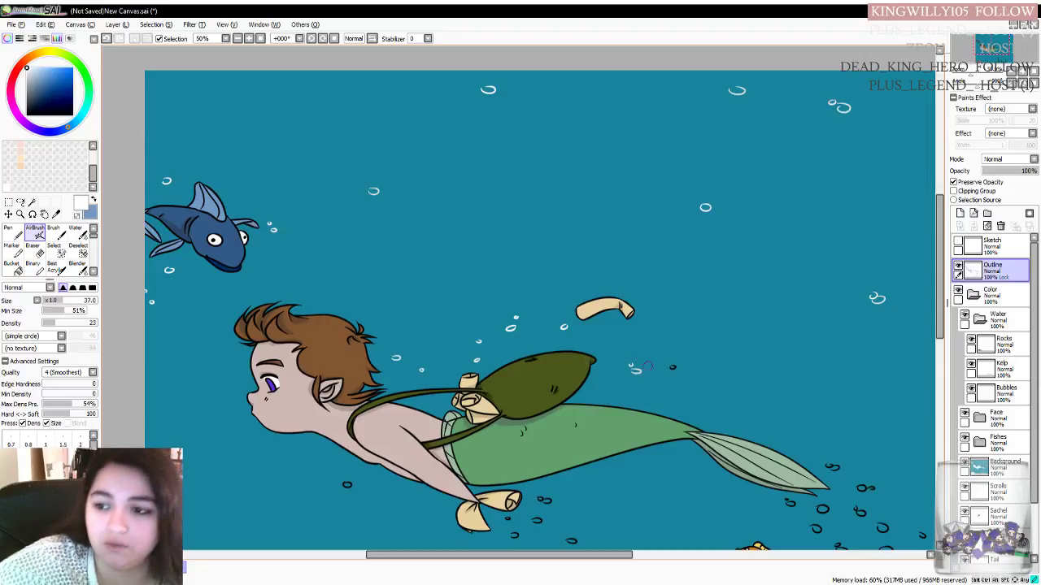
left_click_drag(673, 366, 674, 366)
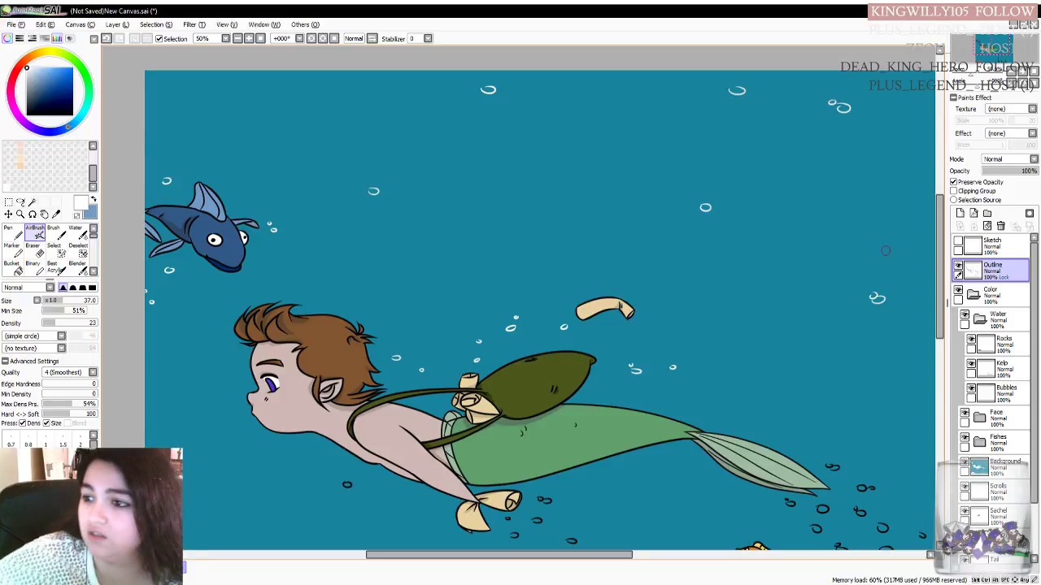
left_click_drag(939, 248, 939, 299)
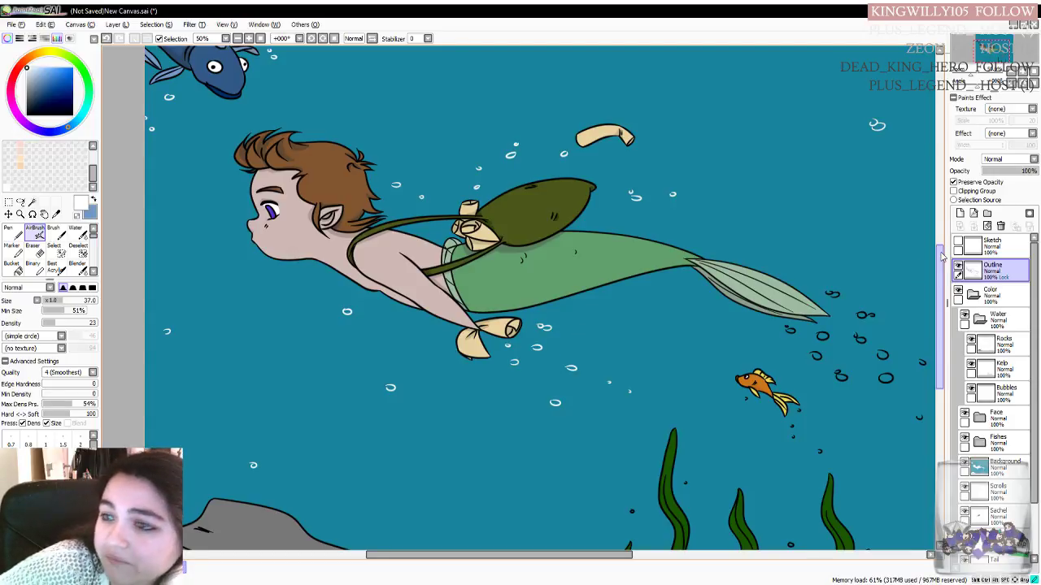
scroll(803, 295, "down", 3)
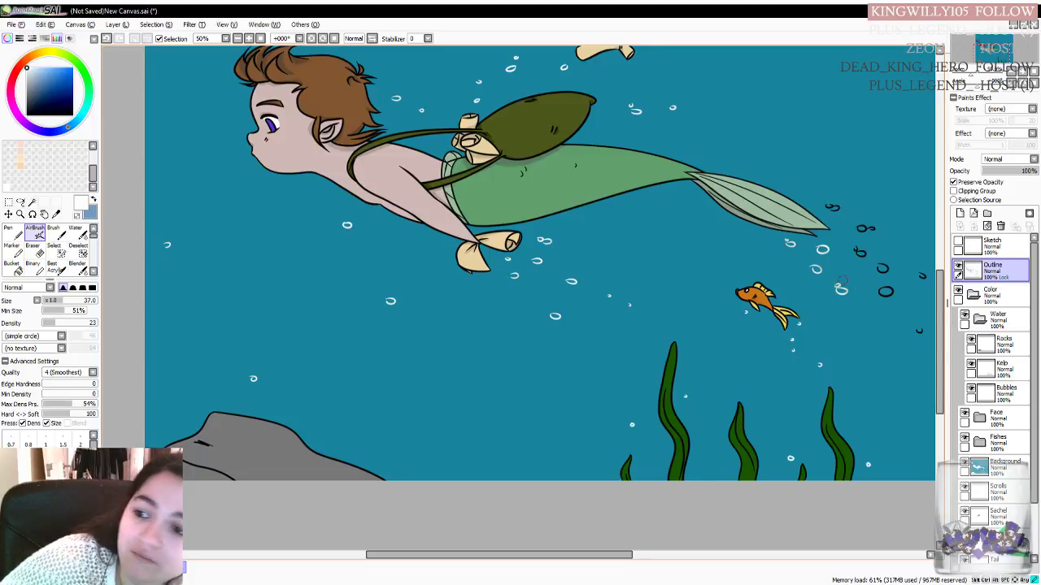
Airbrush white over the remaining black bubble outlines behind the merman's tail fin
left_click_drag(585, 555, 674, 504)
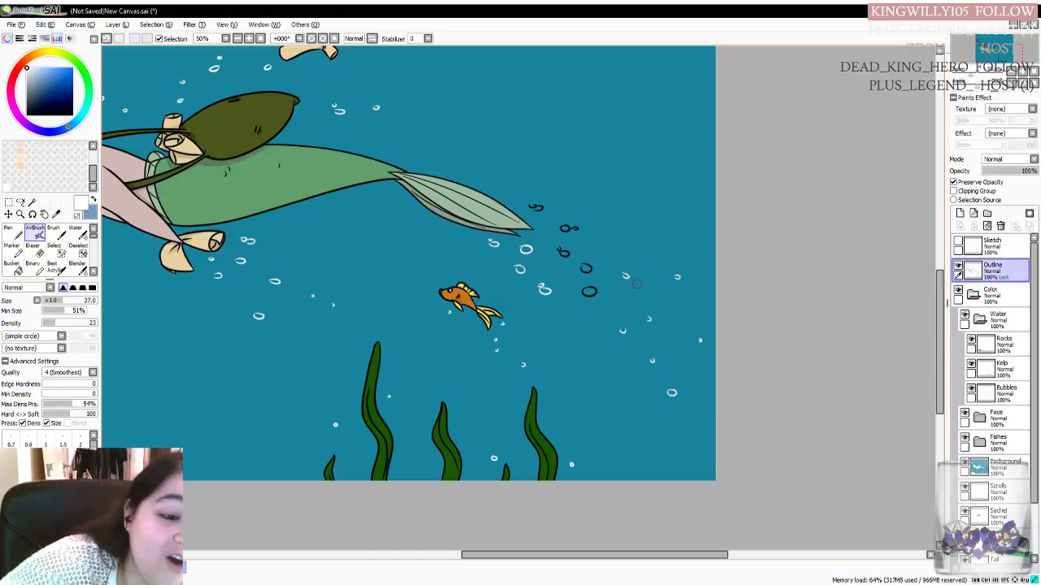
mouse_move(587, 293)
left_mouse_down()
mouse_move(609, 281)
mouse_move(587, 291)
mouse_move(599, 296)
mouse_move(582, 295)
mouse_move(608, 273)
mouse_move(583, 269)
mouse_move(601, 258)
mouse_move(590, 264)
mouse_move(568, 245)
mouse_move(580, 274)
left_mouse_up()
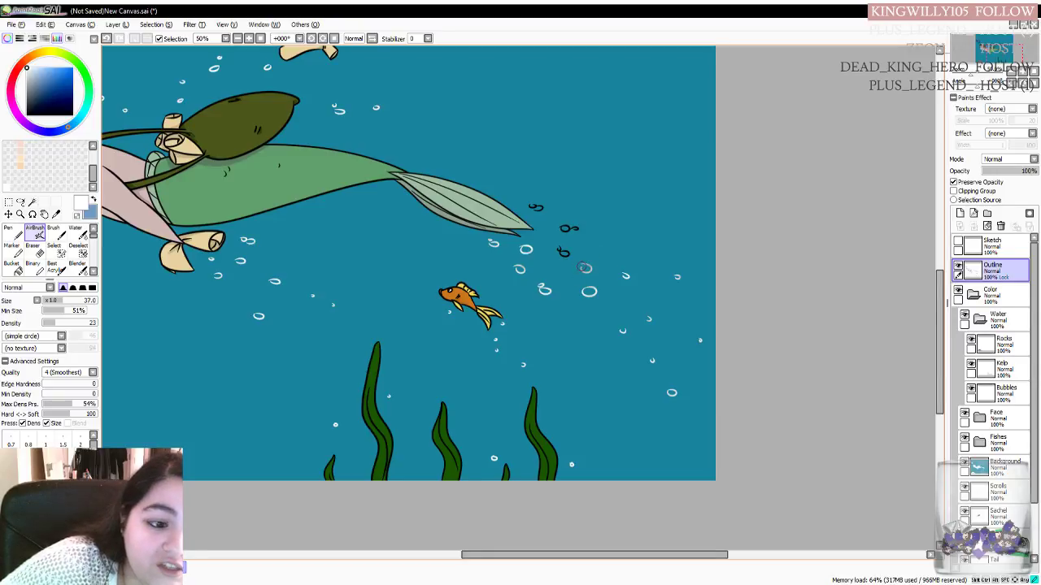
left_click_drag(564, 253, 563, 253)
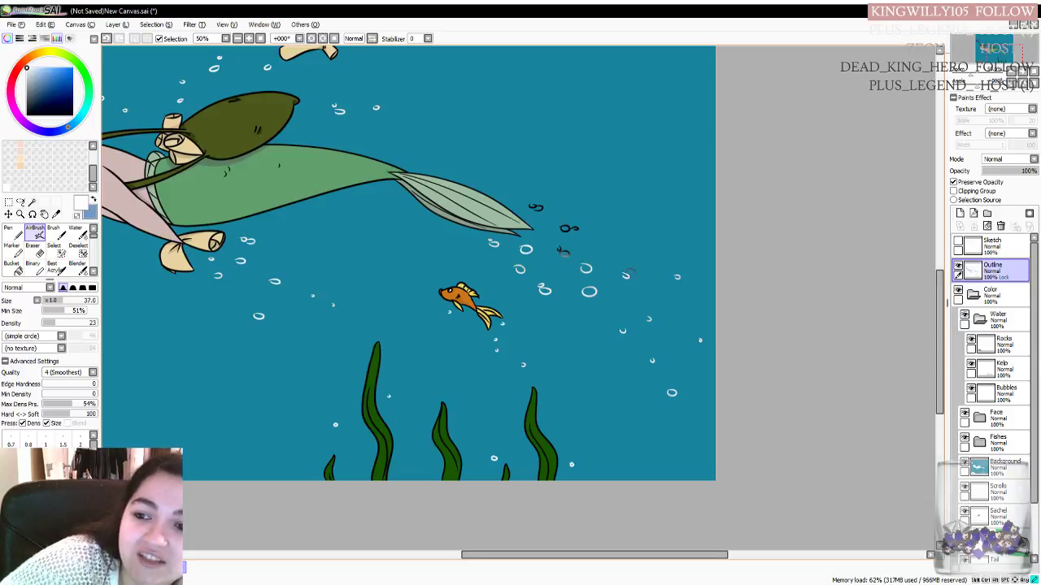
left_click_drag(562, 257, 571, 242)
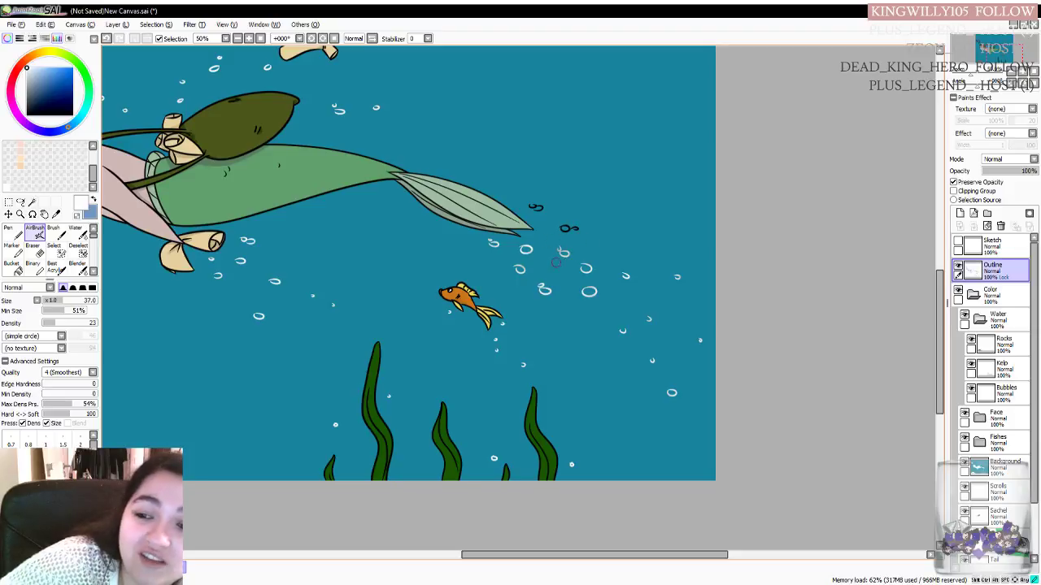
mouse_move(559, 247)
left_mouse_down()
mouse_move(582, 227)
mouse_move(585, 240)
mouse_move(565, 254)
mouse_move(589, 270)
left_mouse_up()
left_click_drag(535, 208, 540, 208)
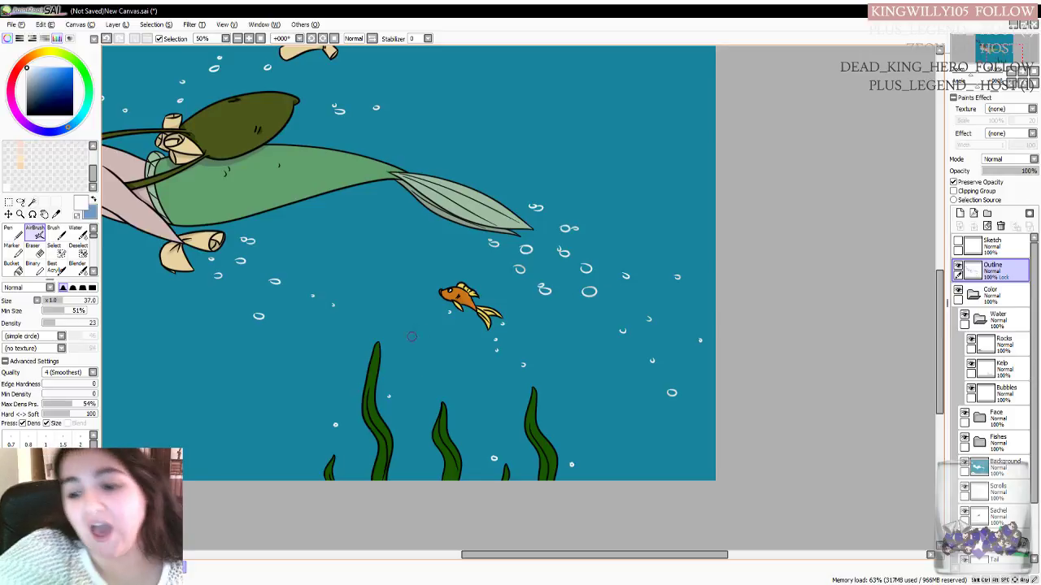
Look over the whole illustration to check the bubble outlines for any that are still black
left_click_drag(533, 556, 457, 556)
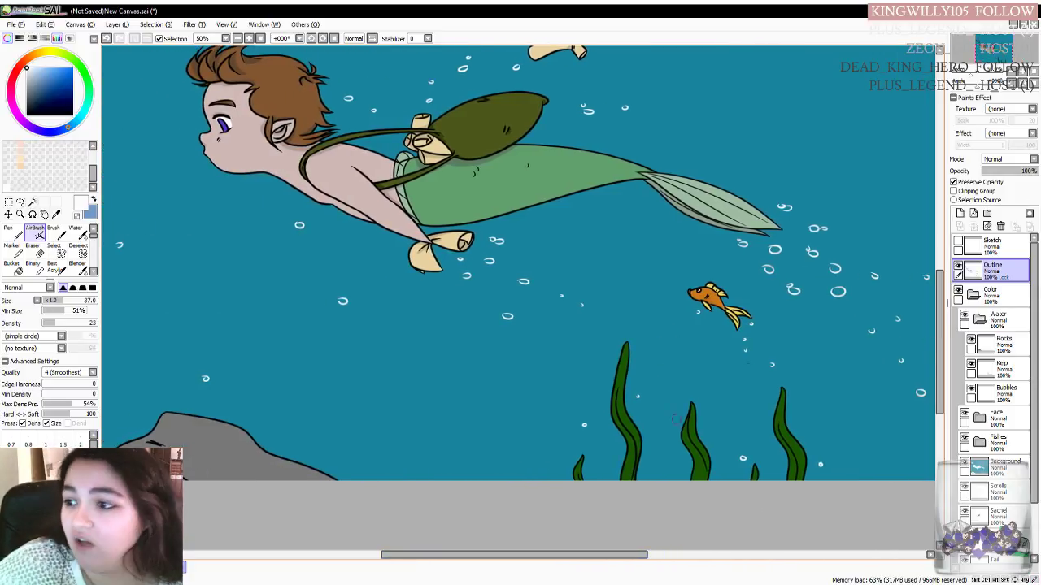
scroll(935, 302, "up", 5)
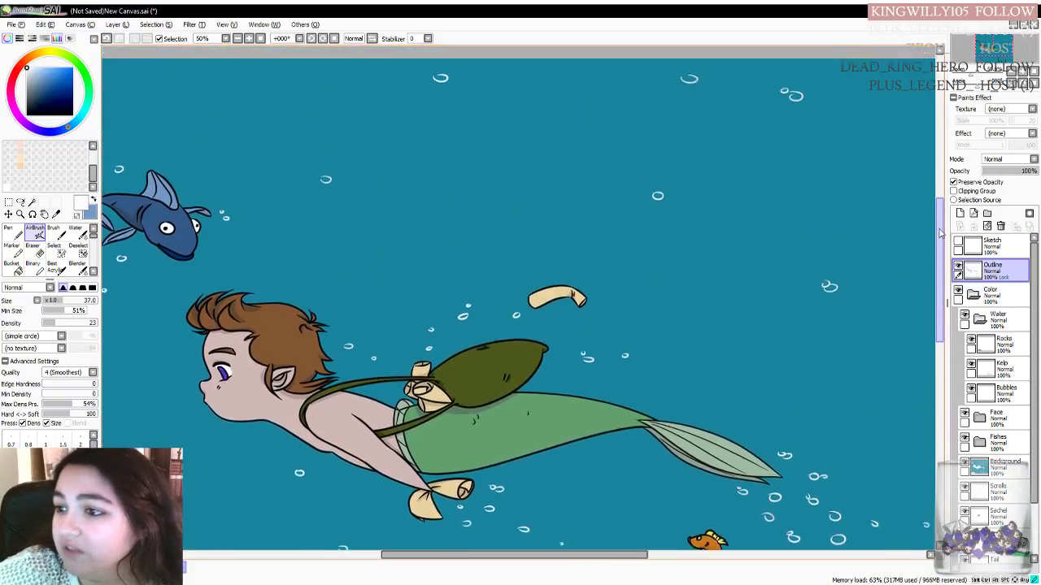
mouse_move(493, 556)
left_mouse_down()
mouse_move(535, 554)
mouse_move(505, 555)
left_mouse_up()
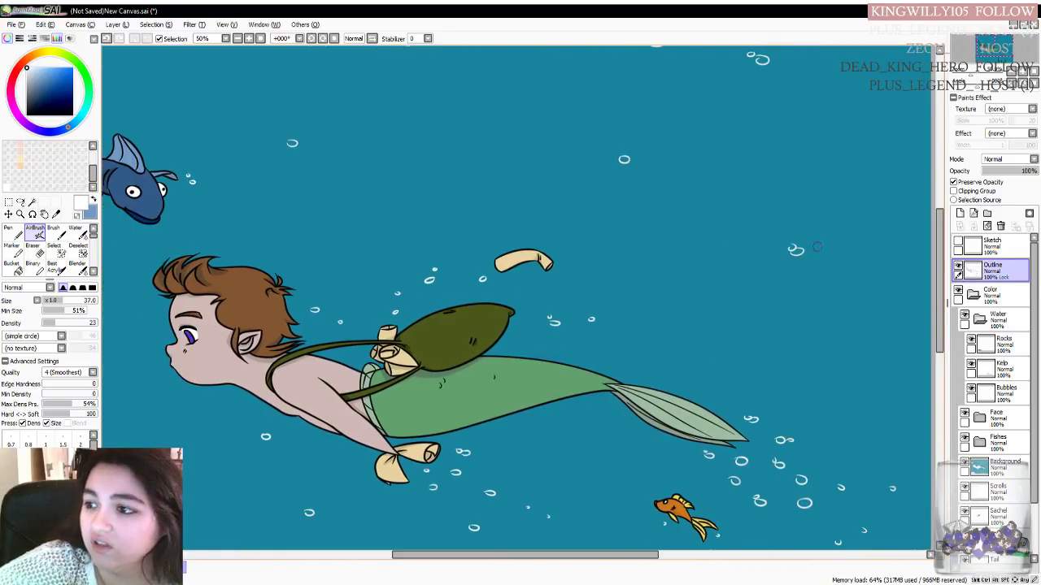
mouse_move(940, 239)
left_mouse_down()
mouse_move(943, 210)
mouse_move(944, 233)
left_mouse_up()
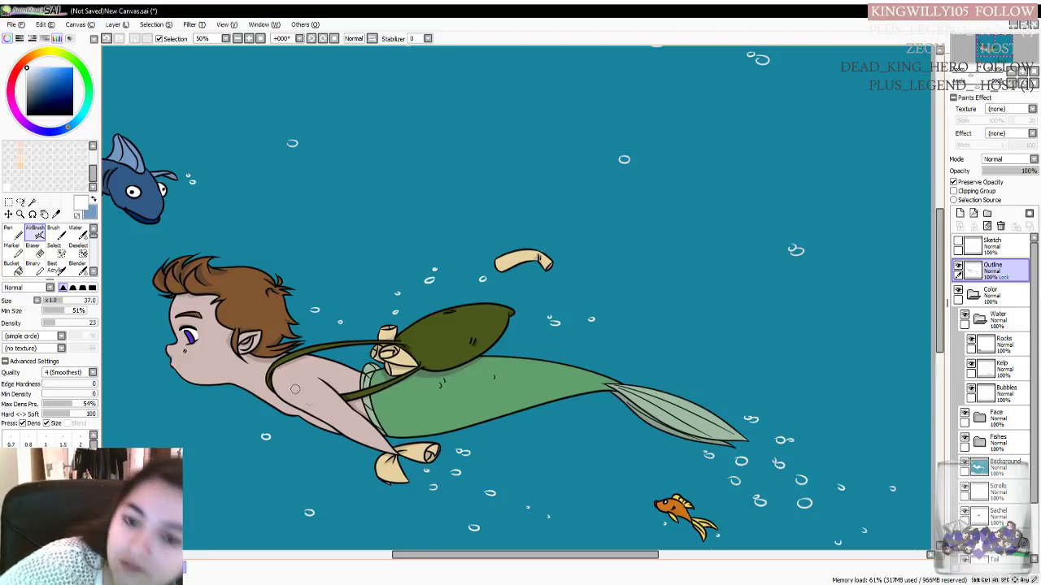
mouse_move(453, 558)
left_mouse_down()
mouse_move(392, 558)
mouse_move(446, 561)
left_mouse_up()
mouse_move(941, 250)
left_mouse_down()
mouse_move(941, 221)
mouse_move(941, 238)
left_mouse_up()
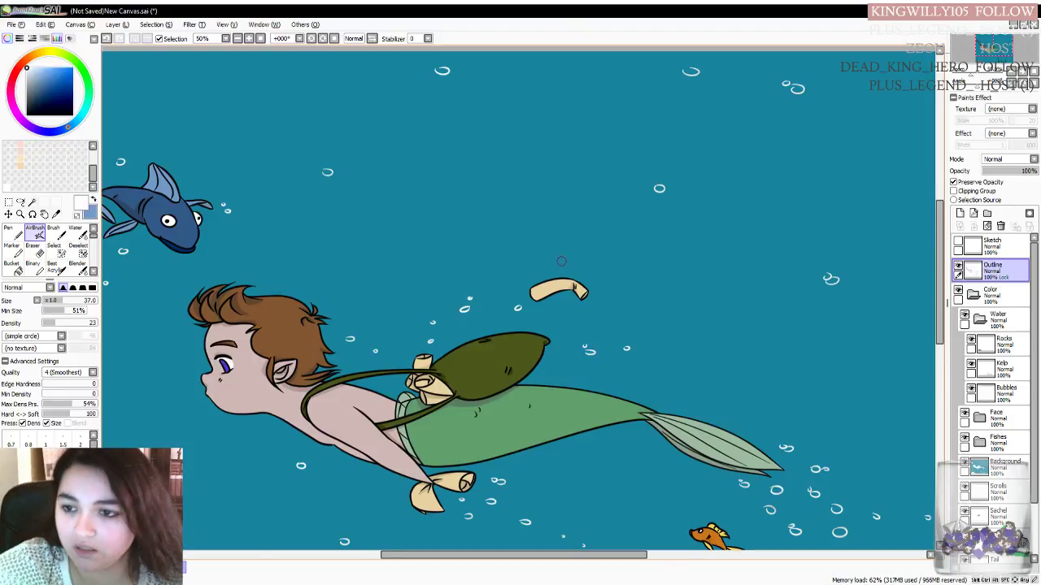
scroll(570, 262, "down", 3)
scroll(555, 273, "up", 2)
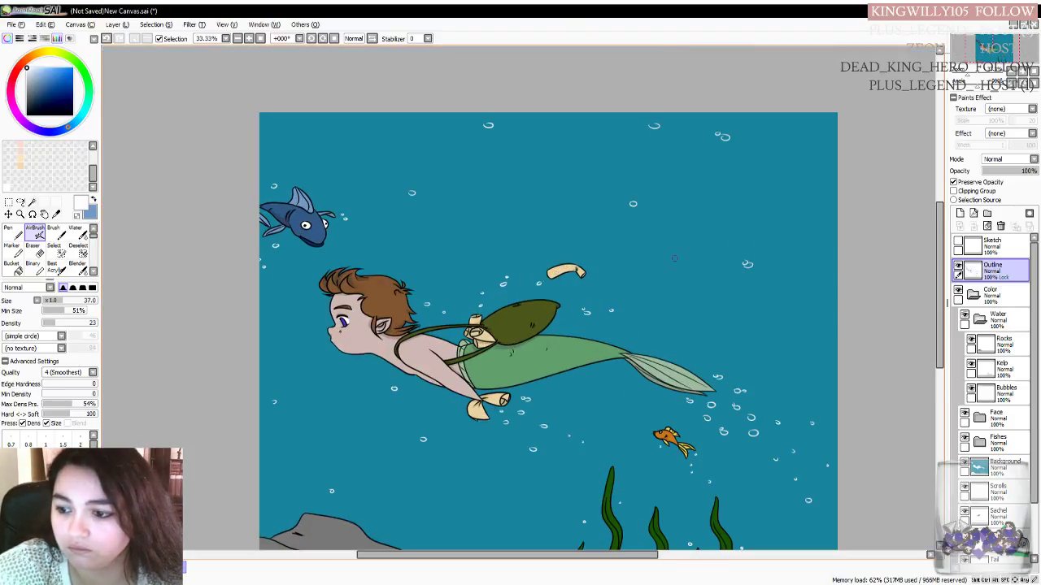
scroll(613, 266, "down", 2)
left_click_drag(450, 561, 476, 558)
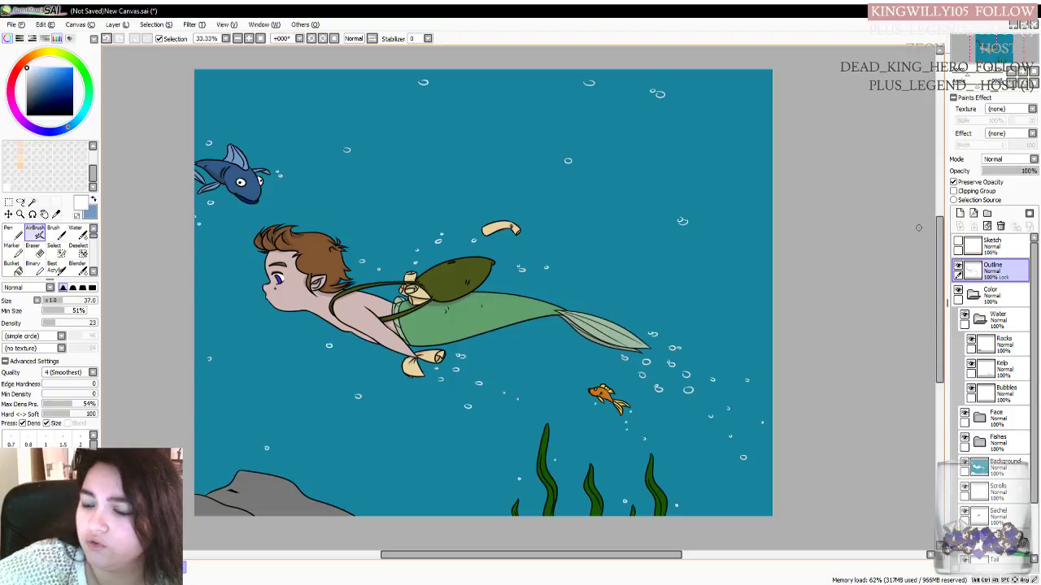
mouse_move(942, 234)
left_mouse_down()
mouse_move(941, 251)
mouse_move(938, 142)
mouse_move(935, 221)
left_mouse_up()
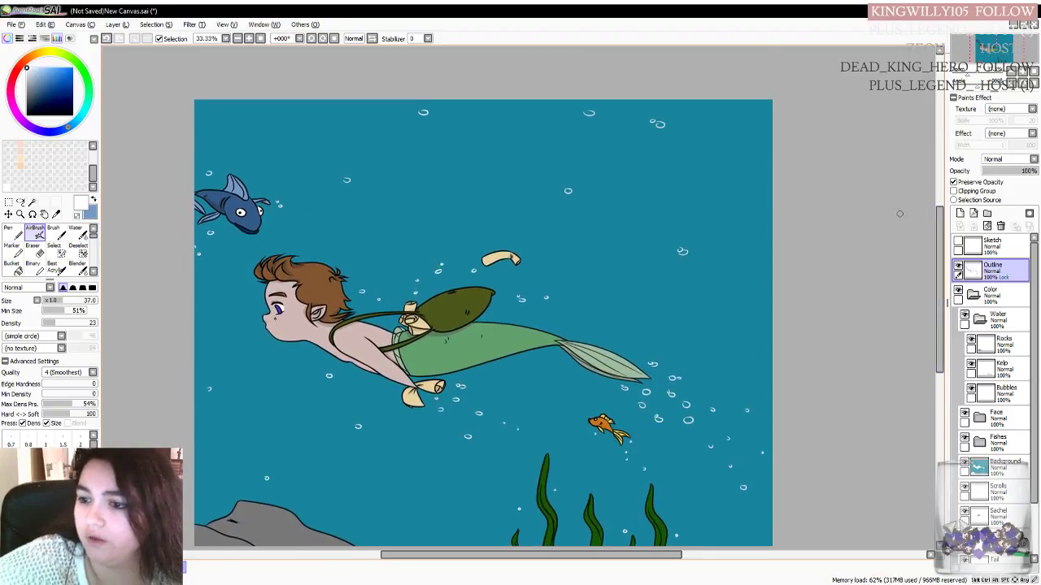